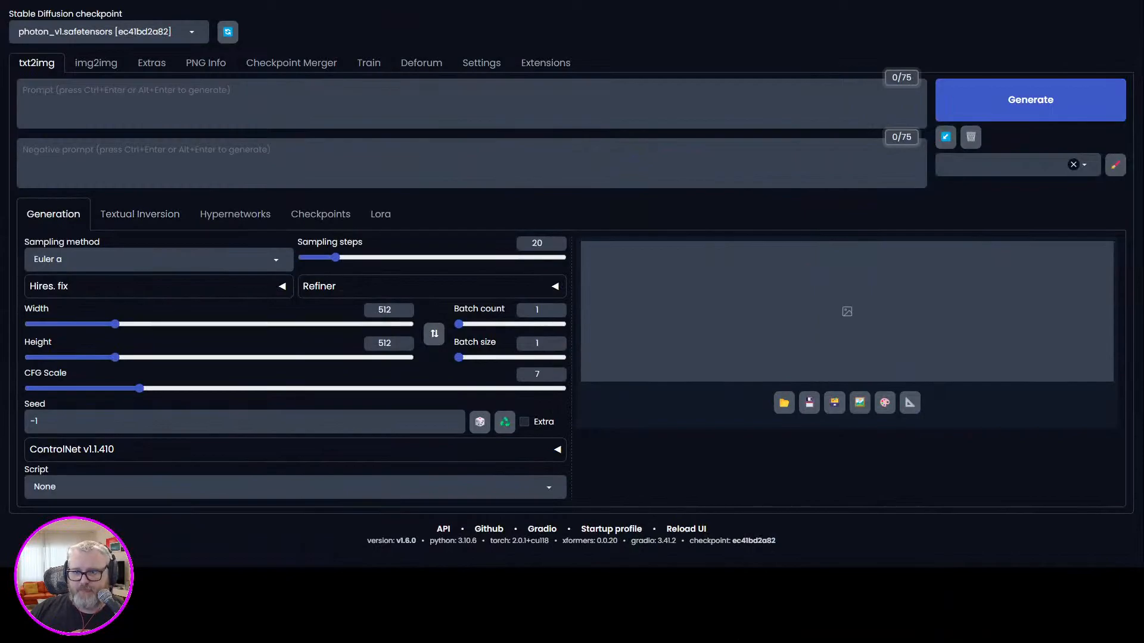
In Deforum's hybrid video settings, set the composite to After Generation, enable Generate inputframes and disable First frame as init image.
left_click(421, 63)
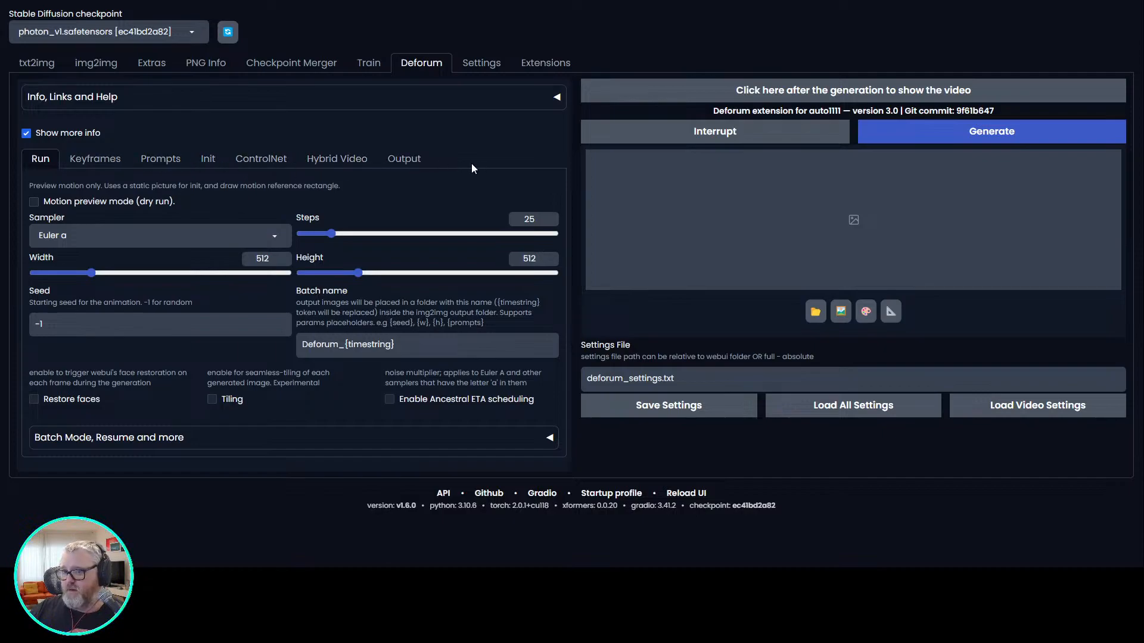
left_click(321, 160)
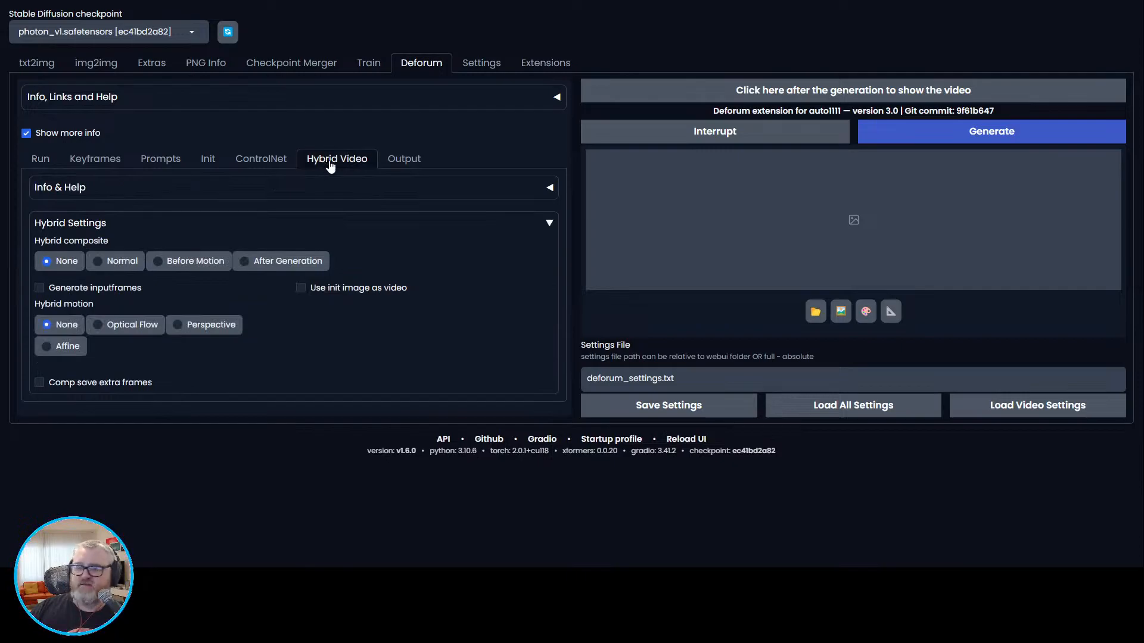
left_click(289, 262)
left_click(143, 288)
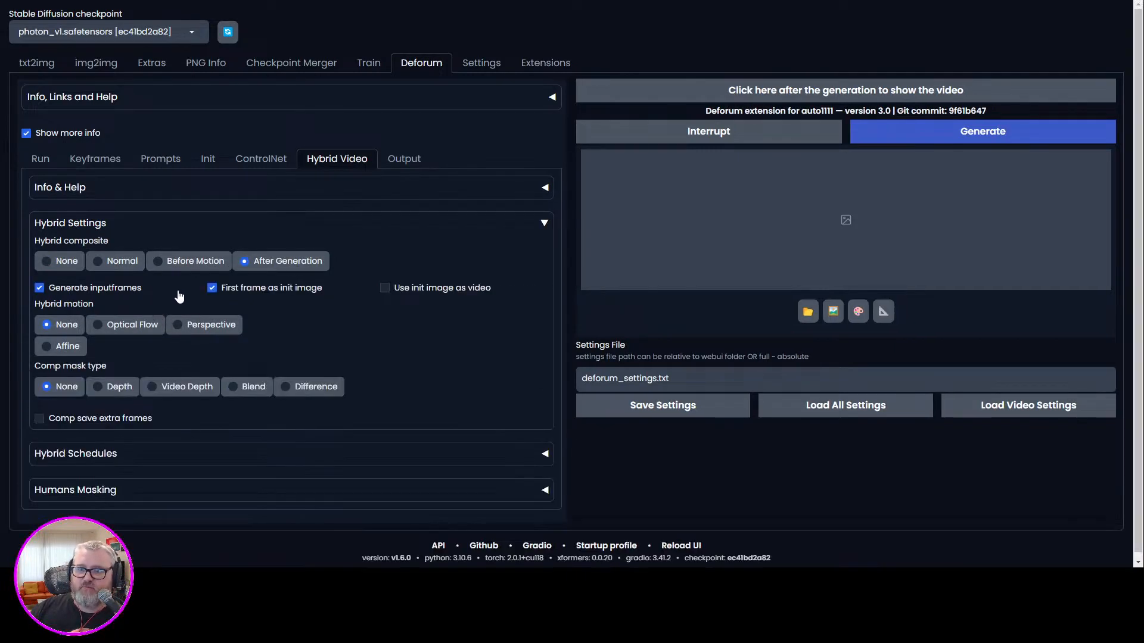
left_click(233, 292)
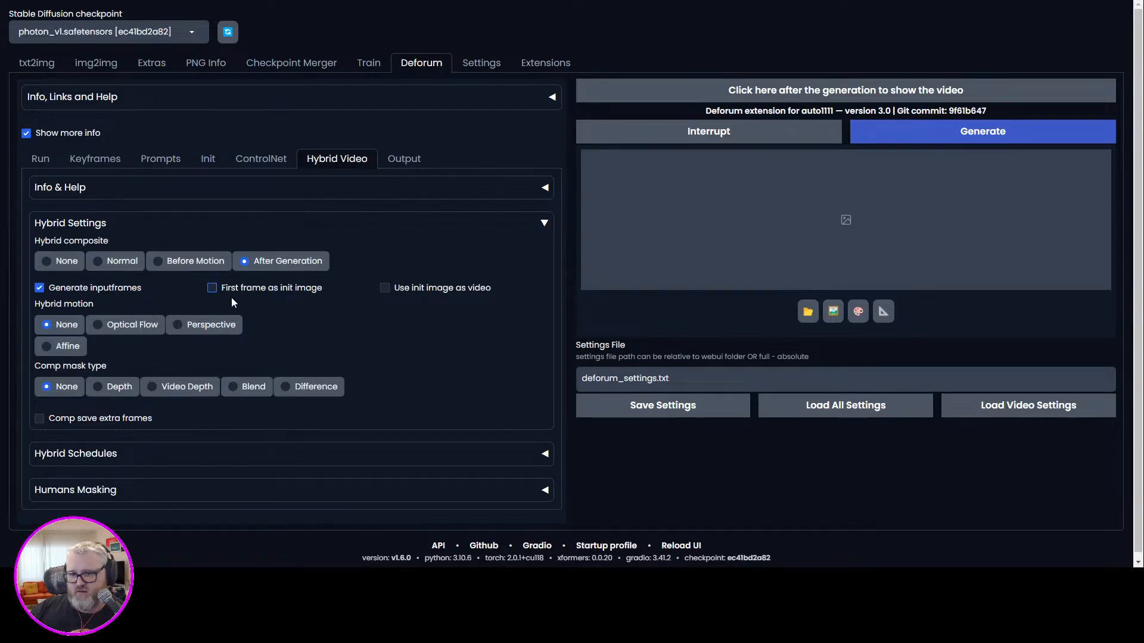
Set the hybrid motion to Optical Flow with the Farneback flow method, and the comp mask type to Video Depth.
left_click(132, 326)
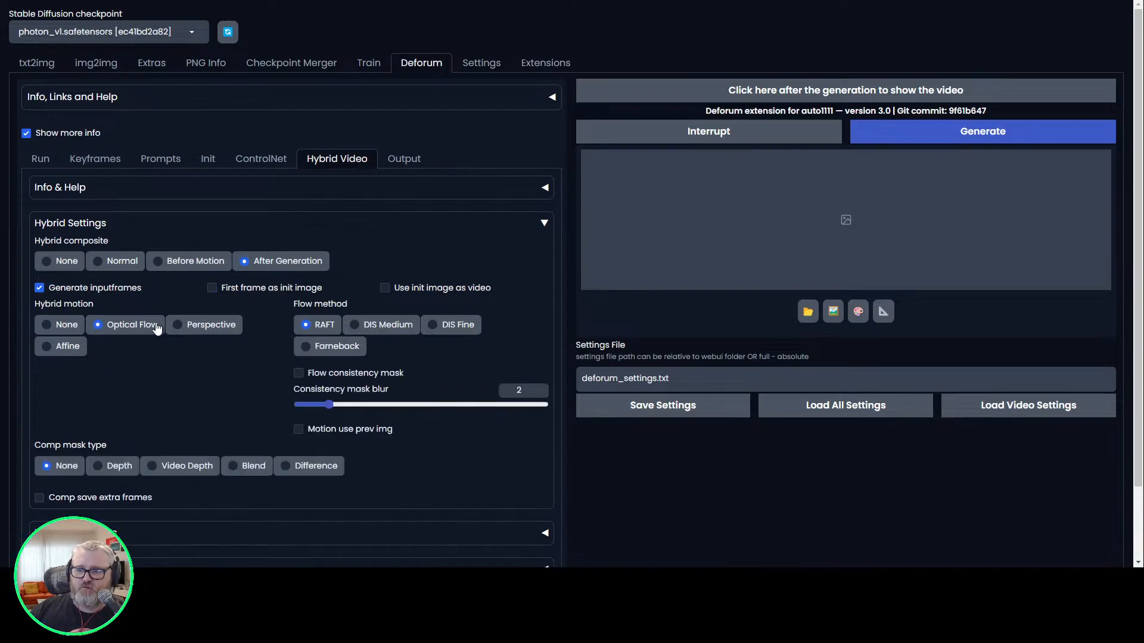
left_click(337, 347)
scroll(299, 417, "down", 2)
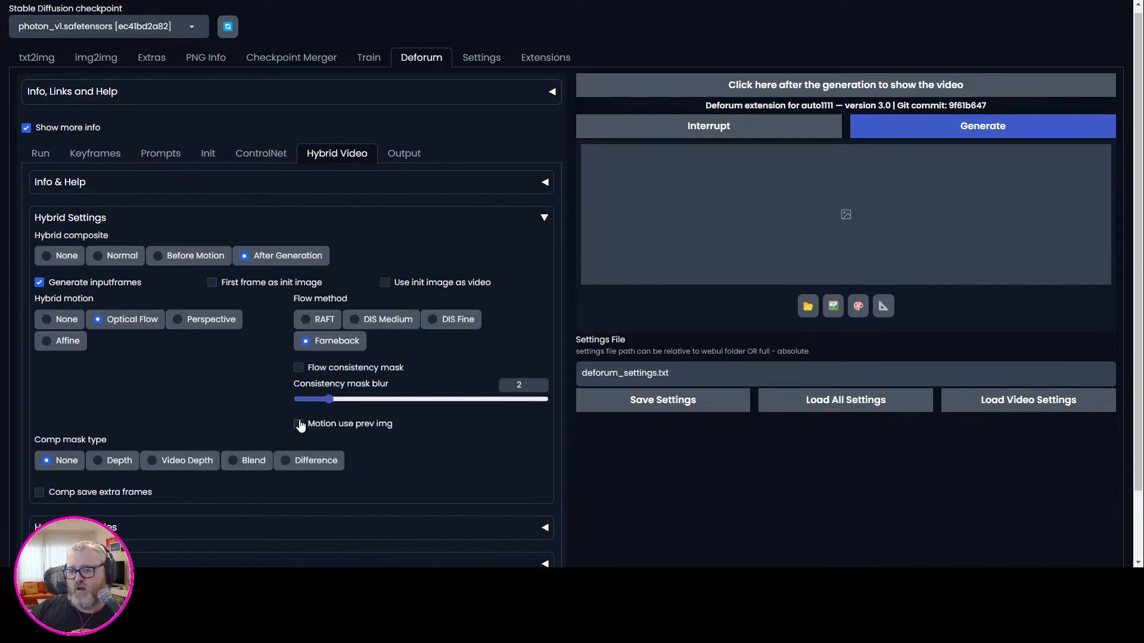
left_click(202, 388)
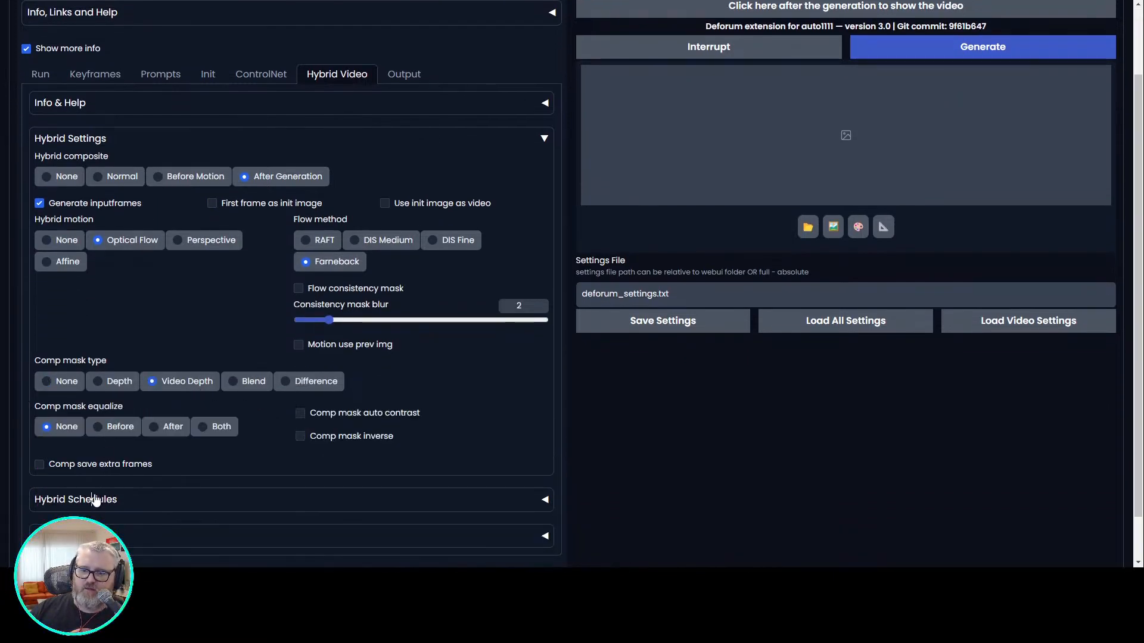
Set the comp alpha schedule in the hybrid schedules to 0:(0).
left_click(94, 498)
scroll(104, 468, "down", 4)
double_click(60, 357)
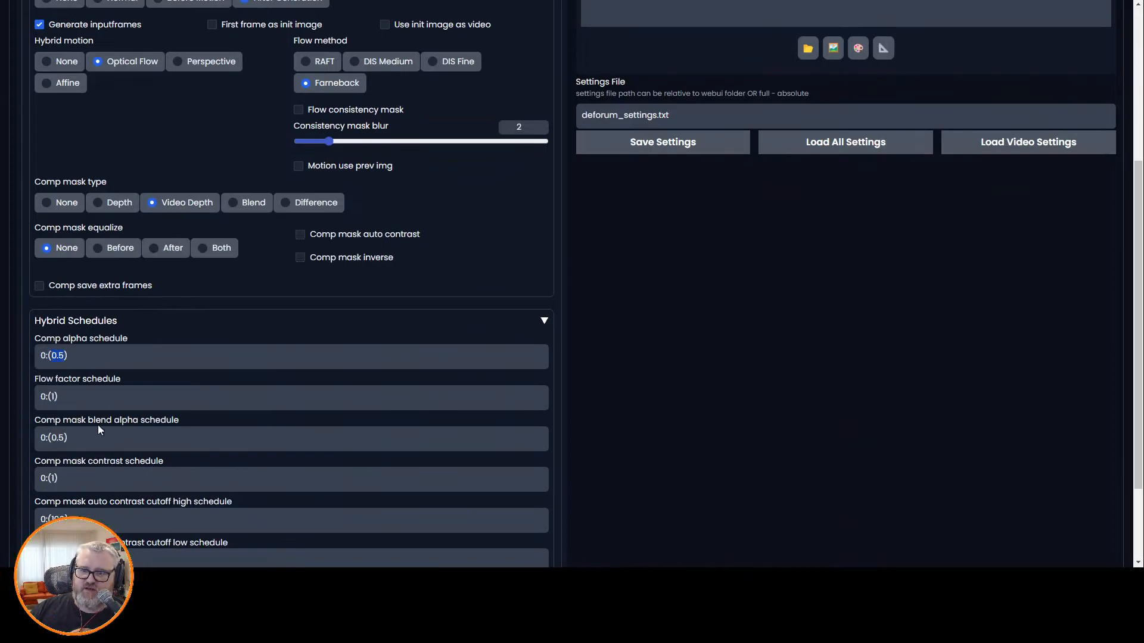
type("0")
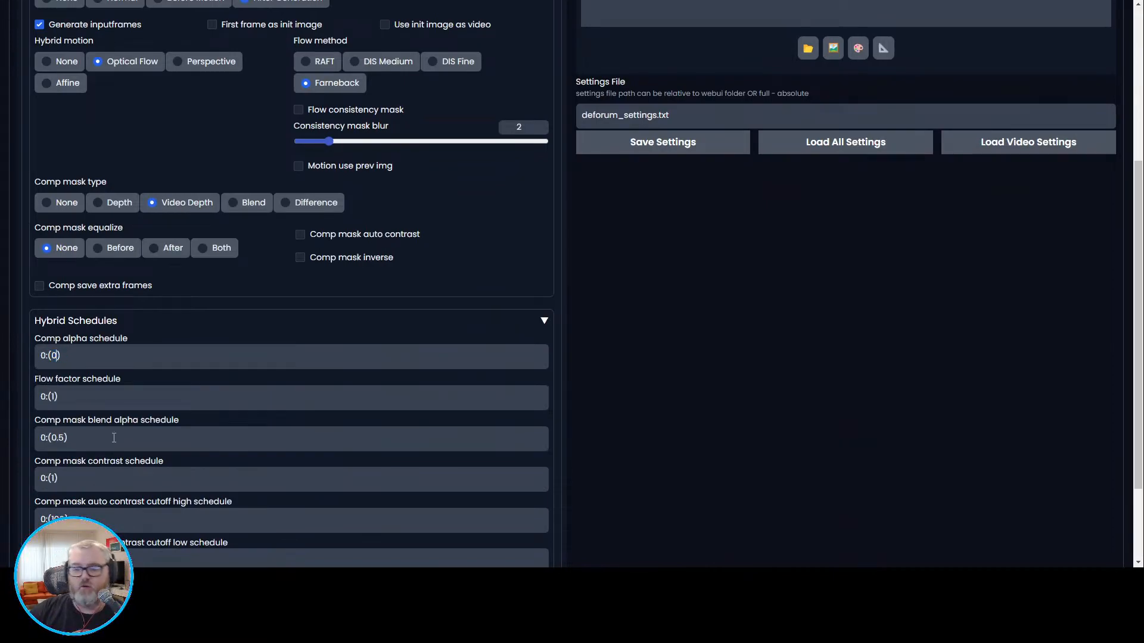
Review the hybrid composite, motion and mask settings together with the comp alpha schedule.
scroll(102, 374, "up", 5)
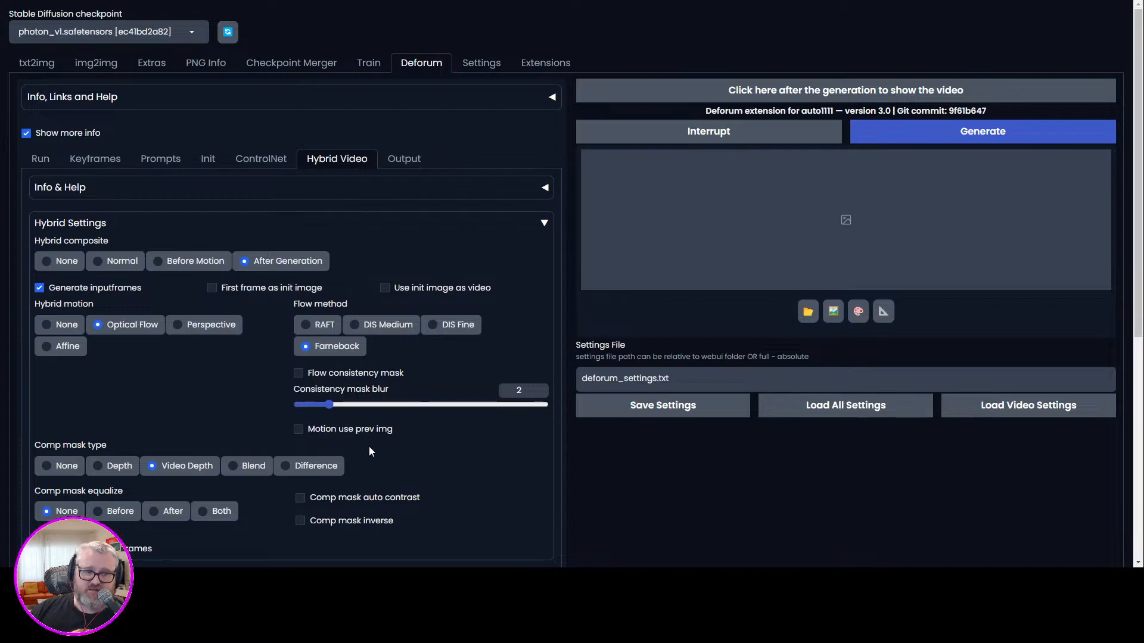
scroll(180, 437, "down", 1)
scroll(180, 437, "down", 4)
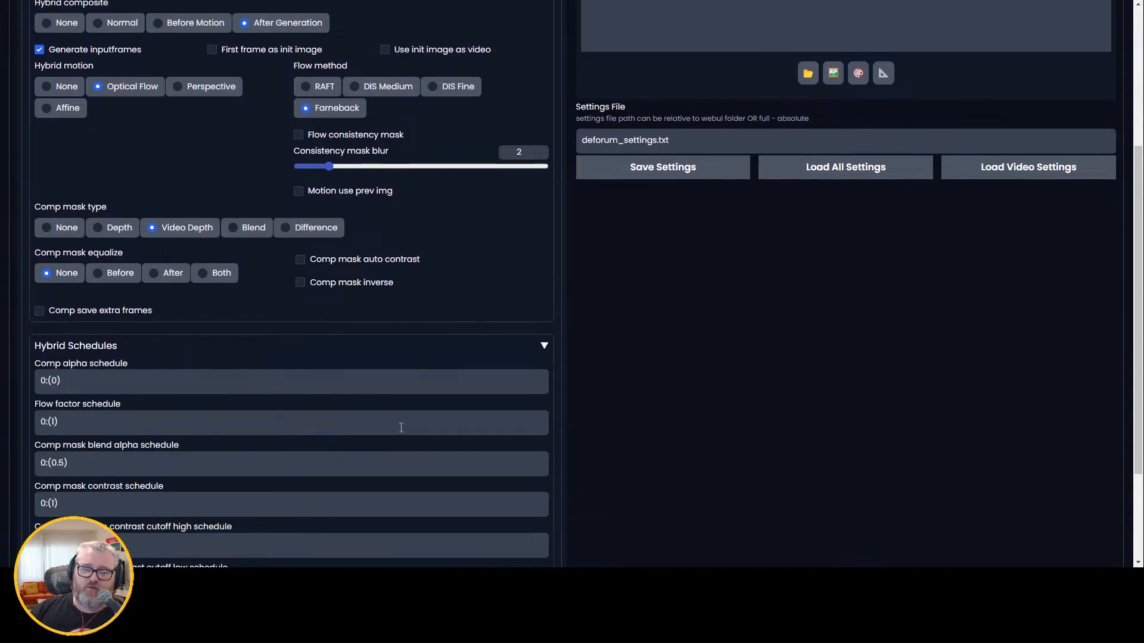
mouse_move(60, 382)
left_mouse_down()
mouse_move(37, 374)
mouse_move(52, 374)
left_mouse_up()
left_click(56, 374)
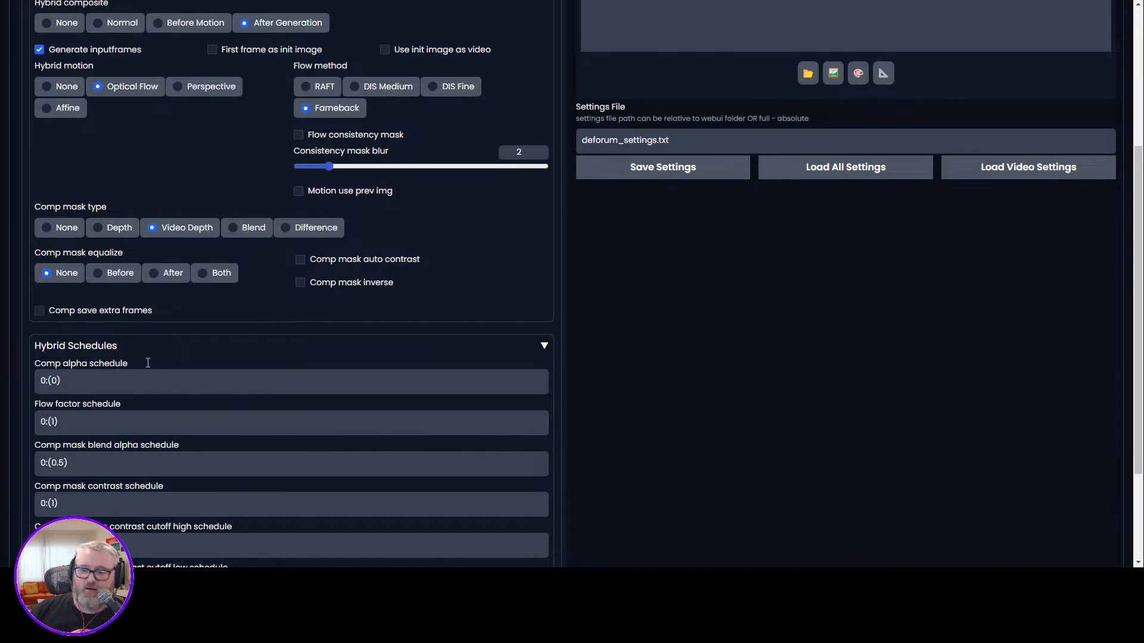
scroll(198, 365, "up", 5)
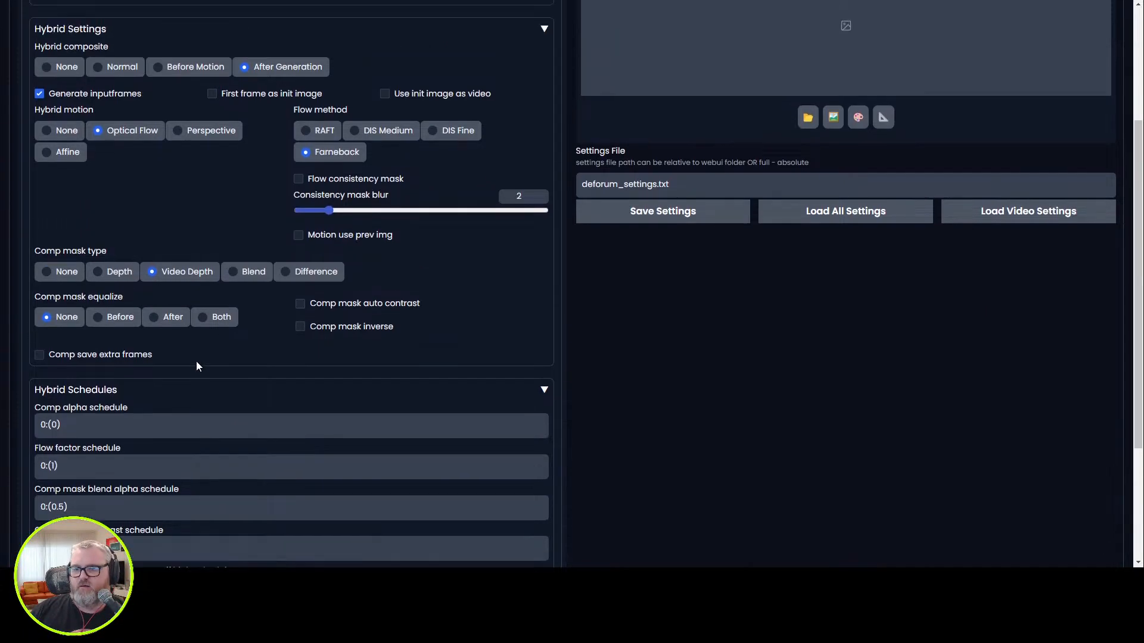
scroll(429, 328, "down", 5)
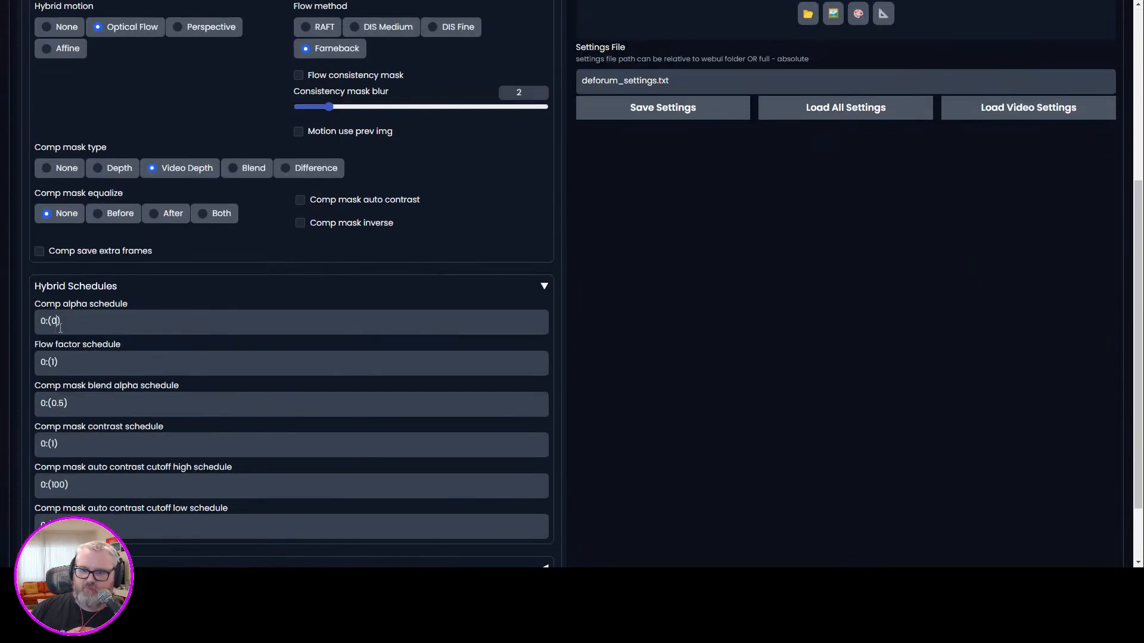
Replace the video init path with "C:\tmp\wave-up2\0001-0280.mp4".
scroll(119, 238, "up", 5)
left_click(208, 160)
left_click(334, 158)
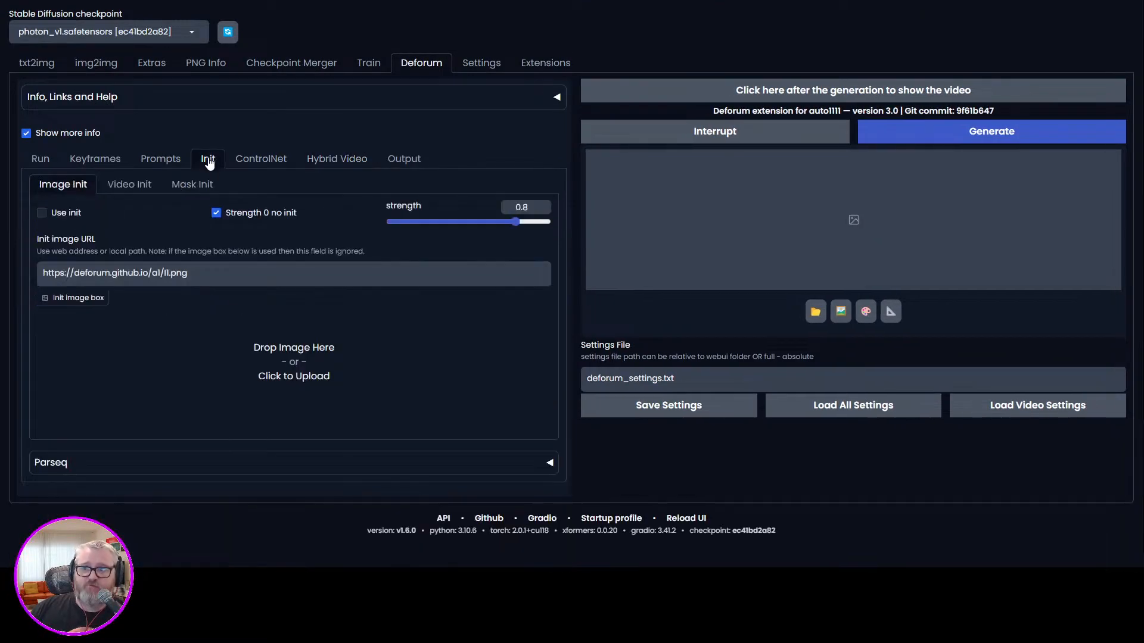
left_click(141, 186)
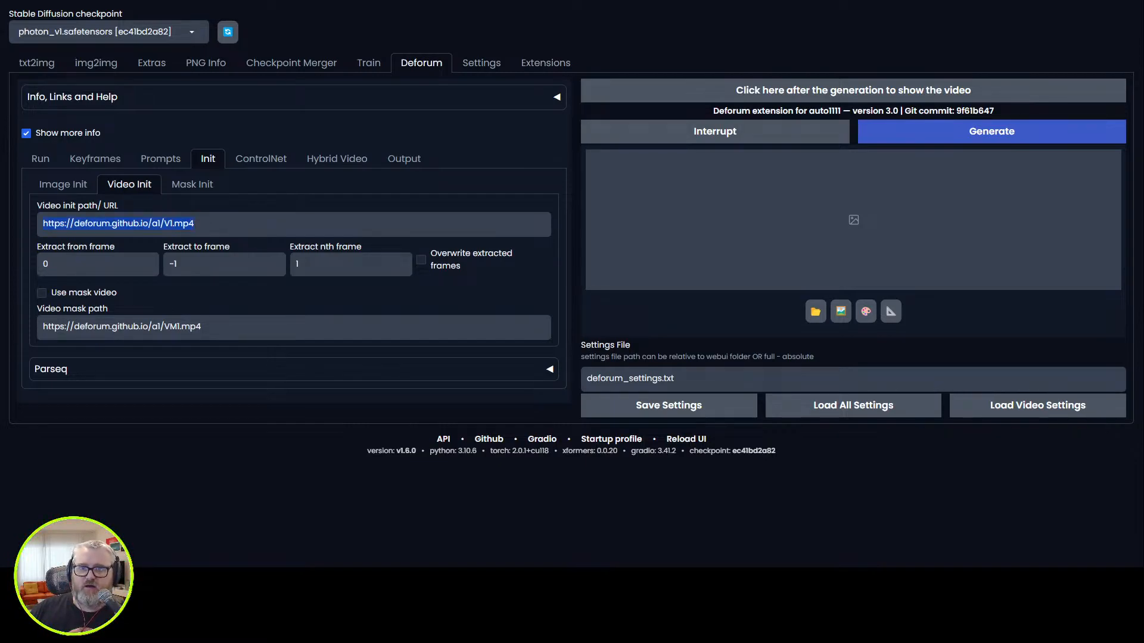
type("\"C:\\tmp\\wave-up2\\0001-0280.mp4\"")
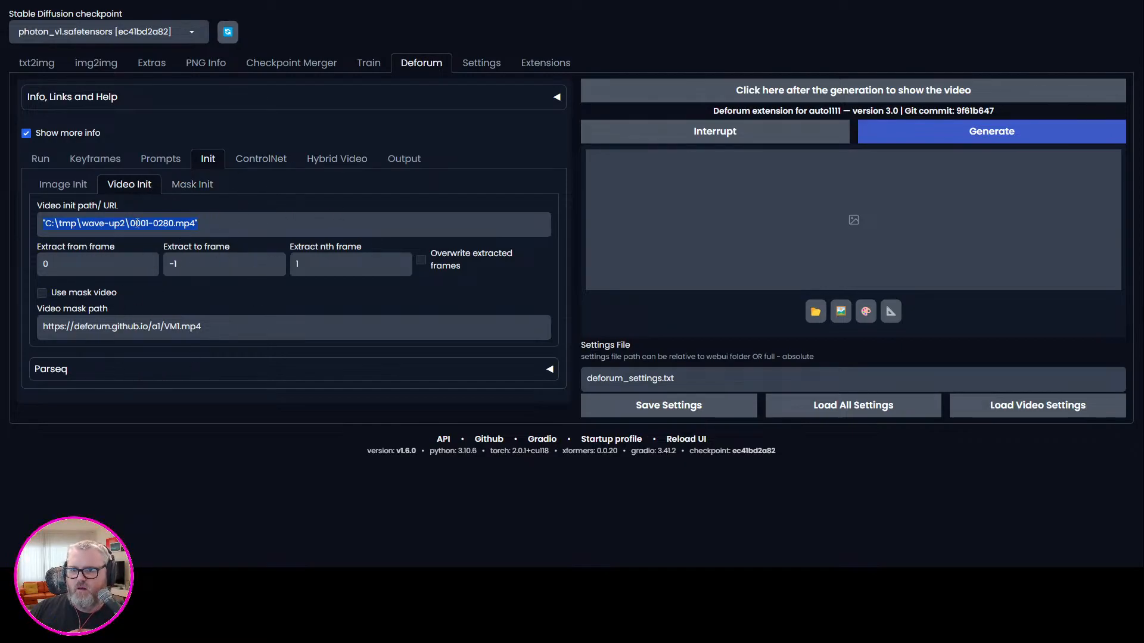
Enable the first ControlNet model with preprocessor none and the control_v1p_sd15_qrcode_monster model.
left_click(261, 158)
left_click(61, 253)
left_click(227, 291)
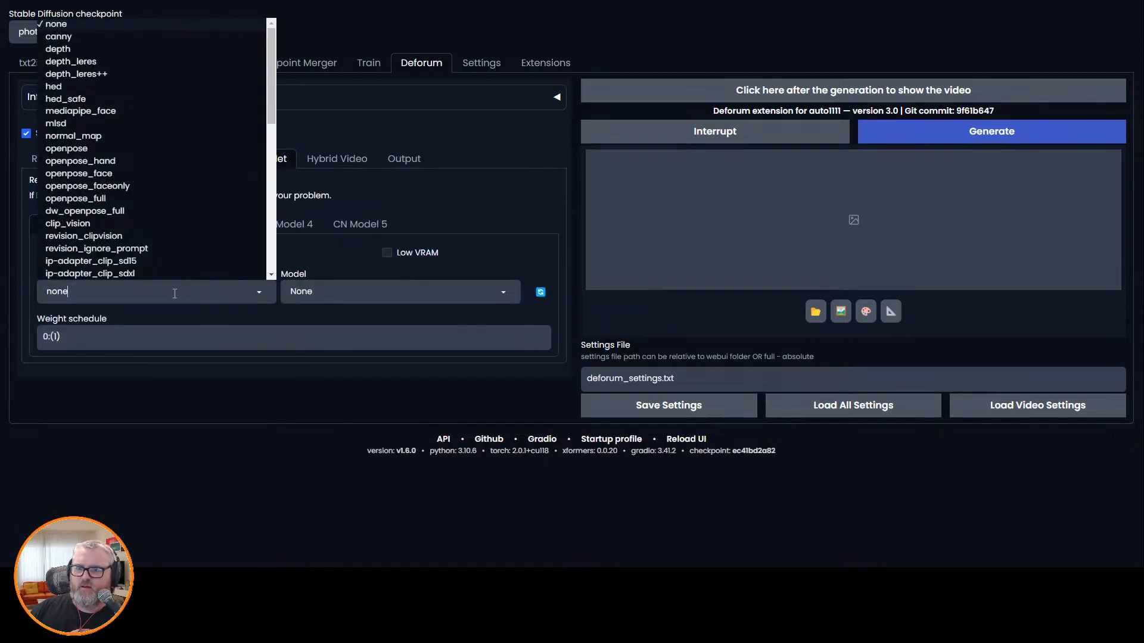
left_click(393, 291)
scroll(417, 238, "down", 6)
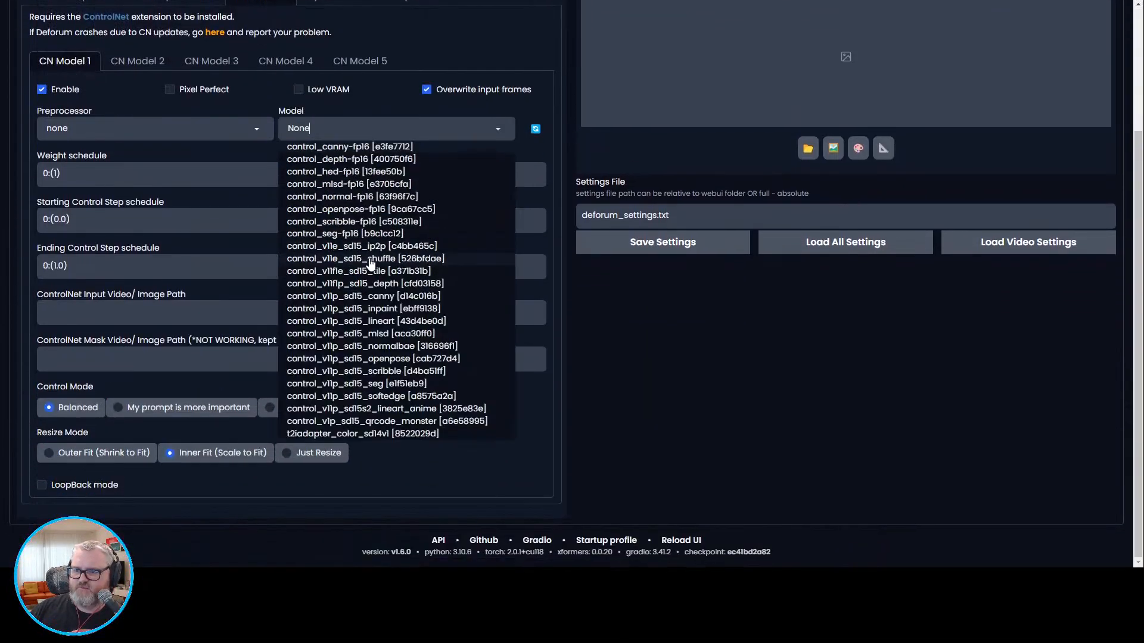
left_click(420, 421)
Set the first ControlNet model's weight schedule to 0:(0.8).
scroll(383, 291, "up", 3)
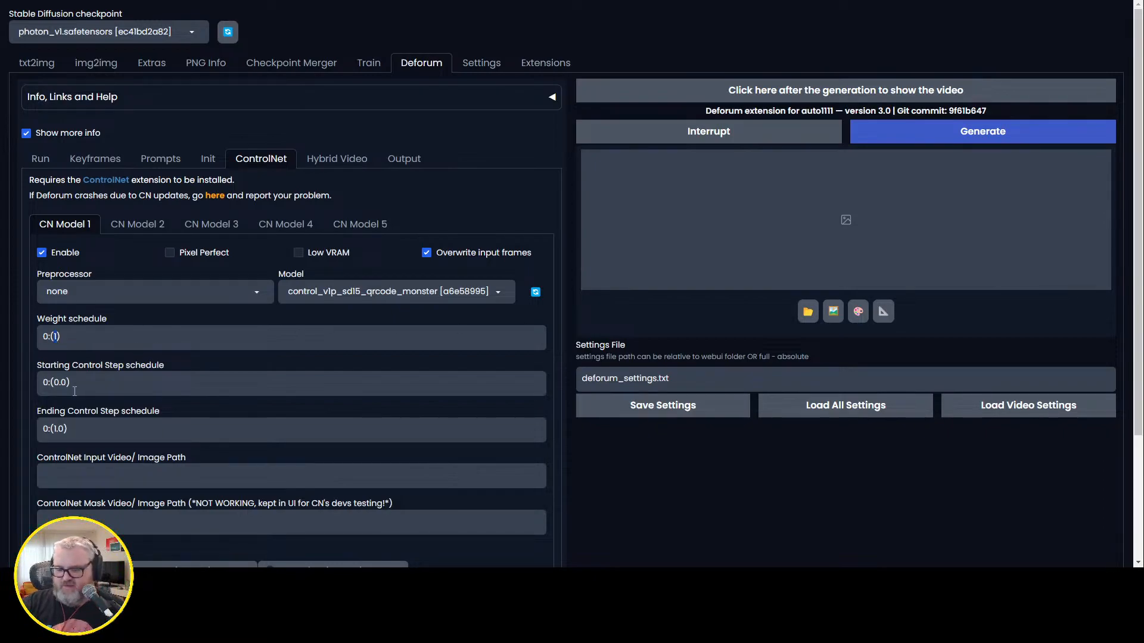
type("0.8")
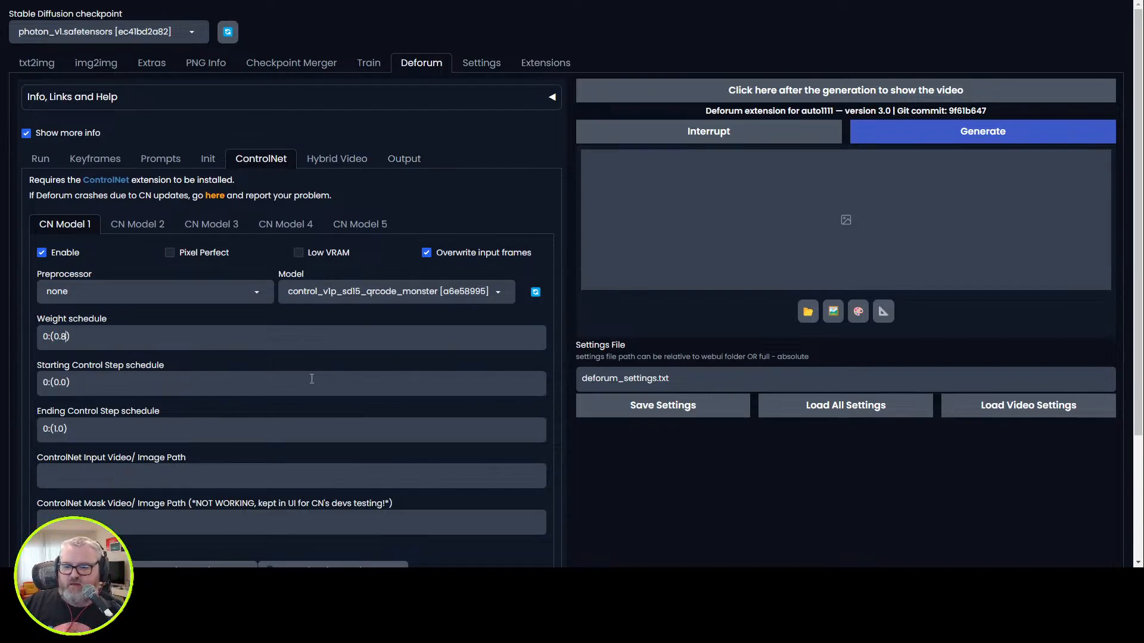
scroll(294, 385, "down", 3)
scroll(242, 395, "up", 3)
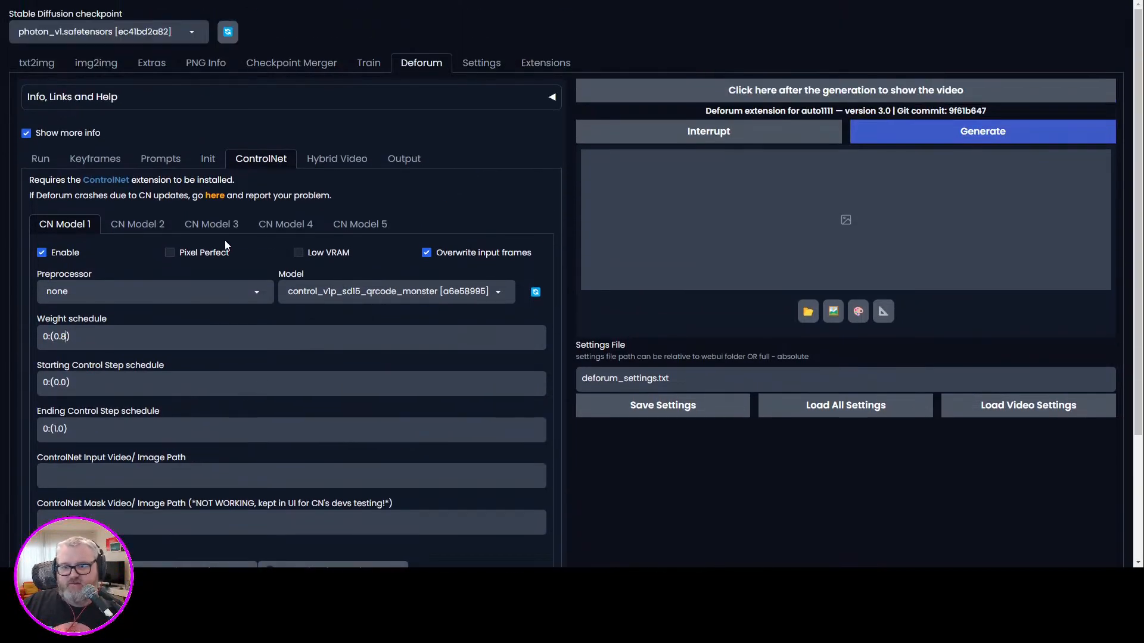
Replace the default animation prompts with a single frame 0 prompt: "sunrise on a beautiful beach, seagulls, clouds, and sunshine".
left_click(154, 161)
left_click_drag(55, 260, 60, 262)
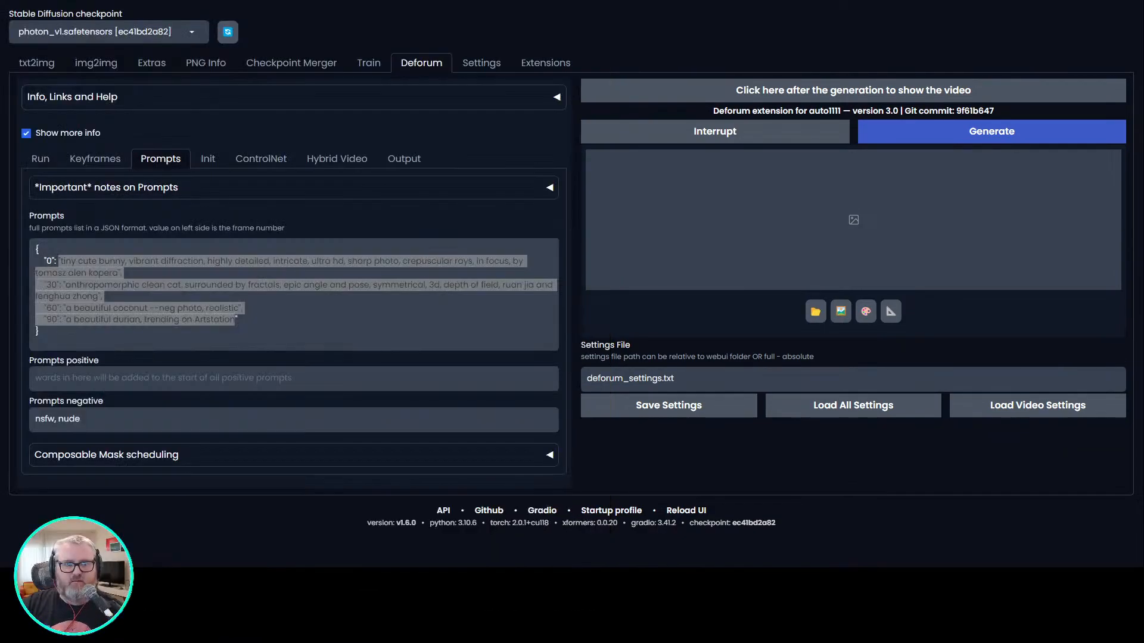
left_click(236, 319)
left_click_drag(235, 319, 149, 296)
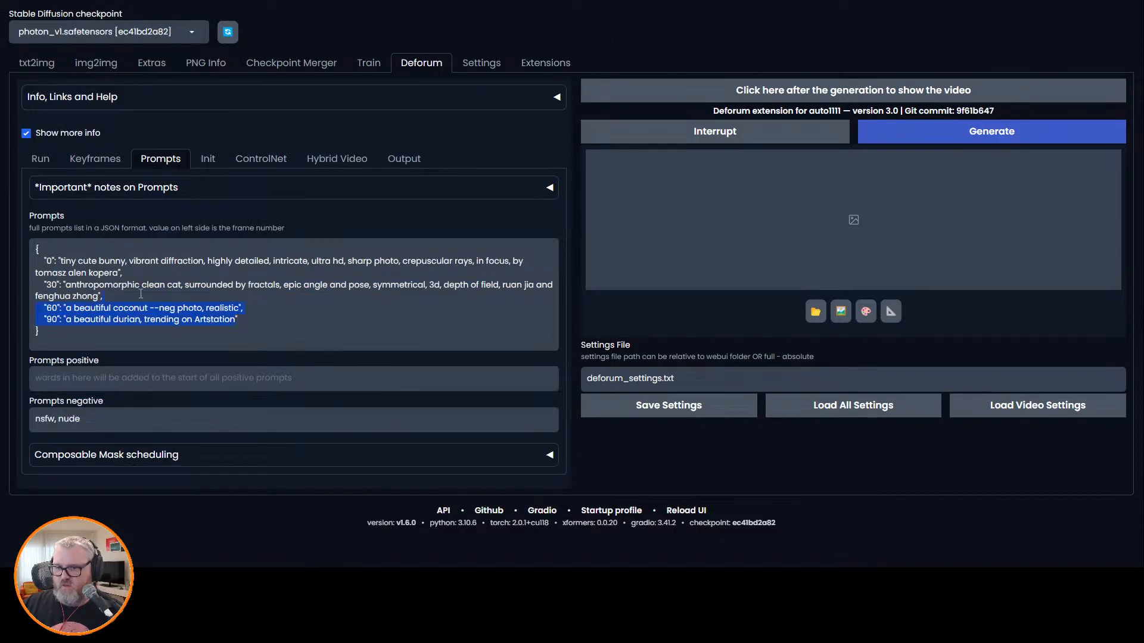
left_click_drag(68, 262, 62, 261)
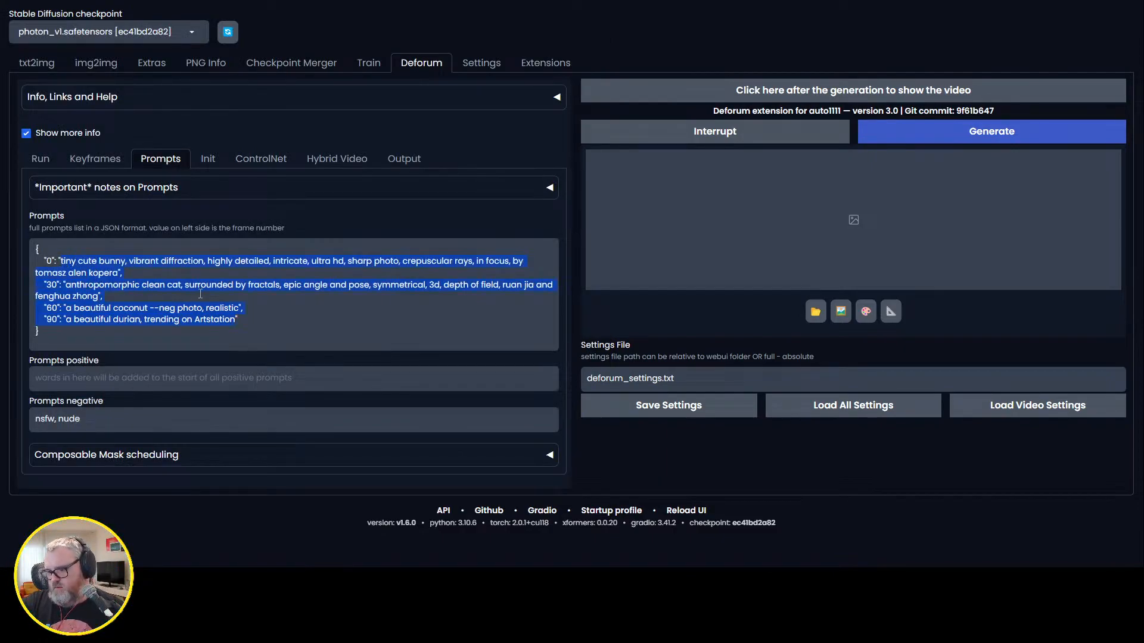
type("sunrise on a bea")
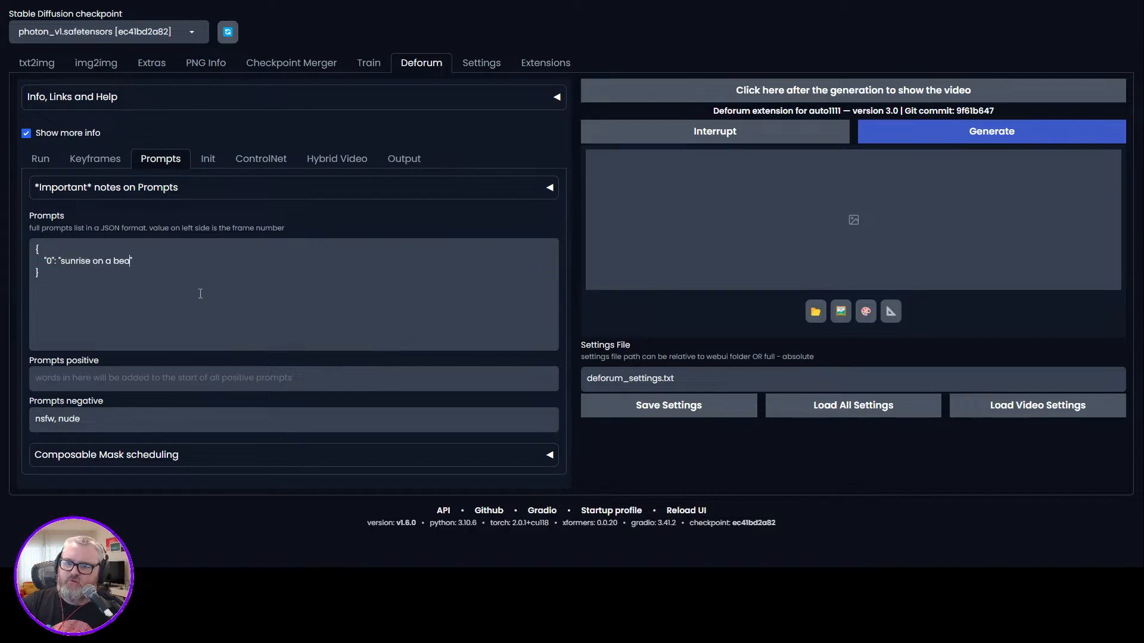
type("utiful beach, sea")
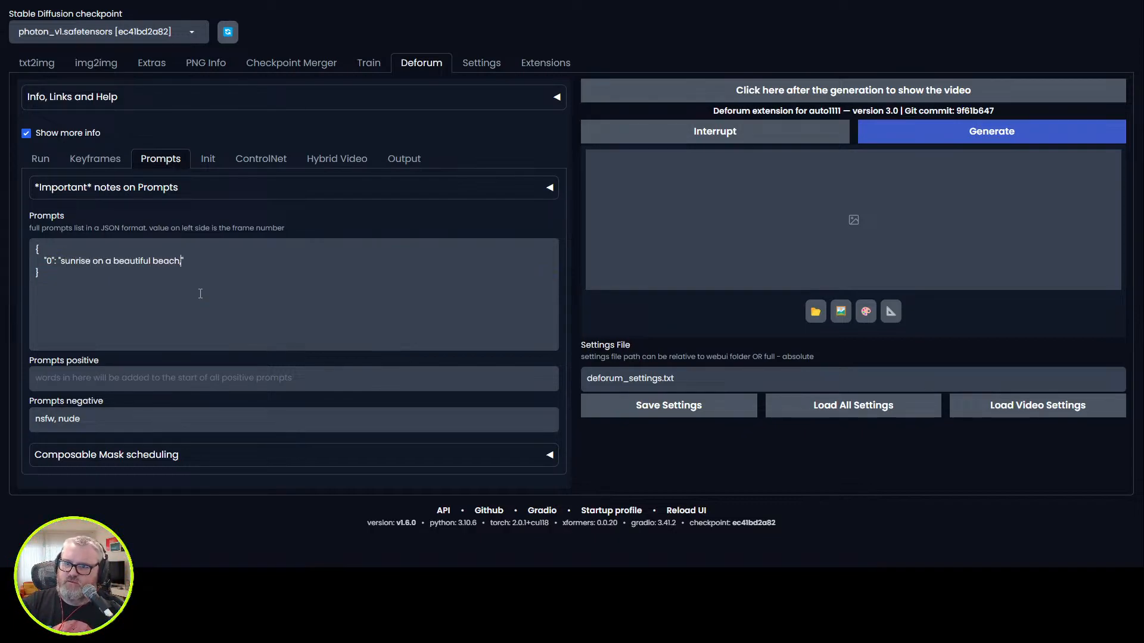
type("gulls, clouds, and ")
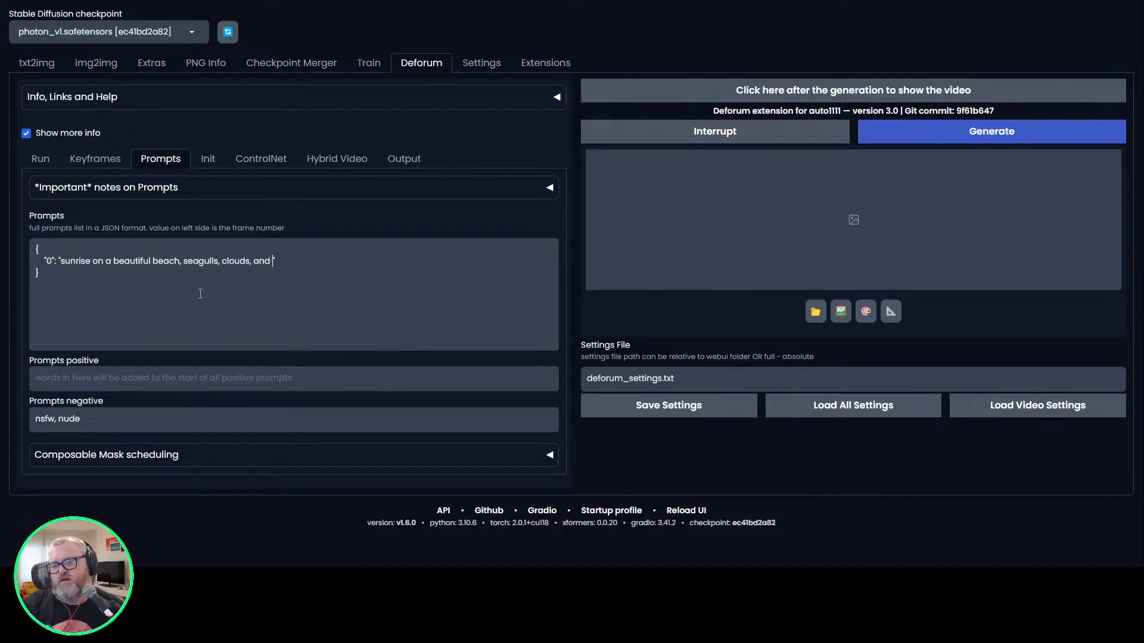
type("sunshine")
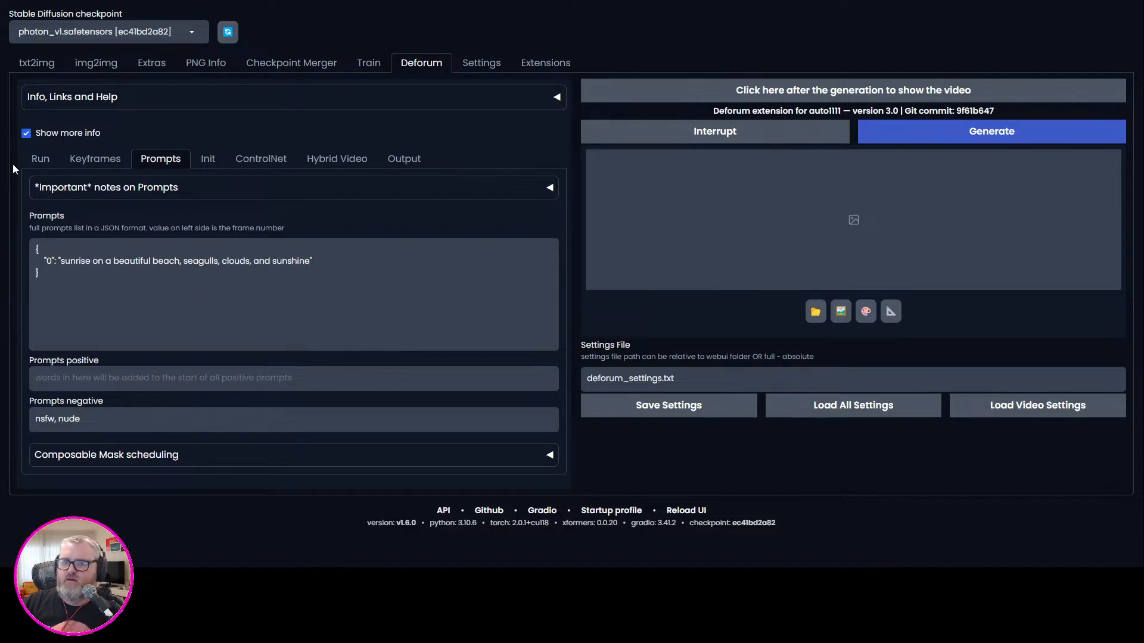
Check the keyframe settings, the video init path, and the sampler and steps options for the run.
left_click(85, 160)
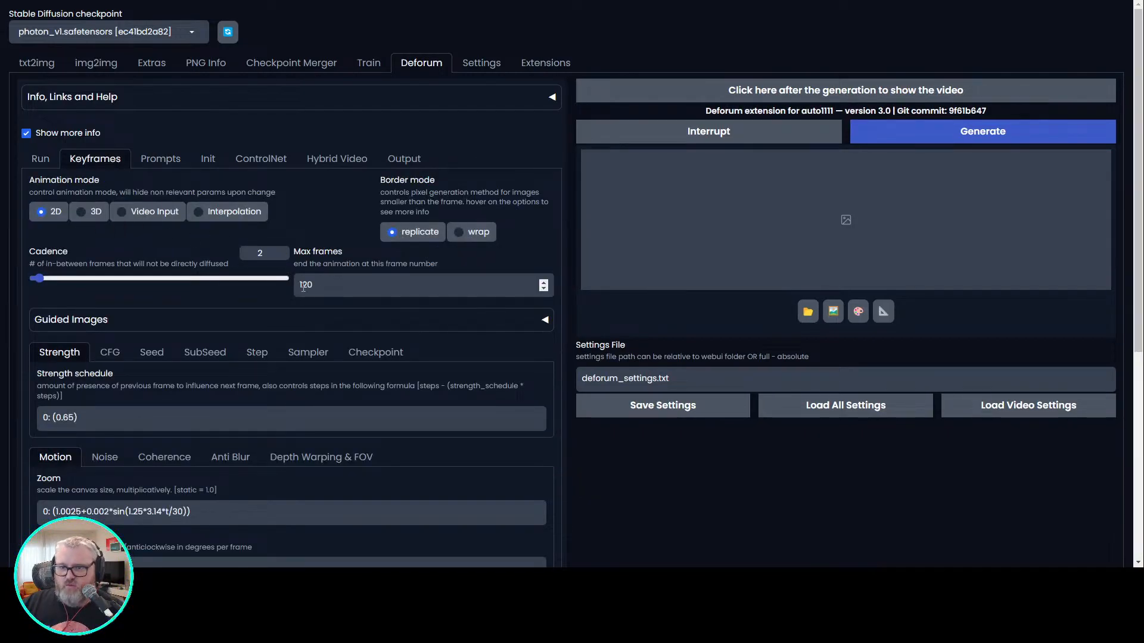
left_click(208, 159)
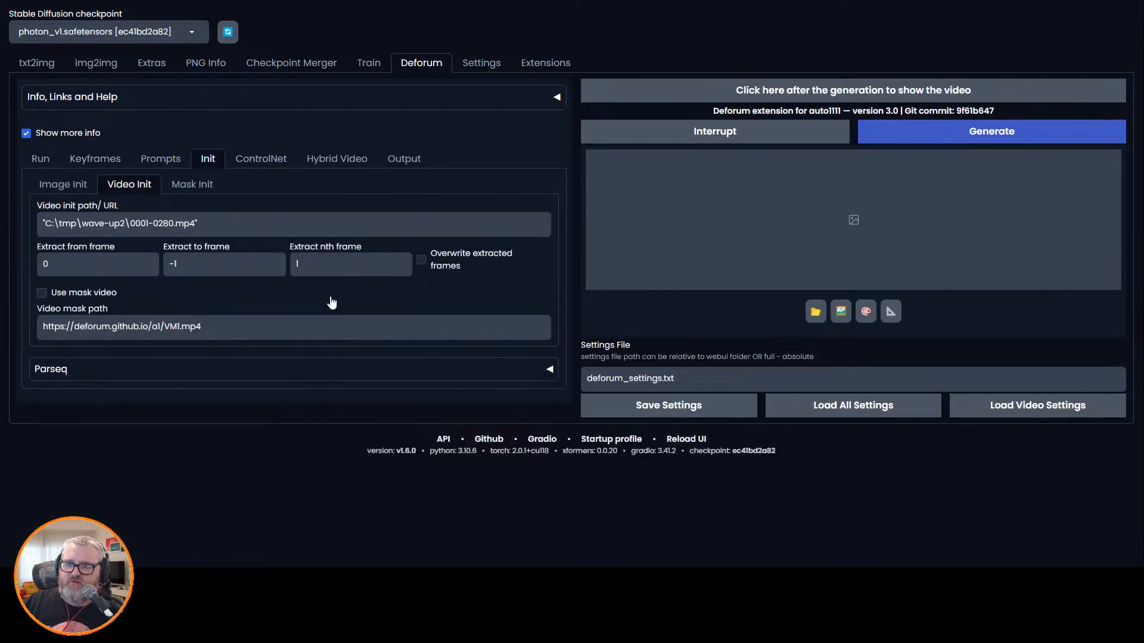
left_click(36, 158)
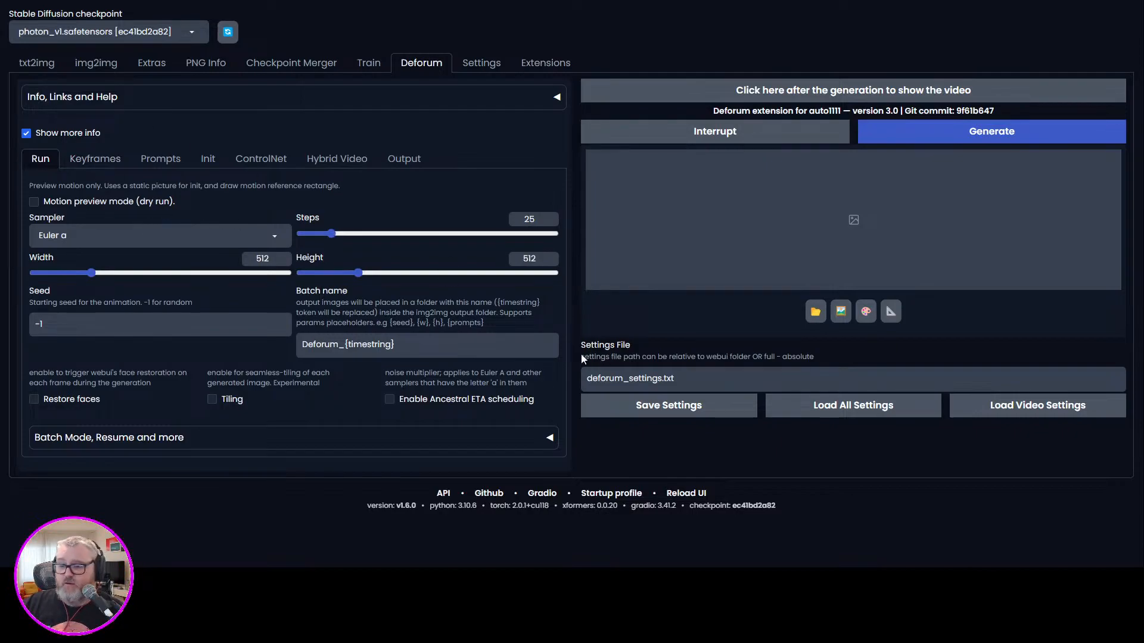
left_click(236, 234)
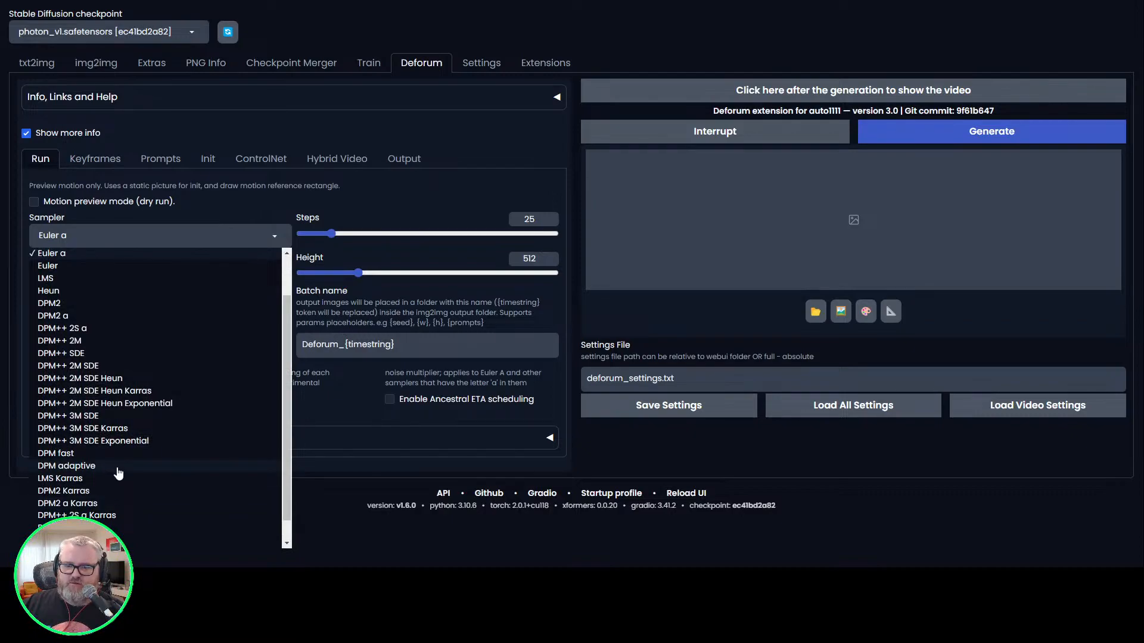
left_click(514, 176)
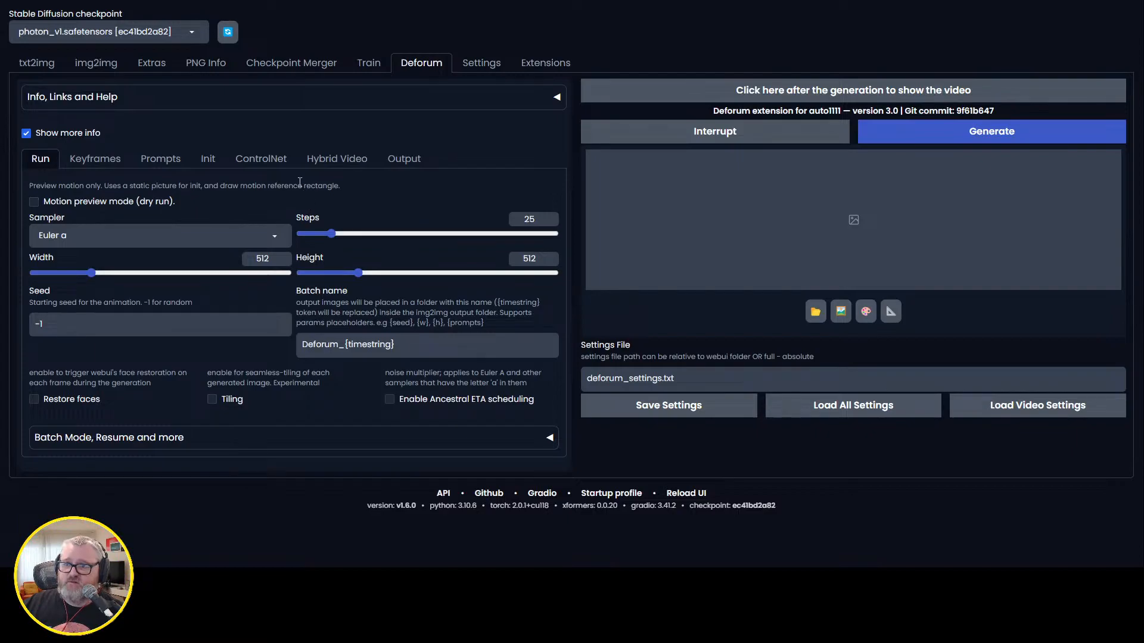
double_click(529, 219)
left_click(109, 160)
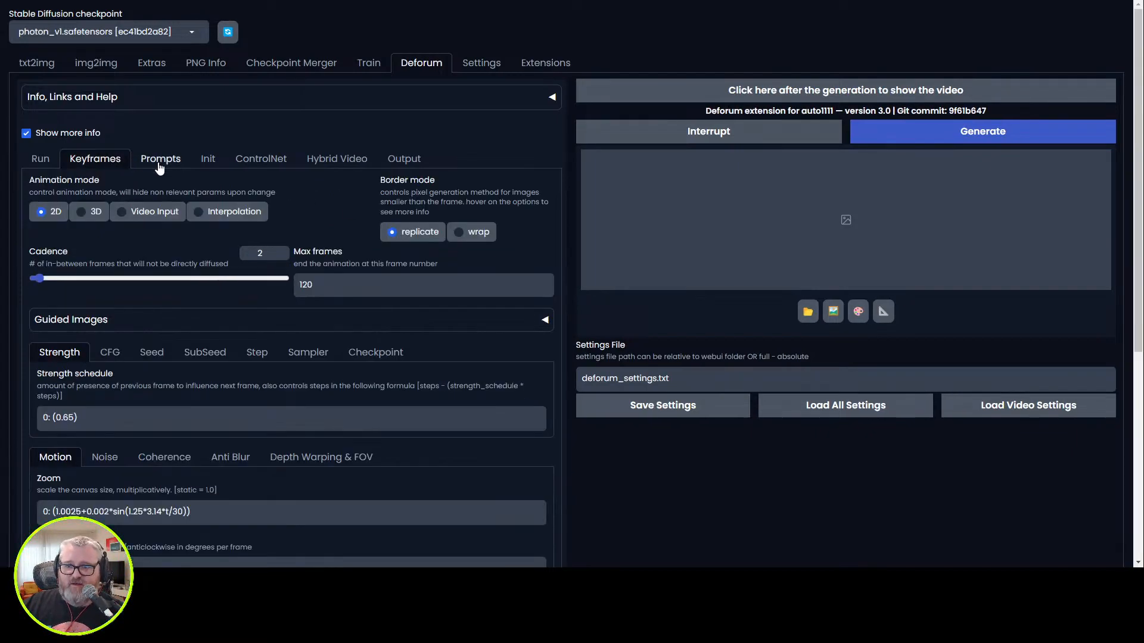
Set the strength schedule to 0: (0.8) and check the sampler and steps options for the run.
type("8")
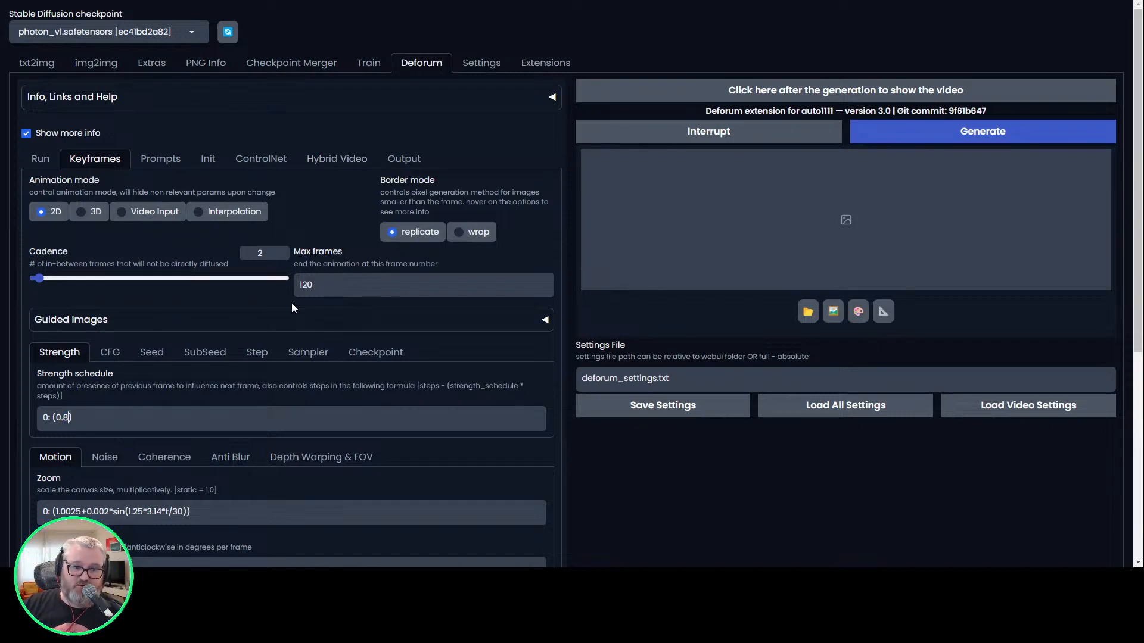
left_click(41, 159)
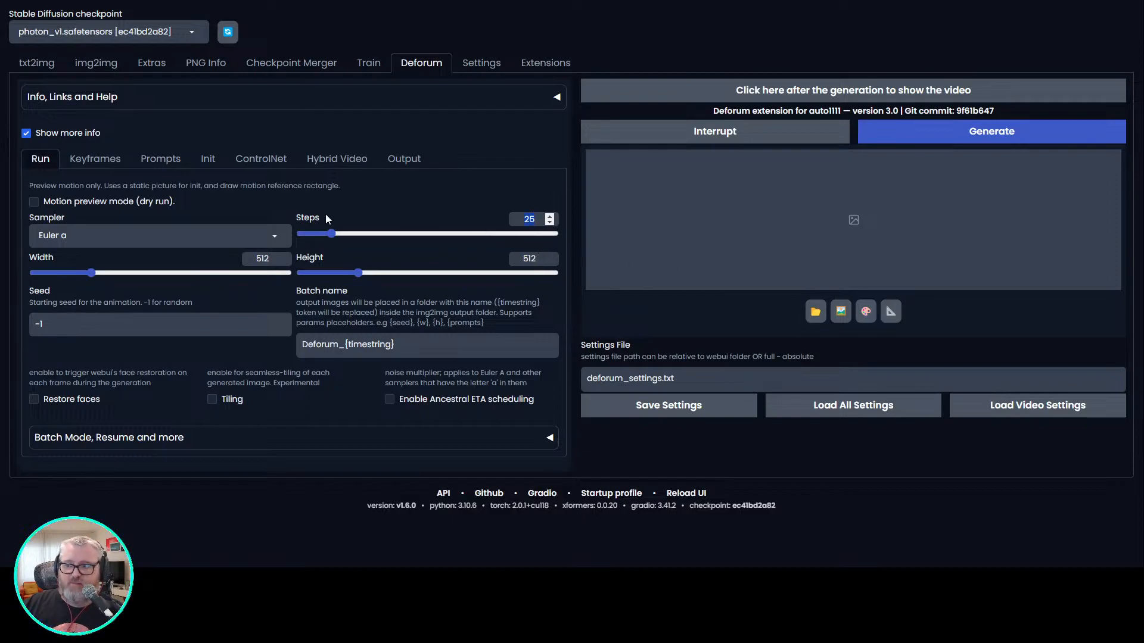
left_click(537, 218)
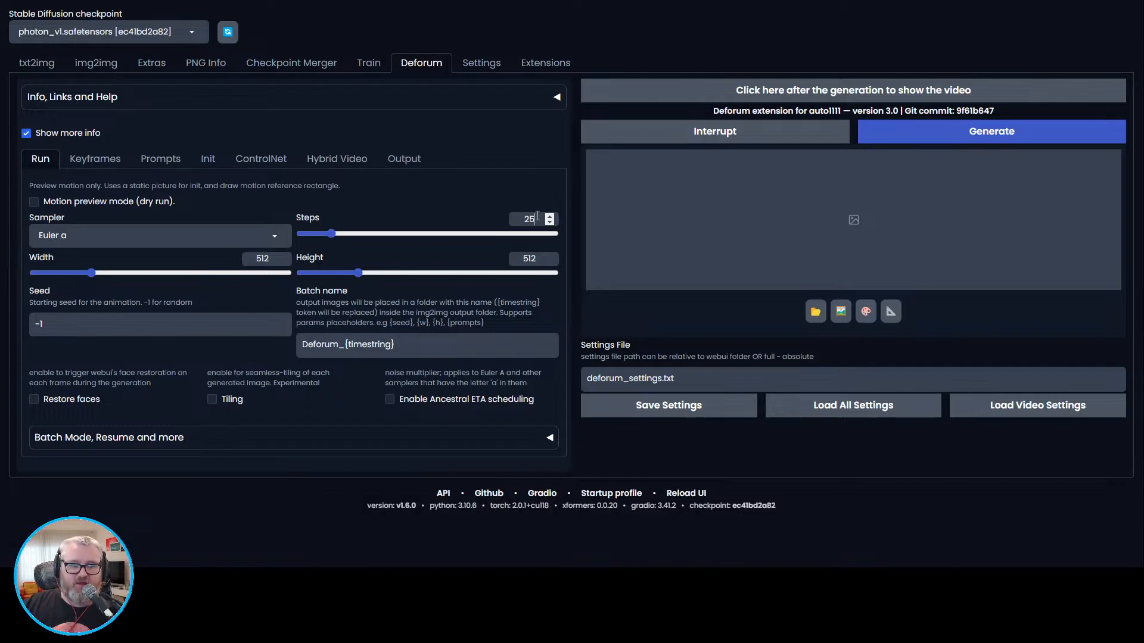
left_click(90, 234)
left_click(404, 191)
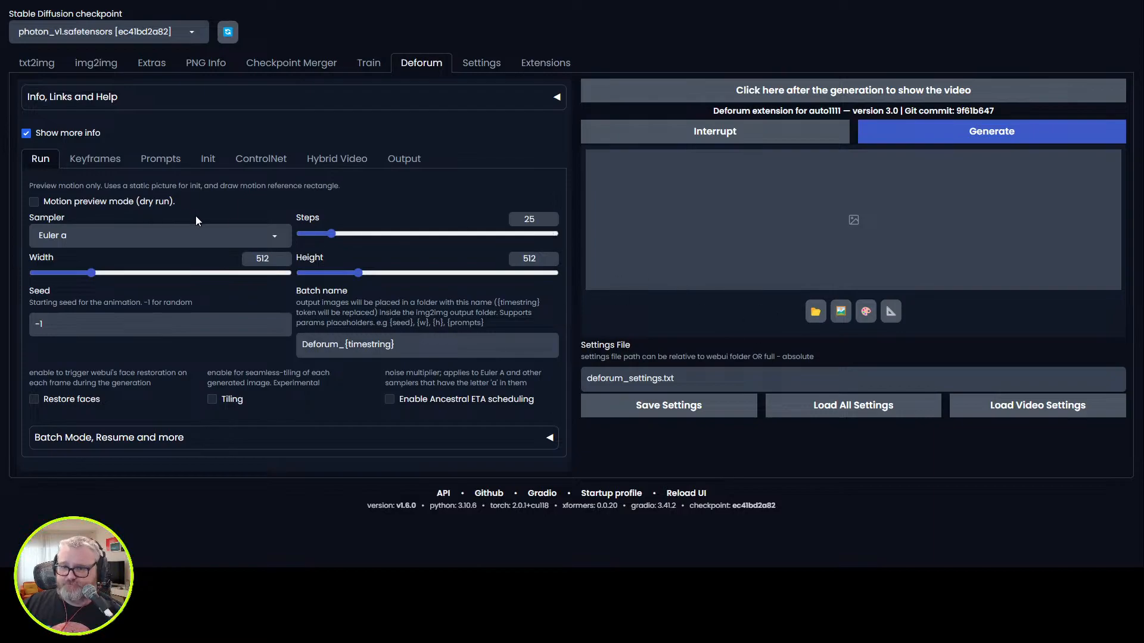
Set the run's sampler to DPM++ 2S a Karras and its steps to 100.
left_click(191, 235)
left_click(160, 514)
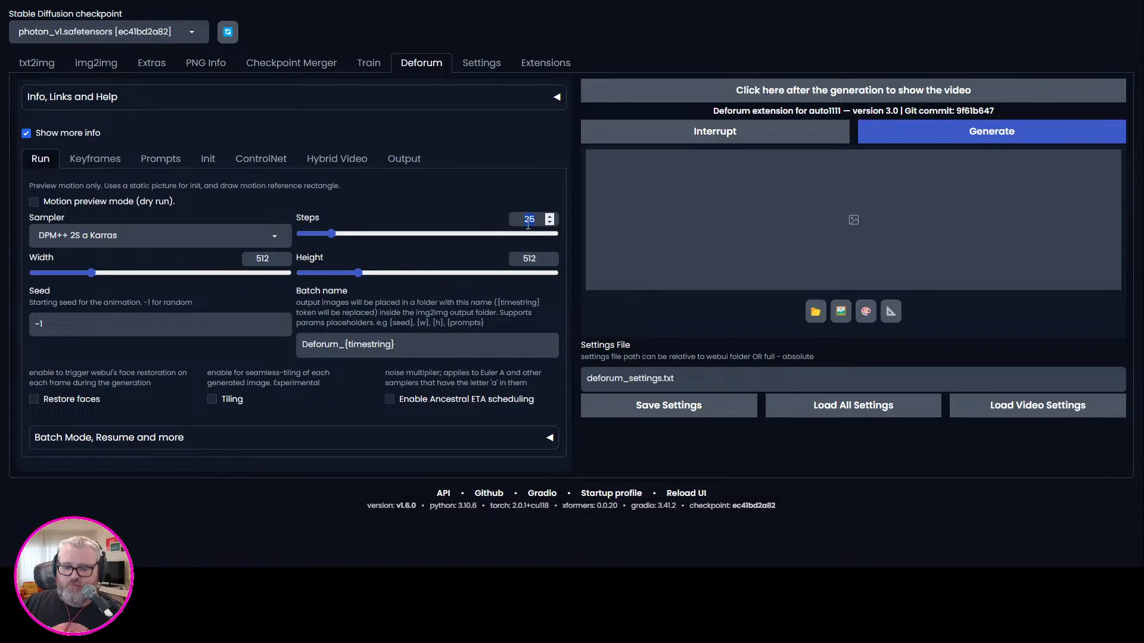
type("50")
key("BackSpace")
key("BackSpace")
type("100")
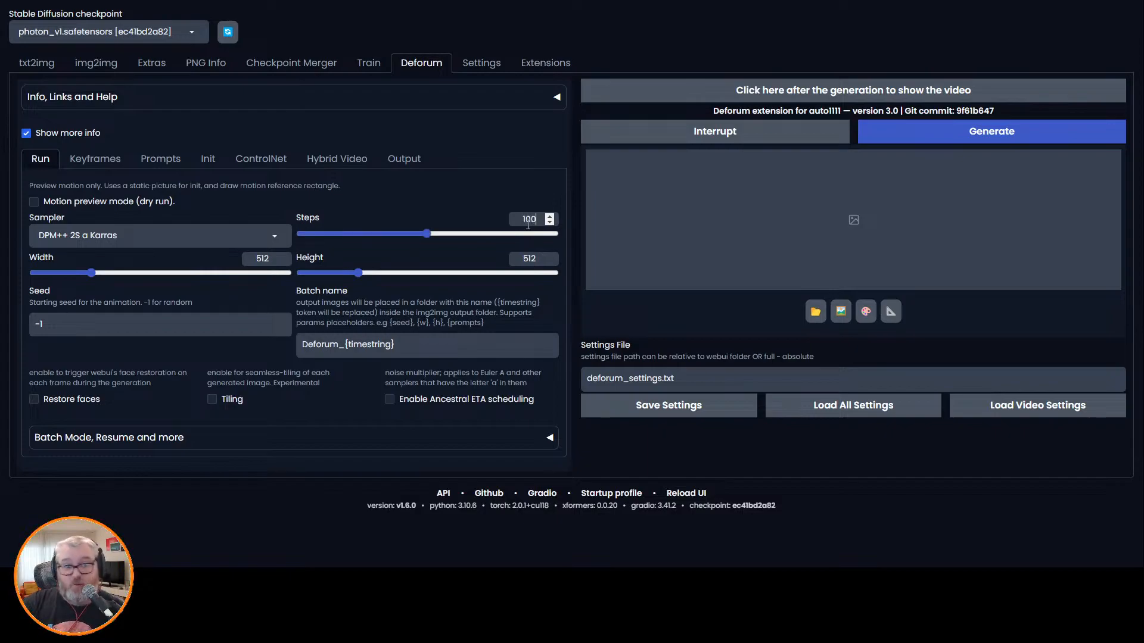
Return the run's steps to 25 and its sampler to Euler a.
key("BackSpace")
key("BackSpace")
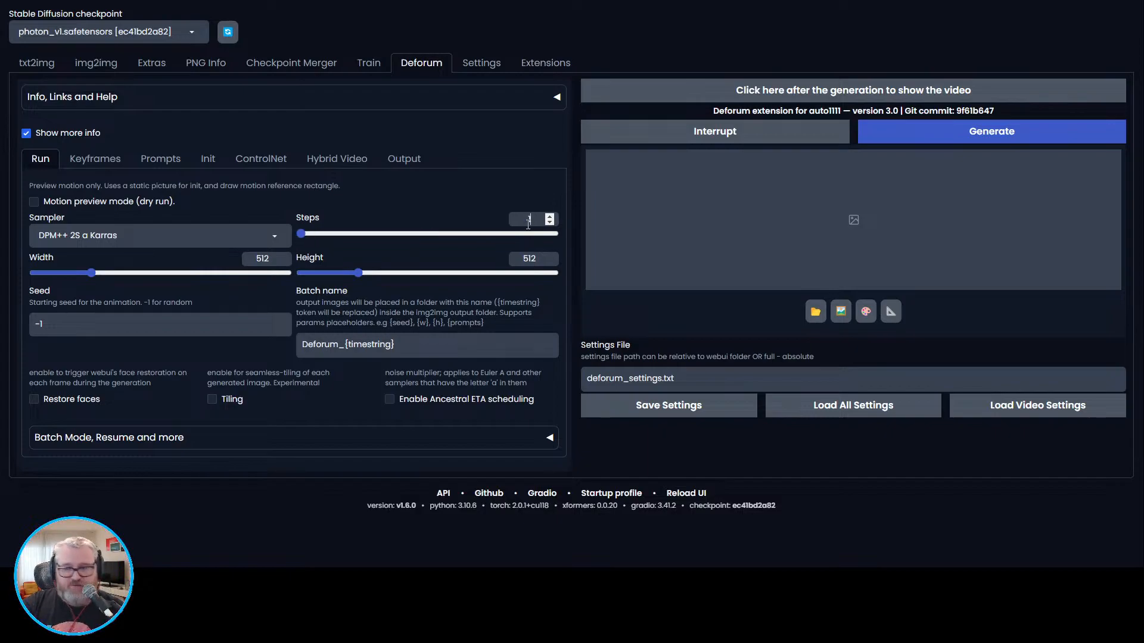
key("BackSpace")
type("25")
left_click(212, 236)
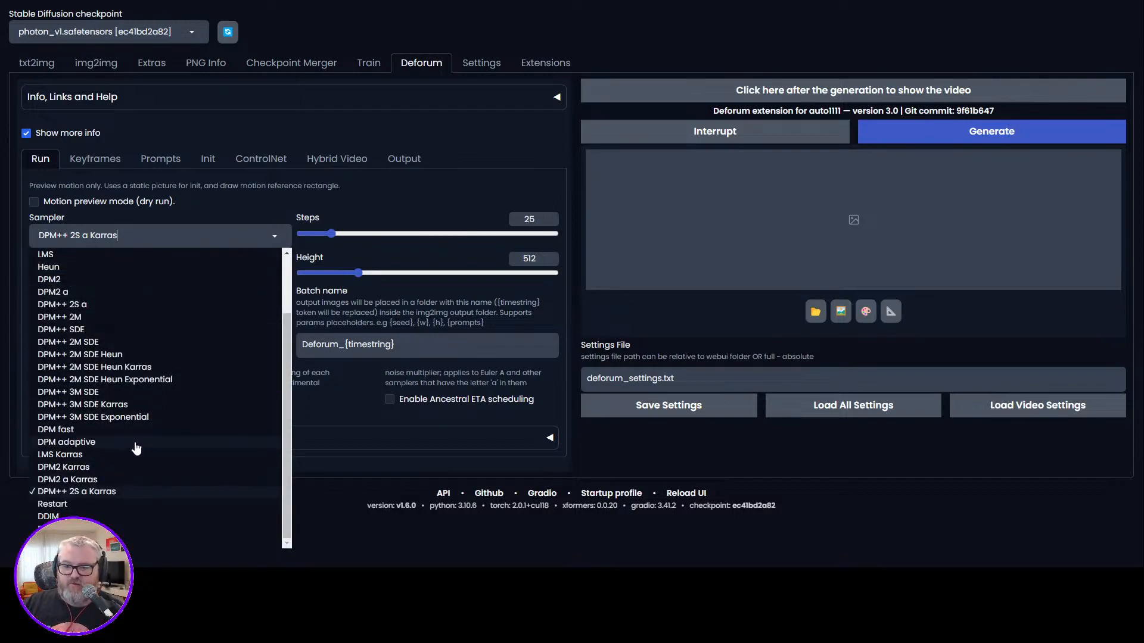
scroll(122, 455, "up", 3)
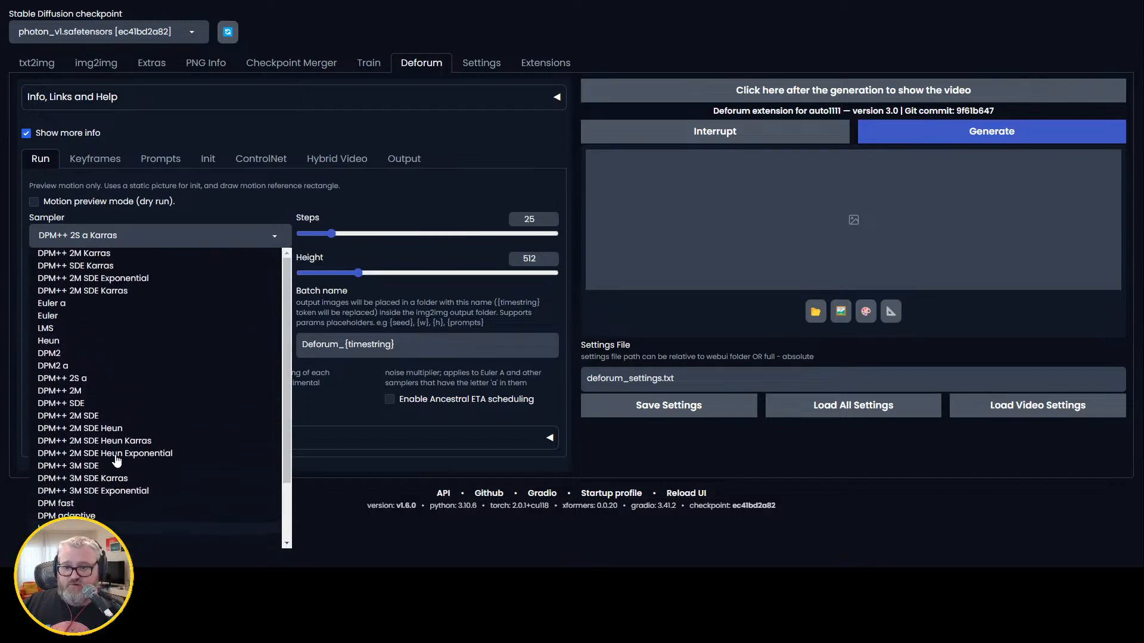
left_click(93, 306)
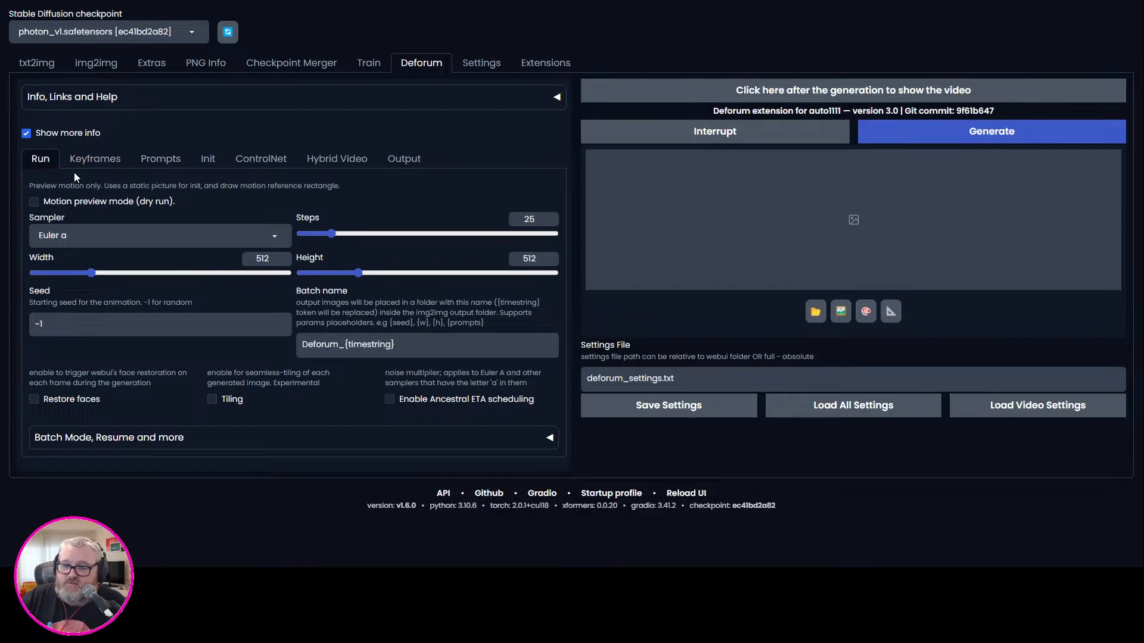
Set the keyframe strength schedule to 0: (0.7).
left_click(169, 162)
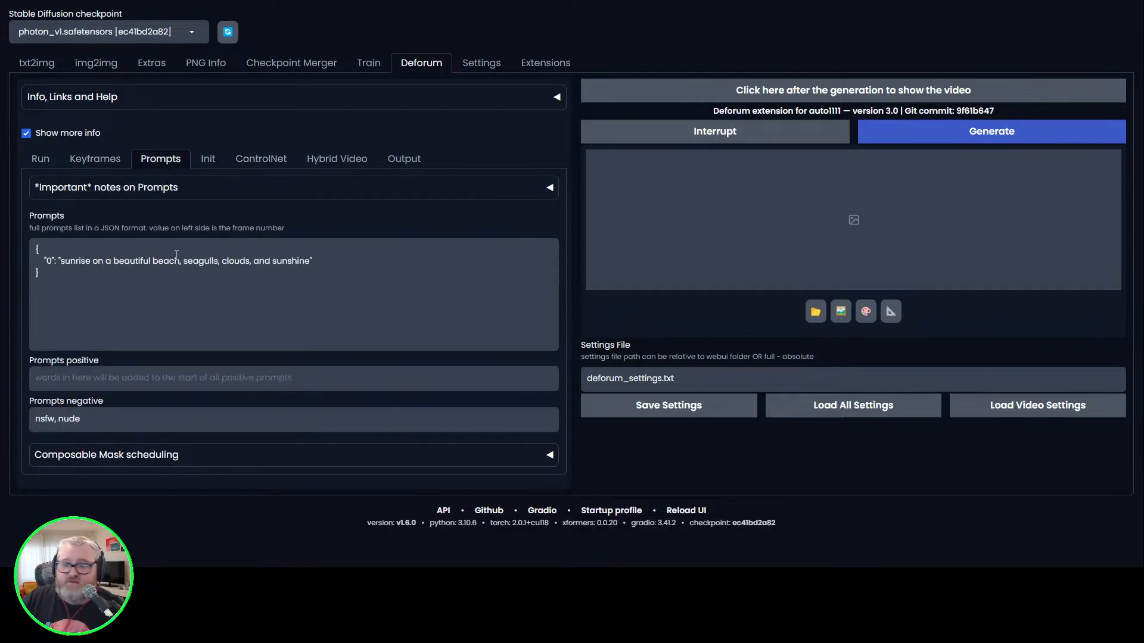
left_click(104, 159)
left_click_drag(62, 424, 69, 418)
type("7")
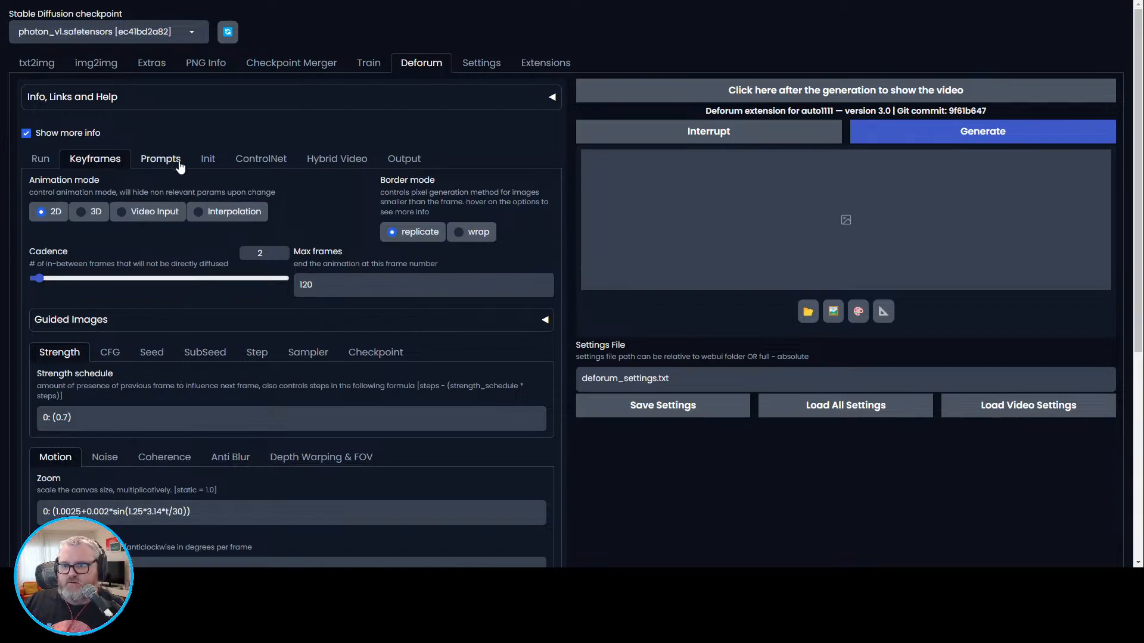
Set the video output frame rate to 24 FPS and enable upscaling of the output images.
left_click_drag(264, 253, 243, 266)
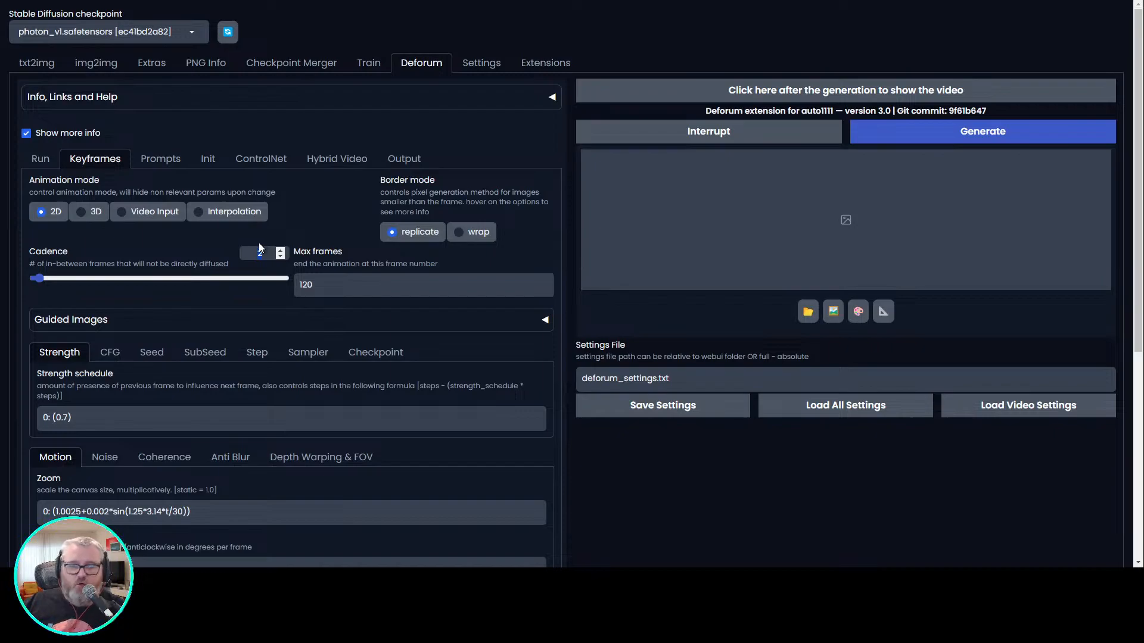
left_click(156, 158)
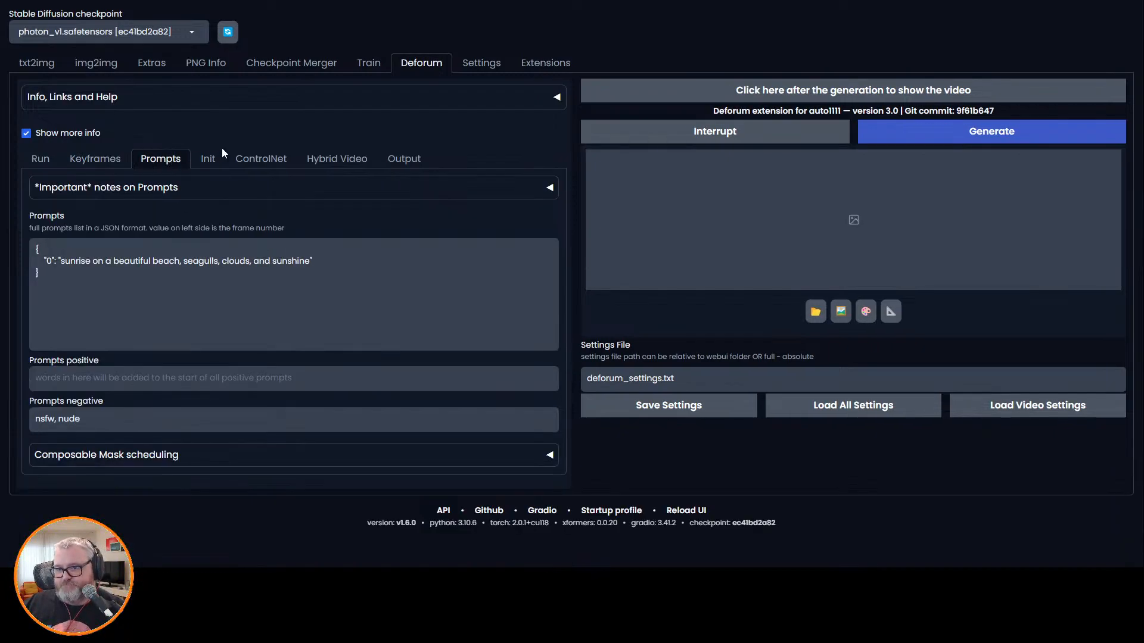
left_click(227, 158)
left_click(204, 158)
left_click(241, 158)
left_click(404, 158)
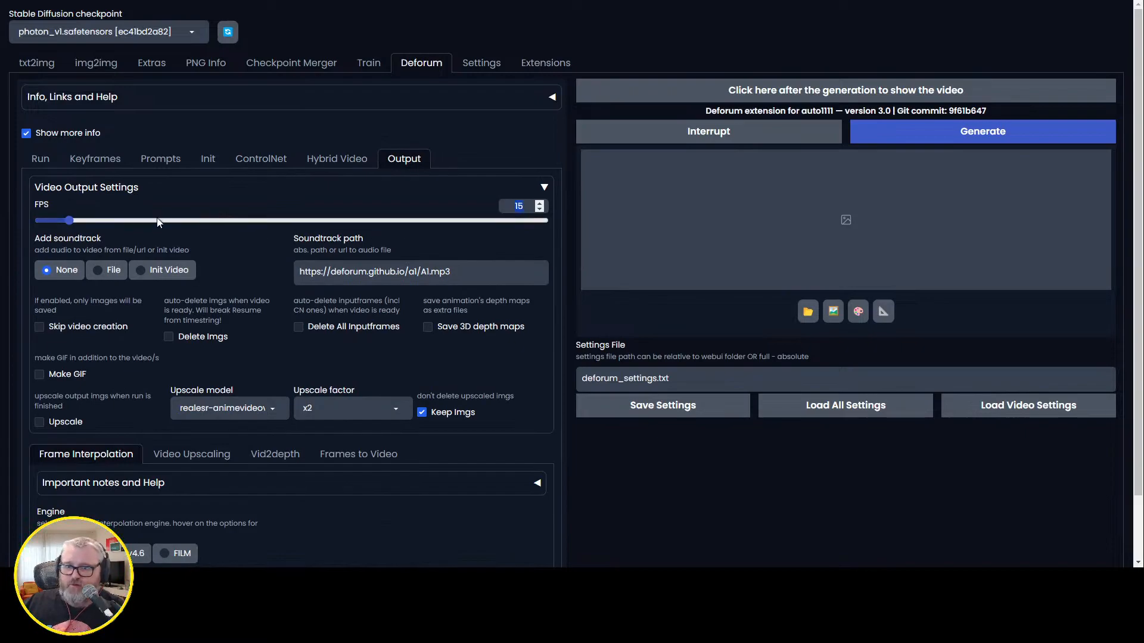
type("24")
left_click(44, 424)
left_click(39, 422)
Choose FILM as the frame interpolation engine and enable Slow-Mo for the interpolated video.
scroll(123, 424, "down", 2)
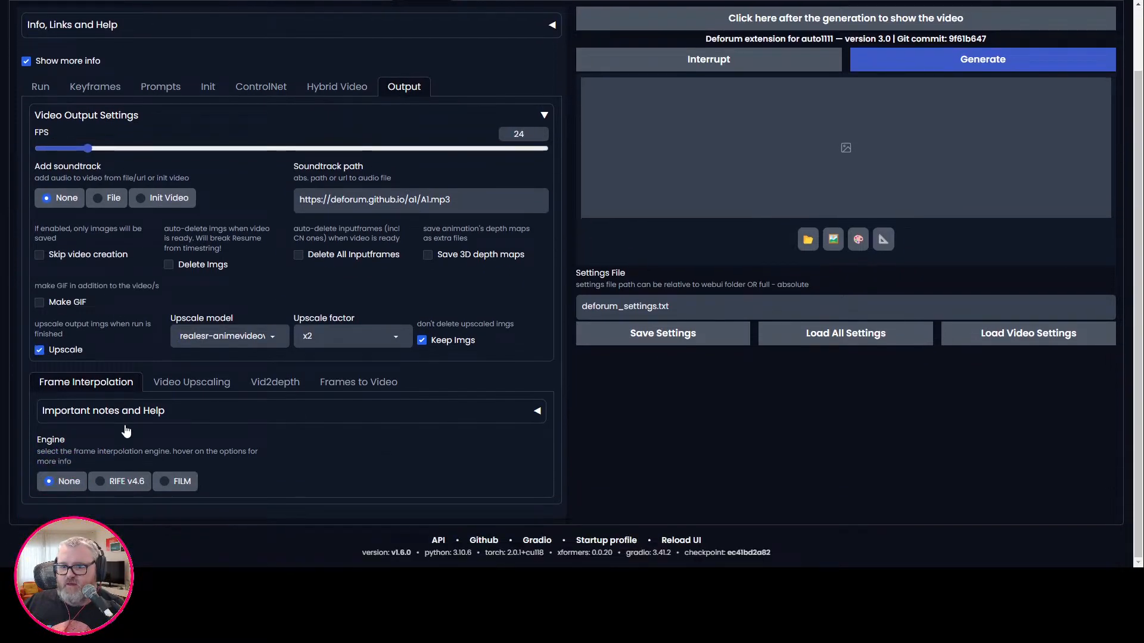
left_click(177, 483)
scroll(256, 467, "down", 2)
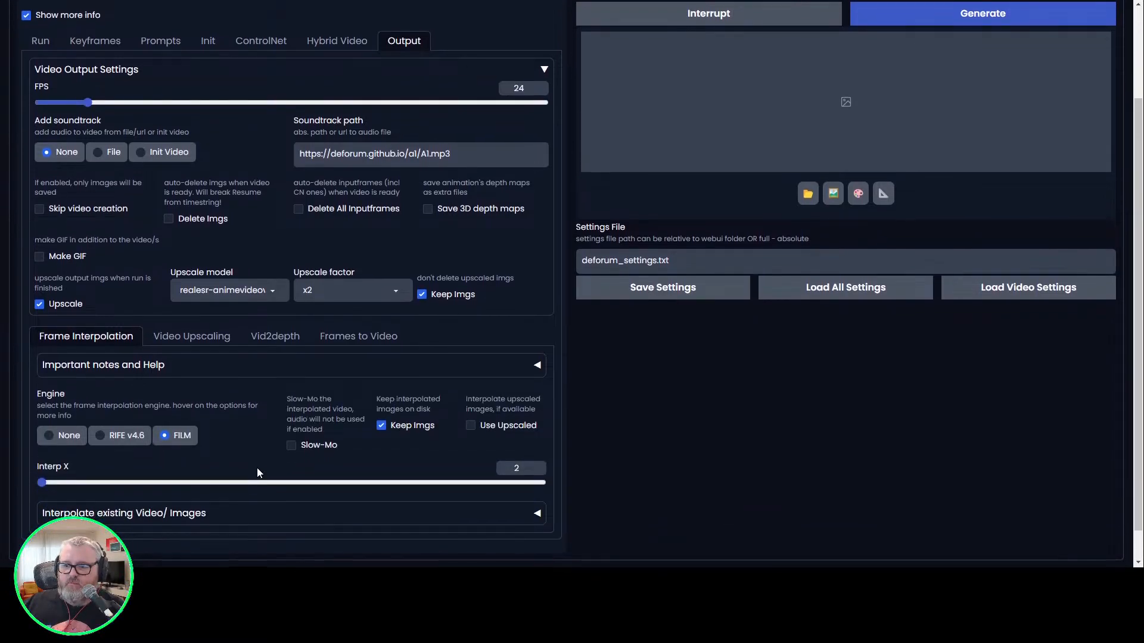
left_click(292, 410)
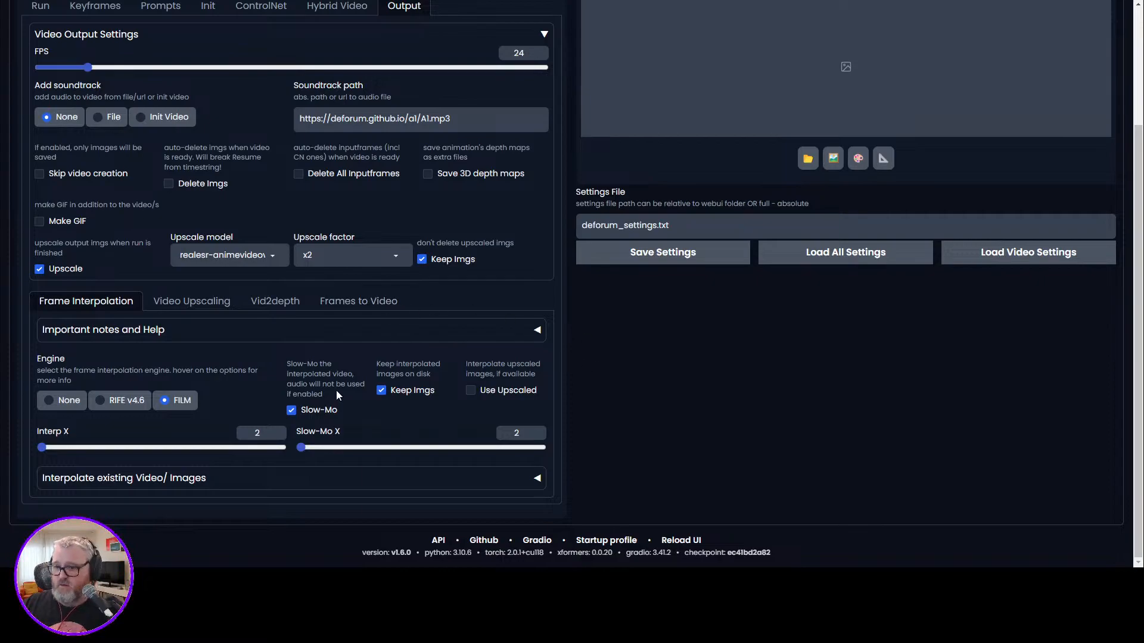
scroll(336, 391, "up", 3)
scroll(134, 411, "down", 3)
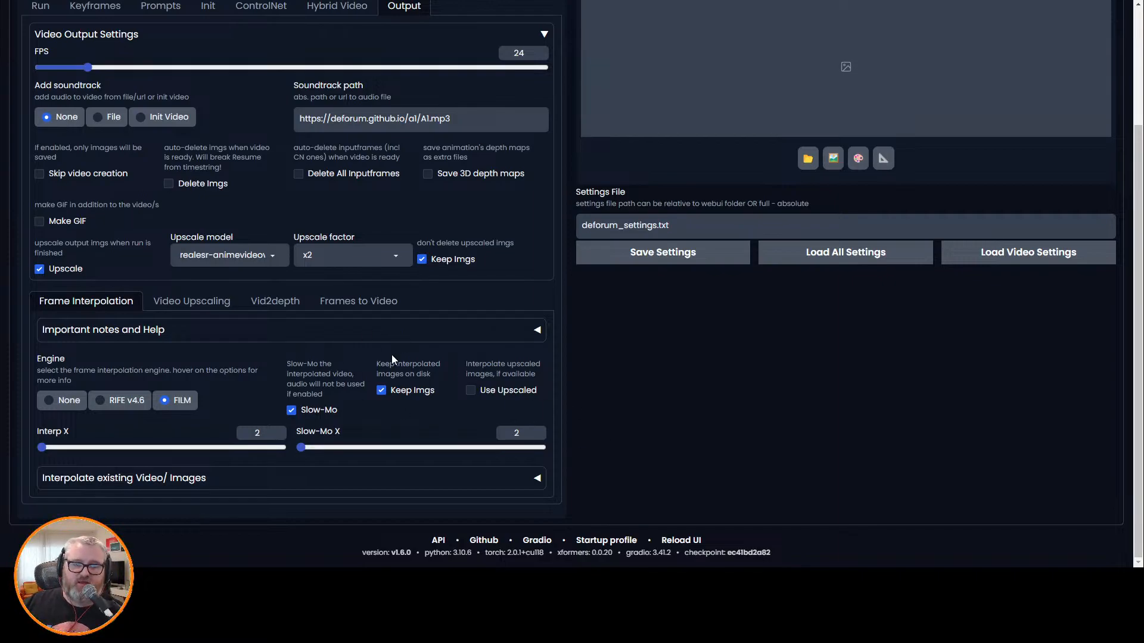
Go over the hybrid video, ControlNet, init, prompt, keyframe and run settings and try to generate the animation.
scroll(363, 334, "up", 3)
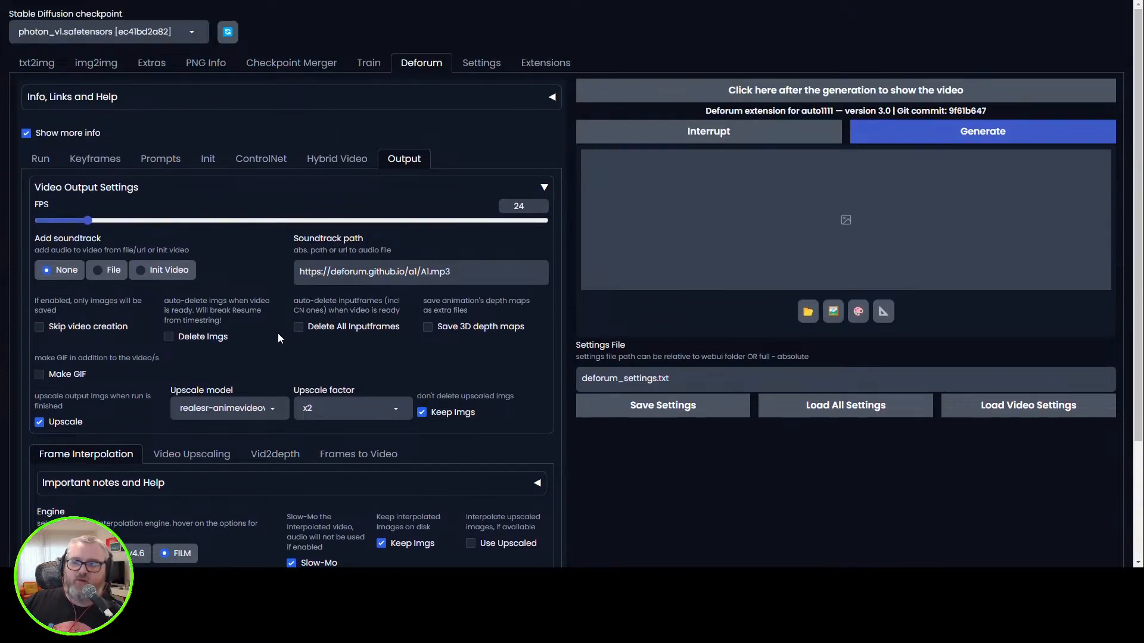
left_click(339, 164)
left_click(275, 162)
left_click(174, 164)
left_click(211, 163)
left_click(149, 164)
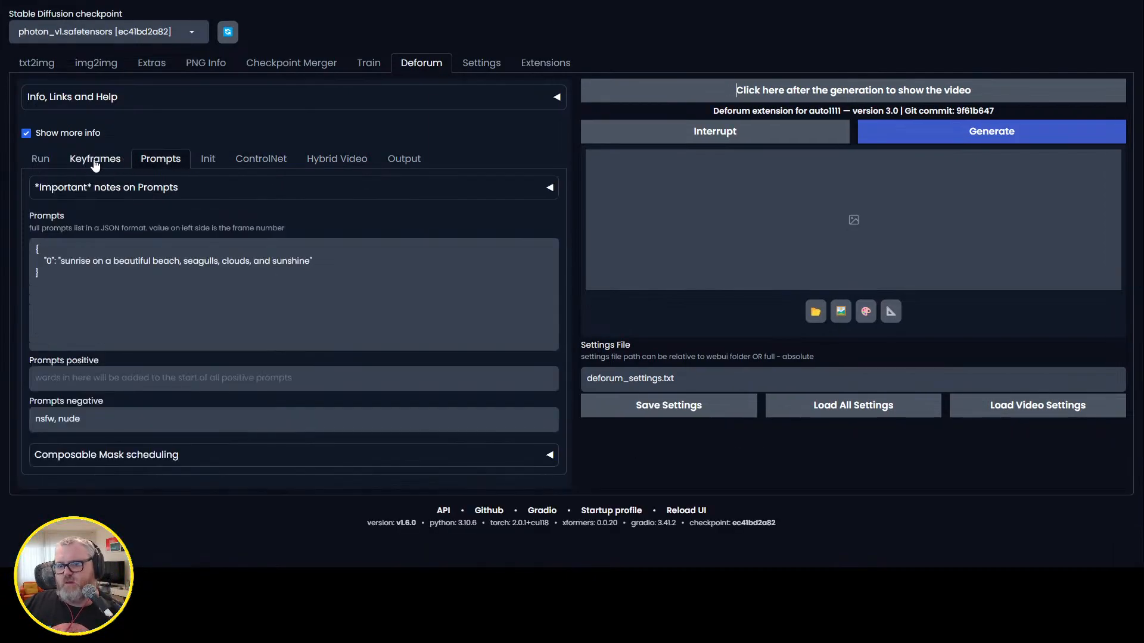
left_click(96, 162)
left_click(37, 163)
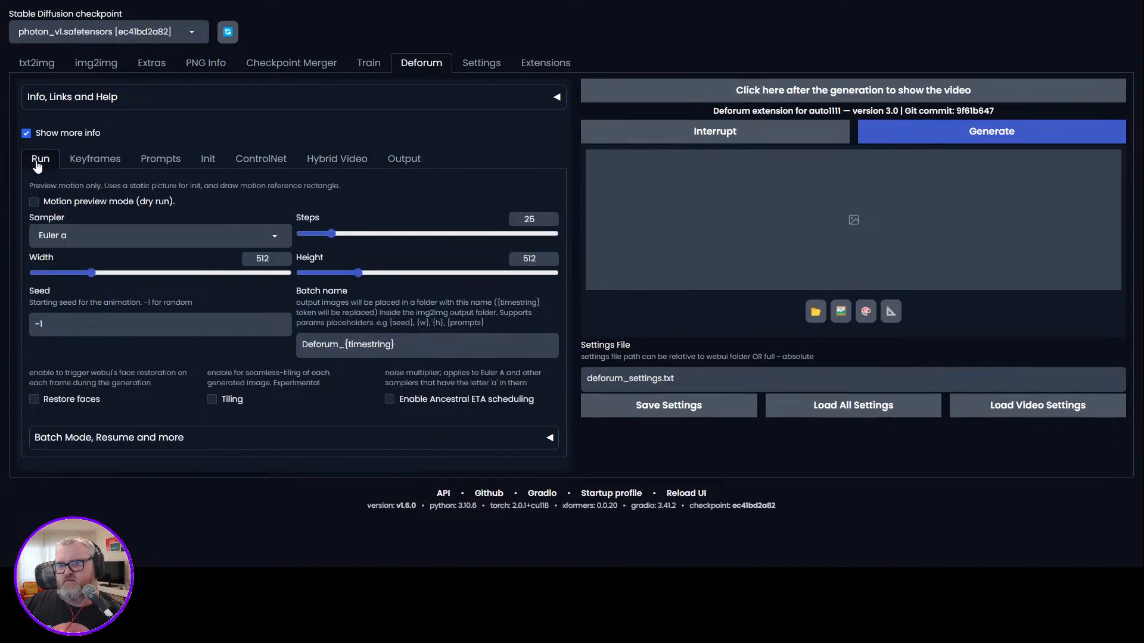
left_click(991, 131)
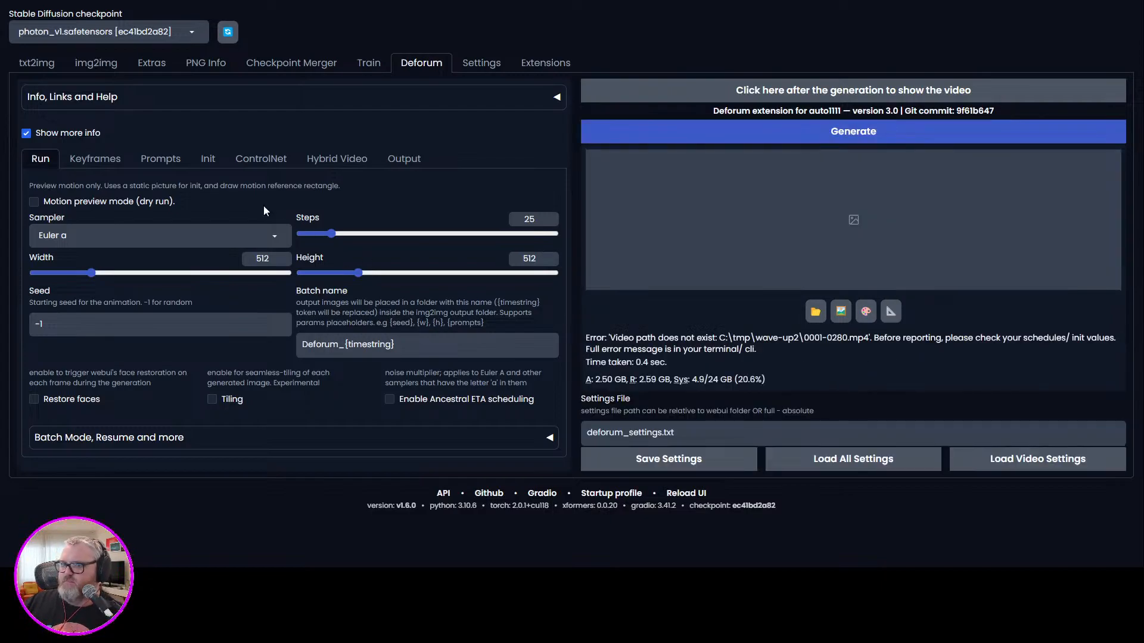
Replace the video init path with "C:\tmp\wave-up2\wave_up.mp4".
left_click(326, 159)
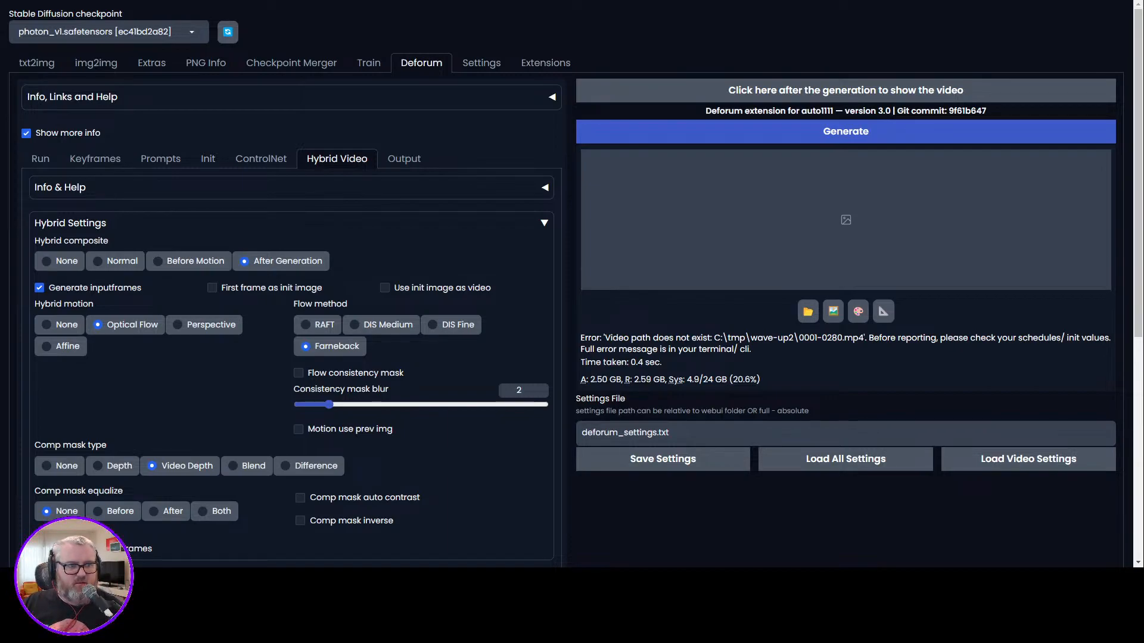
left_click(248, 165)
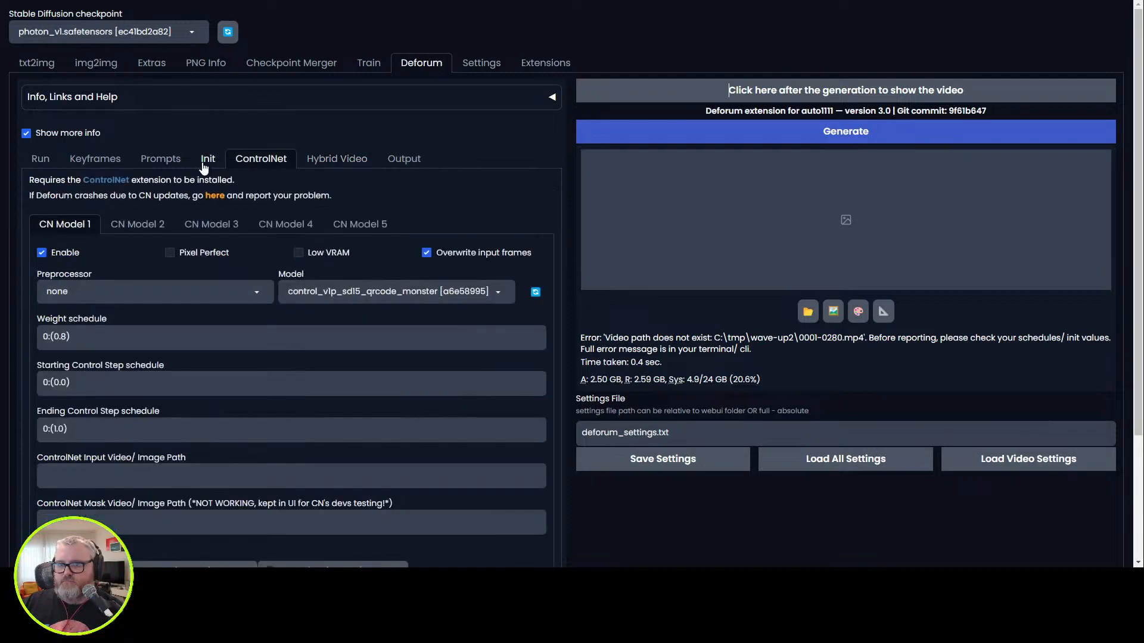
left_click(205, 162)
left_click(181, 164)
left_click(247, 166)
left_click(210, 159)
type("\"C:\\tmp\\wave-up2\\wave_up.mp4\"")
left_click(132, 226)
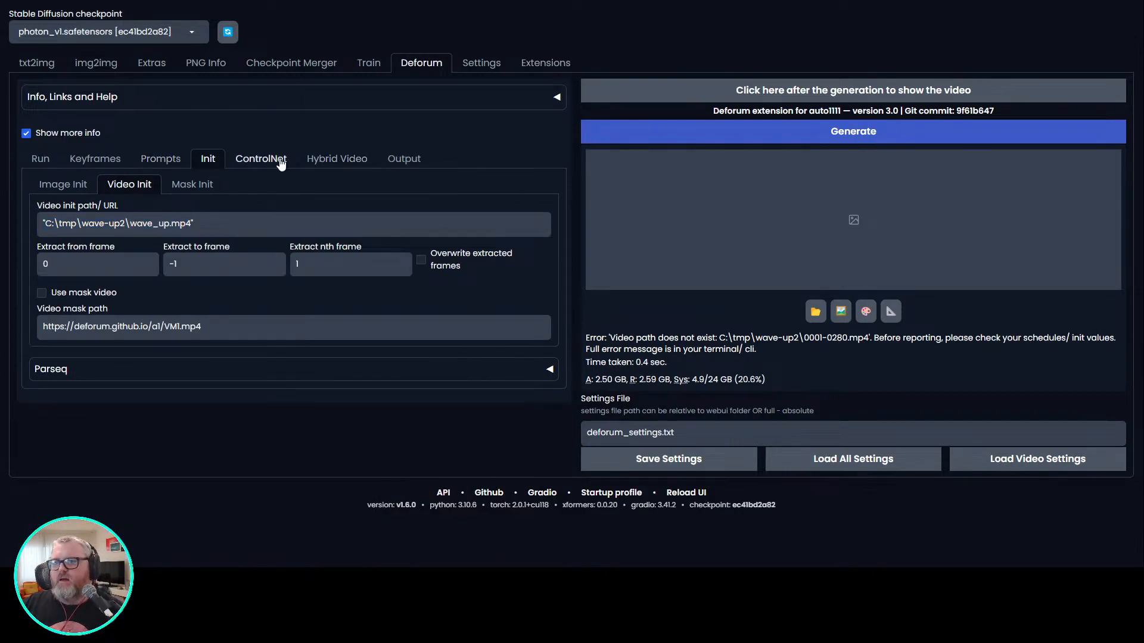
Set the first ControlNet model's input video path to "C:\tmp\wave-up2\wave_up.mp4" and start generating the animation.
left_click(291, 159)
scroll(144, 317, "down", 3)
left_click(146, 313)
type("\"C:\\tmp\\wave-up2\\wave_up.mp4\"")
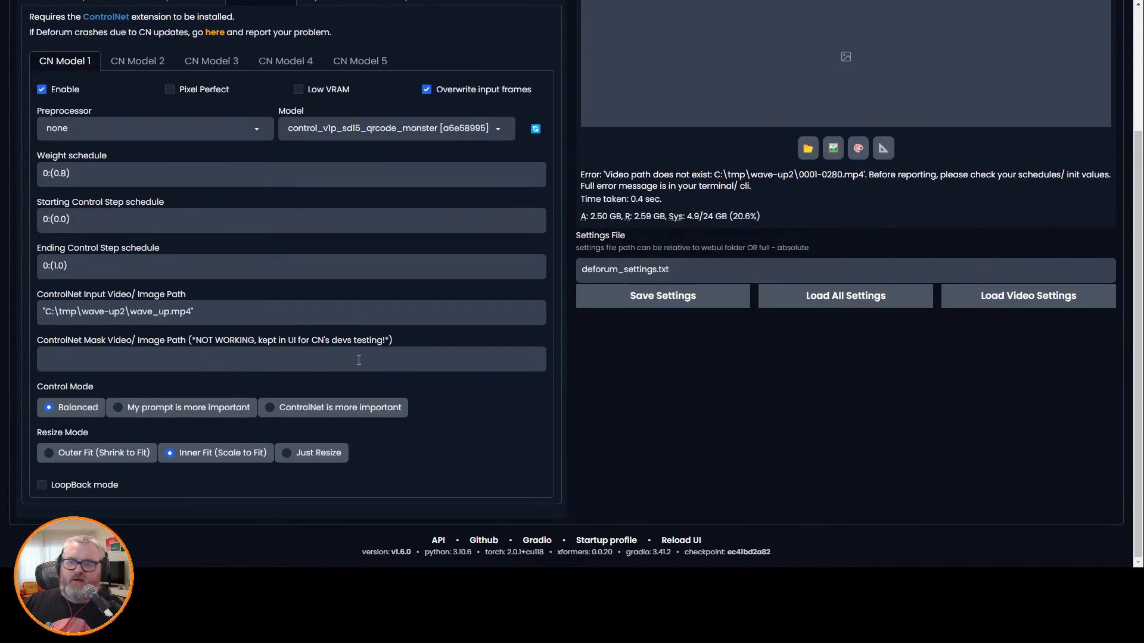
key("ctrl+a")
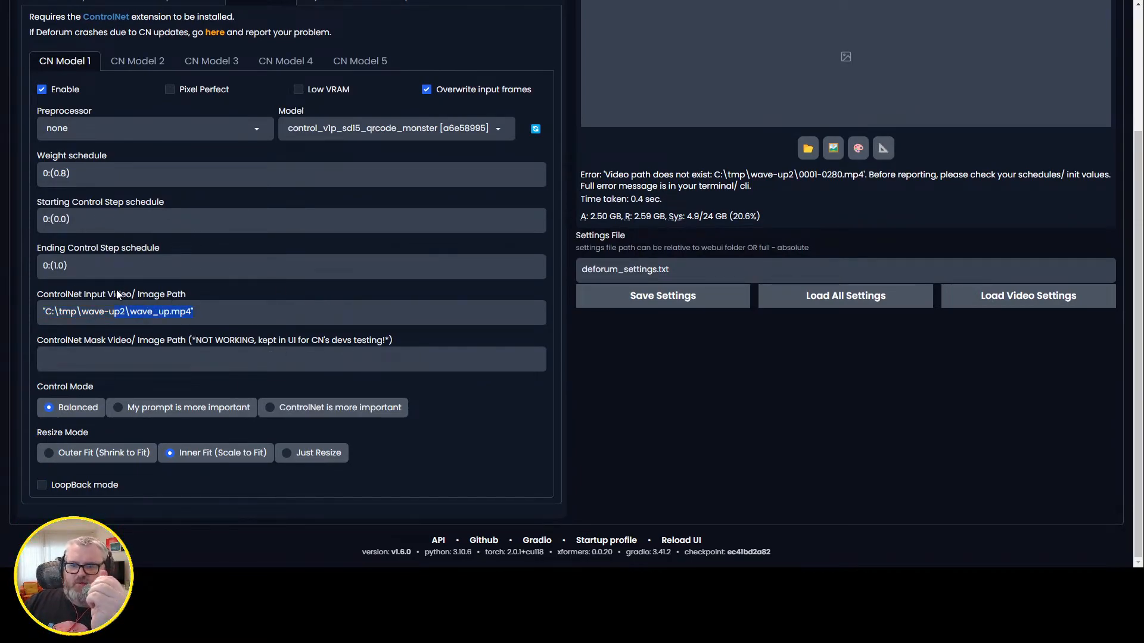
scroll(244, 304, "up", 3)
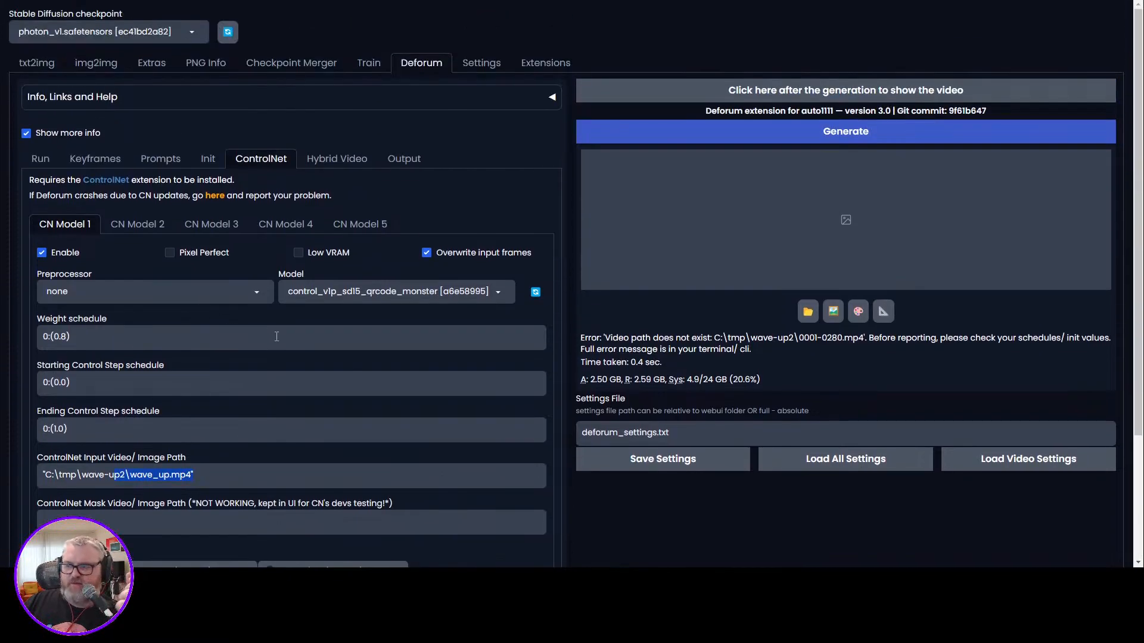
left_click(804, 138)
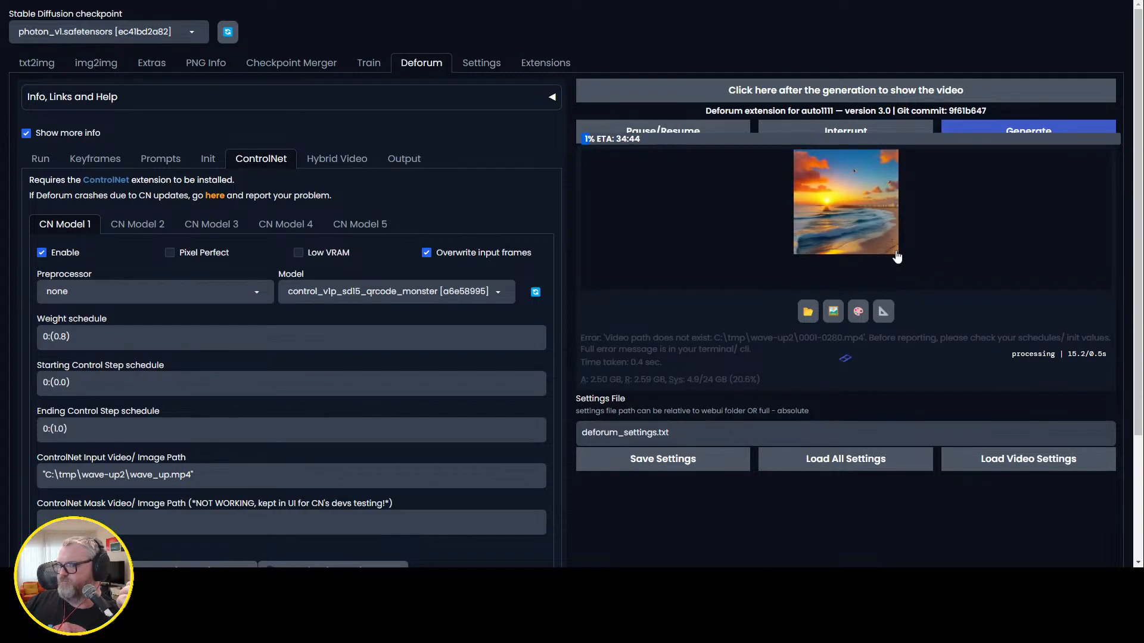
Replace the frame 0 prompt text with "night sky, painted by van gogh".
left_click(162, 159)
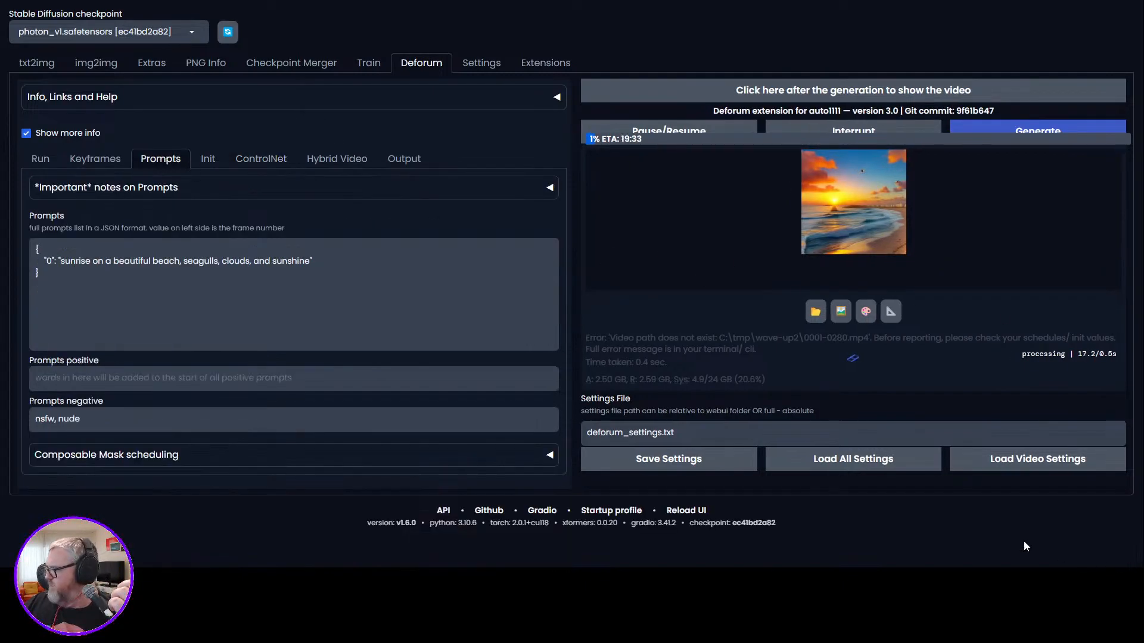
left_click_drag(305, 261, 61, 261)
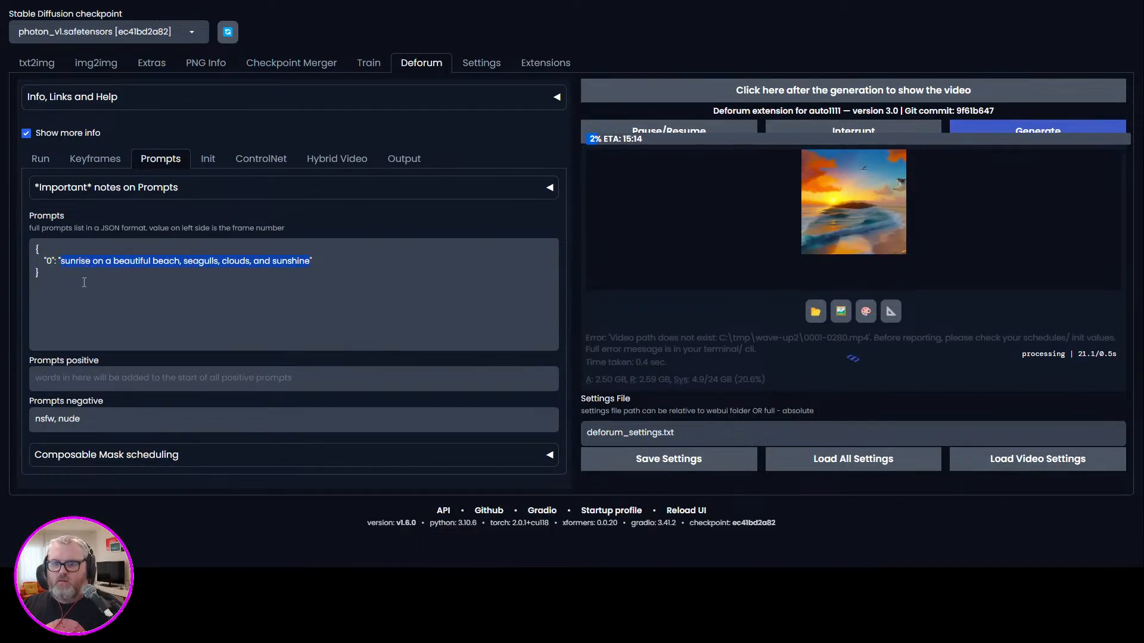
type("night sky, painted by van gogh")
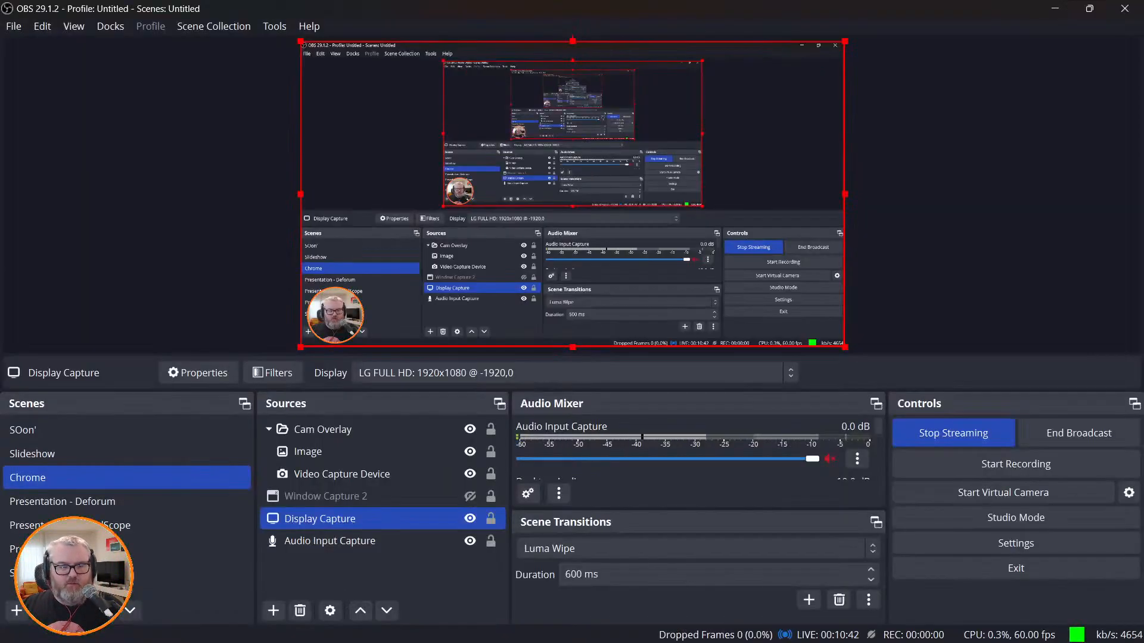
Switch to OBS and change which display the Display Capture source records.
double_click(333, 519)
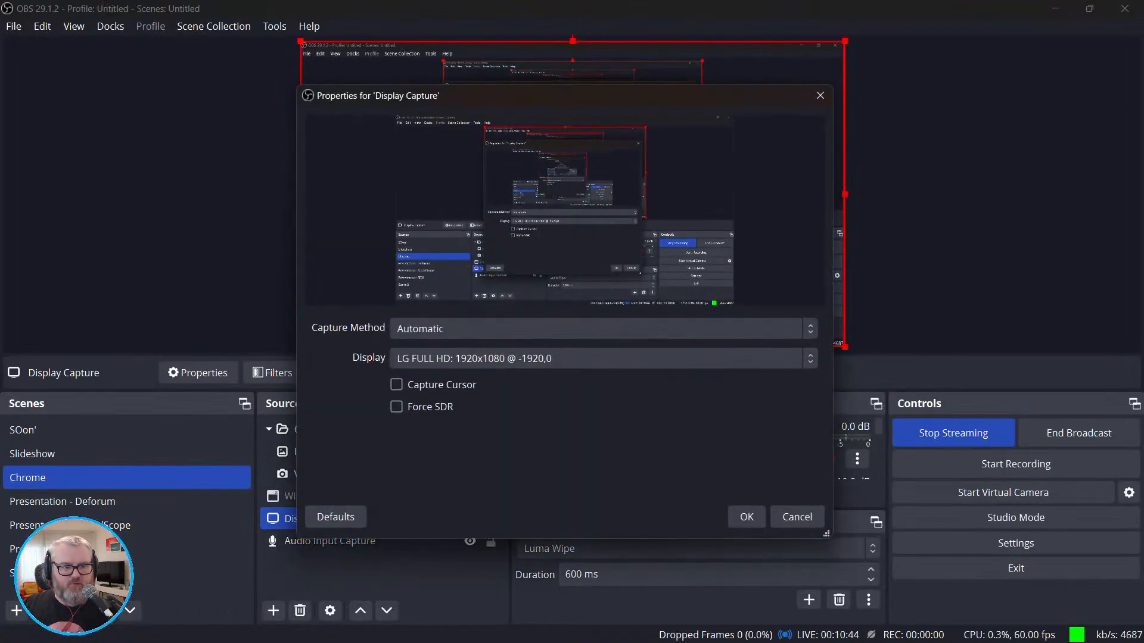
left_click(513, 359)
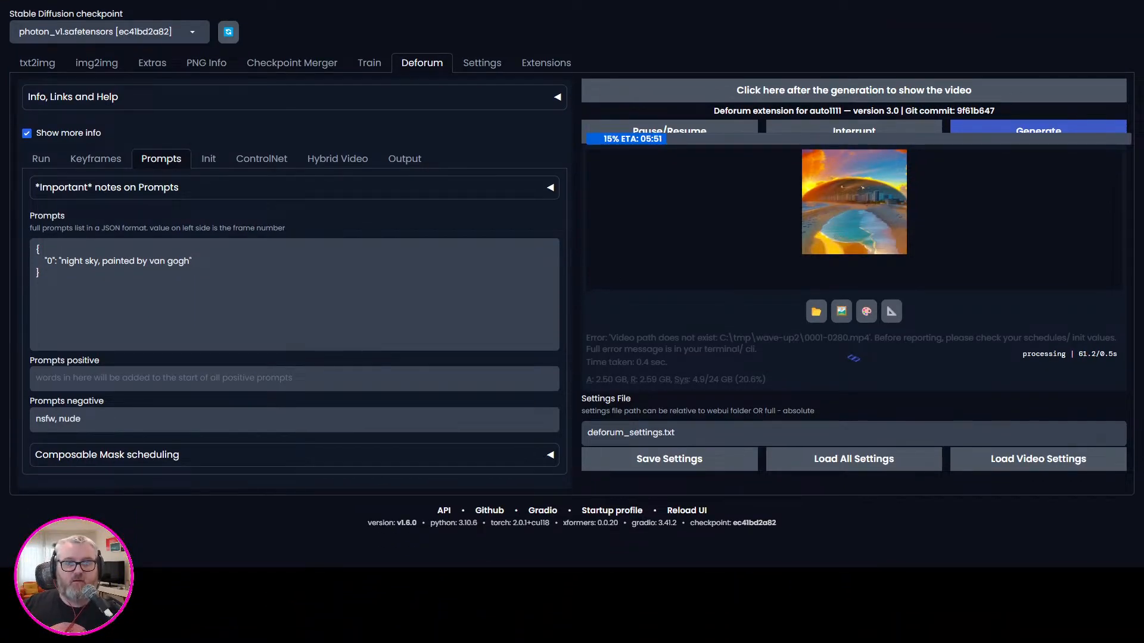
Open the Stable Diffusion output folder under C:\ai with the Windows Run command and preview the rendered beach frames full screen.
key("super+r")
type("C:\\ai\\s")
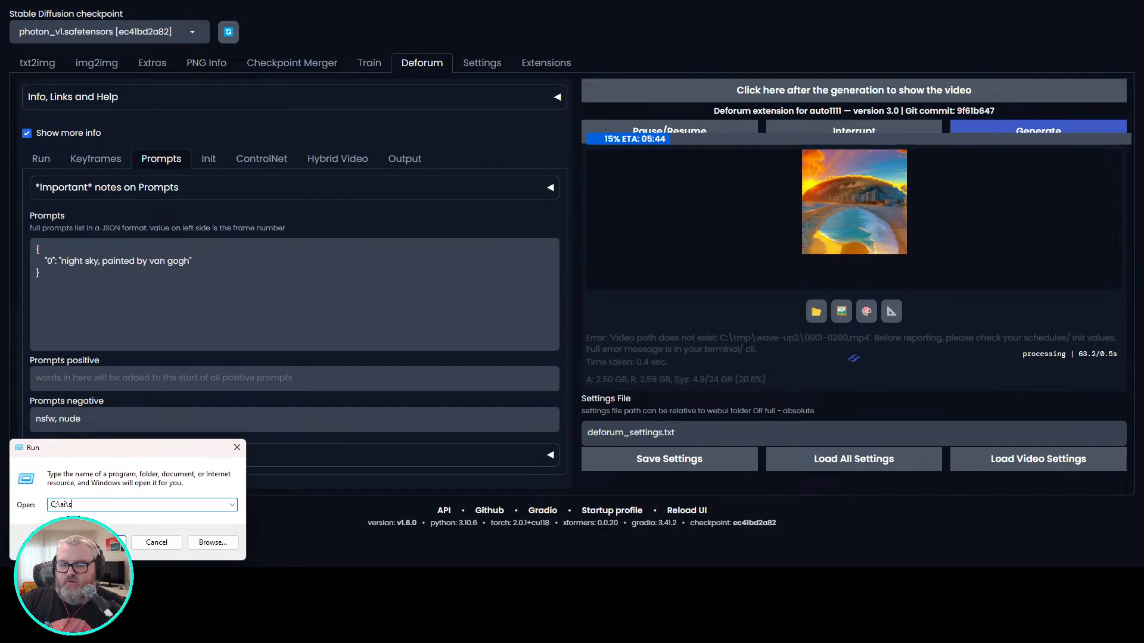
key("BackSpace")
key("BackSpace")
type("s")
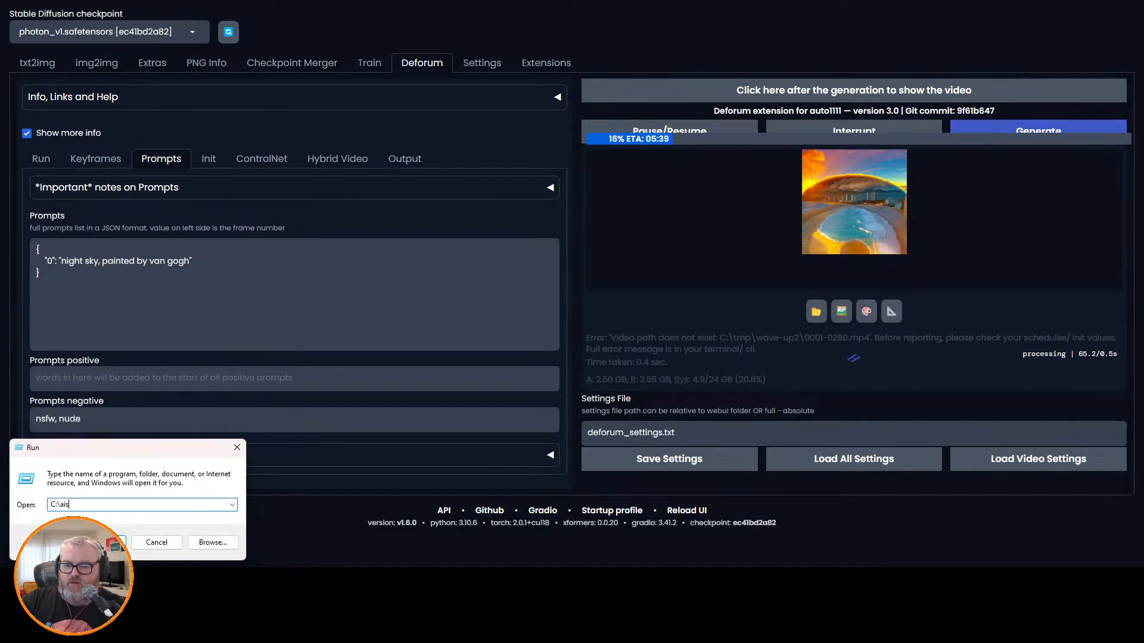
key("BackSpace")
type("\\st")
key("Down")
key("Down")
key("Down")
key("Down")
key("Return")
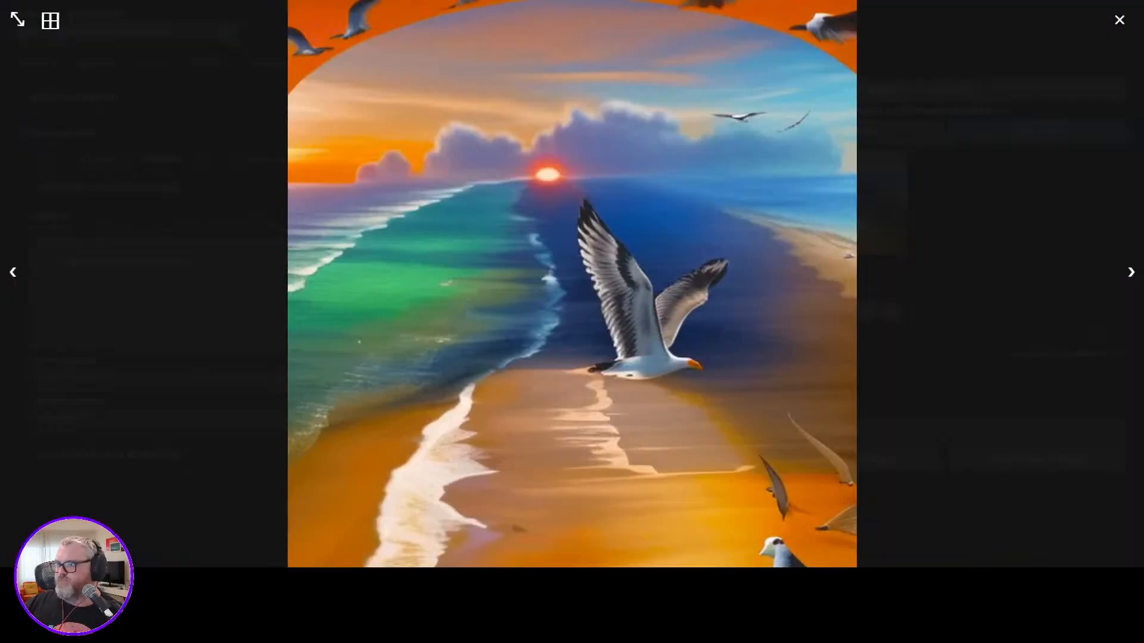
key("Escape")
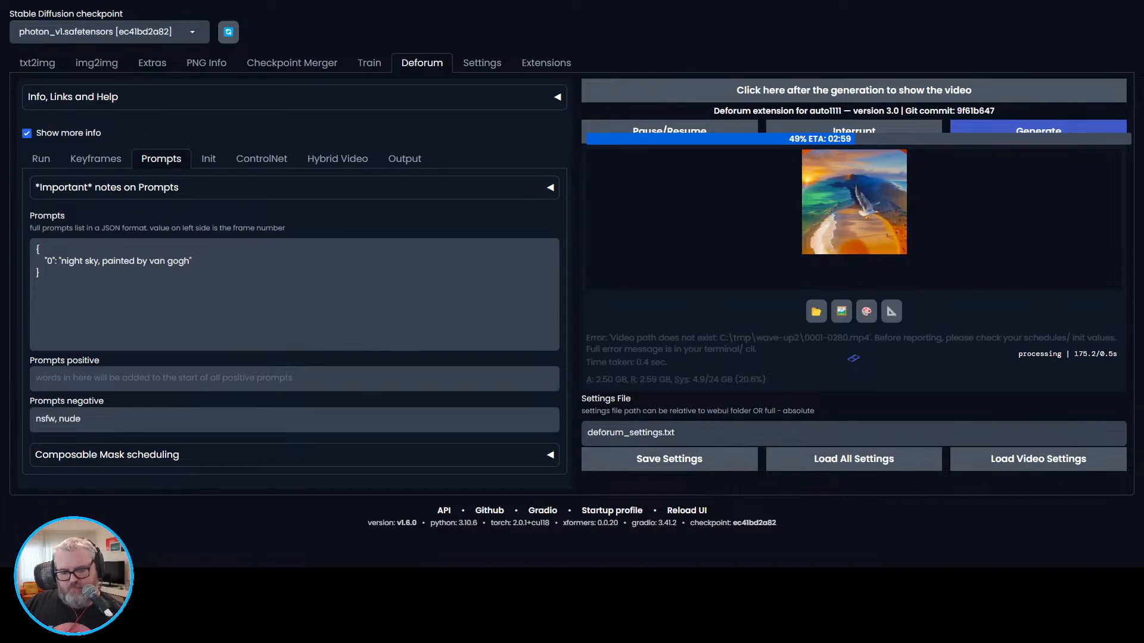
Find Spotify with Windows search and launch it.
key("super")
type("spotify")
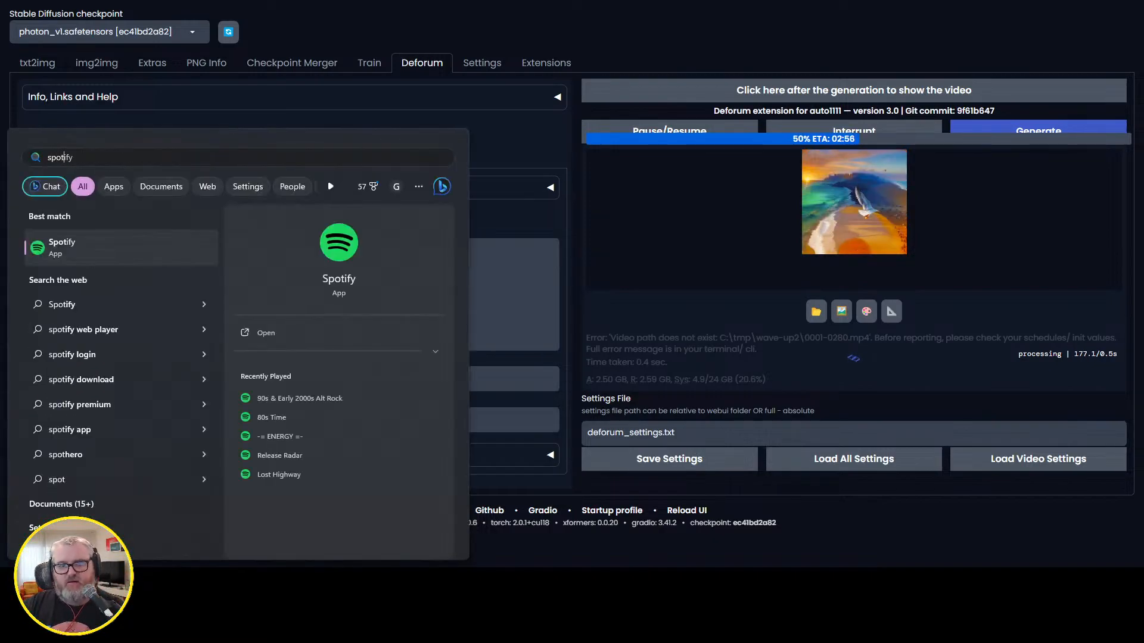
key("Return")
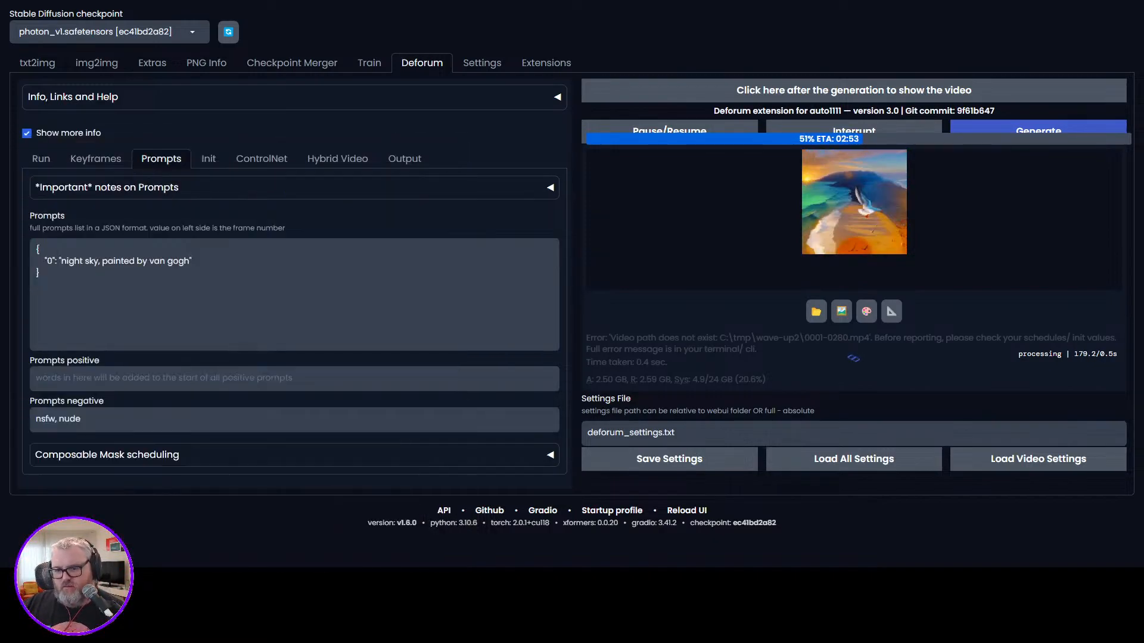
Bring the djv viewer into view and maximize it to examine the partly rendered beach frame sequence.
mouse_move(72, 581)
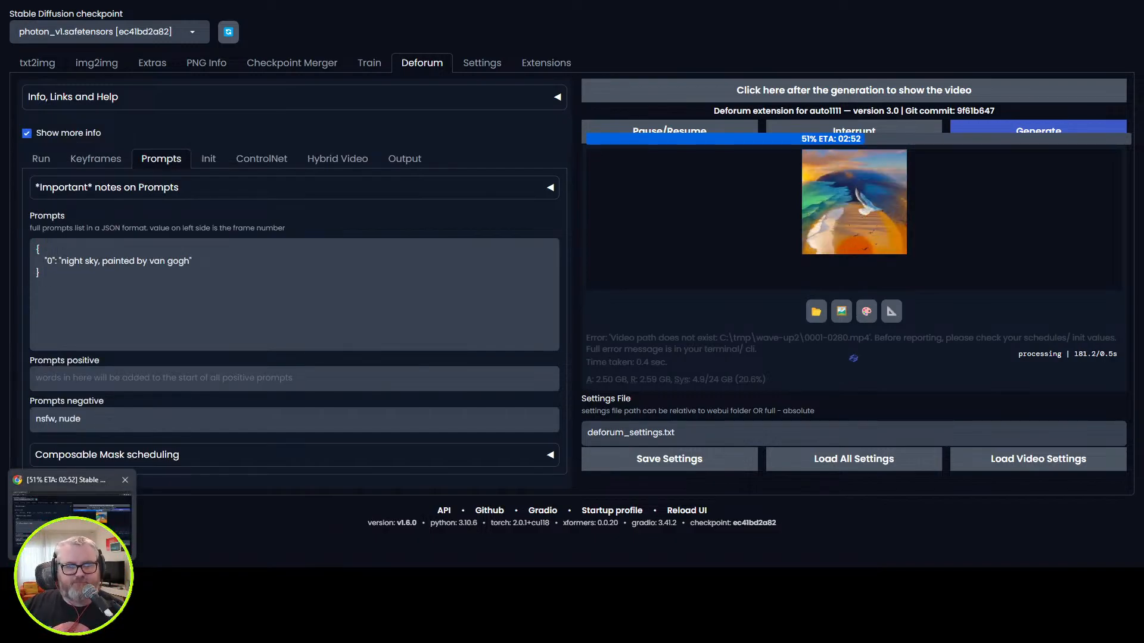
mouse_move(124, 582)
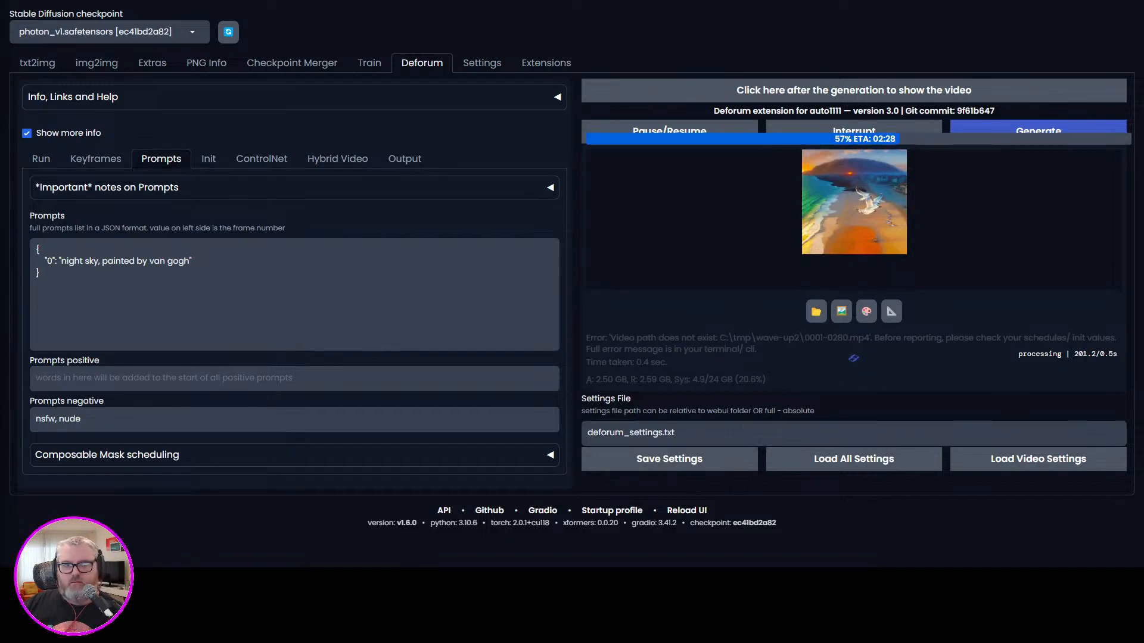
left_click_drag(0, 24, 554, 74)
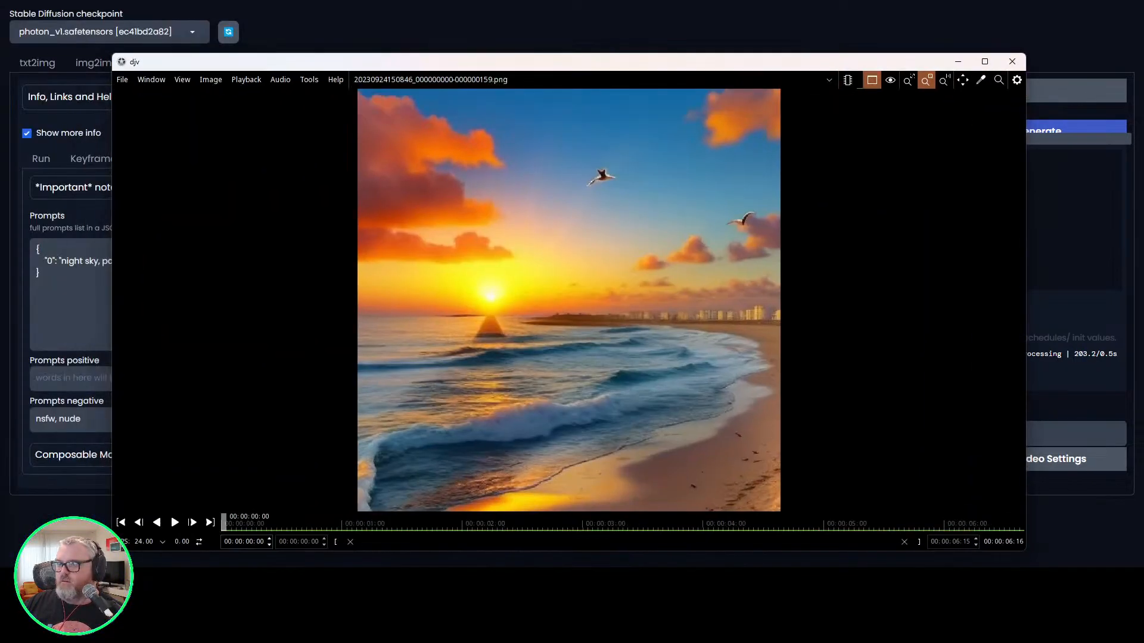
key("super+Up")
key("0")
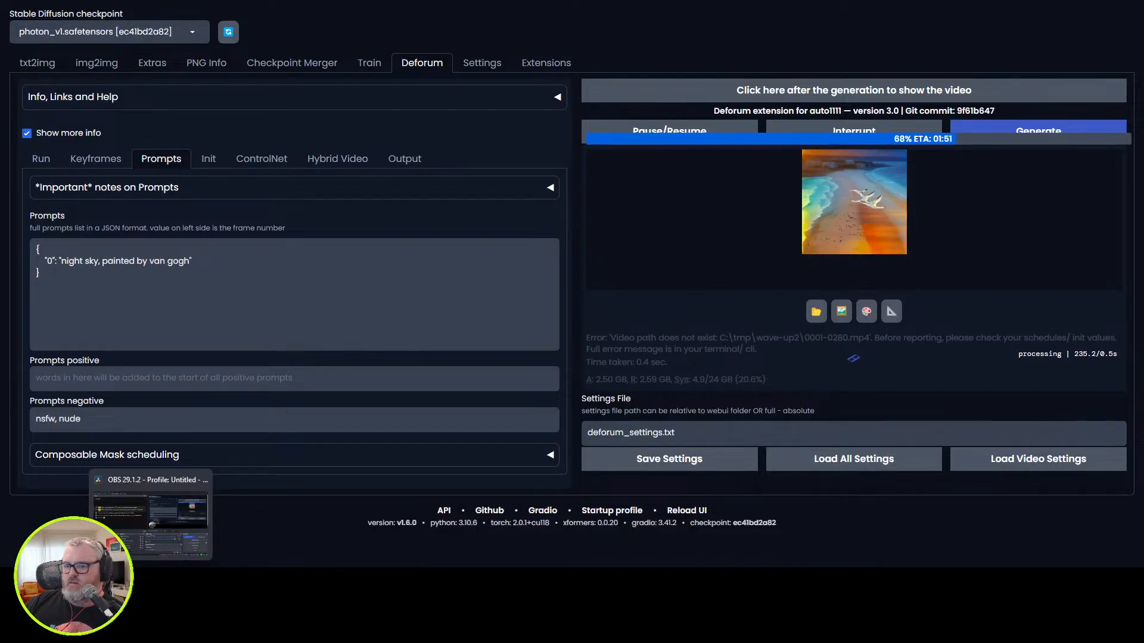
Place the console window over the Deforum page to check the generation log, and try a short calculation in a temporary browser tab.
left_click(148, 582)
left_click_drag(404, 90, 754, 204)
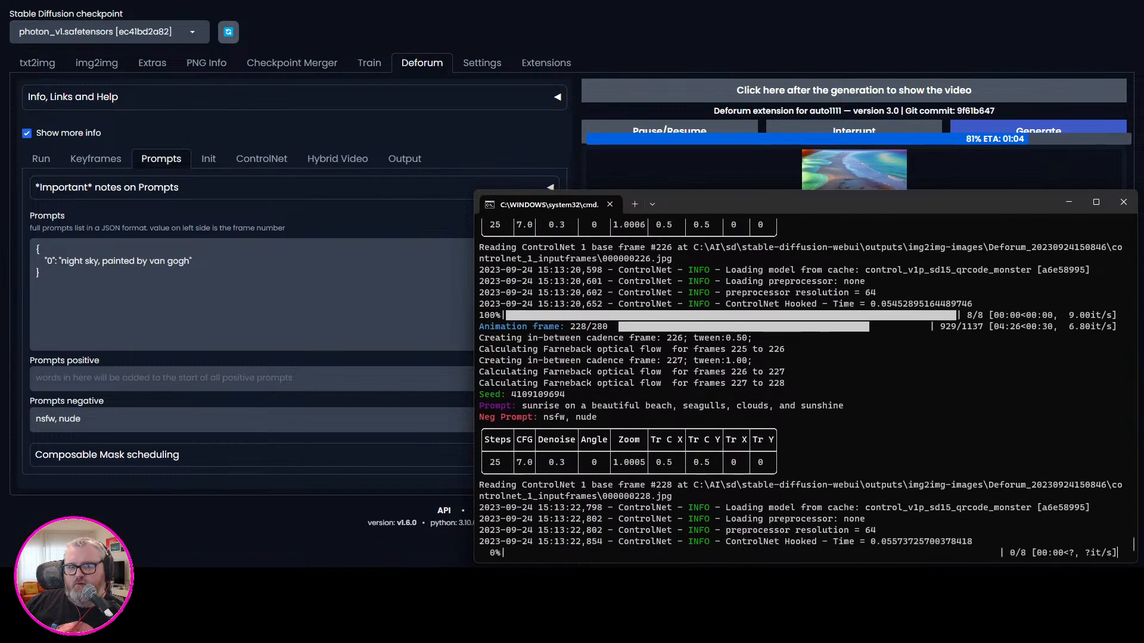
key("alt+Tab")
key("ctrl+t")
type("250")
key("BackSpace")
type("-8")
key("ctrl+w")
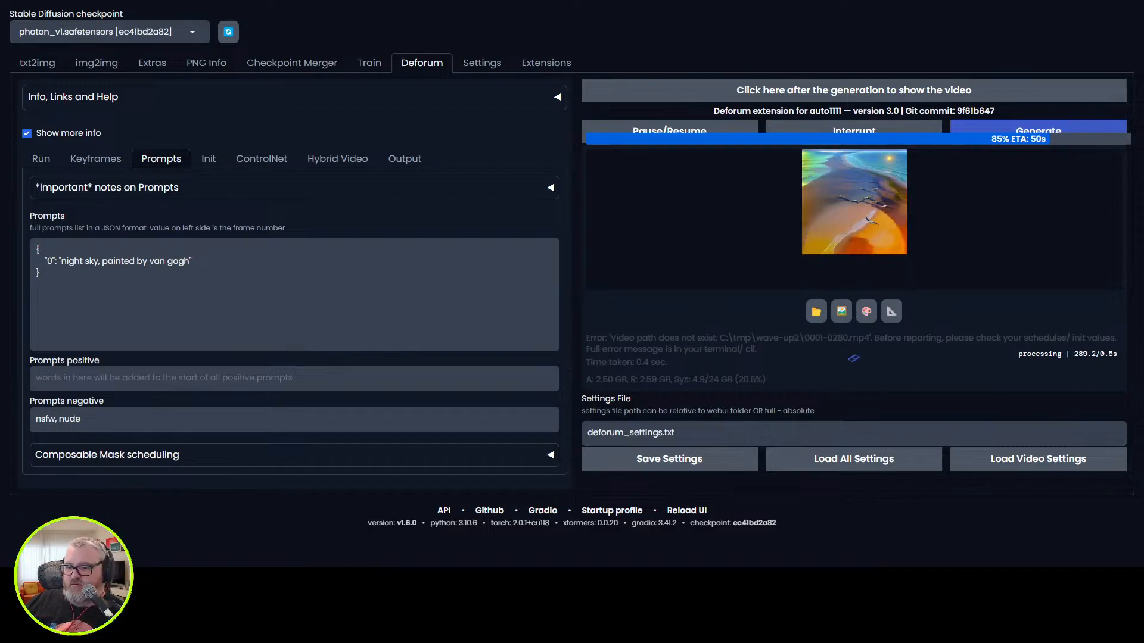
key("alt+Tab")
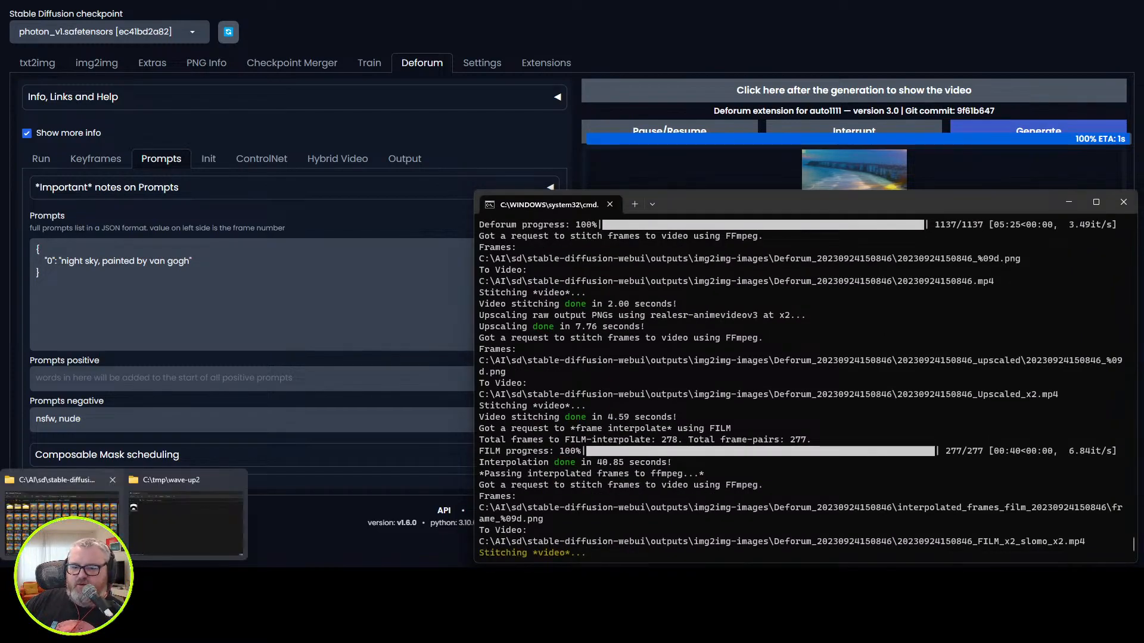
left_click_drag(0, 47, 608, 53)
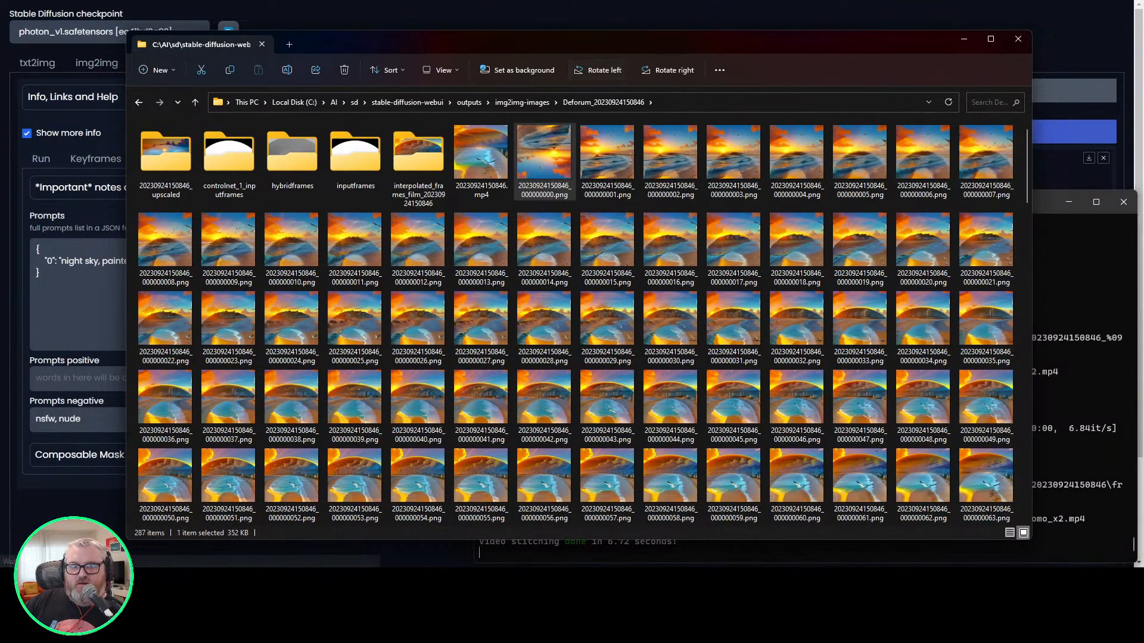
key("F11")
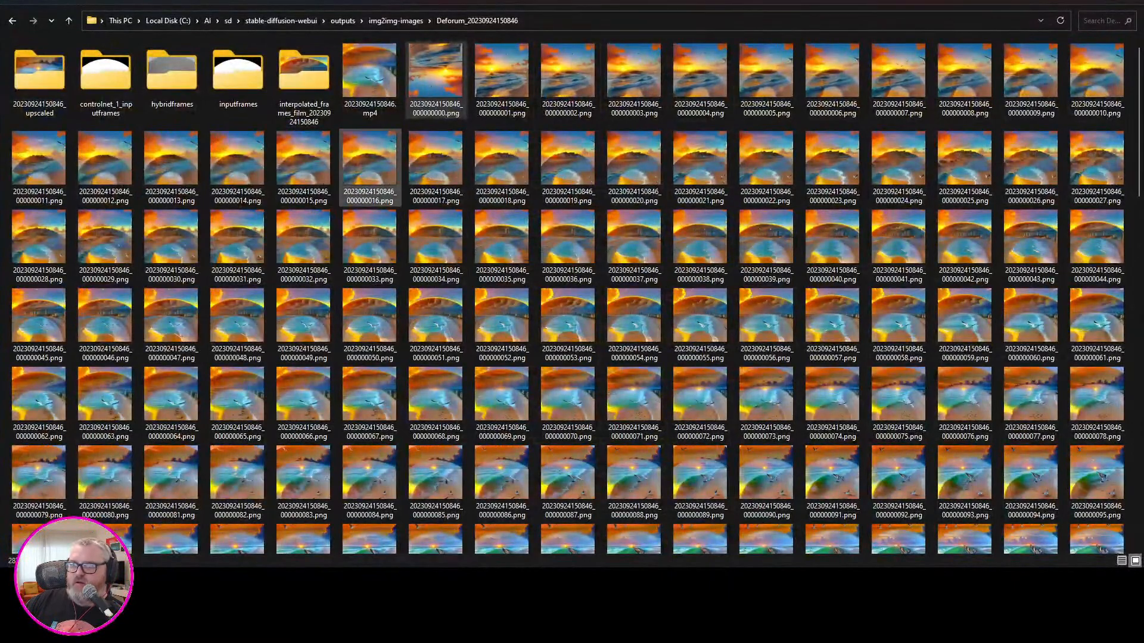
scroll(369, 250, "down", 10)
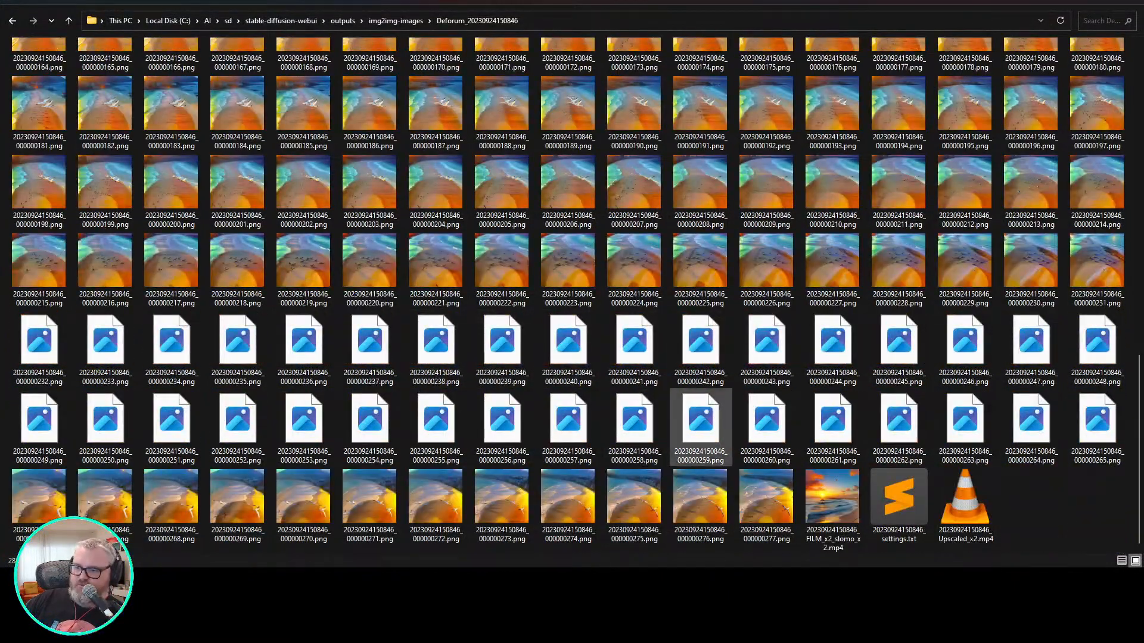
scroll(634, 479, "up", 10)
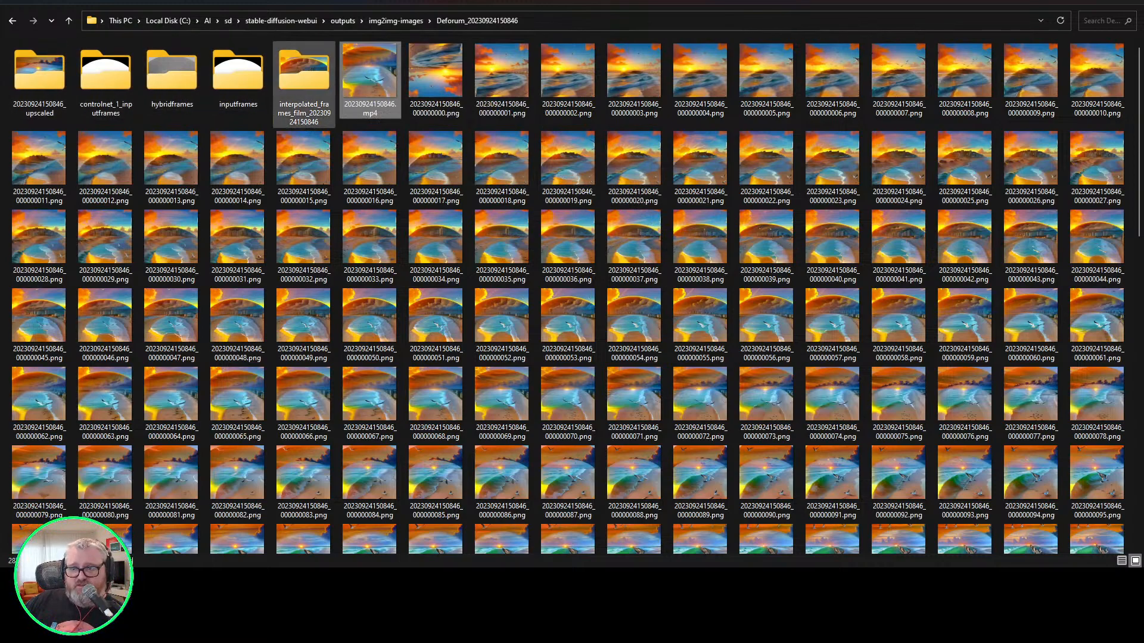
left_click(304, 78)
left_click(39, 80, "shift")
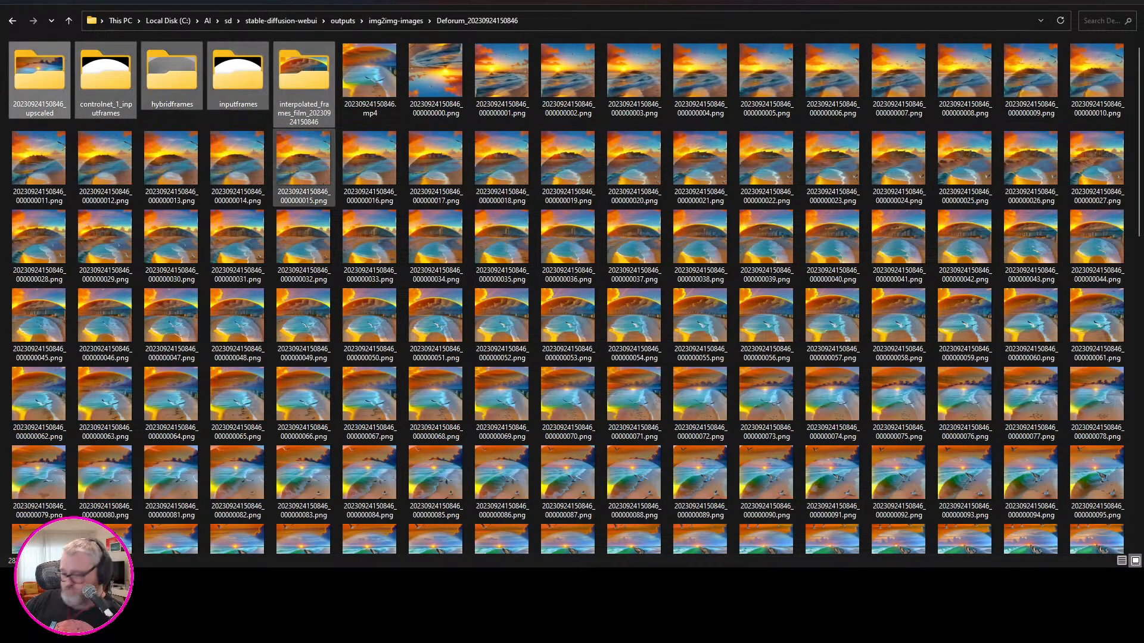
left_click(435, 77)
scroll(436, 343, "down", 10)
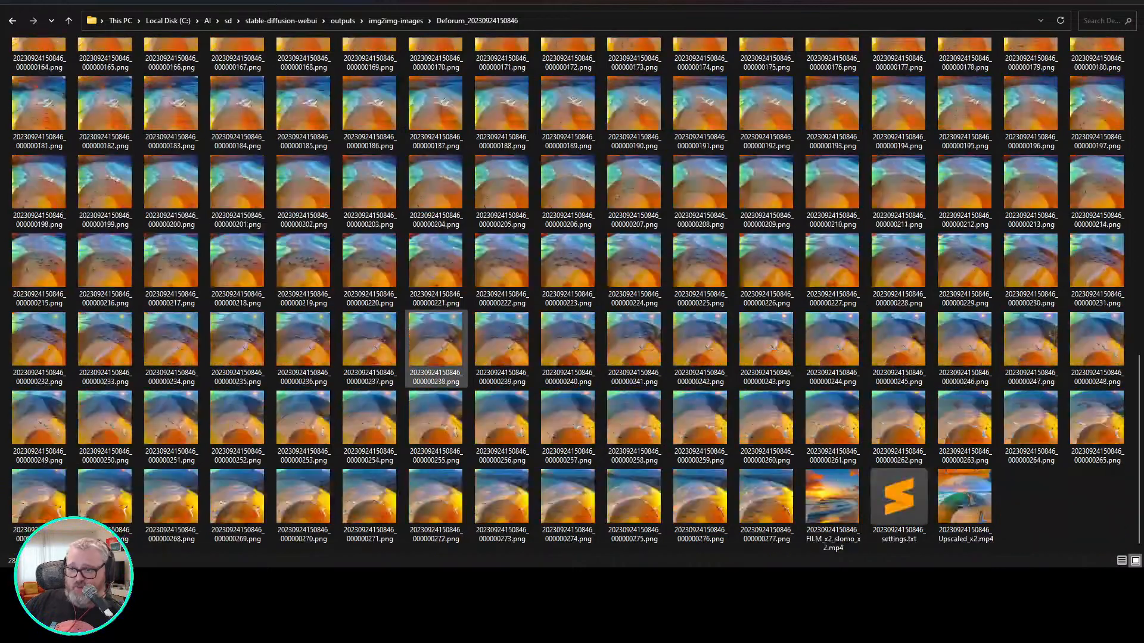
scroll(768, 506, "up", 10)
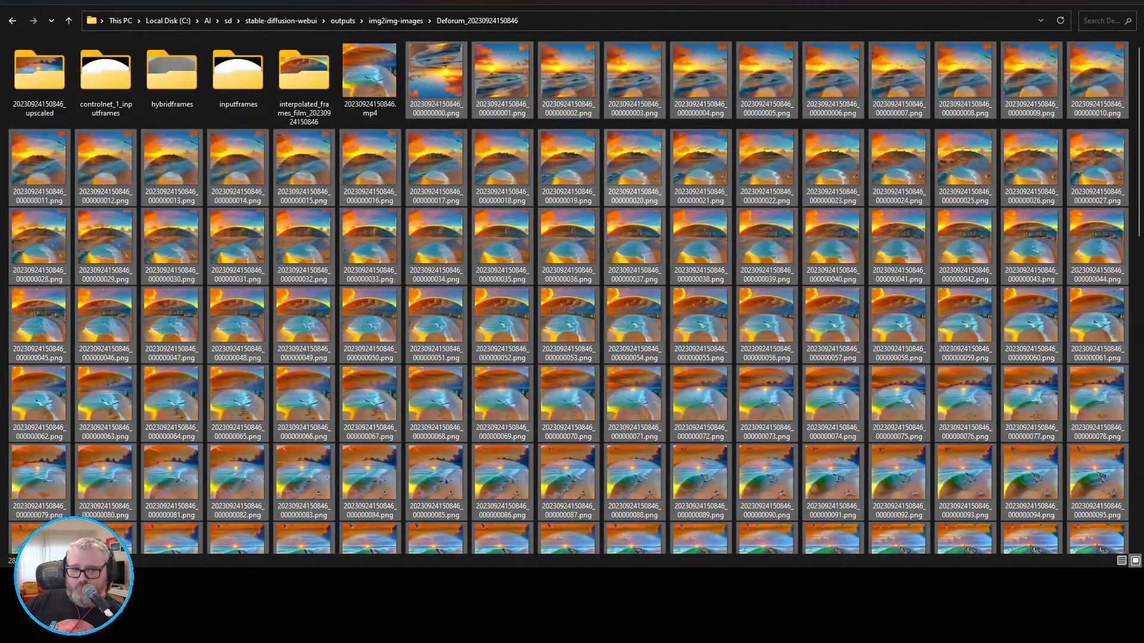
left_click(370, 80)
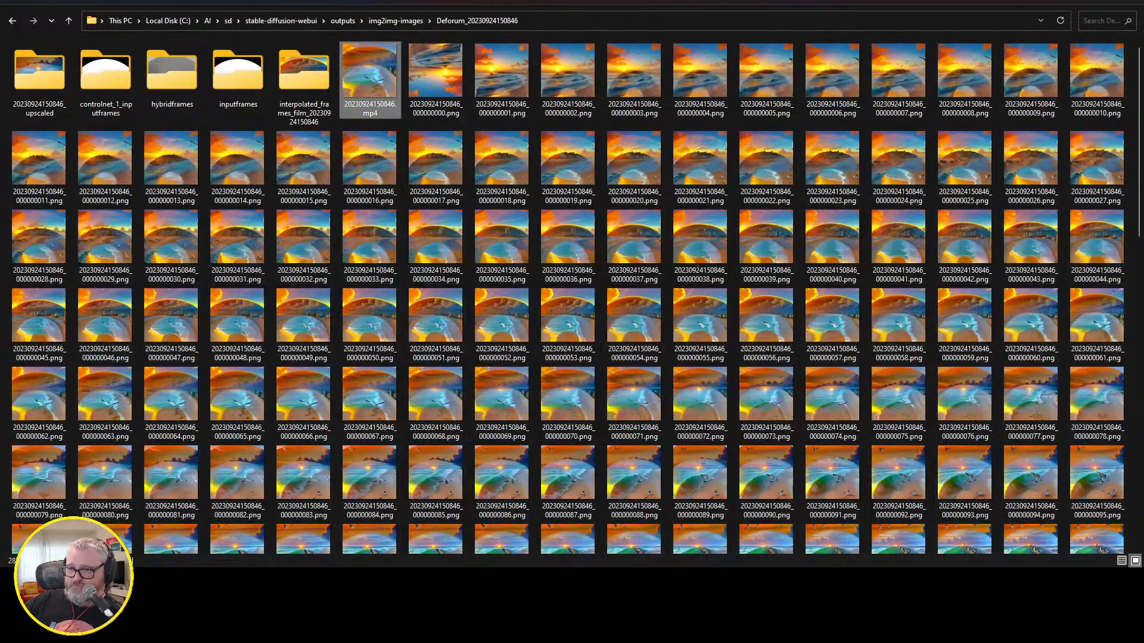
scroll(435, 244, "down", 10)
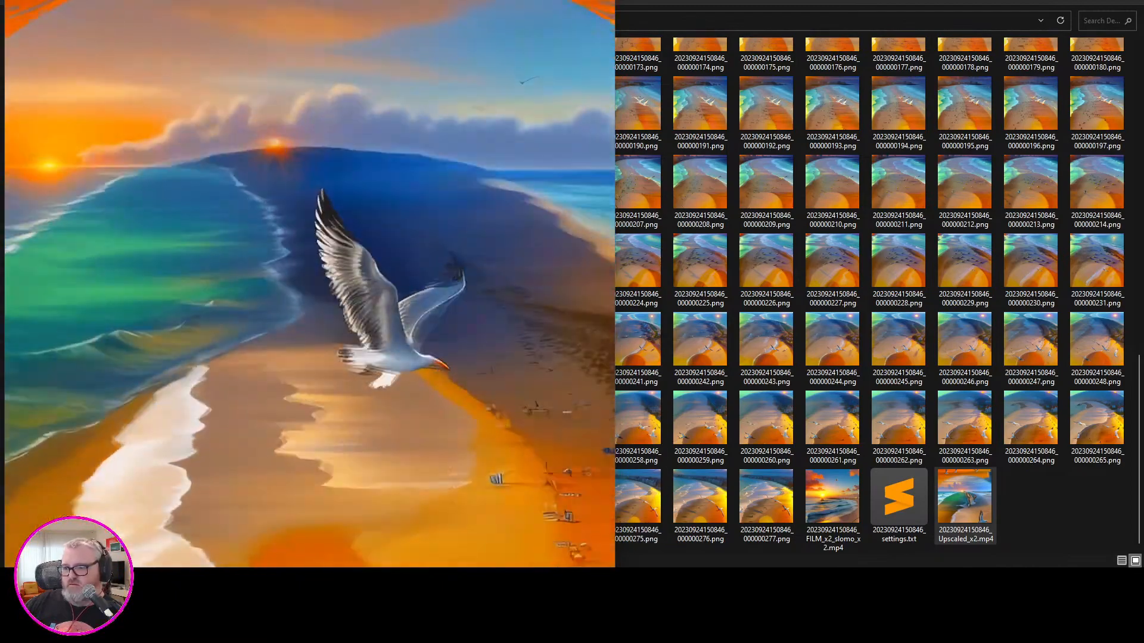
left_click_drag(614, 0, 488, 57)
left_click_drag(379, 66, 702, 38)
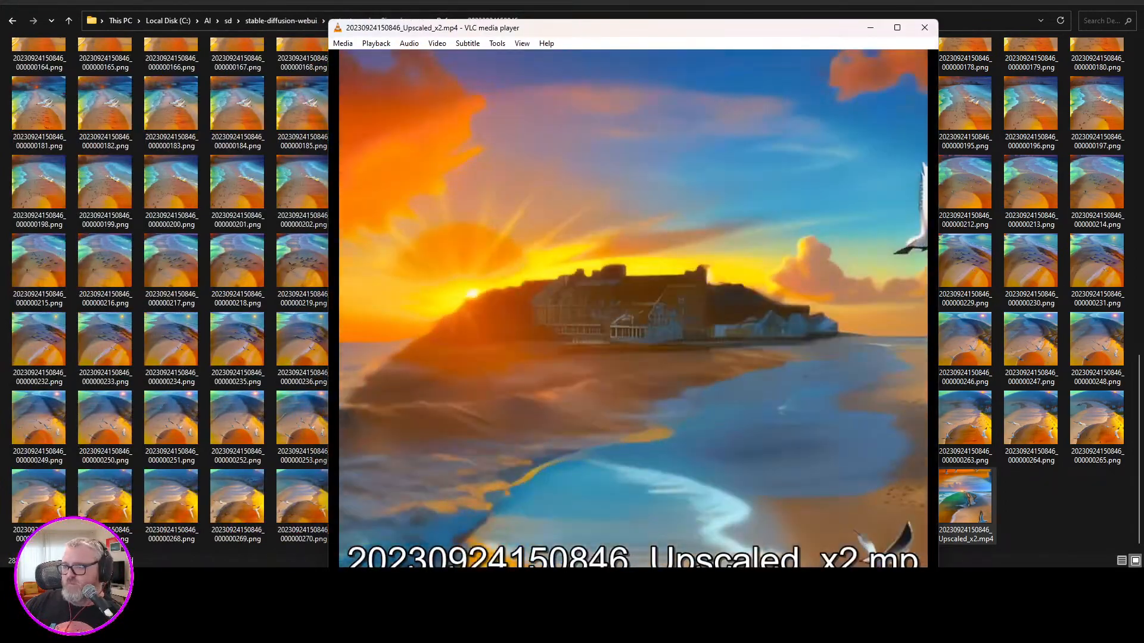
left_click(920, 28)
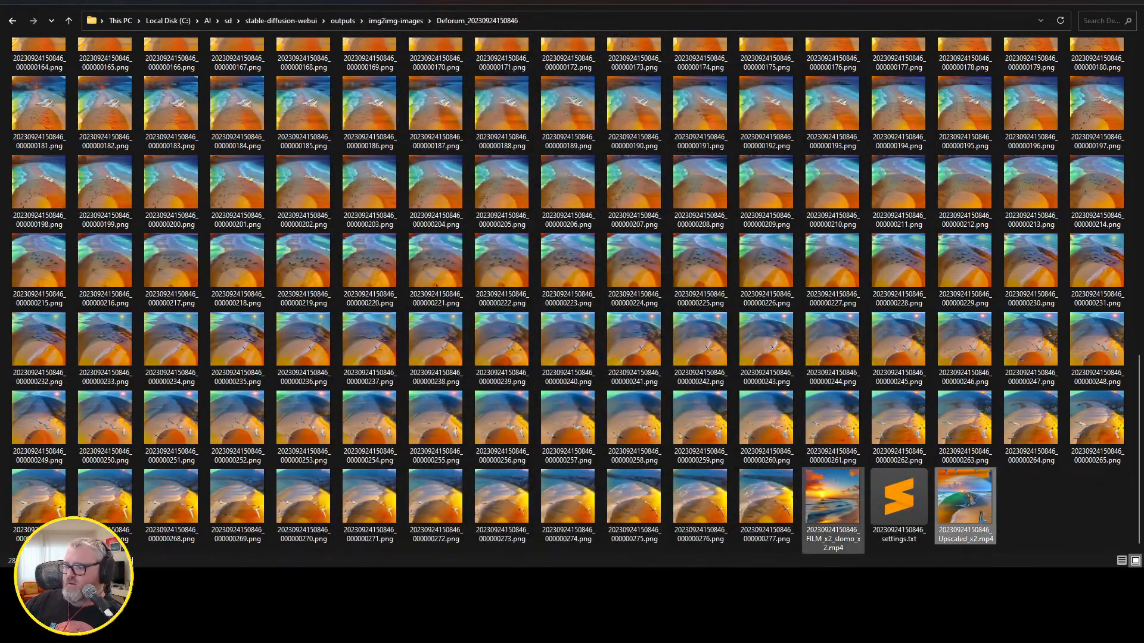
double_click(833, 501)
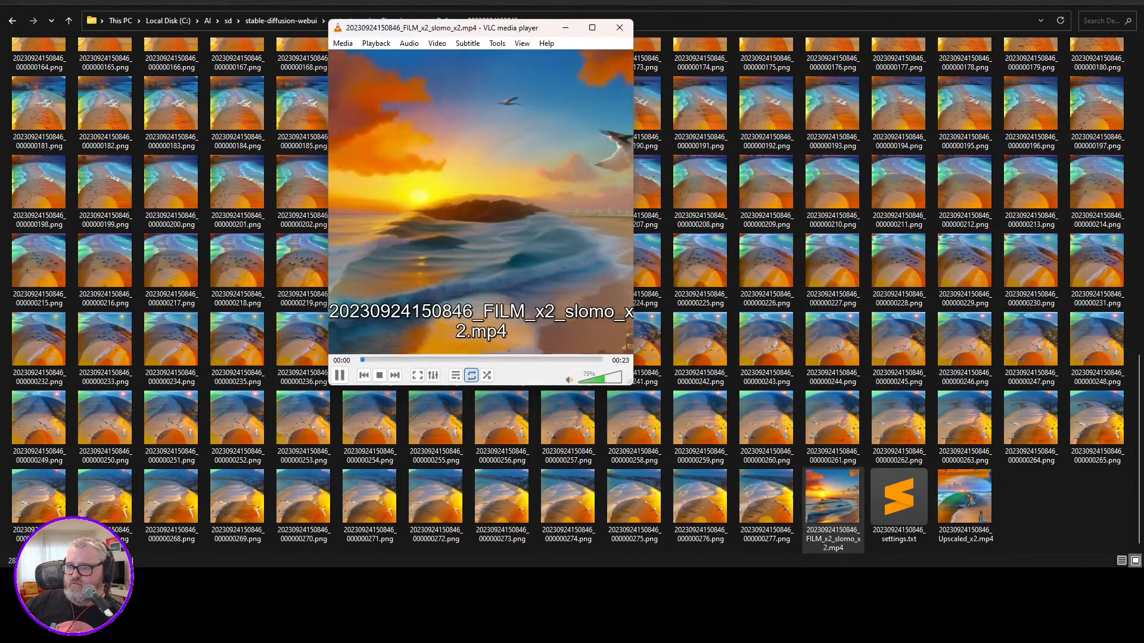
key("f")
key("f")
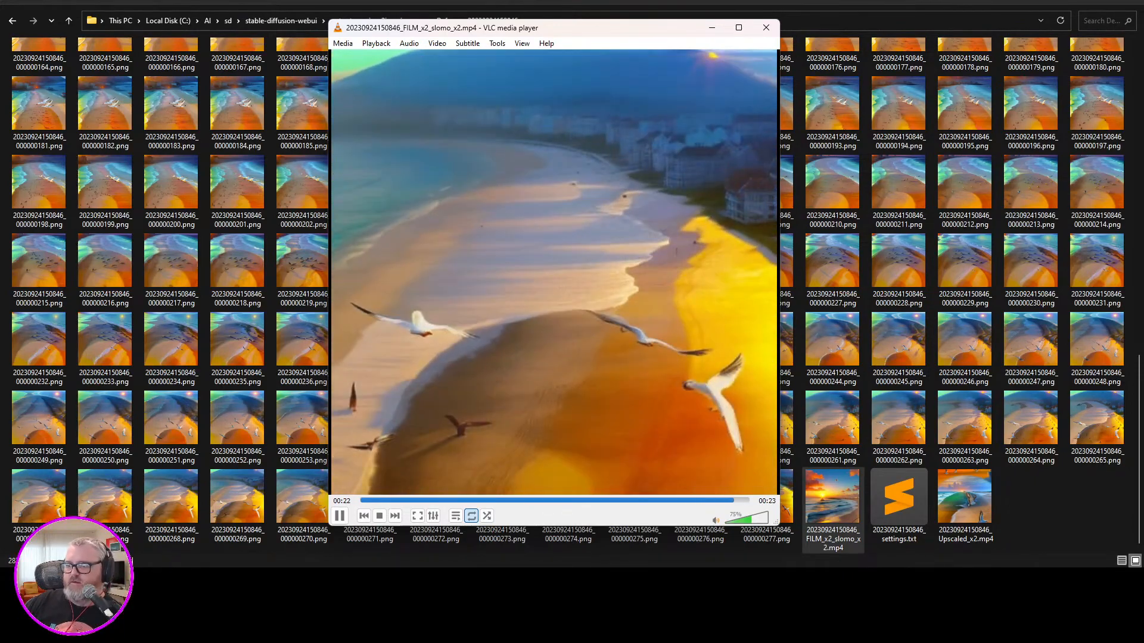
left_click_drag(632, 384, 807, 562)
left_click(794, 27)
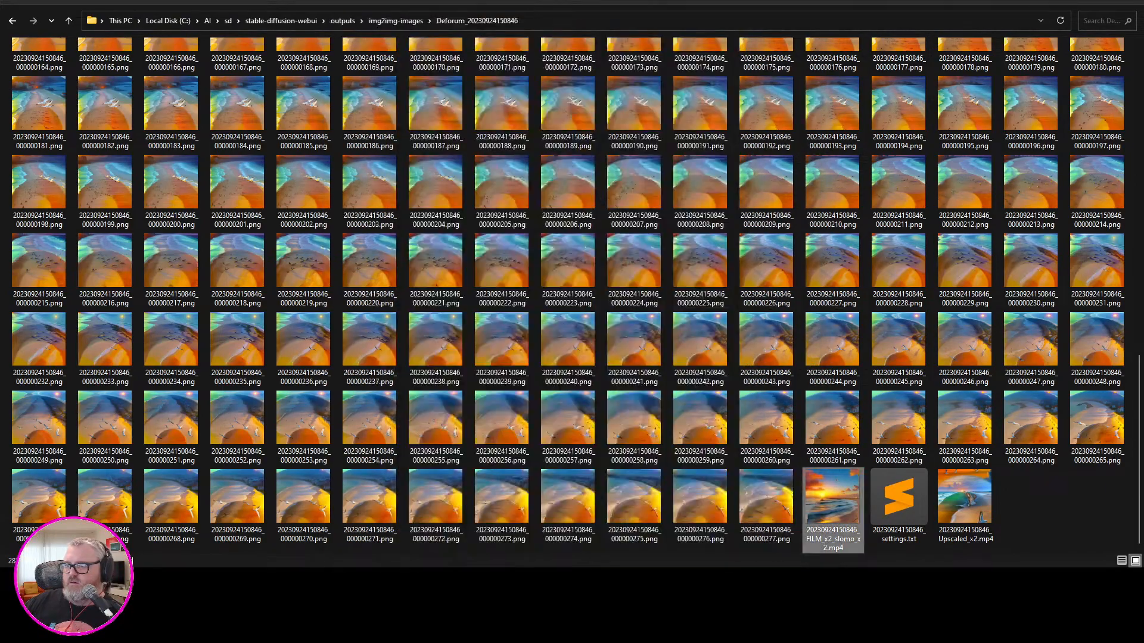
Play the original 20230924150846.mp4 video in an enlarged VLC window for comparison and close the player.
scroll(571, 291, "up", 10)
double_click(367, 108)
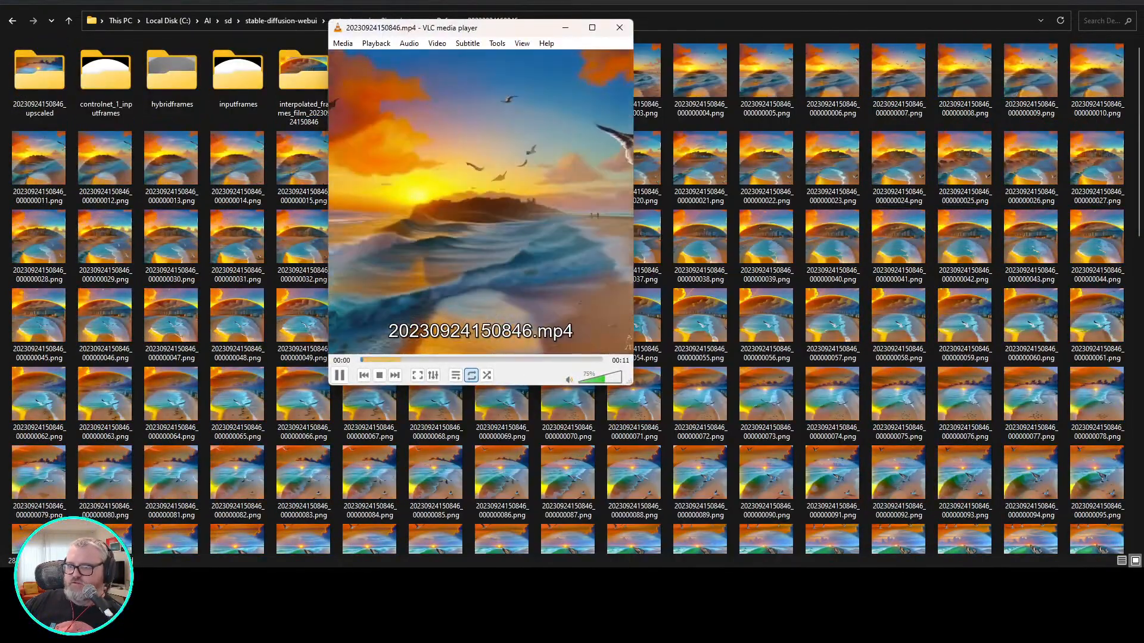
left_click_drag(637, 395, 772, 523)
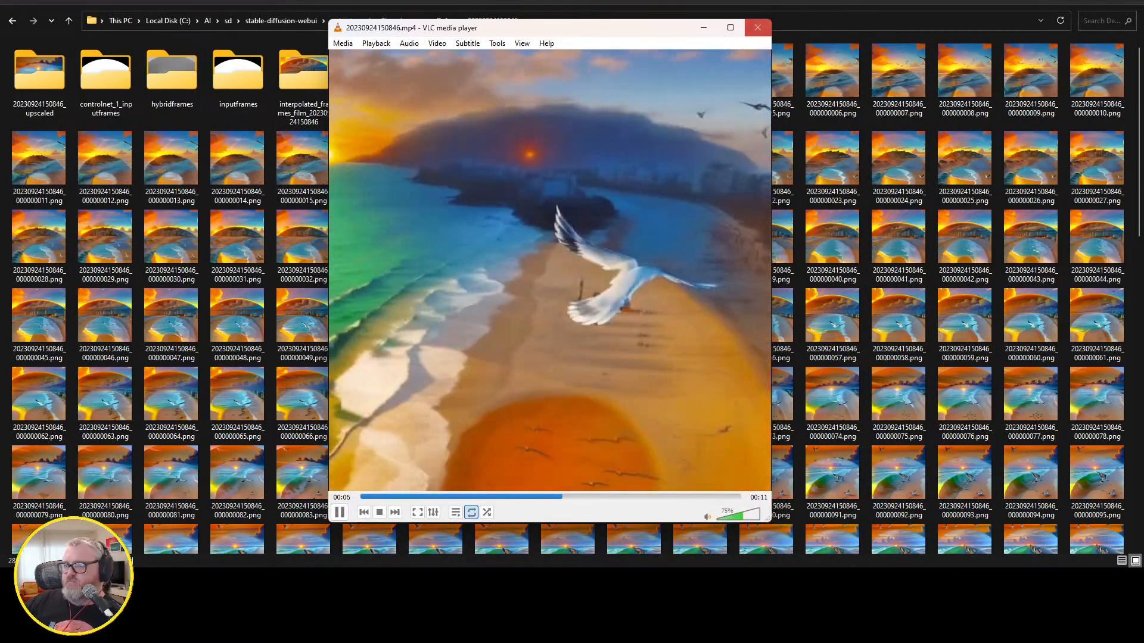
left_click(757, 28)
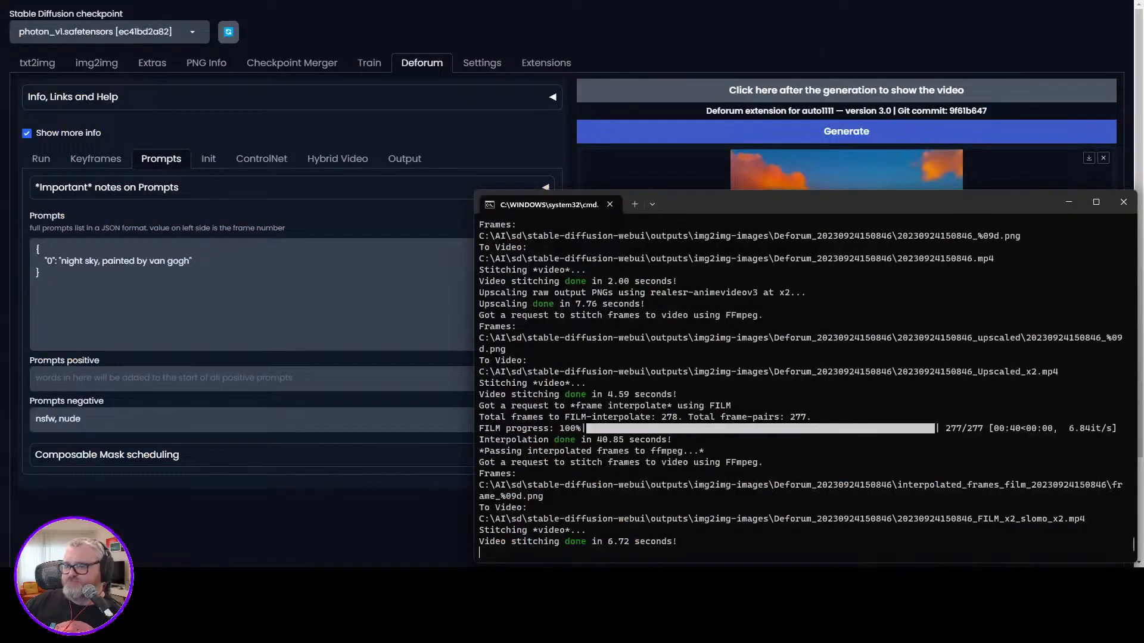
Return to Deforum, review the ControlNet, prompt and keyframe settings, and start generating the Van Gogh night sky animation.
left_click(178, 454)
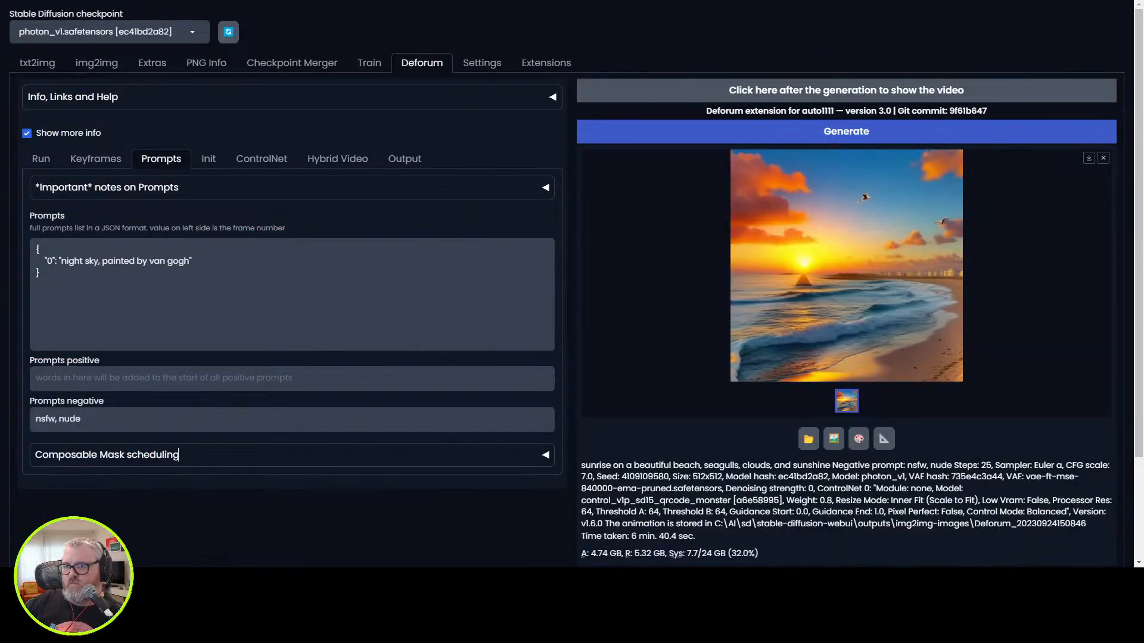
left_click(338, 158)
left_click(262, 159)
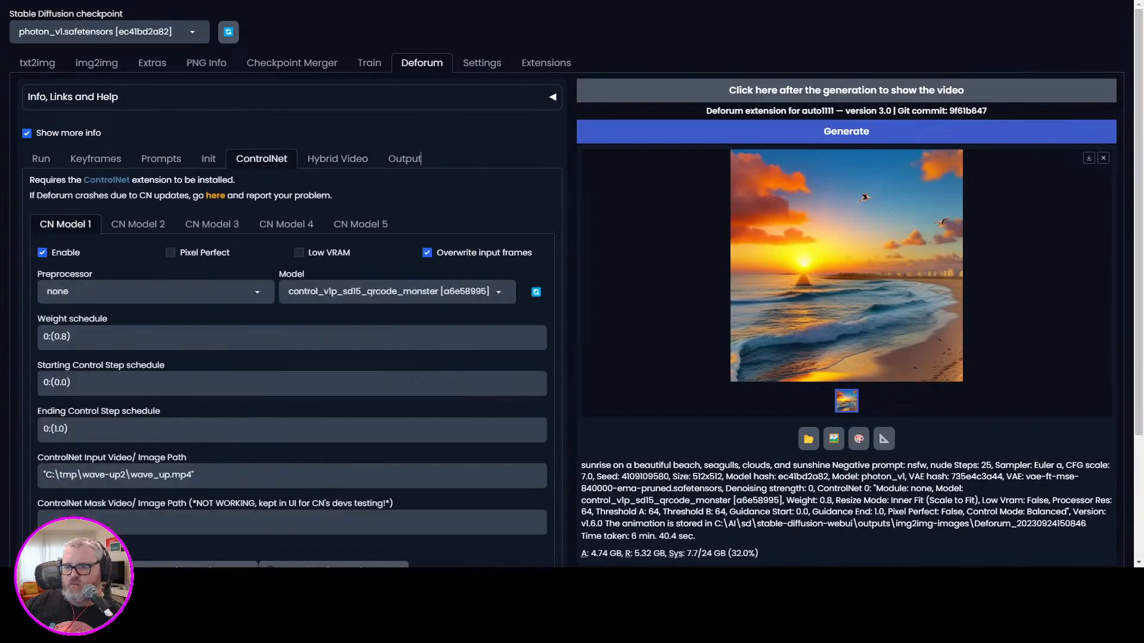
left_click(161, 159)
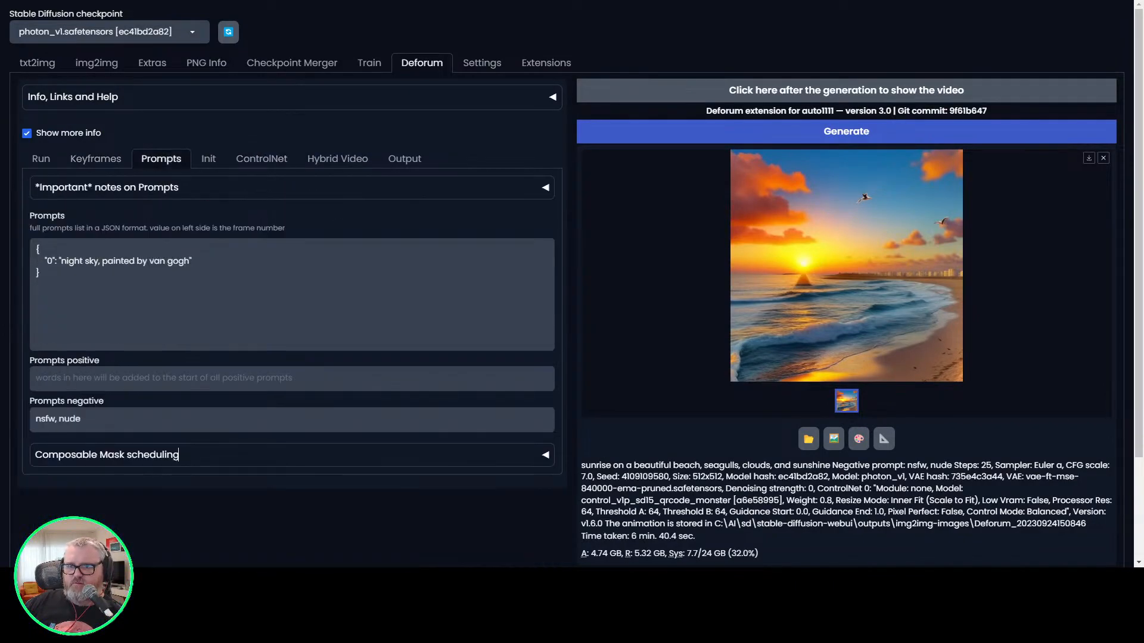
left_click(95, 158)
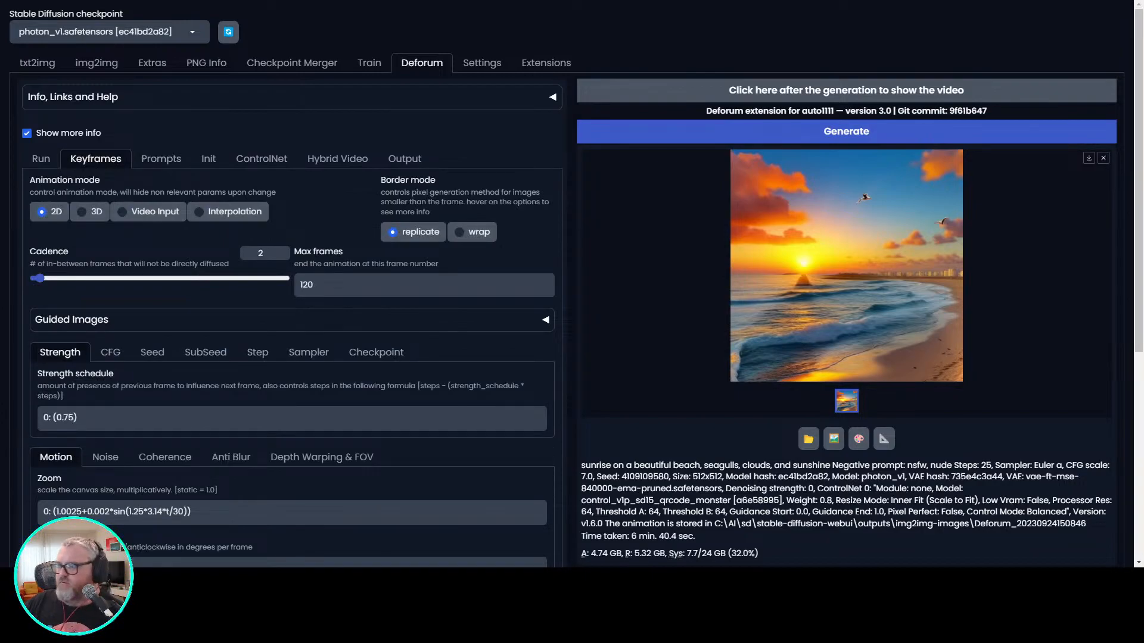
left_click(845, 131)
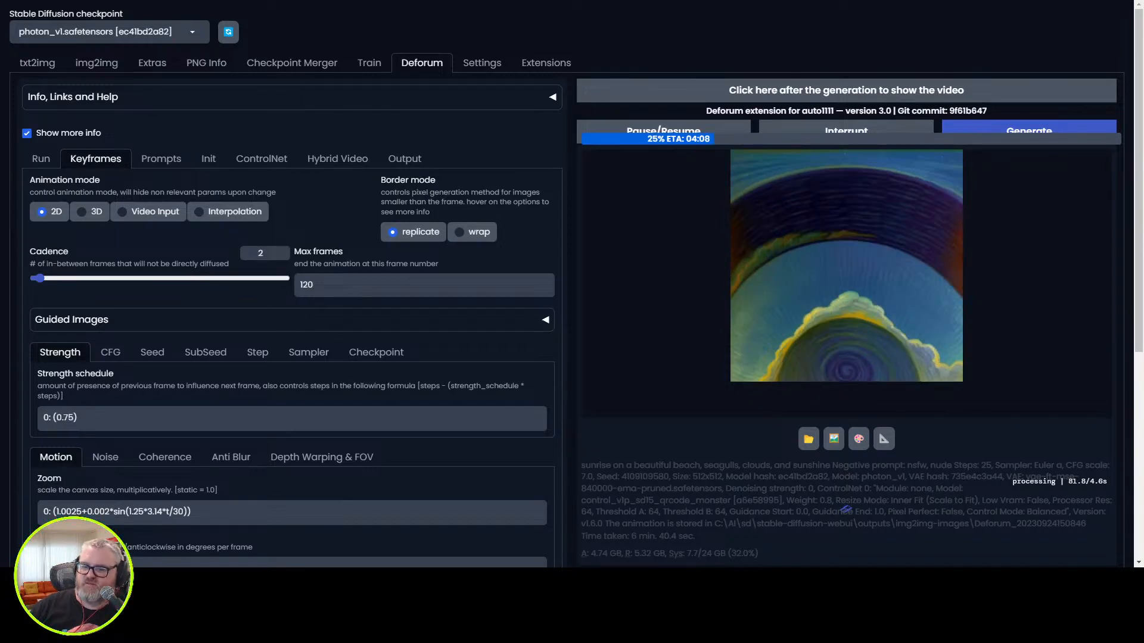
mouse_move(127, 581)
left_click(63, 515)
left_click(492, 167)
key("alt+Up")
key("Left")
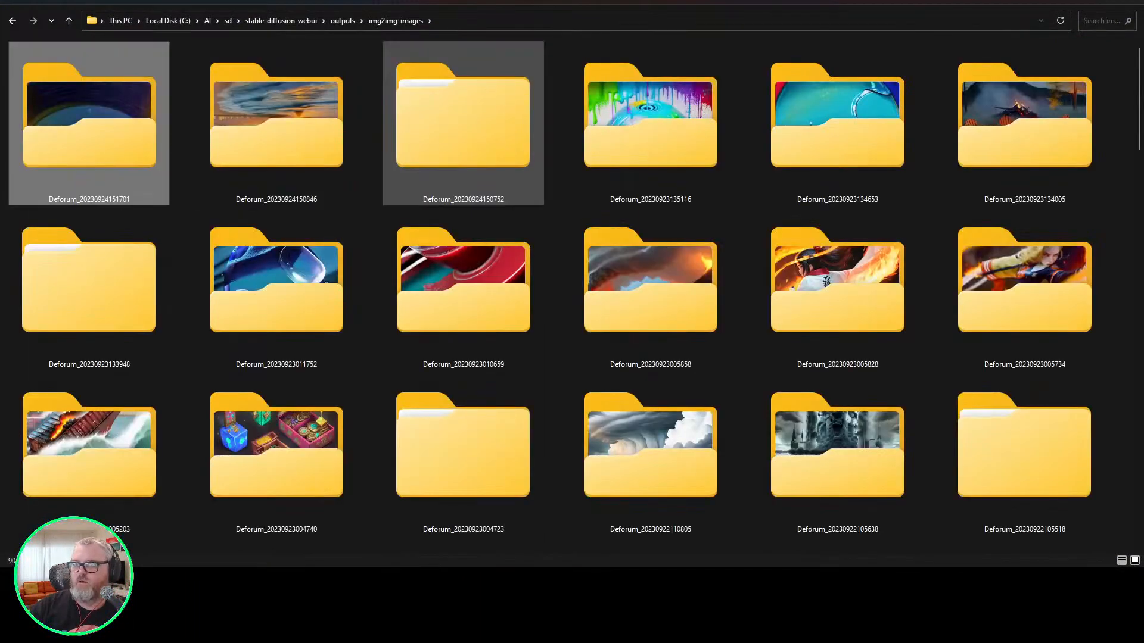
key("Return")
Play the partial night sky frame sequence in djv from frame 000000000, close it, and return to the img2img-images folder.
right_click(255, 73)
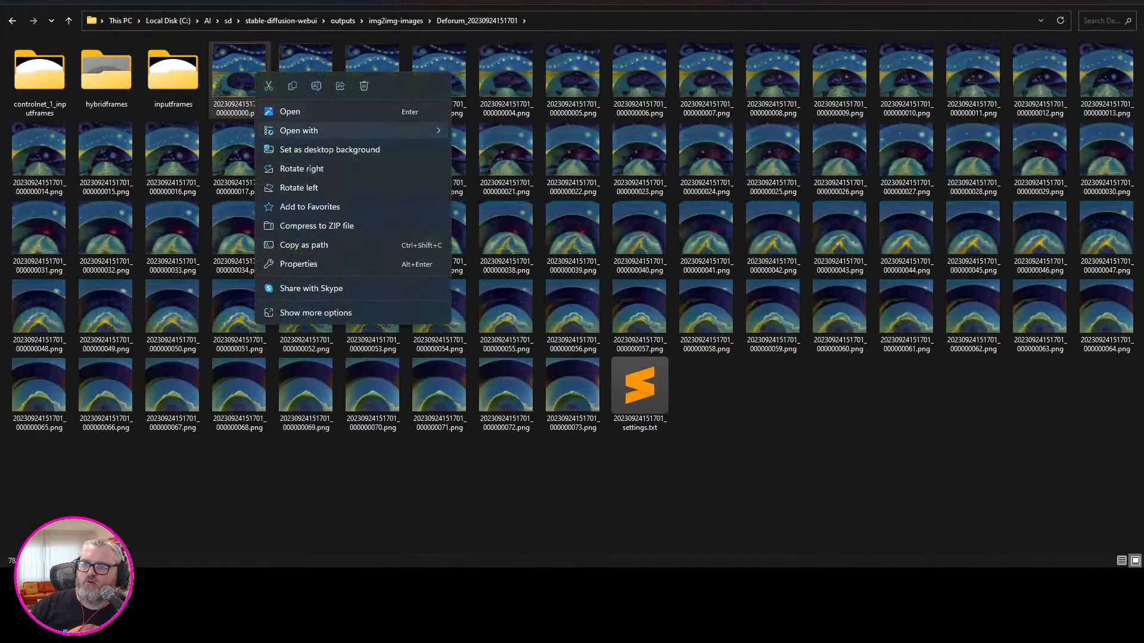
mouse_move(357, 131)
left_click(486, 151)
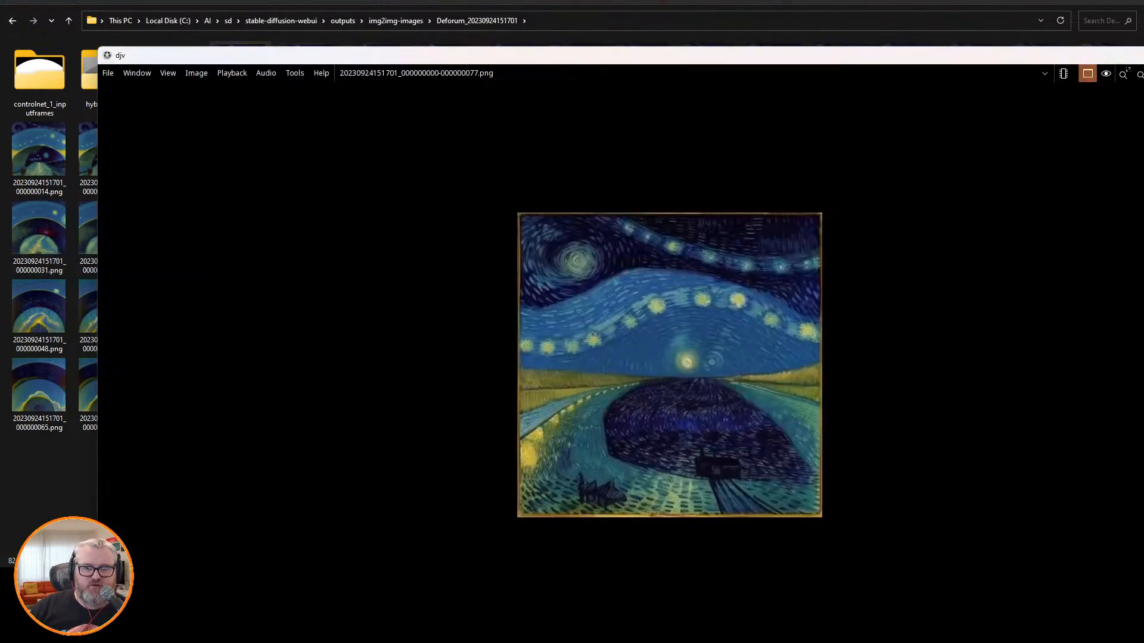
key("super+Up")
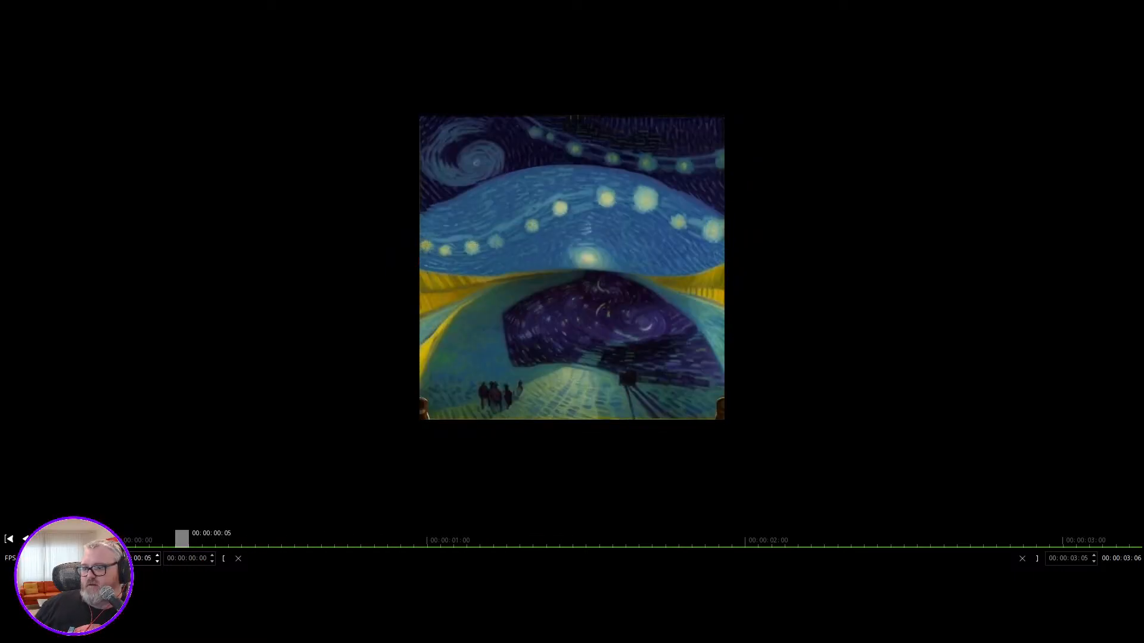
key("alt+F4")
scroll(501, 316, "down", 1)
scroll(502, 316, "up", 1)
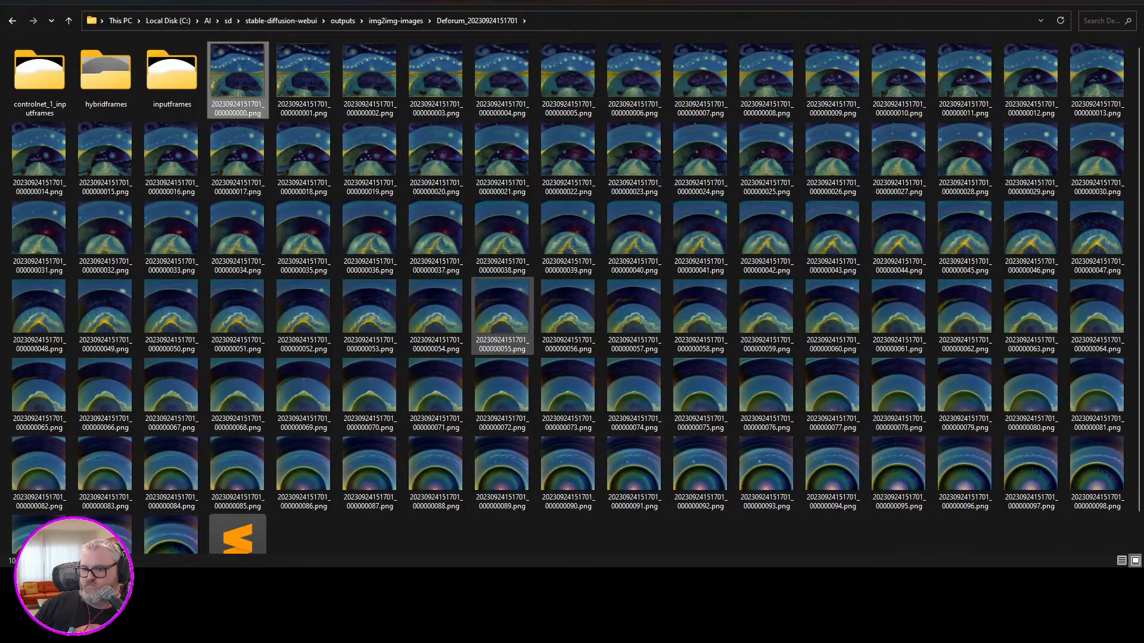
key("alt+Up")
key("alt+F4")
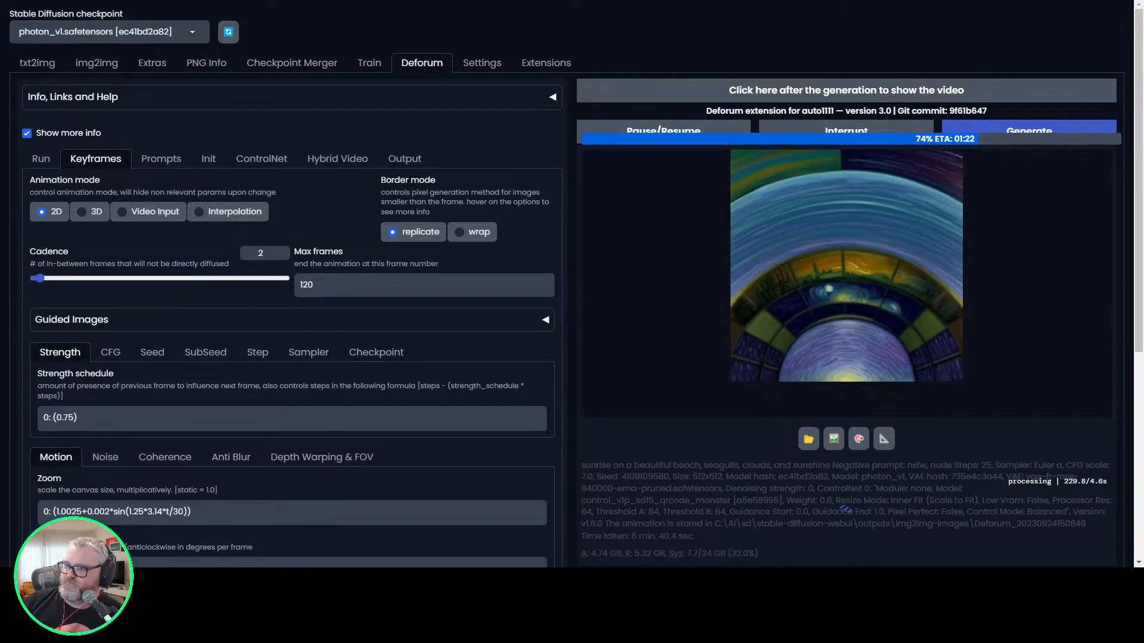
mouse_move(123, 581)
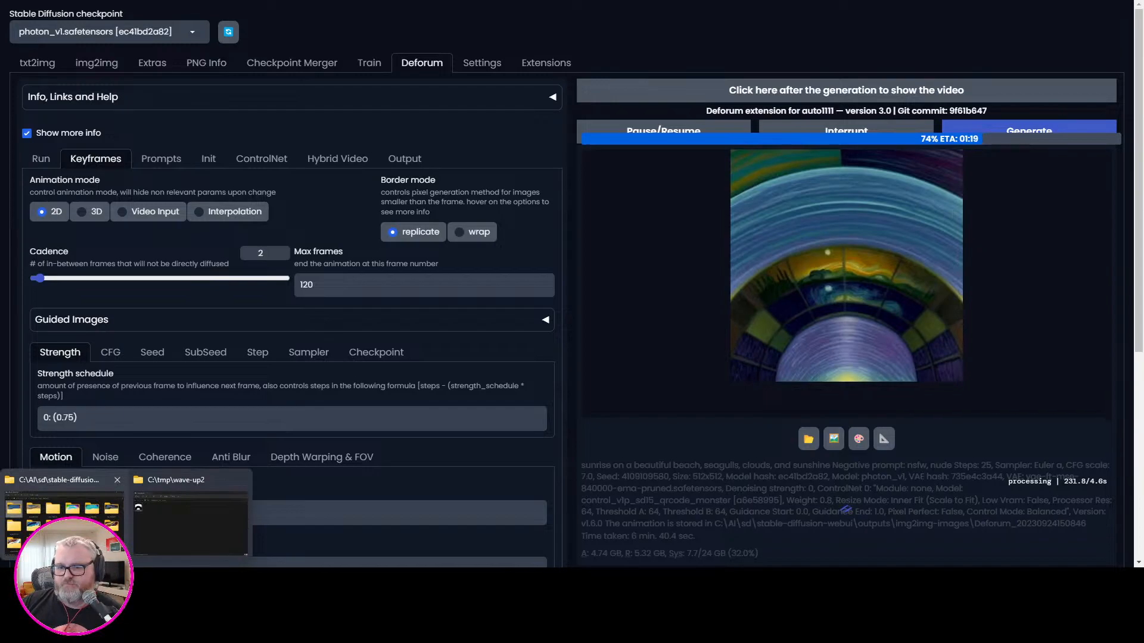
left_click(72, 519)
double_click(89, 119)
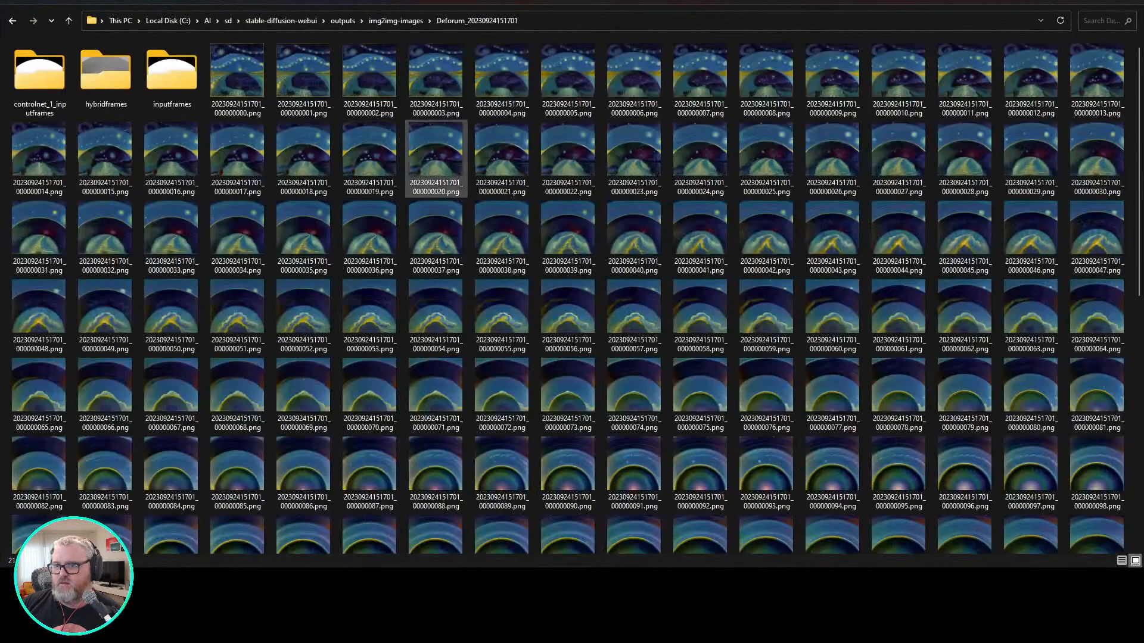
right_click(319, 78)
left_click(264, 85)
right_click(270, 85)
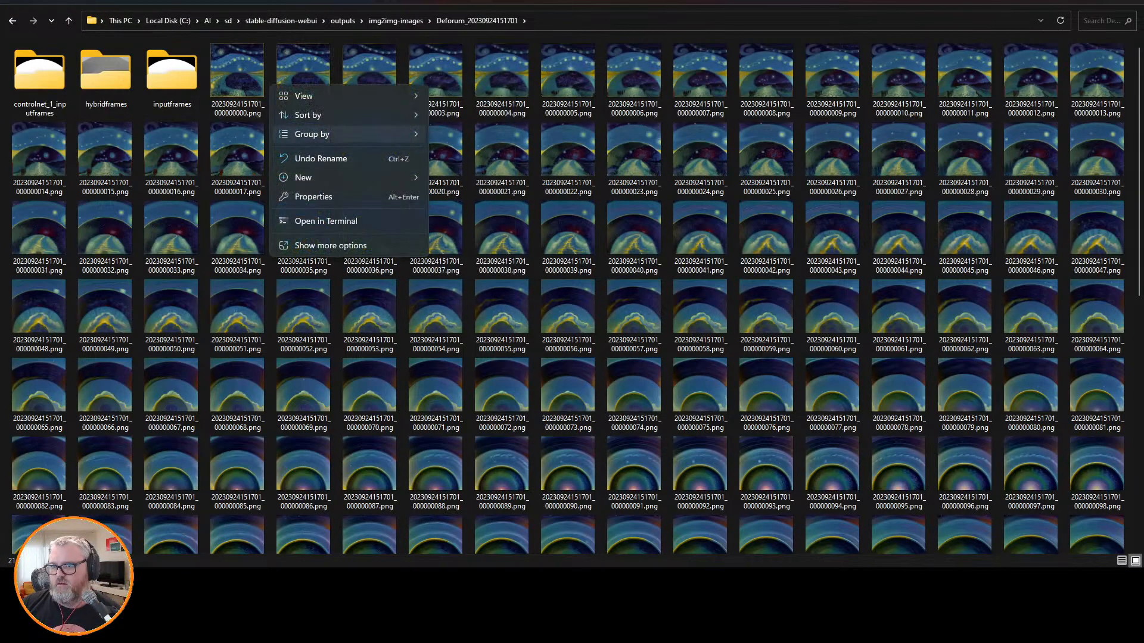
mouse_move(351, 115)
right_click(248, 63)
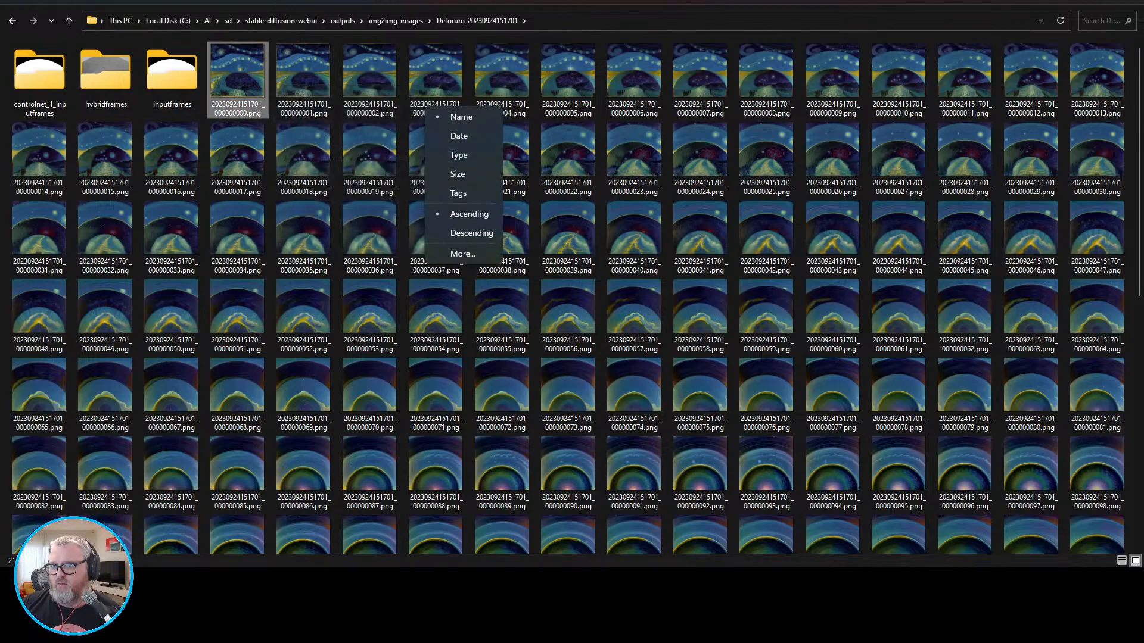
mouse_move(290, 121)
left_click(507, 121)
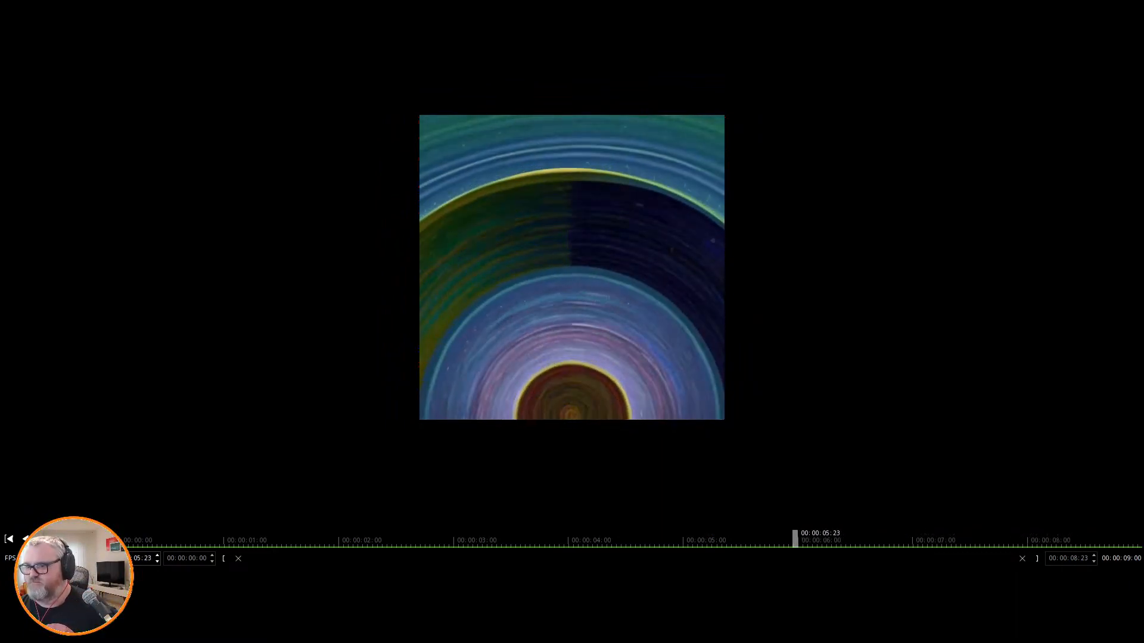
key("alt+F4")
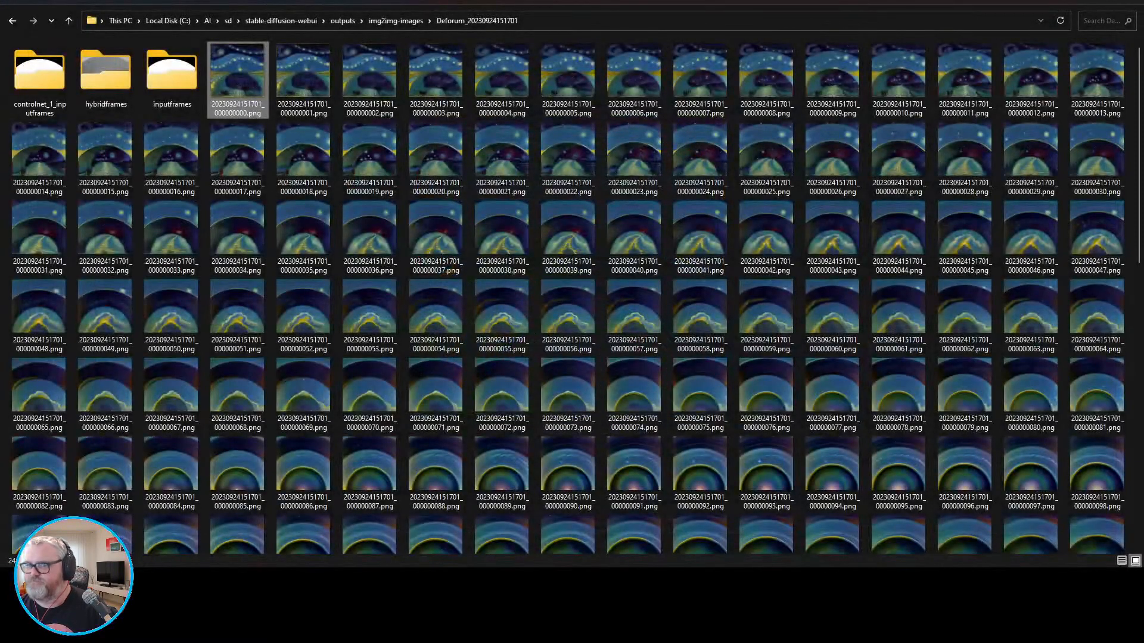
Return to Deforum and inspect the live preview frame of the running generation.
key("alt+Tab")
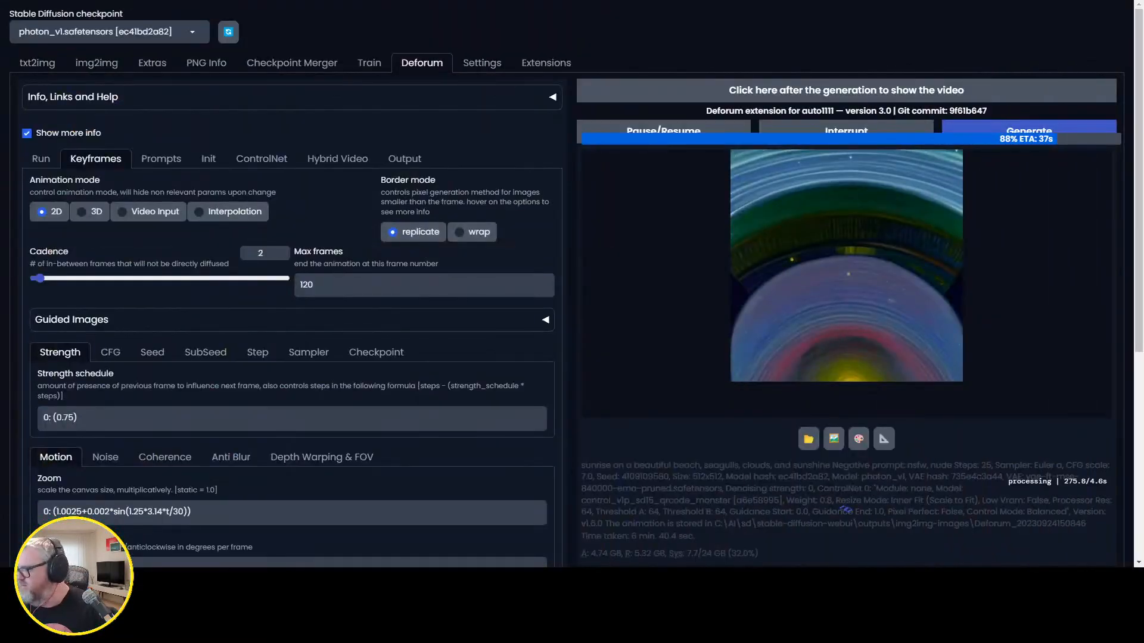
left_click(847, 265)
left_click(846, 266)
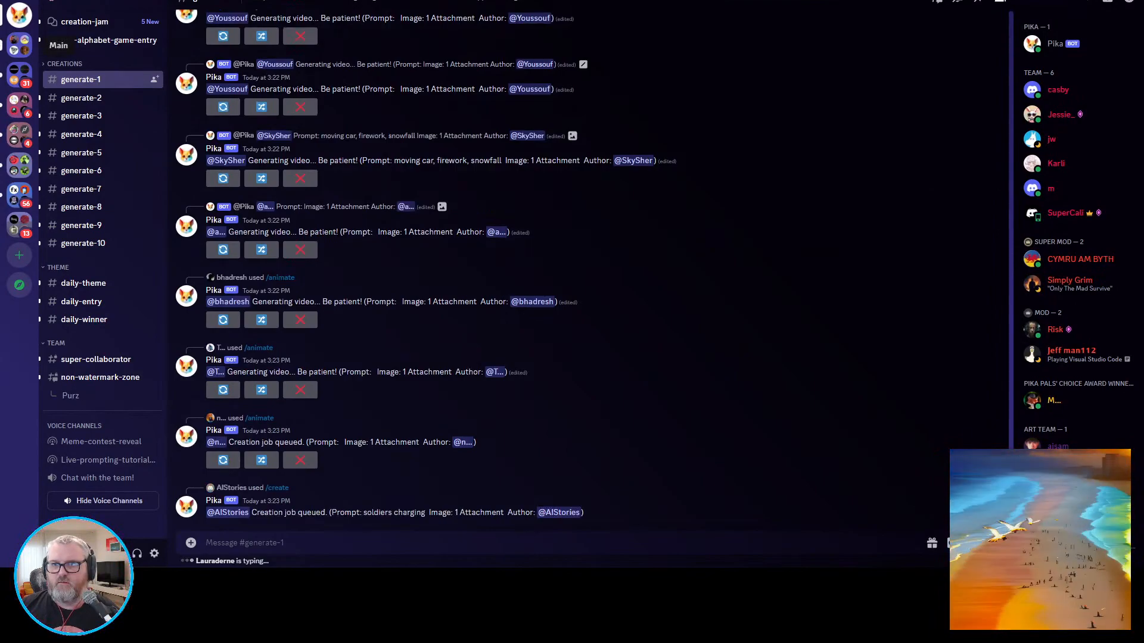
In Discord, open the general channel of the Purz World server.
left_click(19, 45)
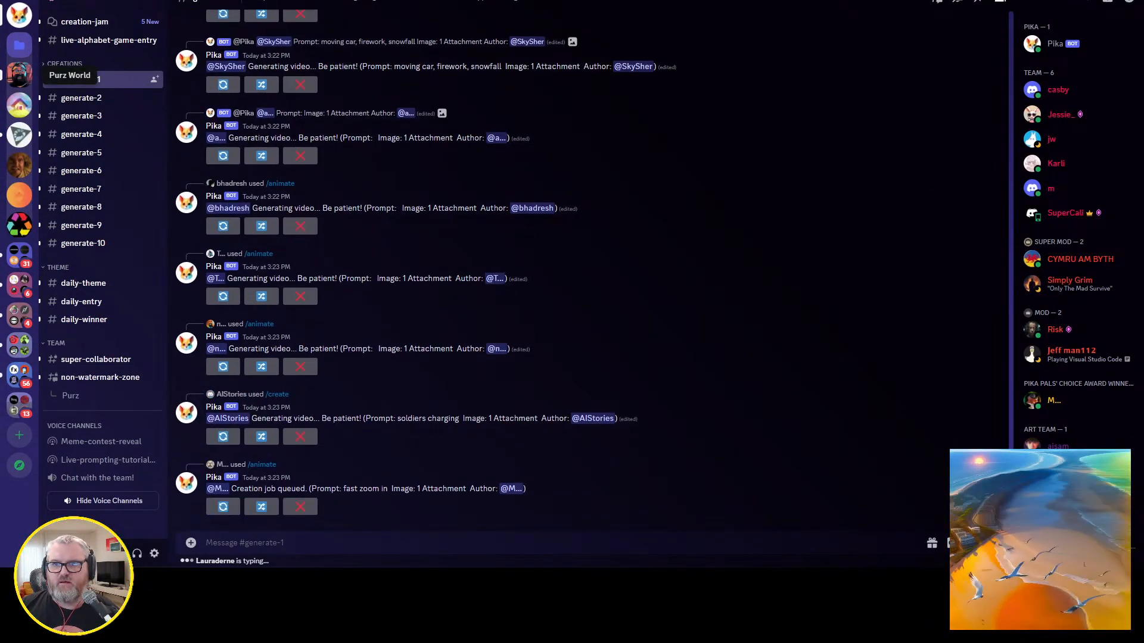
left_click(19, 74)
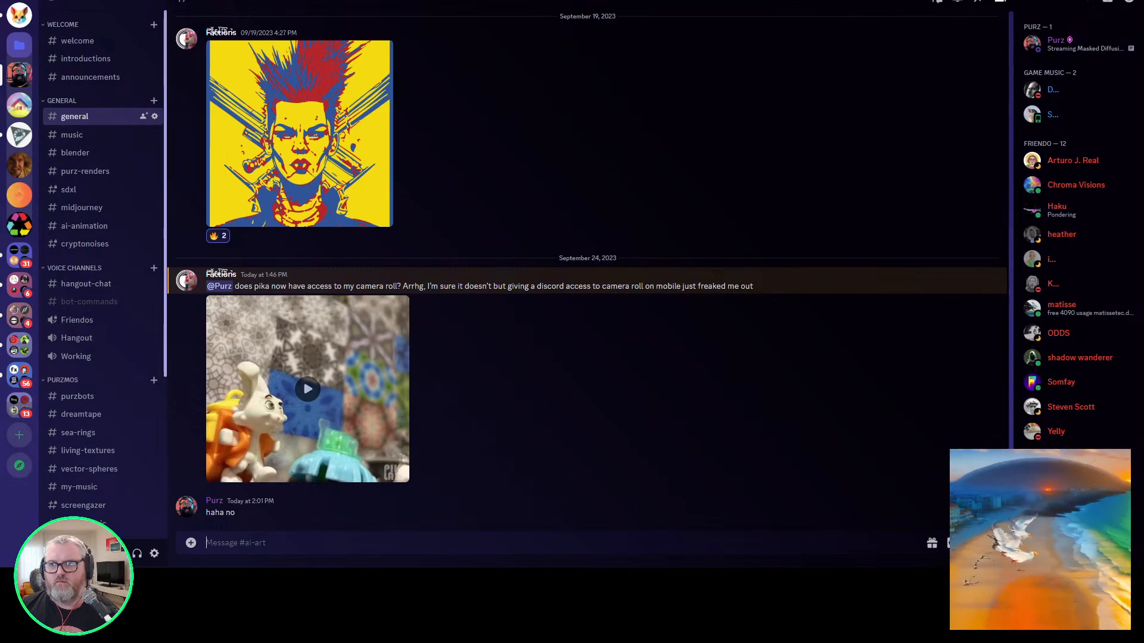
left_click(89, 116)
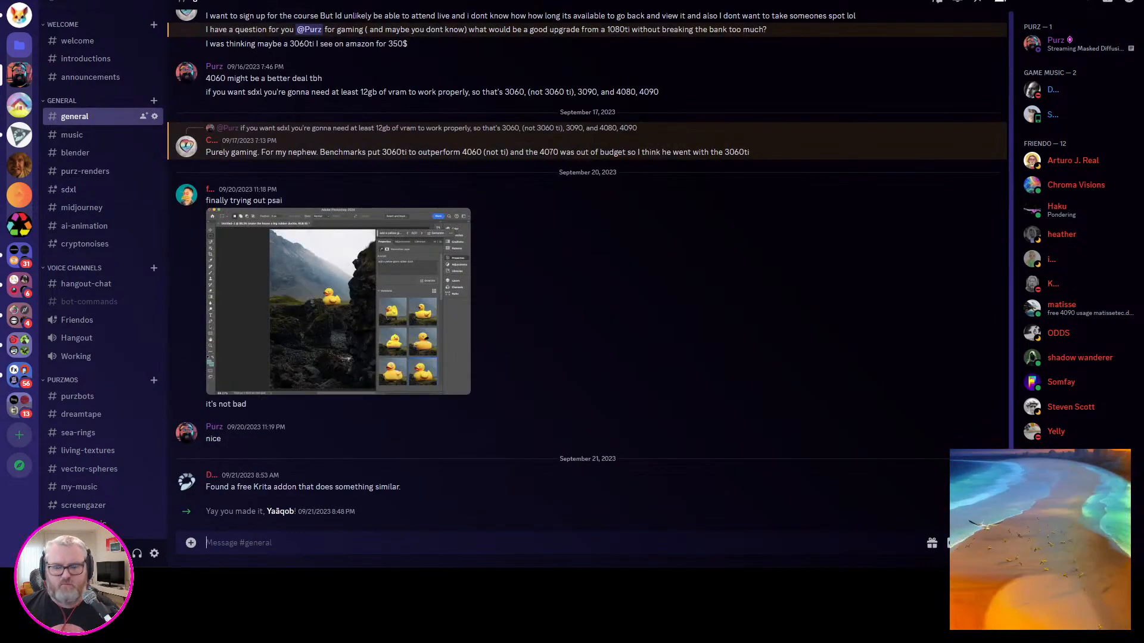
key("super+r")
type("C:\\ai\\sd")
key("Down")
key("Down")
key("Down")
key("Return")
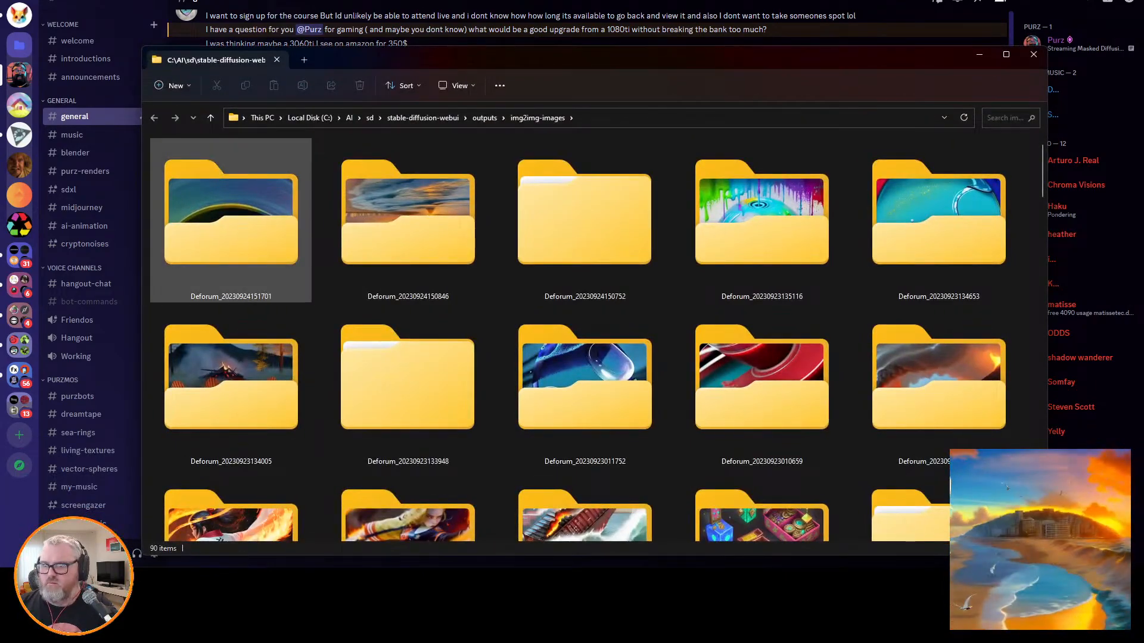
key("Return")
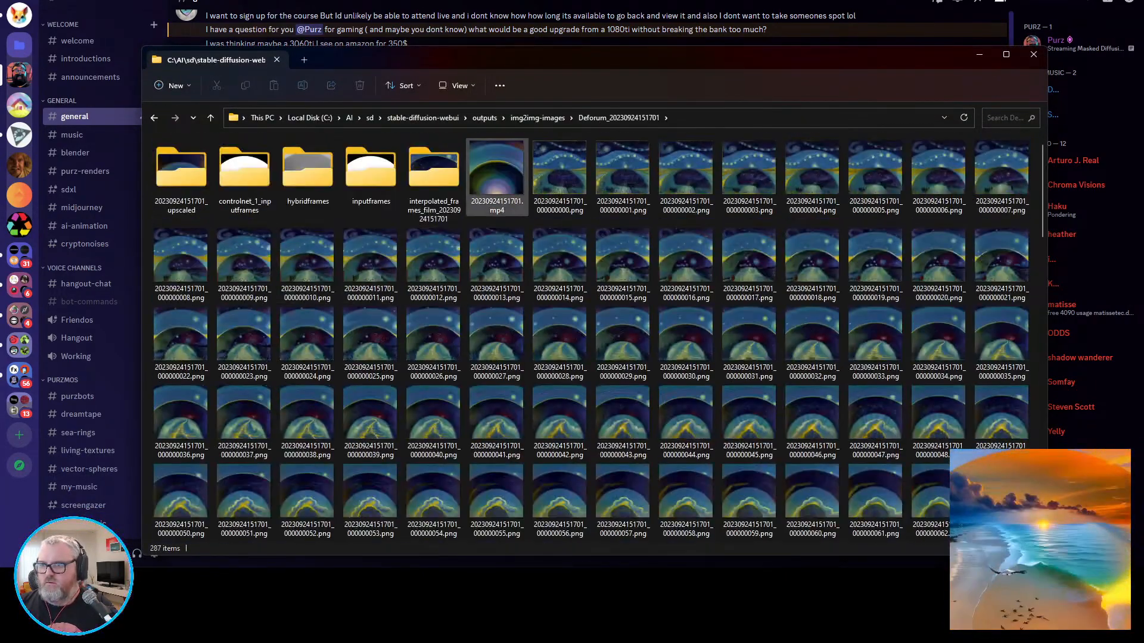
left_click_drag(496, 173, 463, 462)
key("alt+Tab")
key("Return")
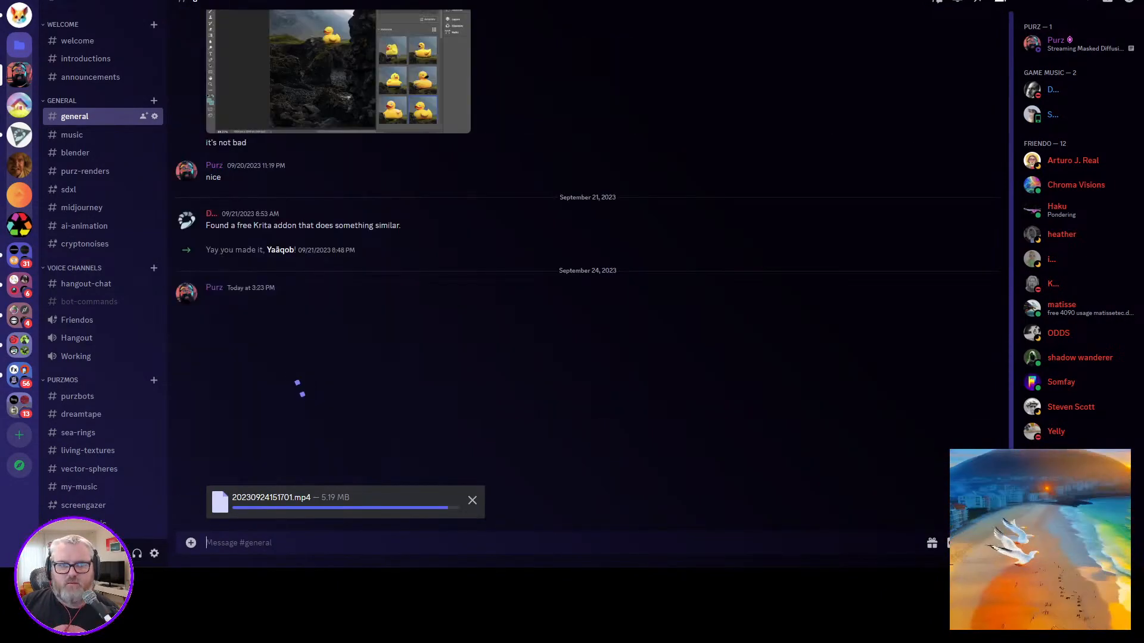
Return to Deforum, view the generated Van Gogh night sky image enlarged, and check the console's processing output.
key("alt+Tab")
left_click(686, 264)
key("alt+Tab")
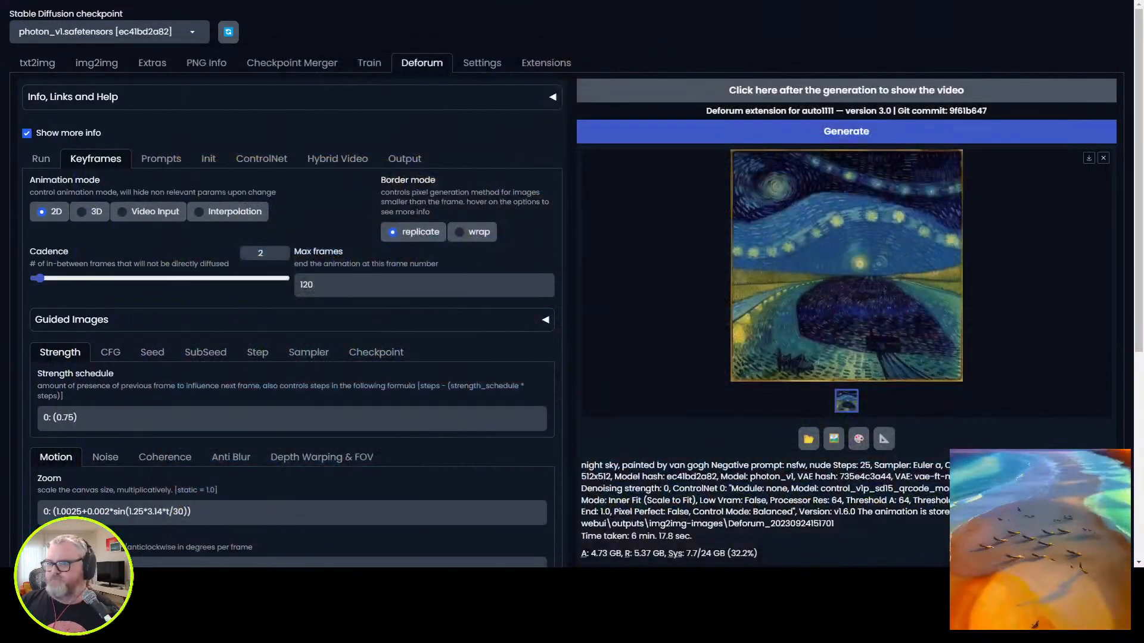
left_click(846, 266)
key("Escape")
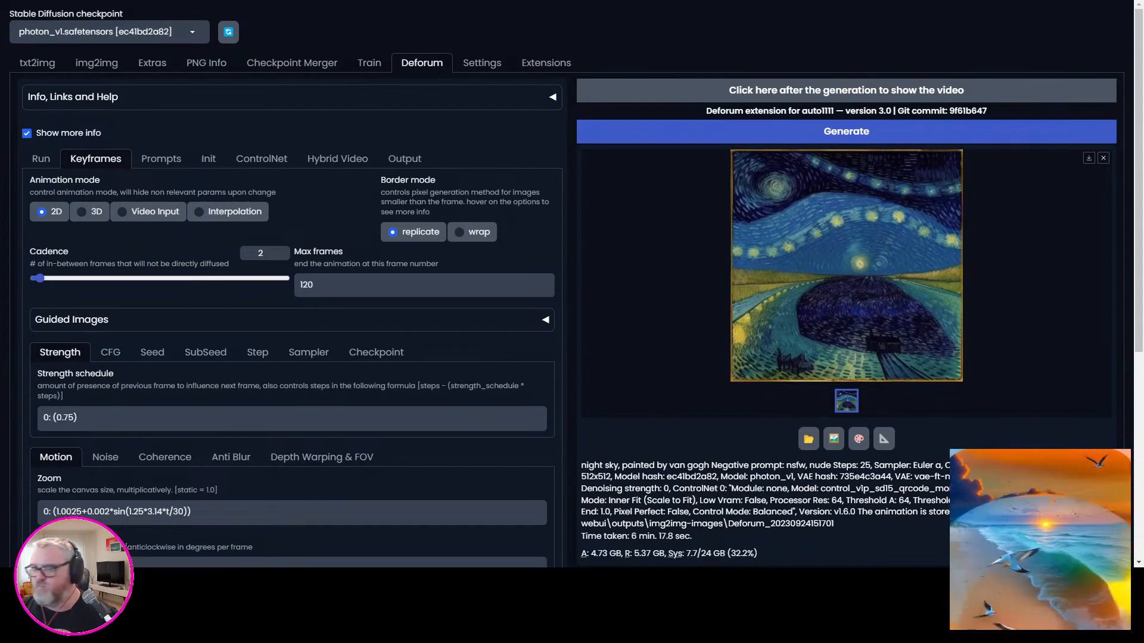
key("alt+Tab")
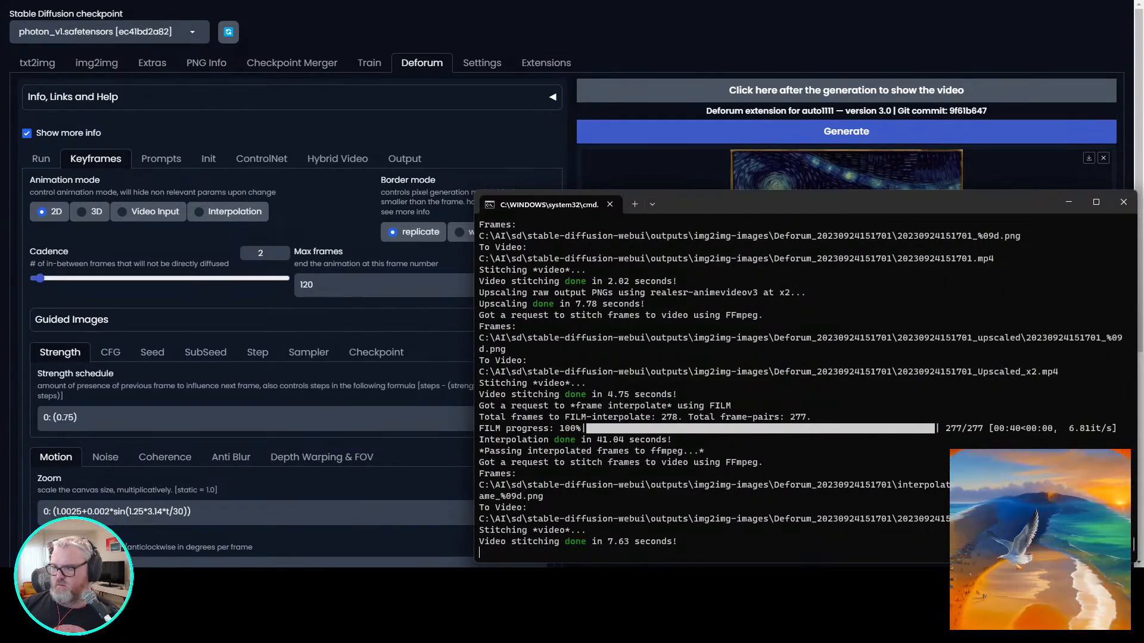
left_click(98, 579)
left_click(176, 524)
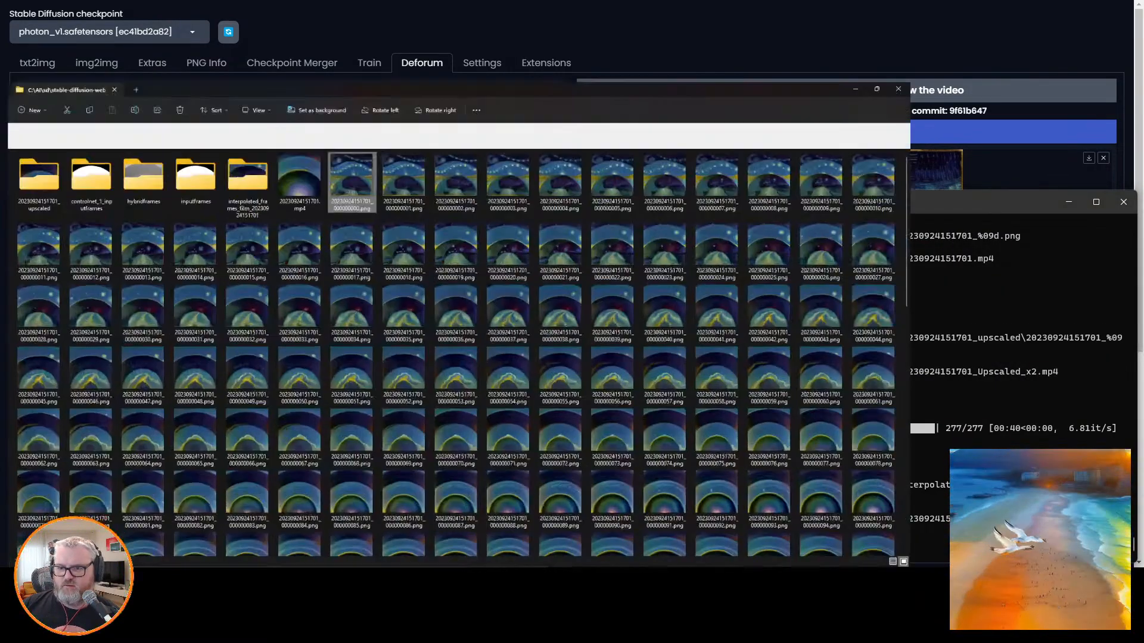
scroll(502, 414, "down", 10)
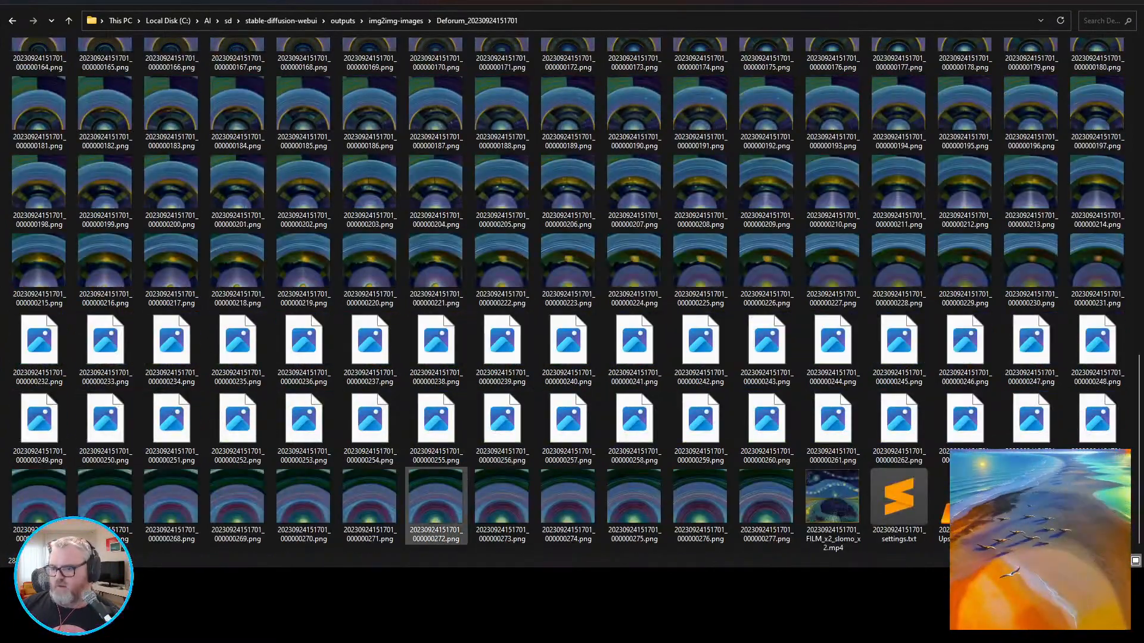
key("Return")
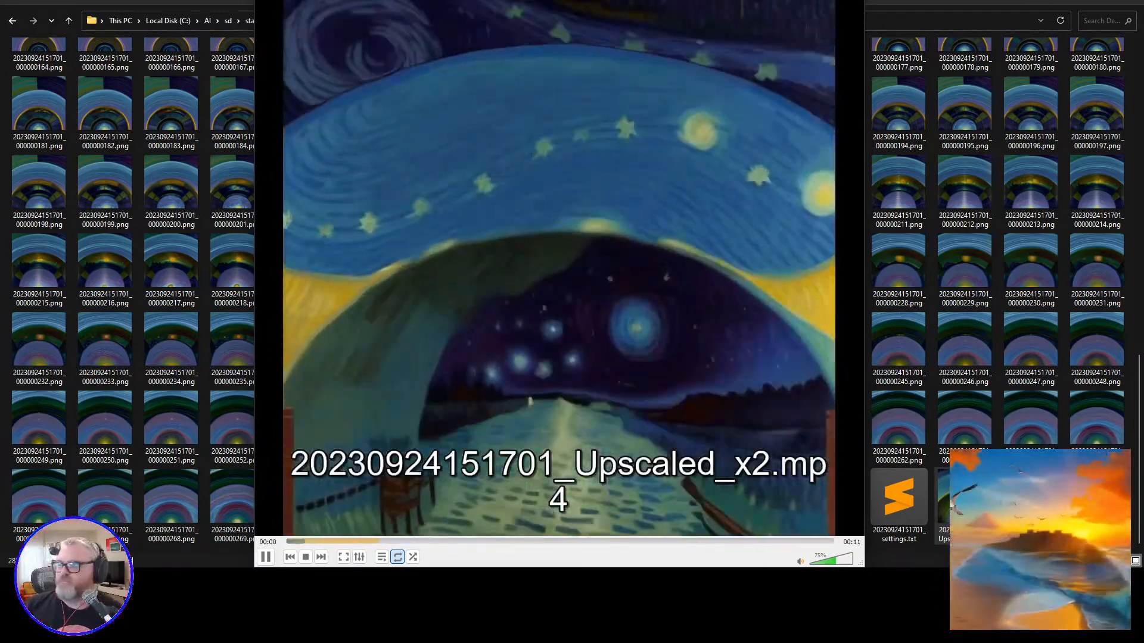
left_click(850, 0)
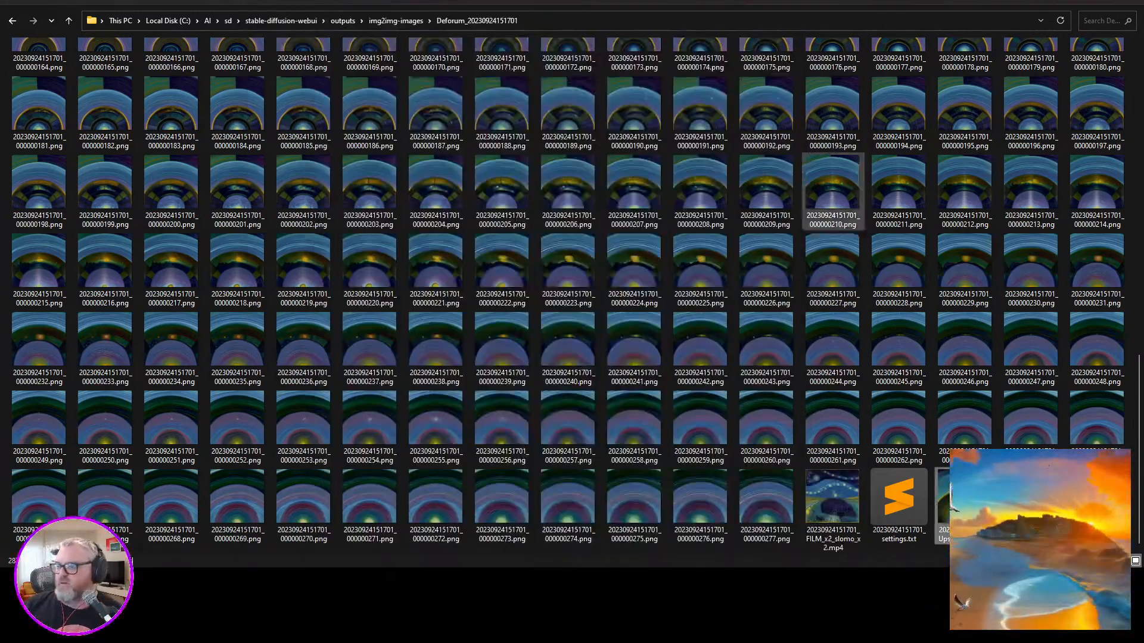
mouse_move(230, 581)
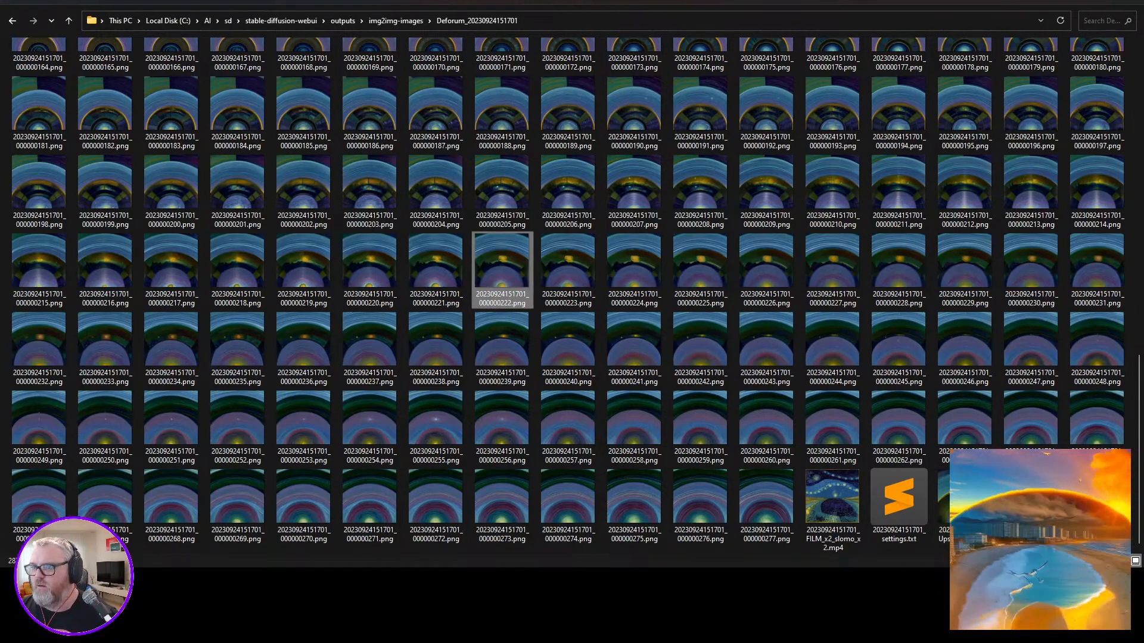
key("alt+Up")
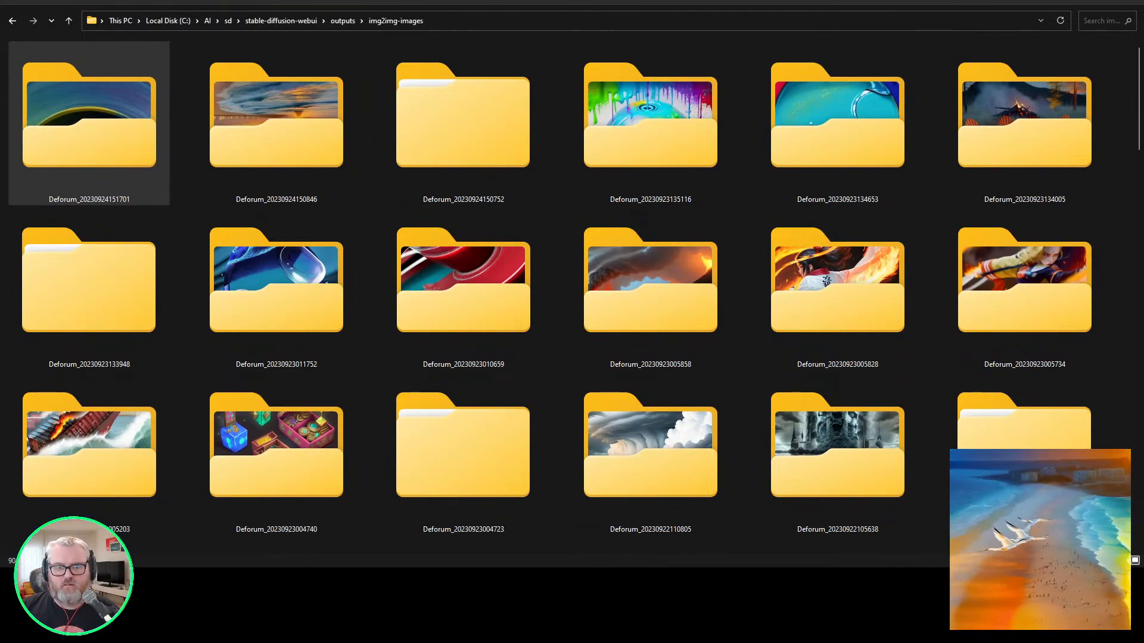
left_click(701, 259)
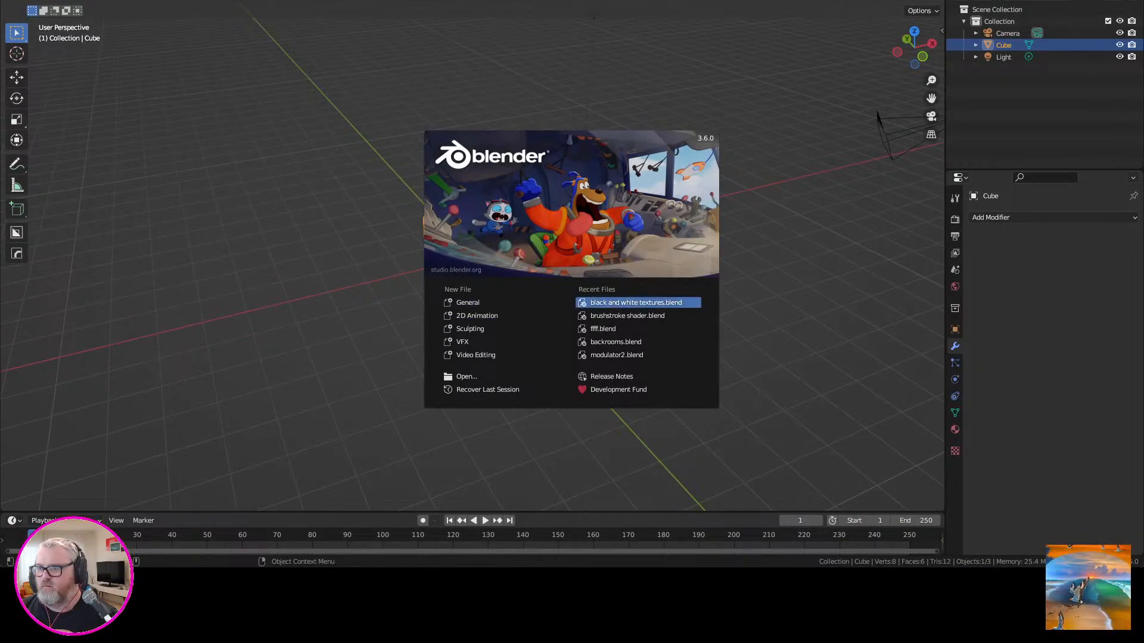
Start a new General file in Blender, delete the default cube, and add a mesh plane.
left_click(503, 302)
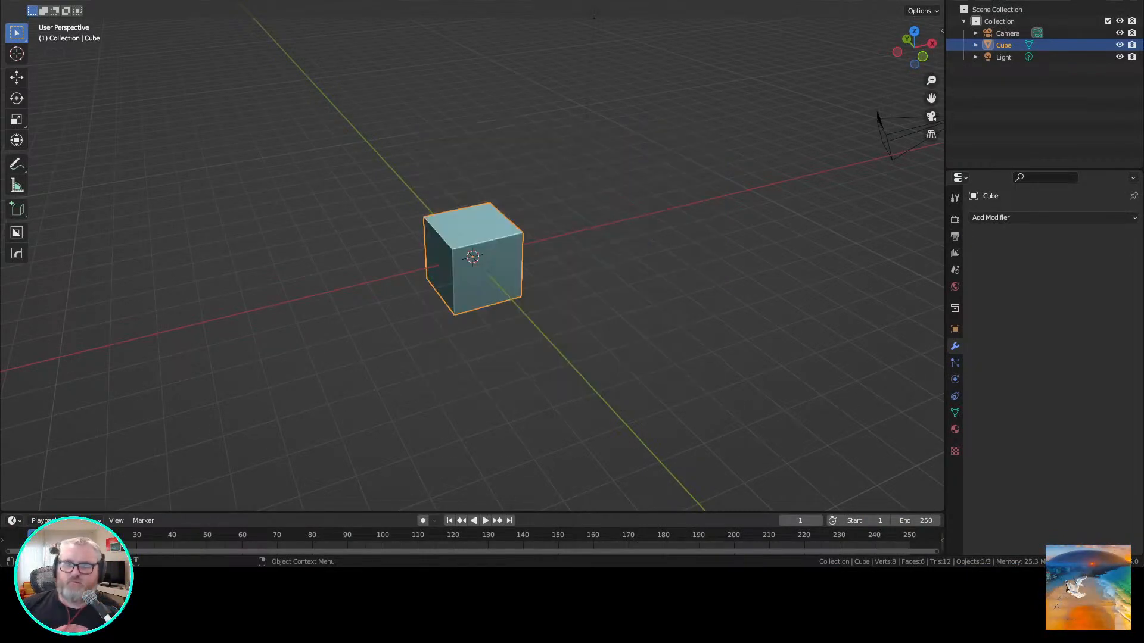
key("Delete")
key("shift+a")
mouse_move(453, 265)
left_click(554, 270)
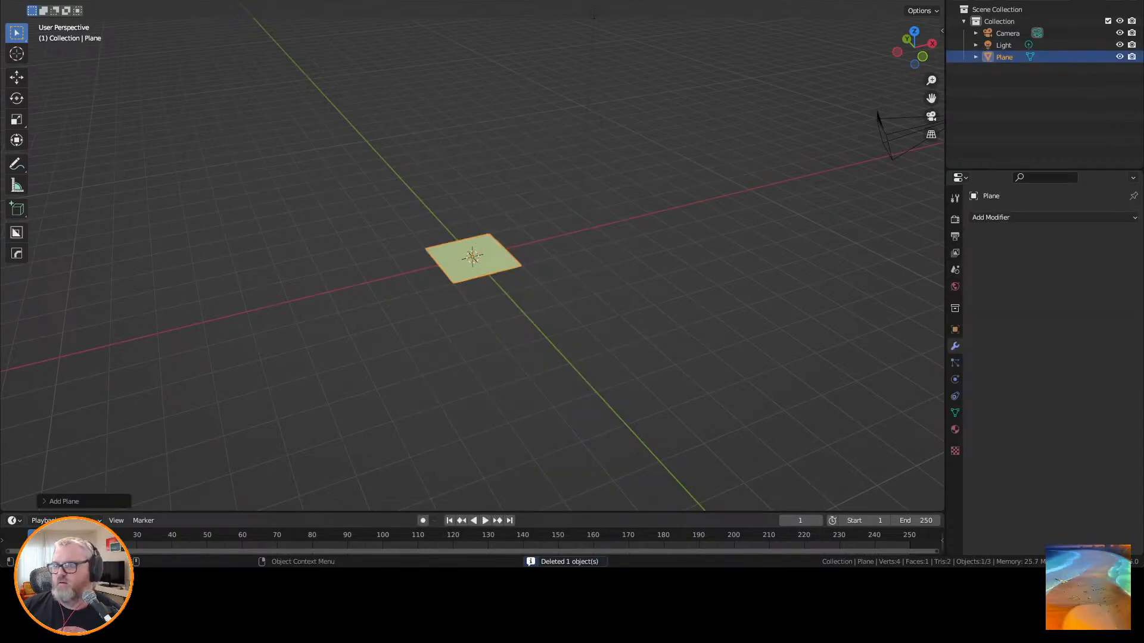
Select the camera and set its X, Y and Z location to 0 m and all rotations to 0°.
left_click(563, 286)
left_click(1007, 33)
left_click_drag(1072, 267, 1072, 317)
left_click(1072, 255)
type("0")
key("Return")
type("0")
key("Return")
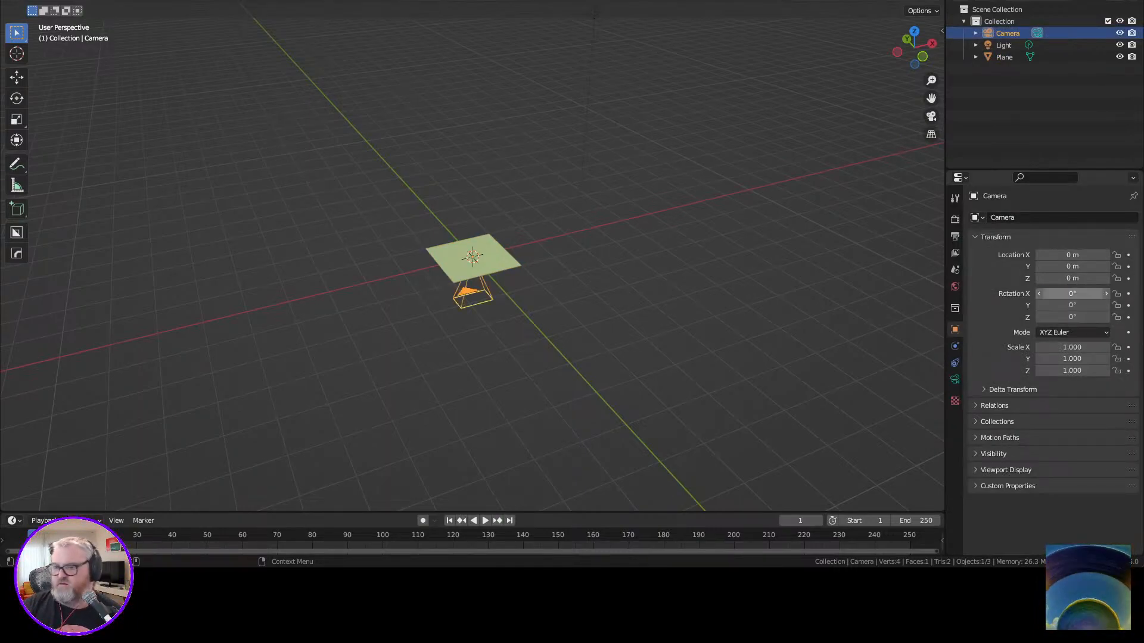
Raise the camera above the plane by setting its Z location to 2 m.
left_click_drag(1072, 278, 1114, 278)
left_click(1072, 279)
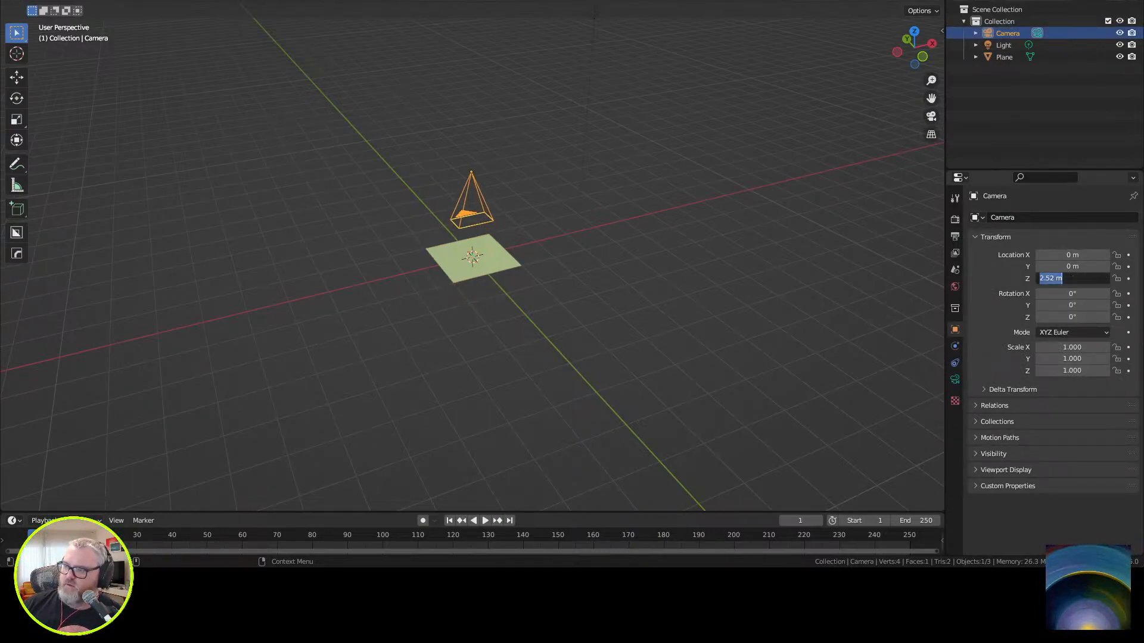
type("2")
key("Return")
Change the camera's lens type to Orthographic with an orthographic scale of 2.
left_click(954, 380)
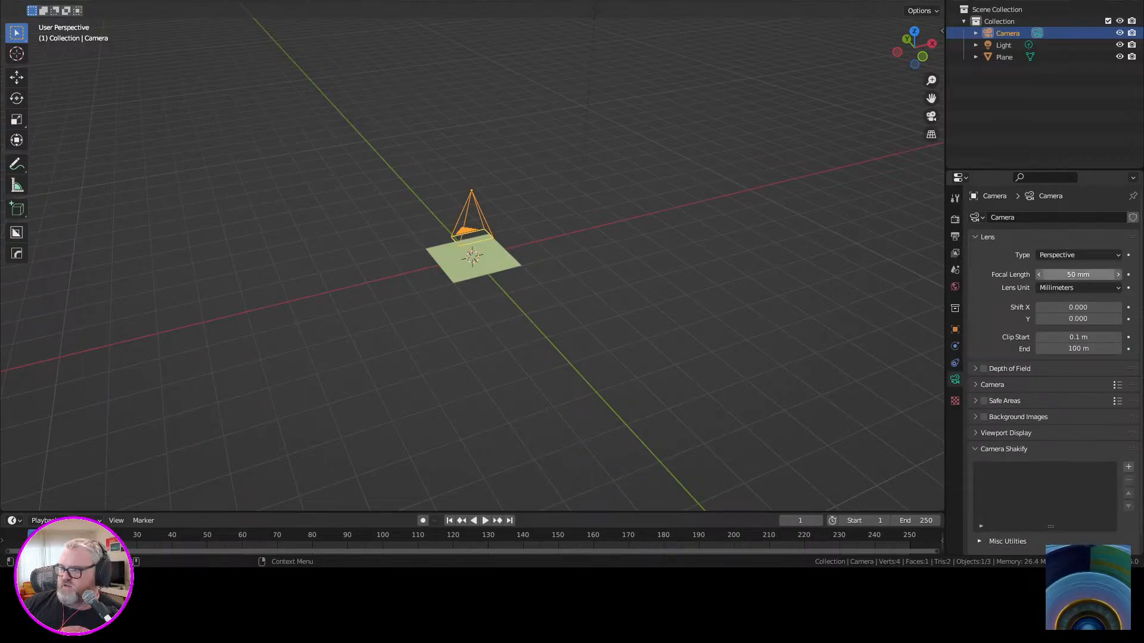
left_click(1078, 255)
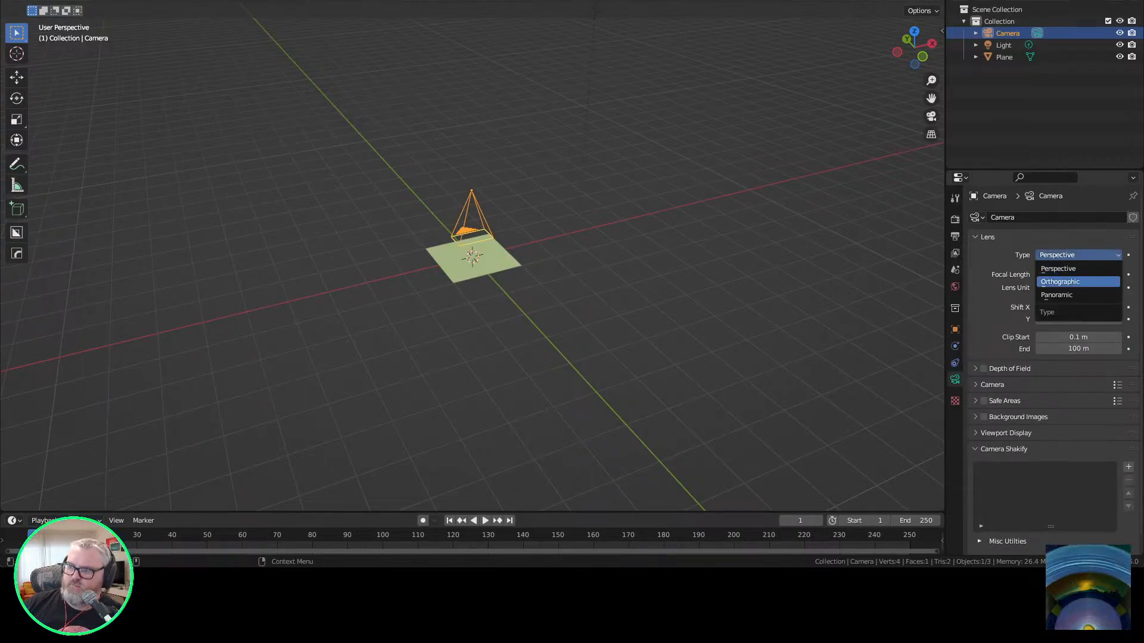
left_click(1060, 281)
left_click(1078, 274)
type("2")
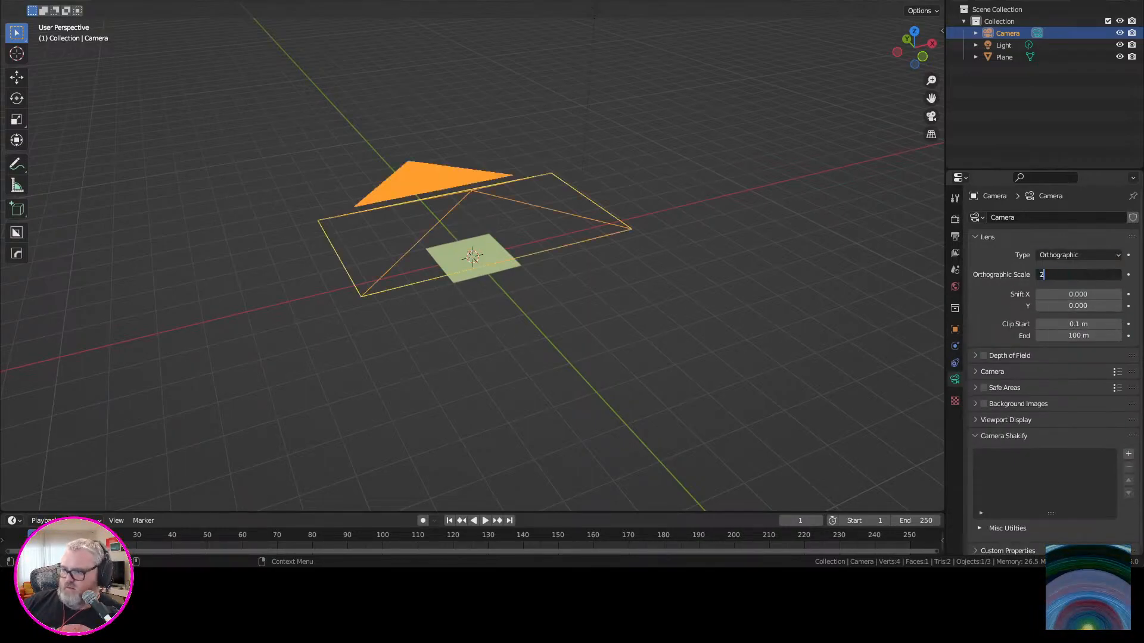
key("Return")
Set both the X and Y render resolution to 1920 px.
middle_click_drag(685, 268, 618, 341)
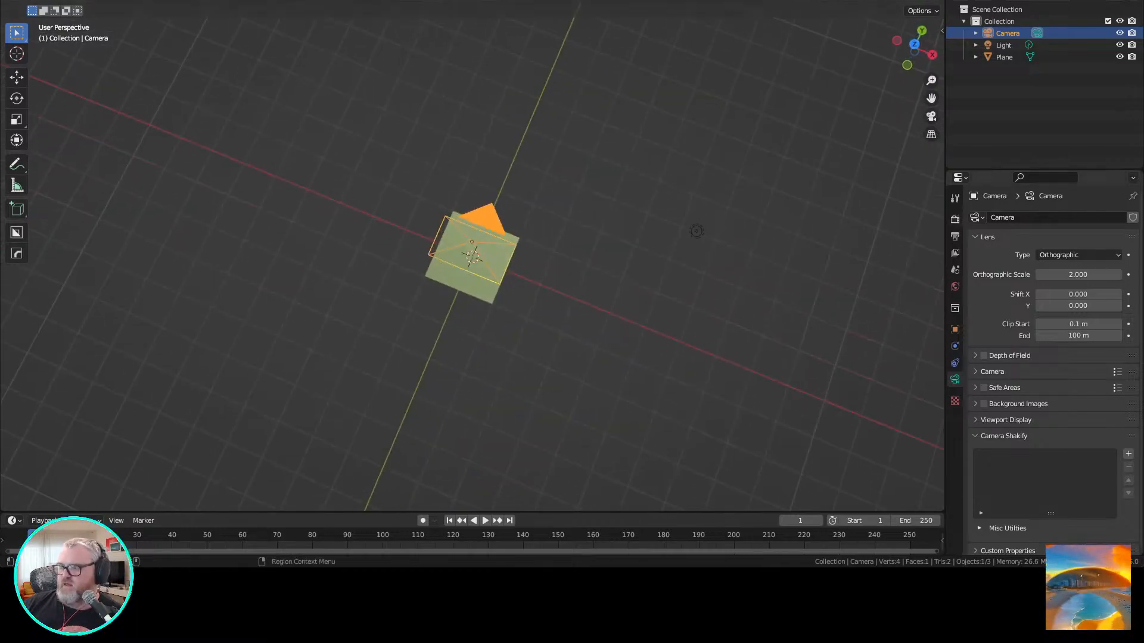
left_click(955, 236)
left_click_drag(1085, 234, 1086, 246)
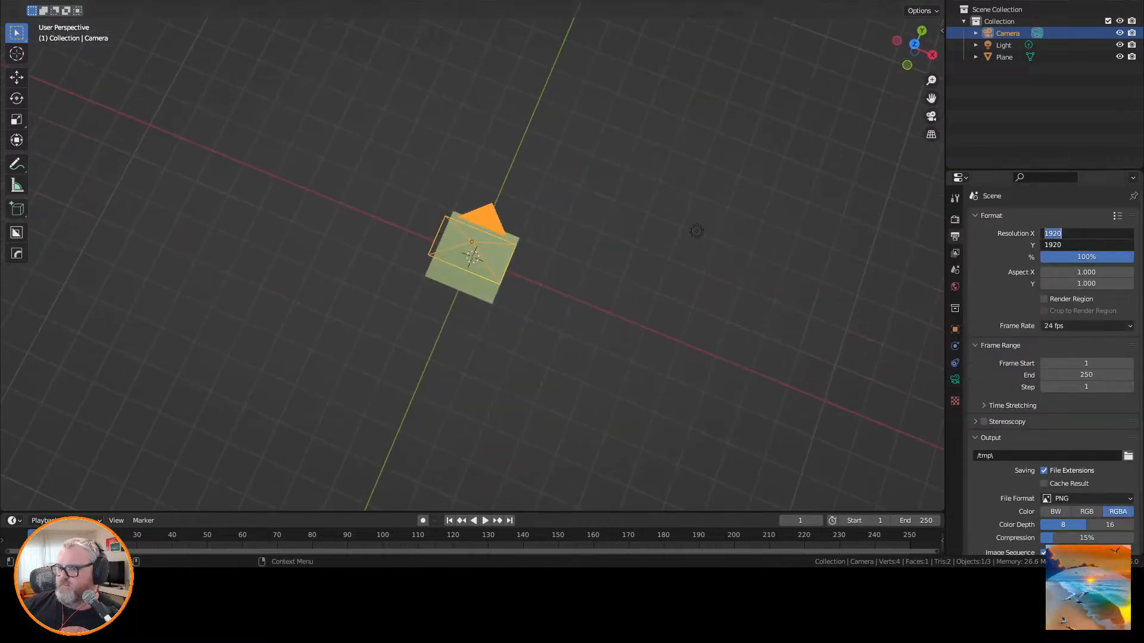
key("Return")
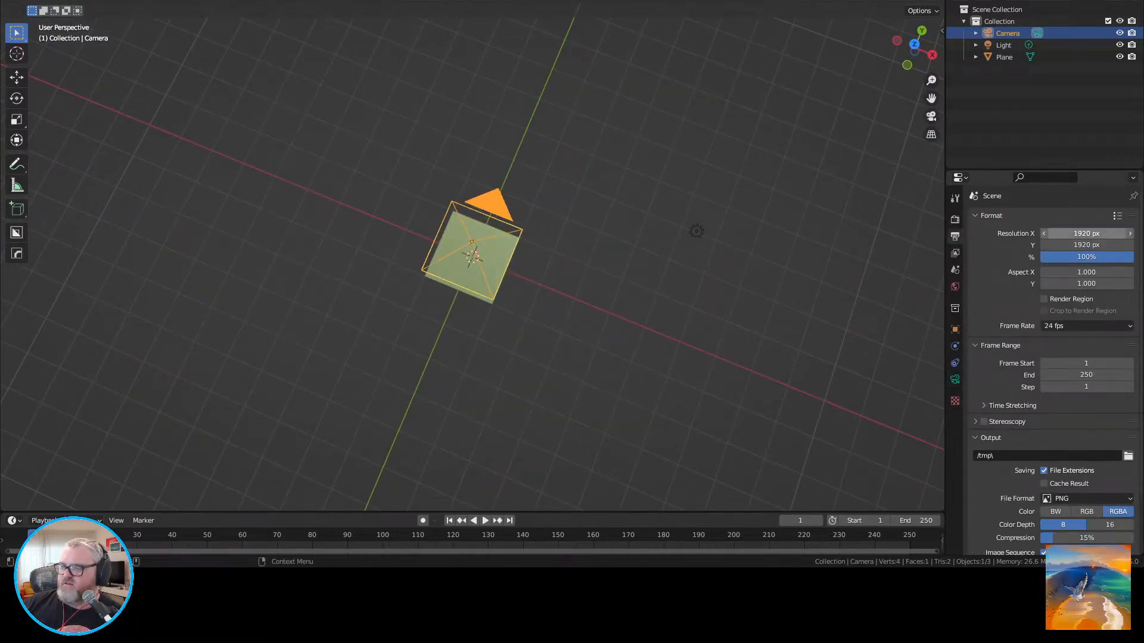
left_click_drag(1086, 234, 1086, 244)
key("Return")
Try a portrait render resolution of 1080 × 1920 px and check the camera frame against the plane.
left_click(1086, 234)
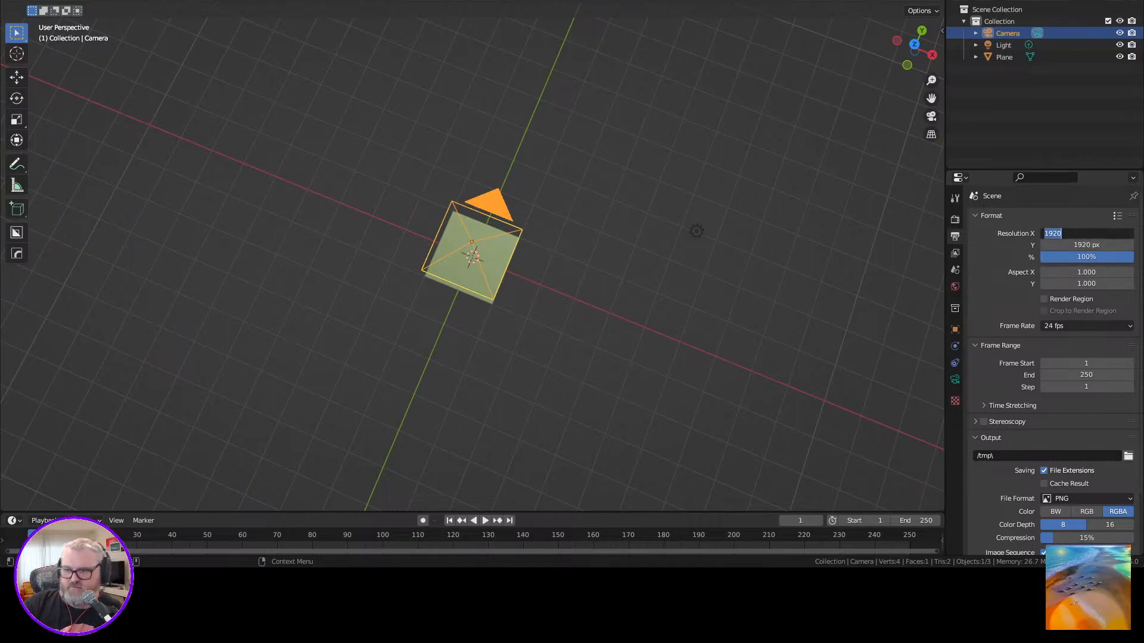
type("1080")
key("Return")
left_click(1086, 245)
key("Return")
middle_click_drag(644, 262, 674, 271)
scroll(674, 271, "up", 5)
scroll(674, 271, "up", 1)
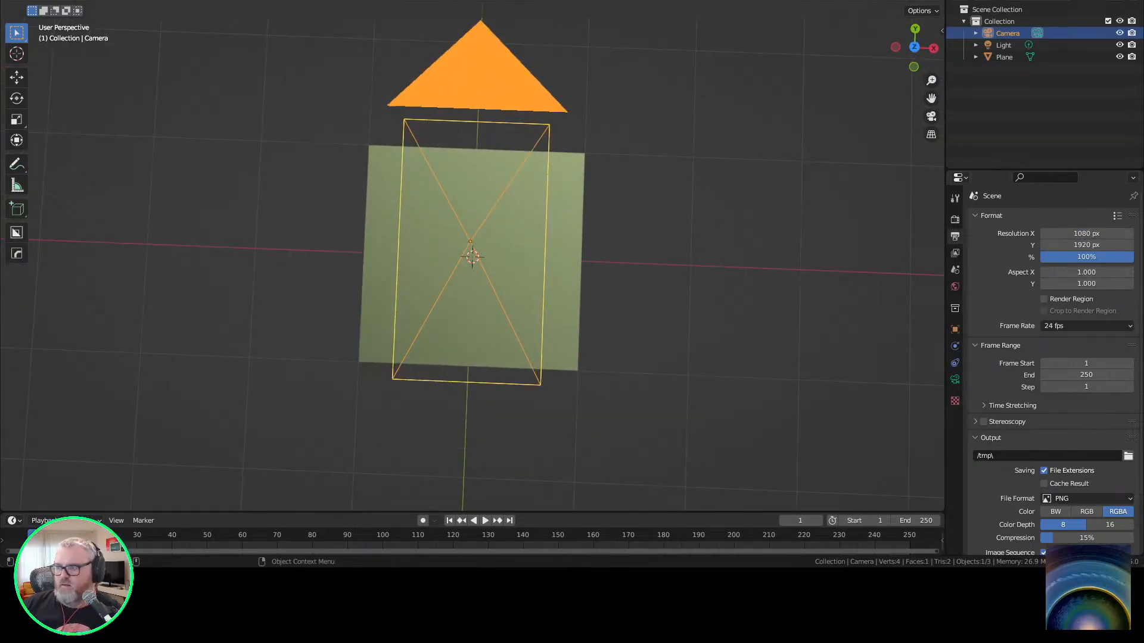
Set the render resolution to 720 × 1280 px and look through the camera.
left_click(1086, 233)
type("720")
key("Return")
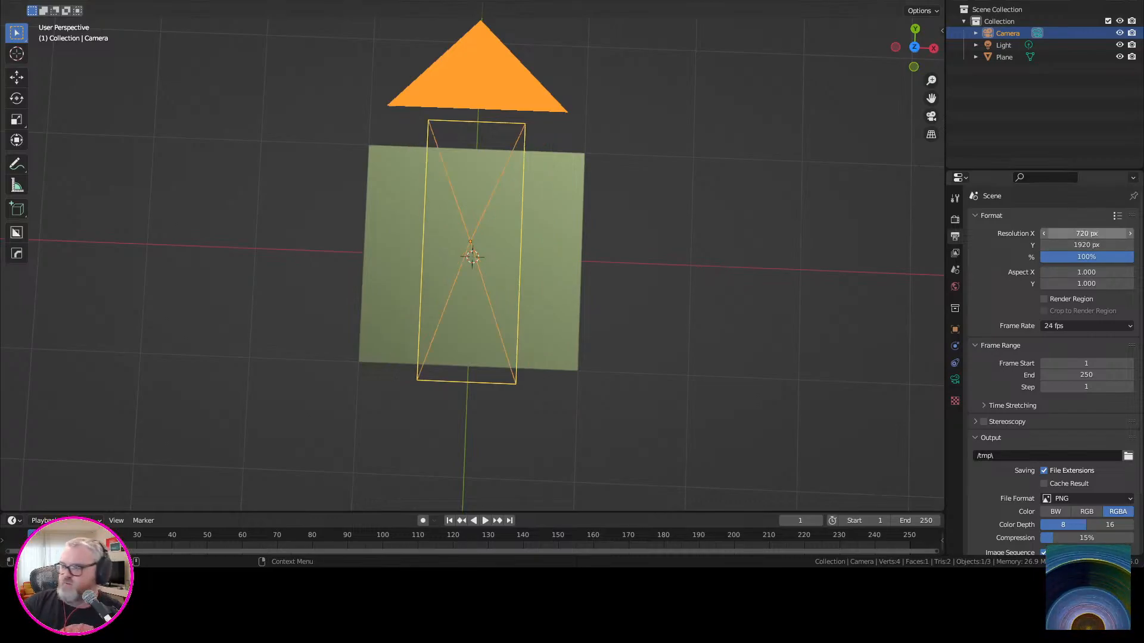
left_click(1086, 245)
type("1280")
key("Return")
mouse_move(673, 274)
middle_mouse_down()
mouse_move(668, 293)
mouse_move(654, 275)
middle_mouse_up()
key("KP_0")
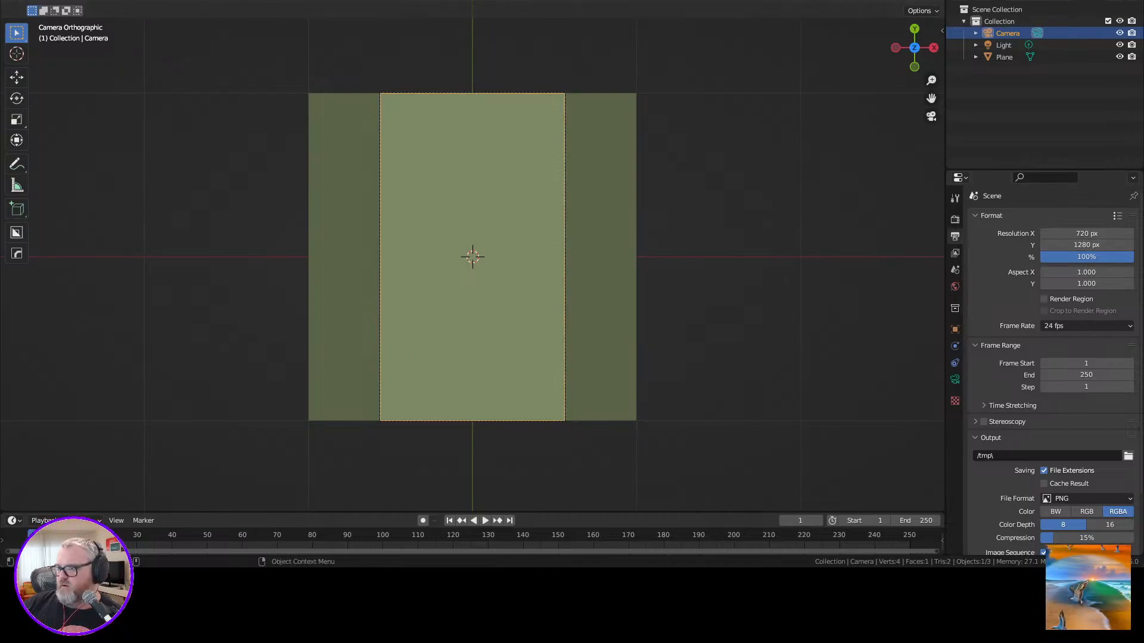
Give the plane a new material and change its surface shader to Emission.
left_click(954, 286)
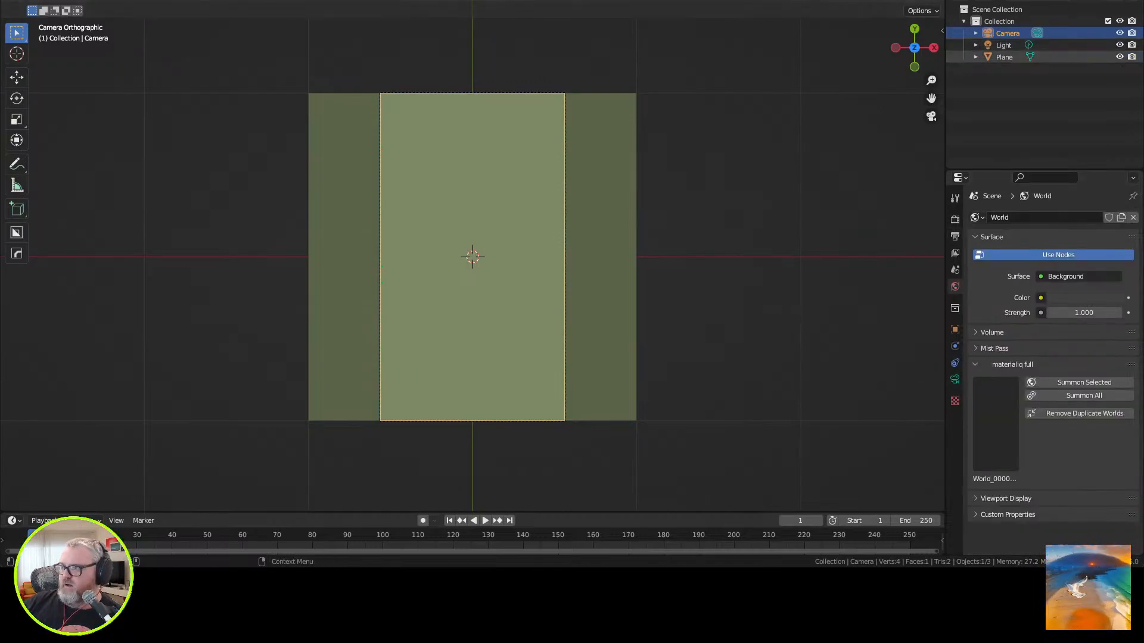
left_click(1004, 57)
left_click(955, 429)
left_click(1064, 268)
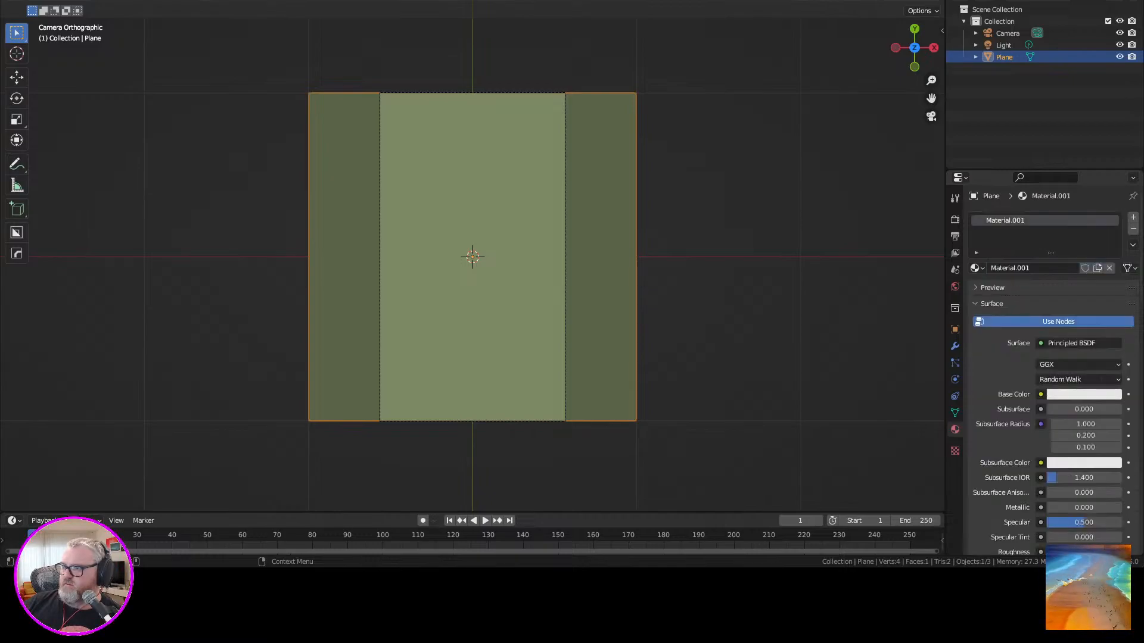
left_click(1072, 343)
left_click(902, 106)
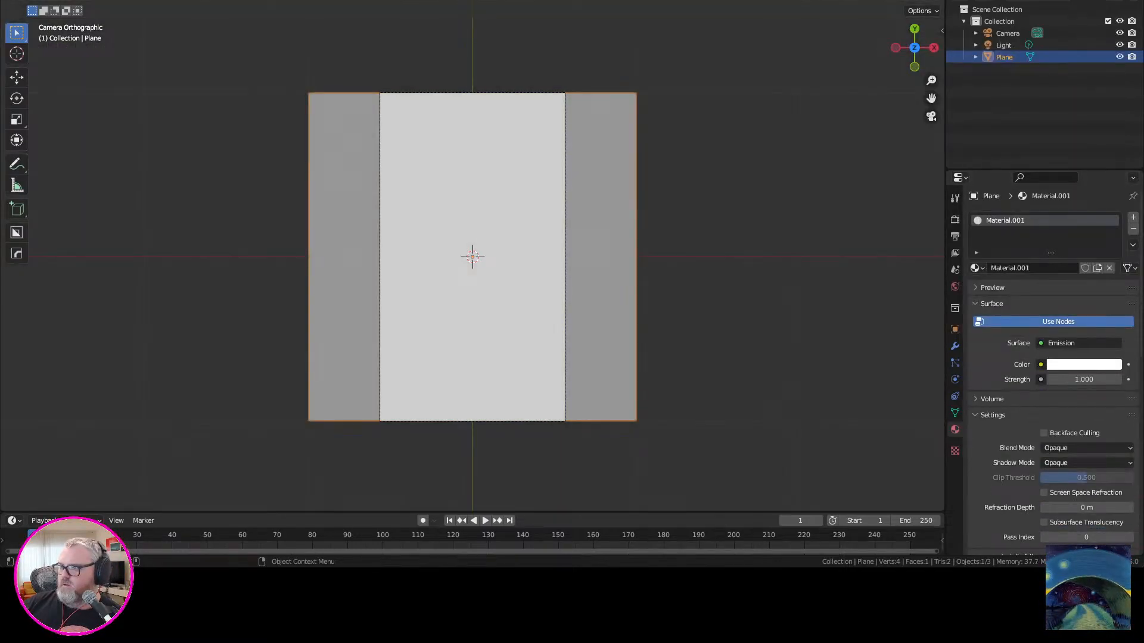
Hide the viewport overlays and set the world background colour to pure black.
key("shift+alt+z")
left_click(1016, 113)
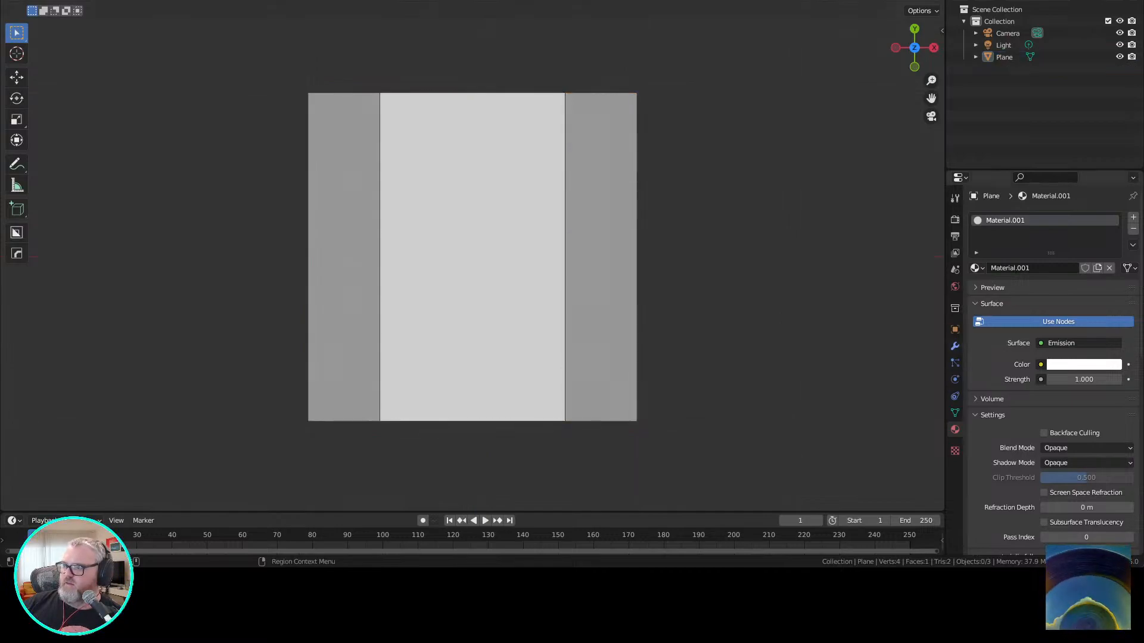
left_click(954, 287)
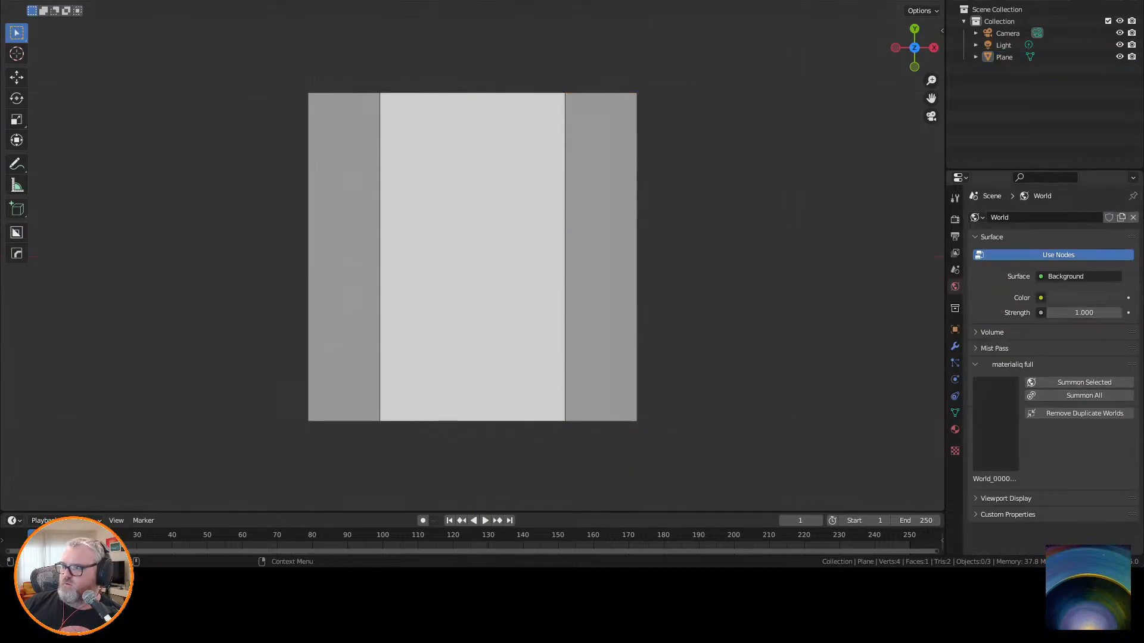
left_click(1084, 297)
left_click_drag(1112, 193, 1112, 214)
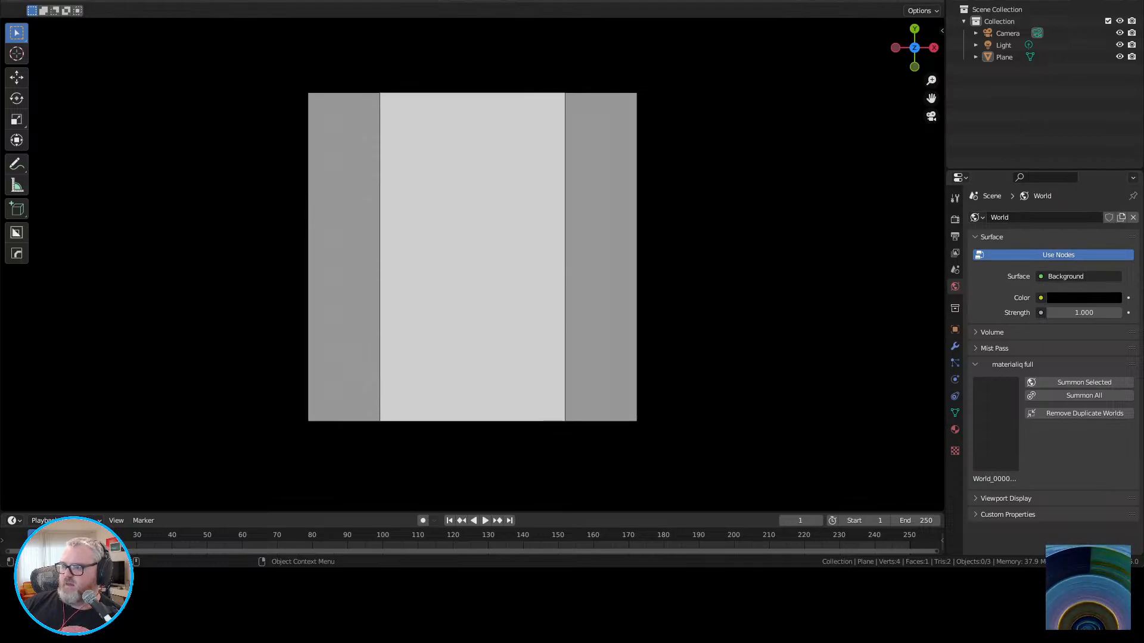
Raise the camera's passepartout opacity to 1.000 so the area outside the frame is fully masked, and deselect everything.
left_click(955, 429)
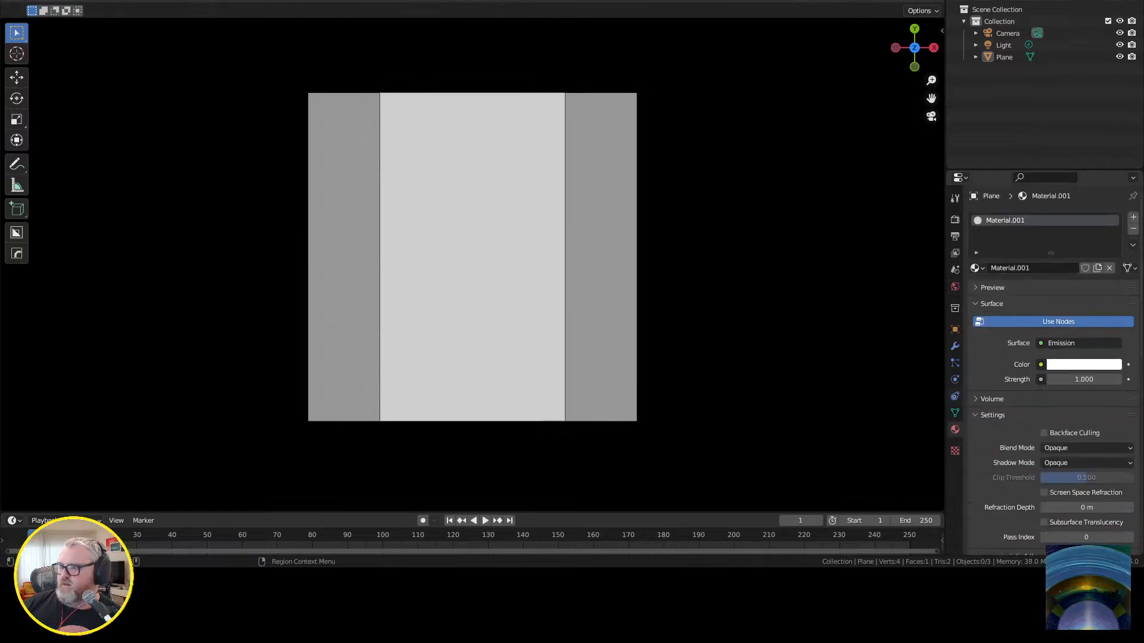
left_click(1007, 33)
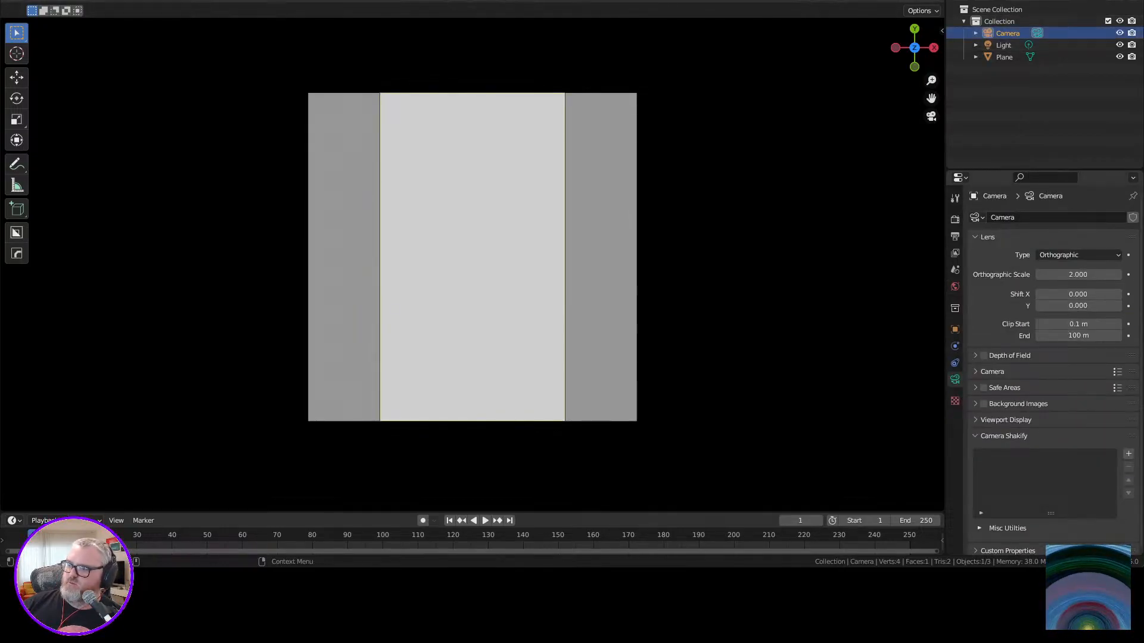
left_click(1006, 416)
scroll(1006, 416, "down", 4)
left_click_drag(1084, 398, 1124, 398)
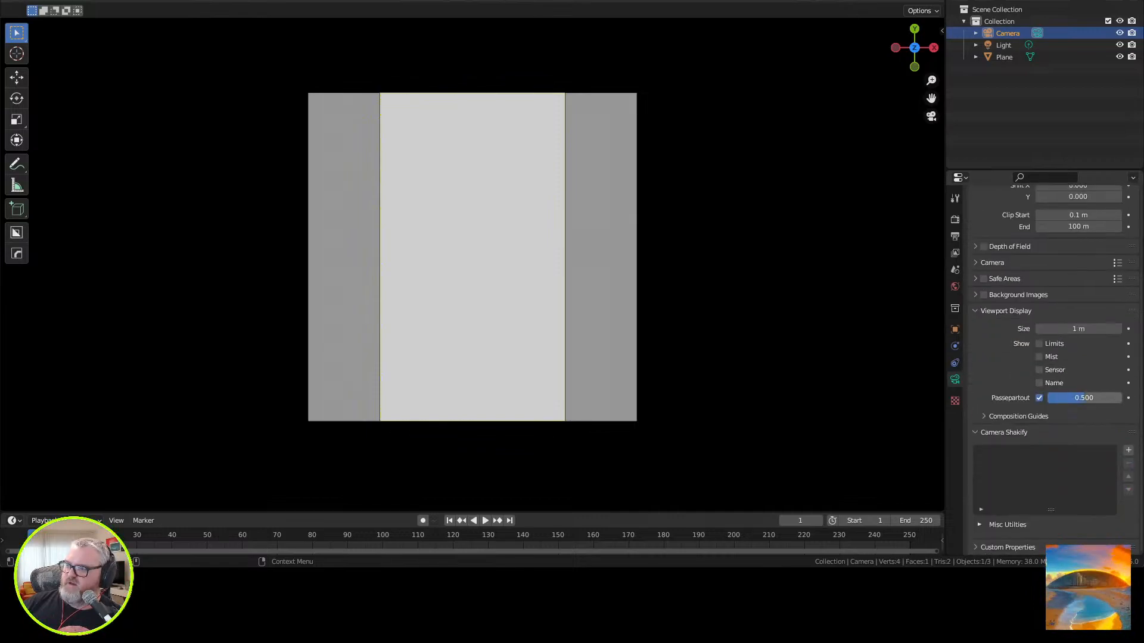
key("alt+a")
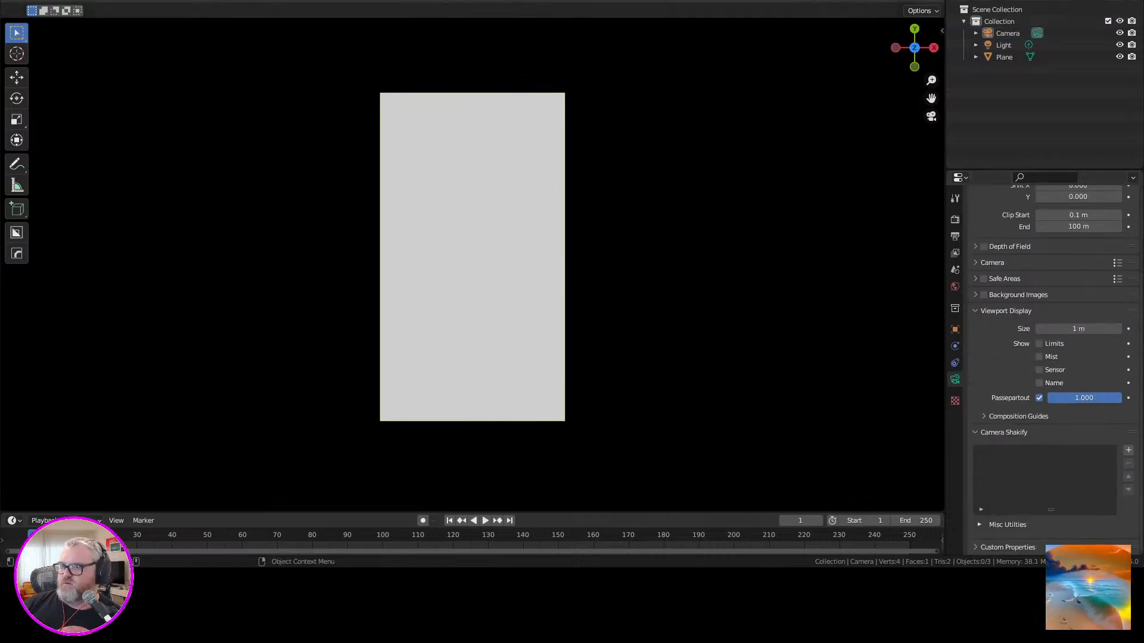
Select the plane and set the scene's colour management view transform to Standard.
left_click(488, 256)
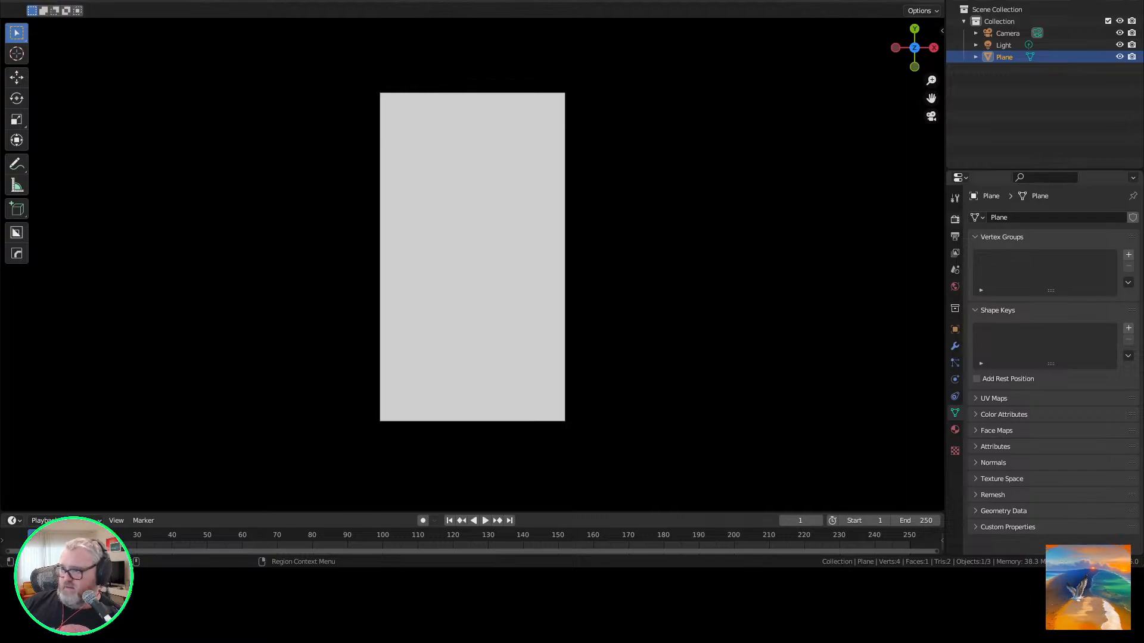
left_click(955, 219)
scroll(1051, 357, "down", 2)
scroll(1051, 357, "down", 4)
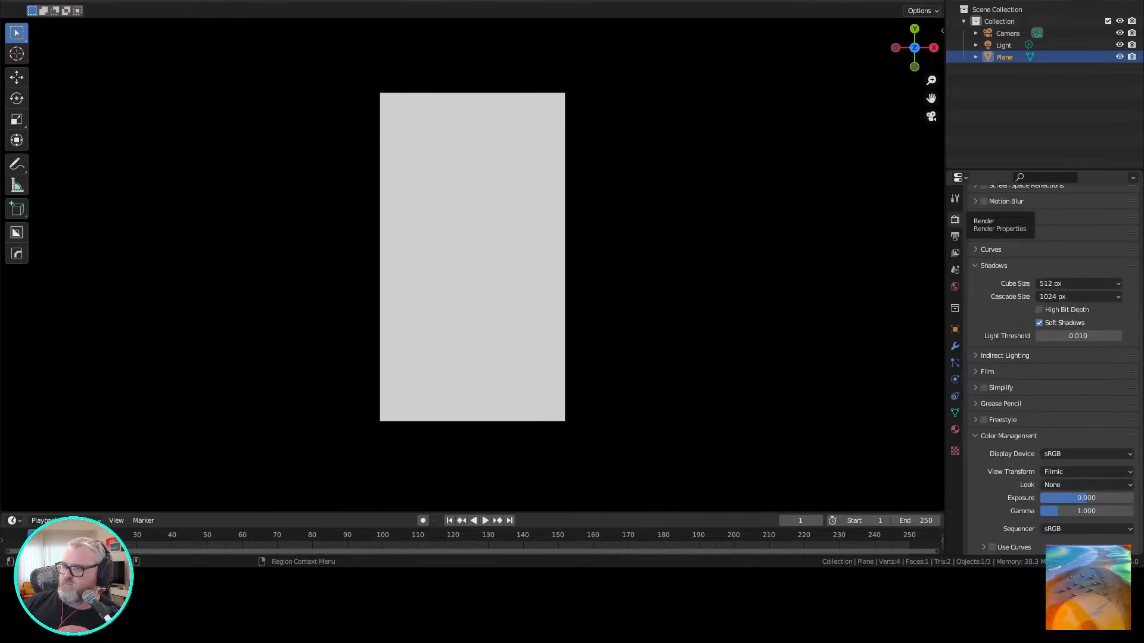
left_click(1087, 472)
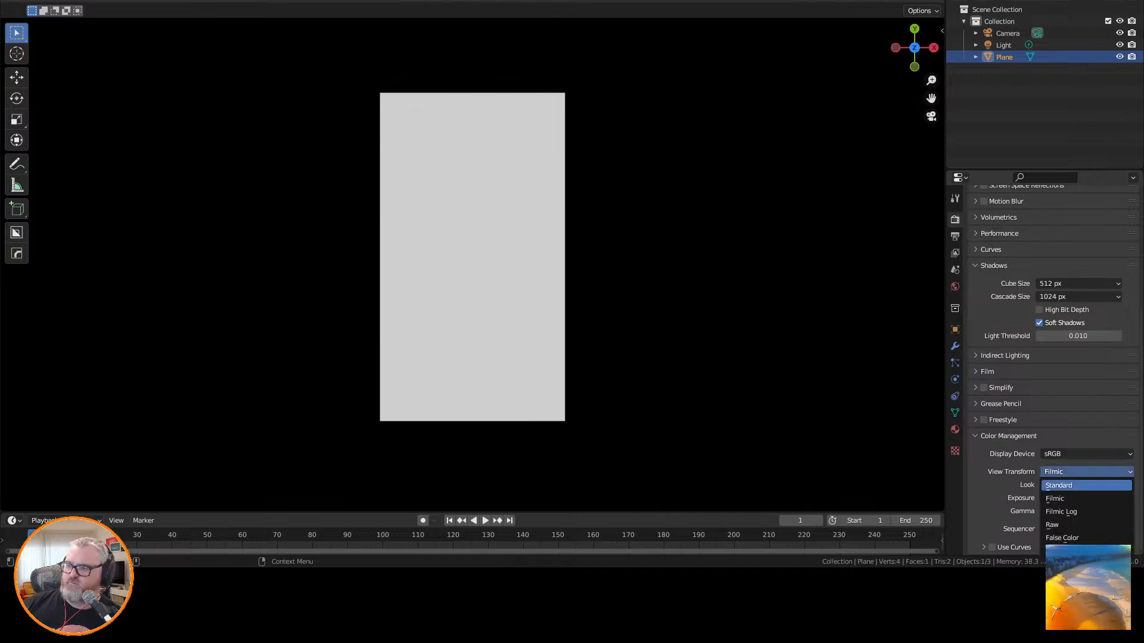
left_click(1072, 486)
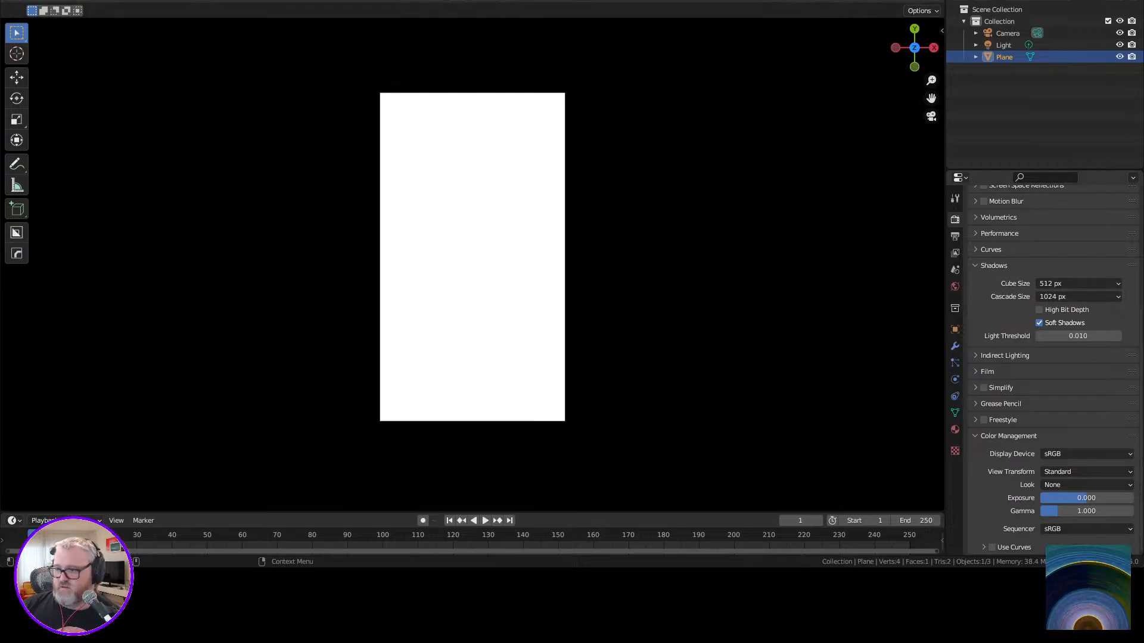
Split the 3D viewport in two, turn the new area into a Shader Editor without its sidebar, and widen it.
left_click(954, 429)
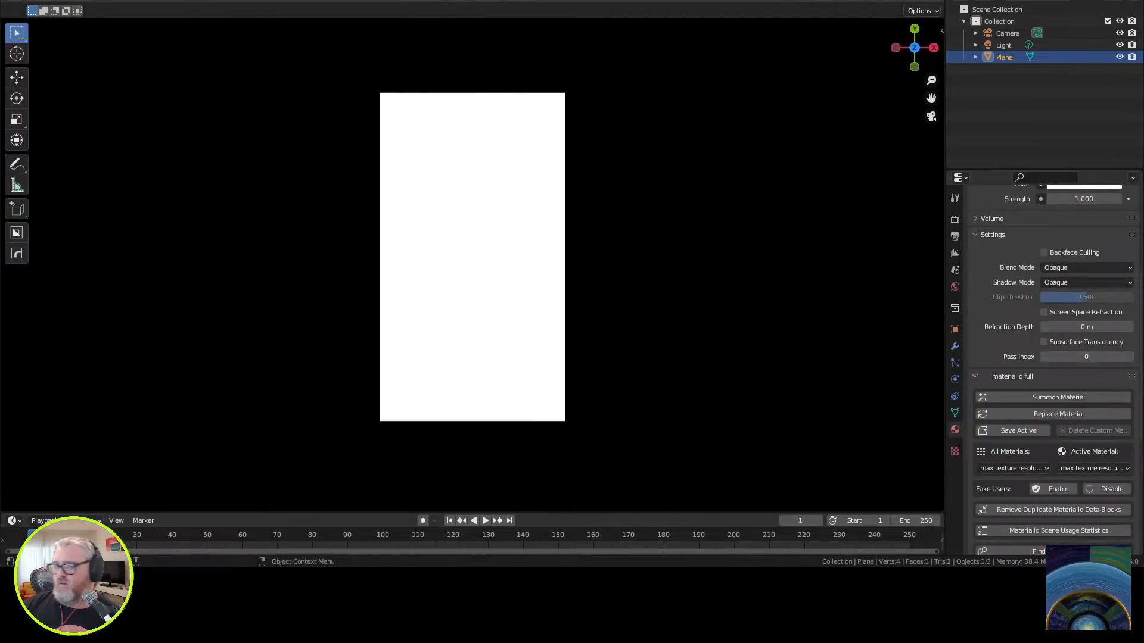
left_click_drag(3, 509, 445, 506)
left_click(12, 1)
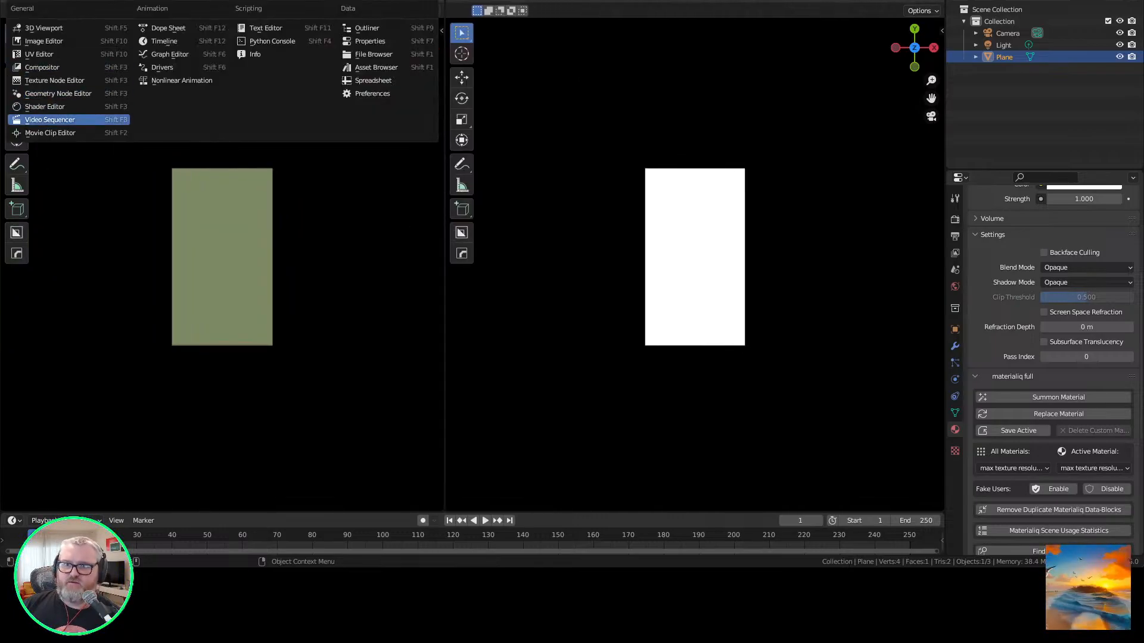
left_click(54, 106)
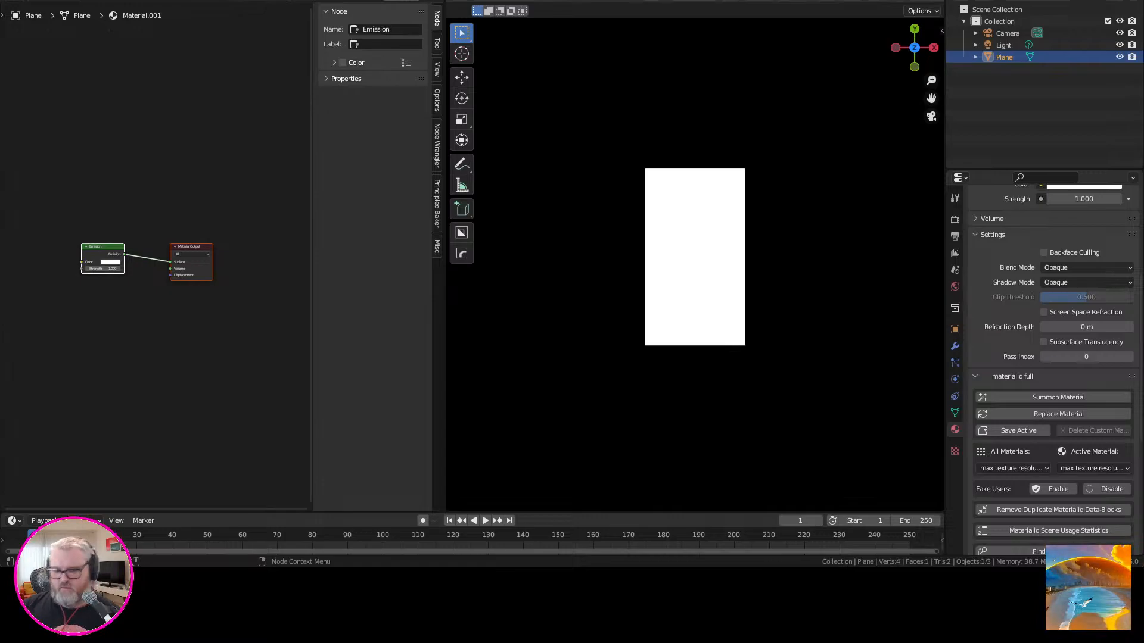
key("n")
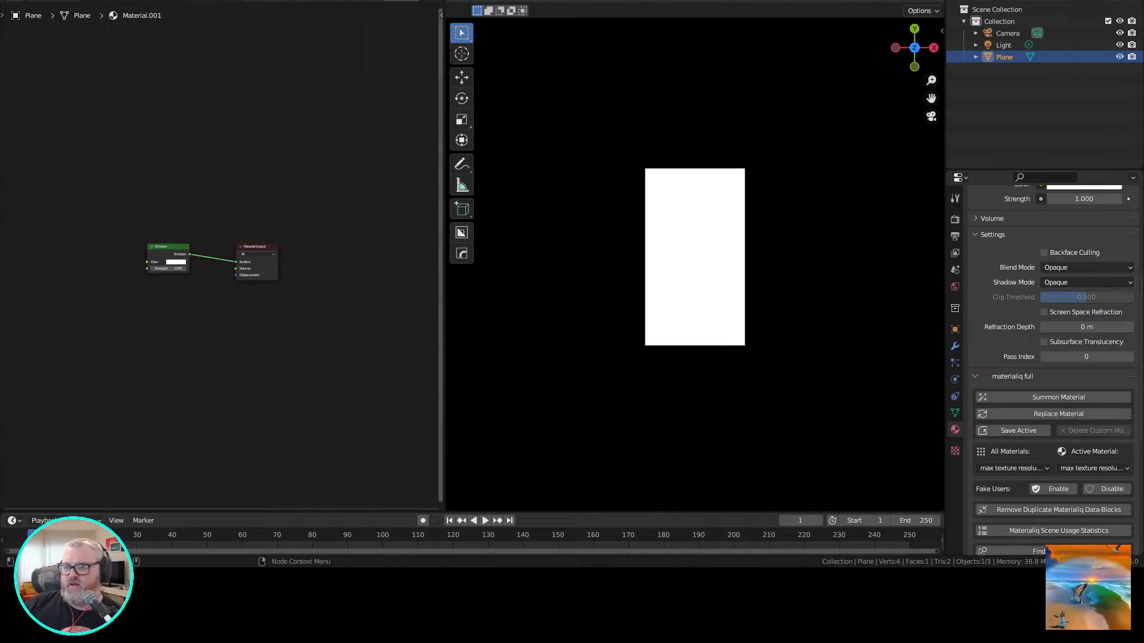
left_click_drag(444, 268, 558, 268)
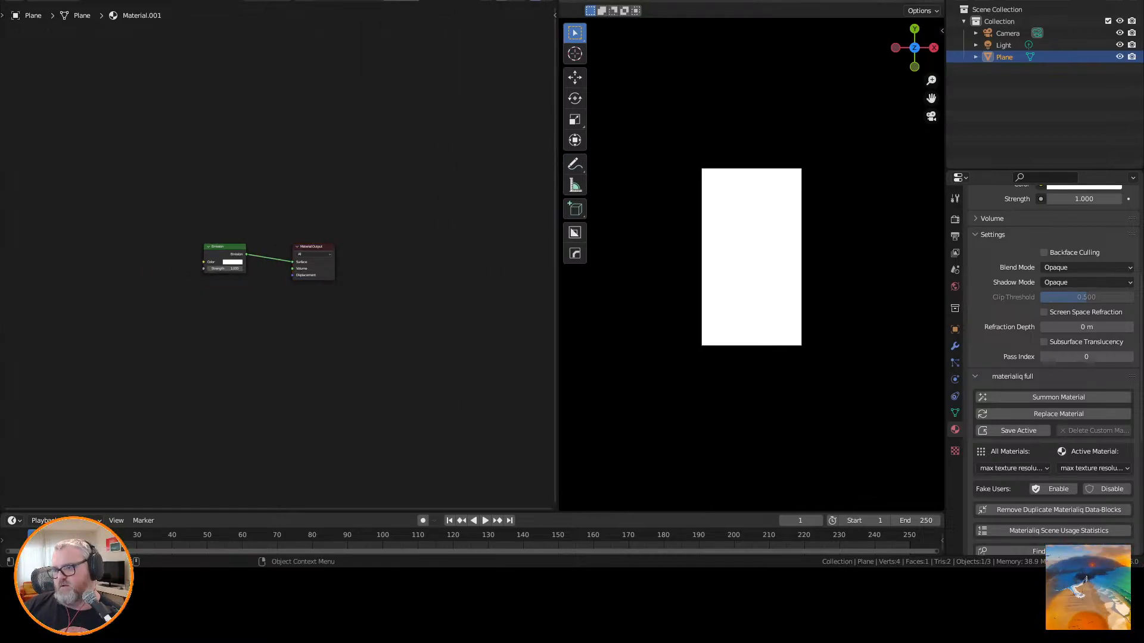
Add a Color Ramp node to the plane's material and connect its Color output to the Emission colour.
scroll(751, 256, "up", 6)
scroll(752, 257, "down", 1)
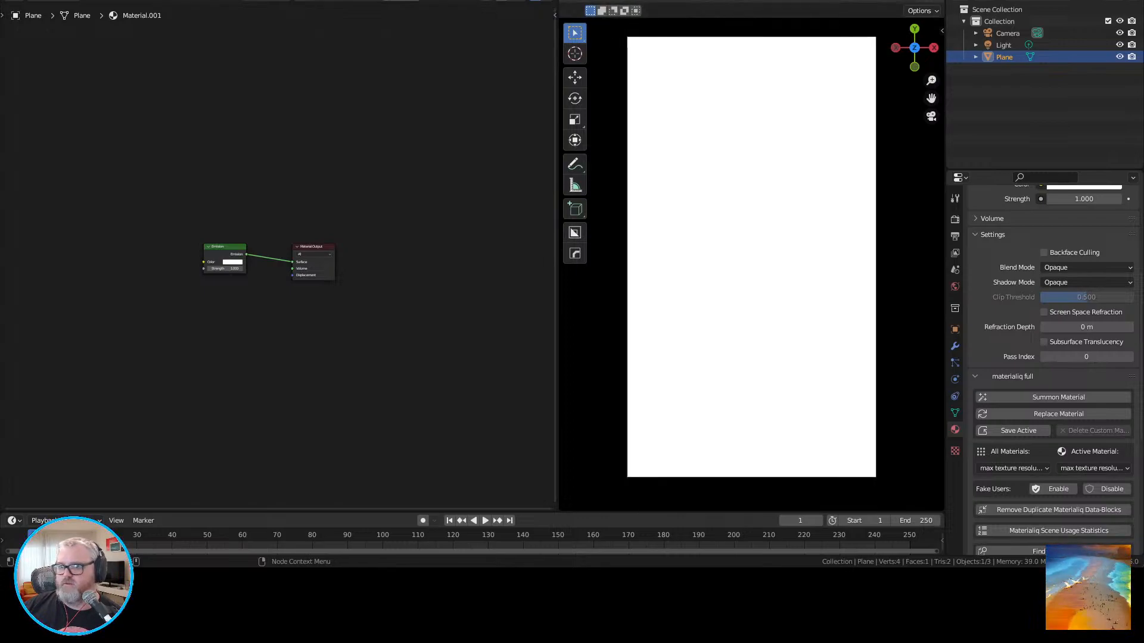
key("Home")
scroll(277, 256, "down", 5)
middle_click_drag(277, 256, 351, 193)
scroll(351, 193, "down", 3)
key("shift+a")
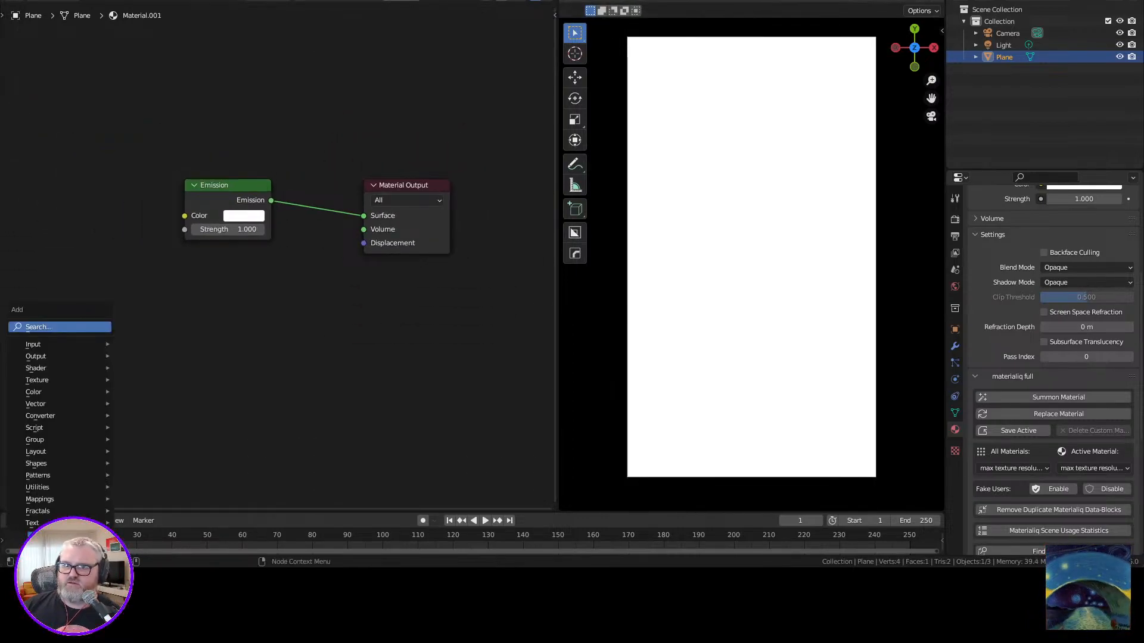
left_click(95, 325)
type("color ram")
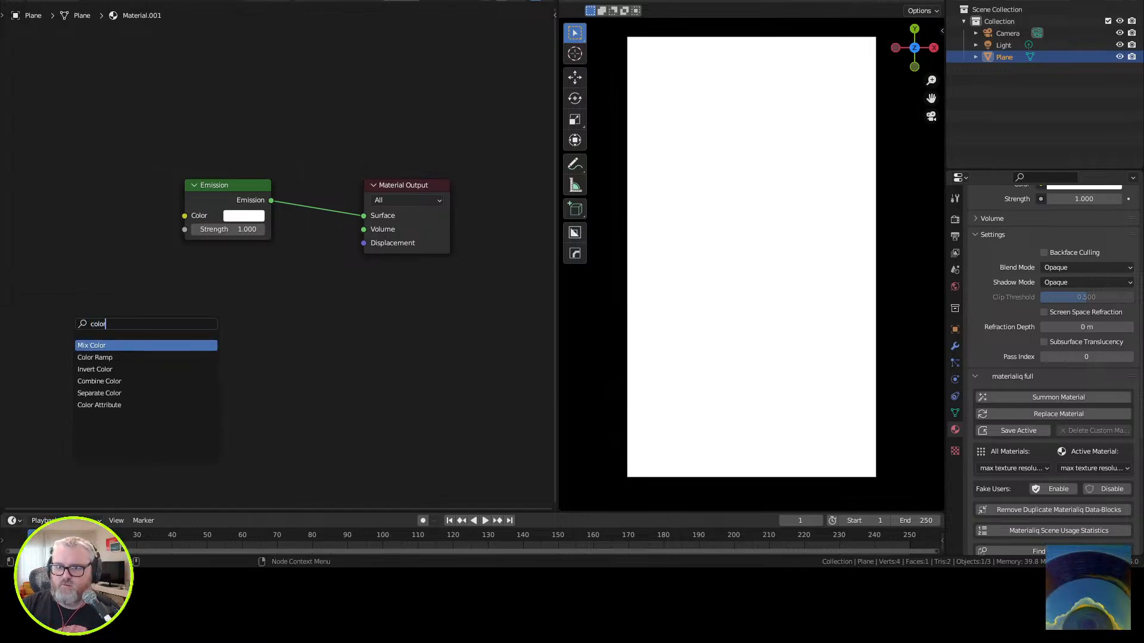
key("Return")
left_click(156, 199)
left_click_drag(159, 199, 240, 215)
left_click_drag(113, 186, 149, 196)
middle_click_drag(158, 205, 323, 200)
Set the Color Ramp's interpolation to Constant and move its white stop to position 0.5.
mouse_move(349, 259)
left_mouse_down()
mouse_move(308, 259)
mouse_move(350, 259)
left_mouse_up()
left_click(335, 239)
left_click(332, 306)
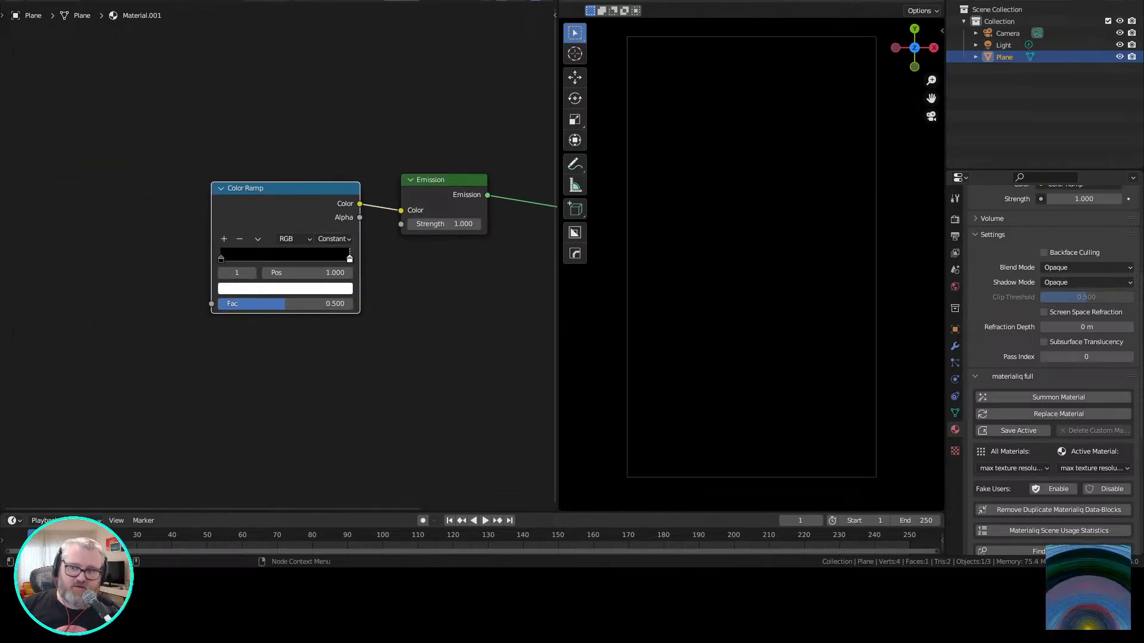
left_click_drag(349, 260, 295, 261)
double_click(297, 272)
type(".5")
key("Return")
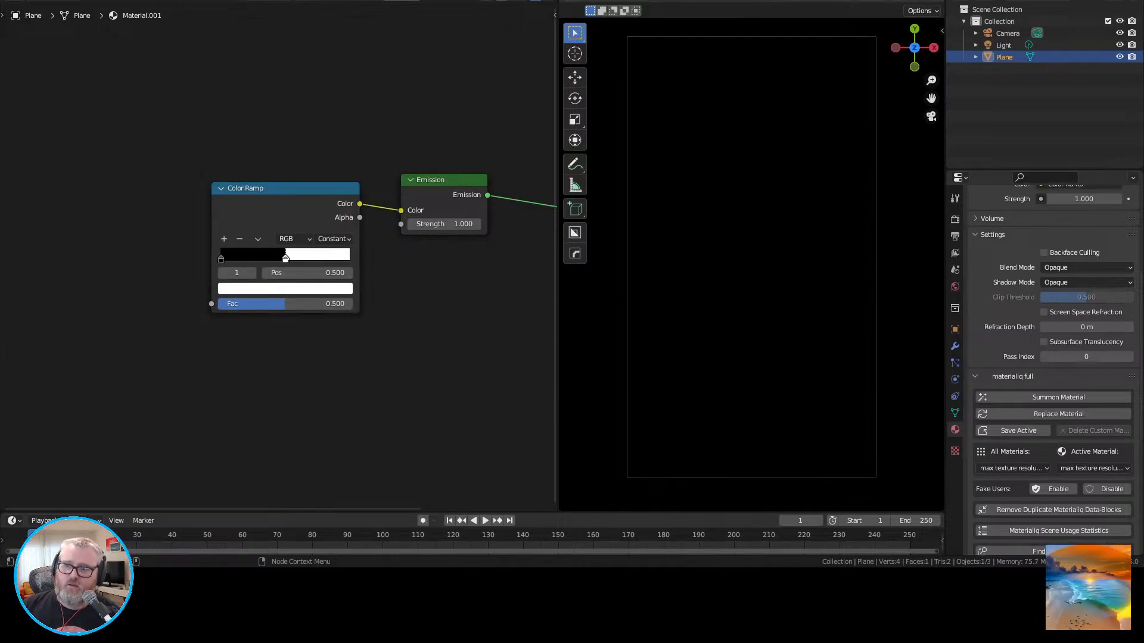
Add a Voronoi Texture node and connect its Distance output to the Color Ramp's Fac input.
mouse_move(286, 254)
middle_mouse_down()
mouse_move(375, 246)
mouse_move(197, 238)
mouse_move(274, 241)
middle_mouse_up()
key("shift+a")
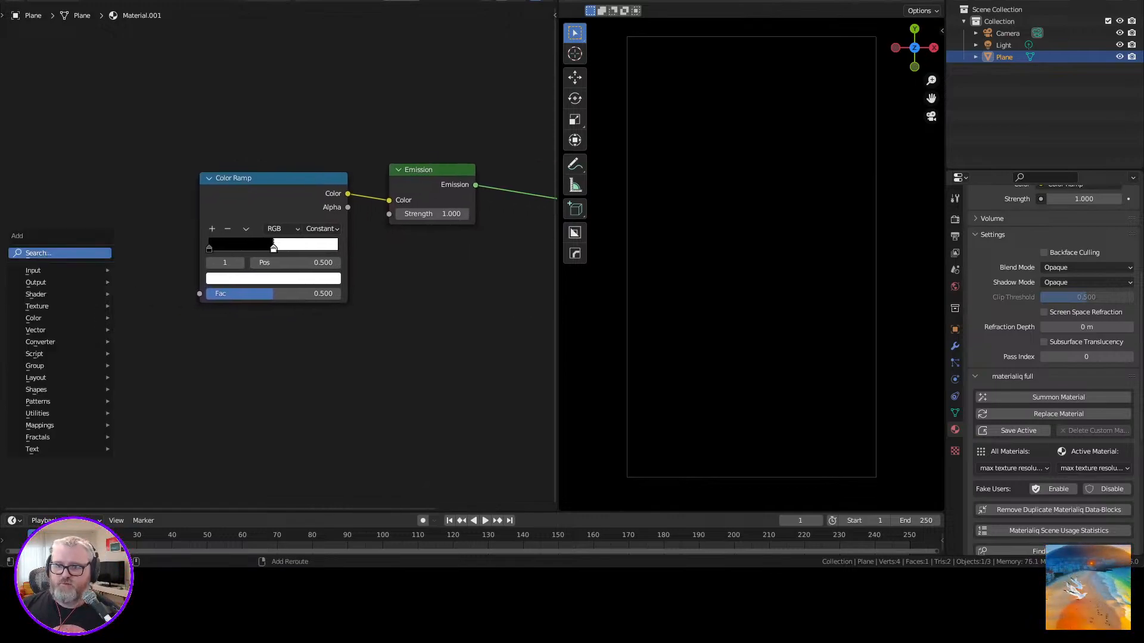
mouse_move(66, 401)
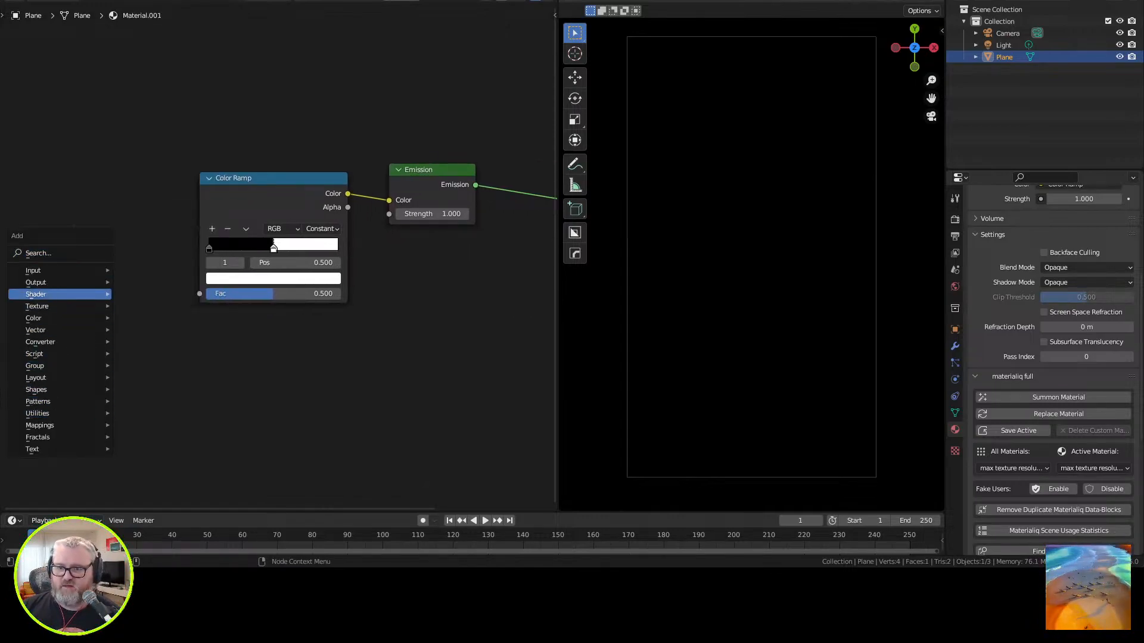
mouse_move(60, 306)
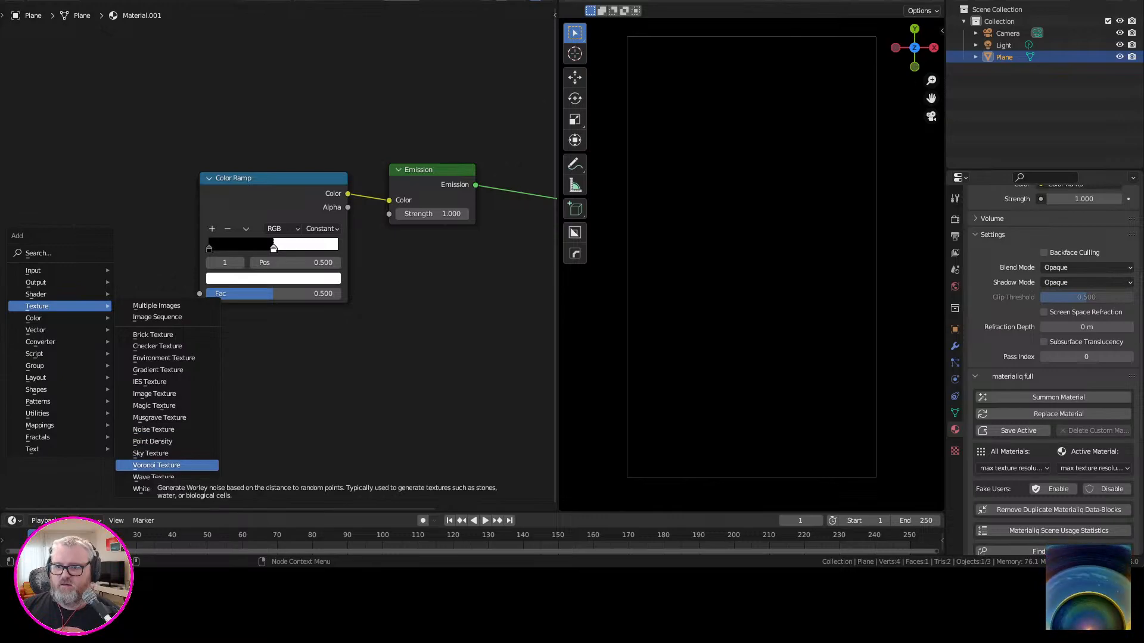
left_click(156, 465)
left_click_drag(121, 188, 199, 293)
Set the Voronoi Texture's feature to Smooth F1 with a smoothness of about 0.417.
left_click(77, 250)
left_click(83, 290)
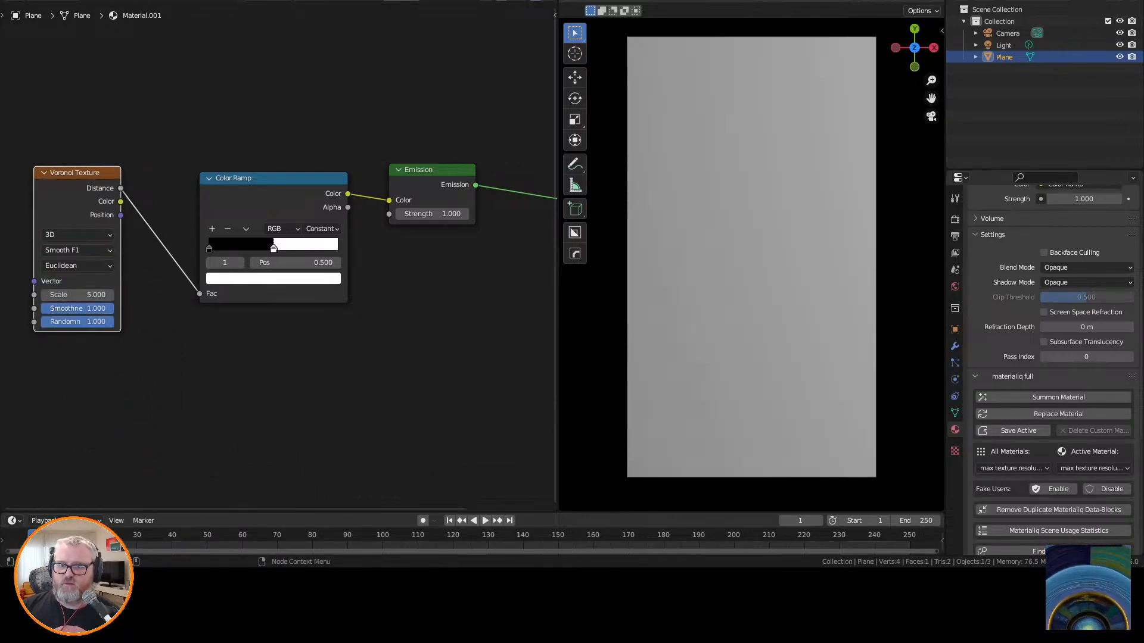
left_click_drag(94, 309, 43, 322)
left_click_drag(43, 322, 113, 322)
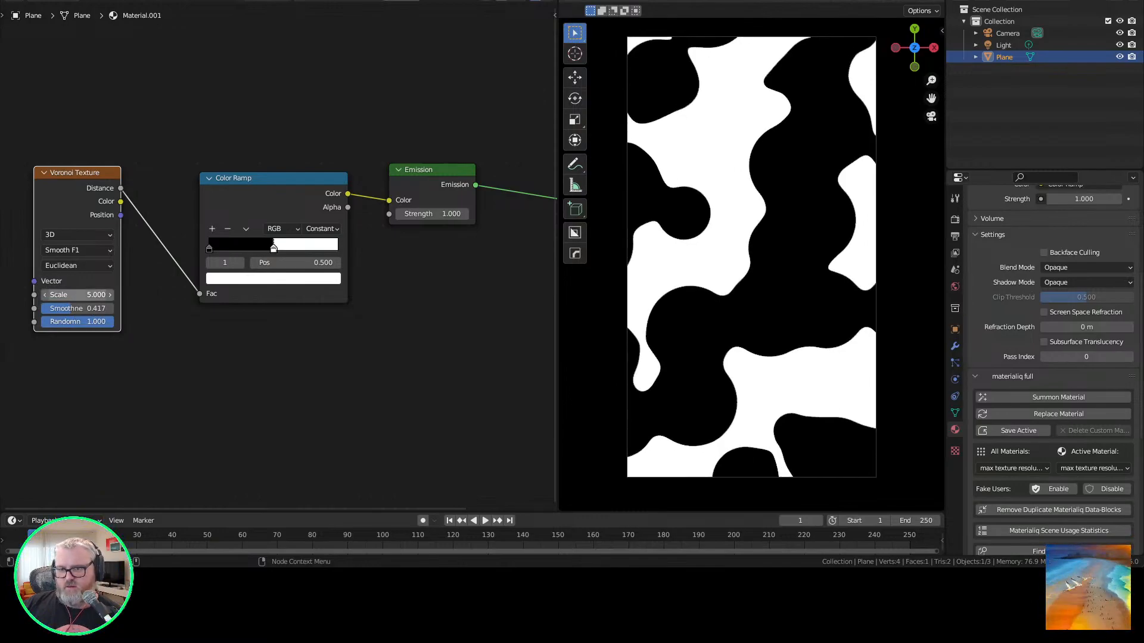
Insert a Math node set to Add between the Voronoi Texture's Distance output and the Color Ramp.
left_click_drag(76, 173, 54, 223)
middle_click_drag(170, 293, 399, 311)
left_click(400, 313)
key("shift+a")
left_click(376, 296)
type("ma")
key("Return")
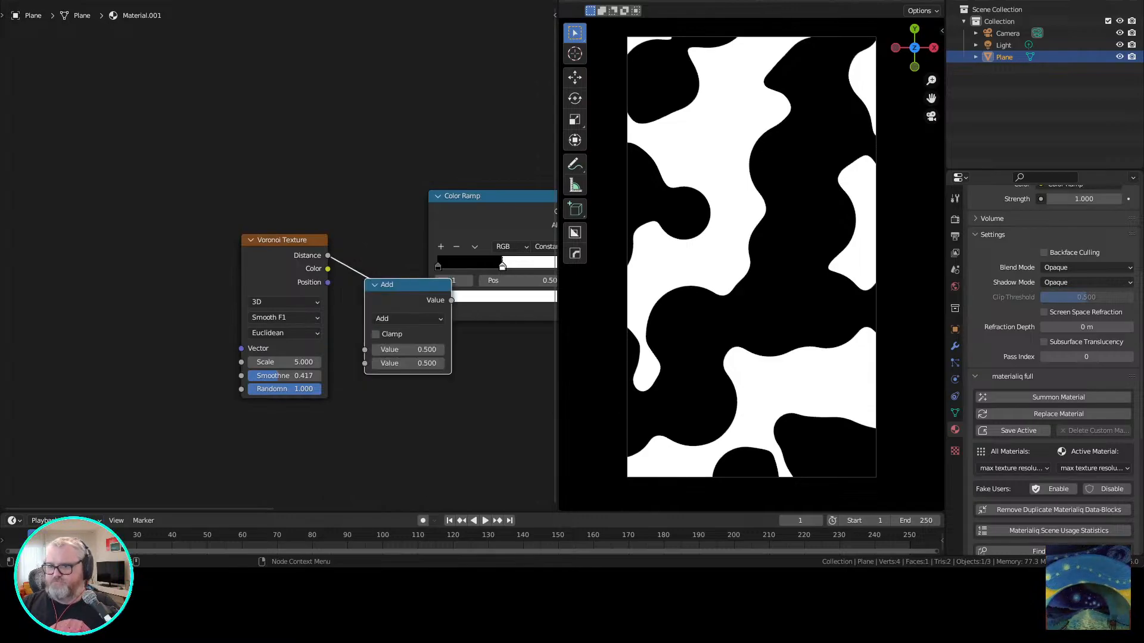
left_click(394, 285)
middle_click_drag(357, 387, 367, 319)
Add a Wave Texture node below the Voronoi Texture and connect its Fac output to the Add node's second value.
left_click_drag(280, 172, 191, 94)
key("shift+a")
left_click(270, 357)
type("wave")
left_click(283, 389)
left_click(172, 319)
left_click_drag(392, 306, 387, 295)
middle_click_drag(387, 295, 304, 286)
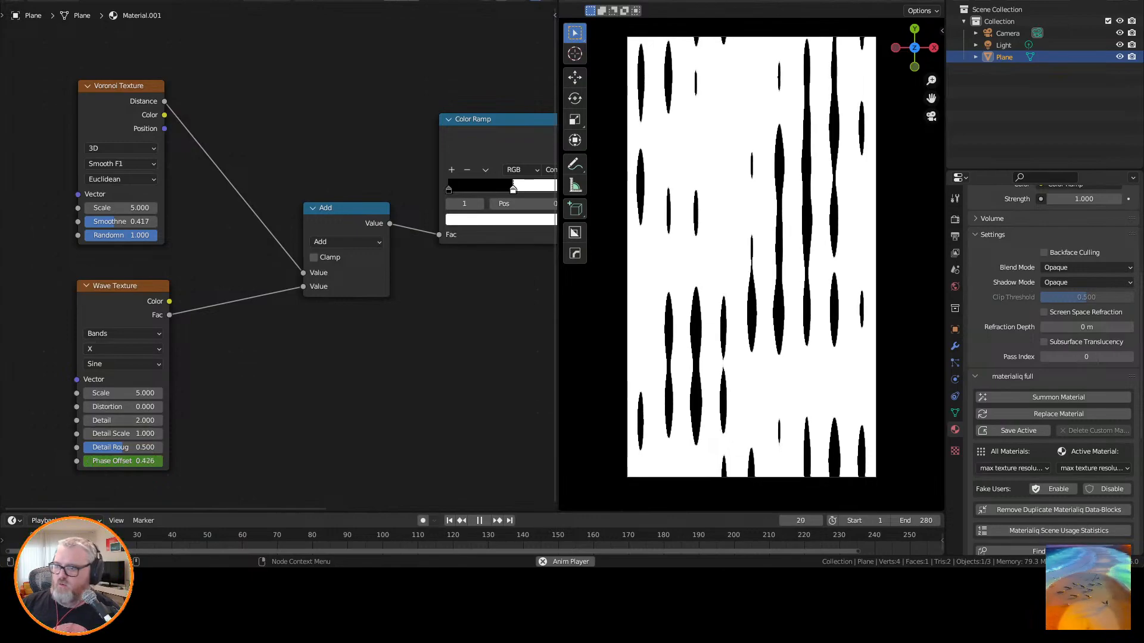
Review the scene's output settings and its Eevee render settings.
left_click(955, 220)
left_click(954, 237)
scroll(1053, 369, "up", 3)
left_click(954, 220)
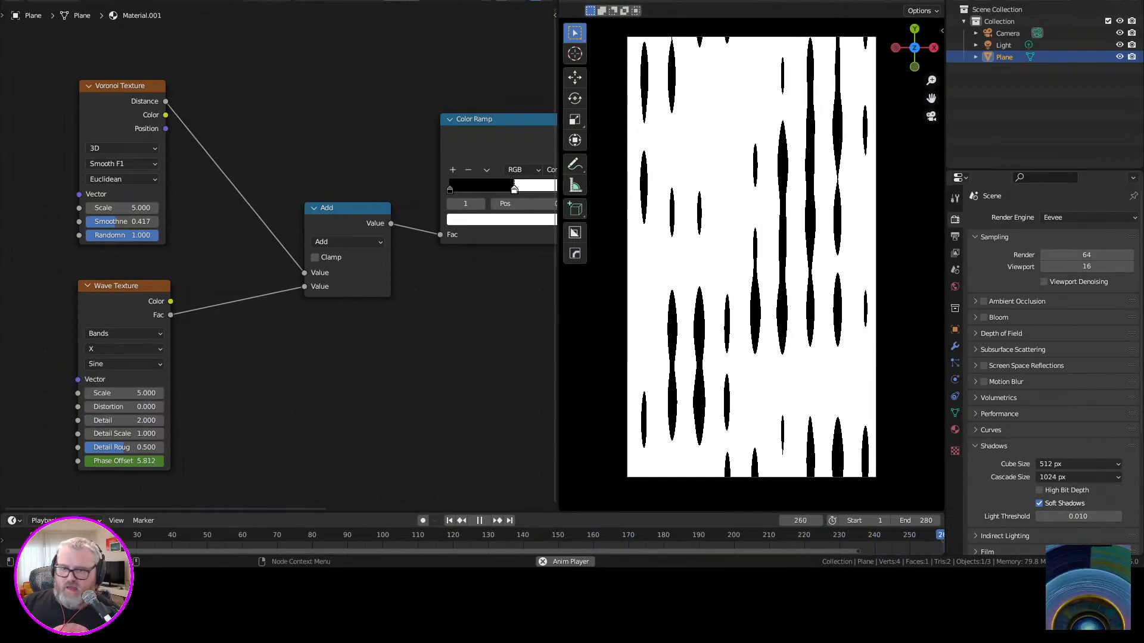
Add Texture Coordinate and Mapping nodes, feed the mapping into both the Voronoi and Wave textures, and use Object coordinates.
middle_click_drag(216, 262, 464, 324)
left_click(369, 147)
key("ctrl+t")
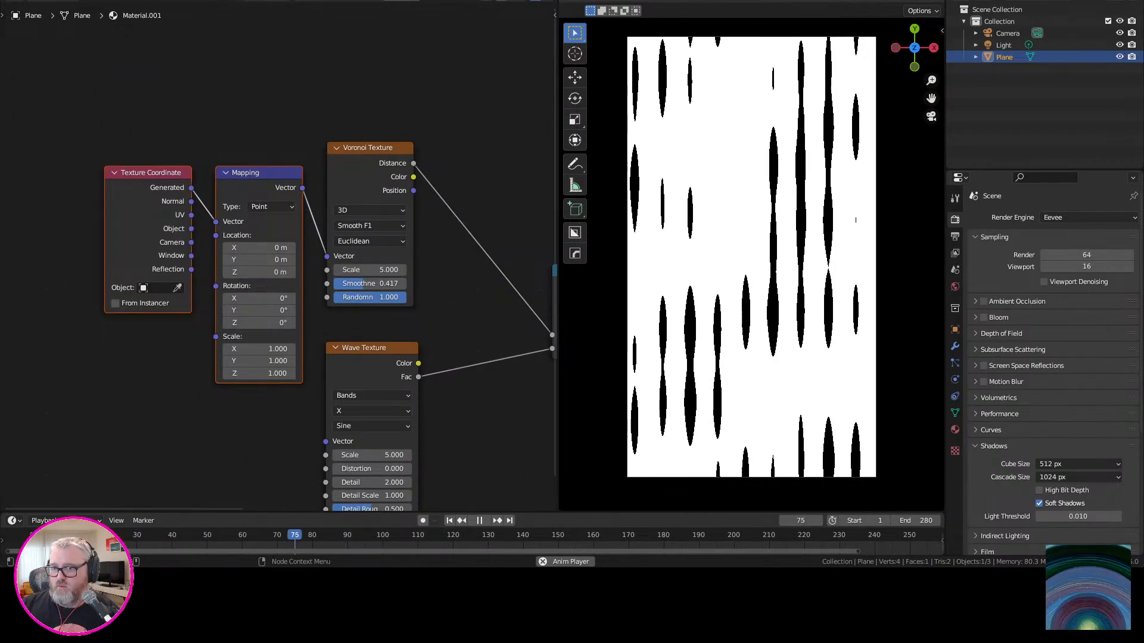
left_click_drag(302, 187, 325, 441)
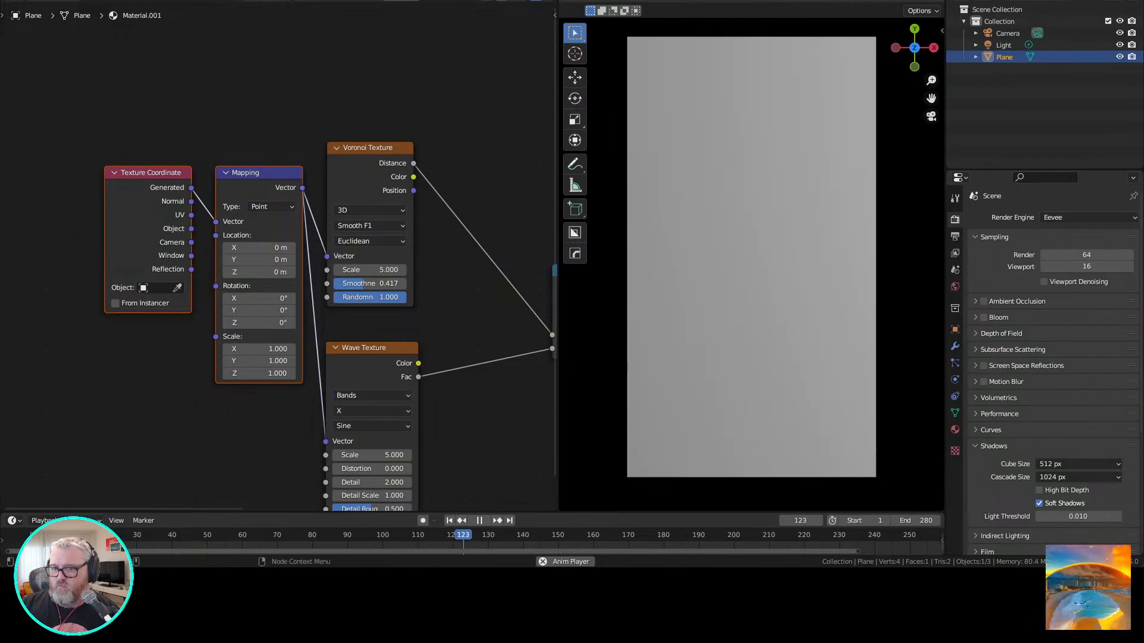
left_click_drag(192, 228, 216, 221)
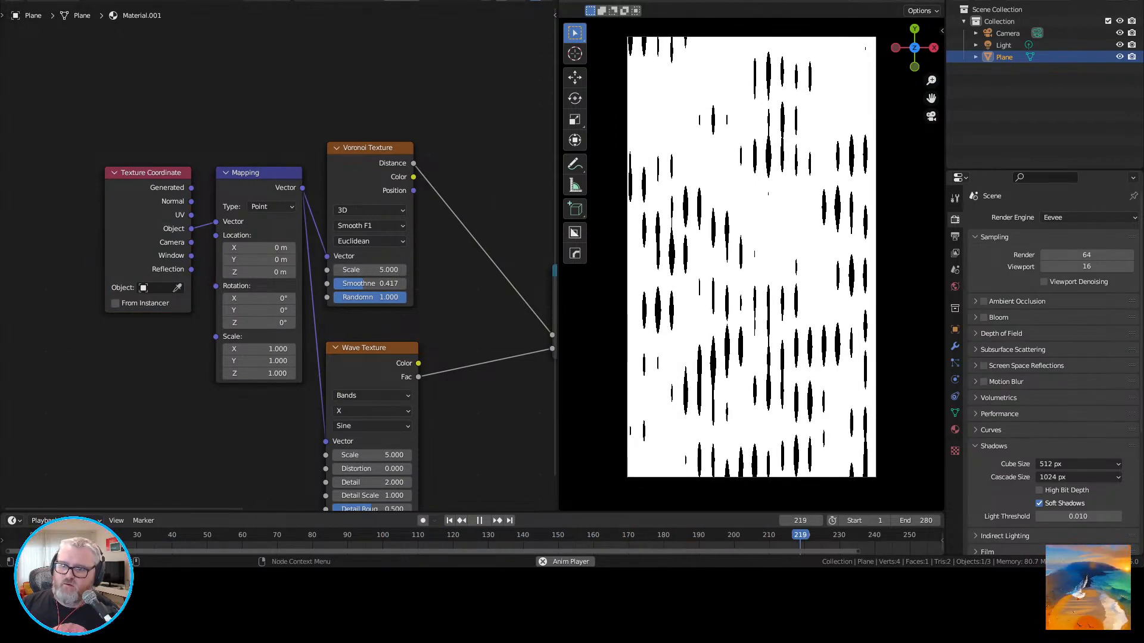
Set the Wave Texture's scale to 0.25 and the Voronoi Texture's smoothness to about 0.583 with randomness 0.
left_click_drag(149, 140, 183, 248)
left_click(185, 208)
middle_click_drag(280, 262, 215, 136)
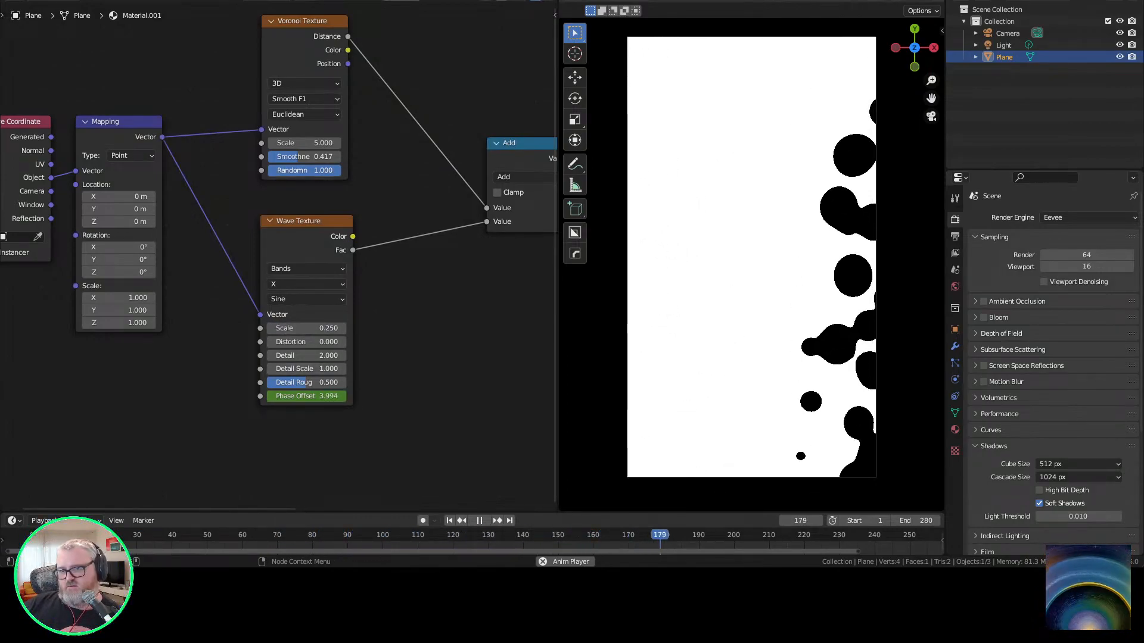
left_click_drag(303, 143, 322, 142)
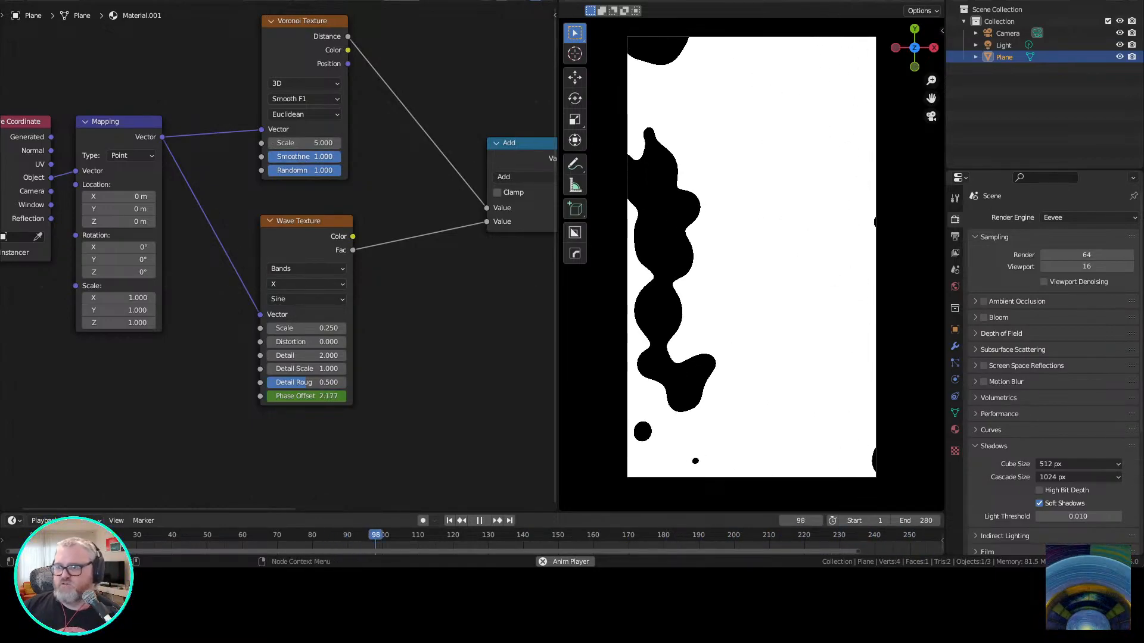
left_click_drag(322, 171, 253, 170)
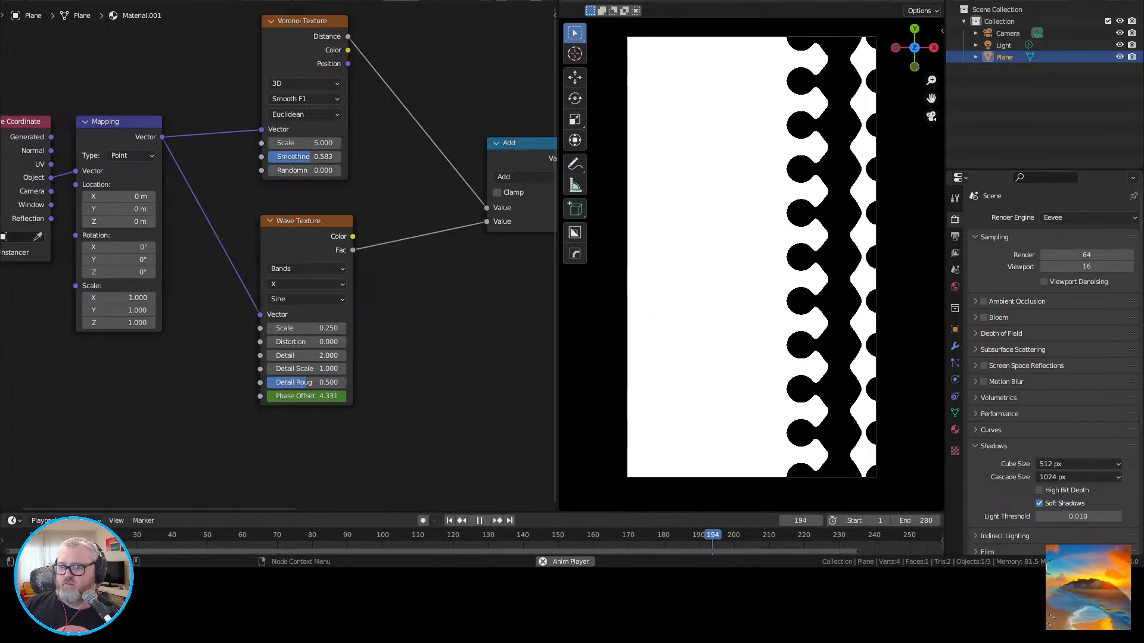
Try scales of 0.01 and 0.1 on the Wave Texture.
left_click_drag(307, 328, 271, 328)
double_click(307, 328)
type("0.01")
key("Return")
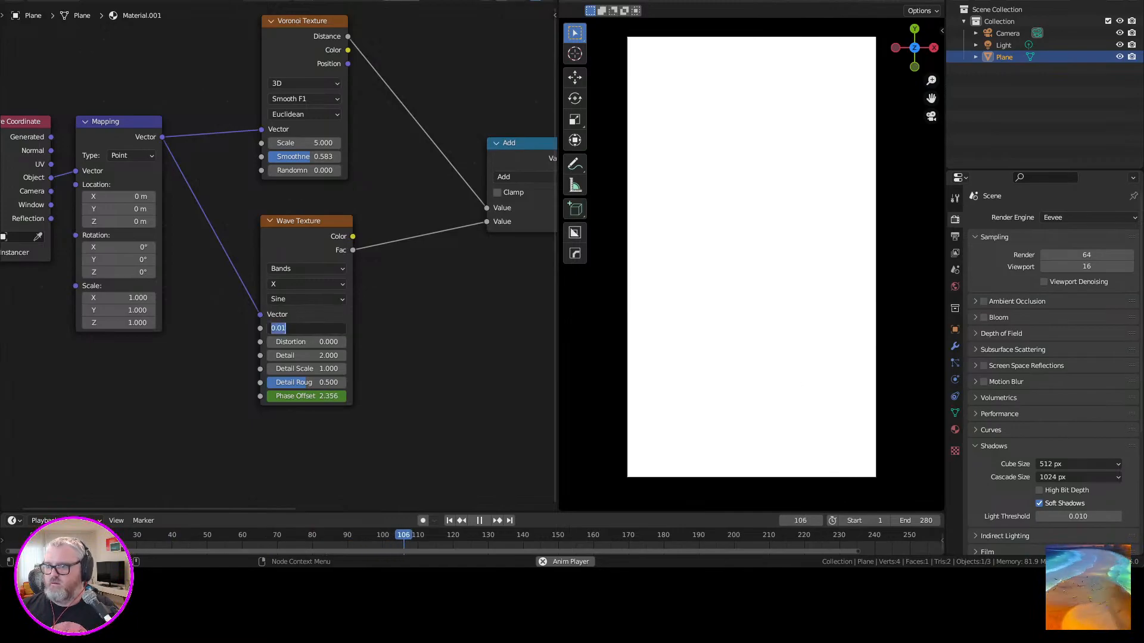
type(".1")
key("Return")
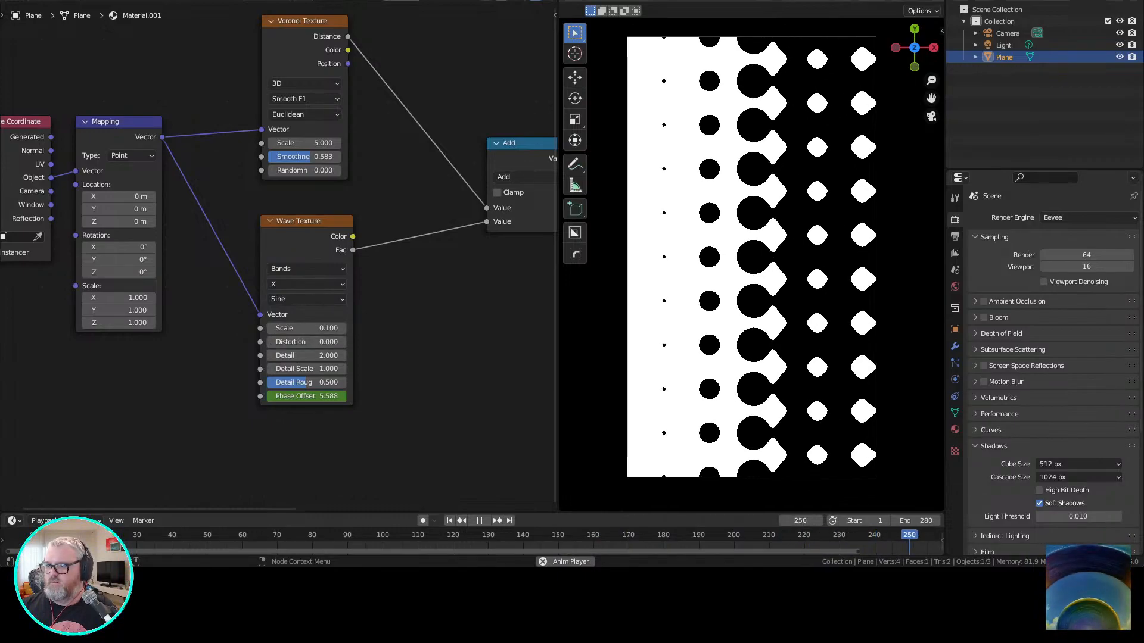
Set the Wave Texture's scale to 0.2 and move the Color Ramp's white stop to about 0.564.
left_click(306, 328)
key("Return")
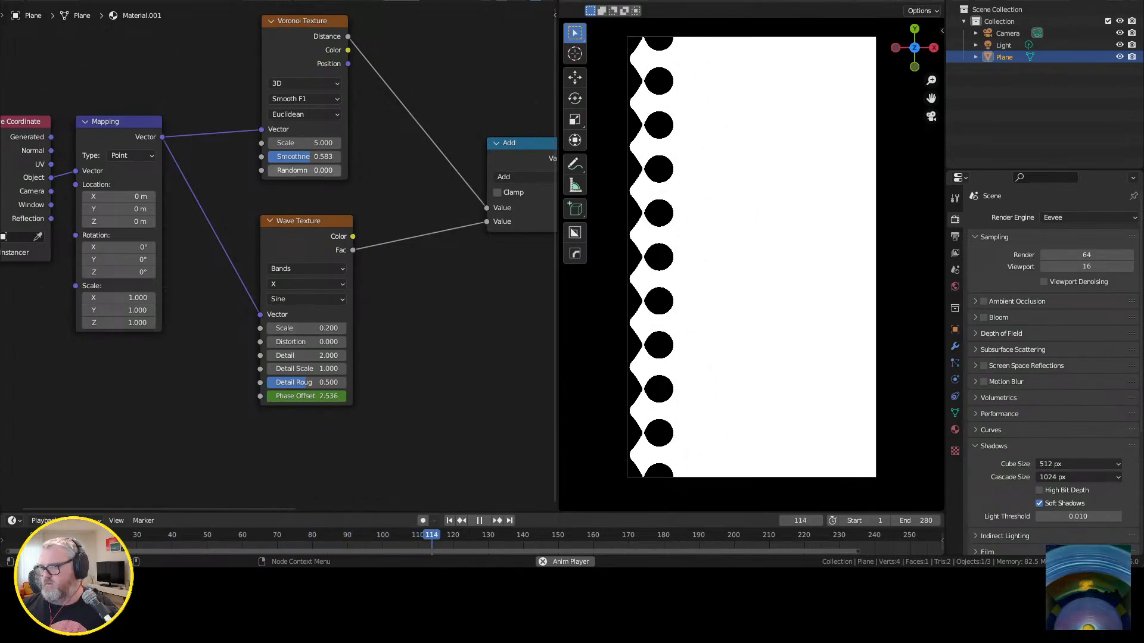
middle_click_drag(417, 161, 149, 204)
left_click_drag(429, 167, 459, 167)
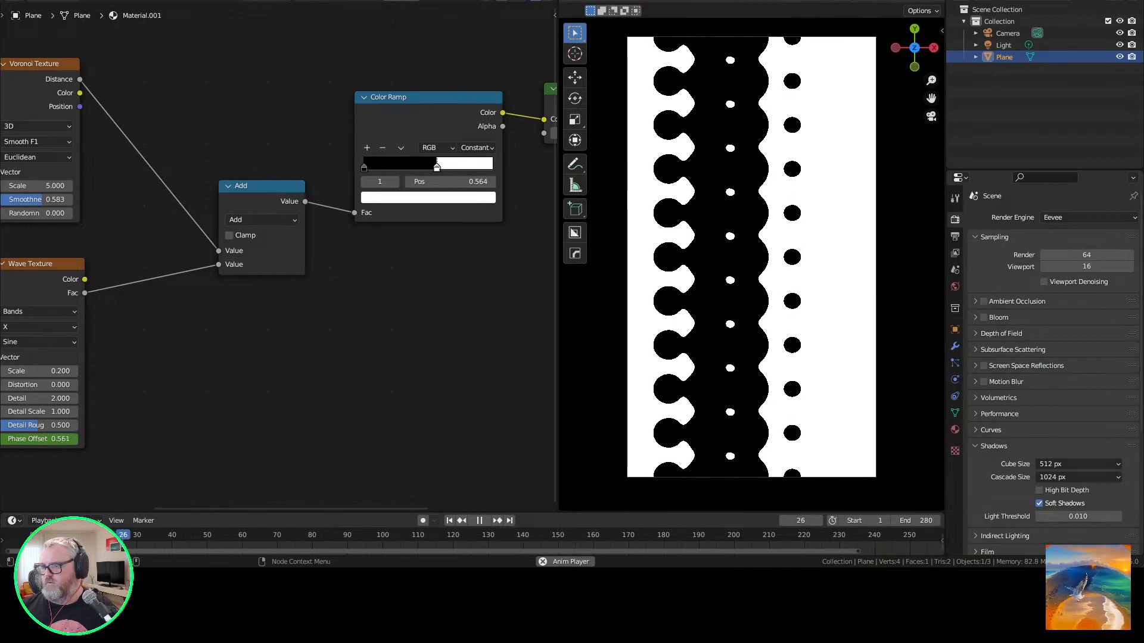
Try the Z direction for the Wave Texture's bands and switch its type to Rings.
middle_click_drag(107, 381, 262, 365)
left_click(194, 311)
left_click(194, 350)
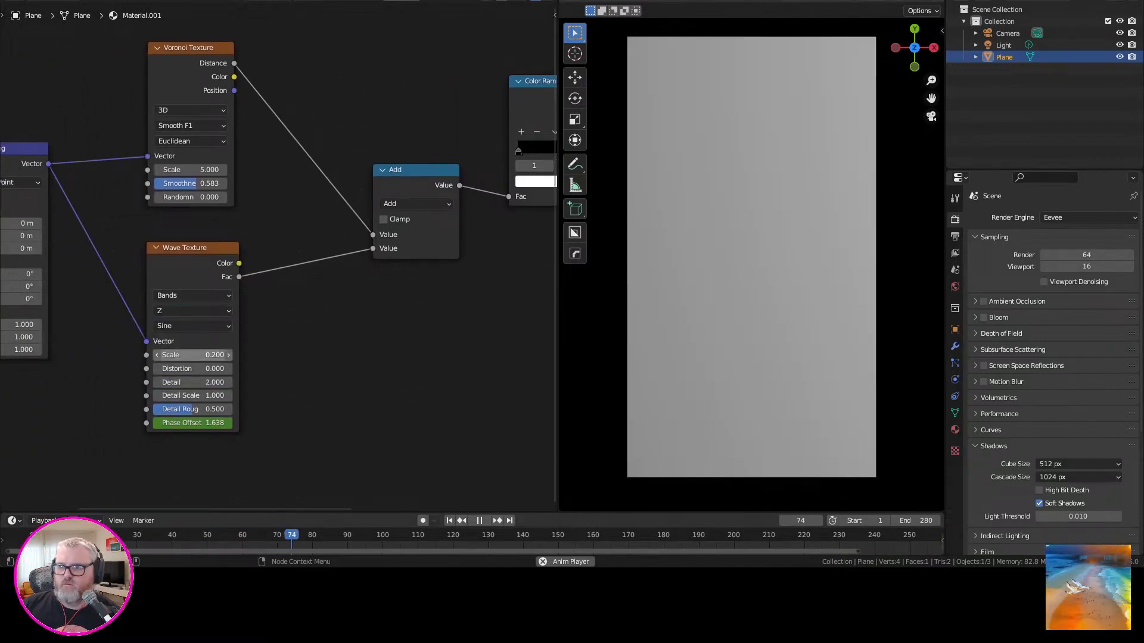
left_click(194, 311)
left_click(193, 325)
left_click(194, 295)
left_click(194, 317)
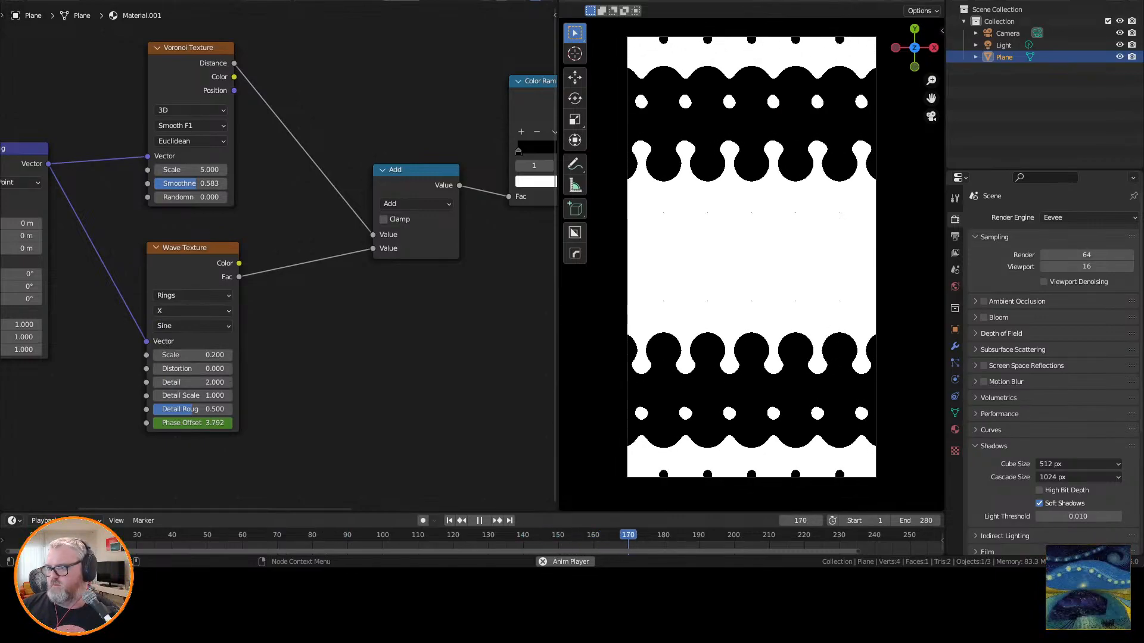
Try the Saw profile on the Wave Texture's rings.
left_click(193, 326)
left_click(193, 296)
left_click(194, 296)
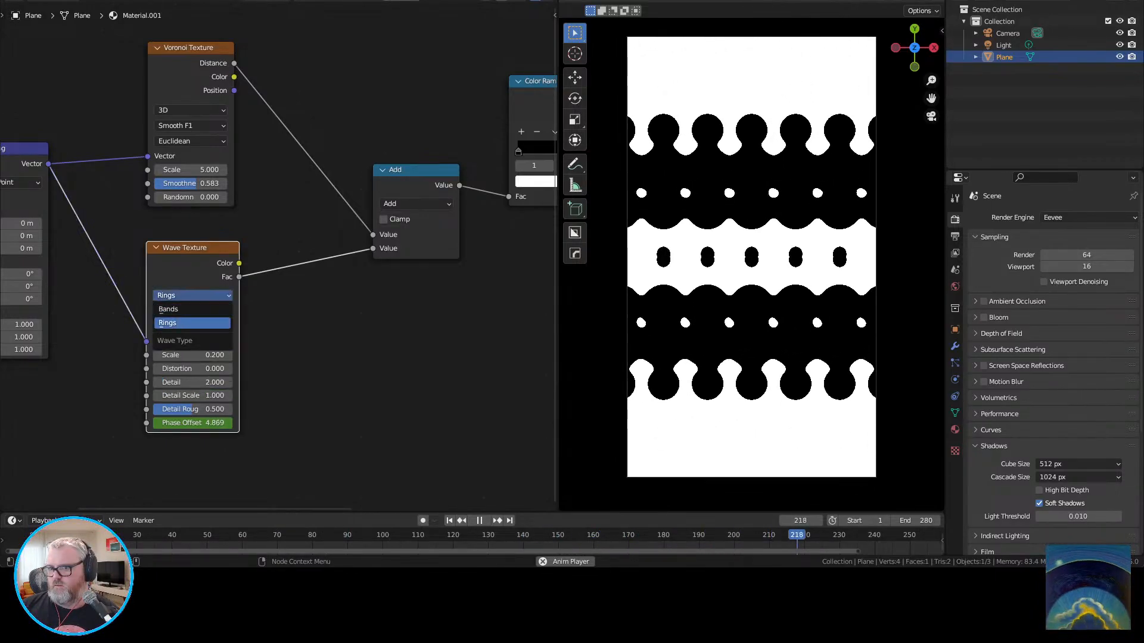
left_click(192, 322)
left_click(192, 326)
left_click(192, 340)
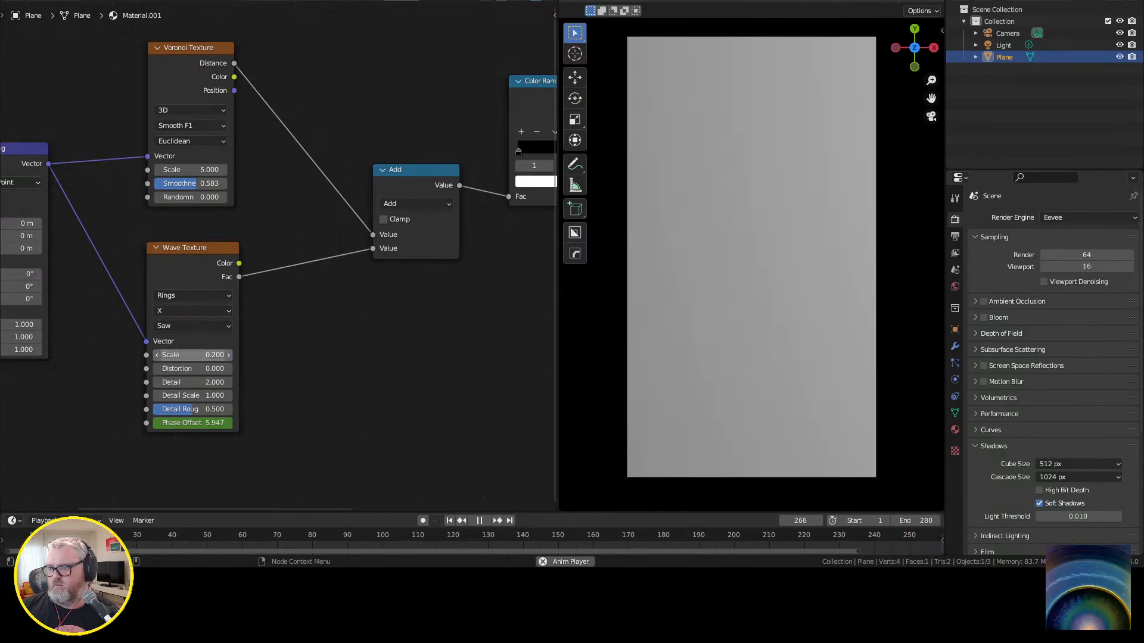
Set the Wave Texture's ring direction to Z and its wave profile to Triangle.
left_click(192, 326)
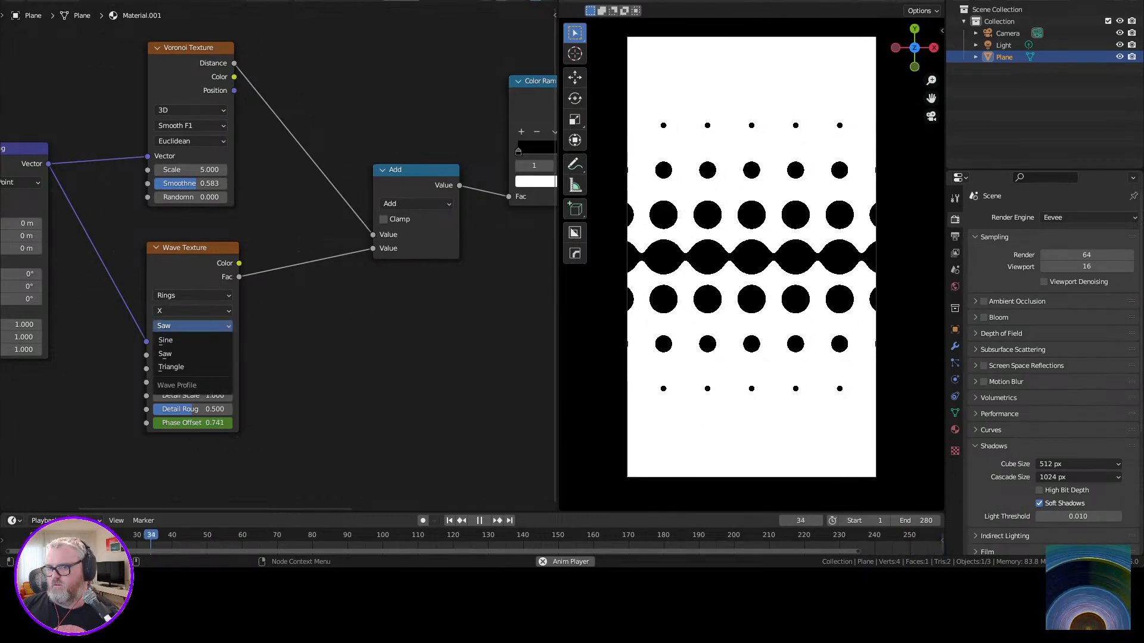
left_click(192, 311)
left_click(192, 353)
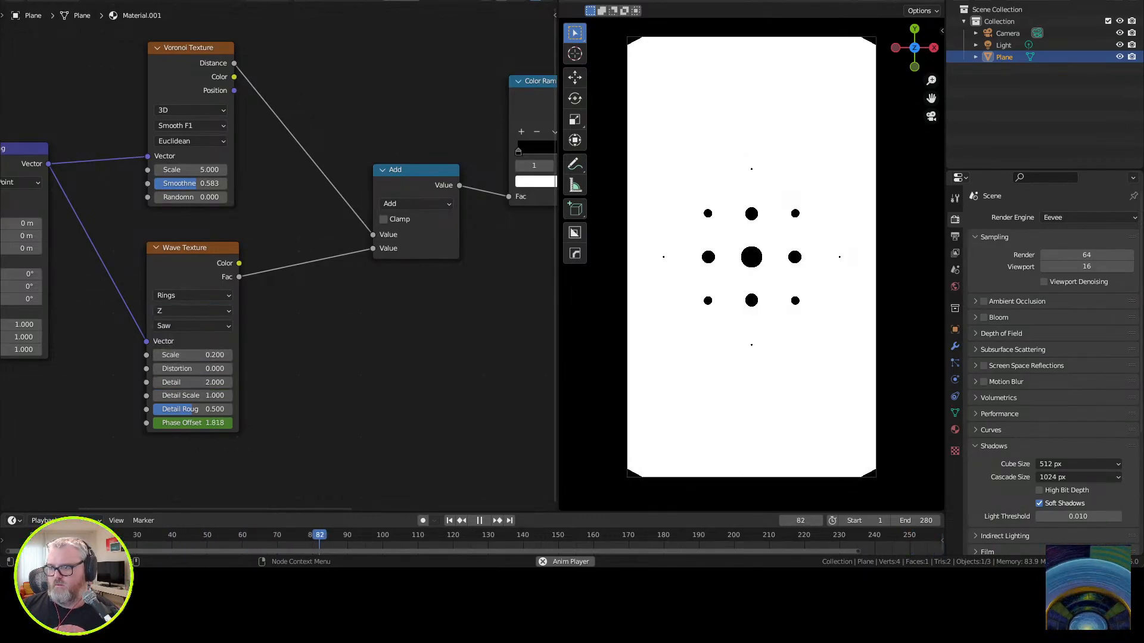
left_click(192, 326)
left_click(192, 367)
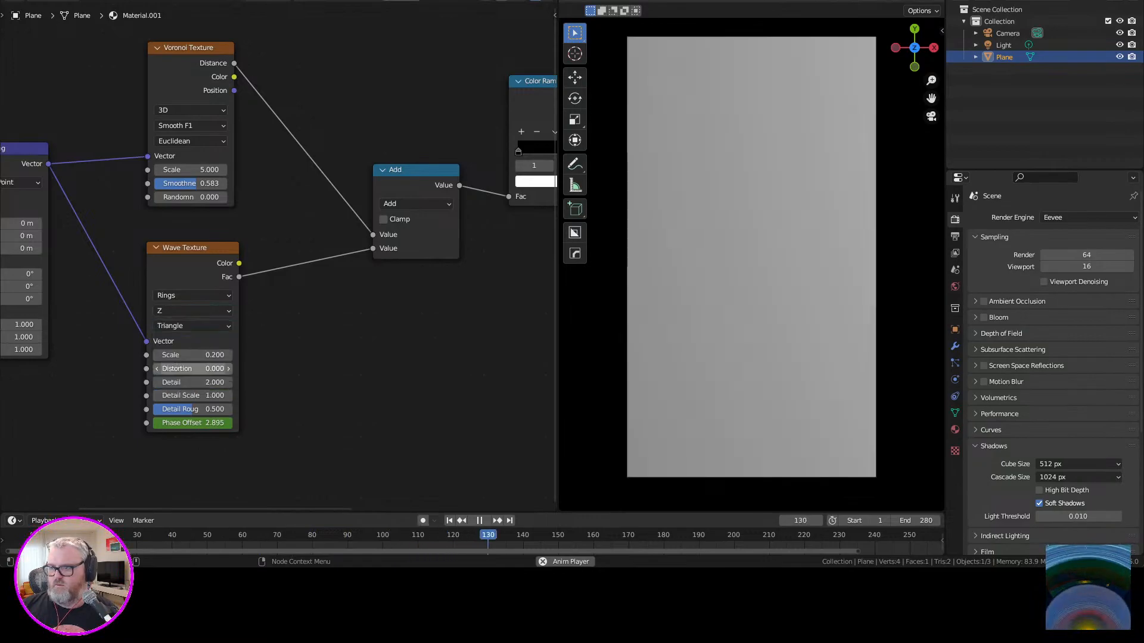
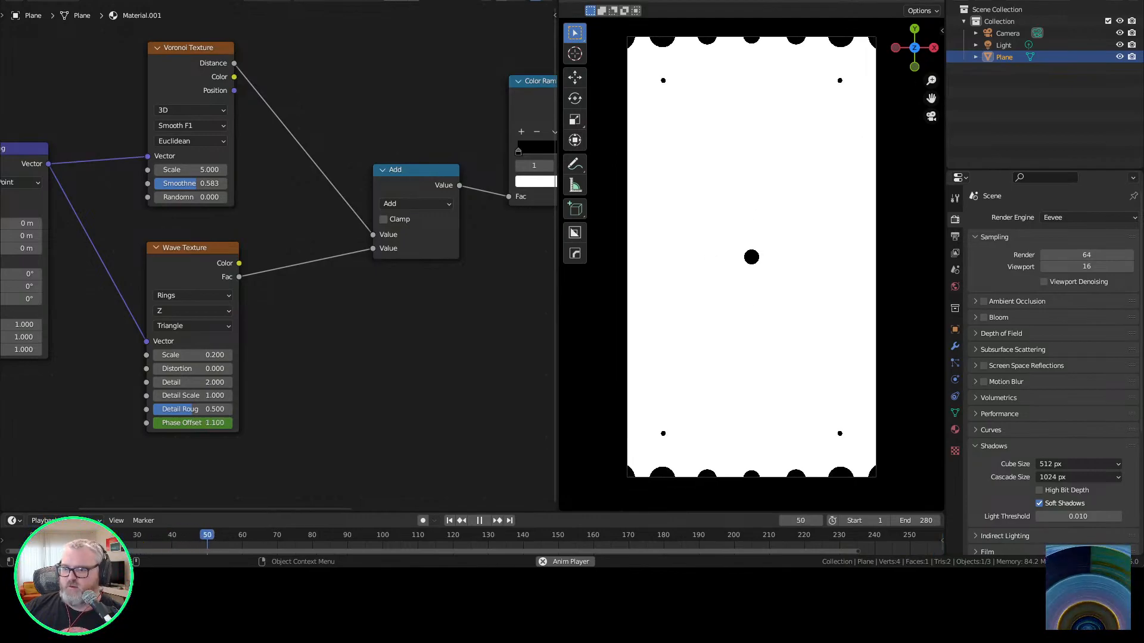
Reverse the ring motion by keying the Wave Texture's Phase Offset at frame 281 to -6.283, and speed it up with a more negative value.
key("Escape")
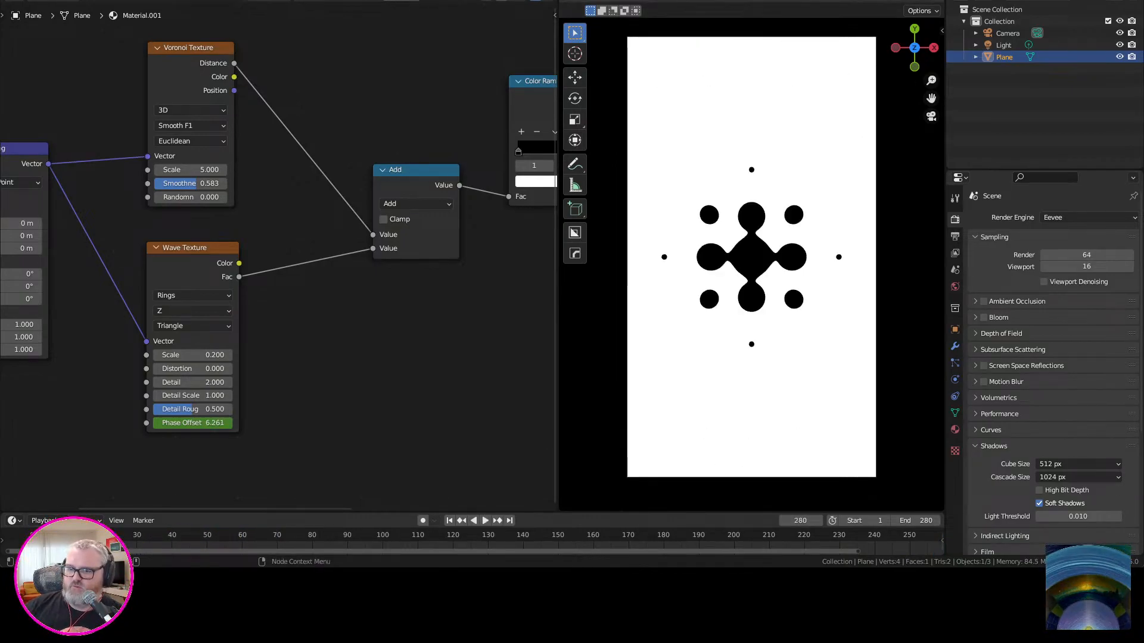
key("Right")
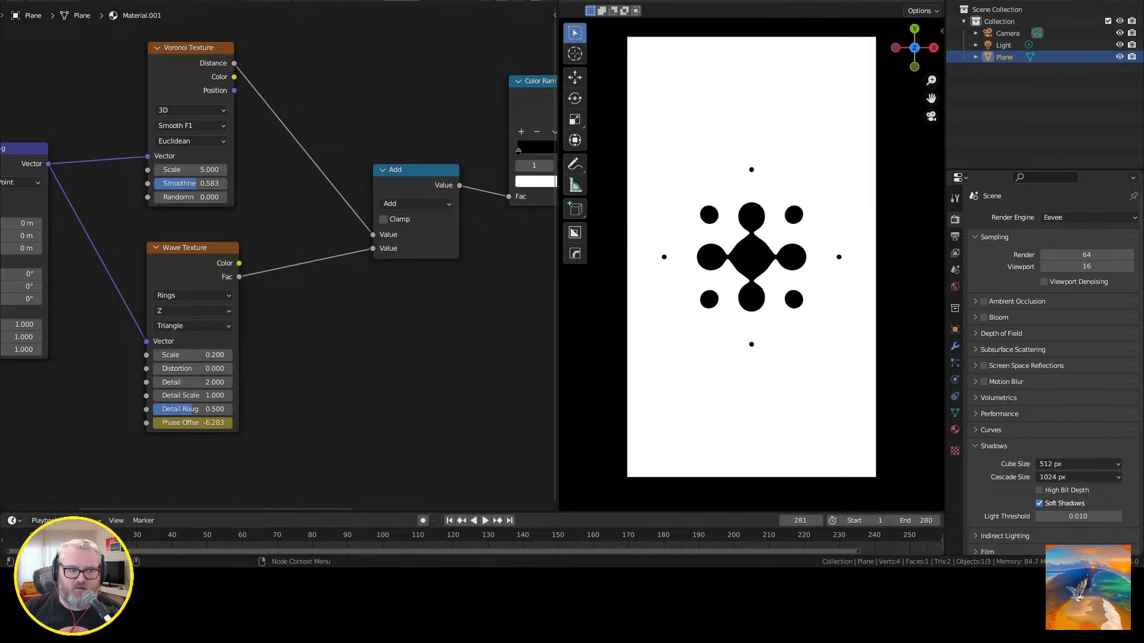
key("space")
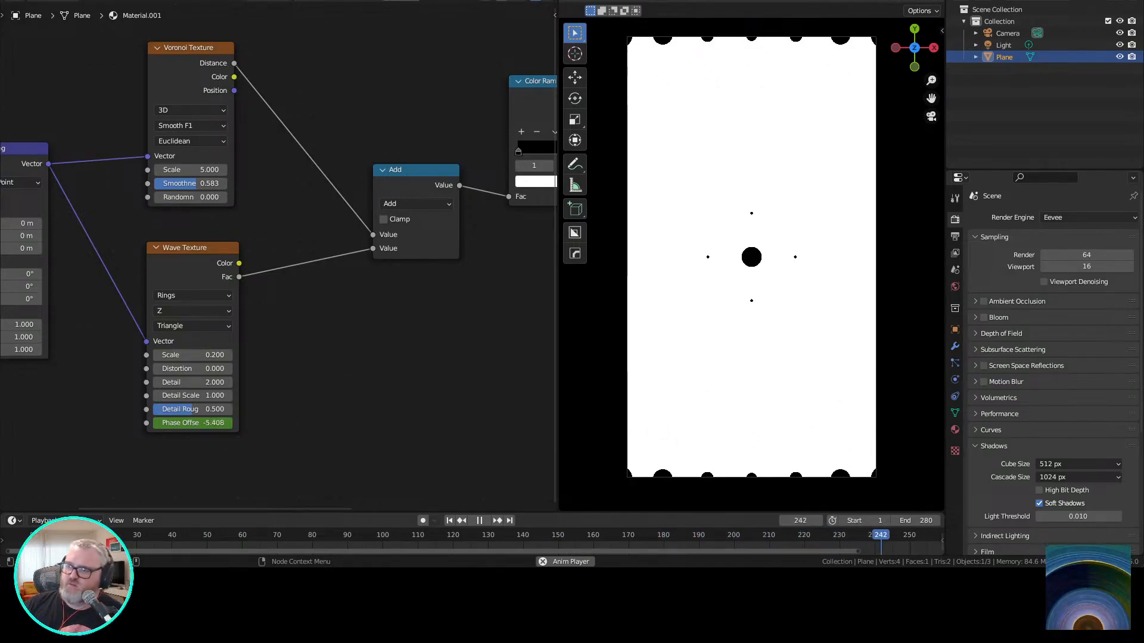
key("space")
key("Right")
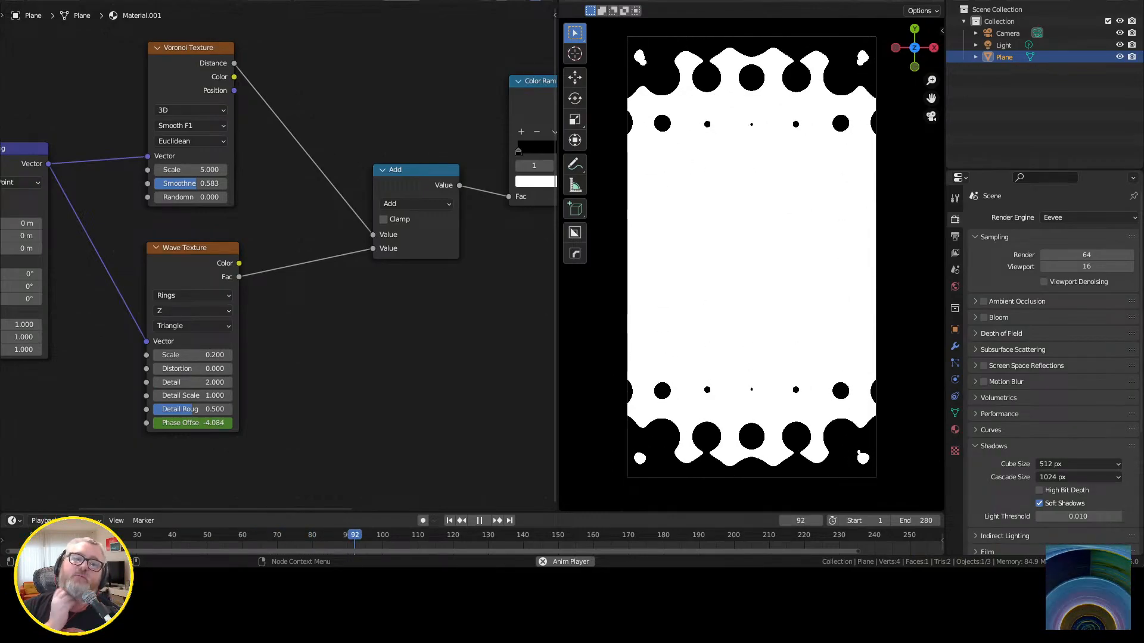
Try a randomness of 1, a smoothness of 1 and a scale of 41.9 on the Voronoi Texture.
left_click_drag(181, 198, 226, 197)
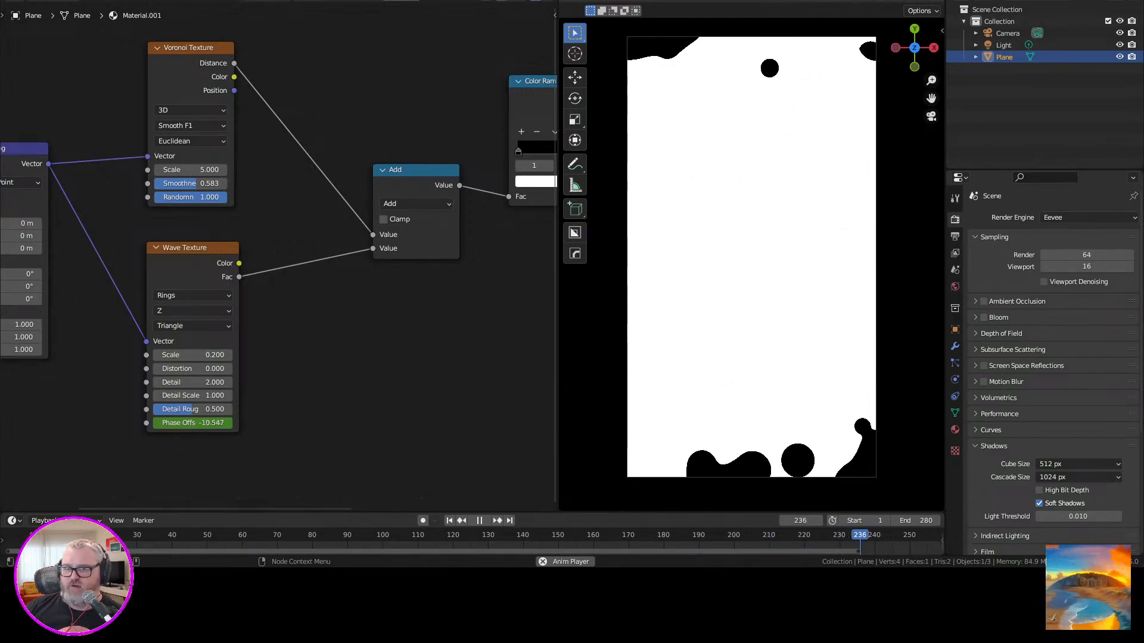
left_click_drag(196, 184, 225, 170)
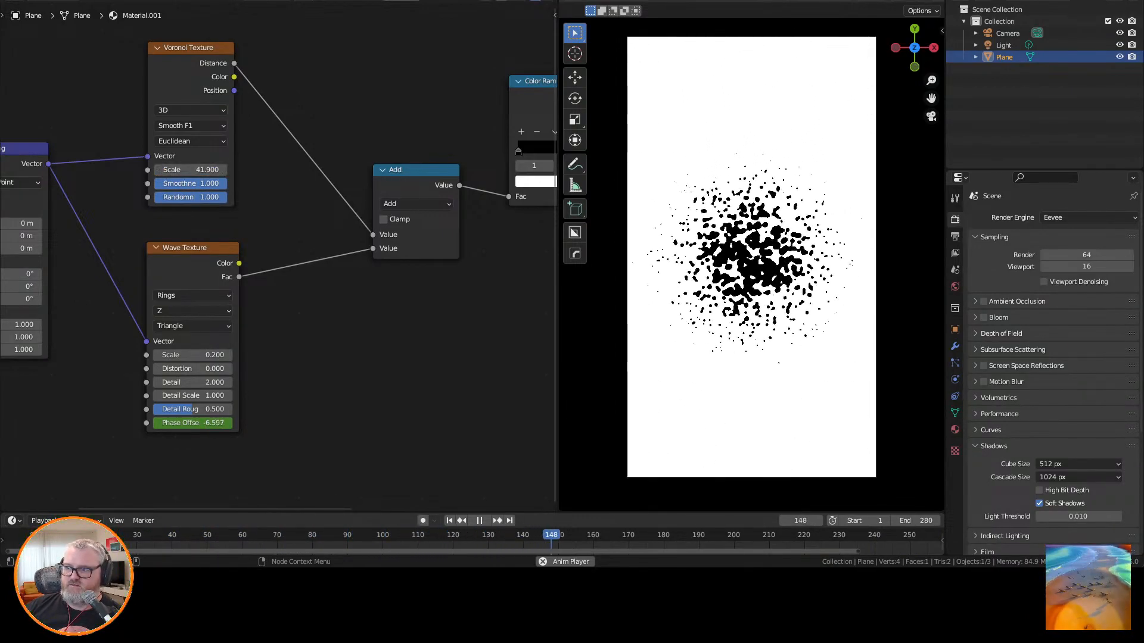
Set the Voronoi Texture's scale to 1 and both its smoothness and randomness to 0.
double_click(190, 170)
type("1")
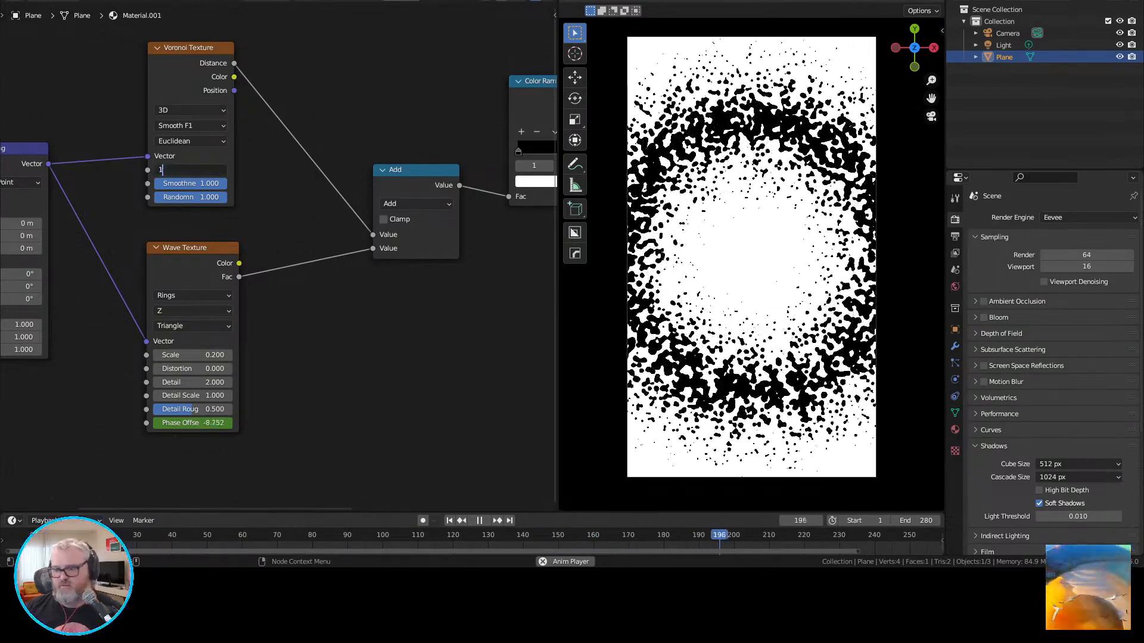
key("Return")
left_click_drag(196, 183, 122, 184)
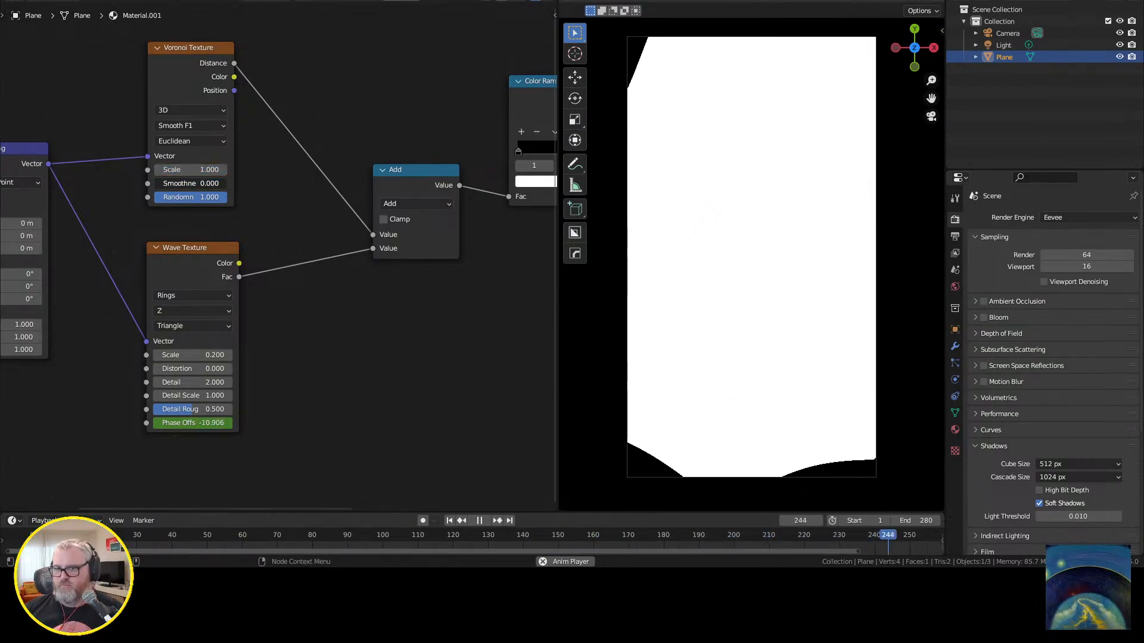
left_click_drag(196, 197, 122, 197)
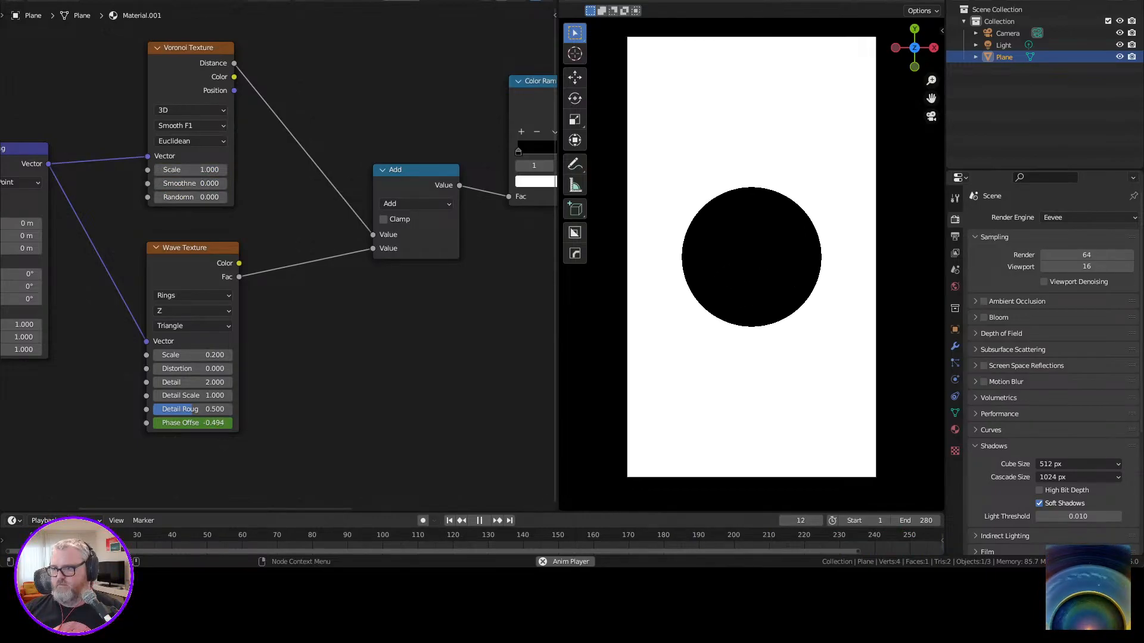
Raise the Voronoi Texture's scale one unit at a time from 2 to 5 while the animation plays.
double_click(190, 169)
type("2")
key("Return")
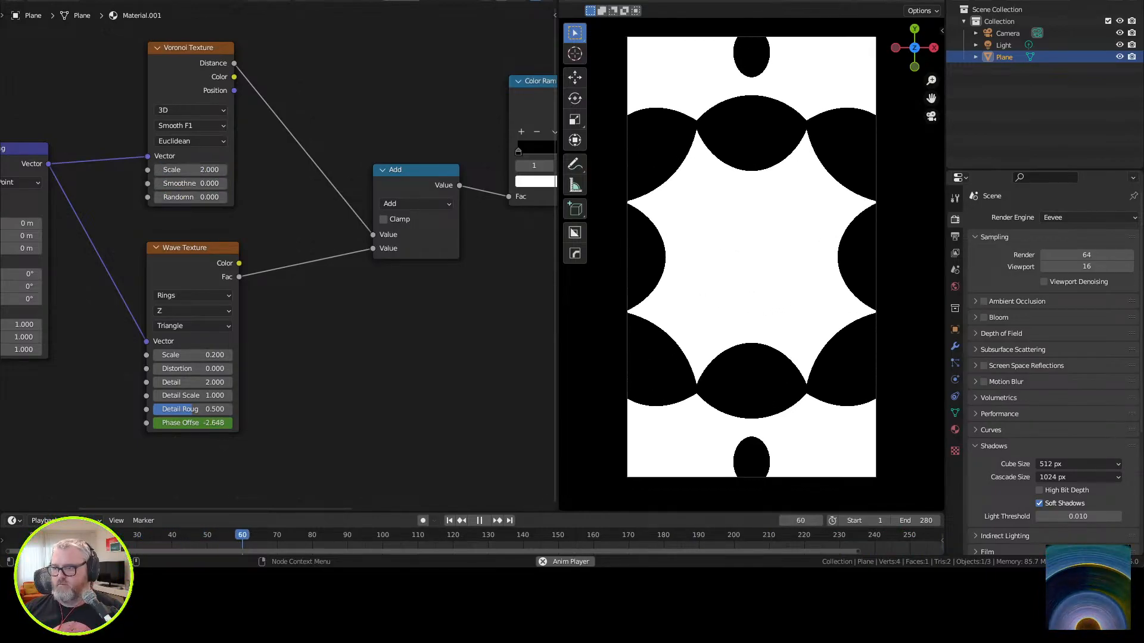
left_click(223, 170)
double_click(202, 170)
type("3")
key("Return")
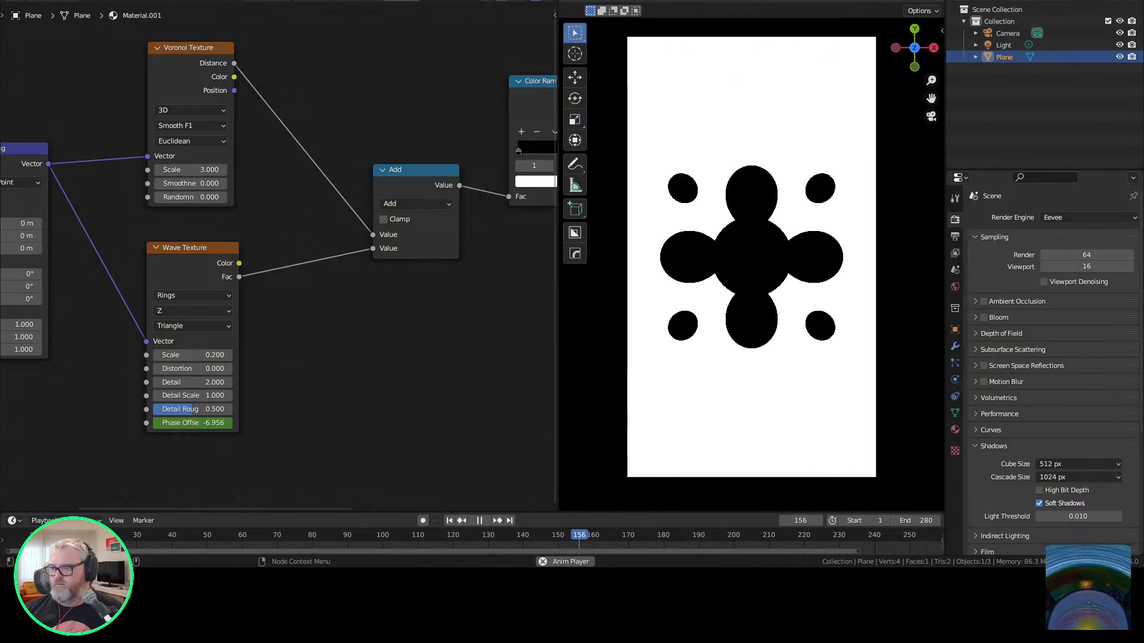
left_click(223, 169)
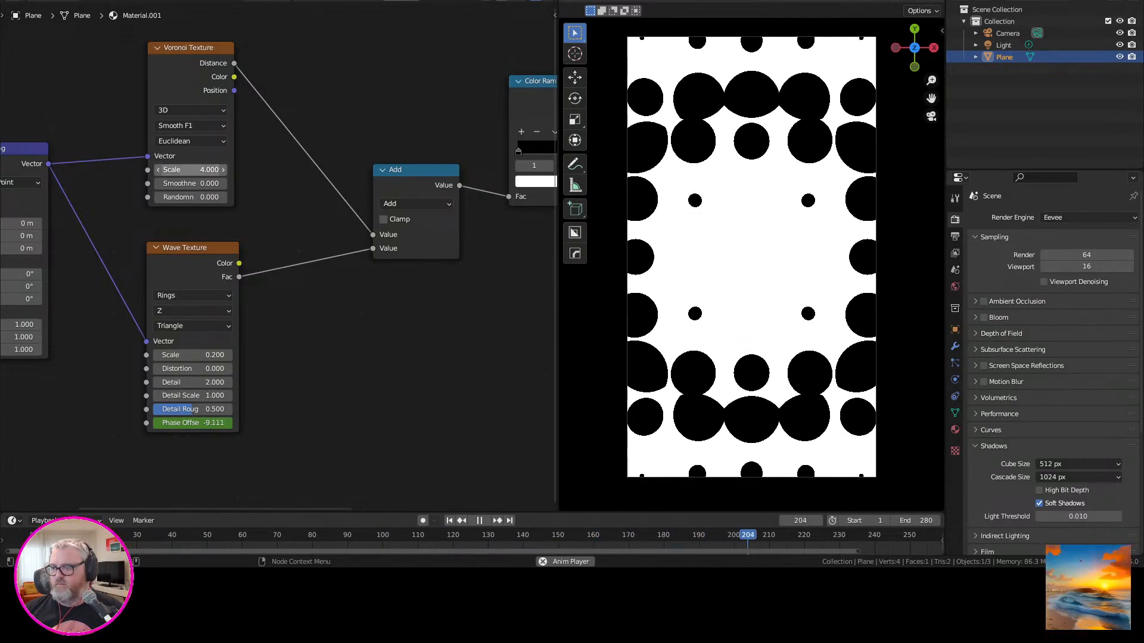
left_click(223, 170)
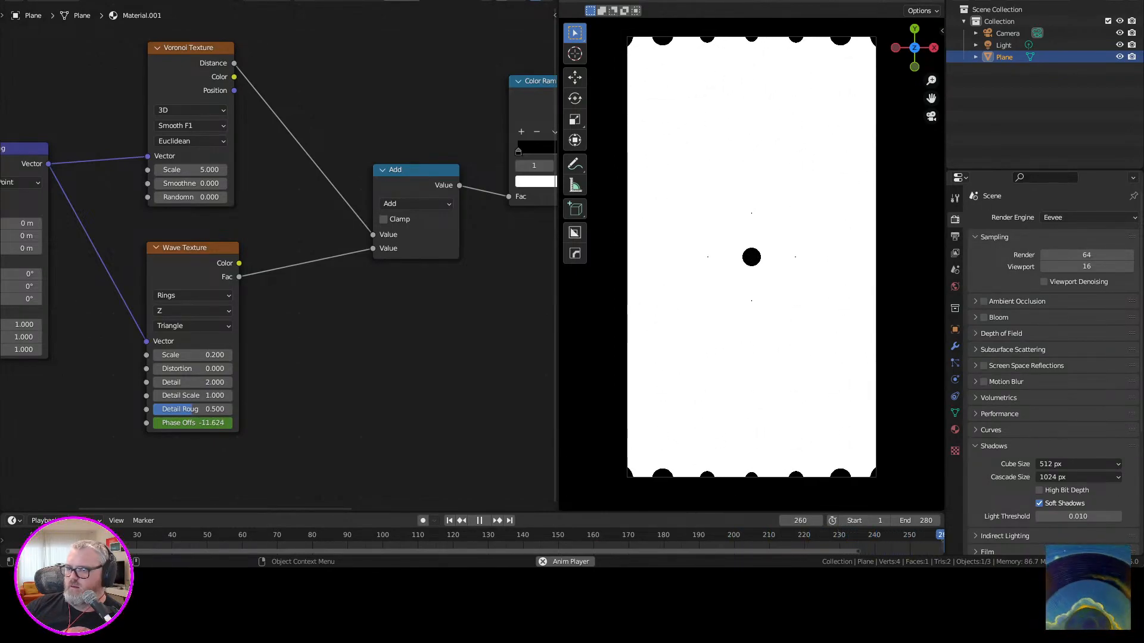
Try the Subtract and Multiply operations on the Math node that combines the Voronoi and Wave textures.
middle_click_drag(416, 203, 262, 268)
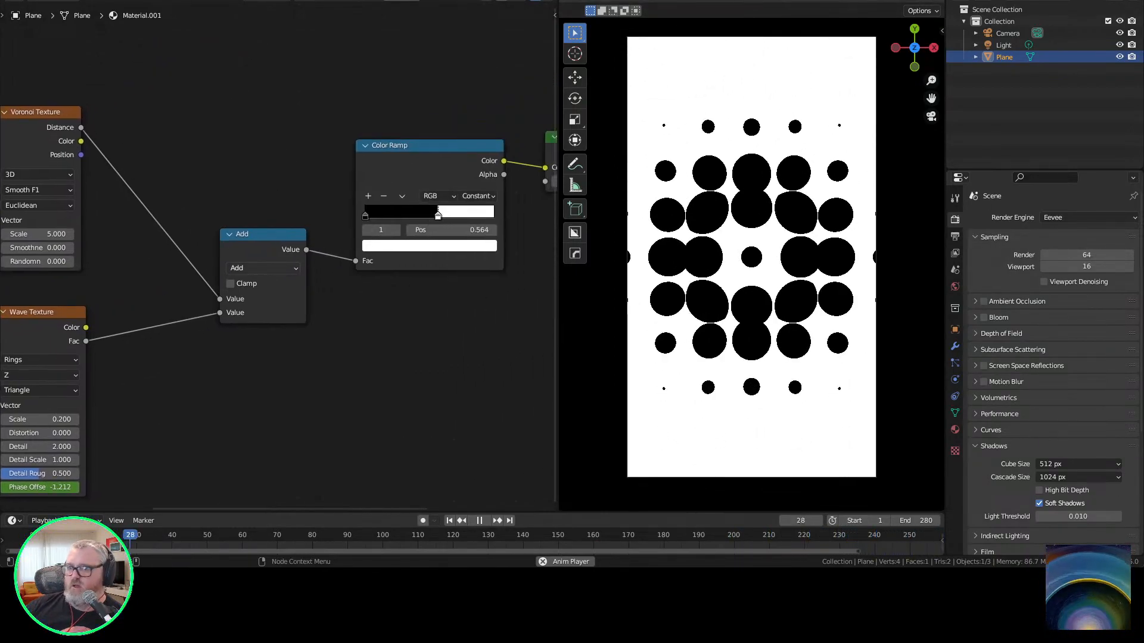
left_click(262, 268)
left_click(262, 241)
left_click(263, 268)
left_click(245, 316)
left_click(262, 268)
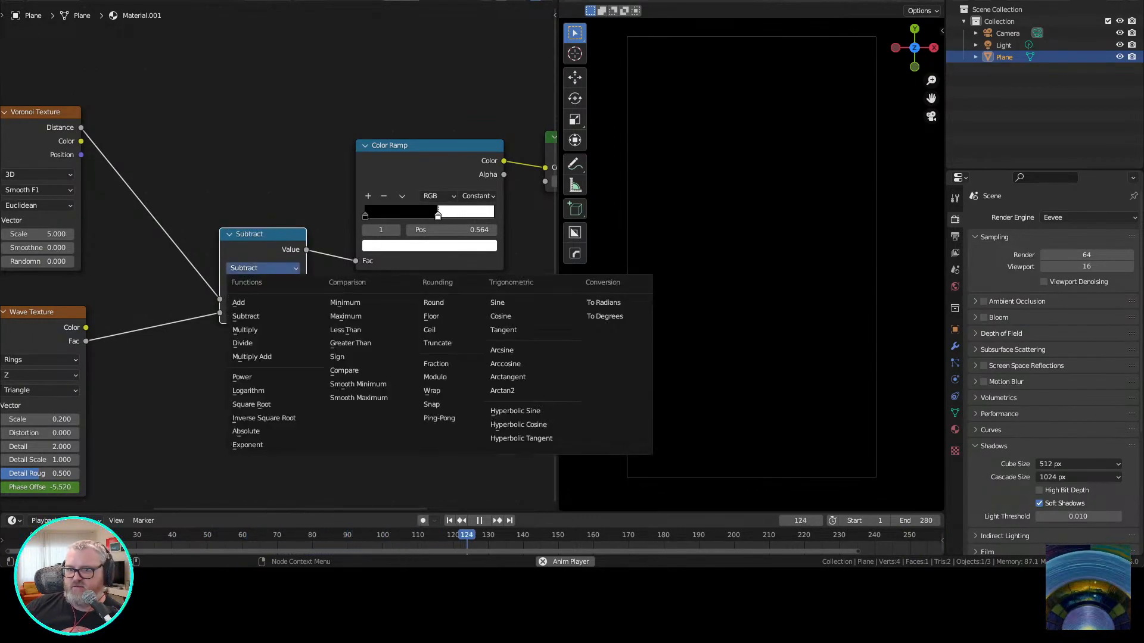
left_click(245, 330)
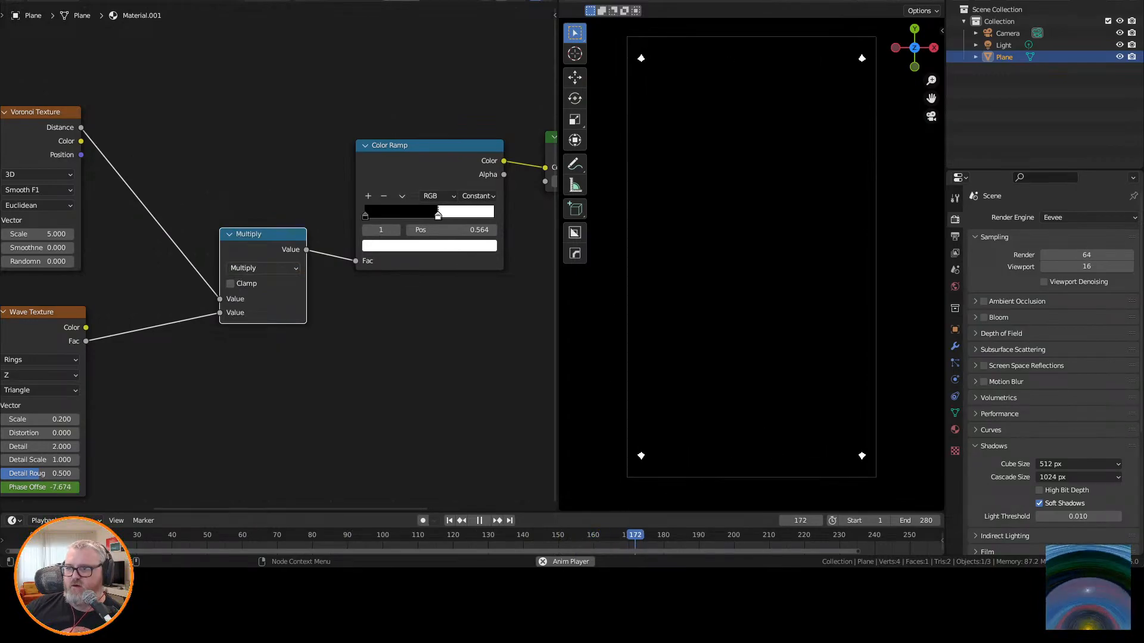
Move the combining Math node closer to the textures and try Divide, switching it to Subtract.
left_click_drag(262, 235, 230, 222)
left_click(231, 254)
left_click(224, 329)
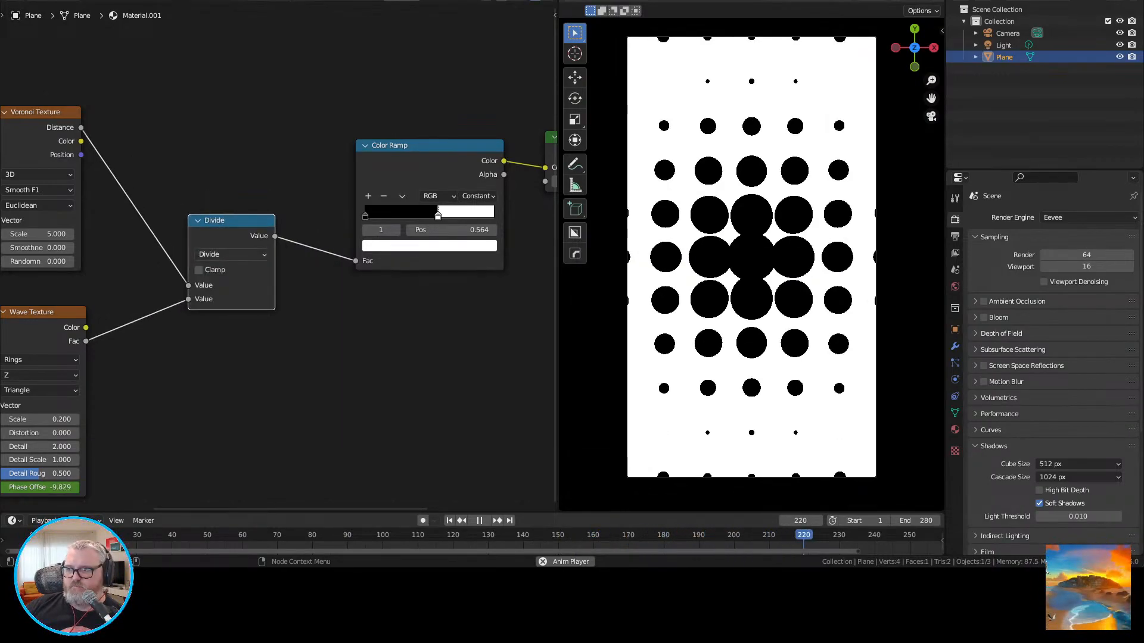
key("alt+a")
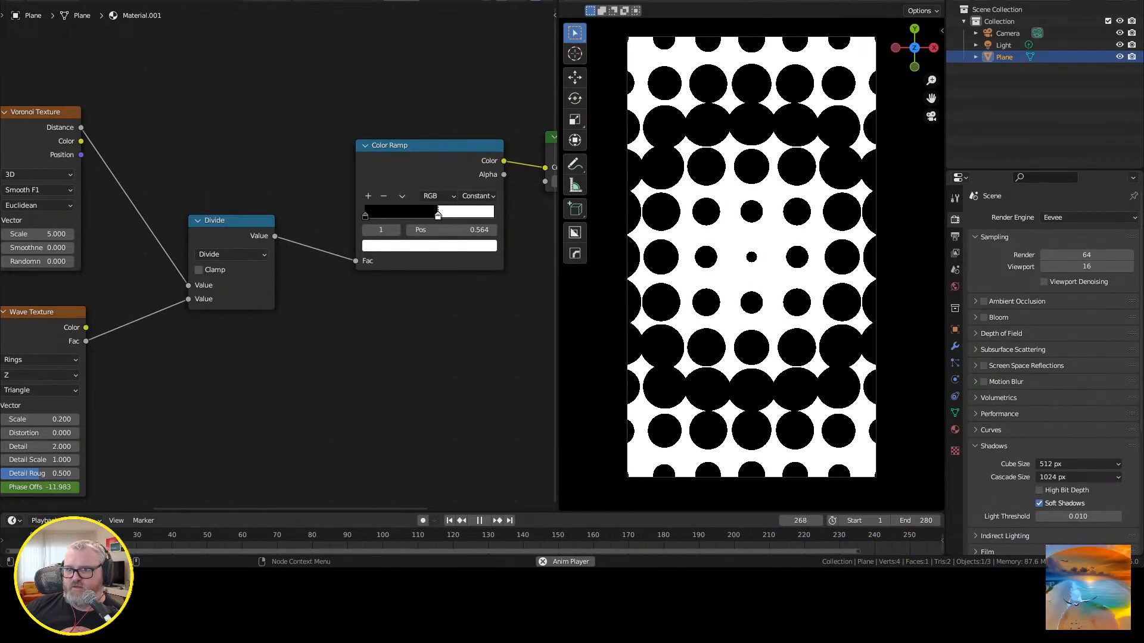
left_click(231, 254)
left_click(223, 302)
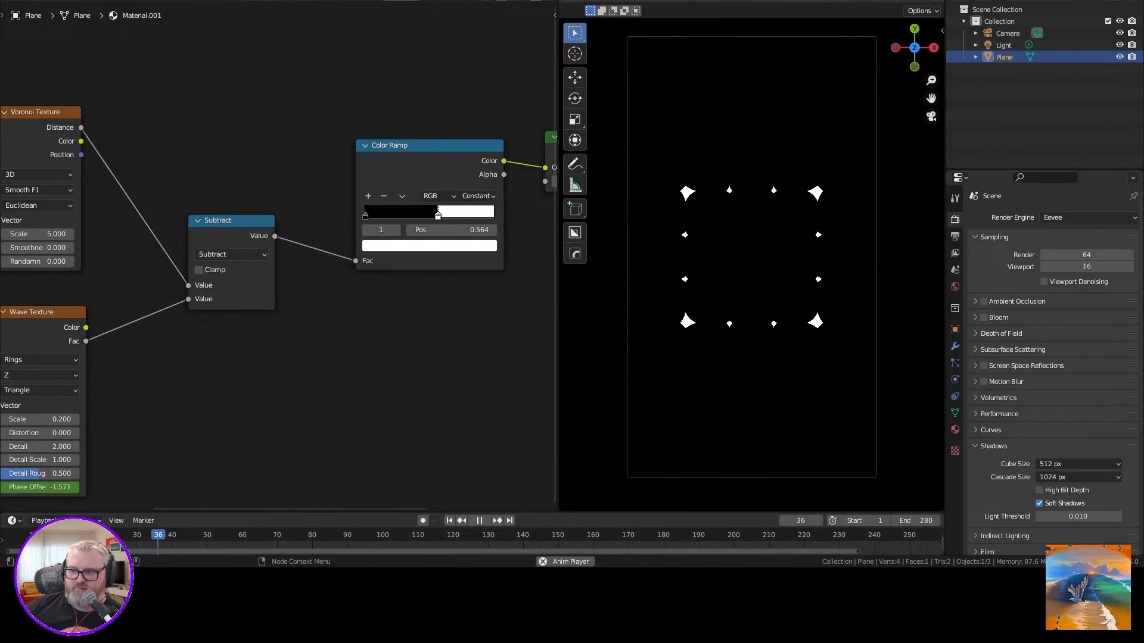
Insert a second Math node set to Add between the Subtract node and the Color Ramp, with a value of 0.620.
key("shift+a")
left_click(316, 318)
type("mat")
key("Return")
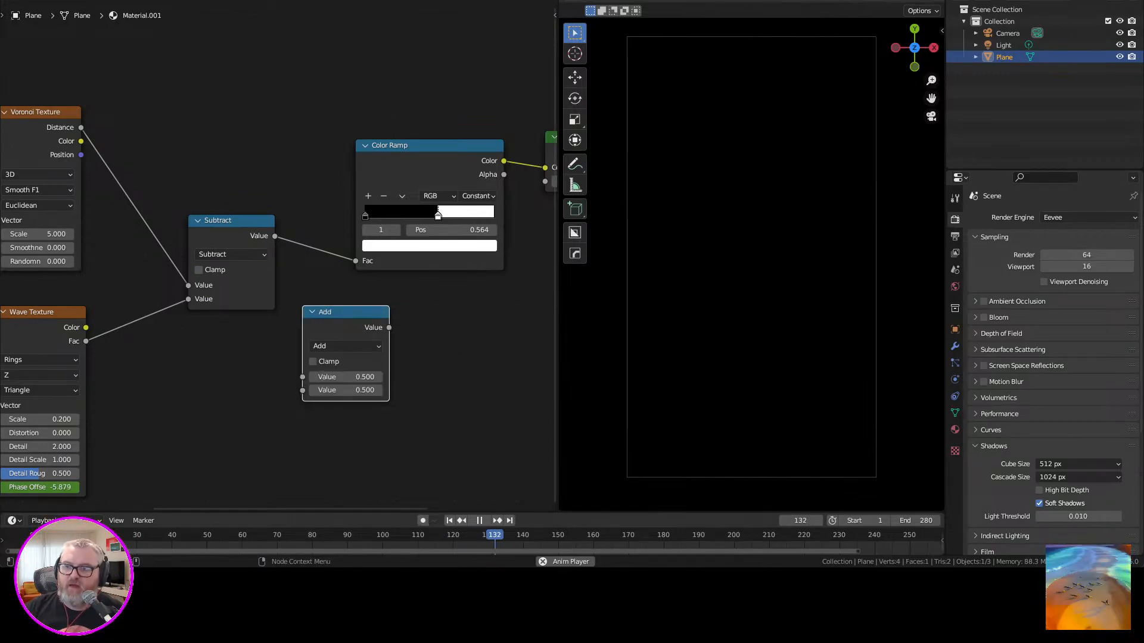
left_click(284, 220)
left_click_drag(364, 292, 370, 292)
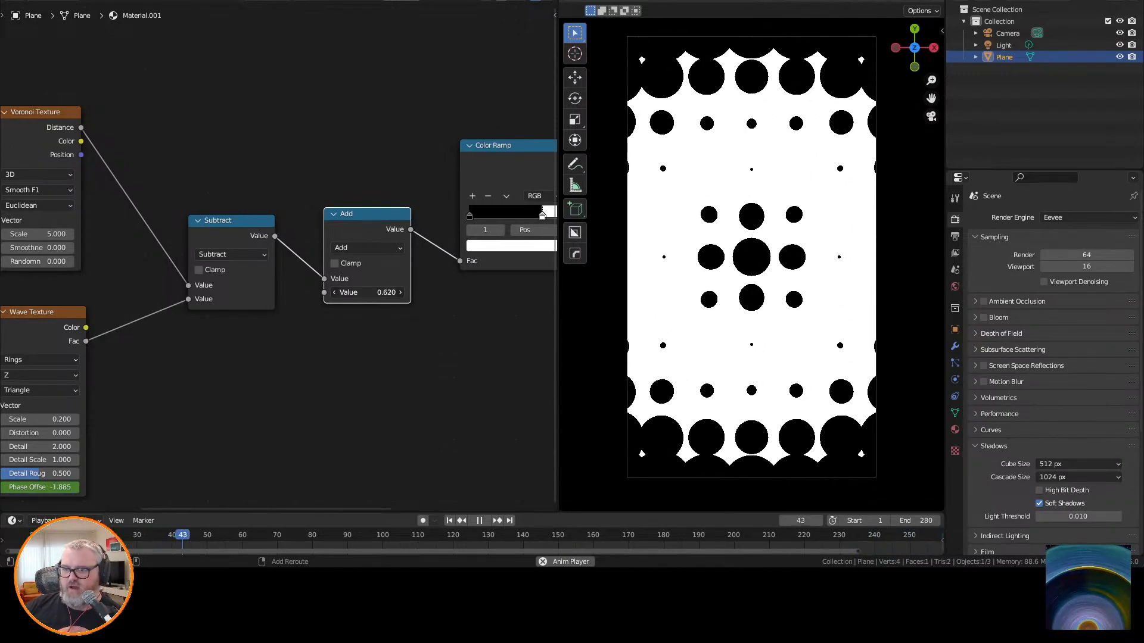
Lower the value of the Add node behind the Subtract node to 0.590.
middle_click_drag(280, 343, 536, 261)
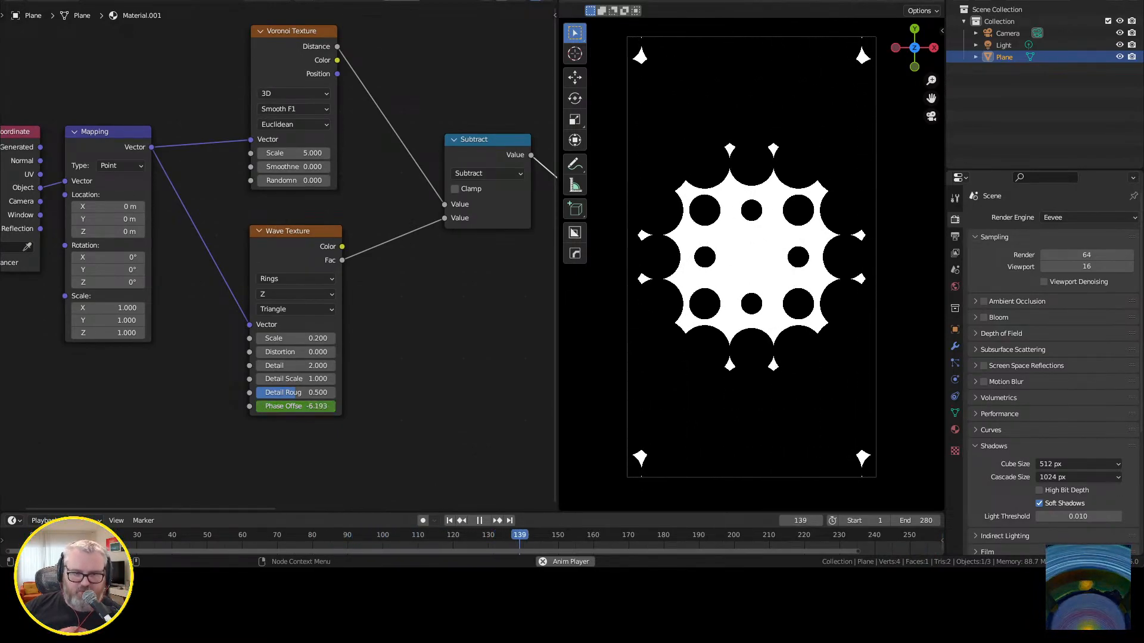
middle_click_drag(417, 286, 293, 311, "shift")
middle_click_drag(416, 310, 299, 347, "shift")
mouse_move(381, 274)
left_mouse_down()
mouse_move(417, 274)
mouse_move(371, 274)
left_mouse_up()
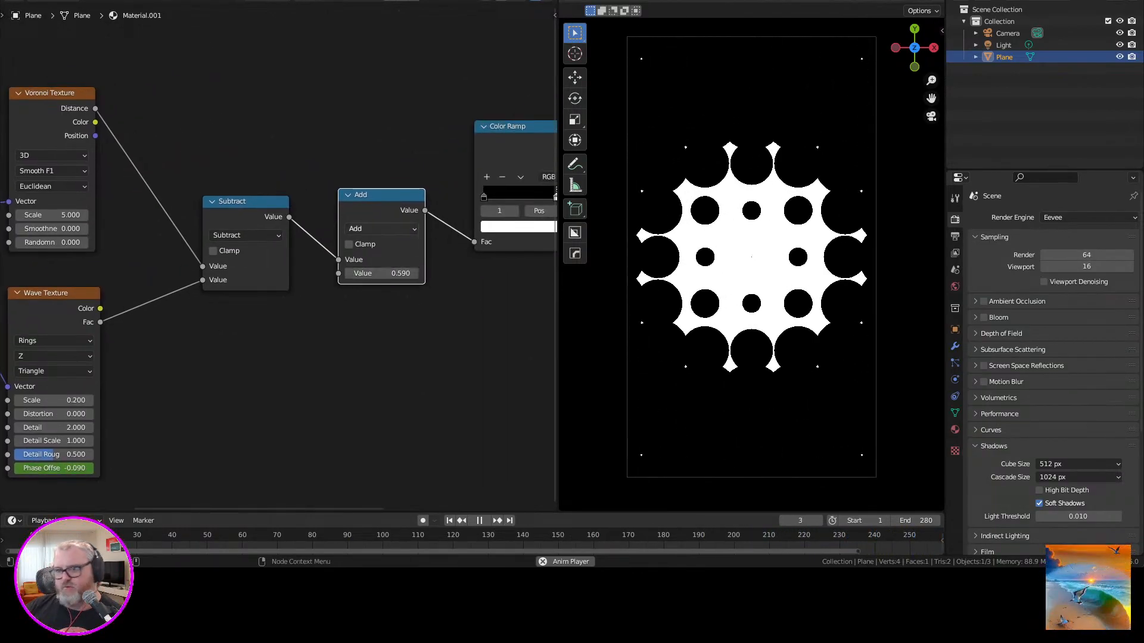
Delete the extra Add node, reconnect the Subtract node to the Color Ramp's Fac, and switch its operation back to Add.
key("x")
left_click_drag(289, 217, 475, 241)
left_click(245, 235)
left_click(223, 266)
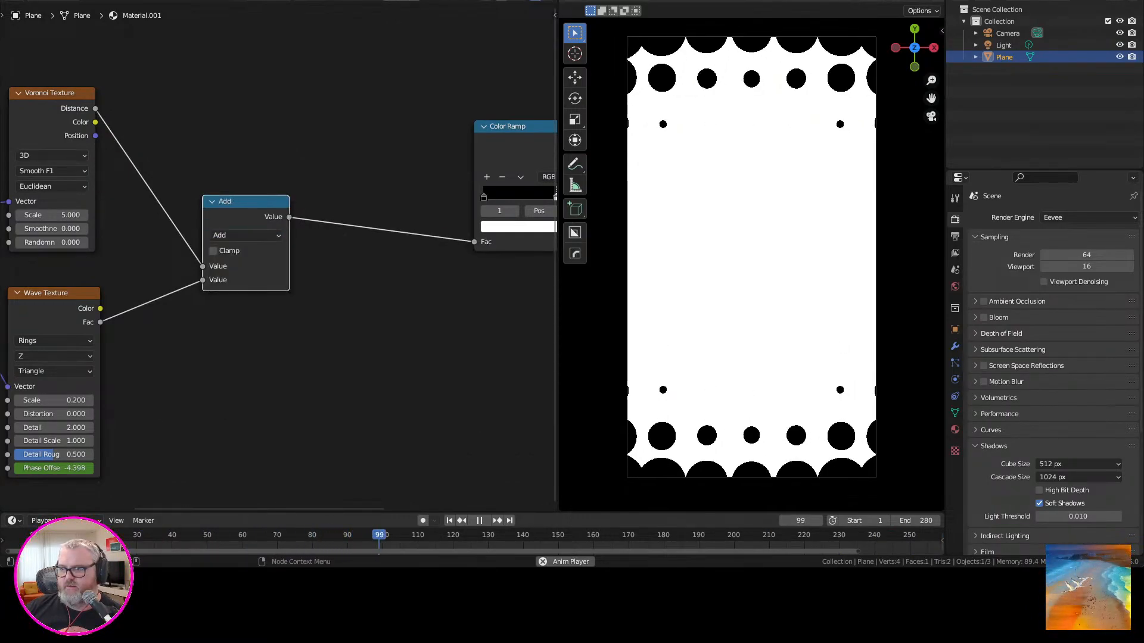
Reposition the Add and Color Ramp nodes, and invert the ramp to white at the start and black from 0.500.
middle_click_drag(248, 220, 362, 196)
left_click_drag(360, 178, 443, 175)
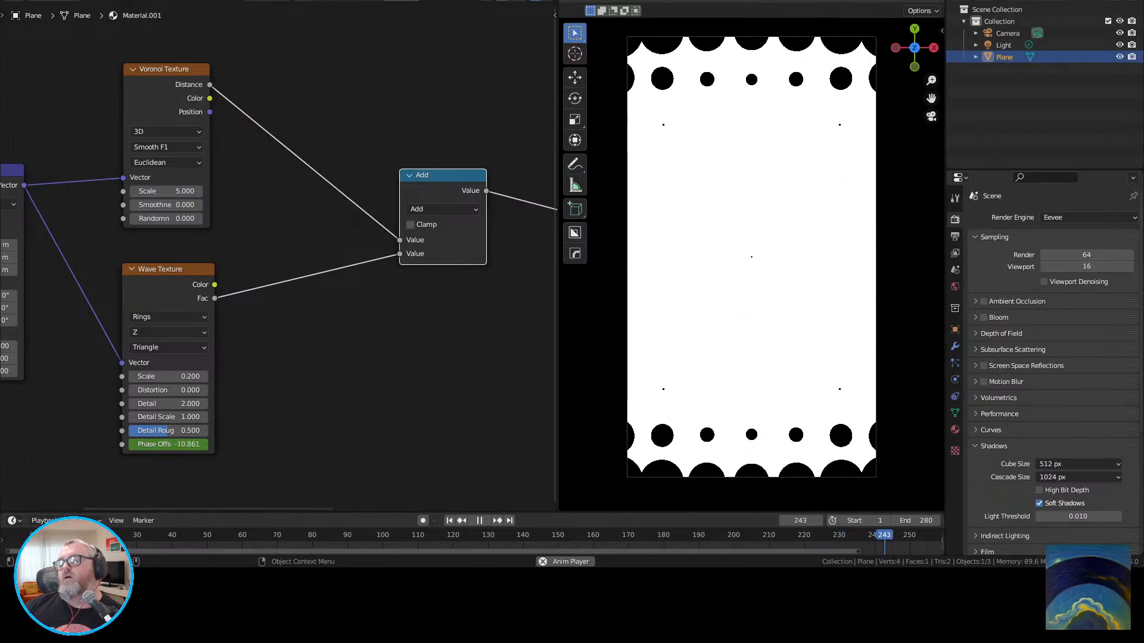
left_click(429, 322)
middle_click_drag(428, 321, 83, 304)
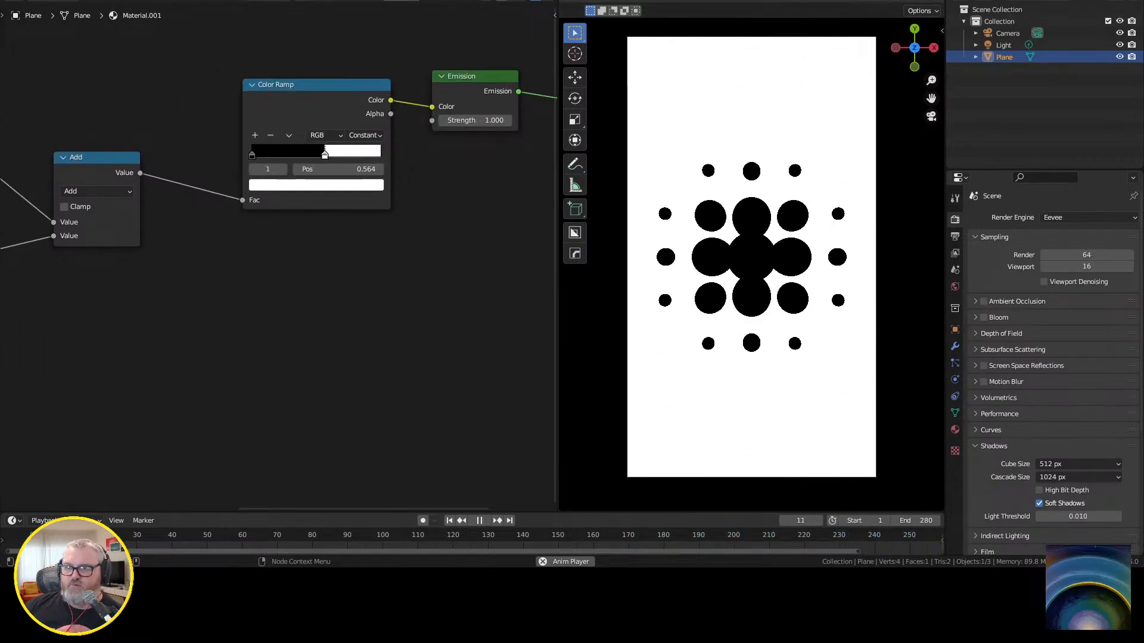
left_click_drag(315, 85, 286, 99)
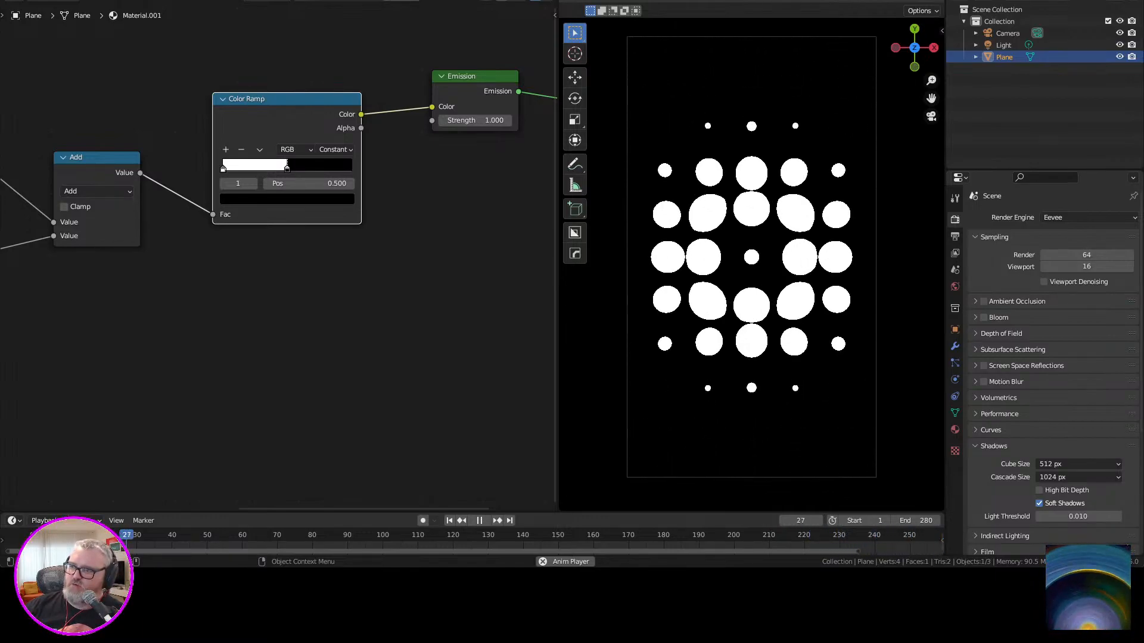
Raise the Wave Texture's scale to 0.3 and on to 0.5, and move the Color Ramp's black stop to 0.645.
middle_click_drag(66, 286, 550, 244)
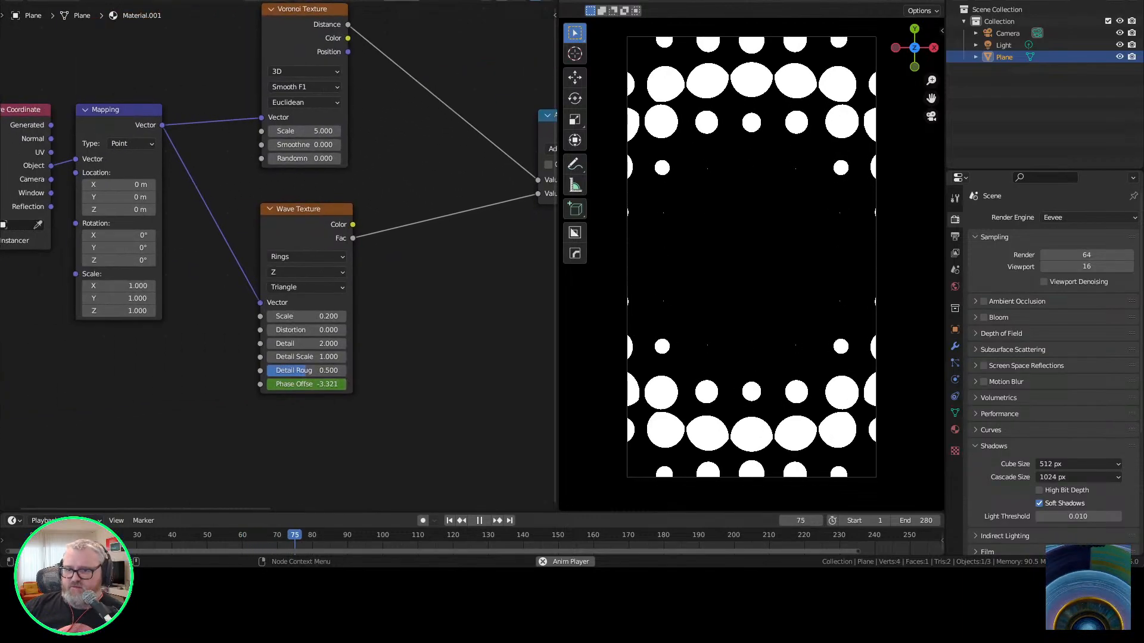
left_click(306, 316)
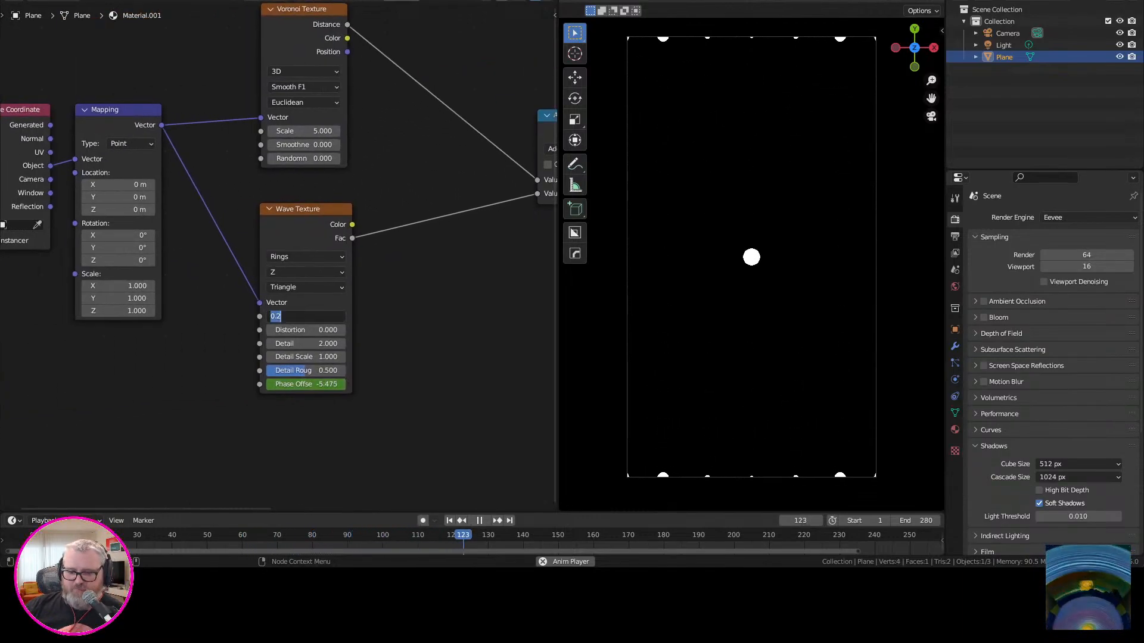
type("0.3")
key("Return")
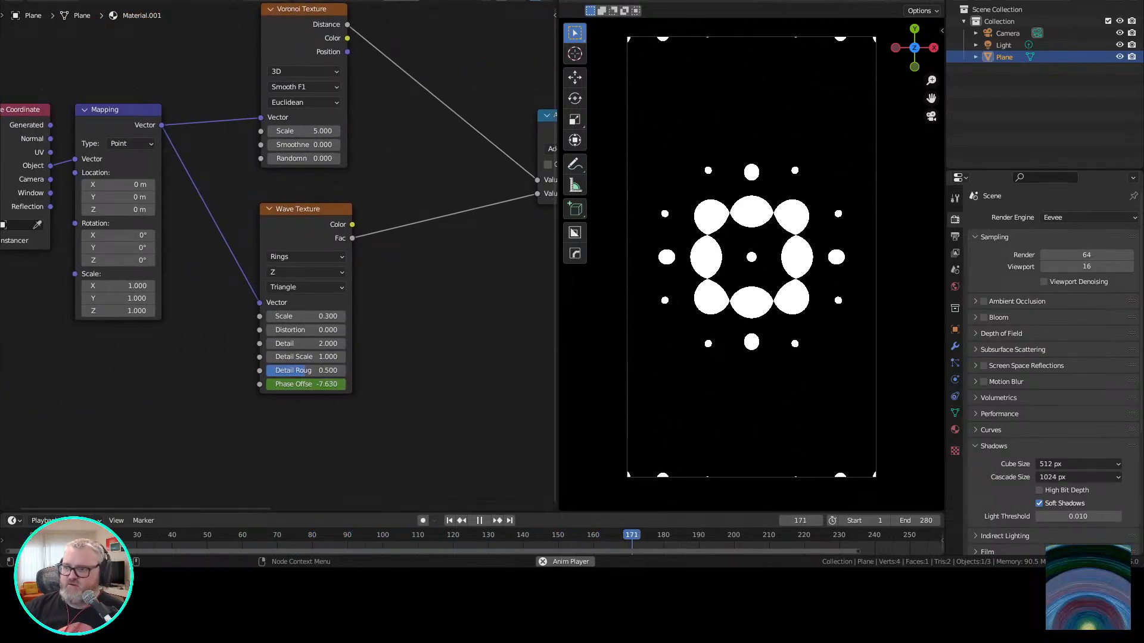
mouse_move(307, 316)
left_mouse_down()
mouse_move(334, 317)
mouse_move(306, 316)
left_mouse_up()
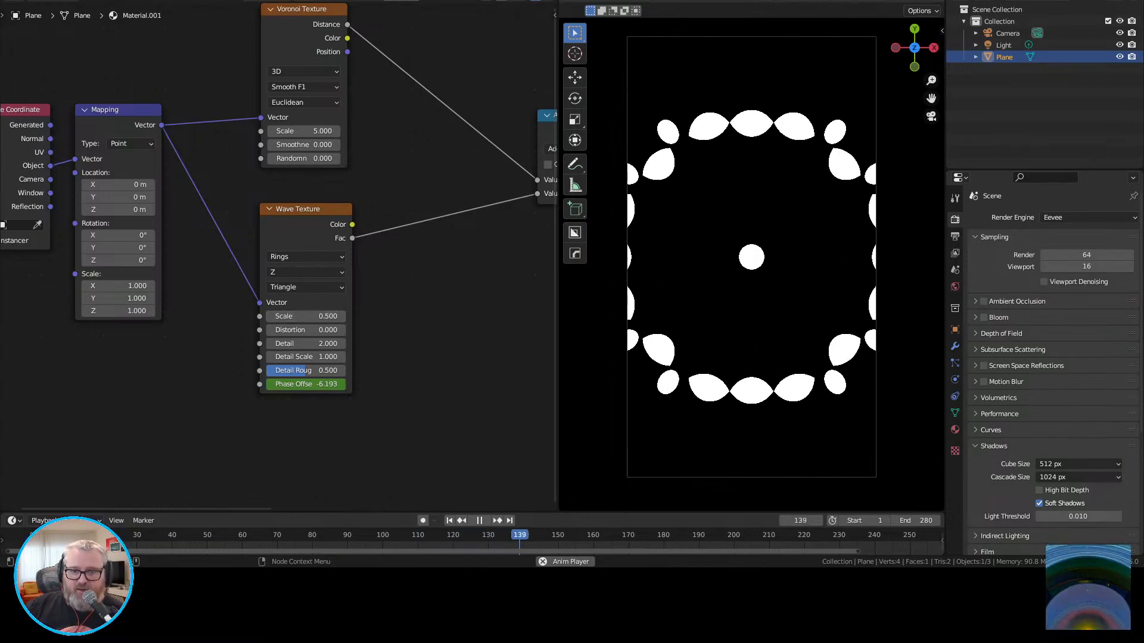
middle_click_drag(417, 226, 206, 308)
middle_click_drag(417, 250, 173, 312)
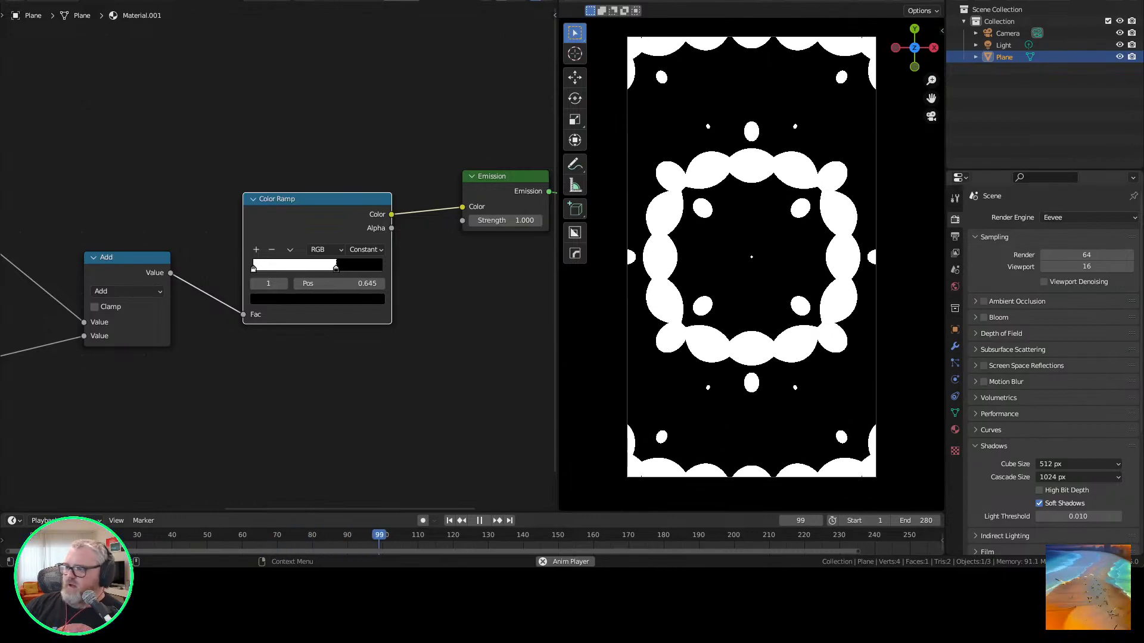
Set the render output path to C:\tmp\insta-circle_wave_out\ and the file format to FFmpeg Video.
left_click(955, 237)
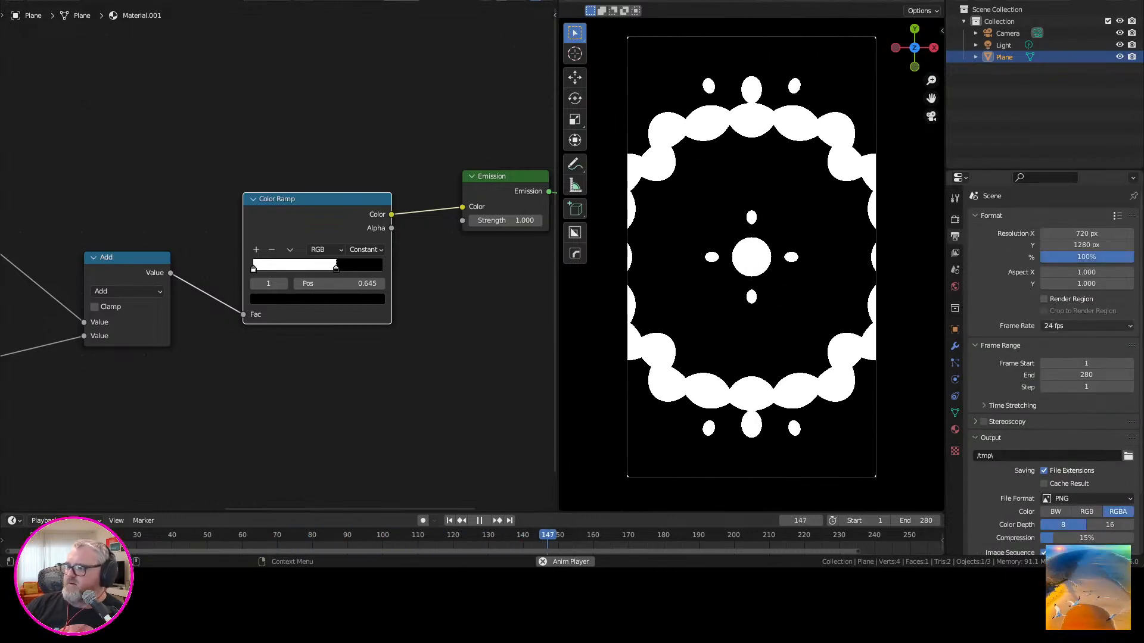
left_click(1046, 456)
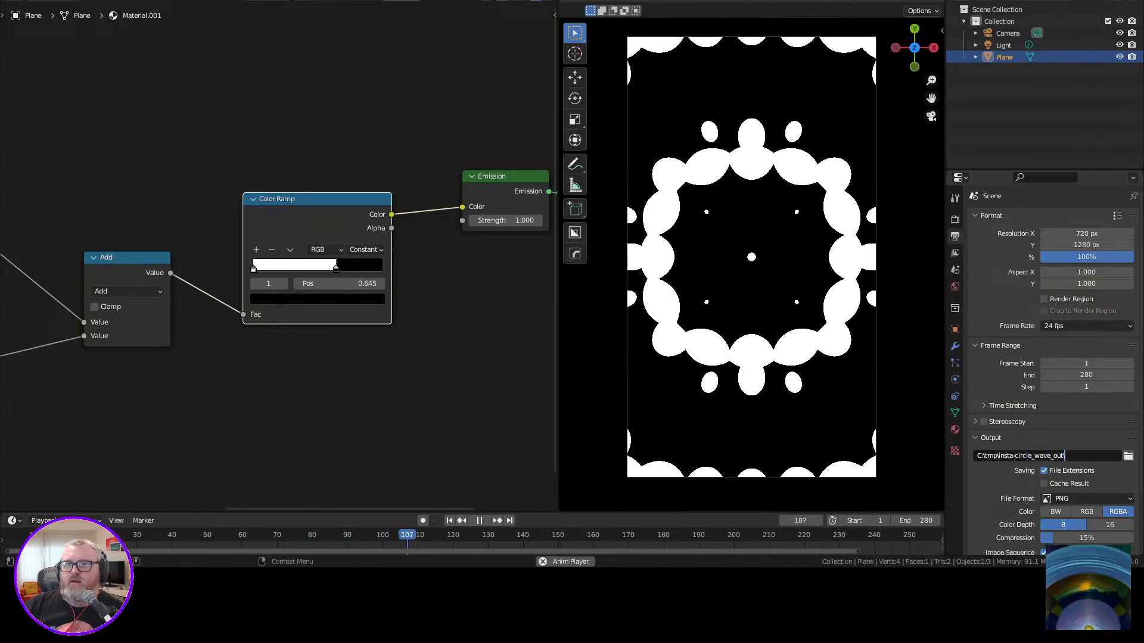
left_click(1087, 499)
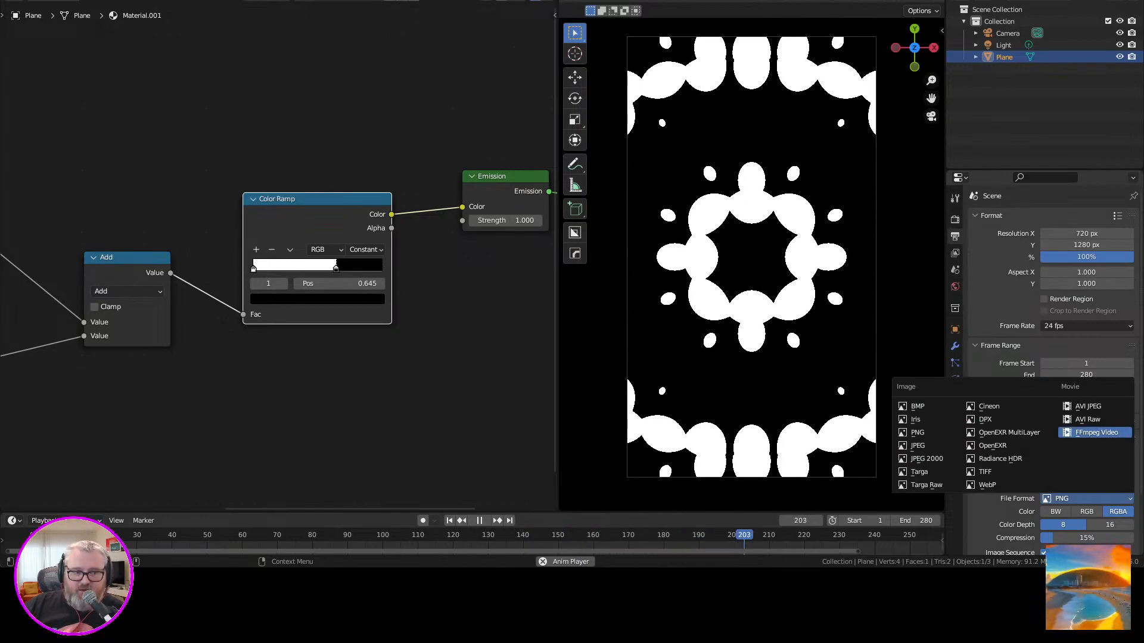
left_click(1096, 432)
Set the video encoding container to MPEG-4 and the output quality to Perceptually Lossless.
scroll(1049, 357, "down", 2)
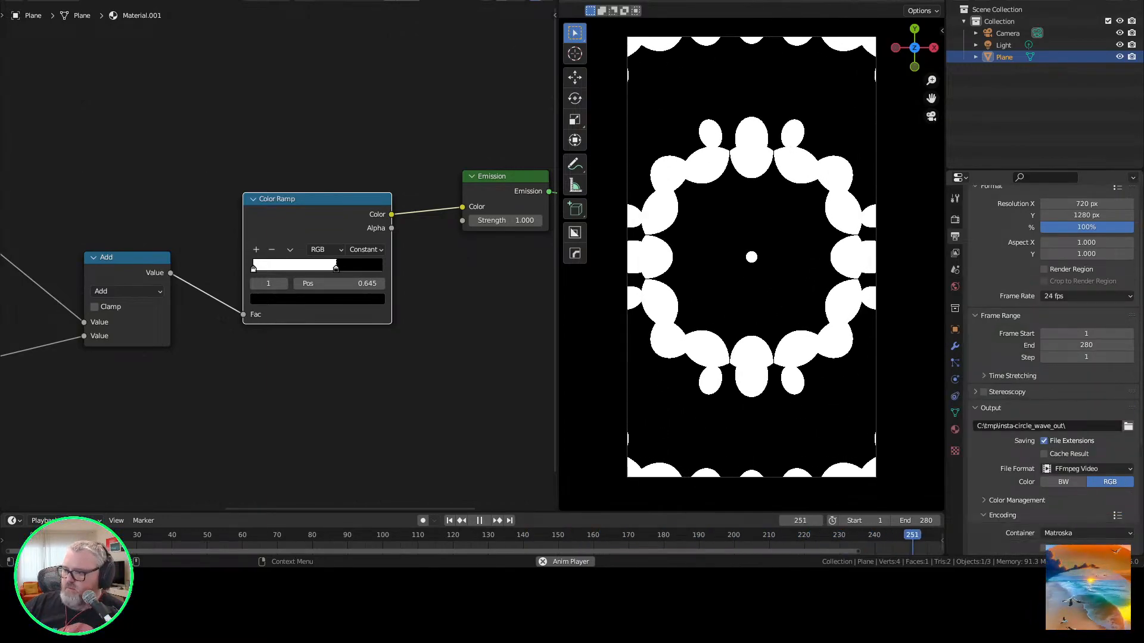
scroll(1048, 357, "down", 5)
left_click(1066, 414)
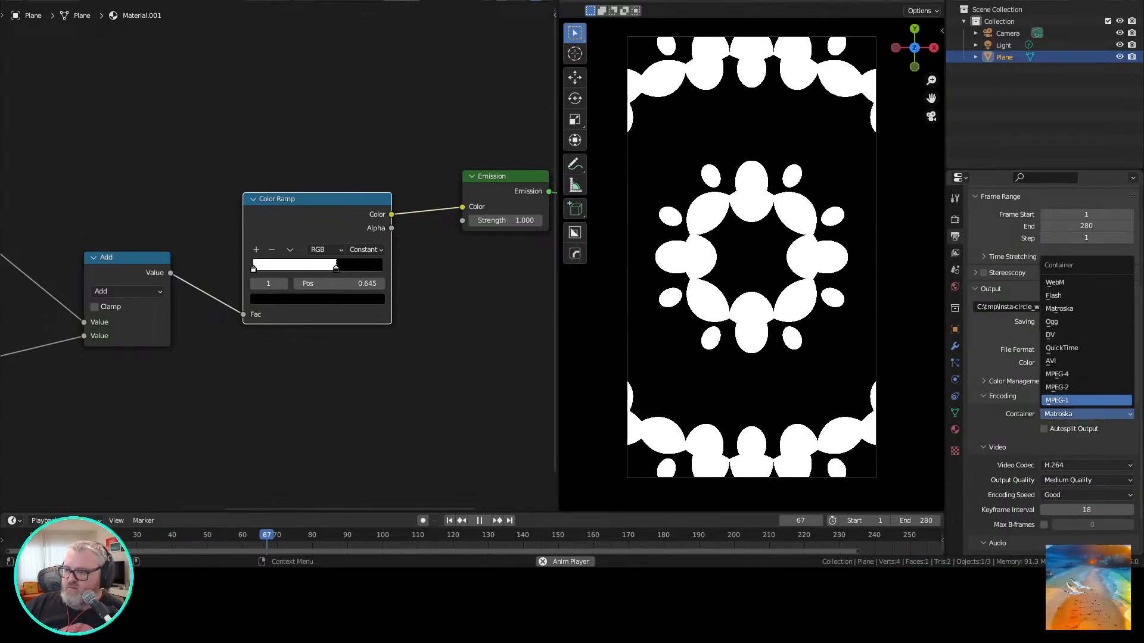
left_click(1066, 375)
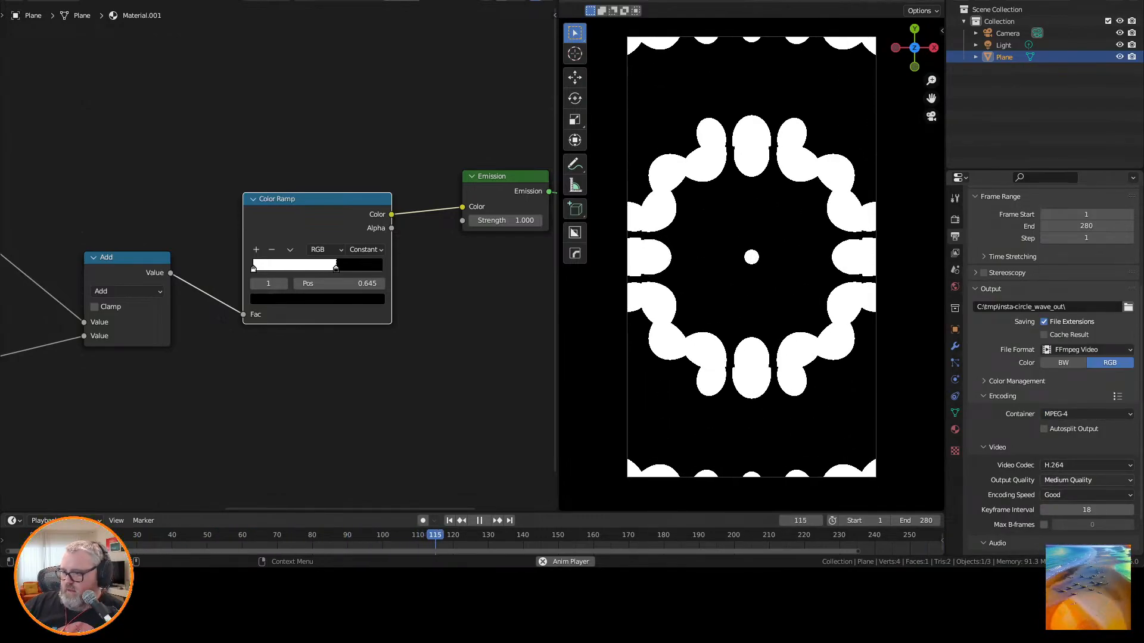
left_click(1070, 480)
left_click(1072, 441)
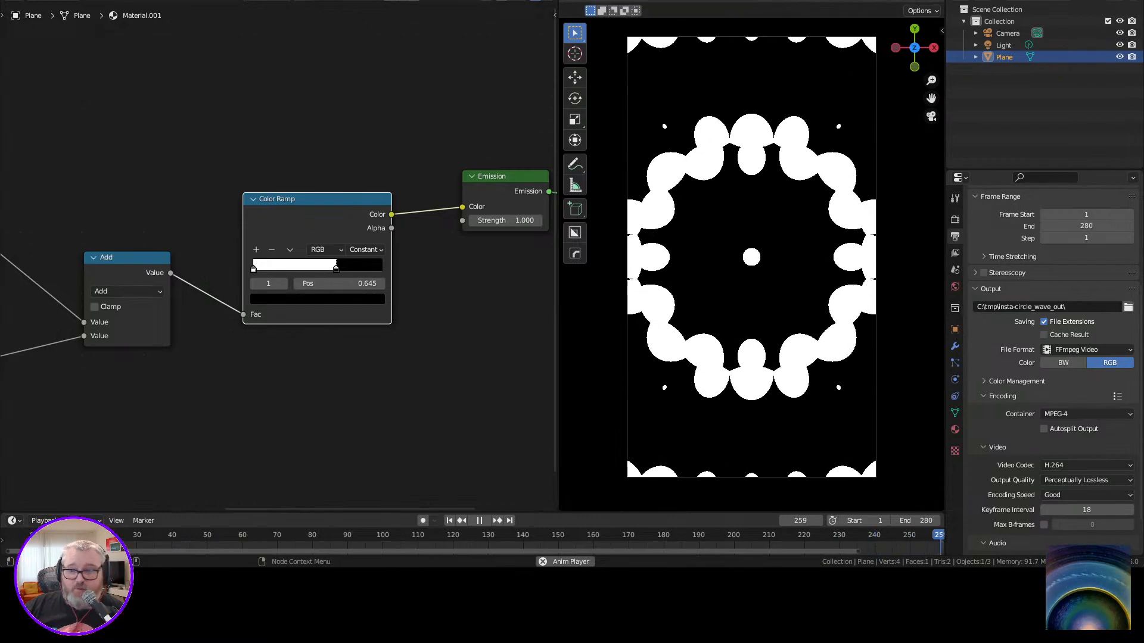
Render the full animation to the output video.
left_click(71, 0)
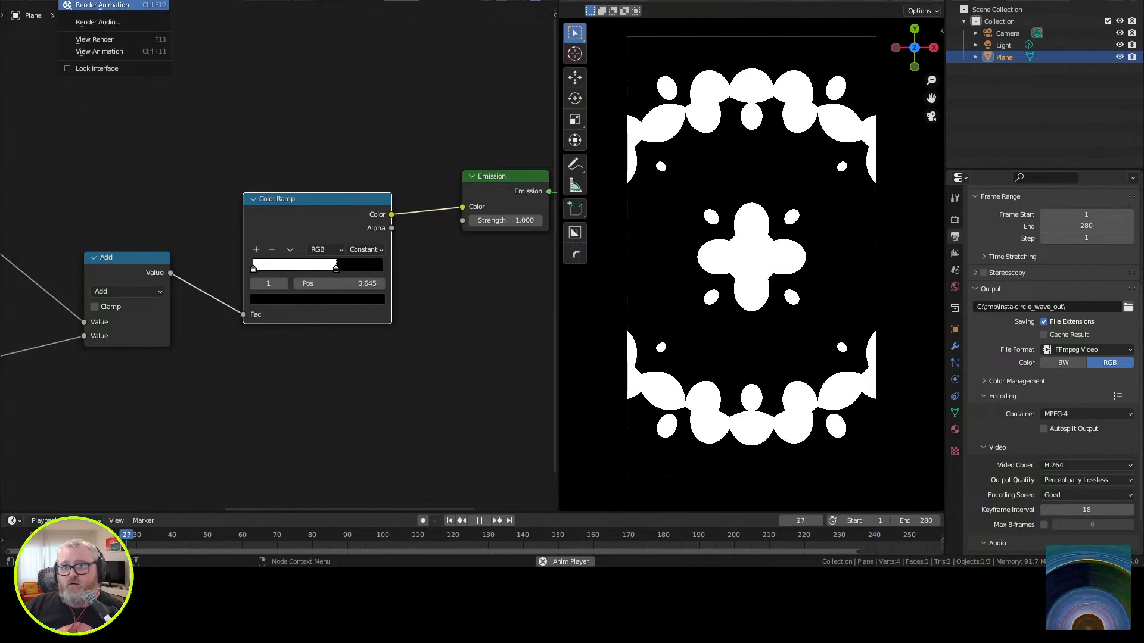
left_click(256, 107)
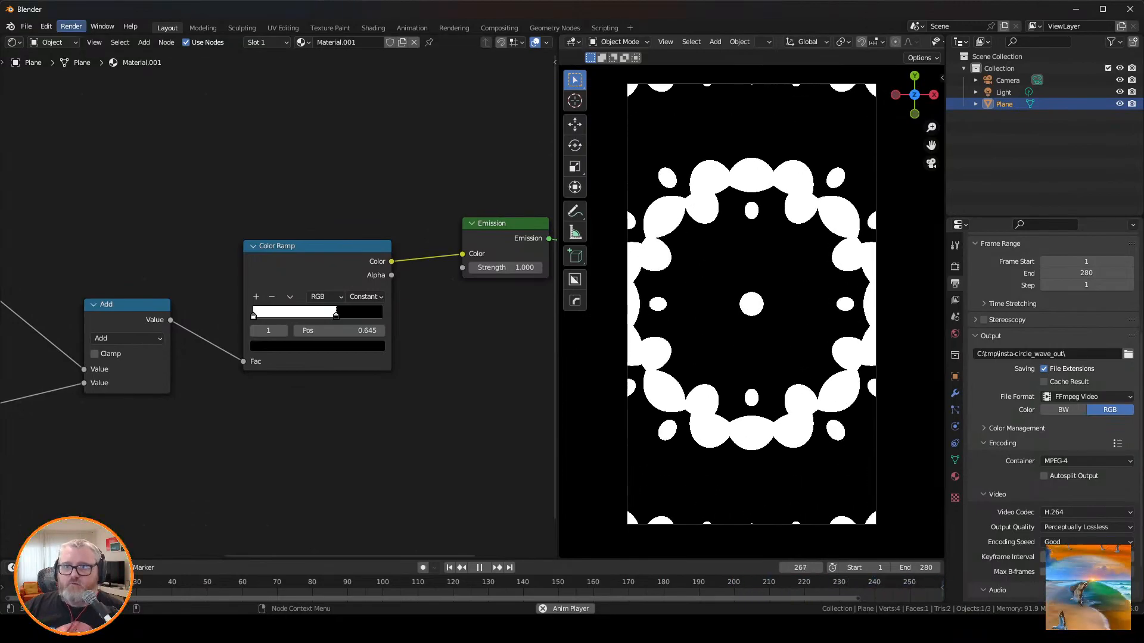
left_click(71, 27)
left_click(102, 52)
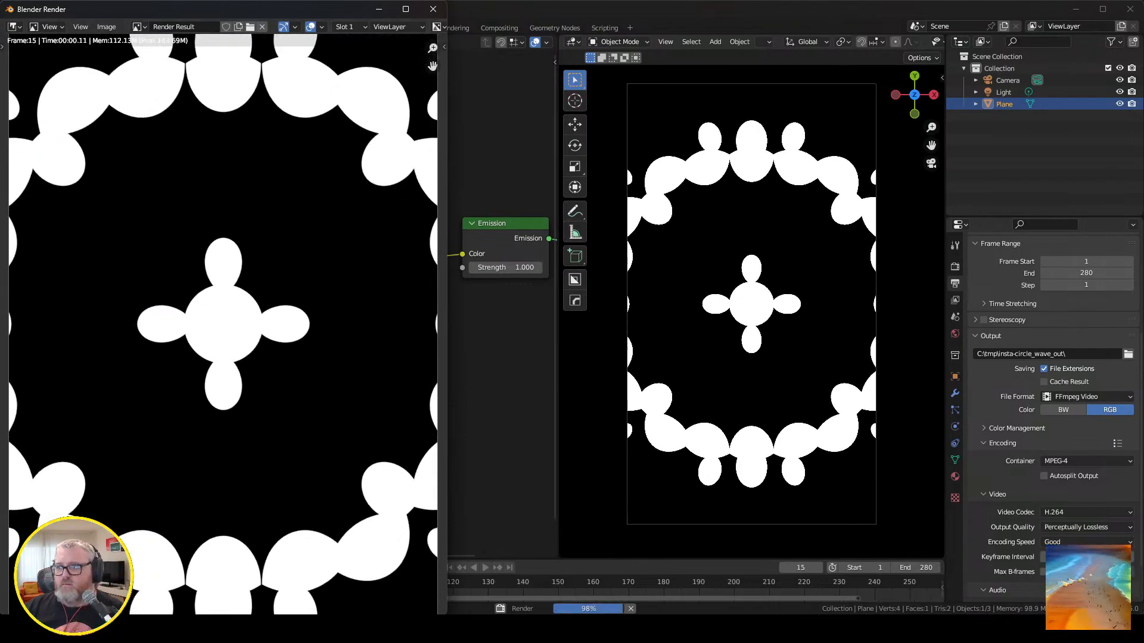
Close the render window, view the render result in the Rendering workspace and fit the whole frame range in the timeline.
left_click(433, 9)
left_click(454, 28)
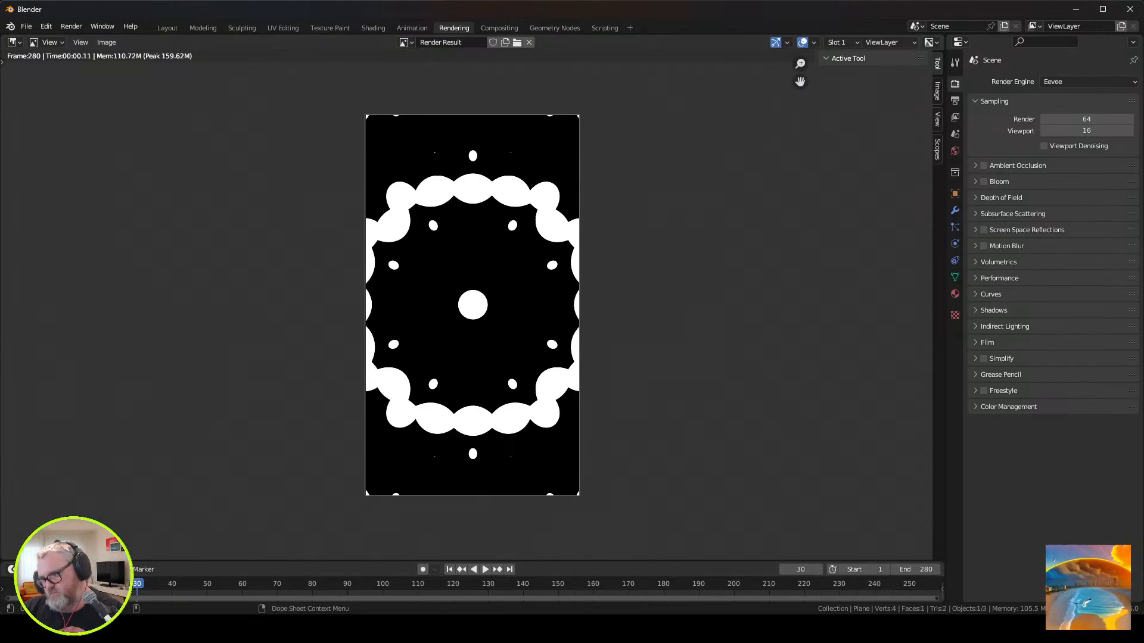
key("Home")
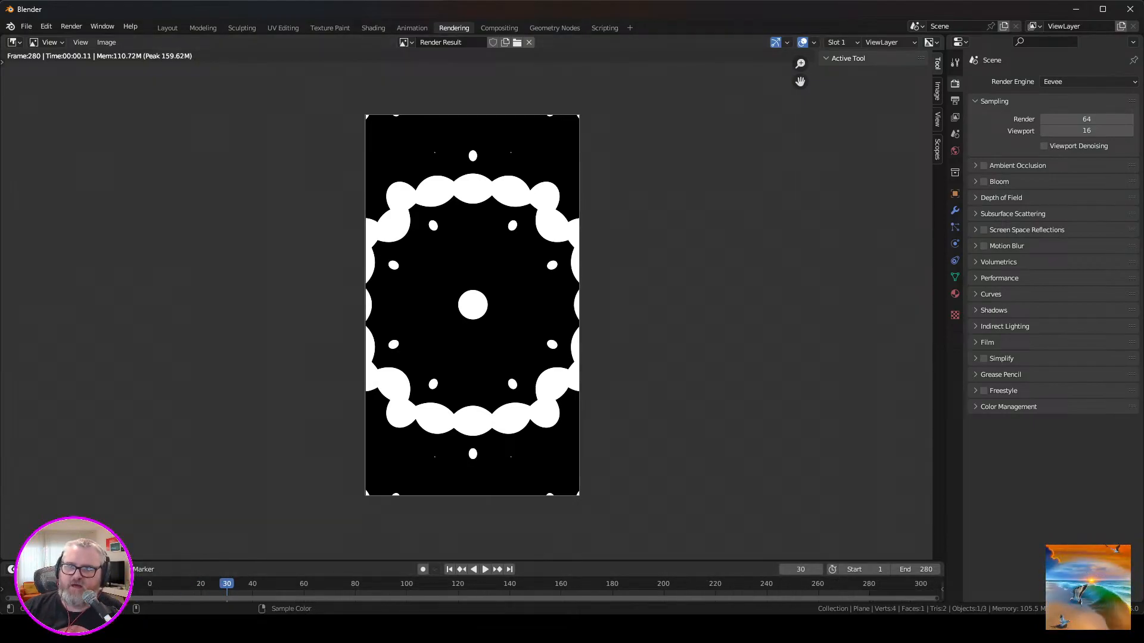
left_click(26, 26)
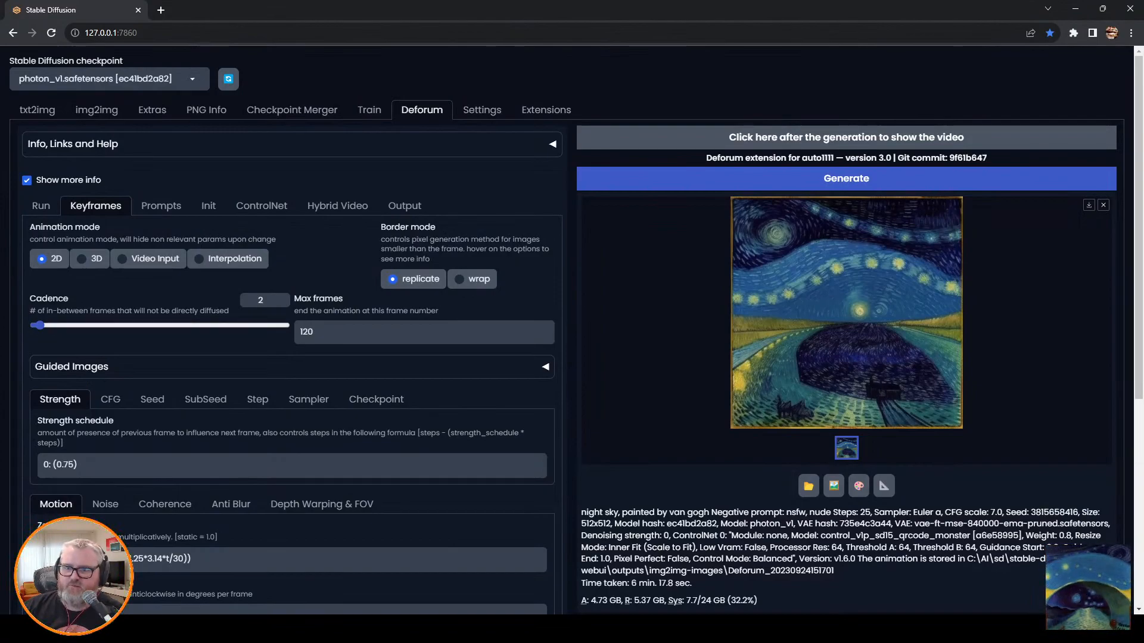
Switch to the Stable Diffusion web UI and set the width in Deforum's run settings to 704.
left_click(40, 206)
double_click(260, 305)
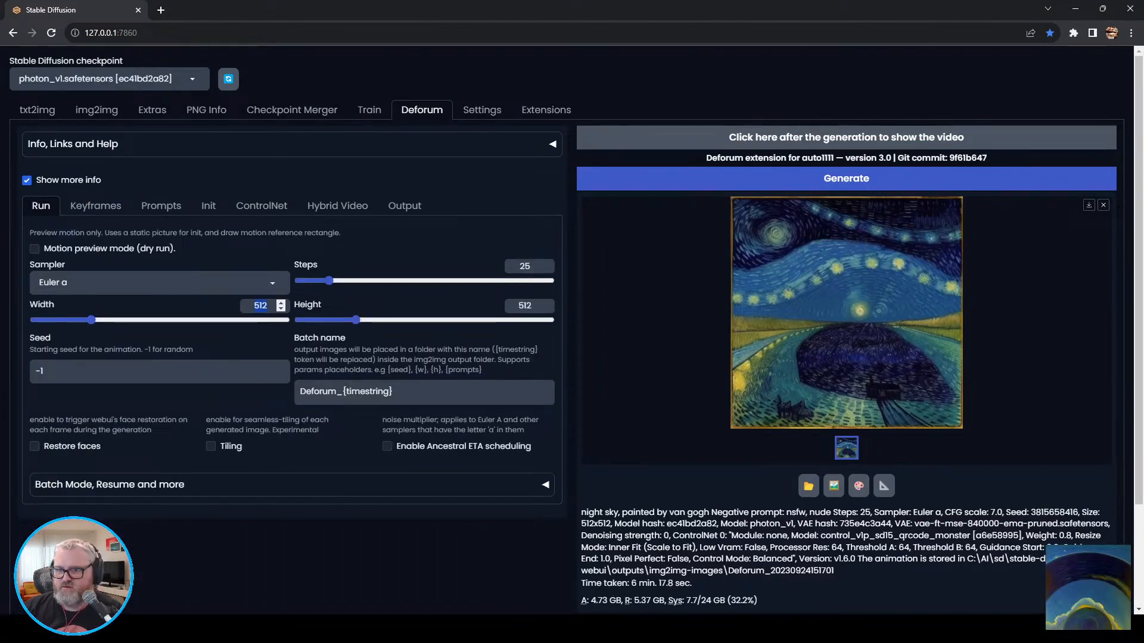
type("720")
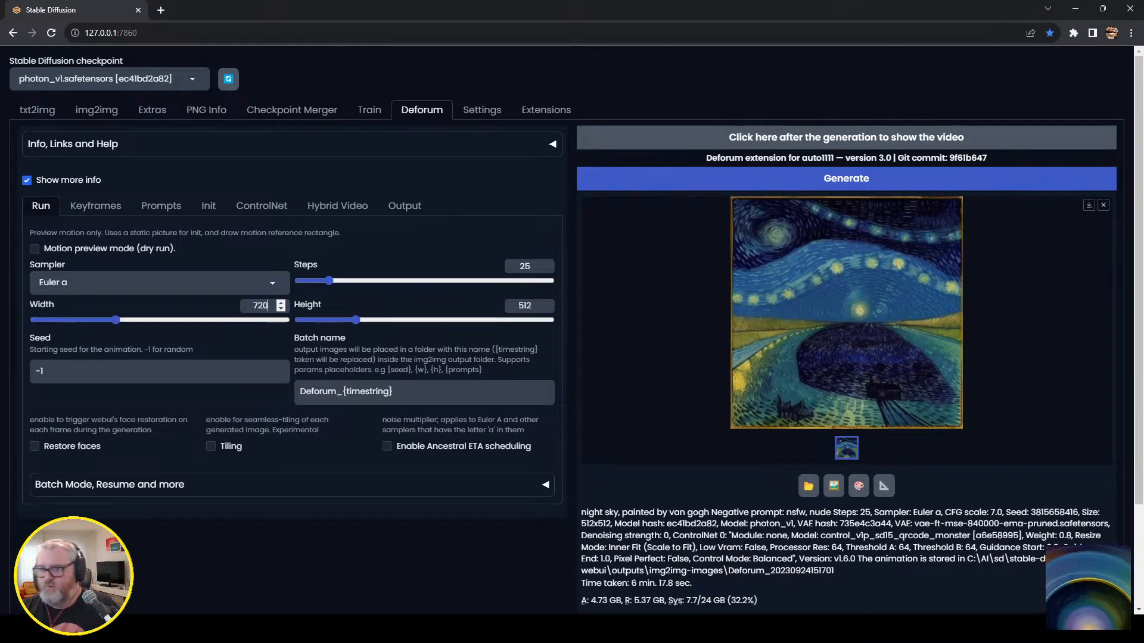
left_click(280, 309)
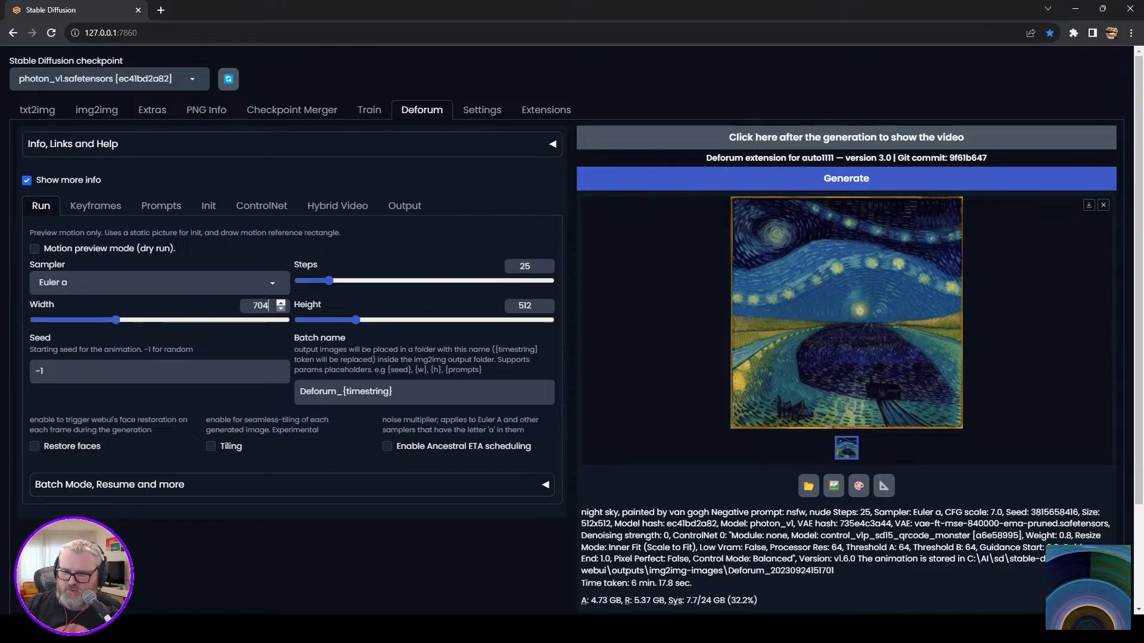
left_click(281, 301)
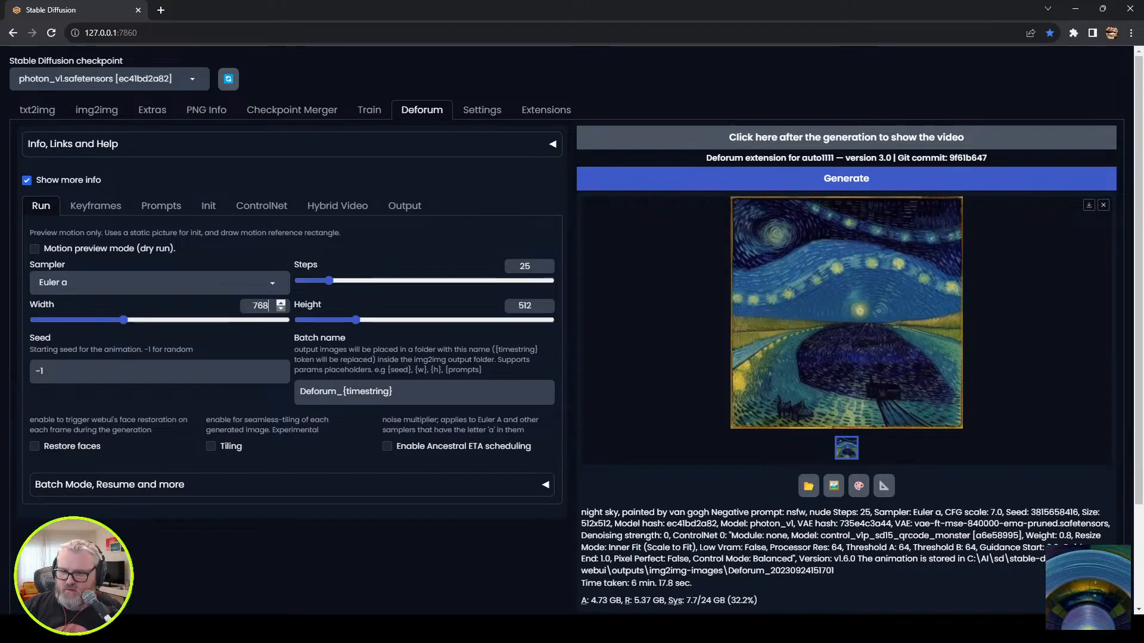
double_click(280, 309)
left_click(281, 302)
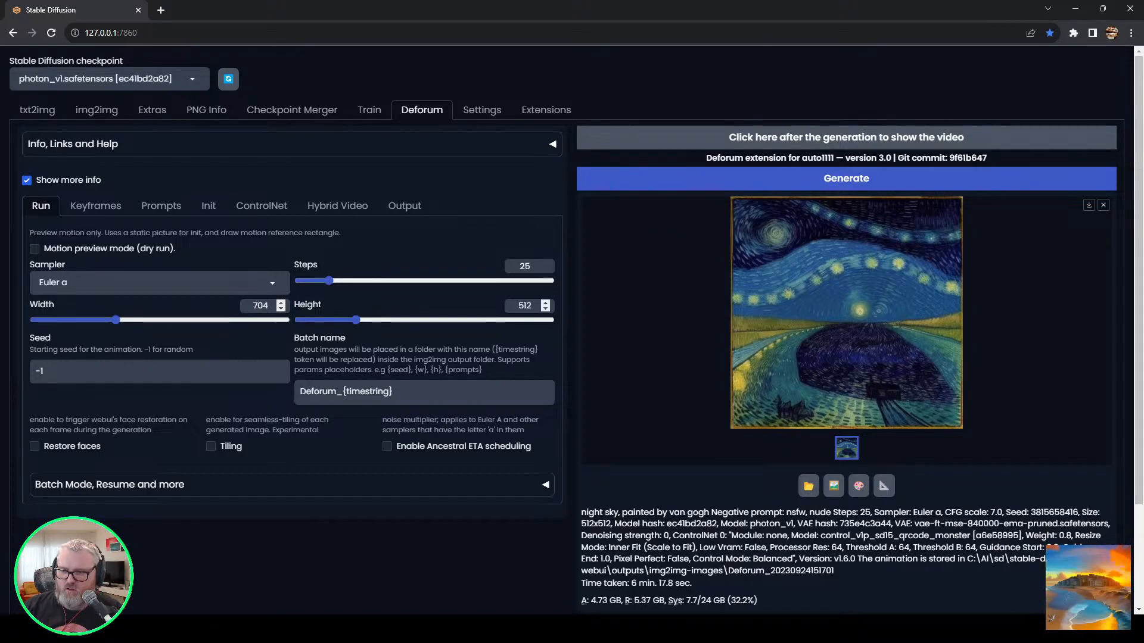
Set the Deforum output height to 1280.
left_click(532, 305)
type("1280")
key("Up")
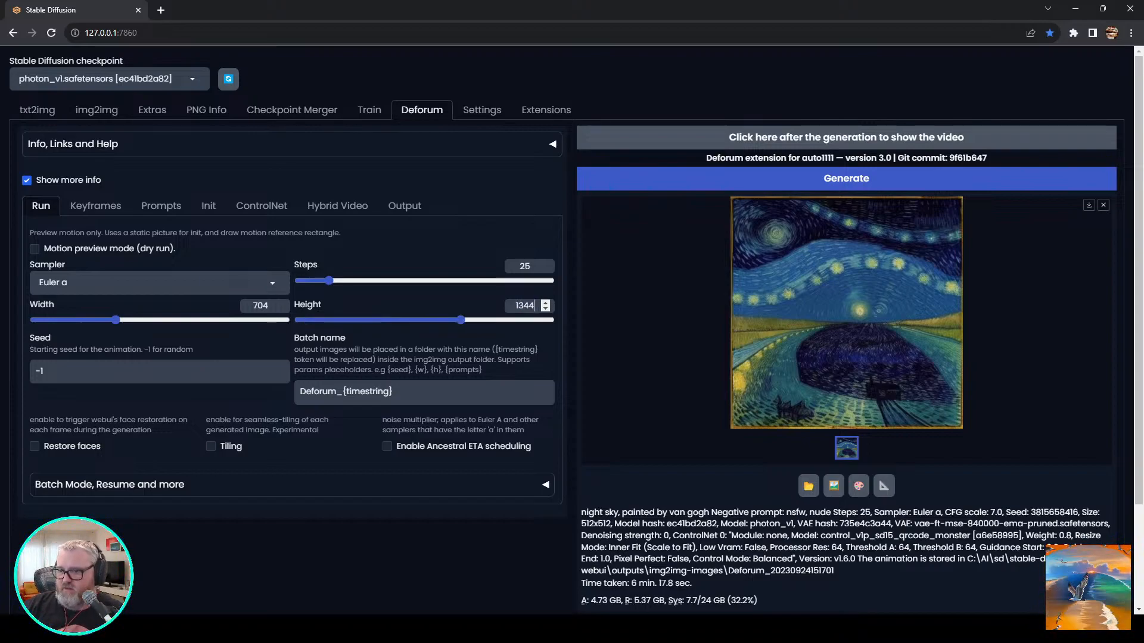
key("Down")
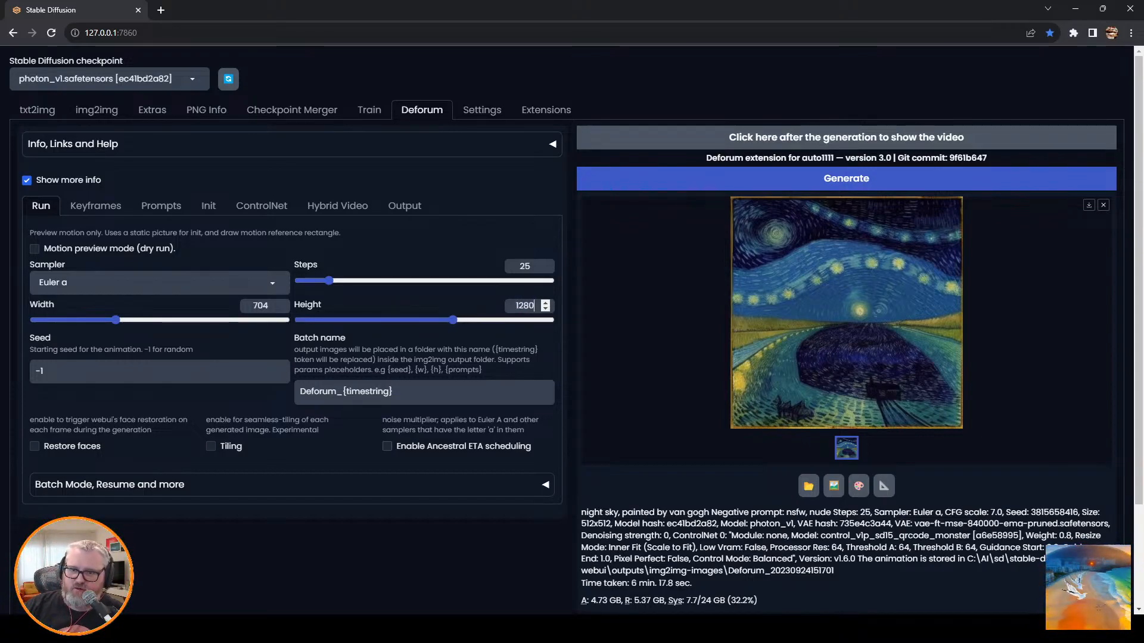
Try a width of 768 in place of 704 and return the width to 704.
left_click(281, 302)
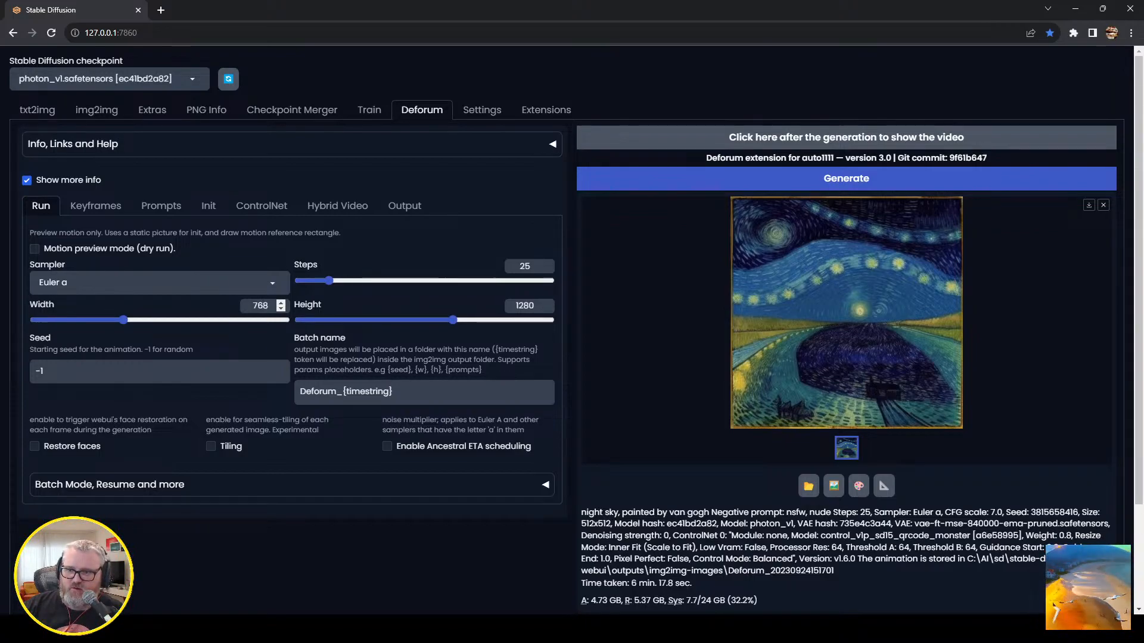
key("Down")
key("Down")
key("Down")
key("Down")
key("Up")
key("Up")
key("Up")
key("Up")
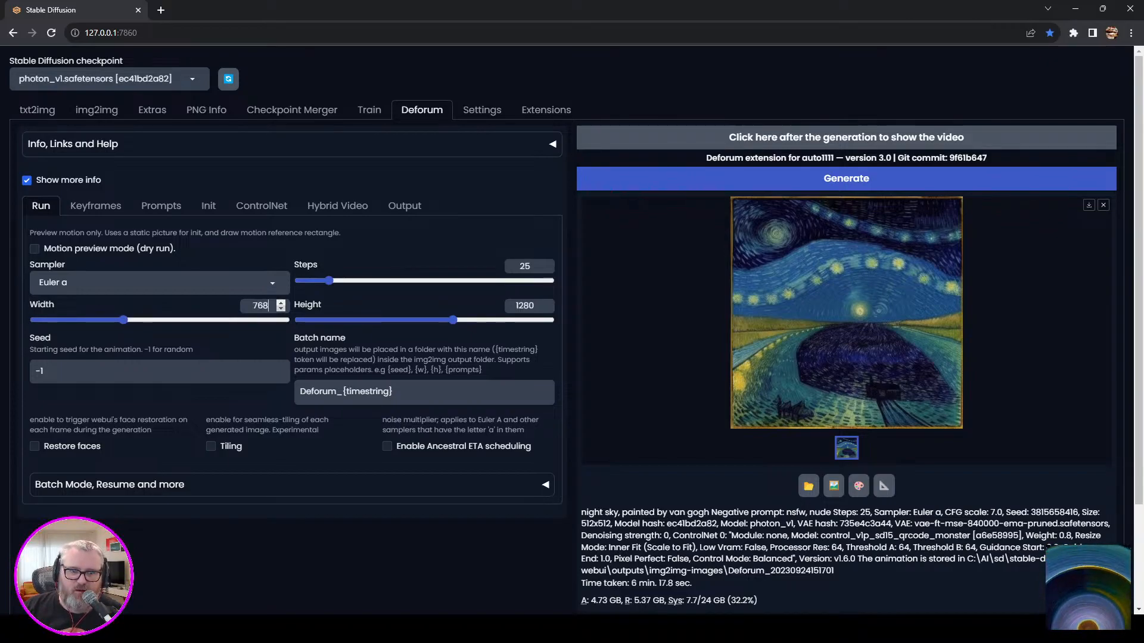
key("Up")
key("Down")
key("Down")
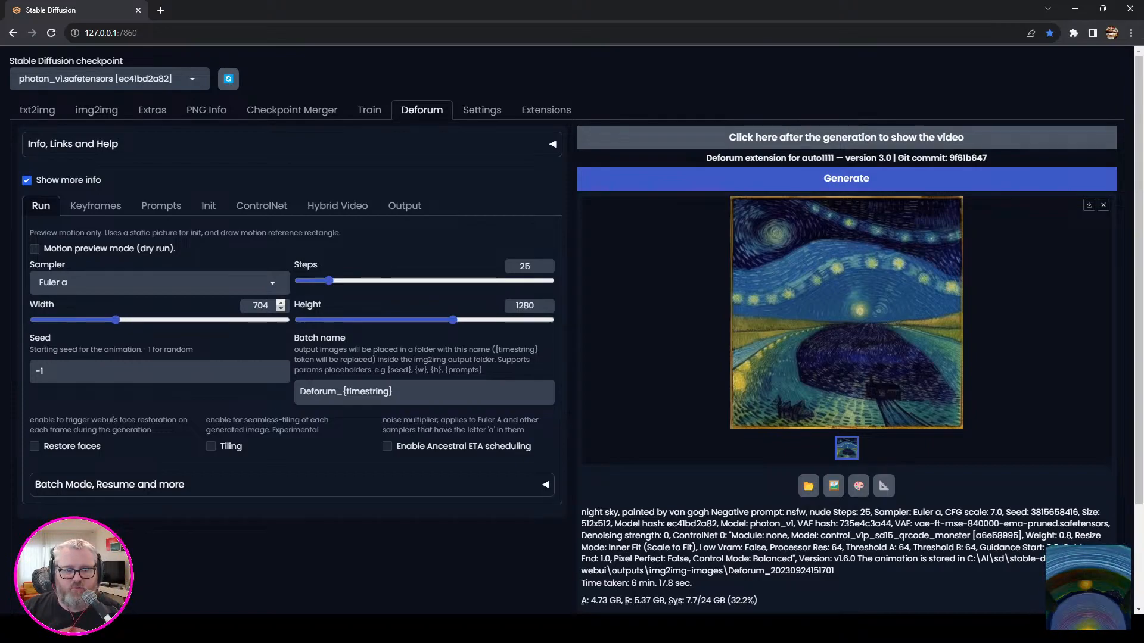
key("Up")
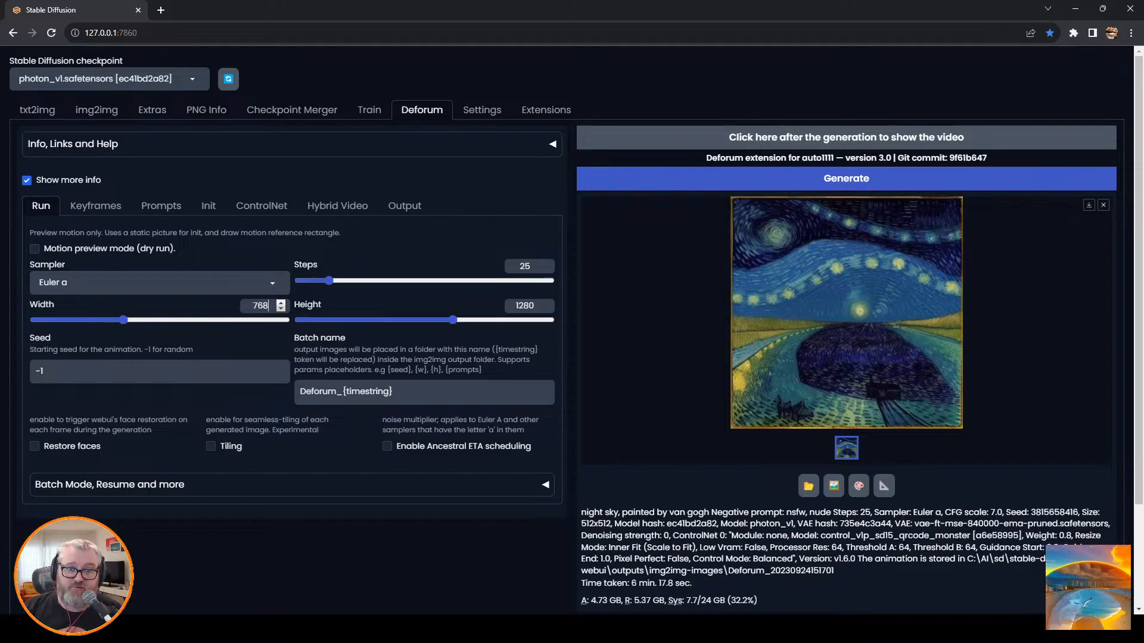
key("Down")
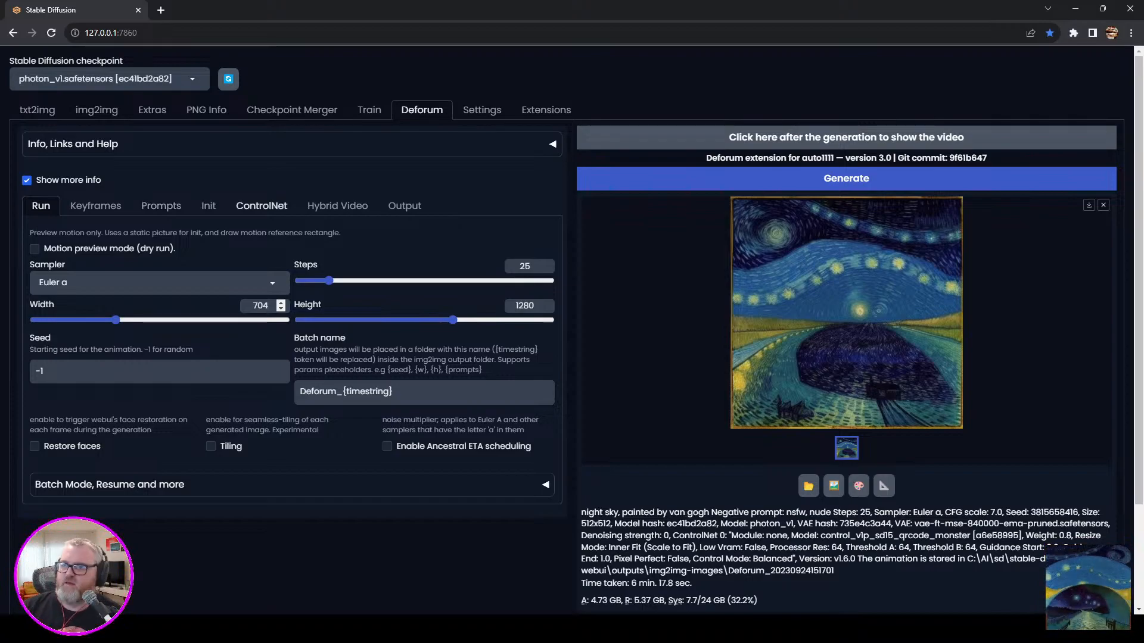
Replace the frame 0 prompt with "psychedelic rainbow tie-dye goopy liquid paint".
left_click(161, 206)
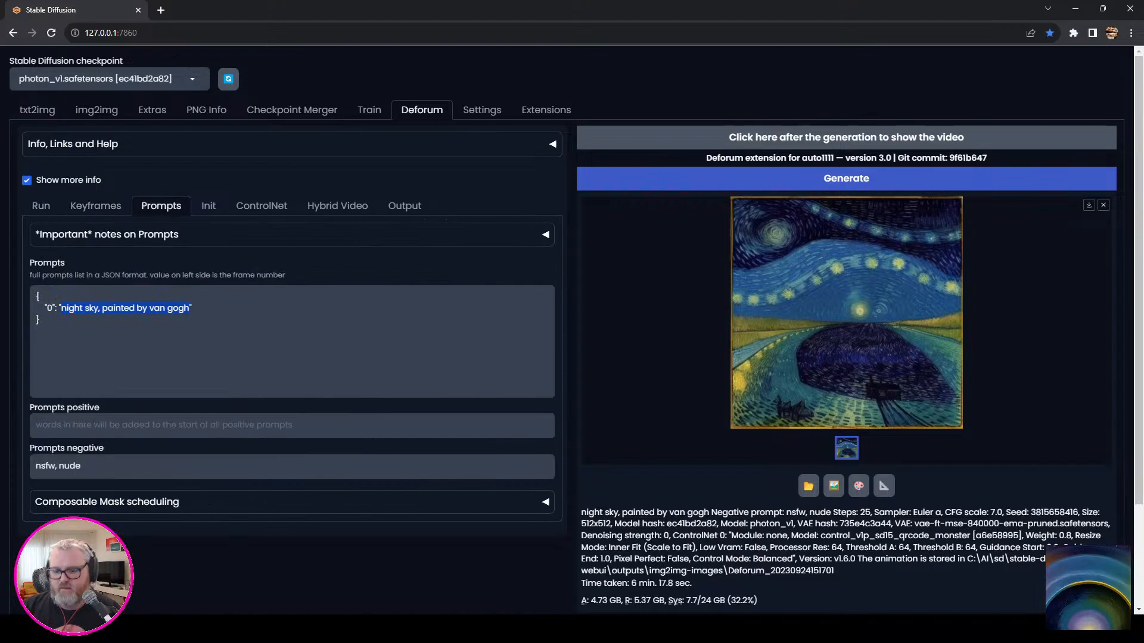
type("psychedelic rainbow tie")
key("BackSpace")
type("-dye ")
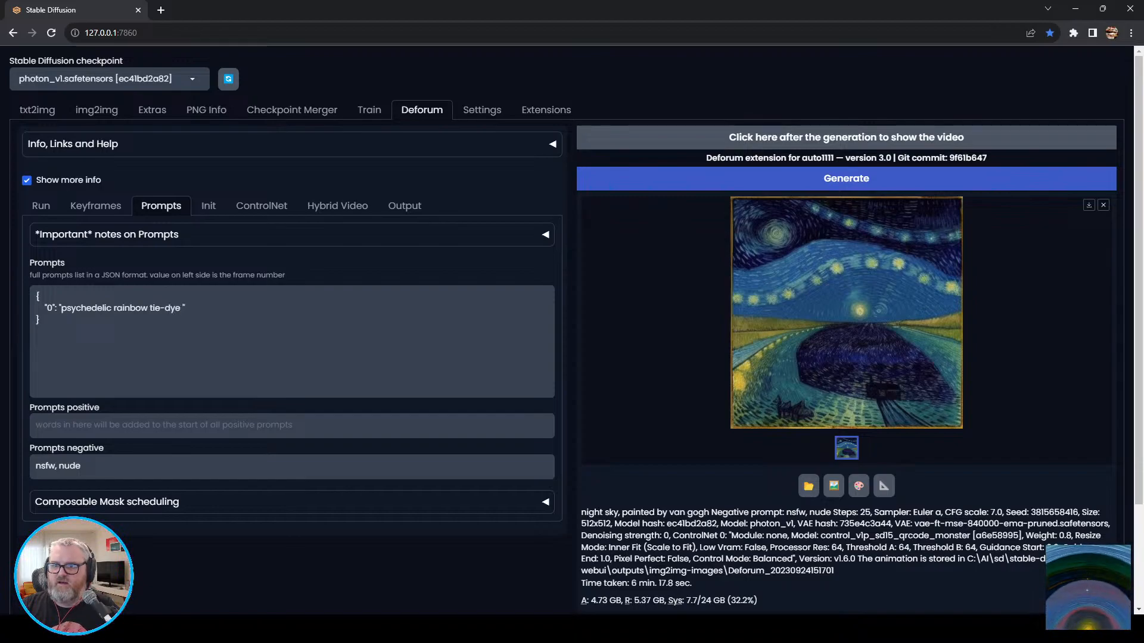
type("goopy liquid paint")
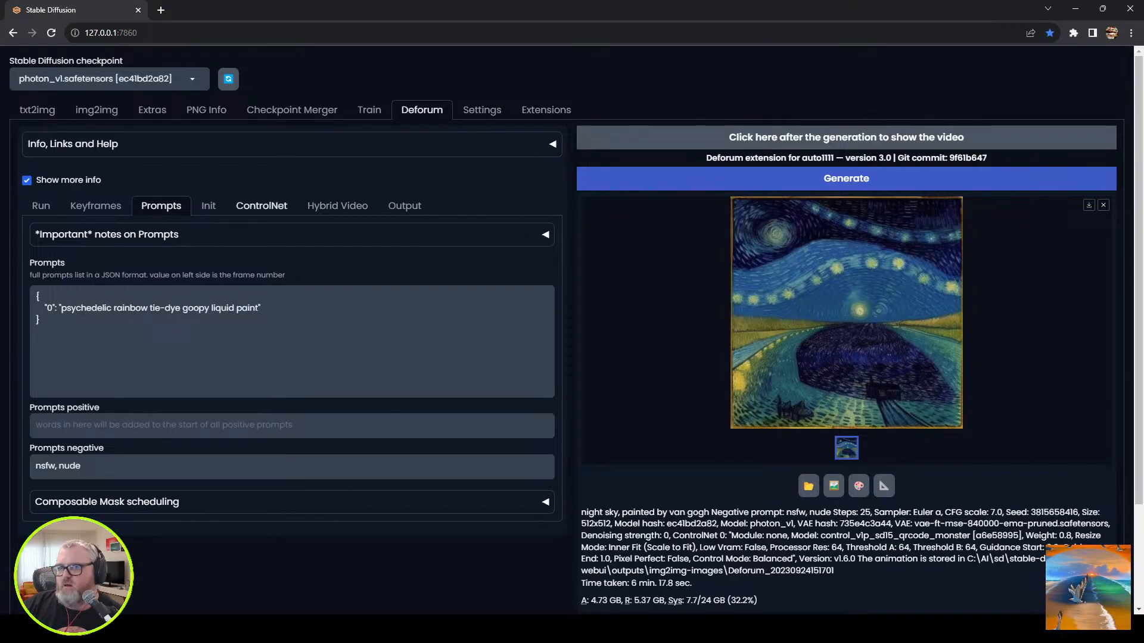
Check the hybrid video and output settings, and start generating the animation.
left_click(337, 205)
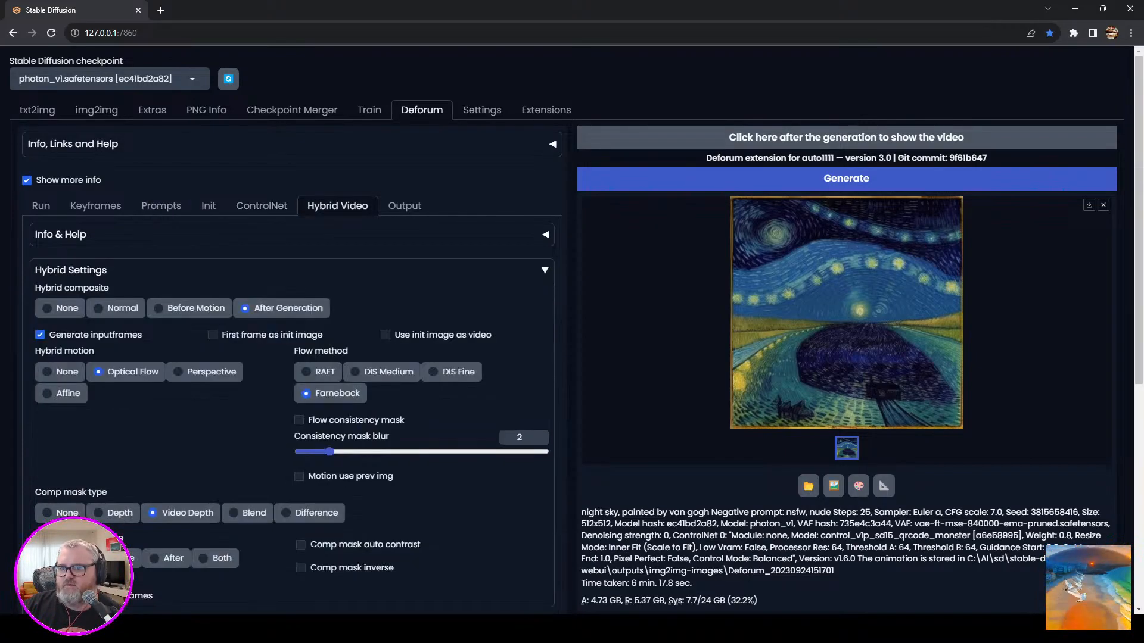
left_click(41, 205)
left_click(405, 206)
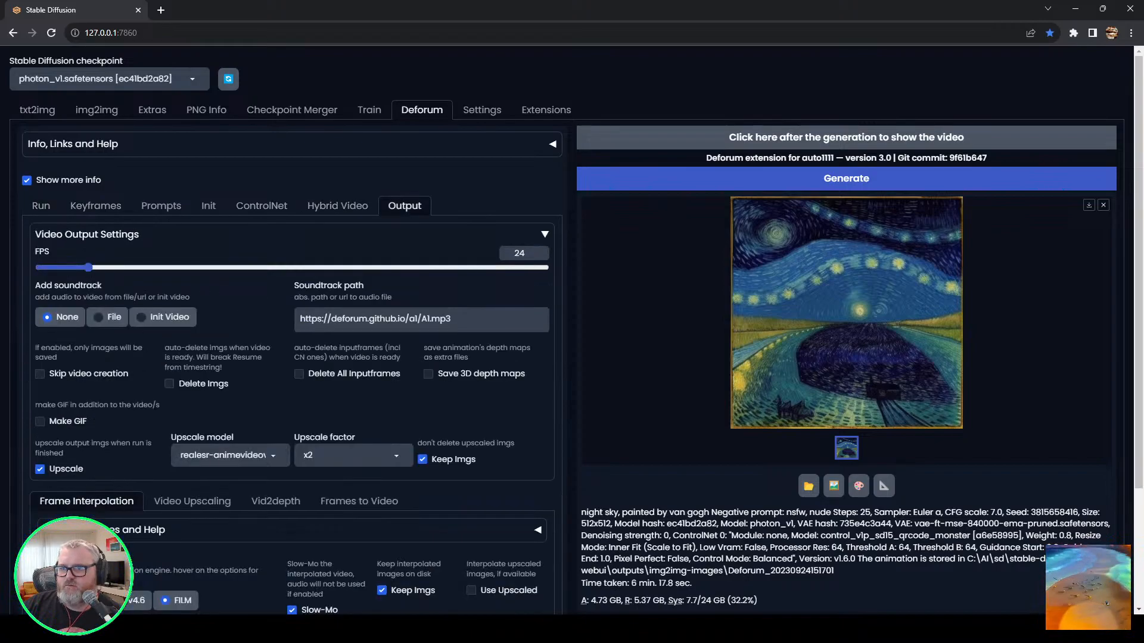
left_click(846, 179)
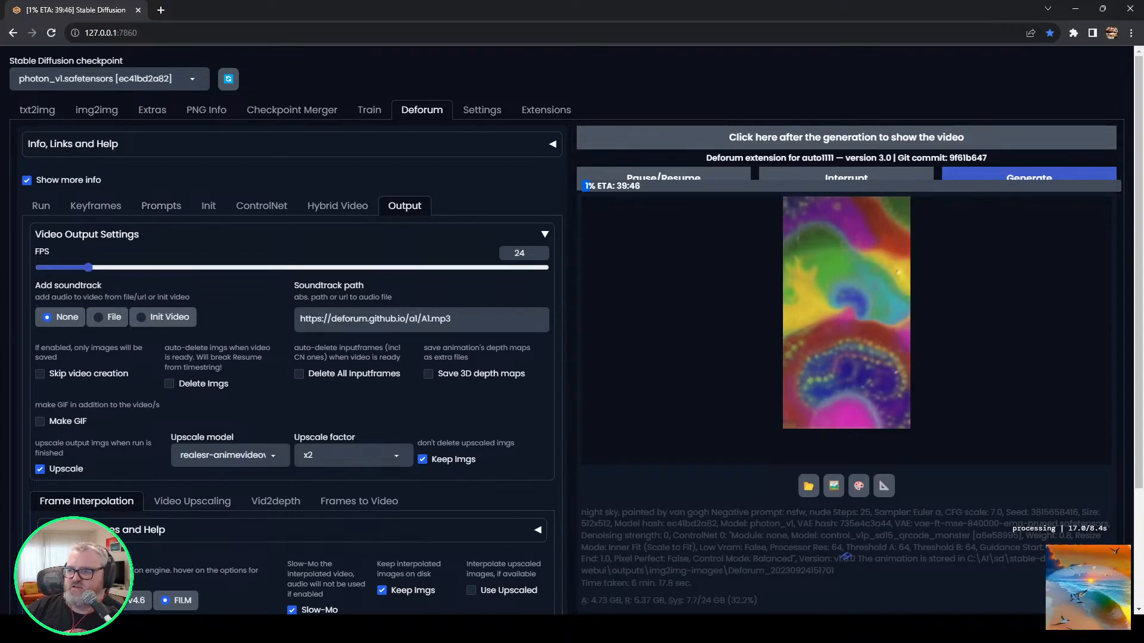
Show the ControlNet model's input video path settings and open the C:\tmp folder in File Explorer.
left_click(261, 205)
scroll(572, 333, "down", 3)
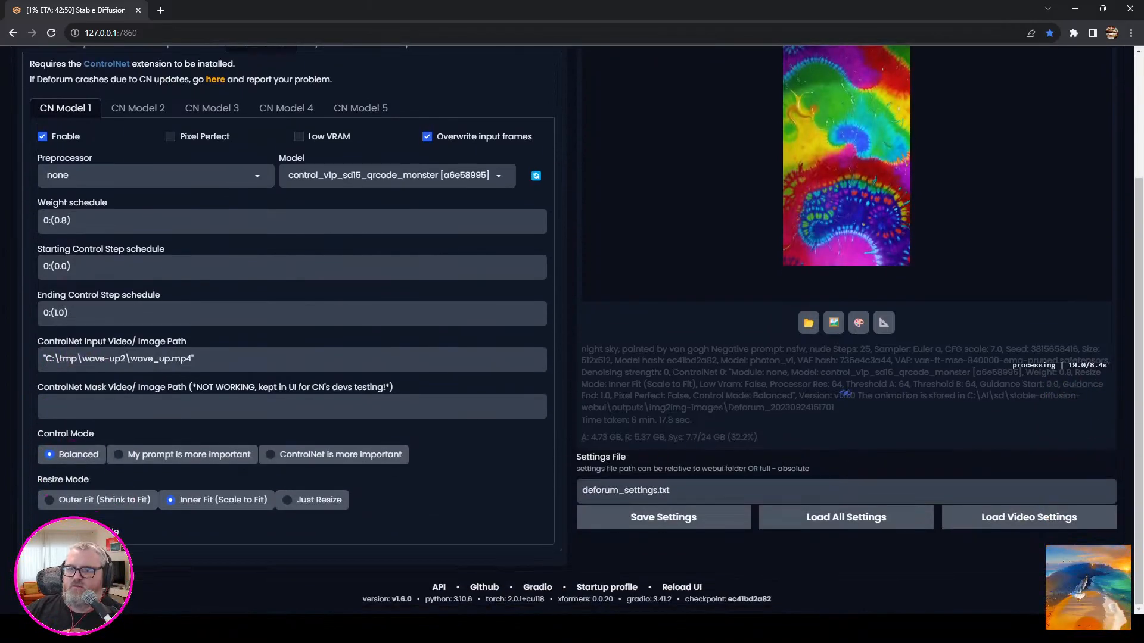
key("super+r")
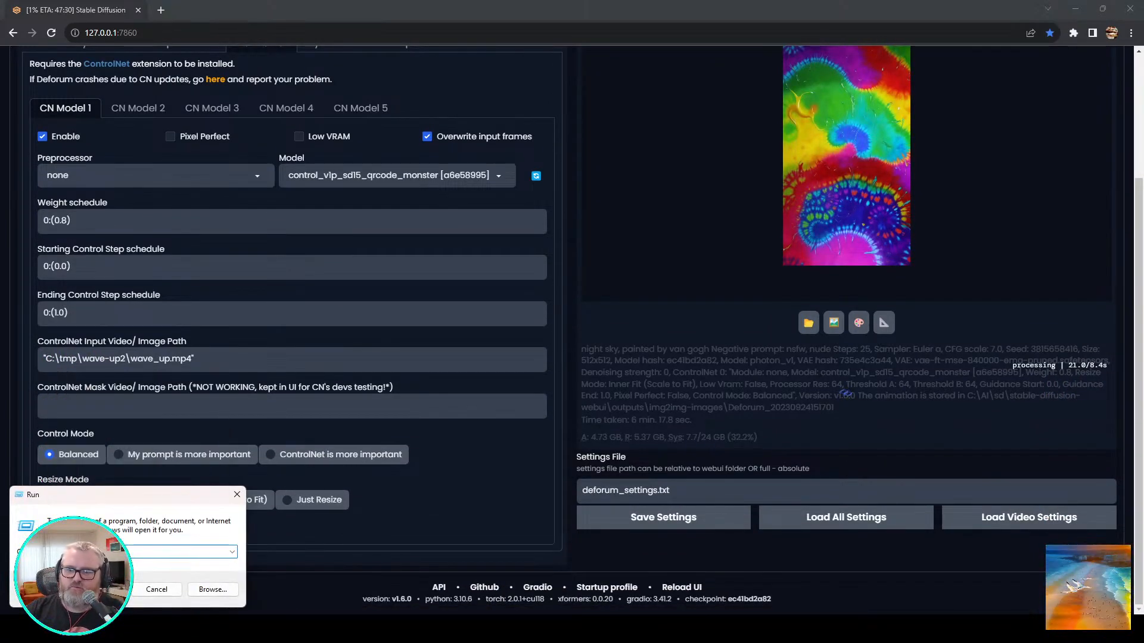
type("c:\tmp")
key("Return")
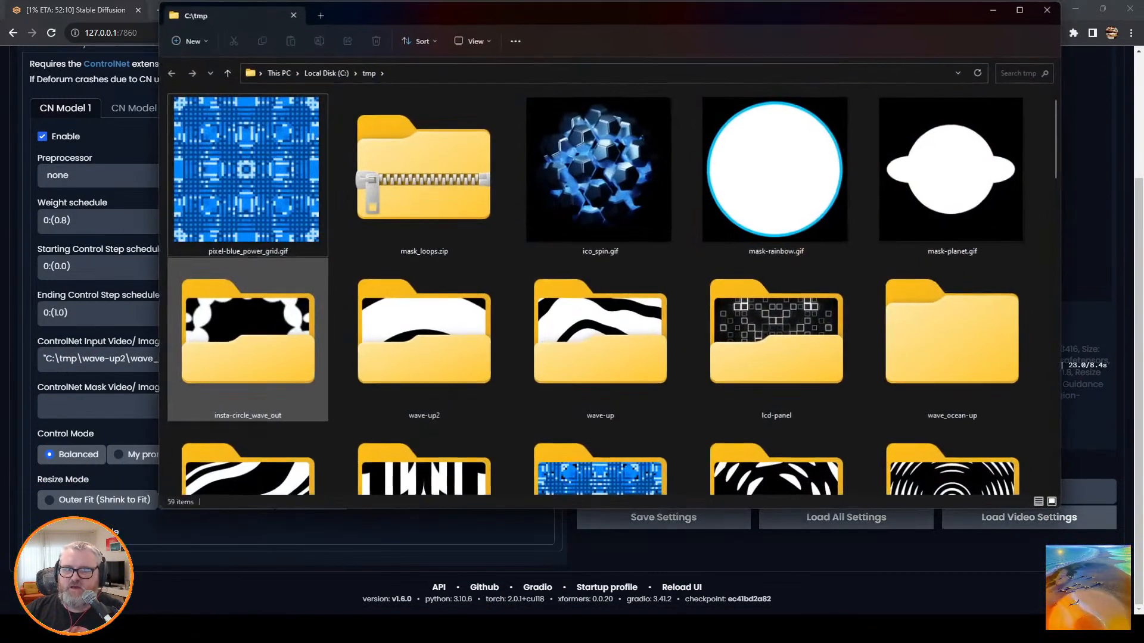
Open the insta-circle_wave_out folder inside C:\tmp.
key("Left")
key("Right")
key("Right")
key("Down")
key("Left")
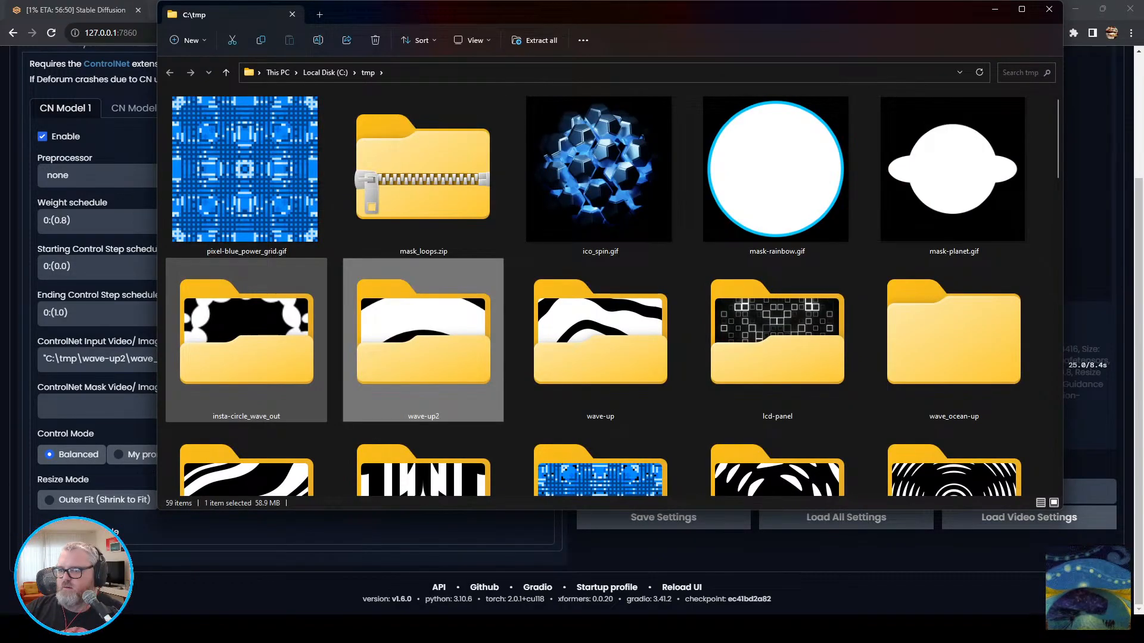
key("Left")
key("Return")
Copy the full file path of the 0001-0280.mp4 video.
key("Right")
key("F2")
key("End")
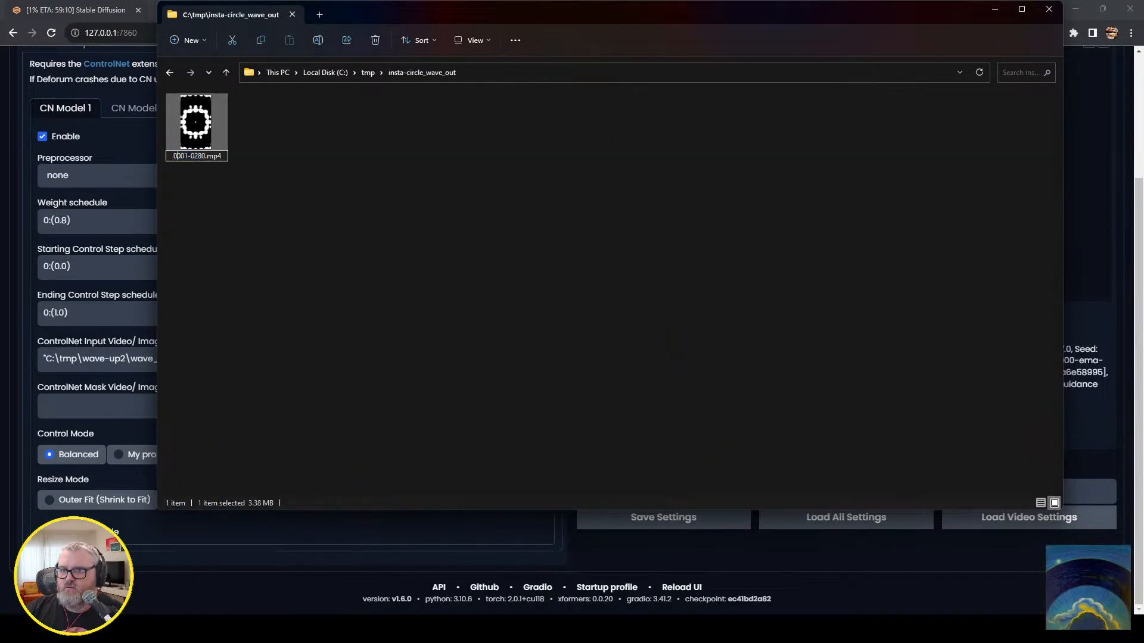
key("Escape")
key("shift+F10")
key("Down")
key("Down")
key("Down")
key("Down")
key("Down")
key("Down")
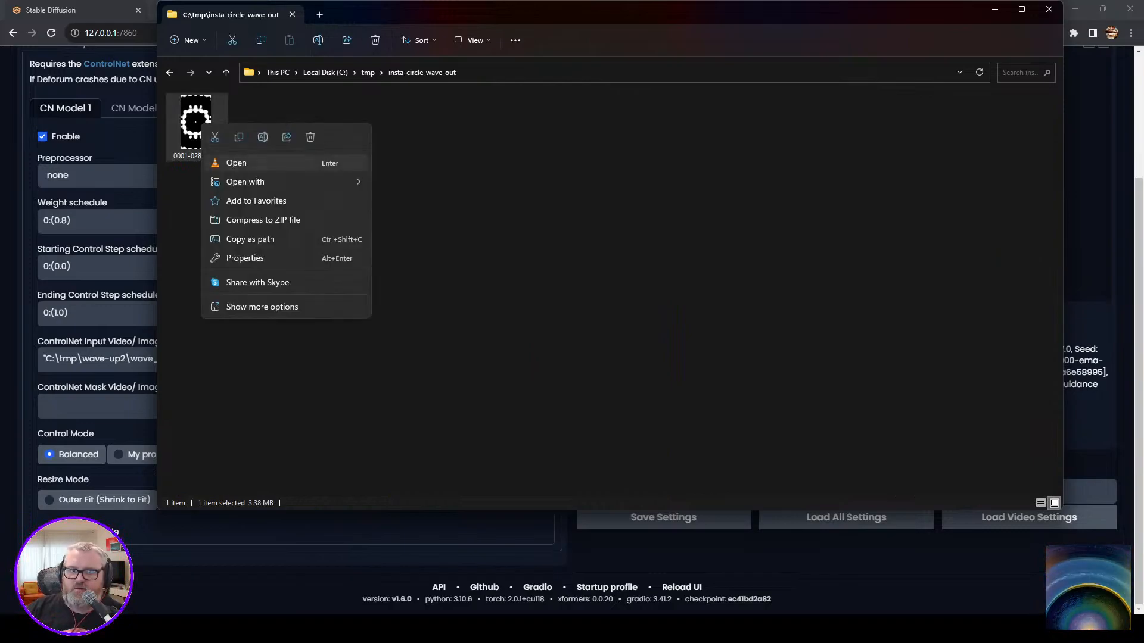
key("Up")
key("Return")
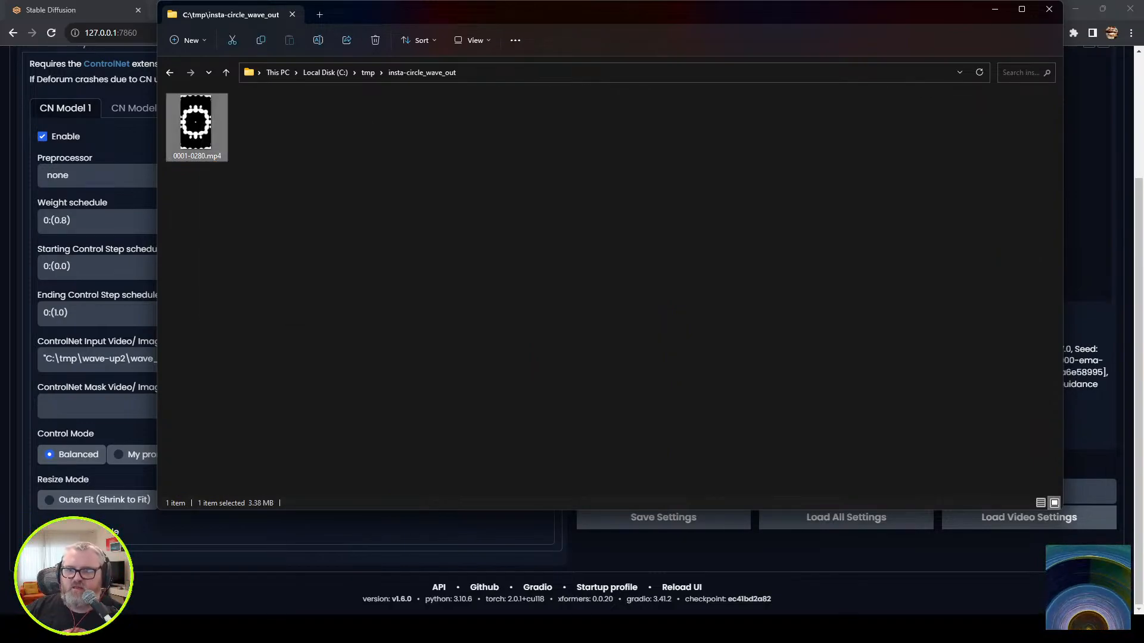
Switch to Stable Diffusion and paste the copied 0001-0280.mp4 path as CN Model 1's input video path and the Deforum video init path.
key("alt+Tab")
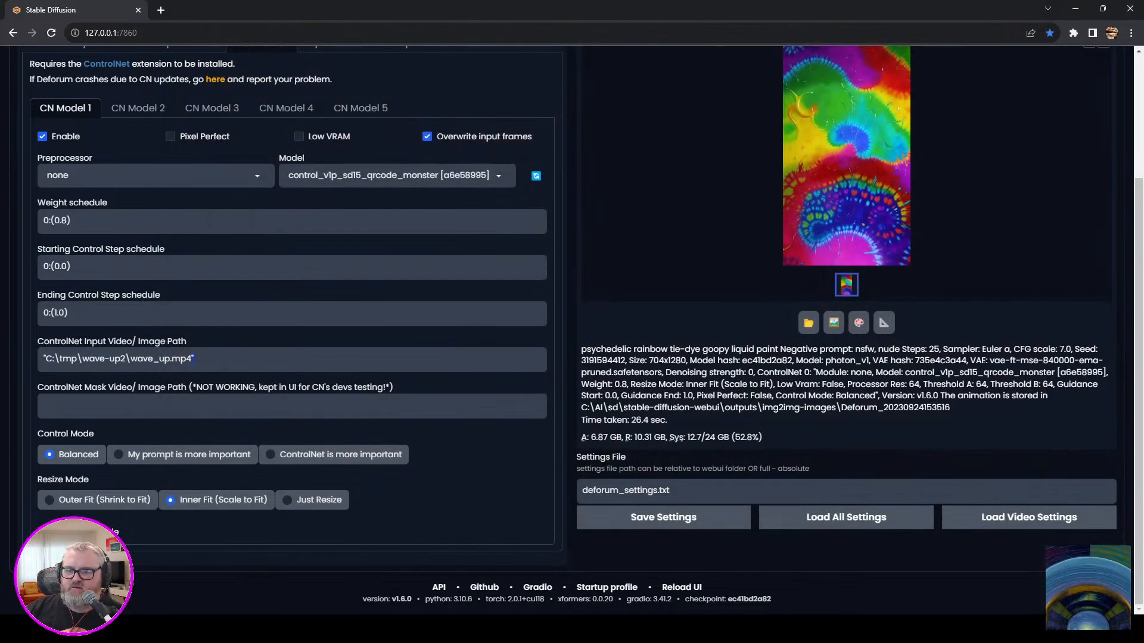
type("\"C:\\tmp\\insta-circle_wave_out\\0001-0280.mp4\"")
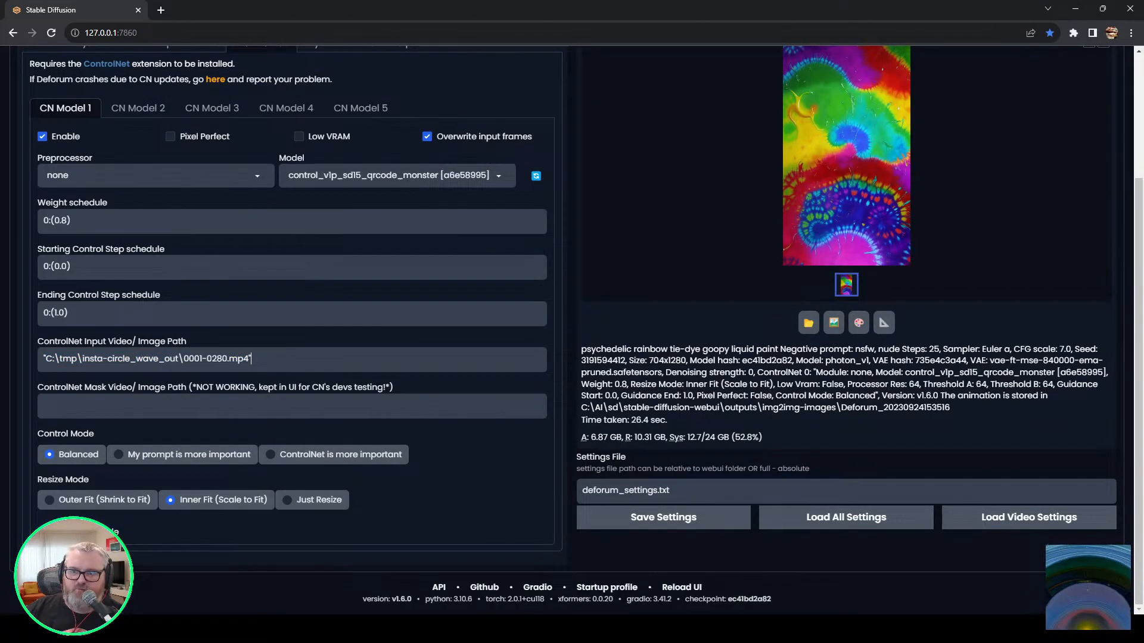
scroll(179, 238, "up", 3)
left_click(209, 206)
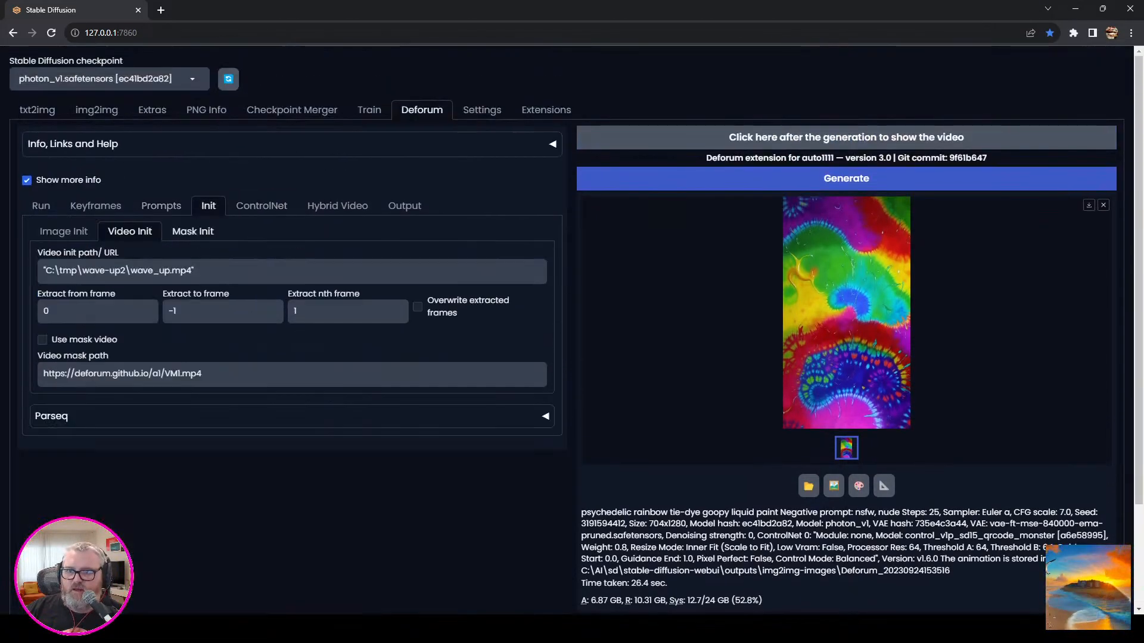
key("ctrl+a")
type("\"C:\\tmp\\insta-circle_wave_out\\0001-0280.mp4\"")
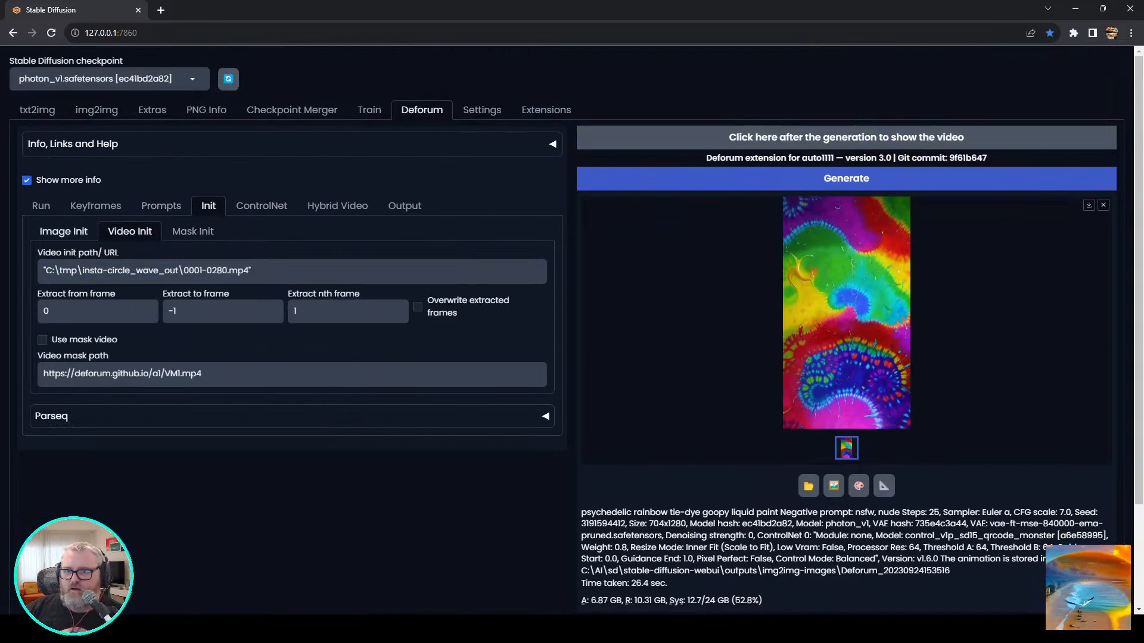
Set the image init strength to 0, check the run settings, and start generating the animation.
left_click(64, 231)
left_click_drag(511, 269, 385, 269)
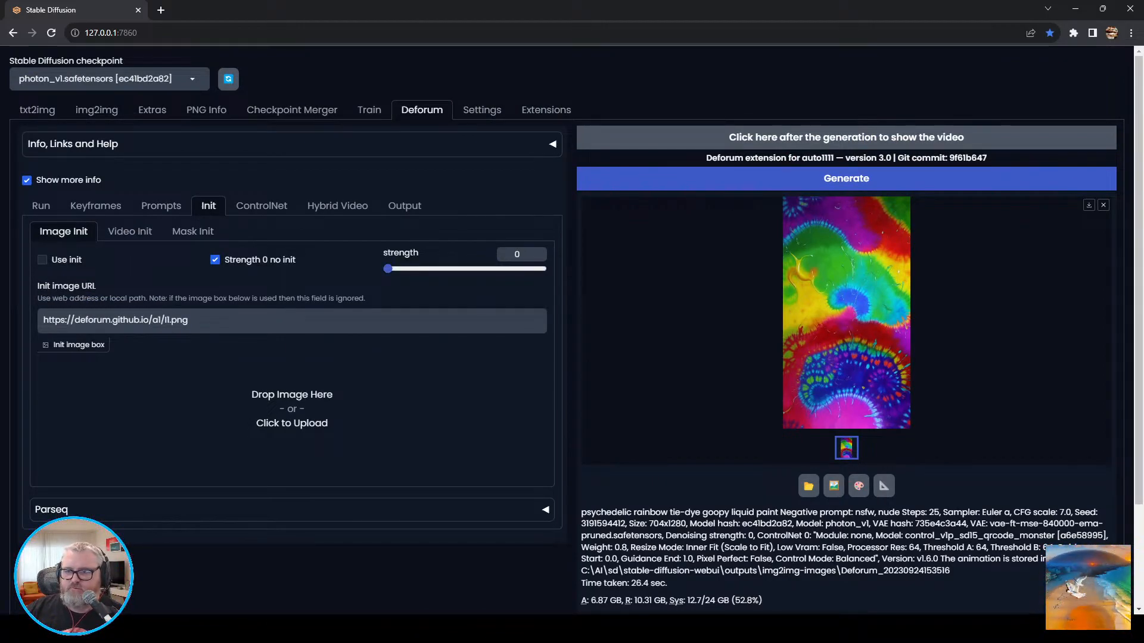
left_click(40, 206)
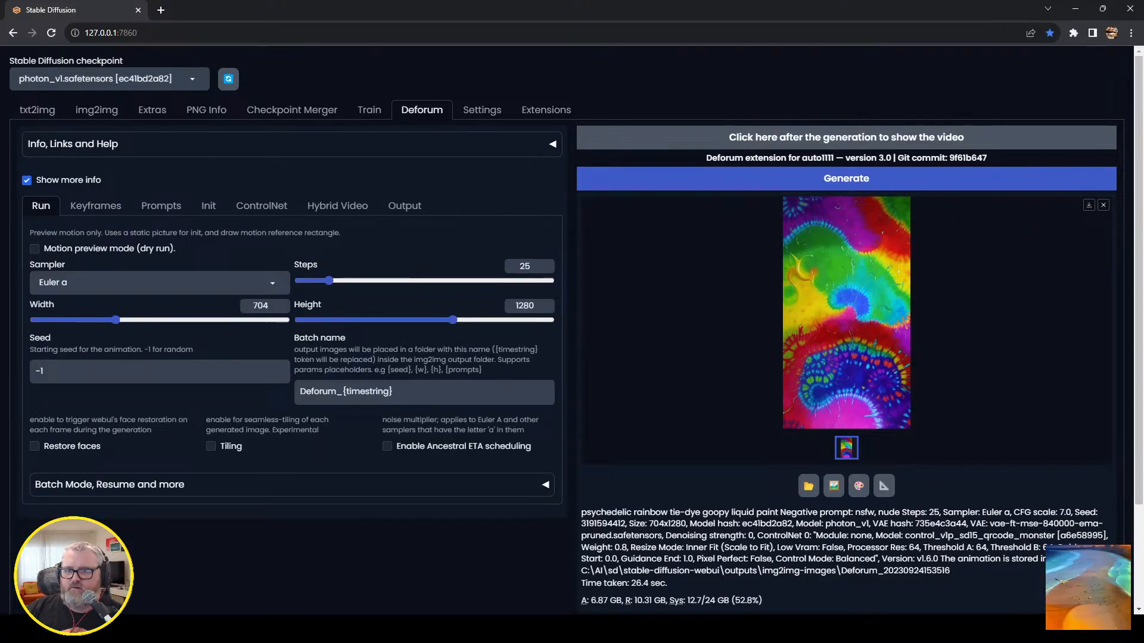
left_click(846, 179)
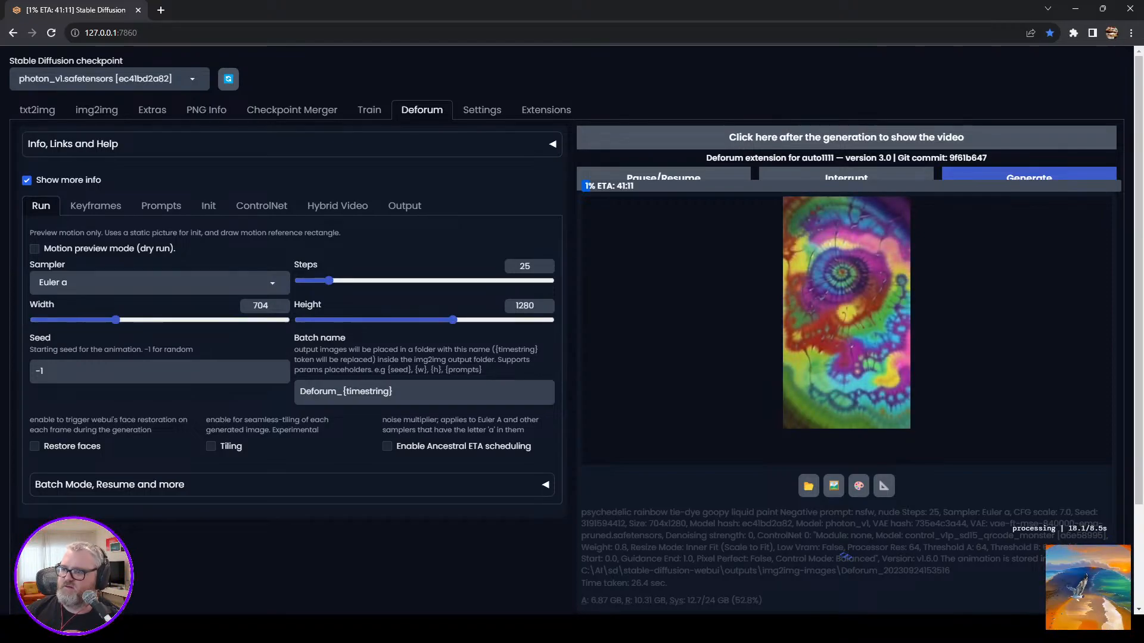
Check the animation's frame progress in the command console and compare it with the preview in Deforum.
left_click(191, 629)
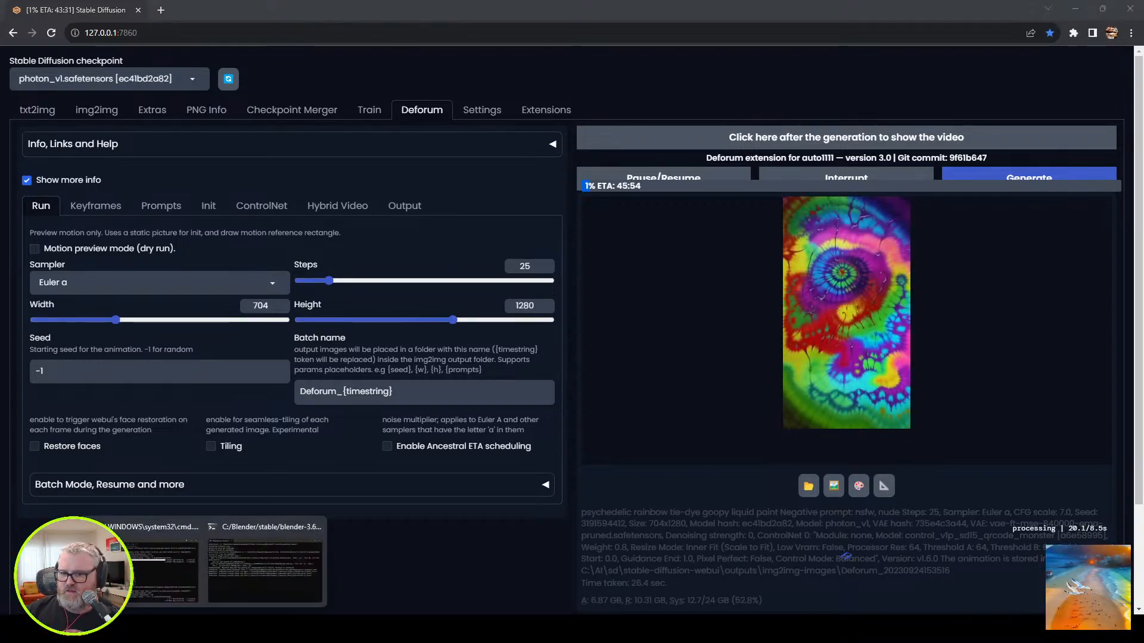
left_click(142, 565)
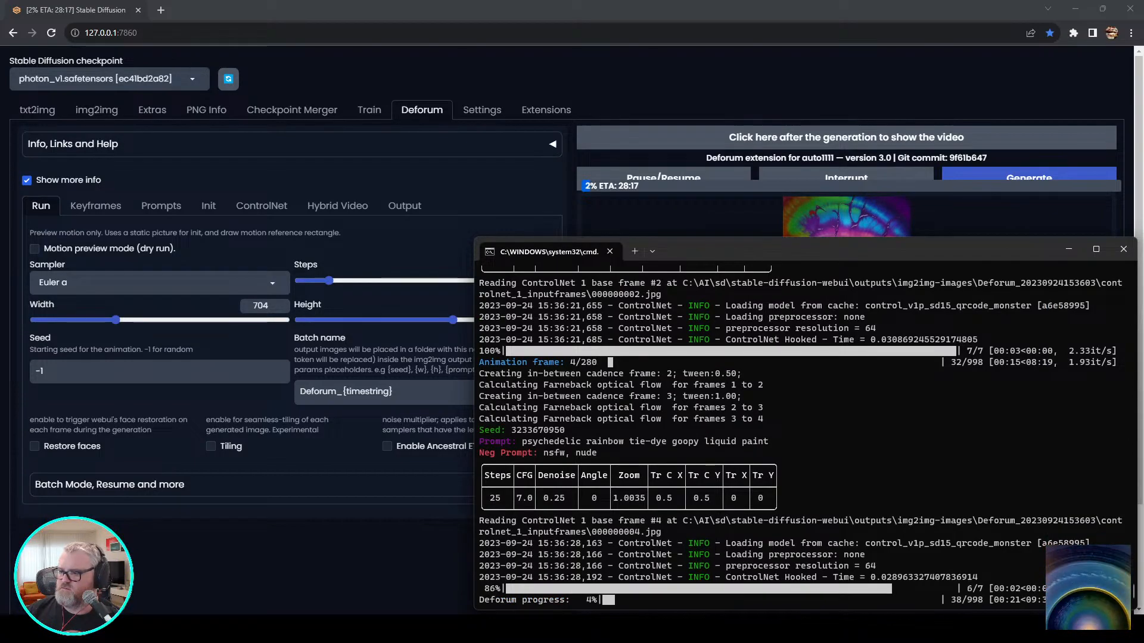
key("alt+Tab")
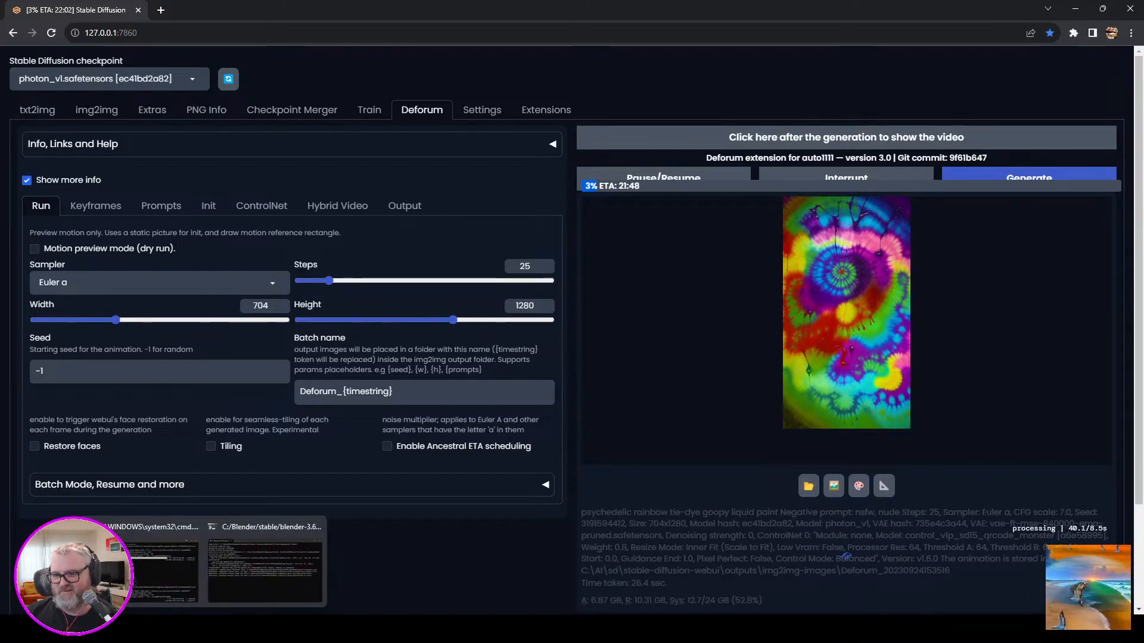
left_click(204, 629)
left_click(160, 569)
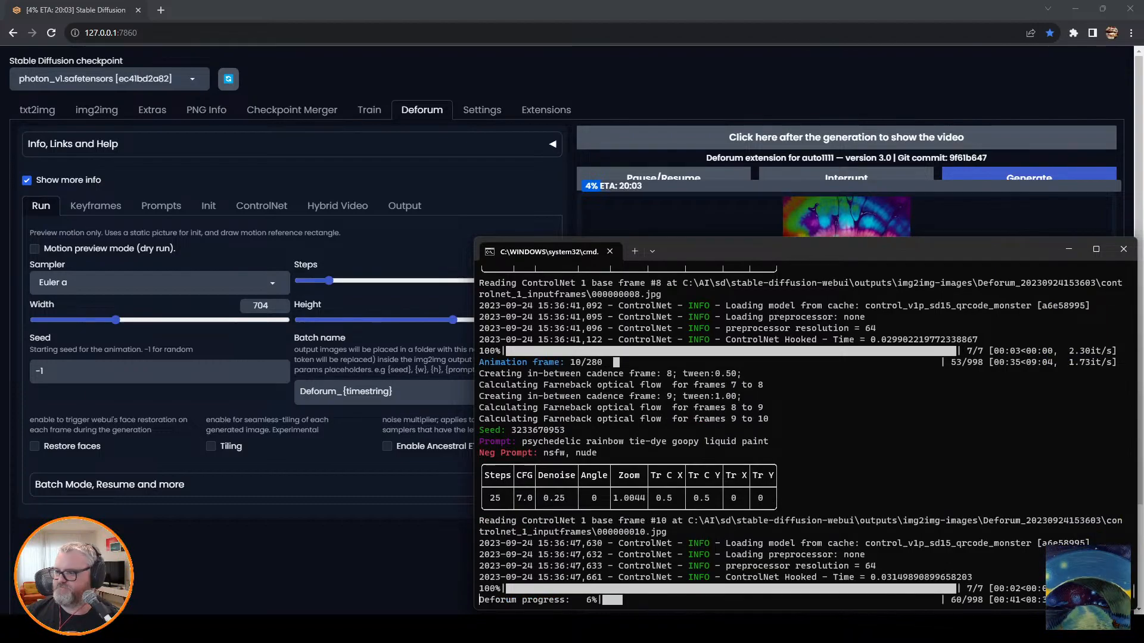
left_click(184, 485)
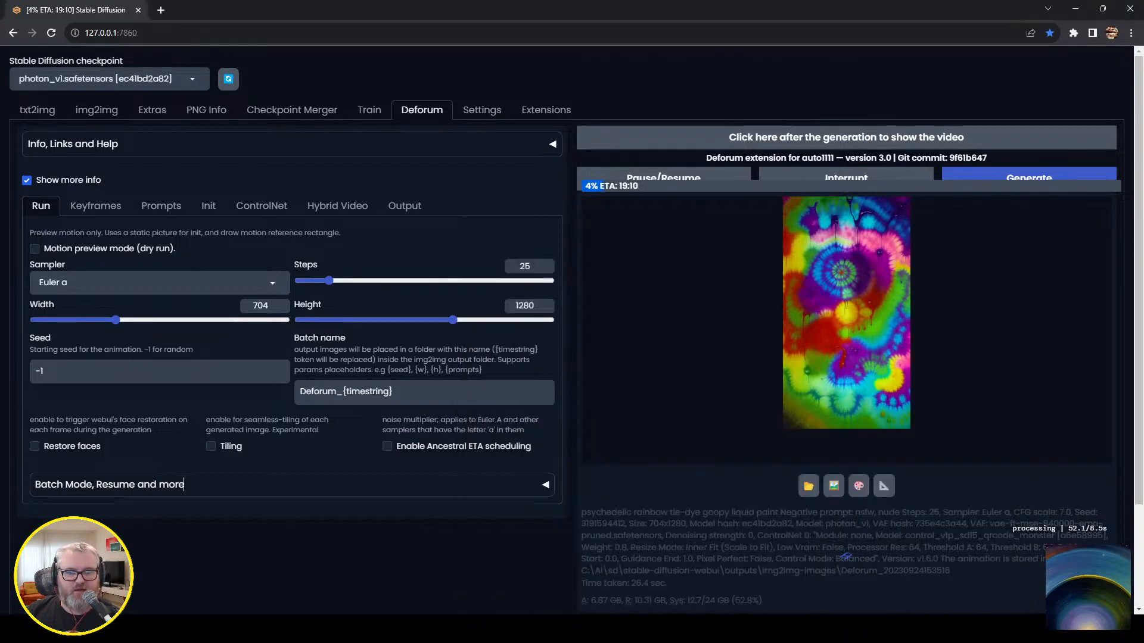
left_click(229, 629)
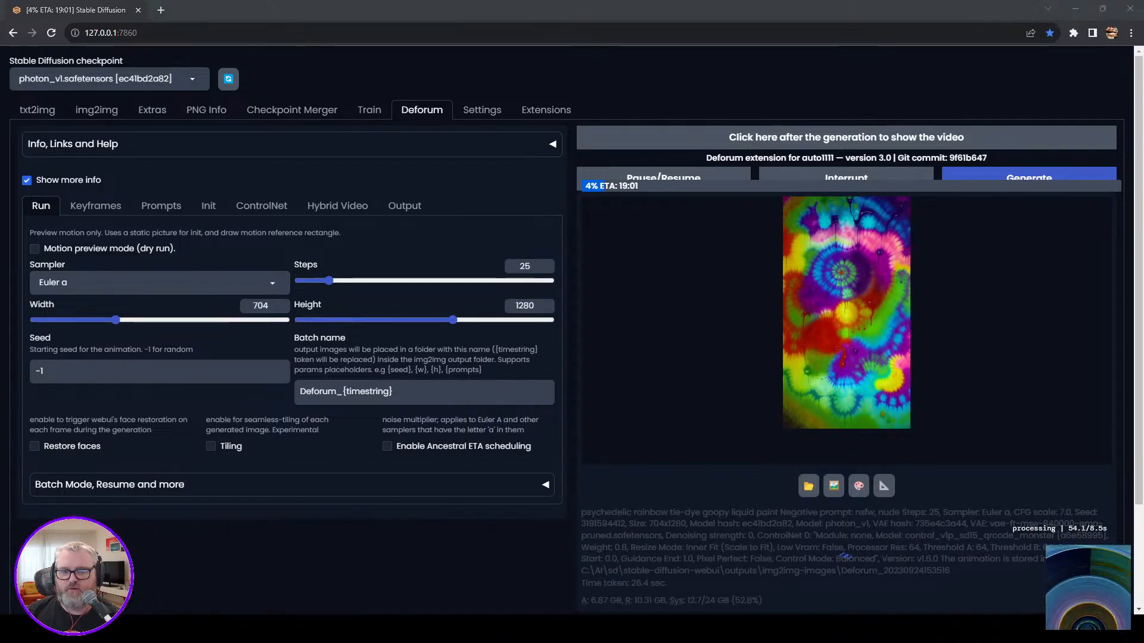
left_click(230, 629)
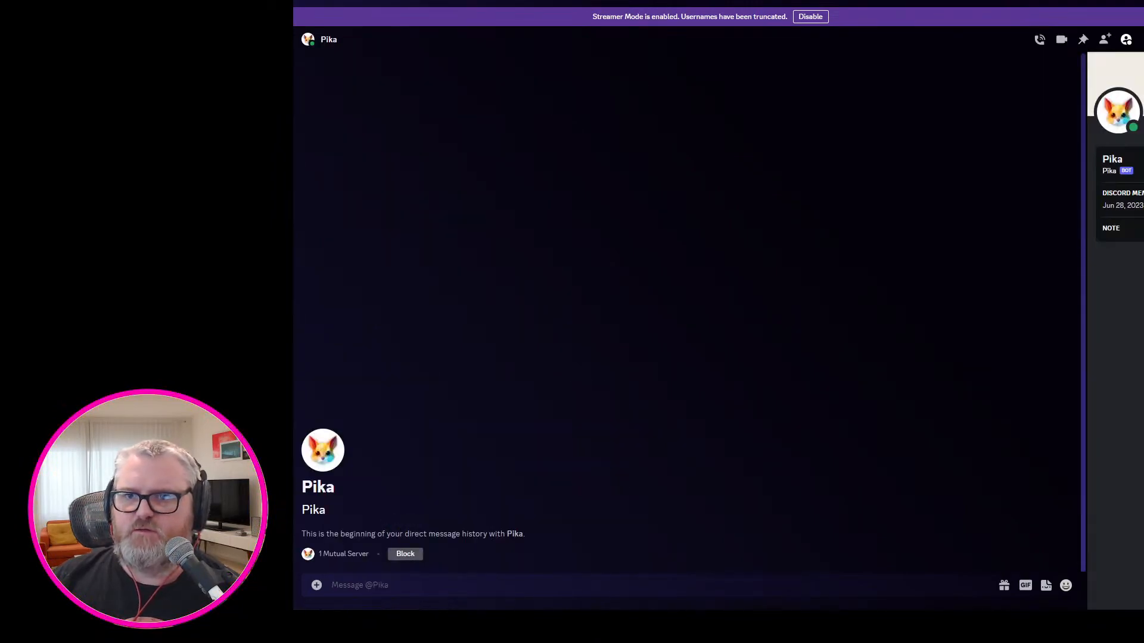
In the Discord chat with the Pika bot, prepare an /encrypt_text command with message "hello" and prompt "waving trees in the jungle".
left_click(429, 586)
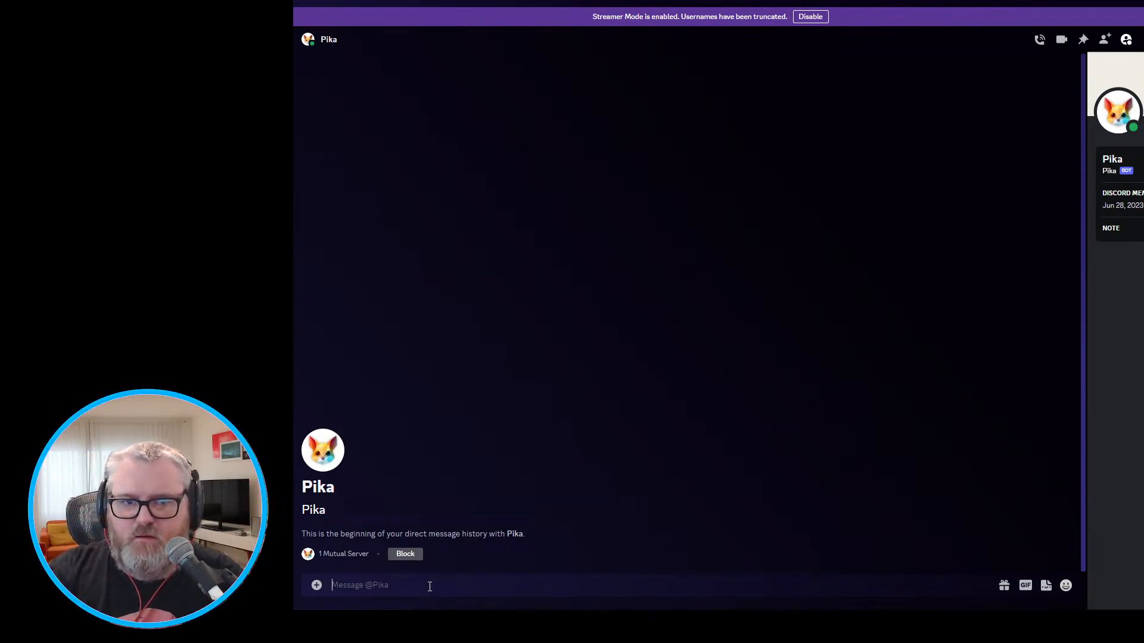
type("/encr")
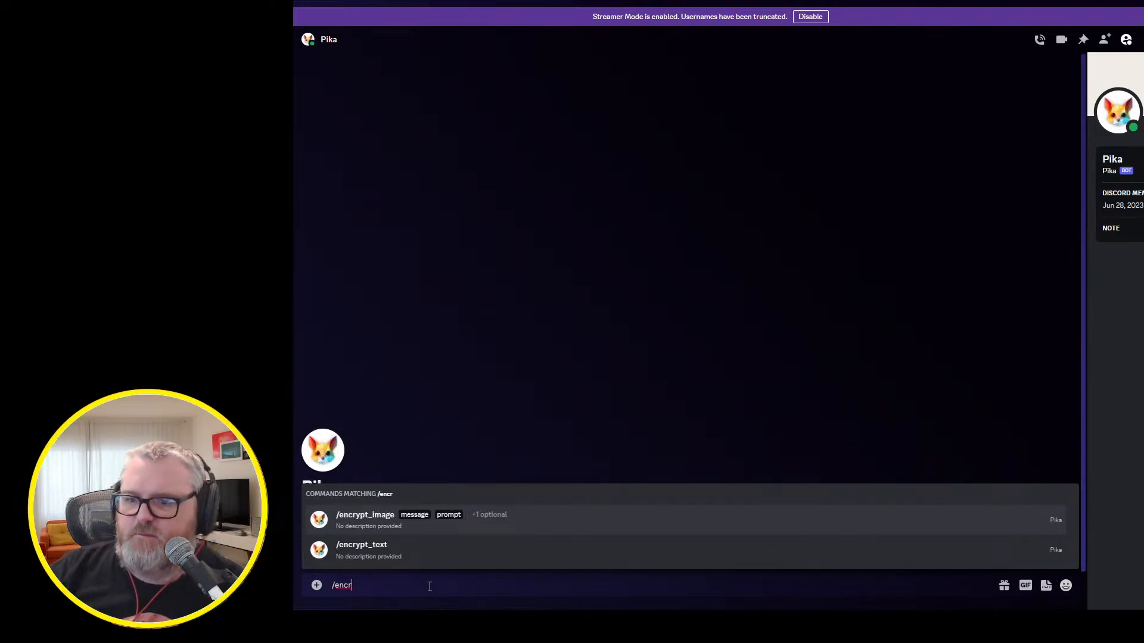
left_click(423, 554)
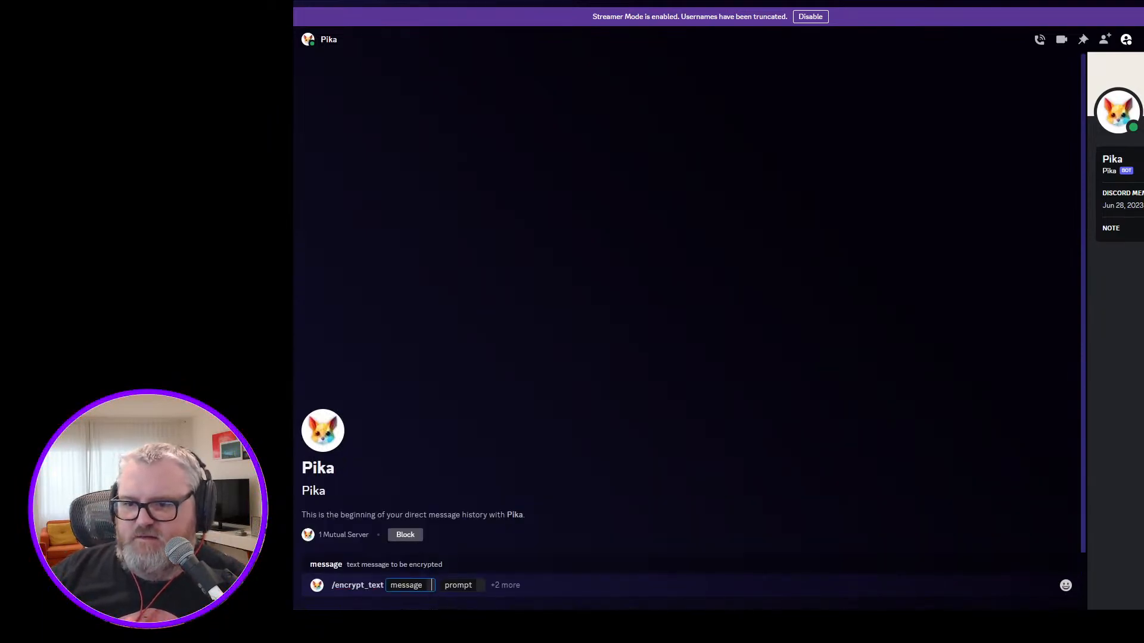
type("hello")
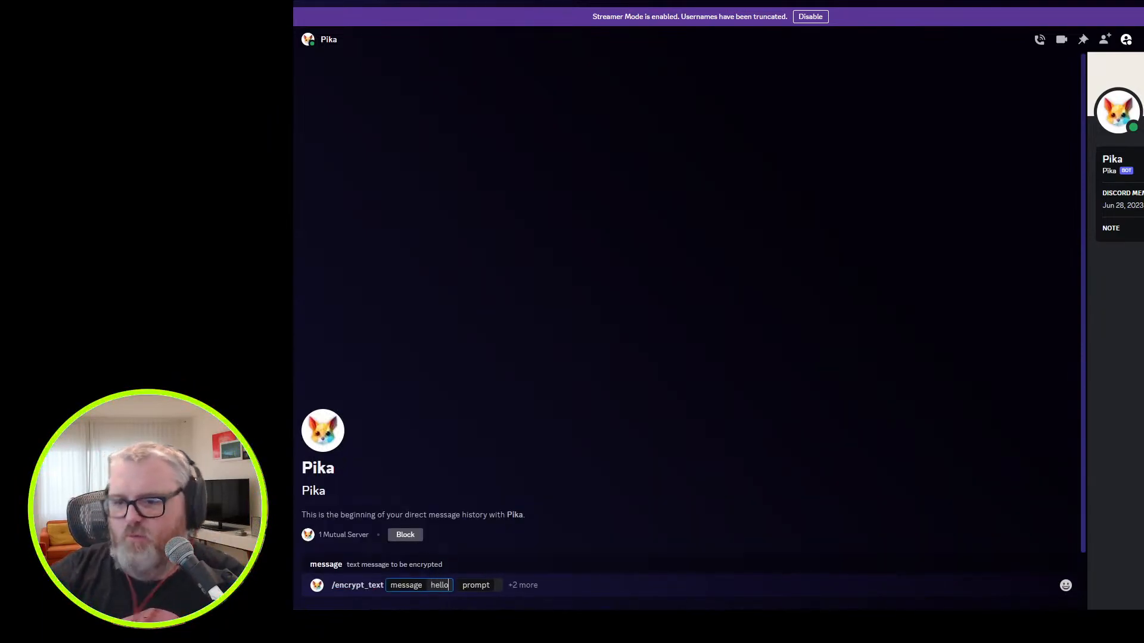
key("Tab")
type("w")
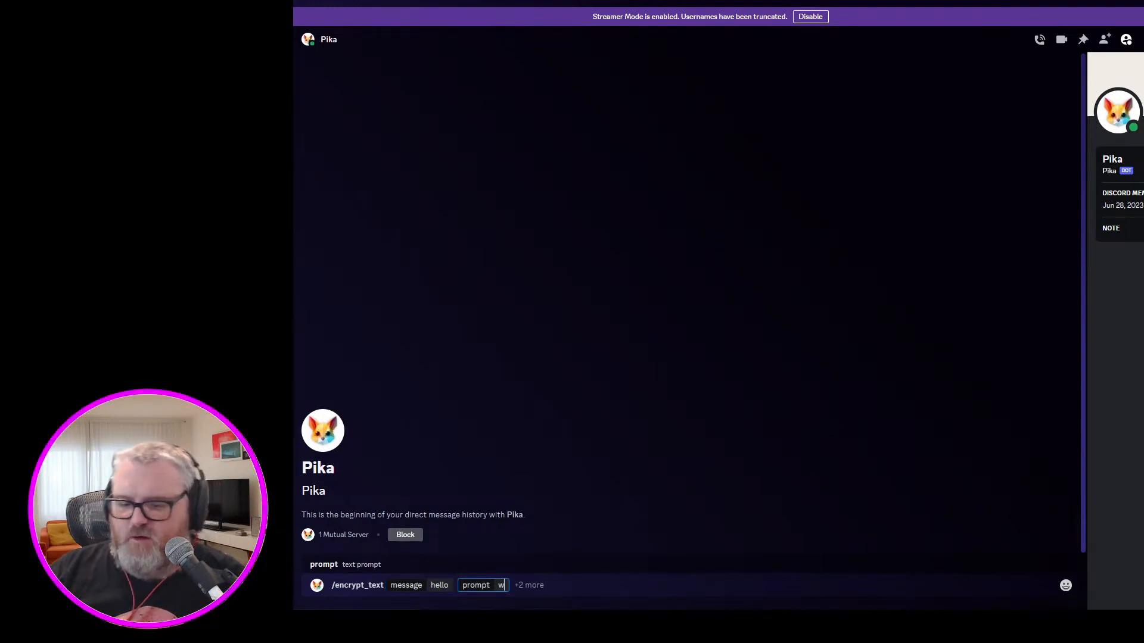
type("aving trees in the jungle")
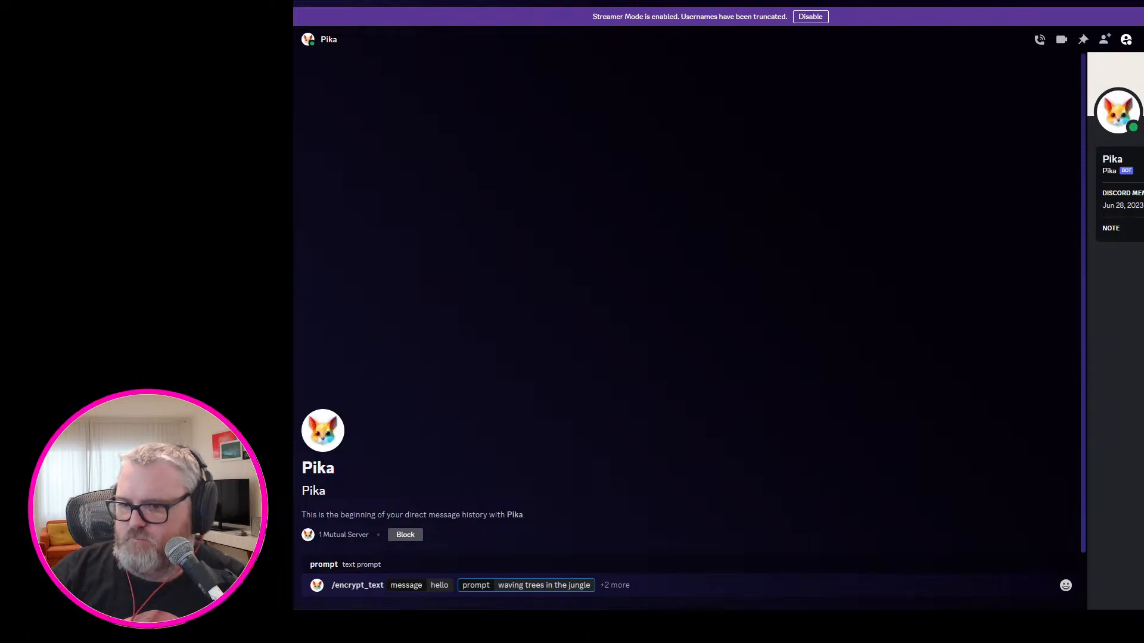
Try adding the optional image field and the BAUHAUS font to the /encrypt_text command, and clear the whole command.
left_click(629, 585)
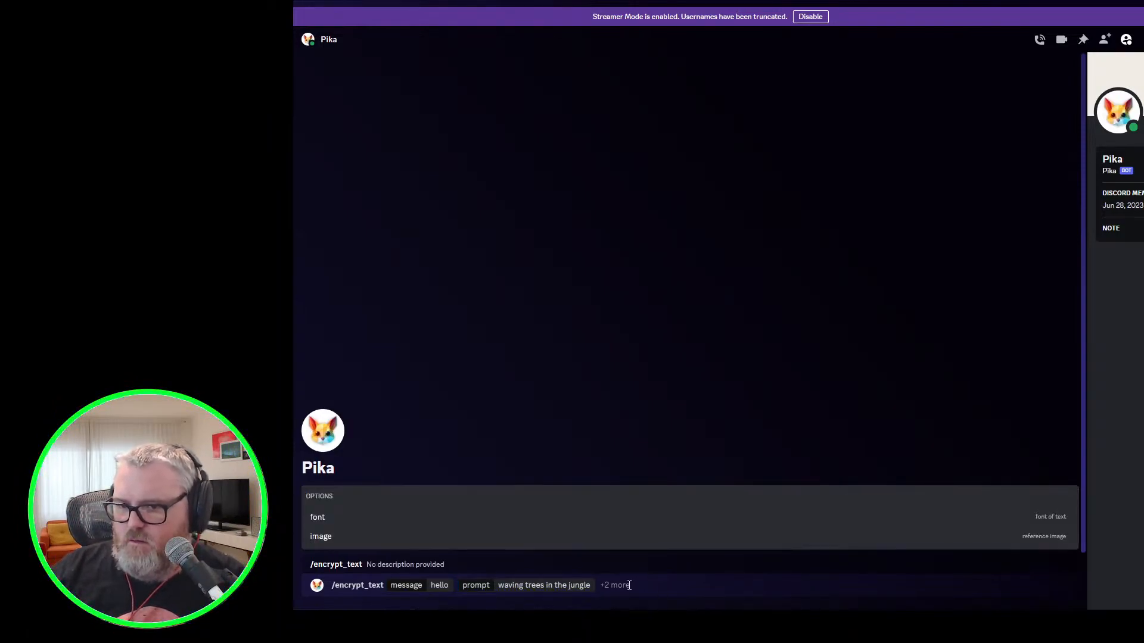
left_click(602, 533)
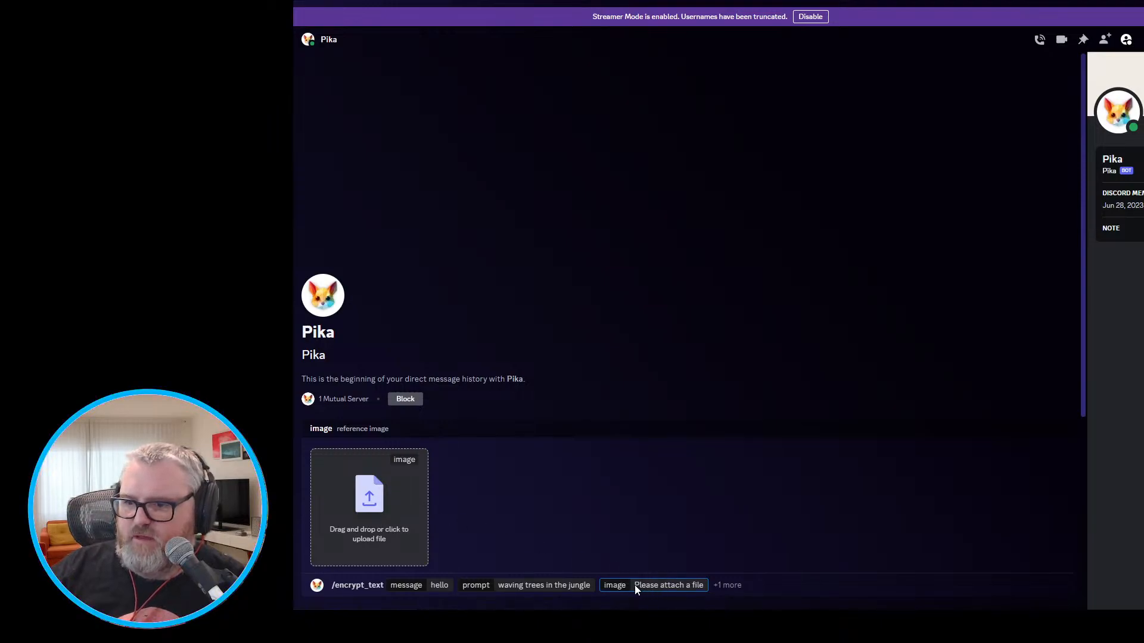
left_click(736, 585)
left_click(470, 489)
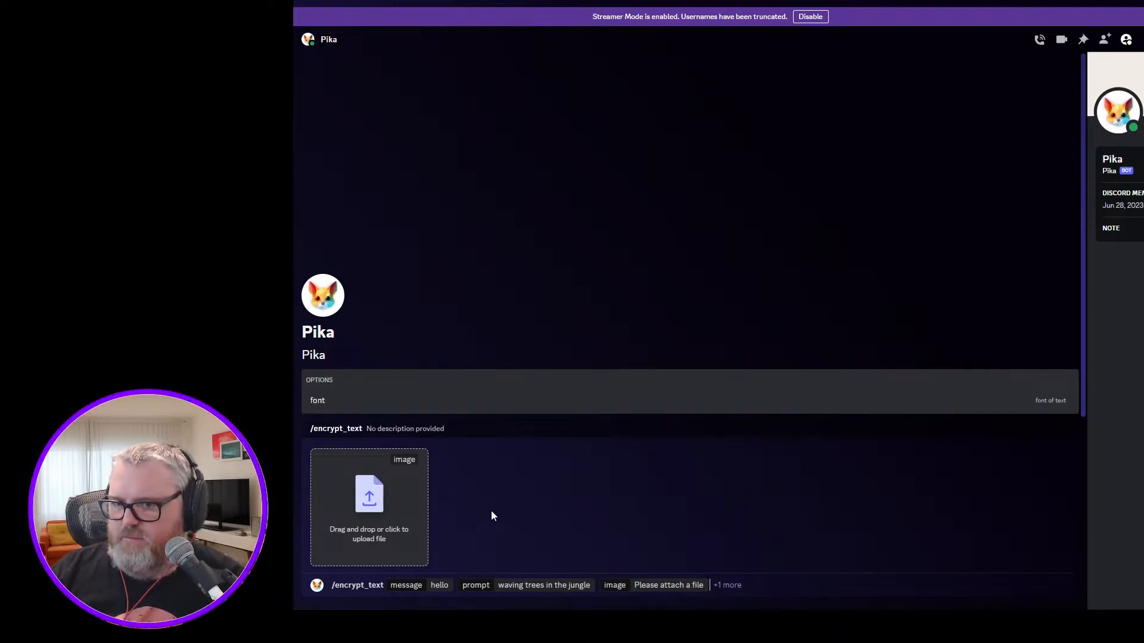
left_click(677, 585)
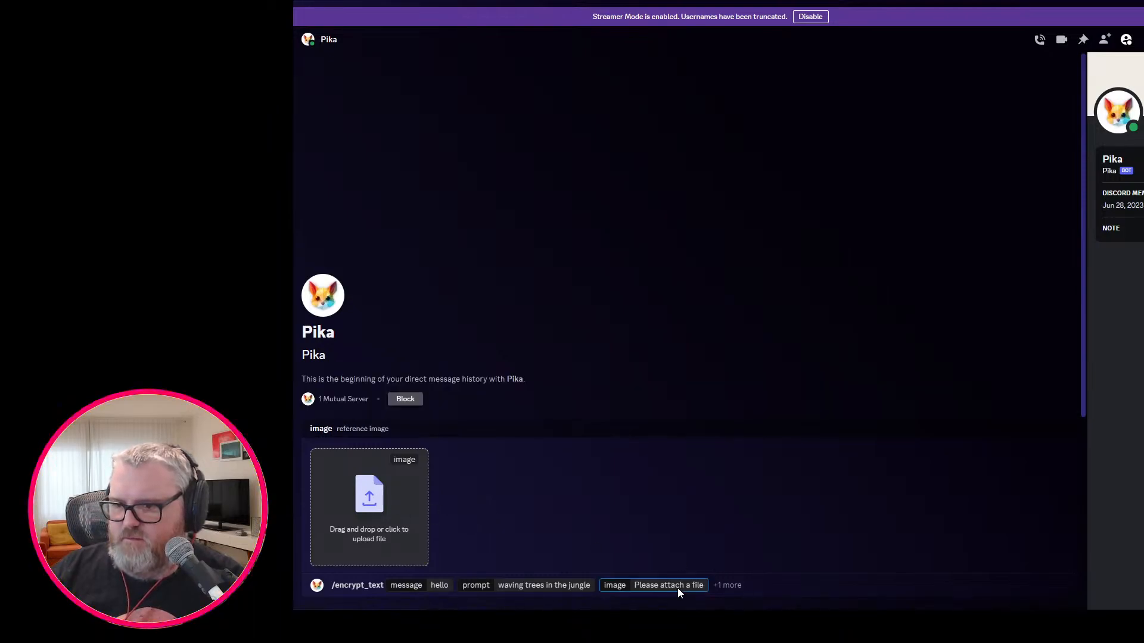
left_click(726, 584)
left_click(402, 402)
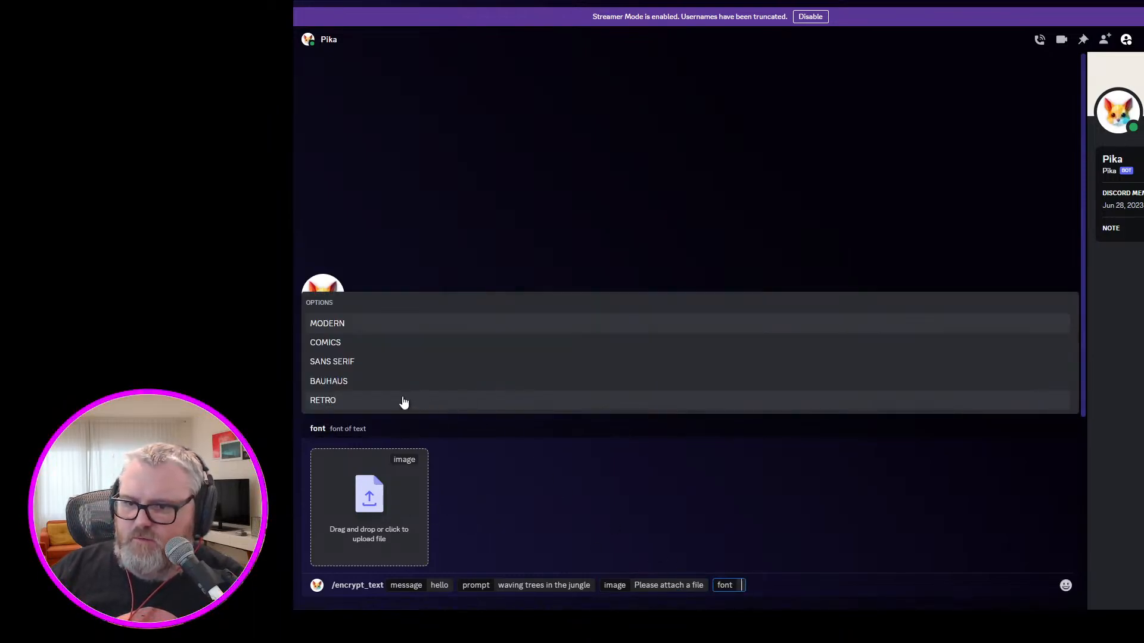
left_click(370, 381)
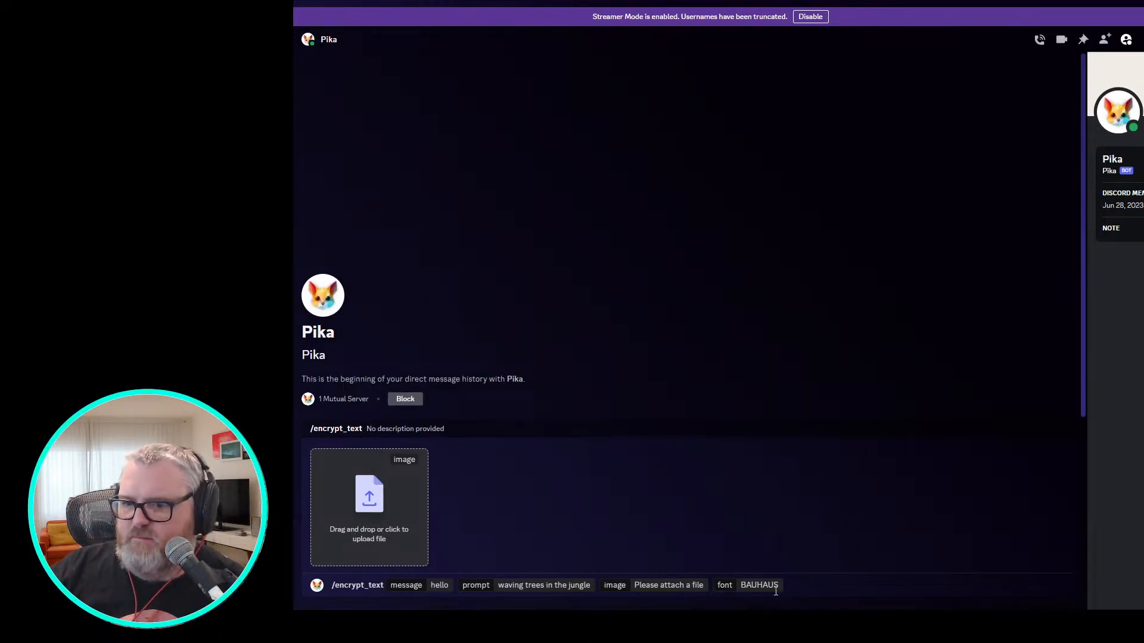
key("ctrl+a")
key("BackSpace")
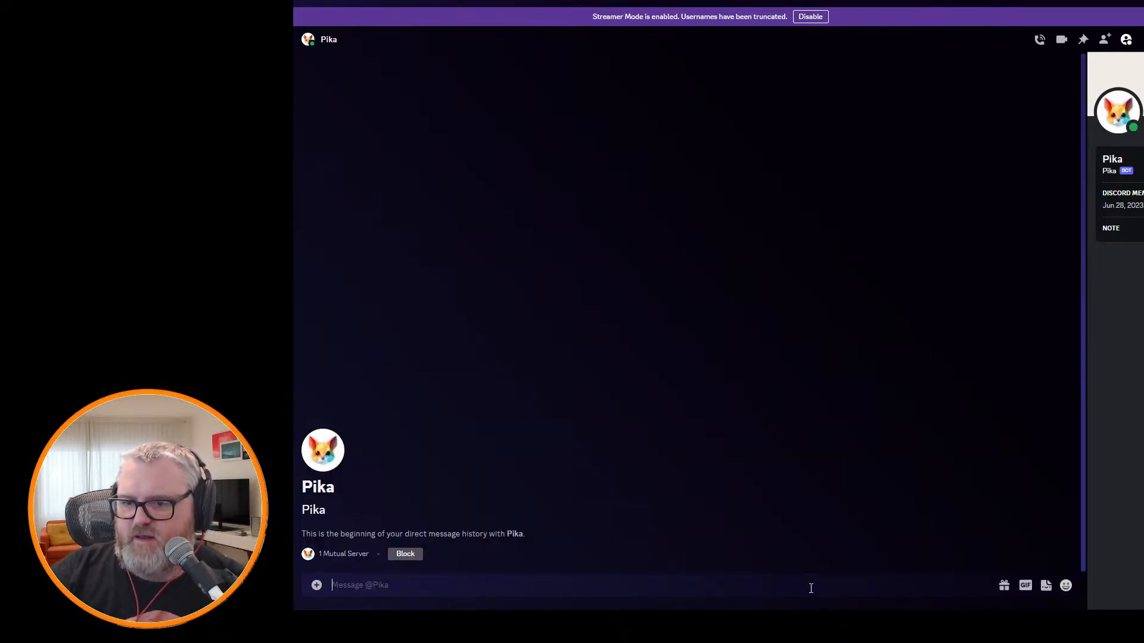
Prepare an /encrypt_text command for the Pika bot with message "hello" and prompt "waving trees in the jungle".
type("/encrypt_text")
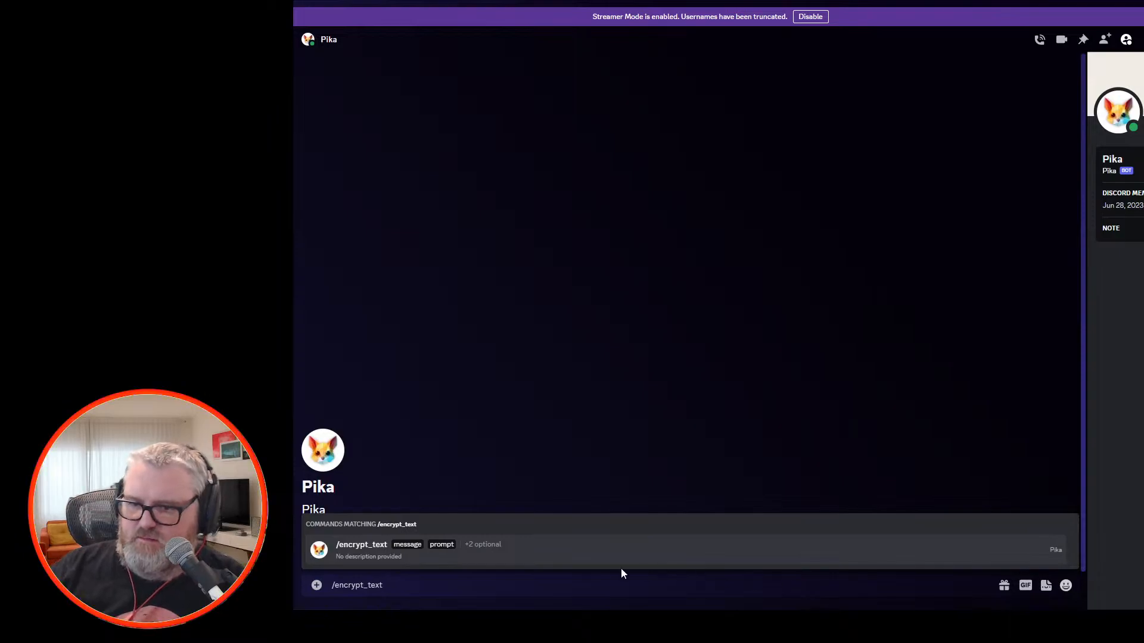
left_click(483, 558)
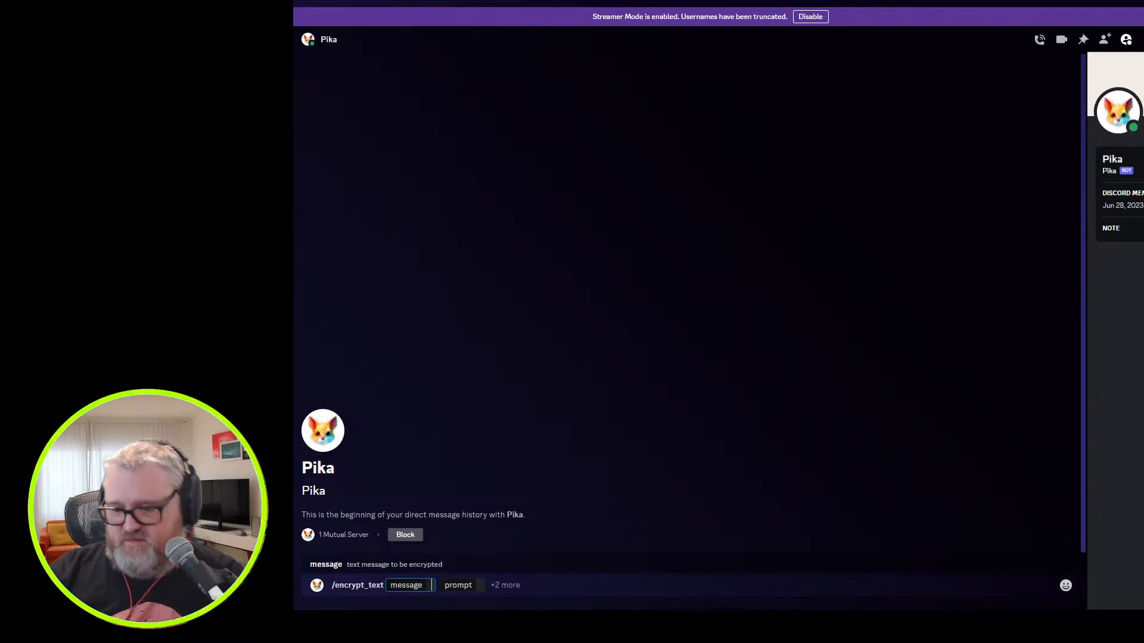
type("hello")
left_click(499, 583)
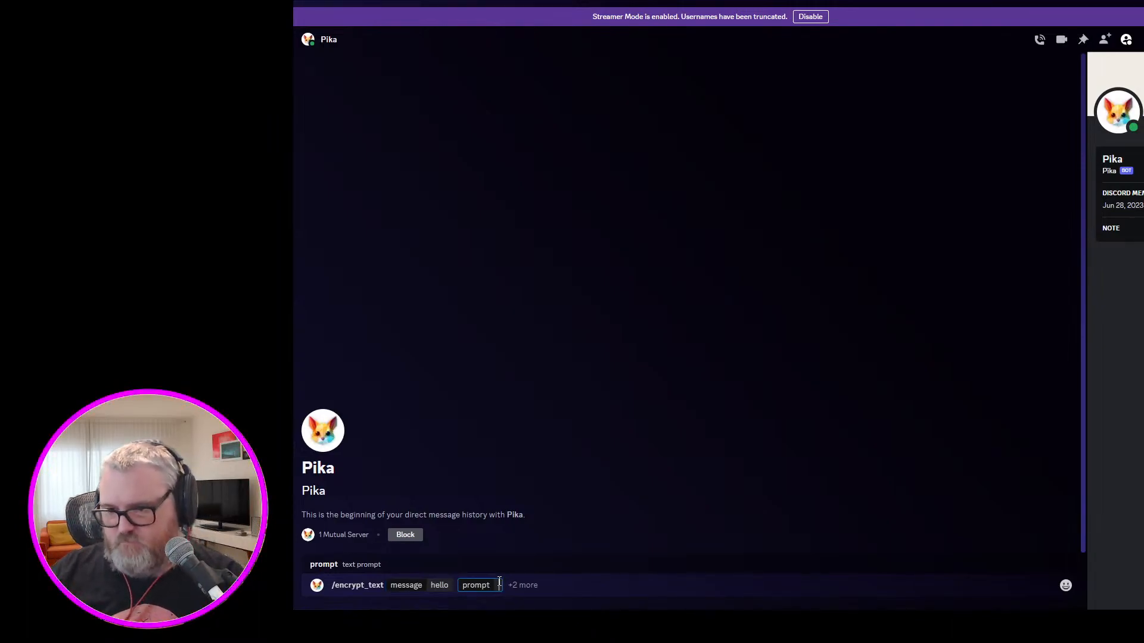
type("waving tre")
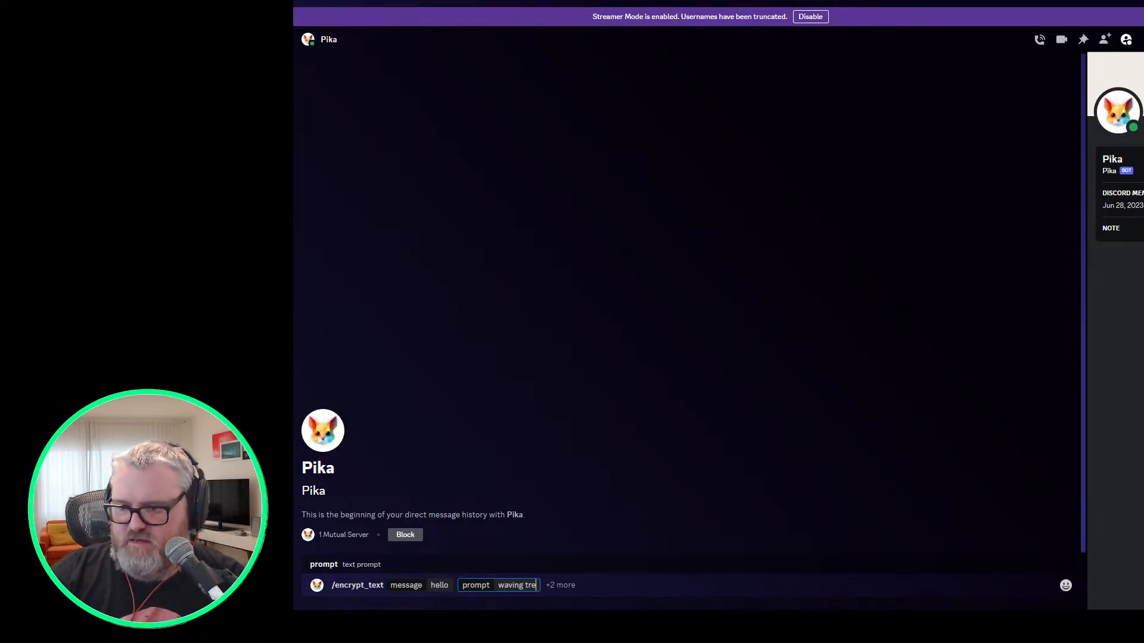
type("es in the jungle")
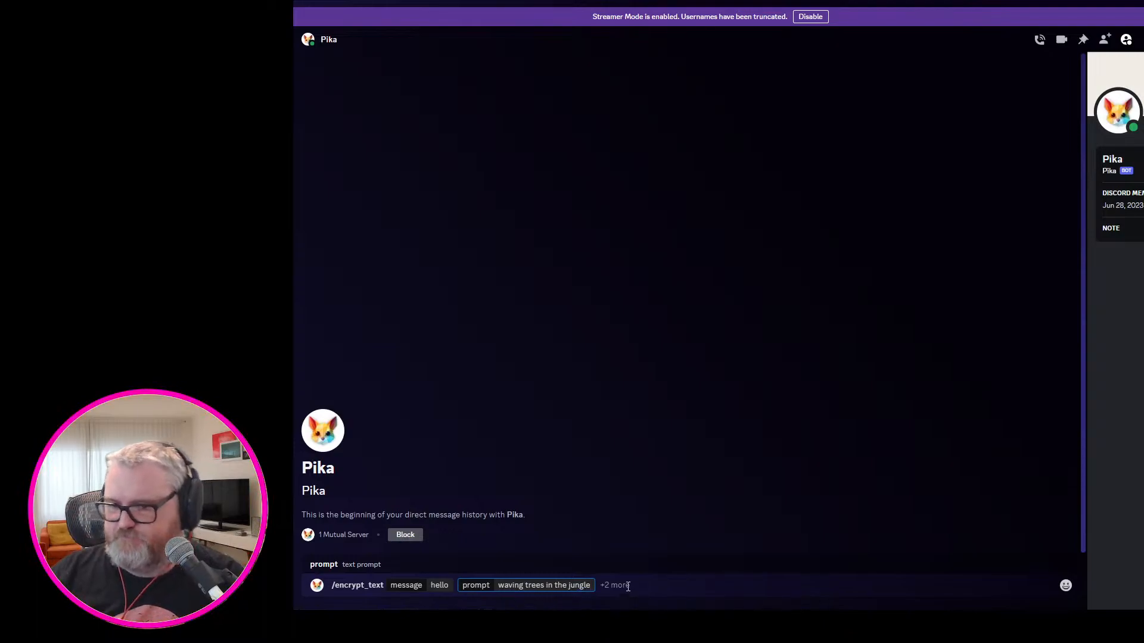
Add the optional font field with BAUHAUS to the /encrypt_text command and send it.
left_click(629, 587)
left_click(426, 516)
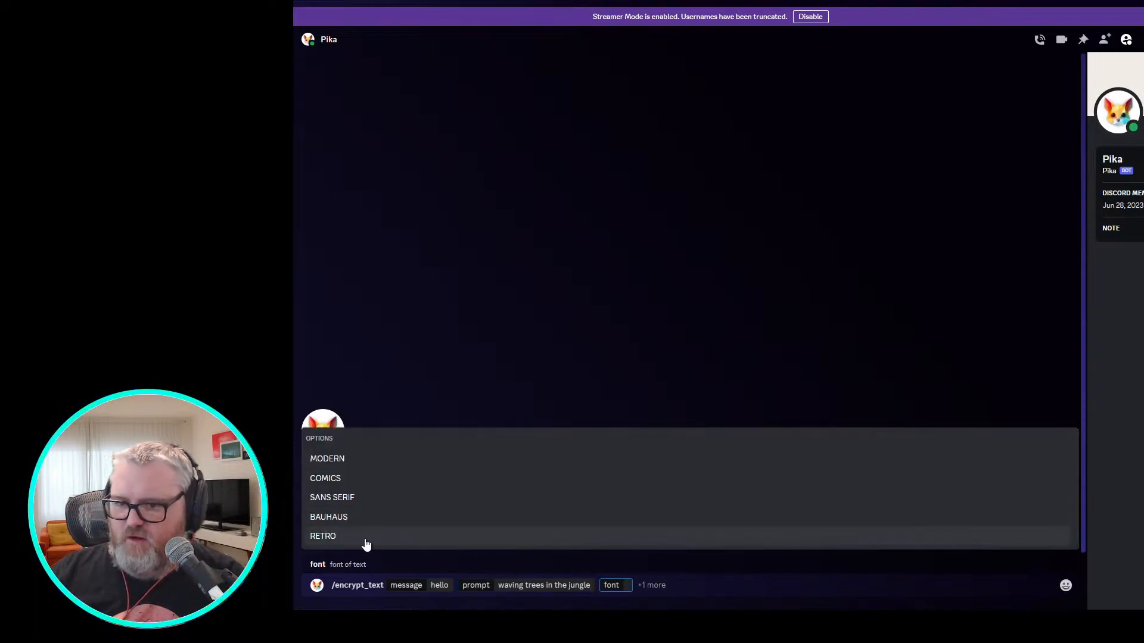
left_click(364, 525)
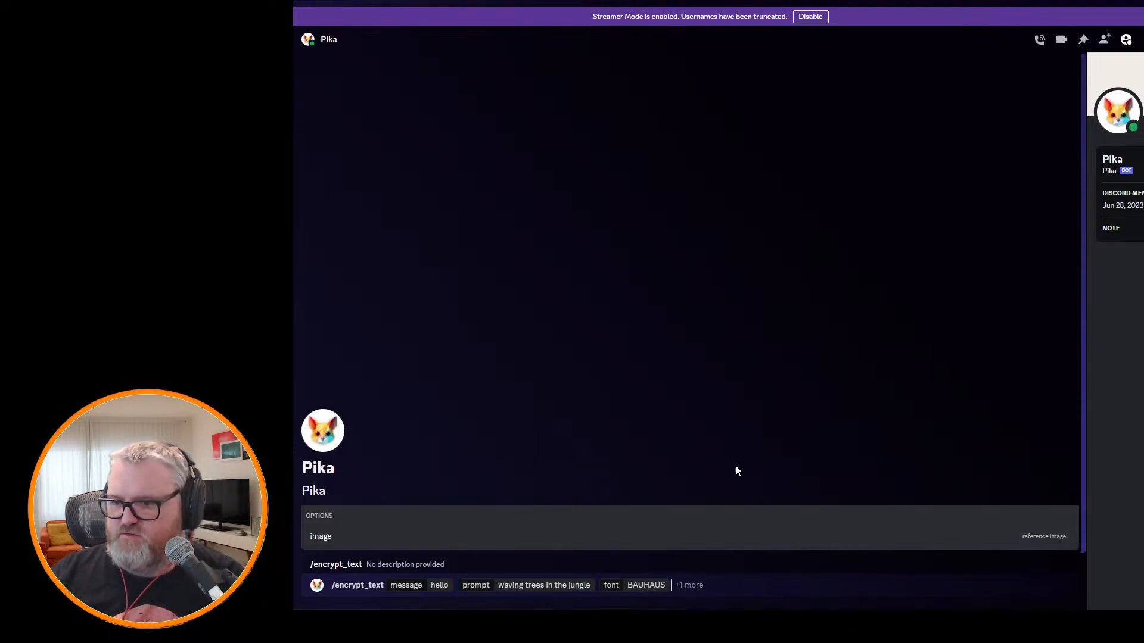
key("Return")
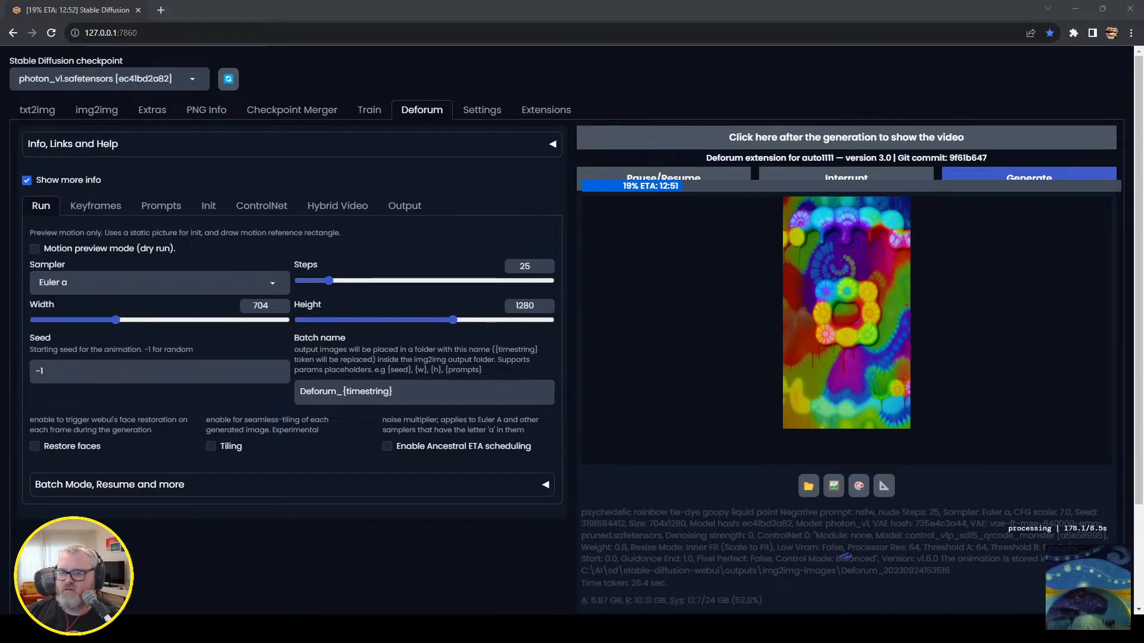
mouse_move(134, 629)
left_click(90, 566)
left_click(89, 173)
double_click(90, 173)
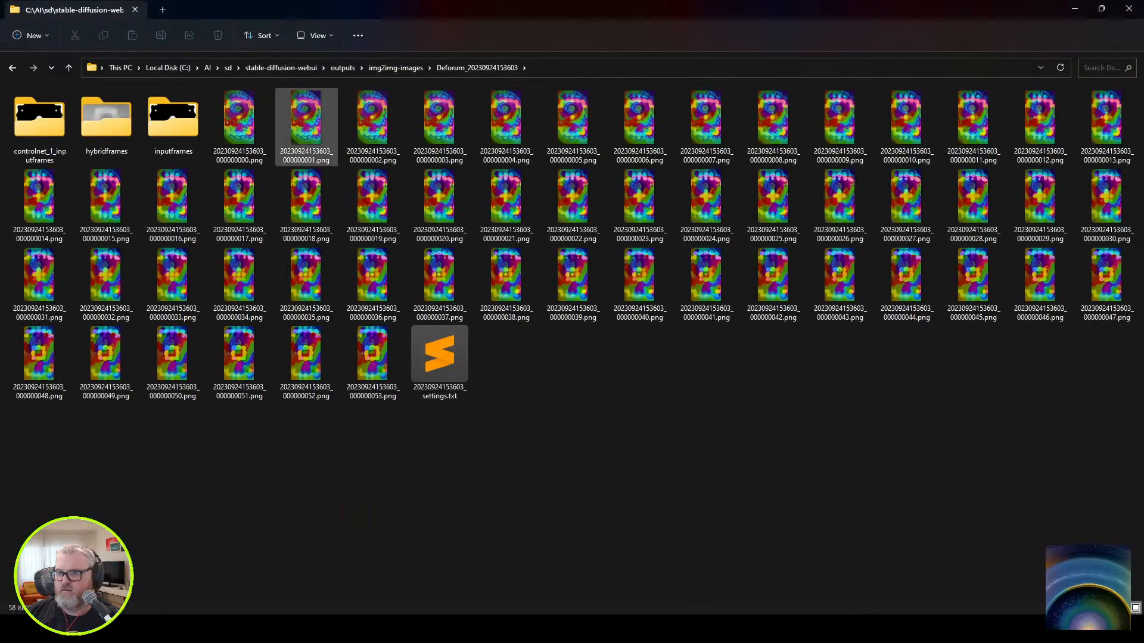
Preview the rendered frame sequence in djv starting from the first PNG, and put the viewer and folder away.
right_click(255, 122)
mouse_move(301, 178)
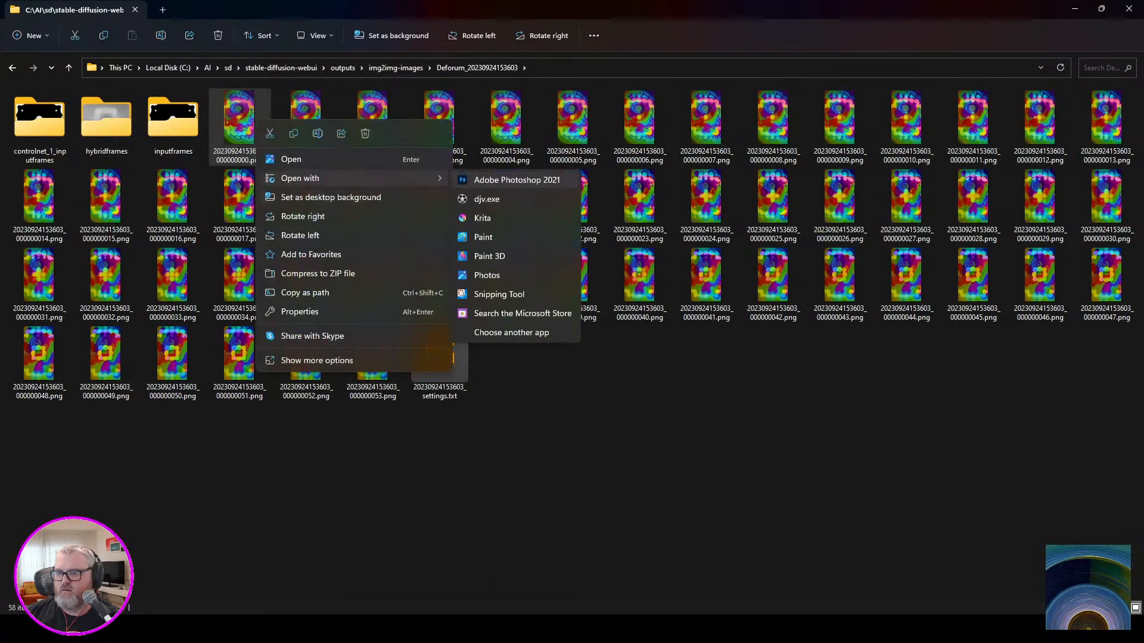
left_click(487, 199)
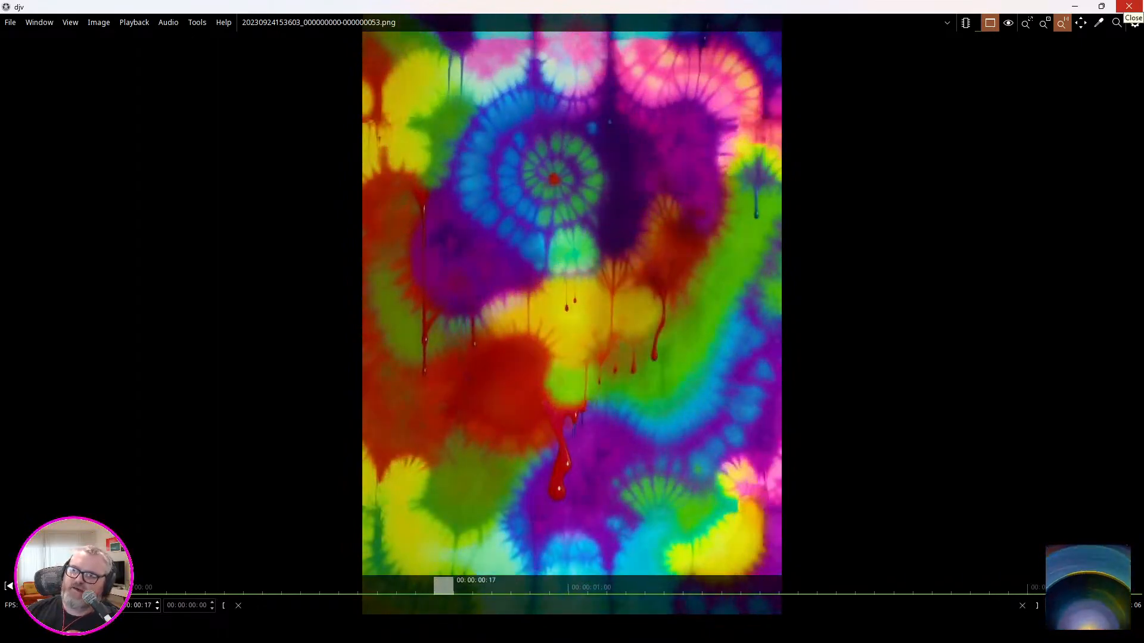
left_click(1129, 6)
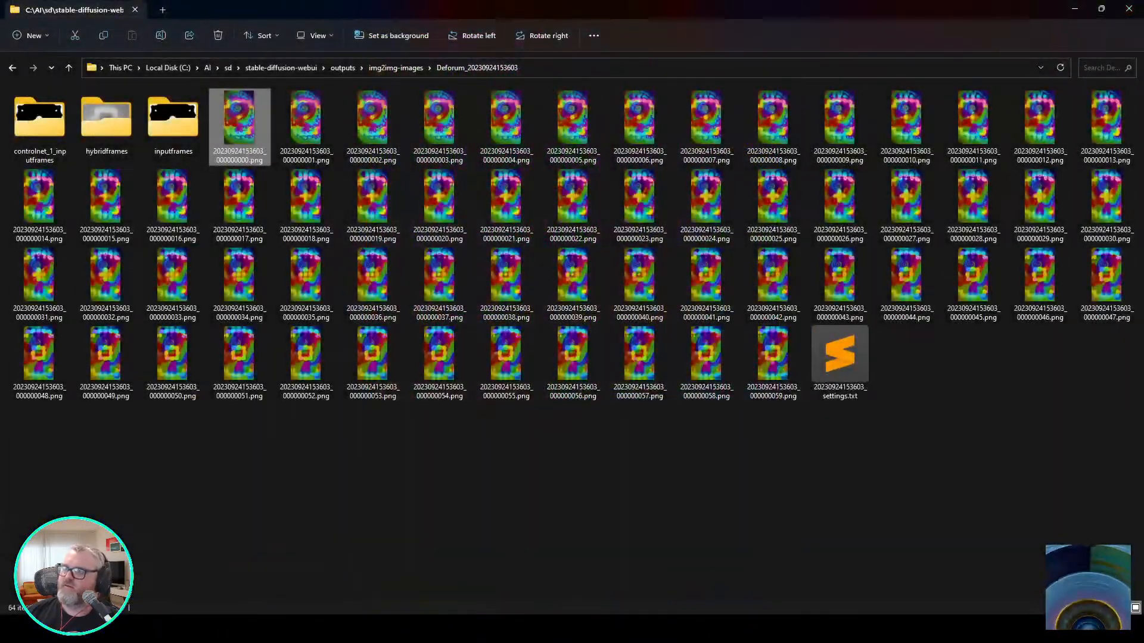
left_click(1074, 9)
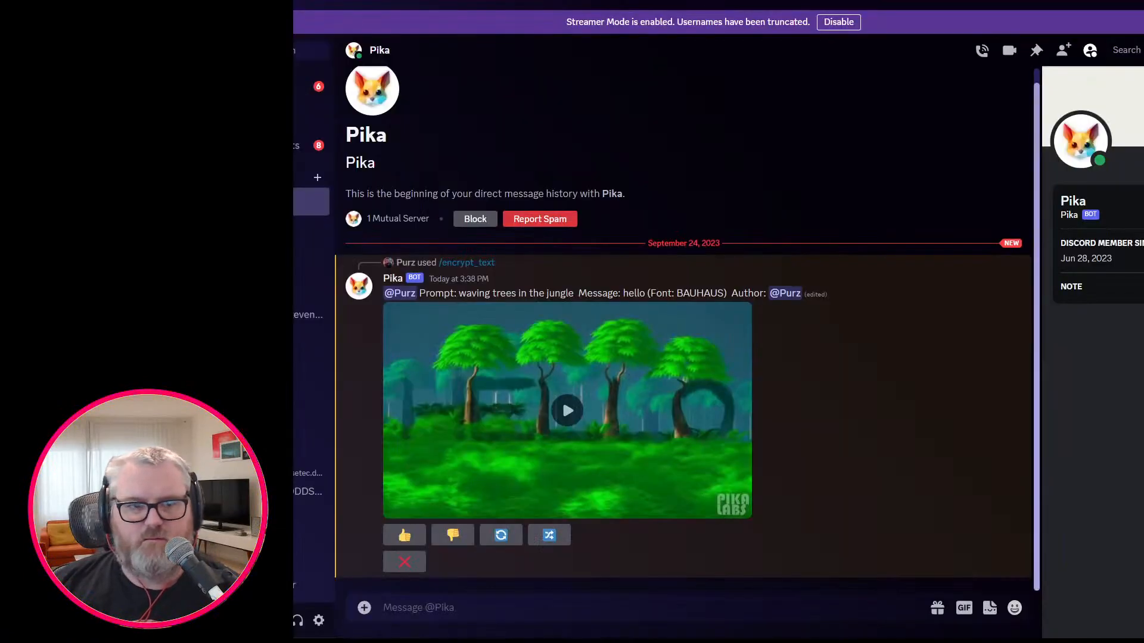
Play Pika's "waving trees in the jungle" video in the Discord chat to look for the hidden word.
left_click(567, 411)
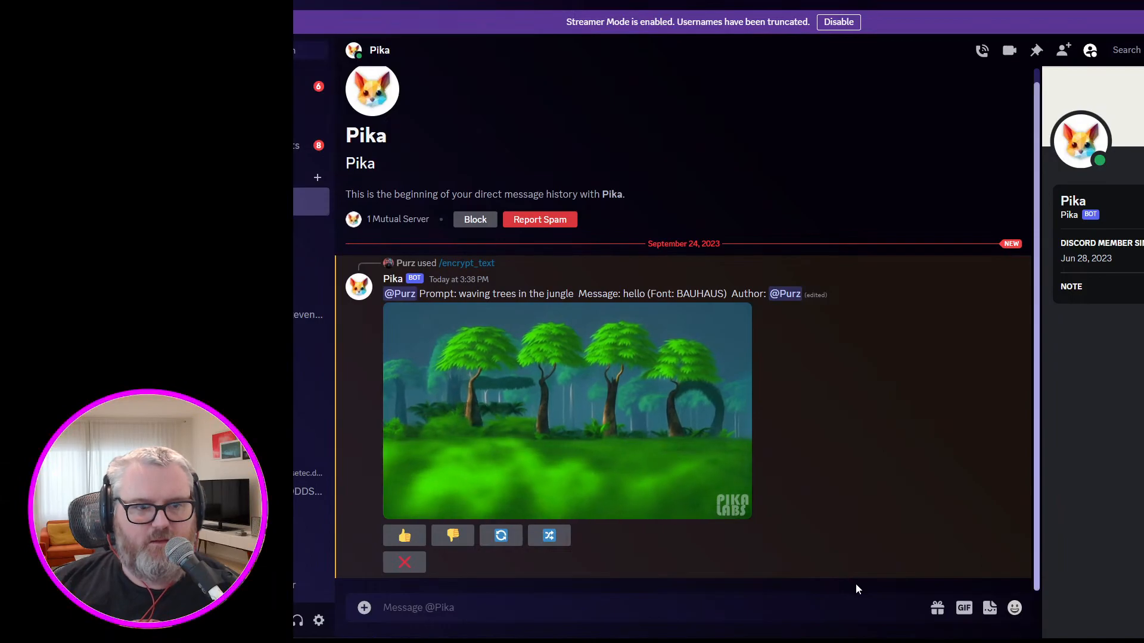
left_click(613, 412)
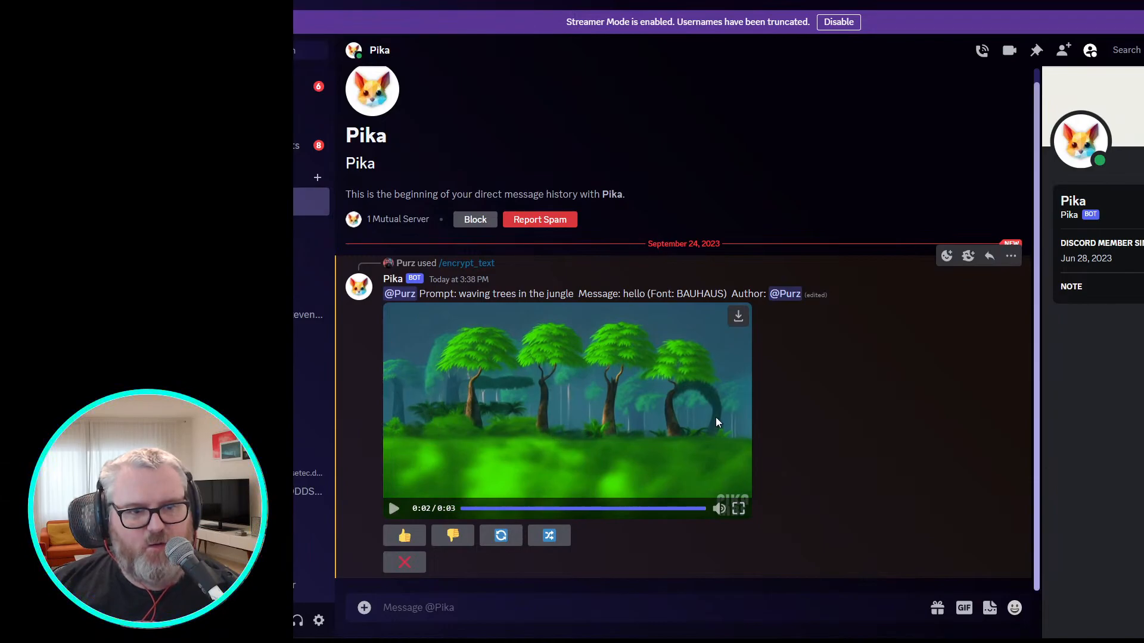
left_click(570, 437)
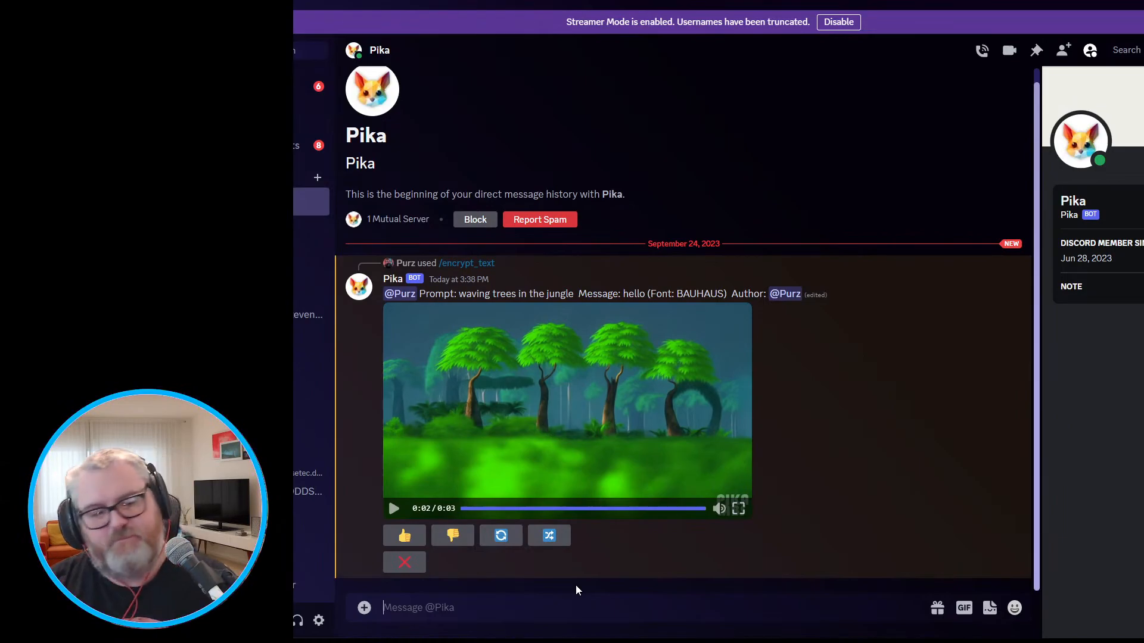
Start a new /encrypt_text command with the creator's username as the message to hide.
type("/encry")
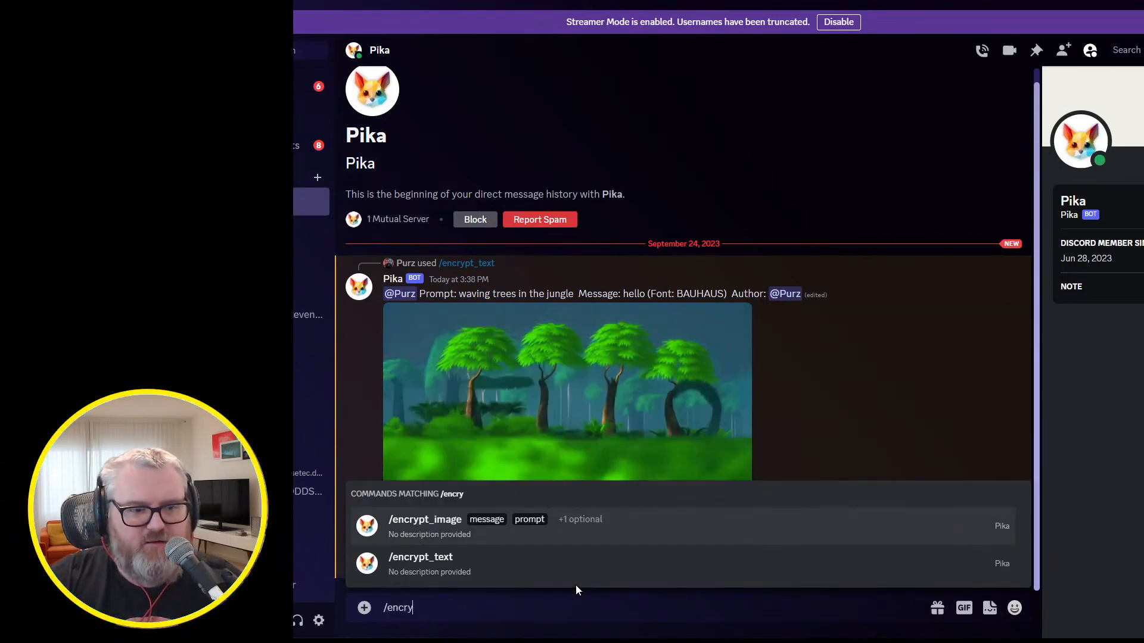
type("pt_text")
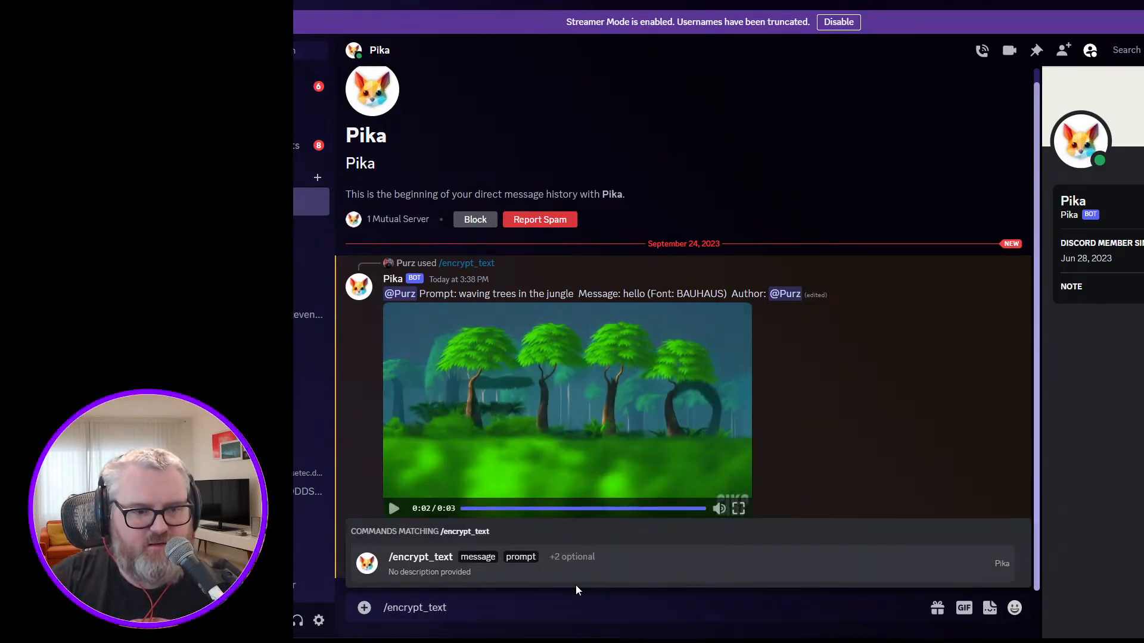
key("Tab")
type("purz")
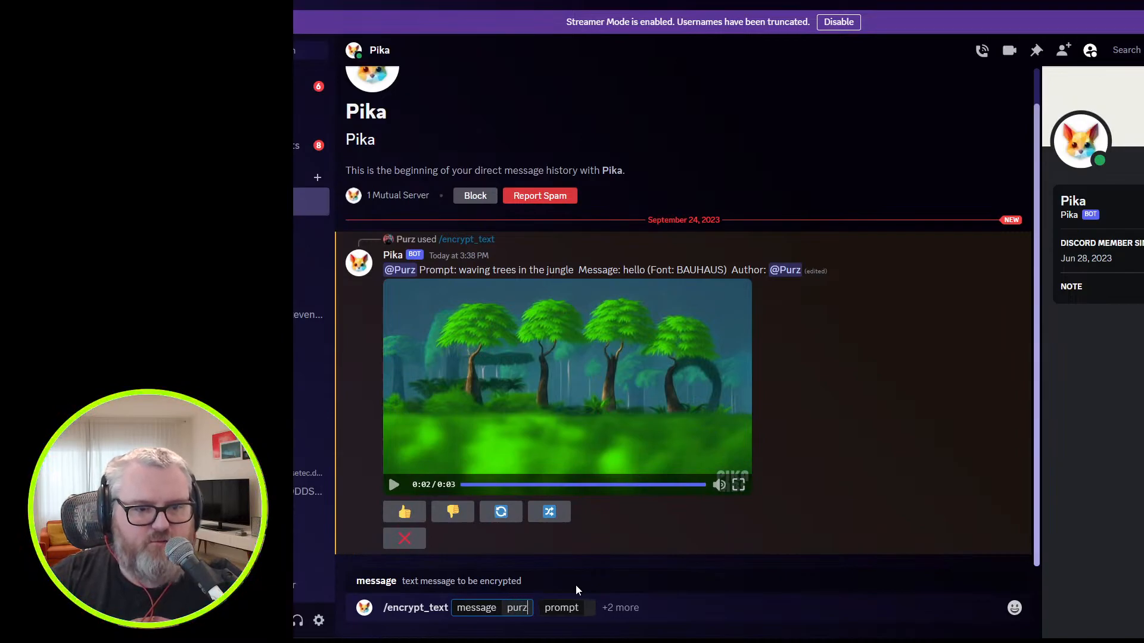
Set the prompt to "adorable teddy bear playing guitar in the forest", send the command, and play the resulting video.
left_click(586, 613)
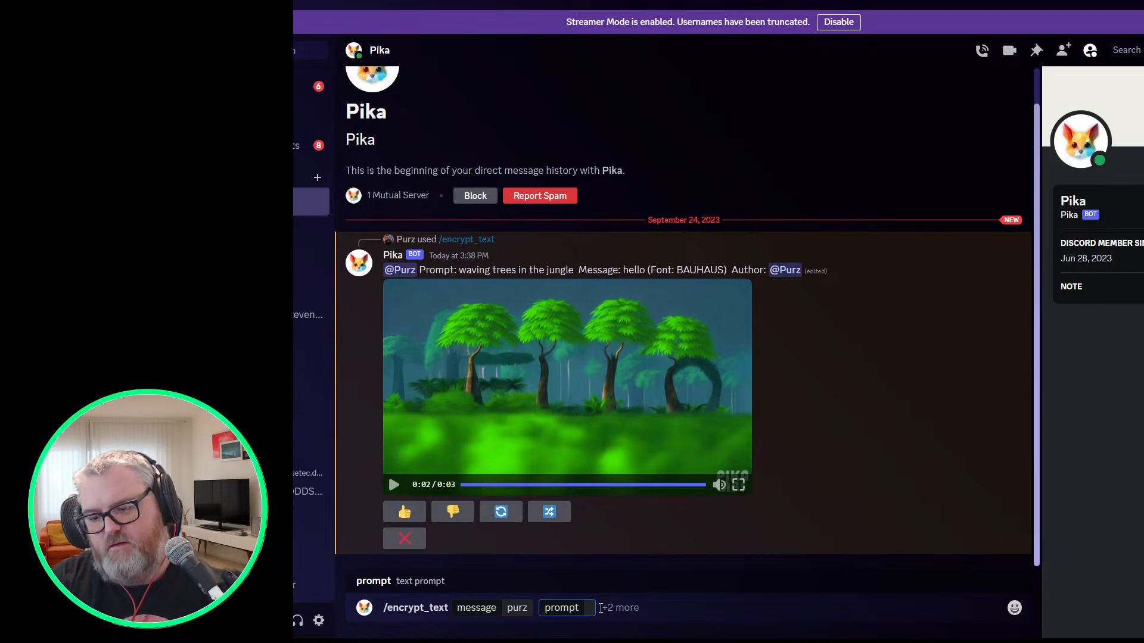
type("adorable teddy bear p")
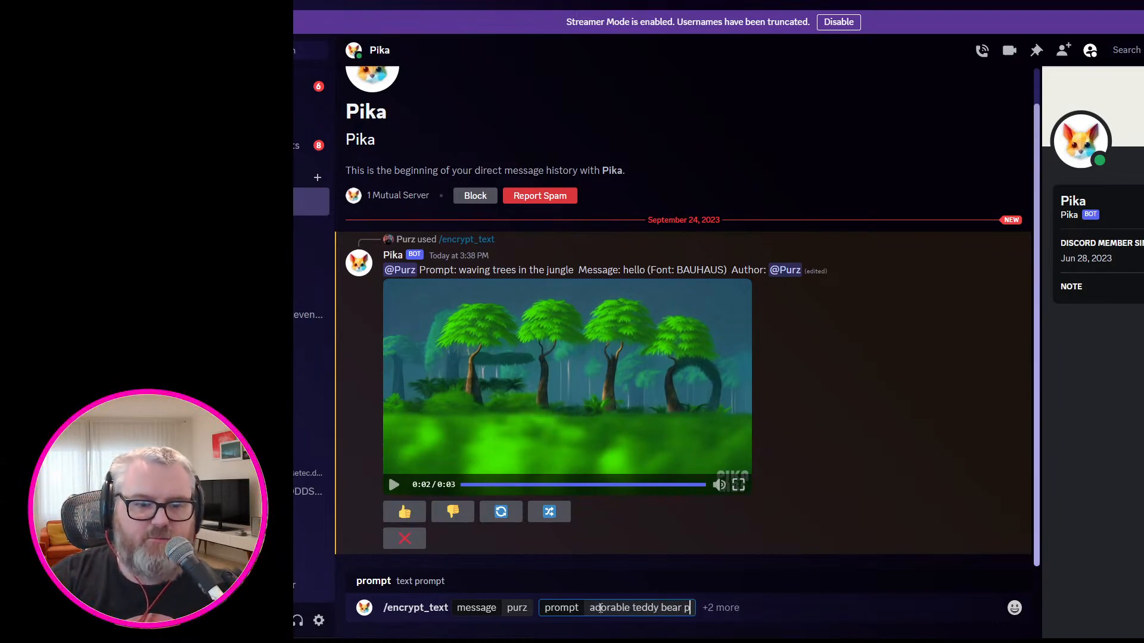
type("laying guitar in the forest")
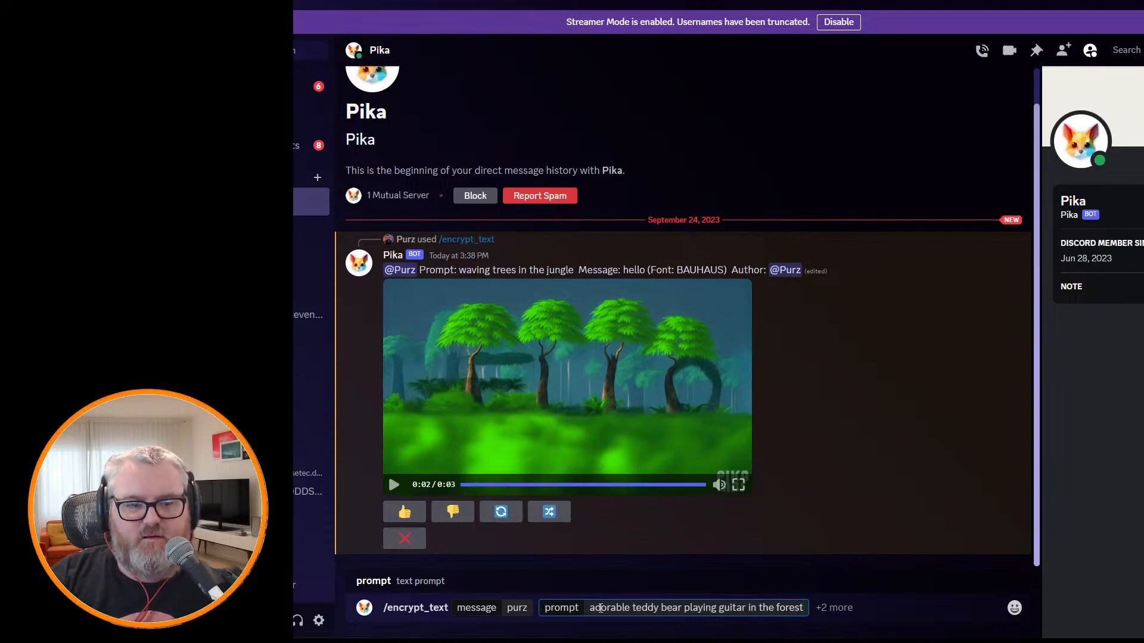
key("Return")
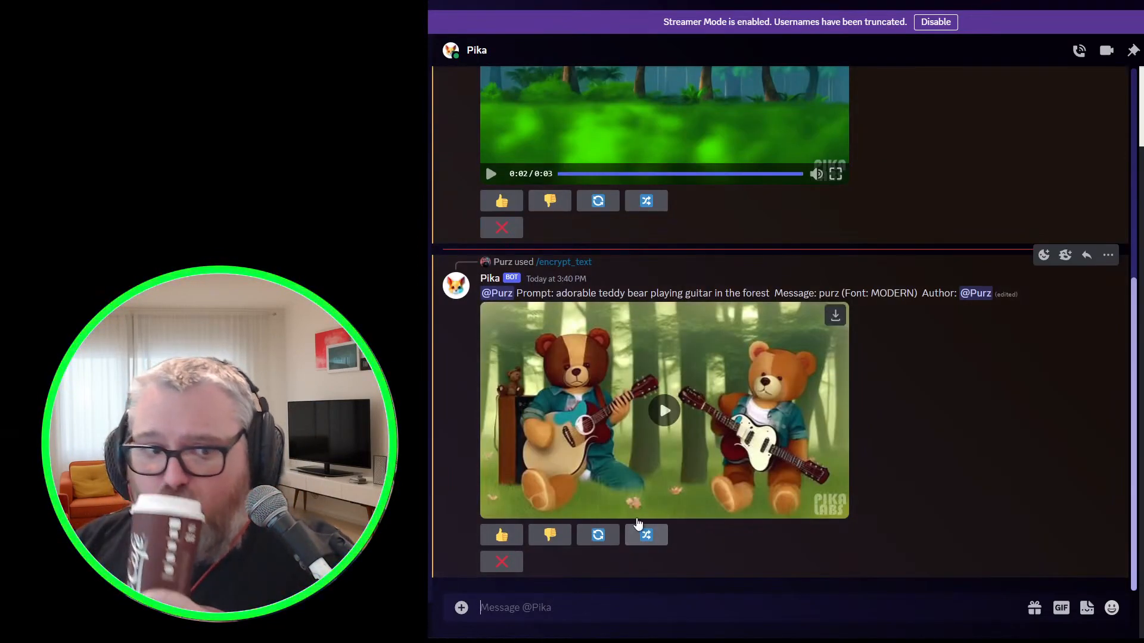
left_click(664, 410)
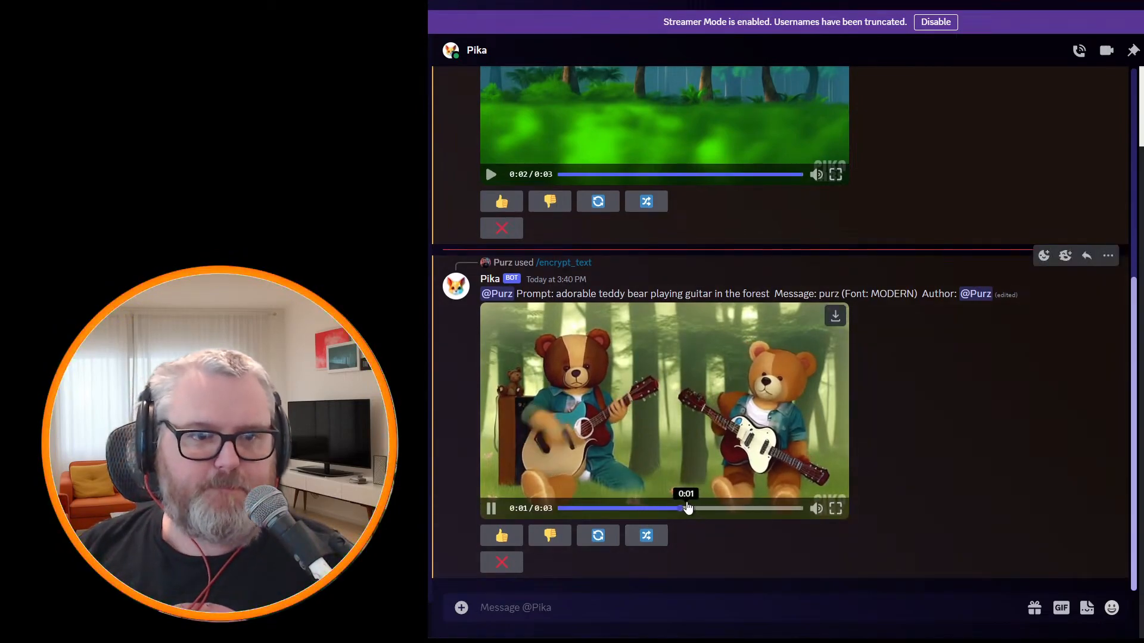
left_click(656, 410)
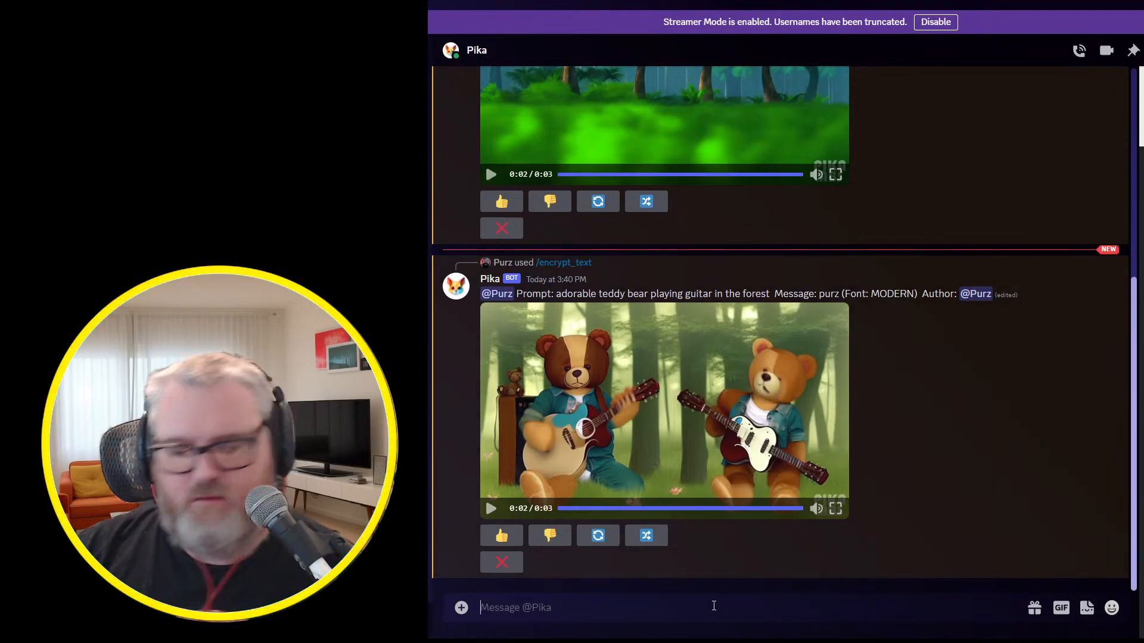
Try an /encrypt_text command with the long message "the quick brown fox jumped over the lazy dog".
type("/encrypt_text")
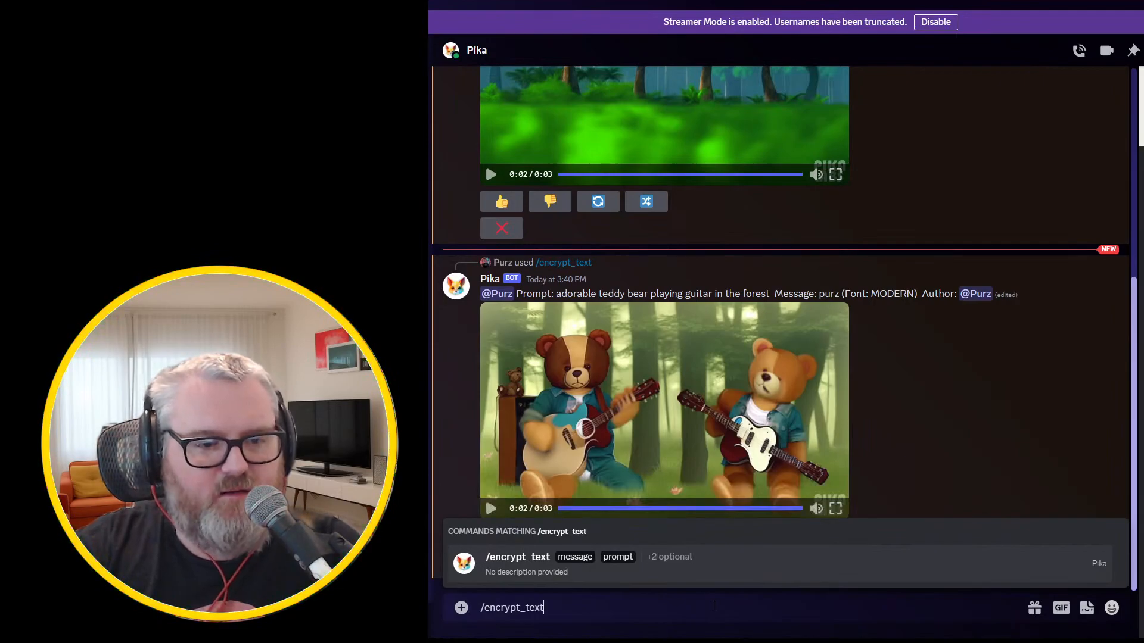
key("Tab")
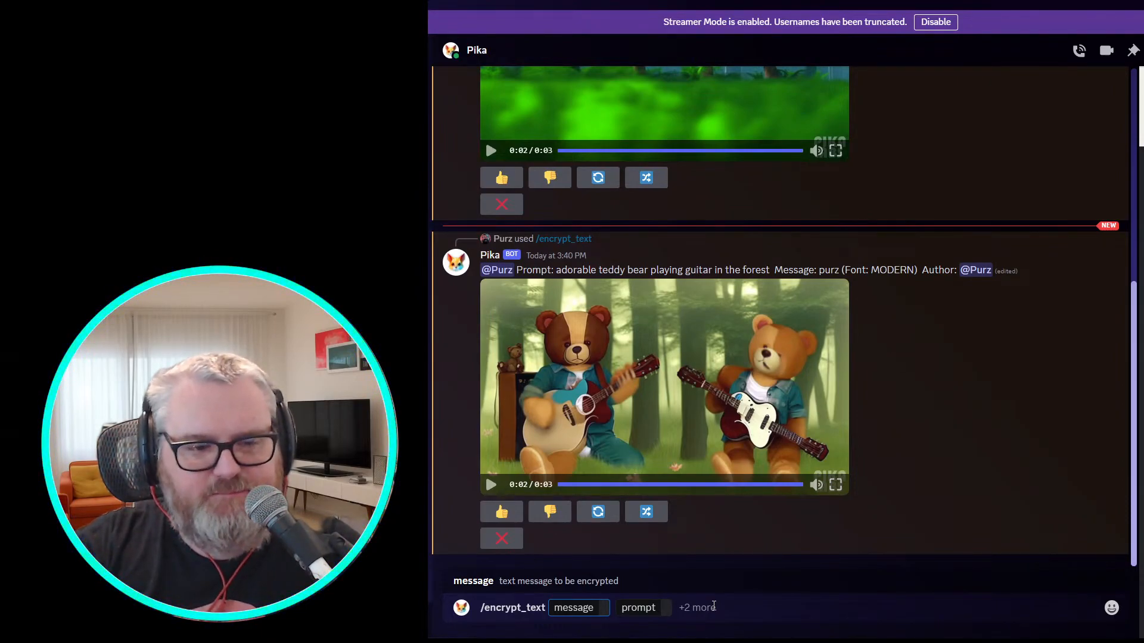
type("the quick brown fox jumped over the lazy do")
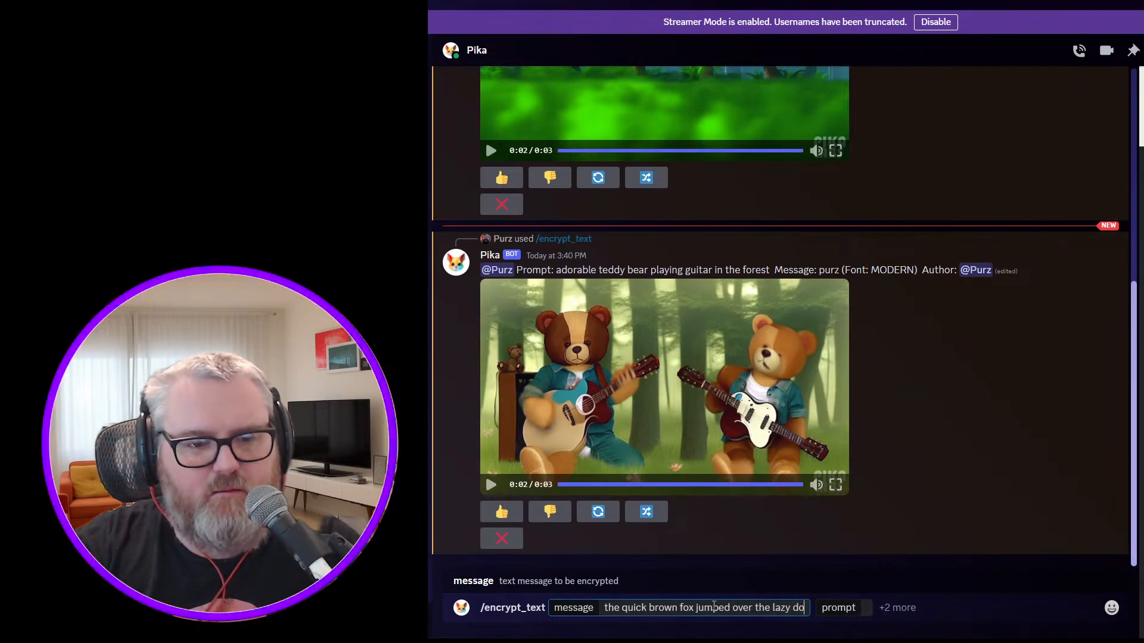
type("g")
Try the prompt "a quick brown fox jumping over a lazy dog" and clear the whole command.
left_click(874, 603)
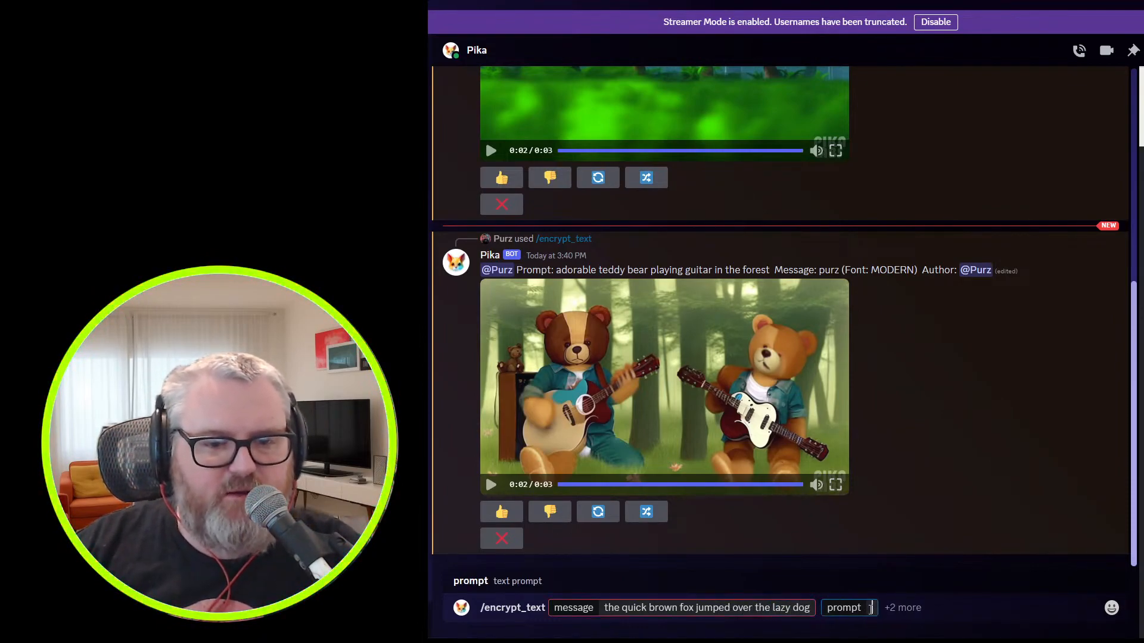
type("a quick brown fox ju")
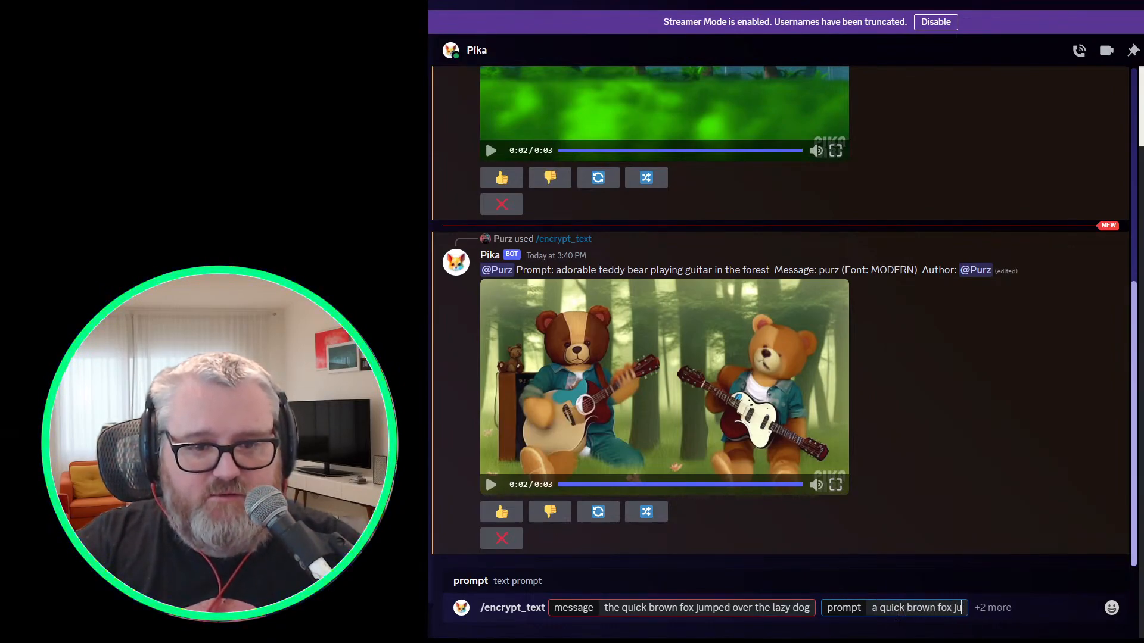
type("mping over a lazy dog")
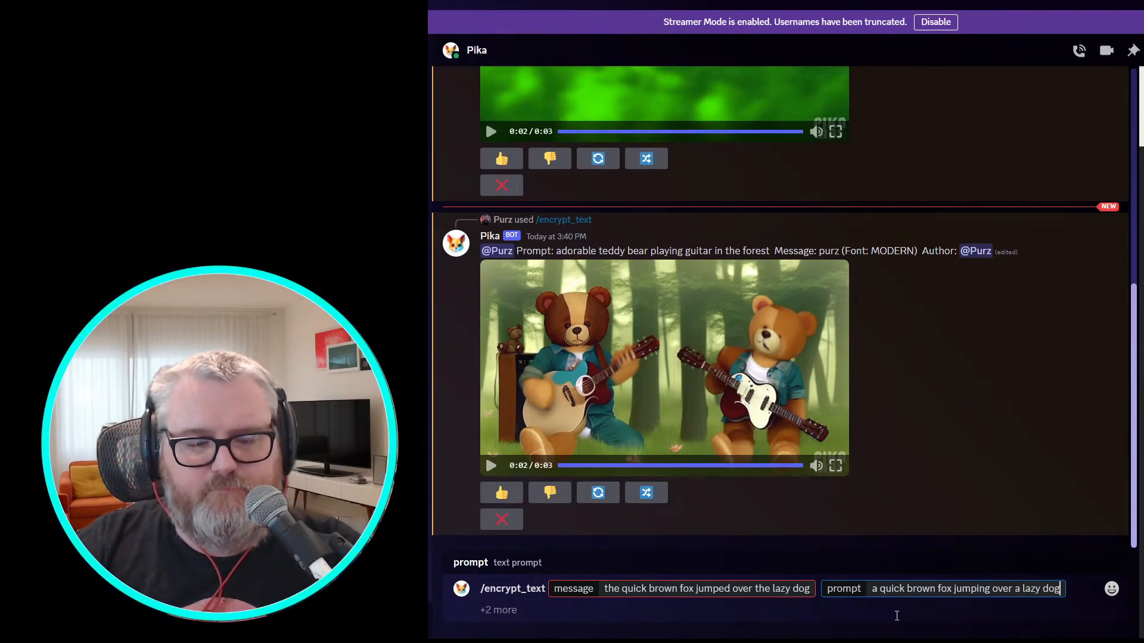
key("shift+Tab")
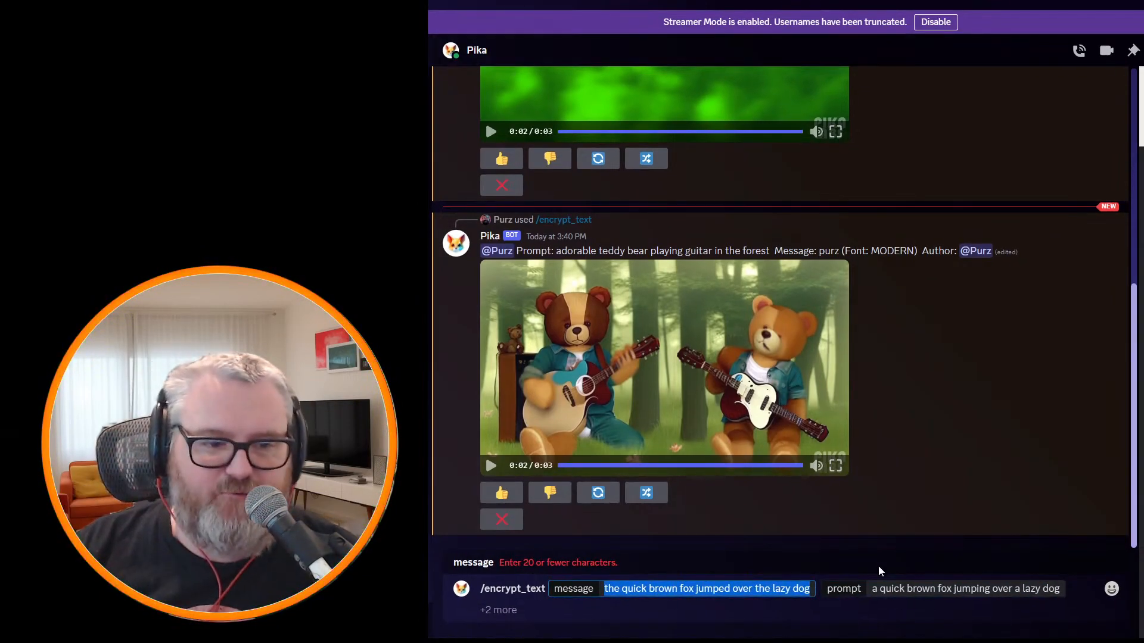
key("ctrl+a")
key("BackSpace")
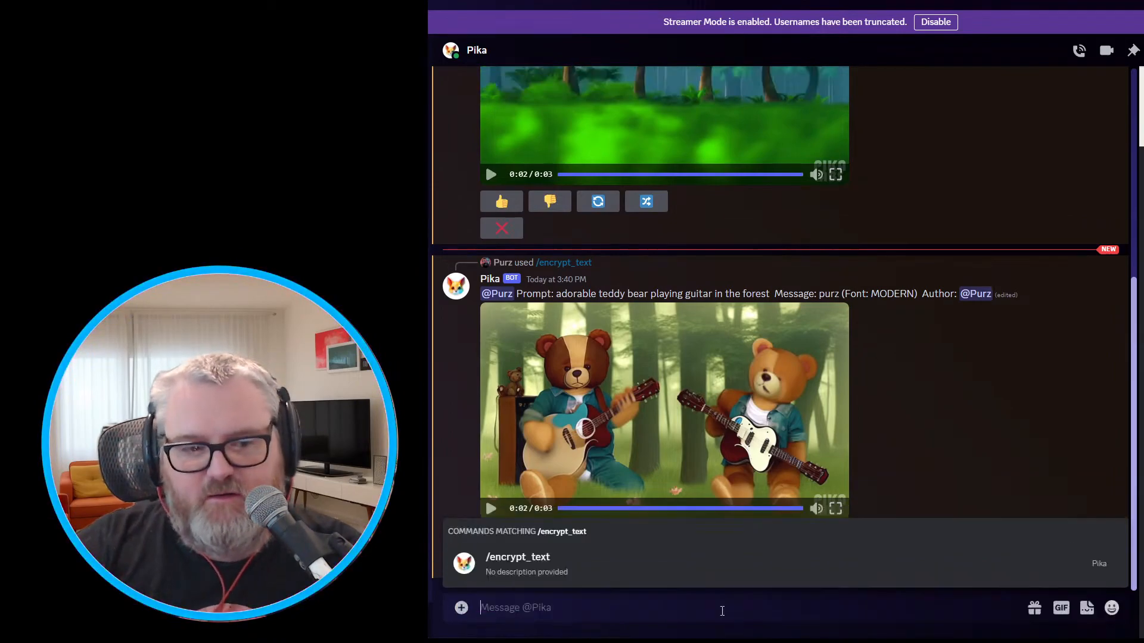
Start a new /encrypt_text command with "doggo" as the message to hide.
type("/a")
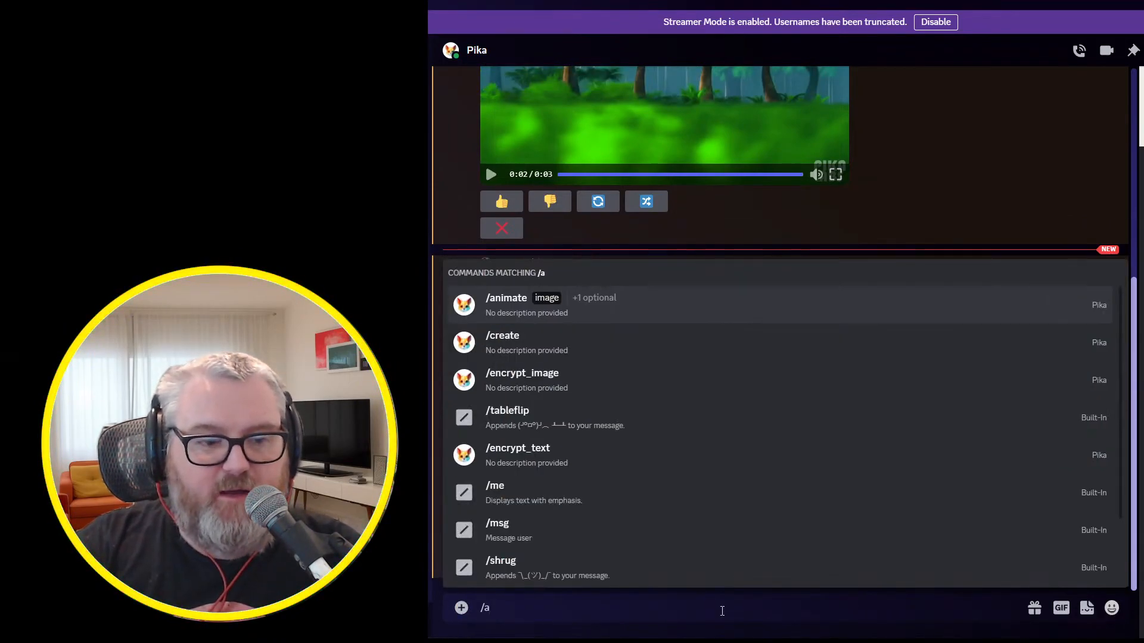
key("BackSpace")
type("encrypt_text")
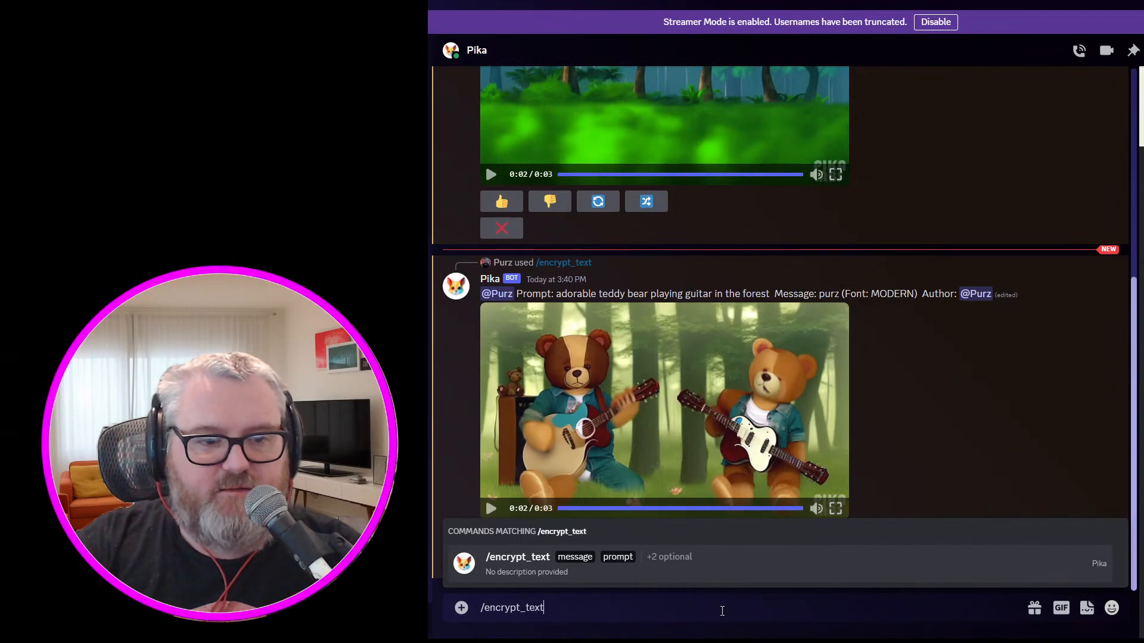
key("Tab")
type("dog")
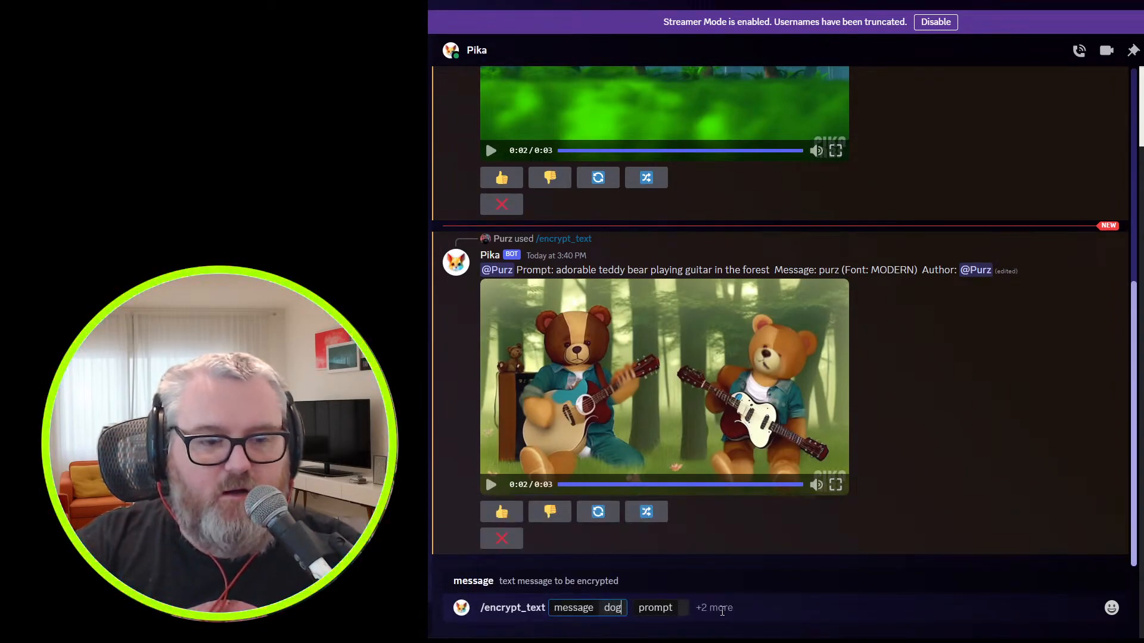
type("go")
key("space")
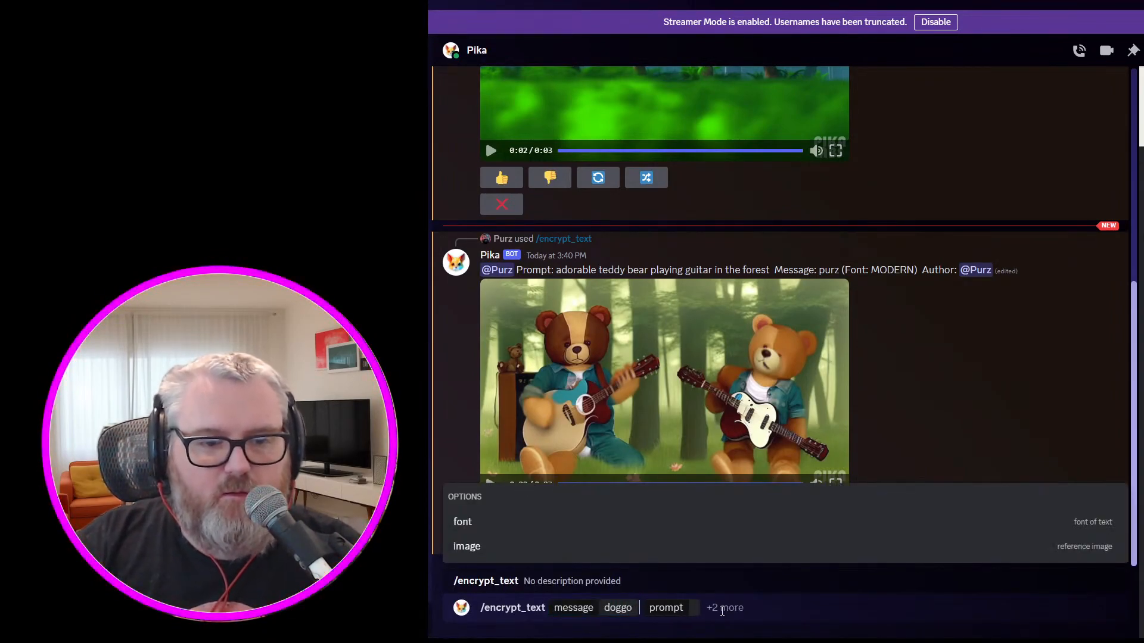
Set the prompt to "adorable puppies" and send the command to Pika.
left_click(700, 605)
type("adorable puppy")
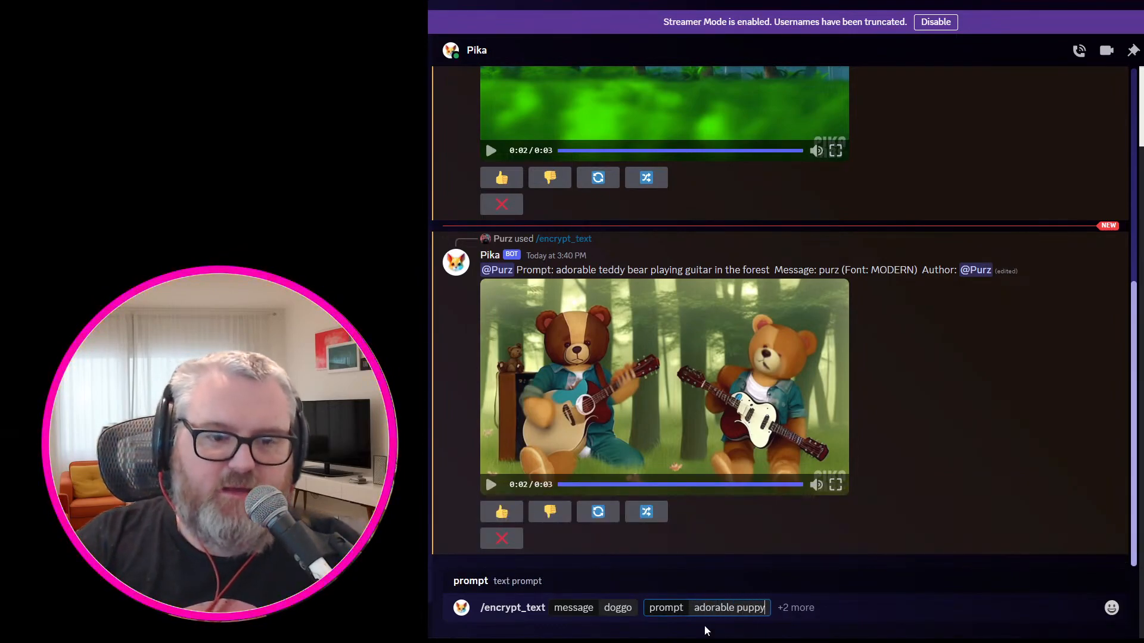
key("BackSpace")
type("ies")
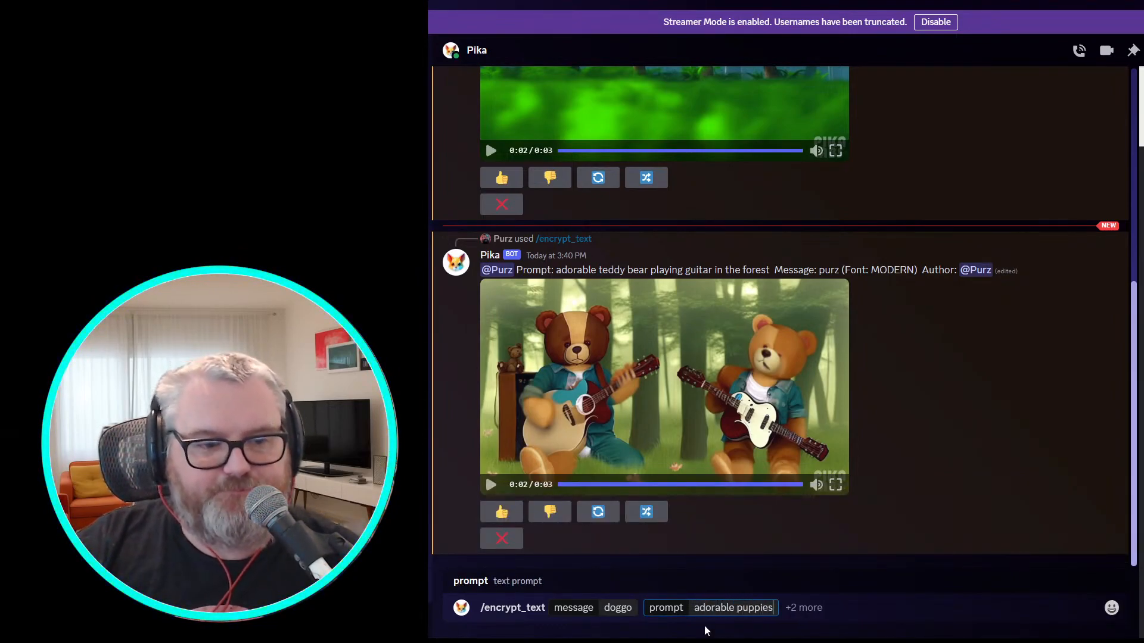
key("Return")
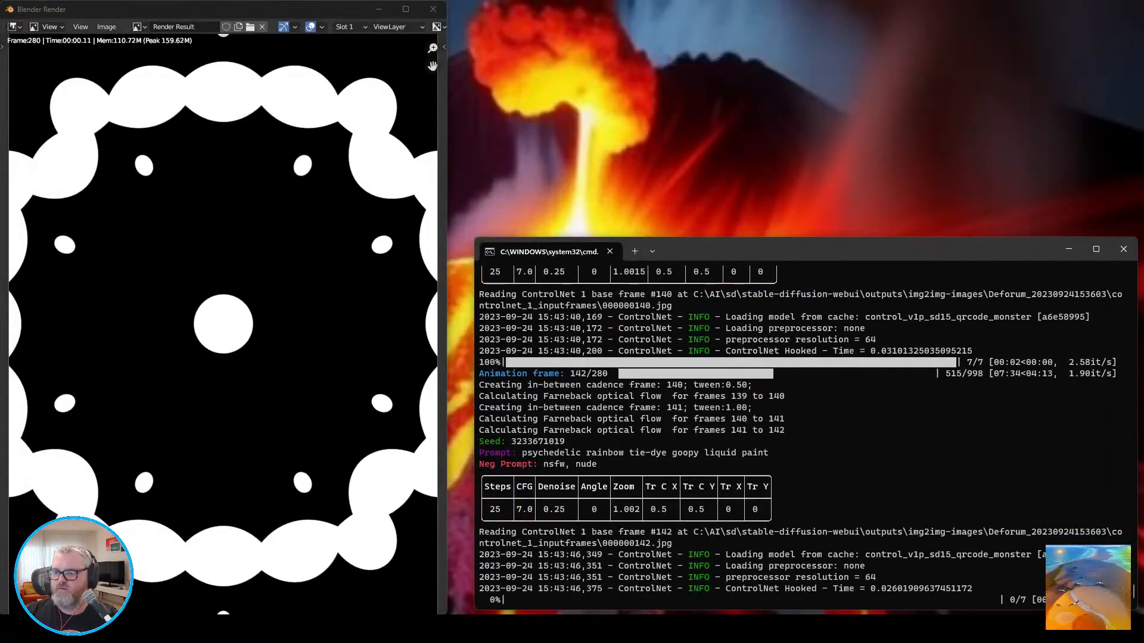
Close the Blender render window and open the first generated frame in the Deforum output folder with another program.
left_click(433, 9)
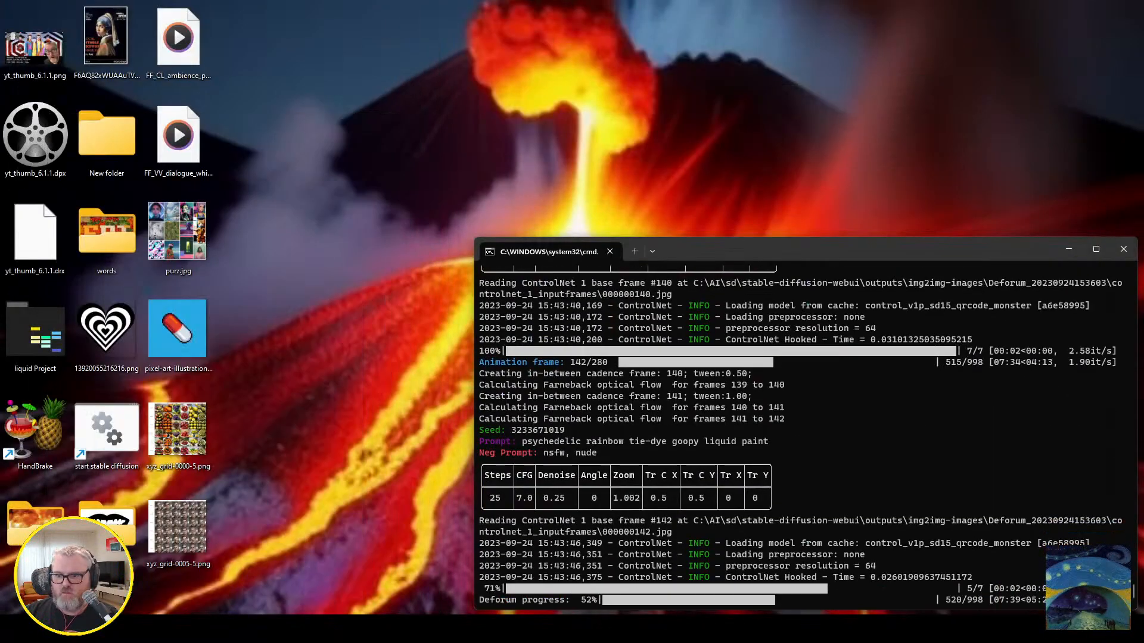
key("alt+Tab")
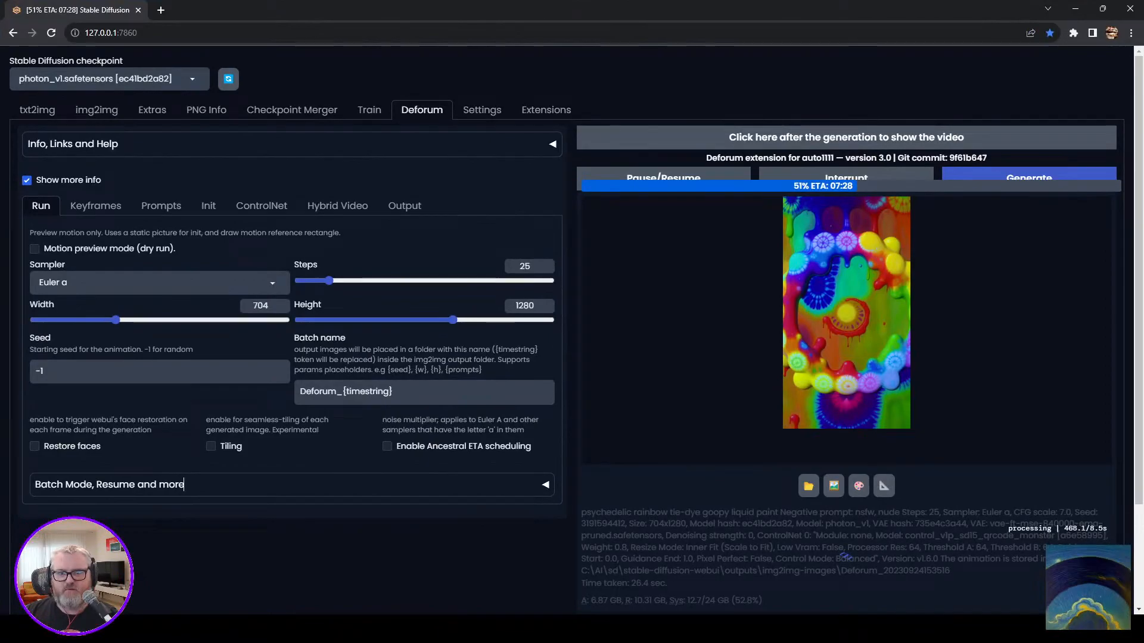
left_click(132, 629)
left_click(192, 562)
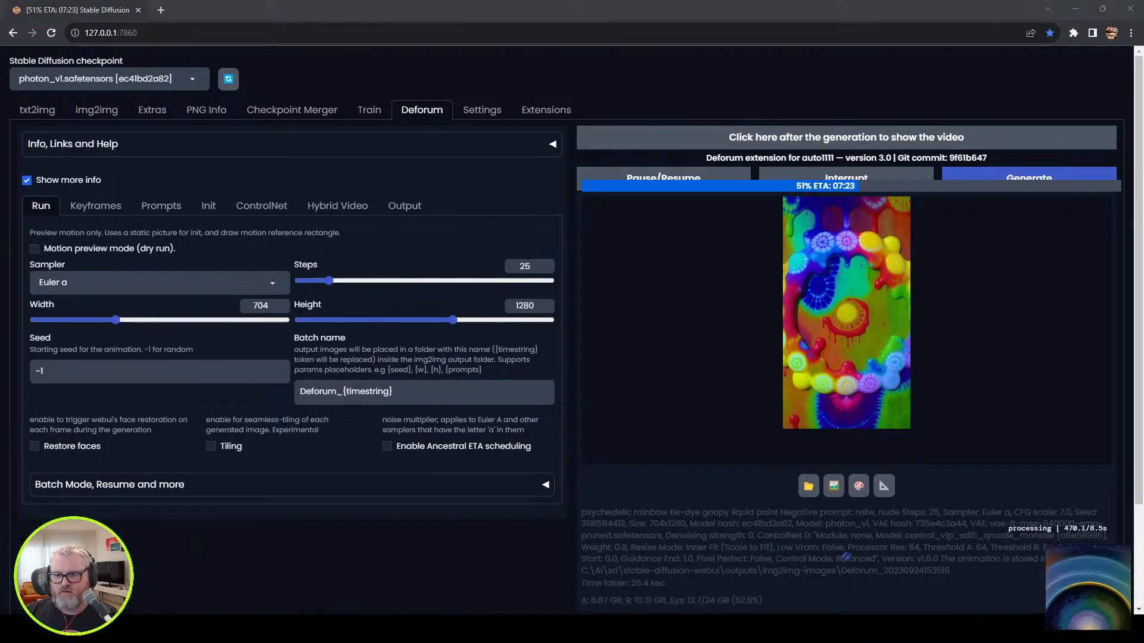
right_click(256, 123)
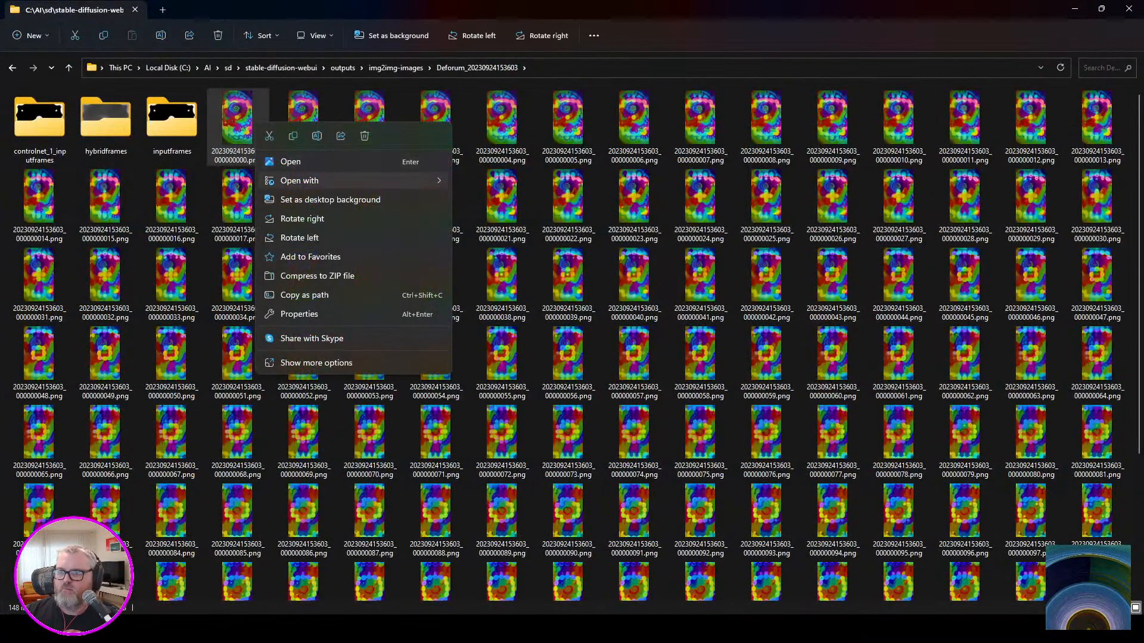
left_click(486, 202)
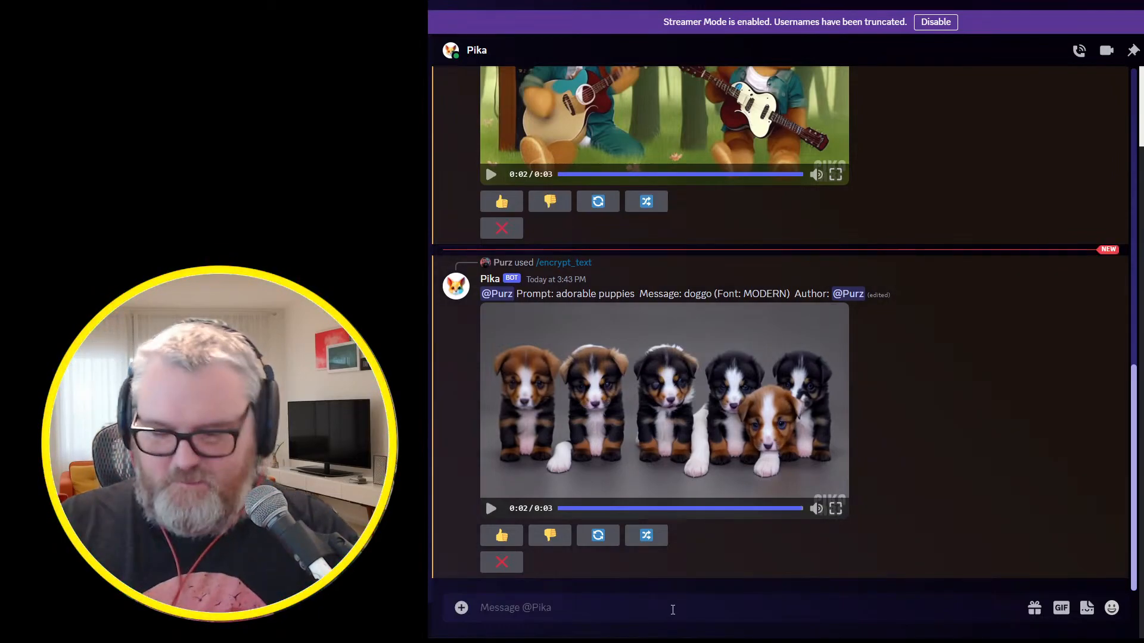
Send Pika an /encrypt_text command with the message "cute" and the prompt "adorable kittens".
type("/")
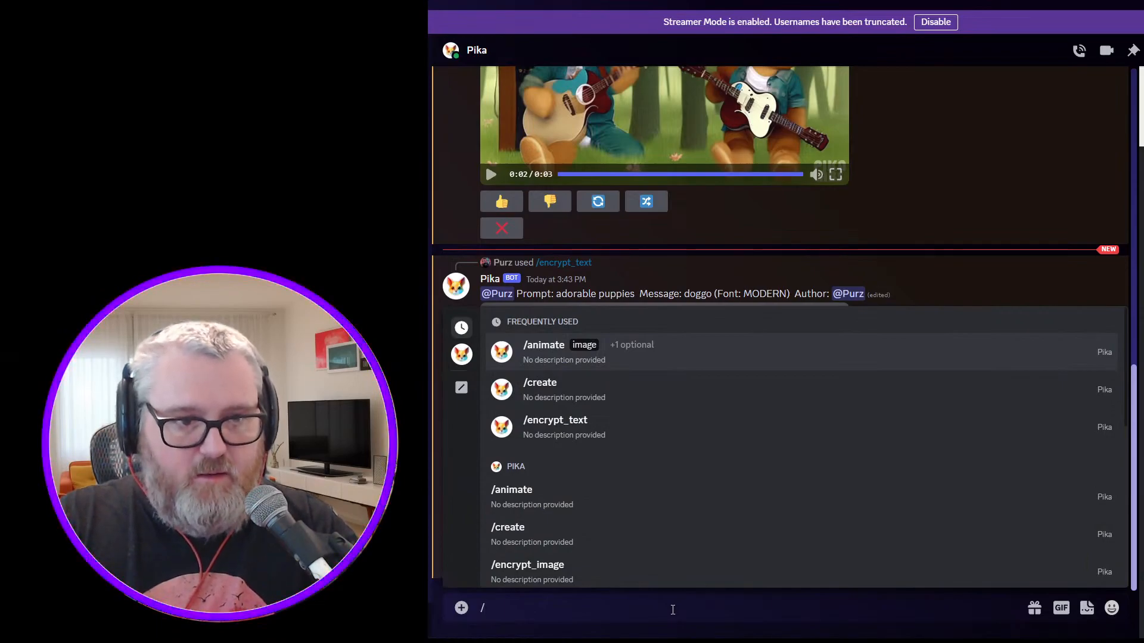
type("encrypt_text")
key("Tab")
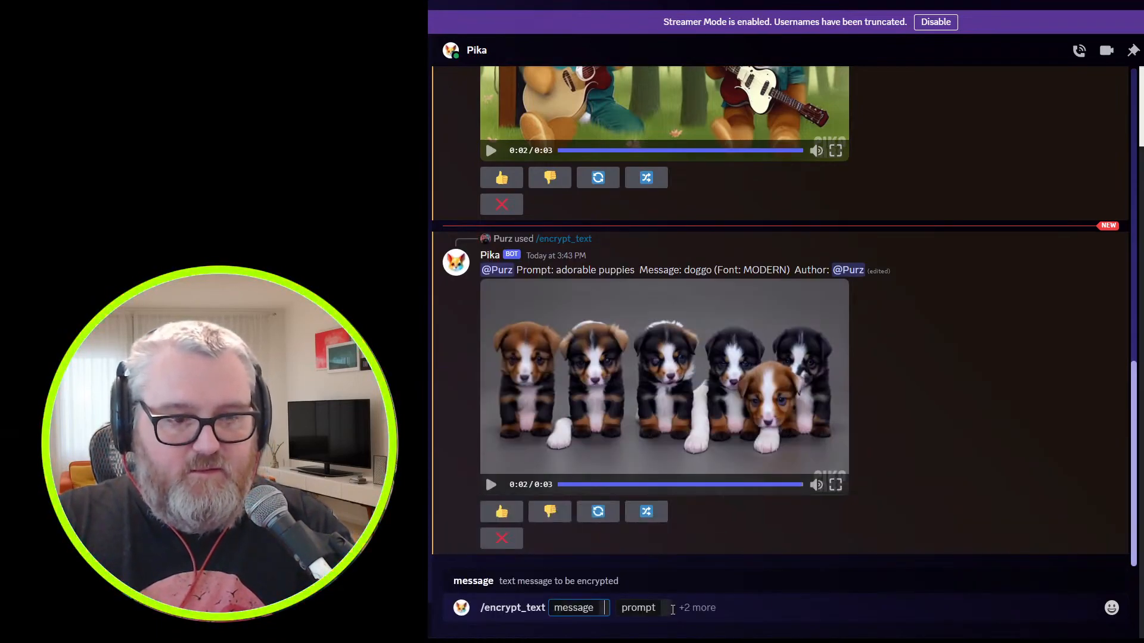
type("cute")
left_click(671, 610)
type("adorable kittens")
key("Return")
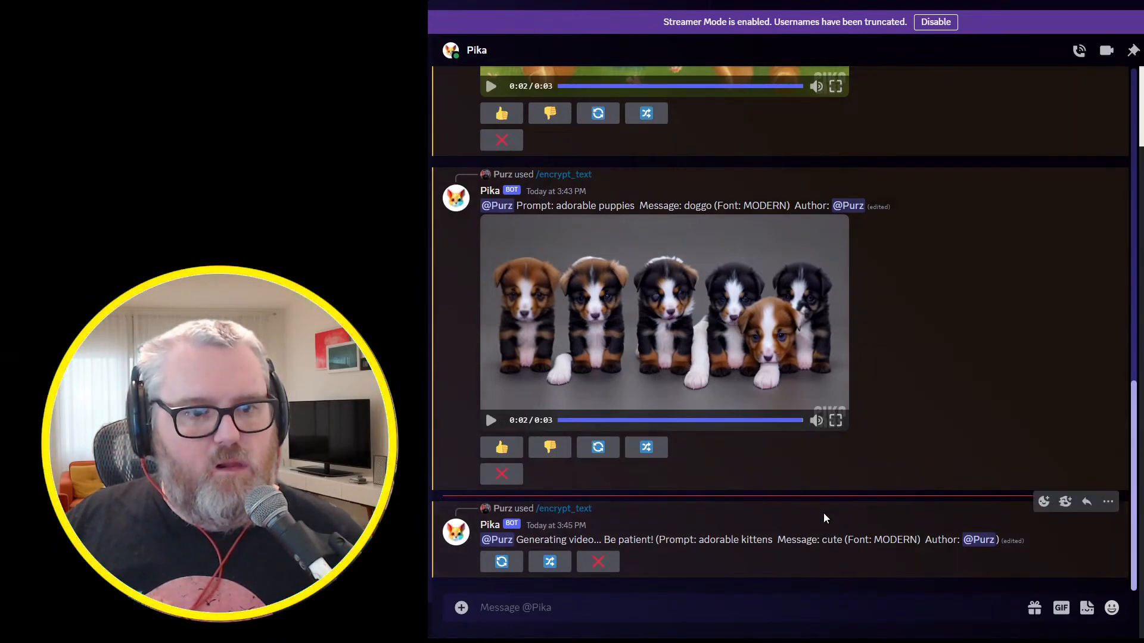
Play the generated kittens video and replay it to check the hidden word.
left_click(844, 608)
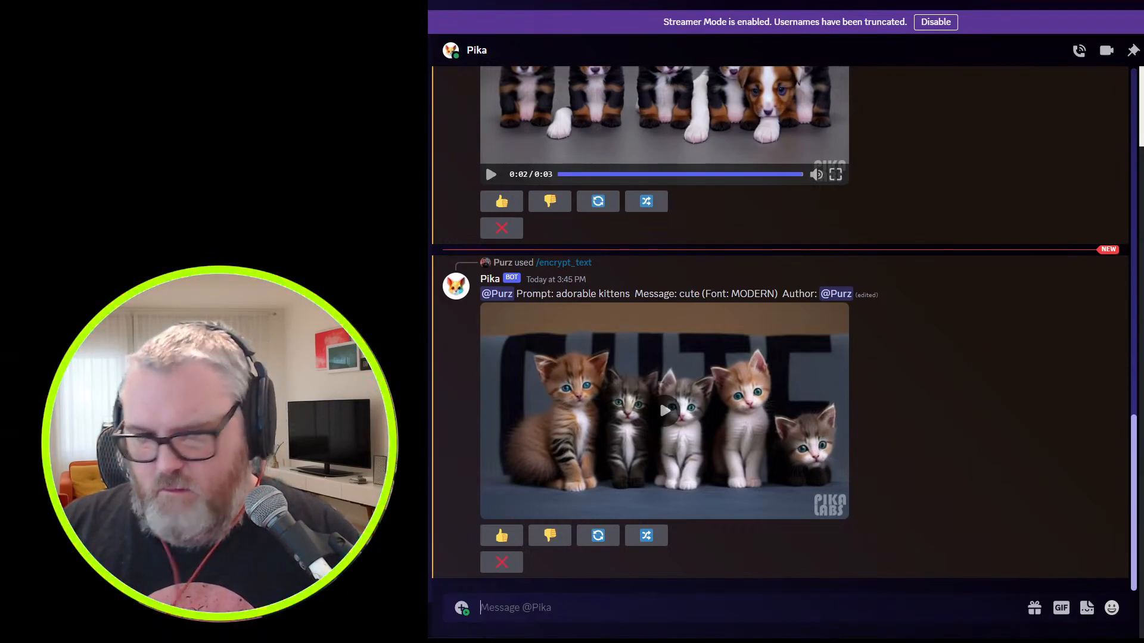
left_click(655, 416)
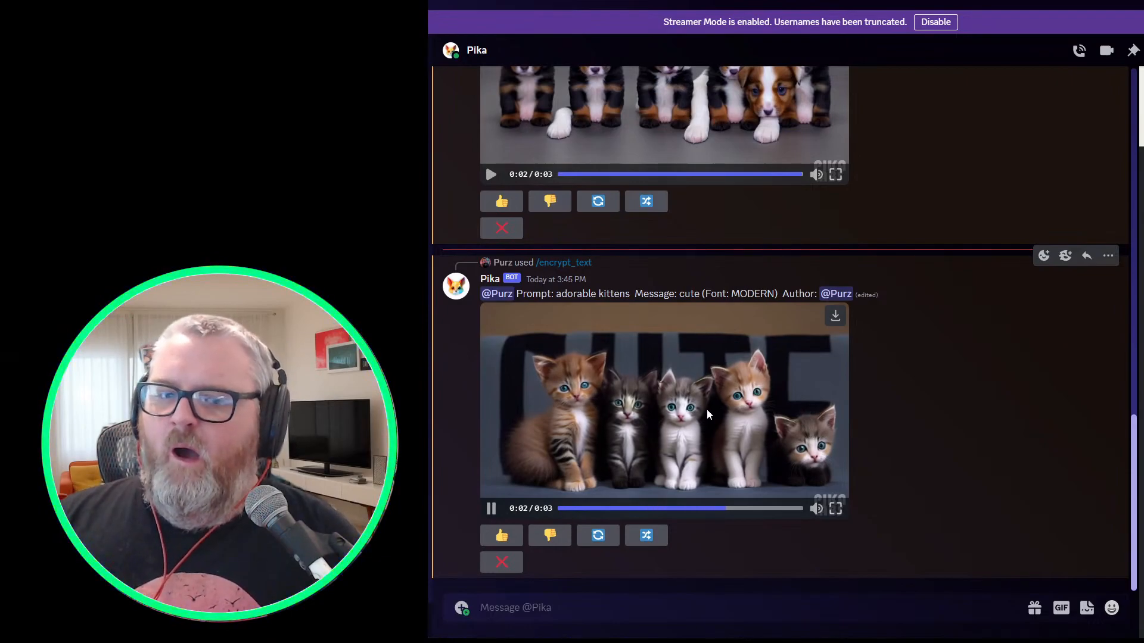
left_click(656, 433)
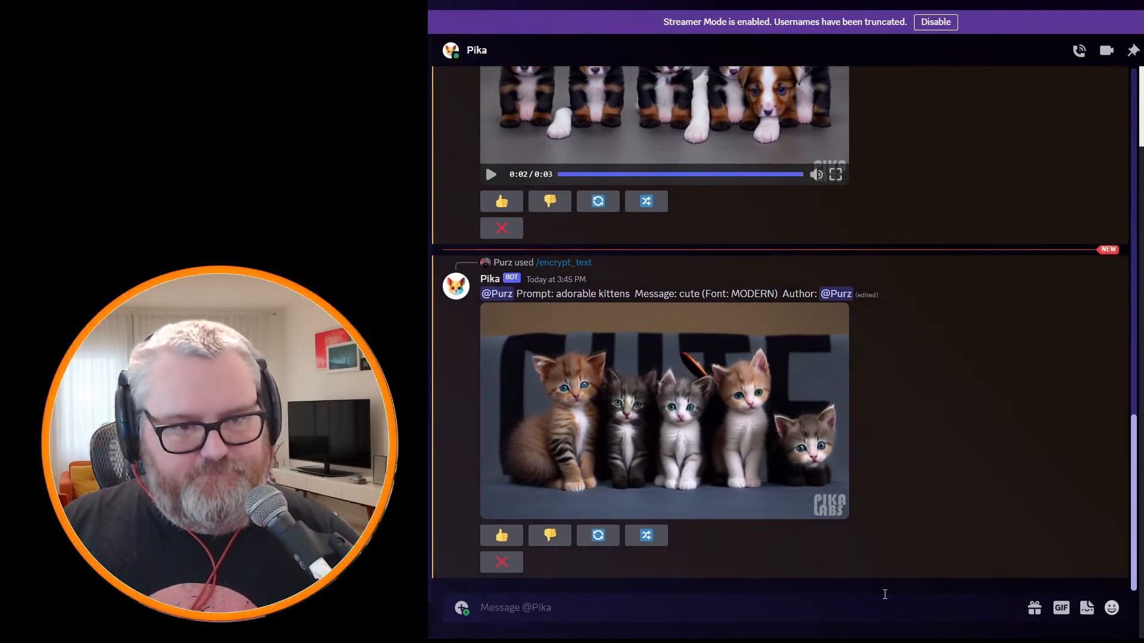
Start a new /encrypt_text command with "art cops" as the message to hide.
type("/enc")
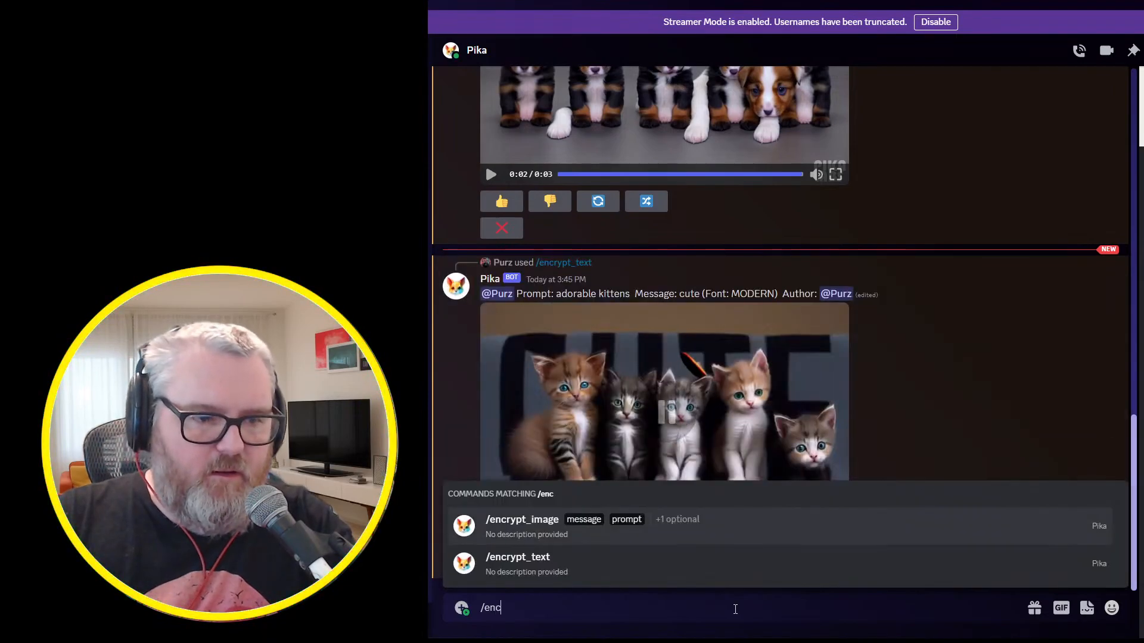
type("rypt_Text")
key("Tab")
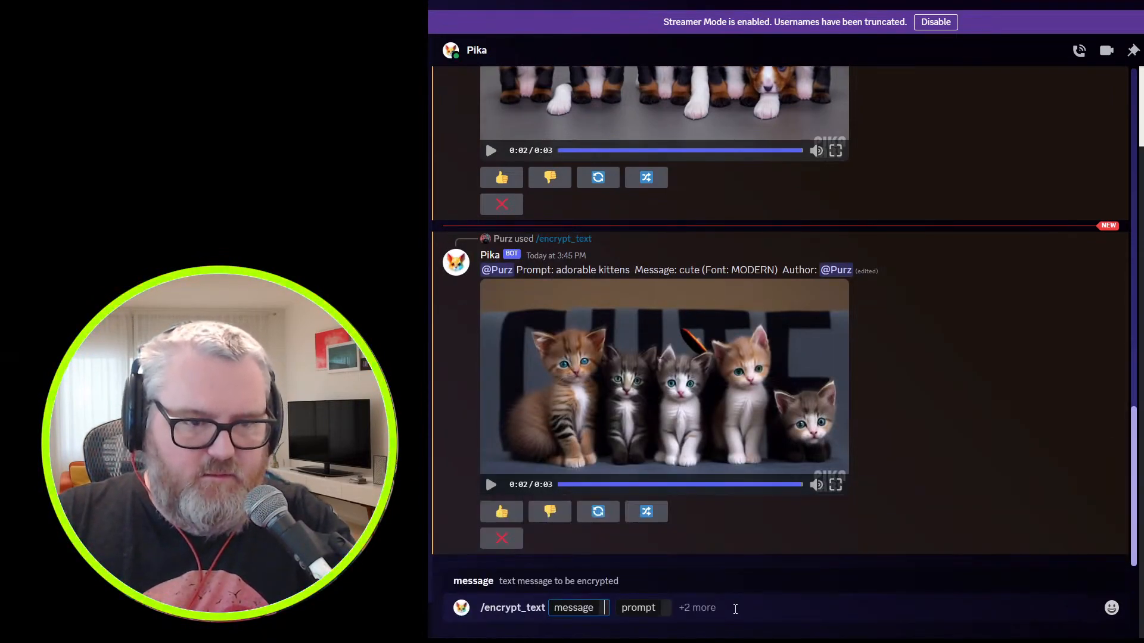
type("art cope")
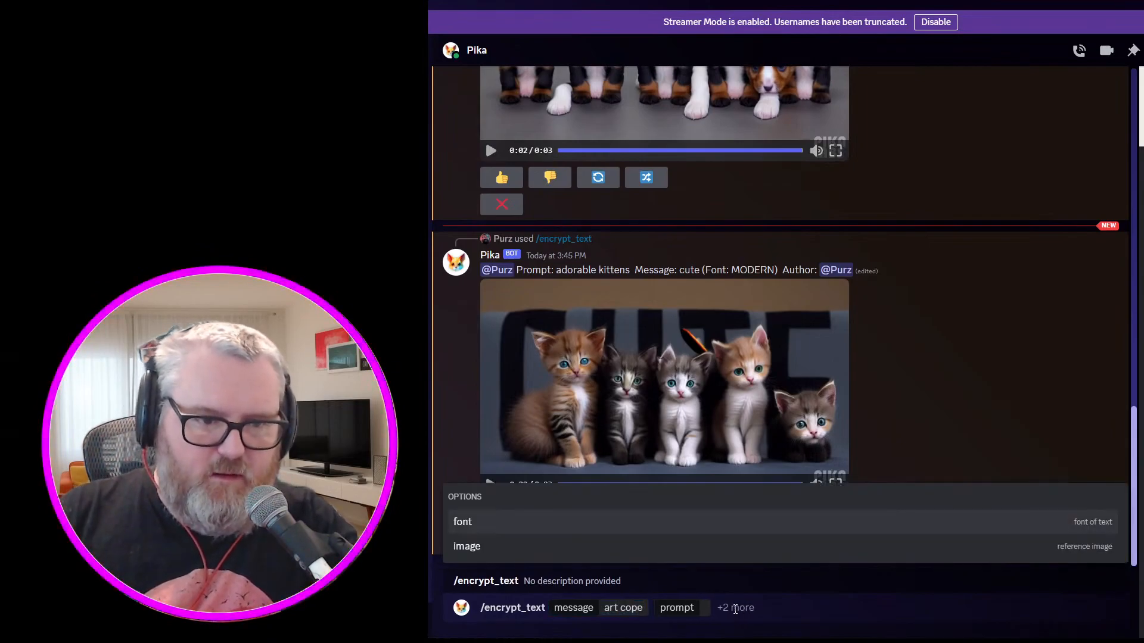
key("BackSpace")
type("s")
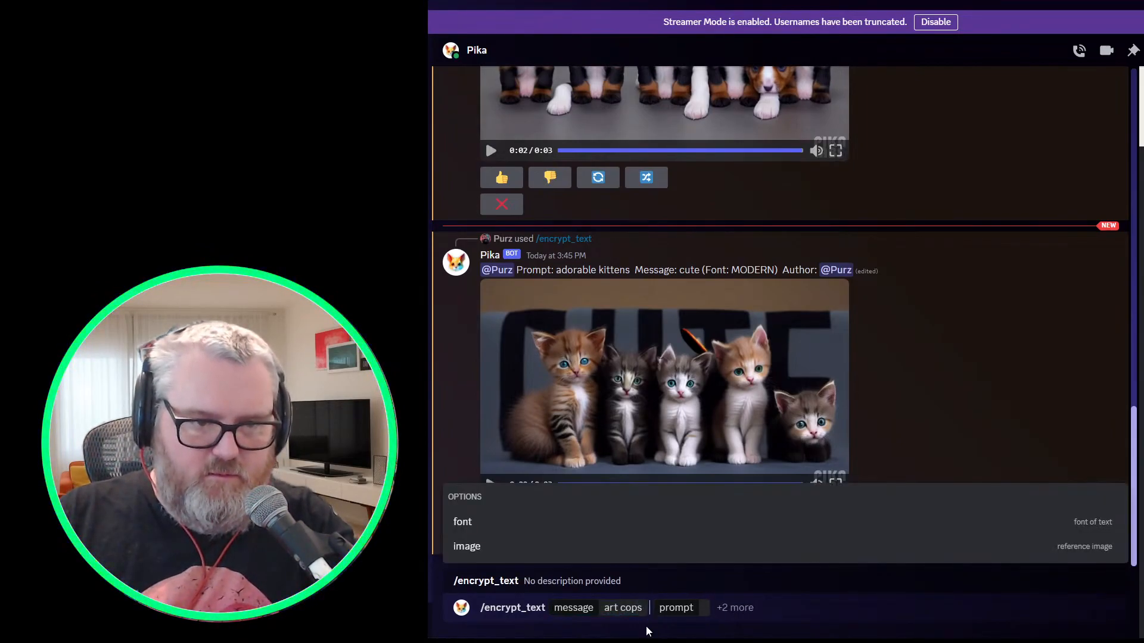
type("miami vice")
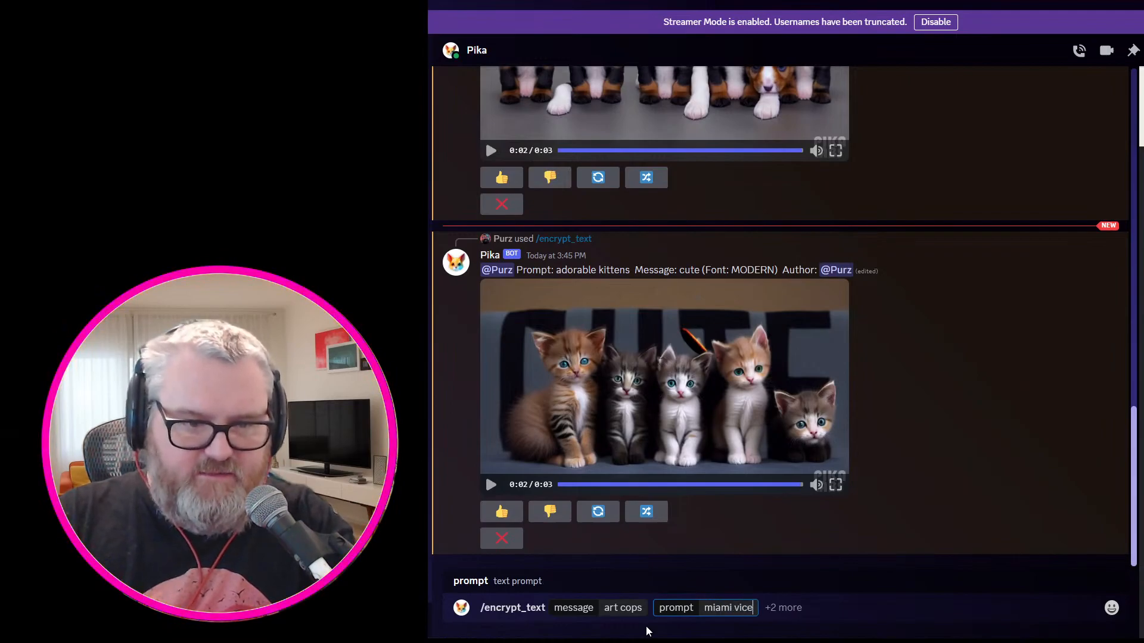
type(" -camera")
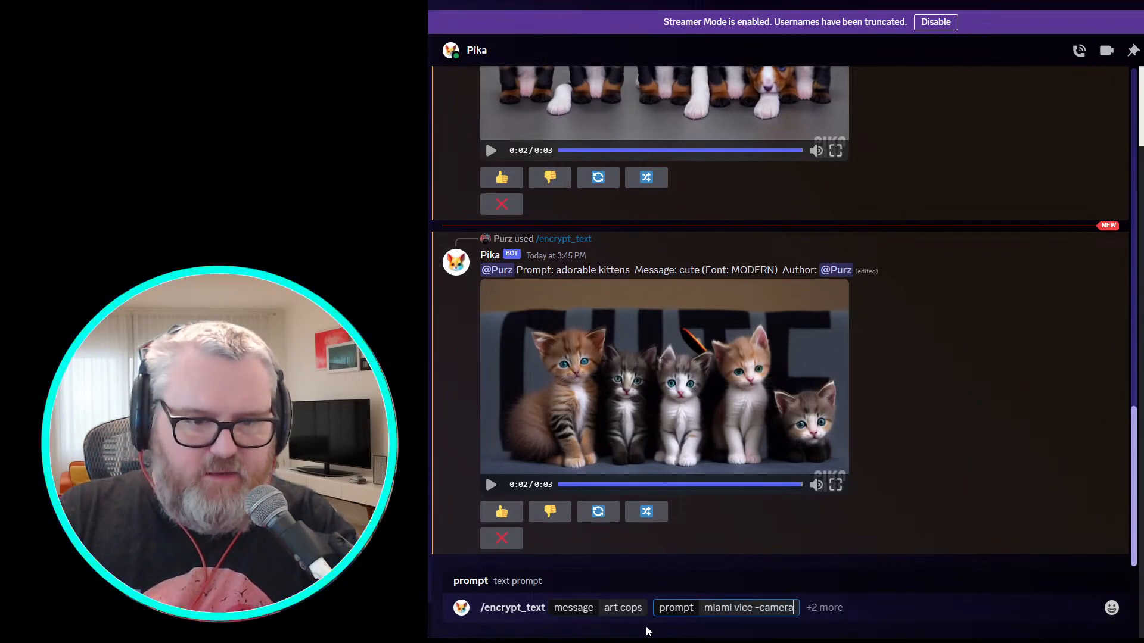
type(" zoom out")
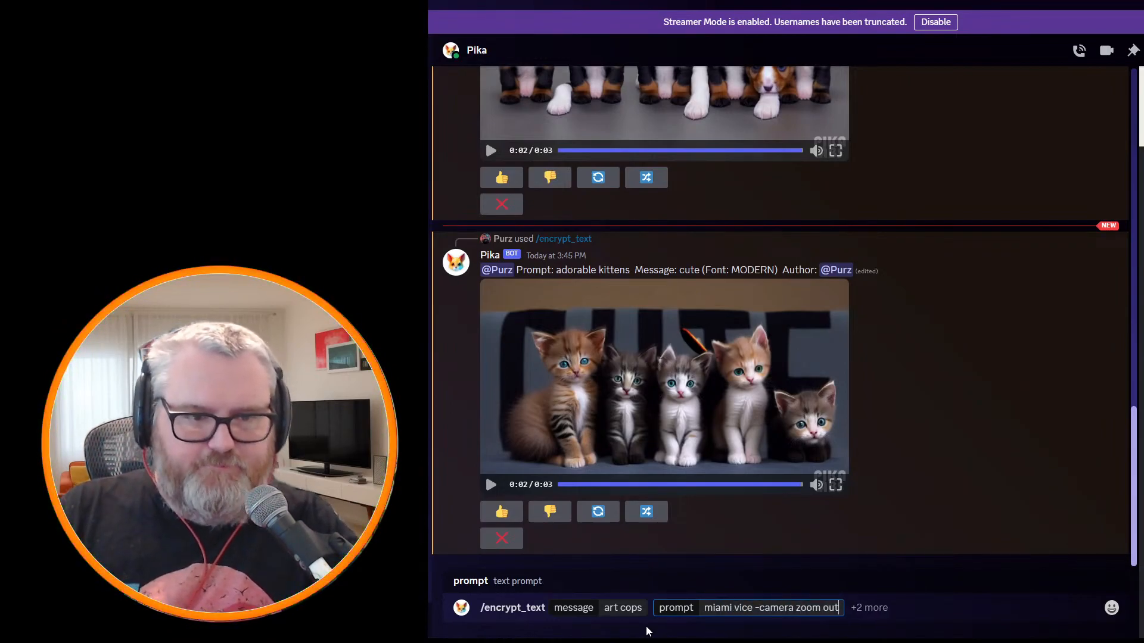
Set the prompt to "miami vice -camera zoom out", send the command, and play the resulting video.
key("Return")
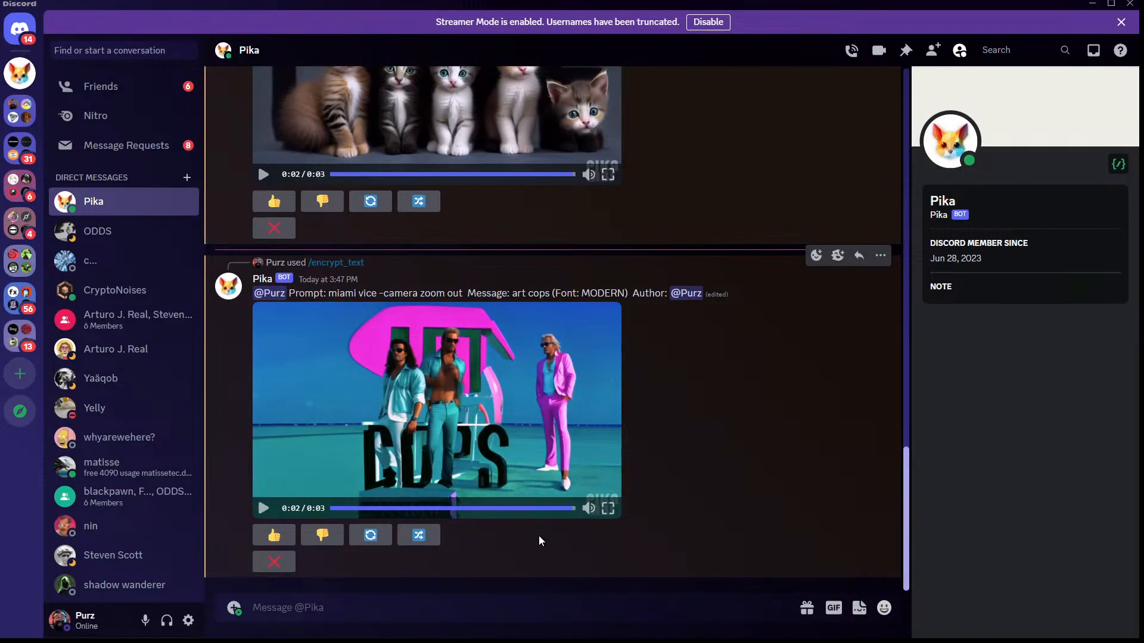
left_click(465, 435)
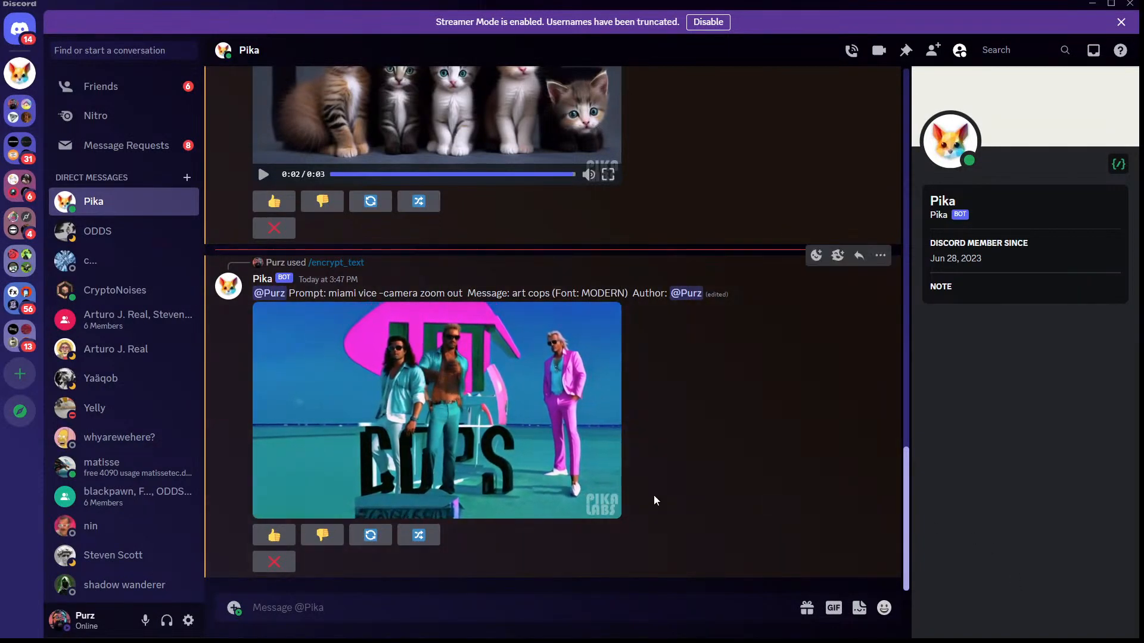
left_click(464, 391)
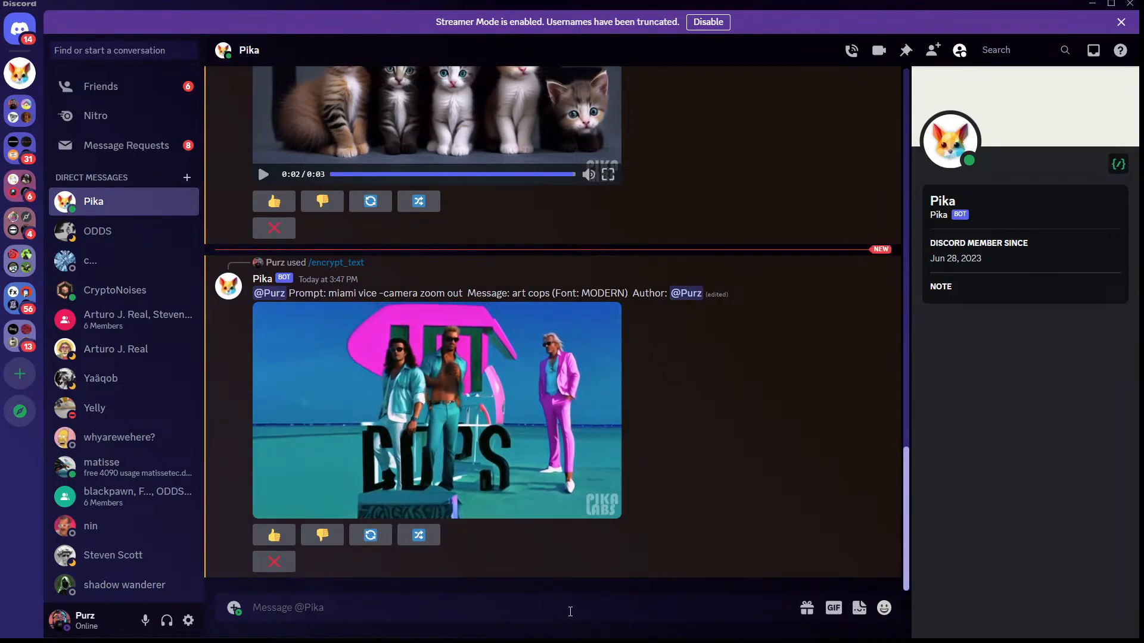
Start a new /encrypt_text command with "world peace" as the message to hide.
type("/enc")
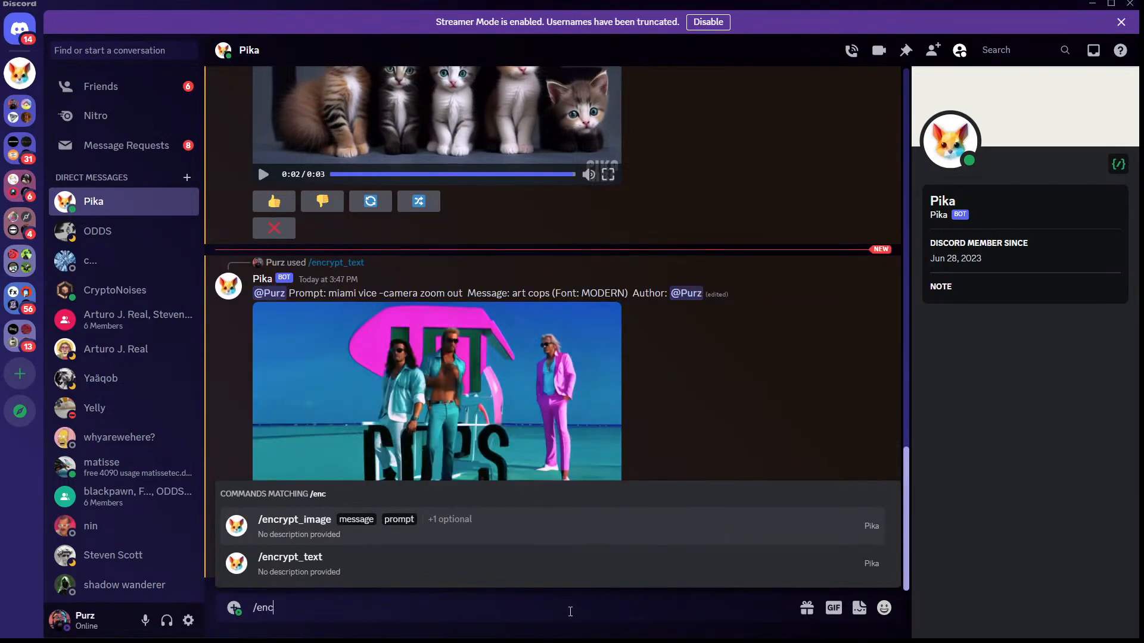
type("rypt_text")
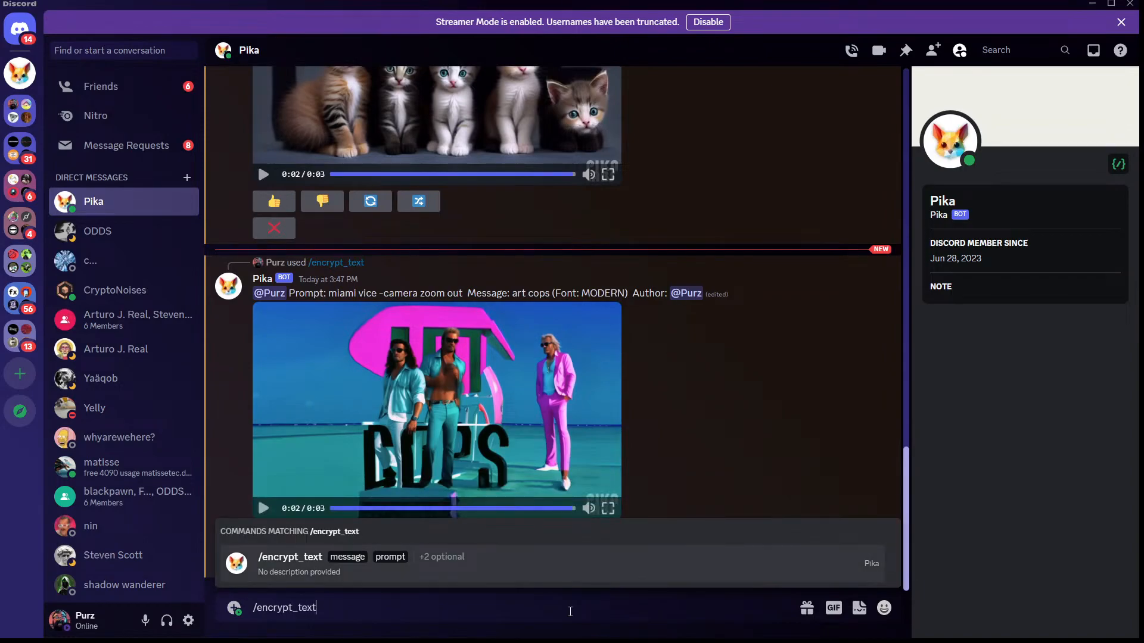
left_click(434, 568)
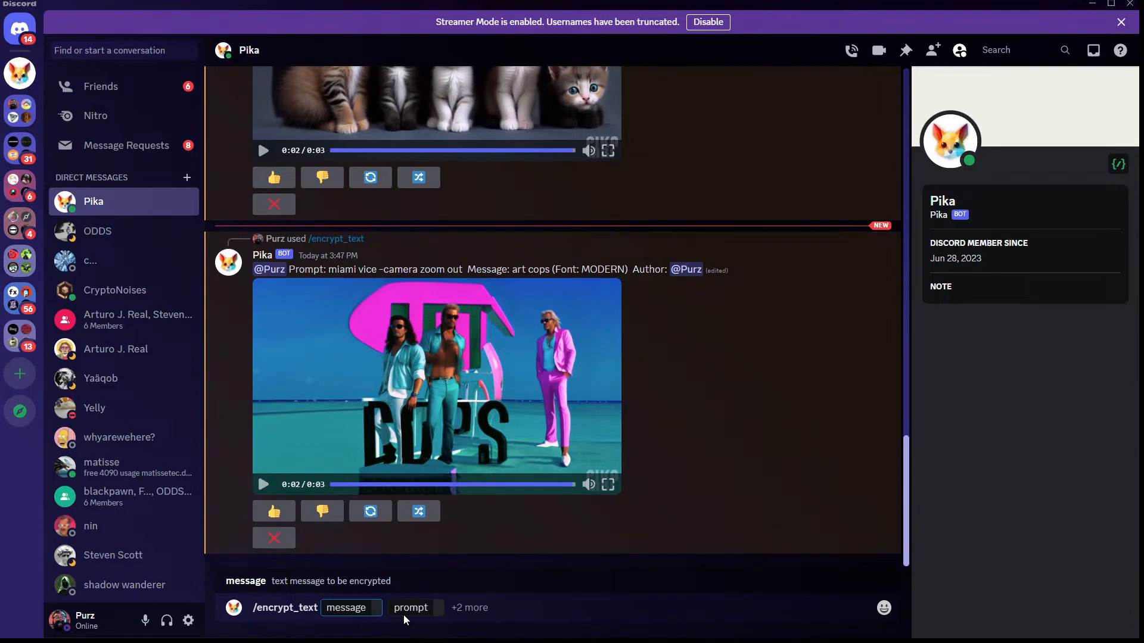
type("world peace")
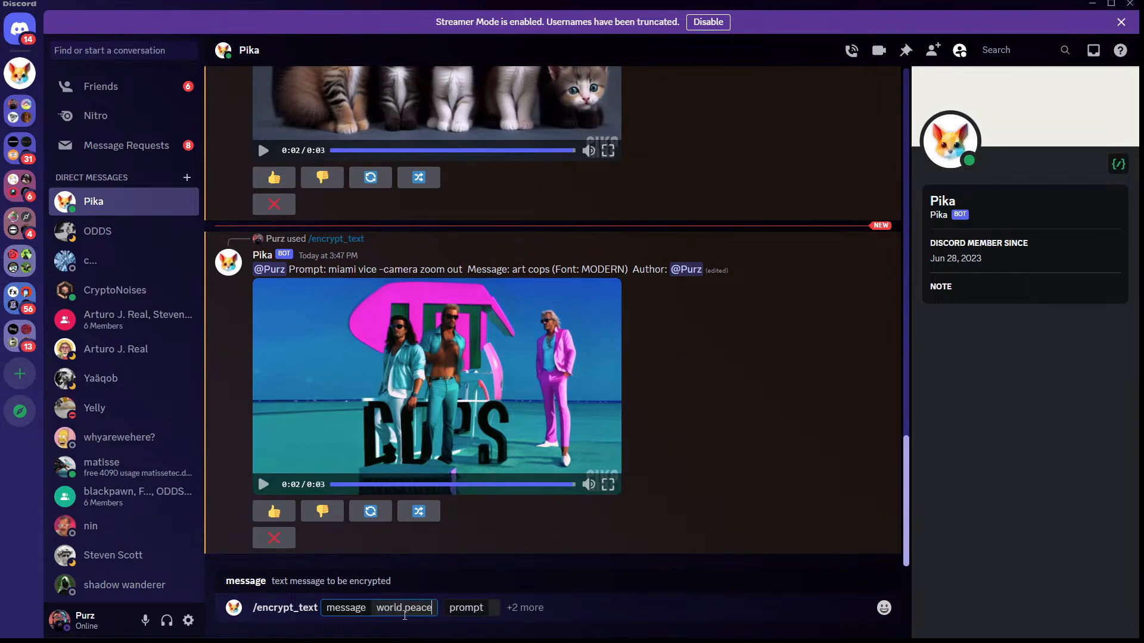
Set the prompt to "war, soldiers fighting" with the RETRO font and send the /encrypt_text command.
key("Tab")
type("war,")
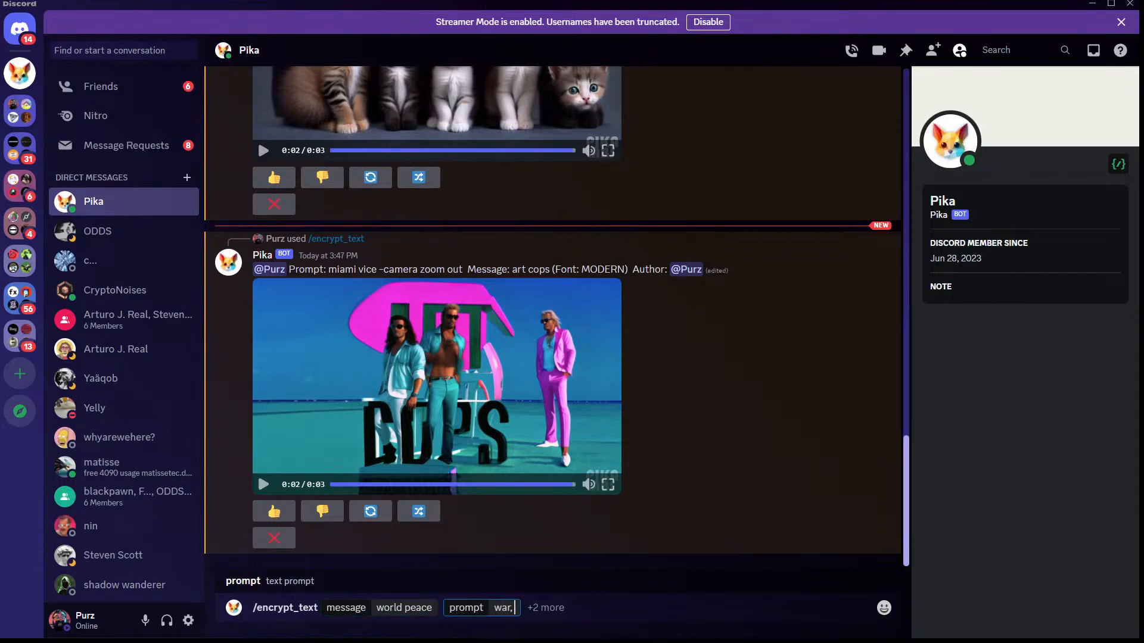
type(" soldiers fighting")
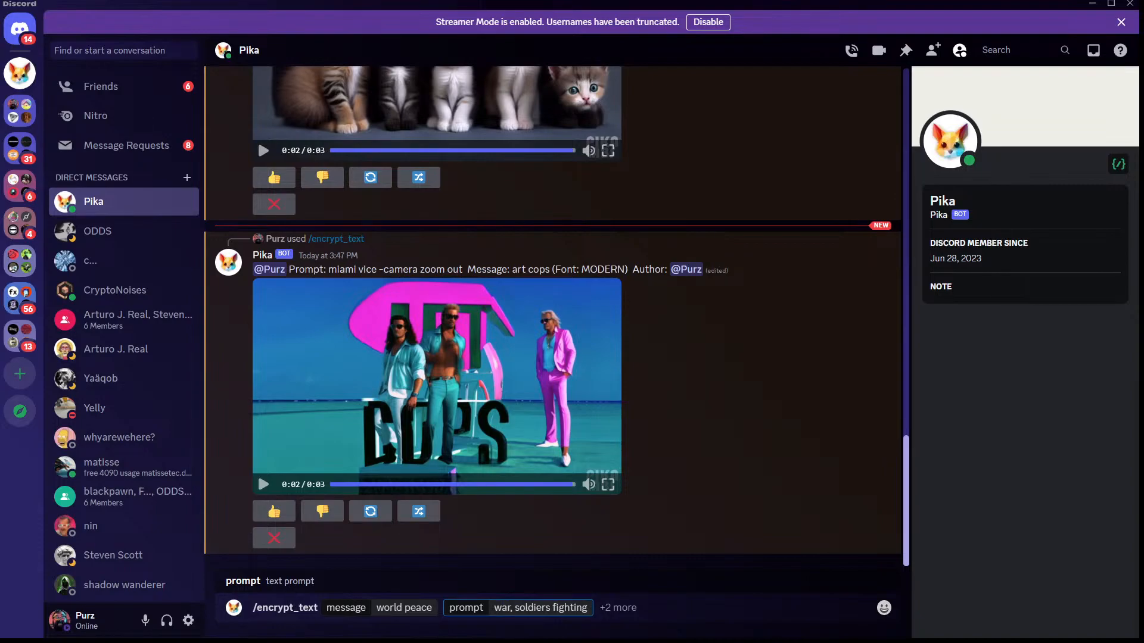
left_click(628, 605)
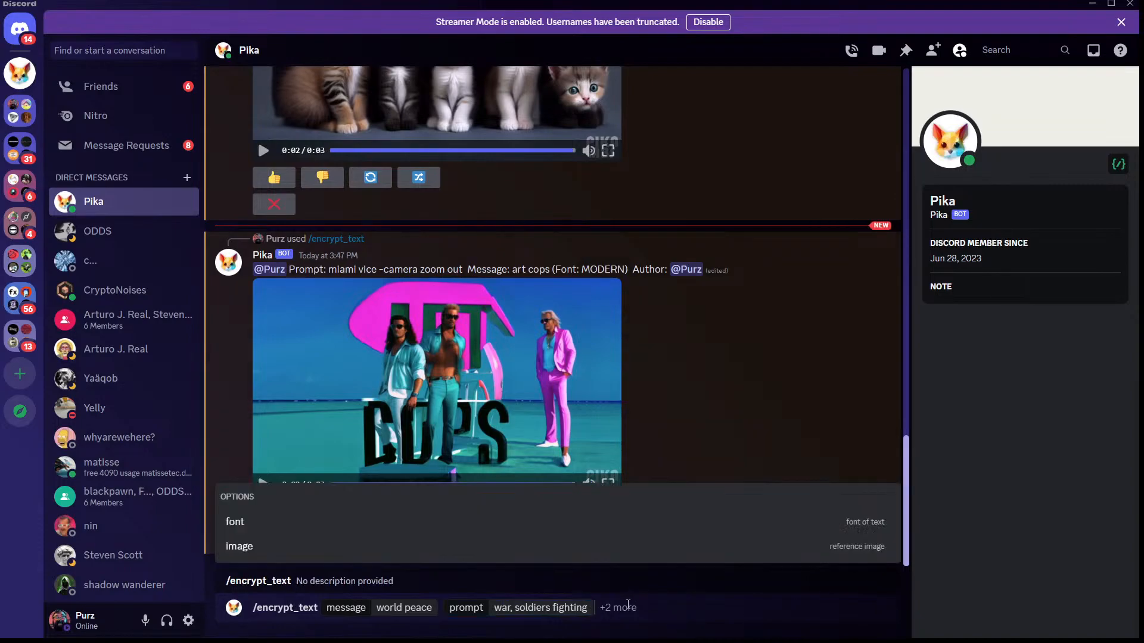
left_click(330, 525)
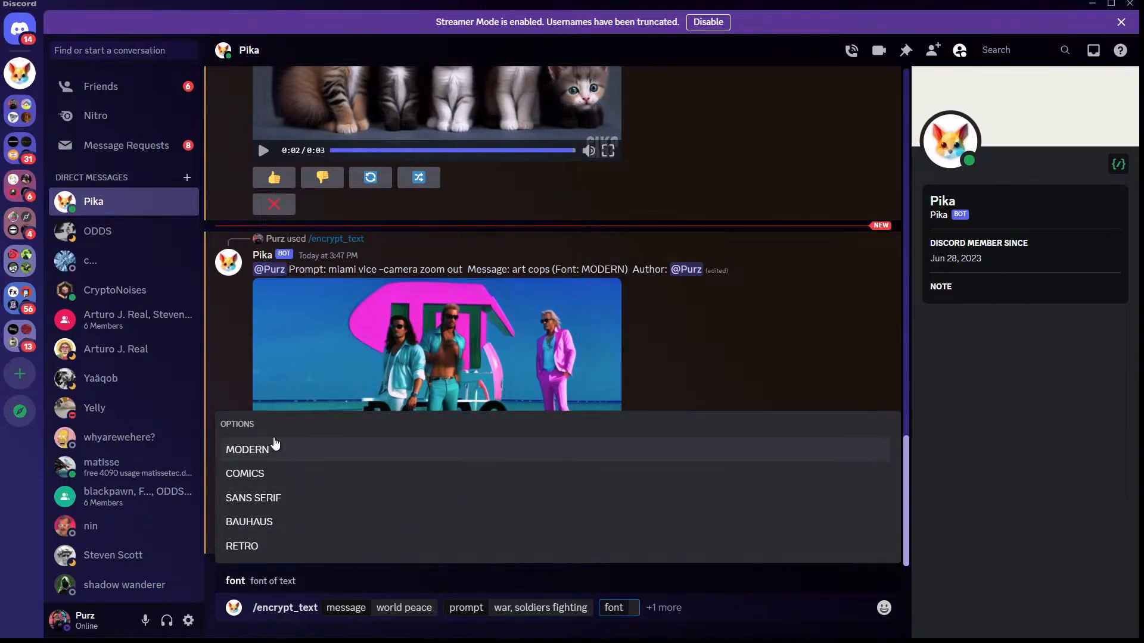
left_click(292, 548)
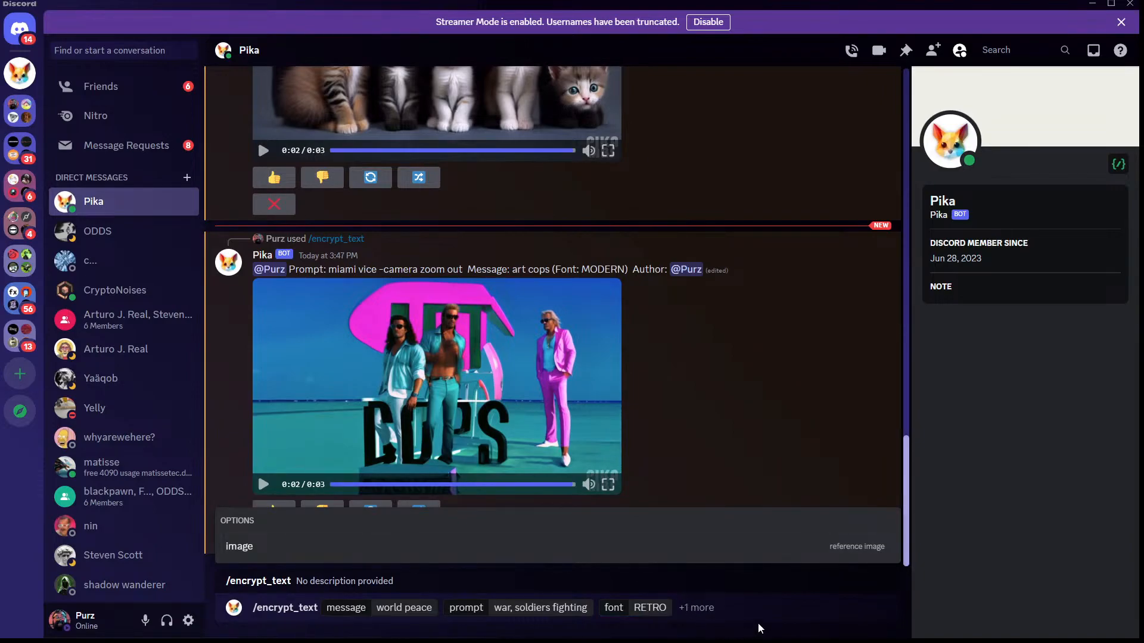
key("Return")
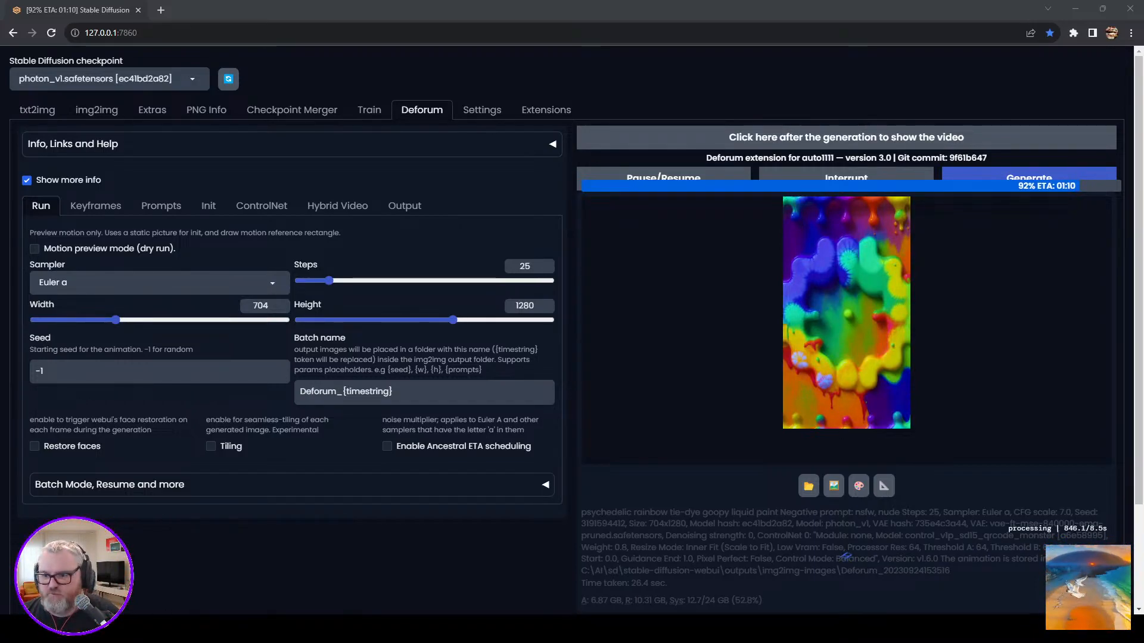
Switch to Blender and show the Layout workspace with the plane's shader nodes.
mouse_move(261, 629)
left_click(230, 566)
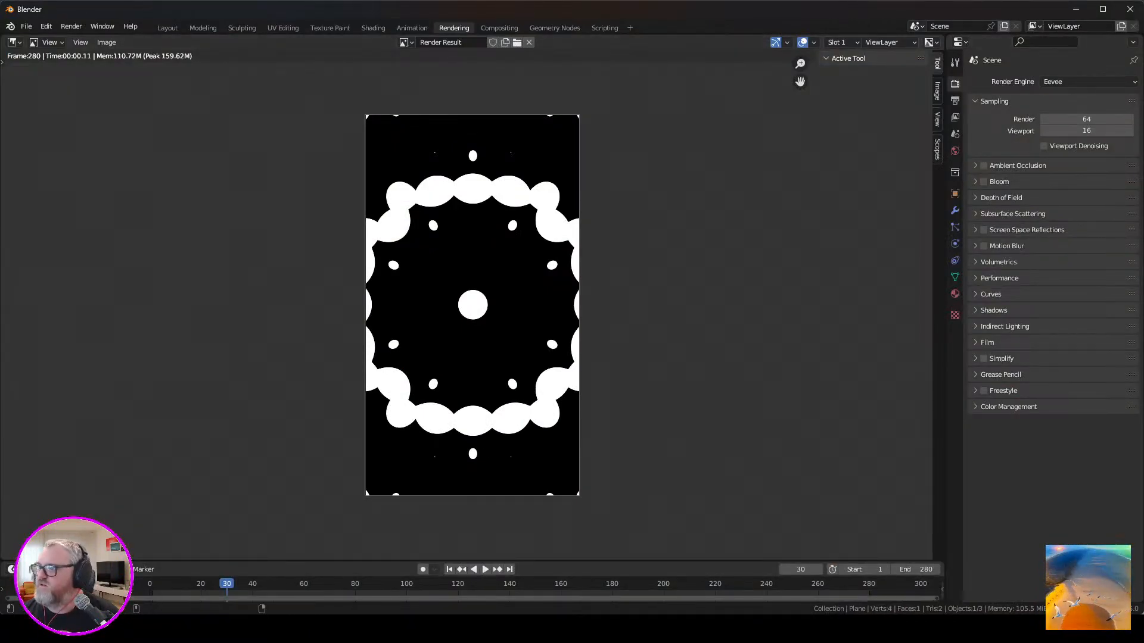
right_click(877, 93)
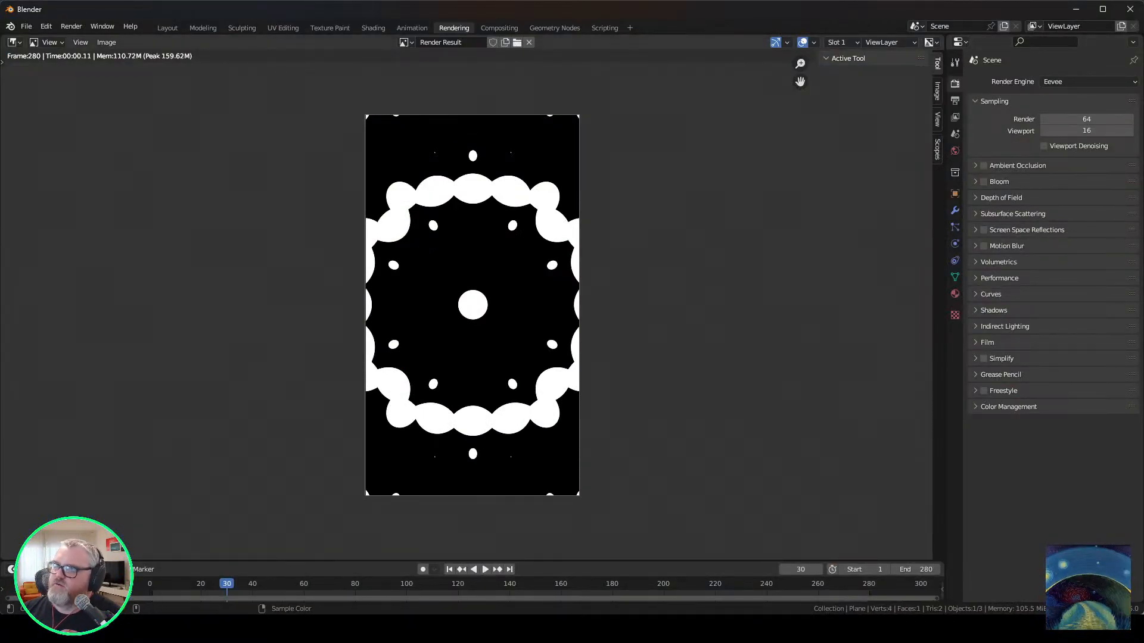
left_click(168, 28)
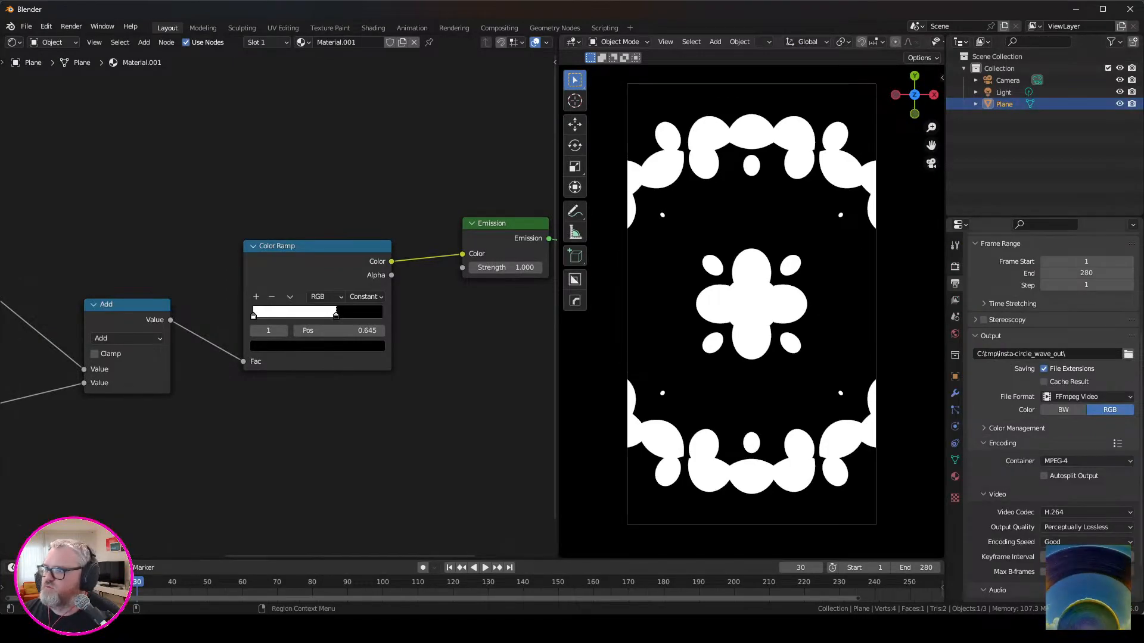
Set the render output resolution to 1024 by 1024 px.
left_click(954, 267)
scroll(1007, 310, "up", 6)
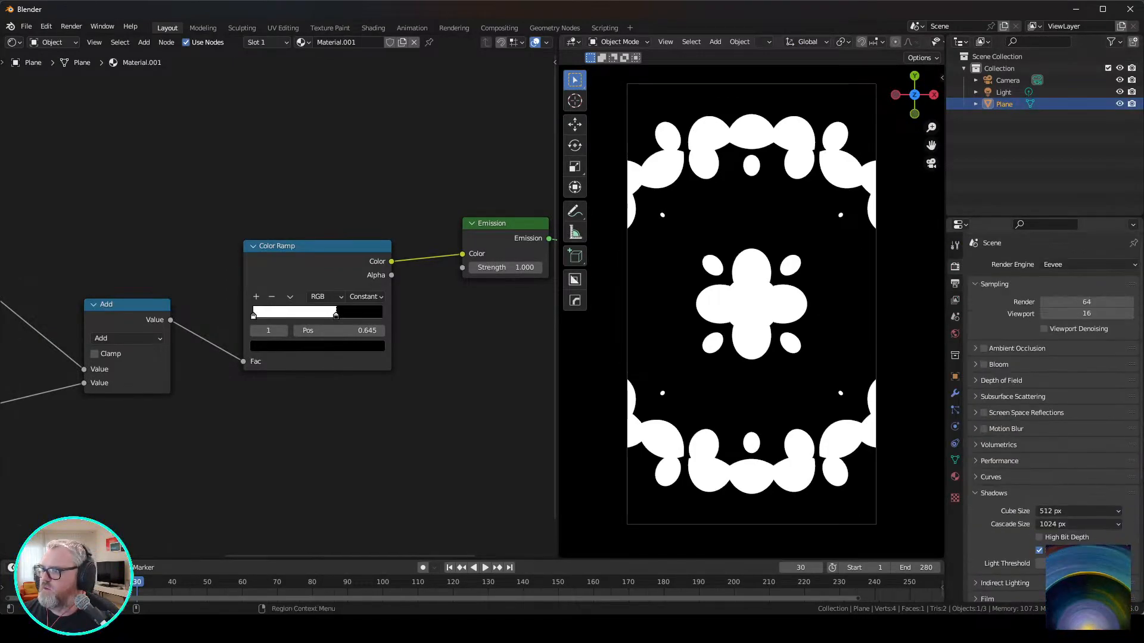
left_click(955, 283)
double_click(1086, 280)
key("BackSpace")
key("BackSpace")
key("BackSpace")
type("1024")
key("Tab")
type("1024")
key("Return")
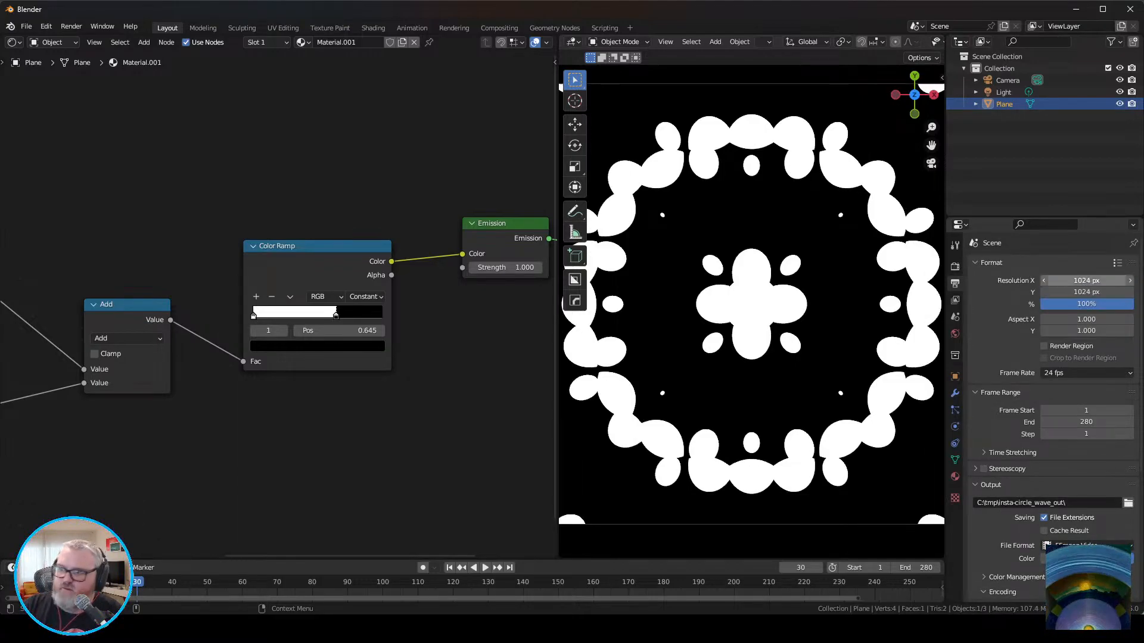
Fit the square camera frame in the viewport and play the animation.
scroll(1060, 358, "down", 3)
key("Home")
key("space")
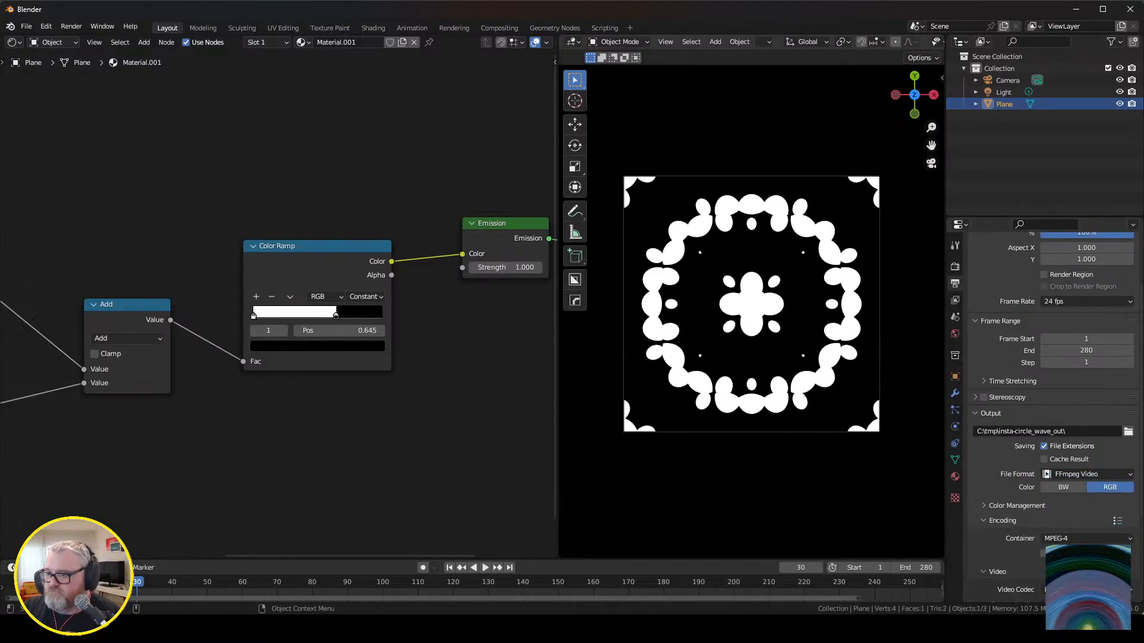
Look through the pattern nodes available for the shader without adding one.
middle_click_drag(43, 301, 286, 302)
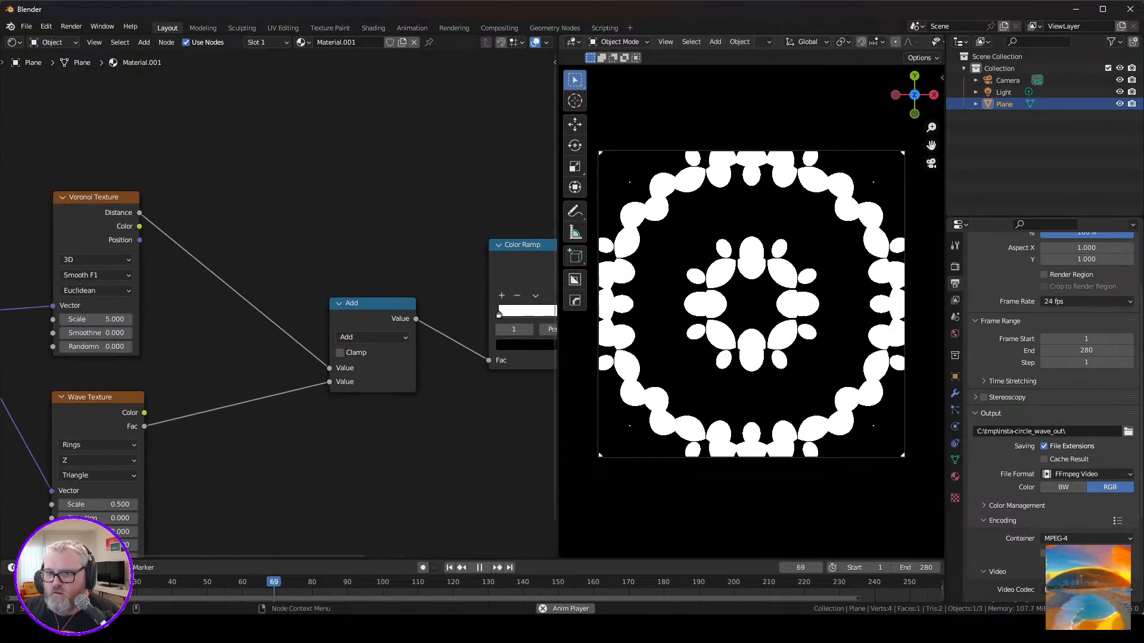
scroll(286, 301, "down", 6)
middle_click_drag(304, 442, 319, 433)
key("shift+a")
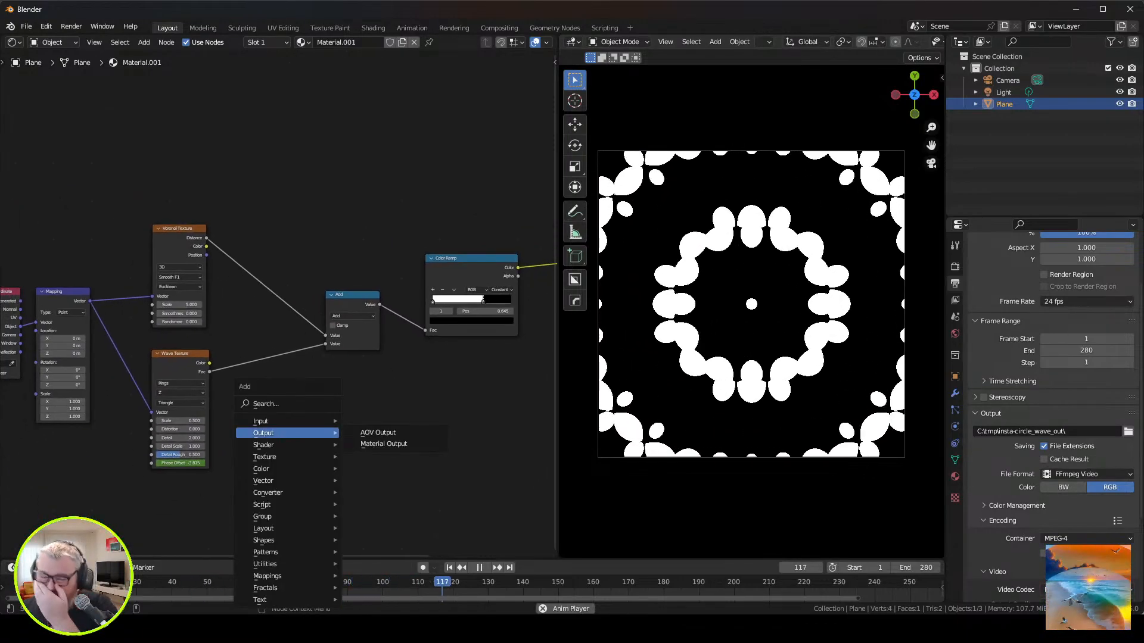
mouse_move(263, 445)
mouse_move(263, 540)
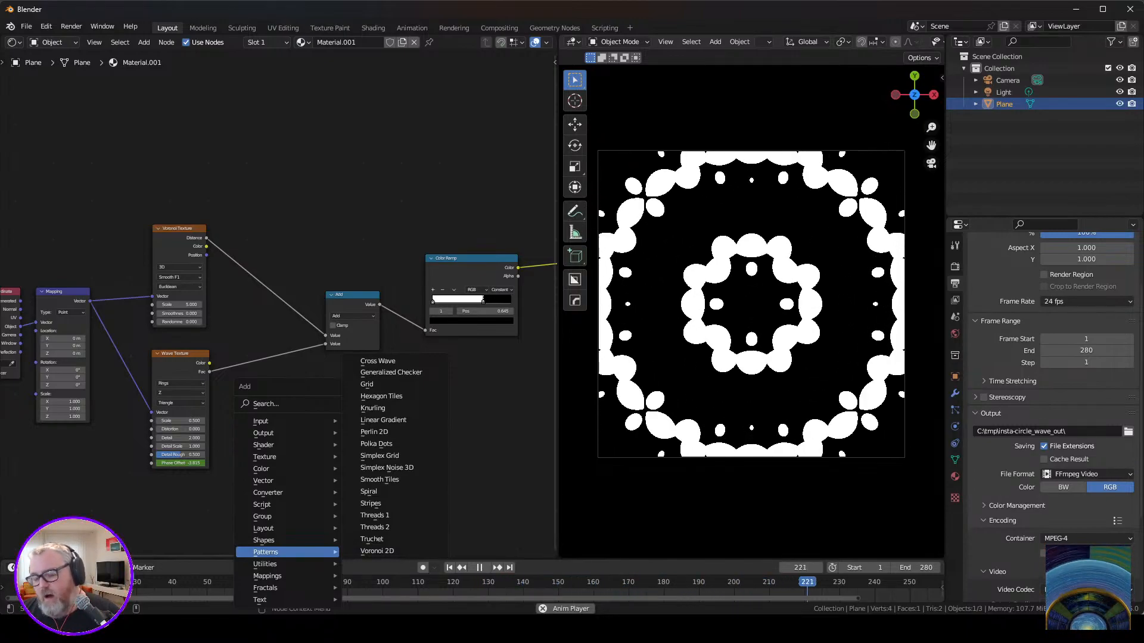
key("Escape")
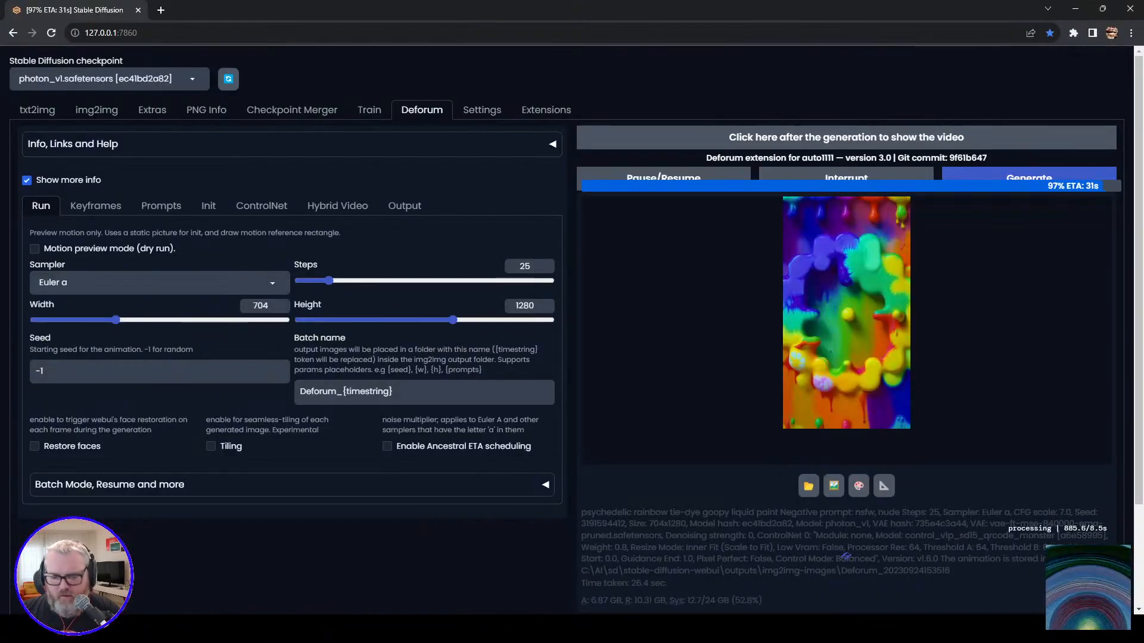
Look up "gumroad fxnodes" in a new browser tab, view the FxNodes for Blender page, and close the tab.
key("ctrl+t")
type("gumroad fxnodes")
key("Return")
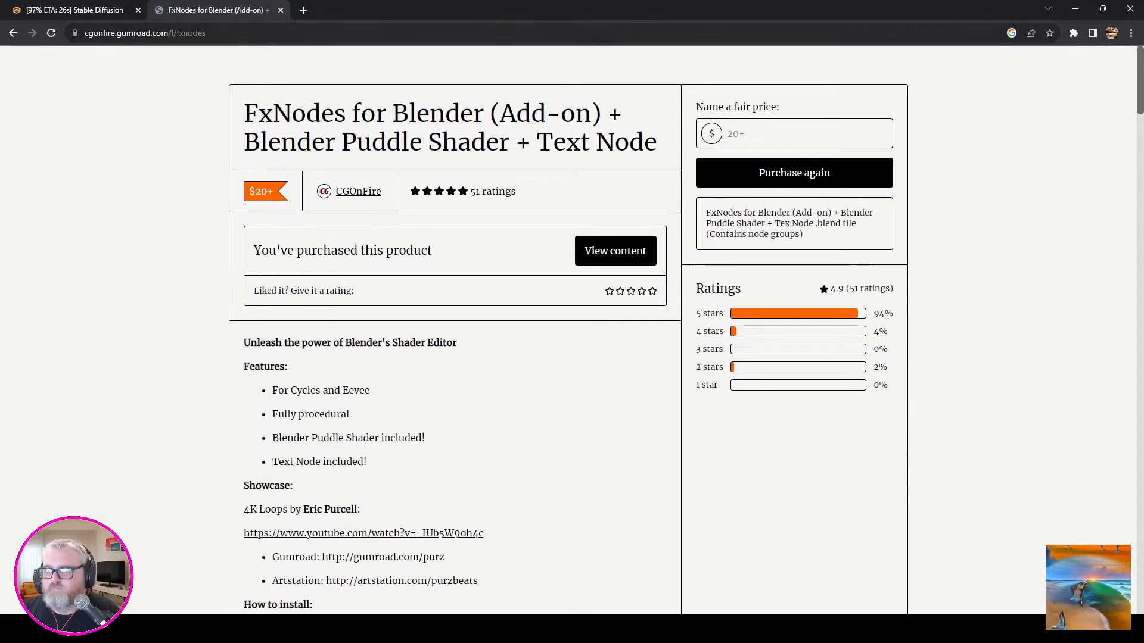
key("ctrl+w")
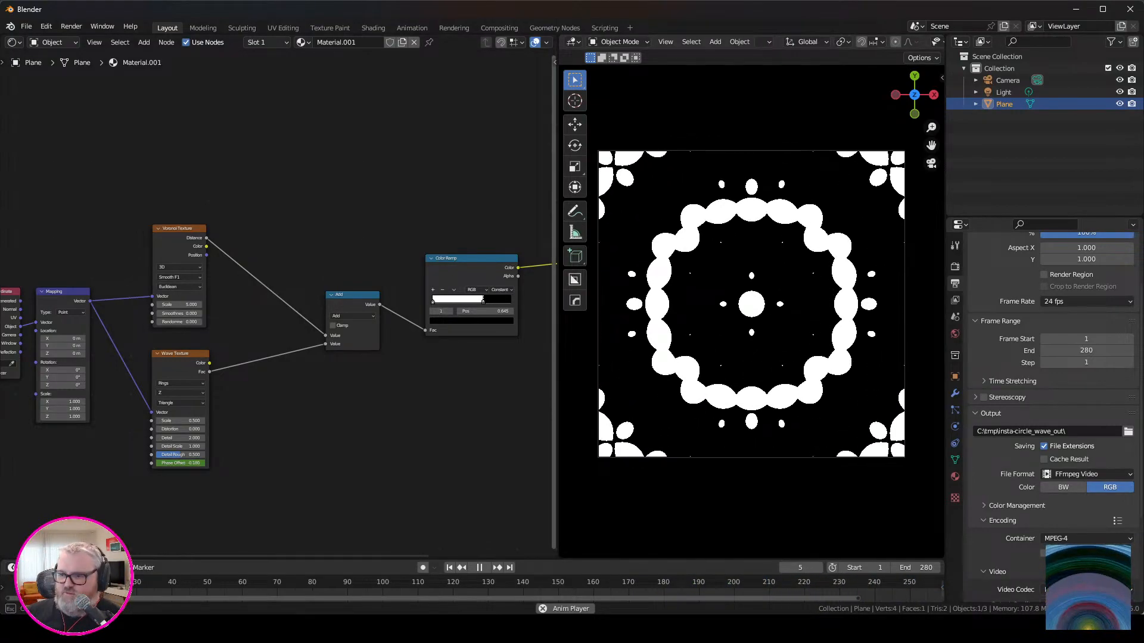
Widen the viewport beside the shader editor and delete the Voronoi Texture node.
left_click_drag(555, 297, 511, 298)
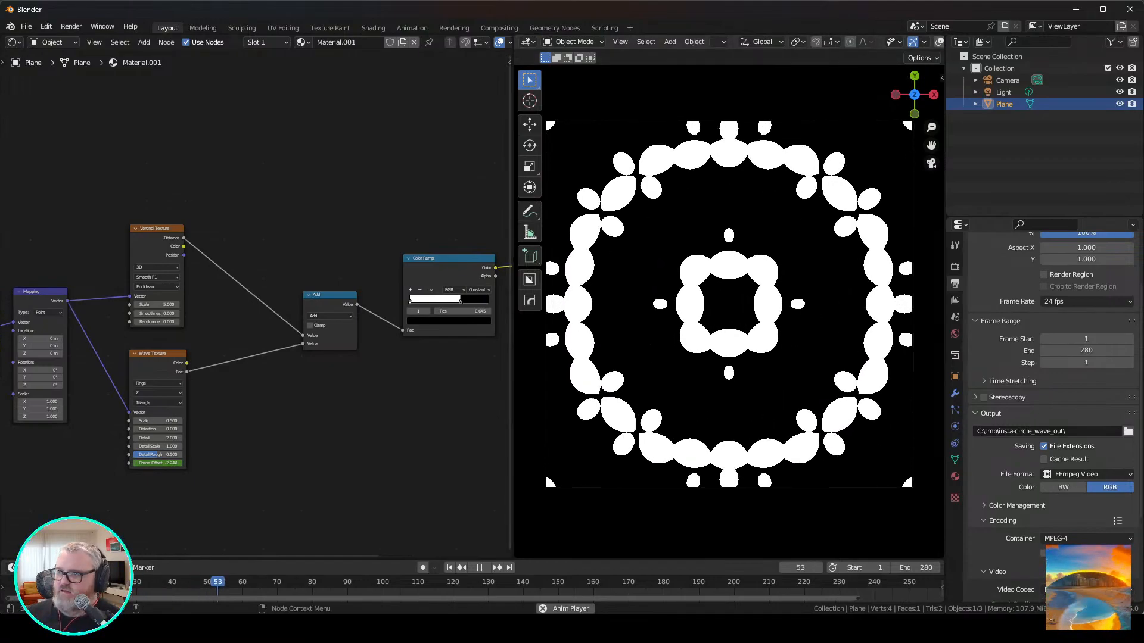
middle_click_drag(268, 399, 330, 383)
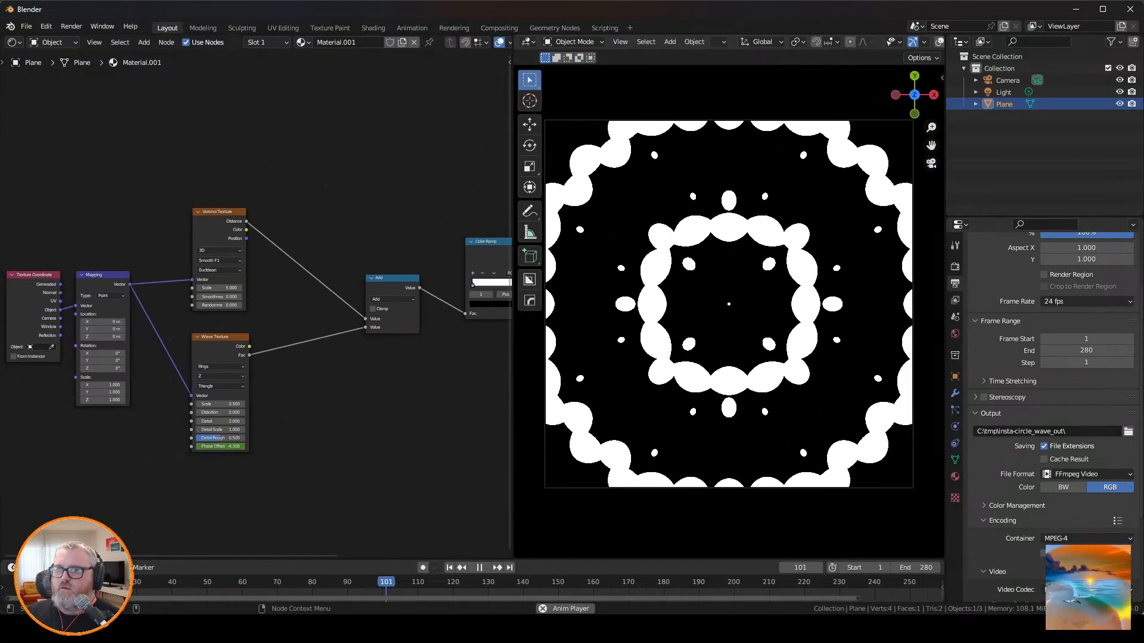
left_click(218, 212)
key("Delete")
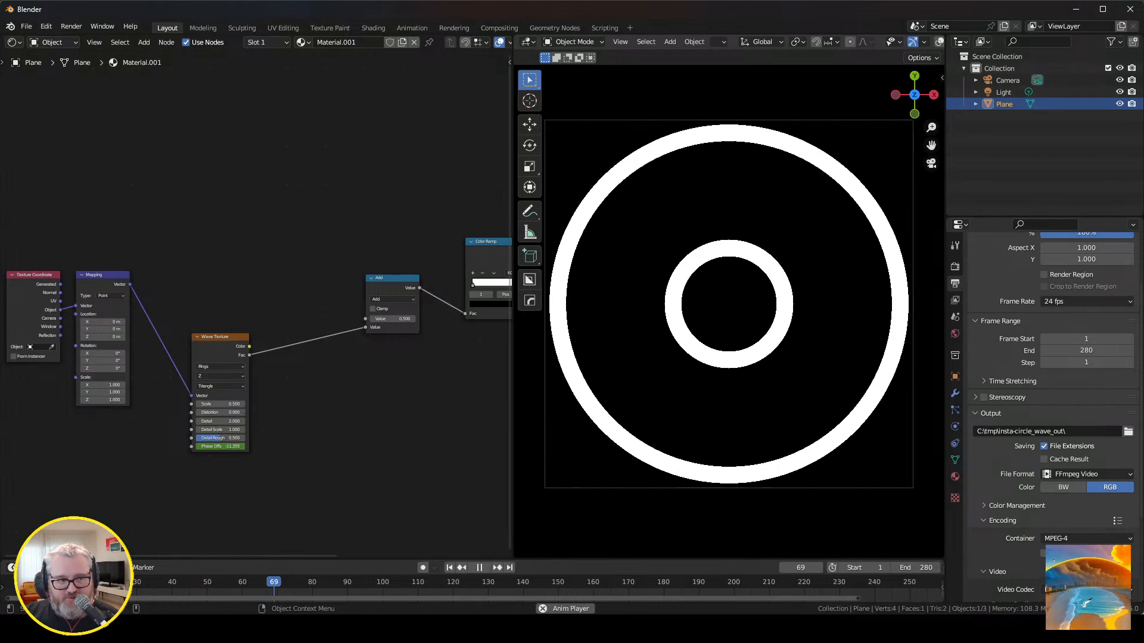
Add a Grid pattern node, feed it the Mapping vector, and connect its Value to the Add node's first input.
key("shift+a")
mouse_move(298, 388)
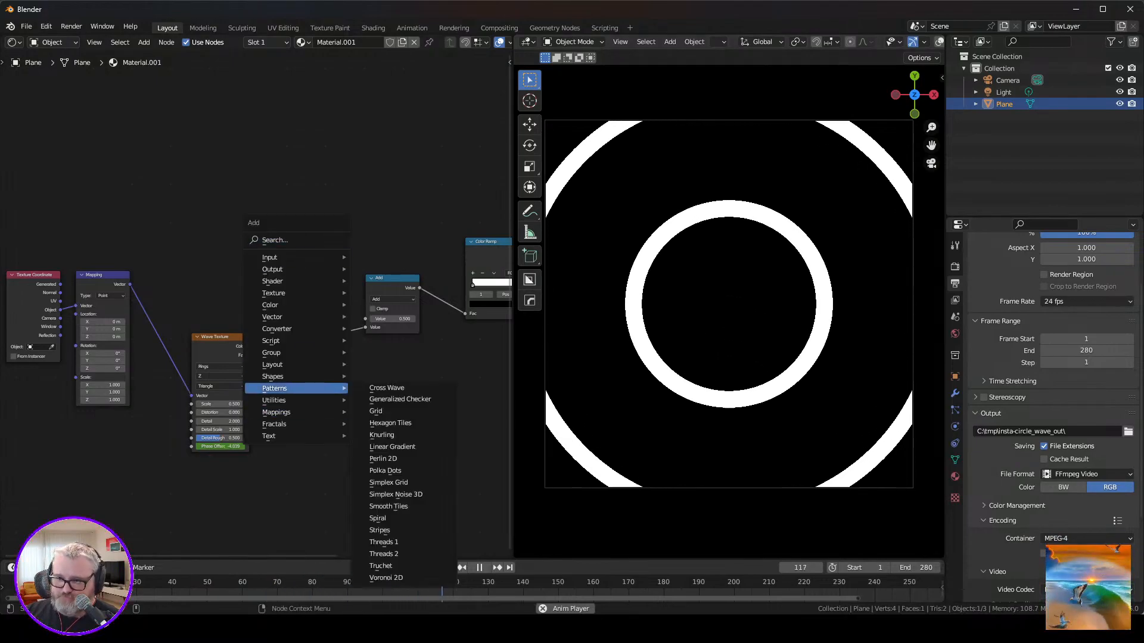
left_click(381, 410)
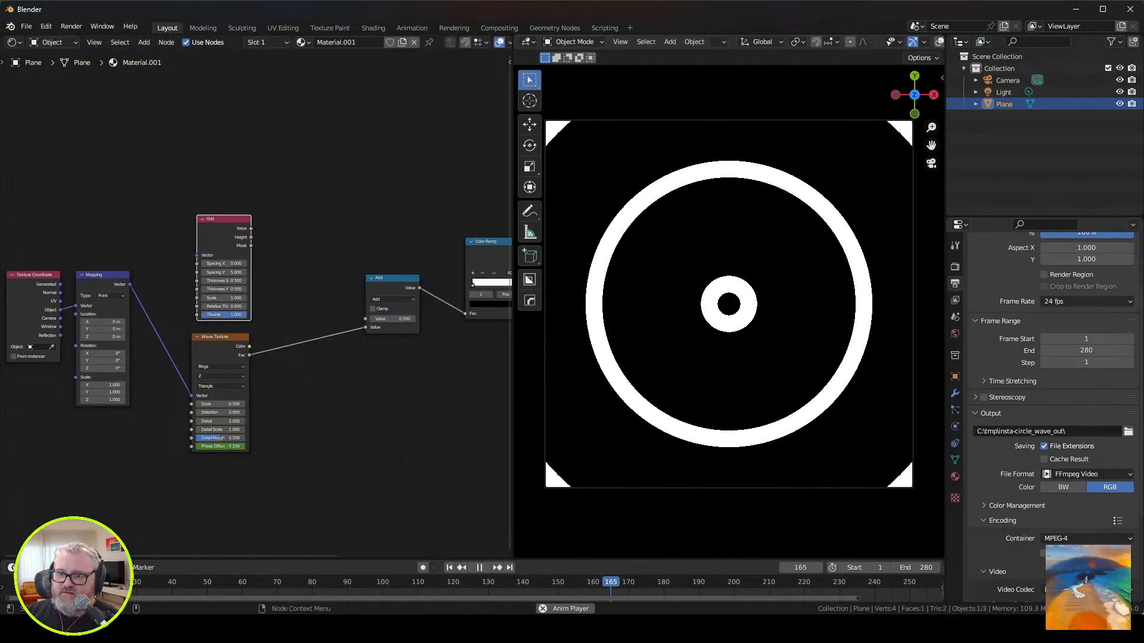
left_click_drag(130, 285, 196, 256)
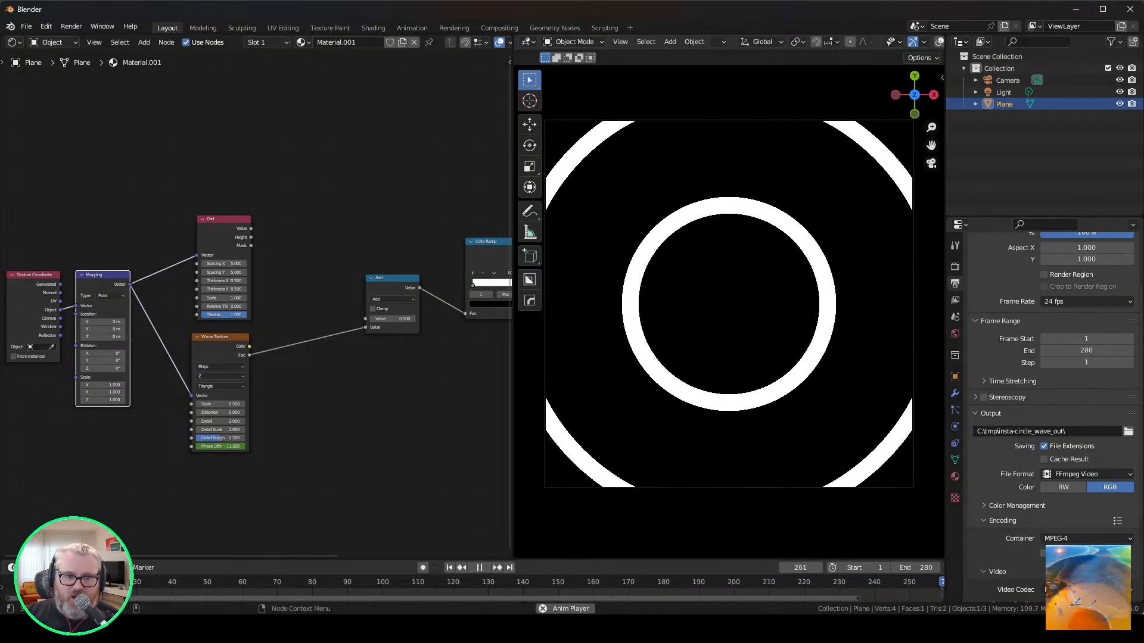
left_click_drag(251, 228, 365, 318)
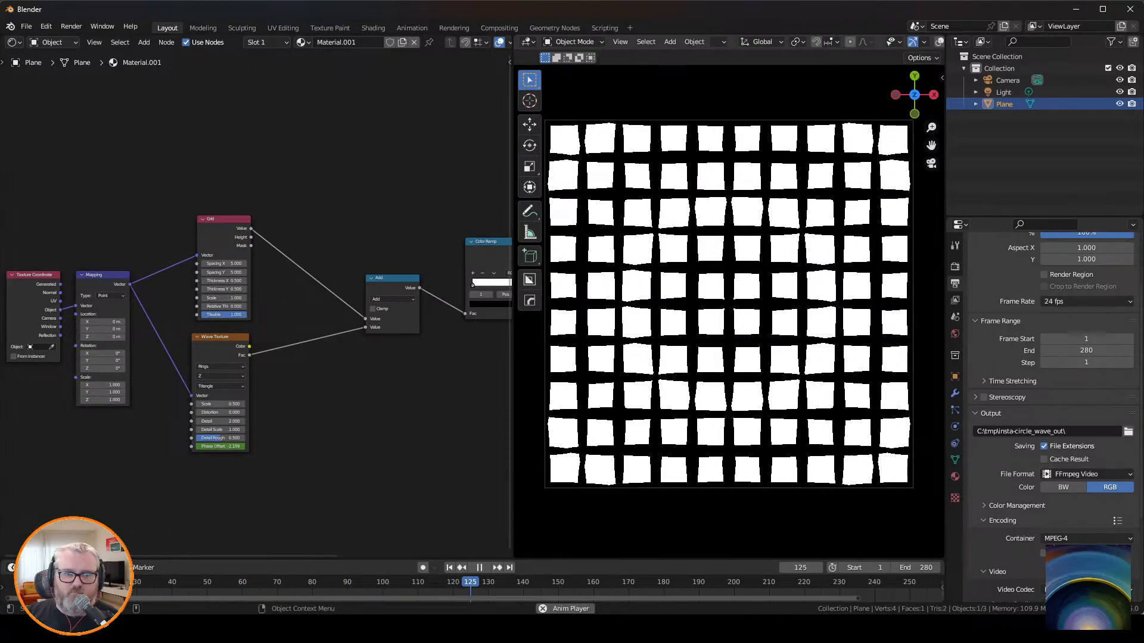
Shift the Color Ramp's black stop to a position of about 0.48.
middle_click_drag(417, 238, 271, 274)
mouse_move(375, 320)
left_mouse_down()
mouse_move(326, 320)
mouse_move(363, 320)
left_mouse_up()
middle_click_drag(179, 298, 432, 321)
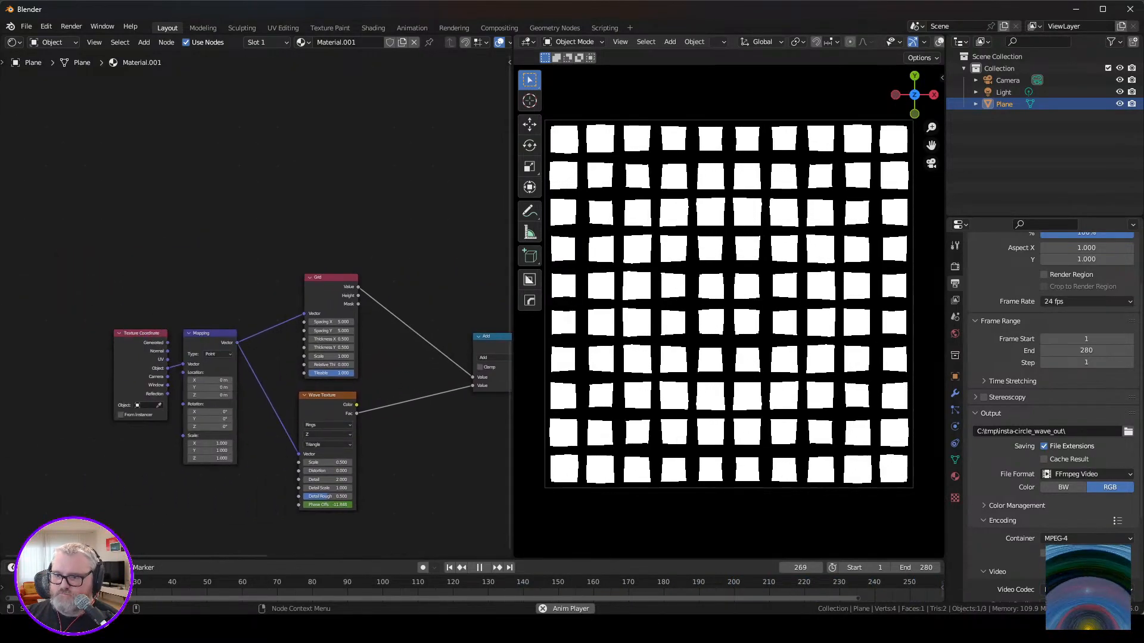
Reduce the Grid node's Tileable value to 0 and set its Scale to 64.
left_click_drag(347, 372, 305, 373)
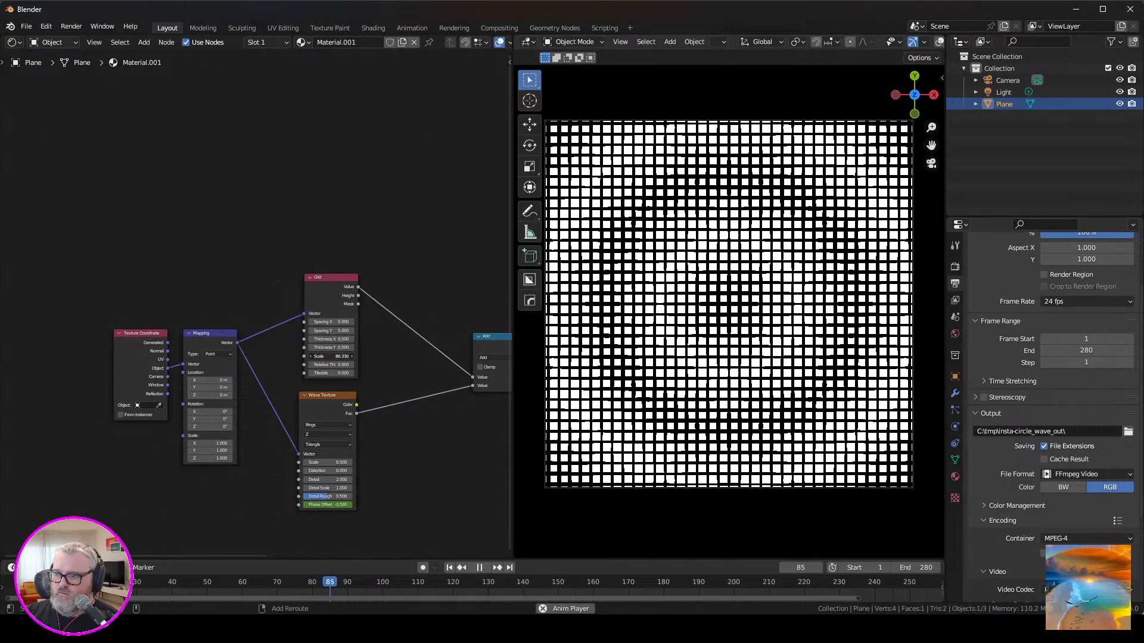
left_click(331, 356)
type("64")
key("Return")
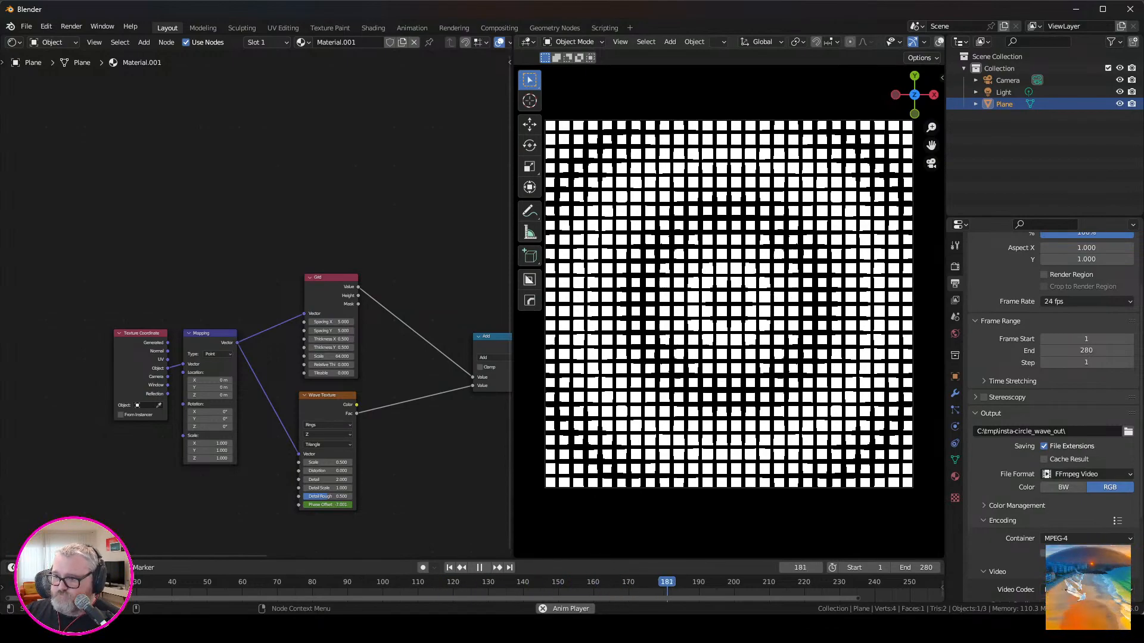
scroll(728, 305, "up", 1)
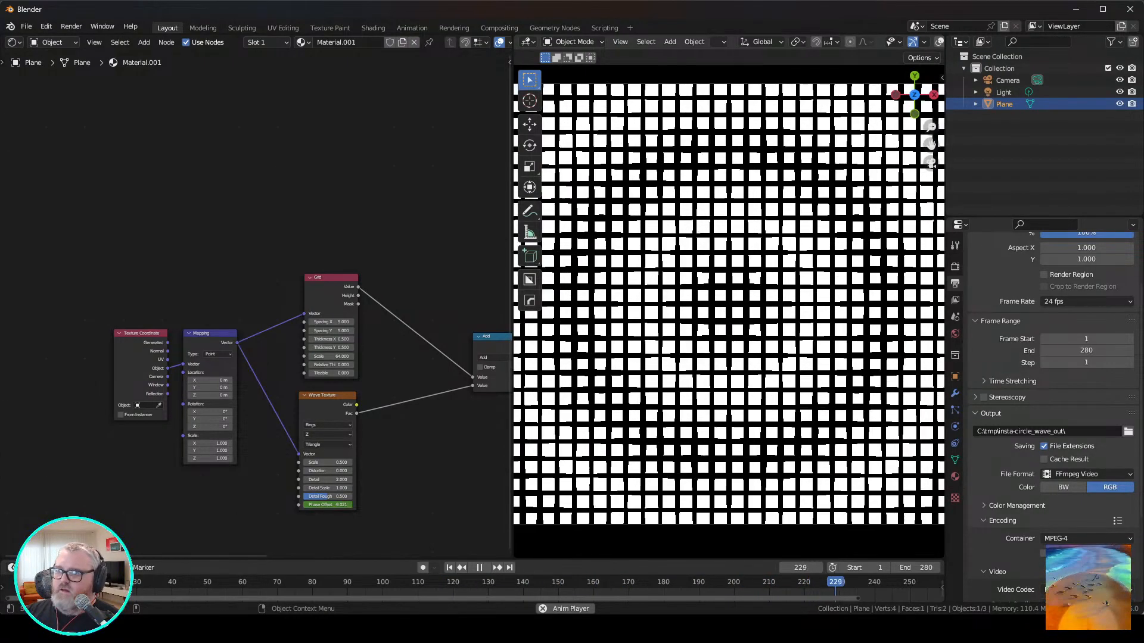
scroll(728, 305, "down", 1)
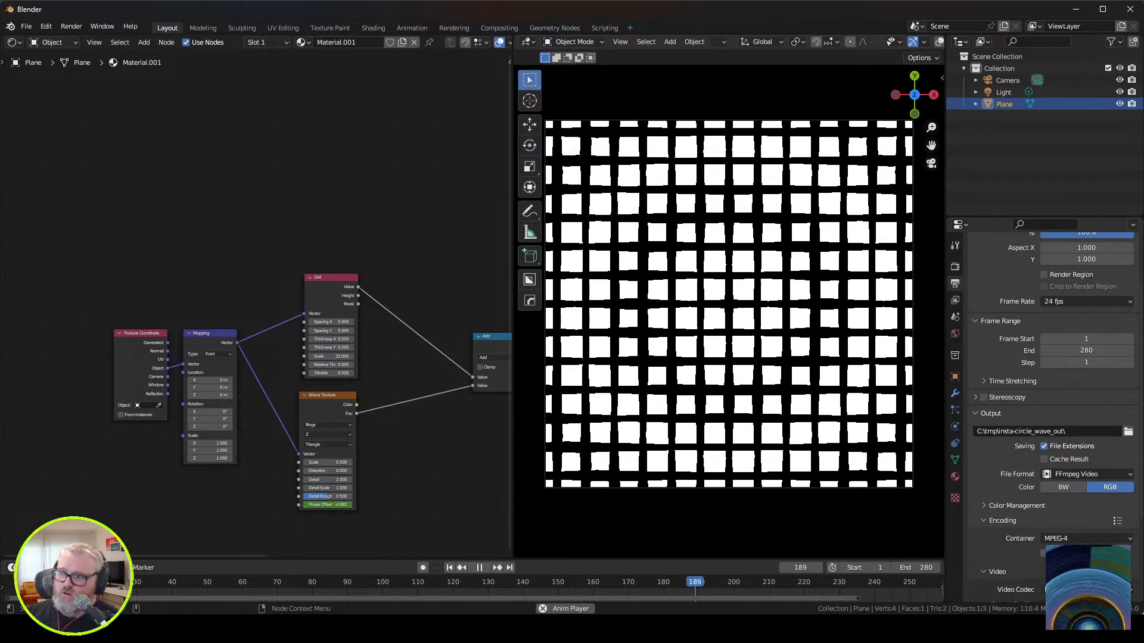
Move the Add node closer to the textures and insert a second Math node between it and the Color Ramp.
left_click(326, 395)
left_click(405, 446)
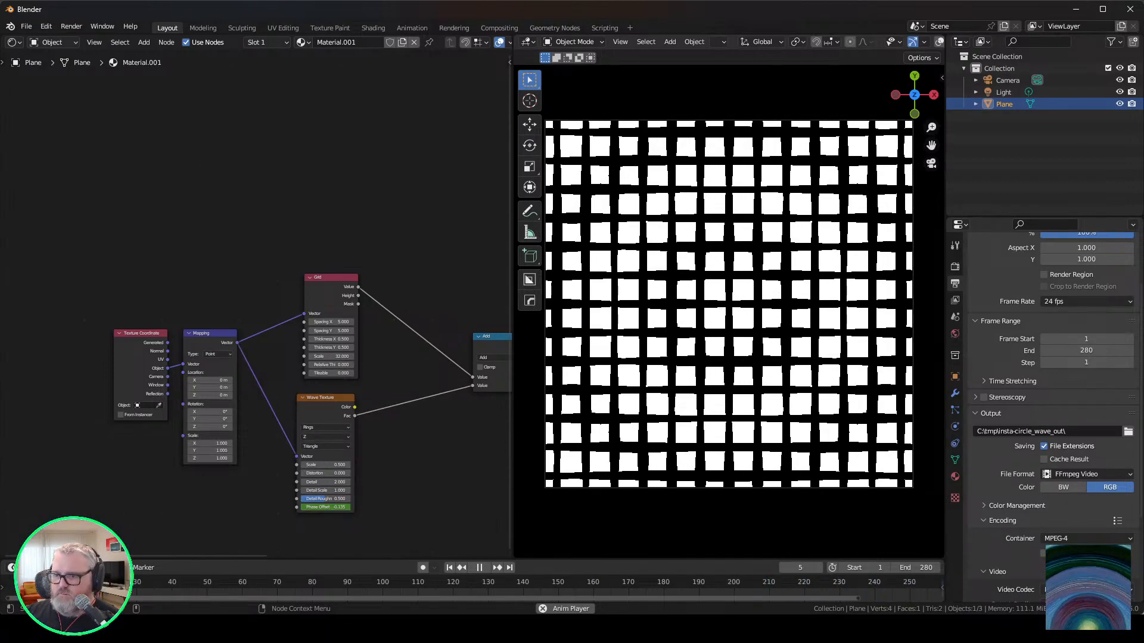
middle_click_drag(411, 440, 243, 445)
left_click_drag(328, 340, 272, 344)
key("shift+a")
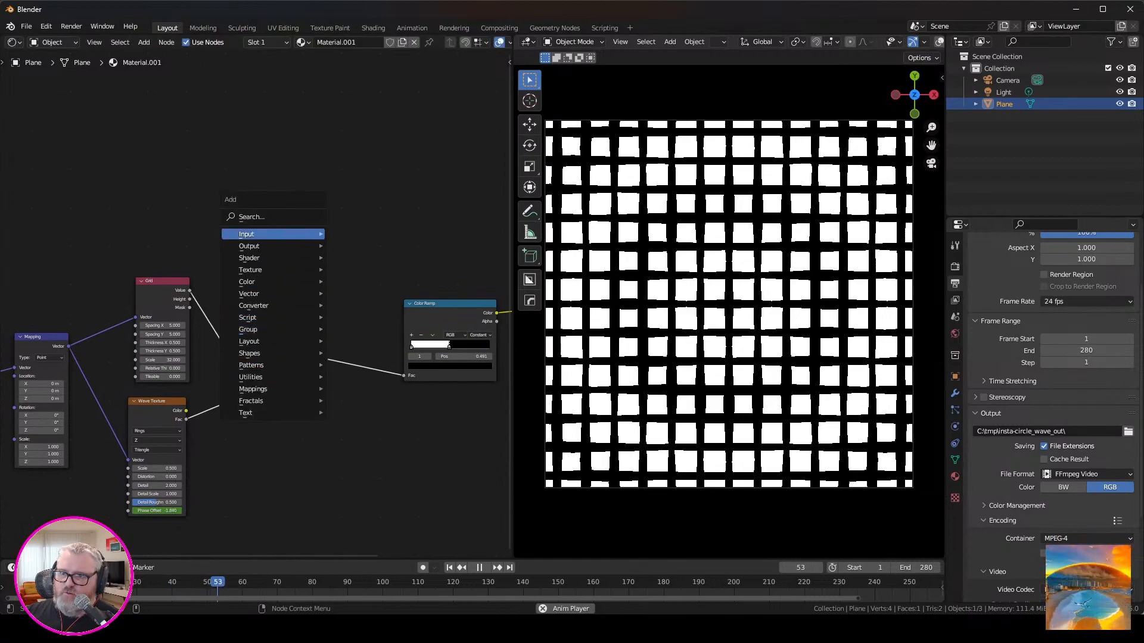
left_click(246, 217)
type("math")
key("Return")
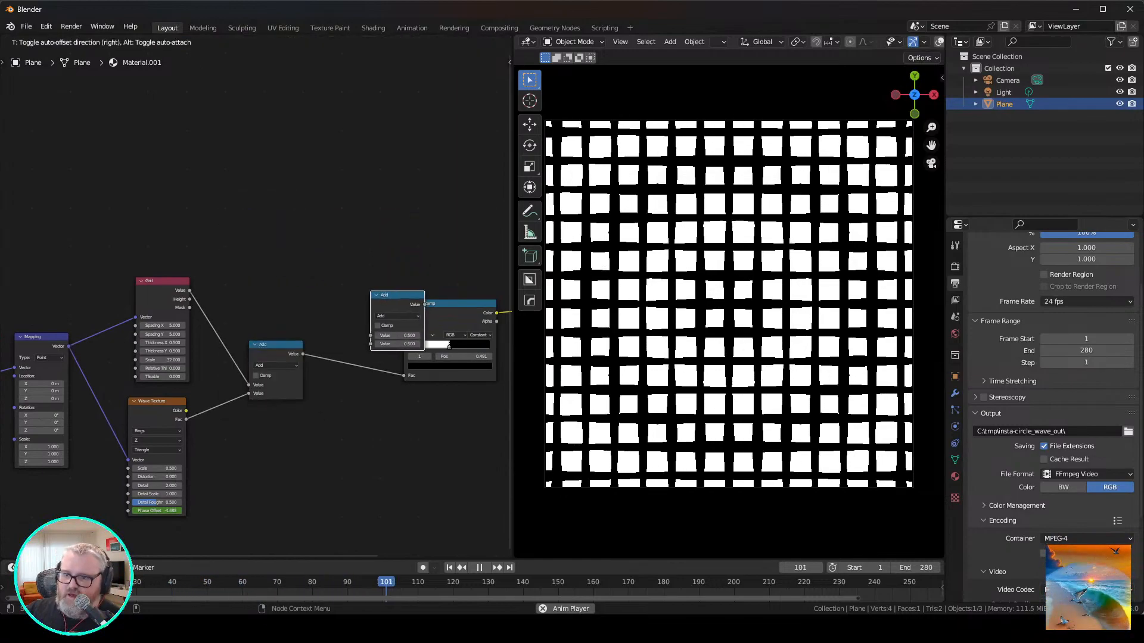
left_click(361, 381)
Add a second Grid pattern node, feed it the Mapping vector, and connect its Value to the second Add node's free input.
key("shift+a")
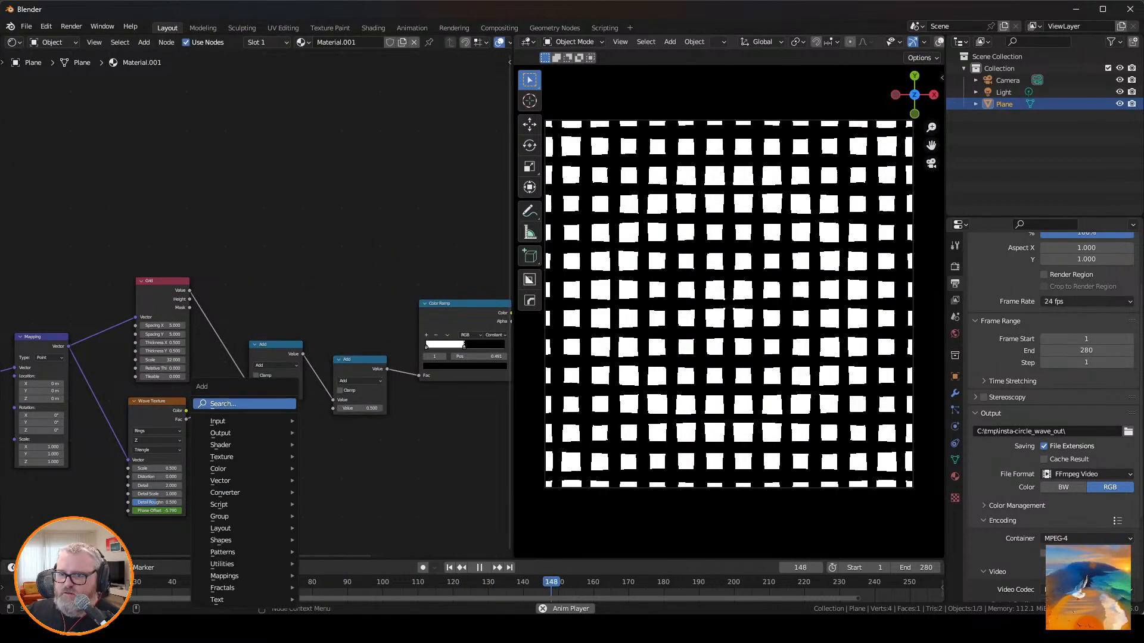
left_click(260, 404)
type("gr")
key("Escape")
key("shift+a")
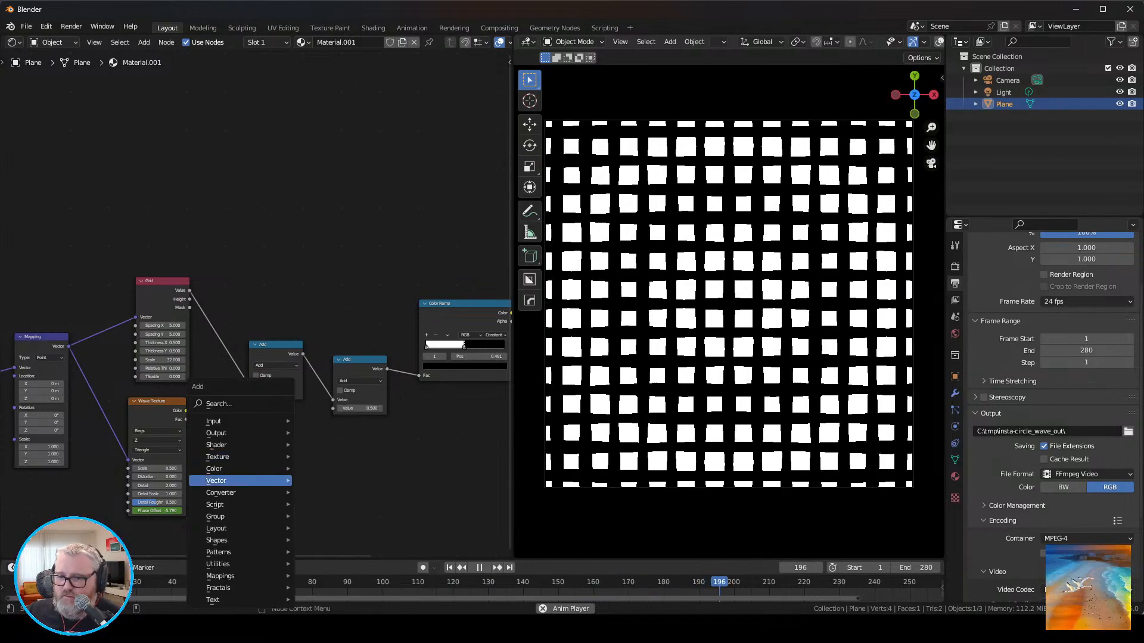
mouse_move(239, 552)
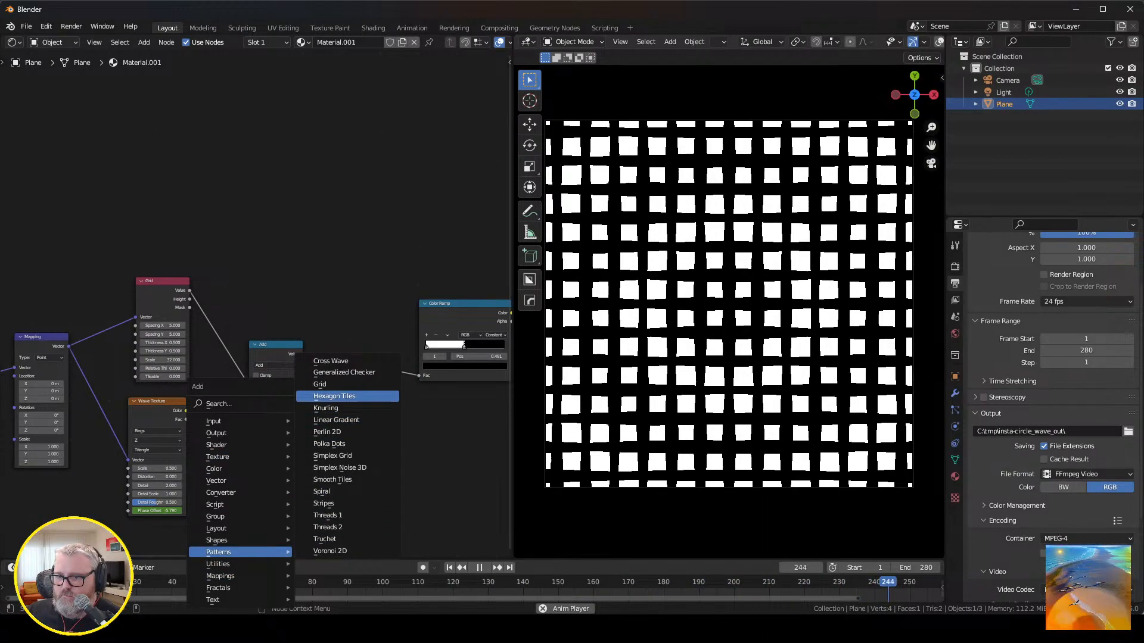
left_click(320, 384)
left_click(251, 459)
left_click_drag(69, 346, 226, 474)
left_click_drag(280, 447, 332, 408)
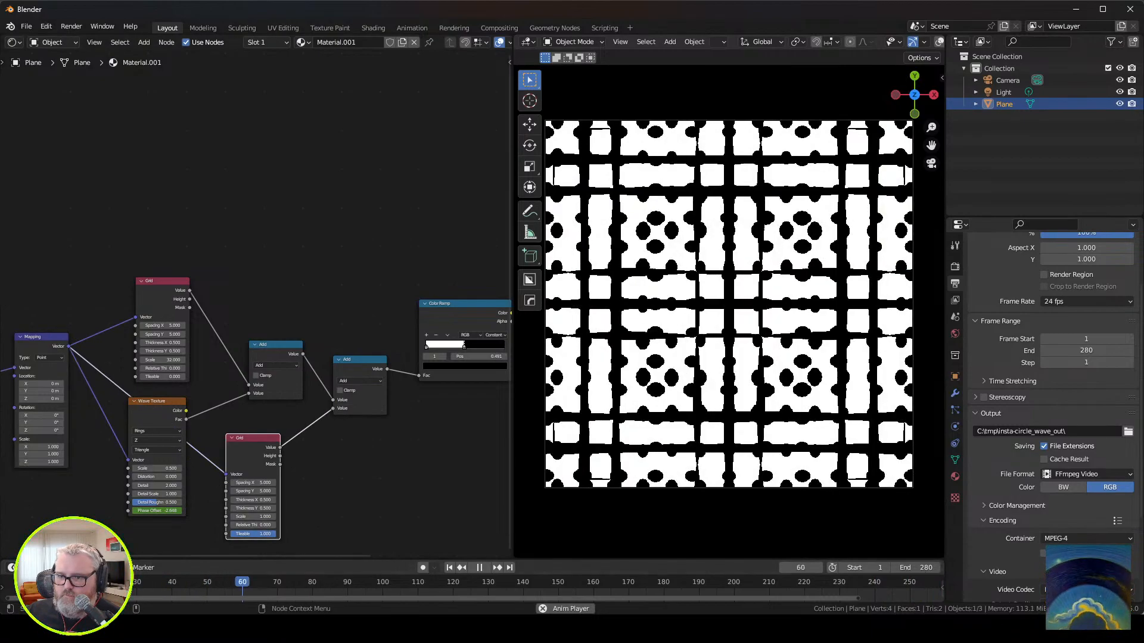
Reduce the second Grid node's Tileable value to 0, set its Scale to 16, and space the Grid nodes apart.
left_click_drag(267, 534, 220, 533)
left_click_drag(253, 438, 269, 438)
left_click_drag(268, 516, 275, 516)
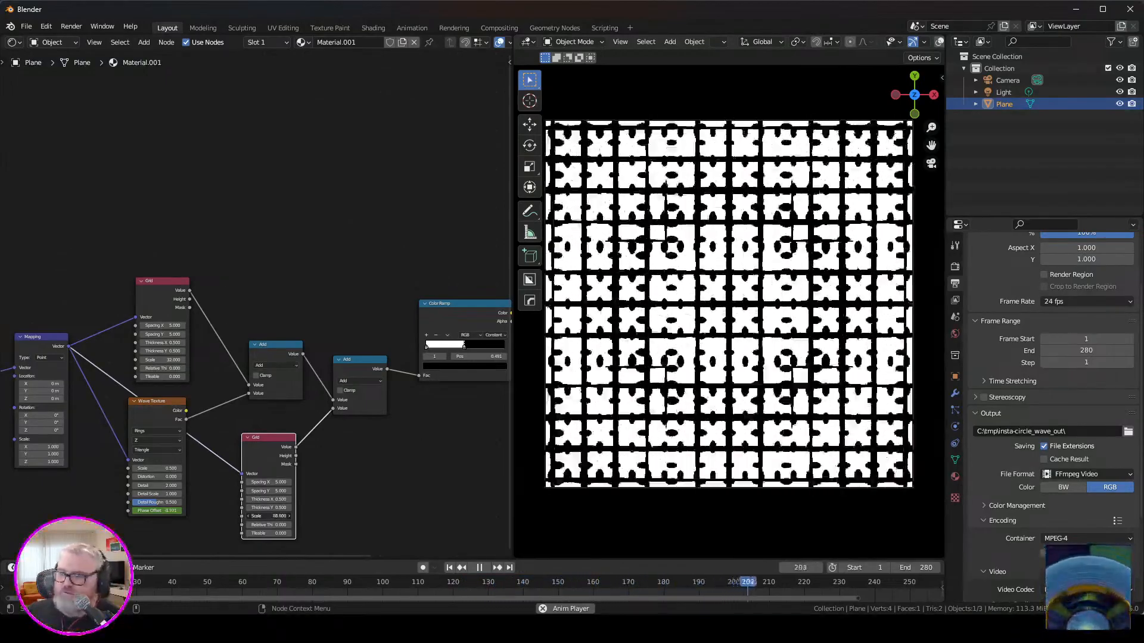
left_click_drag(268, 517, 221, 516)
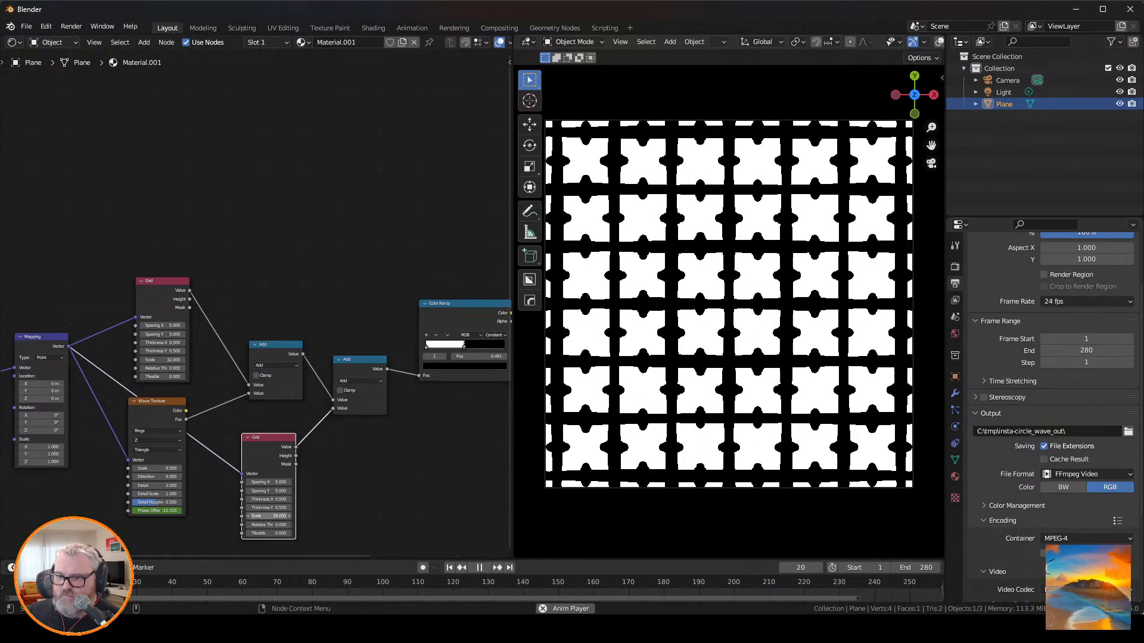
key("Return")
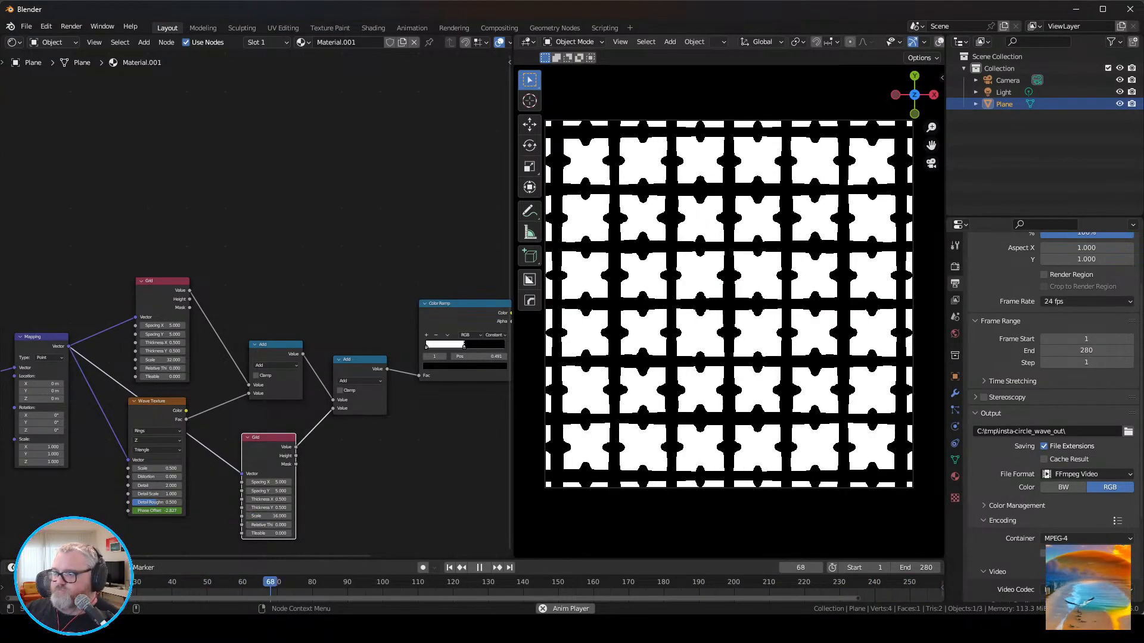
left_click_drag(161, 281, 158, 271)
Insert a third Math node between the second Add node and the Color Ramp.
left_click(340, 490)
key("shift+a")
left_click(367, 302)
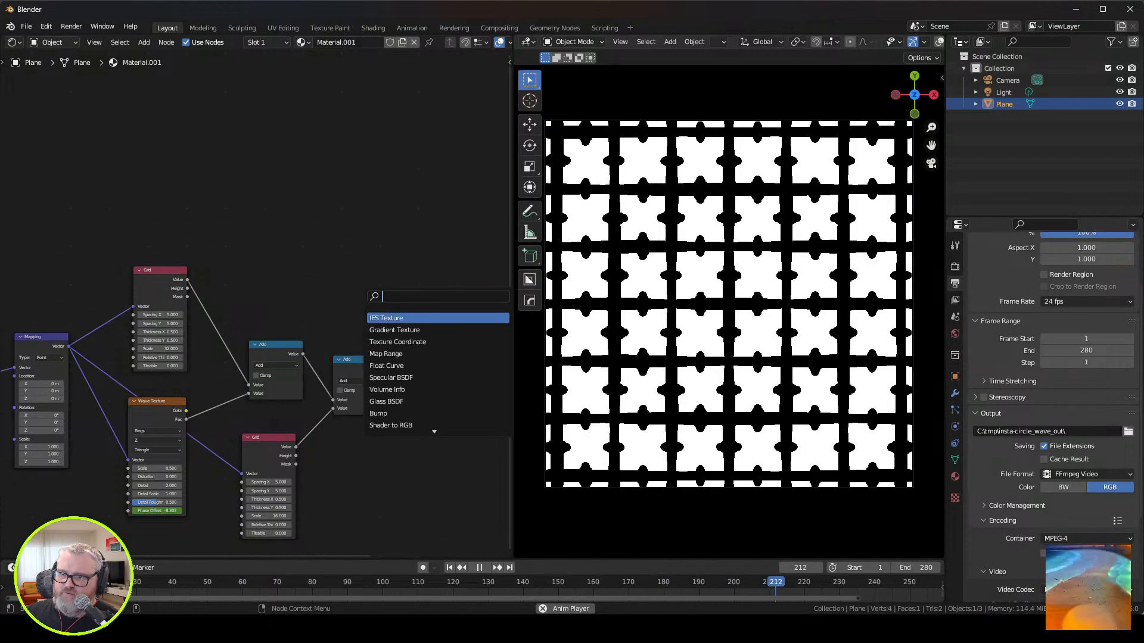
type("math")
key("Return")
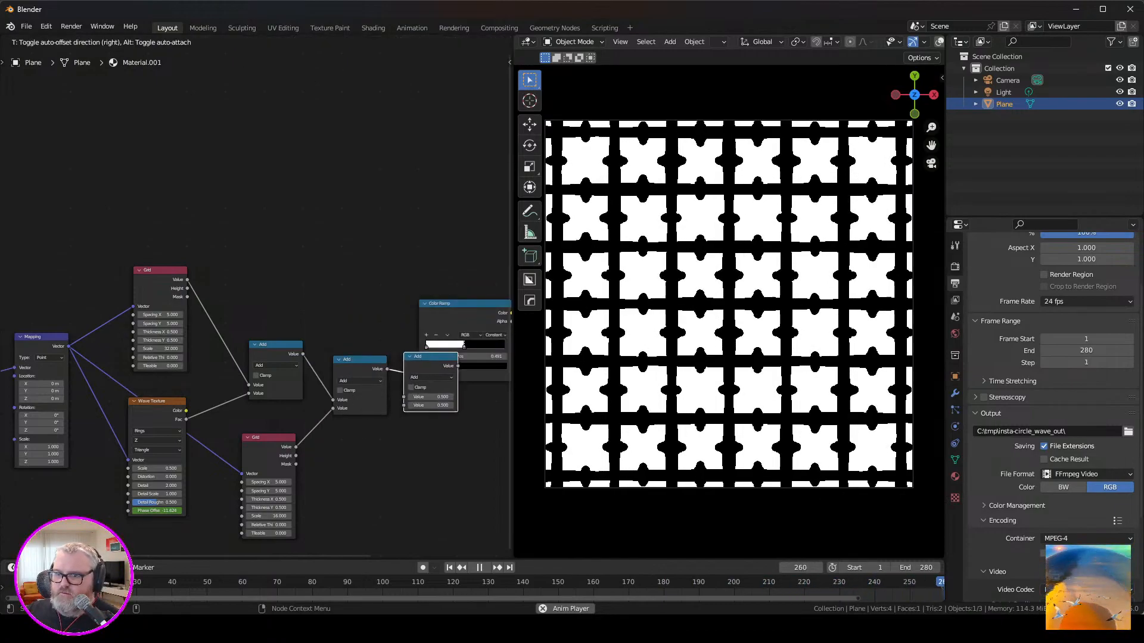
left_click(407, 357)
Duplicate the second Grid node and wire the copy between the Mapping vector and the third Add node's free input.
left_click(268, 438)
key("shift+d")
left_click(360, 452)
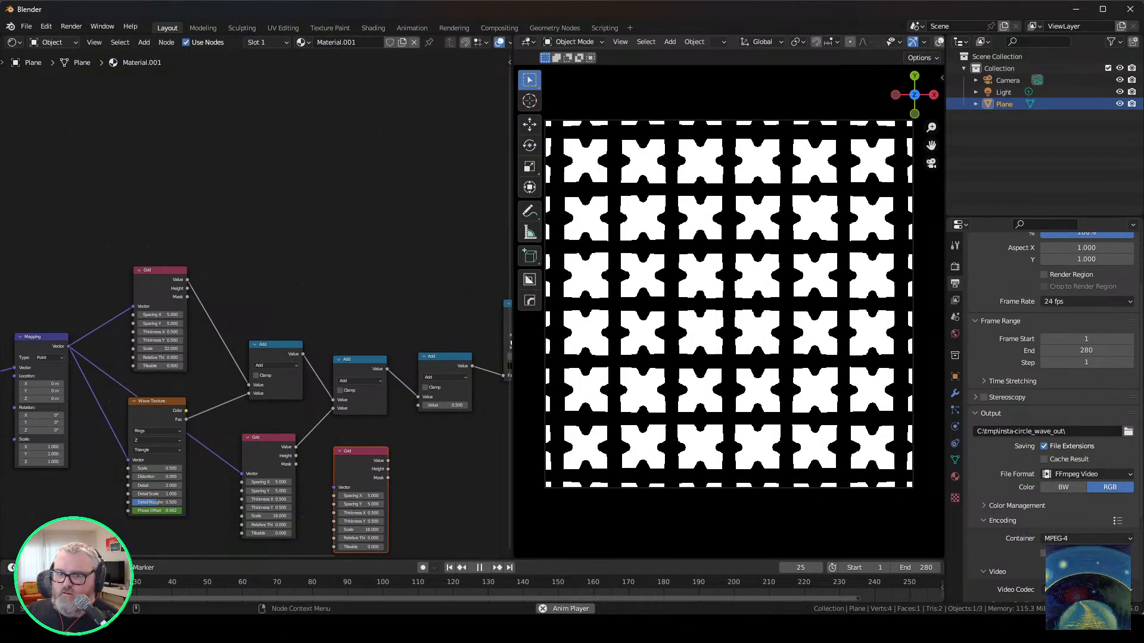
left_click_drag(68, 346, 334, 488)
left_click_drag(388, 460, 418, 405)
Set the third Grid node's Scale to 8 and try out different Spacing X values on it.
double_click(361, 530)
type("8")
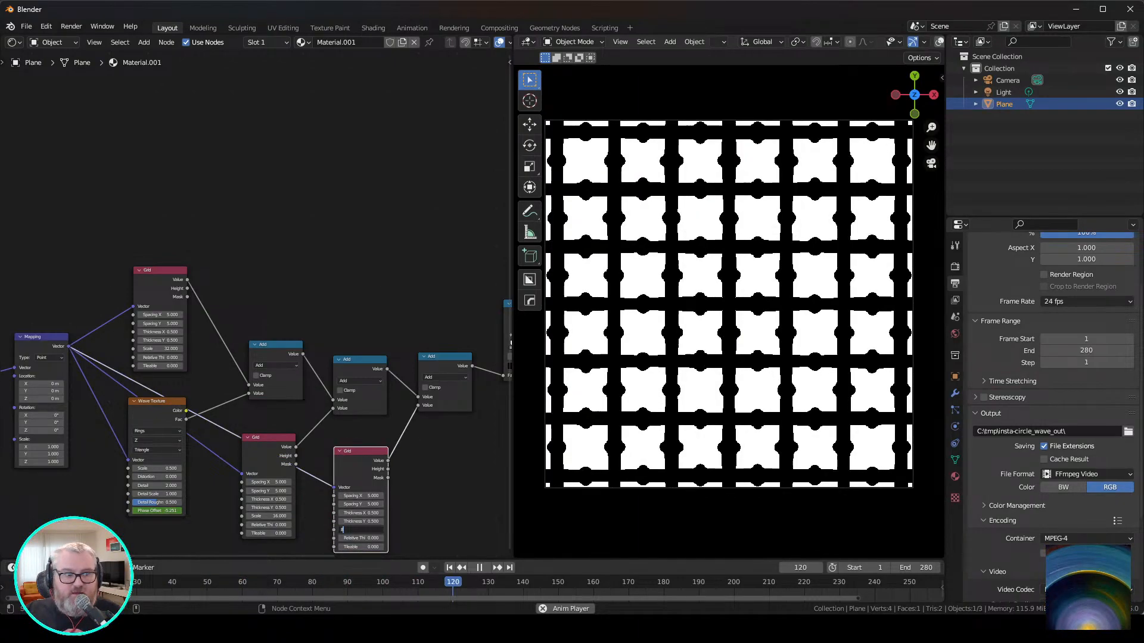
key("Return")
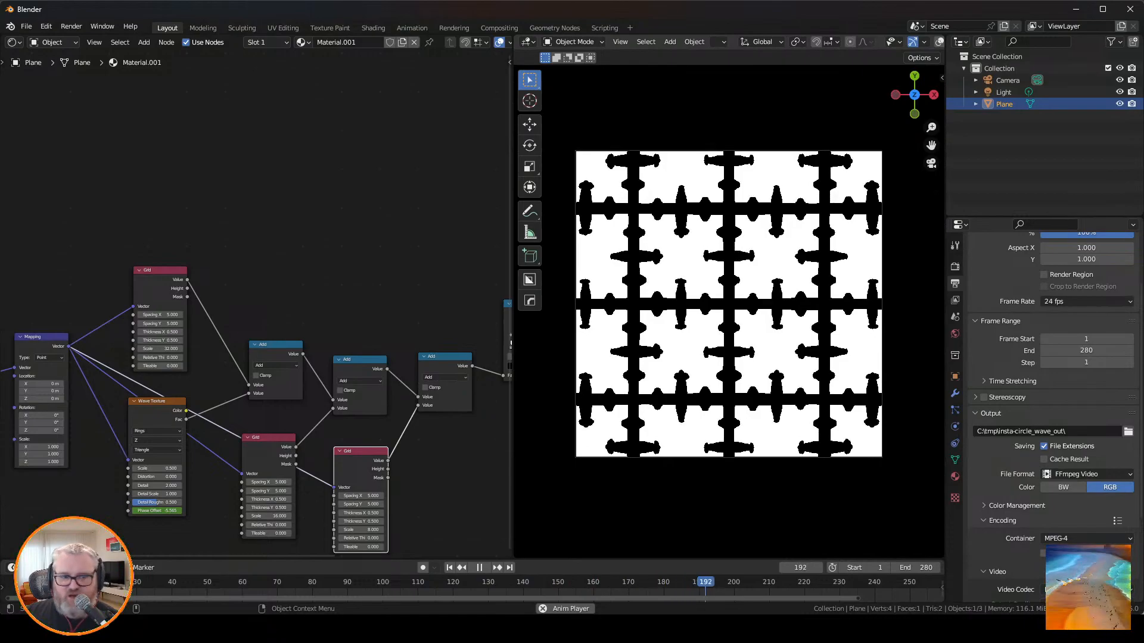
left_click_drag(361, 496, 309, 496)
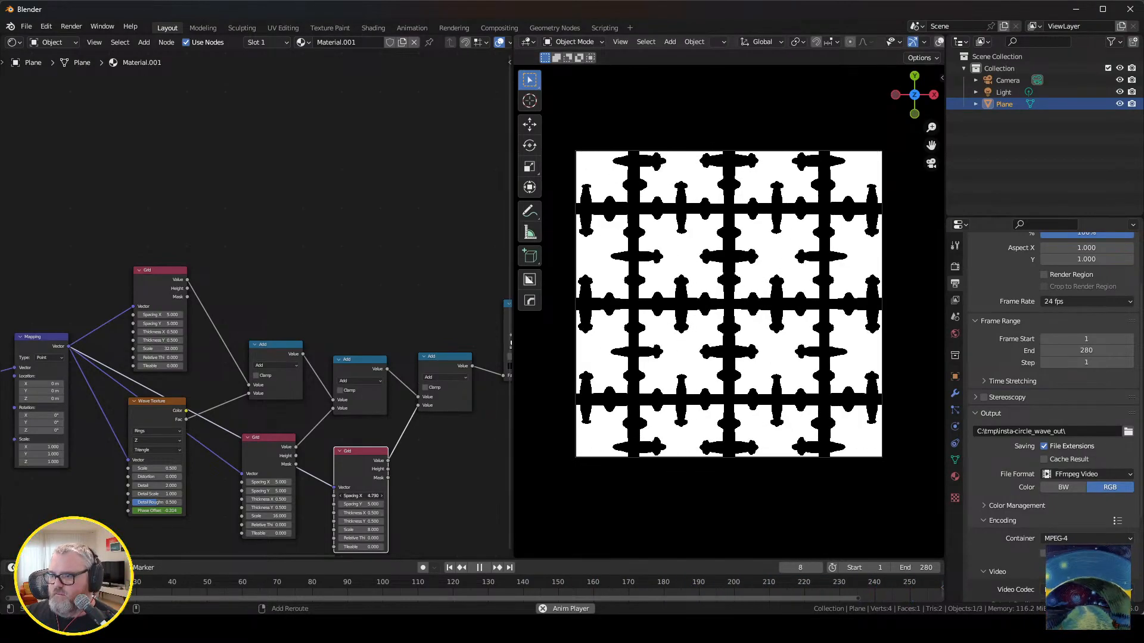
left_click_drag(361, 495, 364, 495, "shift")
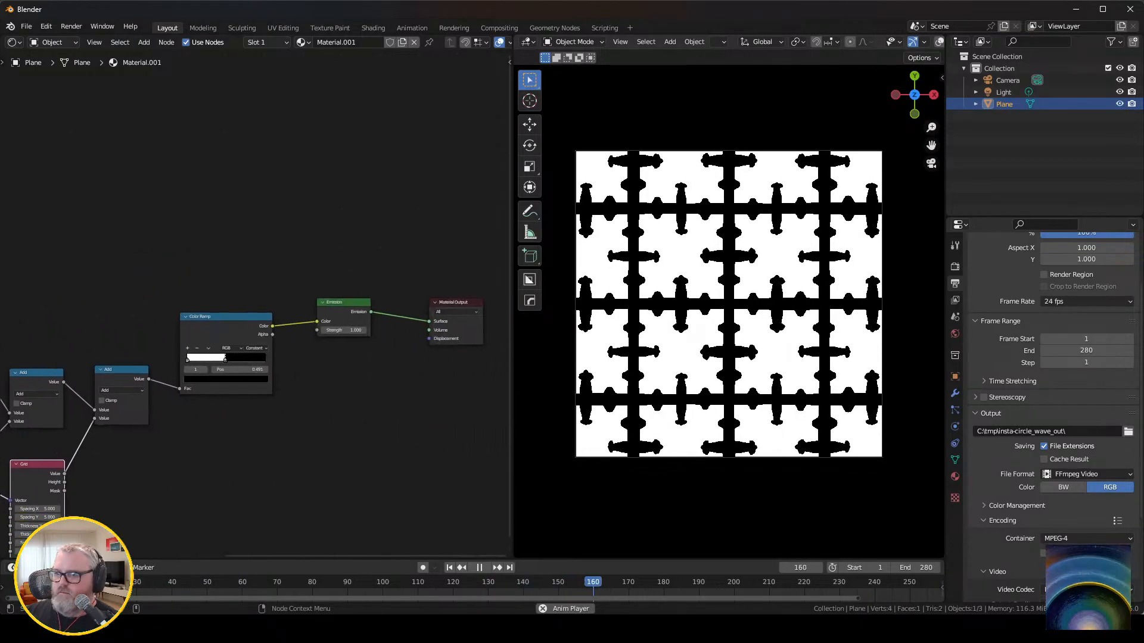
Swap the Color Ramp's stops so that black comes first and the white stop sits at about 0.67.
middle_click_drag(250, 345, 241, 345)
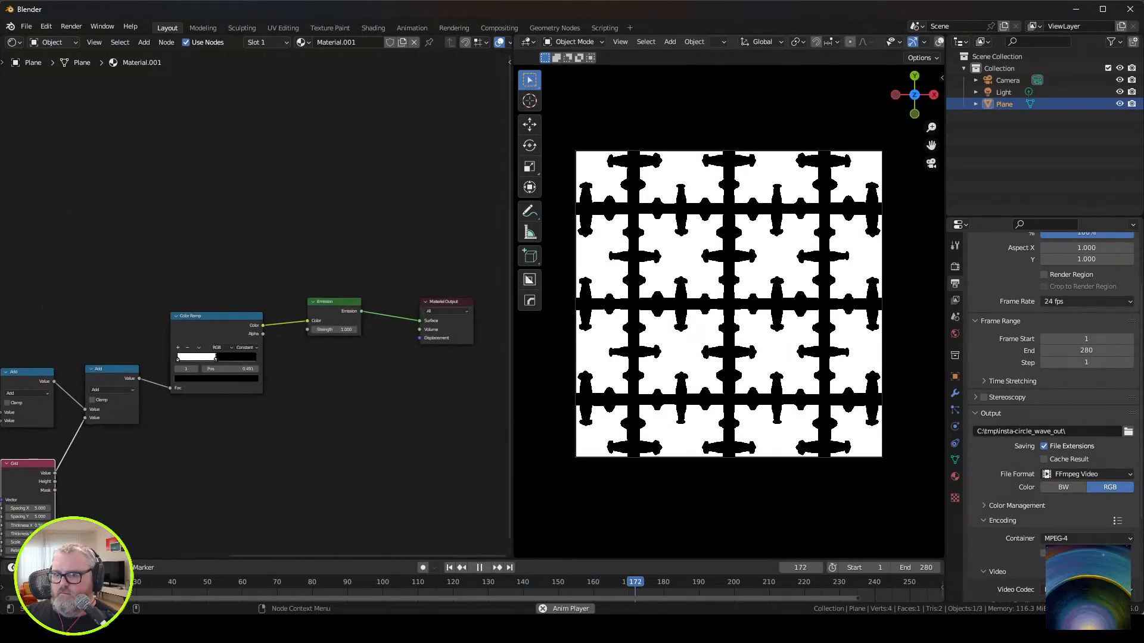
left_click_drag(177, 359, 231, 359)
left_click(216, 359)
left_click(231, 358)
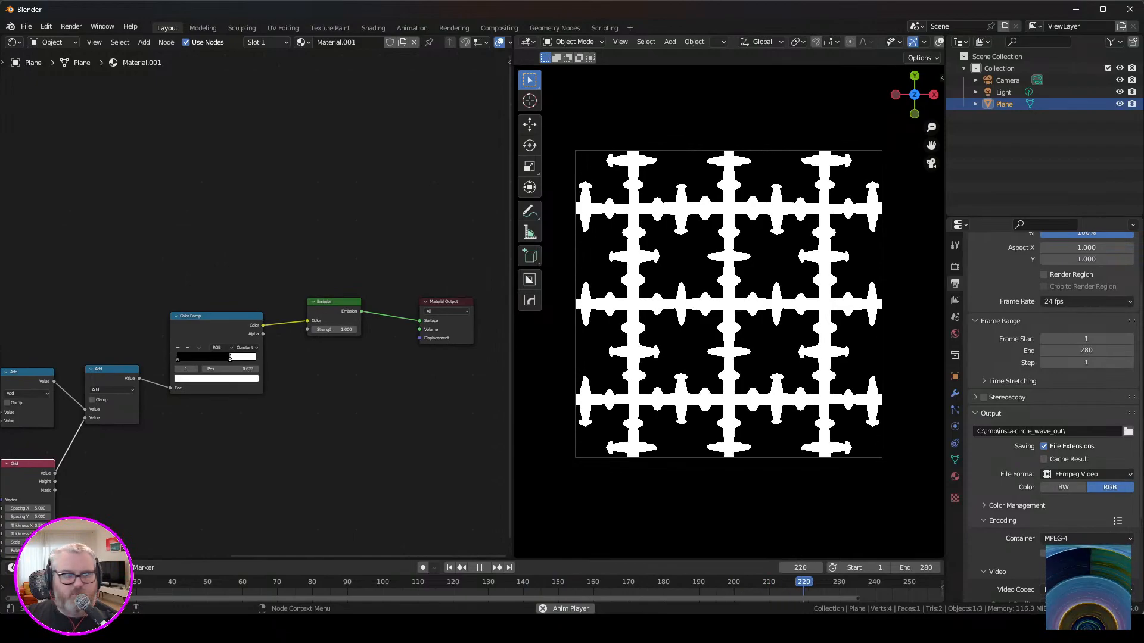
Set the Wave Texture's Scale to 0.2 and raise its Distortion to about 82.
middle_click_drag(119, 384, 467, 297)
scroll(298, 455, "up", 5)
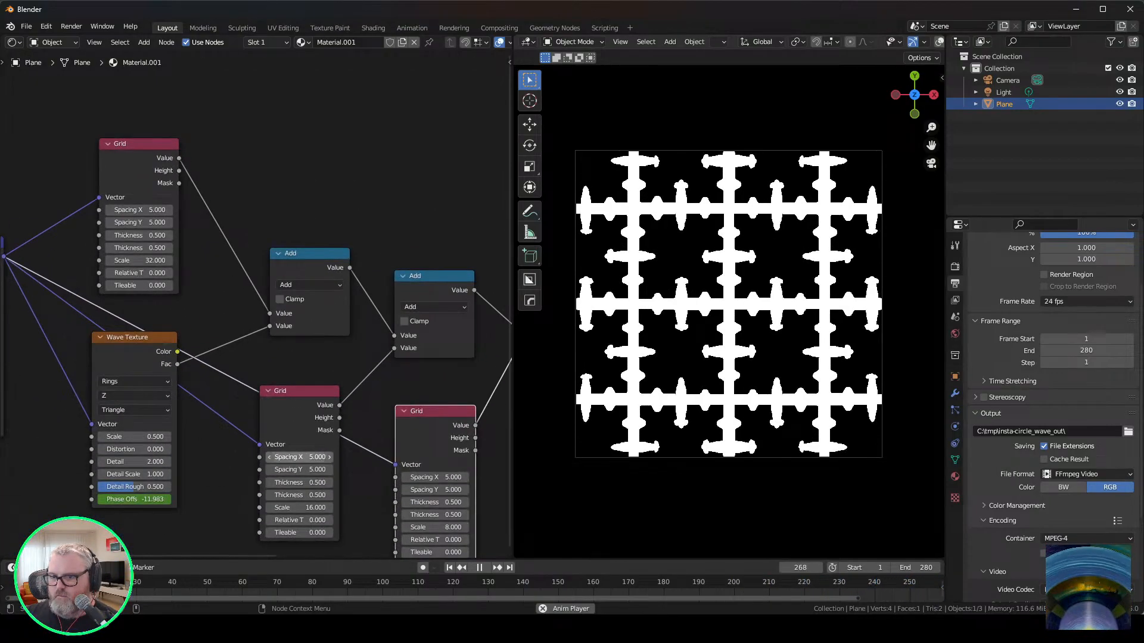
left_click_drag(332, 532, 267, 532)
left_click_drag(134, 437, 177, 437)
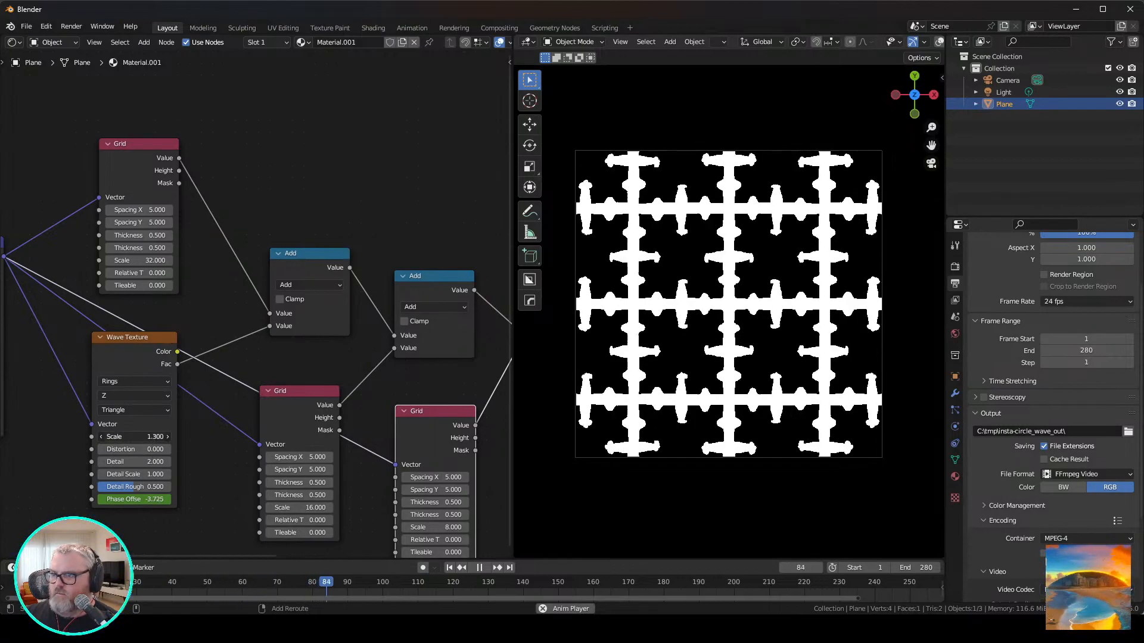
left_click(134, 436)
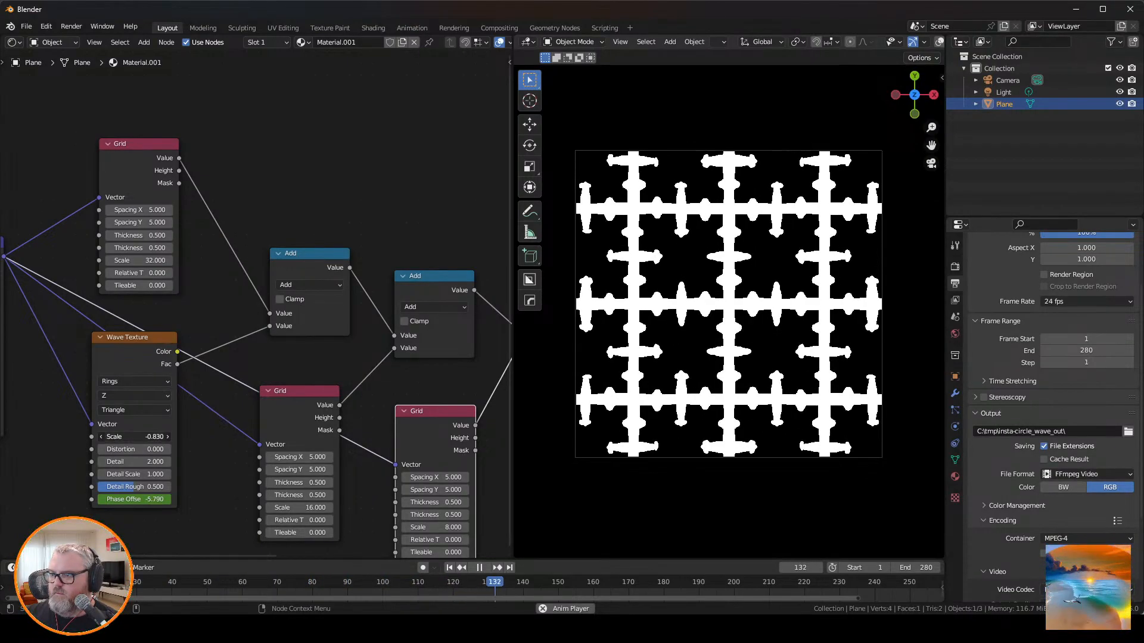
type("0.2")
key("Return")
left_click_drag(134, 449, 163, 449)
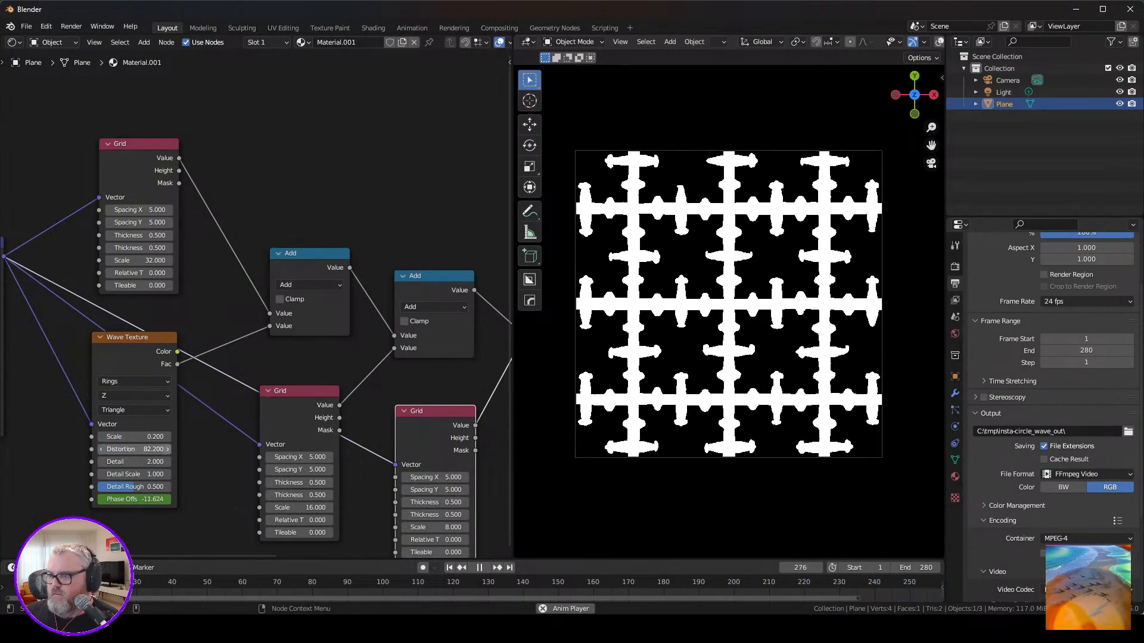
Delete the three Grid nodes and the first two Add nodes, and connect the Wave Texture's Fac to the remaining Add node.
scroll(256, 304, "down", 4)
left_click(170, 187)
key("x")
left_click(286, 367)
key("x")
left_click(387, 381)
key("x")
left_click(295, 267)
key("x")
key("x")
left_click_drag(478, 290, 385, 289)
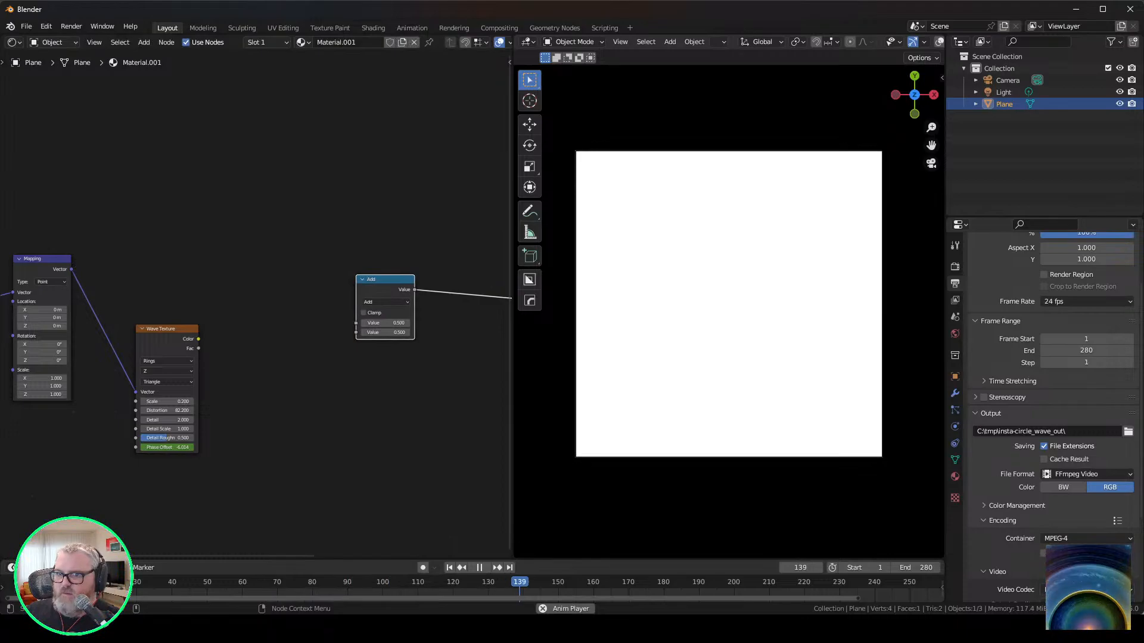
left_click_drag(198, 348, 356, 323)
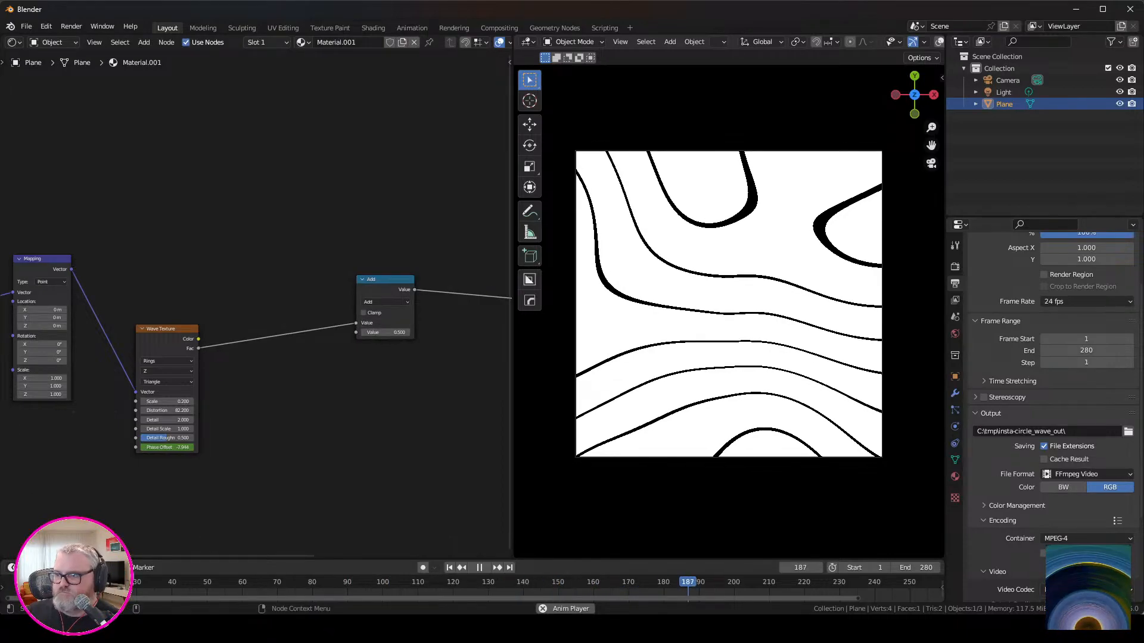
Rearrange the Color Ramp's stops so that white starts at 0 and the black stop sits at about 0.84.
middle_click_drag(387, 358, 87, 391)
left_click_drag(249, 304, 334, 303)
left_click(297, 304)
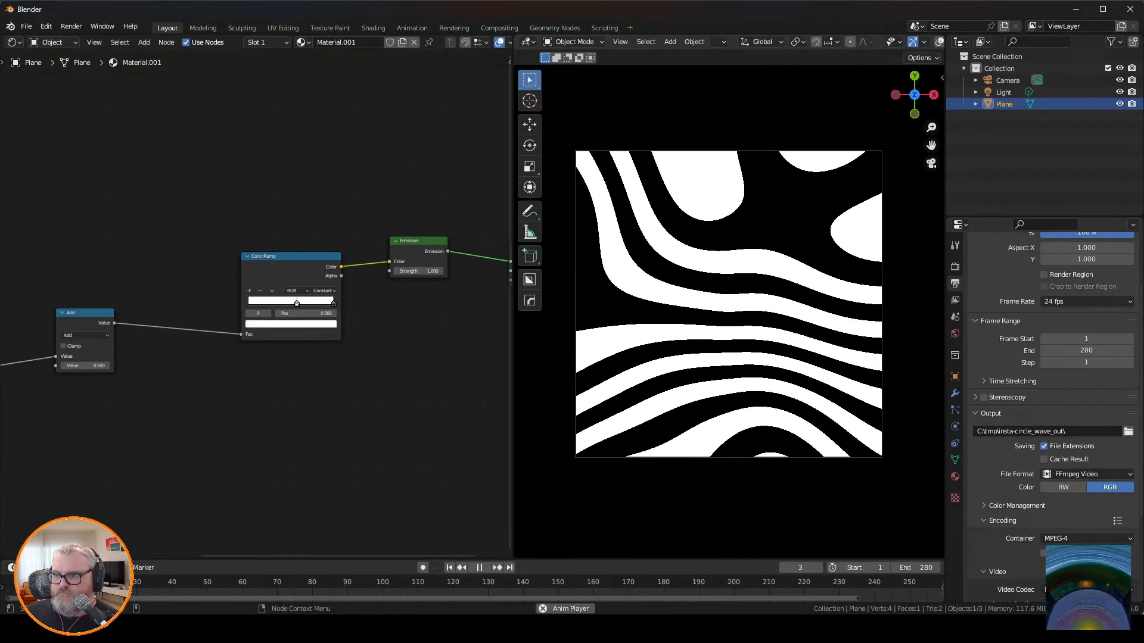
left_click(333, 304)
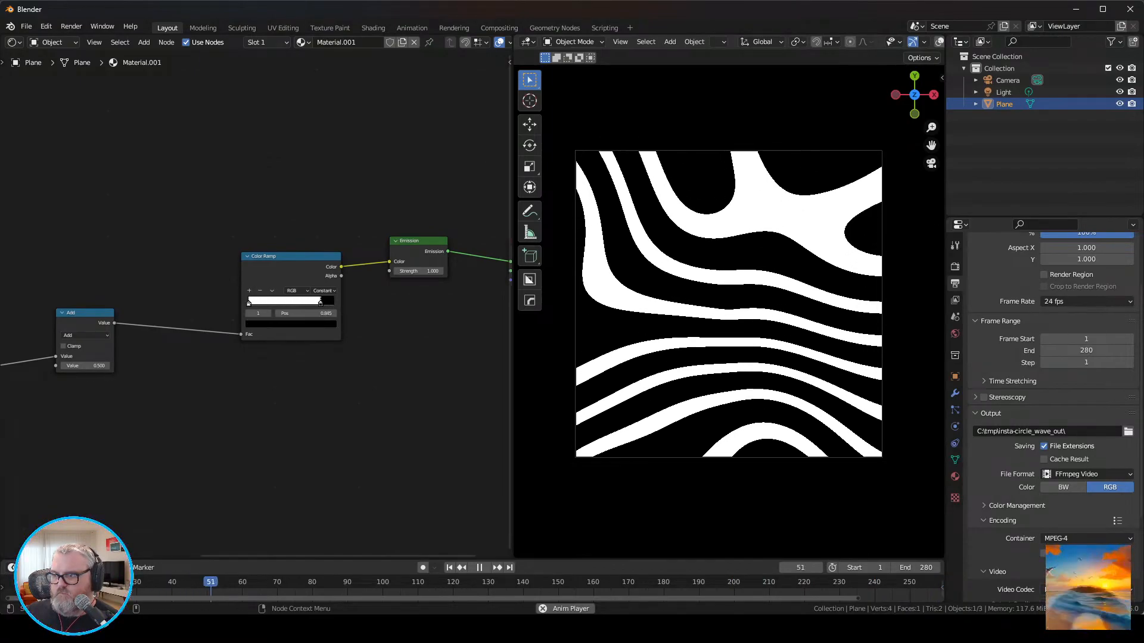
Raise the Wave Texture's Distortion to about 455 and set its Scale to 0.25.
middle_click_drag(304, 314, 700, 290)
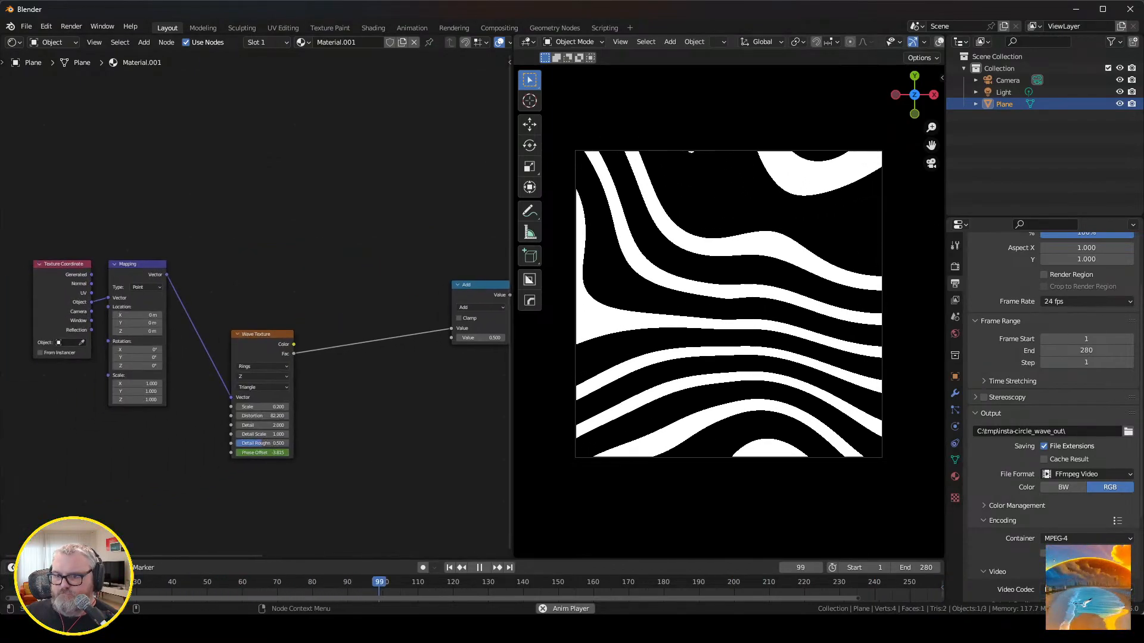
mouse_move(262, 415)
left_mouse_down()
mouse_move(233, 416)
mouse_move(261, 407)
left_mouse_up()
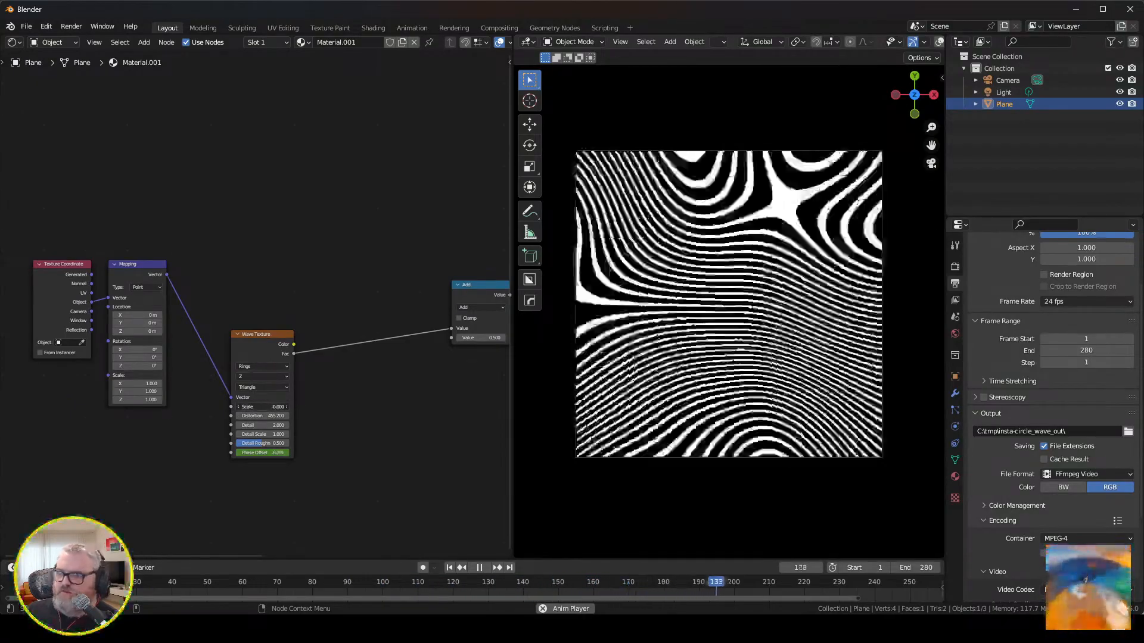
left_click(262, 407)
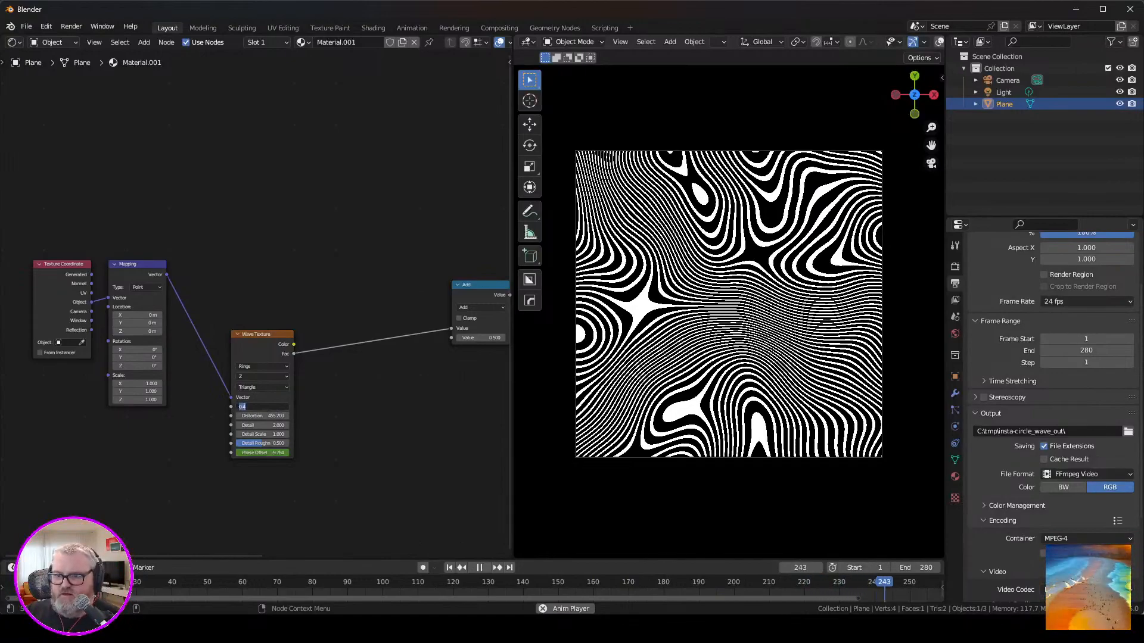
type(".25")
key("Return")
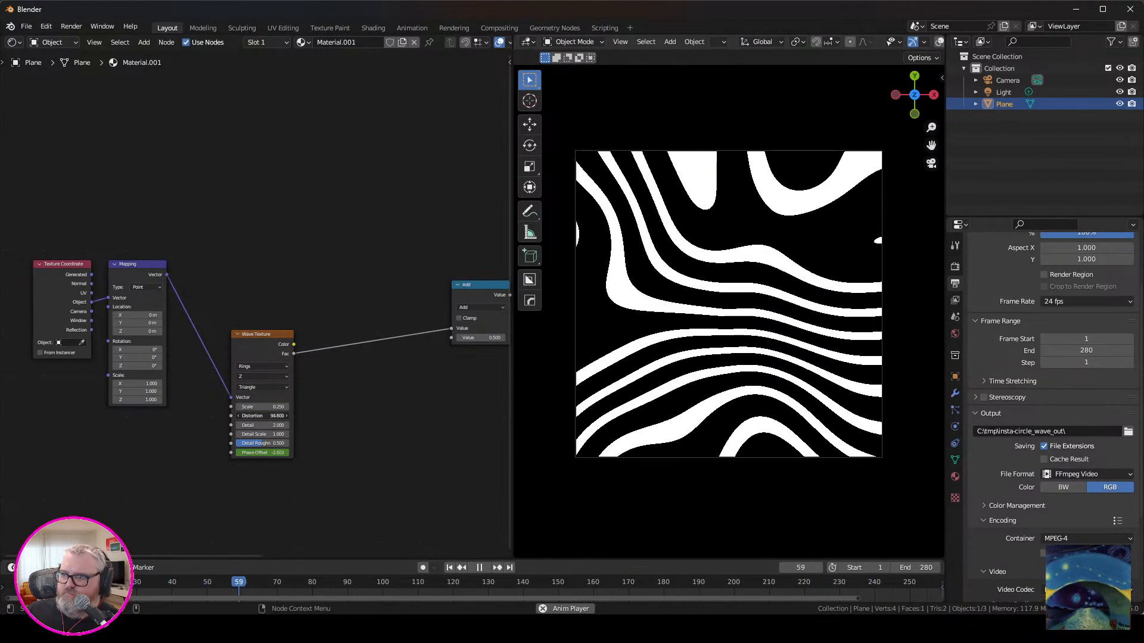
Lower the Wave Texture's Distortion to 44 and on to 5, and return the viewport to the camera view.
left_click(238, 416)
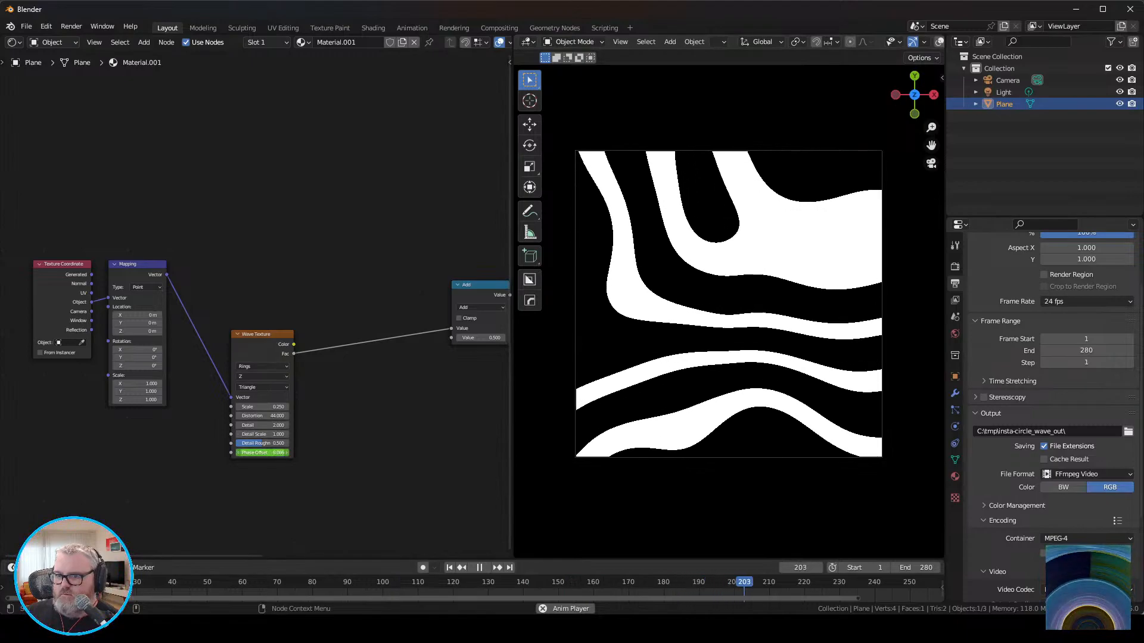
double_click(262, 416)
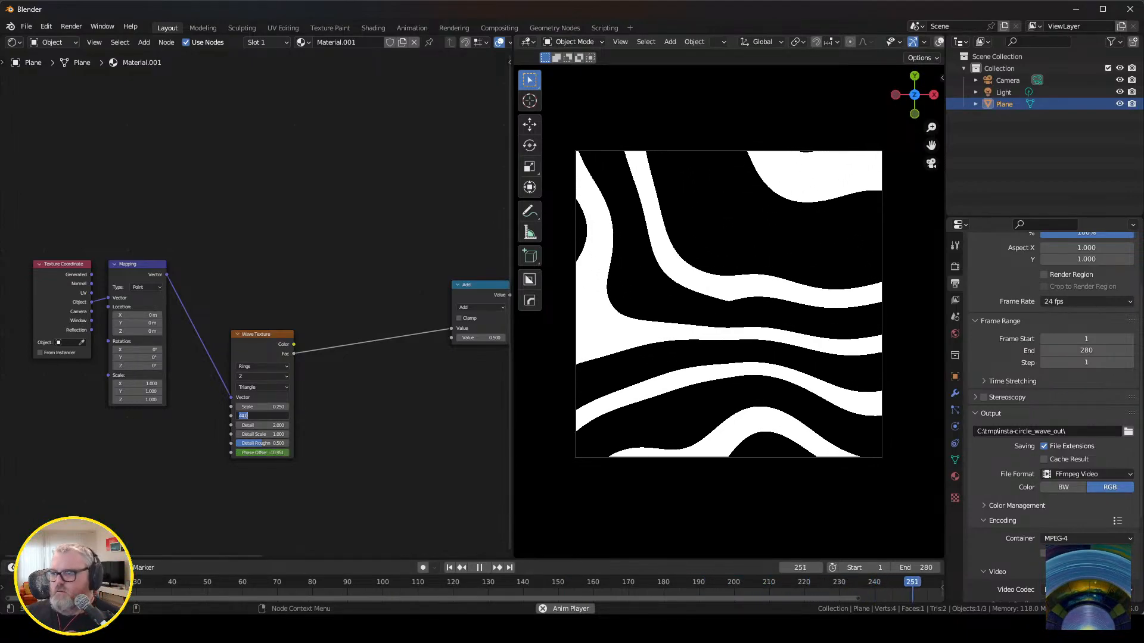
type("4")
key("Return")
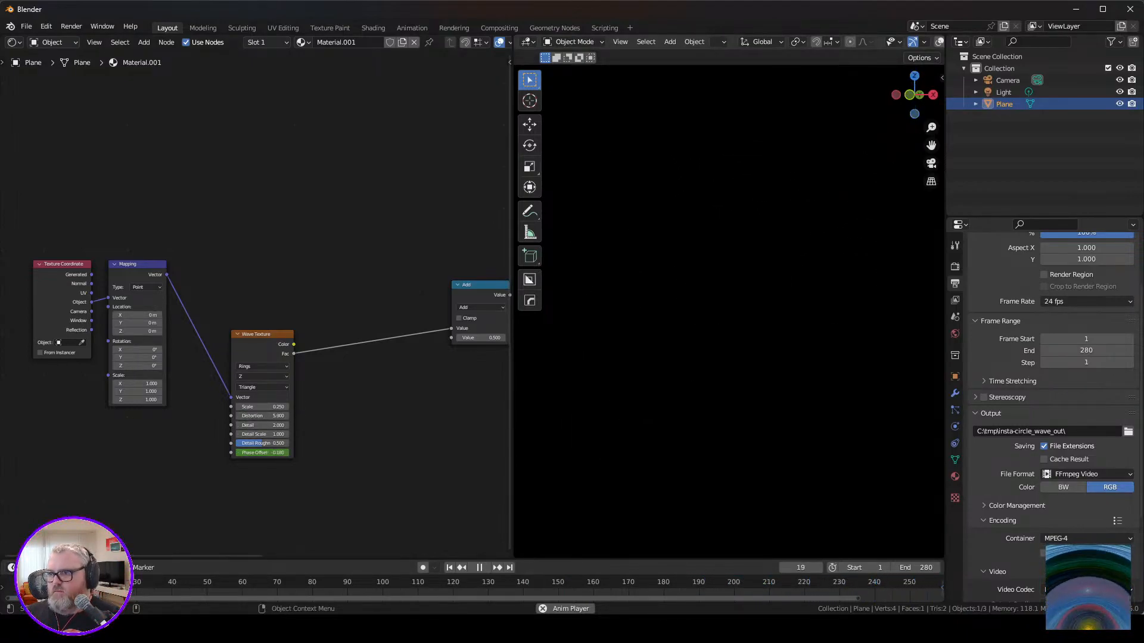
left_click(931, 164)
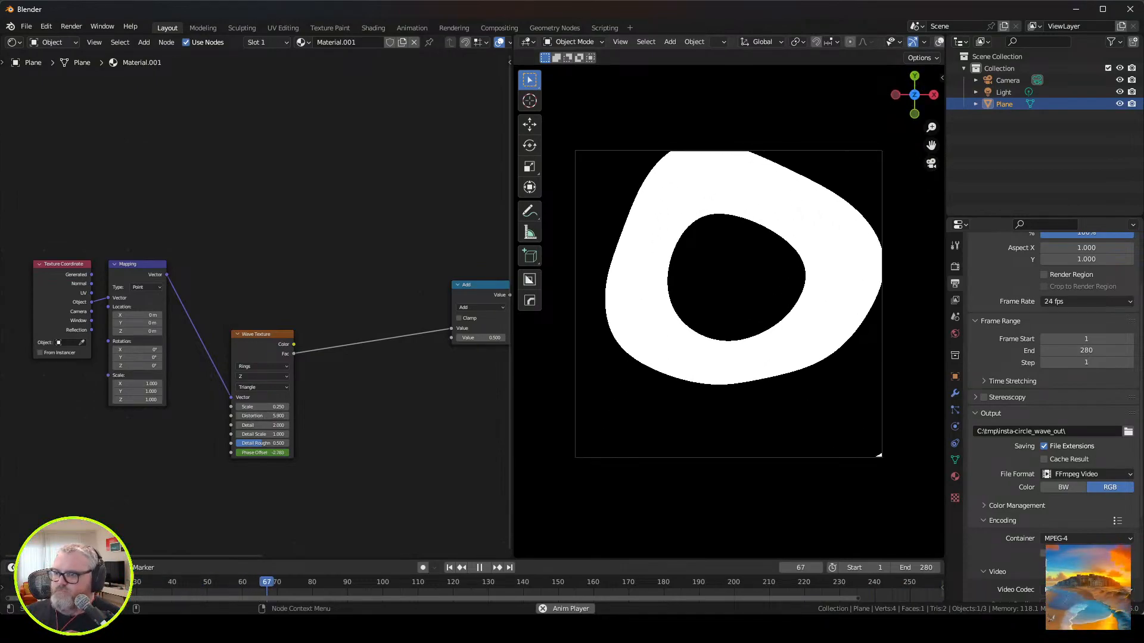
Reduce the Wave Texture's Distortion to 2 and finally to 0.
double_click(262, 415)
type("10")
key("Return")
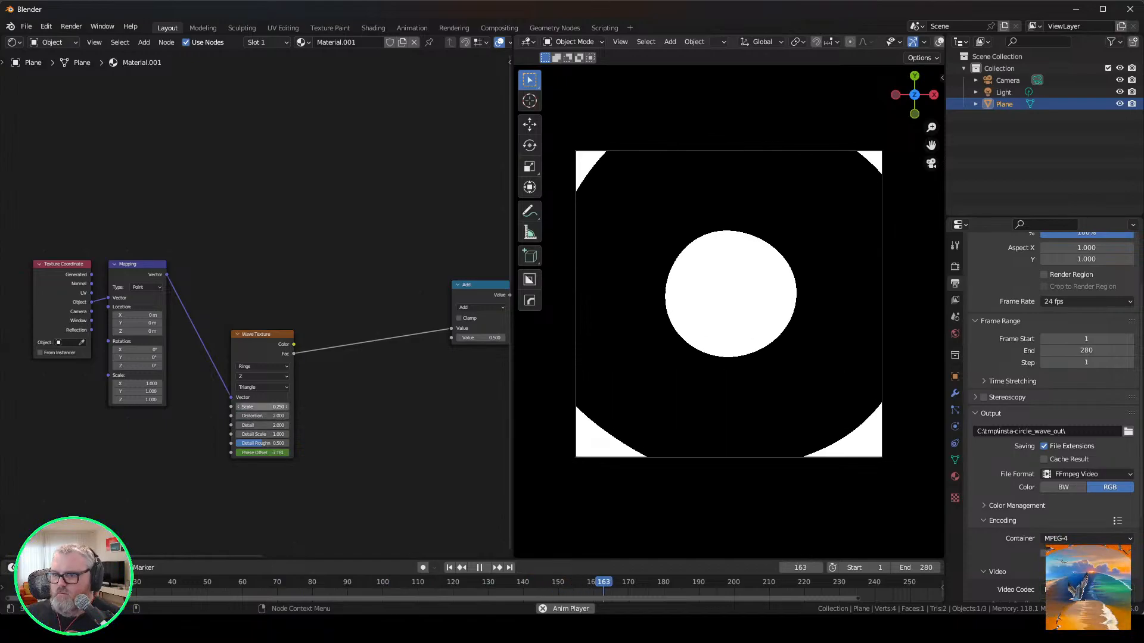
double_click(263, 416)
type("2.00")
key("Return")
Try Y as the Wave Texture's rings direction, and switch it to X.
left_click(263, 377)
left_click(261, 394)
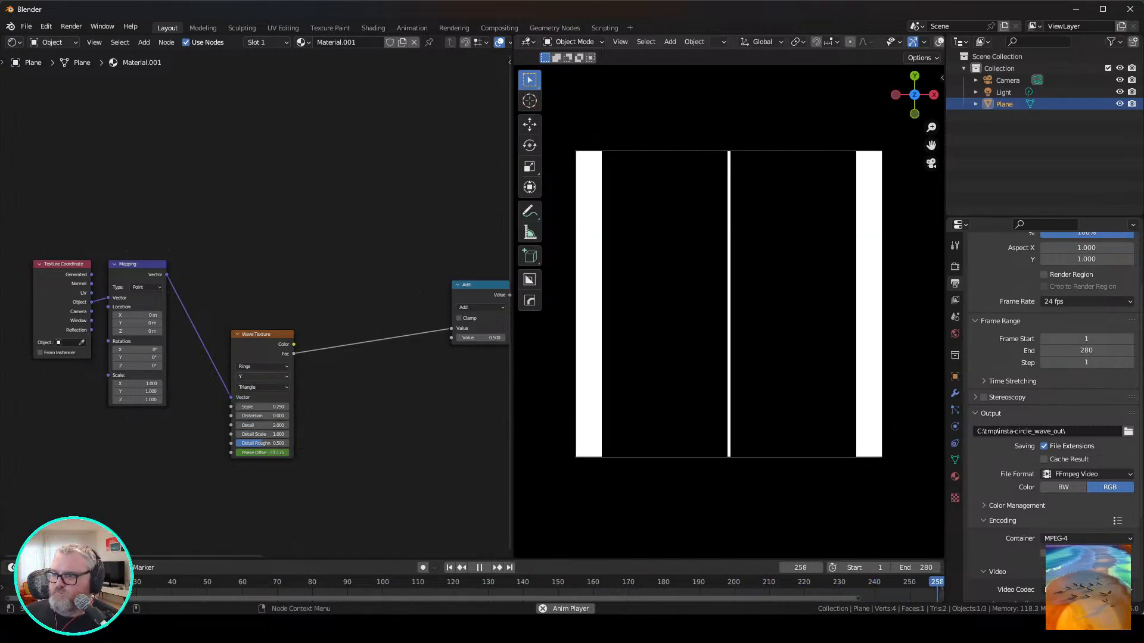
left_click(262, 376)
left_click(262, 386)
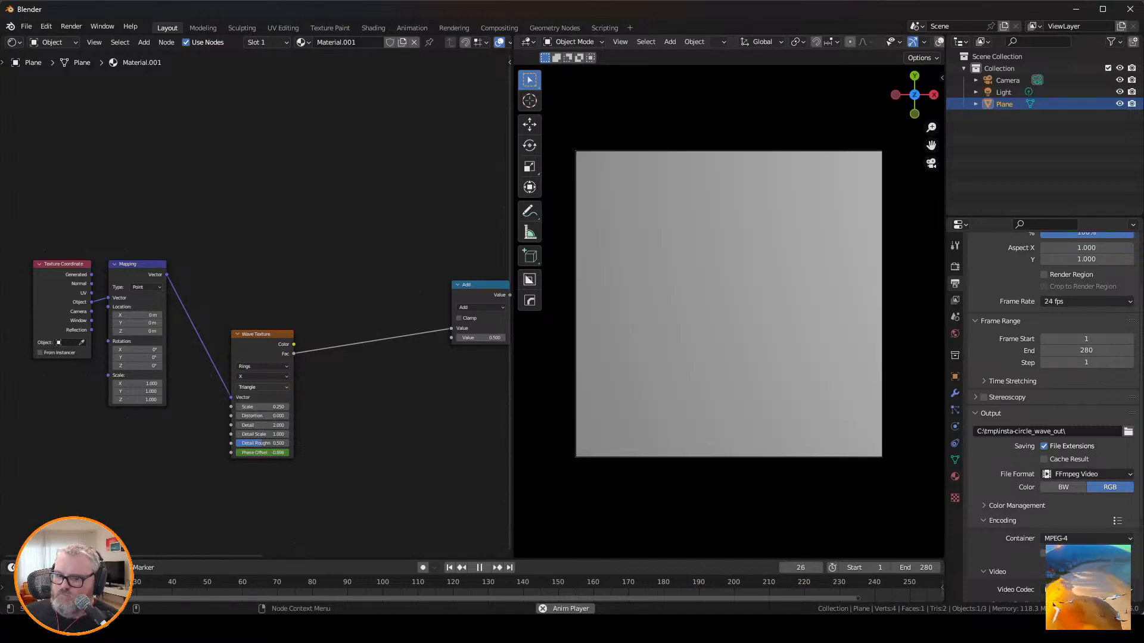
Try the Saw profile on the Wave Texture and the Modulo operation on the Math node with a value of about 0.91.
left_click(262, 387)
left_click(262, 406)
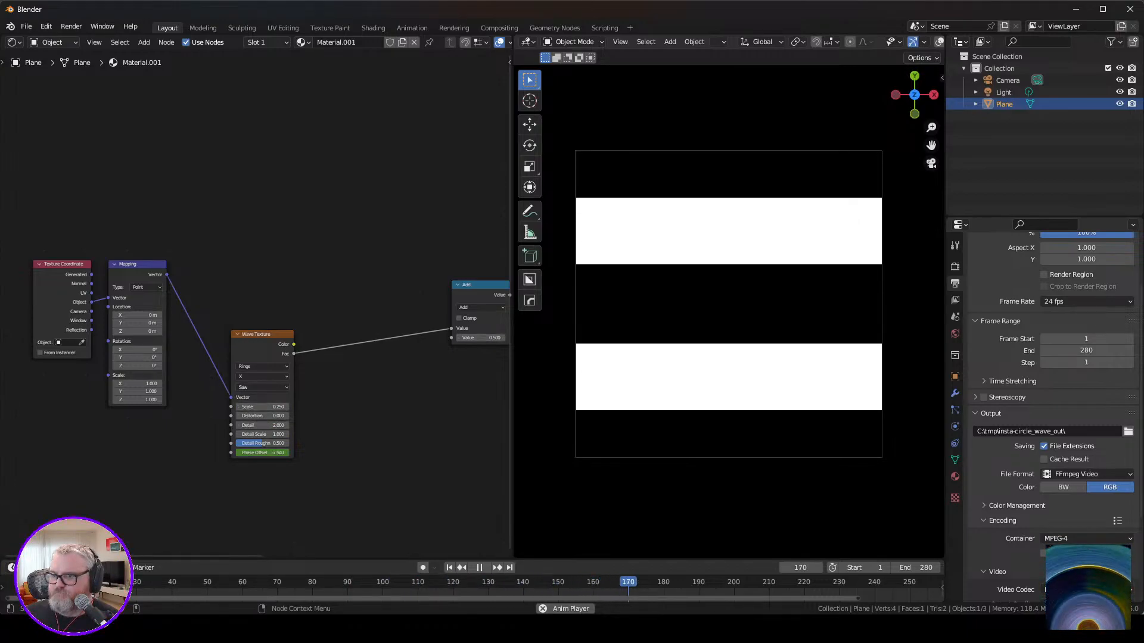
left_click(481, 308)
left_click(603, 370)
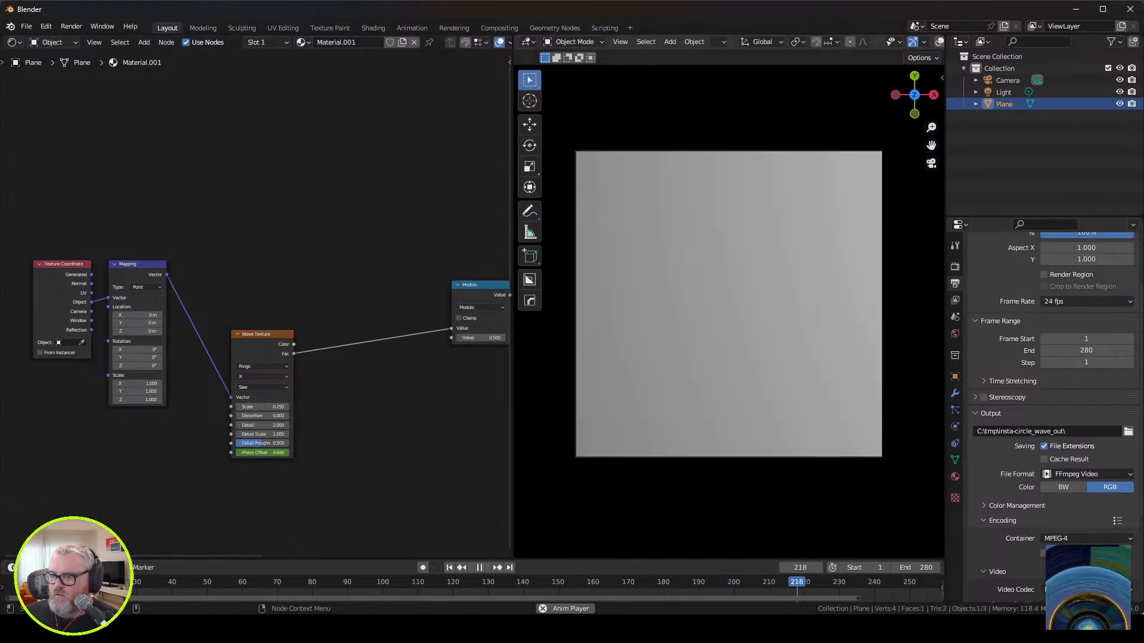
left_click_drag(481, 337, 506, 338)
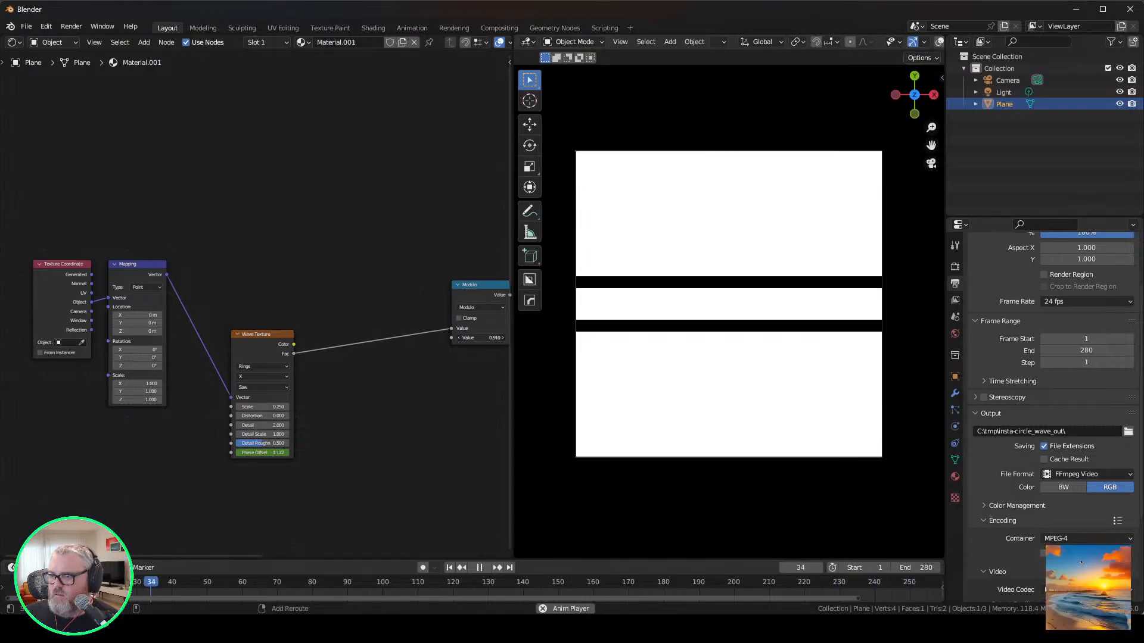
Add a Spiral pattern node, feed it the Mapping vector, and connect its Value output to the Modulo node's second value.
key("shift+a")
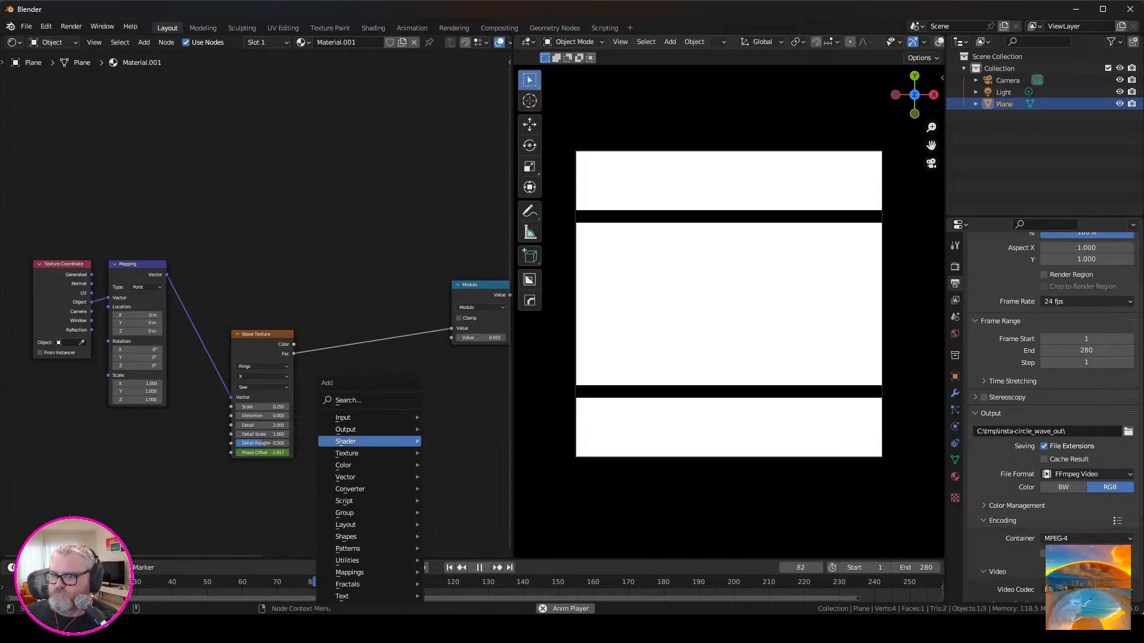
mouse_move(351, 548)
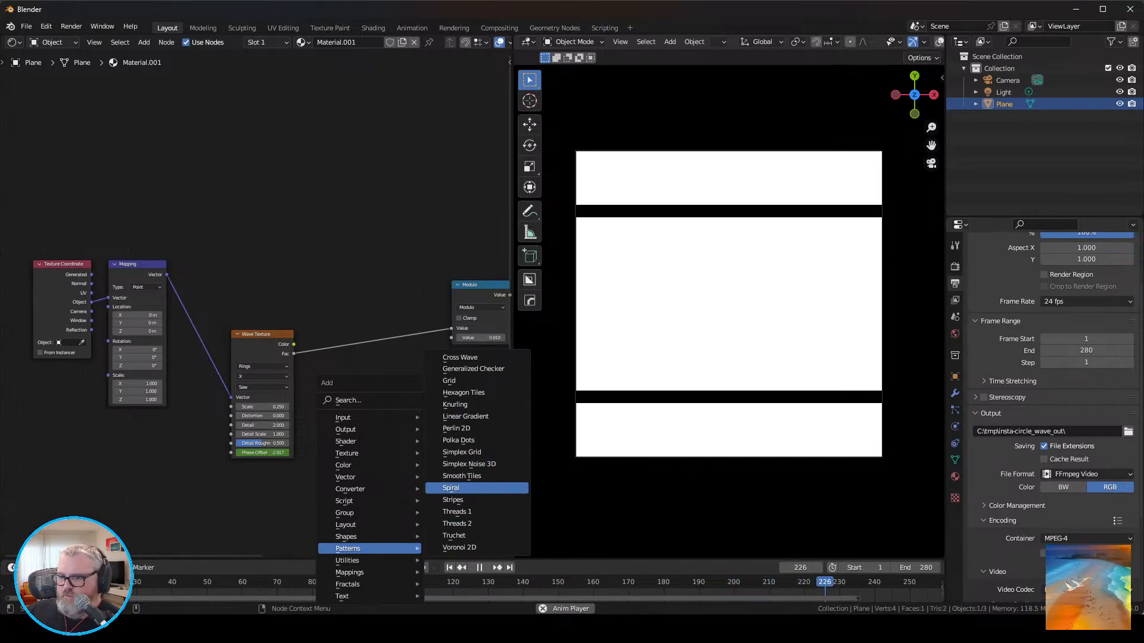
left_click(476, 487)
left_click(377, 370)
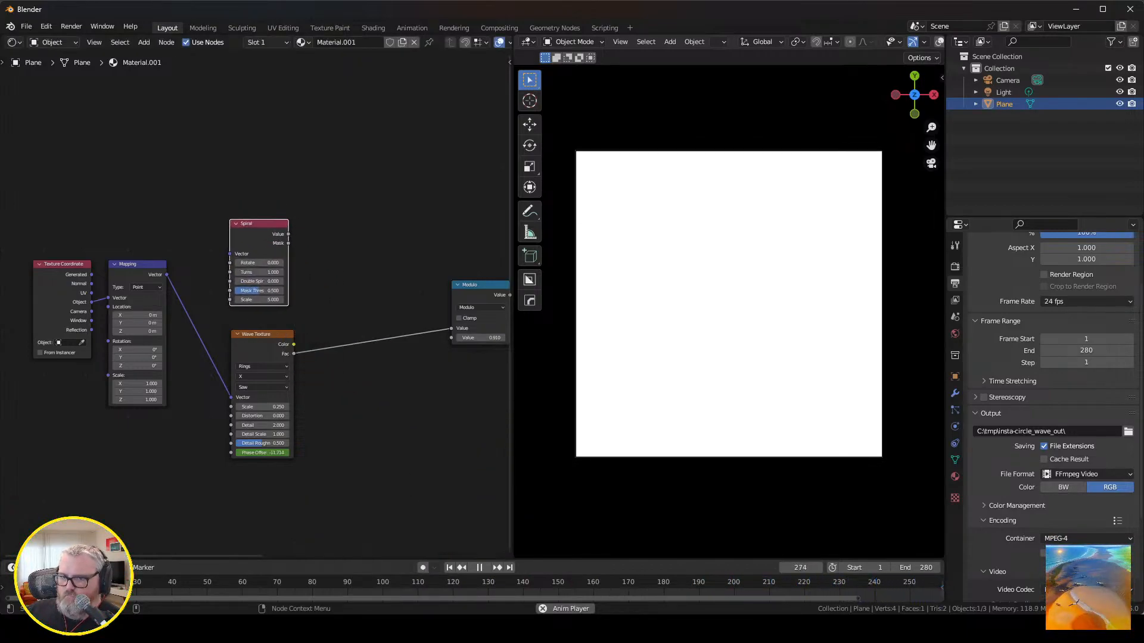
left_click_drag(166, 274, 229, 254)
left_click_drag(291, 230, 451, 328)
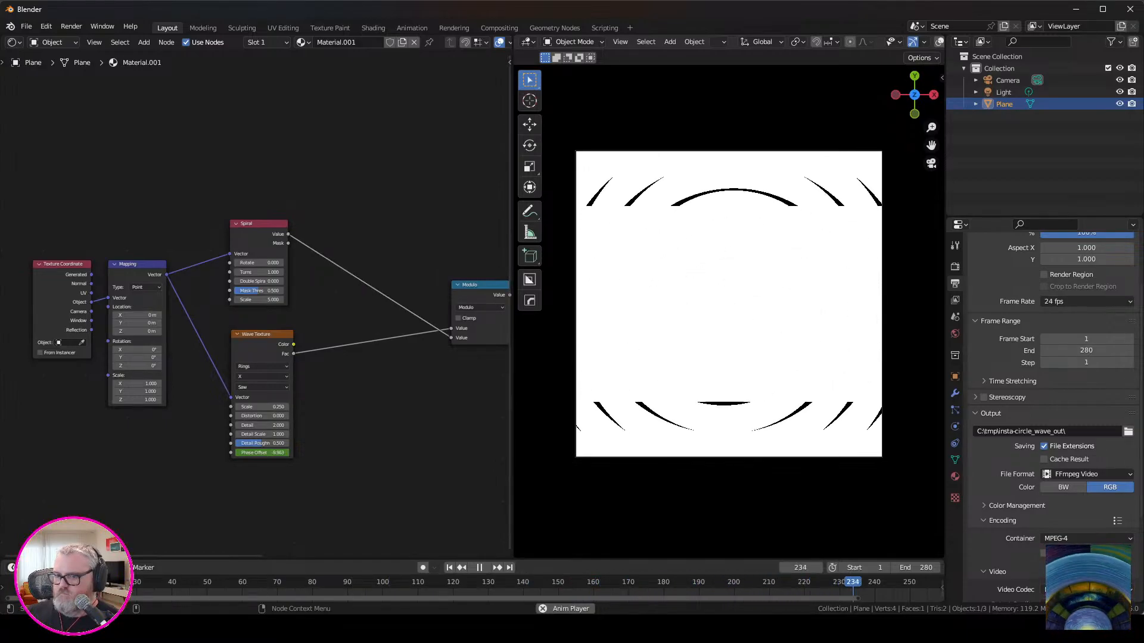
left_click(262, 387)
left_click(261, 396)
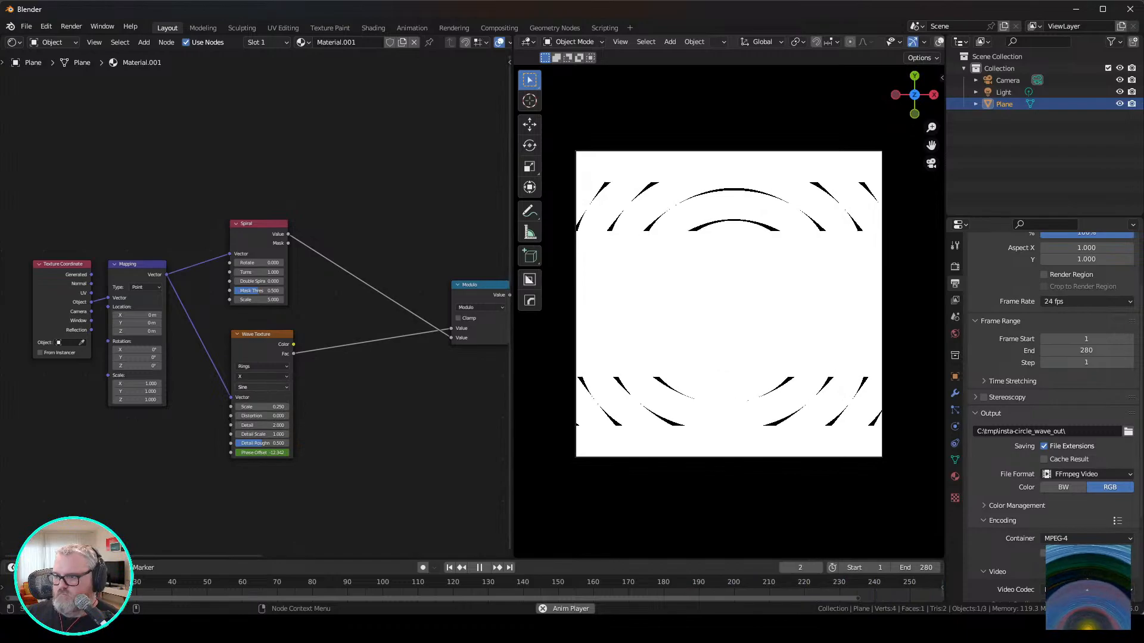
double_click(262, 407)
type("1")
key("Return")
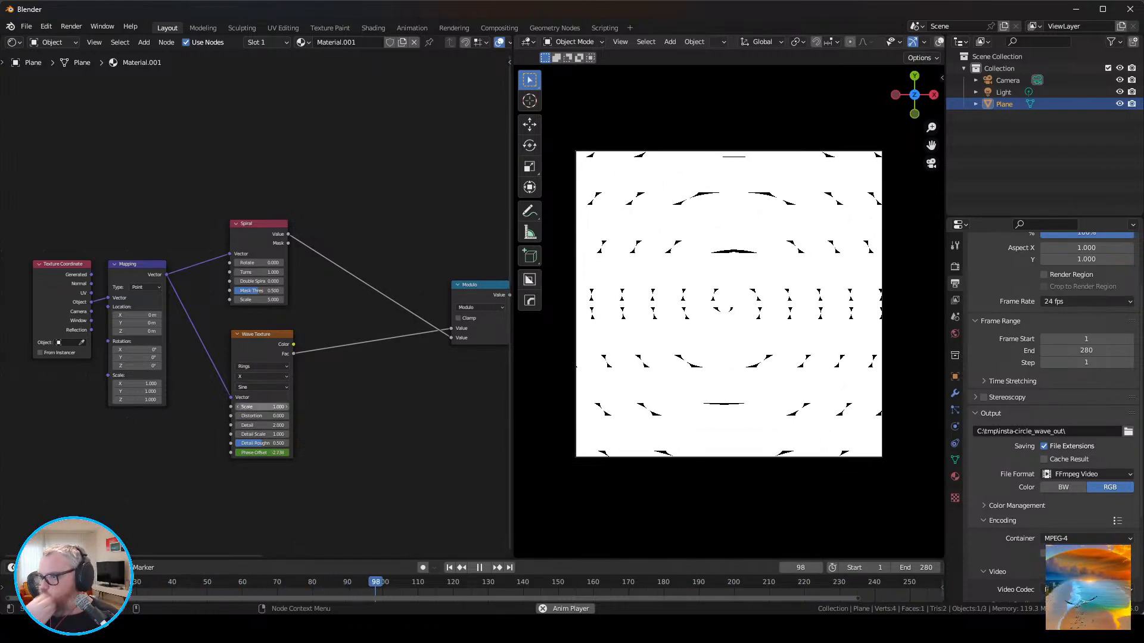
Reduce the Spiral node's Scale to 1.
left_click_drag(259, 300, 137, 300, "shift")
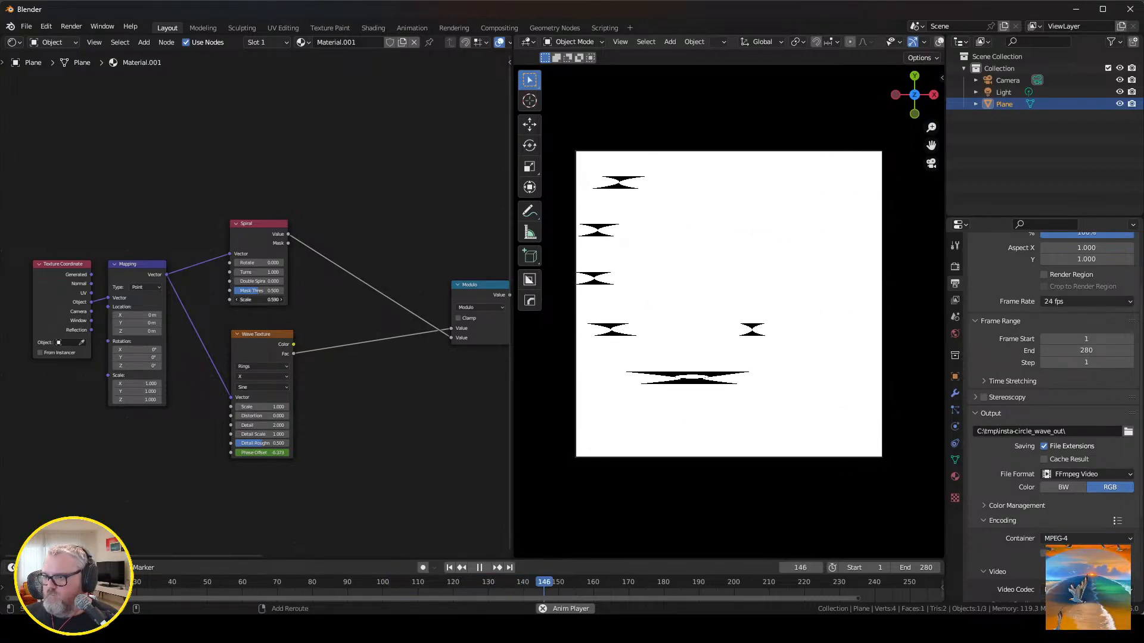
double_click(260, 299)
type("1")
key("Return")
Try Multiply as the Math node's operation, and switch it to Add.
middle_click_drag(369, 381, 146, 378)
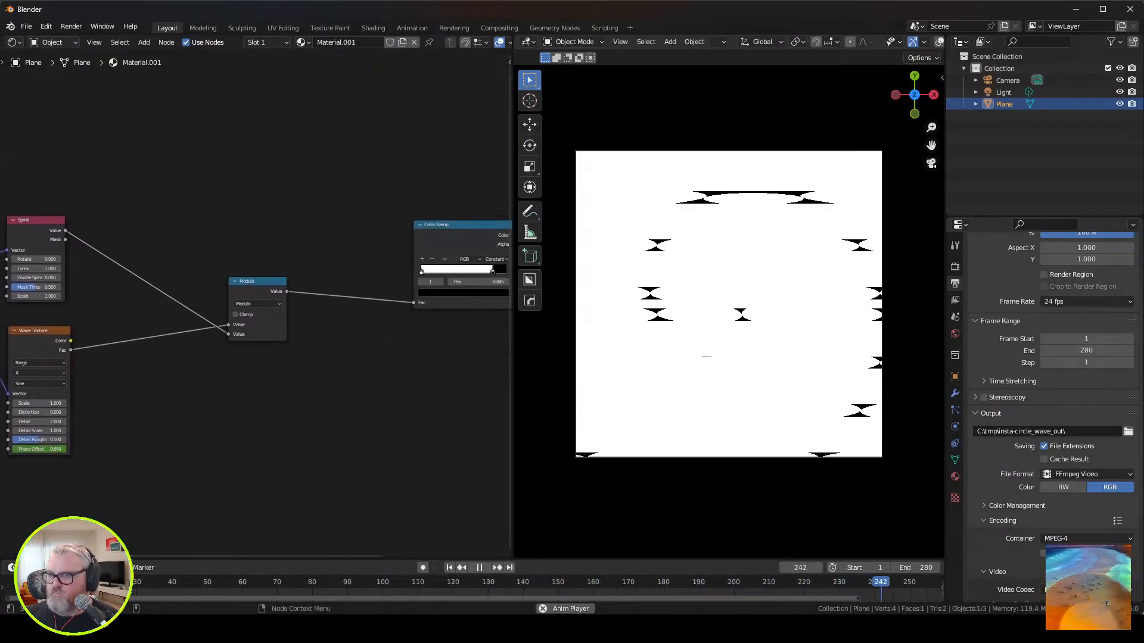
left_click(257, 304)
left_click(255, 346)
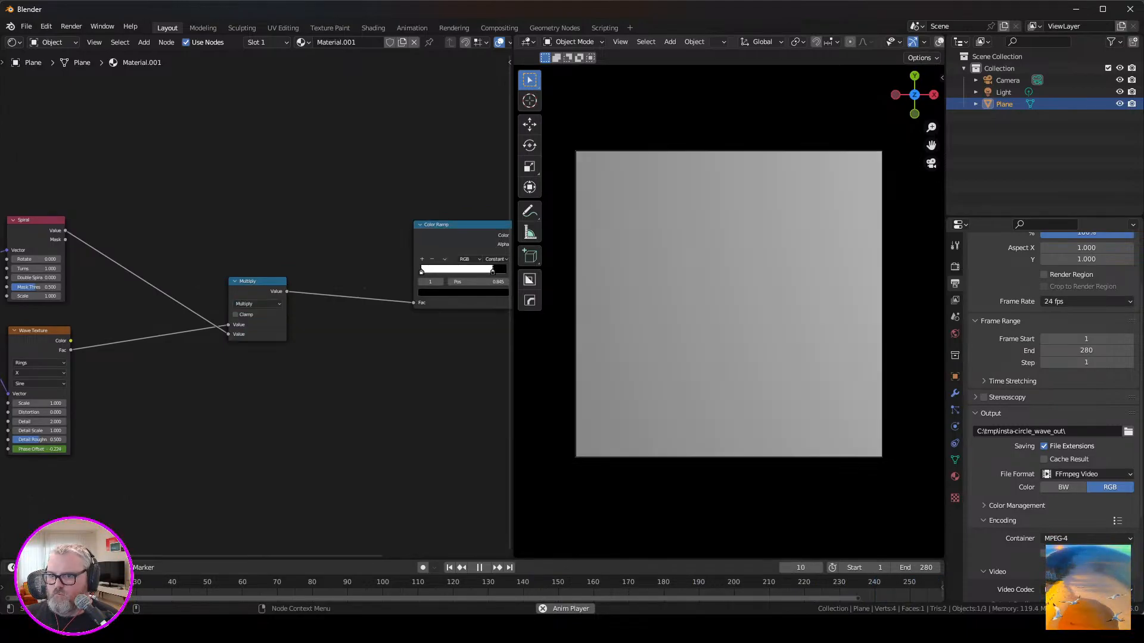
left_click(257, 304)
left_click(255, 327)
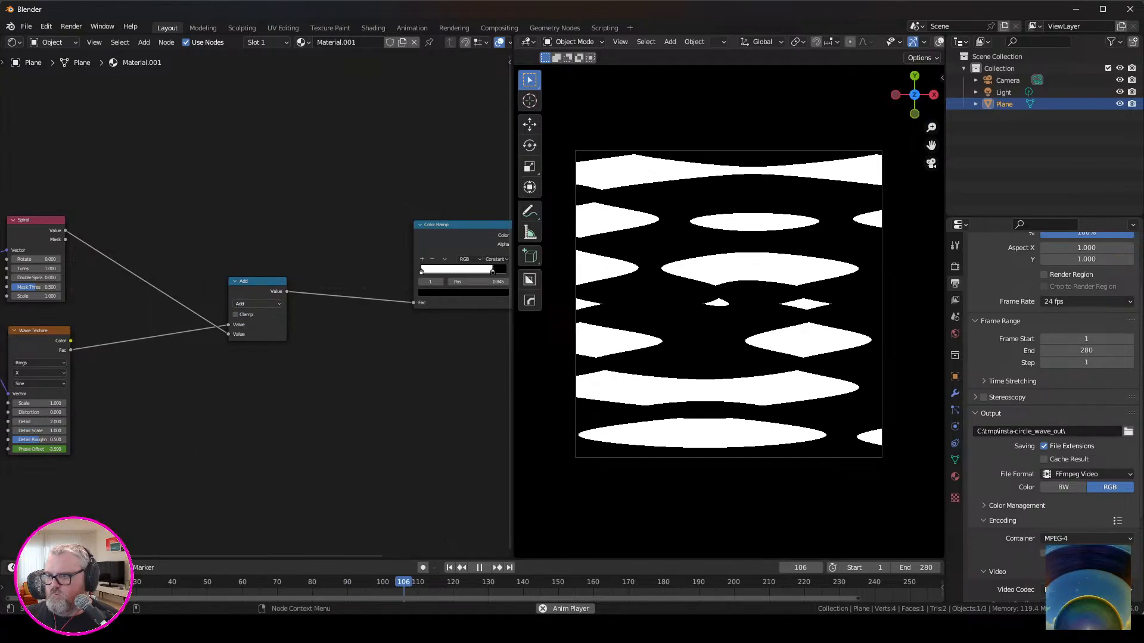
middle_click_drag(54, 311, 260, 302)
scroll(260, 302, "up", 4)
left_click(241, 403)
left_click(241, 440)
left_click(241, 388)
left_click(241, 414)
left_click(241, 388)
left_click(242, 426)
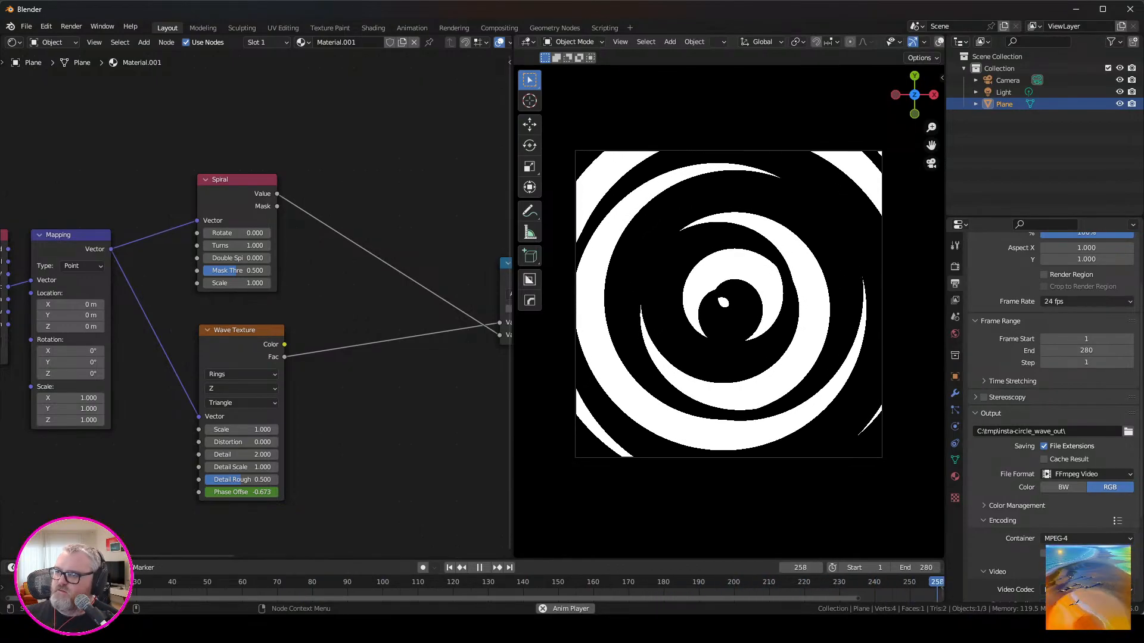
Return the viewport to the camera view and move the Color Ramp's black stop to position 0.882.
middle_click_drag(724, 357, 805, 277)
key("KP_0")
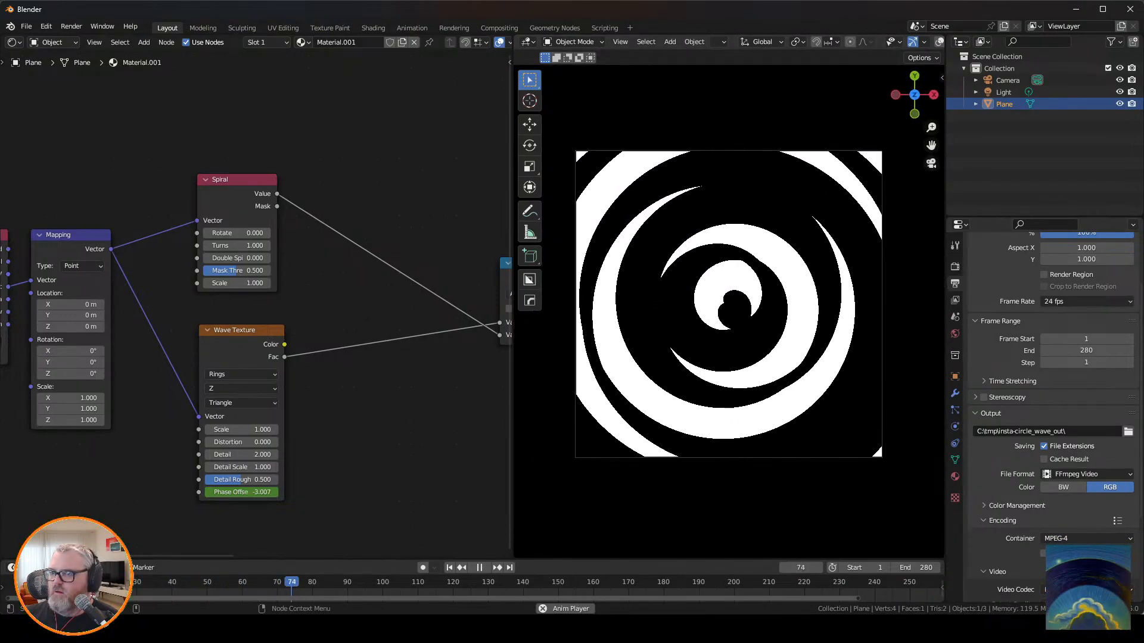
middle_click_drag(411, 334, 124, 314)
middle_click_drag(411, 292, 139, 326)
mouse_move(304, 263)
left_mouse_down()
mouse_move(279, 264)
mouse_move(322, 264)
mouse_move(296, 263)
left_mouse_up()
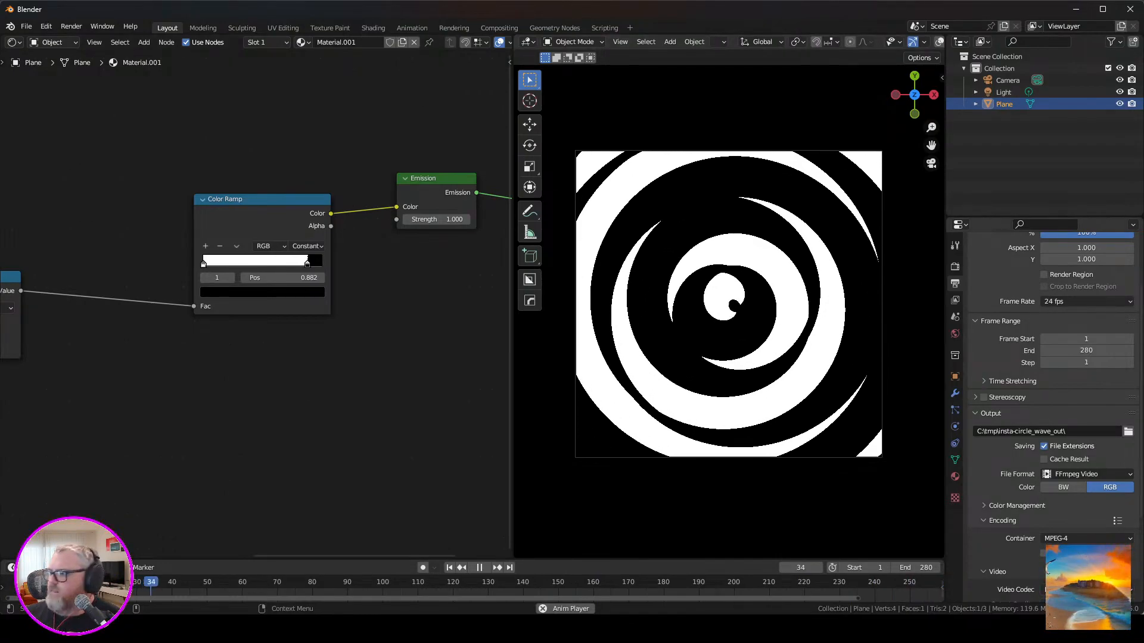
Change the render output path to C:\tmp\reverse_whirlpool\.
left_click(1063, 432)
left_click(1063, 432)
left_click_drag(1064, 431, 1008, 431)
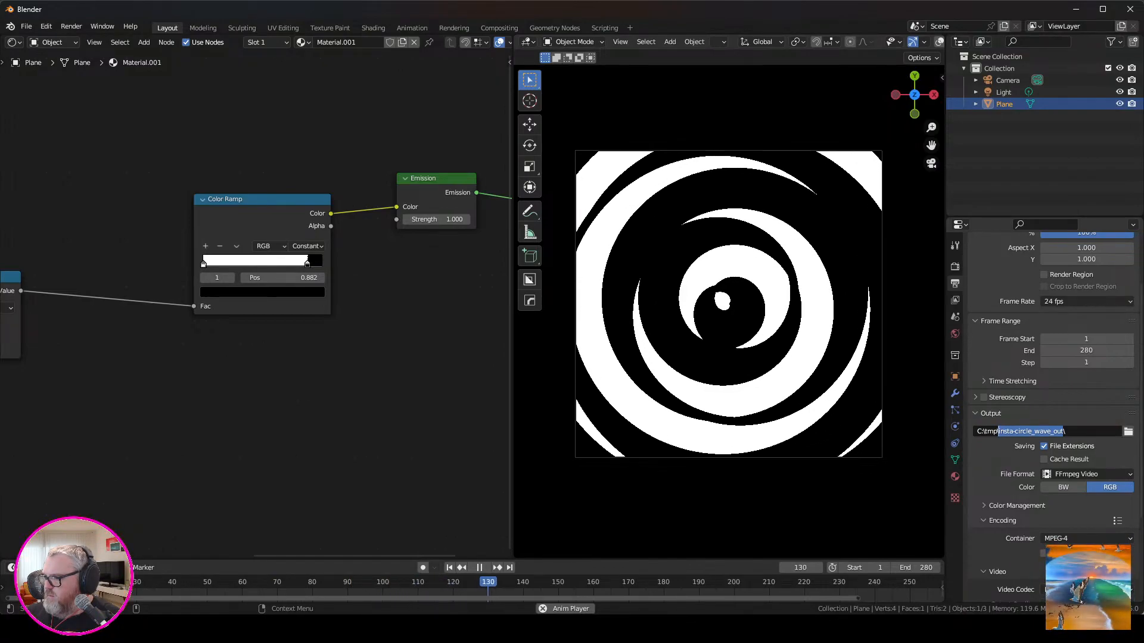
type("reverse_whirlpool\\")
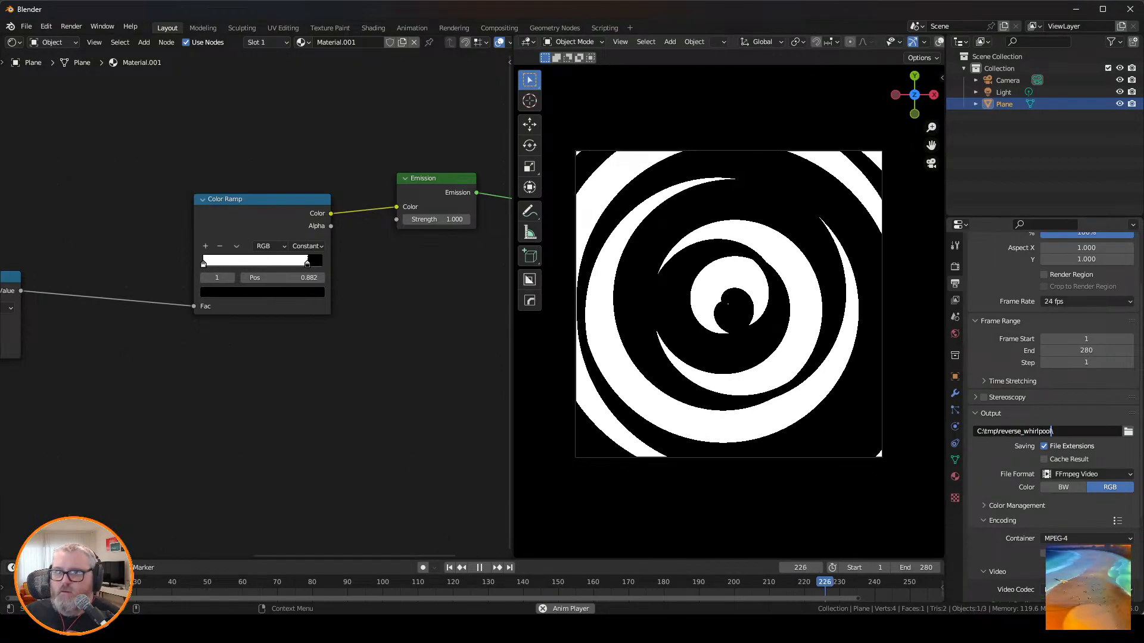
Render the animation, close the separate render window, and follow the progress in the Rendering workspace.
left_click(71, 26)
left_click(98, 53)
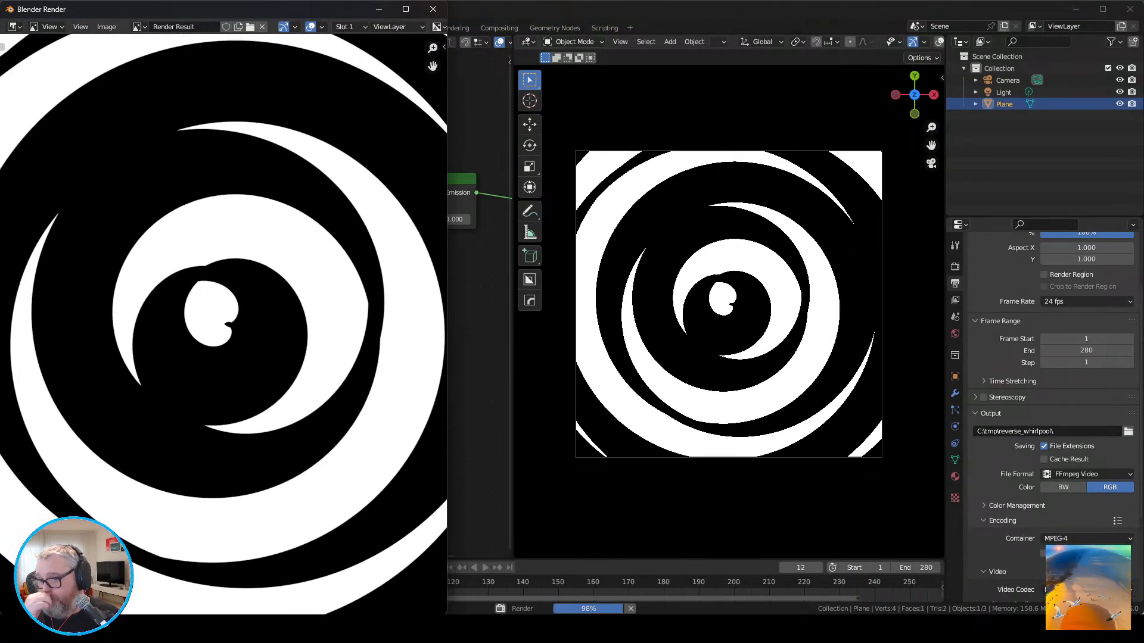
left_click(433, 9)
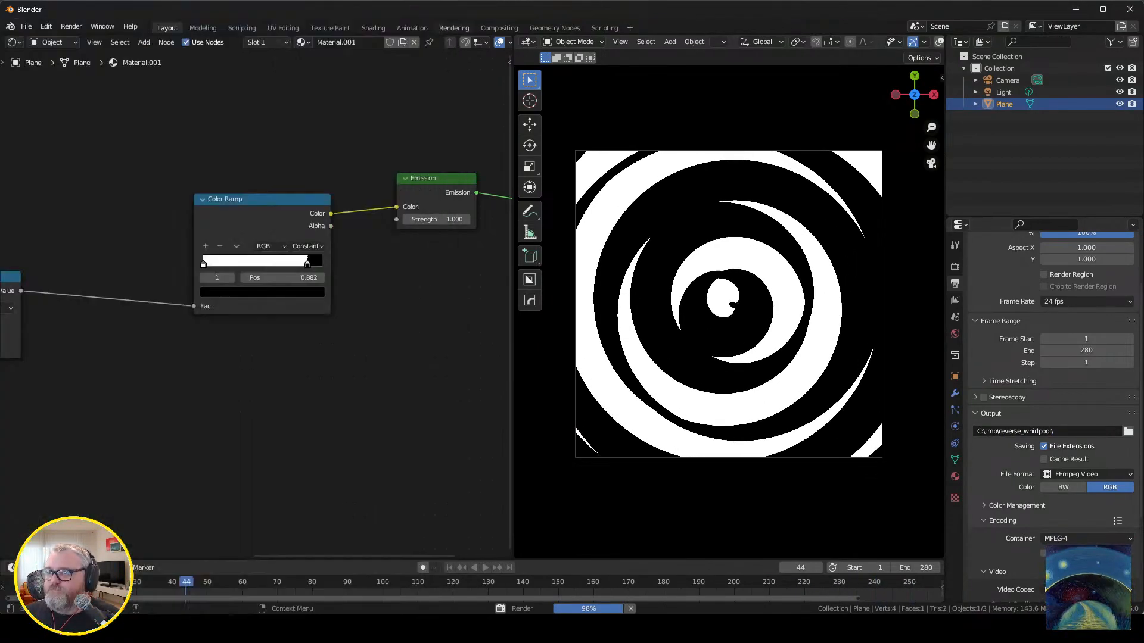
left_click(454, 28)
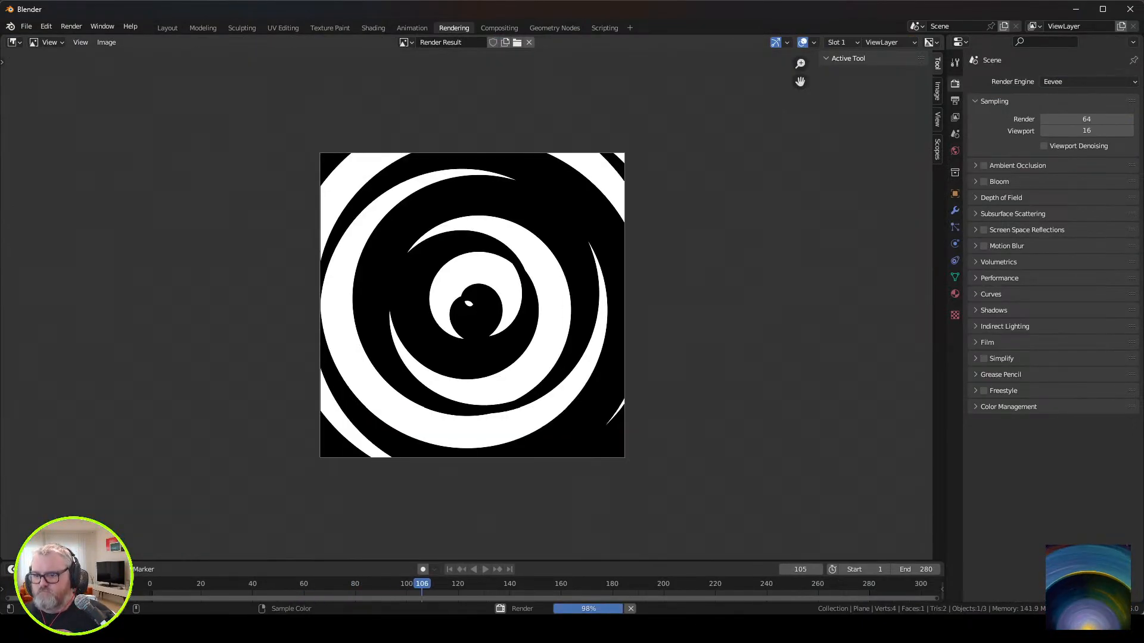
mouse_move(230, 629)
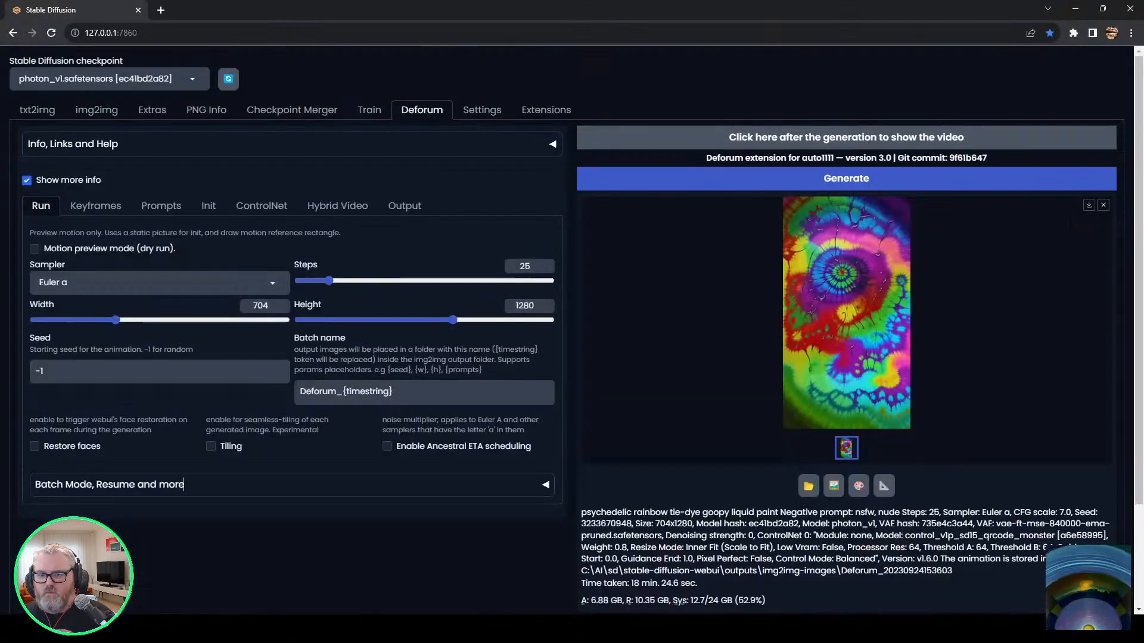
left_click(101, 629)
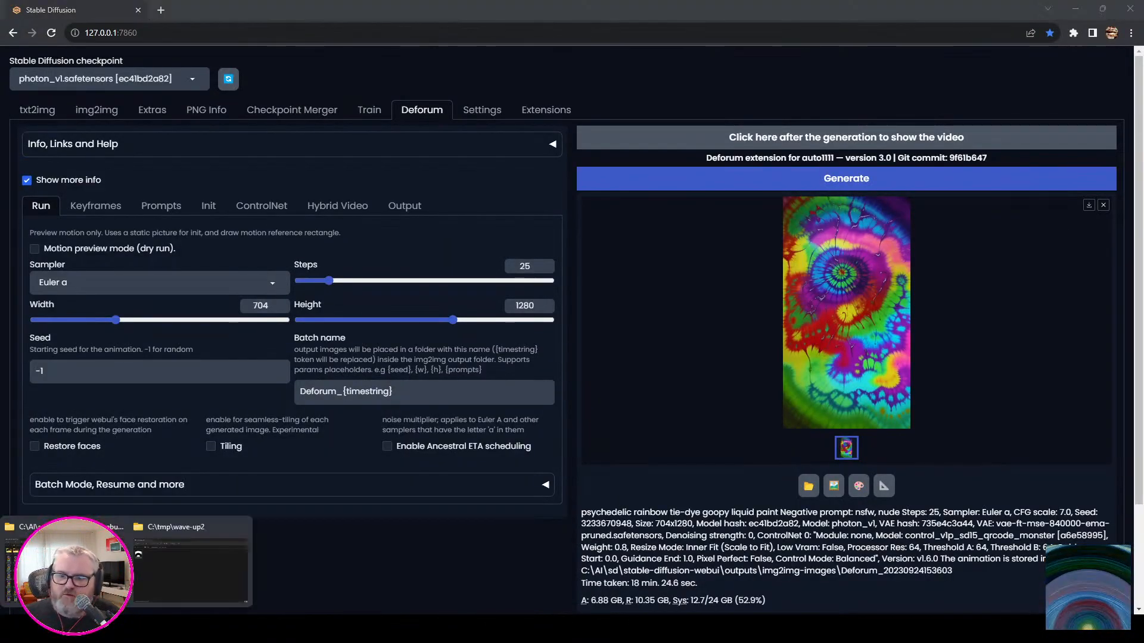
left_click(67, 566)
scroll(305, 448, "down", 12)
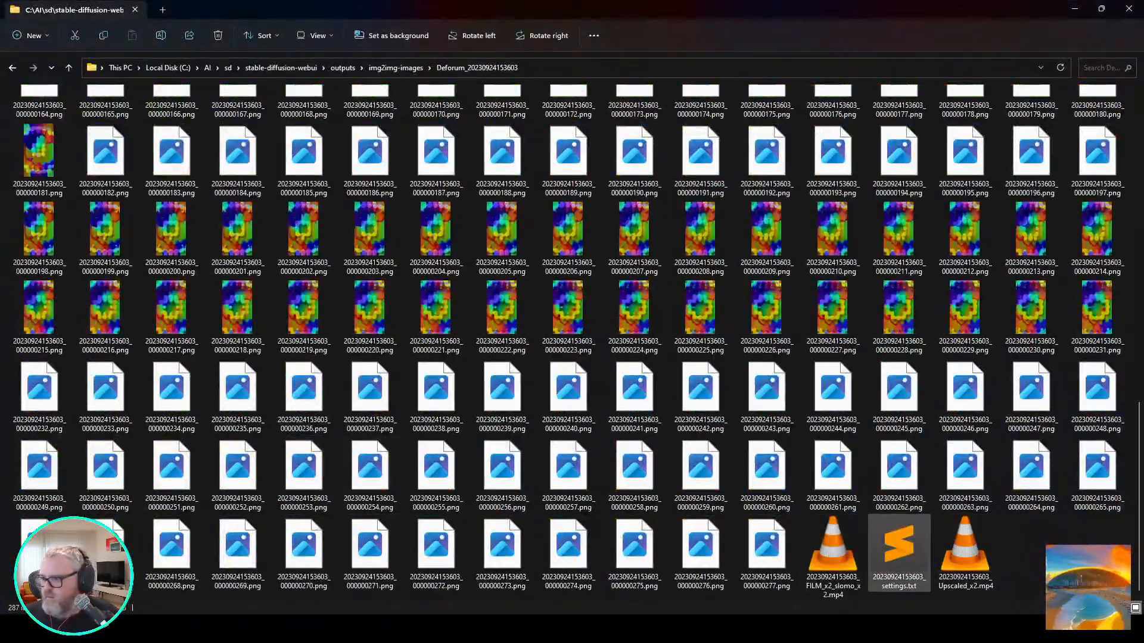
left_click(965, 553)
double_click(965, 553)
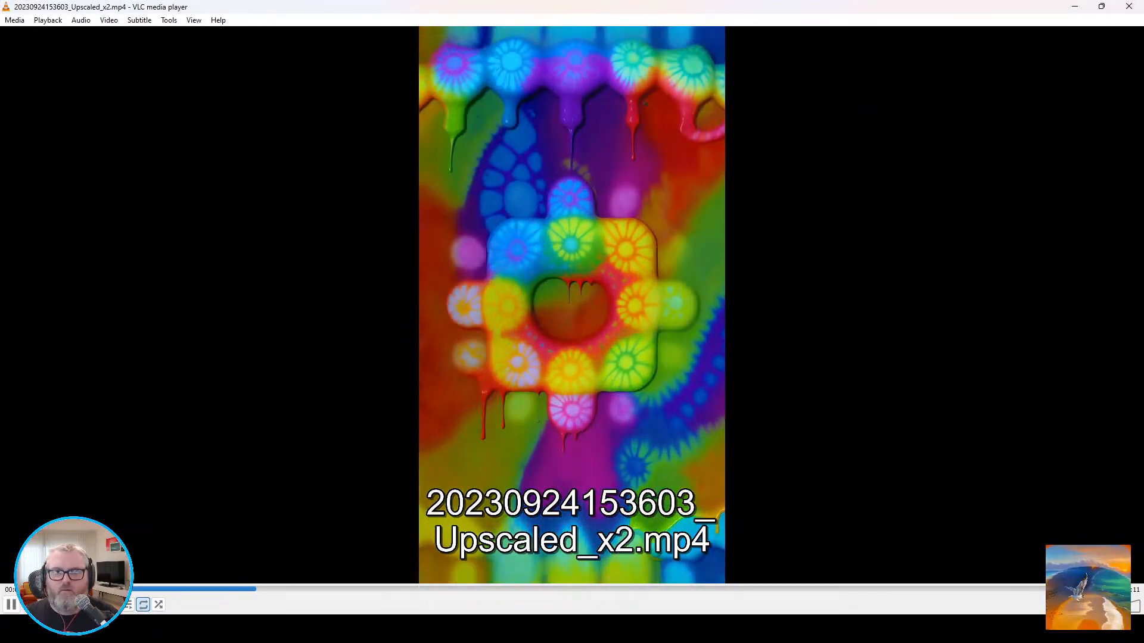
key("f")
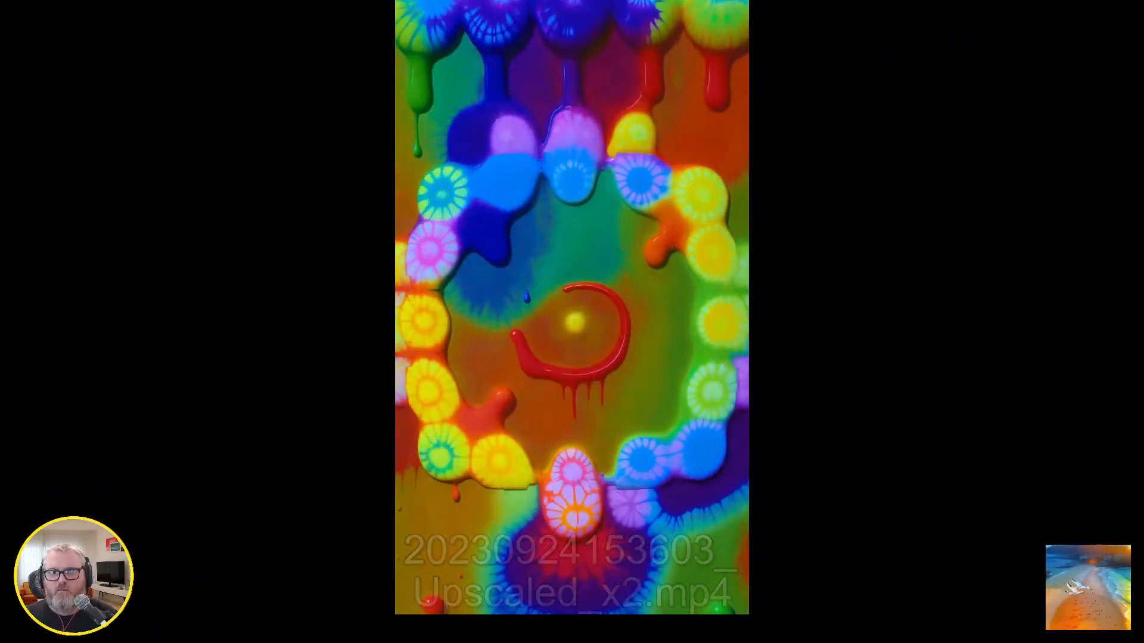
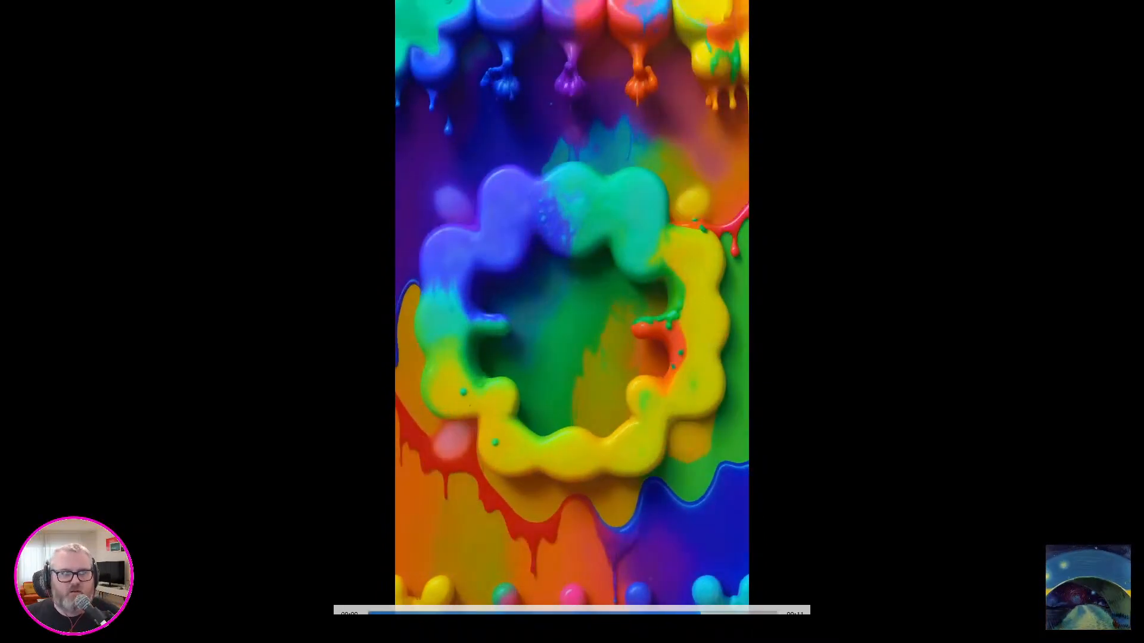
Leave full-screen playback, close the video player and go up to the img2img-images folder.
key("Escape")
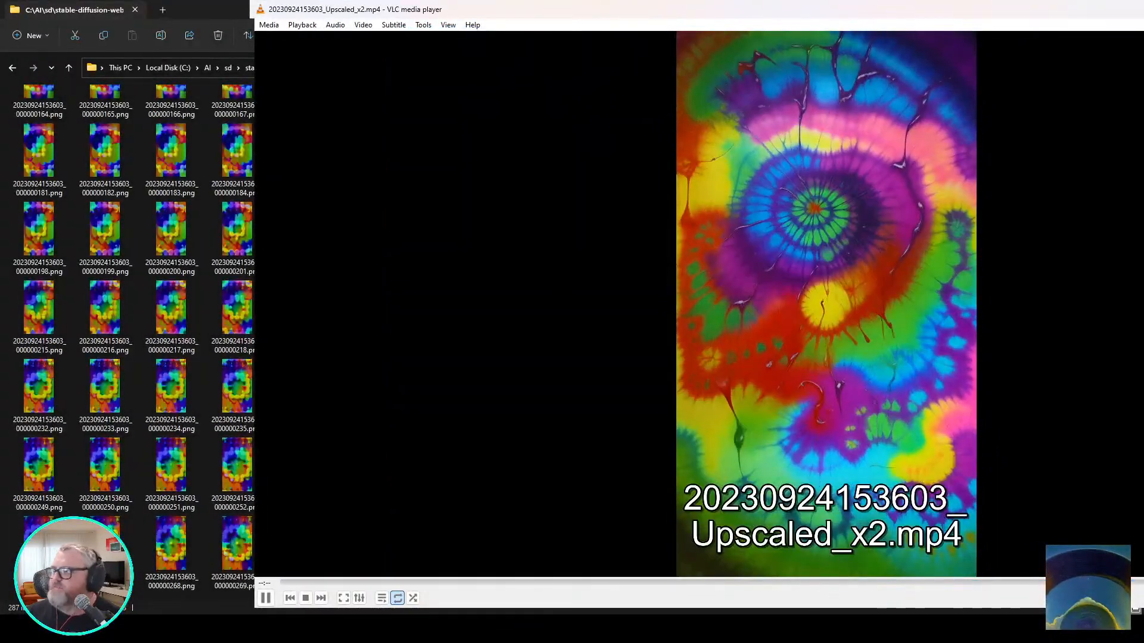
double_click(1120, 8)
right_click(1125, 9)
left_click(1129, 9)
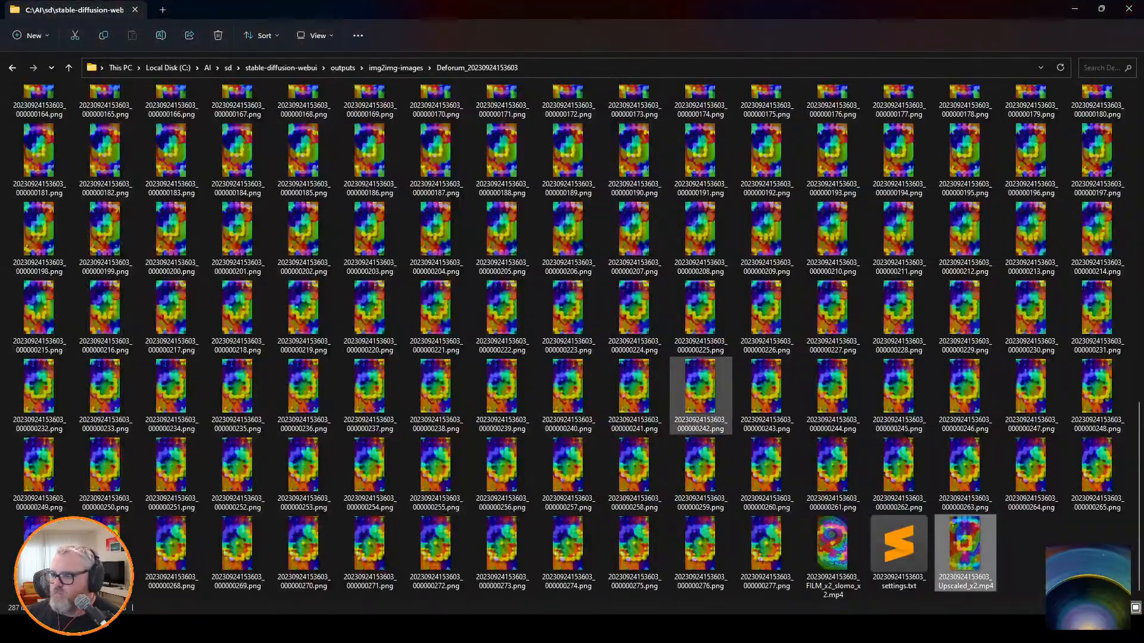
key("BackSpace")
key("Right")
key("Right")
key("Left")
key("Left")
key("Right")
key("Right")
key("Left")
key("Left")
key("Left")
key("Right")
key("Left")
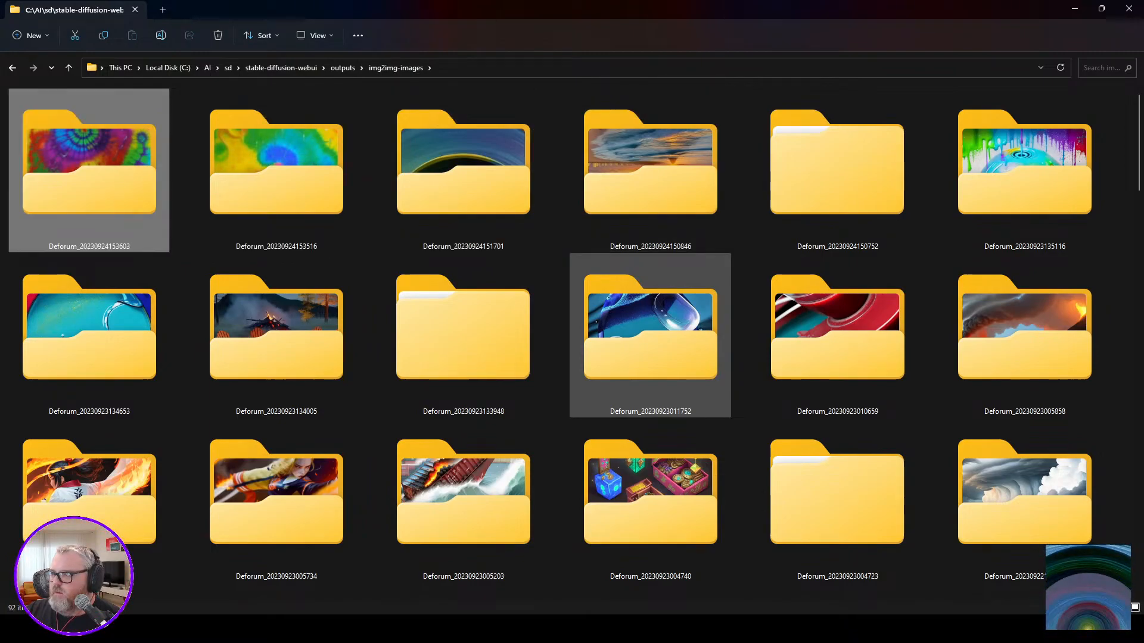
Close the File Explorer window and set the Deforum output width and height to 512 each.
left_click(1101, 8)
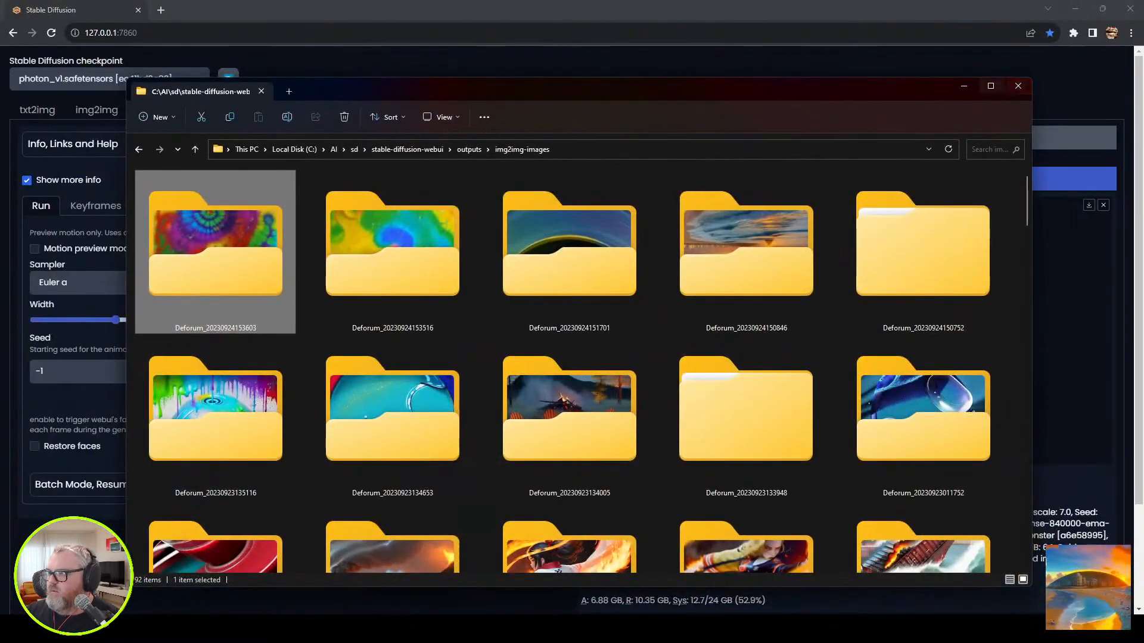
left_click(991, 86)
left_click(1130, 9)
left_click(846, 312)
key("Escape")
double_click(261, 305)
type("5")
type("12")
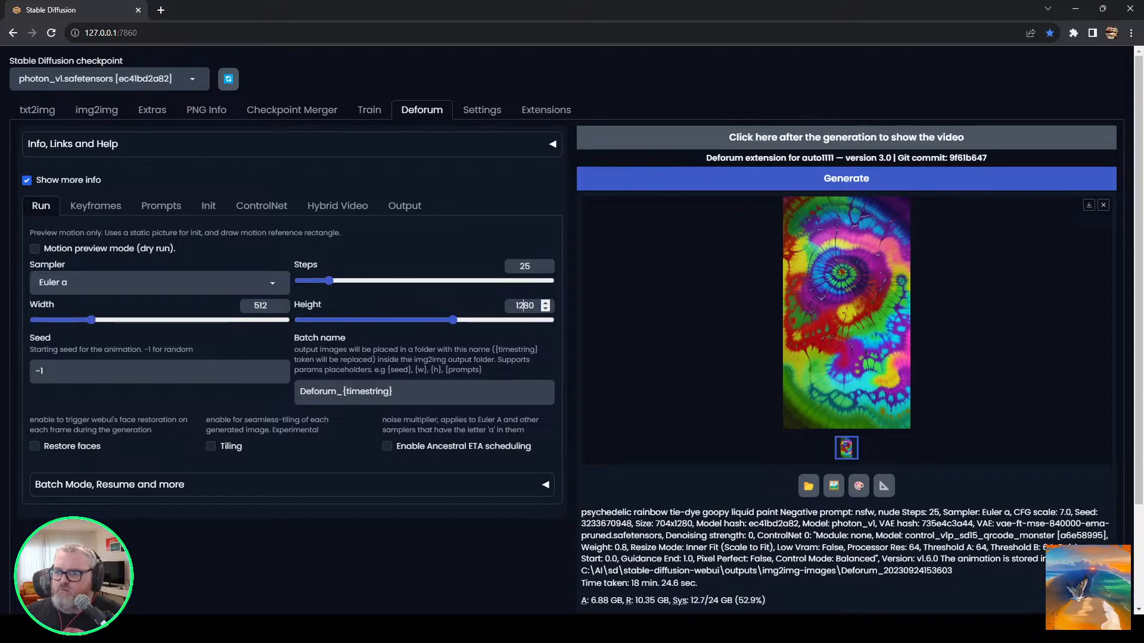
Copy the path of 0001-0280.mp4 from C:\tmp\reverse_whirlpool and use it as the input video path of ControlNet model 1.
left_click(262, 206)
key("super+r")
type("c:\tmp")
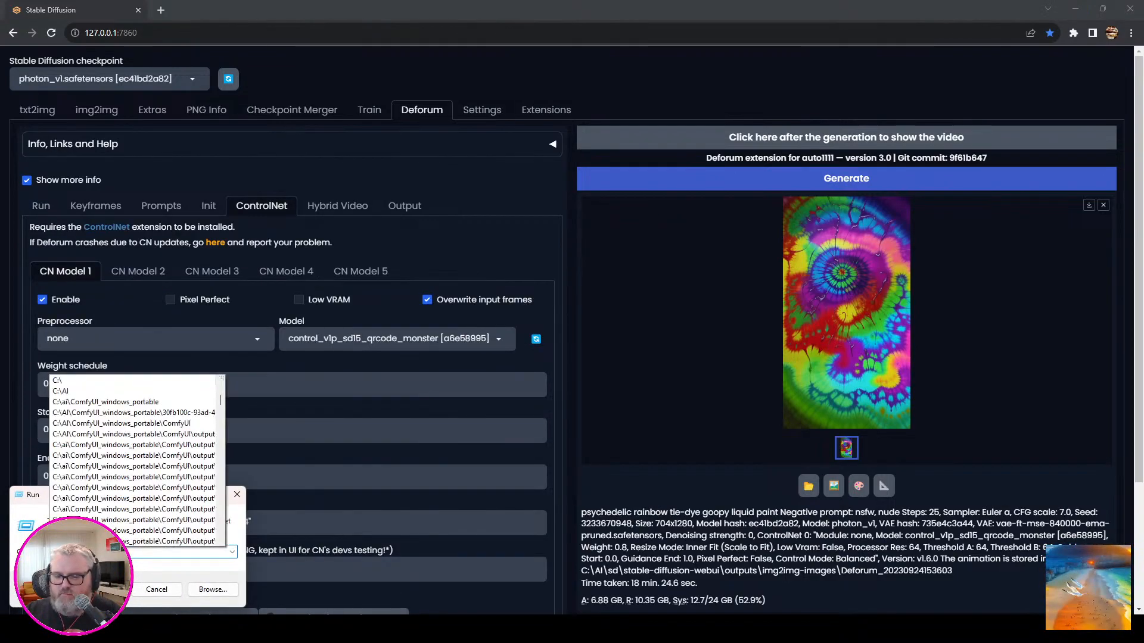
key("Return")
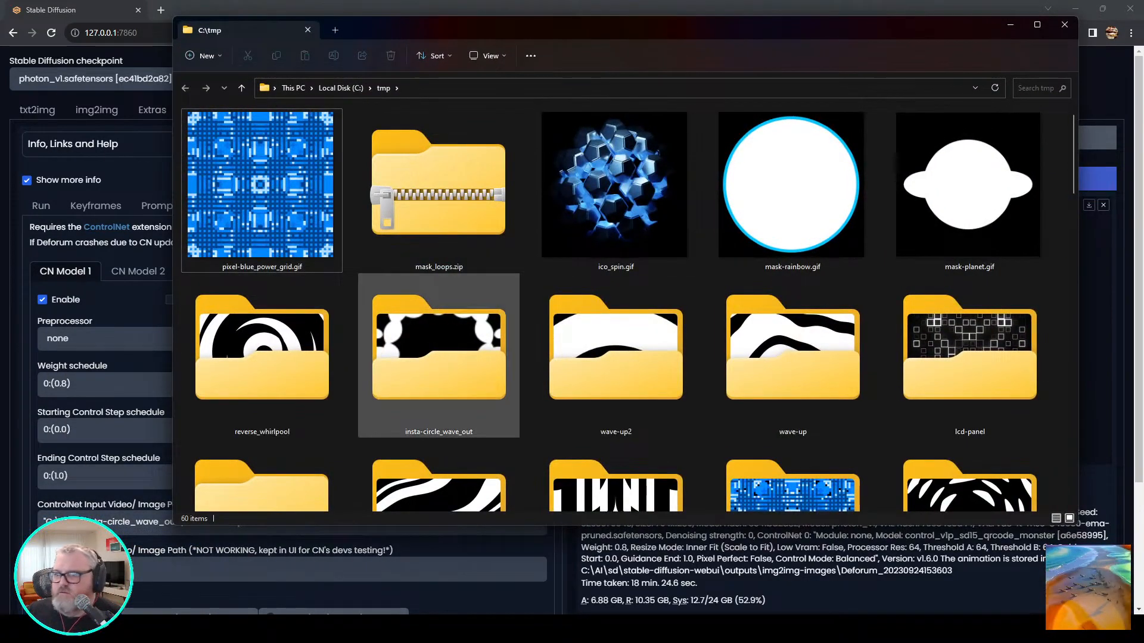
double_click(262, 357)
right_click(220, 146)
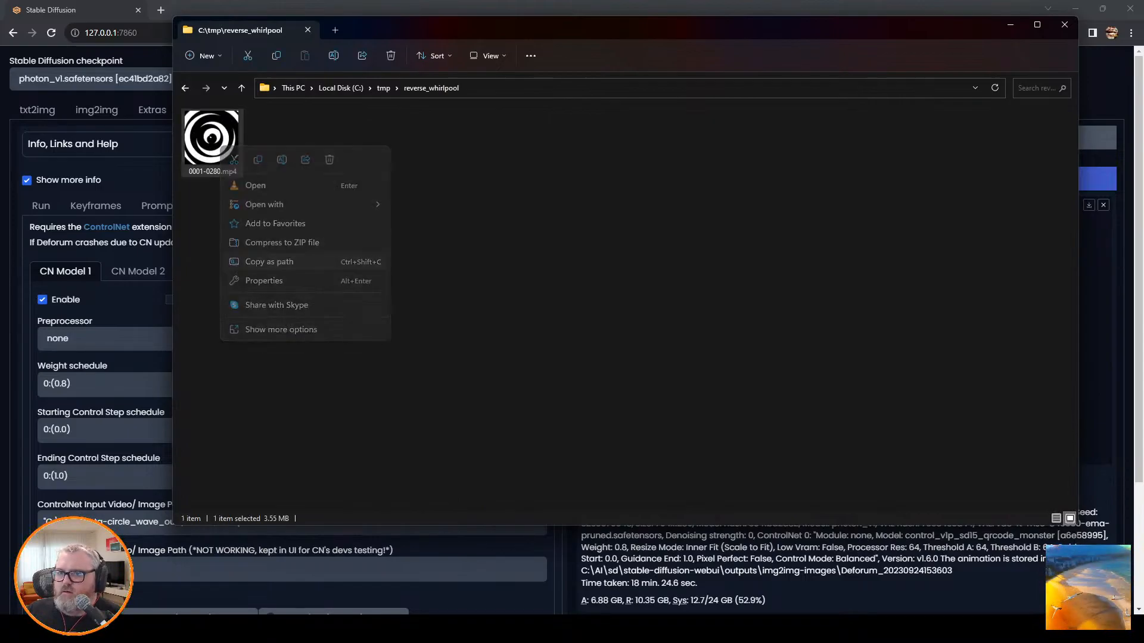
left_click(269, 262)
left_click(93, 321)
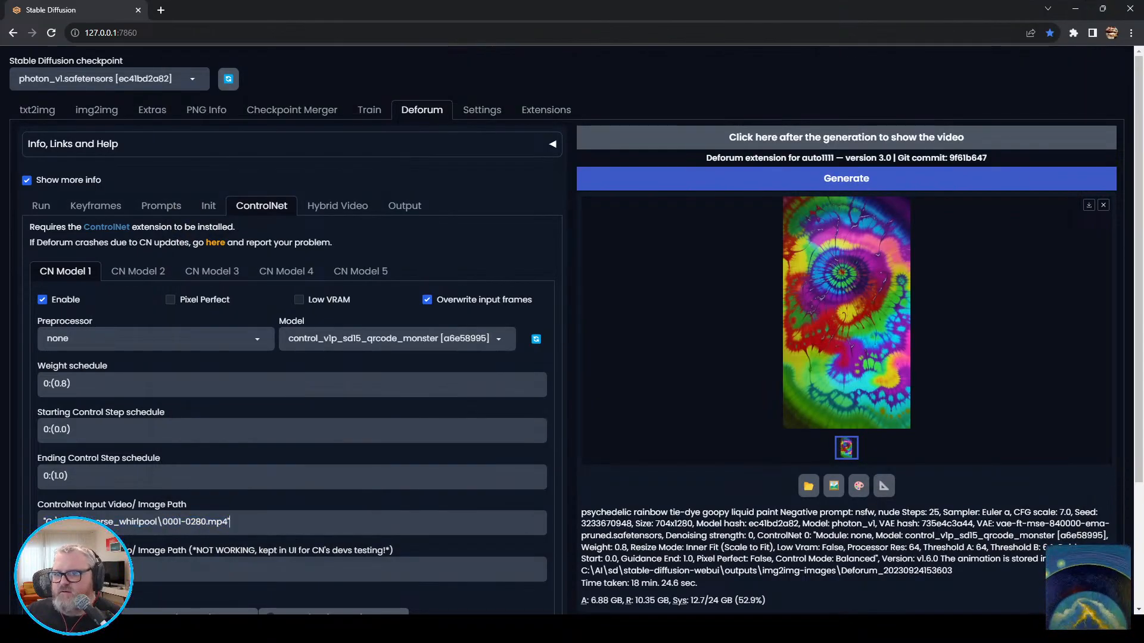
Set the video init path to "C:\tmp\reverse_whirlpool\0001-0280.mp4".
left_click(208, 206)
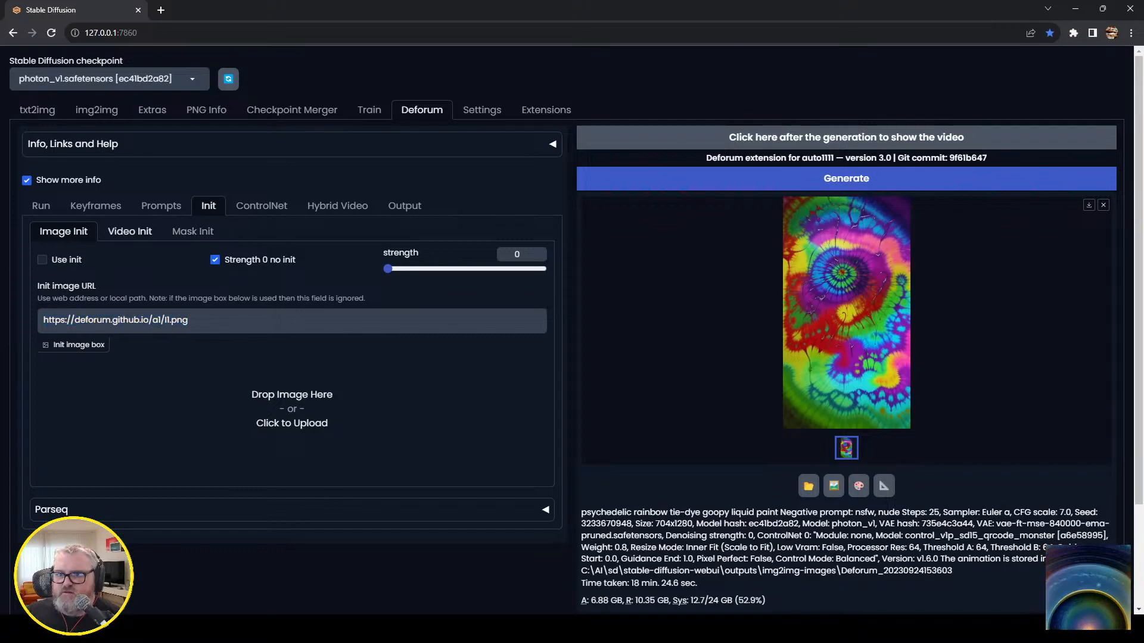
left_click(130, 231)
key("ctrl+a")
key("ctrl+v")
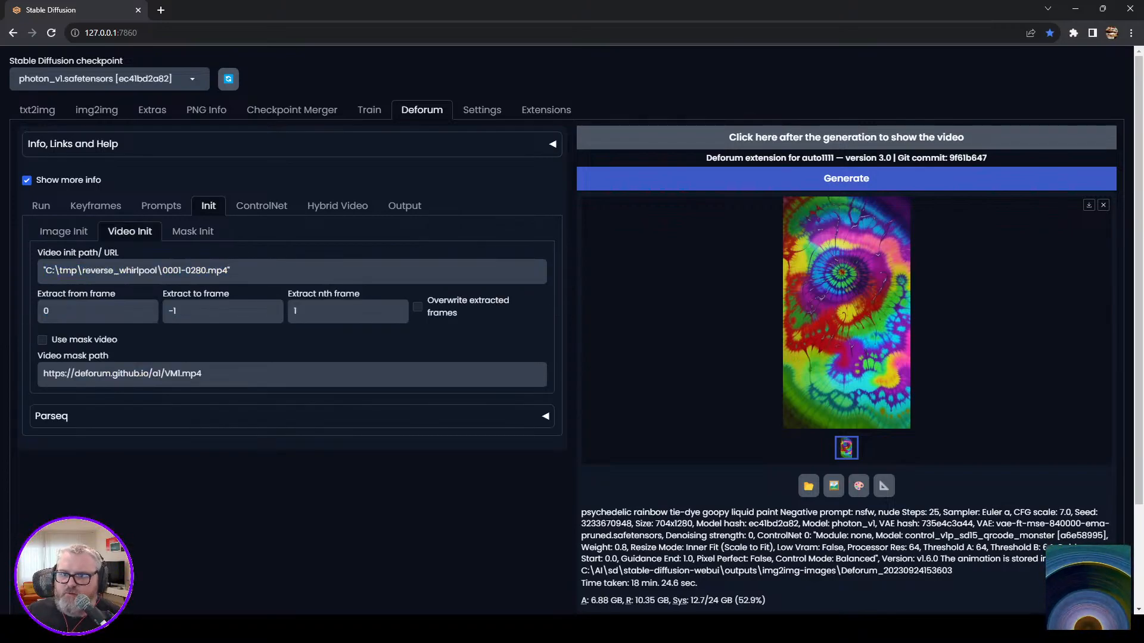
Review the Run, Keyframes, ControlNet, Init and Prompts settings, and set the frame interpolation engine to None.
left_click(41, 205)
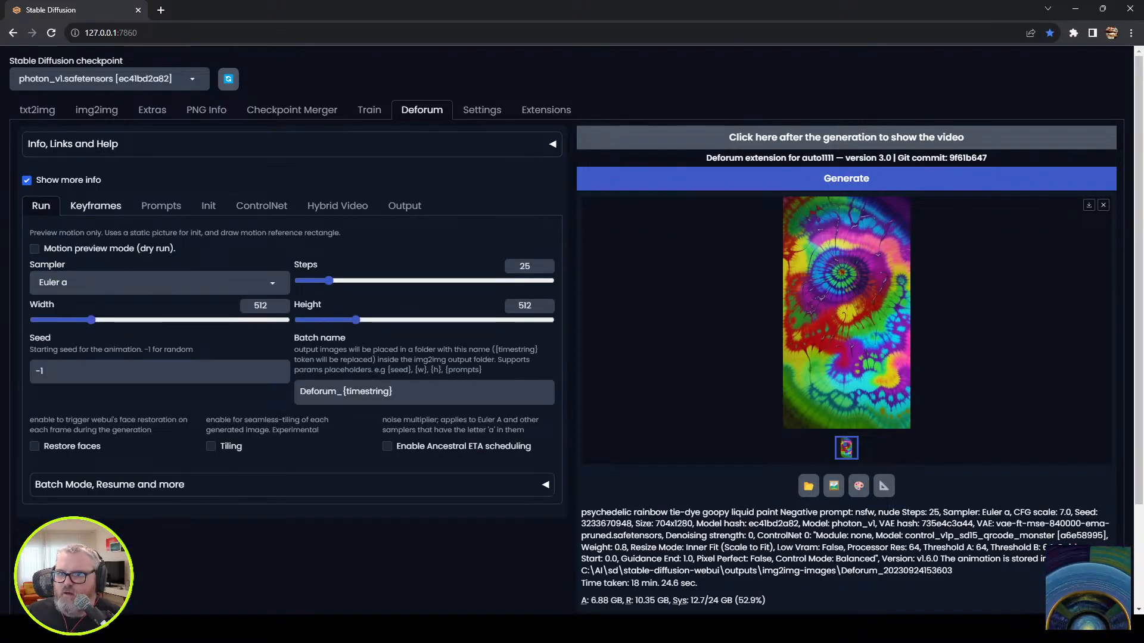
left_click(95, 205)
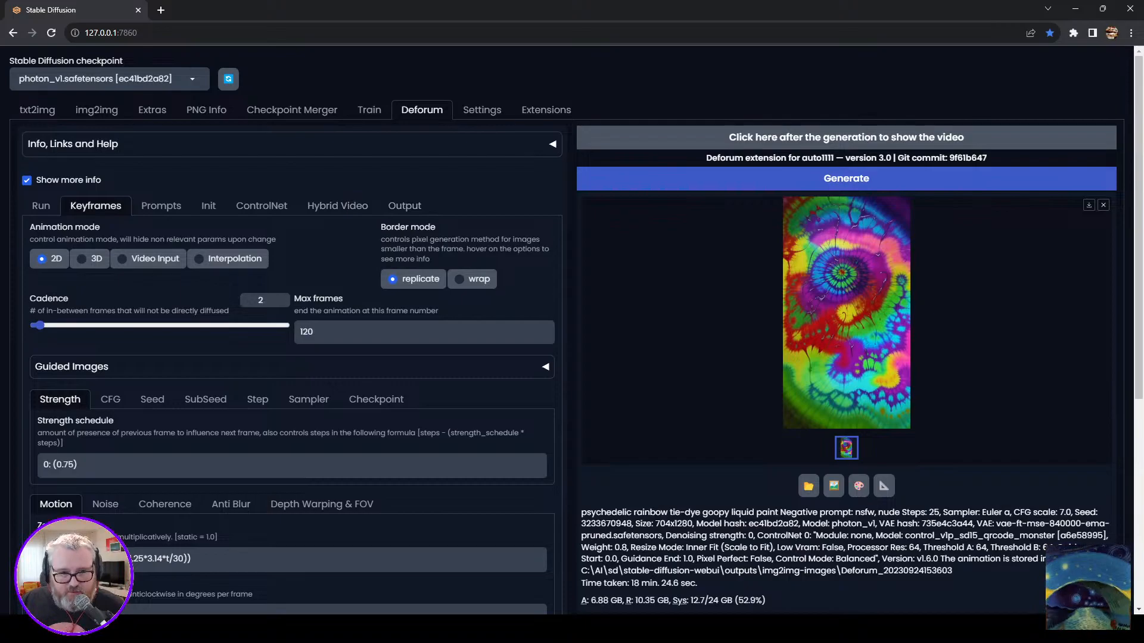
left_click(261, 206)
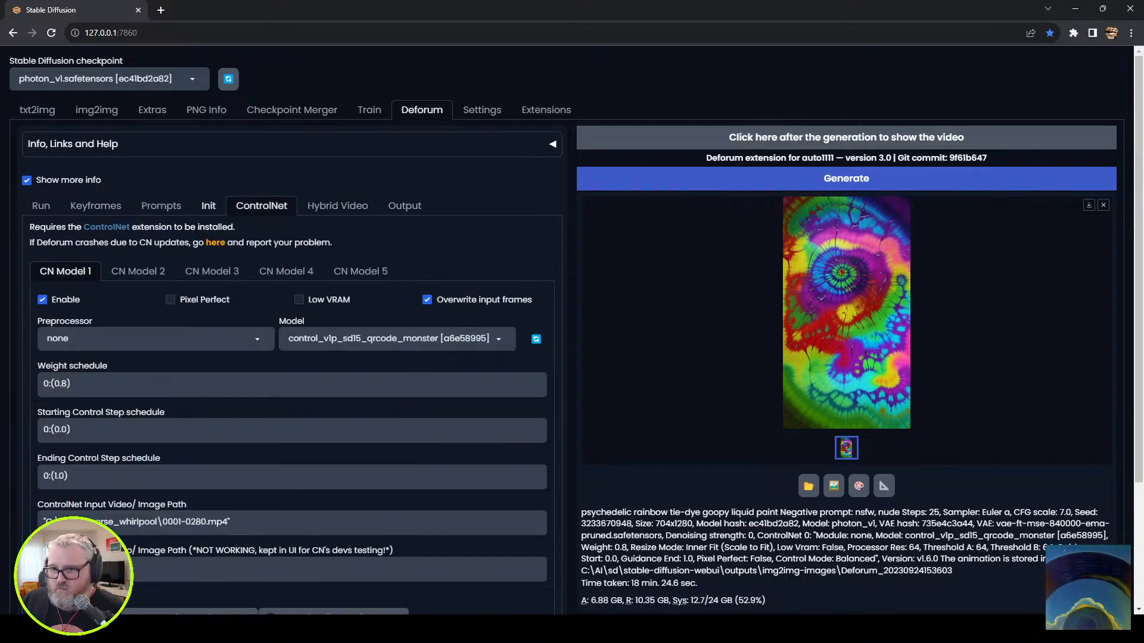
left_click(209, 206)
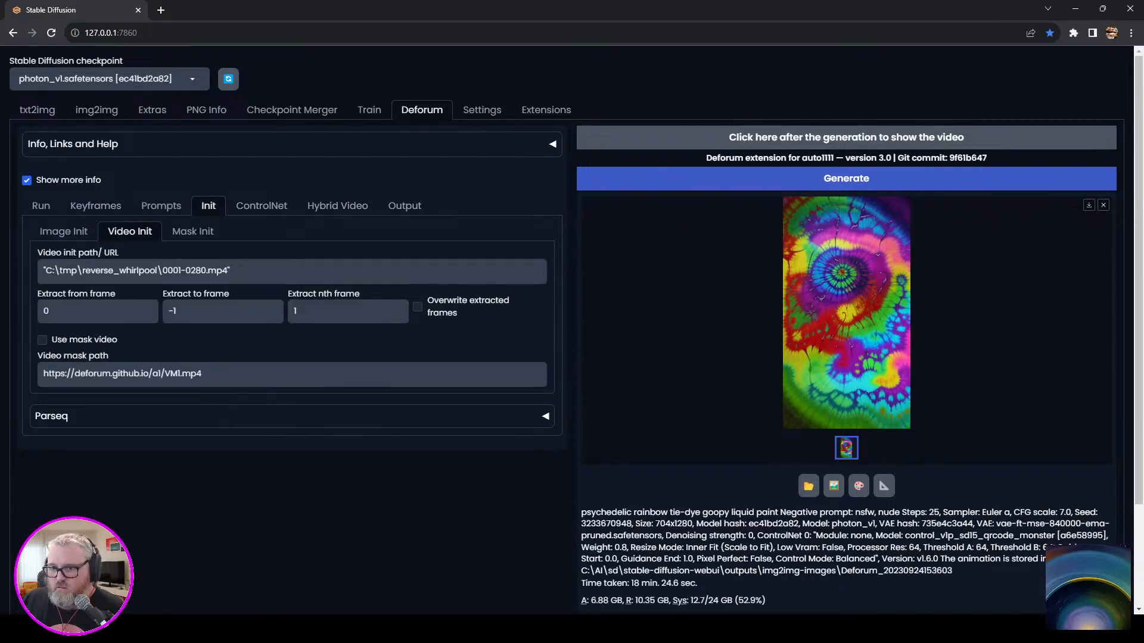
left_click(161, 206)
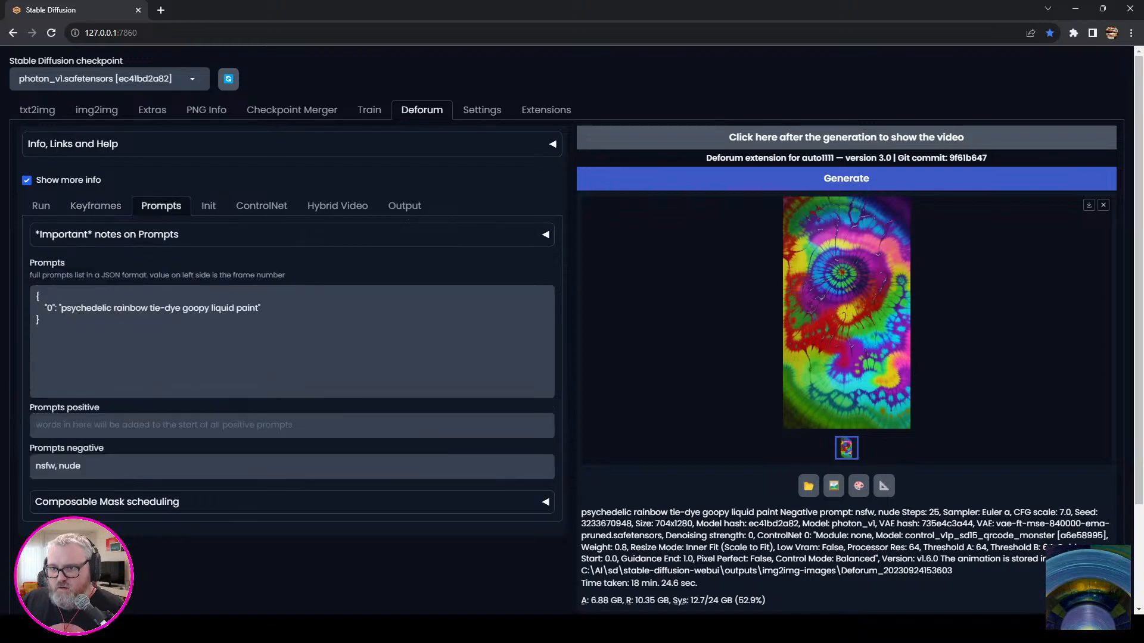
left_click(404, 207)
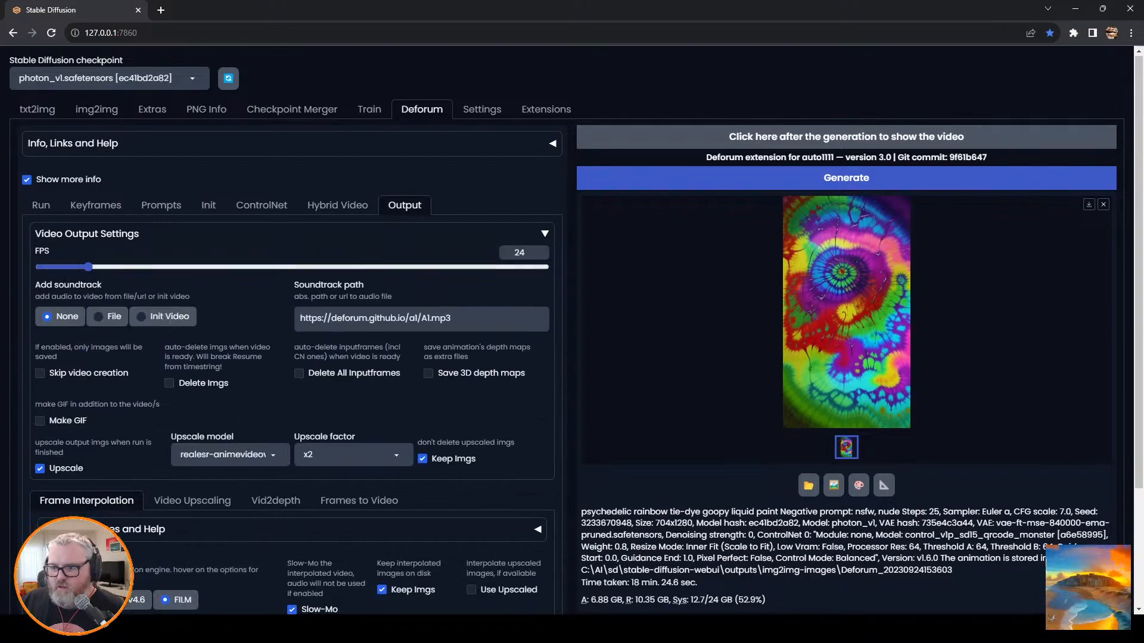
scroll(572, 327, "down", 3)
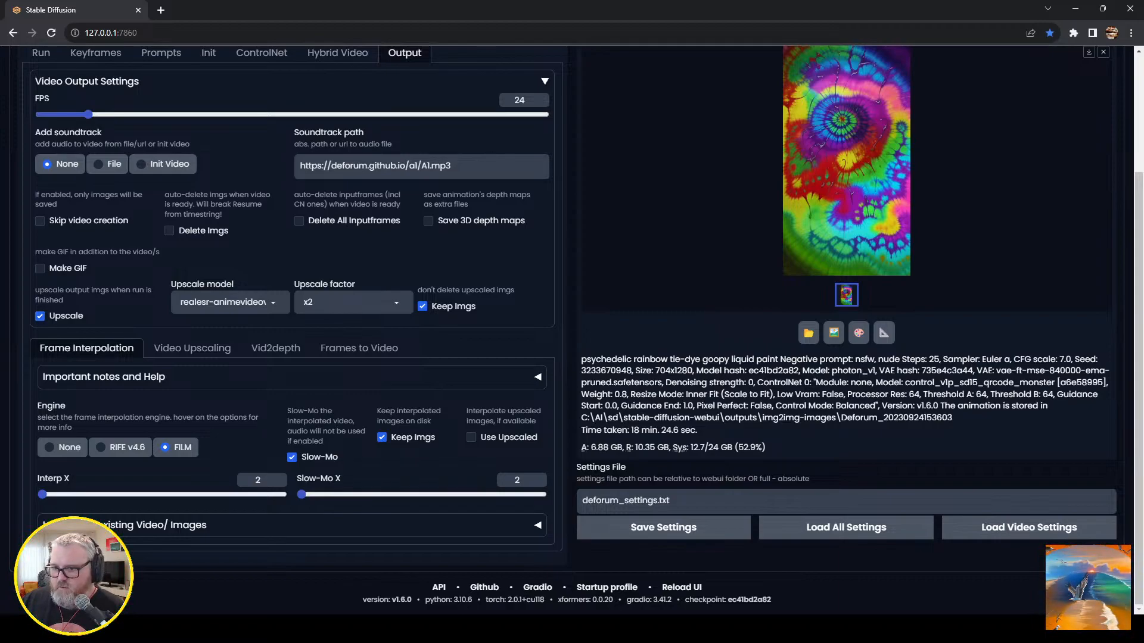
left_click(62, 447)
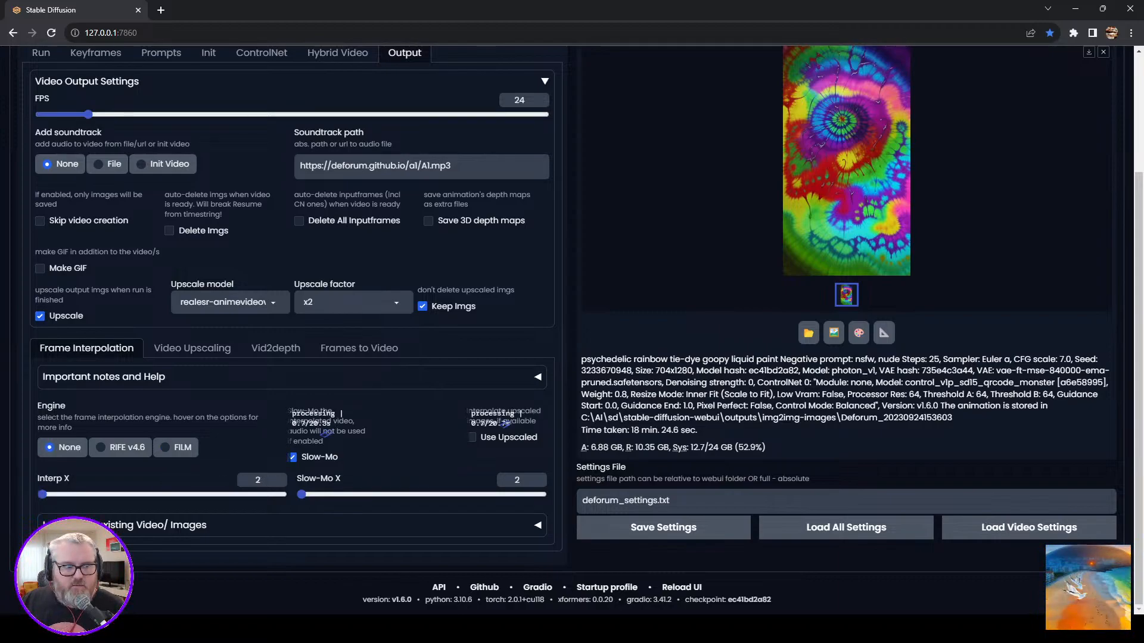
scroll(571, 328, "up", 2)
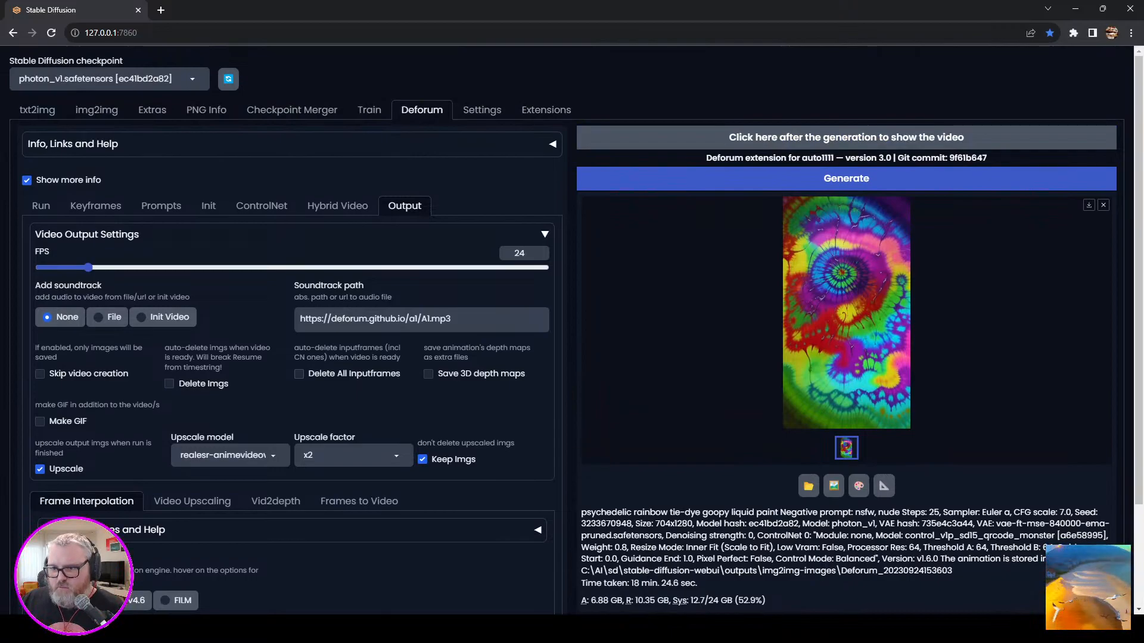
Replace the Zoom motion formula in the keyframe settings with 0: (1).
left_click(41, 206)
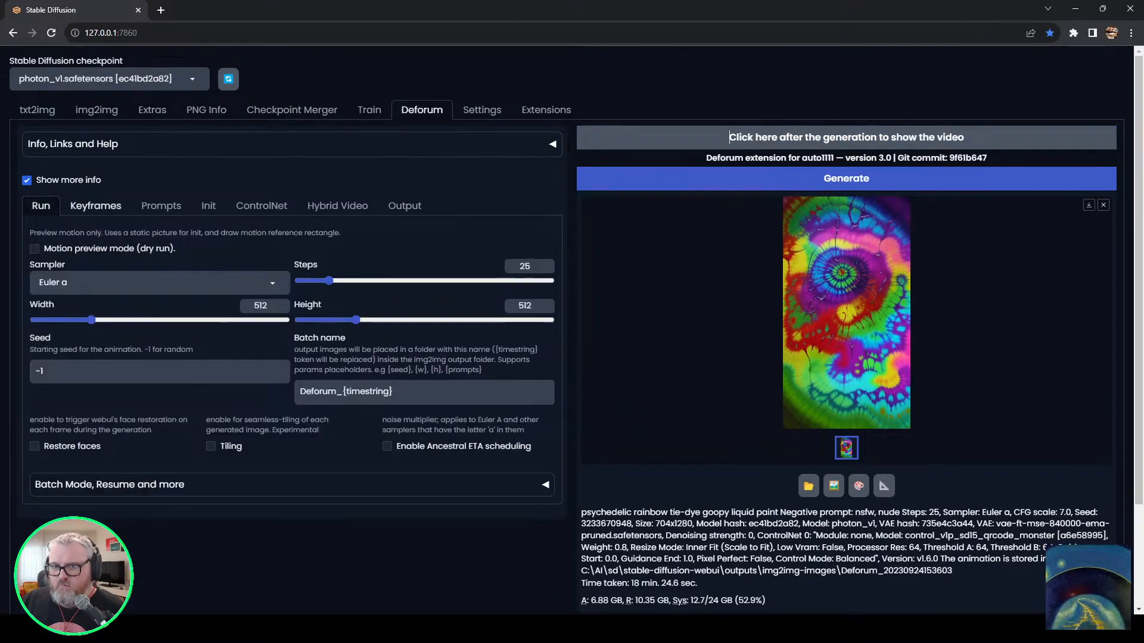
left_click(96, 206)
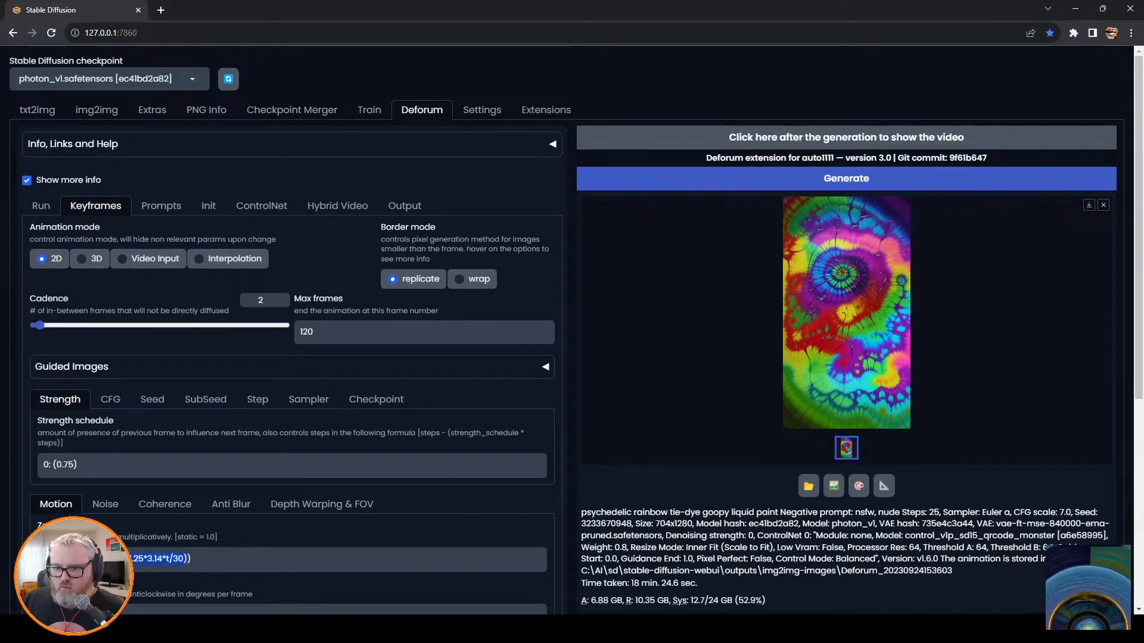
key("BackSpace")
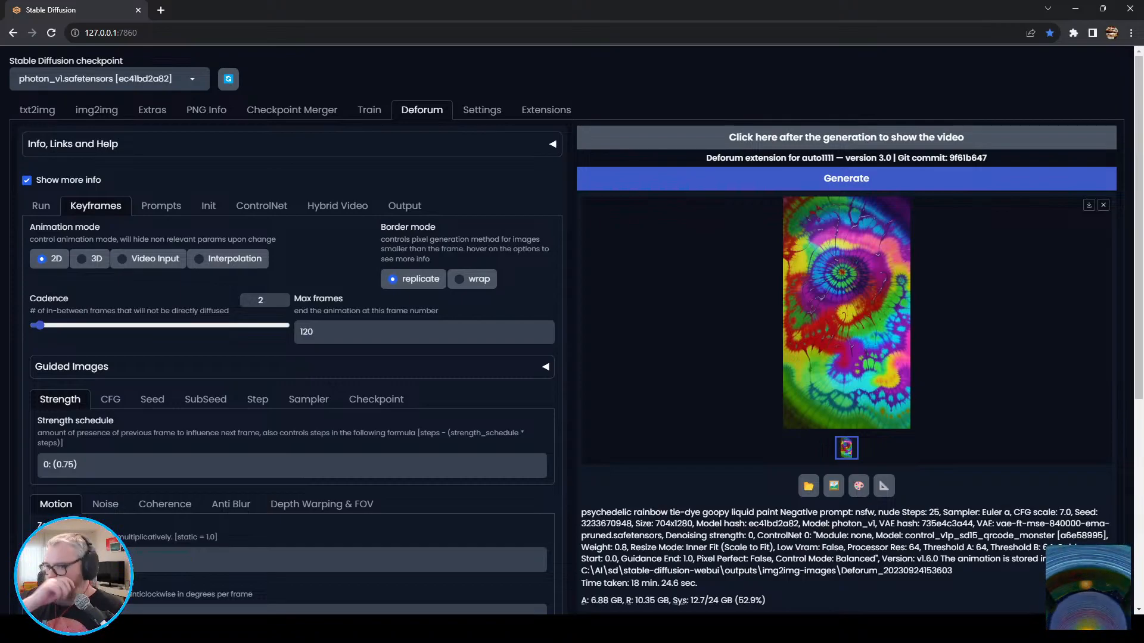
scroll(292, 357, "down", 6)
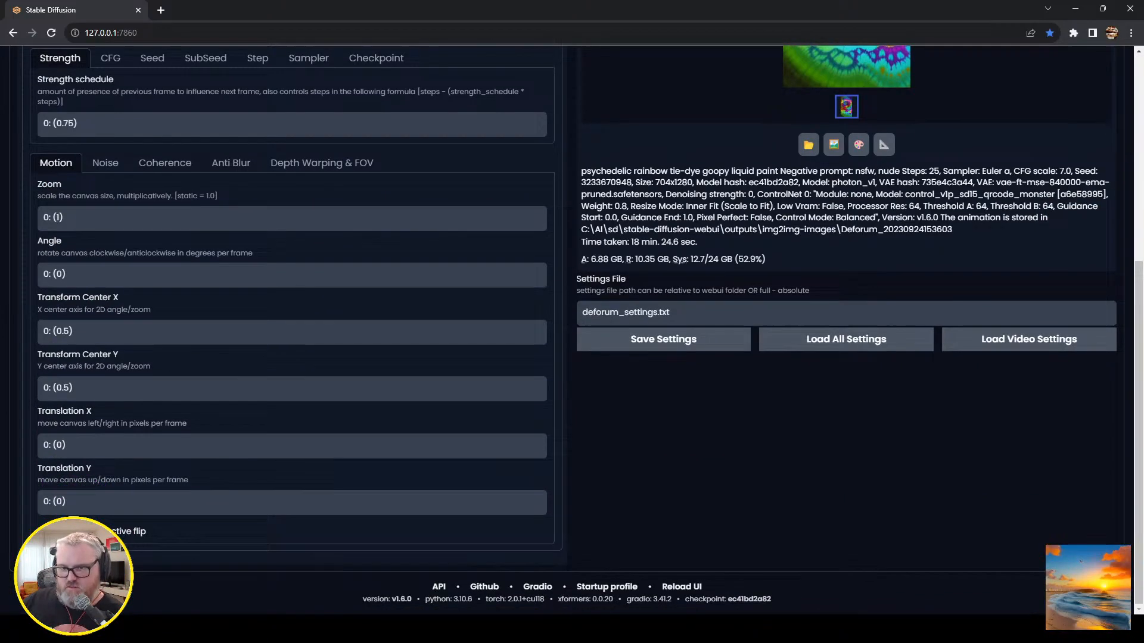
scroll(292, 357, "up", 6)
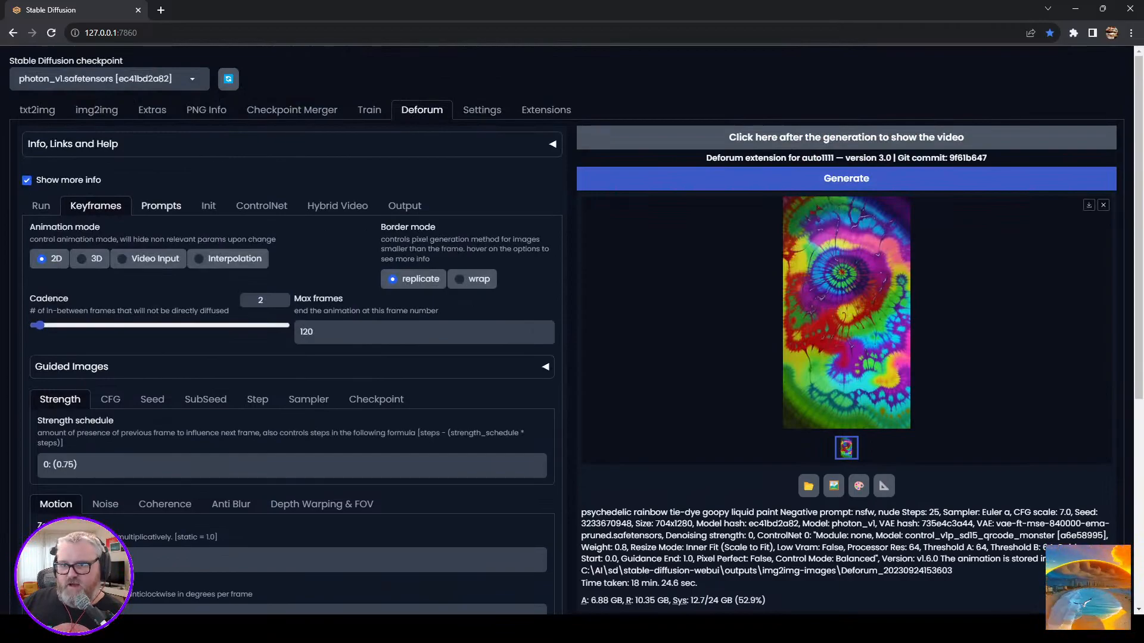
Recheck the ControlNet and Run settings, replace the frame 0 prompt with "art deco architecture, 1970s mid-modern buildings" and start generating the animation.
left_click(161, 205)
left_click(261, 205)
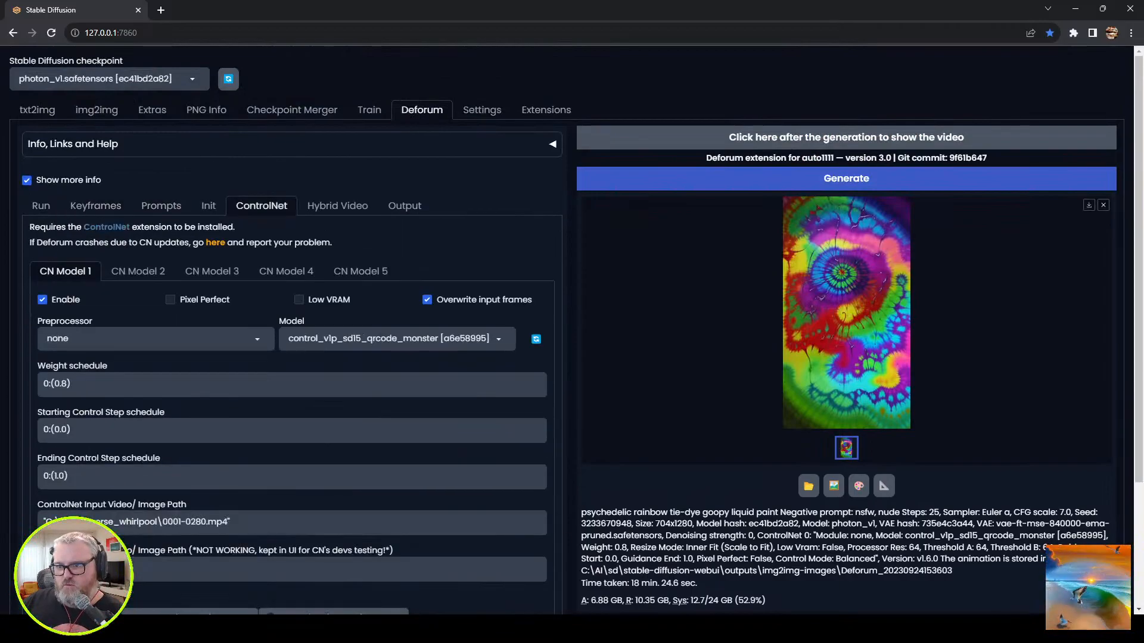
scroll(291, 357, "down", 5)
scroll(292, 357, "up", 5)
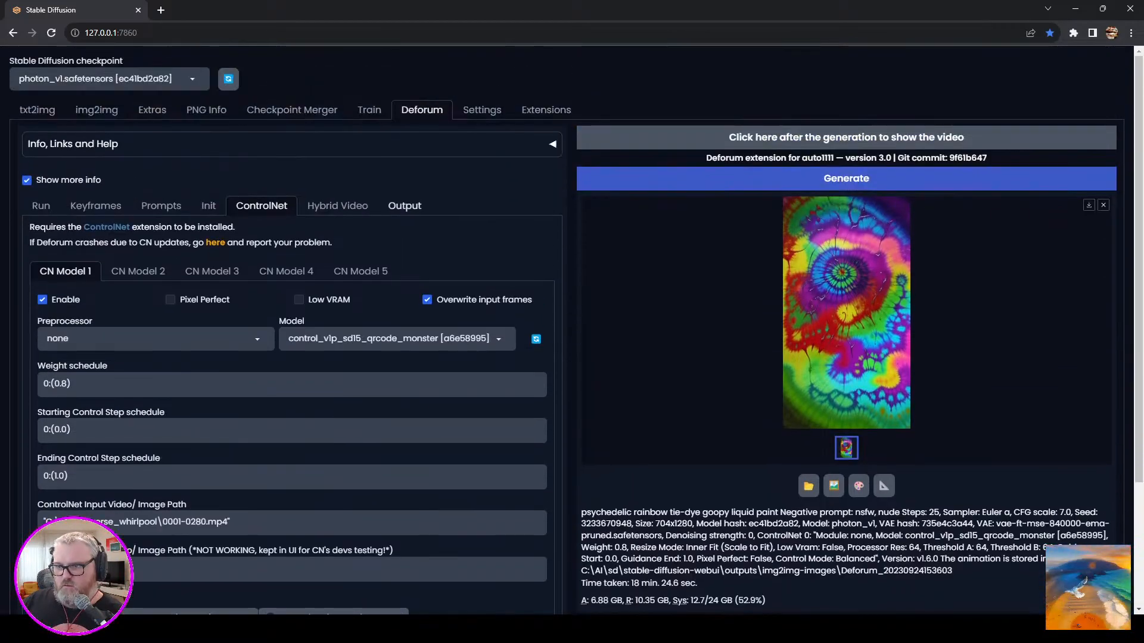
left_click(40, 205)
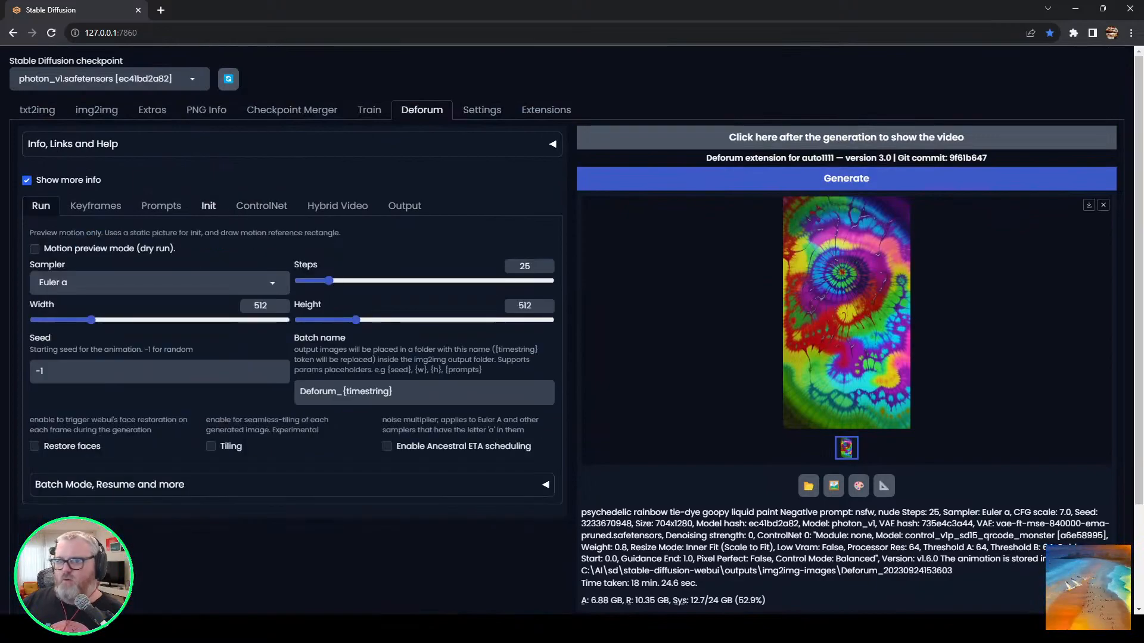
left_click(161, 205)
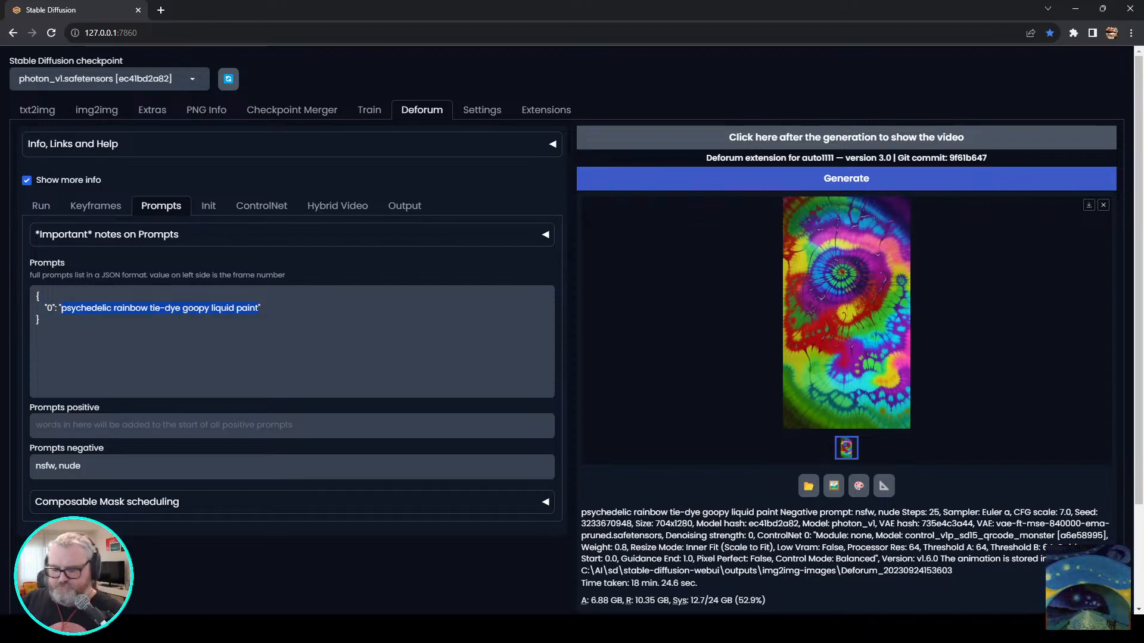
type("art deco ")
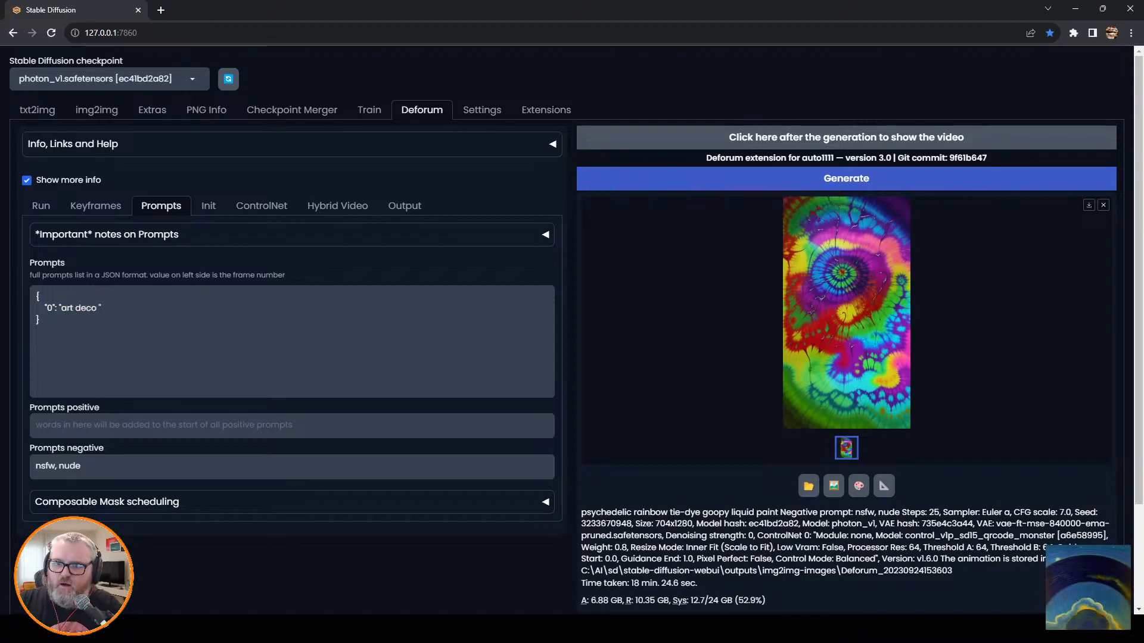
type("architecture, ")
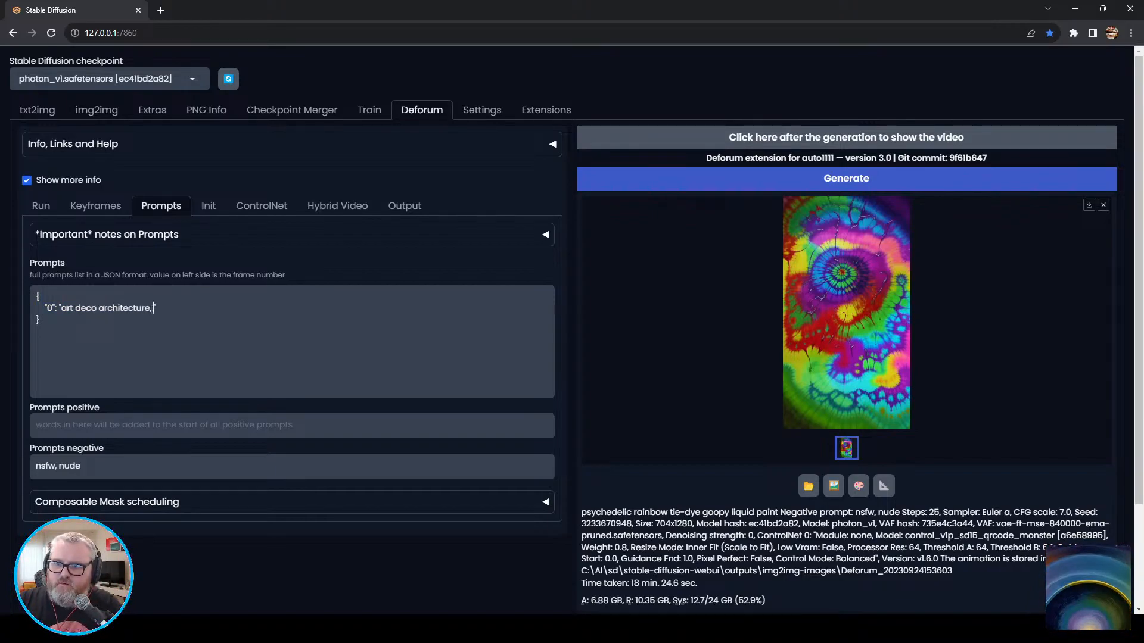
type("1970s  mid-")
key("BackSpace")
key("BackSpace")
key("BackSpace")
key("BackSpace")
key("BackSpace")
type("mid-modern")
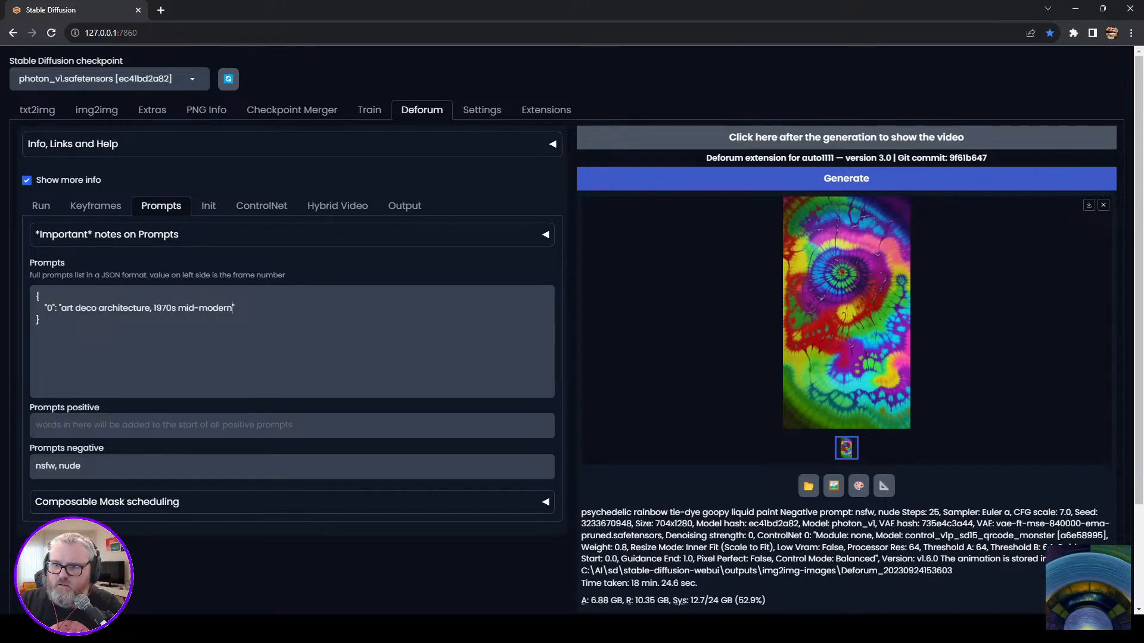
type(" buildings")
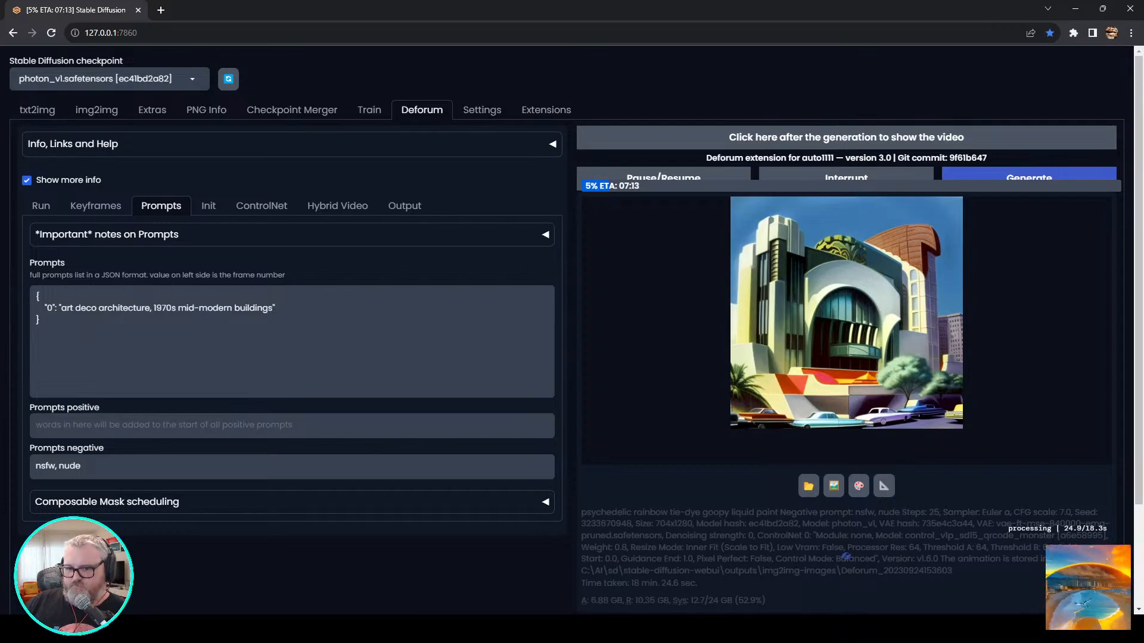
Switch to Discord and play the Pika bot's "war, soldiers fighting" video with the world peace message.
mouse_move(69, 629)
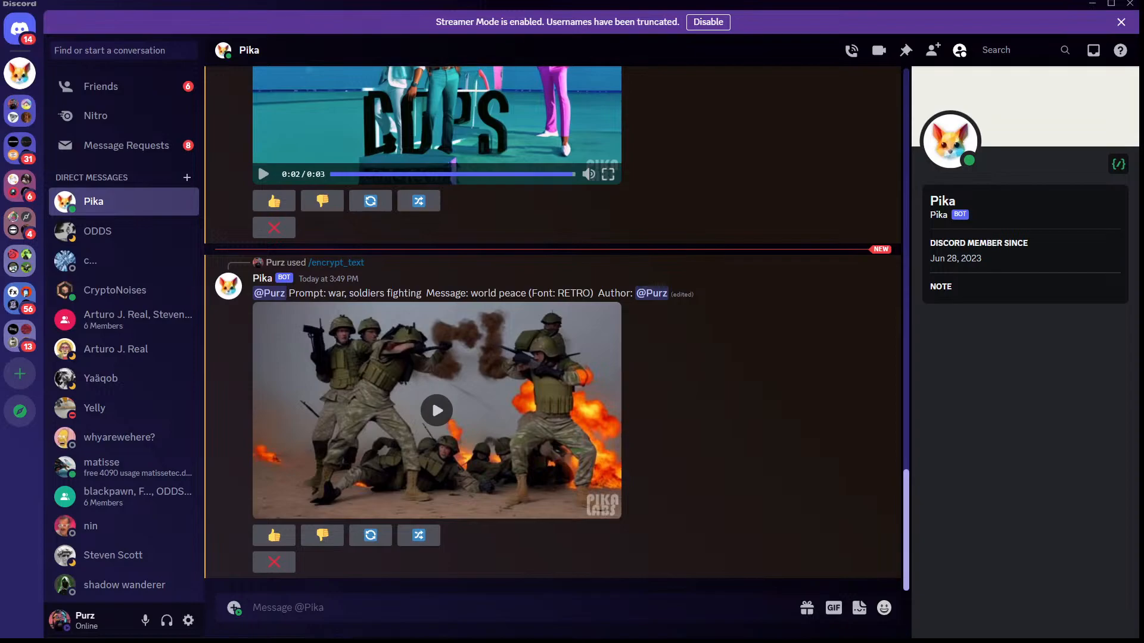
left_click(436, 410)
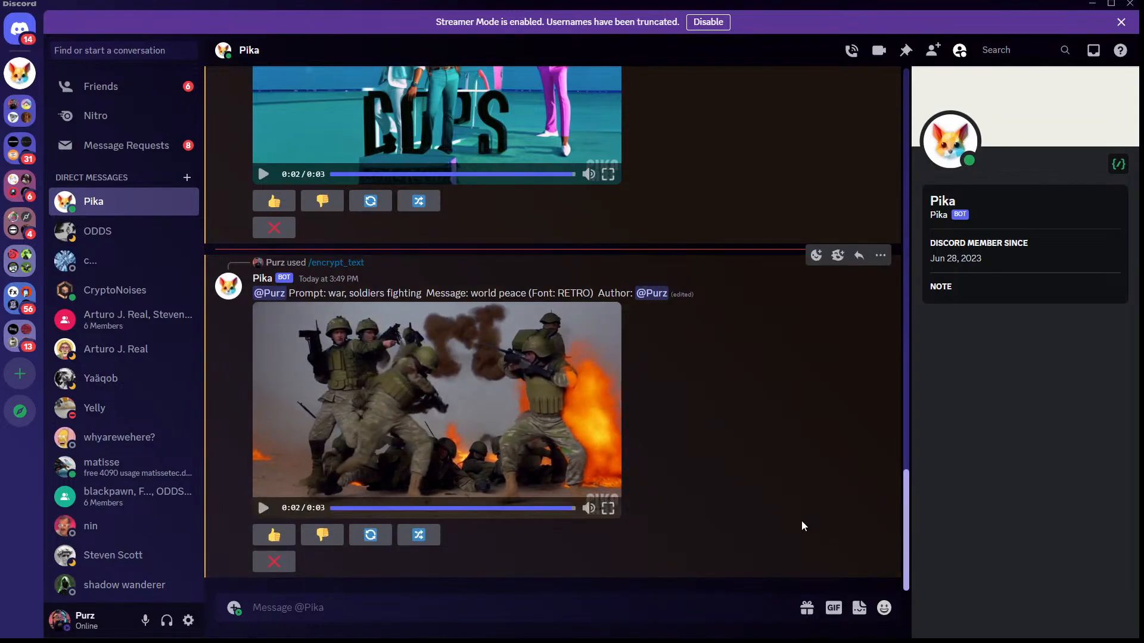
Send Pika an encrypt_text request with the message "satisfying" and the prompt "gooey liquid animation -camera rotate cw".
left_click(459, 611)
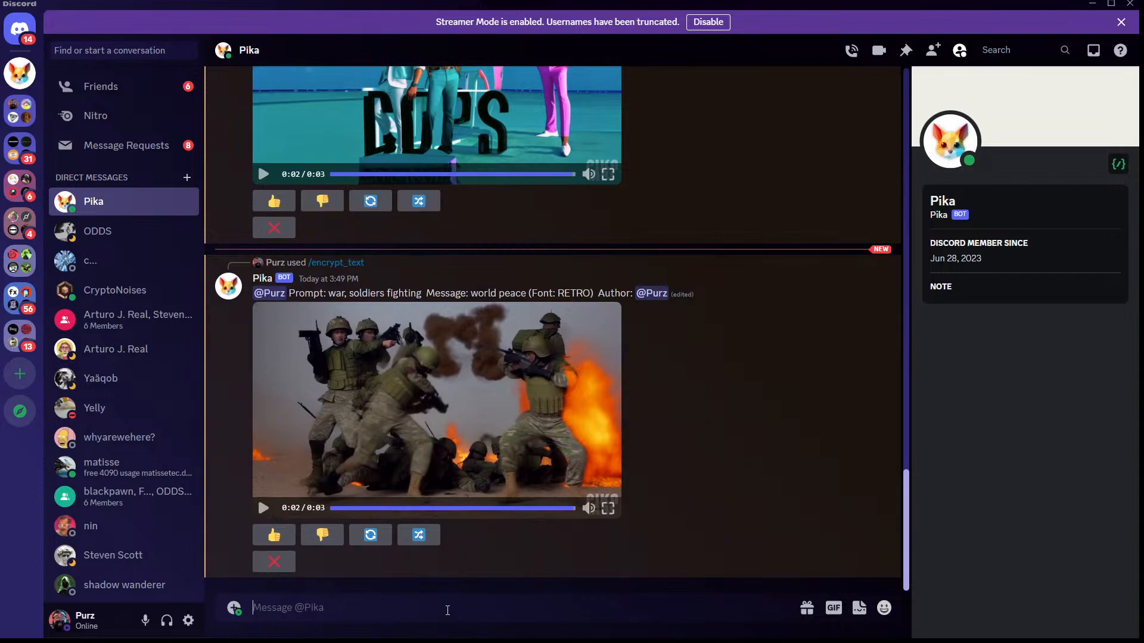
type("/encr")
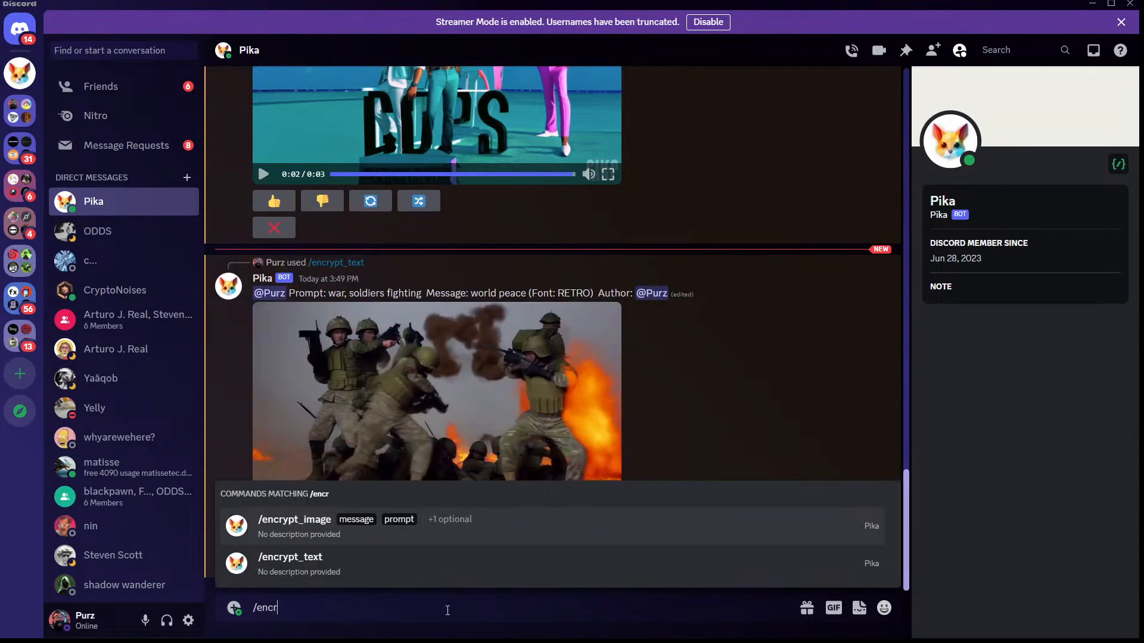
left_click(385, 566)
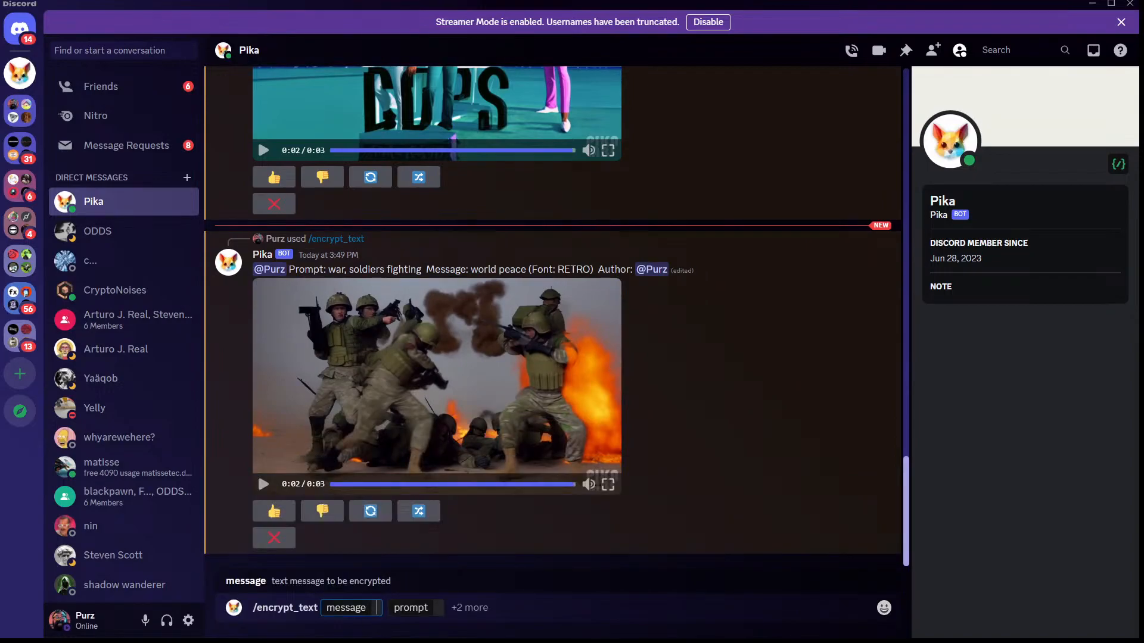
type("satisfying")
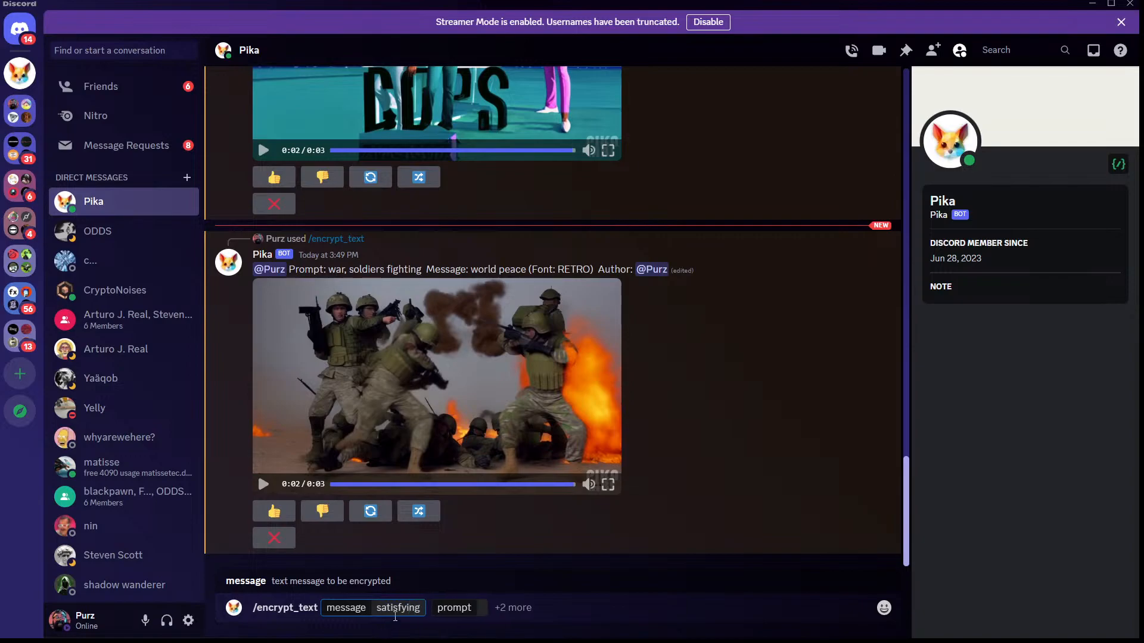
left_click(479, 608)
type("go9")
key("BackSpace")
type("oey liquid animation")
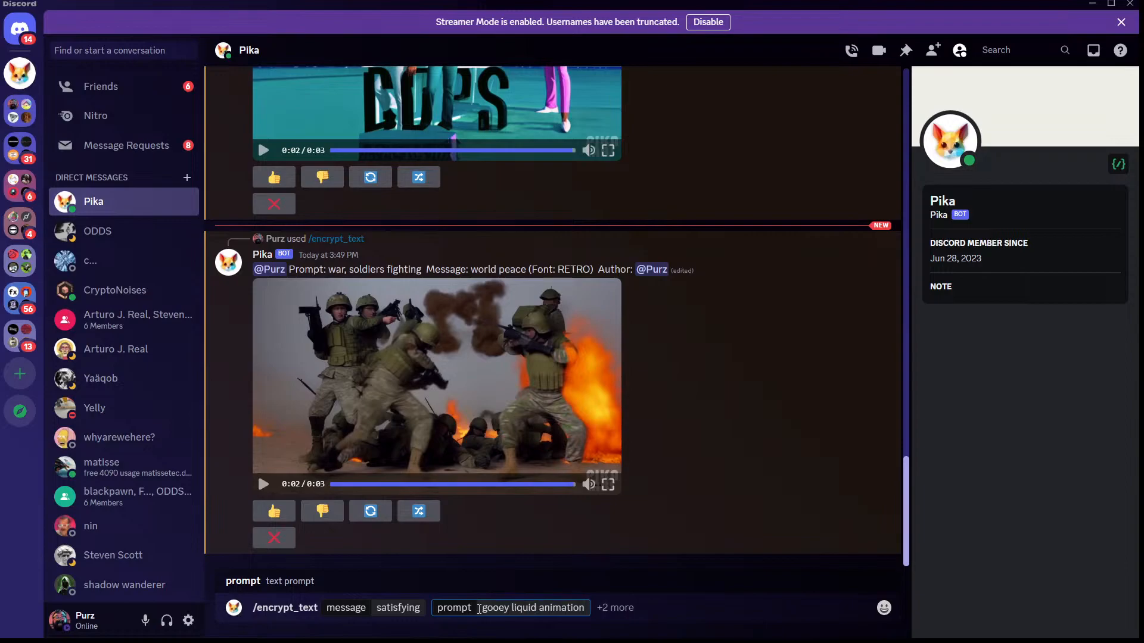
type(" -camera rotate cw")
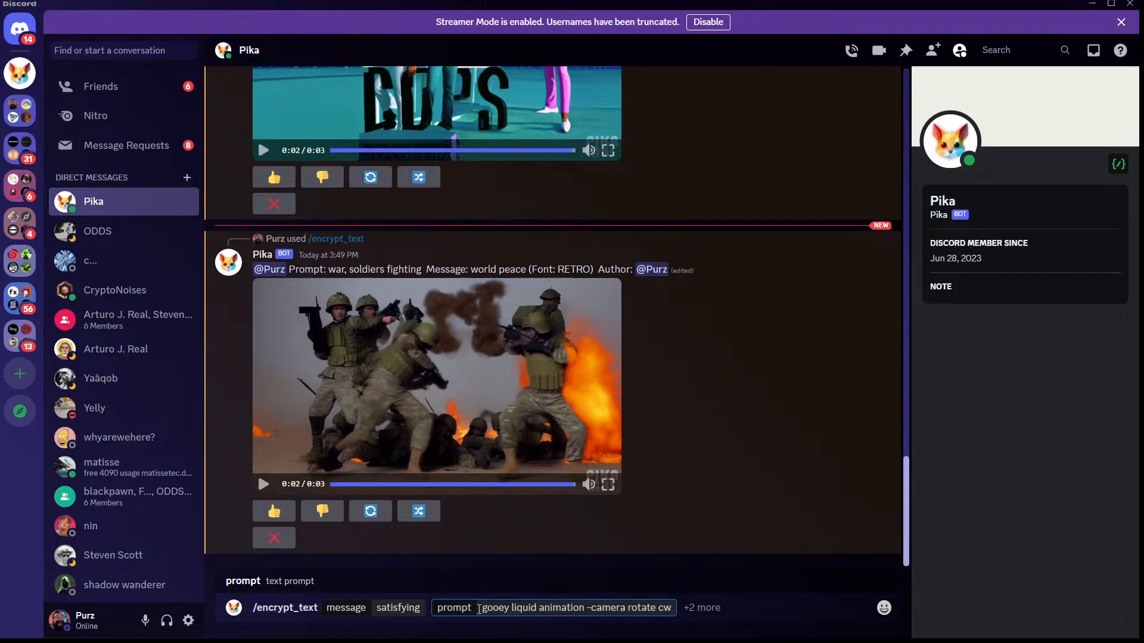
key("Return")
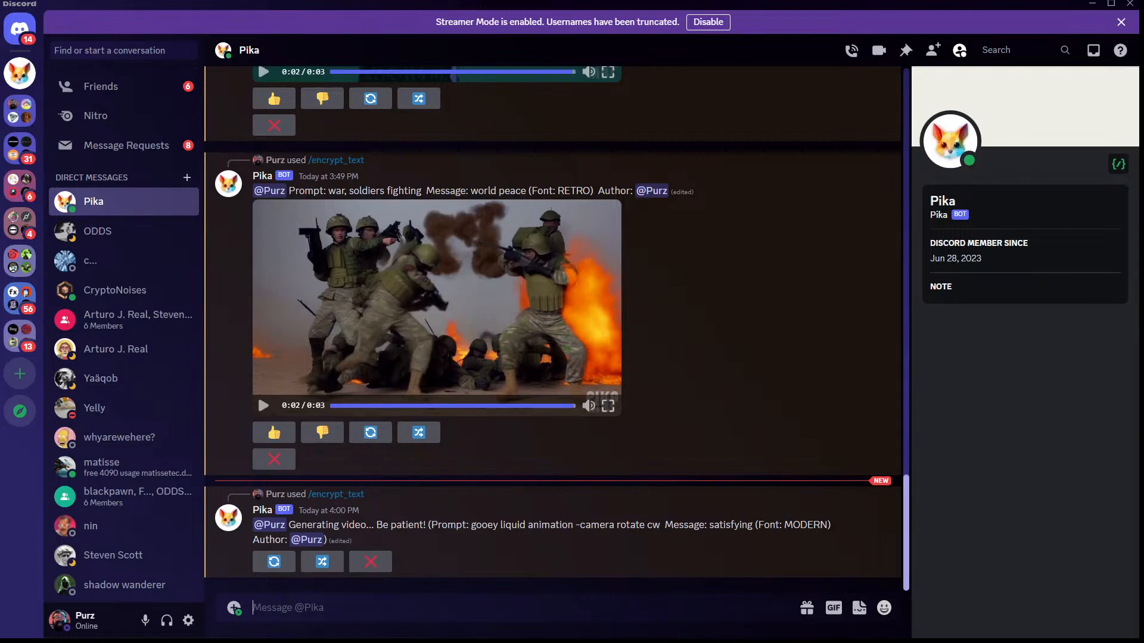
Play the generated "satisfying" gooey liquid video in the Pika chat.
left_click_drag(444, 2, 365, 6)
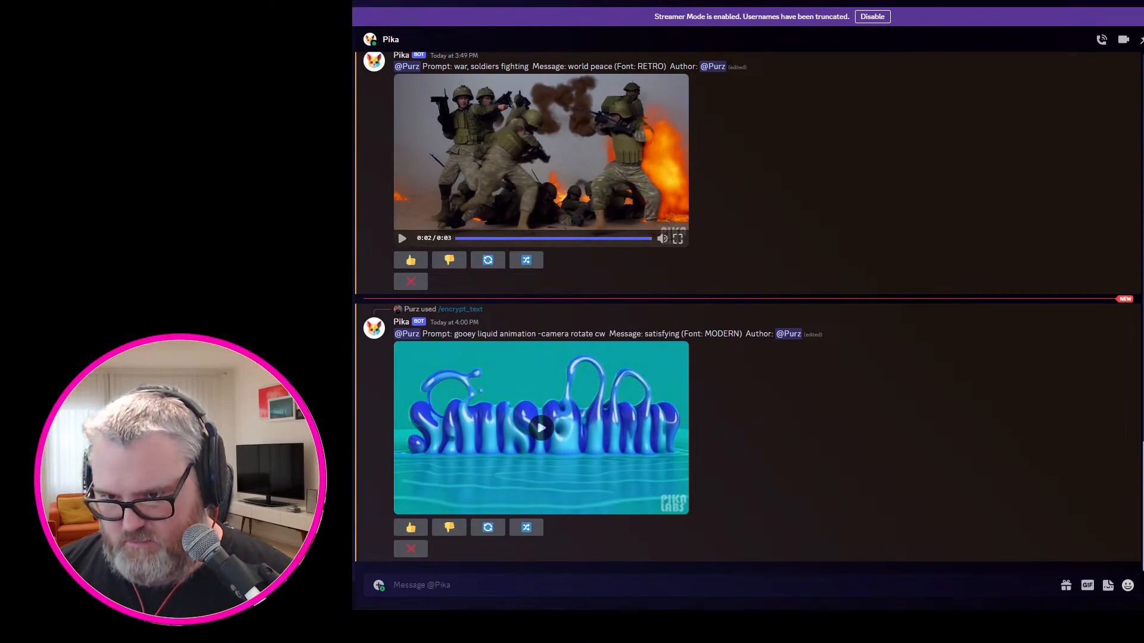
left_click(517, 454)
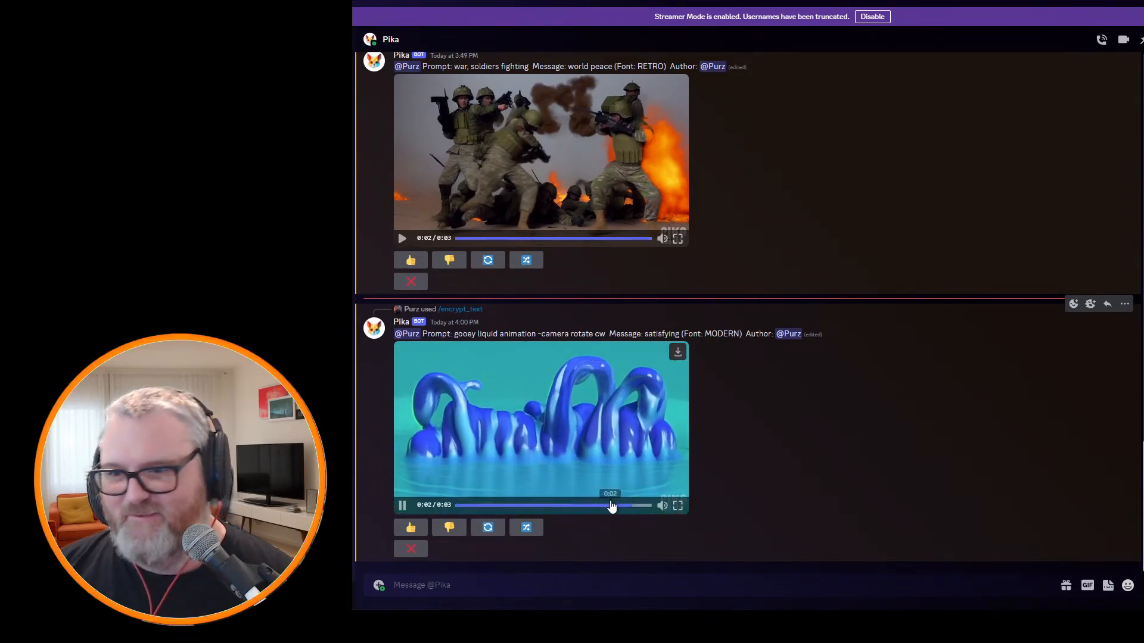
left_click(584, 427)
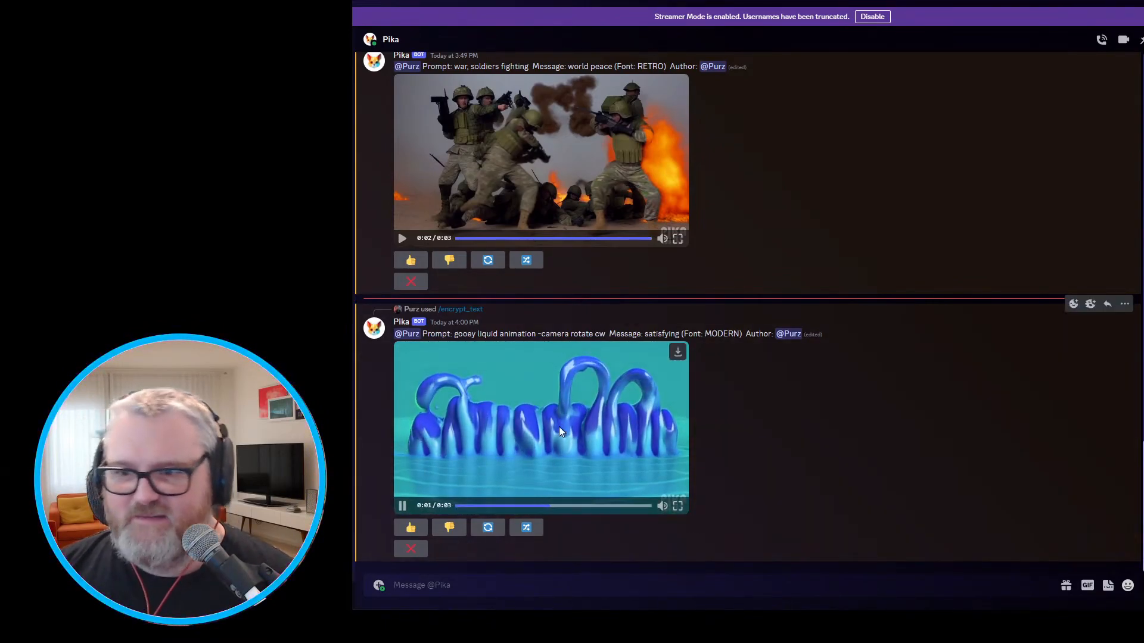
left_click(522, 417)
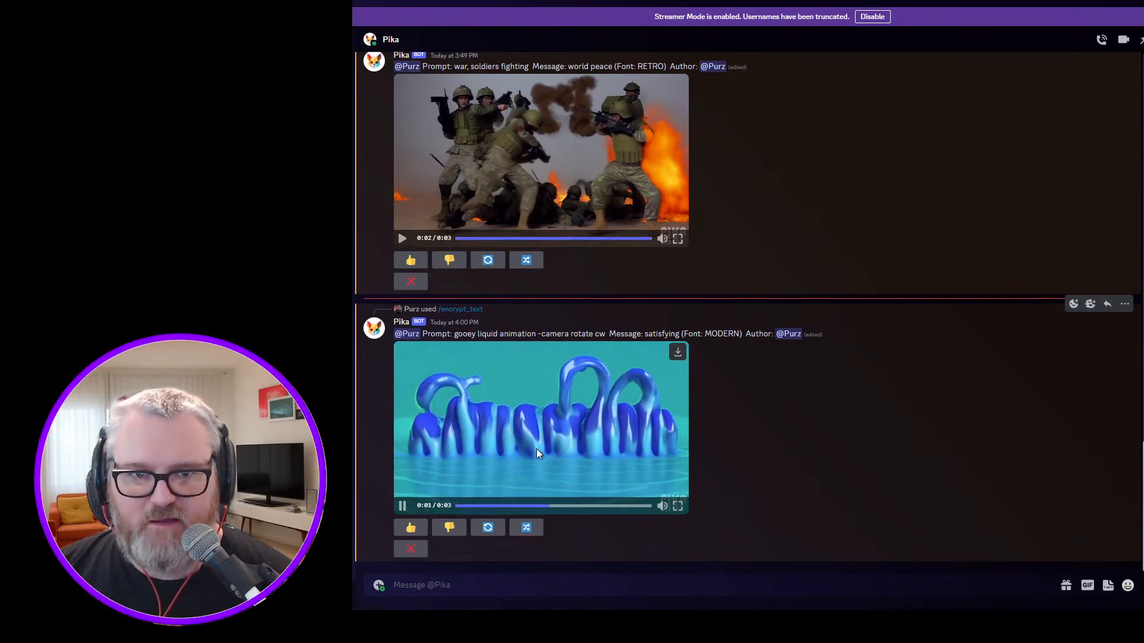
Send Pika another encrypt_text request with the message "waterfall" and the prompt "niagara falls".
left_click(581, 597)
type("/encrypt_text")
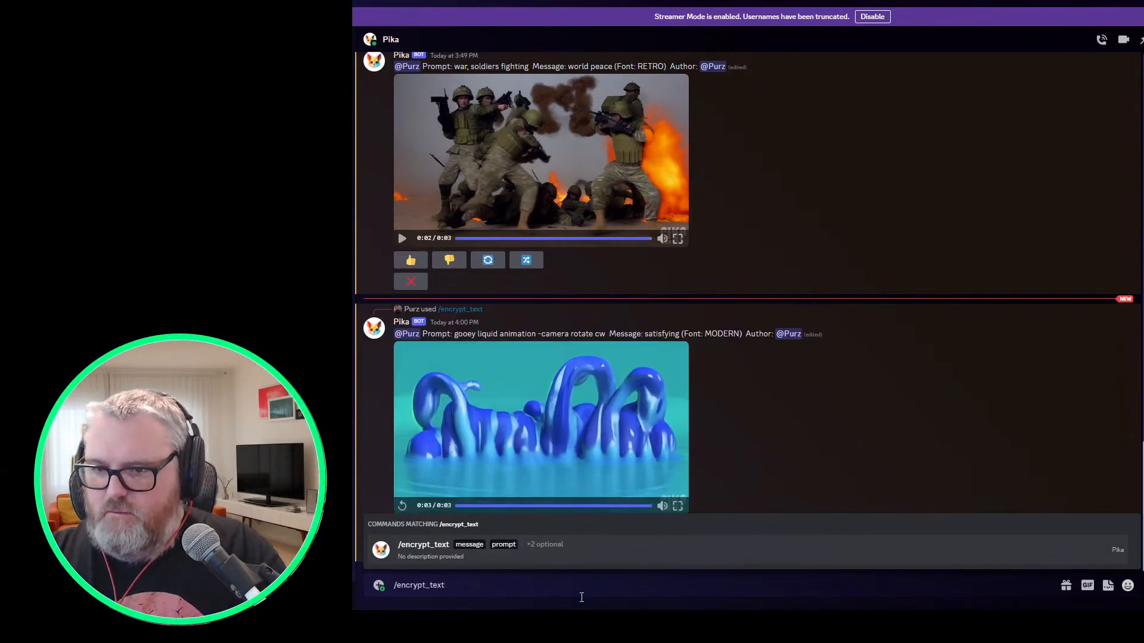
key("Tab")
type("waterfall")
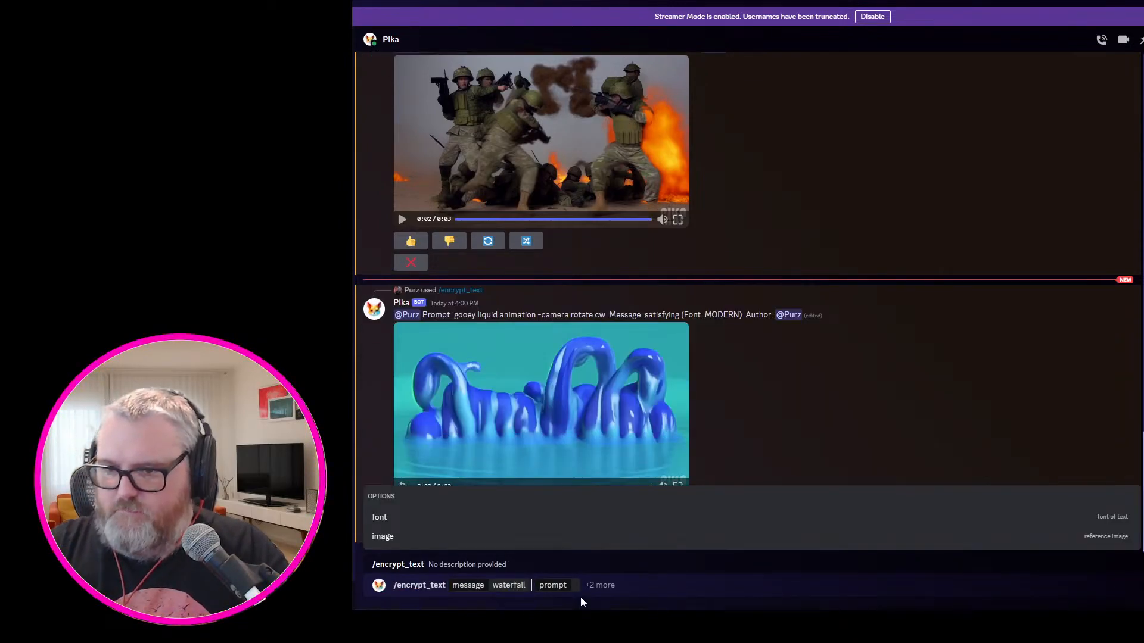
left_click(576, 586)
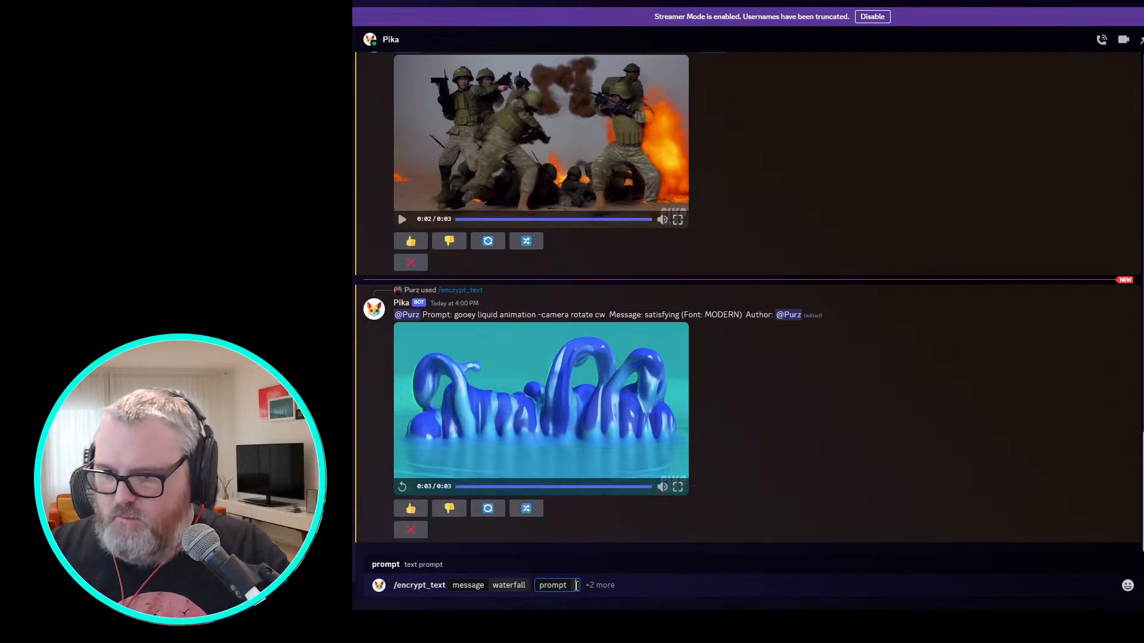
type("raging river")
key("Return")
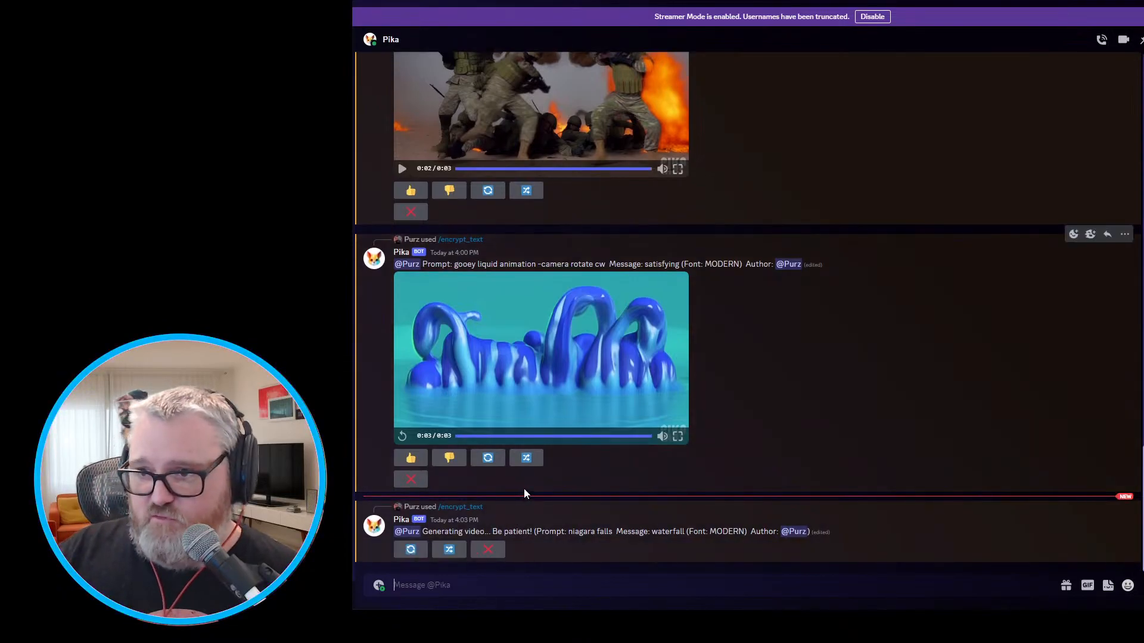
Replay the "satisfying" video in Discord and switch to the Stable Diffusion page in the browser to check the generation.
left_click(601, 355)
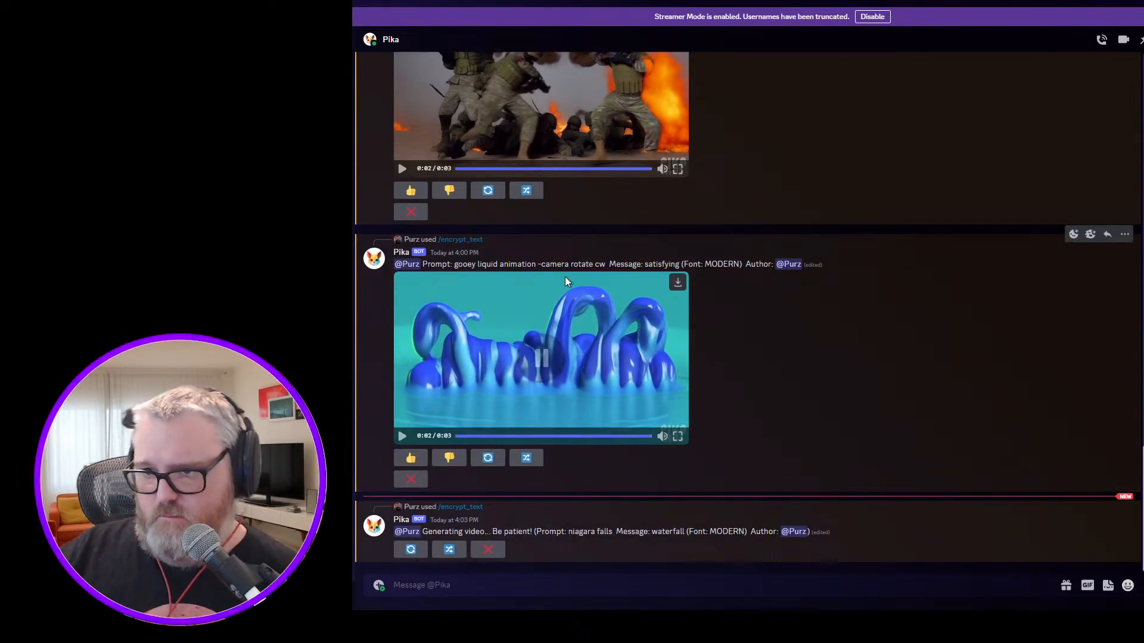
left_click(597, 361)
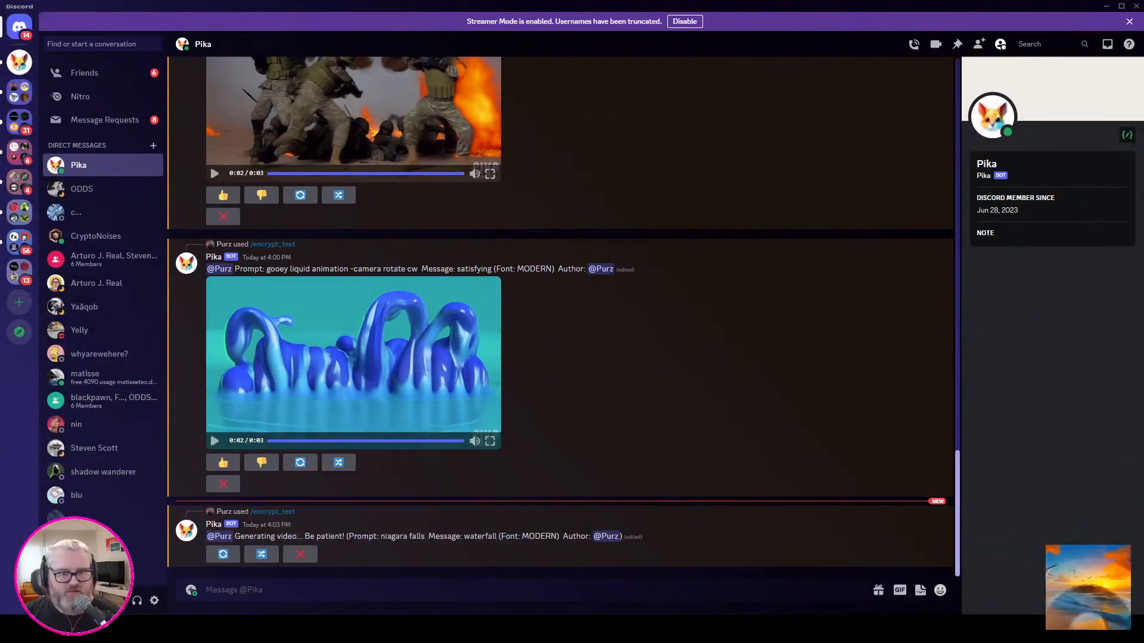
left_click(1106, 6)
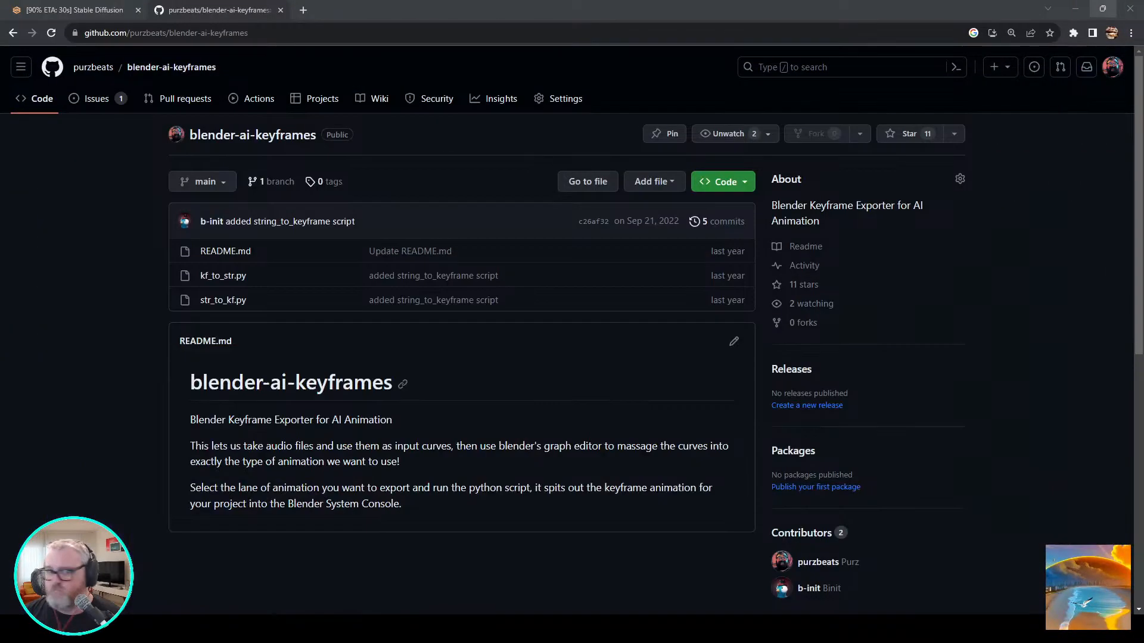
left_click(74, 10)
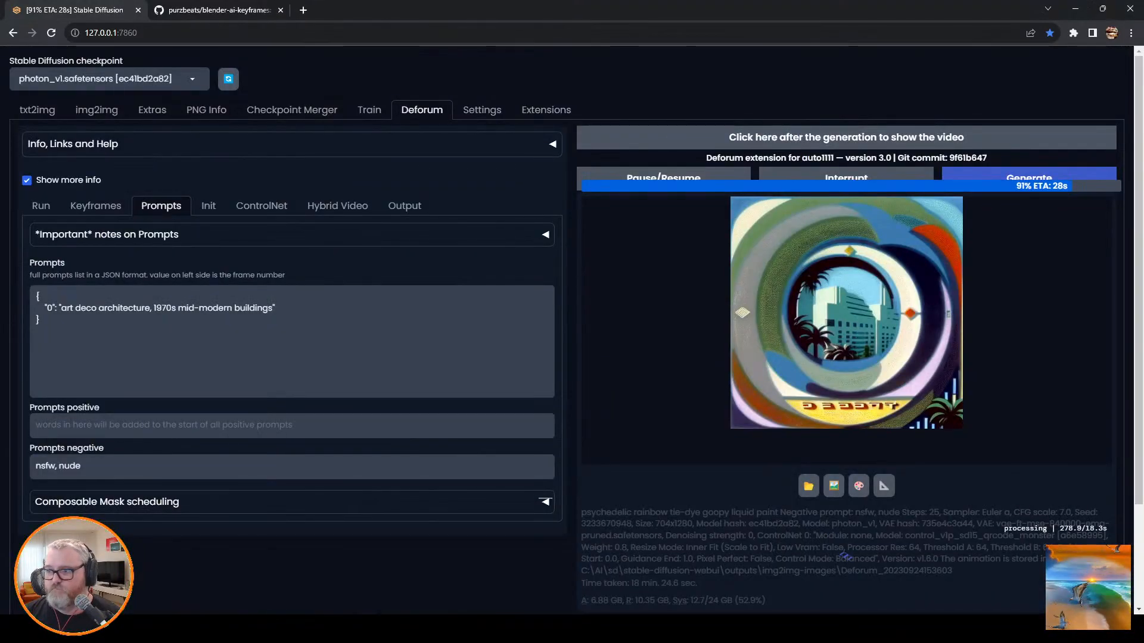
left_click(149, 629)
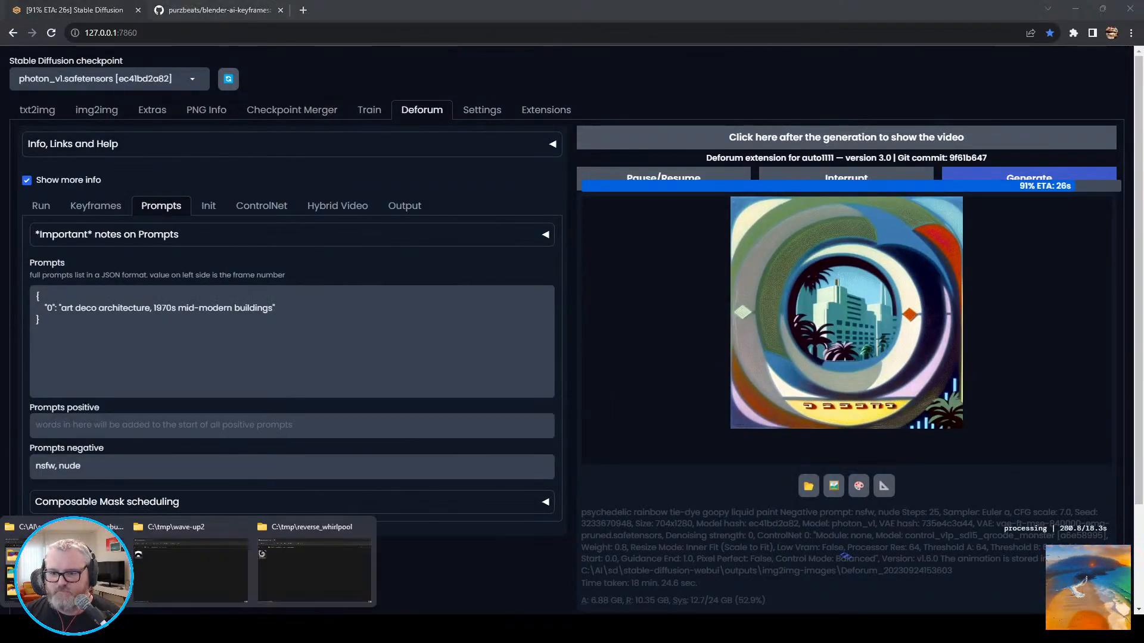
left_click(65, 563)
key("Return")
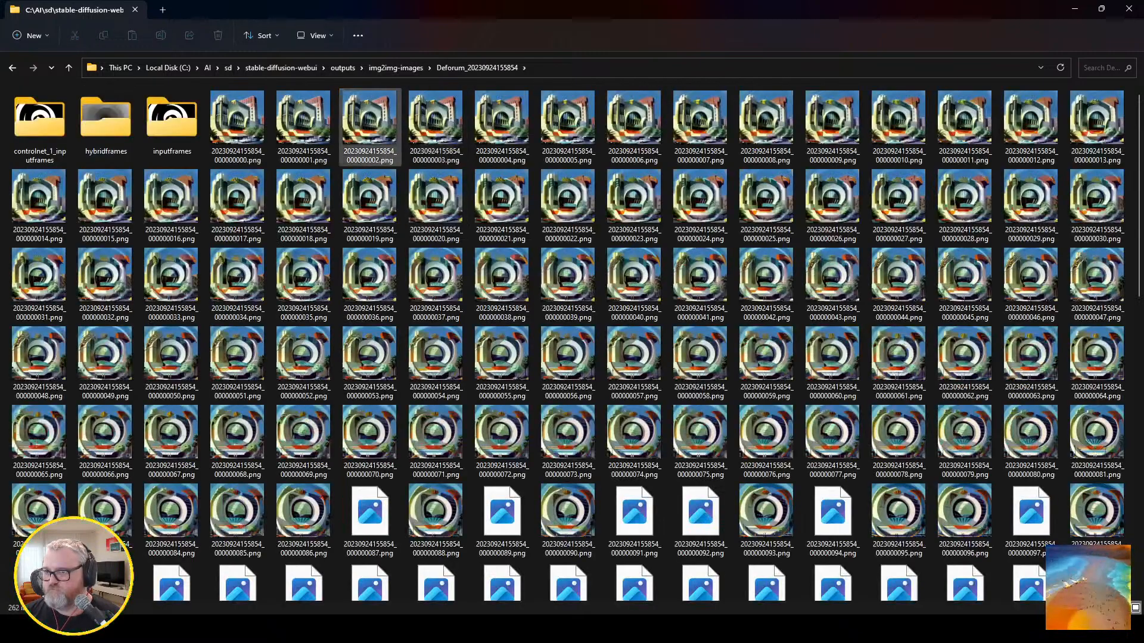
right_click(257, 122)
mouse_move(358, 180)
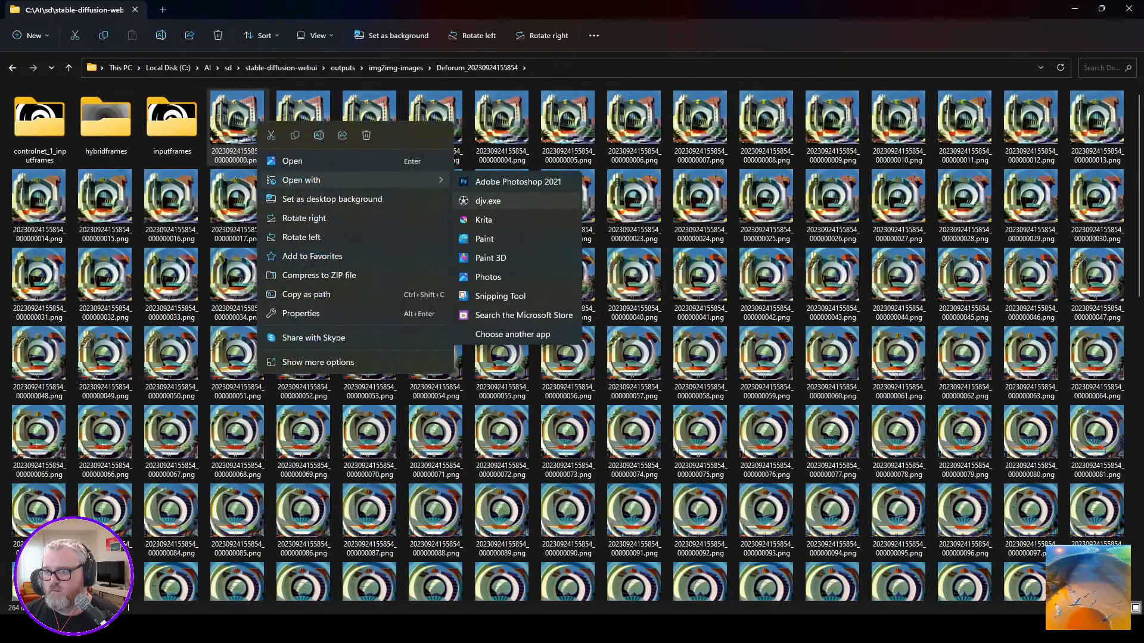
left_click(487, 219)
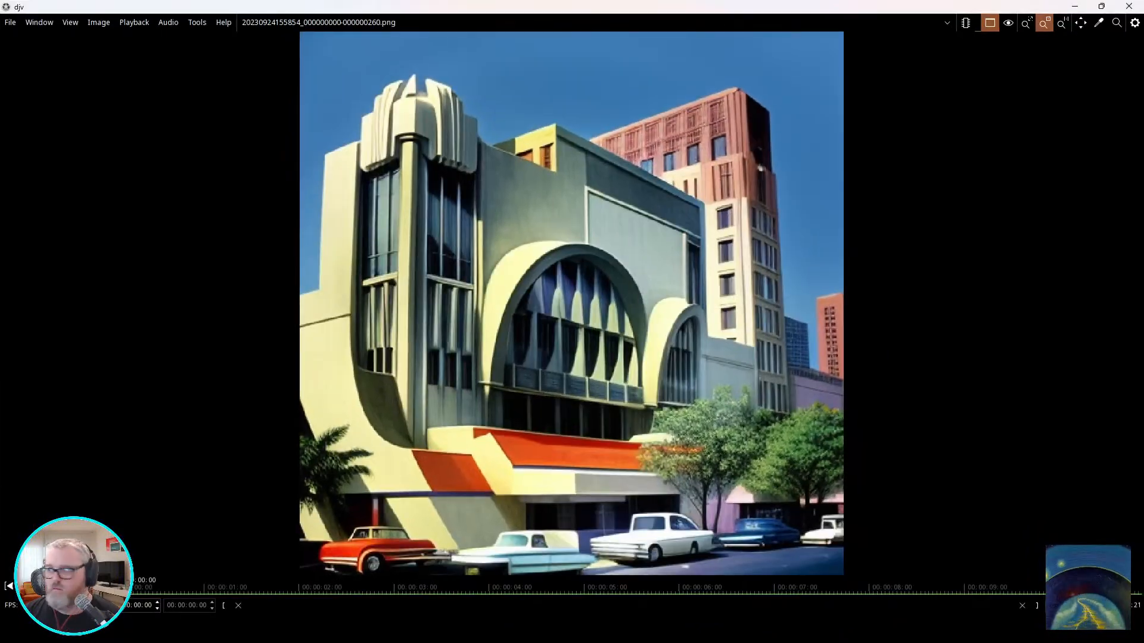
Watch the art deco frame sequence at adjusted zoom levels and close djv.
left_click(1062, 23)
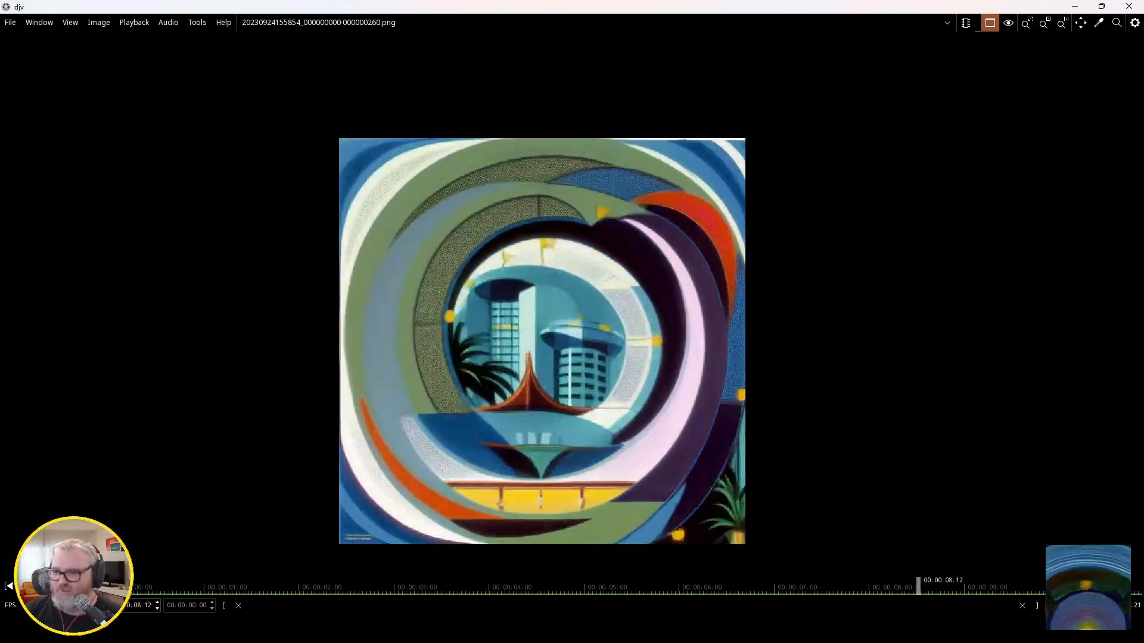
scroll(618, 256, "down", 3)
left_click(1062, 23)
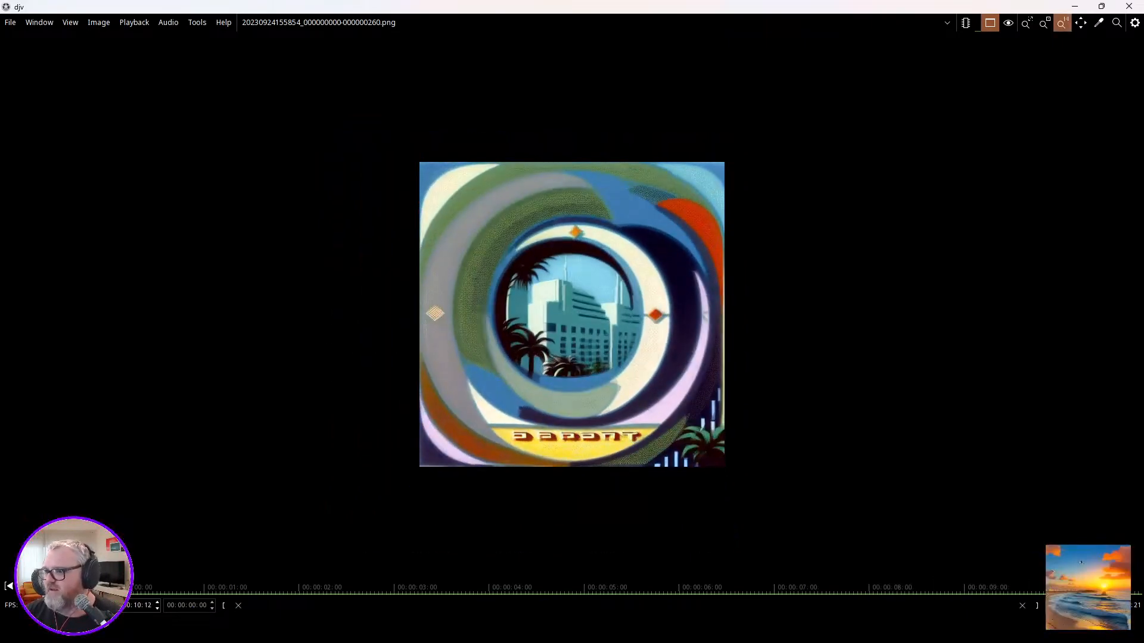
left_click(1129, 6)
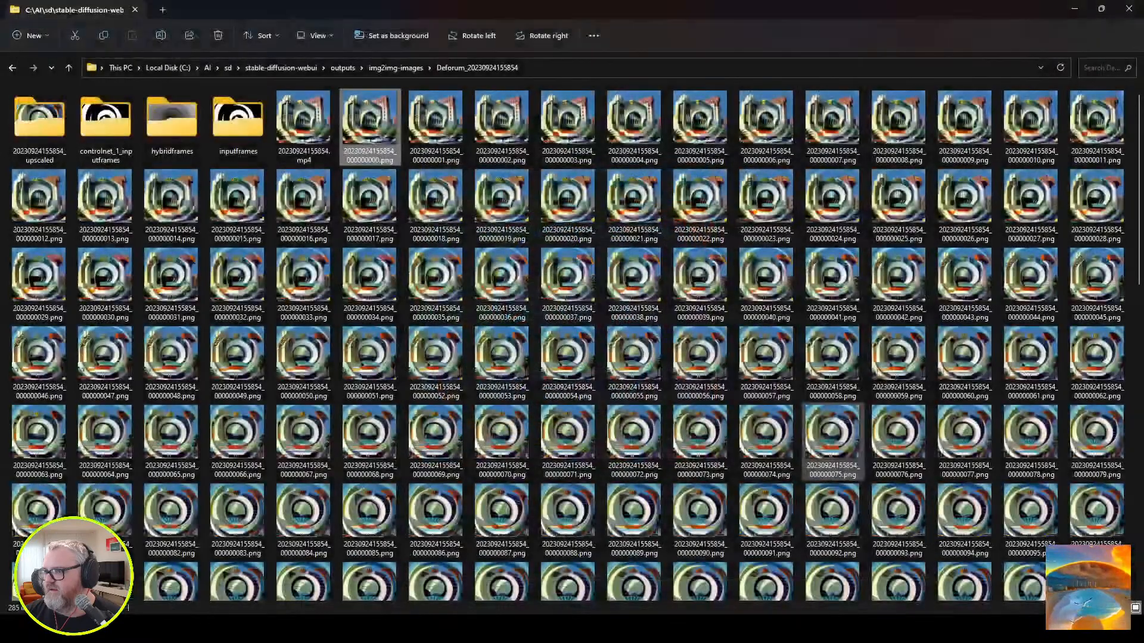
Play the finished Upscaled_x2.mp4 from the Deforum output folder in VLC and close the player.
scroll(834, 467, "down", 10)
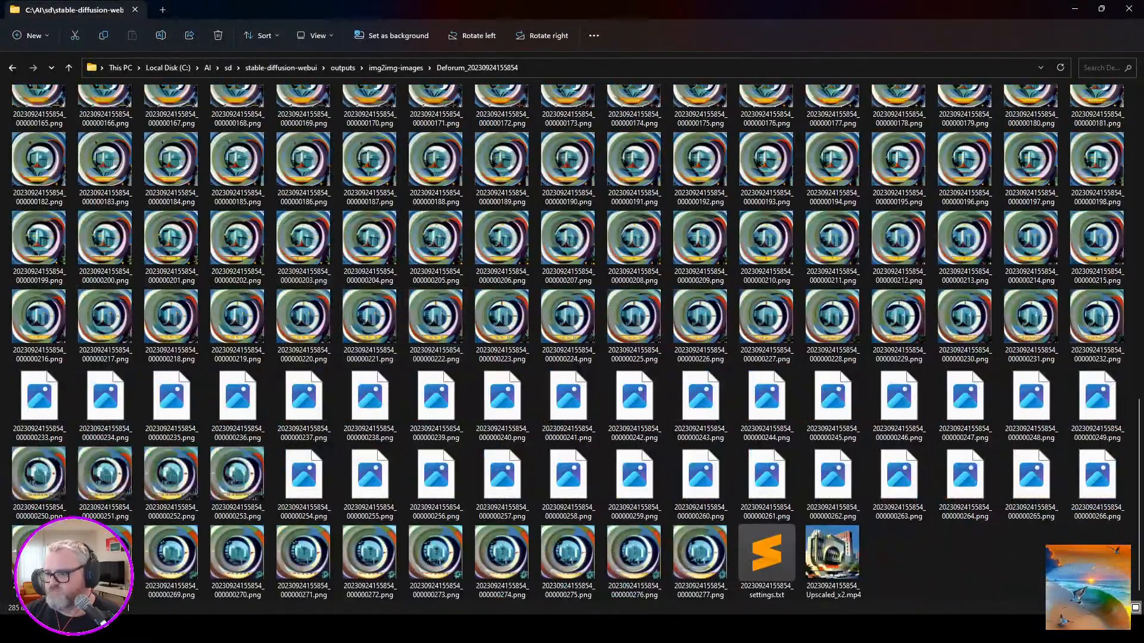
double_click(832, 560)
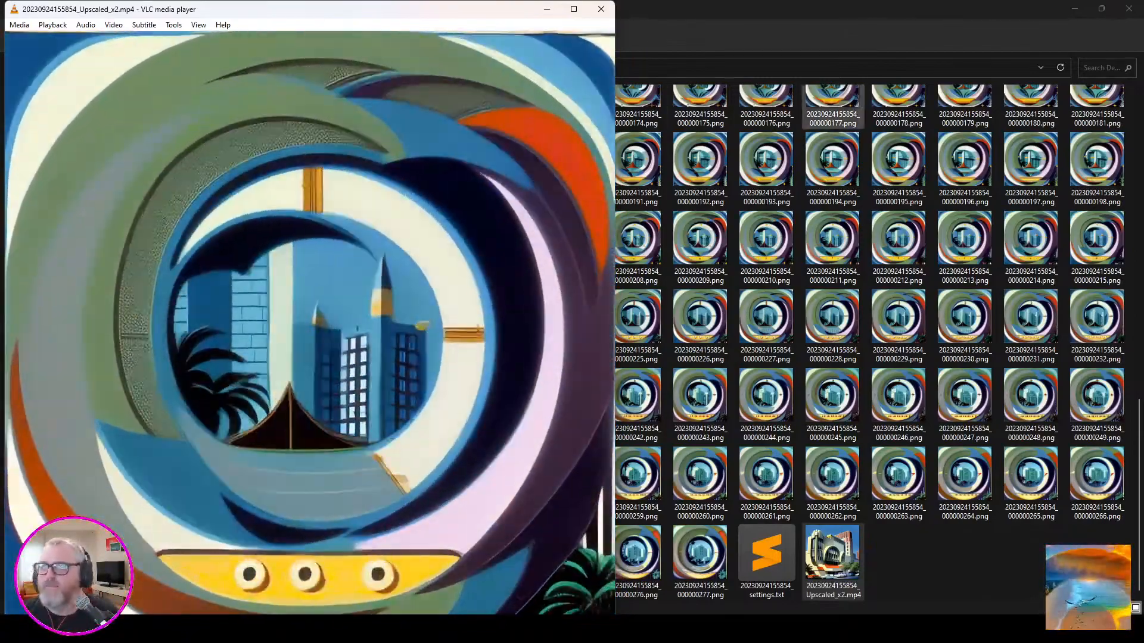
left_click(601, 9)
left_click(633, 325)
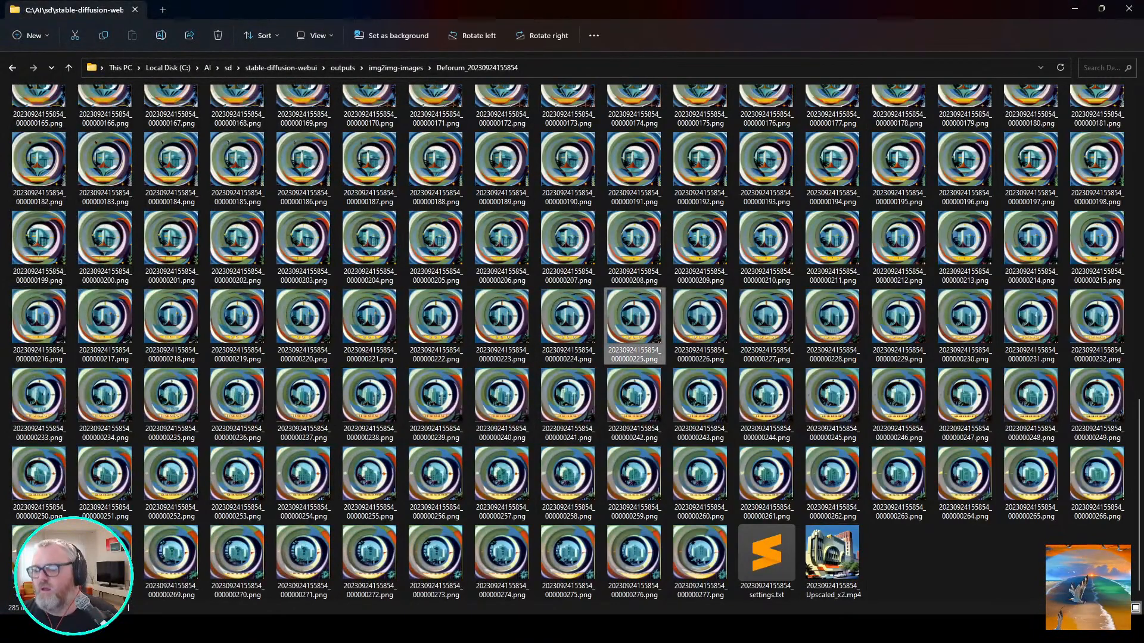
Switch back to Stable Diffusion in the browser and set Deforum's strength schedule to 0: (0.7).
key("alt+Up")
left_click(485, 331)
key("alt+Tab")
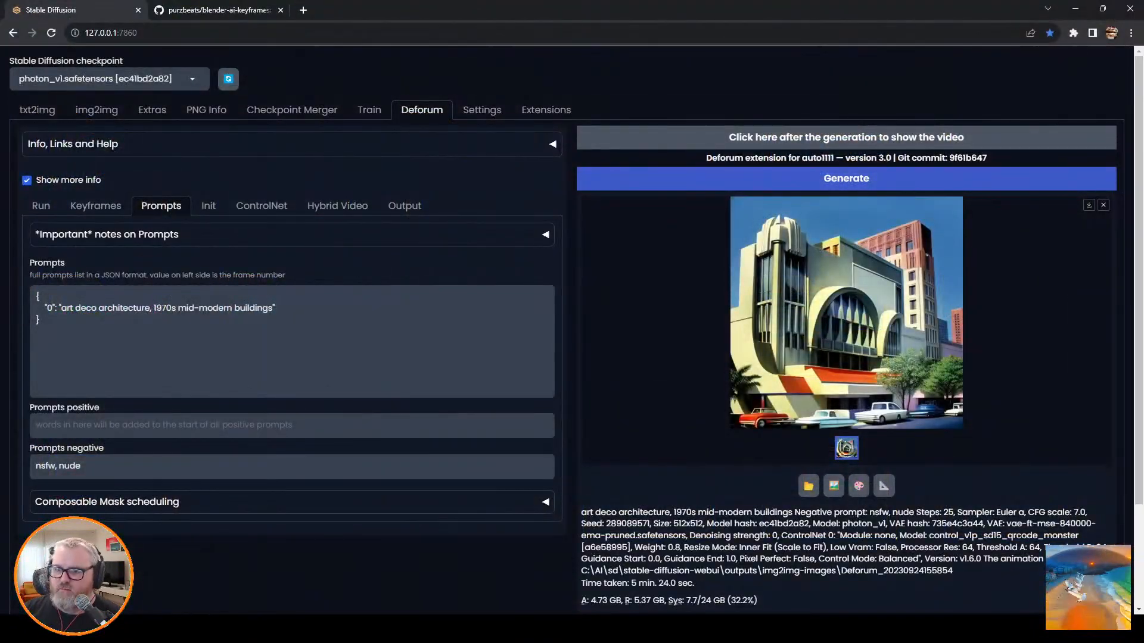
left_click(95, 205)
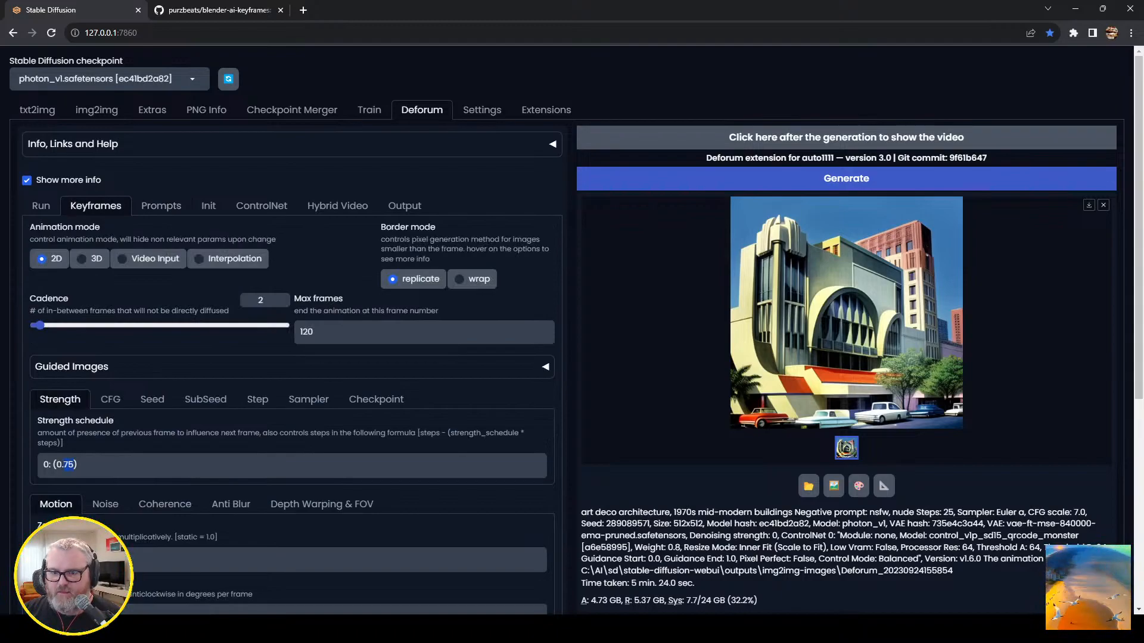
key("BackSpace")
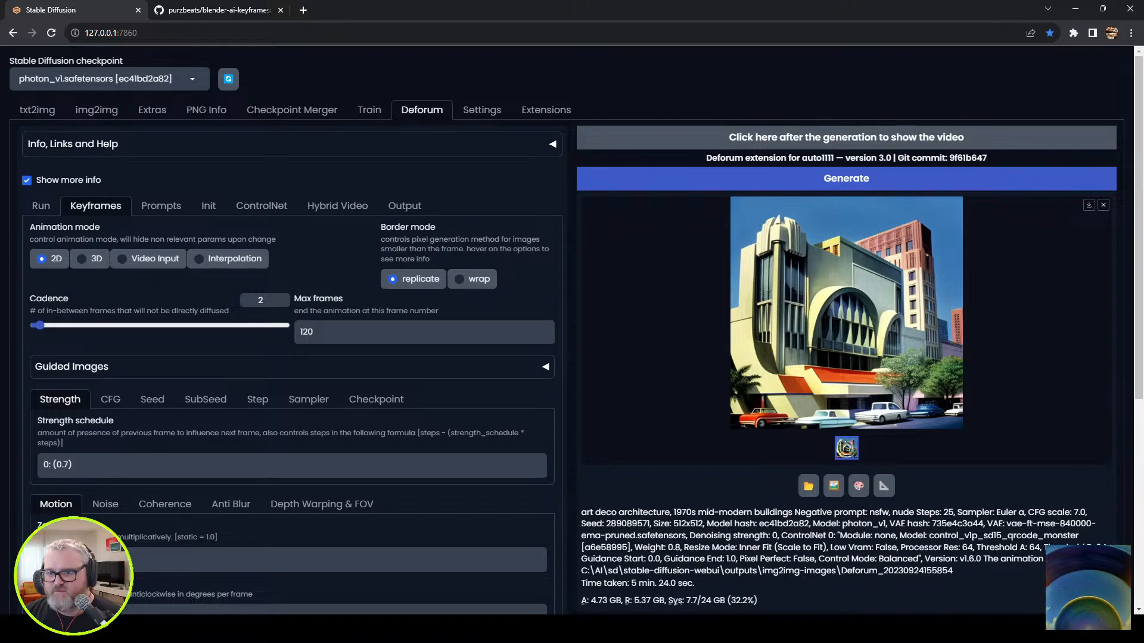
Check the Hybrid Video and ControlNet settings, replace the frame 0 prompt with "delicious pepperoni pizza" and start generating the animation.
left_click(337, 205)
left_click(261, 206)
left_click(161, 207)
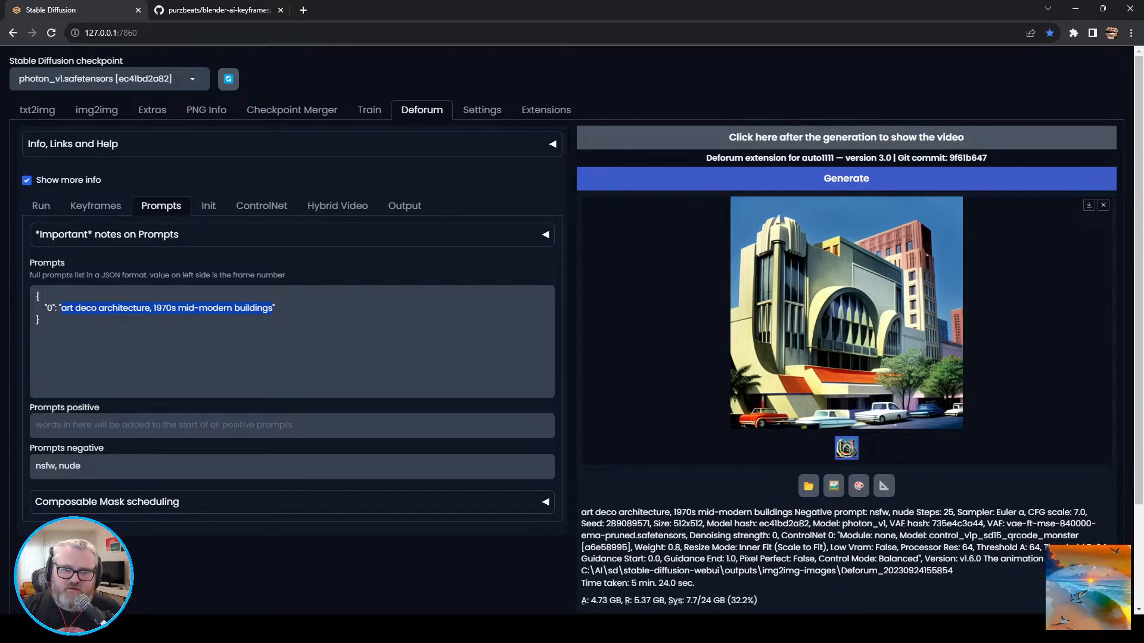
type("dec")
key("BackSpace")
type("licious pepperoni pizza")
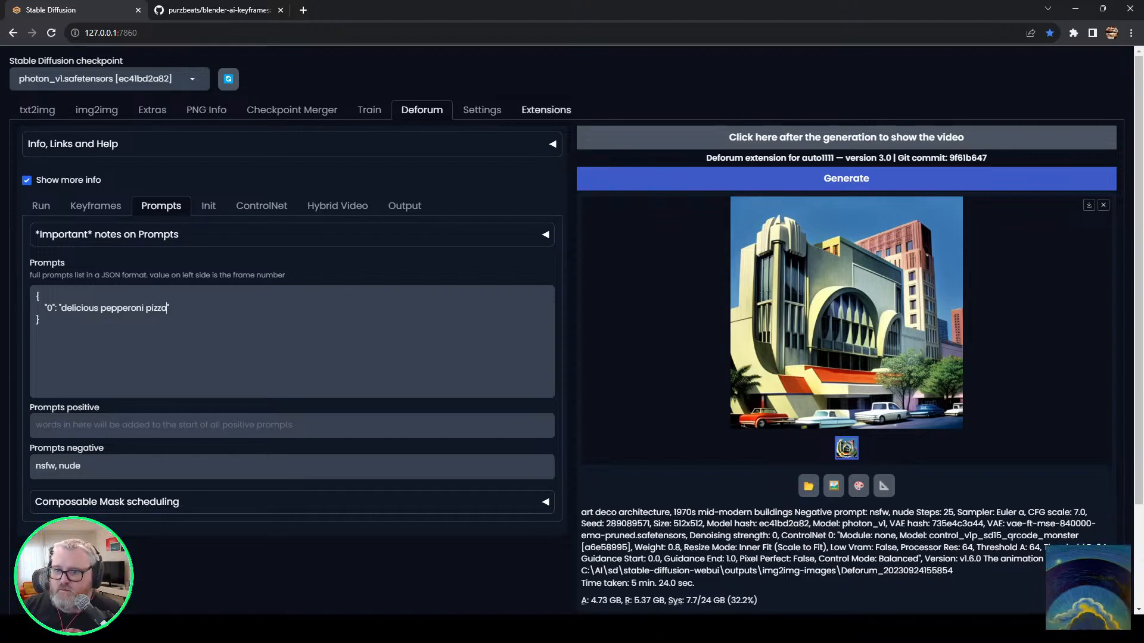
key("ctrl+Return")
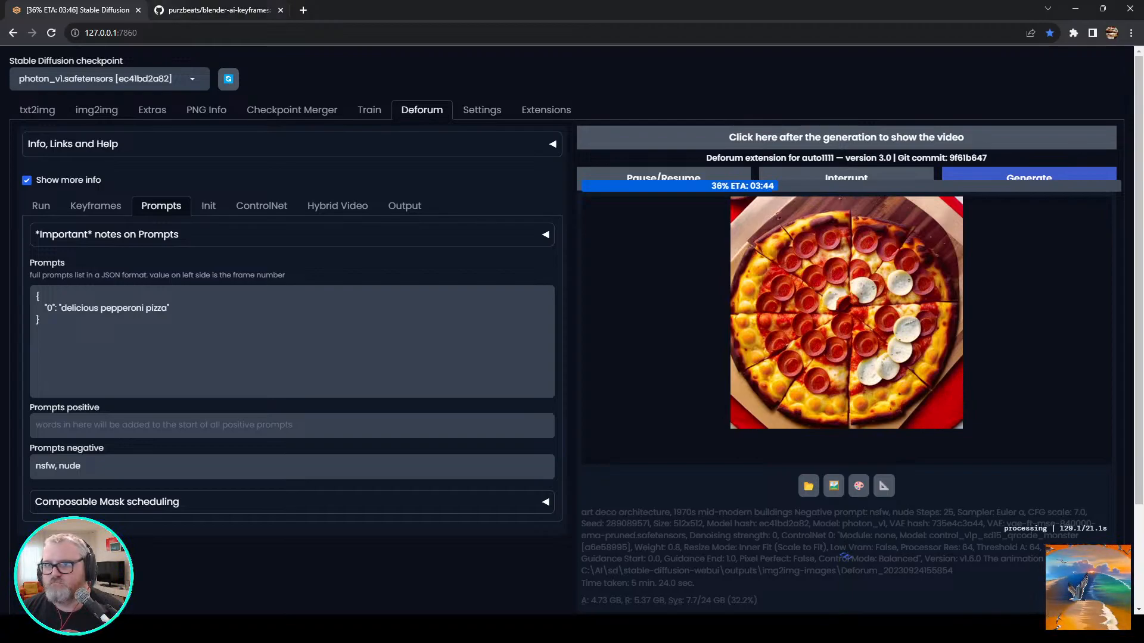
Close the GitHub tab and submit an /encrypt_image job to Pika in Discord with capsule-mask.png and the prompt "vibrant lush jungle scene".
left_click(280, 10)
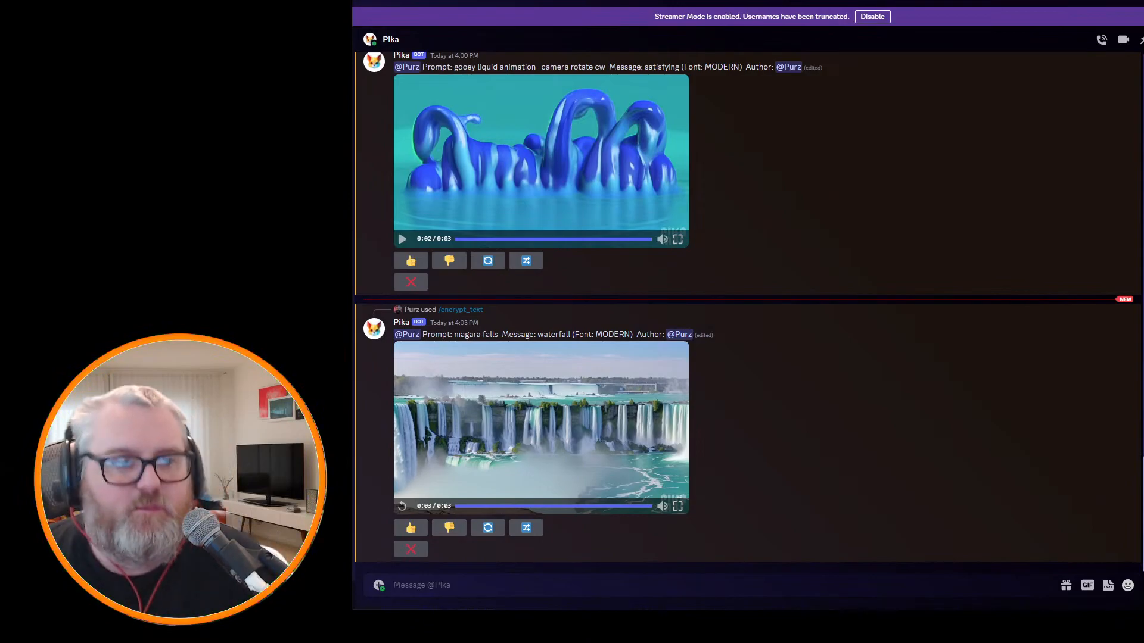
type("/encrypt_image")
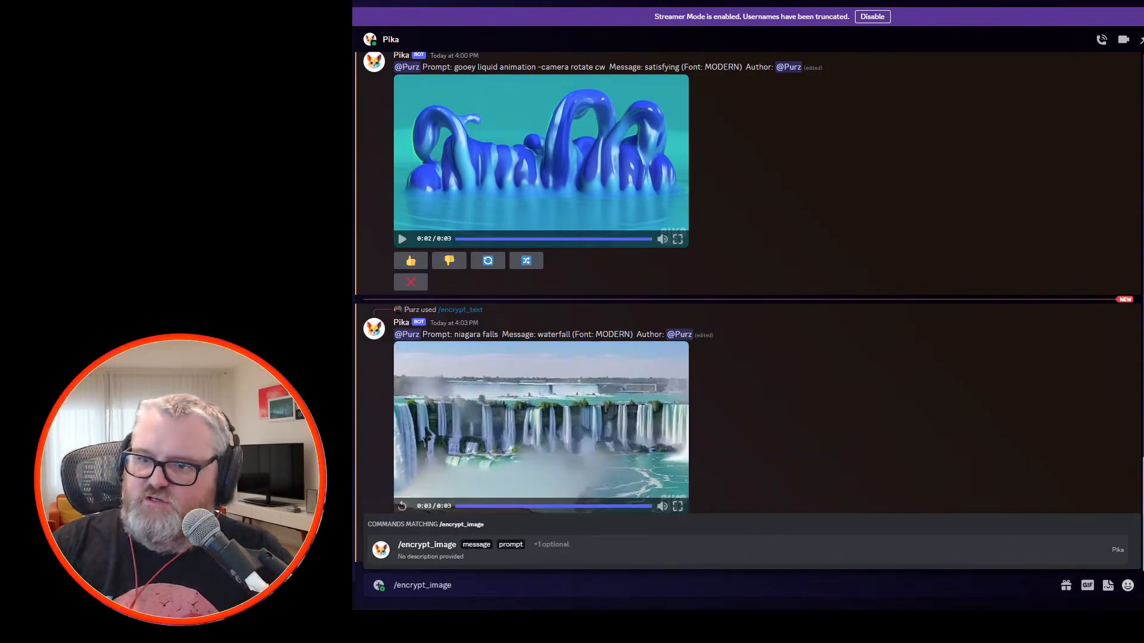
key("Return")
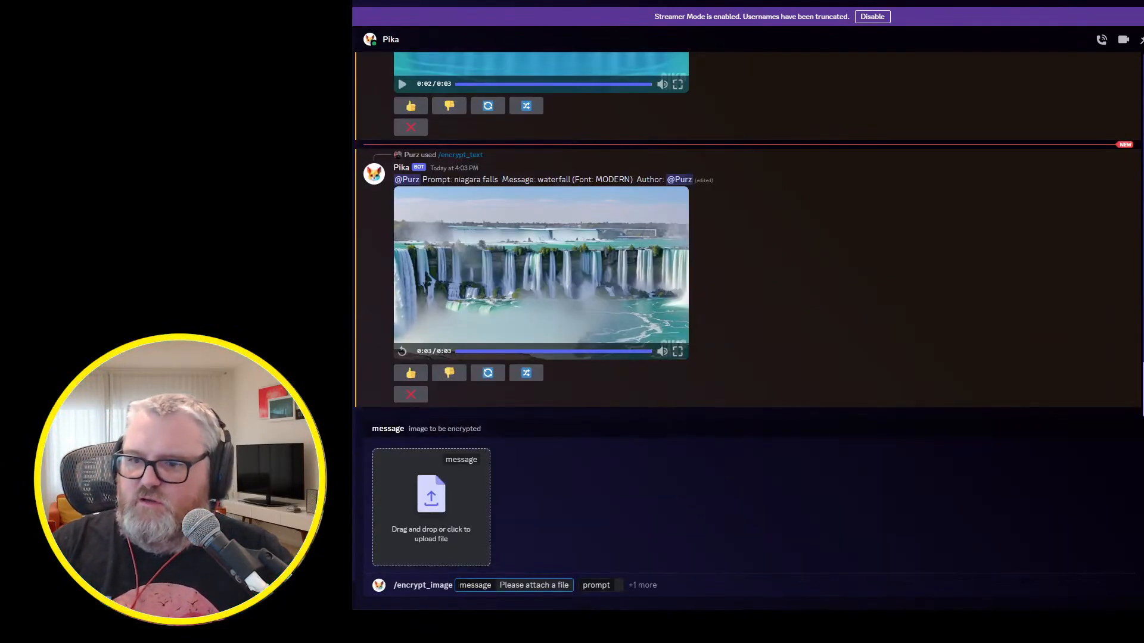
key("Tab")
type("vibrant ")
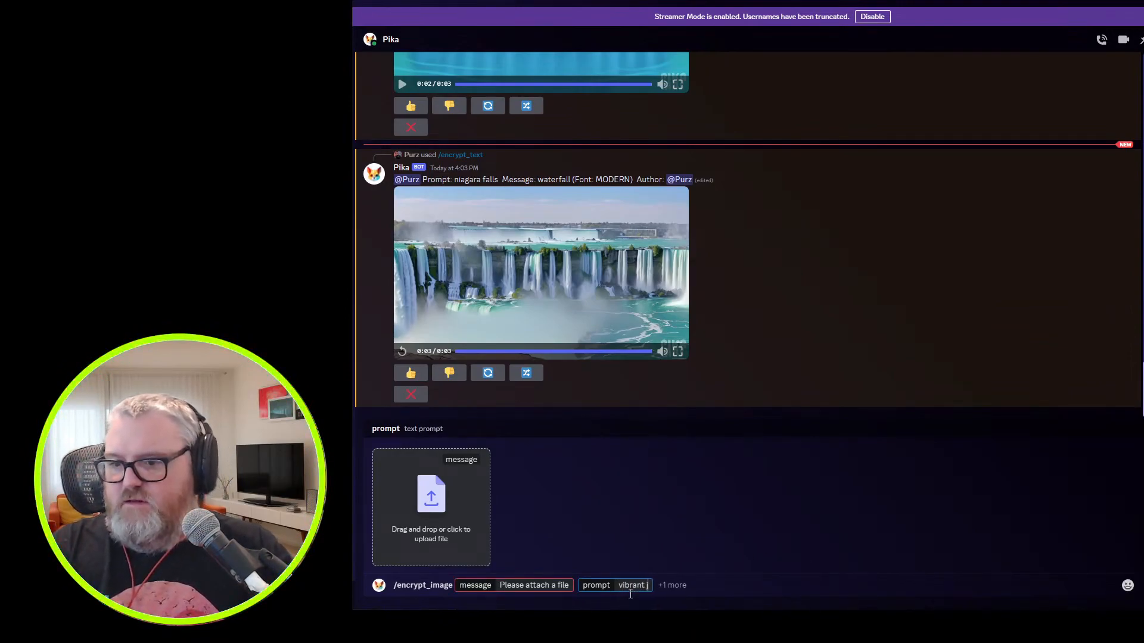
type("lush jungle scene")
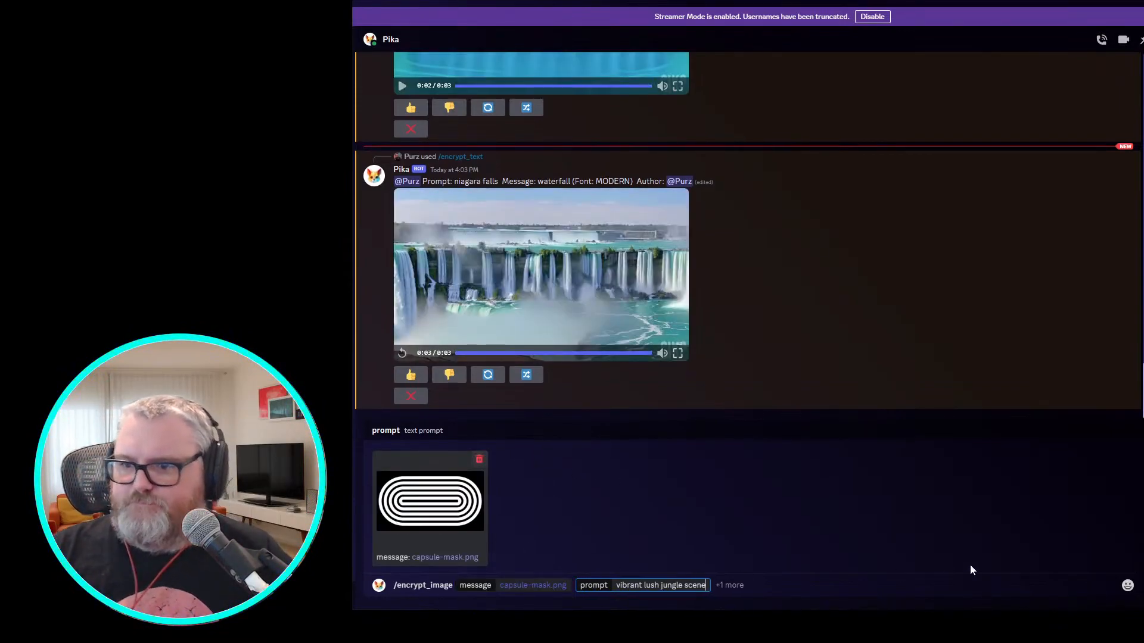
key("Return")
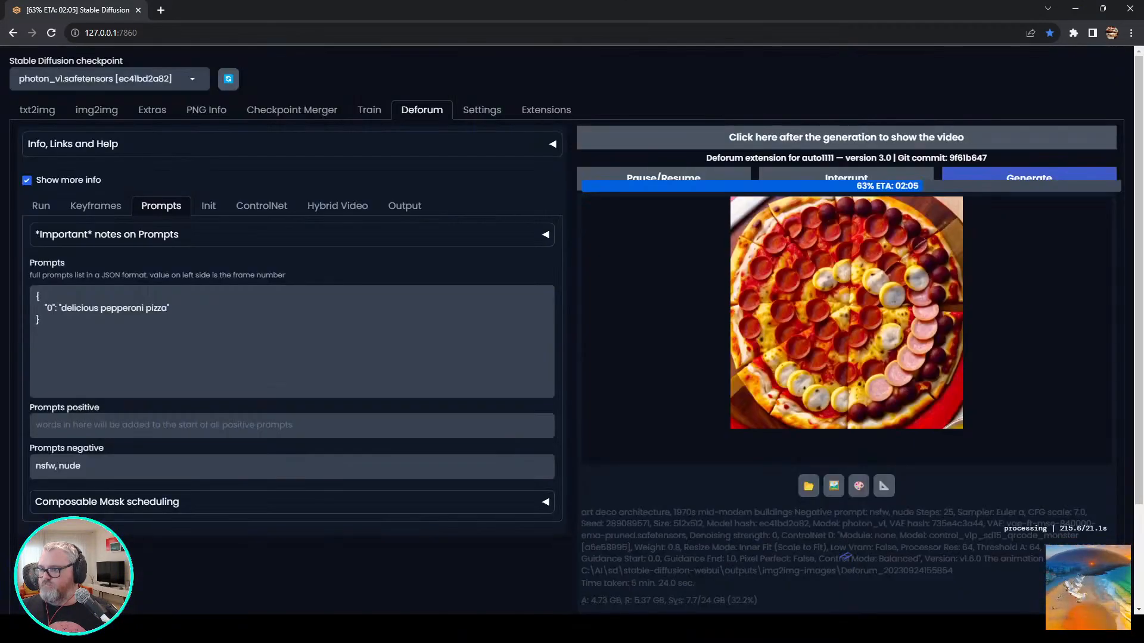
Open the stable-diffusion-webui\outputs\img2img-images folder in File Explorer.
left_click(192, 629)
left_click(316, 569)
left_click(463, 359)
key("super+r")
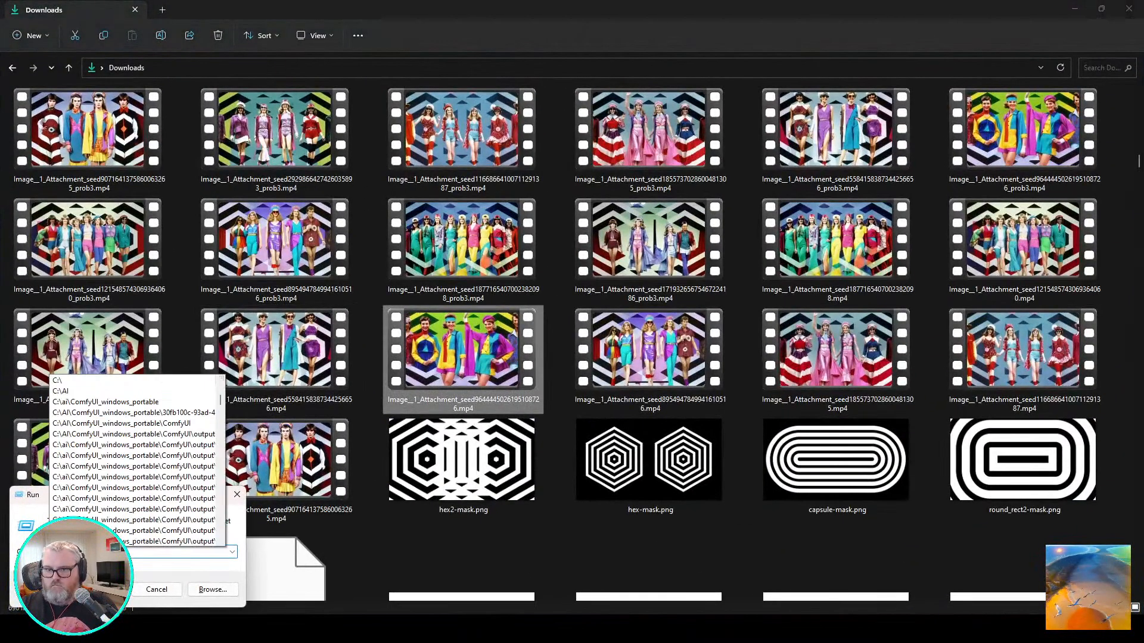
key("Return")
key("Return")
type("c:\\util\\s")
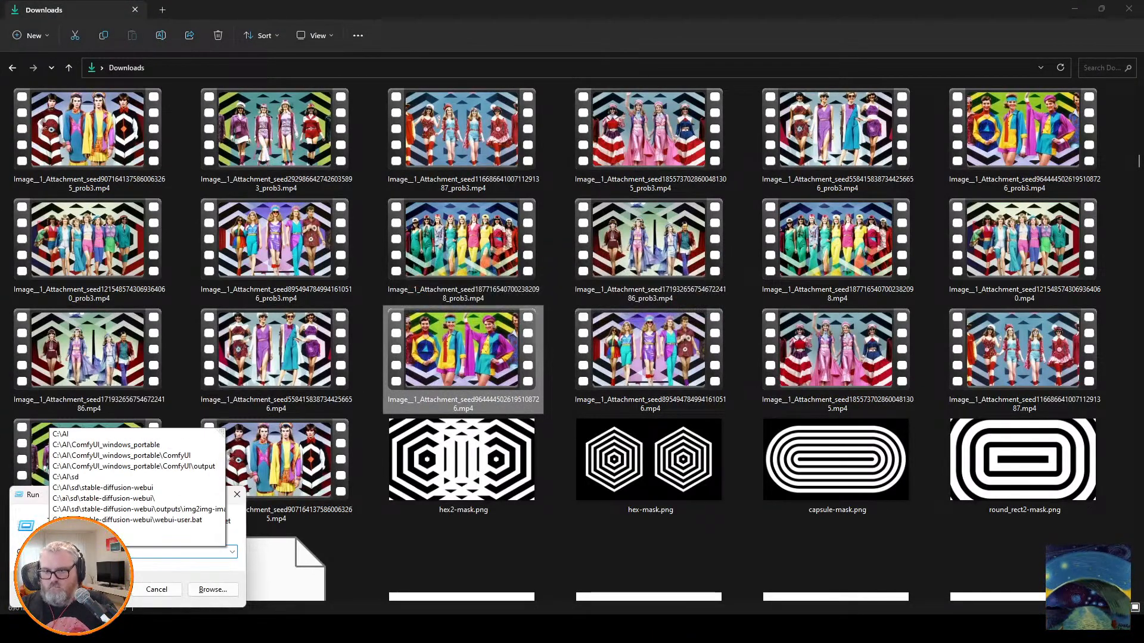
key("Down")
key("Down")
key("Down")
key("Down")
key("Return")
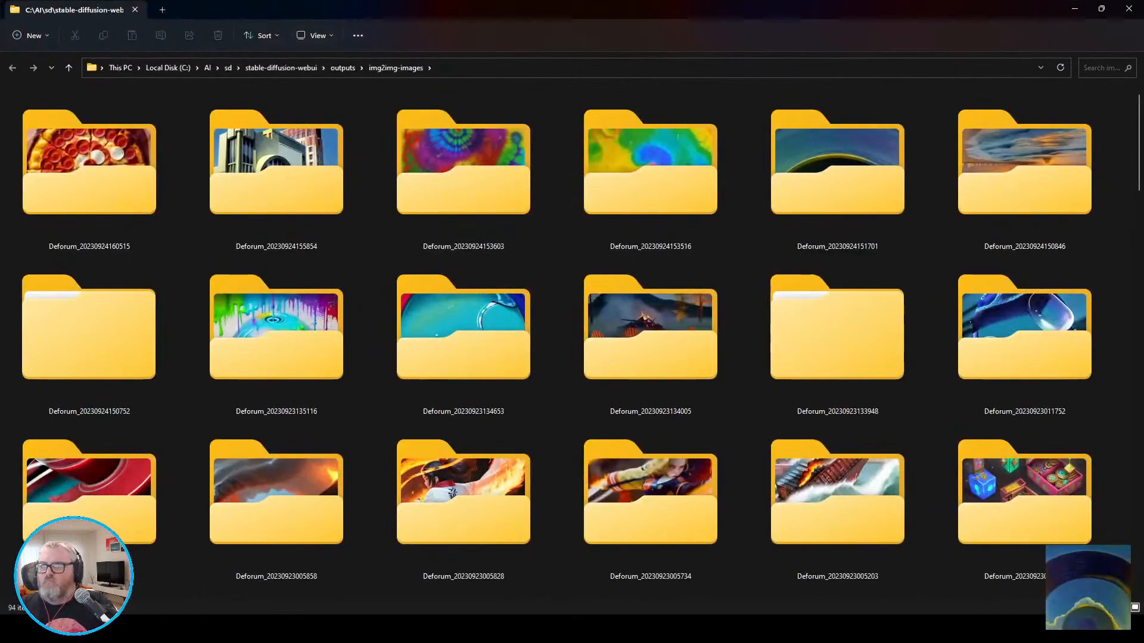
key("Return")
key("shift+F10")
key("Escape")
right_click(258, 140)
mouse_move(325, 200)
left_click(513, 201)
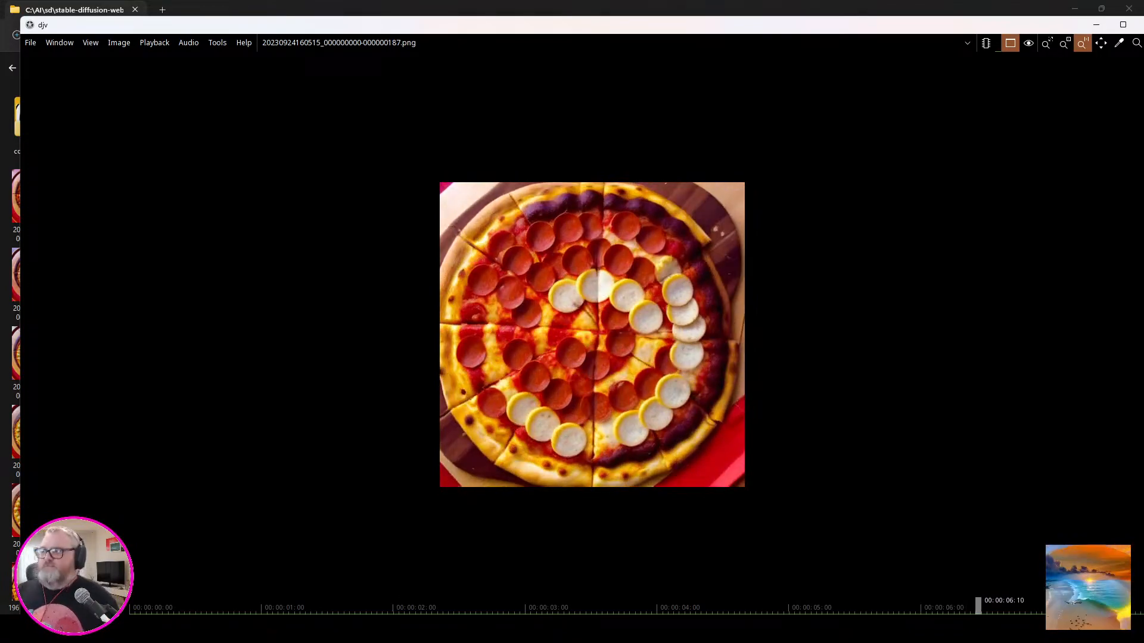
left_click(1065, 43)
left_click(1123, 24)
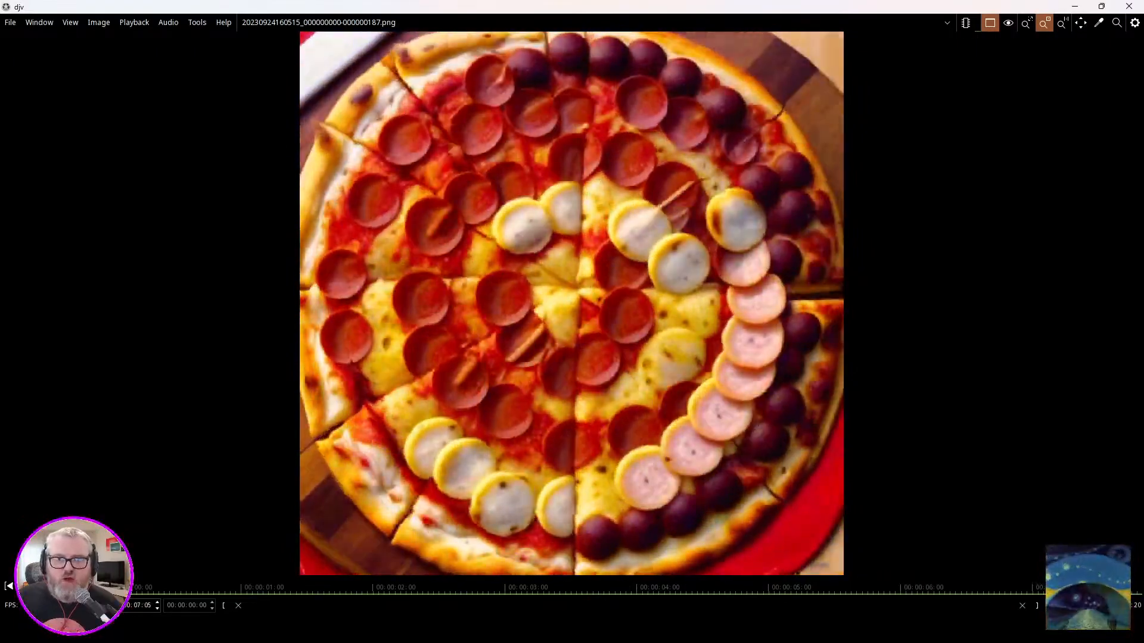
left_click(1129, 6)
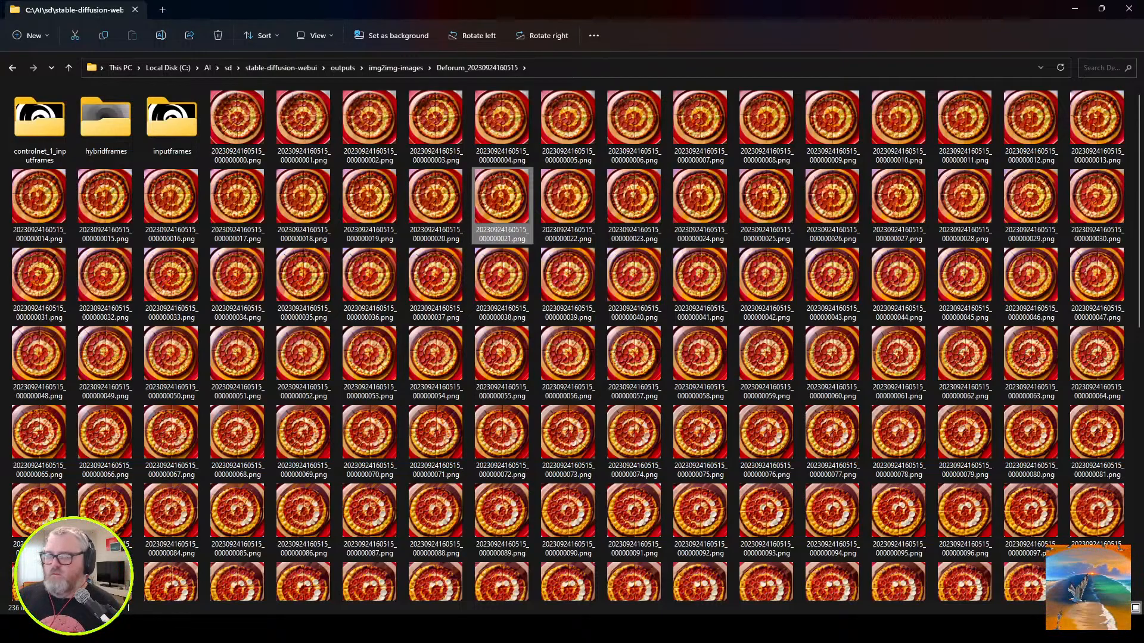
left_click(1074, 8)
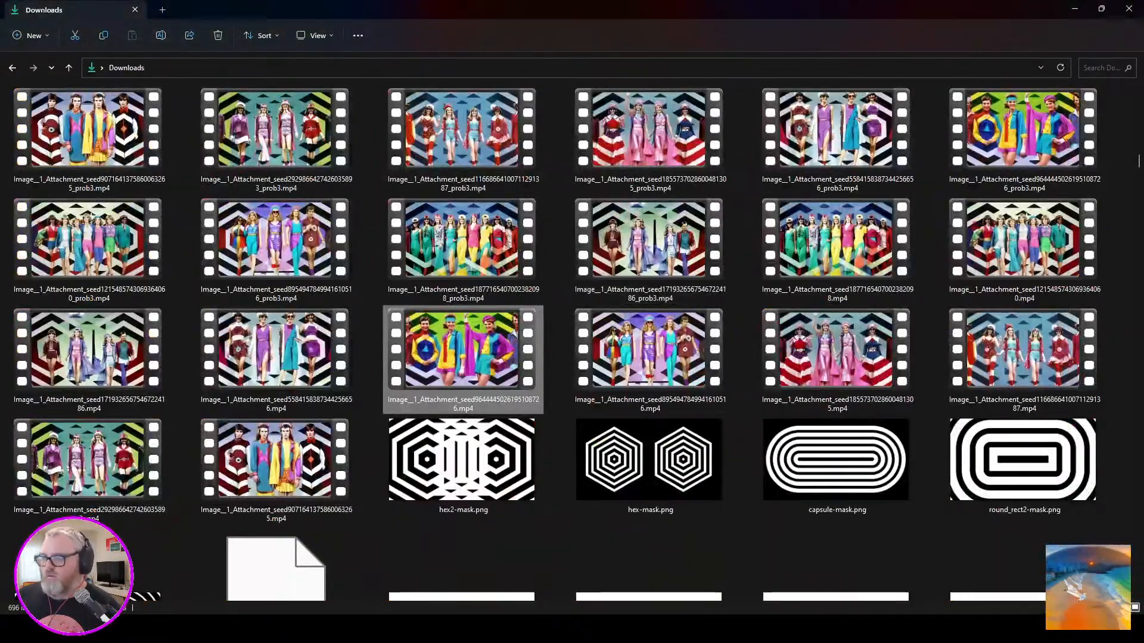
left_click(1074, 8)
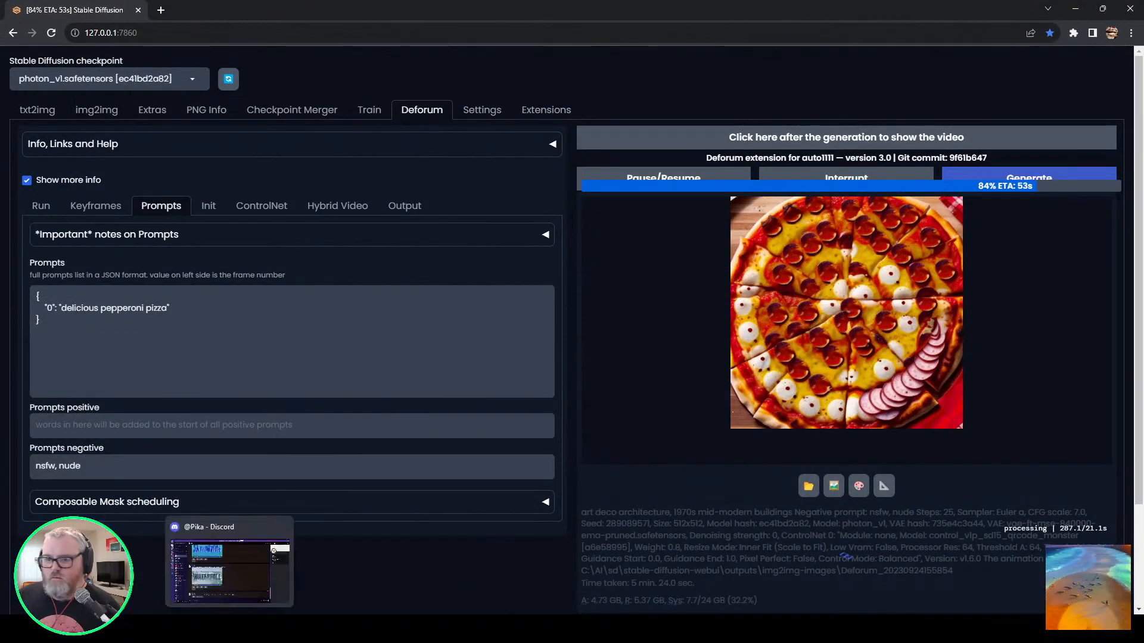
Play Pika's jungle video in Discord, remix it with the prompt "vibrant lush jungle scene -camera zoom out" and clear the unsent command.
left_click(150, 629)
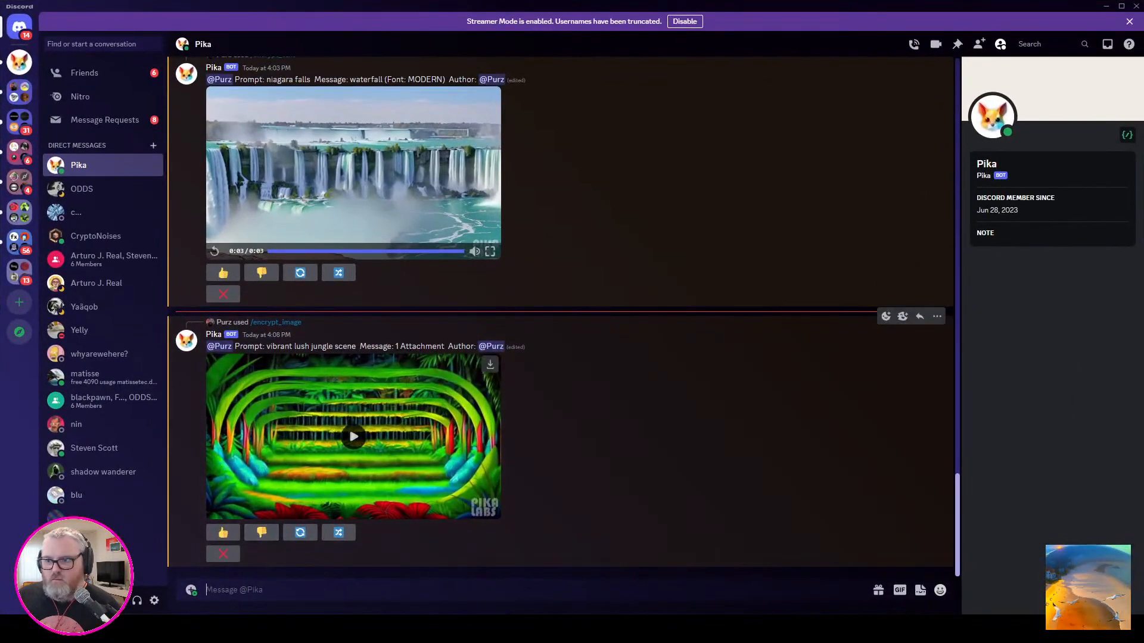
left_click(353, 437)
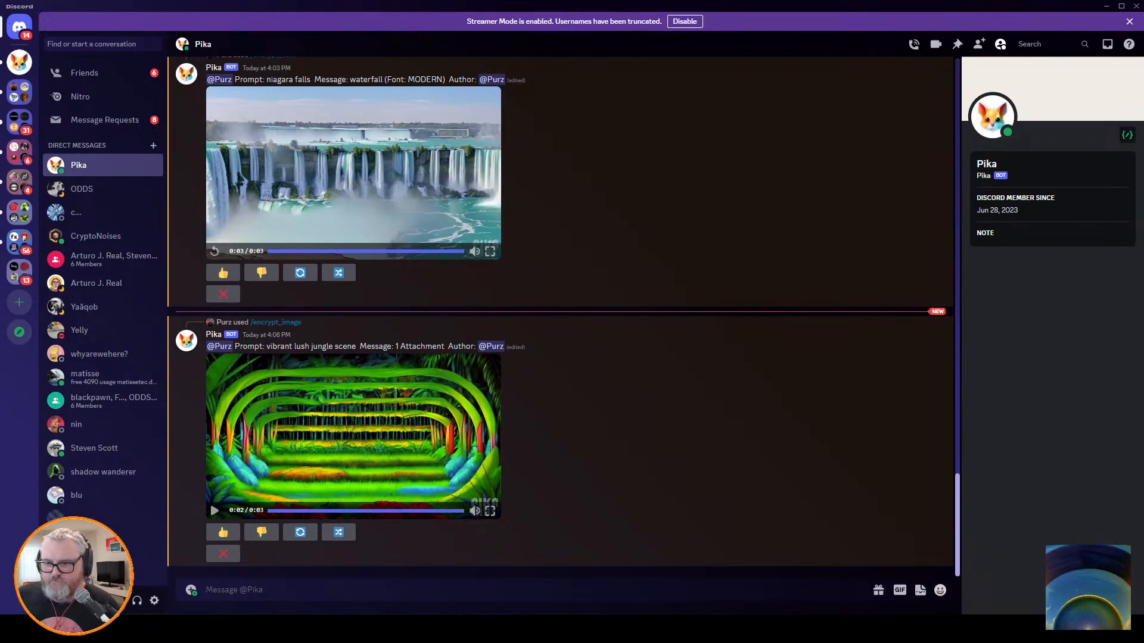
key("Up")
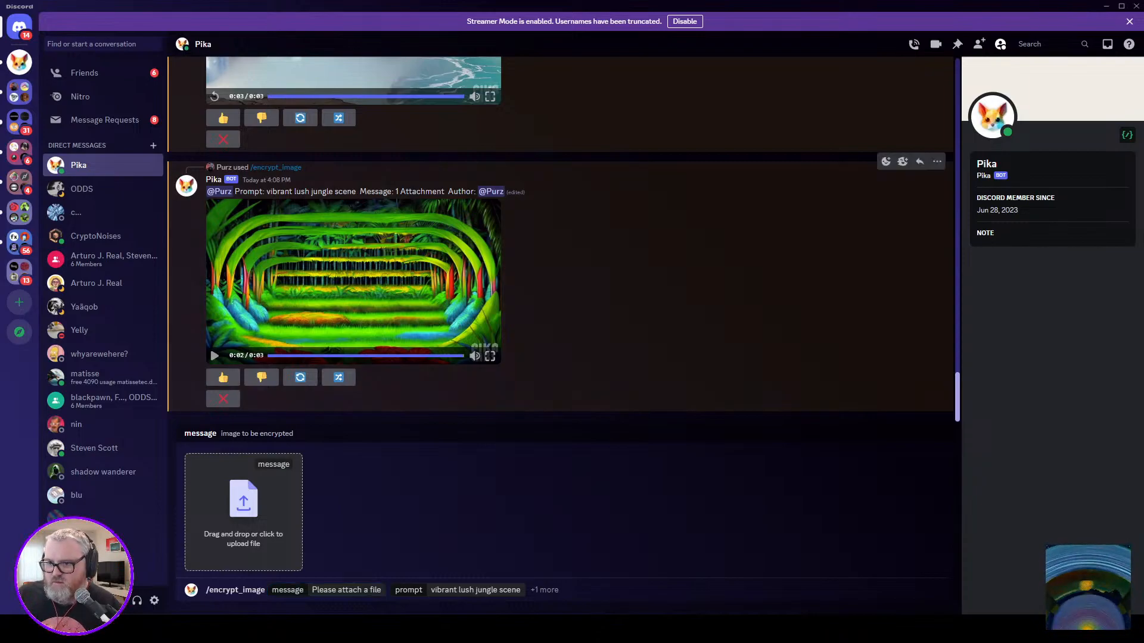
left_click(338, 377)
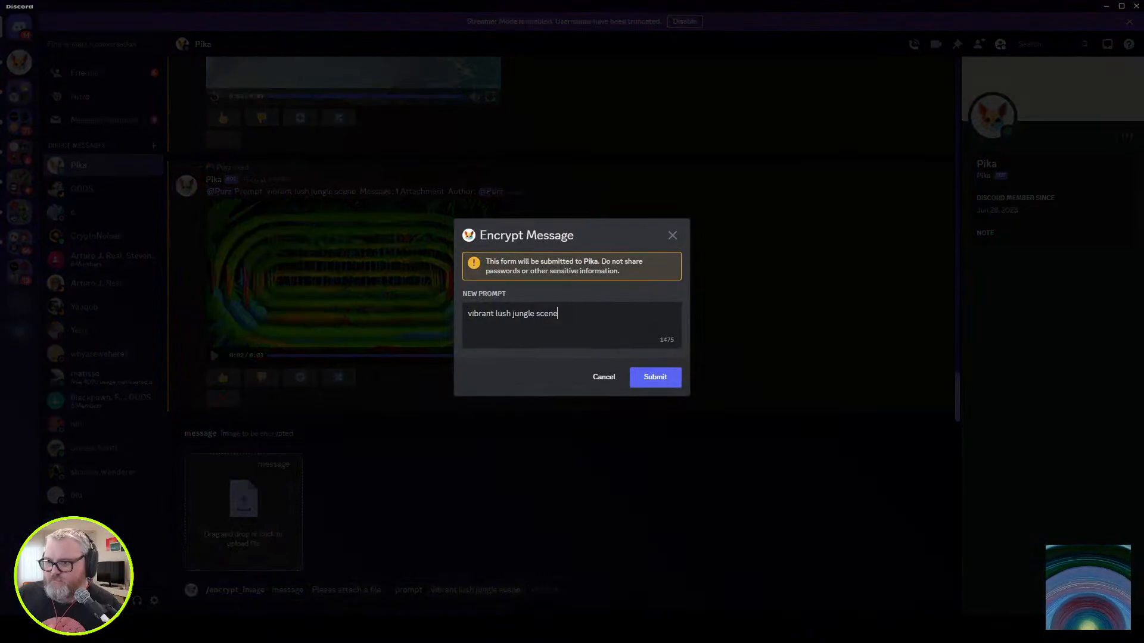
type("-came")
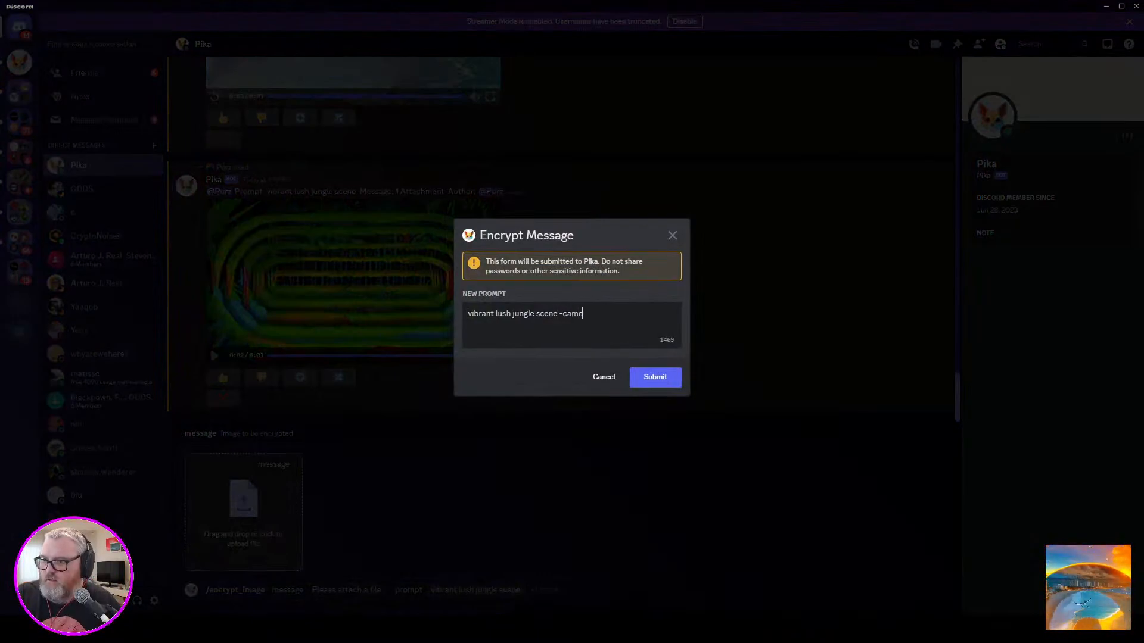
type("ra zoom out")
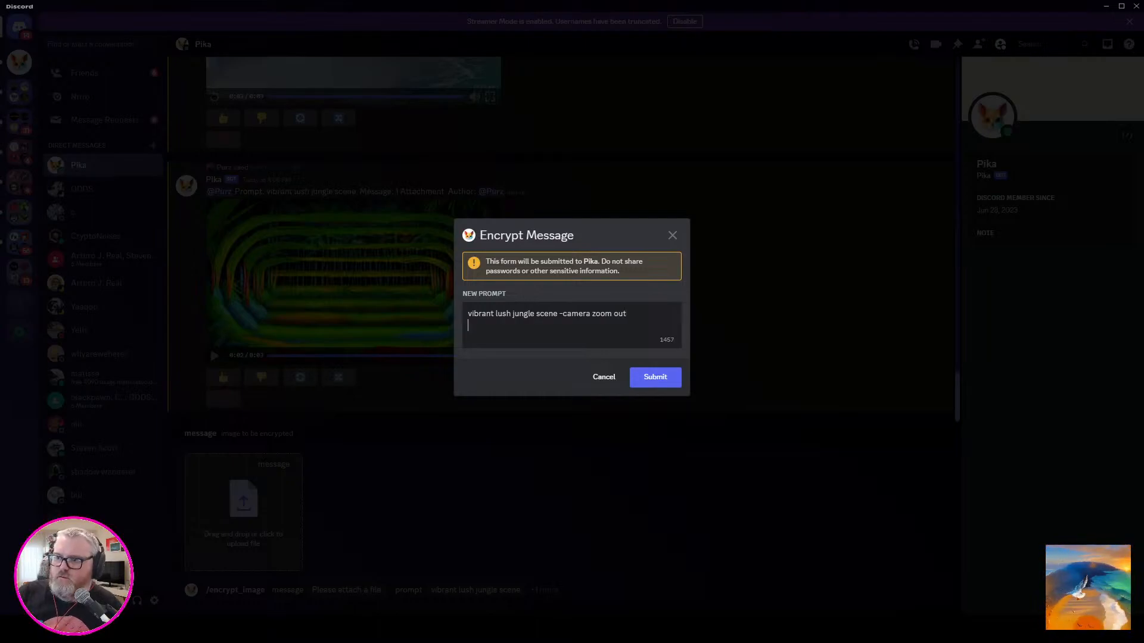
left_click(656, 377)
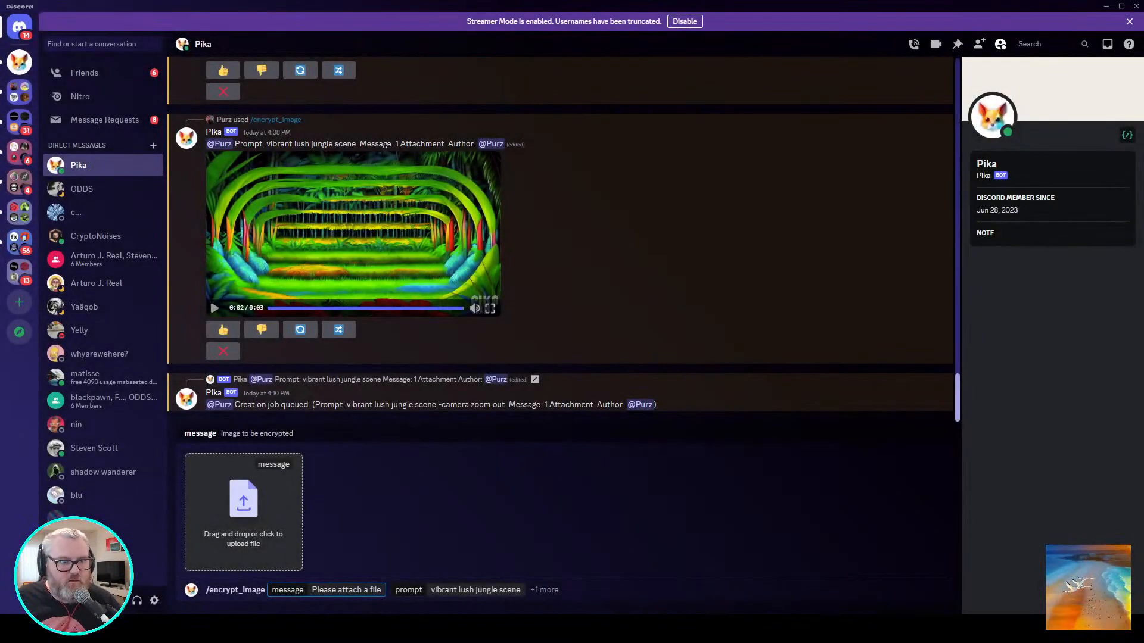
key("ctrl+a")
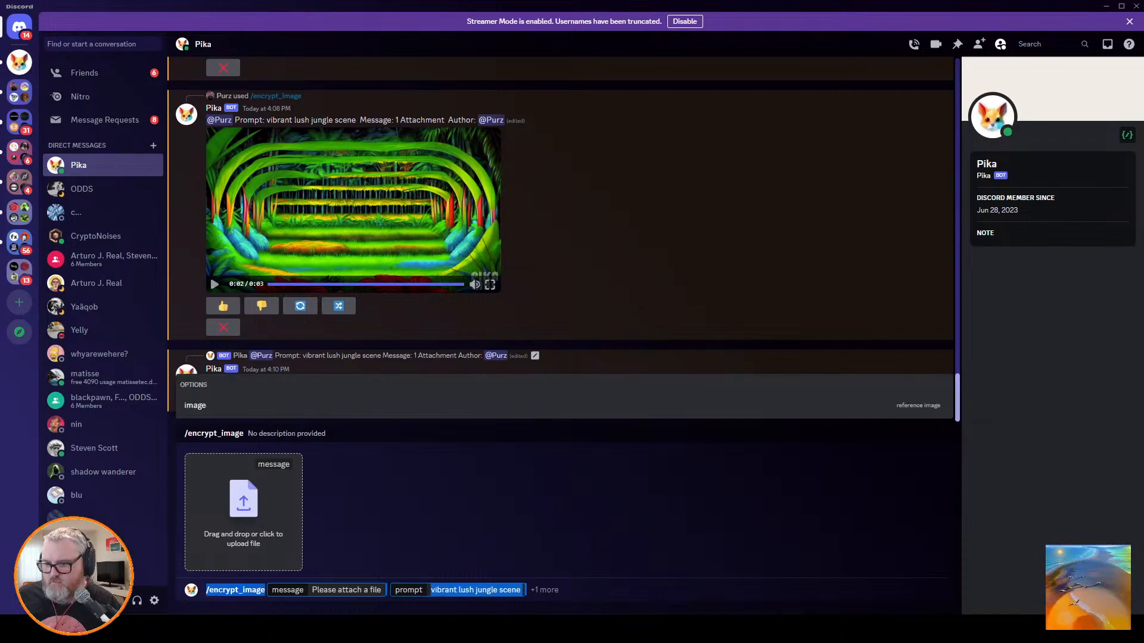
key("BackSpace")
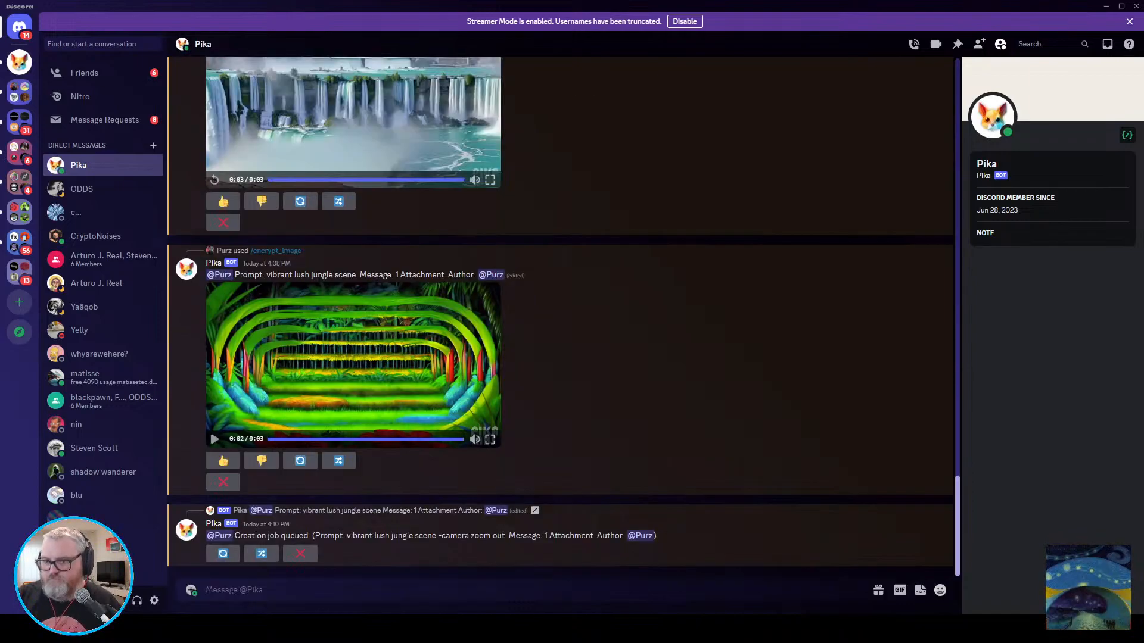
Play the pizza animation's Upscaled_x2.mp4 from the Deforum output folder in a maximized VLC window and close the player.
key("alt+Tab")
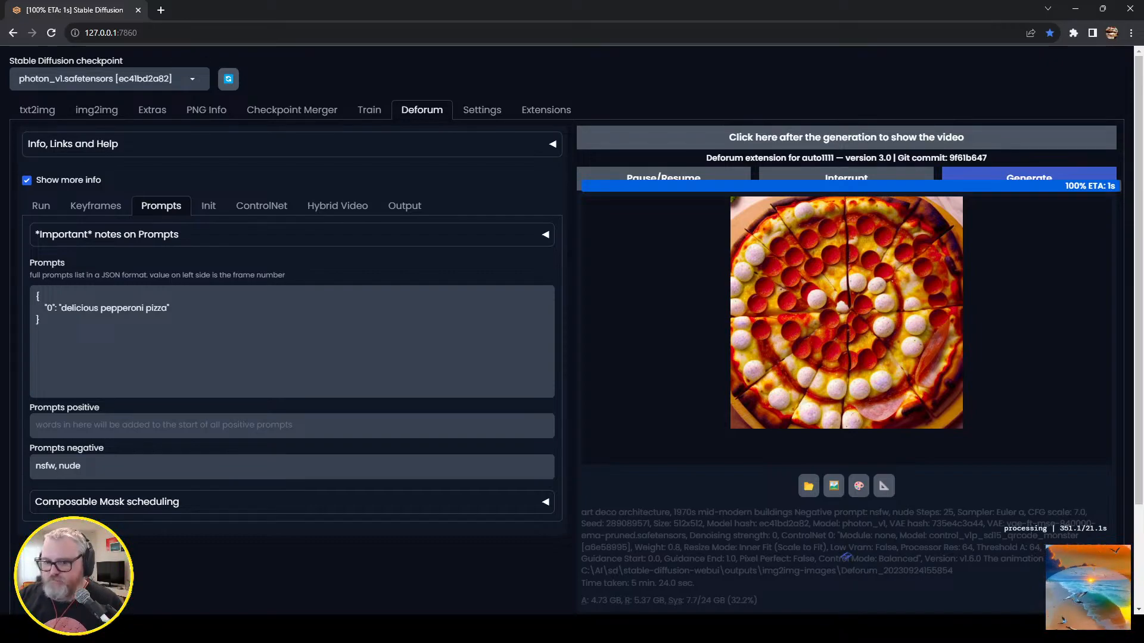
left_click(254, 629)
left_click(421, 554)
scroll(375, 417, "down", 12)
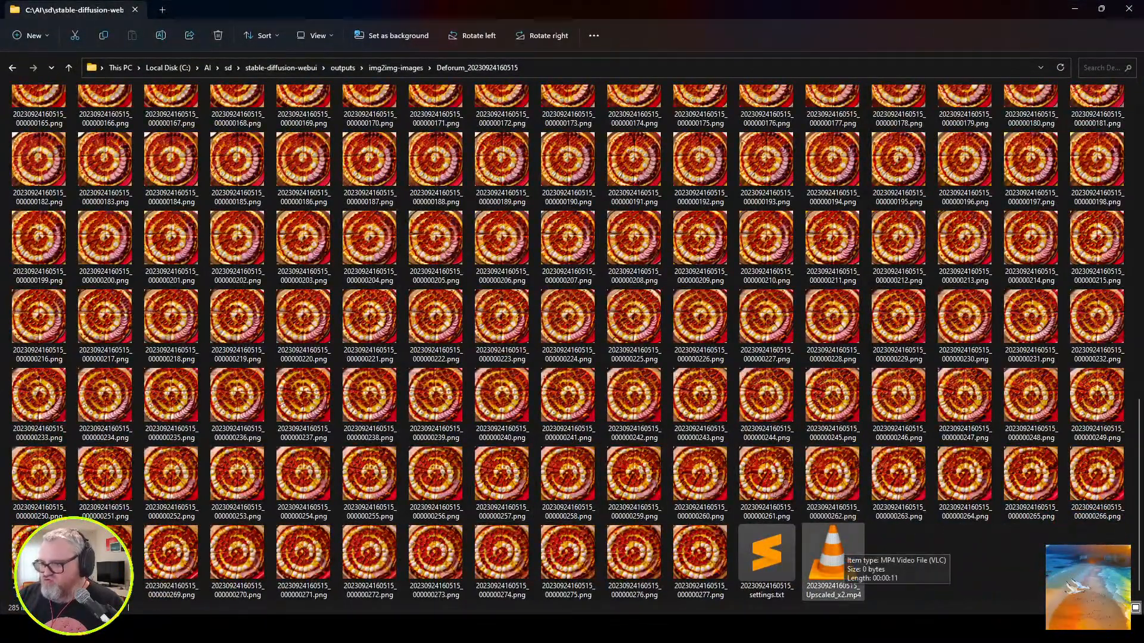
double_click(832, 552)
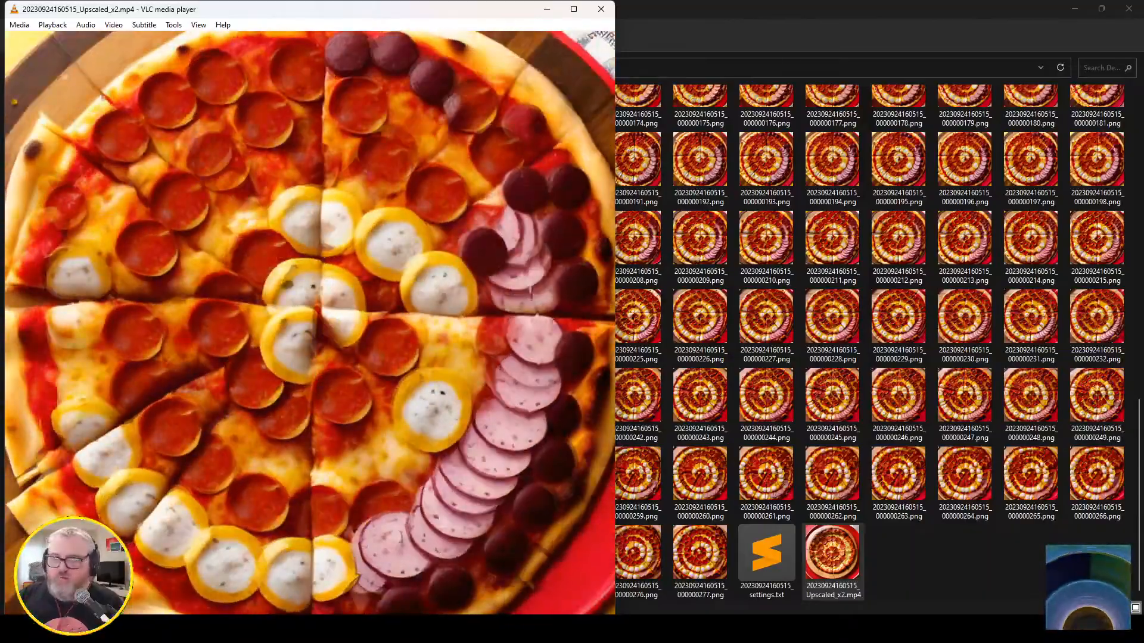
left_click_drag(362, 7, 637, 119)
double_click(636, 118)
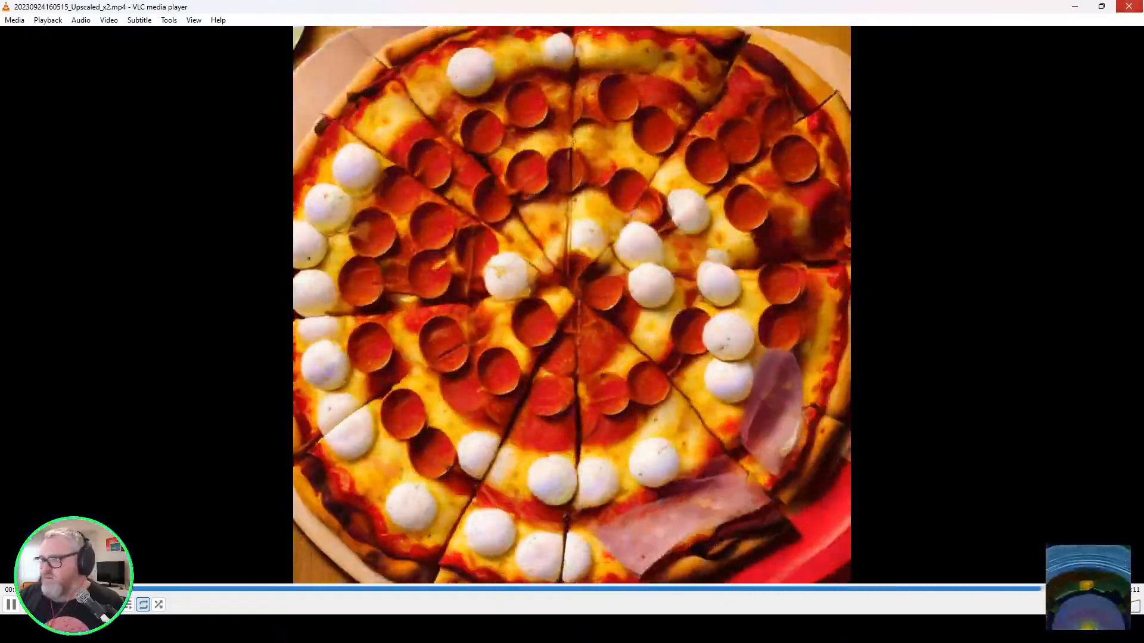
left_click(1129, 6)
left_click(699, 167)
Replace Deforum's frame 0 prompt with "dangerous whirlpool, stormy weather, clouds, lighting, cumulonimbus, heavy rain, turbulent wind, perfect storm" and start generating.
key("alt+Tab")
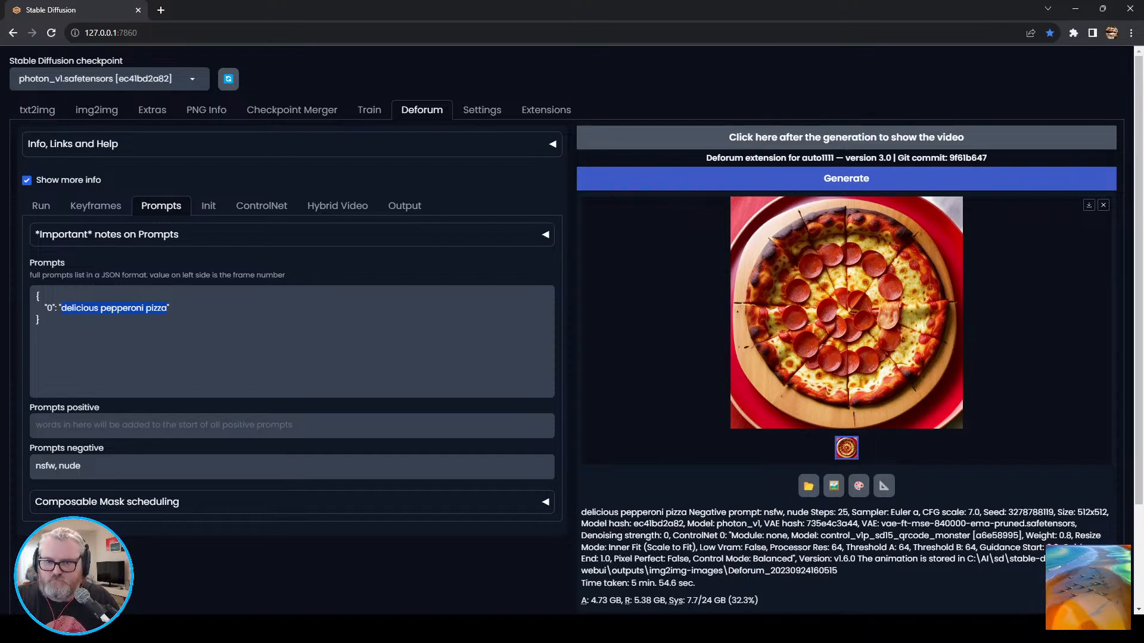
type("dangerous whirlp")
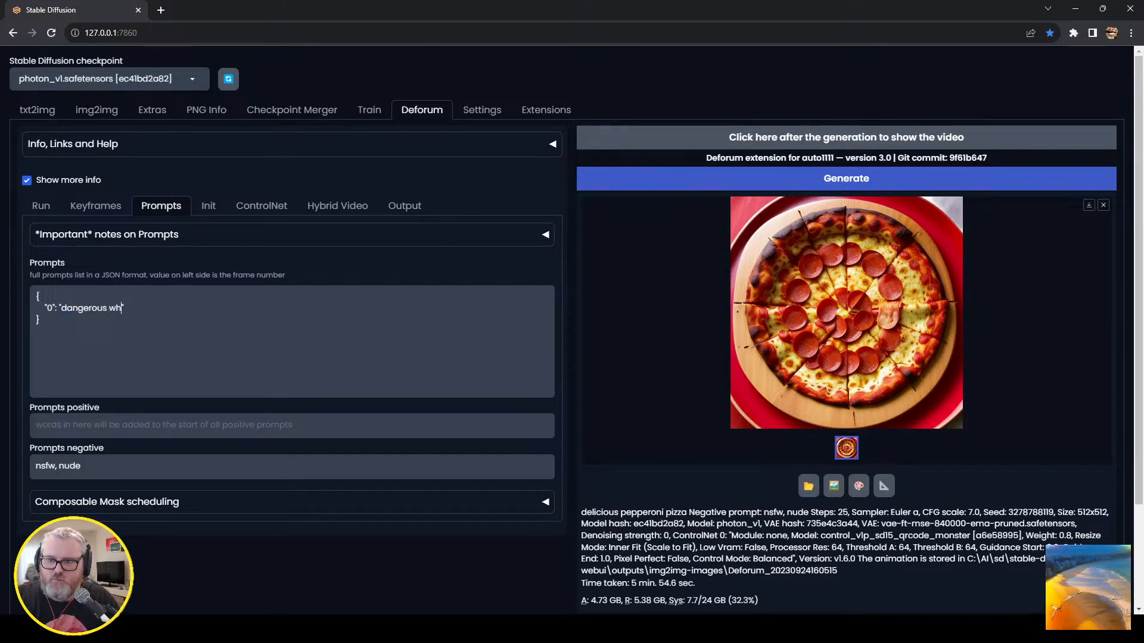
type("ool, stormy weather")
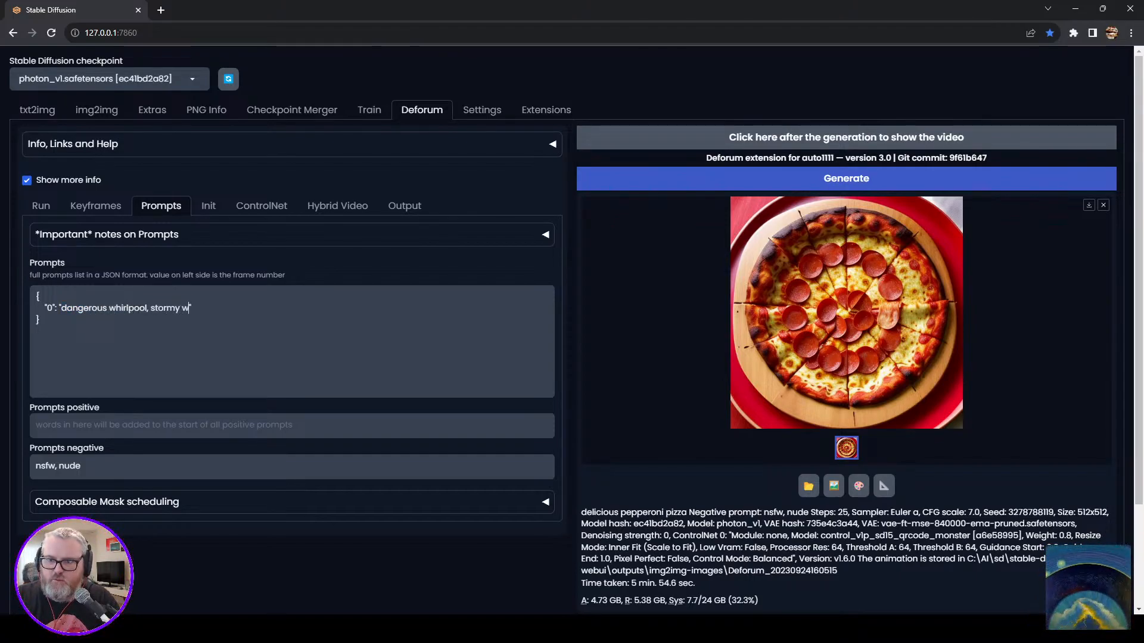
type(", clouds, lighting, ")
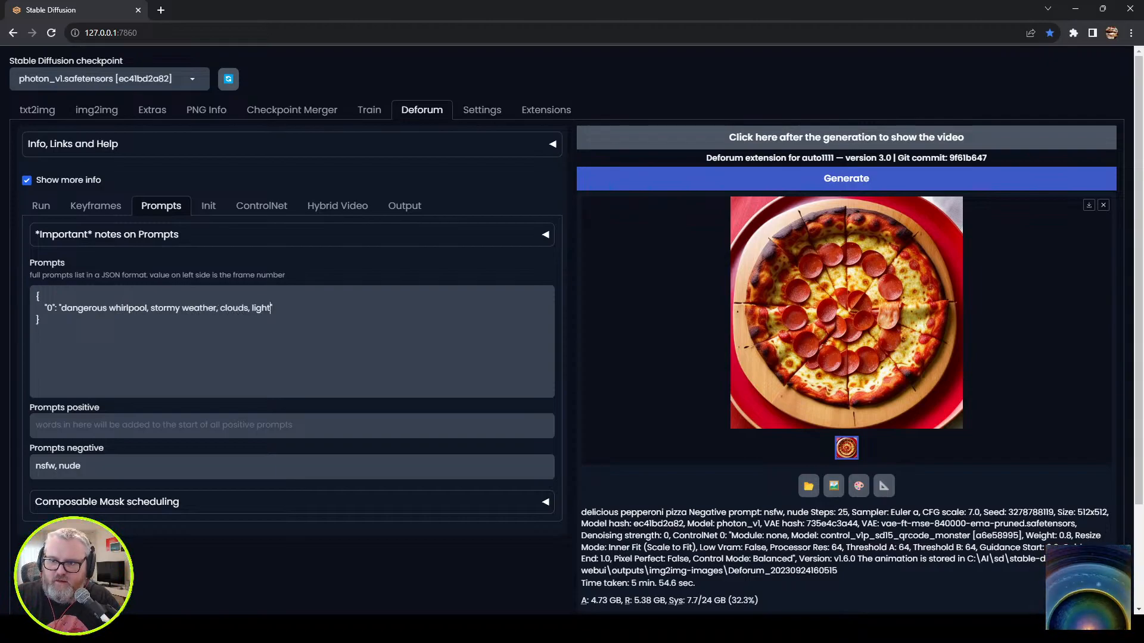
type("cumulonimbus, heav")
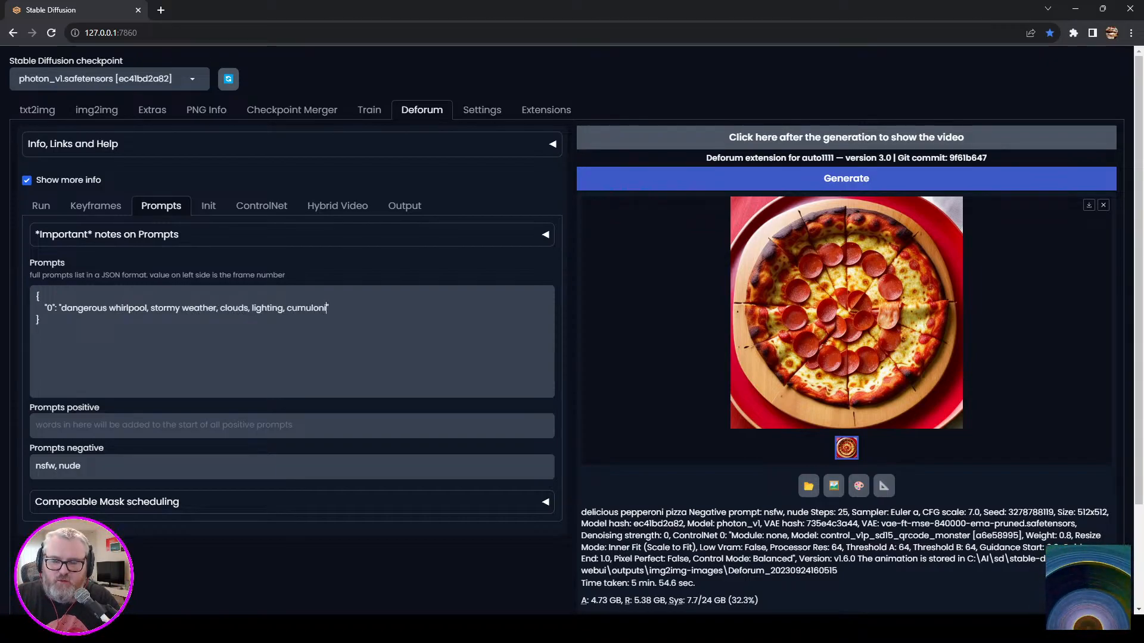
type("y rain, turbulu")
key("BackSpace")
type("ent wind, ")
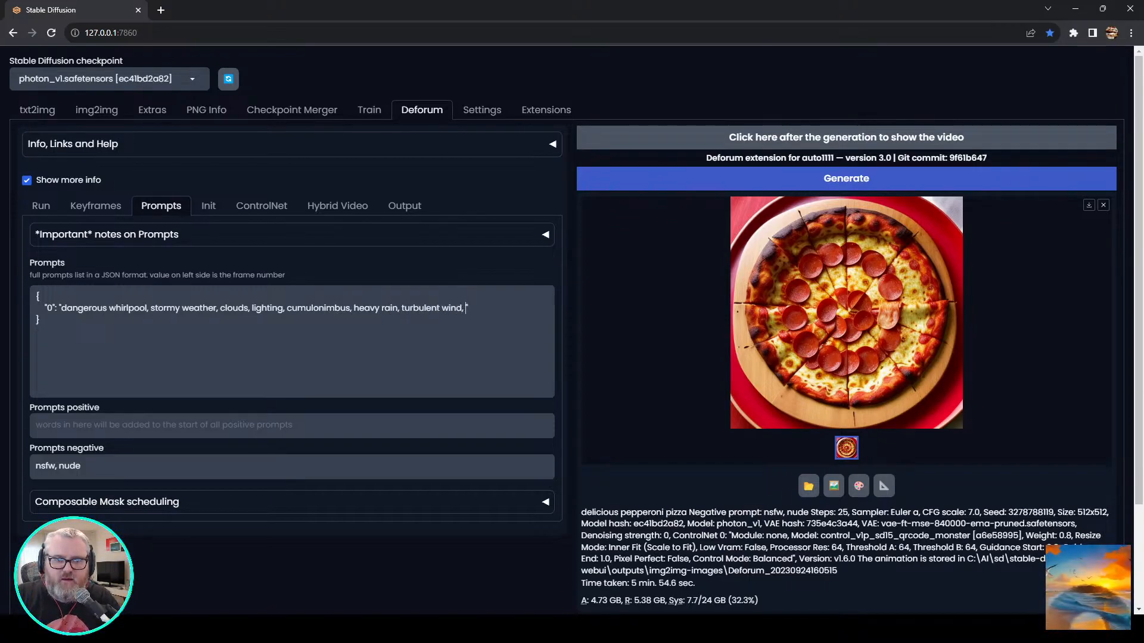
type("perfect storm")
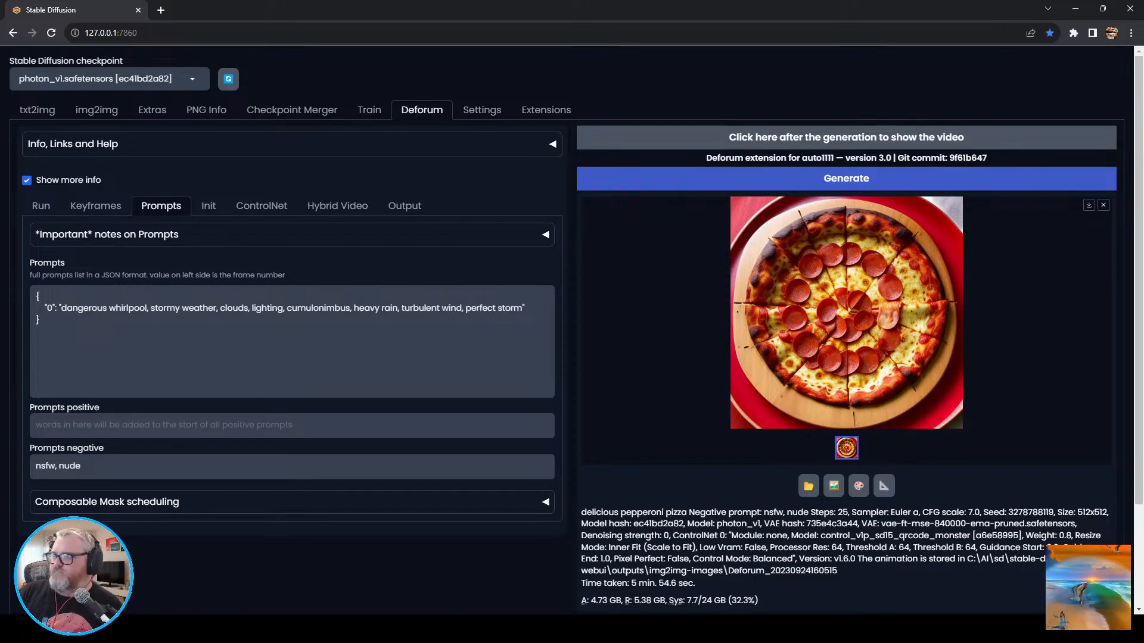
key("ctrl+Return")
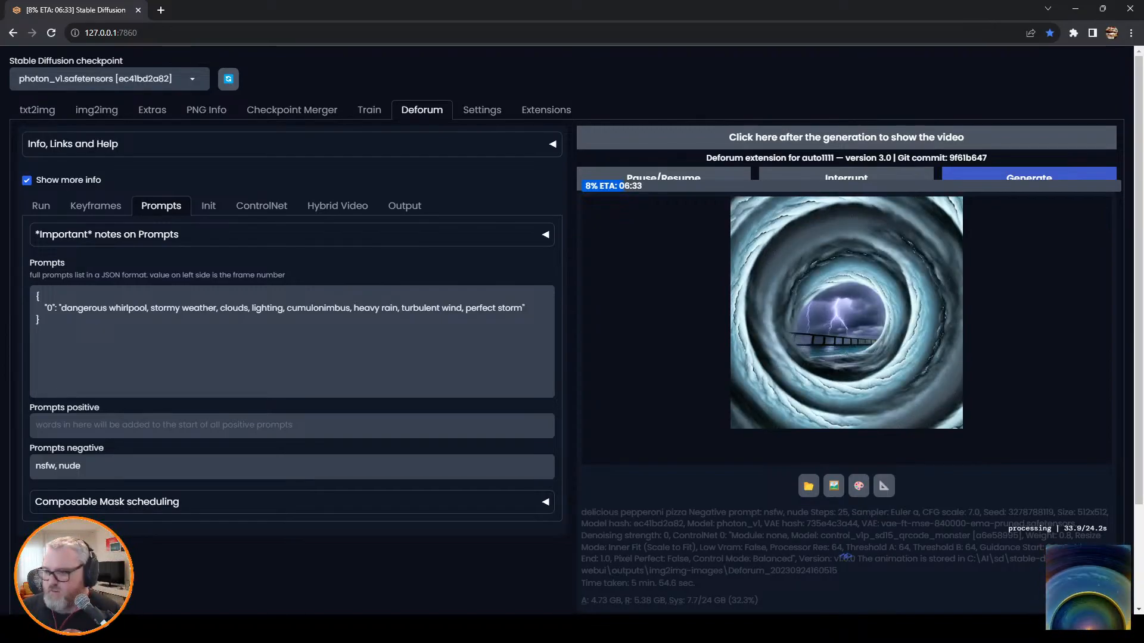
Switch to Discord and play Pika's "vibrant lush jungle scene -camera zoom out" video to its end.
mouse_move(186, 629)
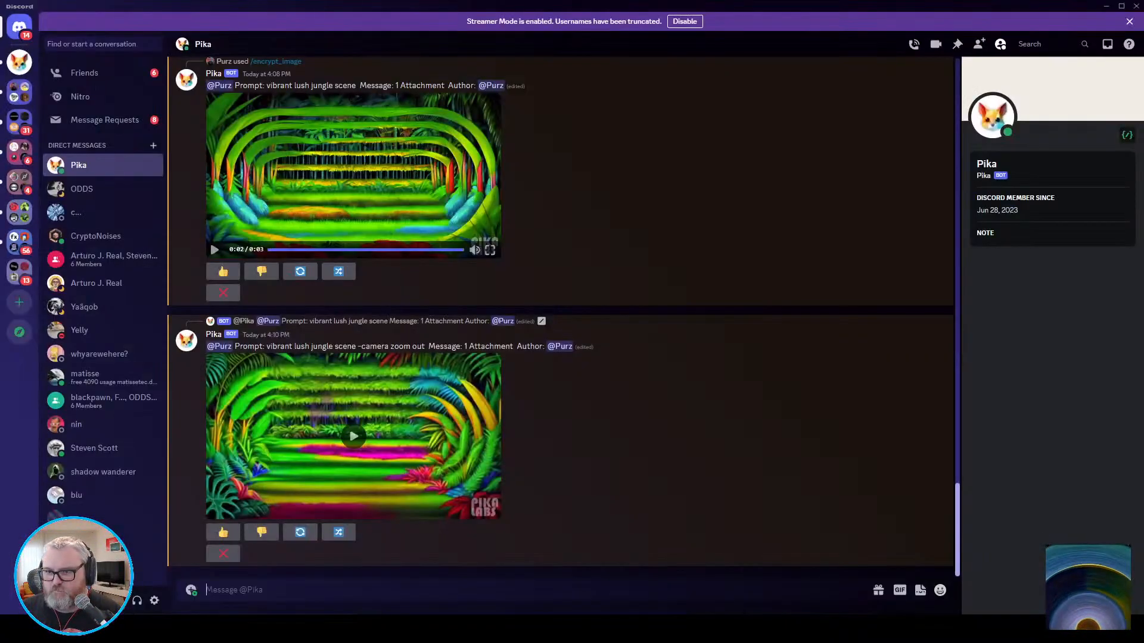
left_click(354, 436)
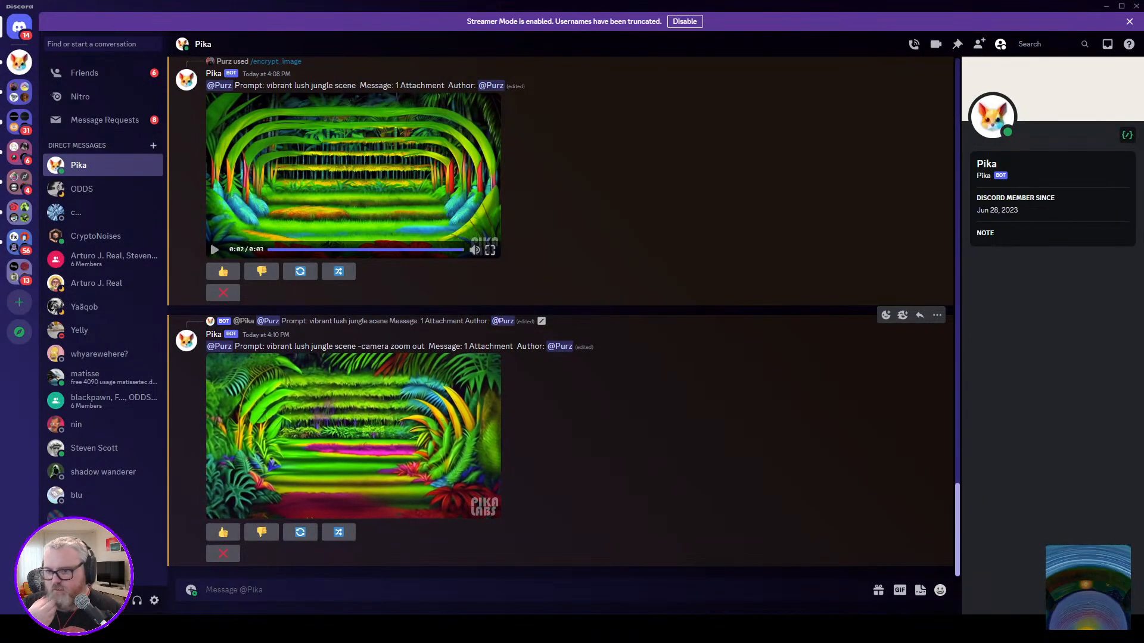
left_click(353, 437)
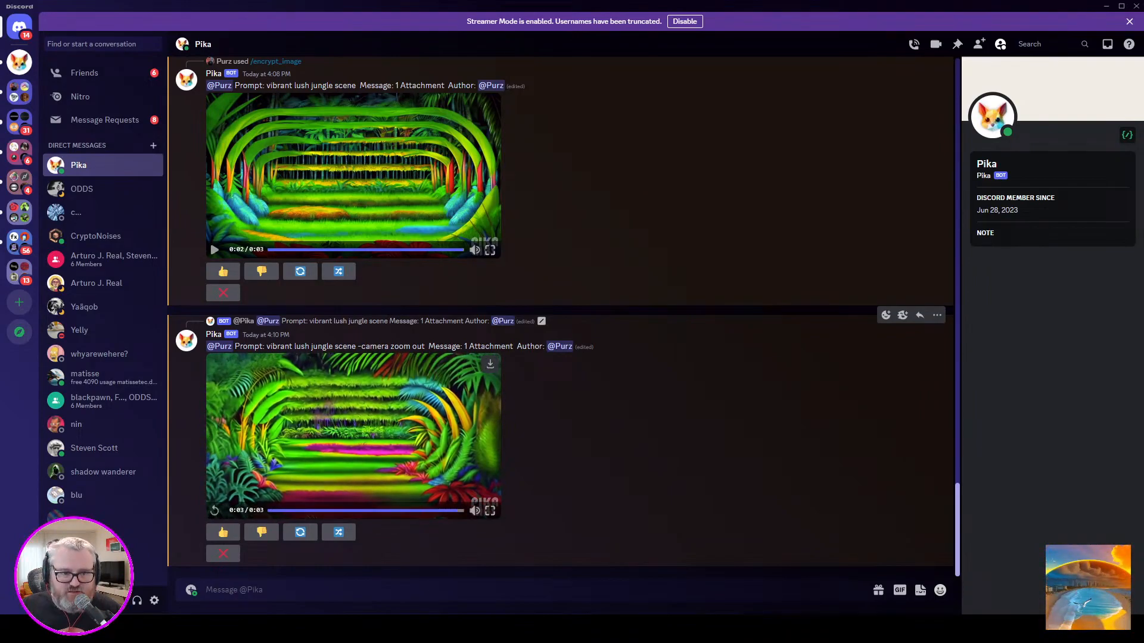
Search Google for "nike swoosh" in a new browser tab and open the image results.
key("alt+Tab")
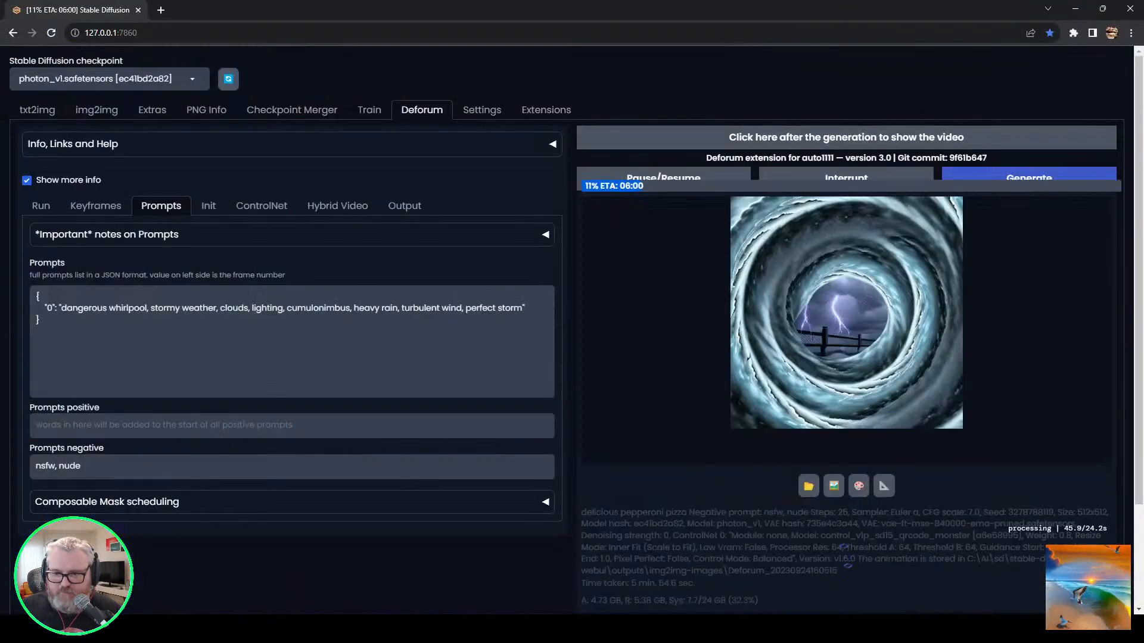
key("ctrl+t")
type("nike swoosh")
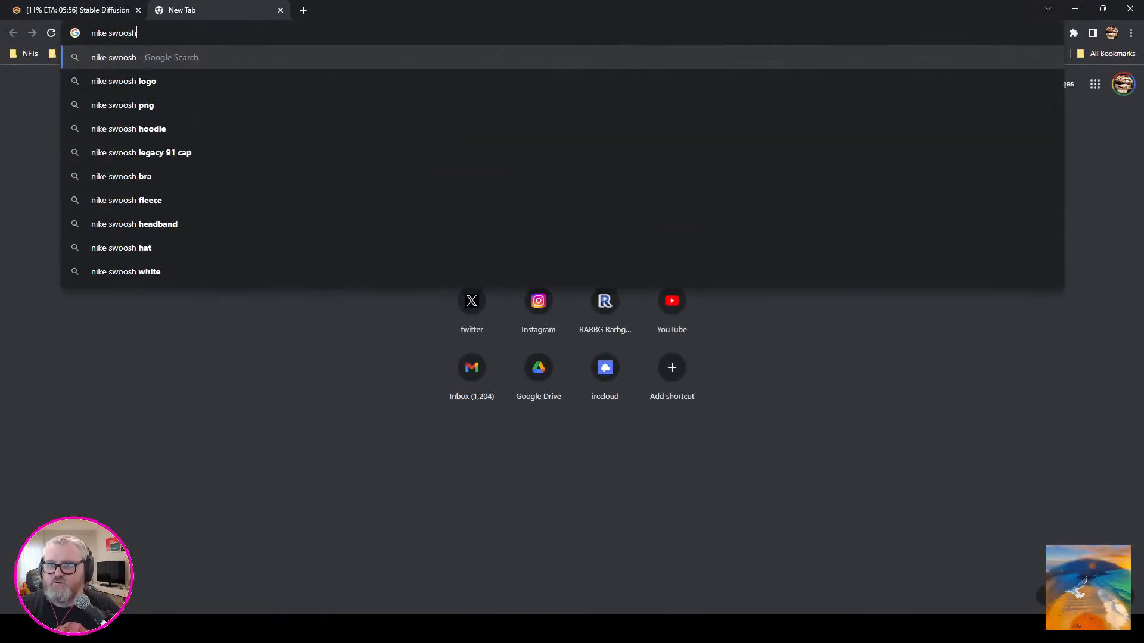
key("Return")
left_click(631, 198)
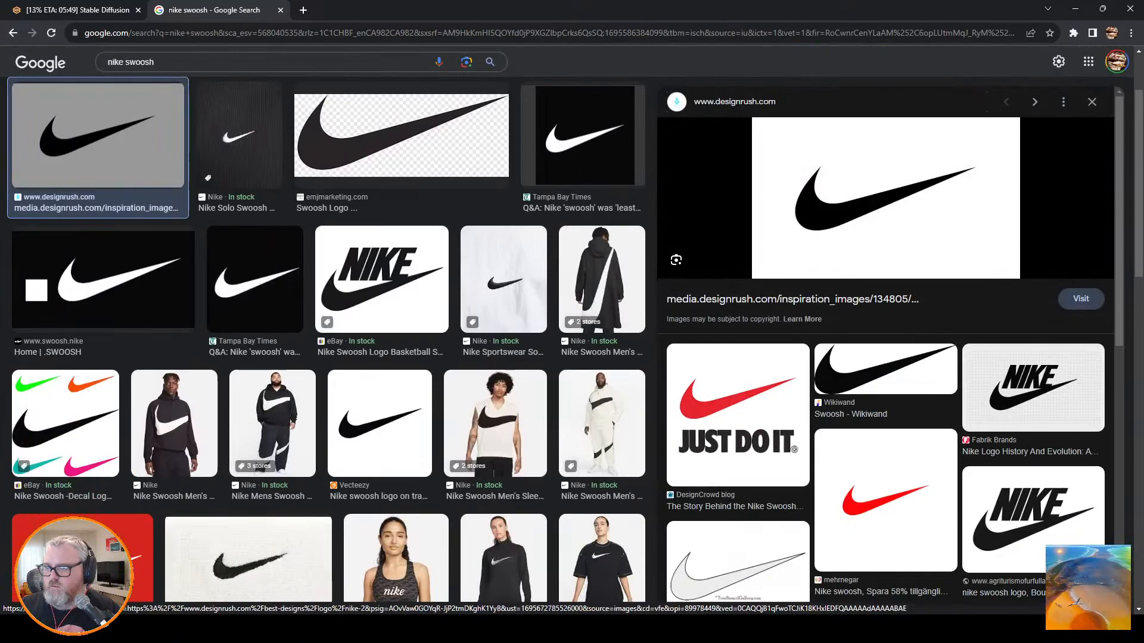
Preview the white swoosh on black from the Tampa Bay Times result and copy it to the desktop.
left_click(582, 136)
left_click_drag(878, 248, 697, 301)
key("super+d")
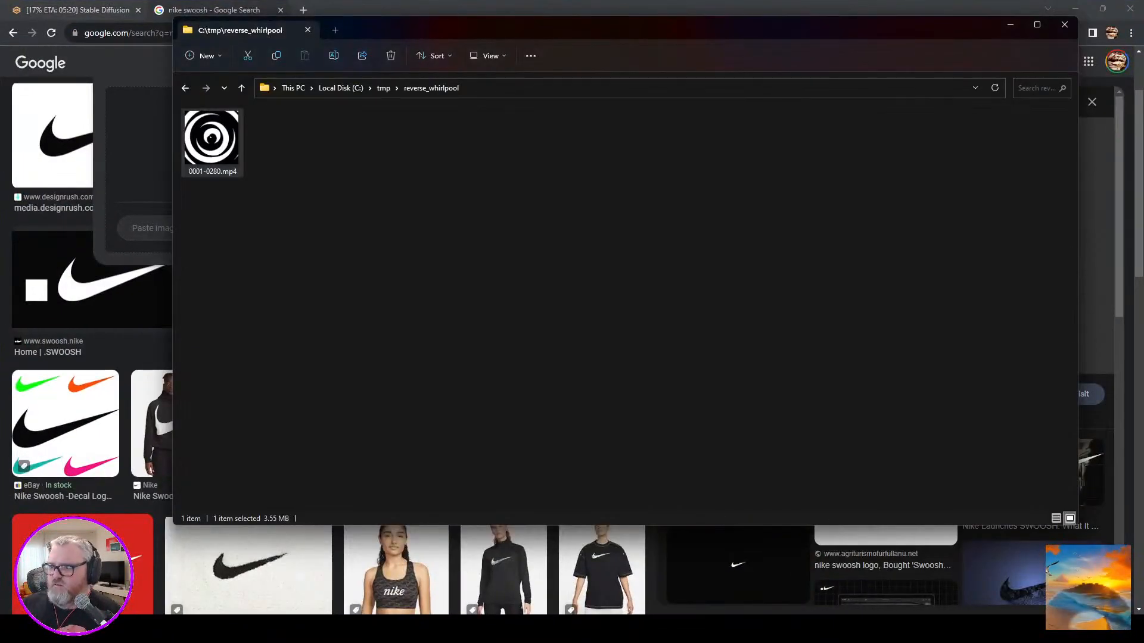
Examine the other swoosh image results for a cleaner, larger logo, comparing the black-on-white, transparent and white-on-black versions.
left_click(738, 565)
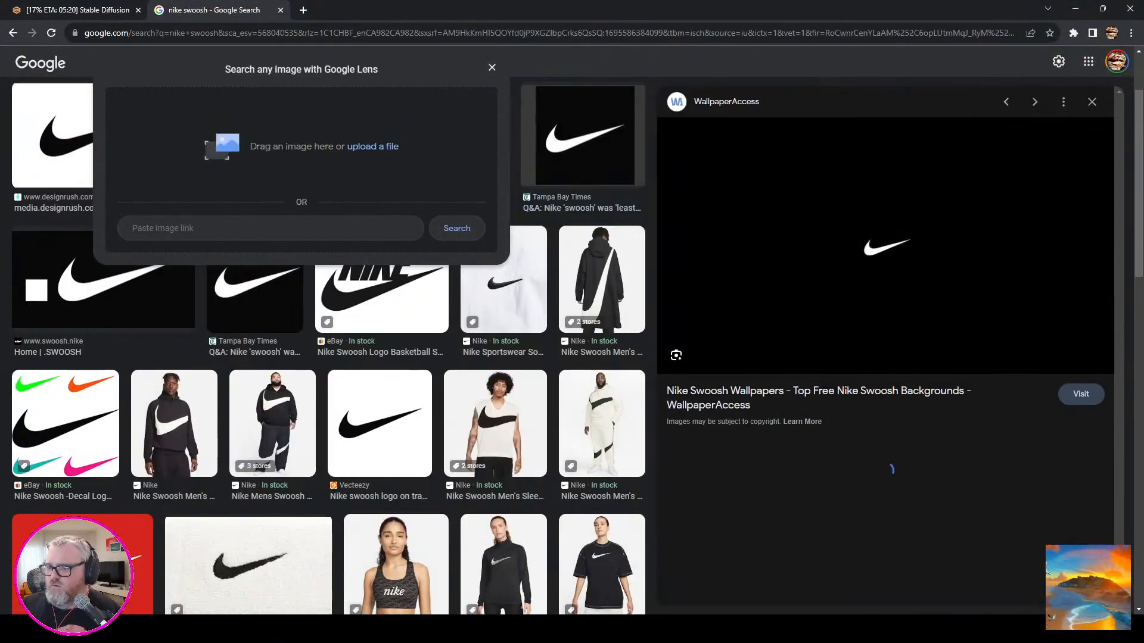
left_click(255, 298)
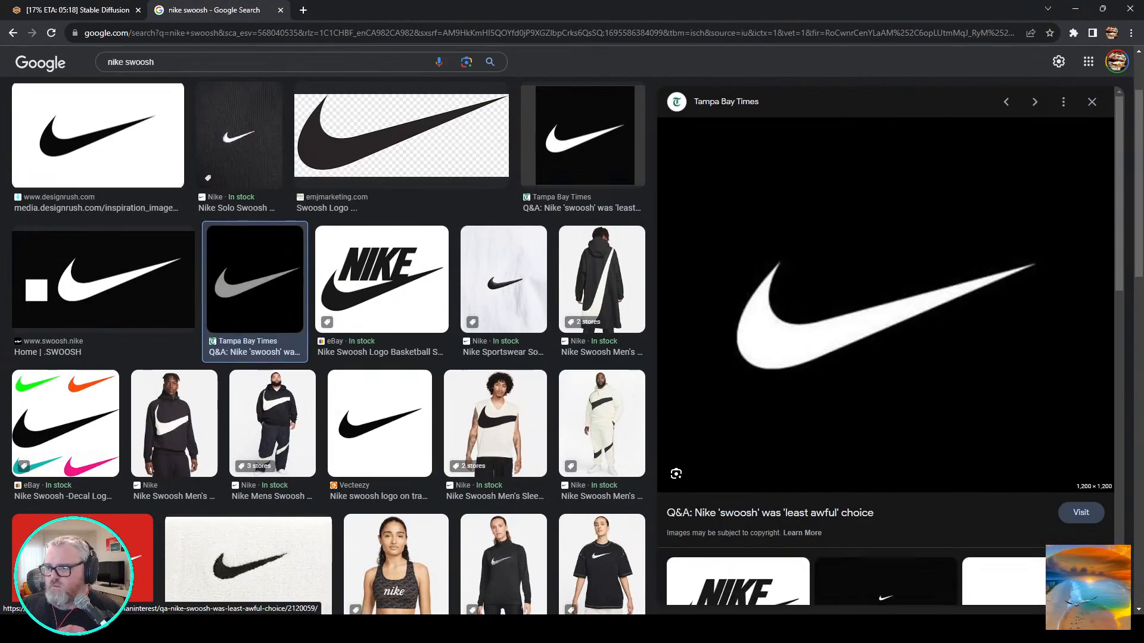
left_click(103, 280)
left_click(98, 136)
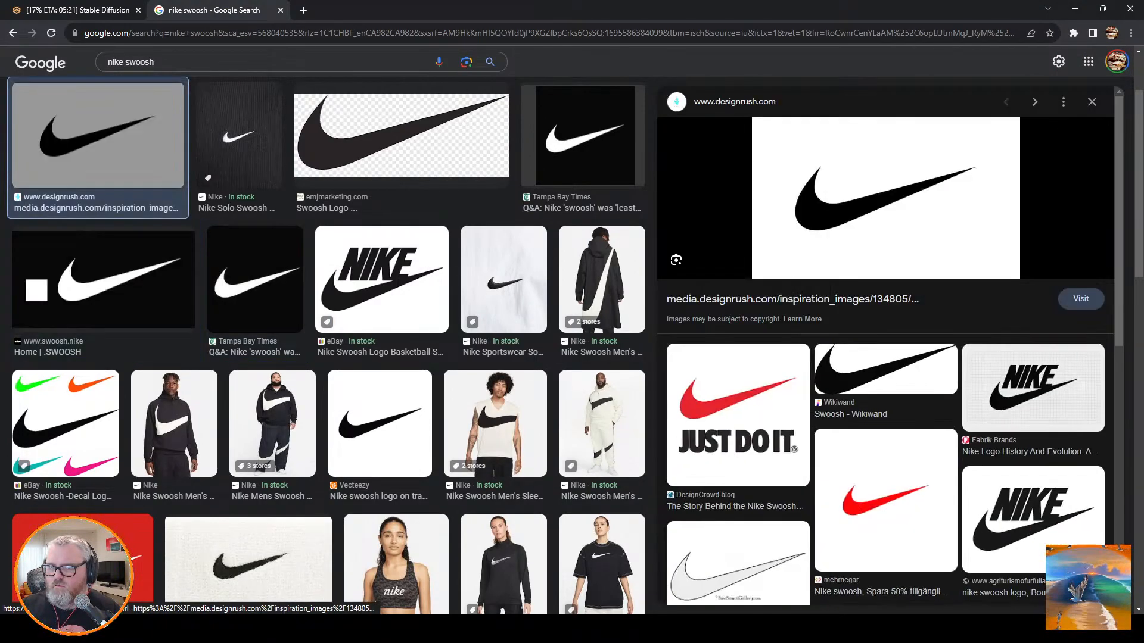
scroll(369, 381, "down", 15)
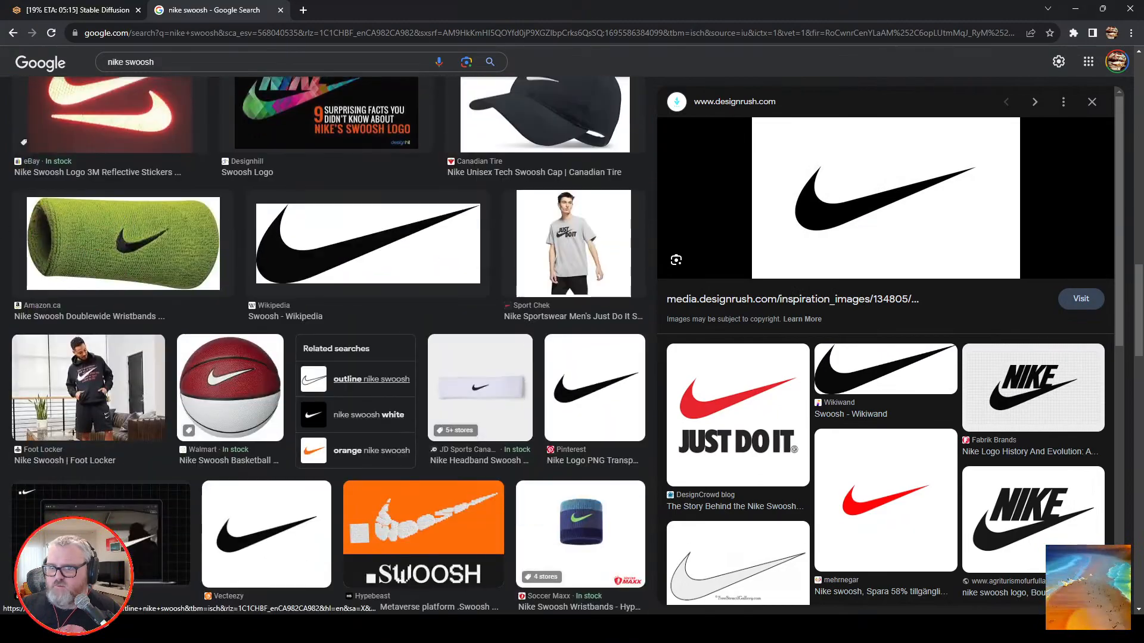
scroll(369, 381, "up", 15)
left_click(400, 238)
left_click(583, 239)
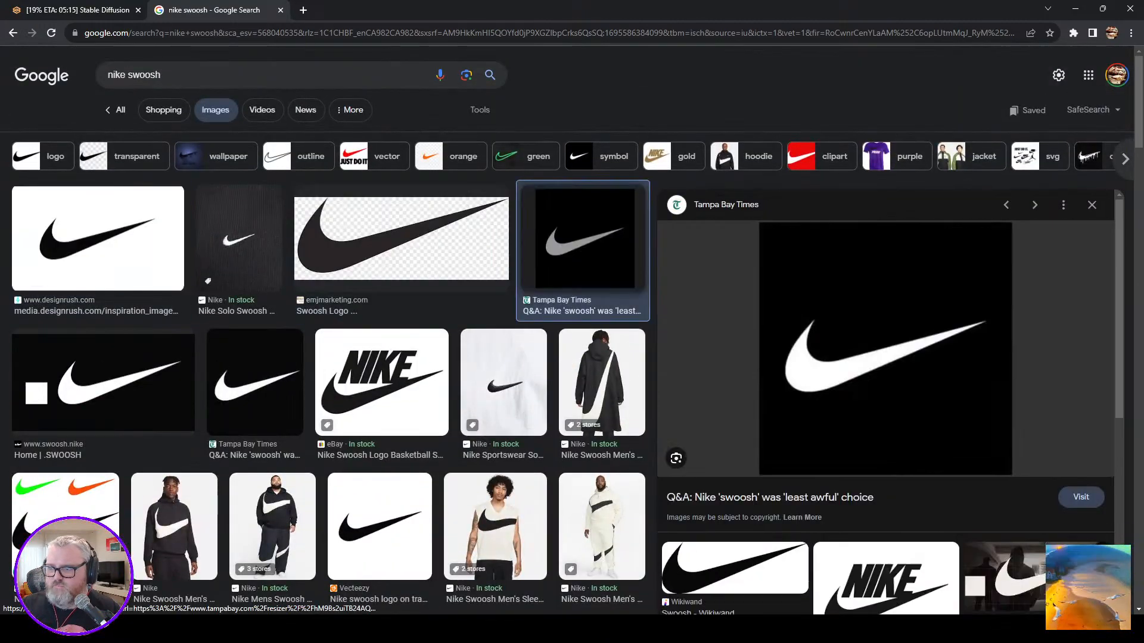
left_click(255, 383)
left_click_drag(799, 432, 475, 332)
key("super+d")
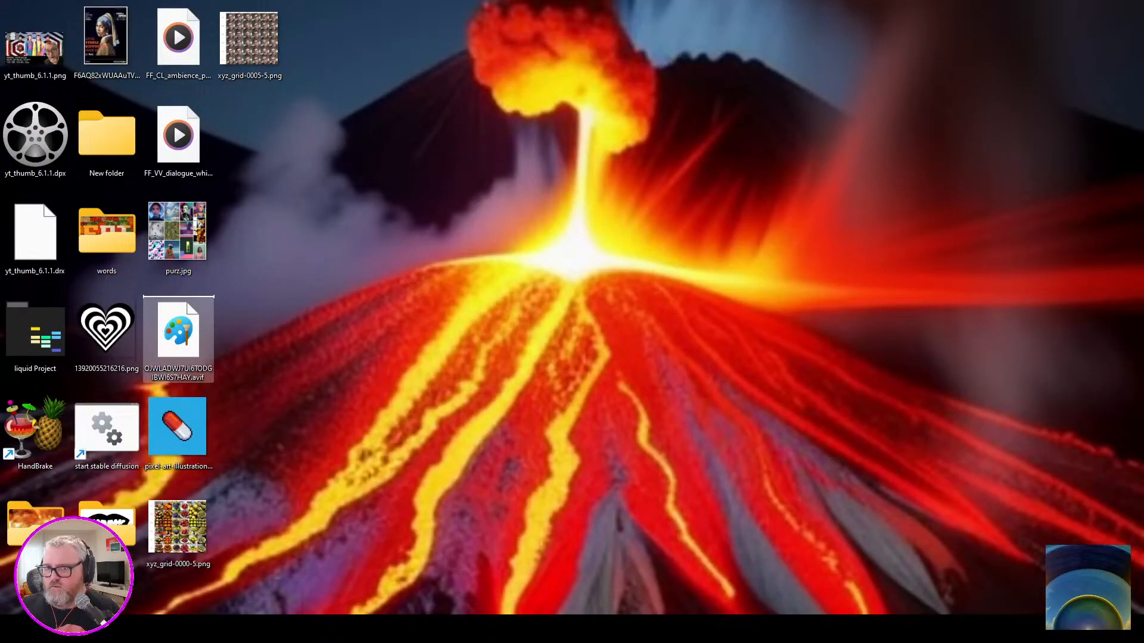
key("Escape")
key("super+d")
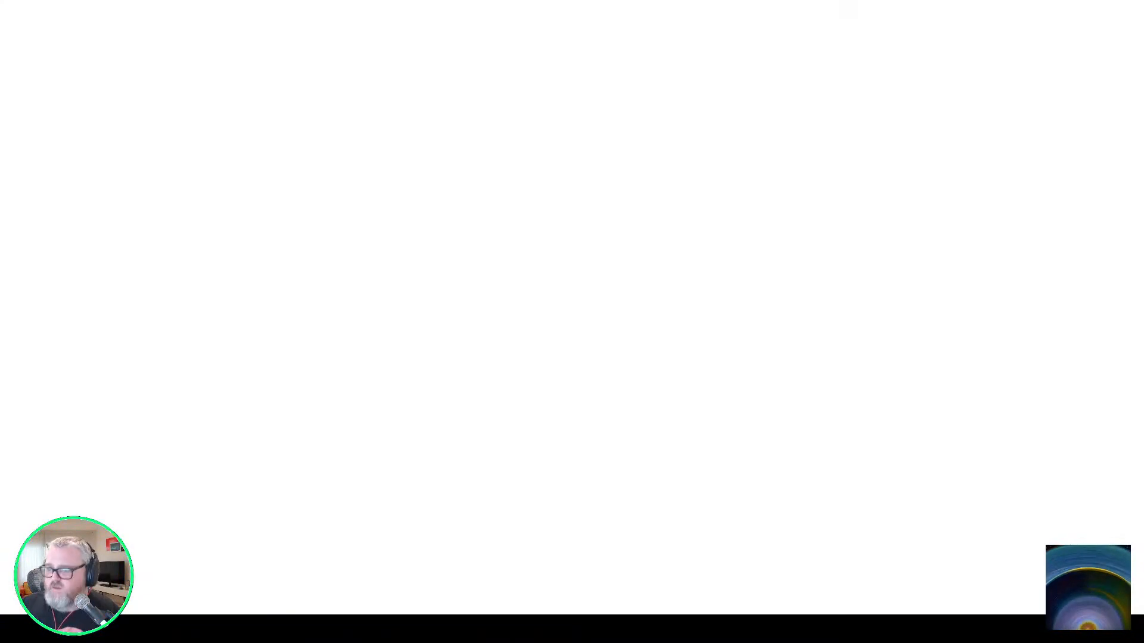
key("alt+Tab")
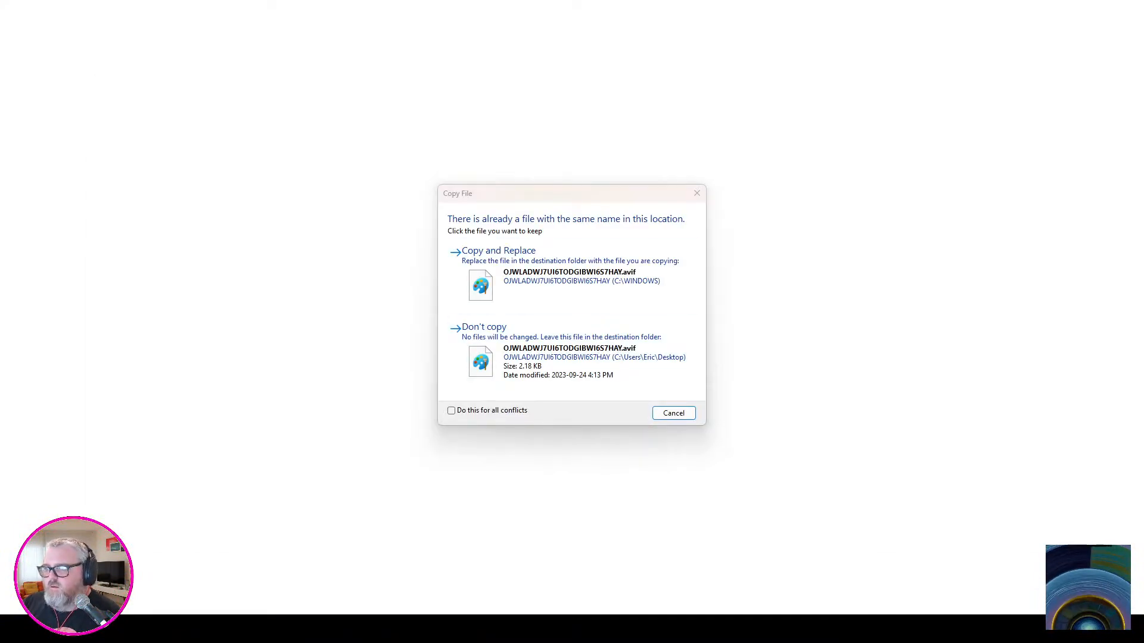
key("Escape")
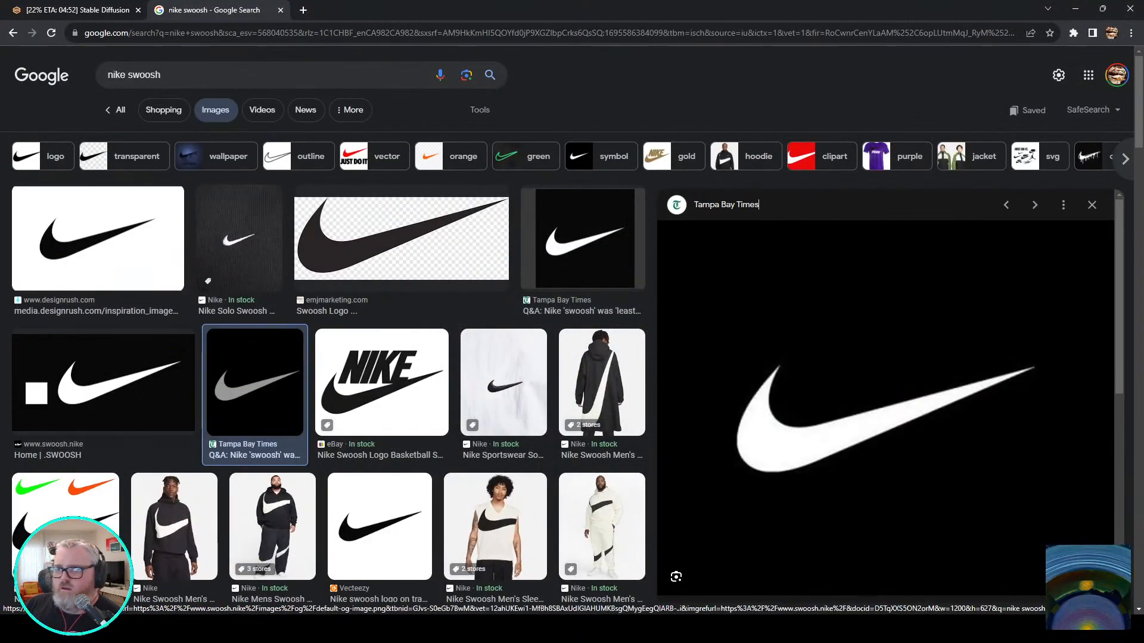
Open the designrush.com page of the black Nike swoosh on white, copy its image to the desktop and return to the browser.
left_click(98, 239)
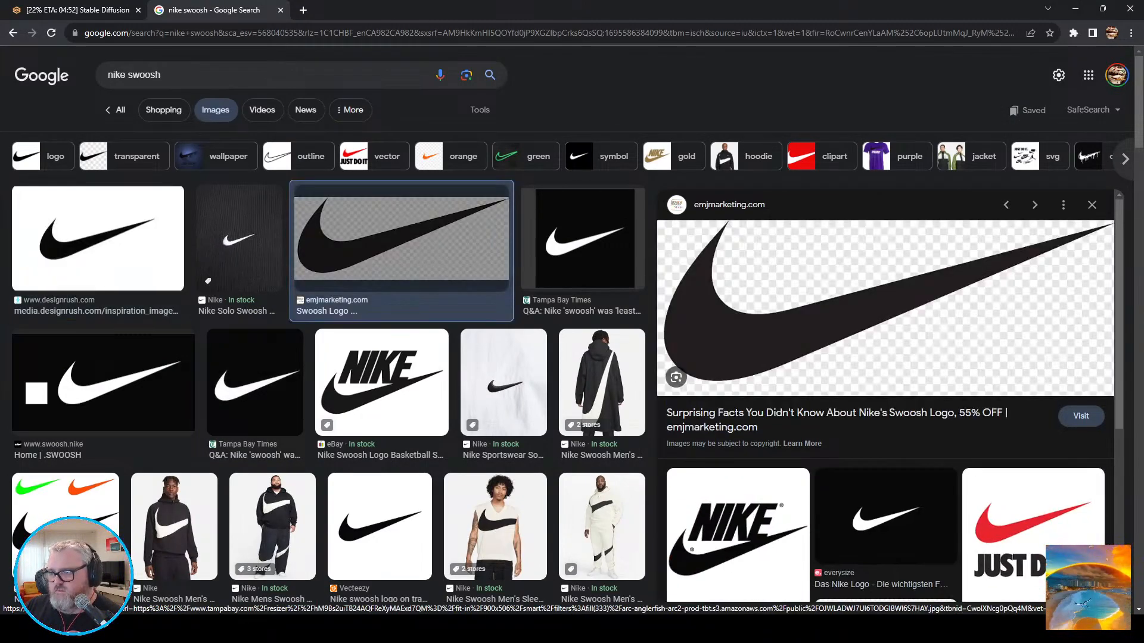
key("Left")
key("Left")
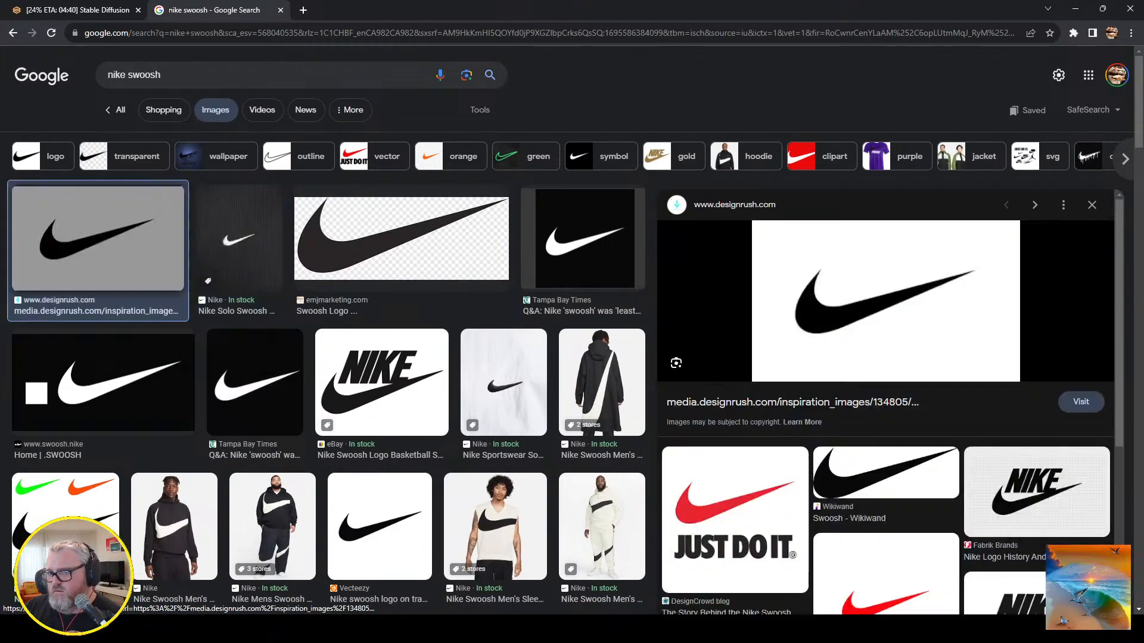
key("Return")
left_click_drag(572, 426, 526, 387)
key("super+d")
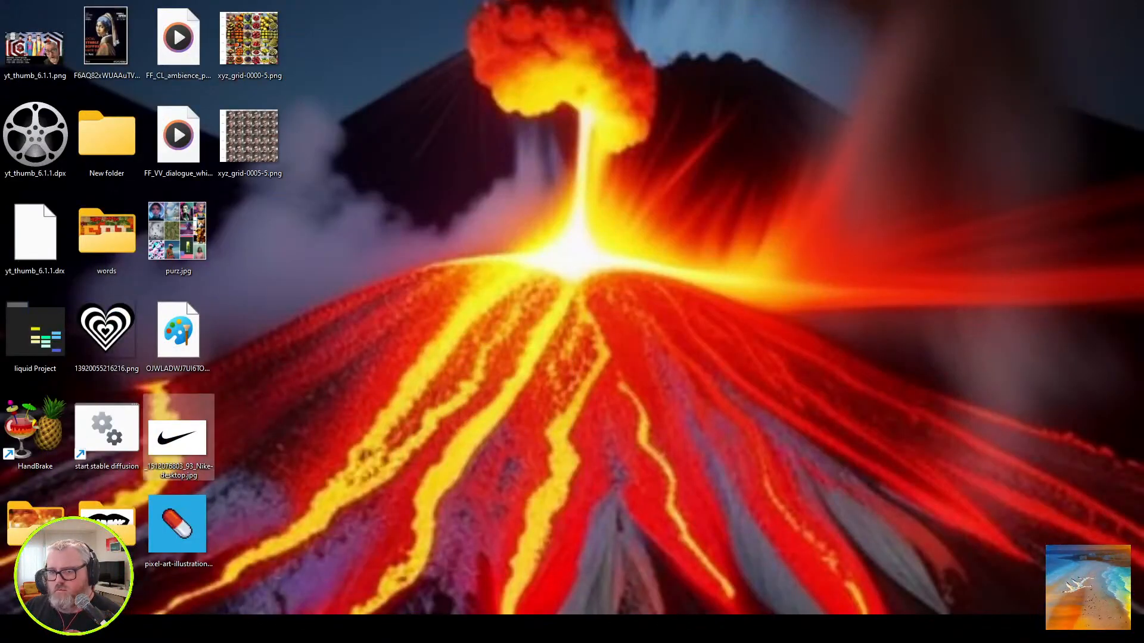
key("super+d")
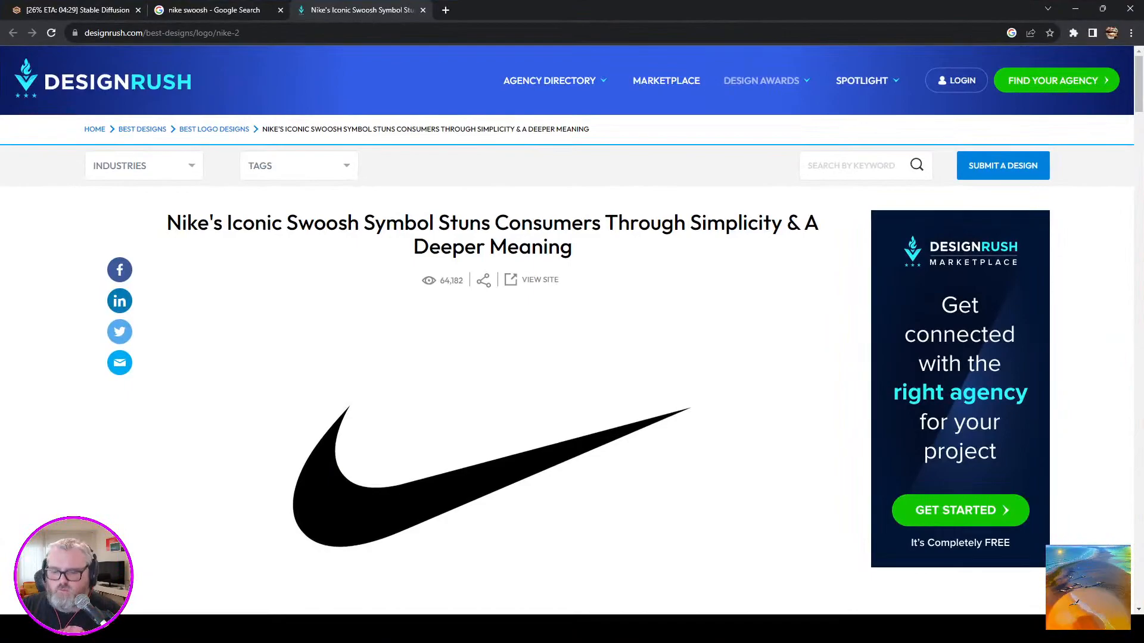
Load the Nike swoosh JPG from the desktop into Photopea in a new browser tab and invert its colours.
key("ctrl+t")
type("ph")
key("Return")
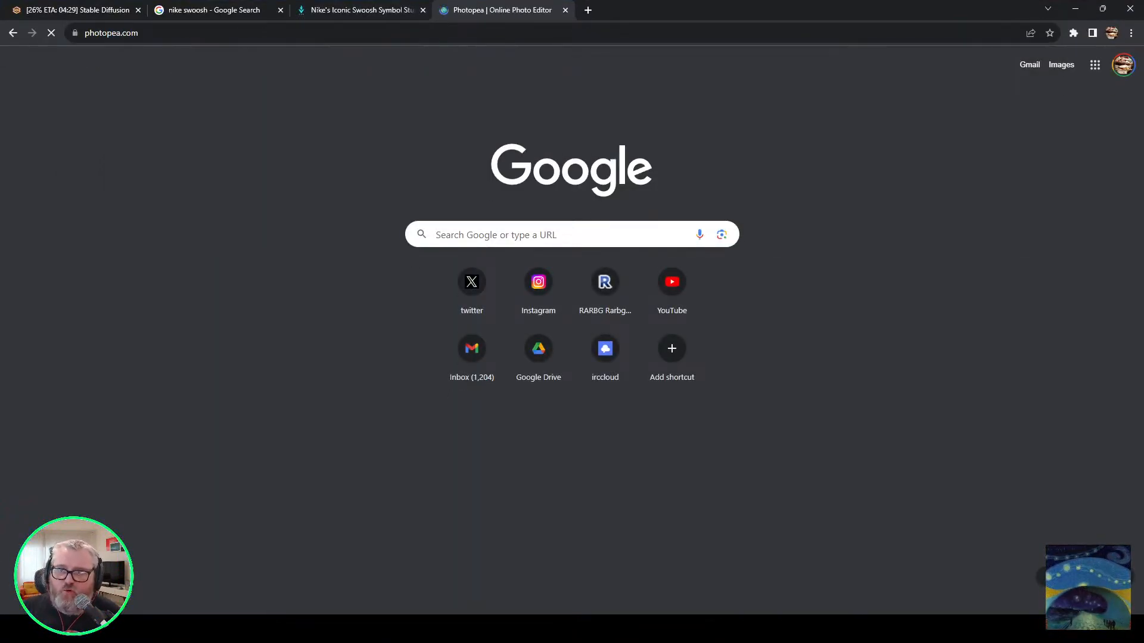
key("alt+Tab")
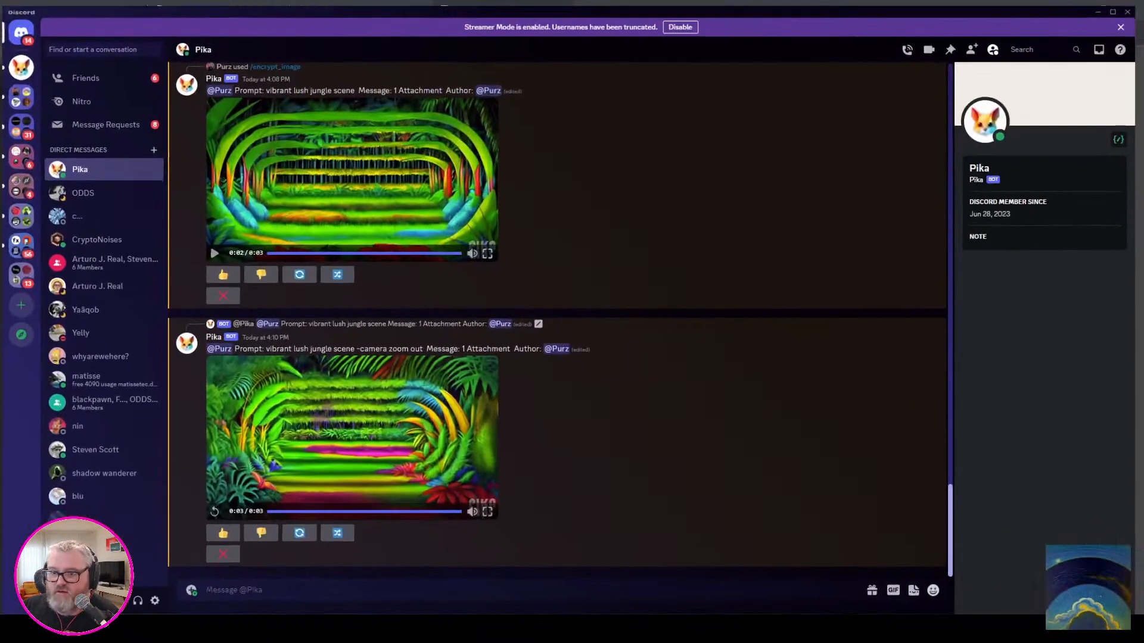
mouse_move(177, 629)
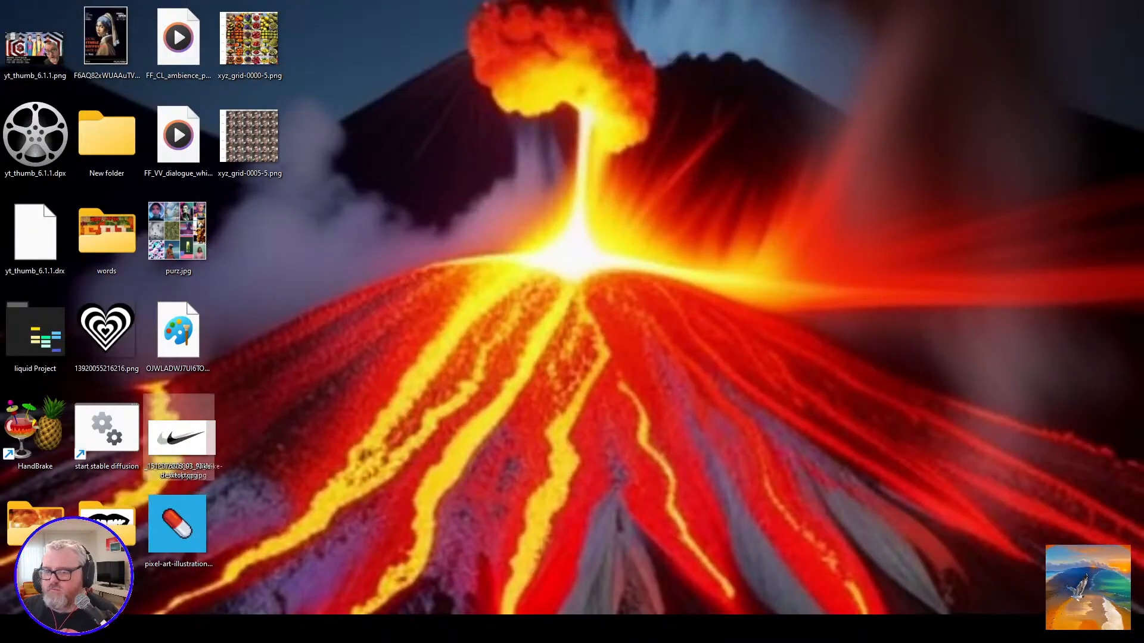
left_click_drag(178, 438, 395, 327)
key("ctrl+i")
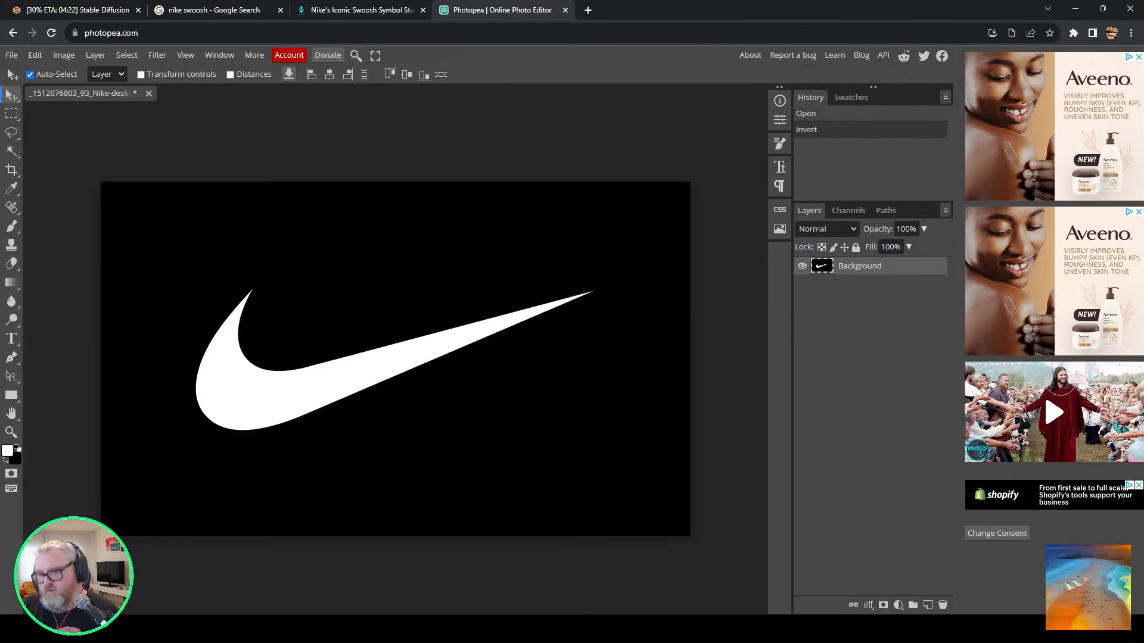
Export the inverted white-on-black swoosh from Photopea as a PNG.
left_click(11, 55)
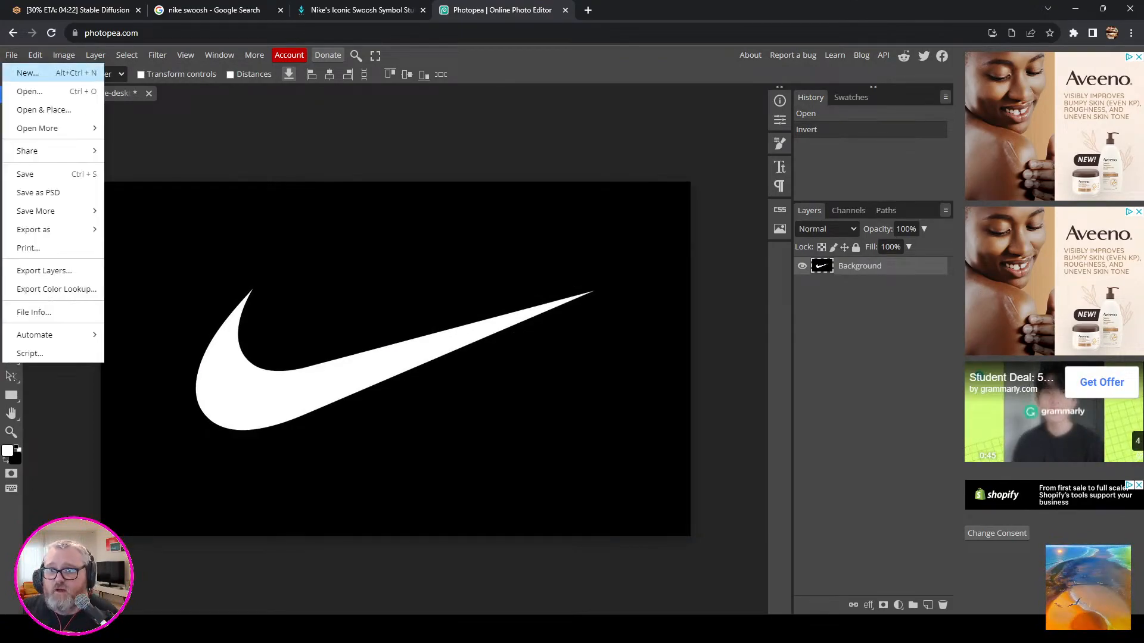
mouse_move(52, 230)
left_click(127, 228)
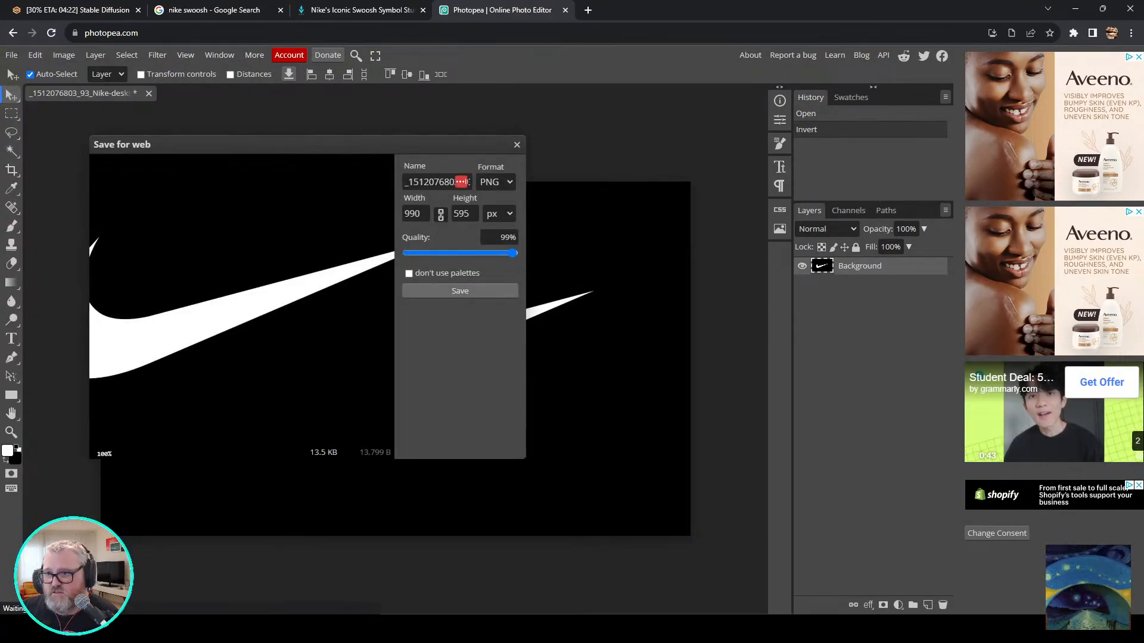
left_click(460, 291)
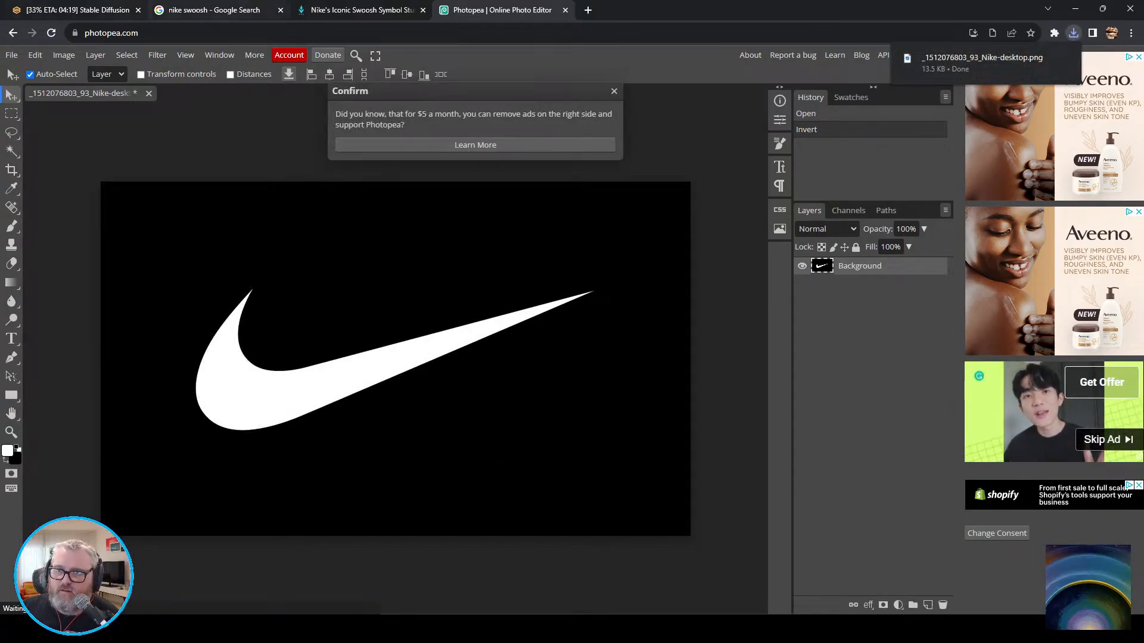
key("alt+Tab")
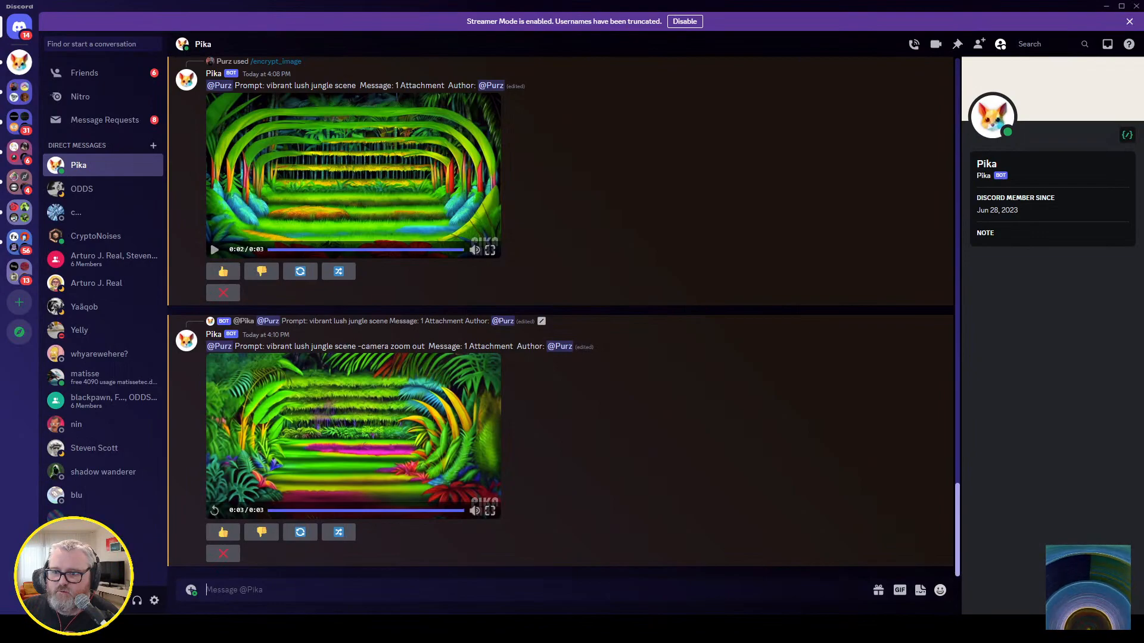
type("/e")
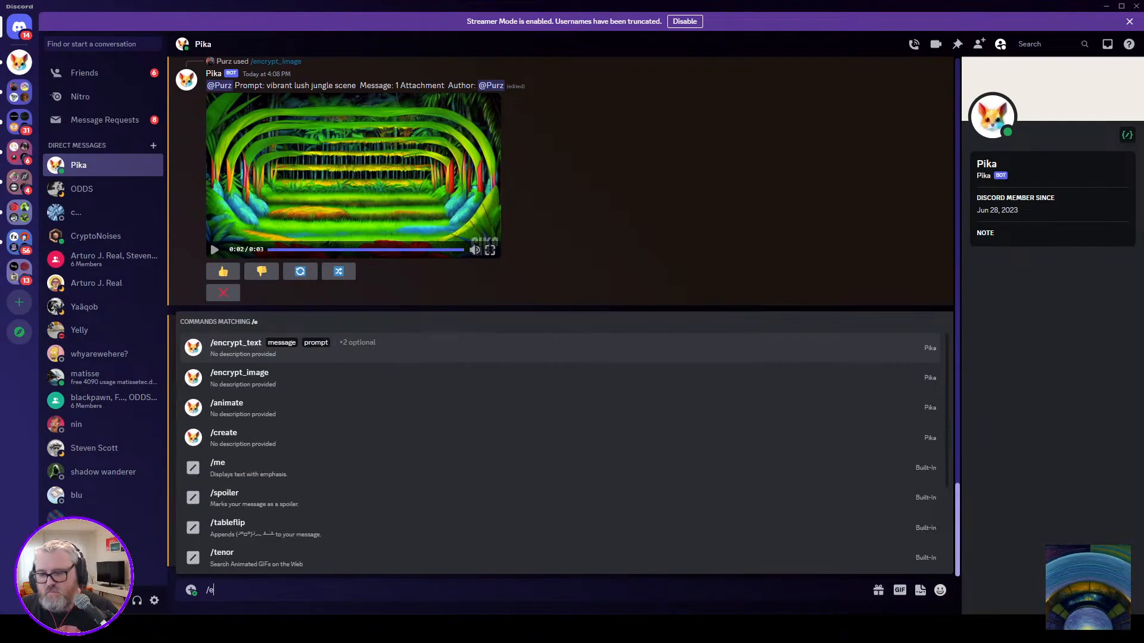
type("ncrypt_image")
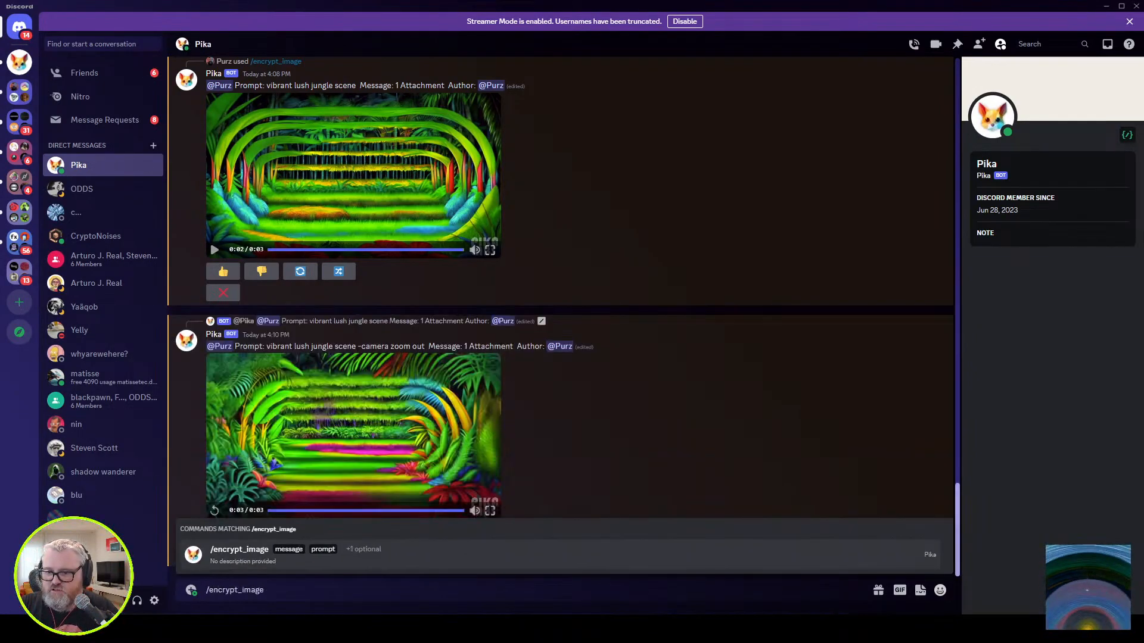
key("Tab")
left_click(243, 513)
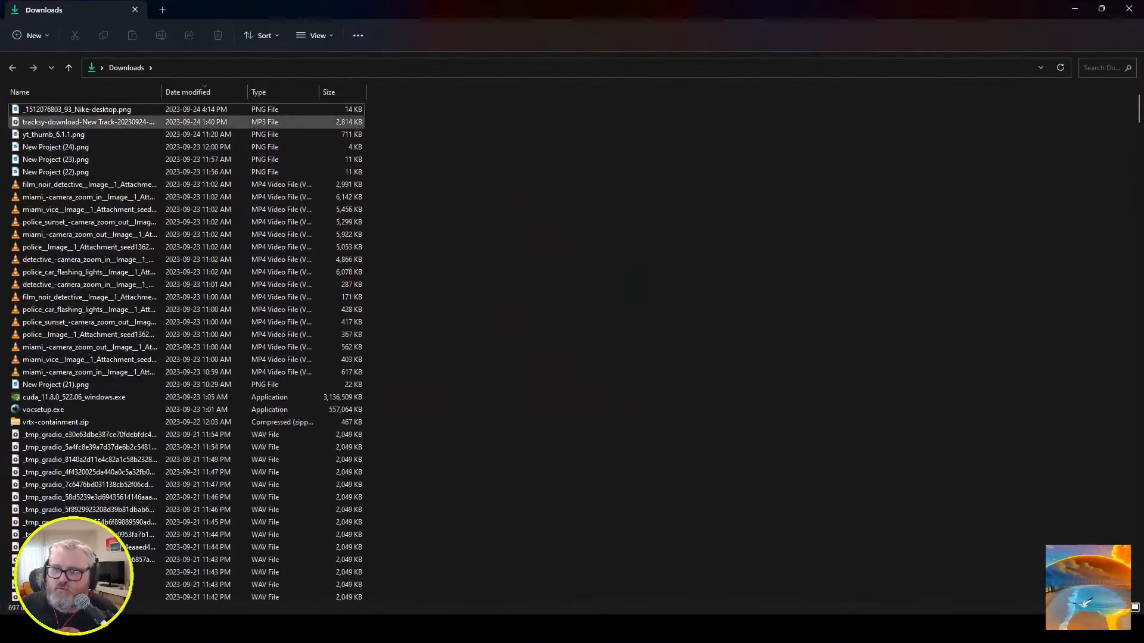
left_click(76, 109)
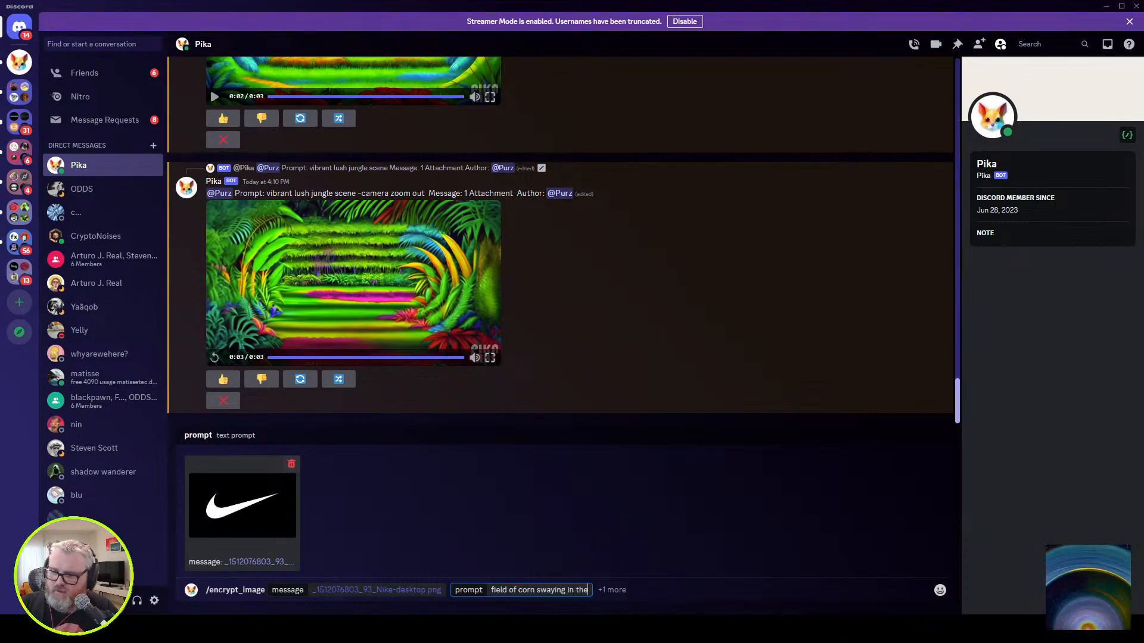
key("Return")
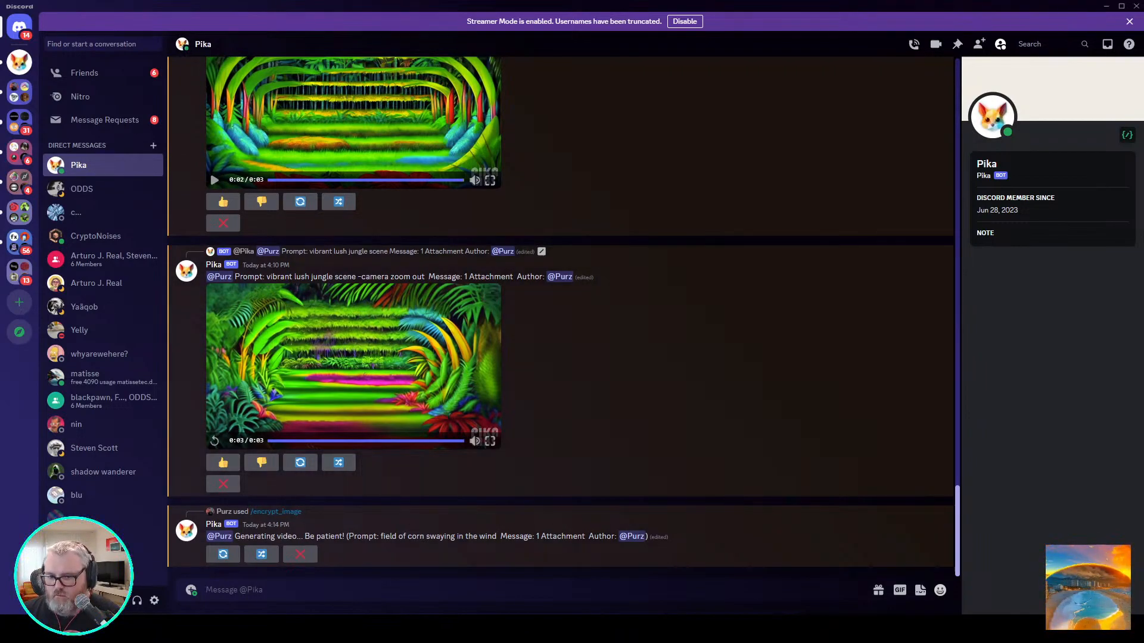
Return to the Stable Diffusion page in the browser to check the Deforum whirlpool generation's progress.
left_click(73, 563)
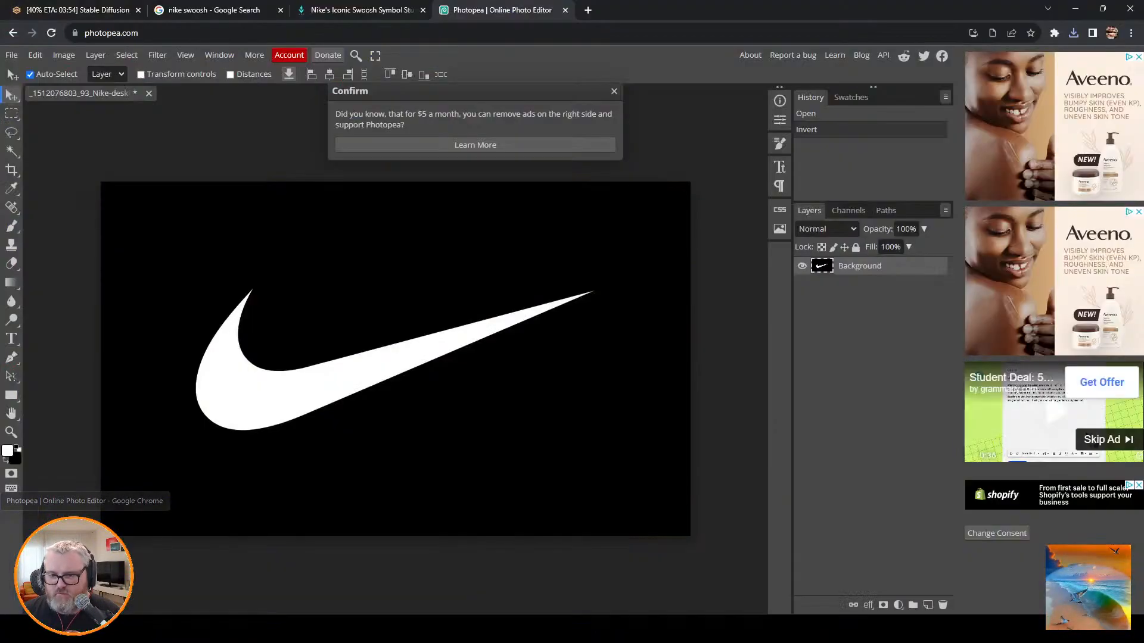
left_click(76, 10)
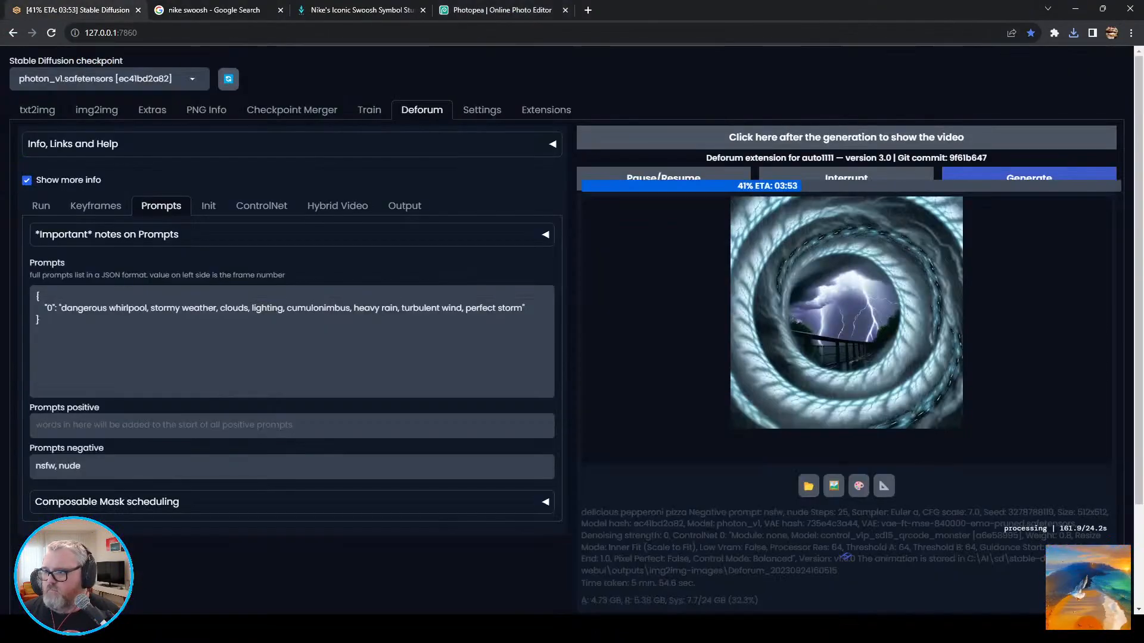
left_click(256, 629)
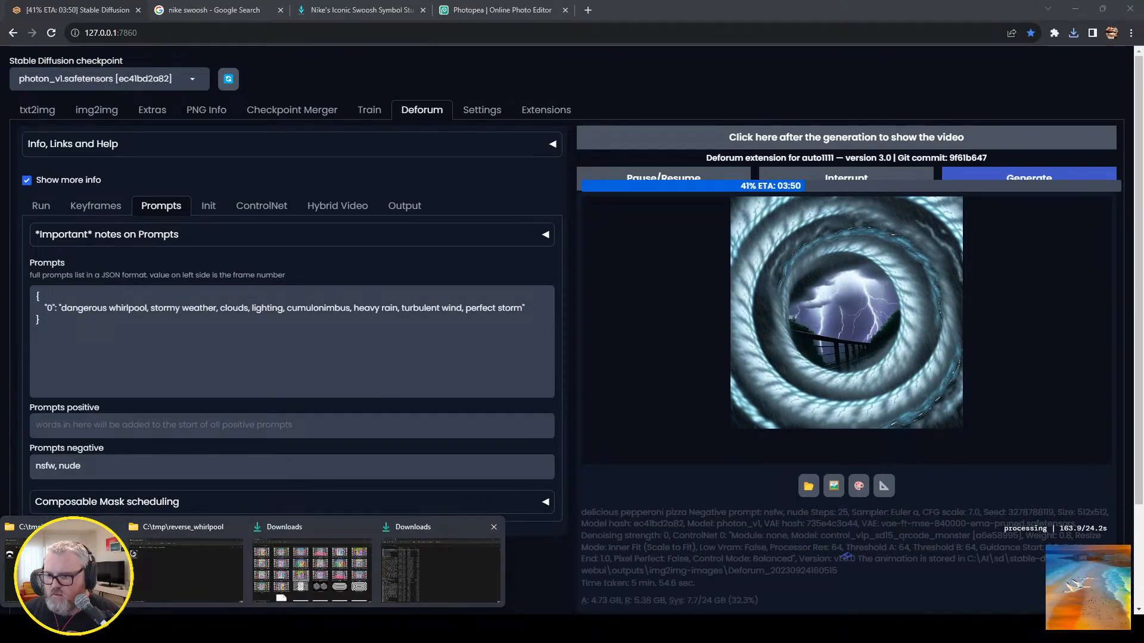
left_click(435, 563)
left_click(73, 629)
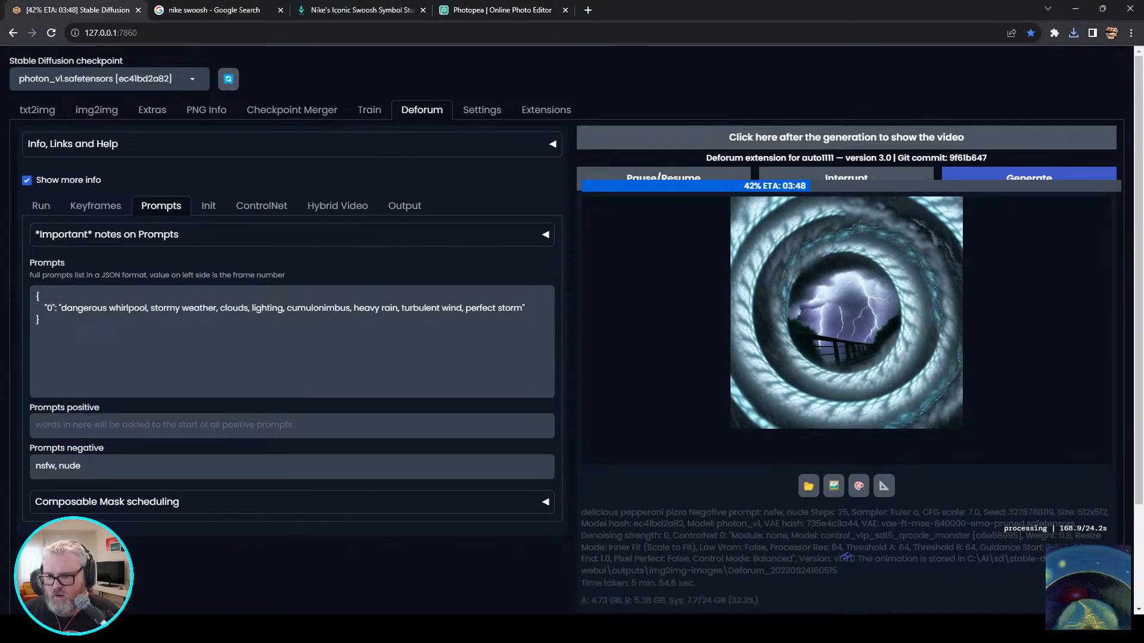
key("alt+Tab")
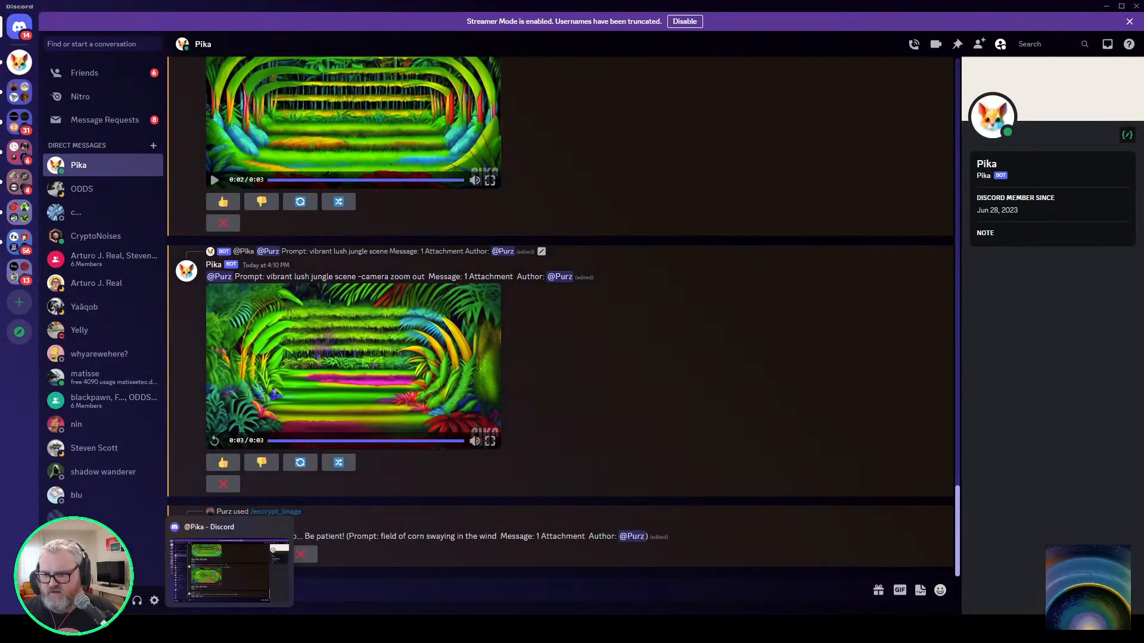
key("alt+Tab")
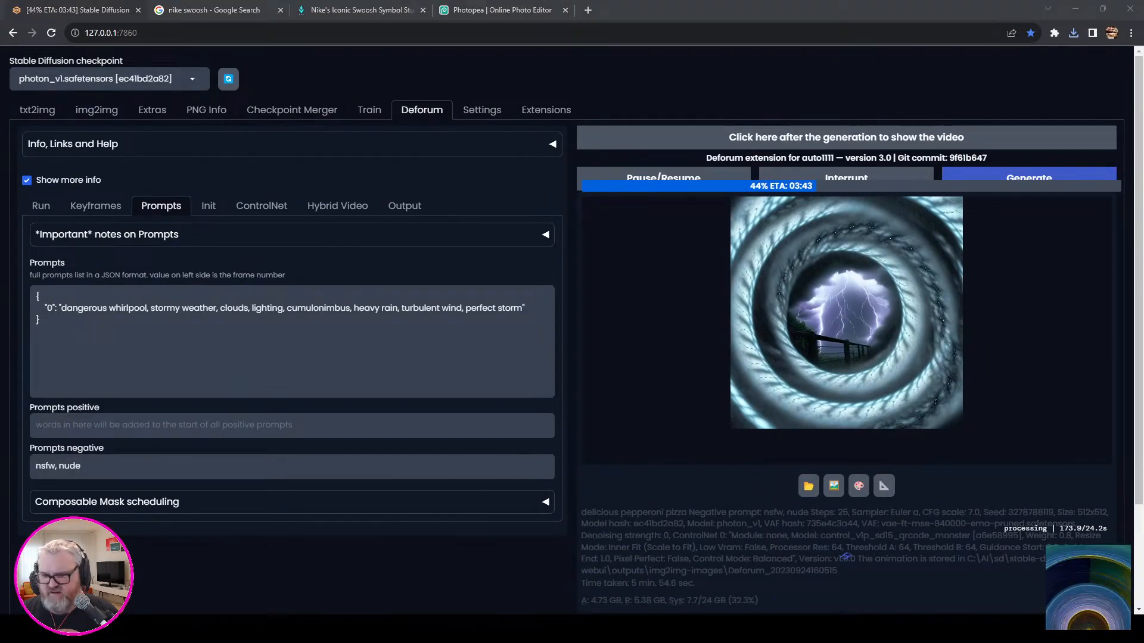
left_click(441, 571)
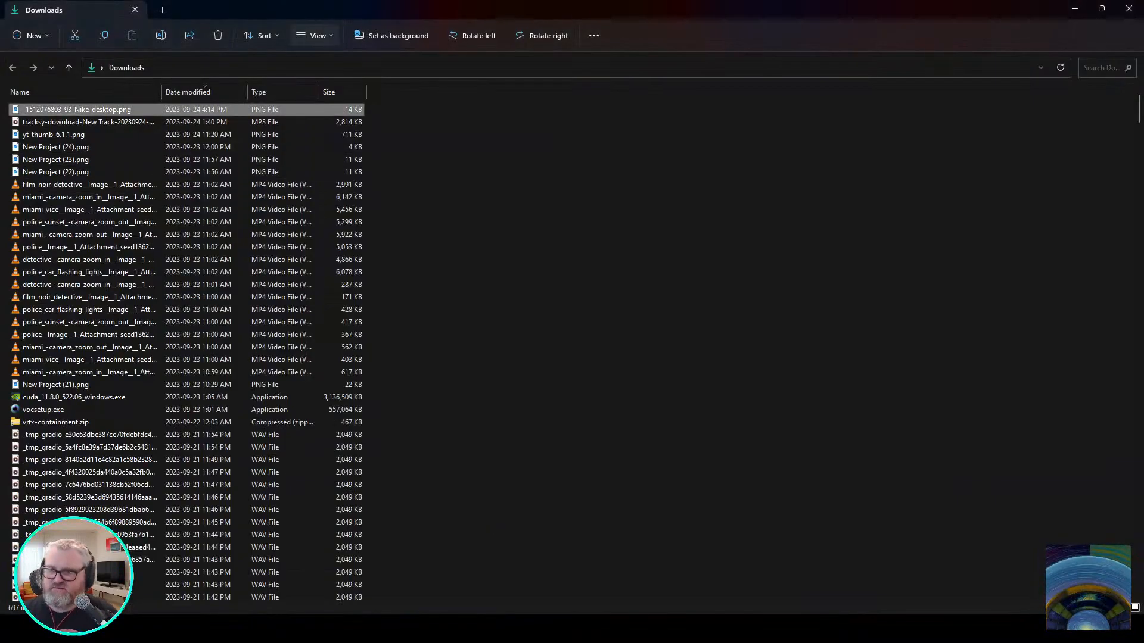
left_click(321, 68)
type("C:\\ai\\sd")
key("Down")
key("Down")
key("Down")
key("Down")
key("Return")
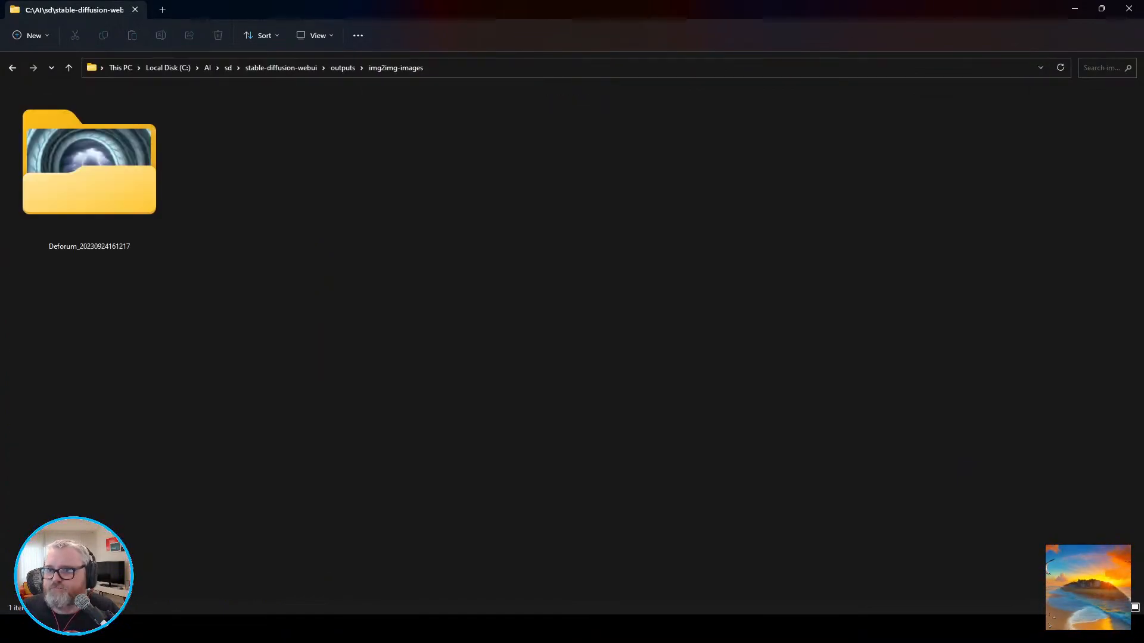
double_click(90, 166)
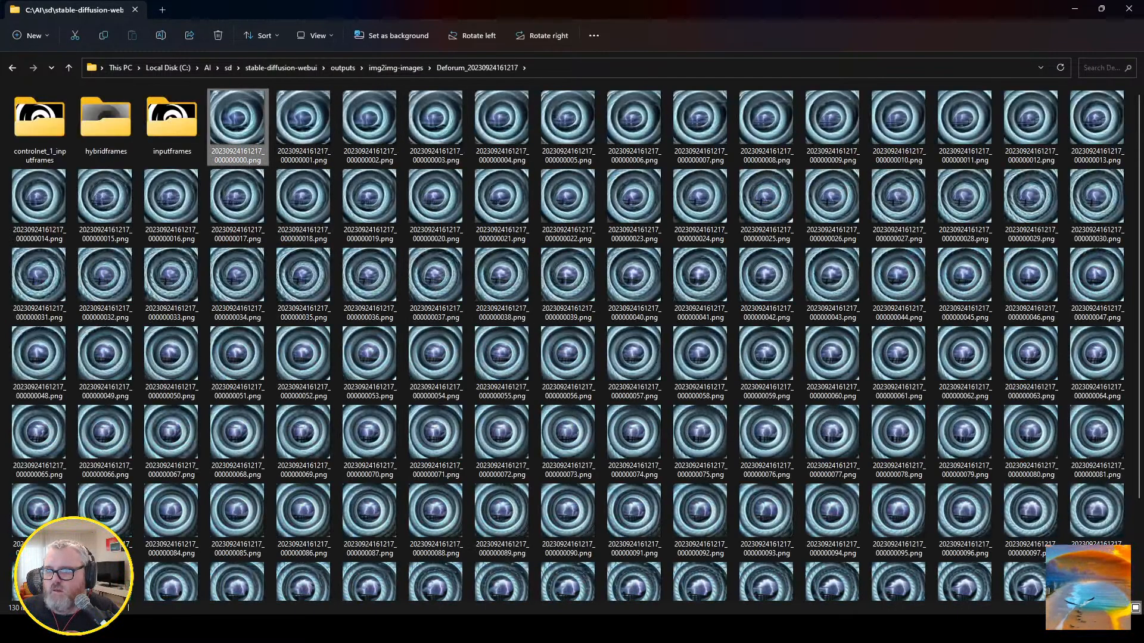
Play the generated frame sequence in djv starting from the first PNG, view it at actual size, and close the viewer.
right_click(255, 128)
mouse_move(298, 185)
left_click(483, 205)
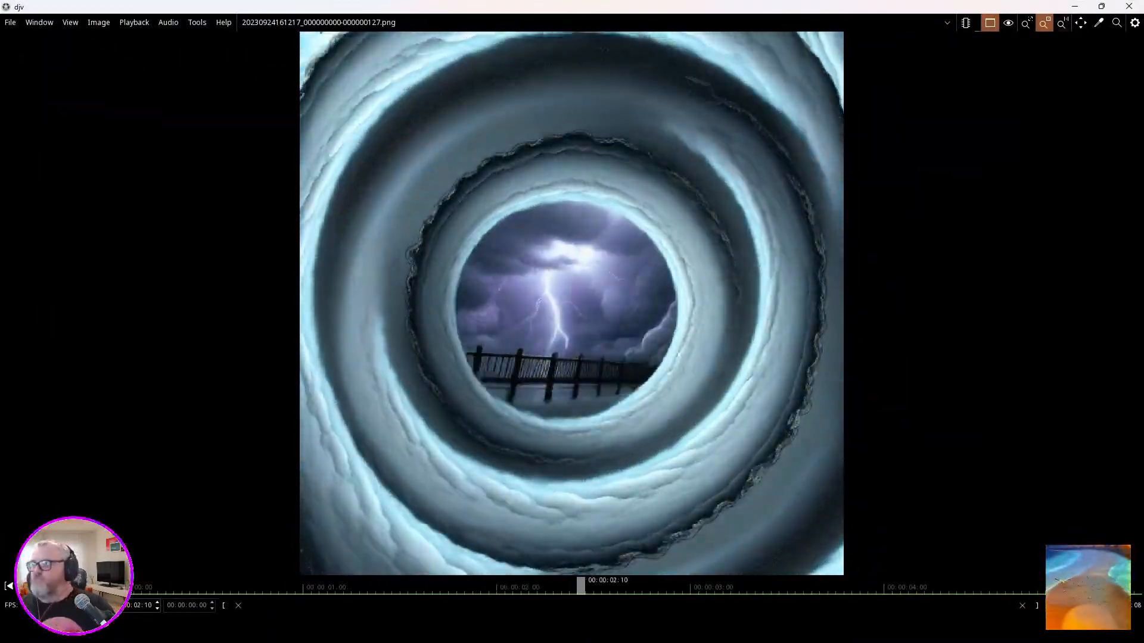
key("0")
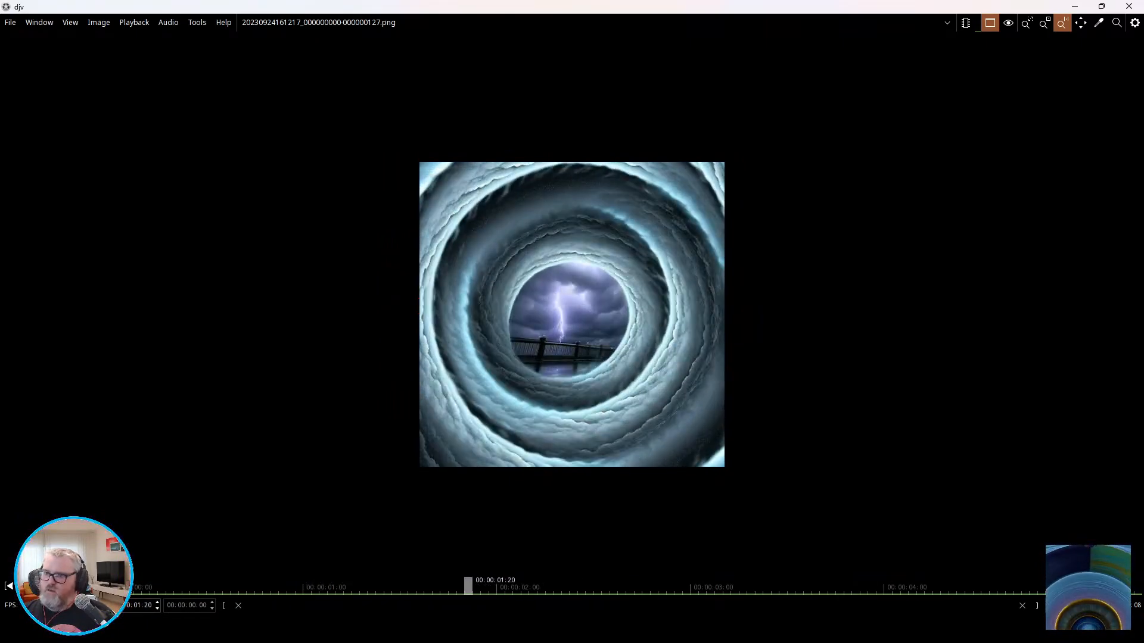
left_click(1128, 6)
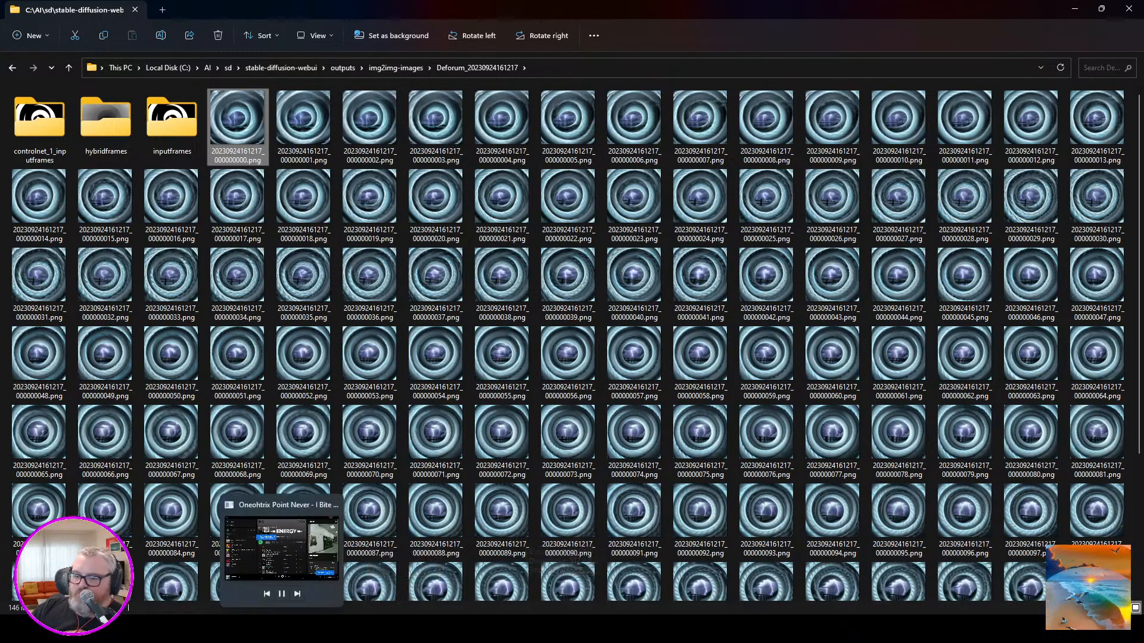
Switch to Blender's Layout workspace and bring the Spiral and Wave Texture nodes of the plane's material into view.
left_click(256, 629)
left_click(226, 566)
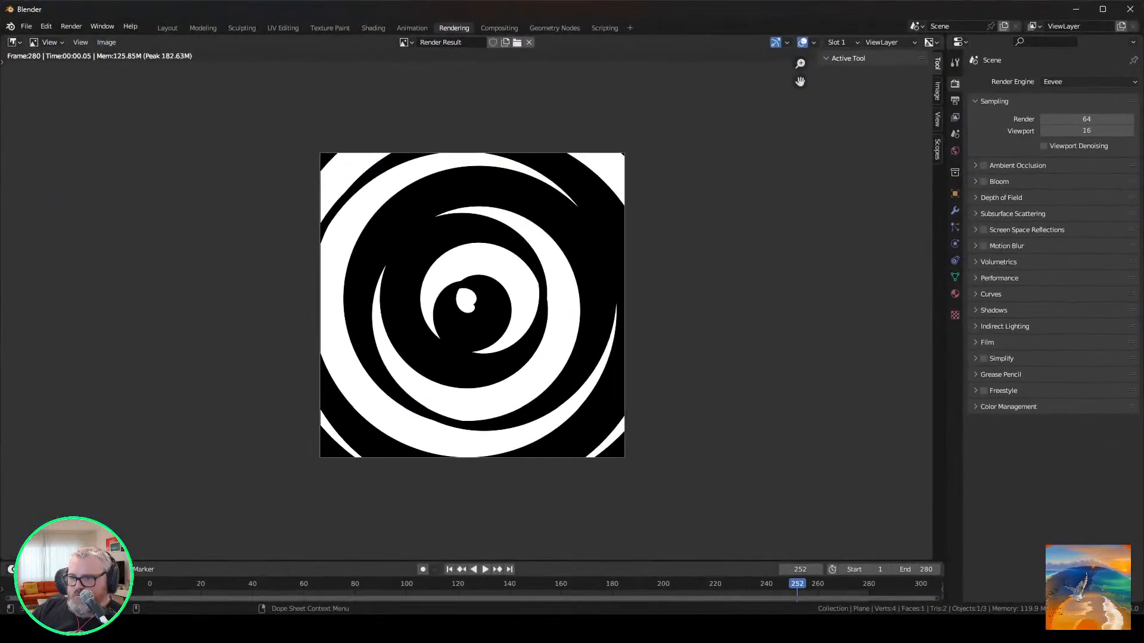
left_click(167, 28)
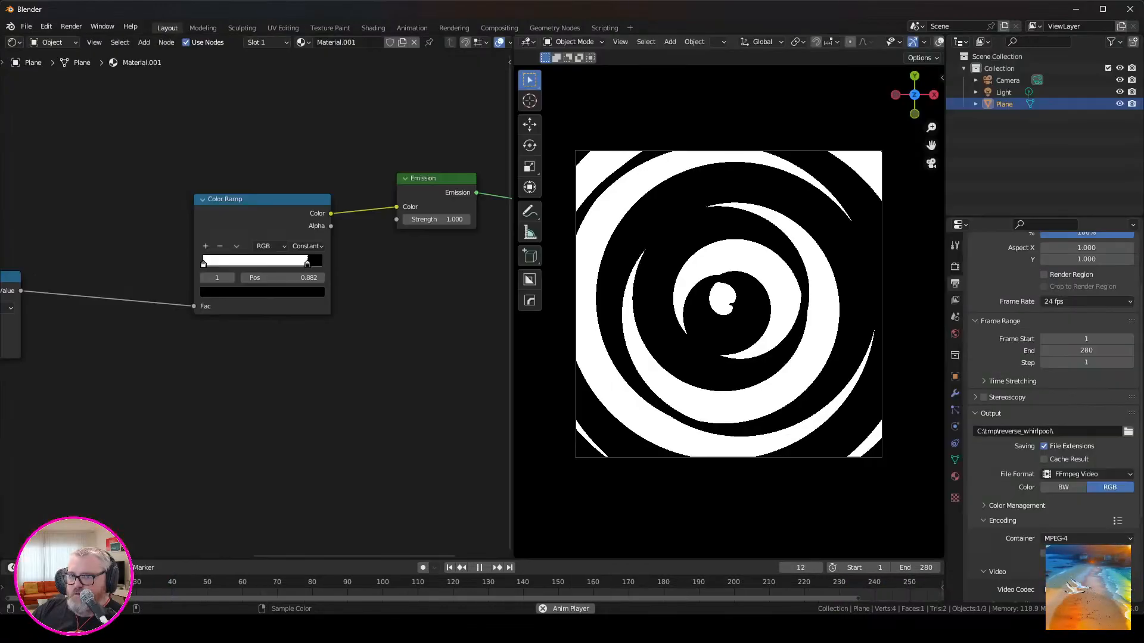
scroll(263, 299, "down", 3)
middle_click_drag(264, 299, 288, 293)
scroll(257, 297, "up", 4)
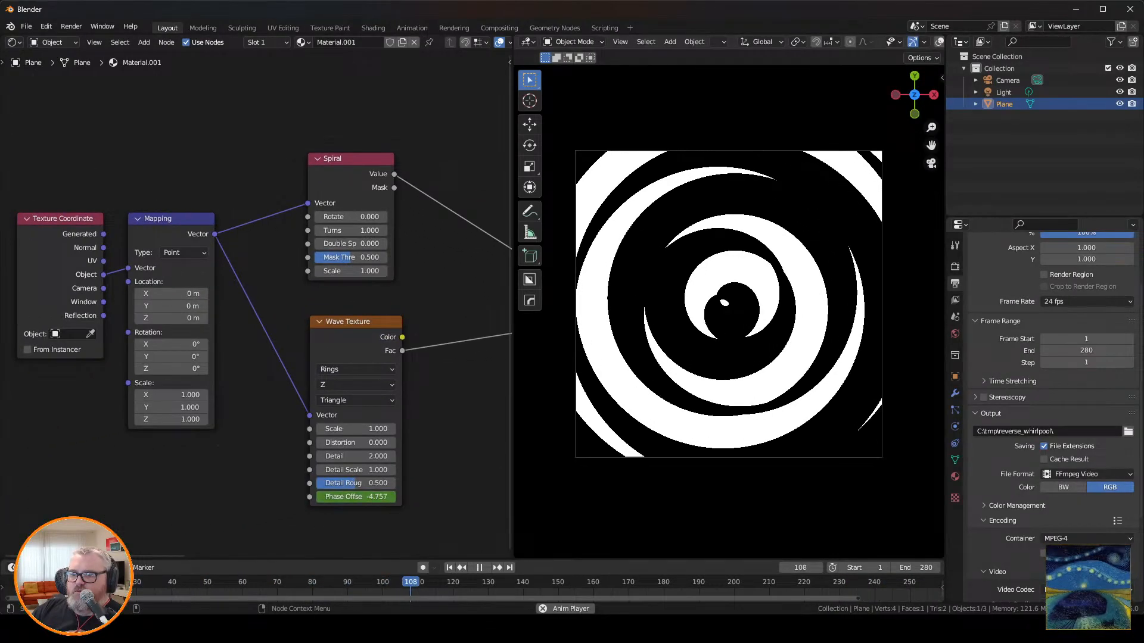
Set the Wave Texture's animated phase offset to -tau*4 at frame 281 and play back the animation.
key("space")
key("shift+Right")
key("Right")
left_click(356, 497)
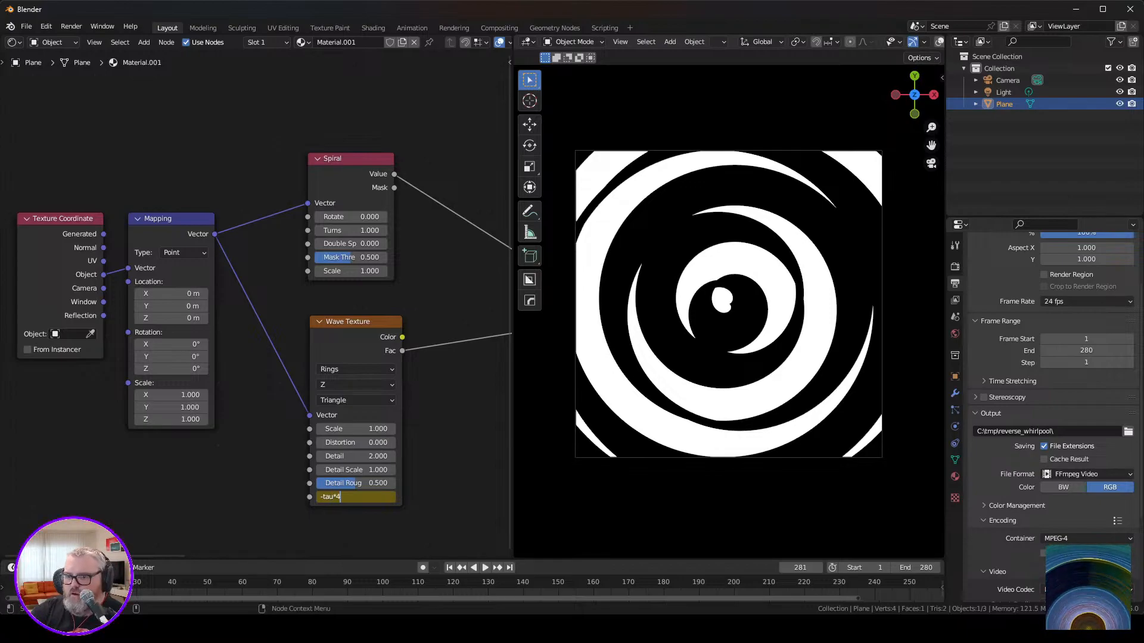
type("*4")
key("Return")
key("space")
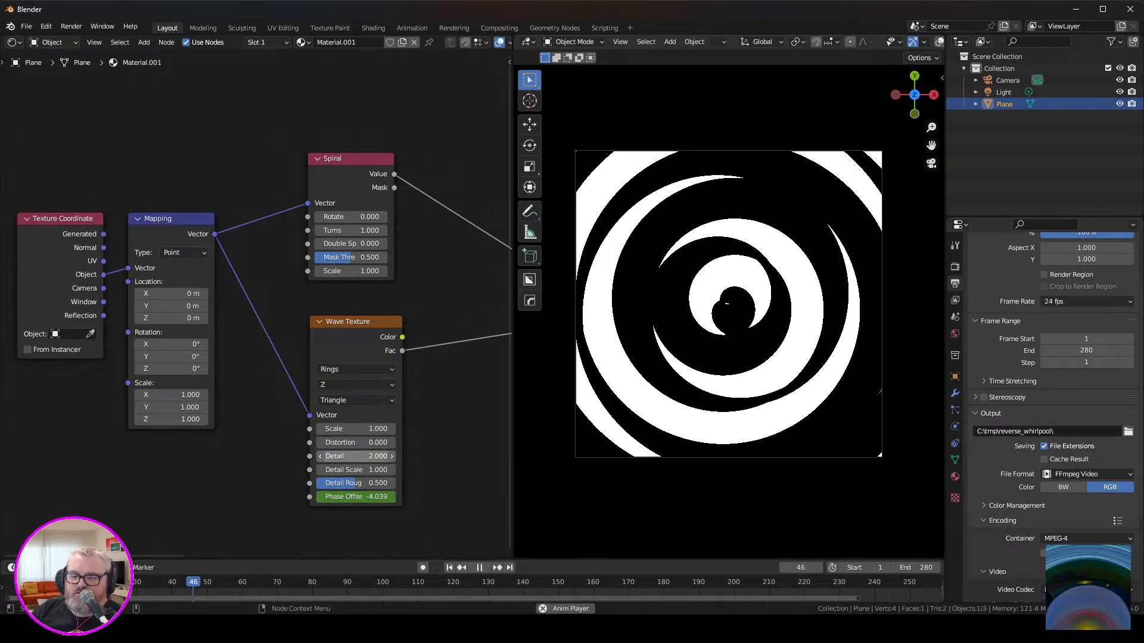
Render the 280-frame whirlpool animation to C:\tmp\reverse_whirlpool\ and close the render window.
left_click(27, 26)
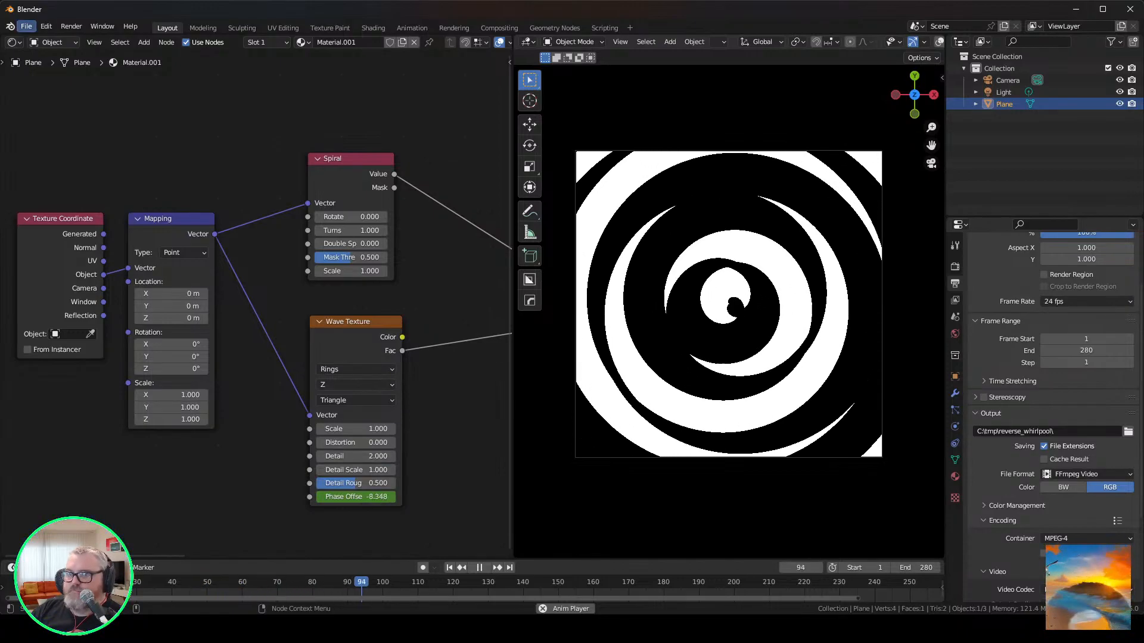
mouse_move(72, 199)
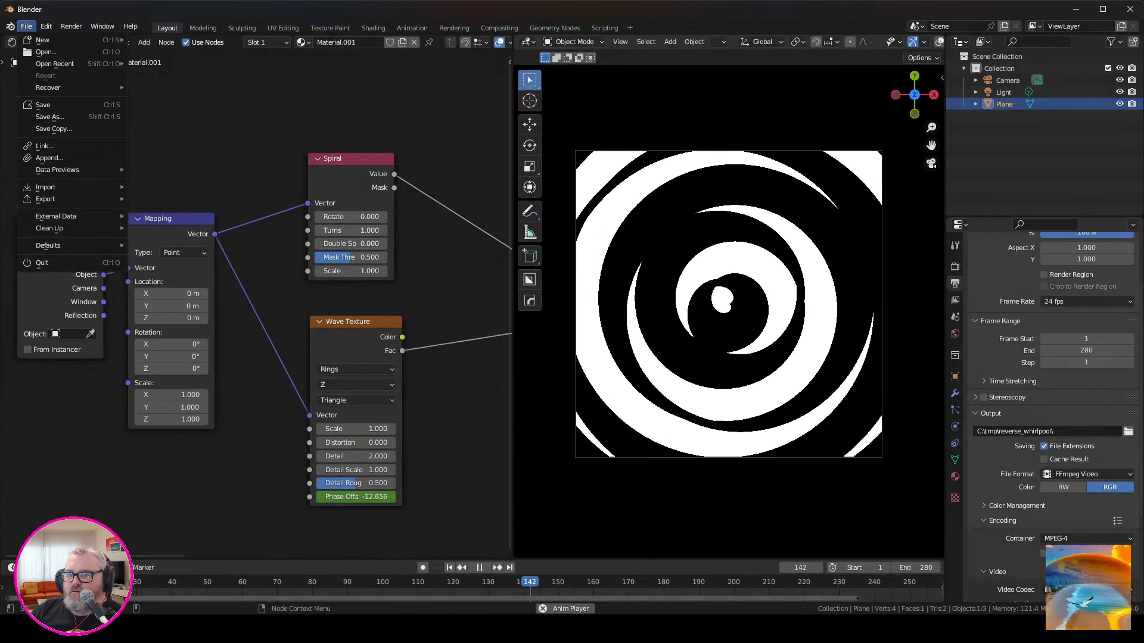
left_click(72, 26)
left_click(95, 52)
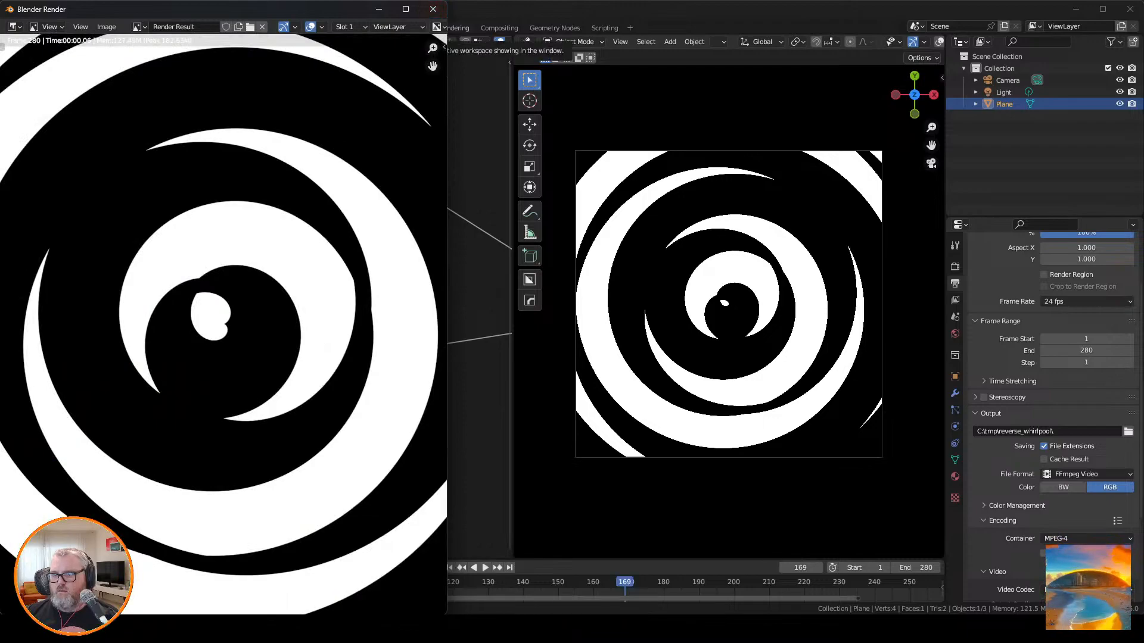
left_click(433, 9)
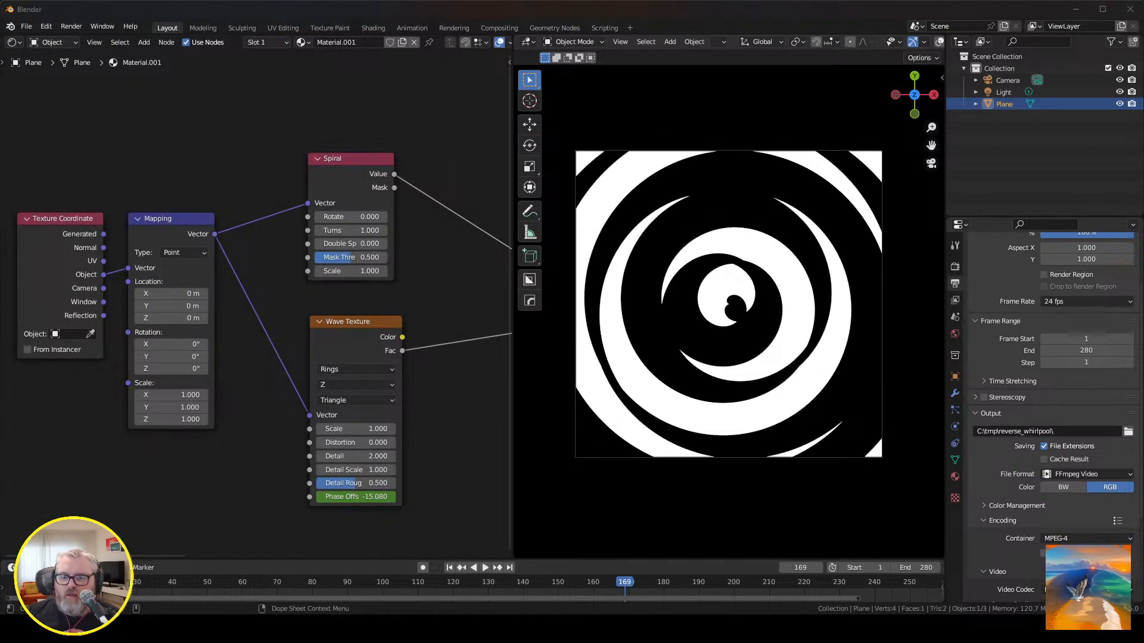
Back in Stable Diffusion, try to switch the checkpoint to photon_v1.safetensors [ec41bd2a82] and return to the Deforum settings.
left_click(72, 629)
left_click(37, 110)
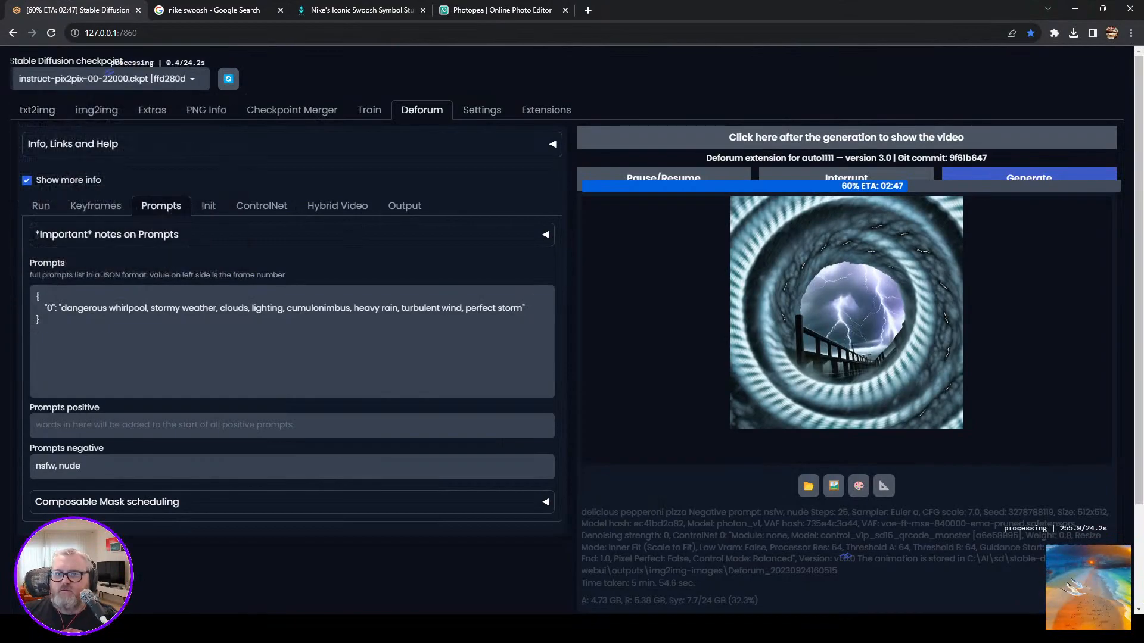
left_click(36, 109)
left_click(101, 78)
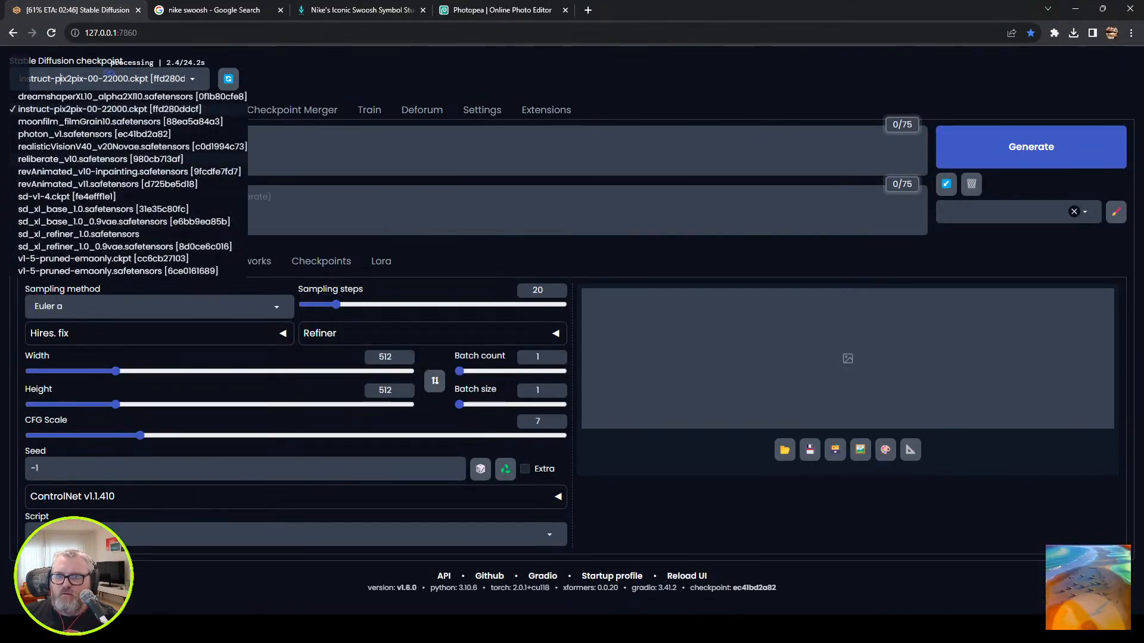
left_click(94, 133)
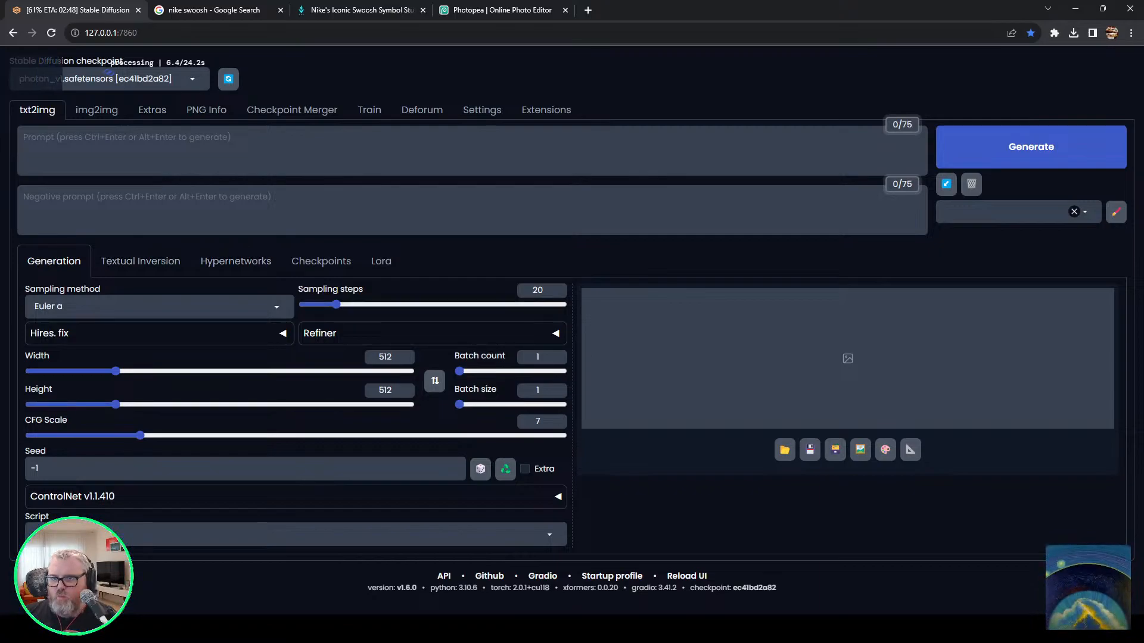
left_click(422, 110)
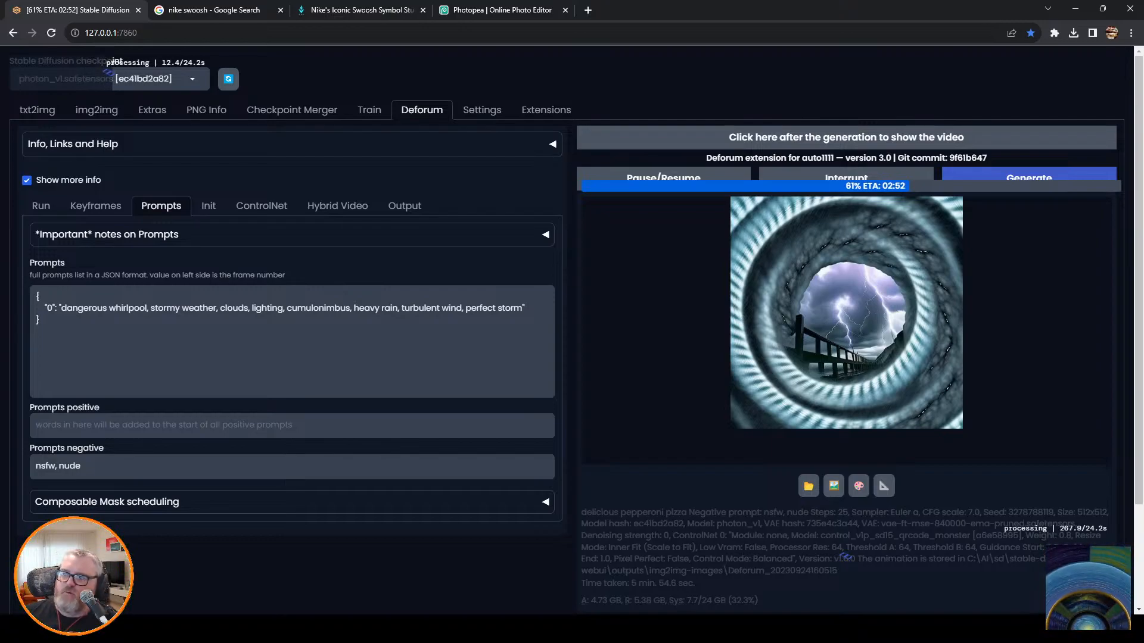
Open C:\tmp\reverse_whirlpool in File Explorer and locate the rendered 0001-0280.mp4.
left_click(338, 628)
left_click(438, 557)
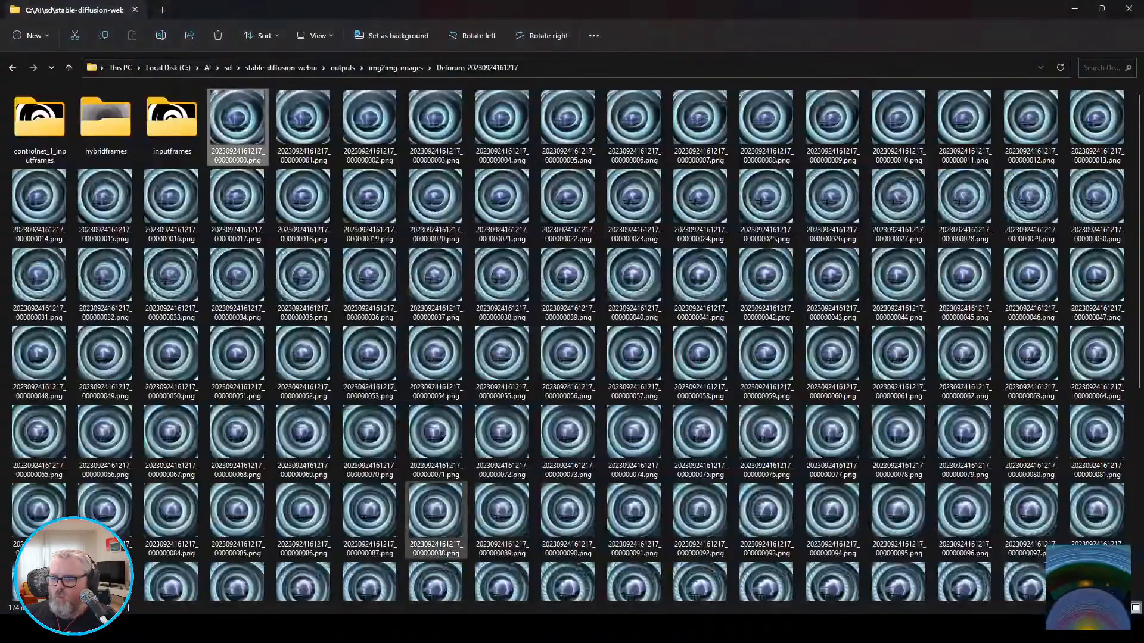
key("super+r")
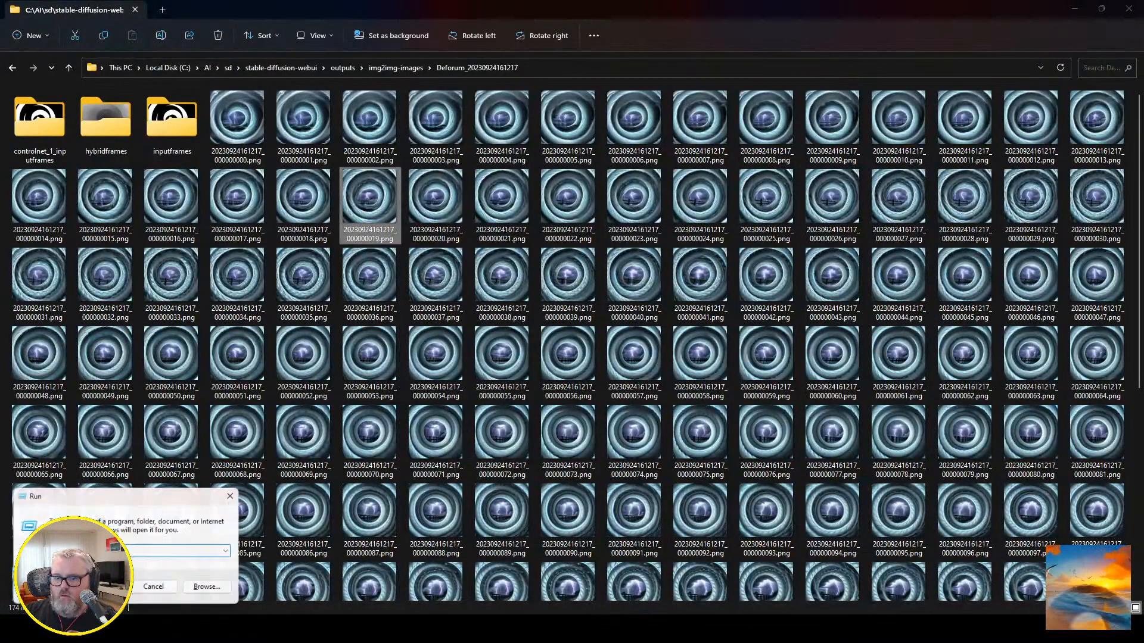
type("c:\\tmp")
key("Return")
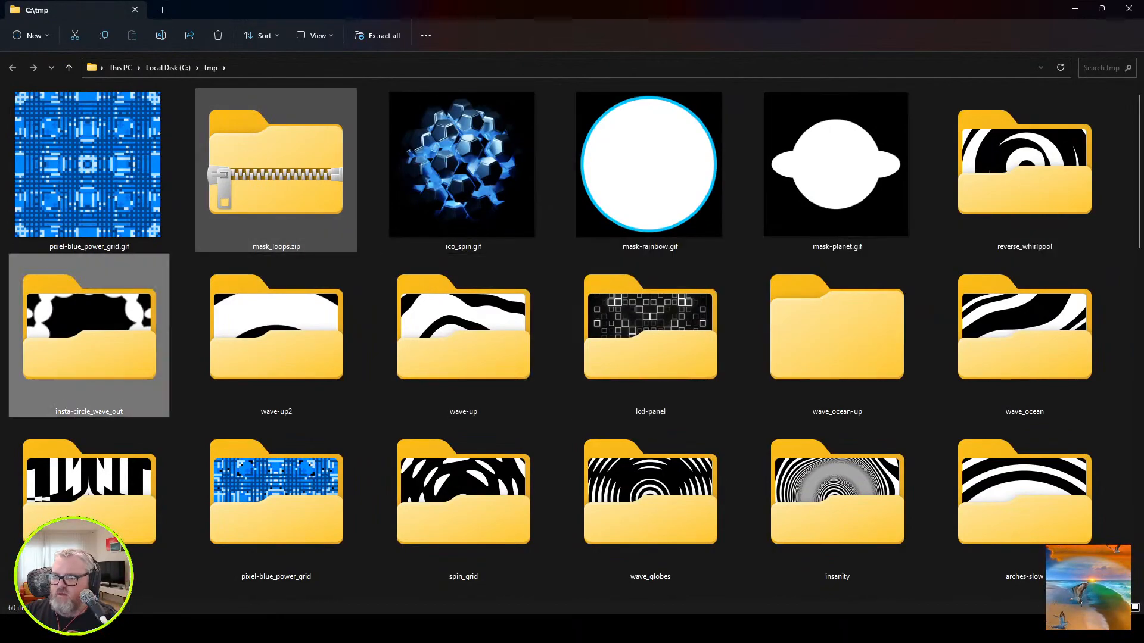
double_click(1023, 170)
left_click(39, 123)
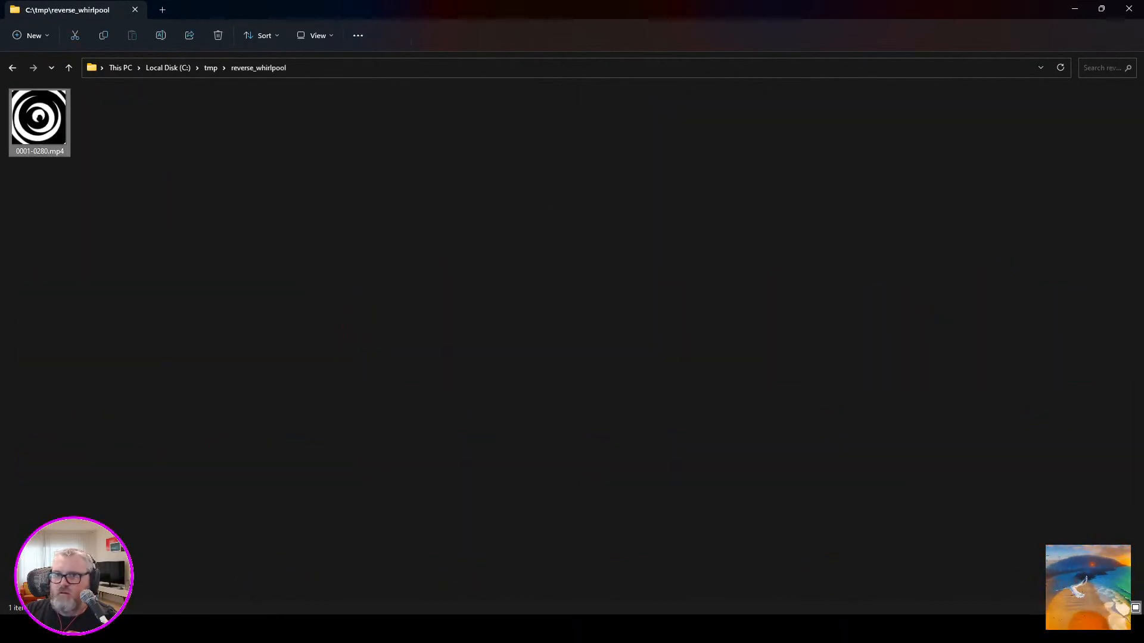
right_click(44, 120)
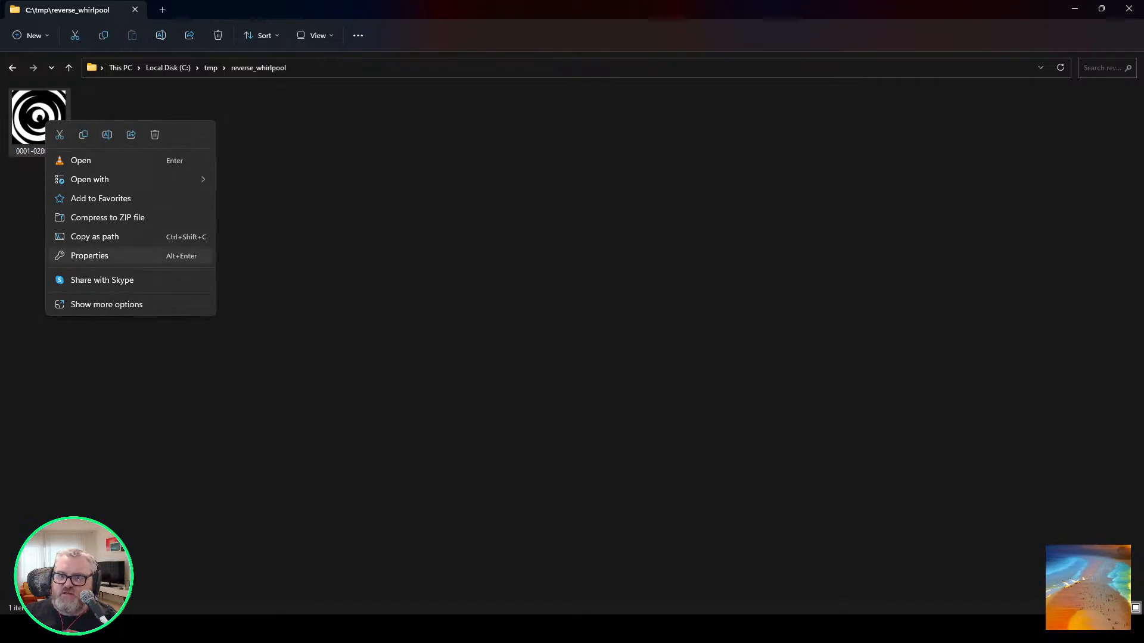
key("Escape")
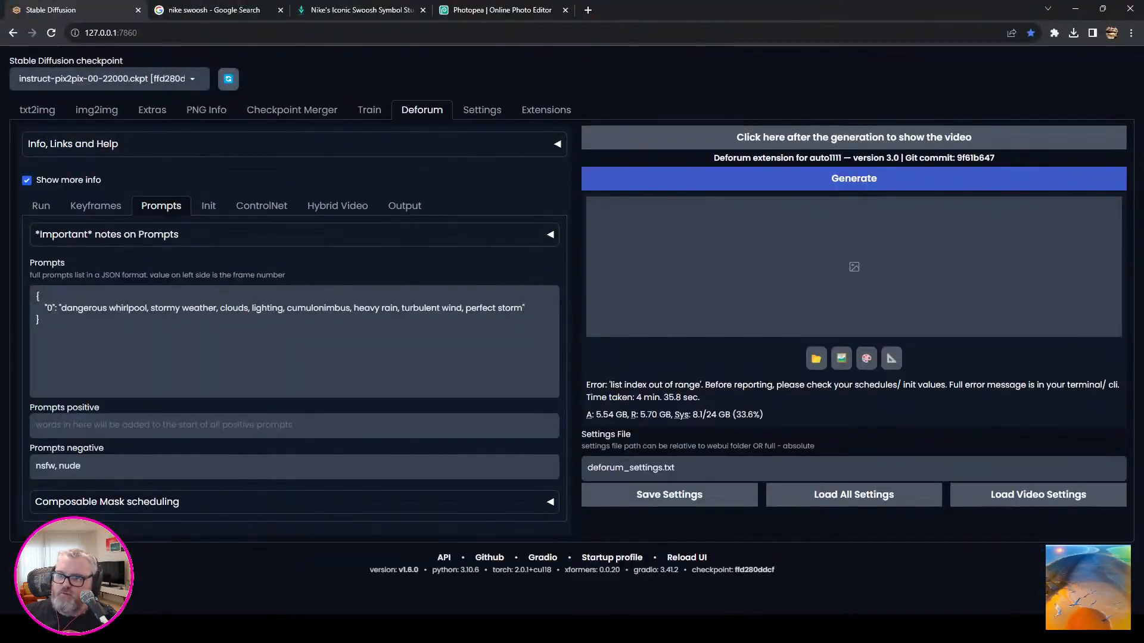
Review Deforum's ControlNet, Hybrid Video, Video Init and Run settings for the whirlpool video.
left_click(261, 205)
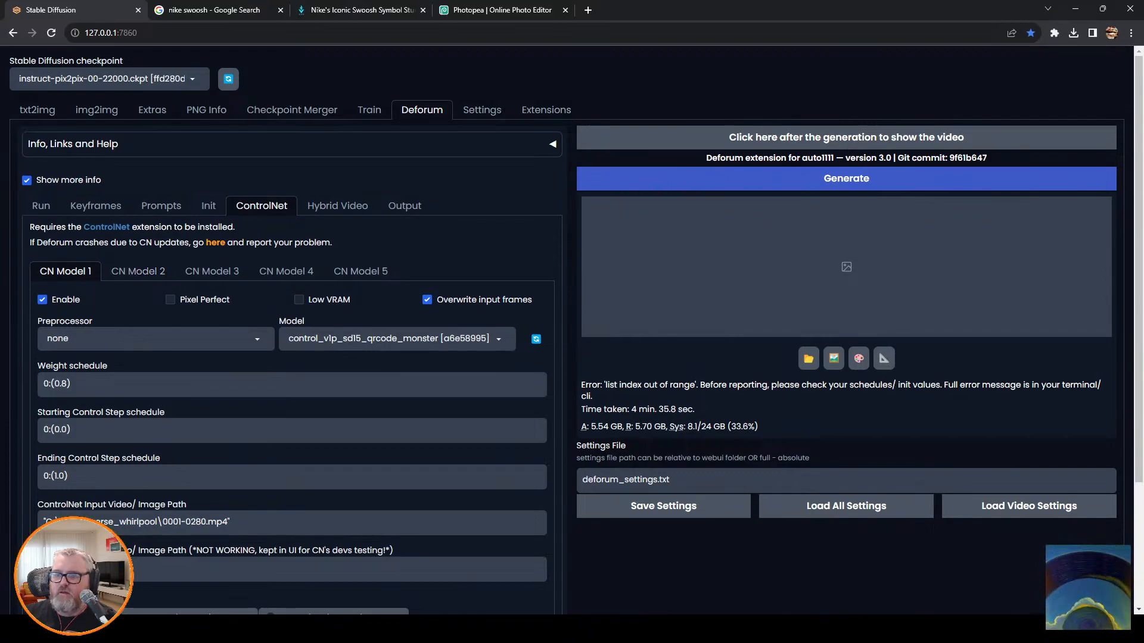
left_click(170, 300)
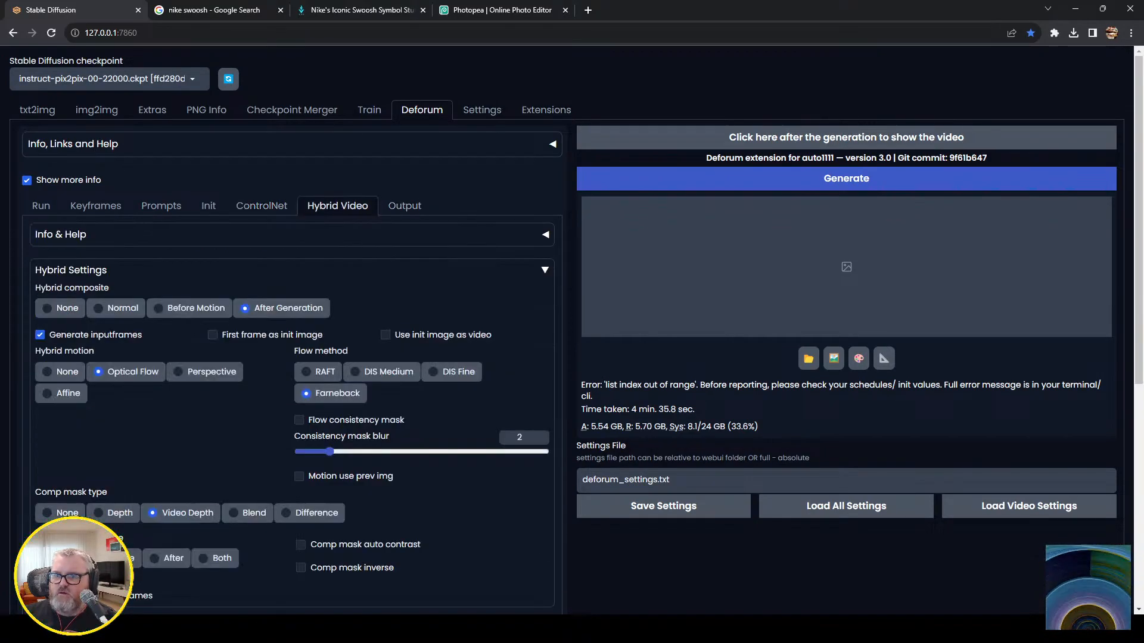
scroll(421, 206, "down", 5)
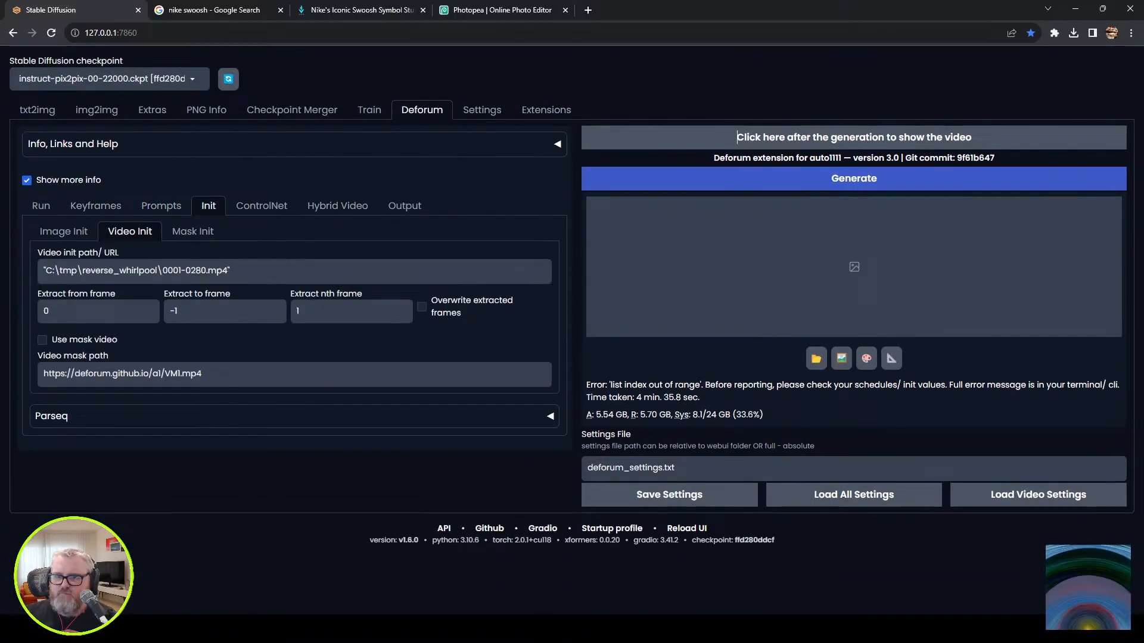
left_click(41, 206)
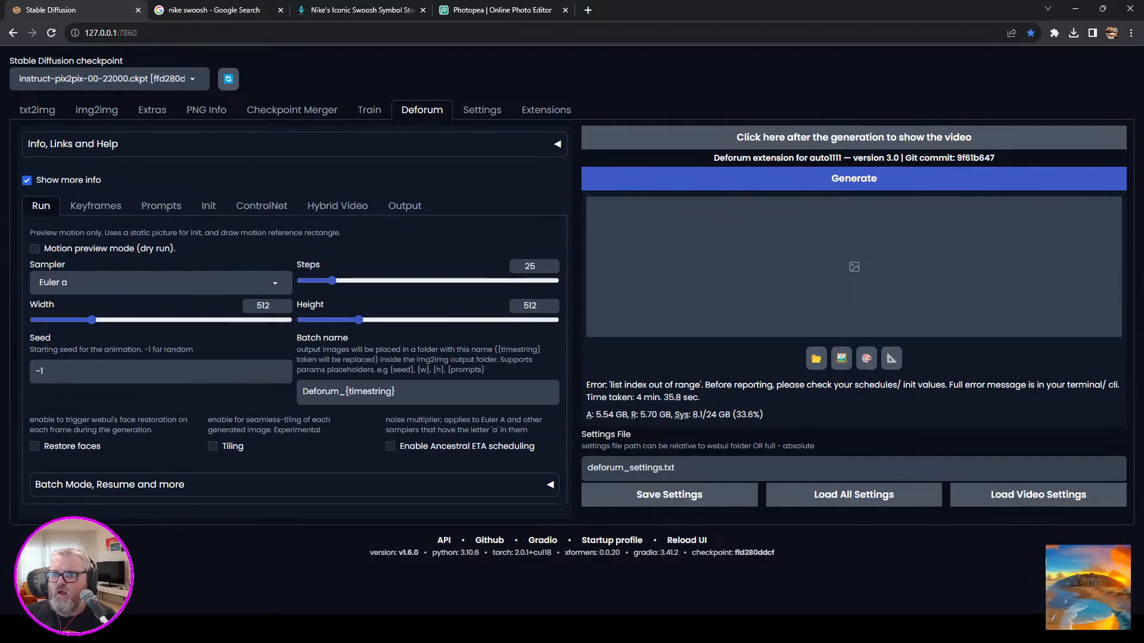
Replace the Deforum prompt text at frame 0 with "generative art, spraypaint on concrete".
left_click(161, 207)
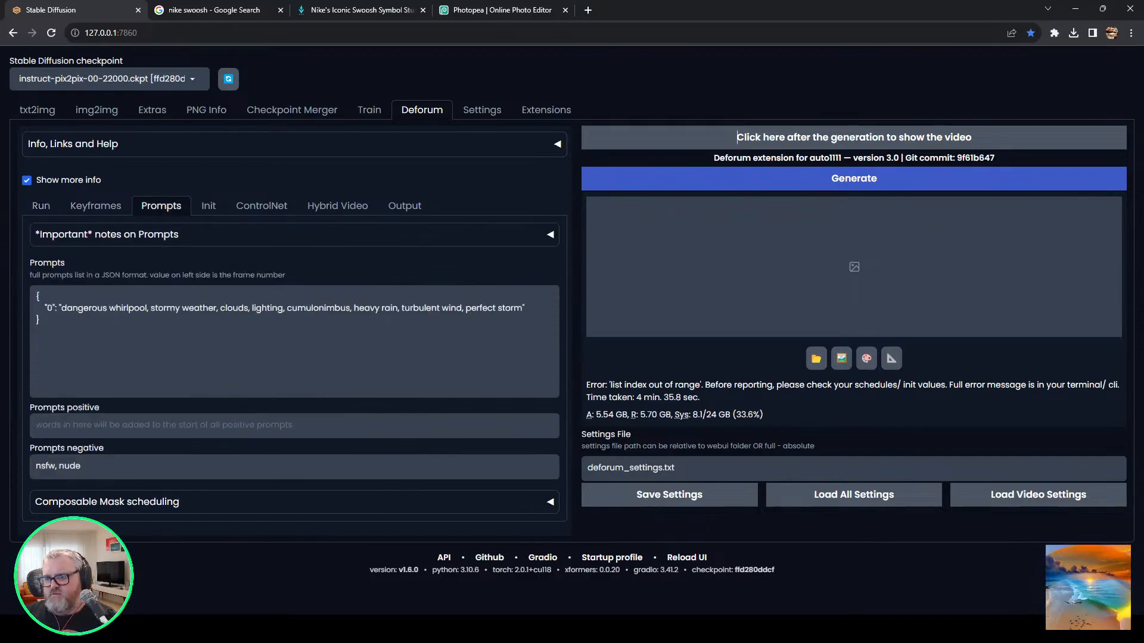
left_click_drag(58, 299, 66, 308)
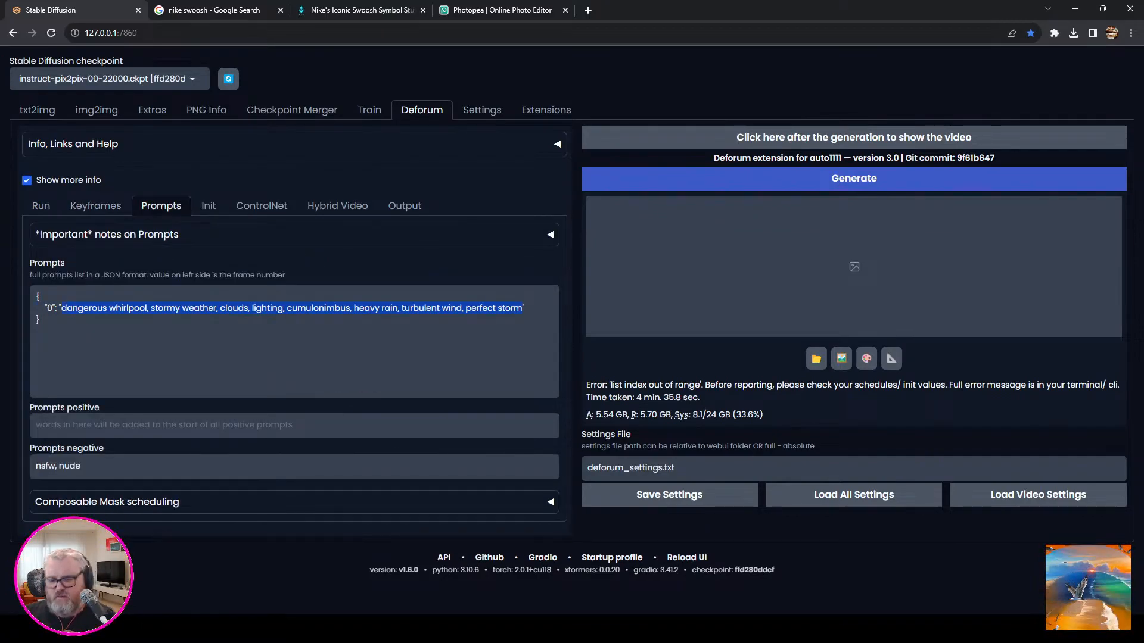
type("gene")
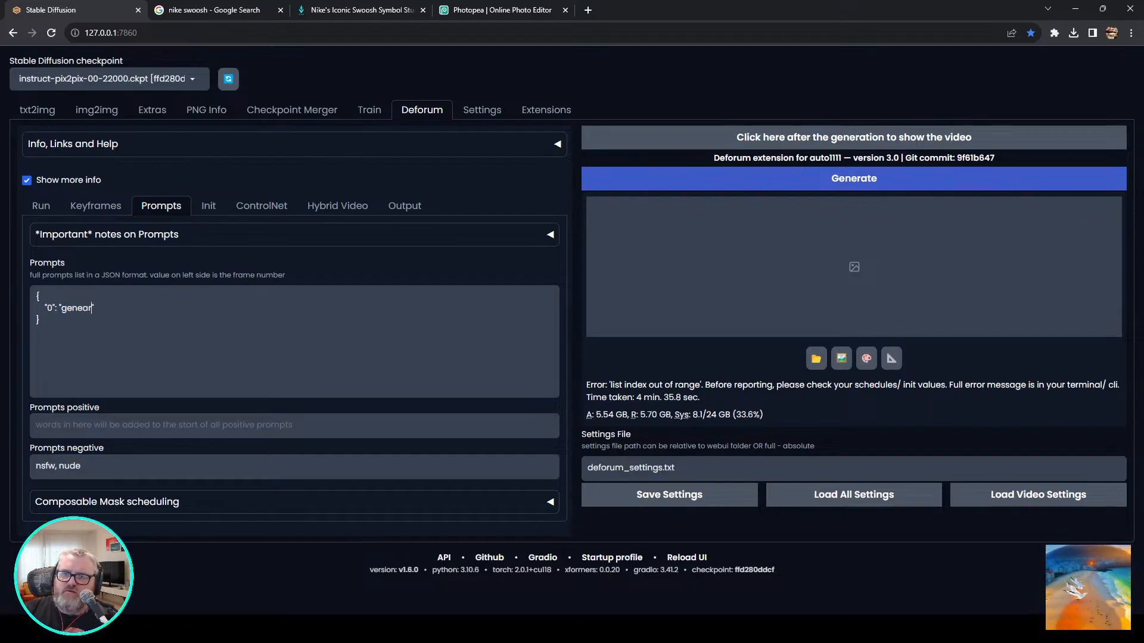
type("rative art")
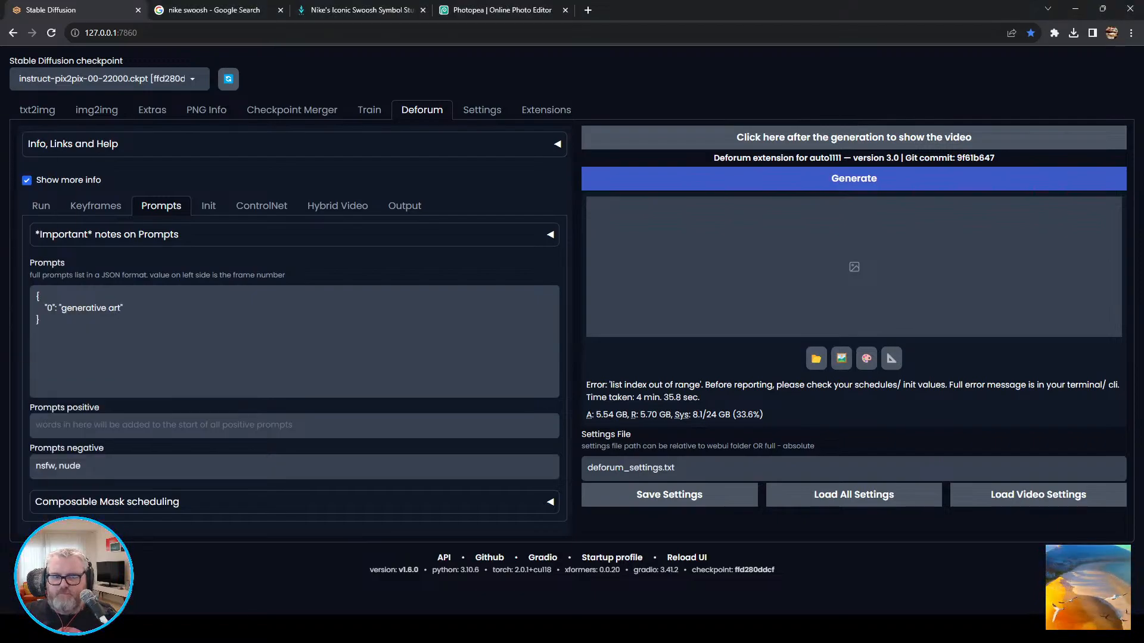
type(", sprapaint")
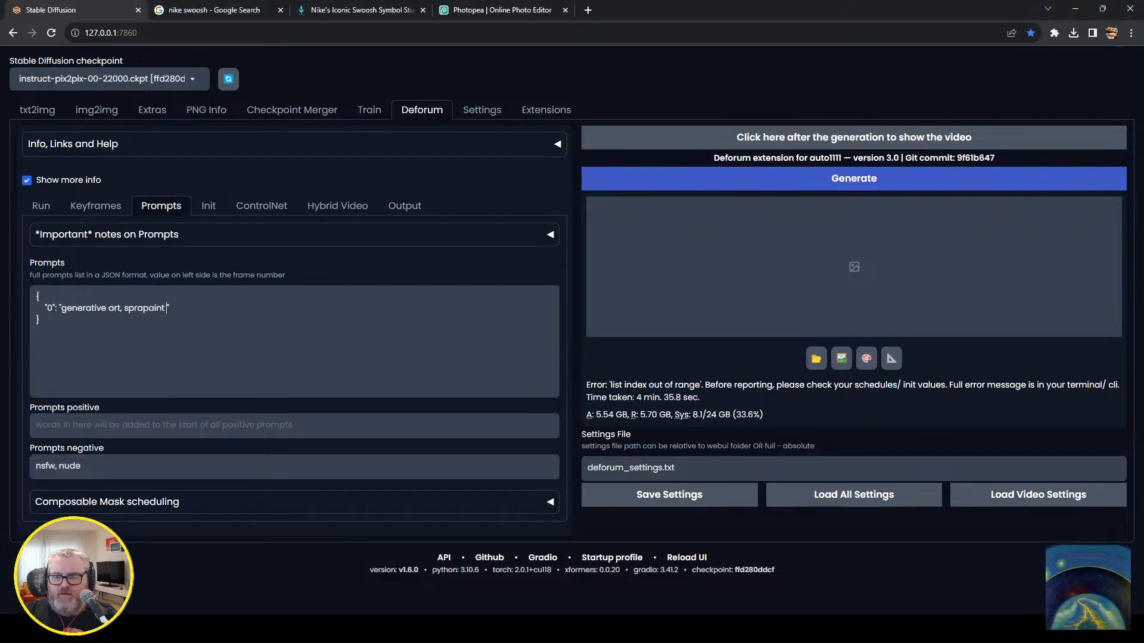
key("BackSpace")
key("BackSpace")
key("BackSpace")
key("BackSpace")
key("BackSpace")
type("ypaint")
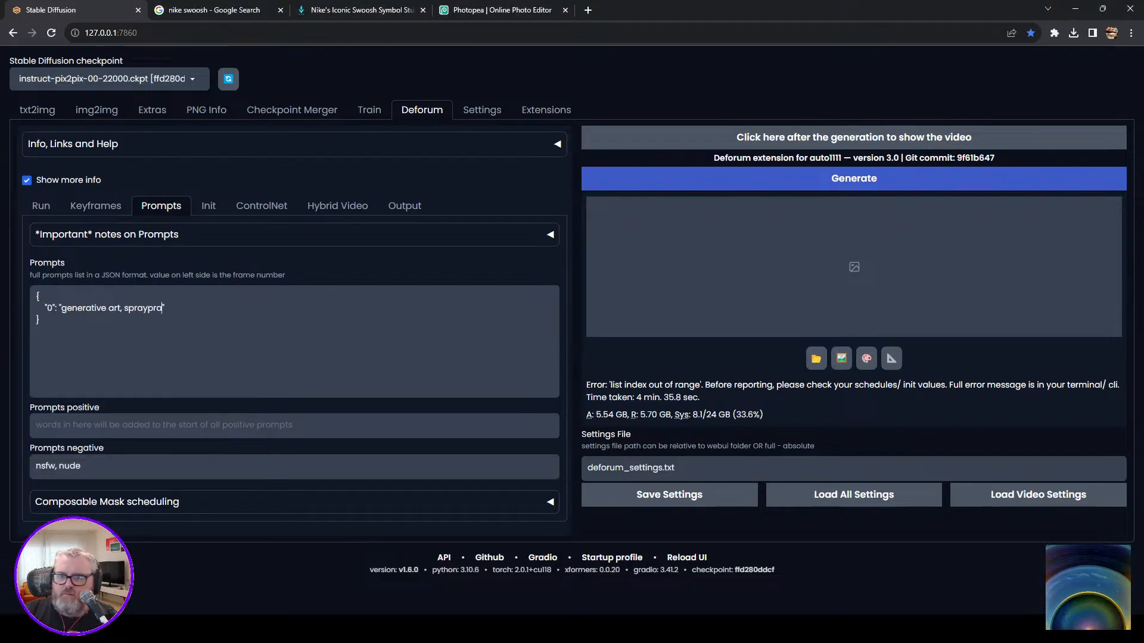
key("BackSpace")
key("BackSpace")
key("BackSpace")
key("BackSpace")
type("ra")
key("BackSpace")
key("BackSpace")
type("aint on concrete")
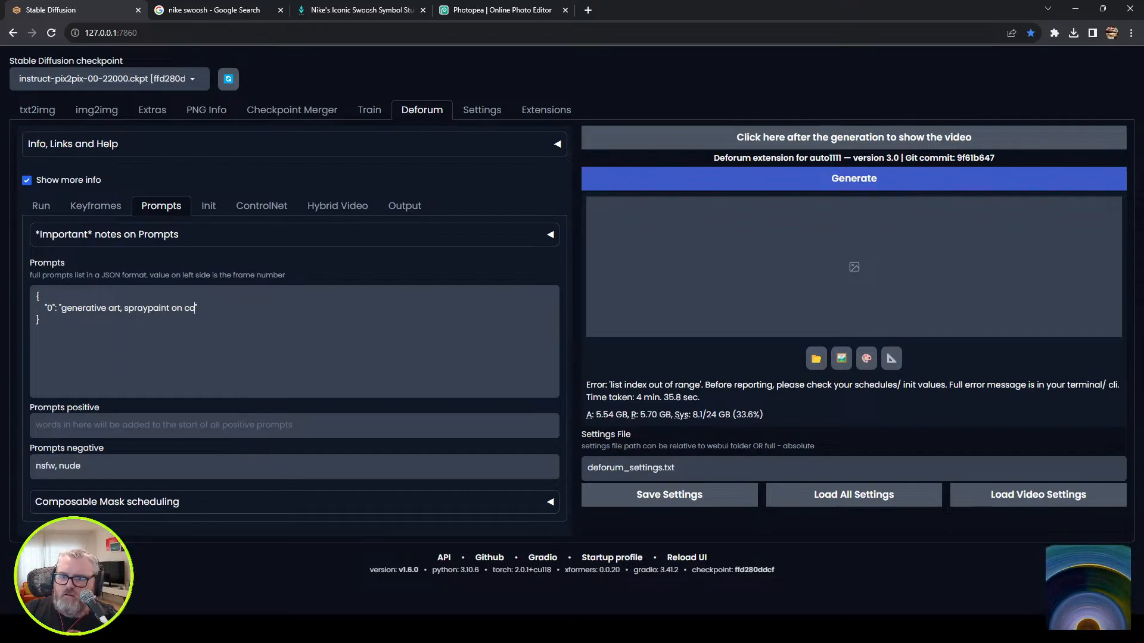
type("graffiti, solar system,")
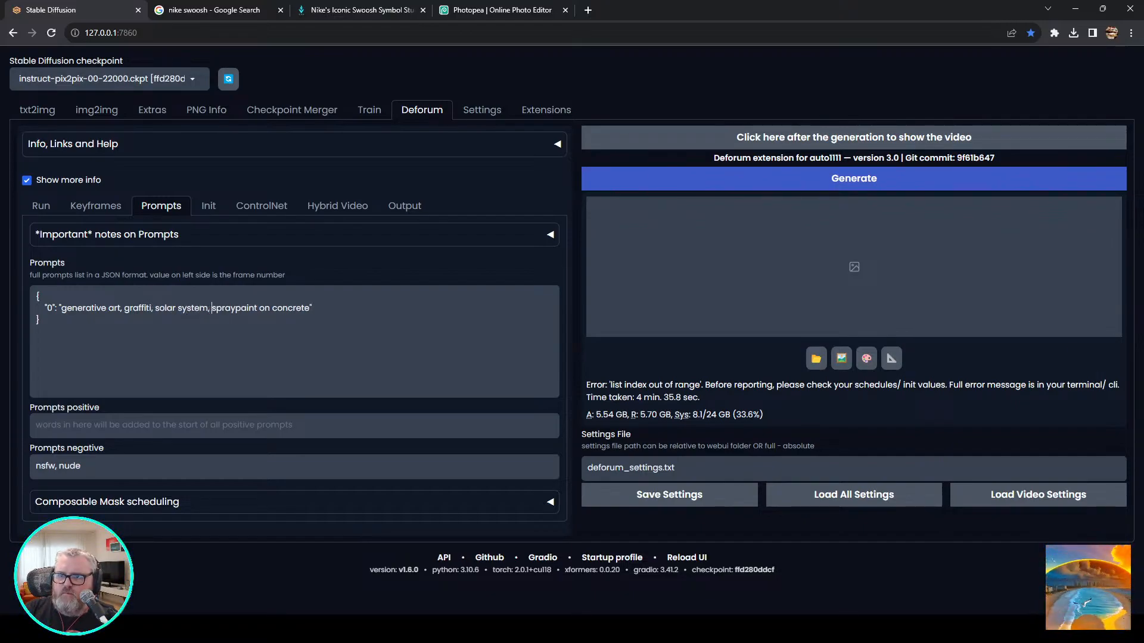
Insert "graffiti, solar system," before "spraypaint on concrete" in the prompt and try to generate the animation.
key("ctrl+Return")
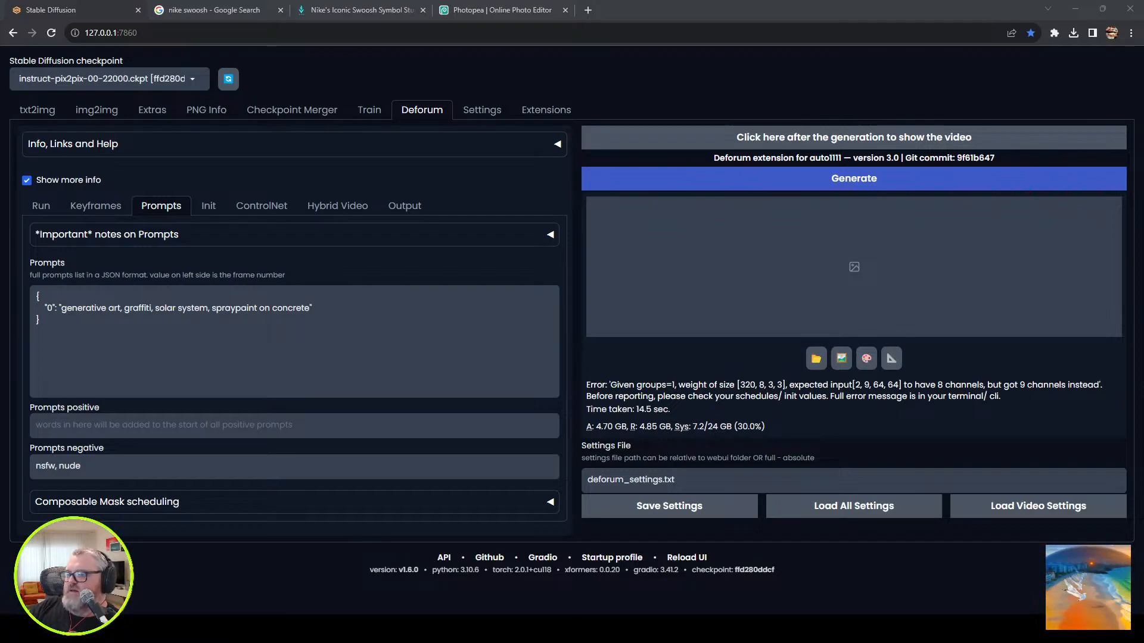
Turn off Pixel Perfect for CN Model 1 in Deforum's ControlNet settings and try generating the animation again.
left_click(95, 205)
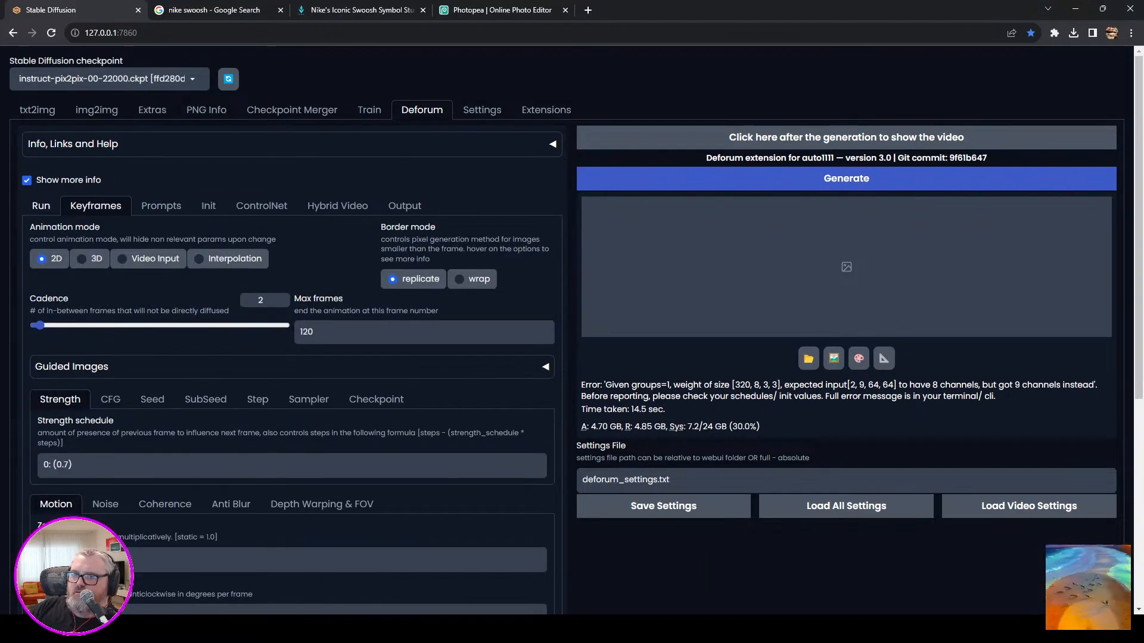
scroll(205, 399, "down", 4)
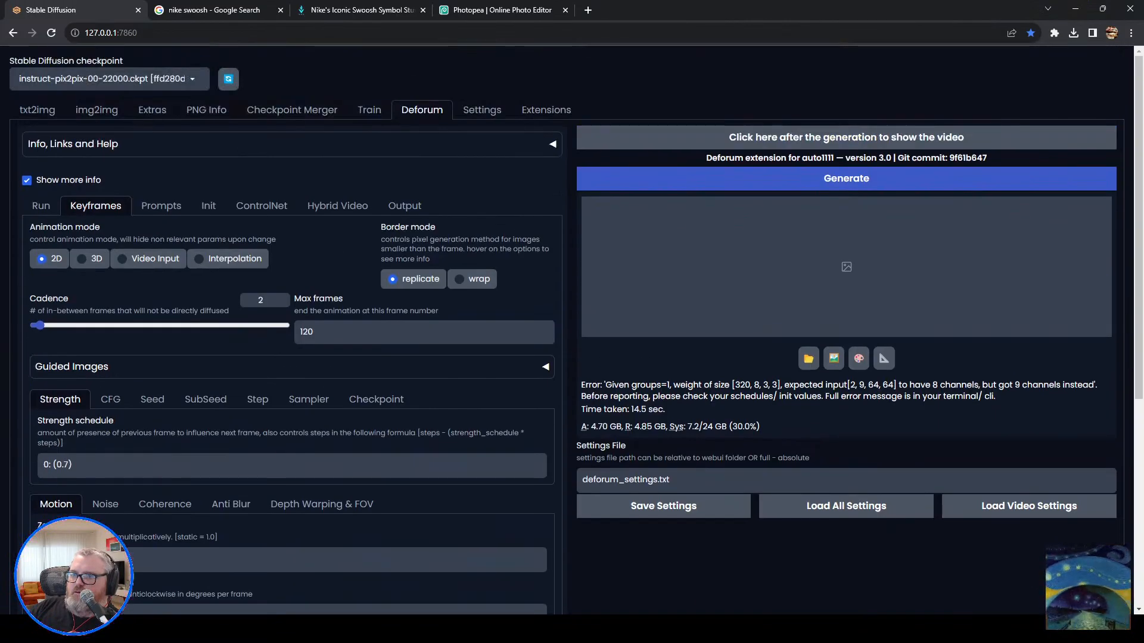
left_click(337, 206)
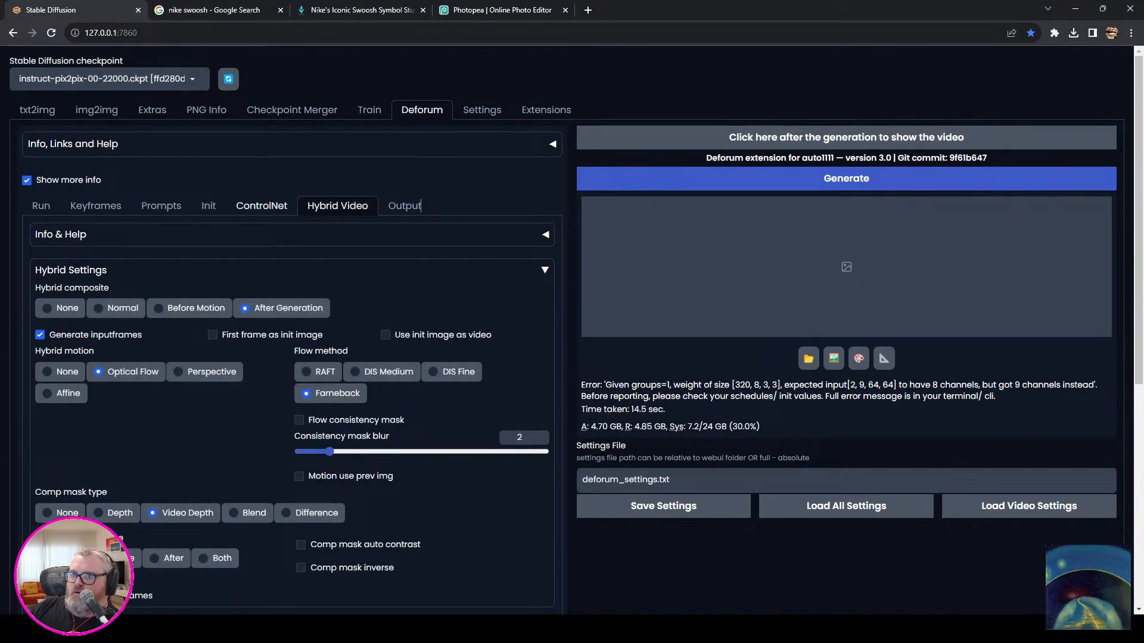
scroll(420, 205, "down", 5)
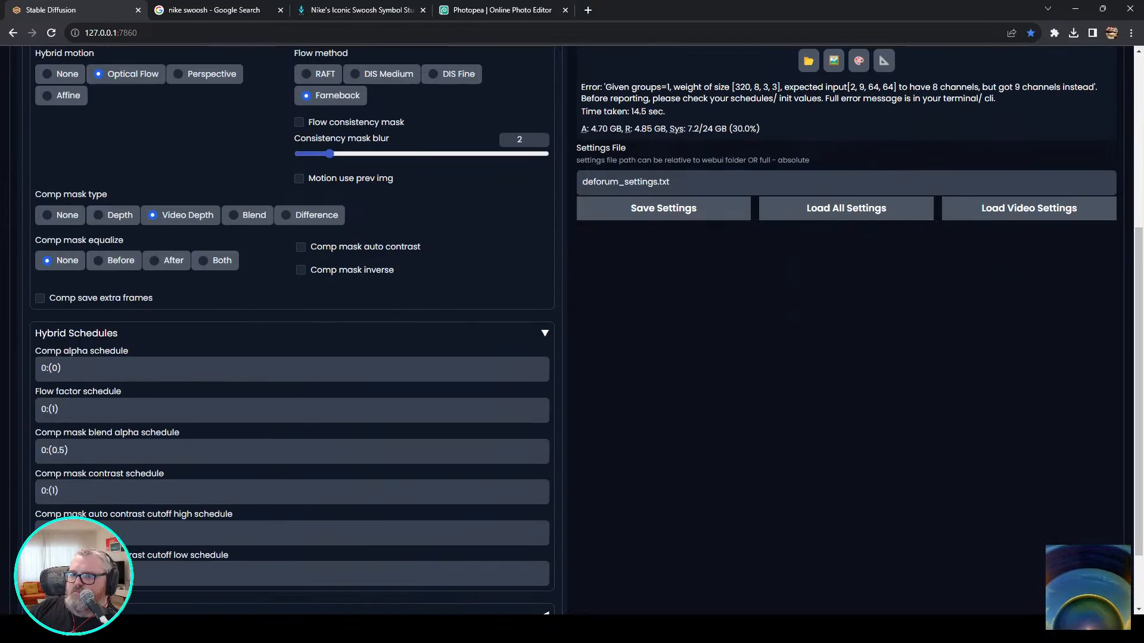
scroll(421, 205, "up", 5)
left_click(262, 206)
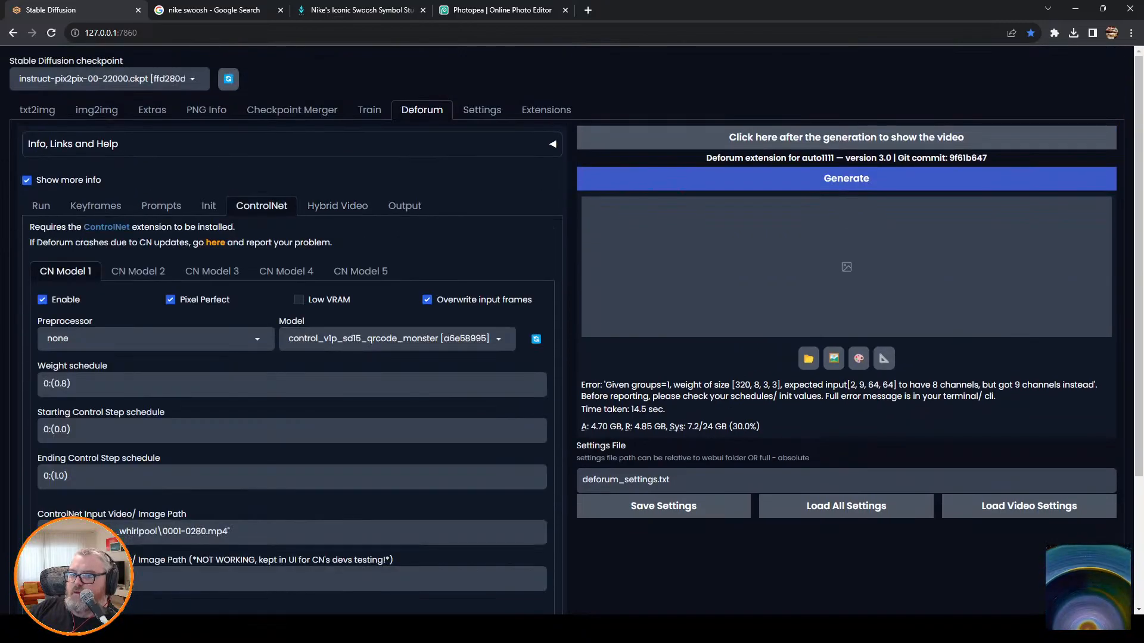
left_click(170, 300)
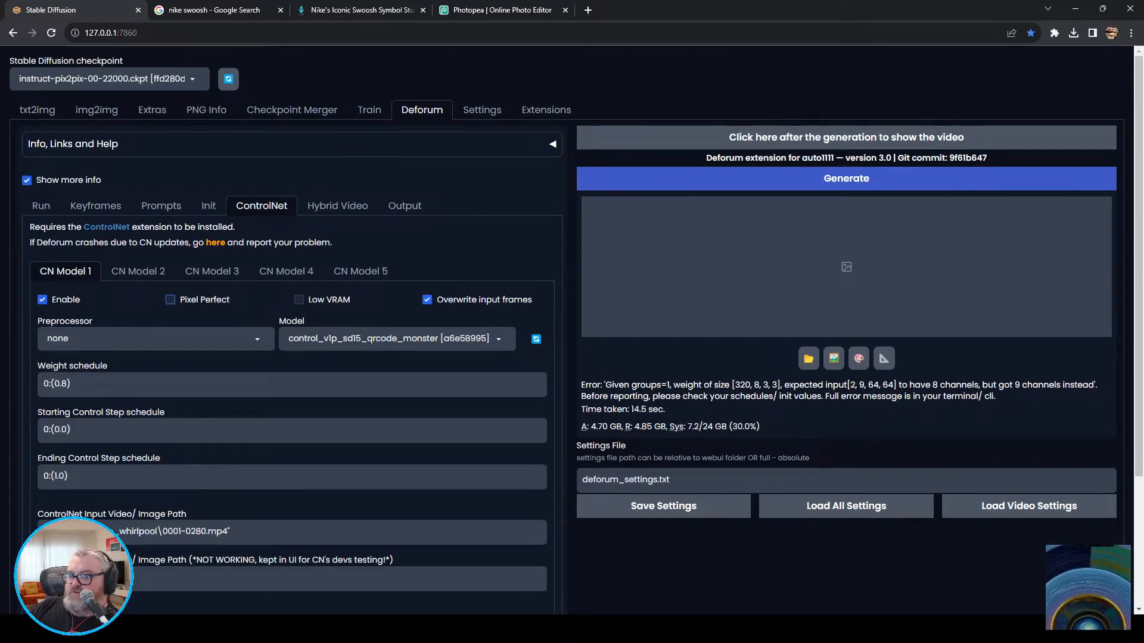
scroll(171, 300, "down", 2)
scroll(572, 328, "down", 2)
scroll(571, 328, "up", 4)
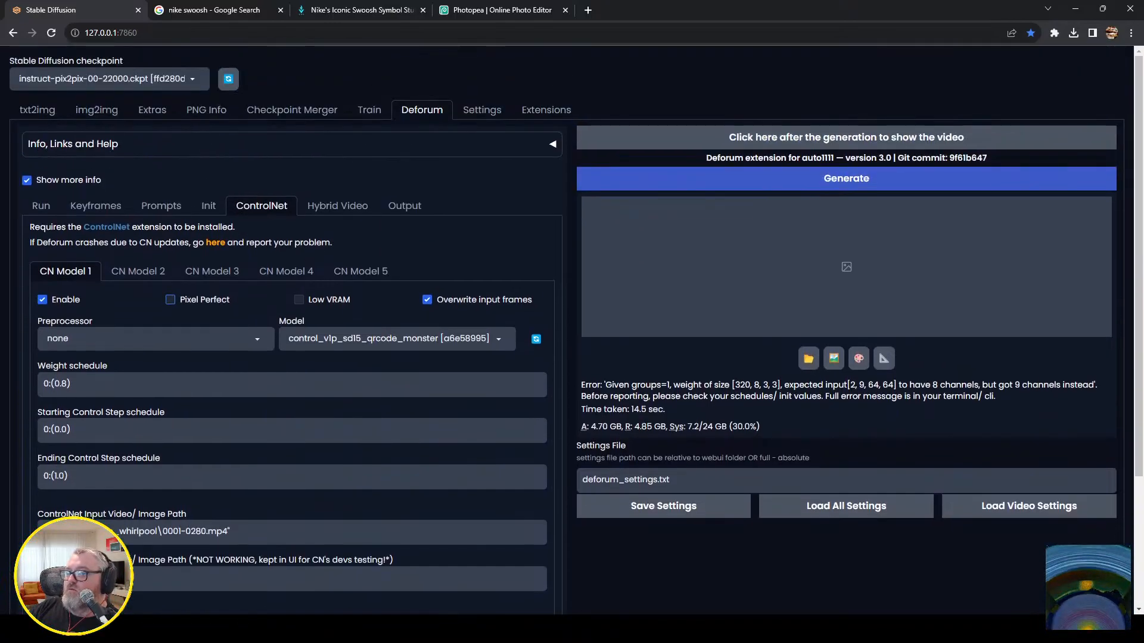
left_click(846, 179)
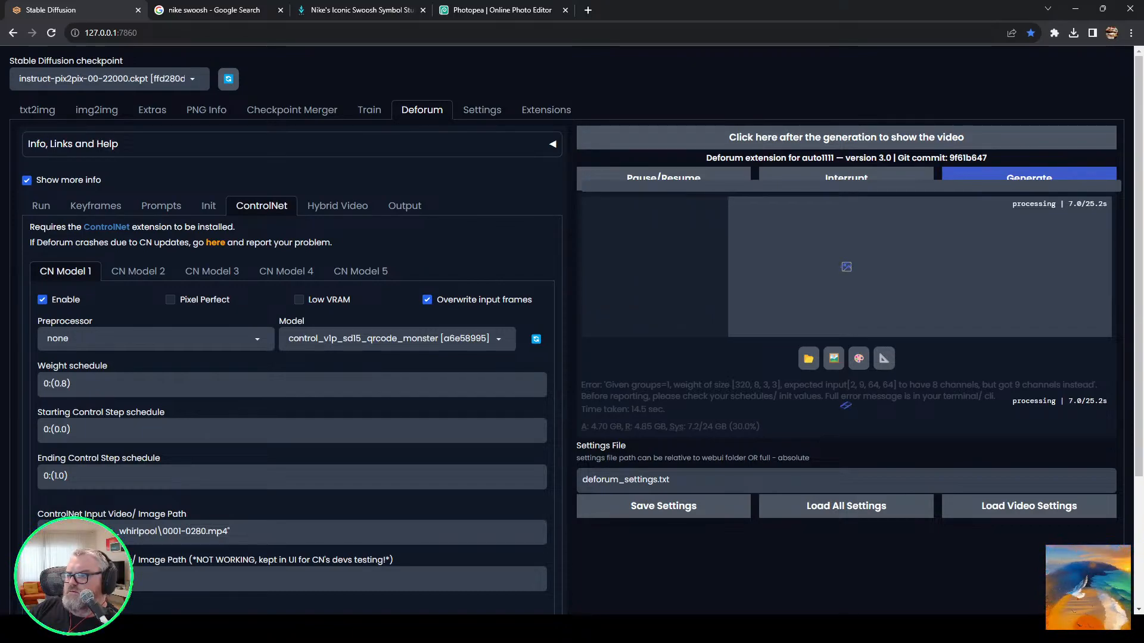
Review Deforum's Run, Keyframes, Prompts, Video Init and ControlNet settings for the cause of the generation error.
mouse_move(203, 629)
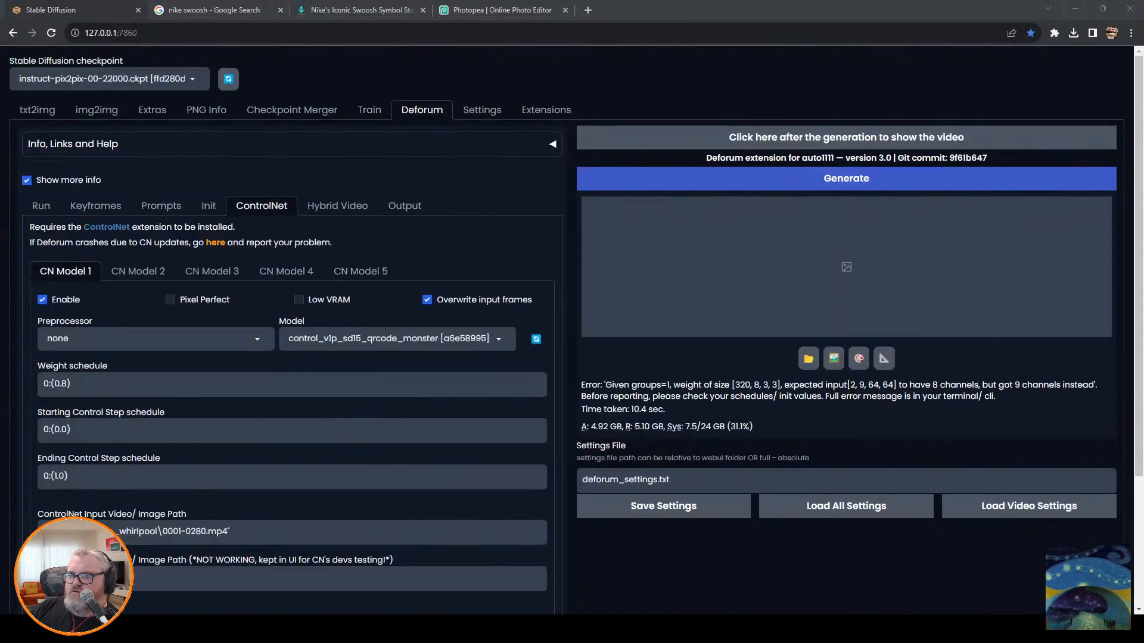
left_click(40, 206)
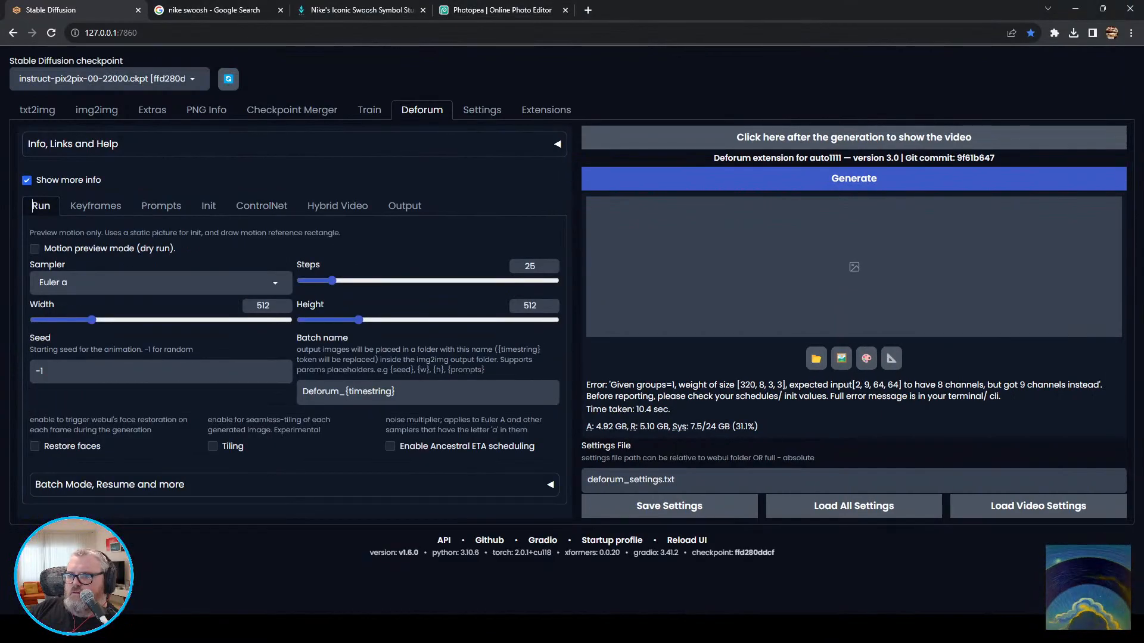
left_click(95, 205)
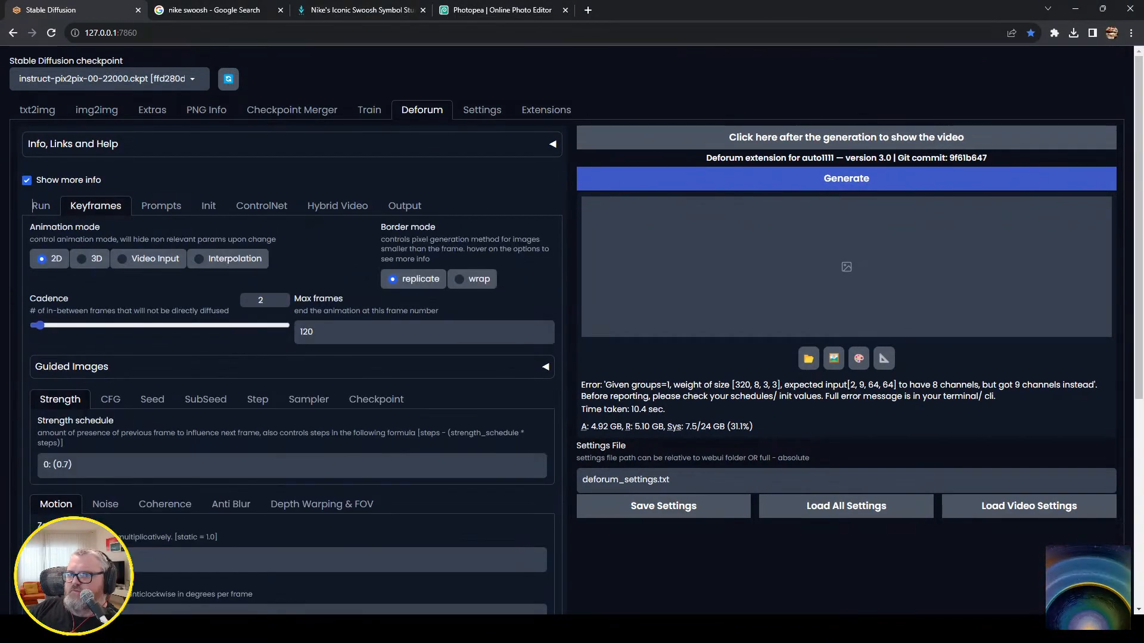
scroll(286, 357, "down", 5)
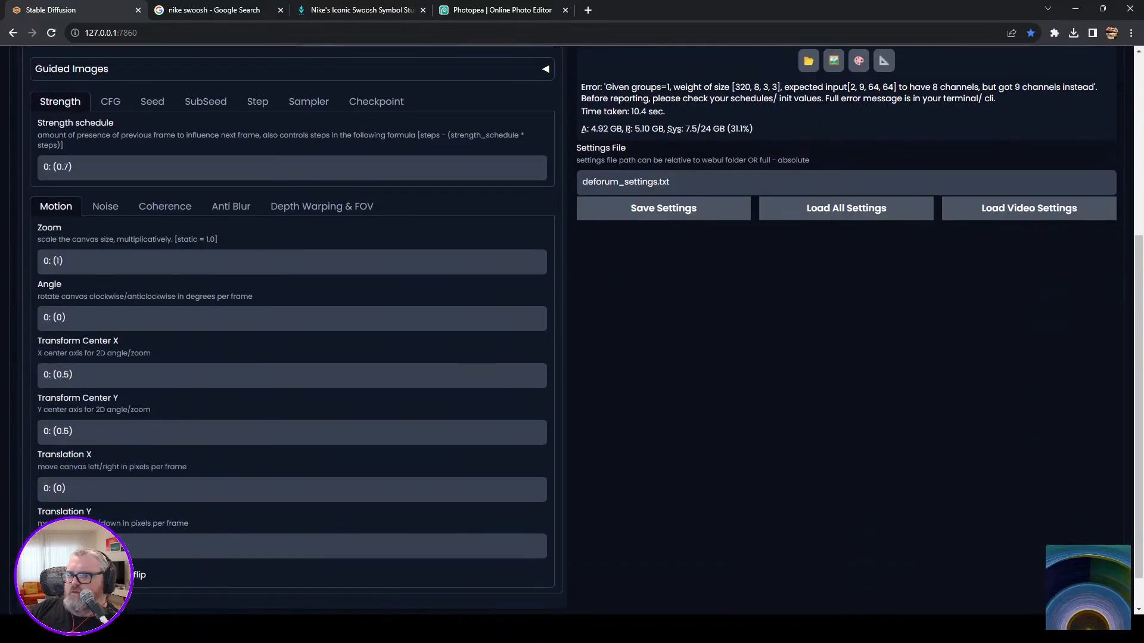
scroll(286, 357, "up", 5)
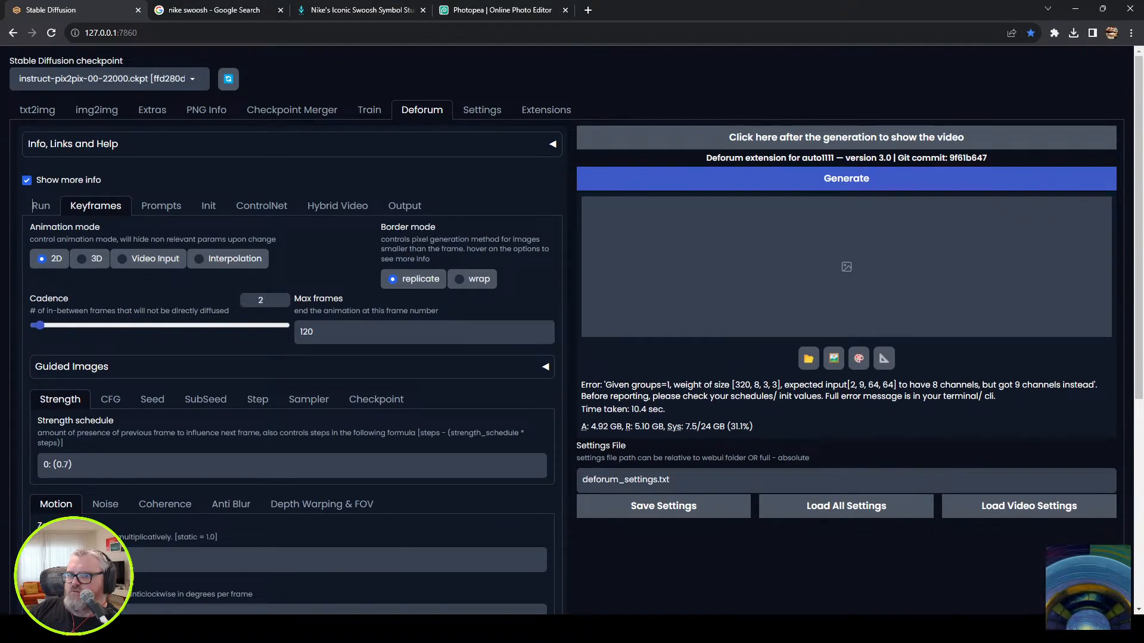
left_click(161, 205)
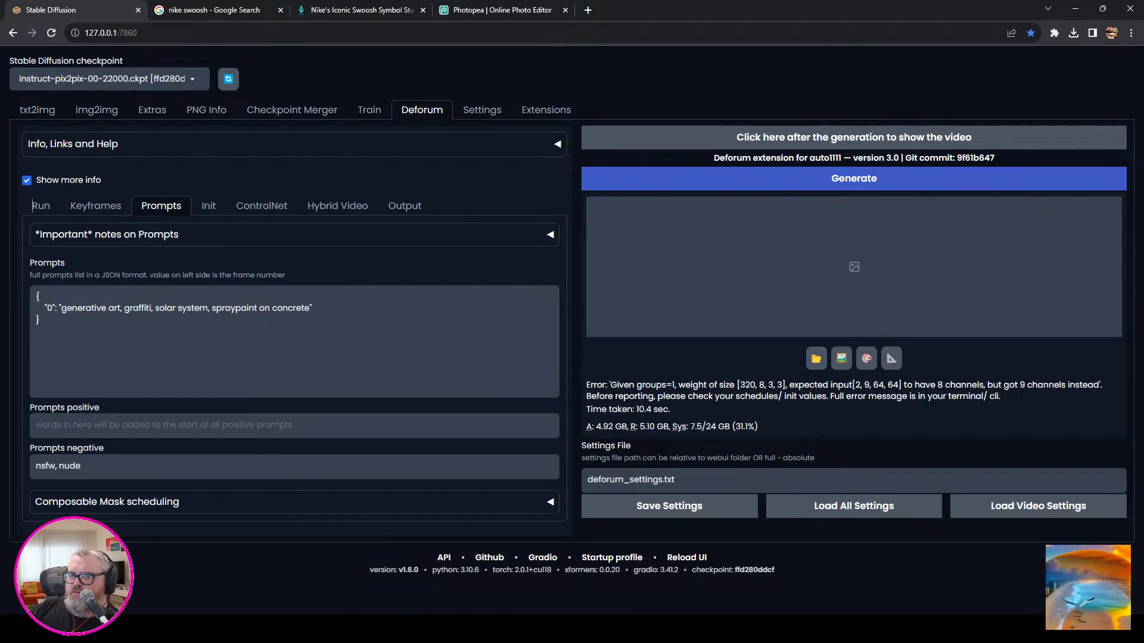
left_click(209, 206)
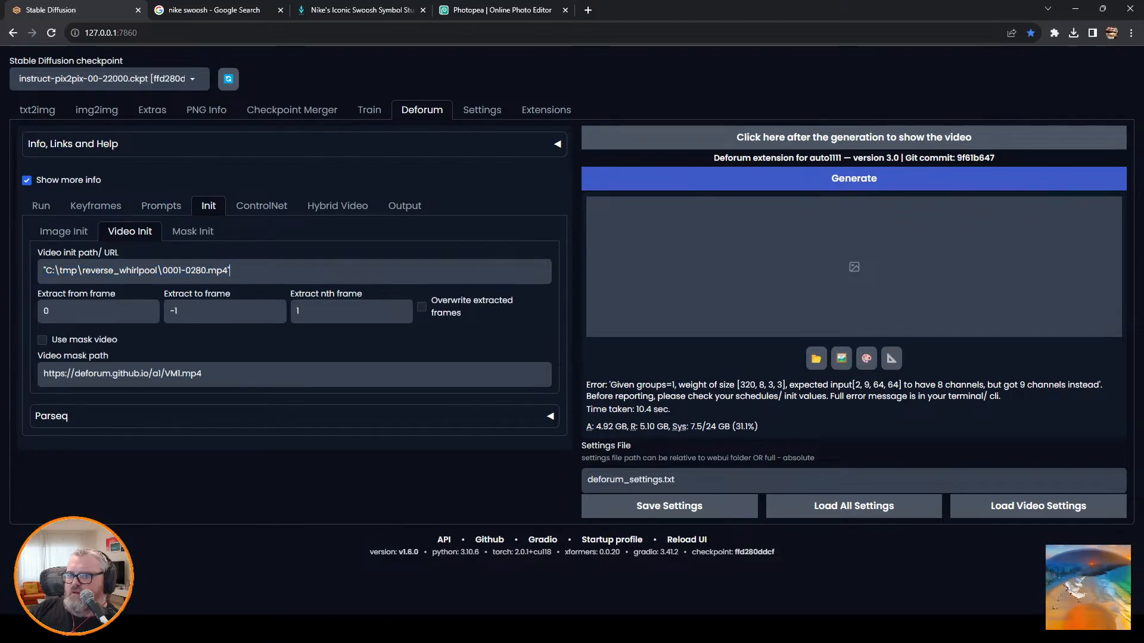
left_click(261, 206)
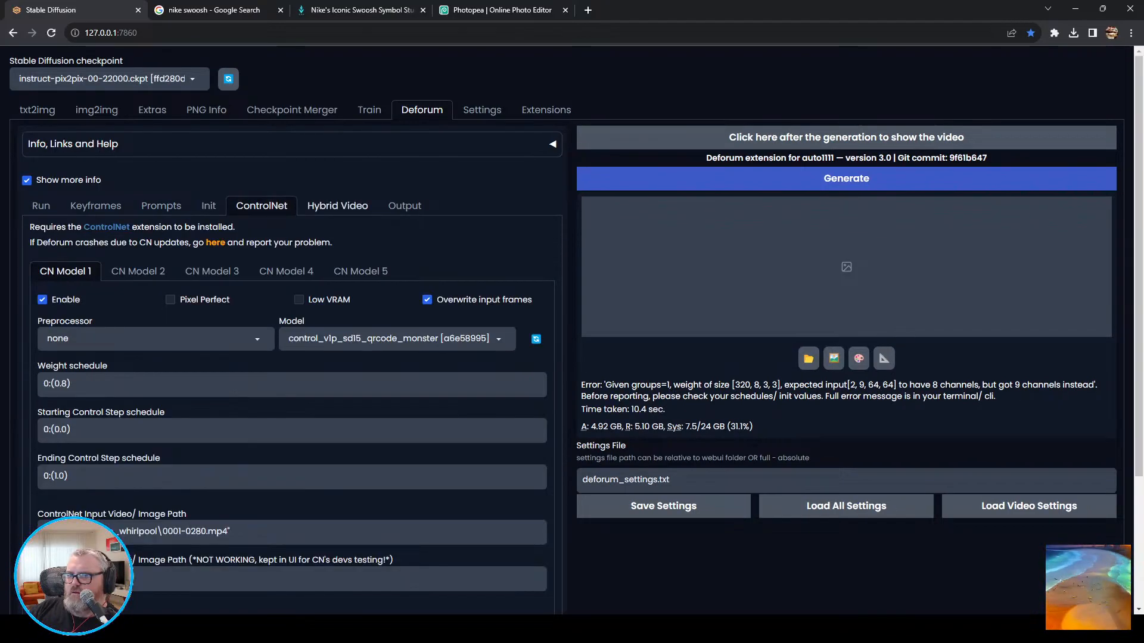
Switch to Blender and render the 280-frame whirlpool animation again to C:\tmp\reverse_whirlpool\.
key("alt+Tab")
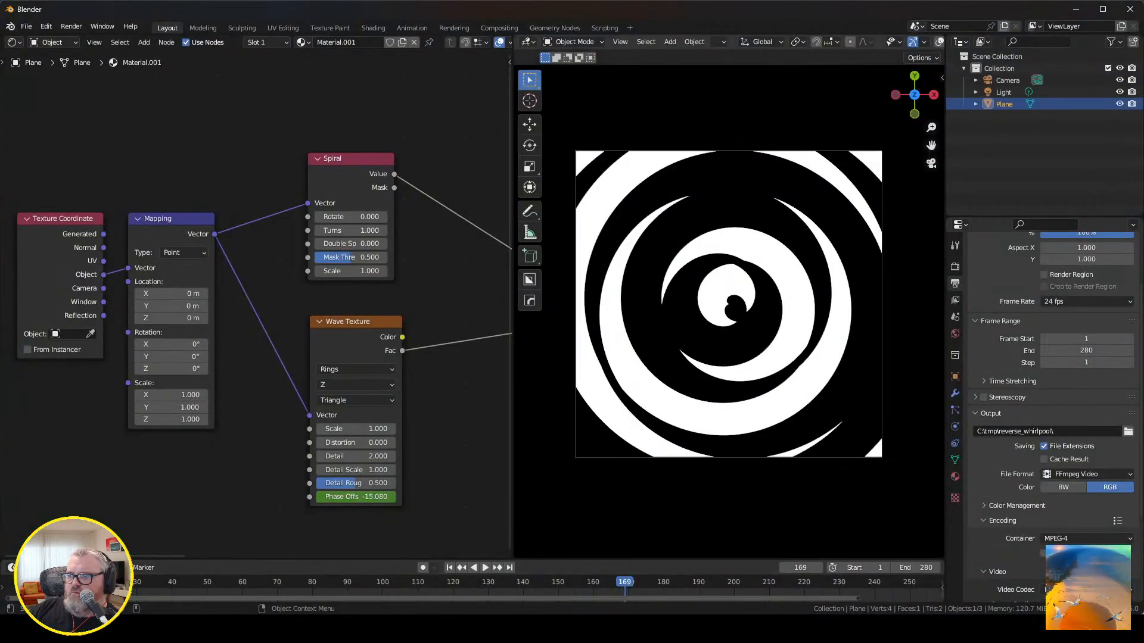
left_click(71, 26)
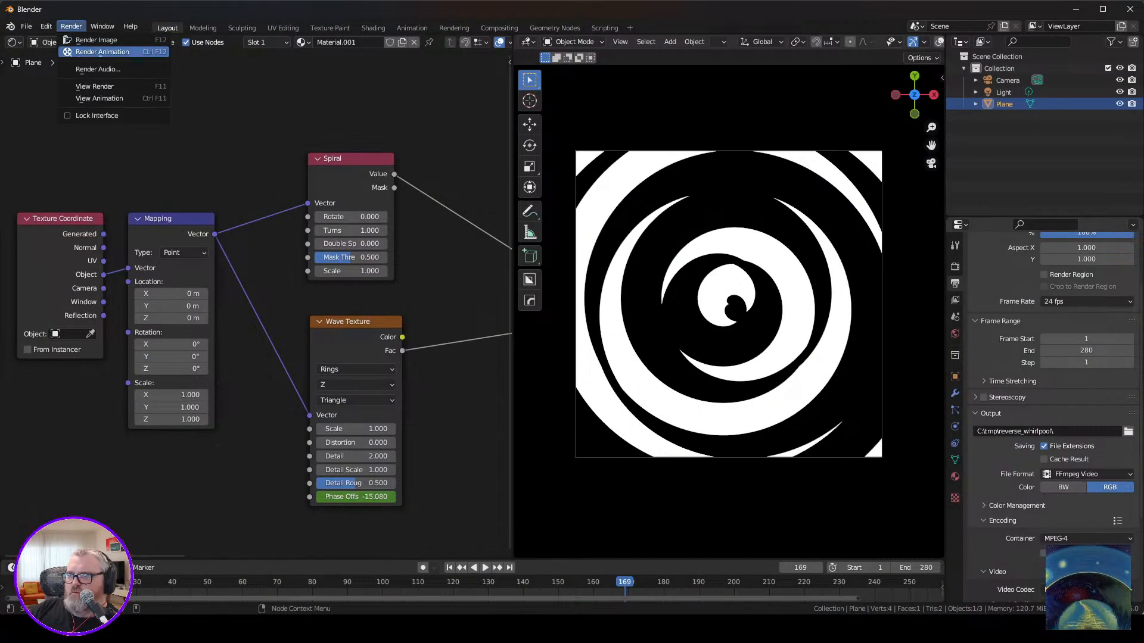
left_click(84, 52)
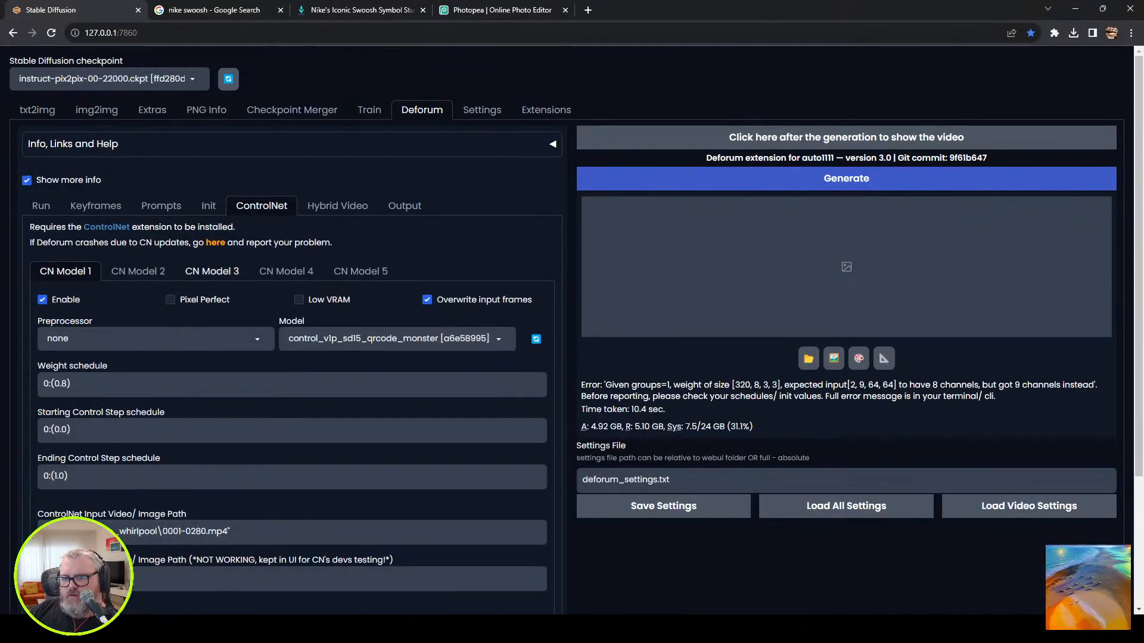
Turn Pixel Perfect back on for CN Model 1 in Deforum and check its input video path and control modes.
left_click(170, 299)
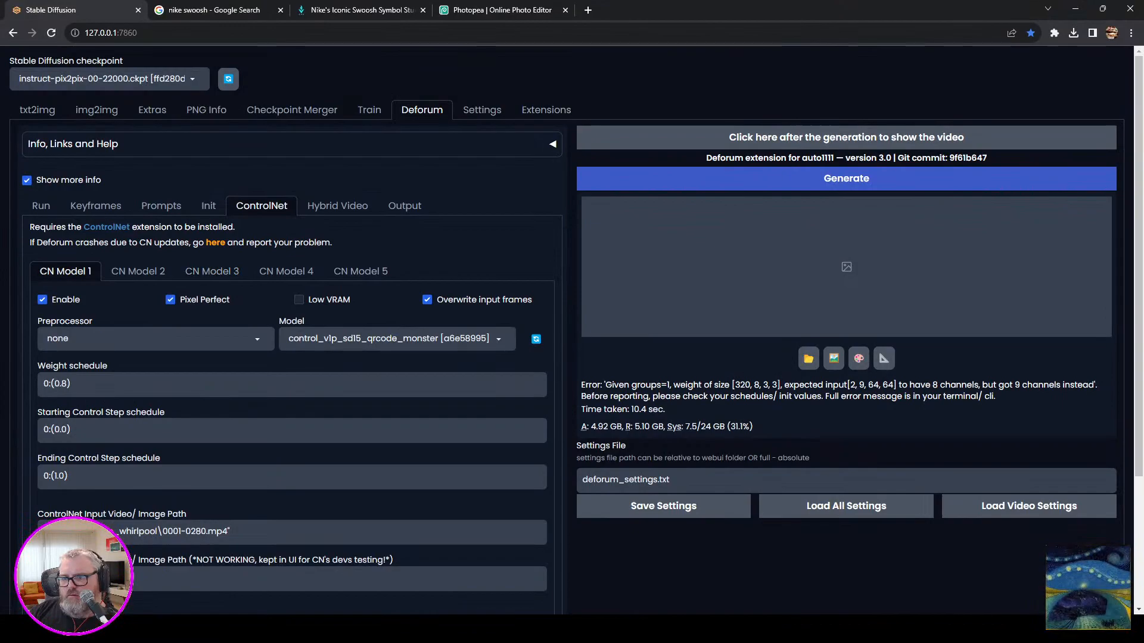
scroll(572, 327, "down", 3)
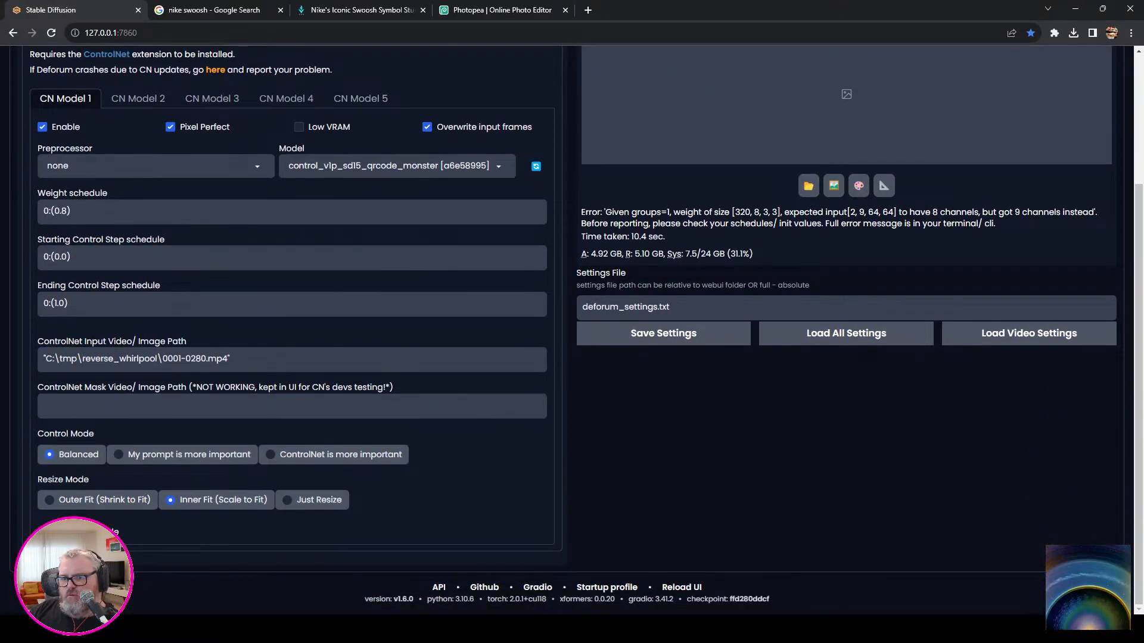
scroll(571, 328, "up", 3)
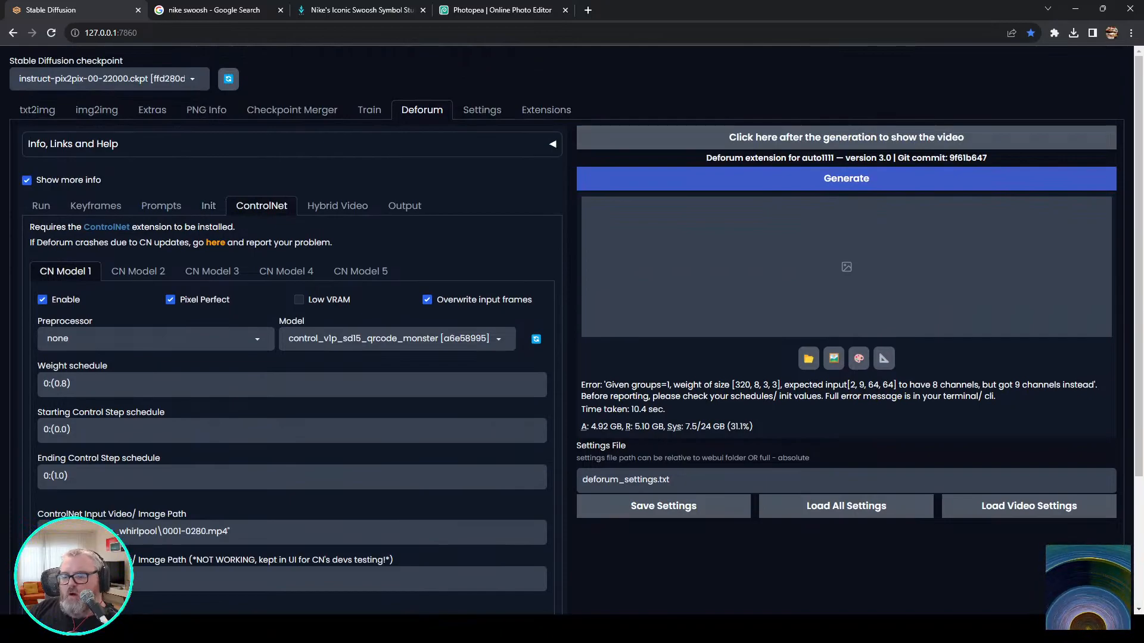
Rename the rendered video in C:\tmp\reverse_whirlpool to 0001-0280-2.mp4 in File Explorer.
left_click(191, 629)
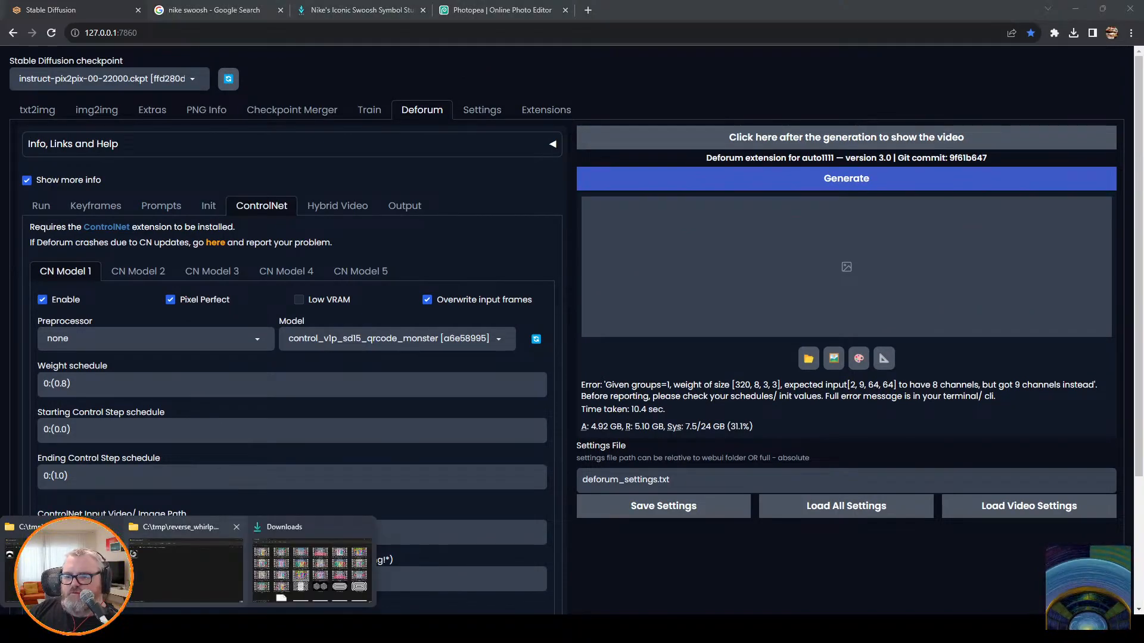
left_click(311, 573)
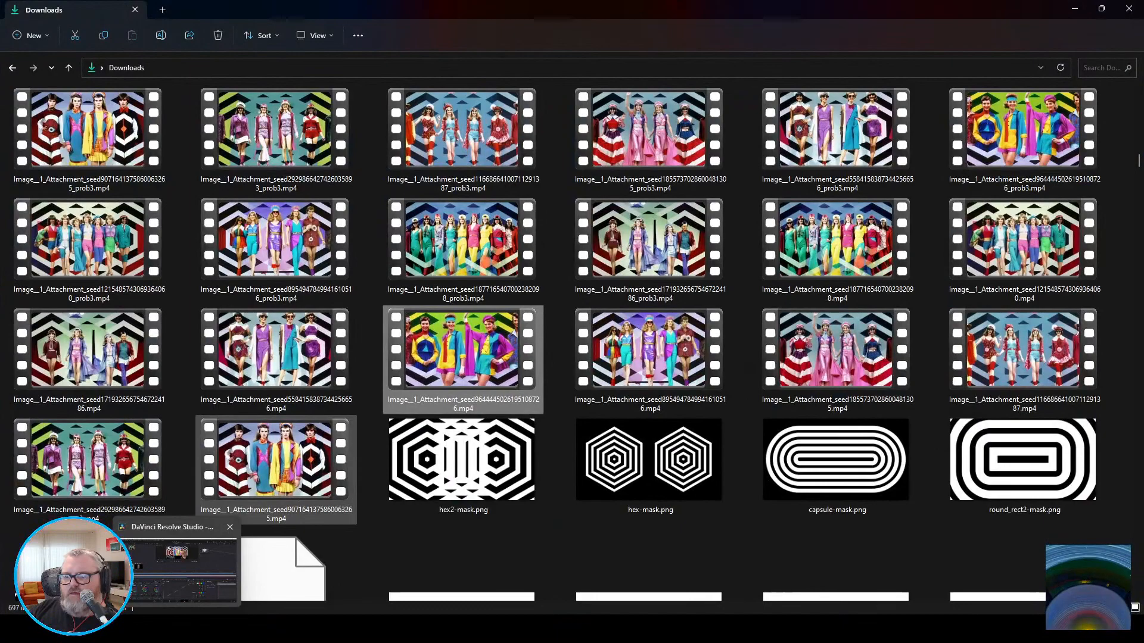
left_click(276, 361)
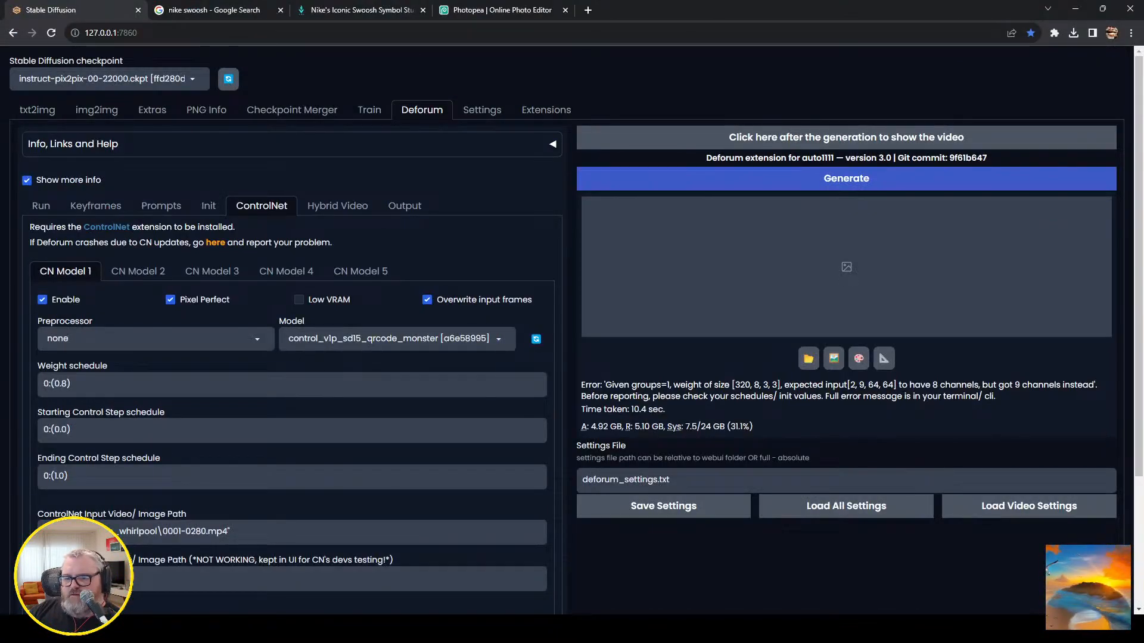
left_click(191, 628)
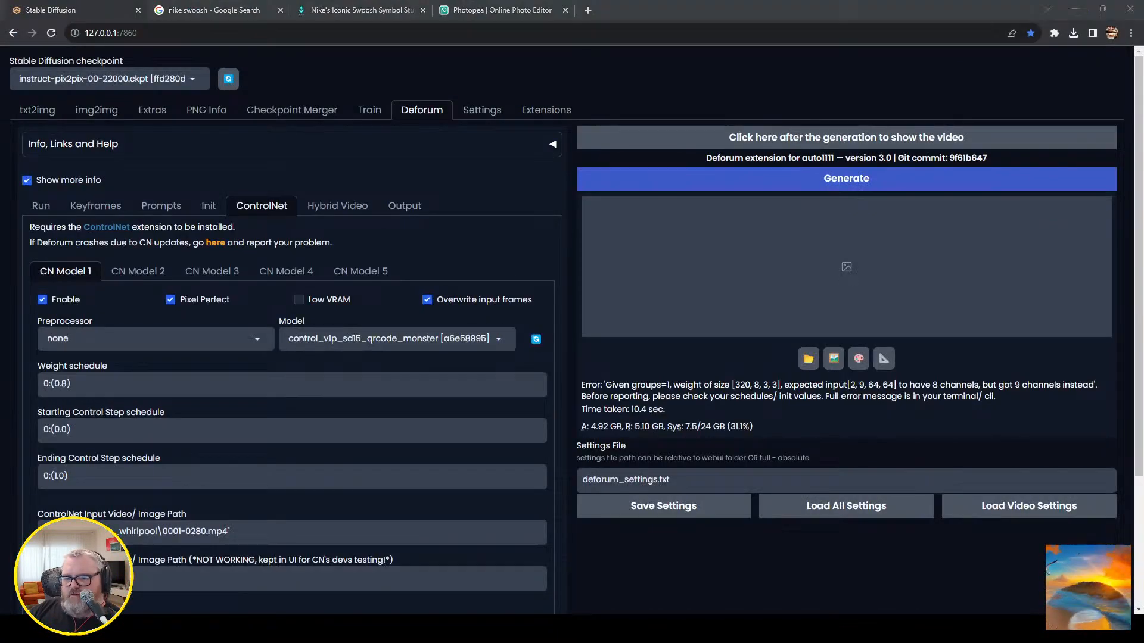
left_click(185, 569)
left_click(212, 171)
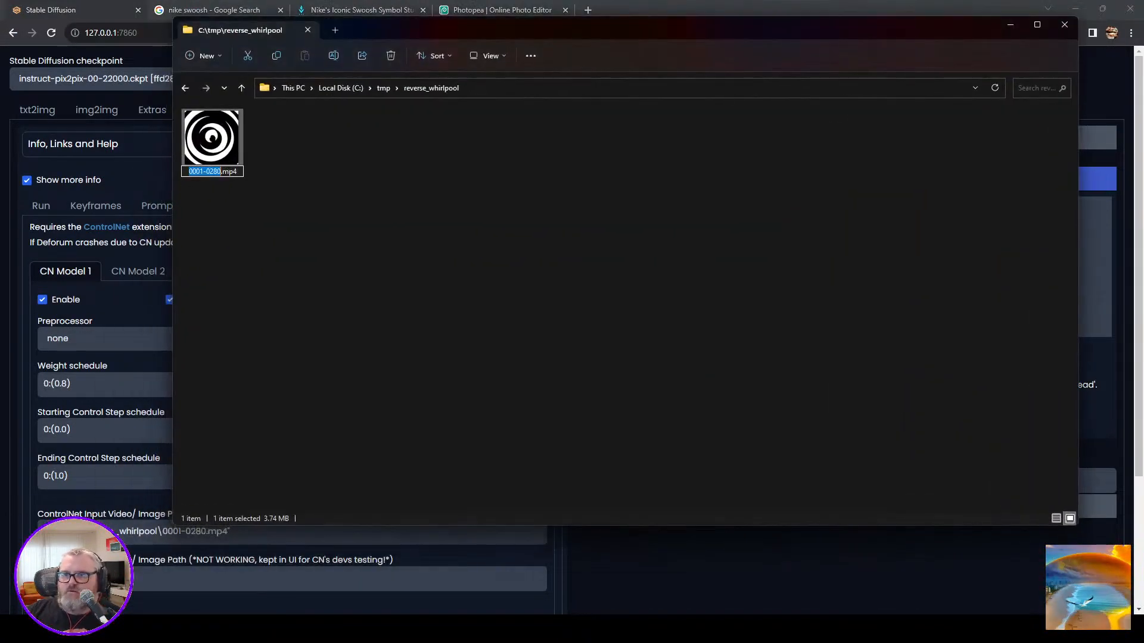
key("Right")
type("-2")
key("Return")
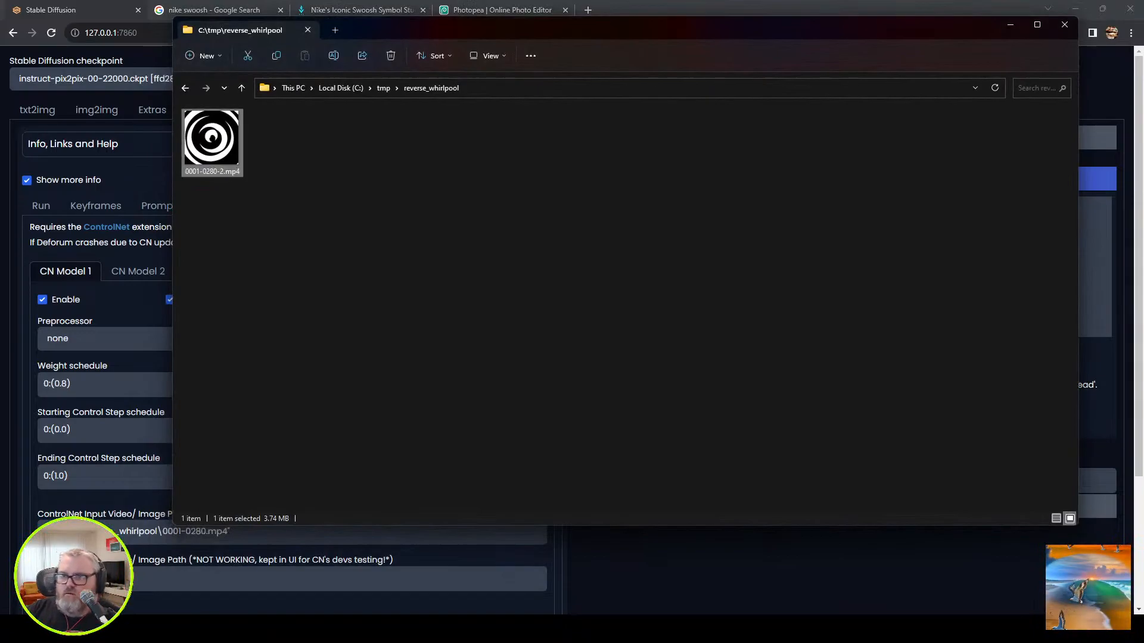
Point Deforum's ControlNet input video path and video init path to 0001-0280-2.mp4 and try generating the animation again.
left_click(139, 264)
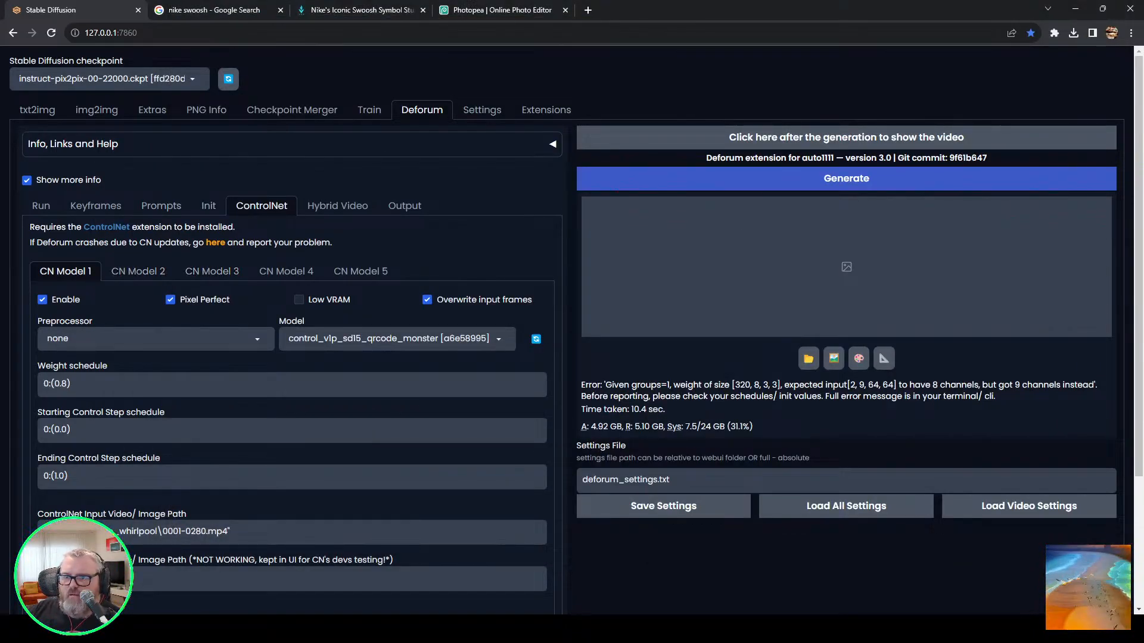
key("Right")
type("-2")
left_click(208, 205)
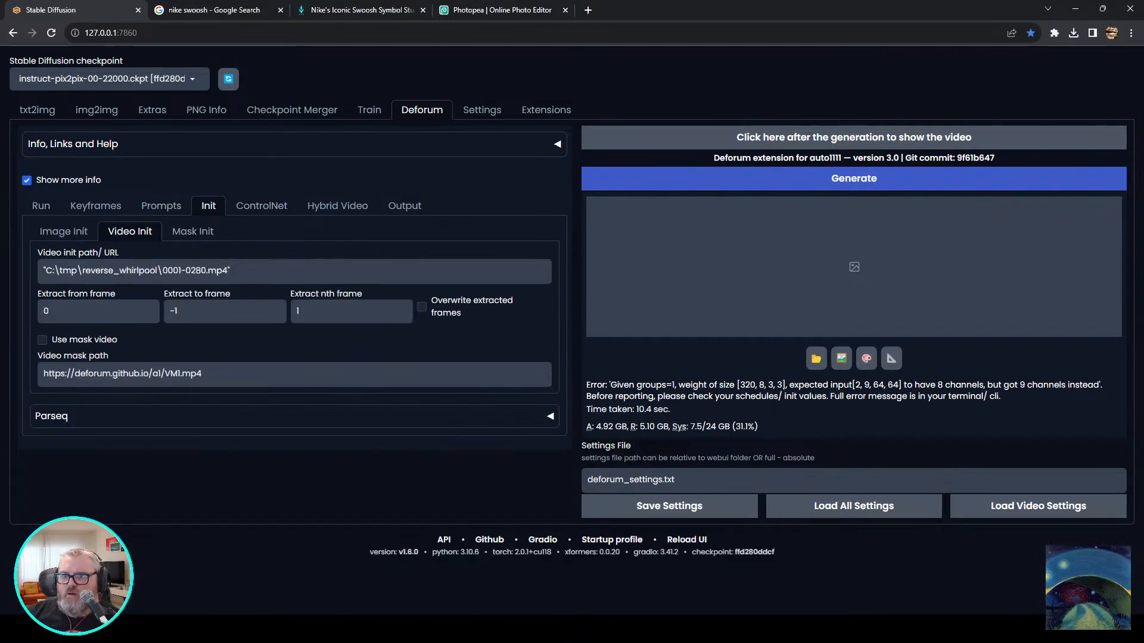
left_click(209, 271)
type("-2")
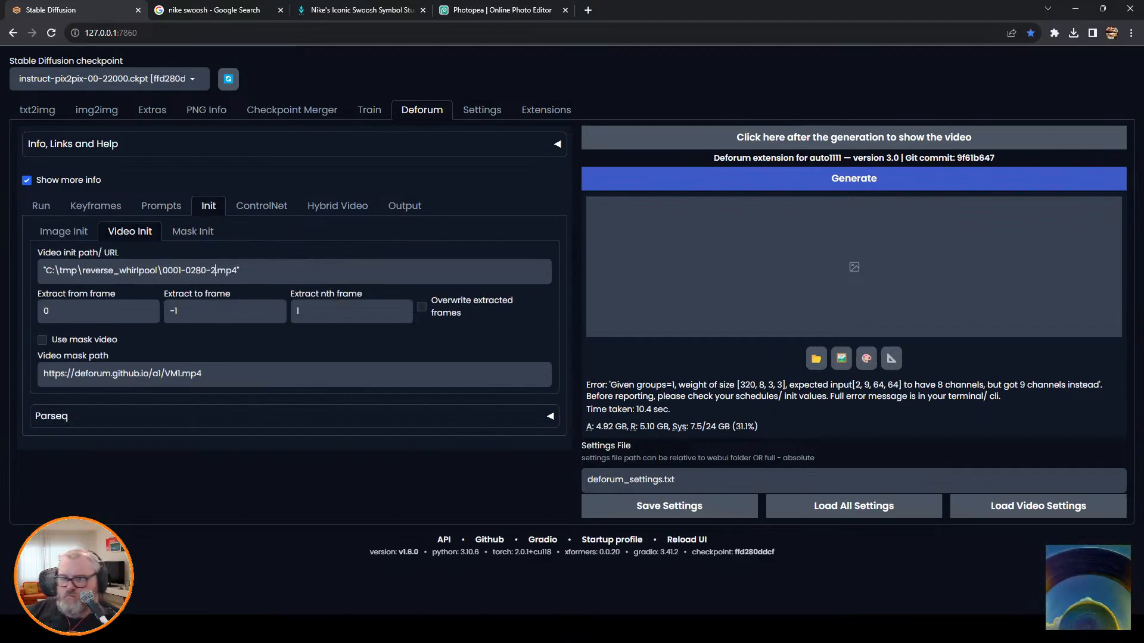
key("ctrl+Return")
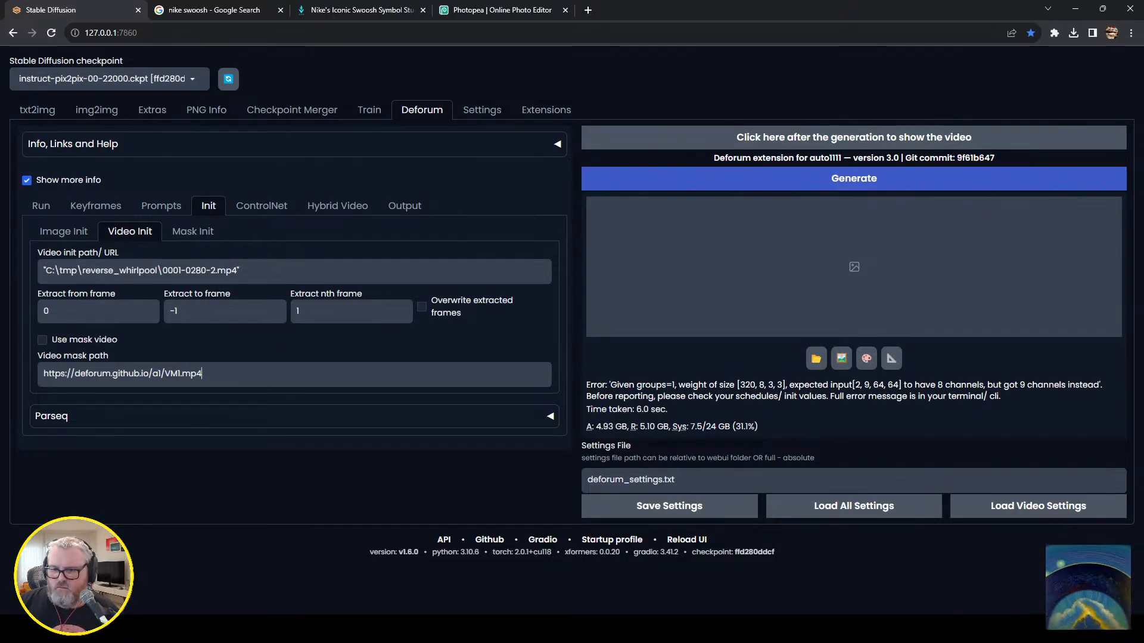
Open the web UI's console window and read the traceback of the failed generation.
left_click(201, 629)
left_click(160, 563)
left_click_drag(774, 201, 470, 211)
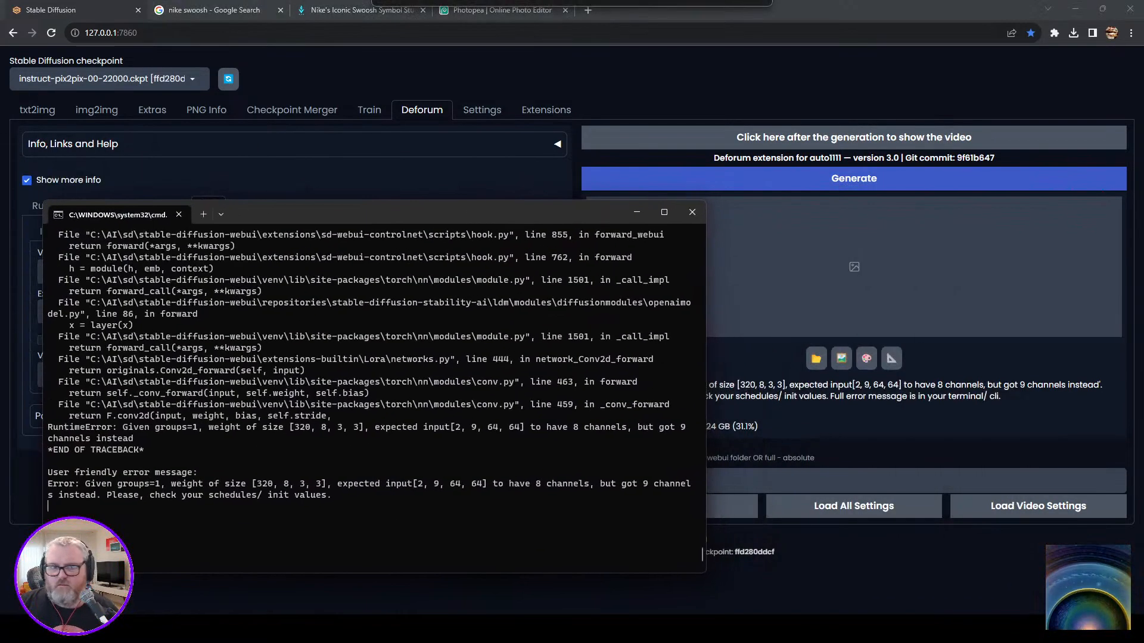
Close the running console, relaunch the Stable Diffusion web UI from c:\ai\sd\, and close the duplicate browser tab.
left_click(692, 212)
key("super+r")
type("c:\\ai\\sd\\")
key("Down")
key("Down")
key("Down")
key("Down")
key("Down")
key("Return")
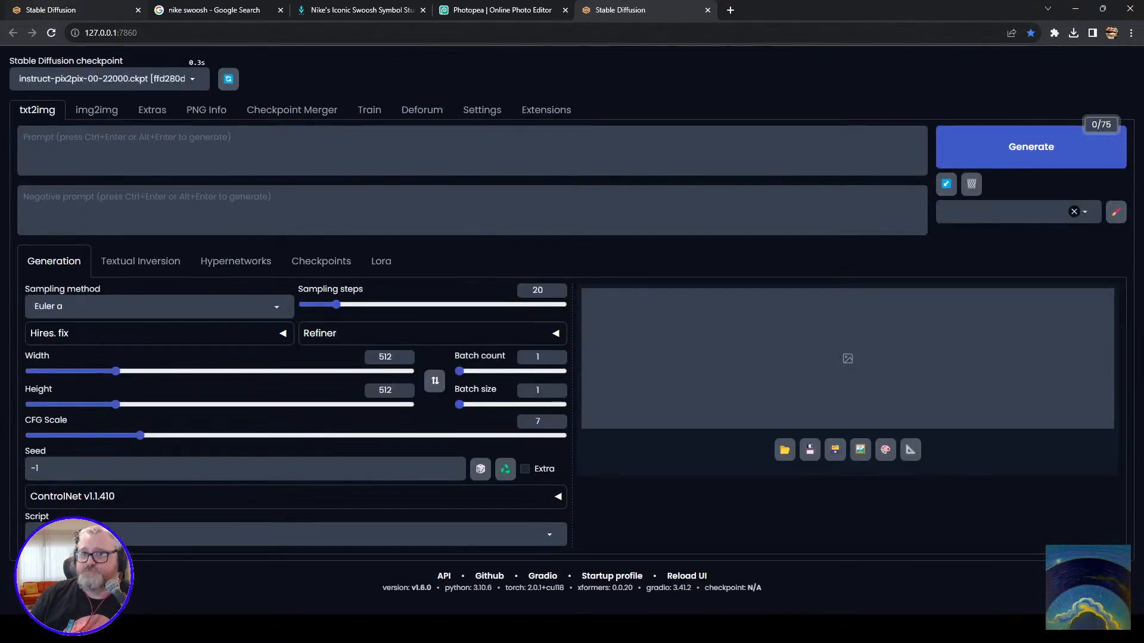
left_click(707, 10)
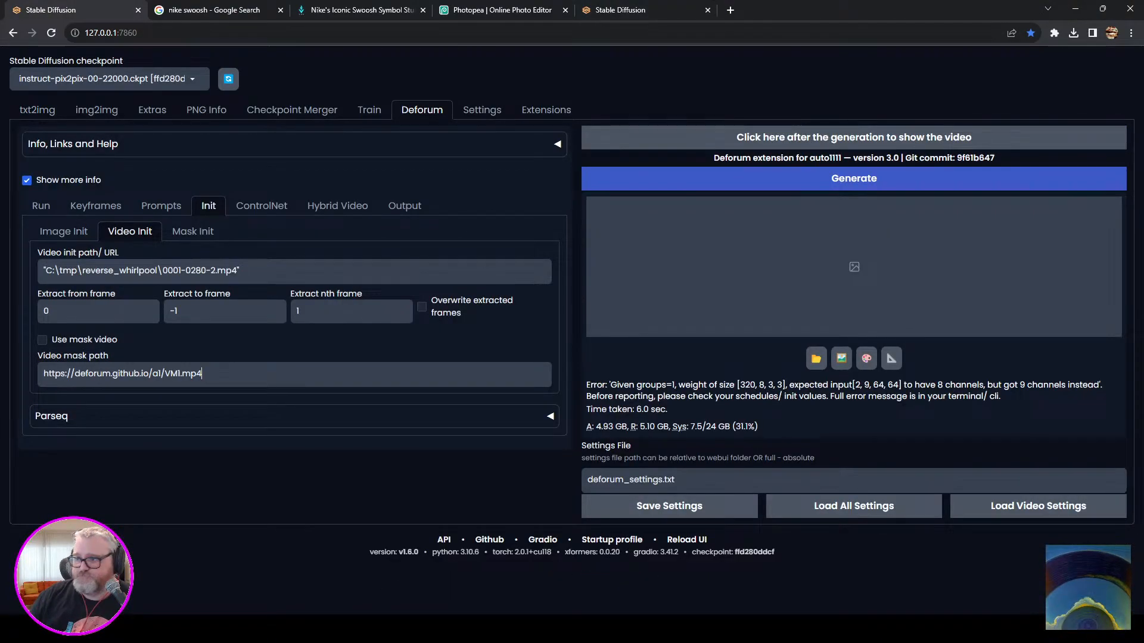
Try generating the Deforum animation on the restarted web UI and check its console output.
left_click(853, 178)
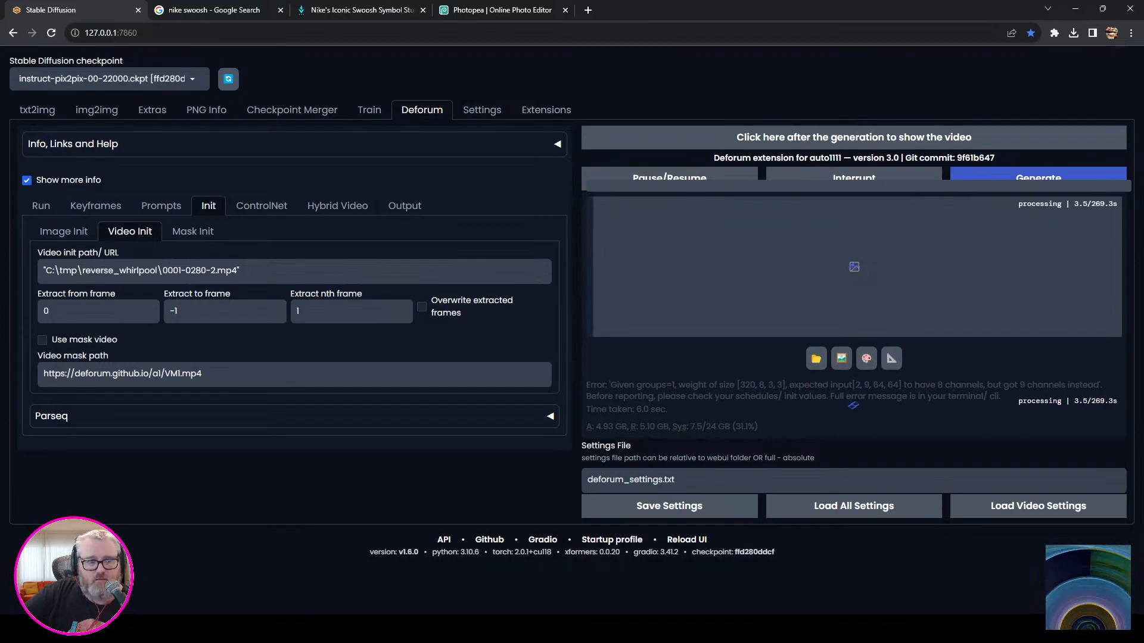
left_click(204, 629)
left_click(262, 565)
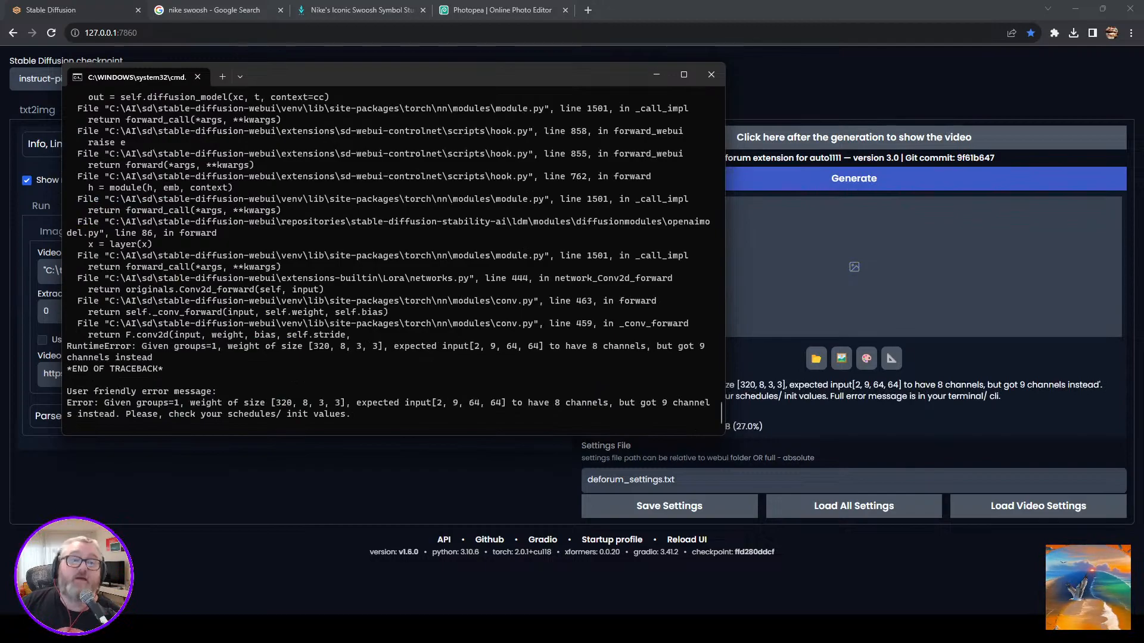
key("alt+Tab")
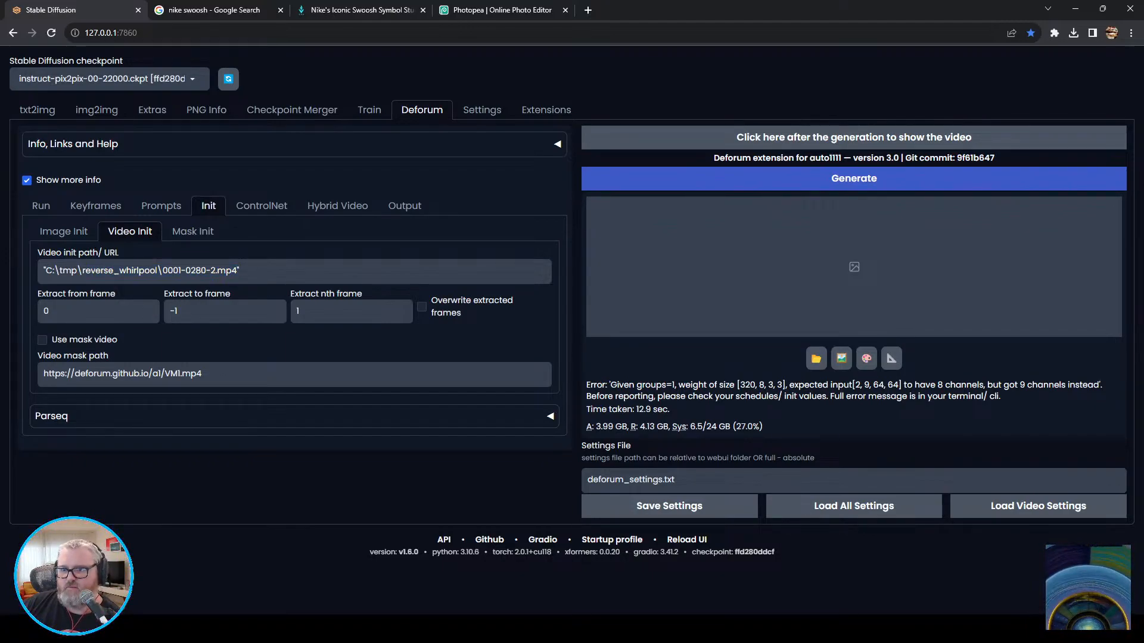
Copy the full path of 0001-0280-2.mp4 from the reverse_whirlpool folder in File Explorer.
left_click(130, 629)
left_click(193, 569)
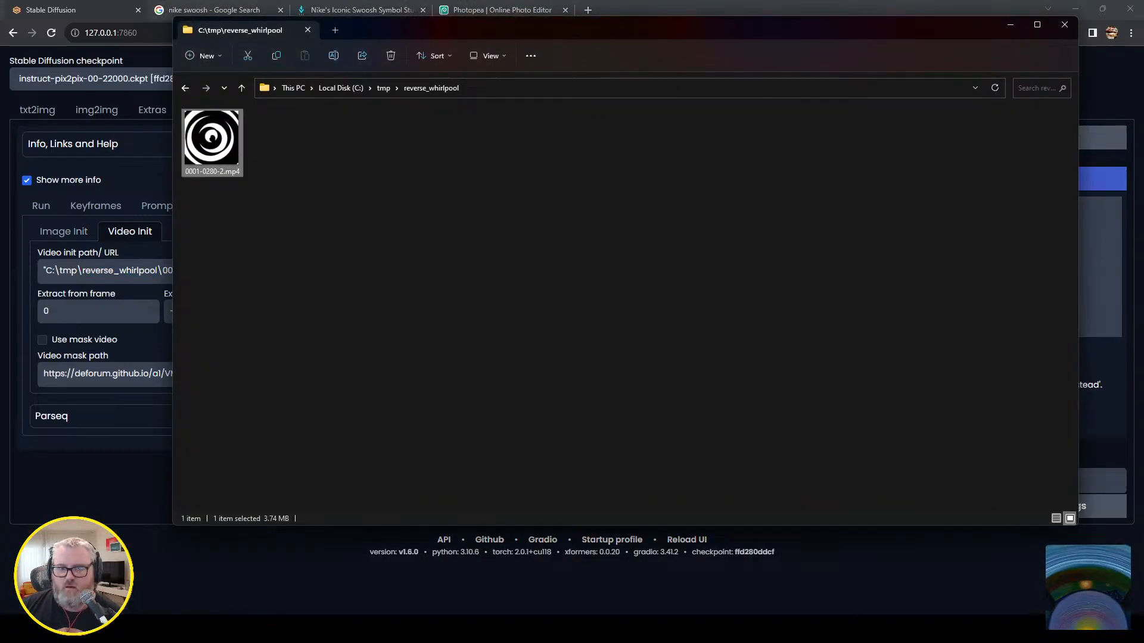
right_click(233, 136)
left_click(280, 248)
Return to the browser and reload the web UI page to reset Deforum's settings.
left_click(113, 269)
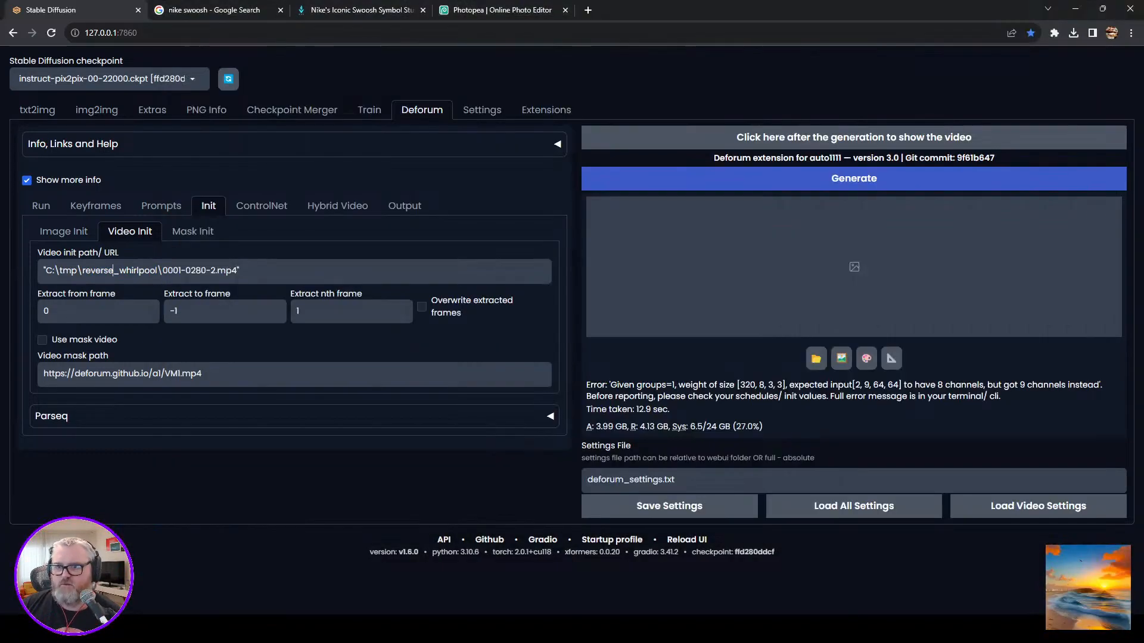
left_click(262, 206)
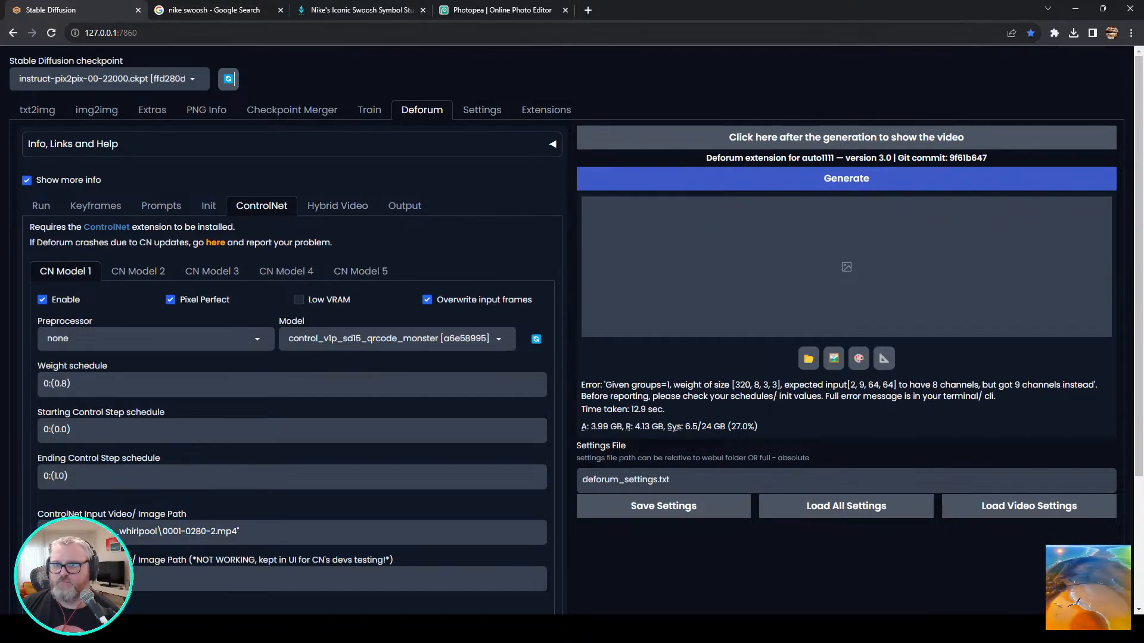
key("ctrl+l")
key("Return")
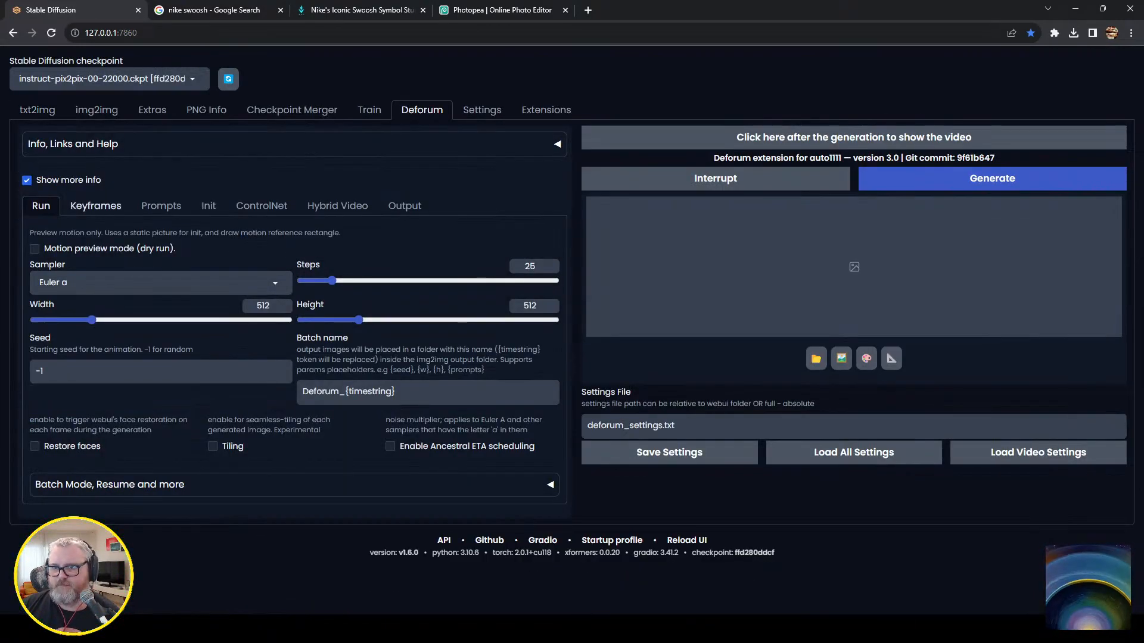
Set Deforum's keyframe strength schedule to 0: (0.7) and the motion zoom to 0: (1).
left_click(95, 206)
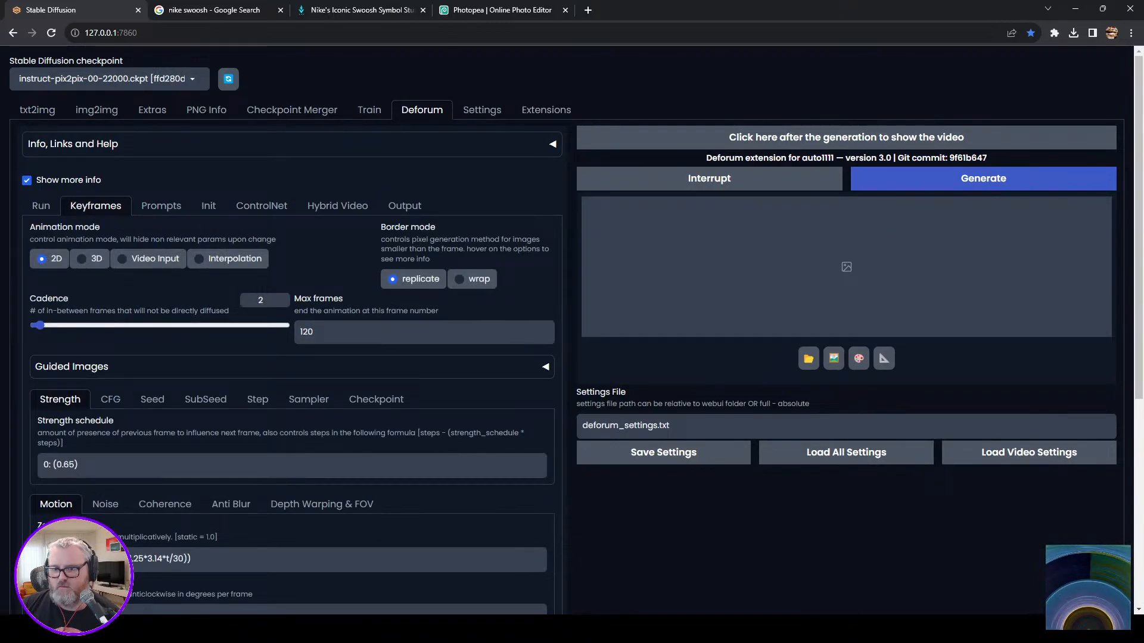
key("BackSpace")
key("BackSpace")
type("7")
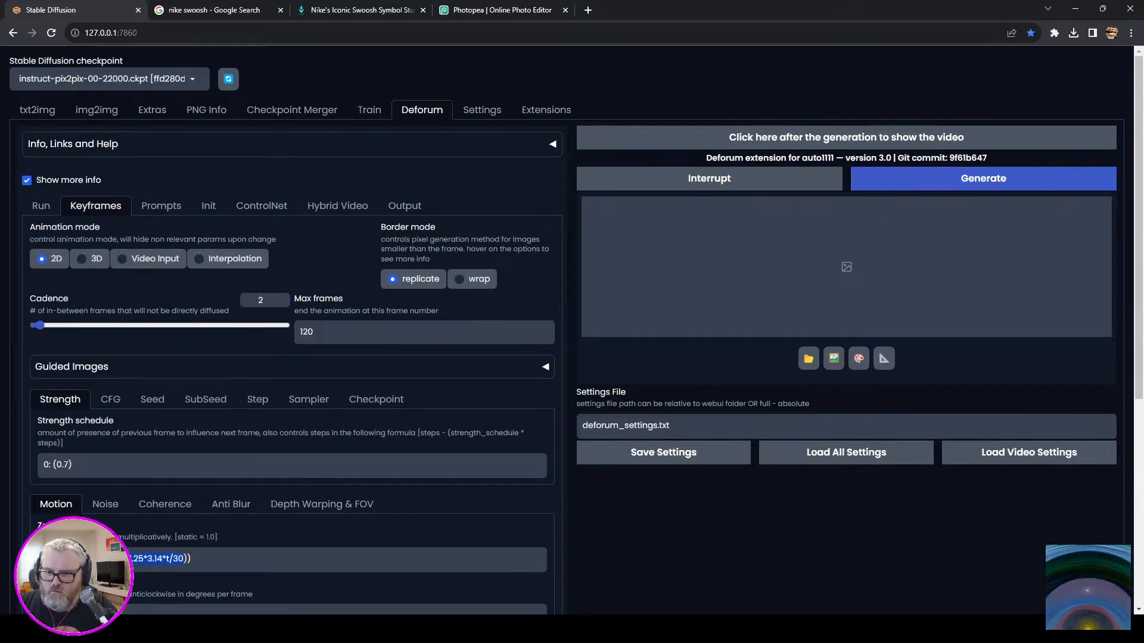
scroll(424, 331, "down", 6)
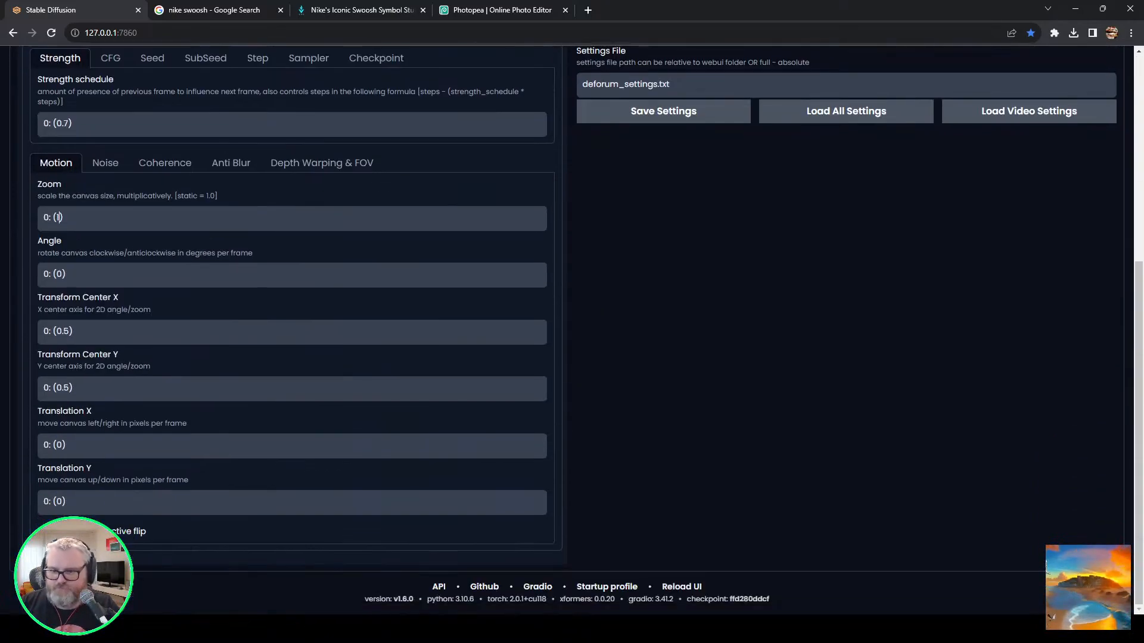
scroll(424, 332, "up", 6)
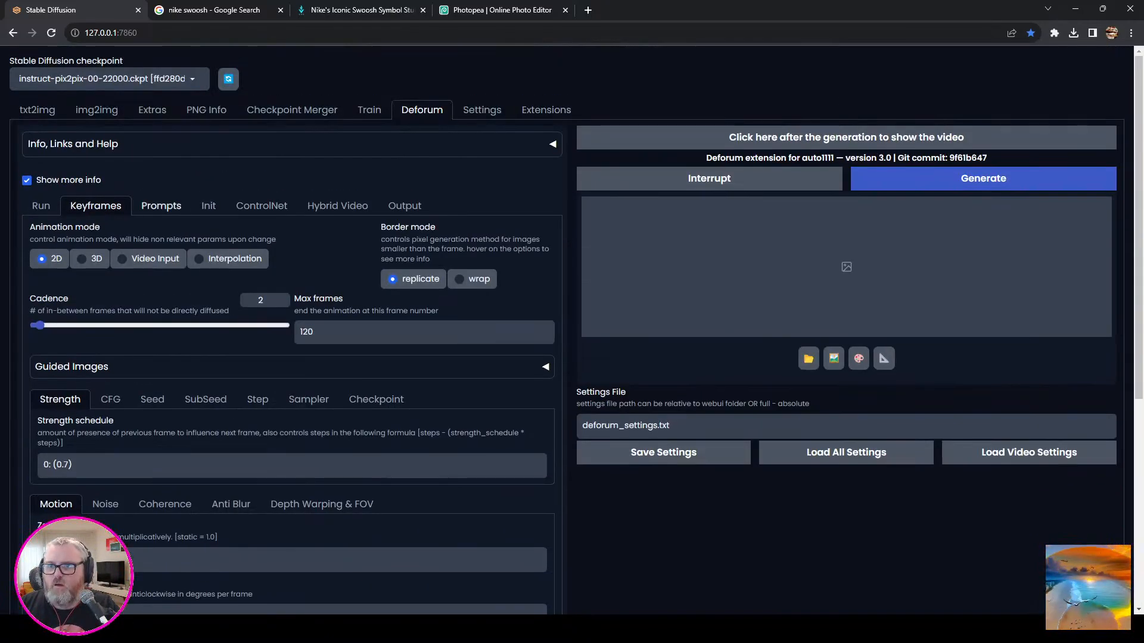
Replace the default Deforum prompts with a single frame 0 prompt: "generative art, graffiti, solar system, spraypaint on concrete".
left_click(161, 206)
left_click_drag(142, 332, 60, 308)
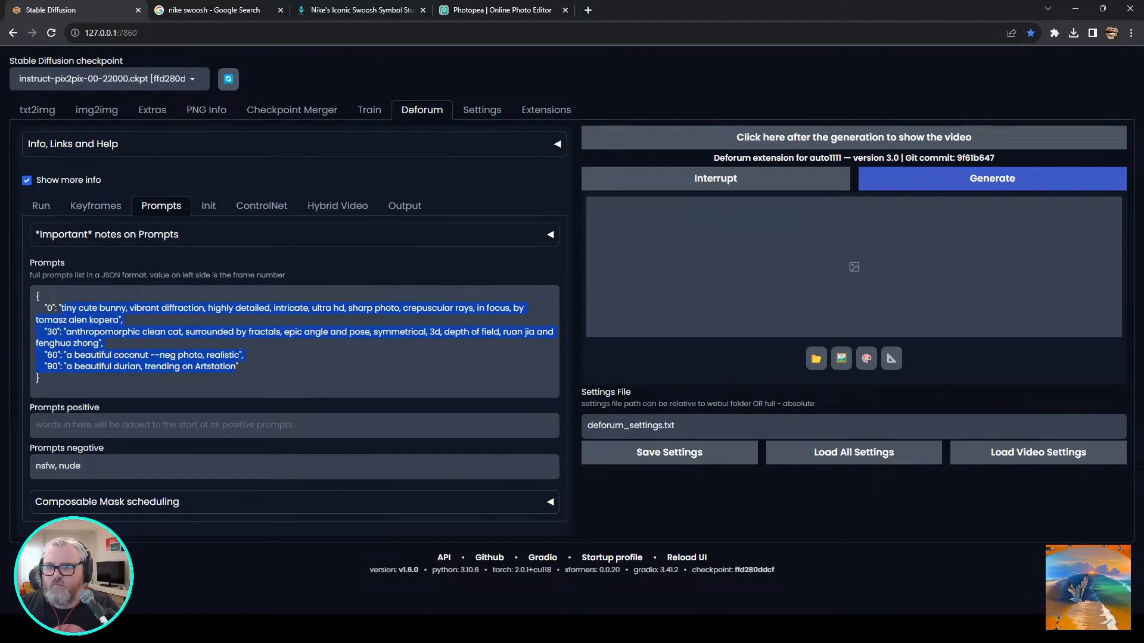
type("generative ")
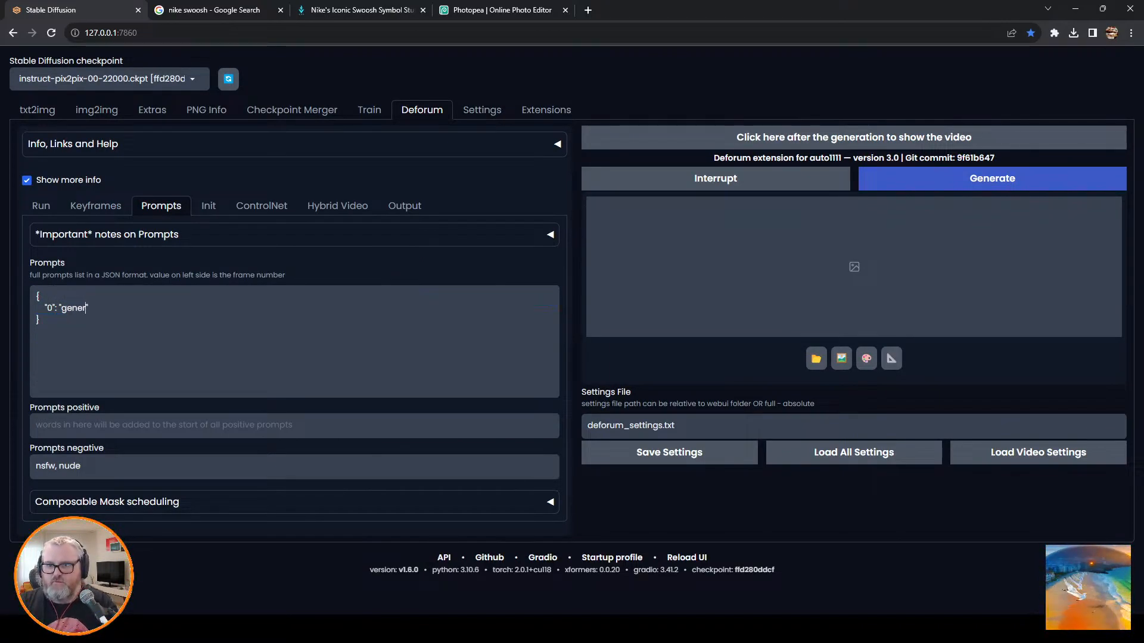
type("art, g")
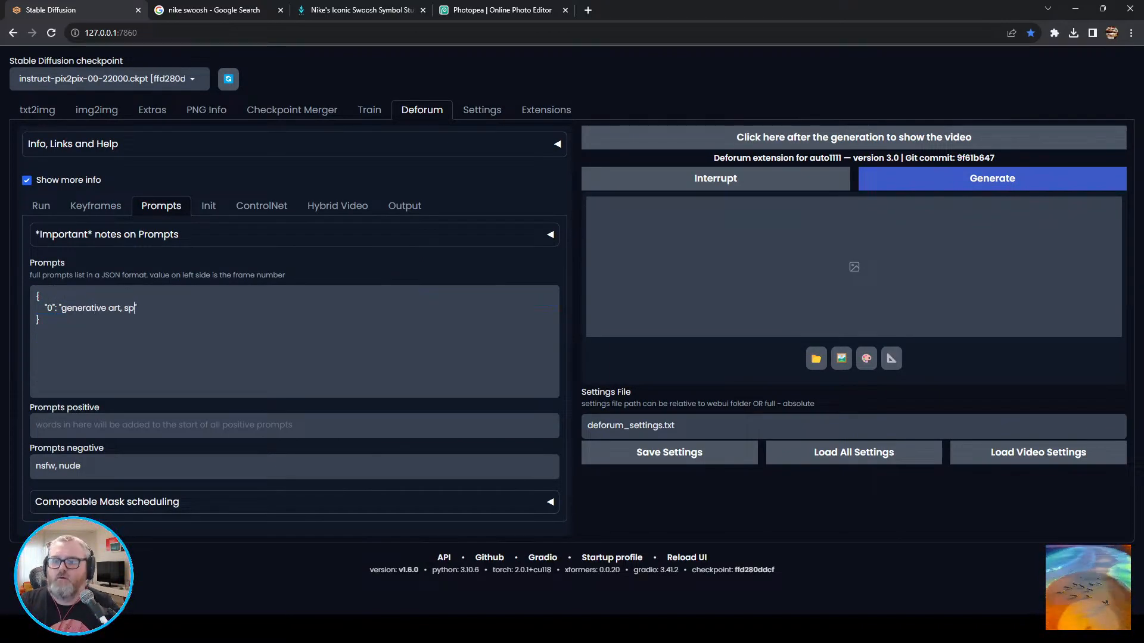
type("raffiti, solor")
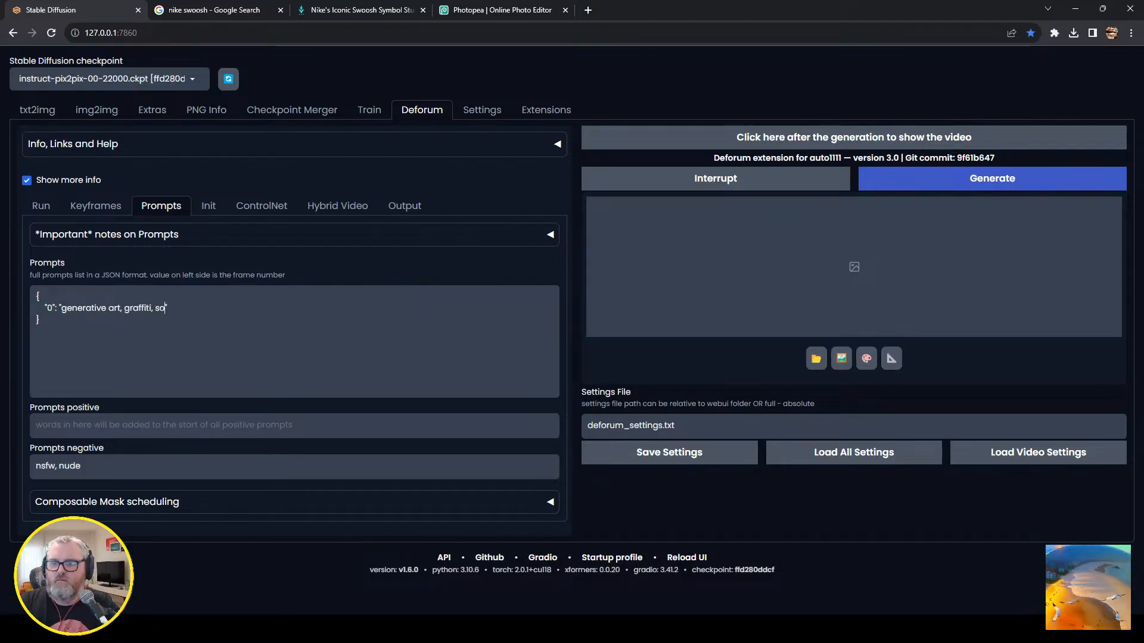
type(" system,")
key("BackSpace")
key("BackSpace")
key("BackSpace")
key("BackSpace")
key("BackSpace")
key("BackSpace")
key("BackSpace")
key("BackSpace")
key("BackSpace")
key("BackSpace")
key("BackSpace")
type("ar system, s")
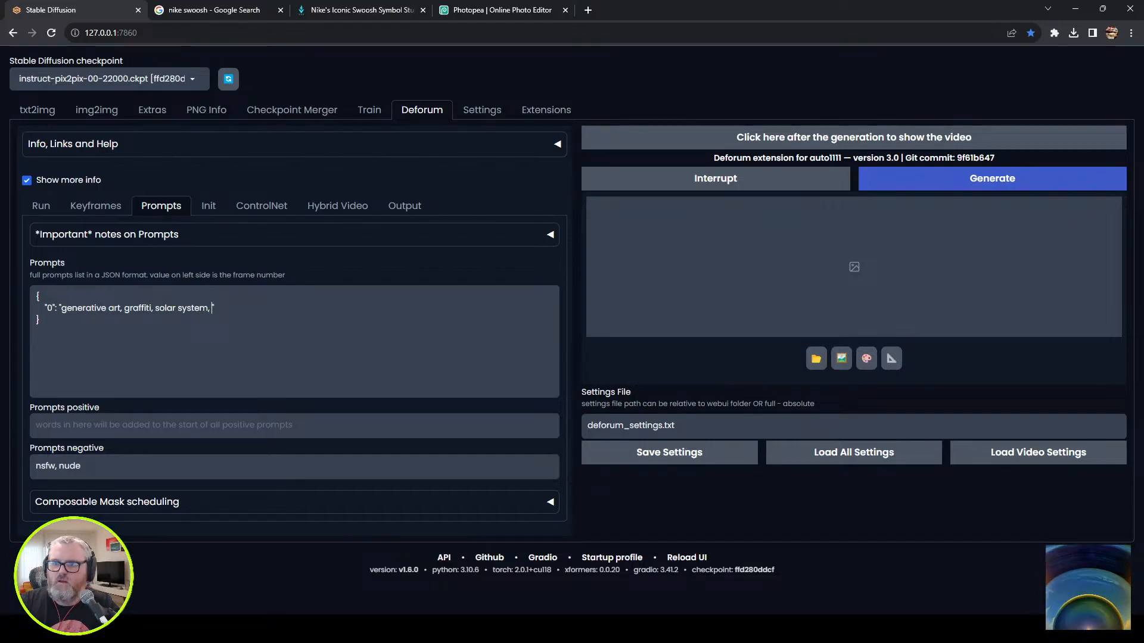
type("praypaint on concrete")
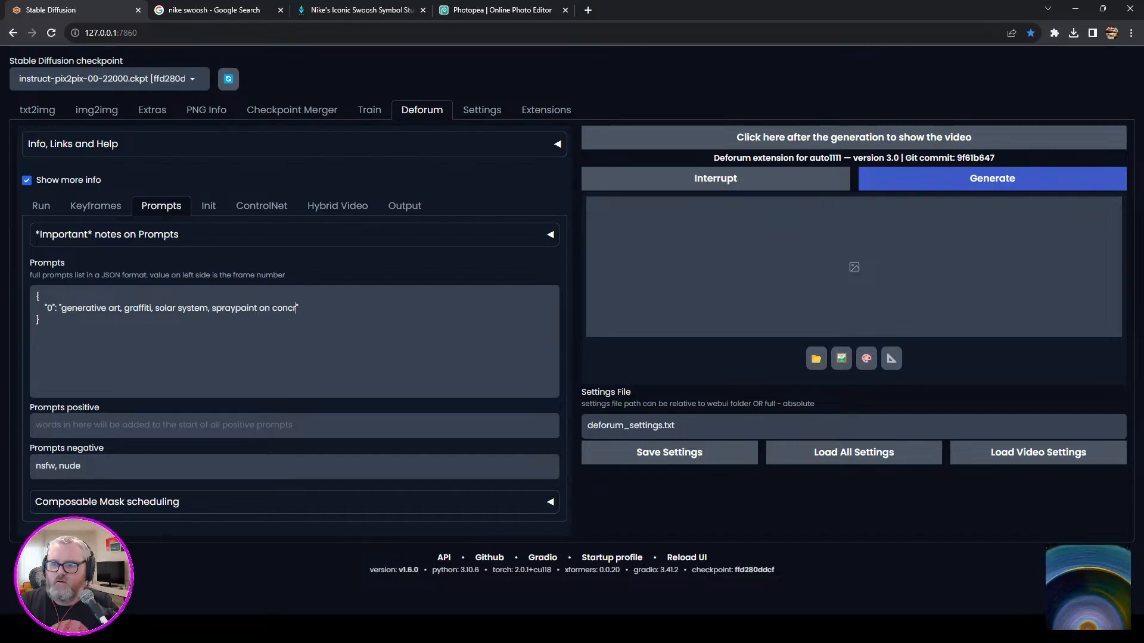
Set the video init path to the copied "C:\tmp\reverse_whirlpool\0001-0280-2.mp4".
left_click(208, 206)
left_click(130, 231)
key("ctrl+v")
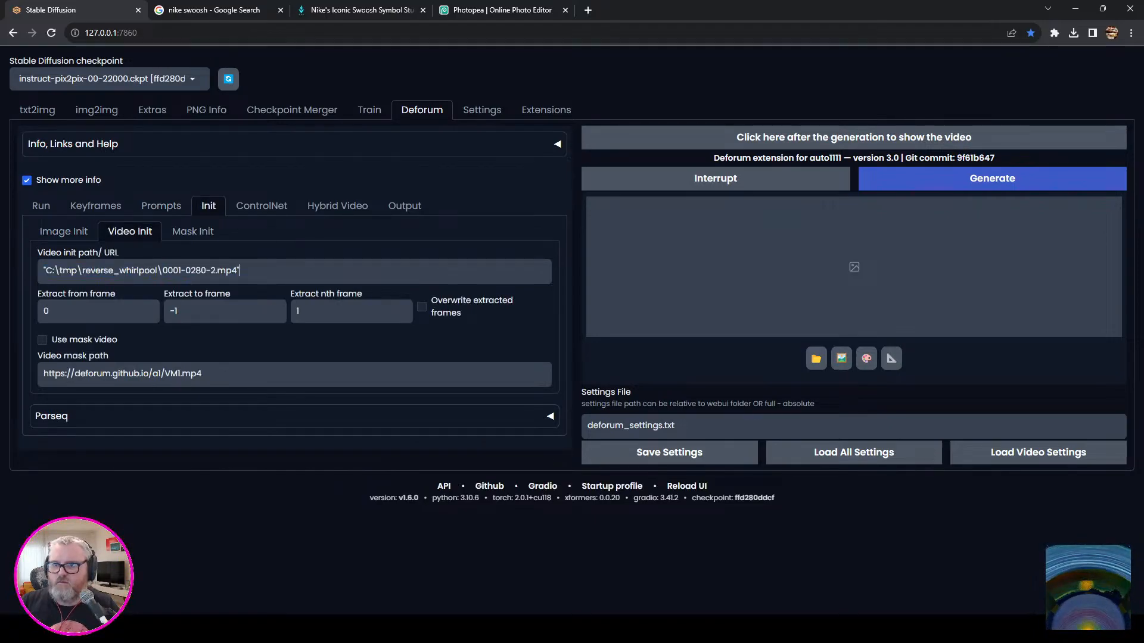
Enable CN Model 1 with Pixel Perfect, no preprocessor and the control_v1p_sd15_qrcode_monster model, and set its weight schedule to 0:(0.8).
left_click(261, 205)
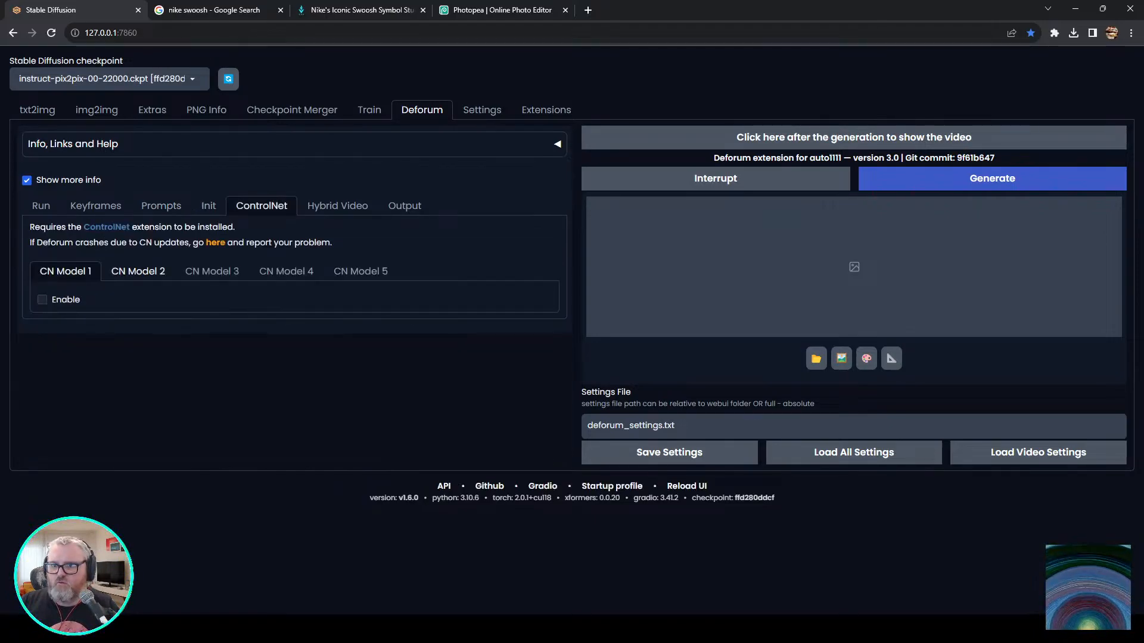
left_click(60, 300)
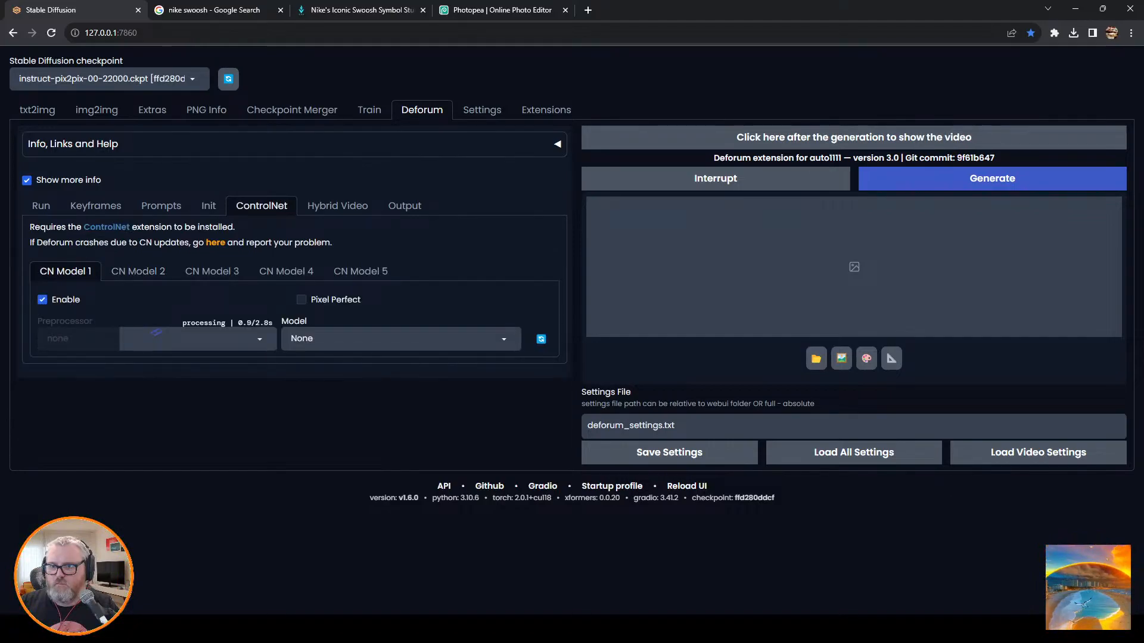
left_click(68, 338)
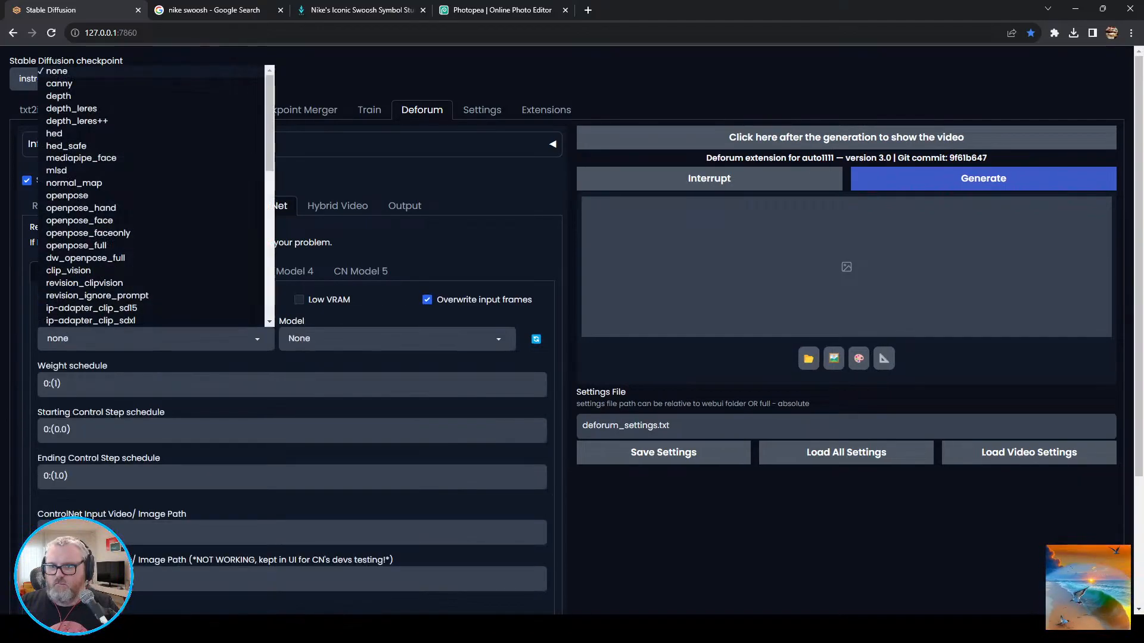
left_click(397, 338)
scroll(397, 262, "down", 2)
left_click(387, 308)
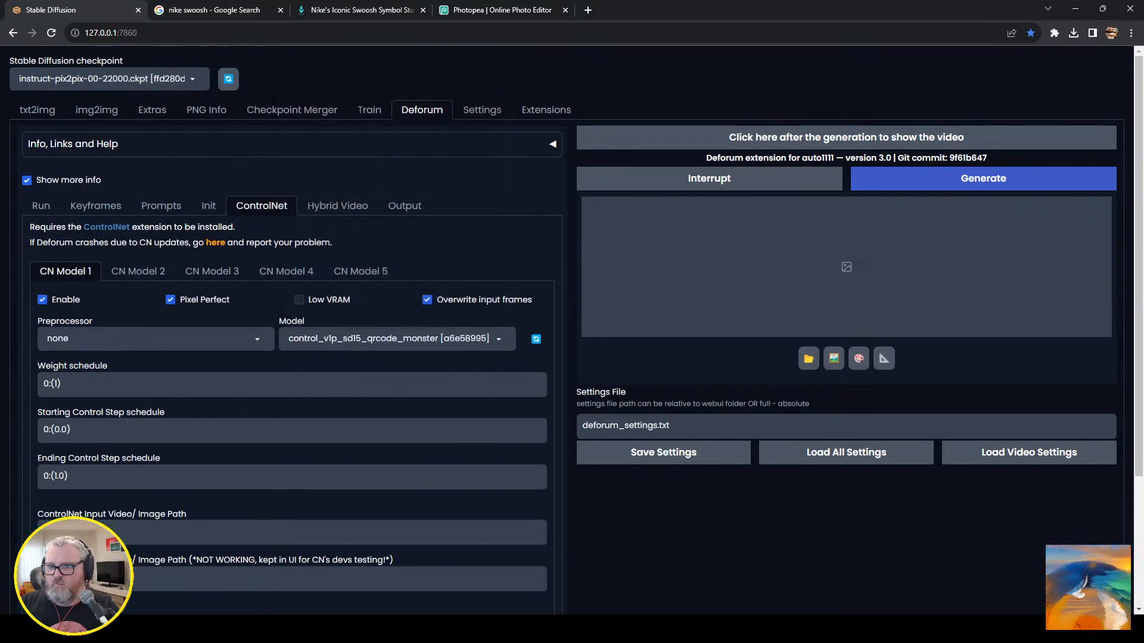
double_click(56, 383)
type("0.8")
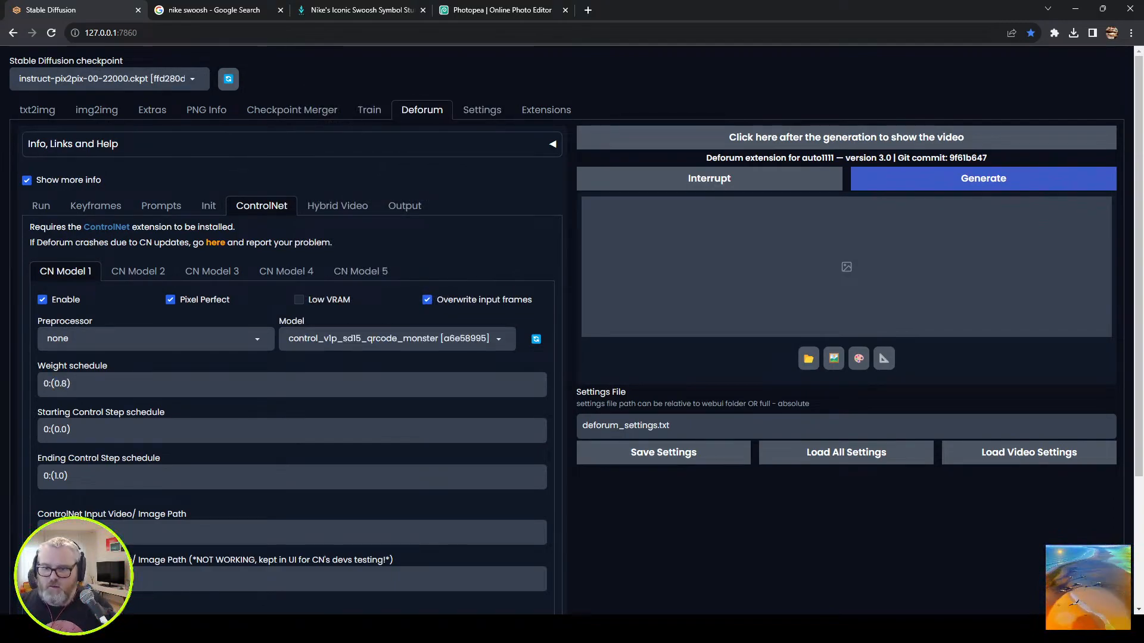
Set CN Model 1's ControlNet input video path to "C:\tmp\reverse_whirlpool\0001-0280-2.mp4".
type("\"C:\\tmp\\reverse_whirlpool\\0001-0280-2.mp4\"")
scroll(571, 328, "down", 3)
scroll(285, 271, "up", 3)
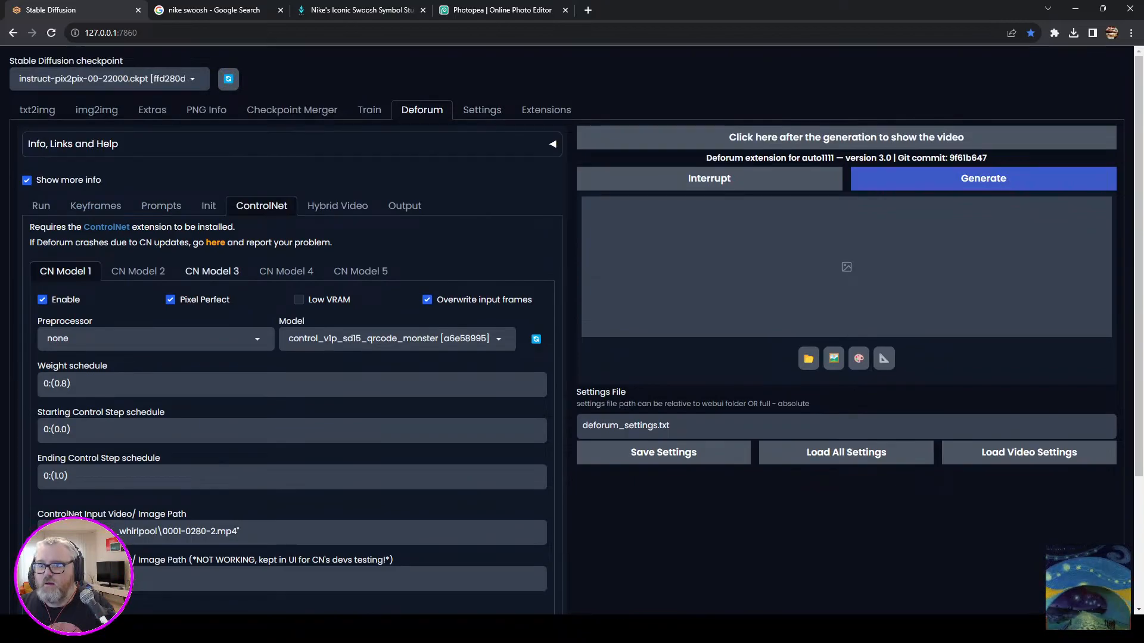
Set the hybrid composite to After Generation, with input frame generation on and First frame as init image off.
left_click(337, 205)
left_click(245, 308)
left_click(40, 335)
left_click(212, 334)
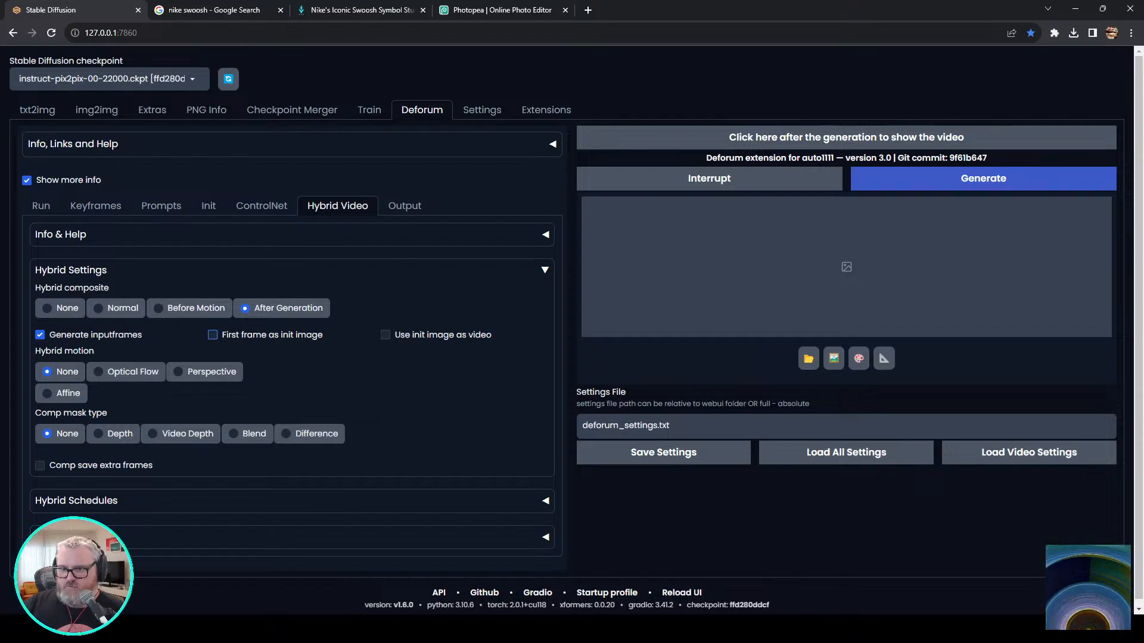
Set the hybrid motion to Optical Flow with the Farneback method and the comp mask type to Video Depth.
left_click(179, 372)
left_click(99, 372)
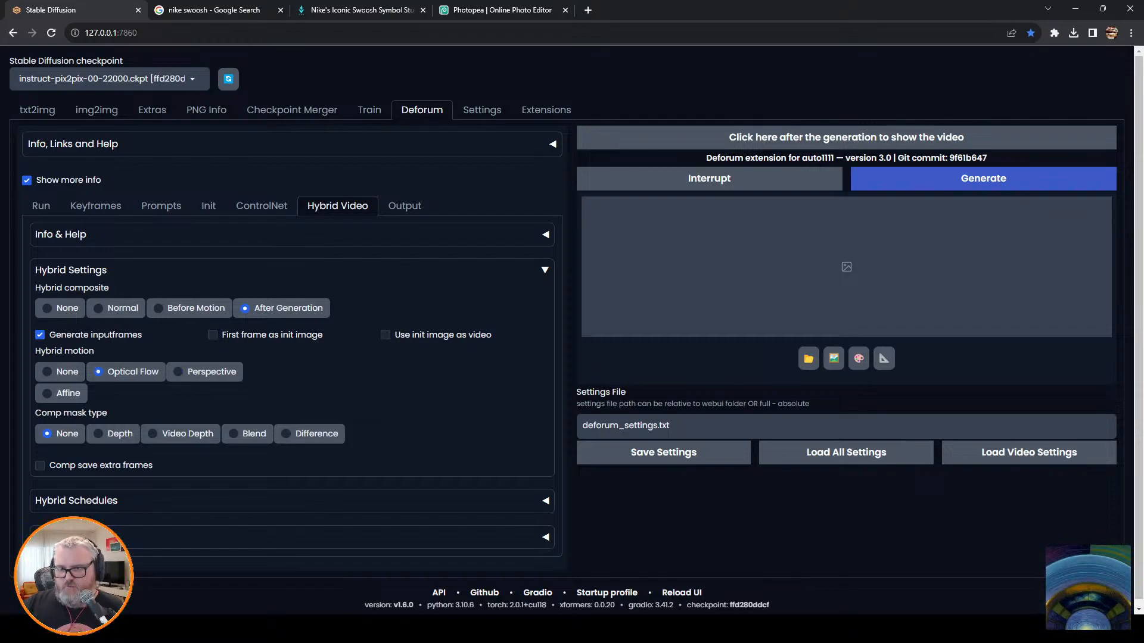
left_click(306, 393)
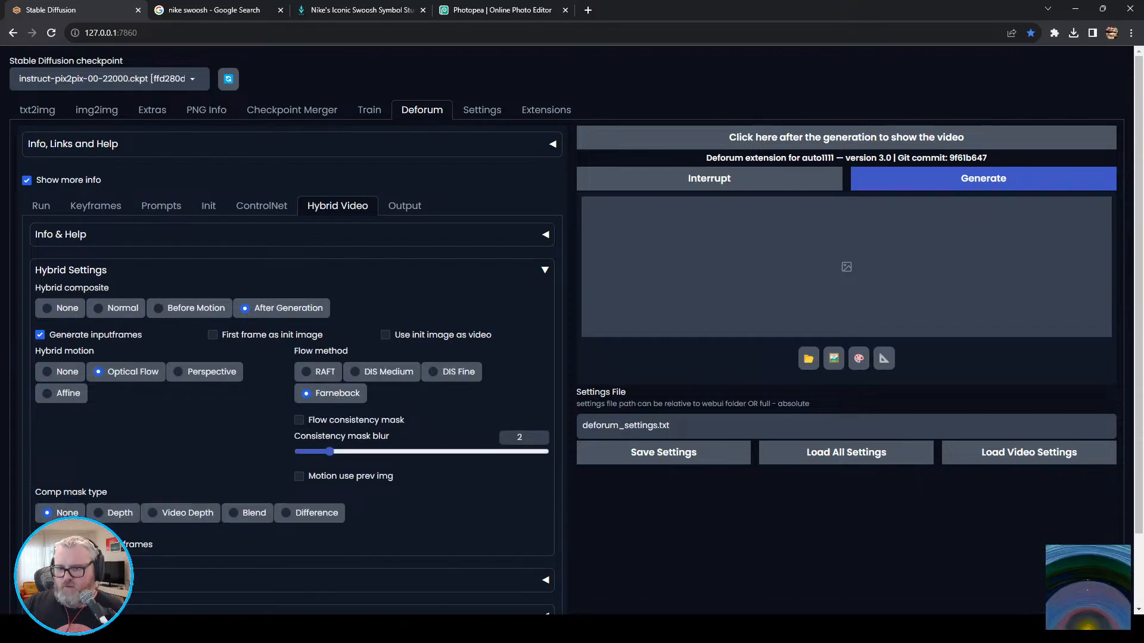
scroll(572, 328, "down", 3)
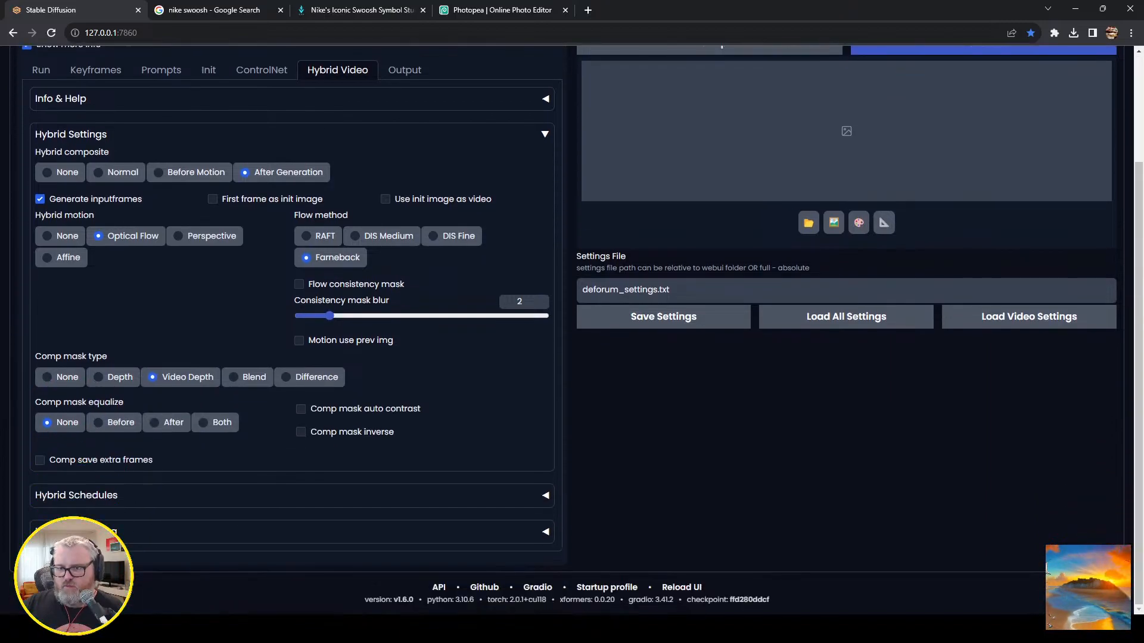
Set the comp alpha schedule in the hybrid schedules to 0:(0).
left_click(68, 495)
scroll(68, 495, "down", 4)
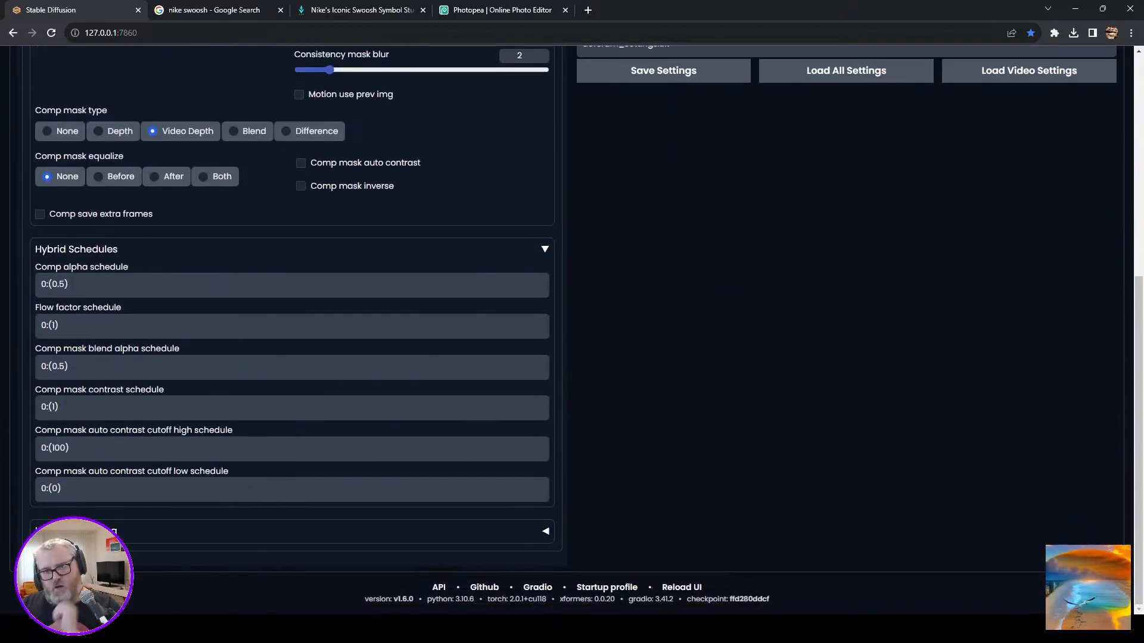
key("BackSpace")
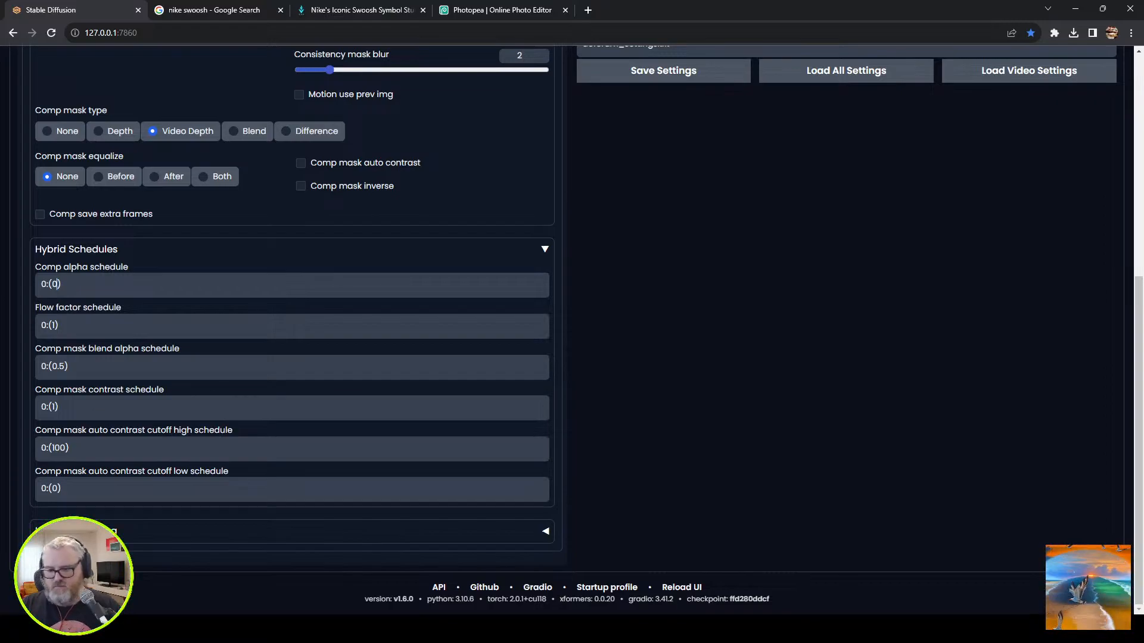
Check the output and run settings and start the Deforum generation.
scroll(516, 253, "up", 10)
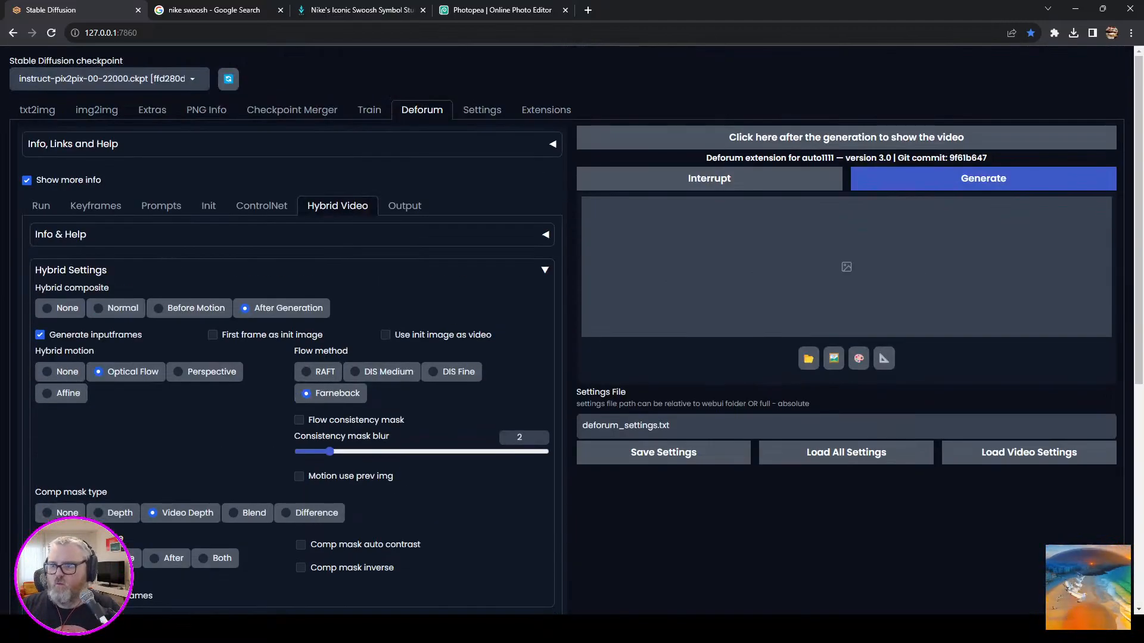
left_click(404, 205)
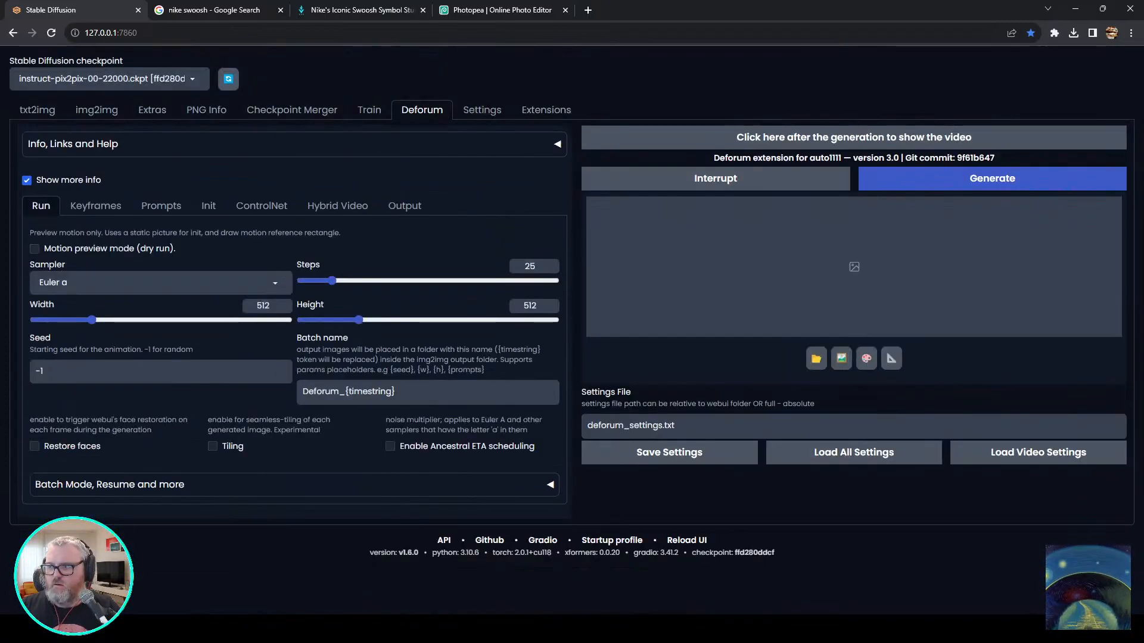
left_click(992, 178)
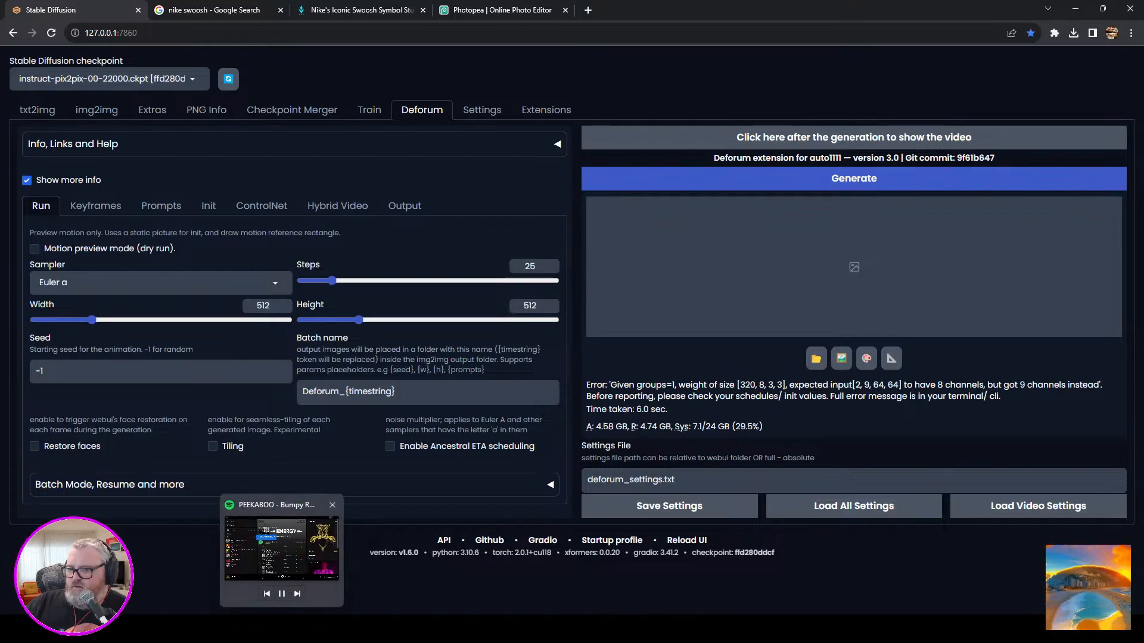
Check the video init path, switch to Blender and examine the whirlpool scene's resolution, frame range and output settings.
left_click(208, 206)
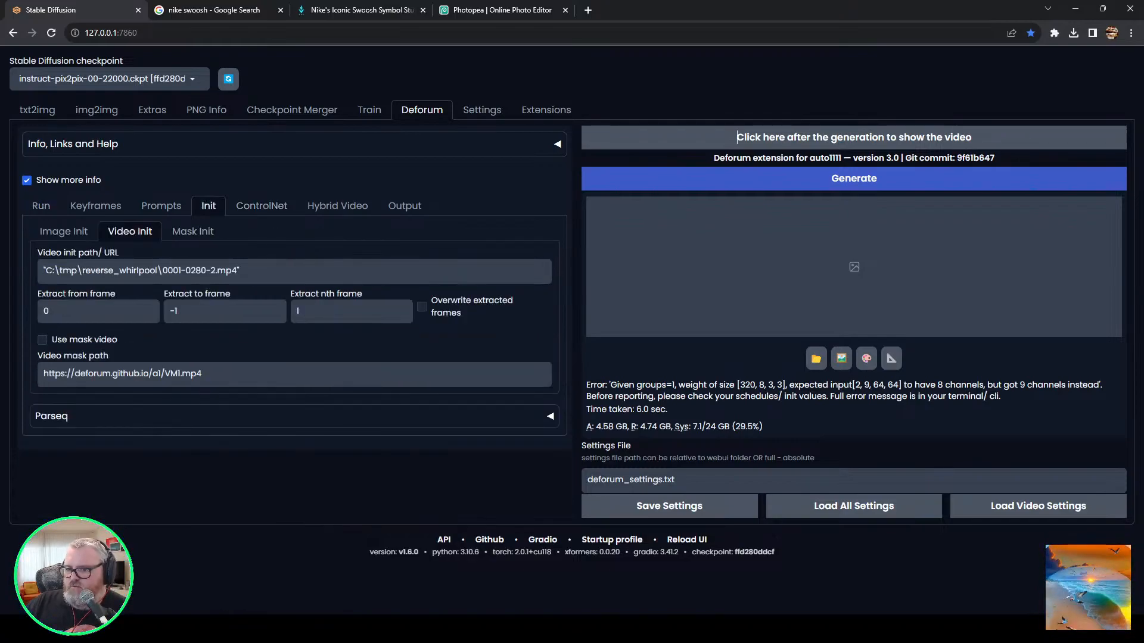
left_click(208, 566)
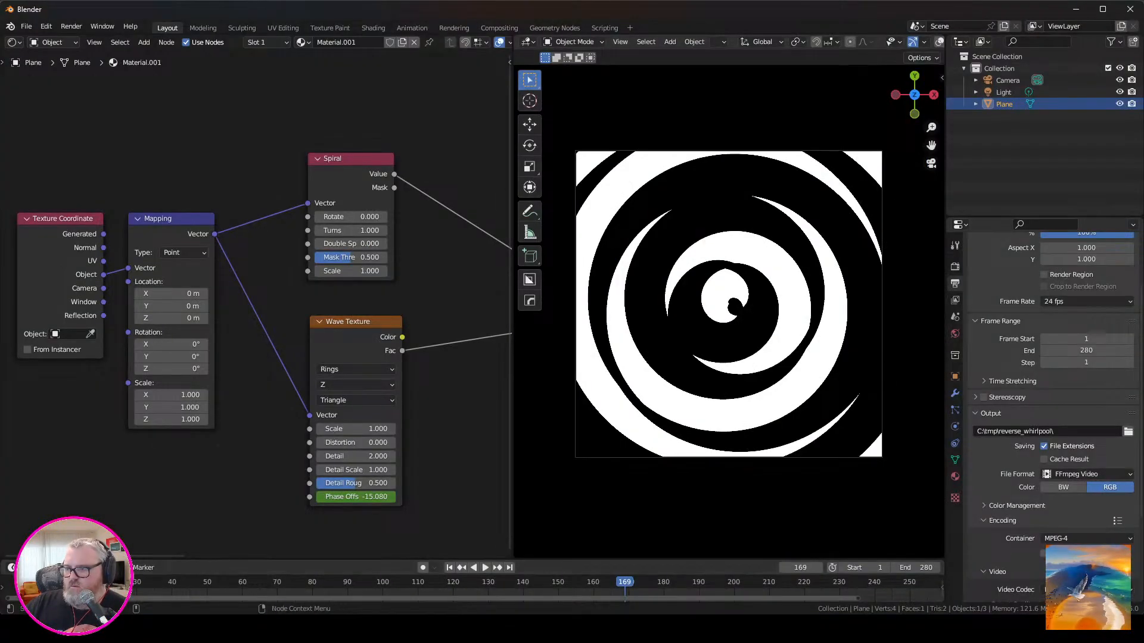
scroll(1084, 409, "up", 3)
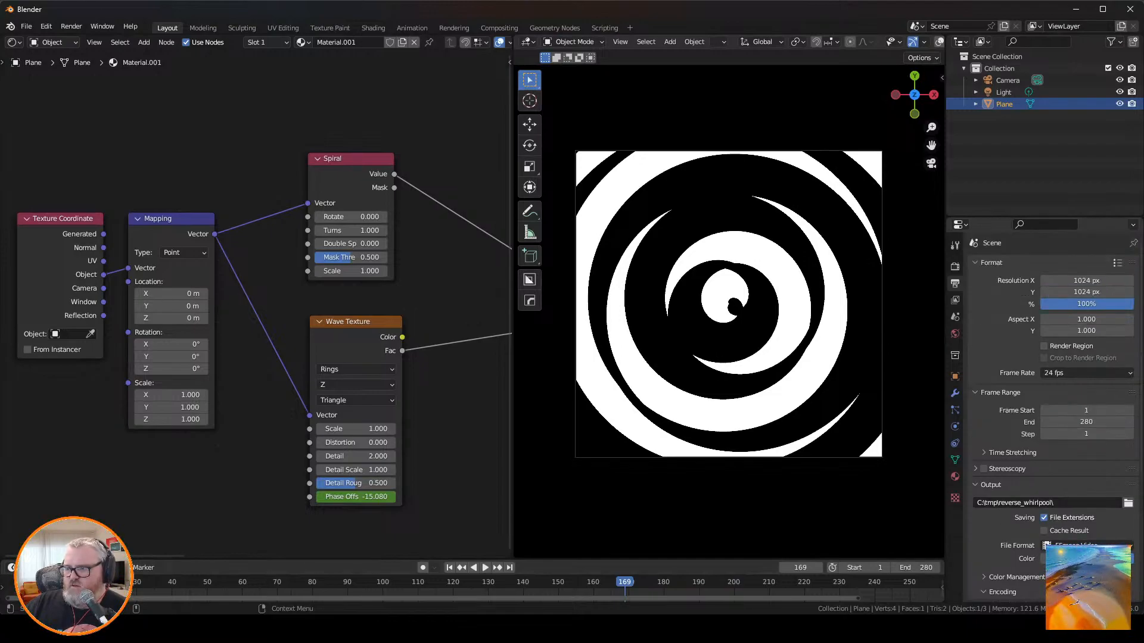
scroll(1054, 415, "down", 2)
scroll(1055, 415, "up", 2)
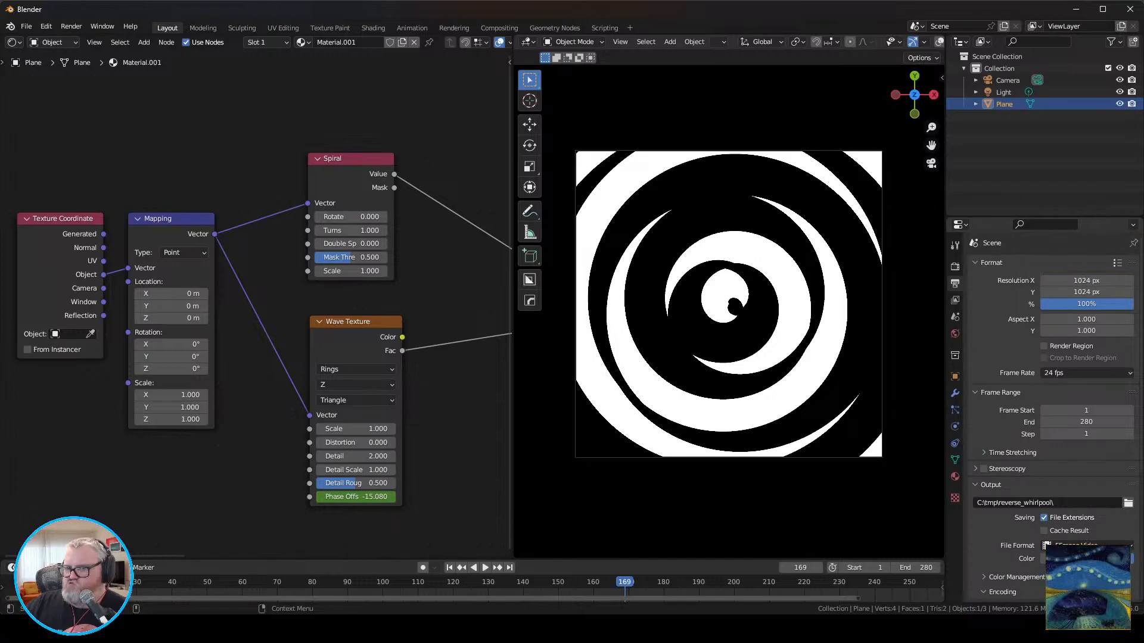
left_click(302, 42)
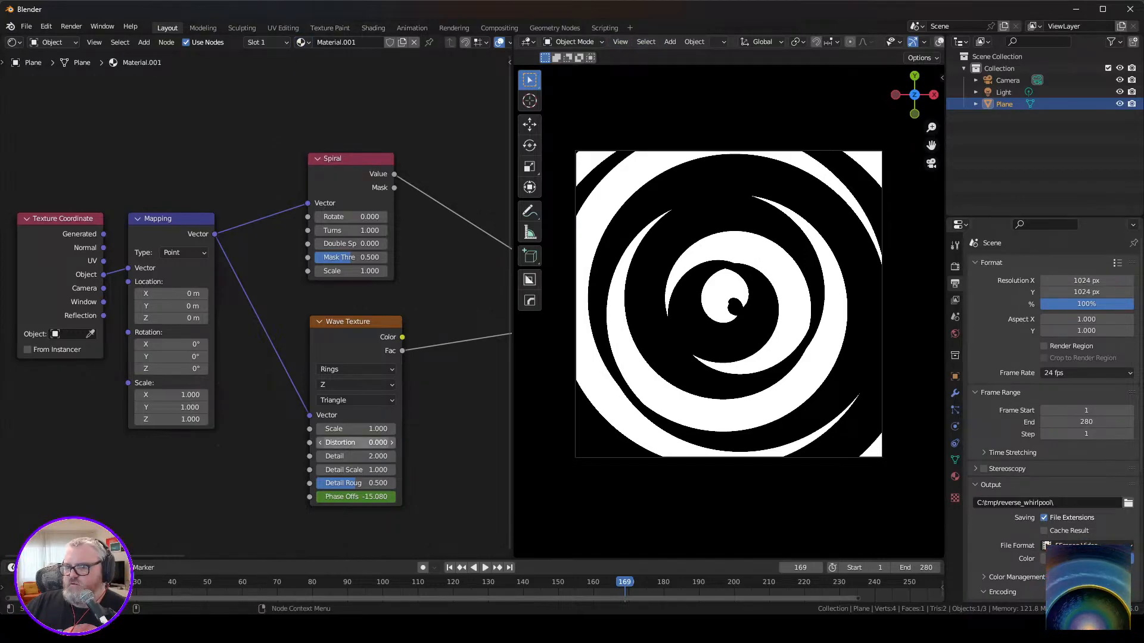
Switch back to the Stable Diffusion web UI and set the video init path to "C:\tmp\hex_flower2\0001-0280.mp4".
mouse_move(229, 629)
left_click(138, 629)
left_click(199, 565)
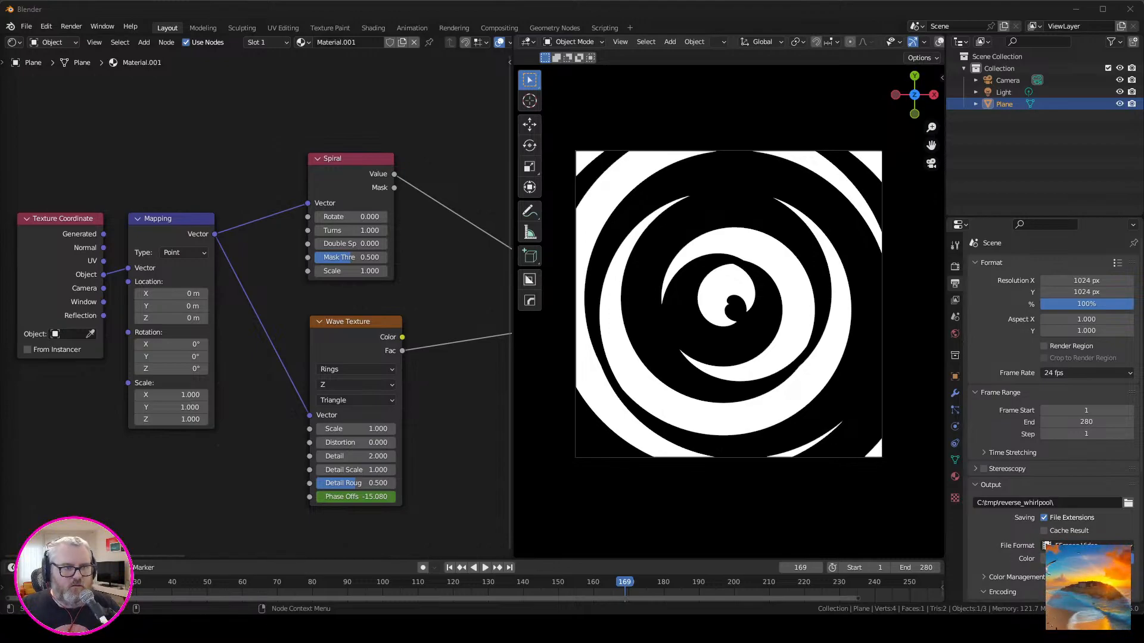
mouse_move(257, 629)
left_click(215, 575)
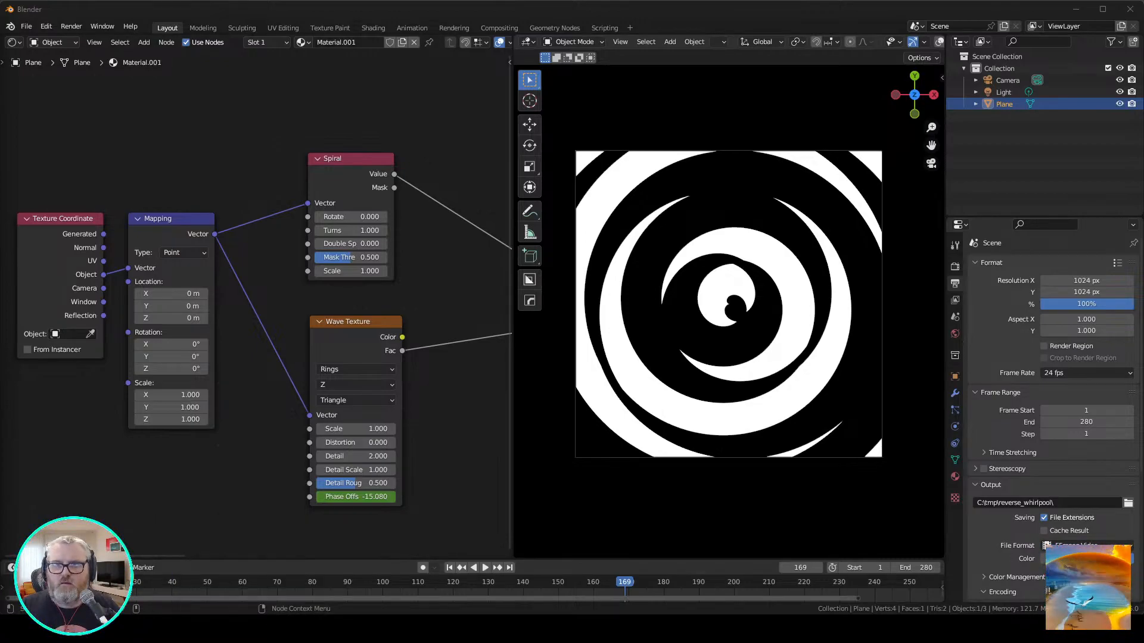
left_click(231, 629)
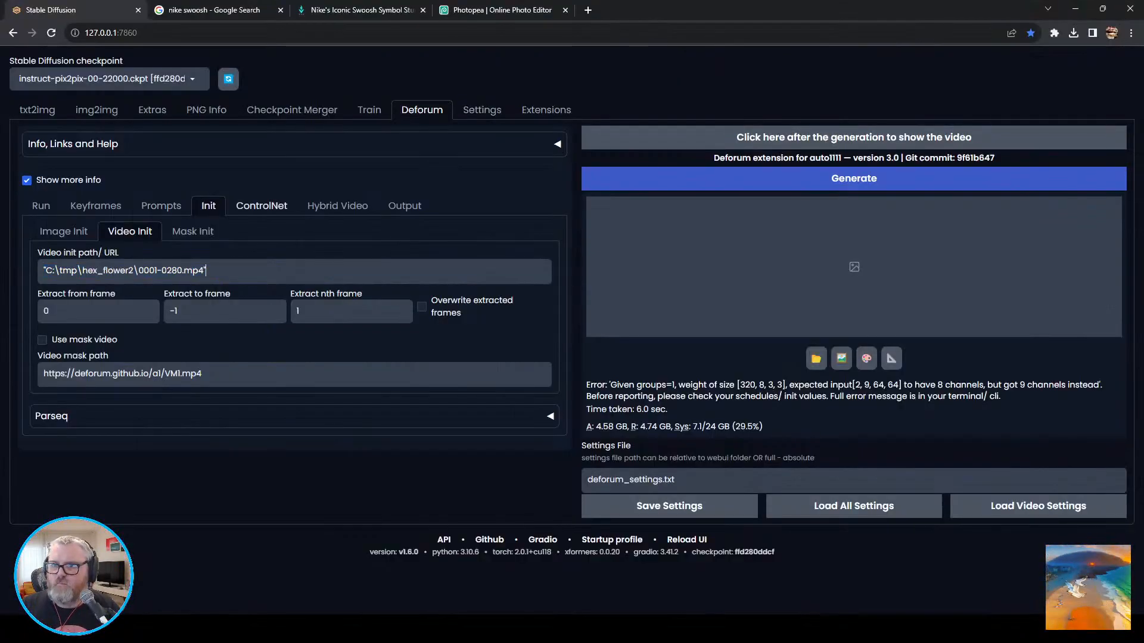
Review the hybrid video settings and run the Deforum generation again with the hex_flower2 init video.
left_click(337, 206)
scroll(337, 205, "down", 1)
scroll(179, 238, "down", 4)
scroll(179, 238, "up", 5)
left_click(208, 205)
left_click(225, 271)
left_click(853, 179)
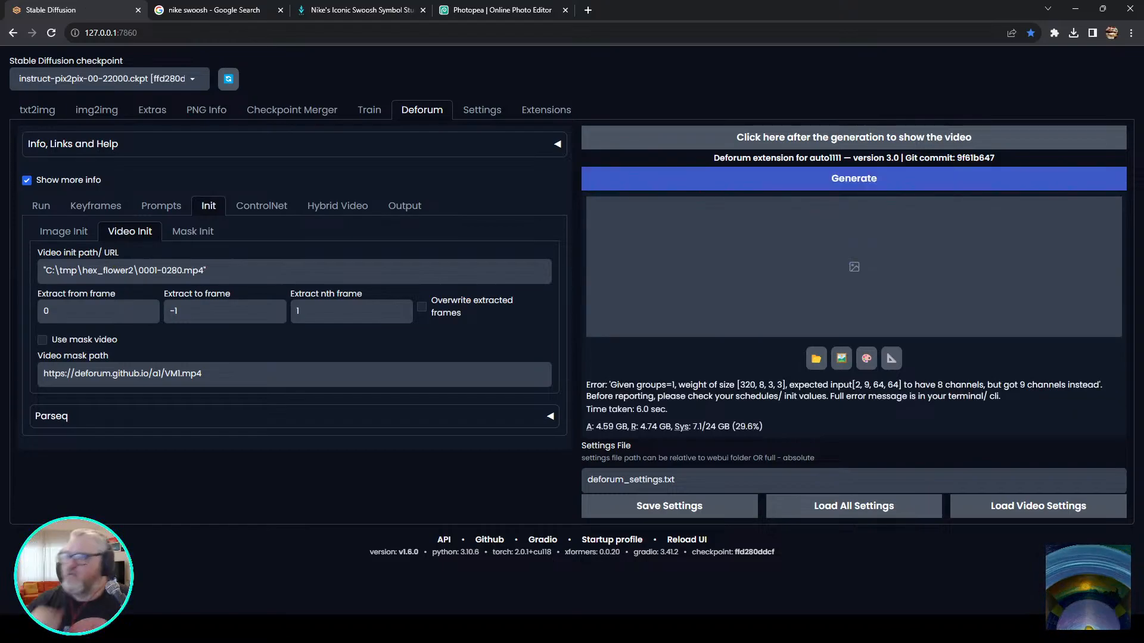
Look through the ControlNet models offered for CN Model 1 and keep control_v1p_sd15_qrcode_monster selected.
left_click(337, 206)
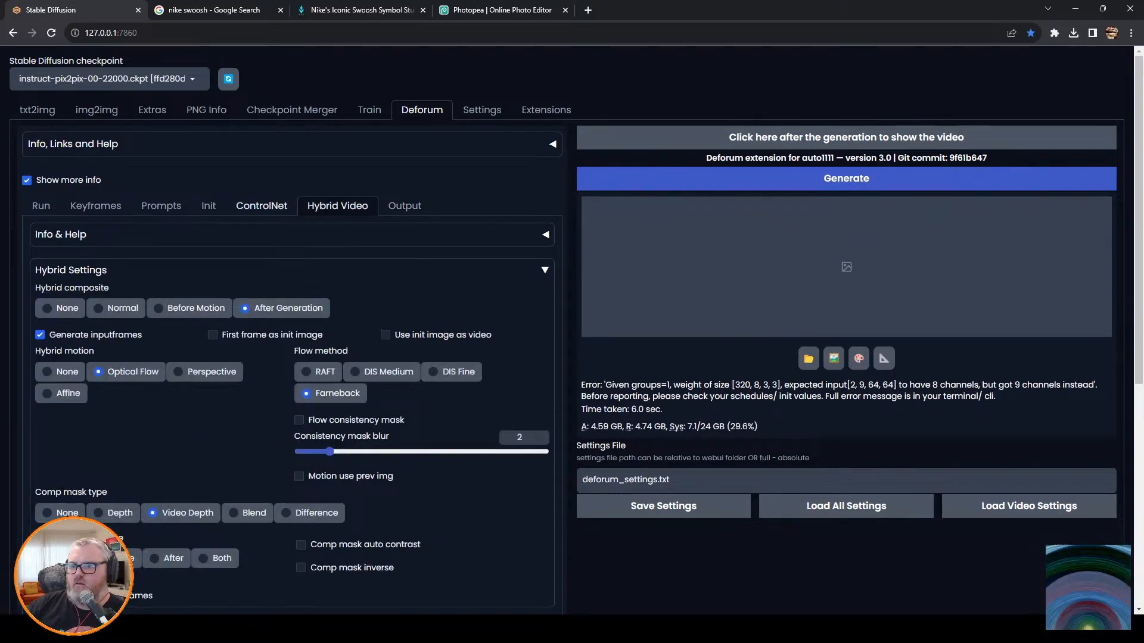
left_click(261, 207)
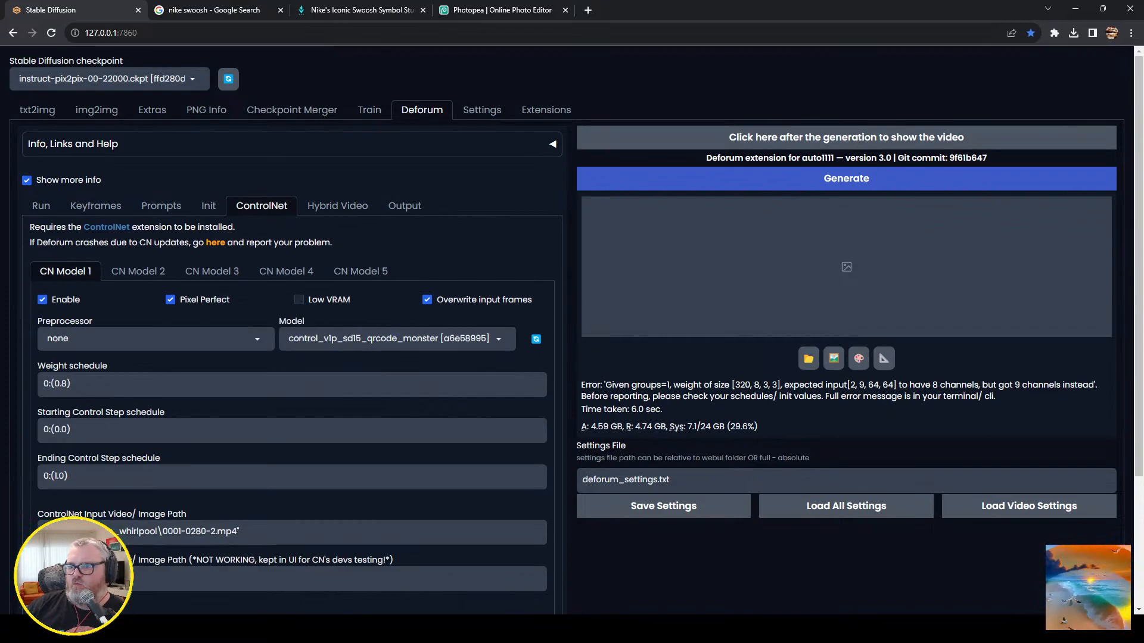
left_click(481, 338)
scroll(481, 338, "down", 3)
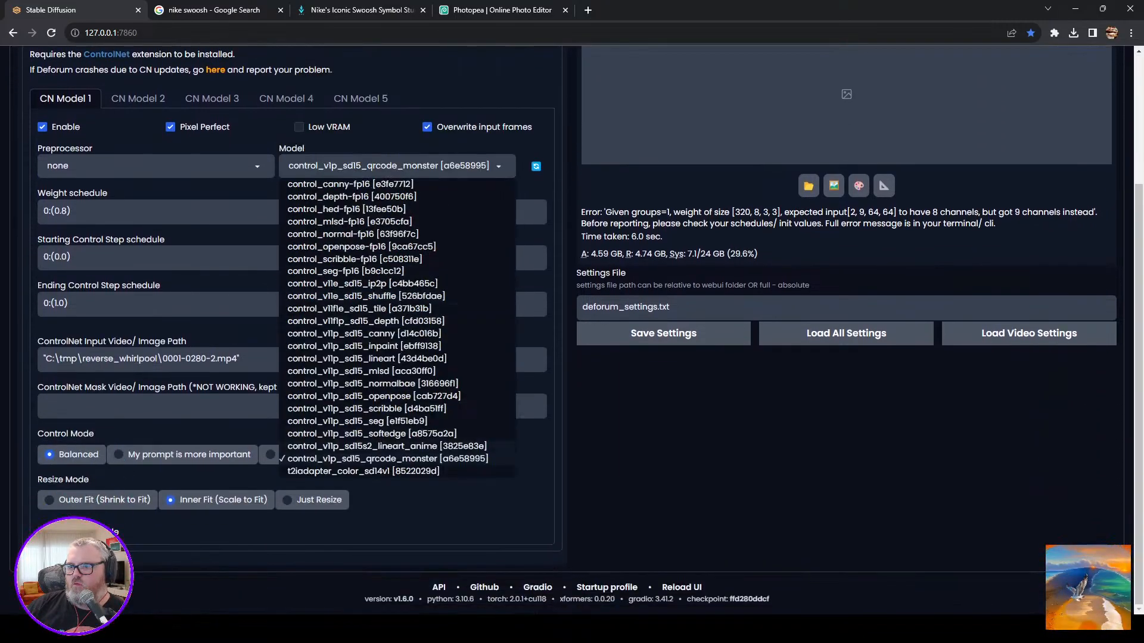
left_click(443, 459)
scroll(572, 325, "up", 3)
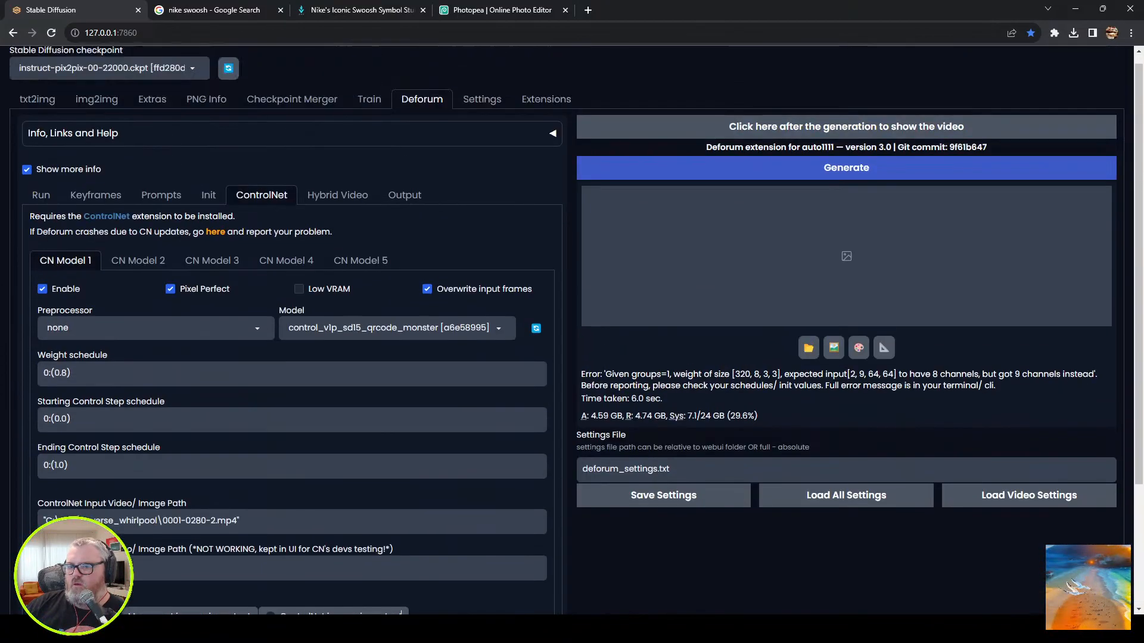
Examine the CN Model 2, video init, prompt, keyframe and run settings for the cause of the generation error.
left_click(138, 271)
left_click(65, 271)
left_click(208, 206)
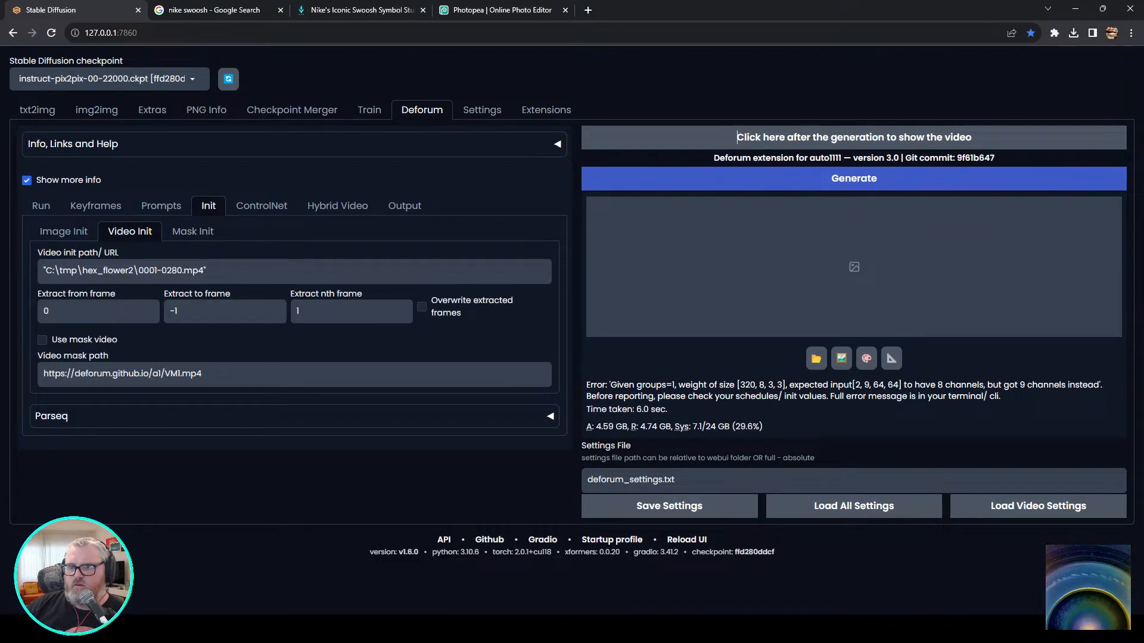
left_click(161, 206)
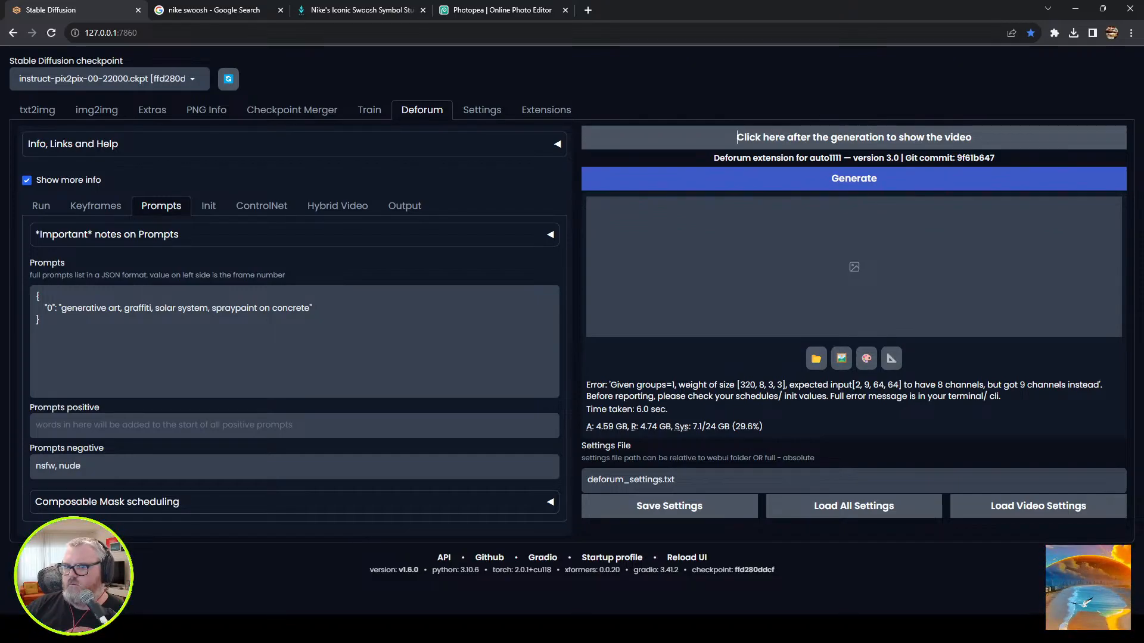
left_click(95, 206)
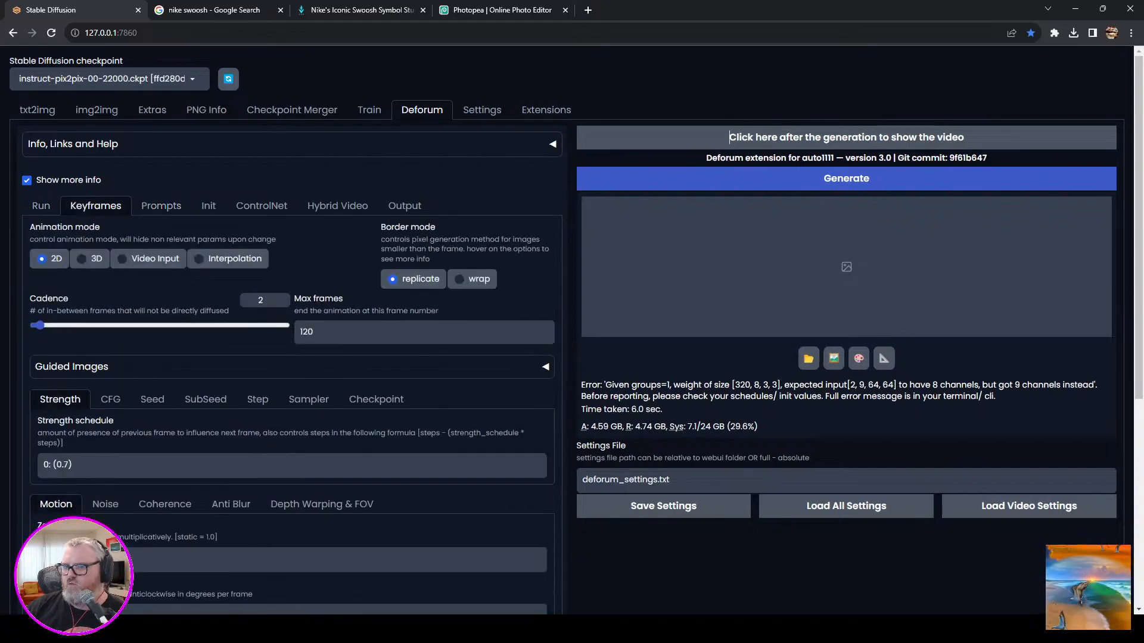
scroll(729, 137, "down", 4)
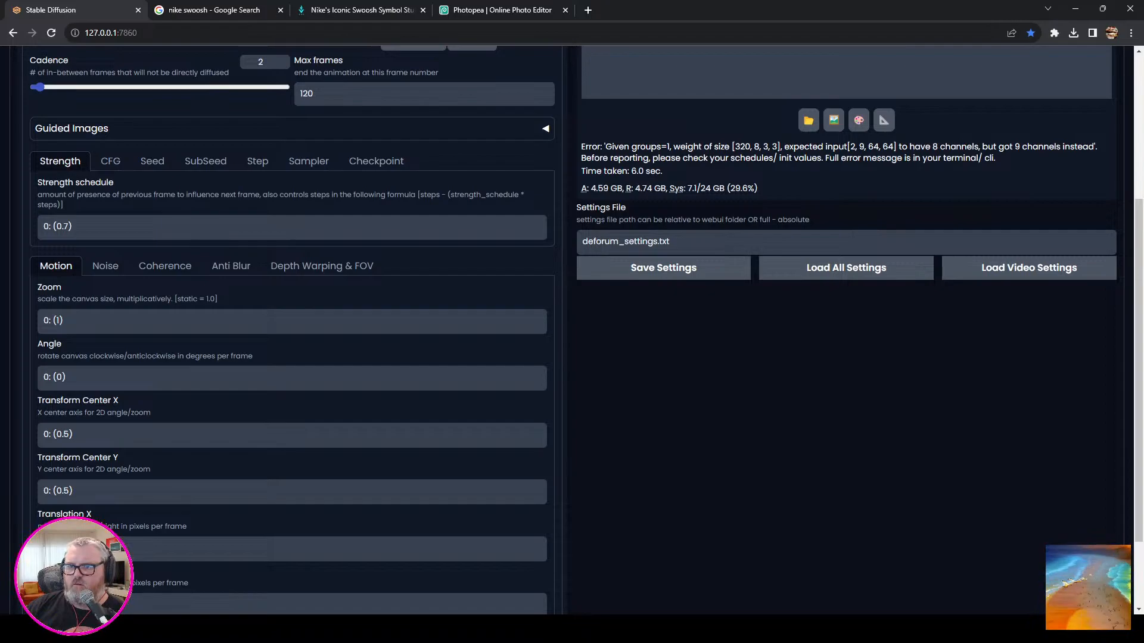
scroll(729, 137, "down", 2)
scroll(729, 137, "up", 6)
left_click(41, 207)
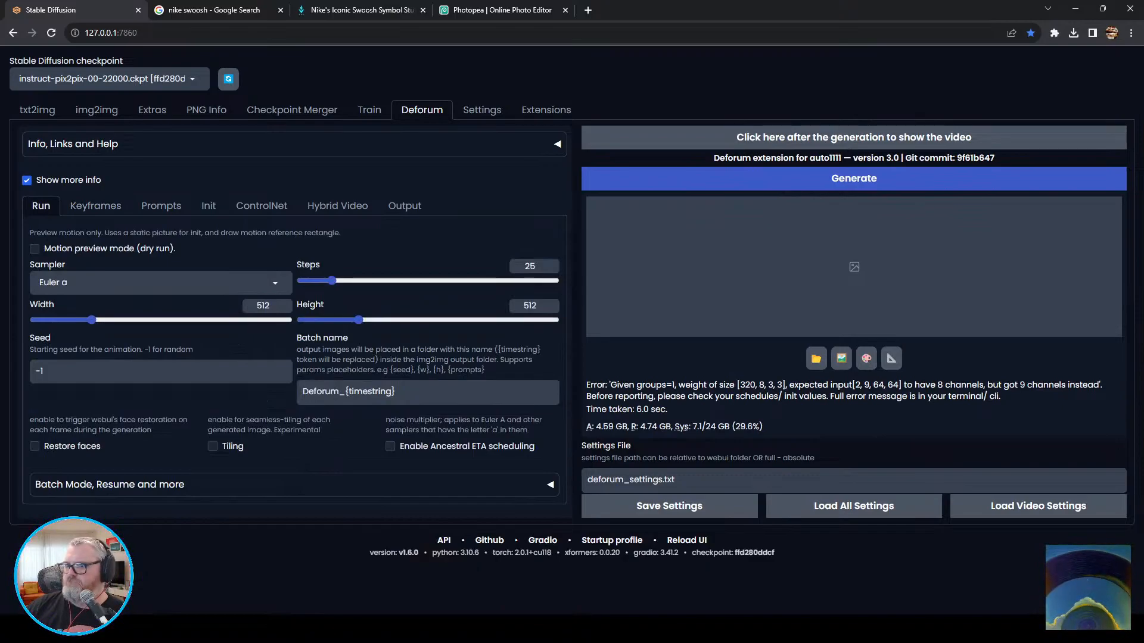
Open the C:\ drive in File Explorer to look through its folders, and close the window.
key("super+r")
type("c:\\")
key("Return")
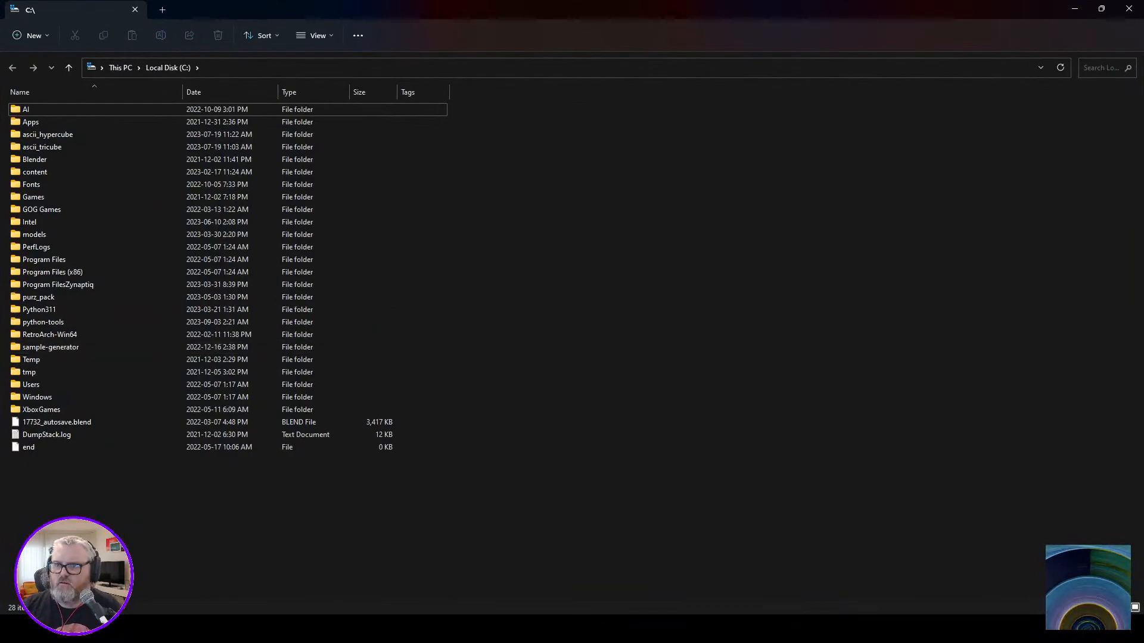
key("alt+Up")
key("alt+F4")
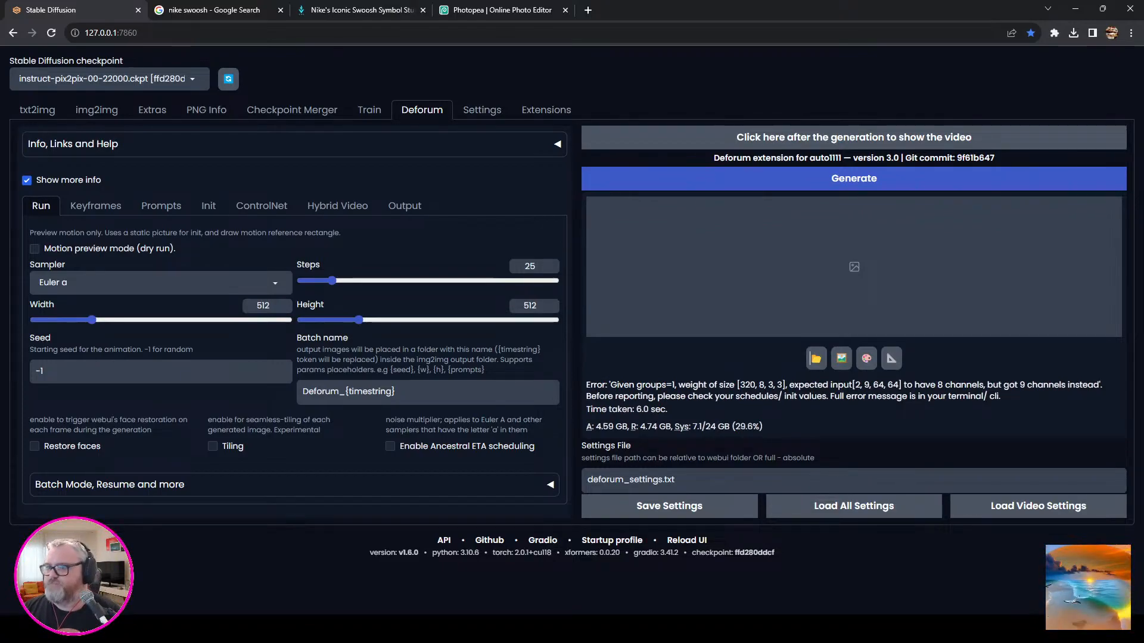
Review the video output settings, the hybrid settings and schedules, and the CN Model 1 configuration.
left_click(404, 205)
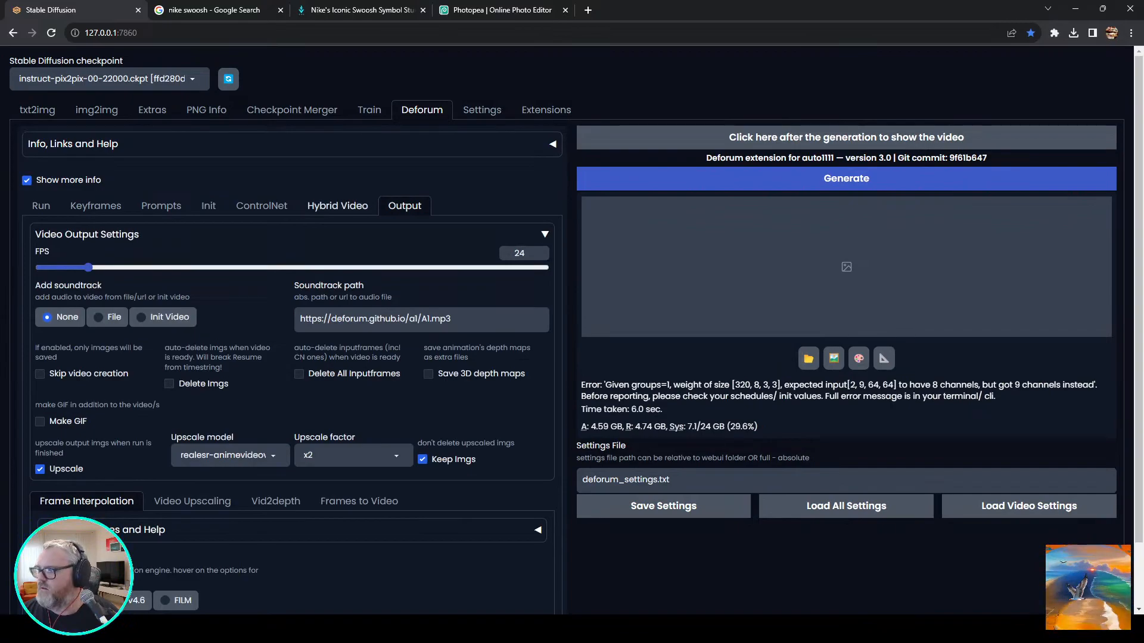
scroll(572, 333, "down", 1)
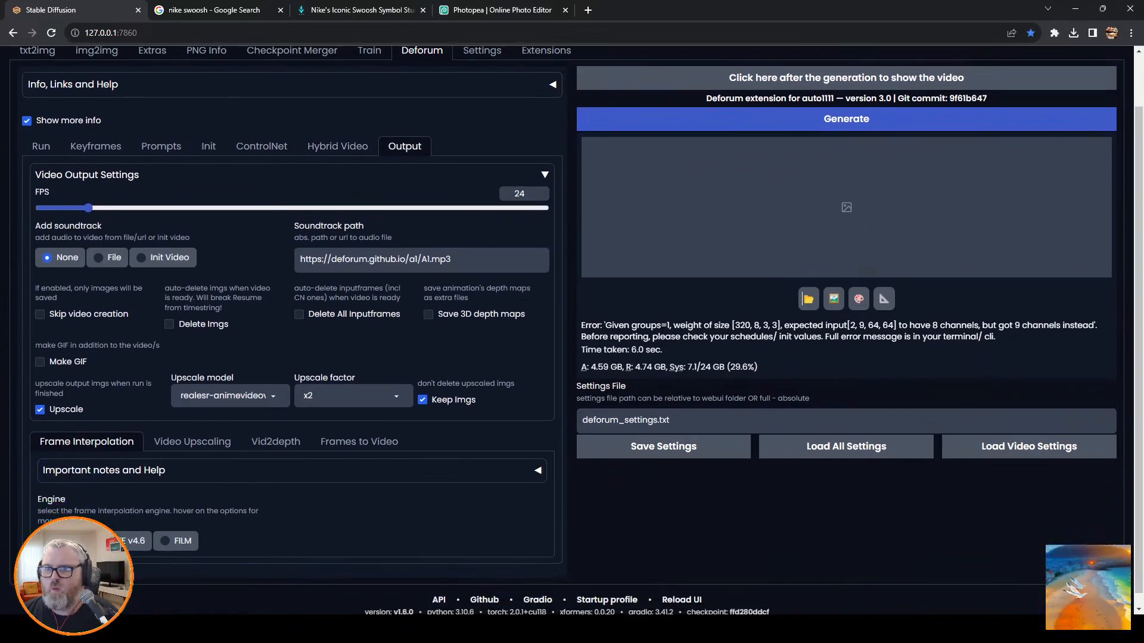
left_click(337, 146)
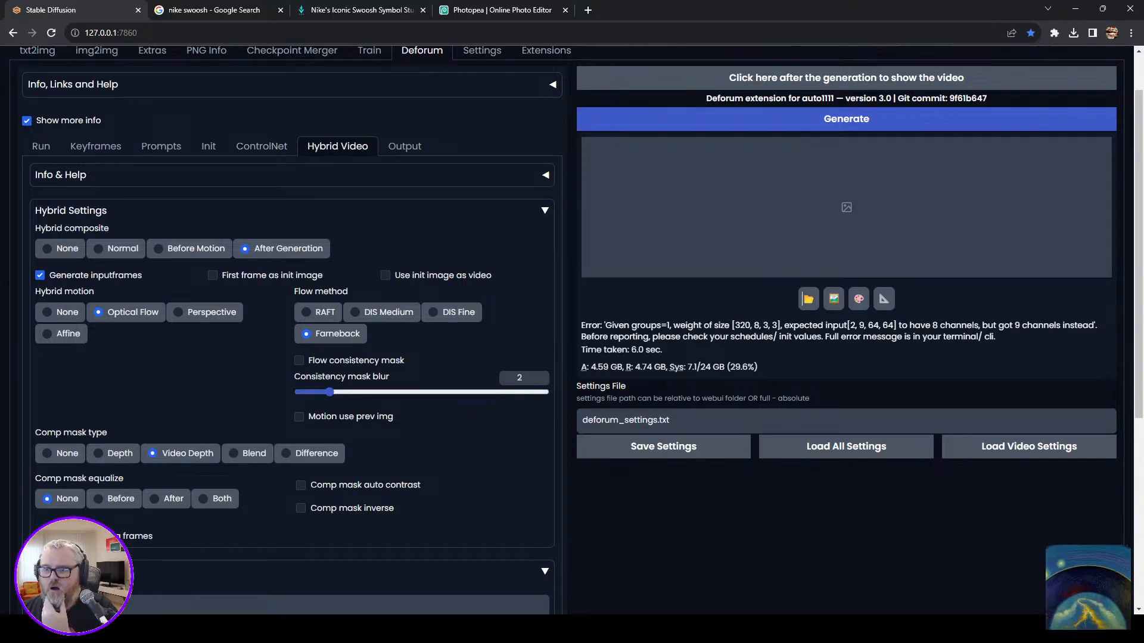
scroll(572, 327, "down", 4)
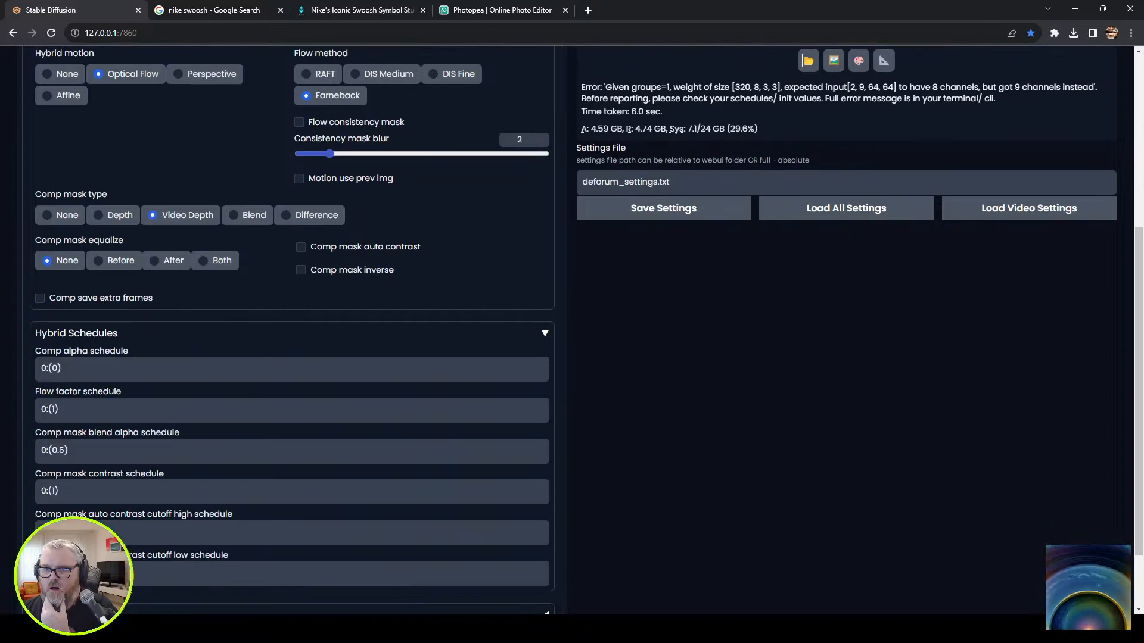
scroll(261, 238, "up", 5)
left_click(262, 206)
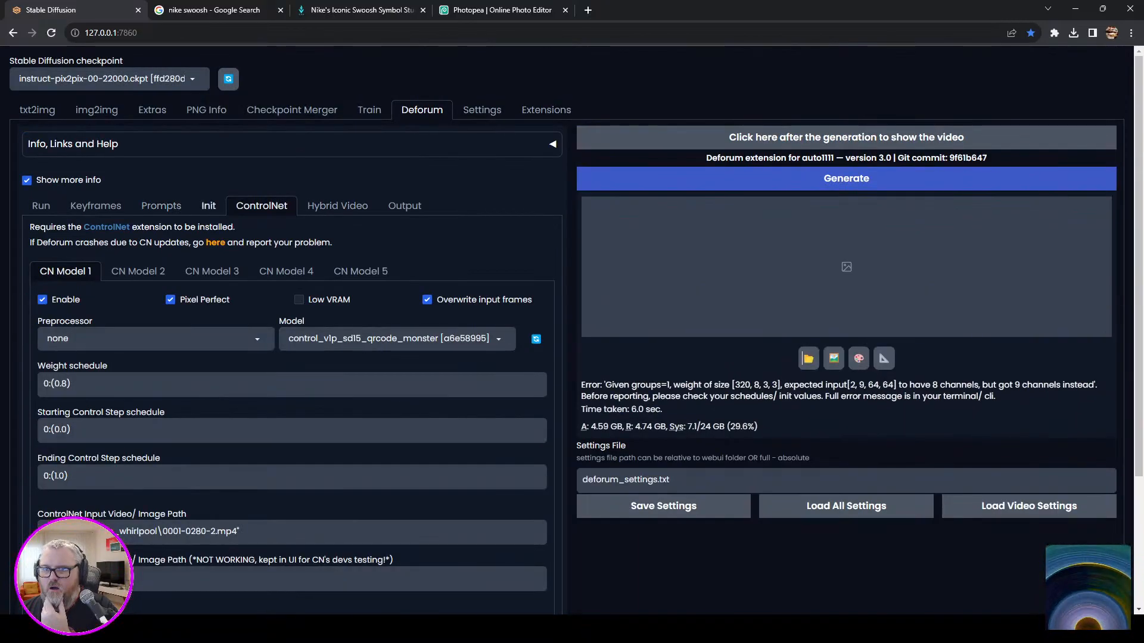
Turn off Pixel Perfect for CN Model 1 and run the Deforum generation again.
left_click(200, 299)
left_click(846, 178)
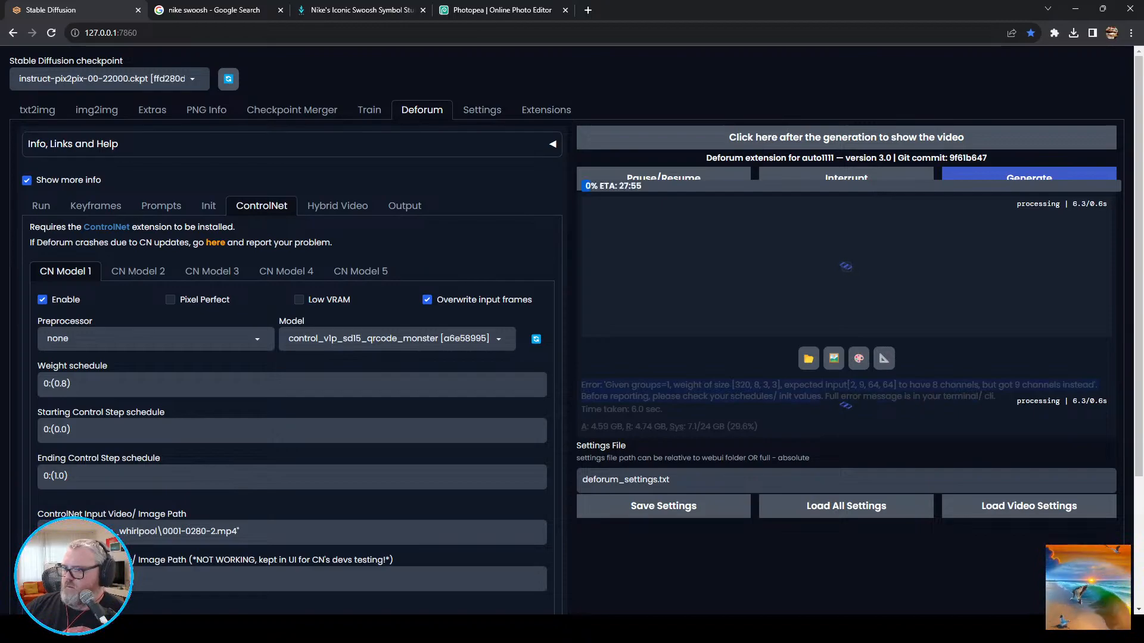
Search Google for the copied error message in a new browser tab and read the sd-webui-controlnet GitHub issue about the channel mismatch.
key("ctrl+t")
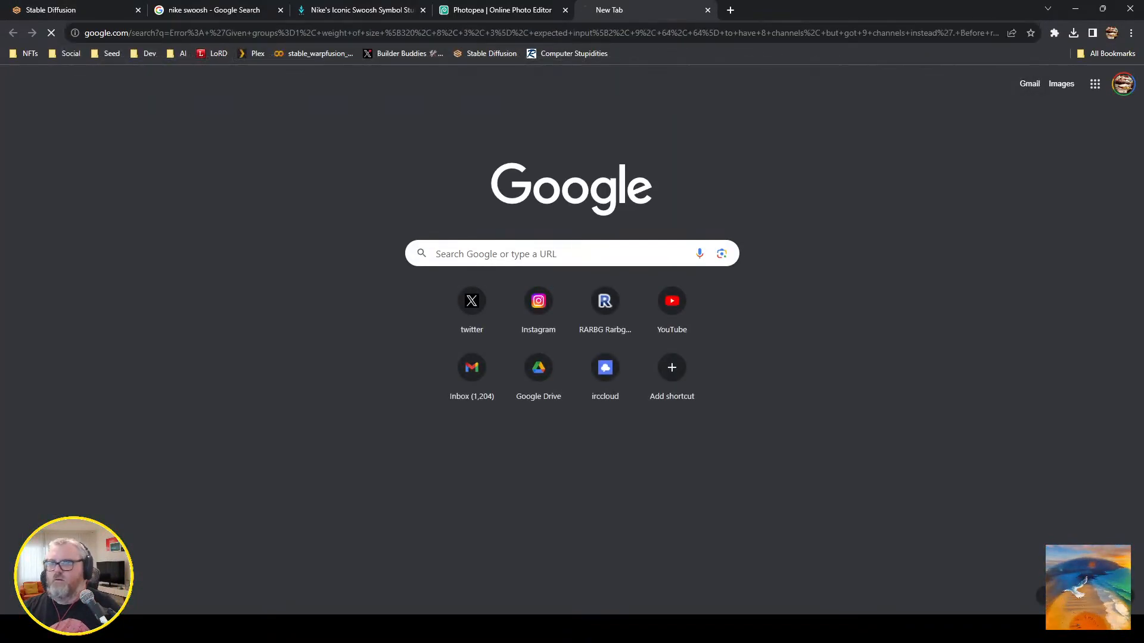
type("Error: 'Given groups=1, weight of size [320, 8, 3, 3], expected input[2, 9, 64, 64] to have 8 channels, but got 9 channels instead'. Before reporting, please check your schedules/ init values.")
key("Return")
left_click(297, 195)
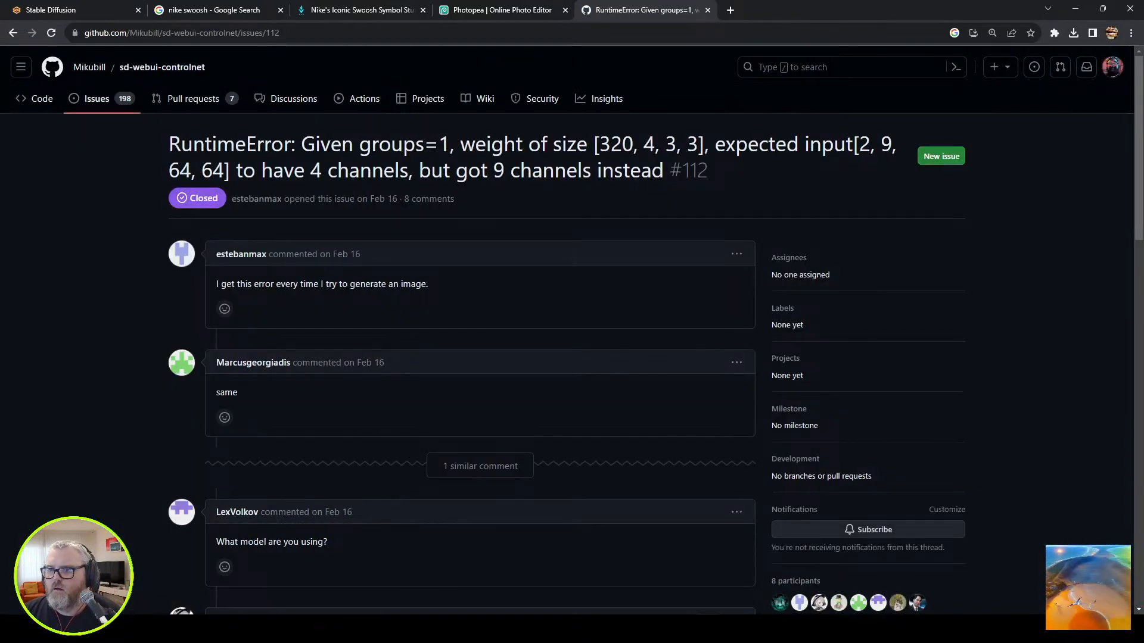
scroll(567, 330, "down", 1)
scroll(567, 330, "down", 3)
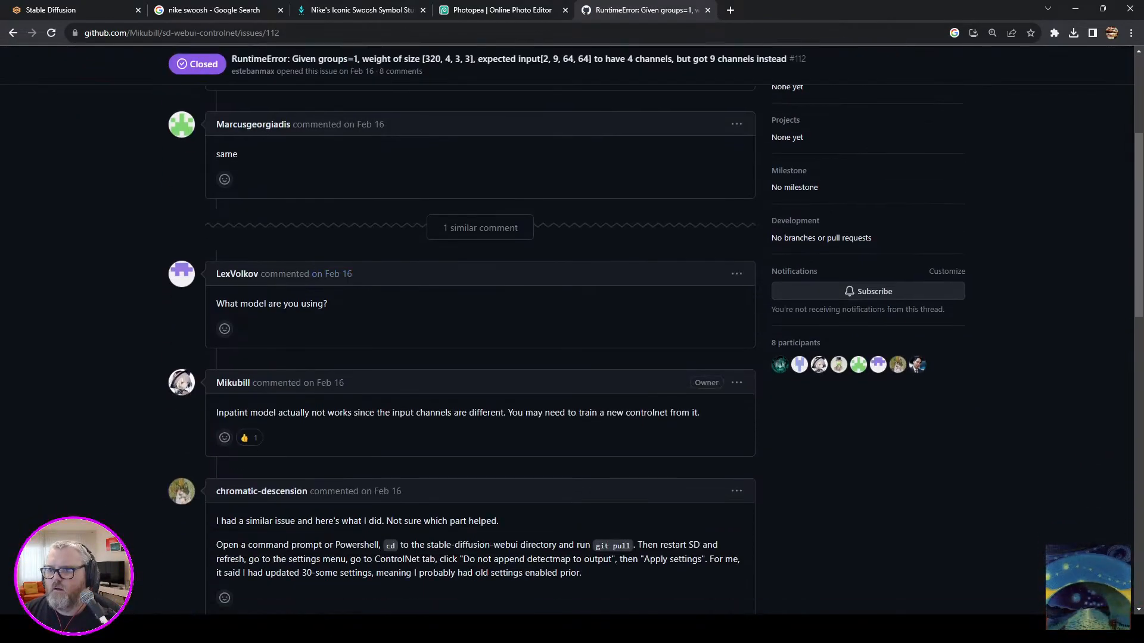
scroll(567, 330, "down", 3)
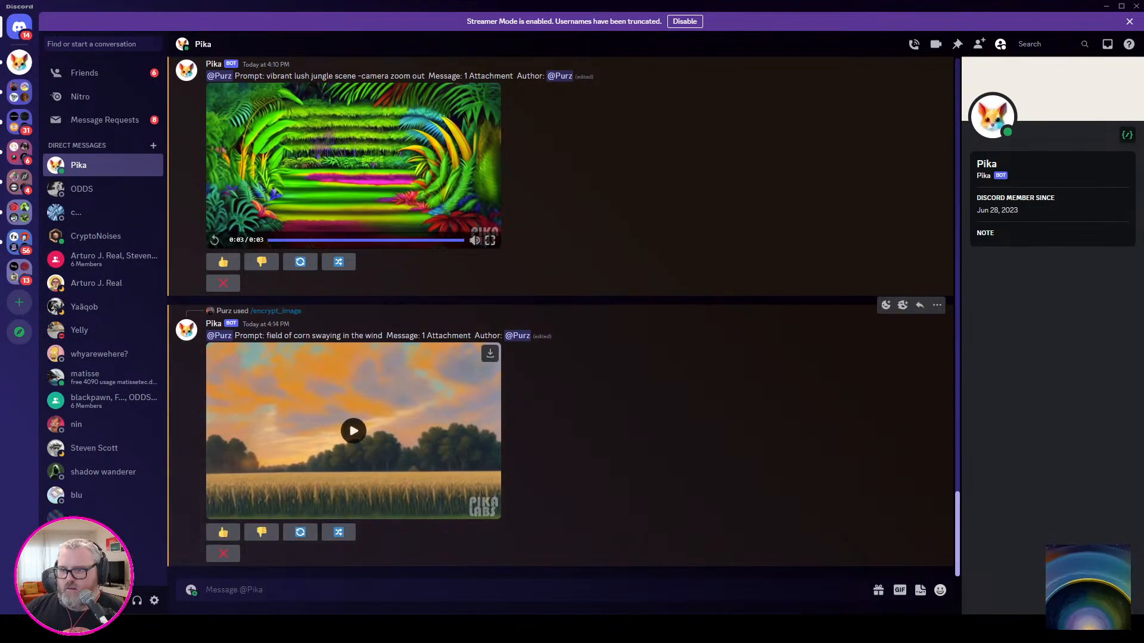
Play the corn field video in Discord's Pika chat, and minimize the Discord and Blender windows.
left_click(353, 431)
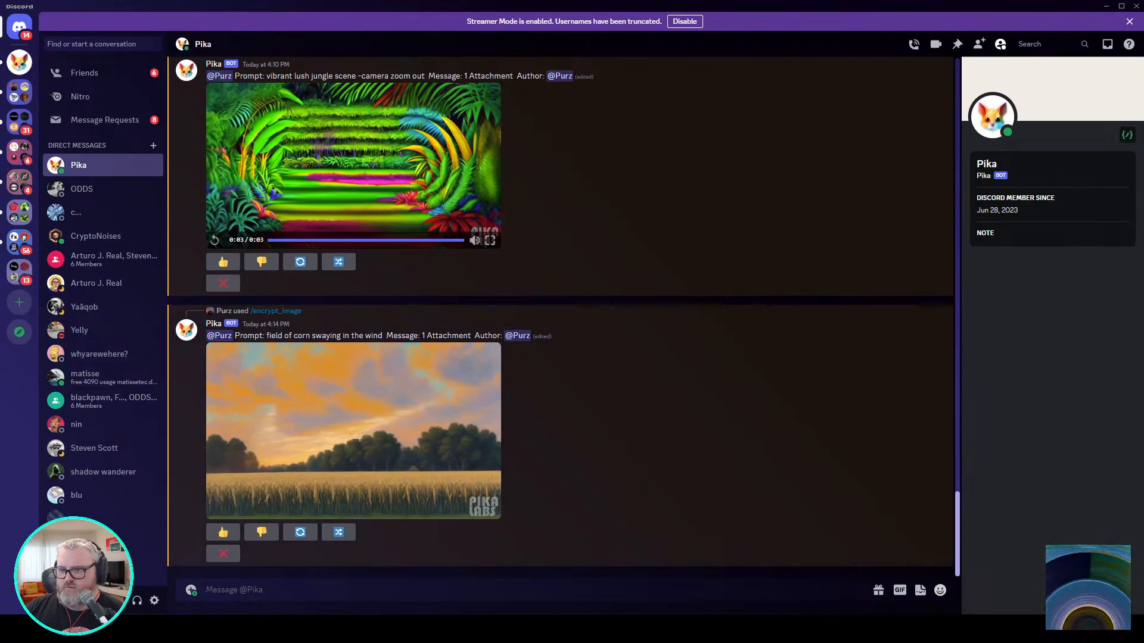
left_click(354, 431)
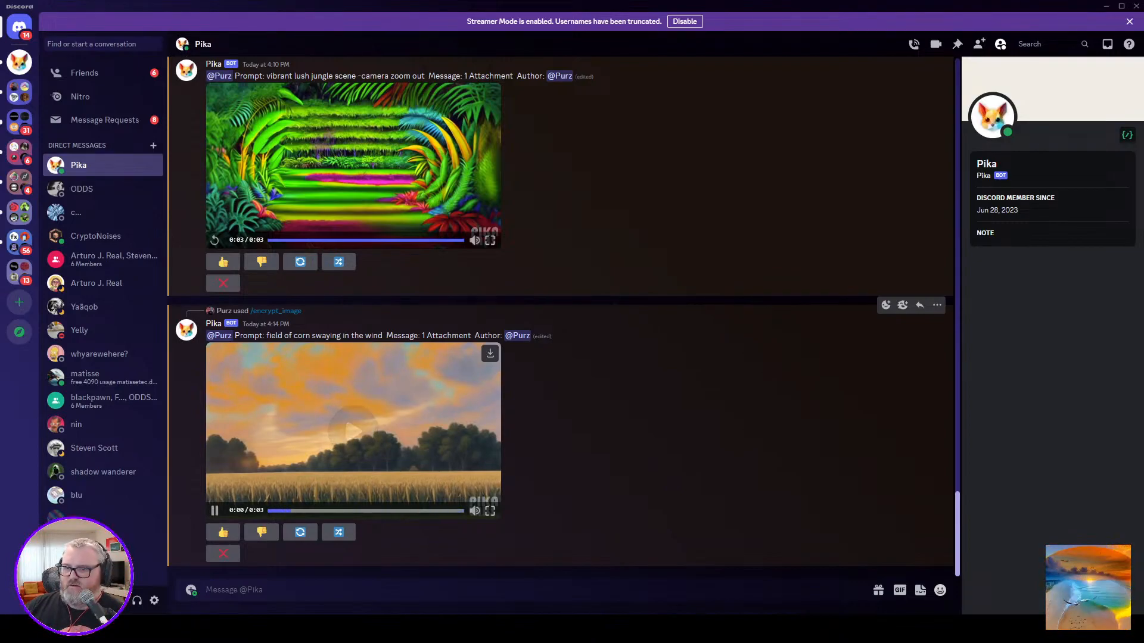
left_click(1106, 6)
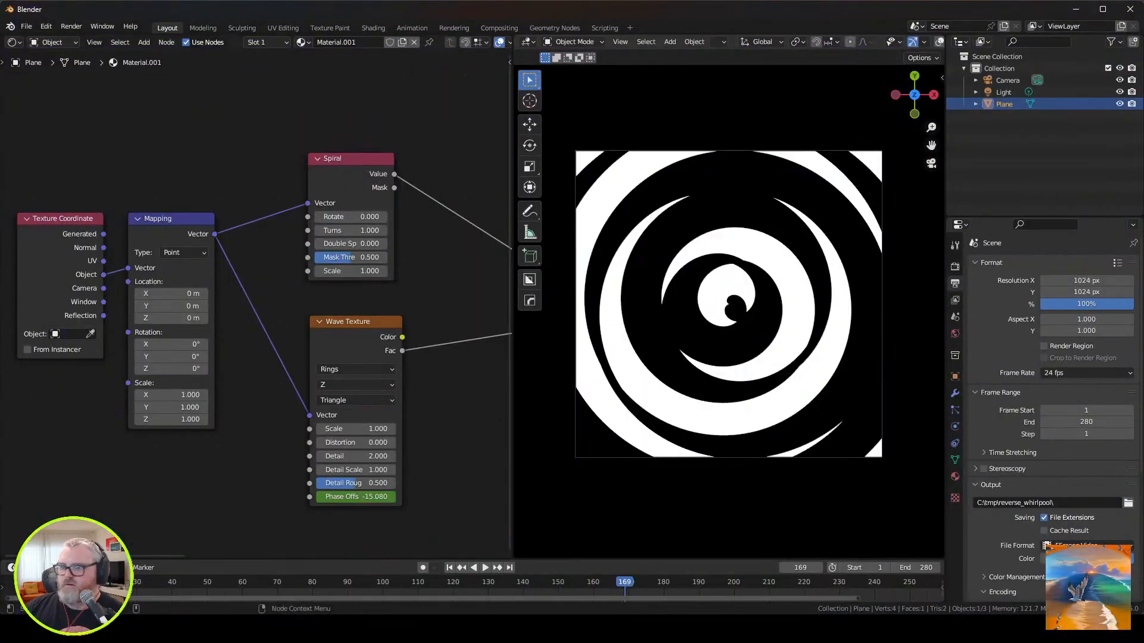
left_click(1076, 9)
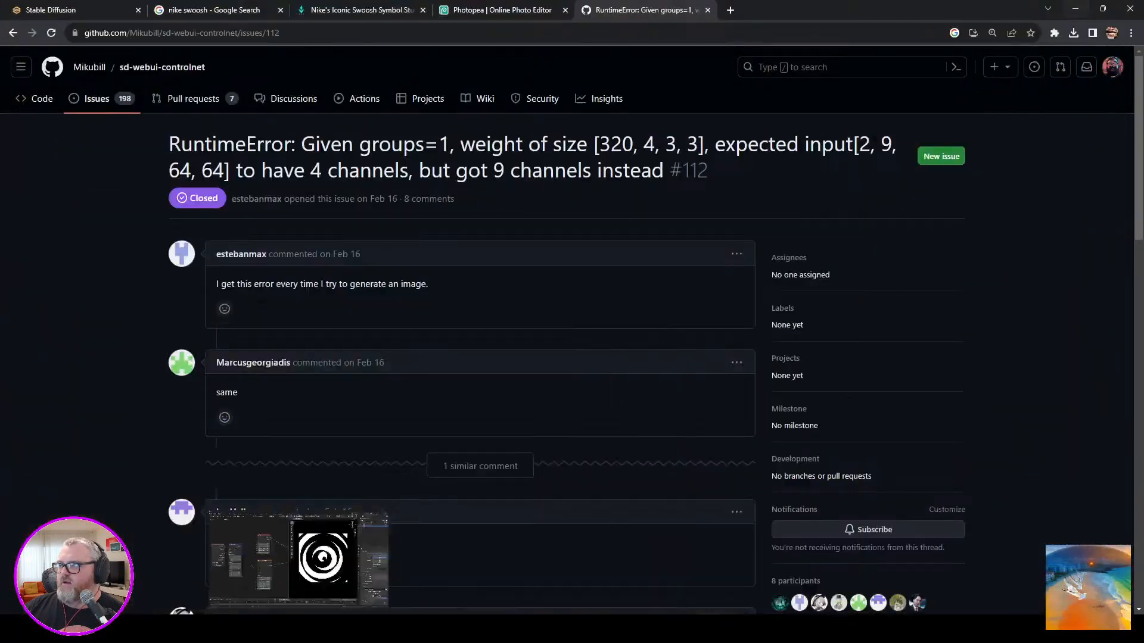
Return to the Stable Diffusion page and change the checkpoint to photon_v1.safetensors.
left_click(60, 10)
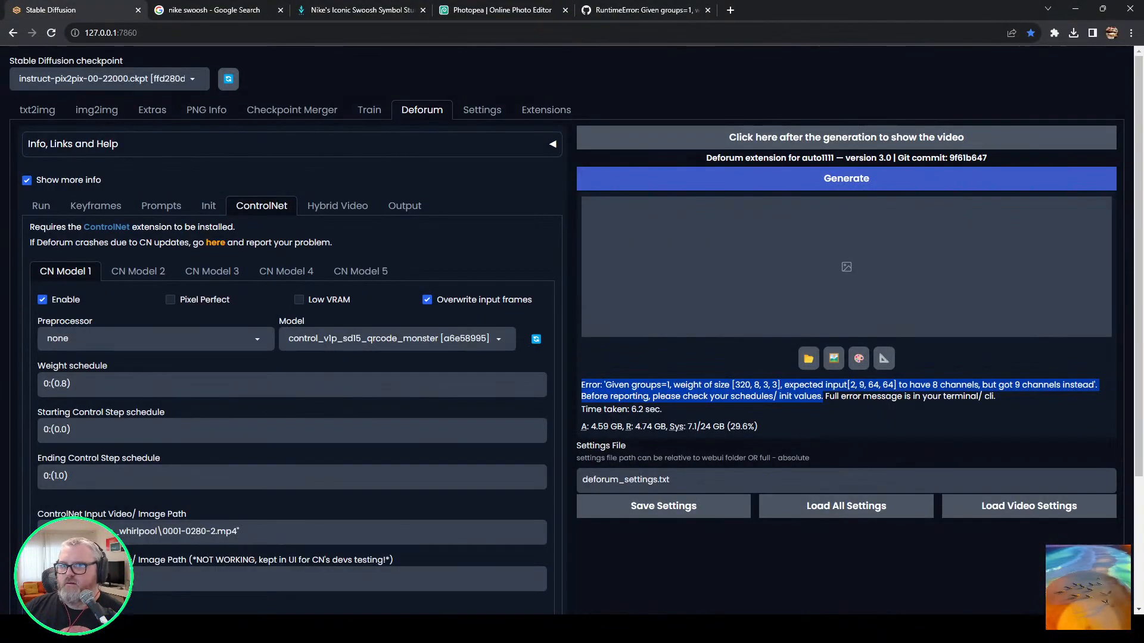
left_click(108, 78)
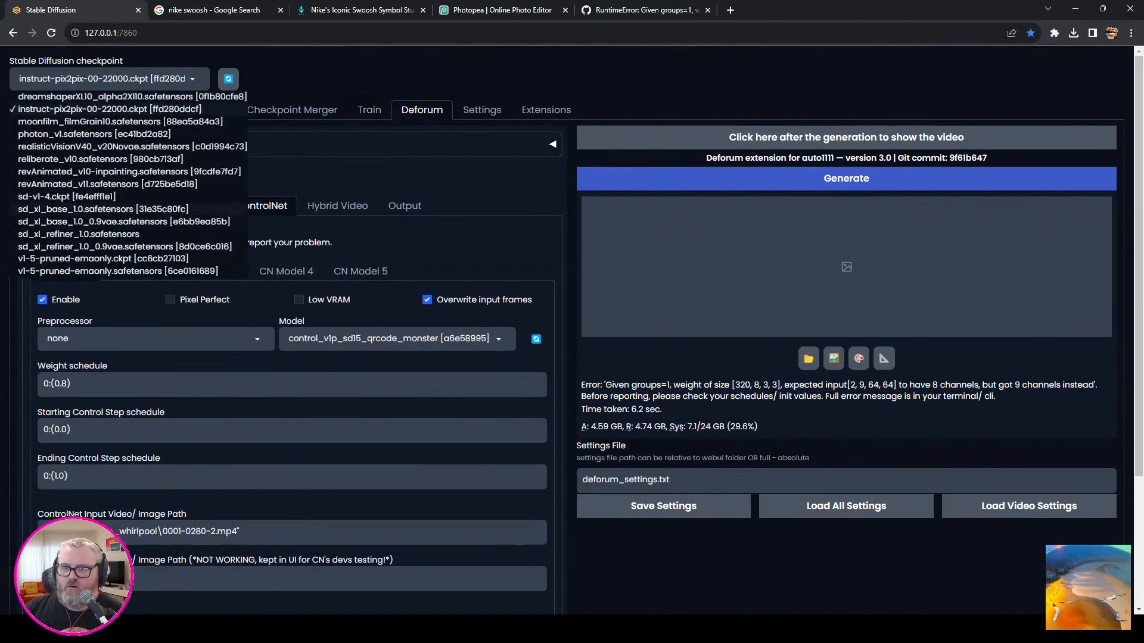
left_click(94, 133)
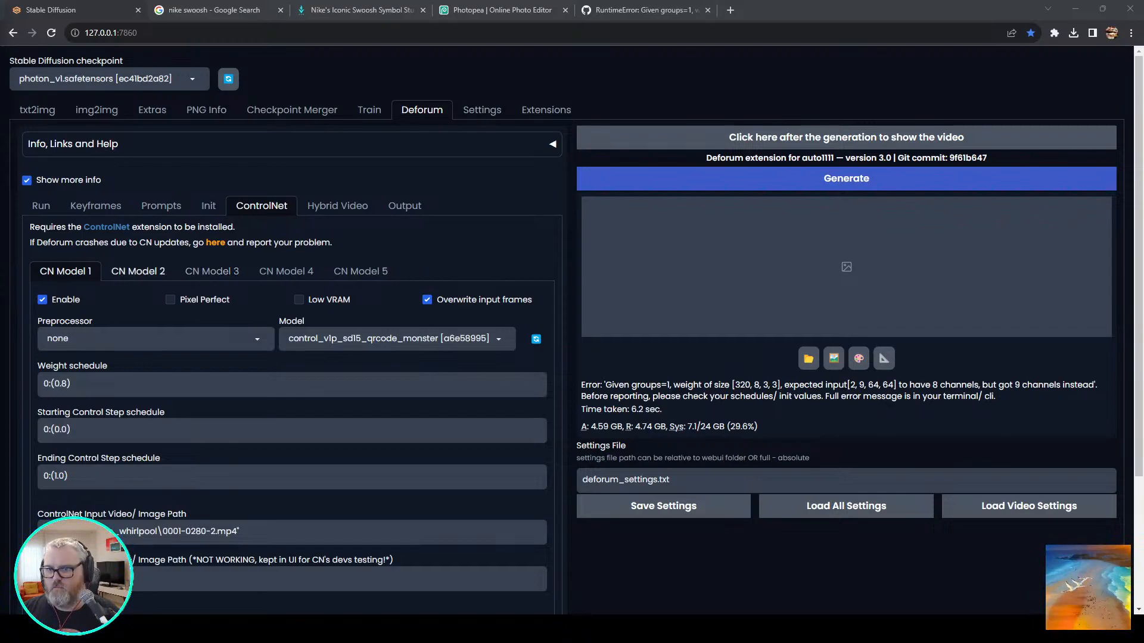
Check the ControlNet input path and the init, run, keyframe and prompt settings, and start the Deforum generation.
double_click(171, 531)
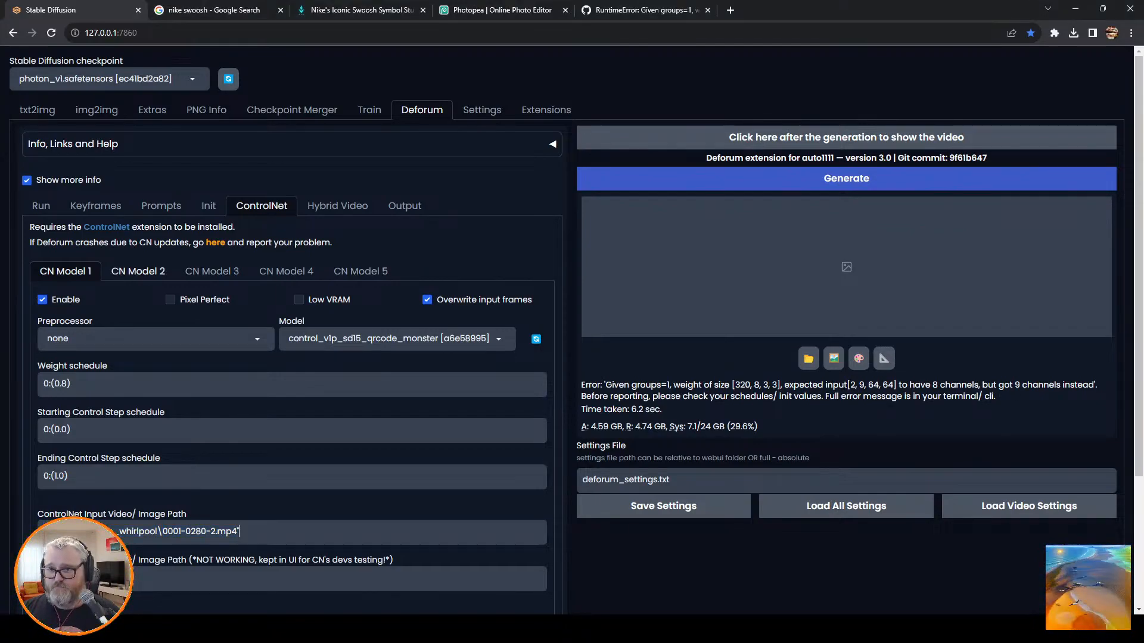
left_click(208, 205)
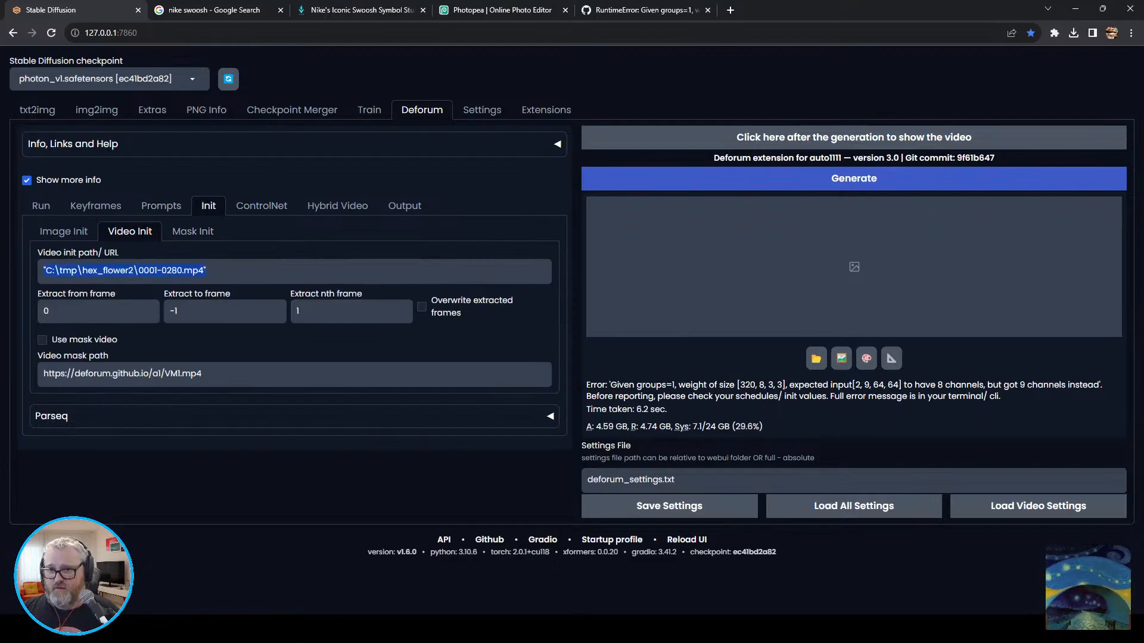
left_click(40, 206)
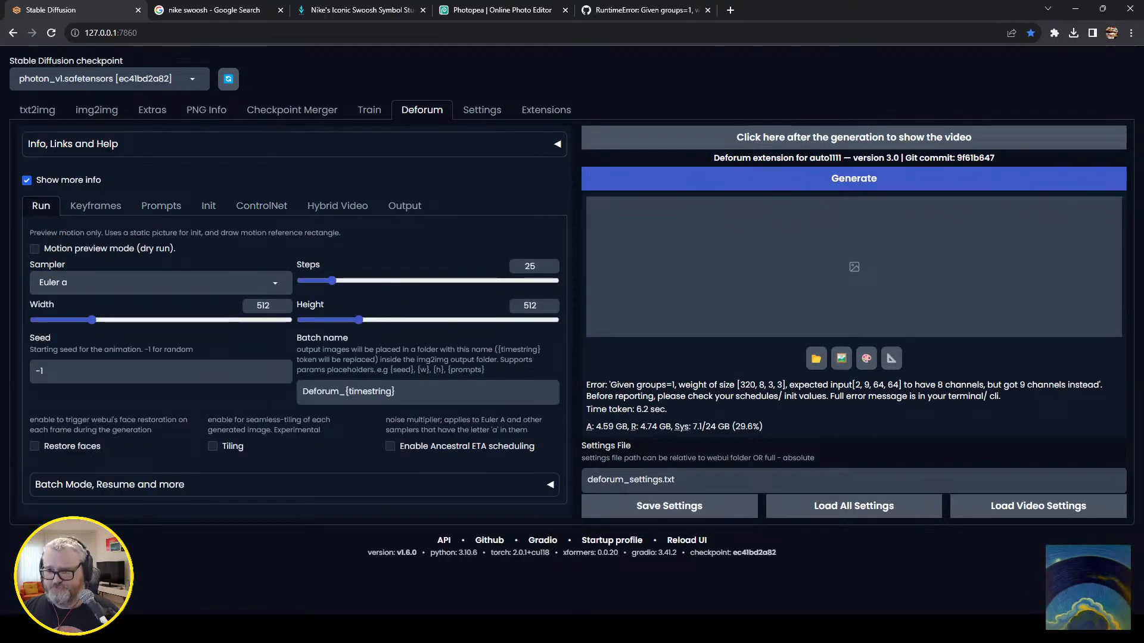
left_click(96, 205)
left_click(161, 206)
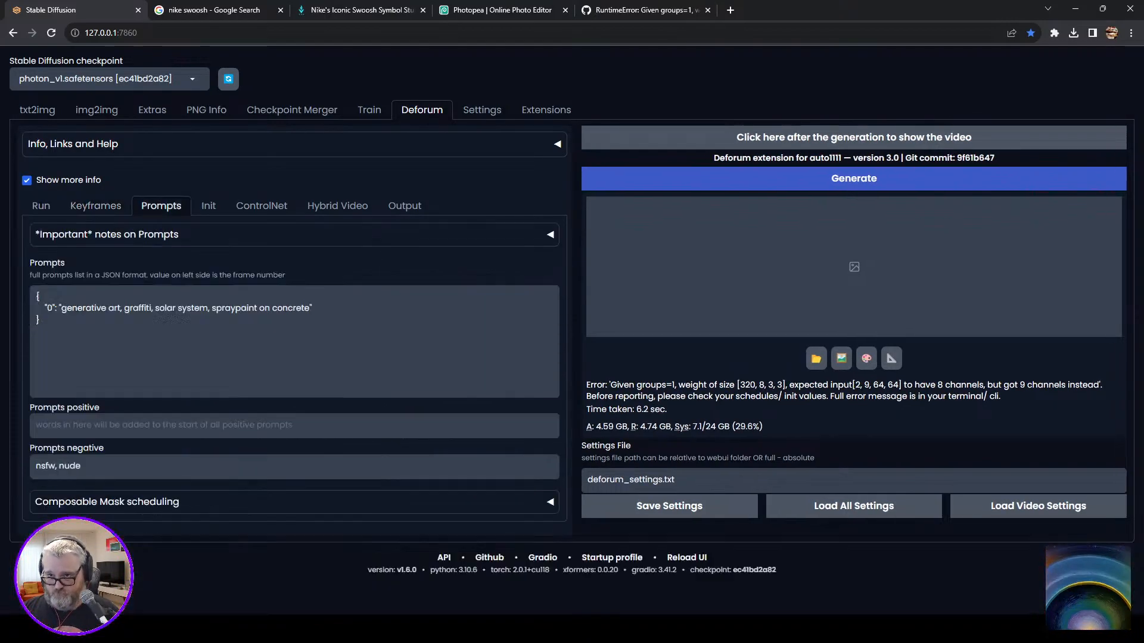
left_click(853, 179)
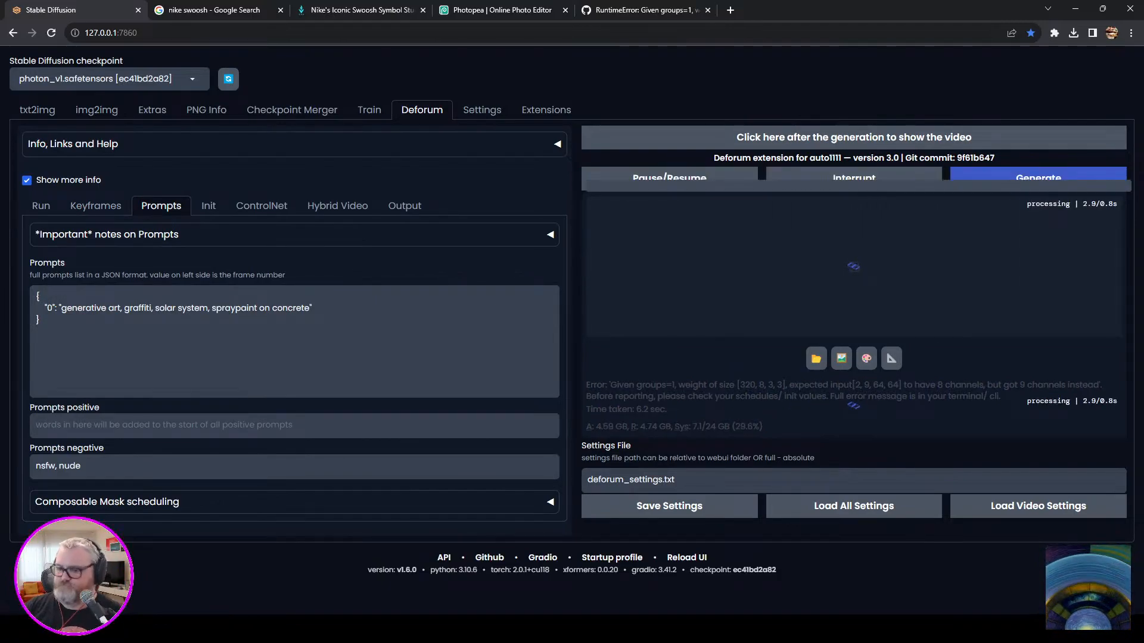
Check the generation progress in the command-line window and return to the Stable Diffusion page.
left_click(201, 629)
left_click(265, 565)
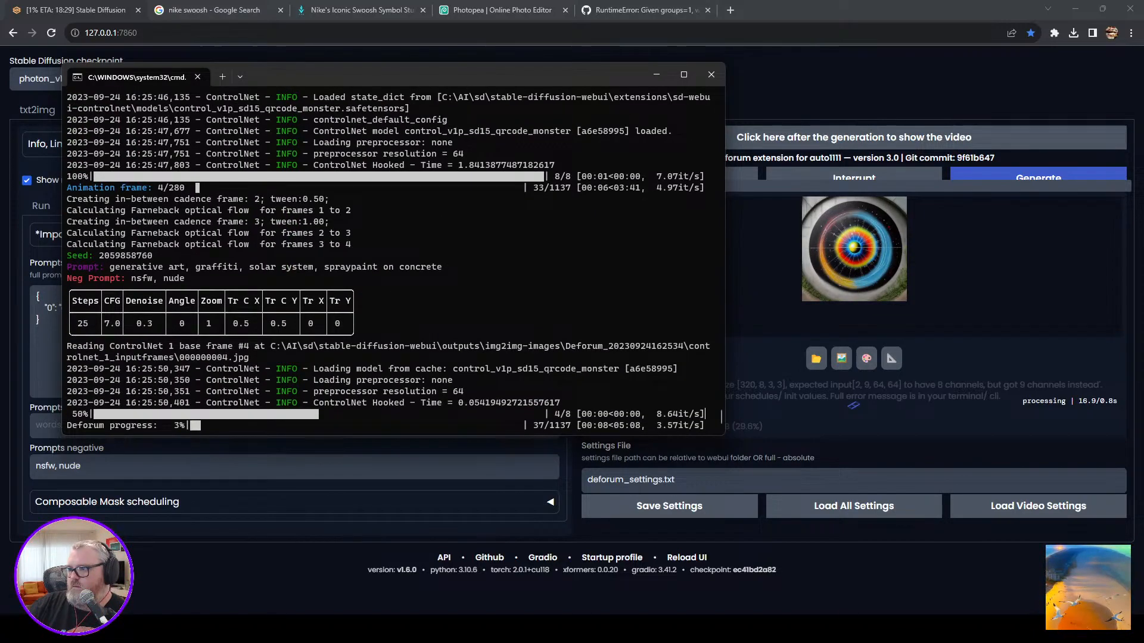
key("alt+Tab")
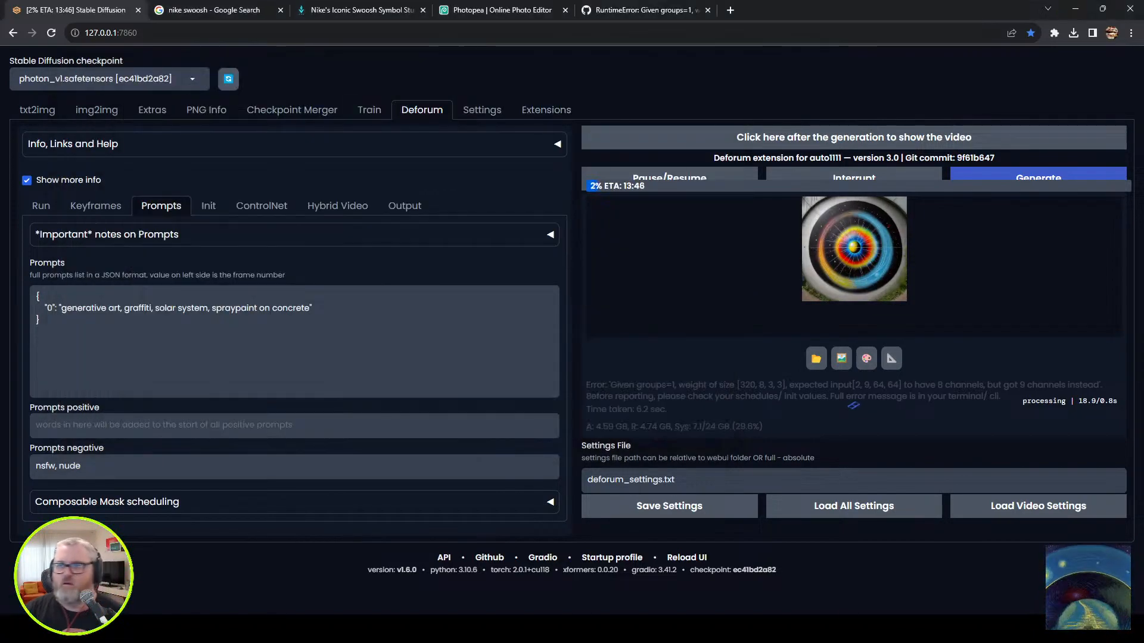
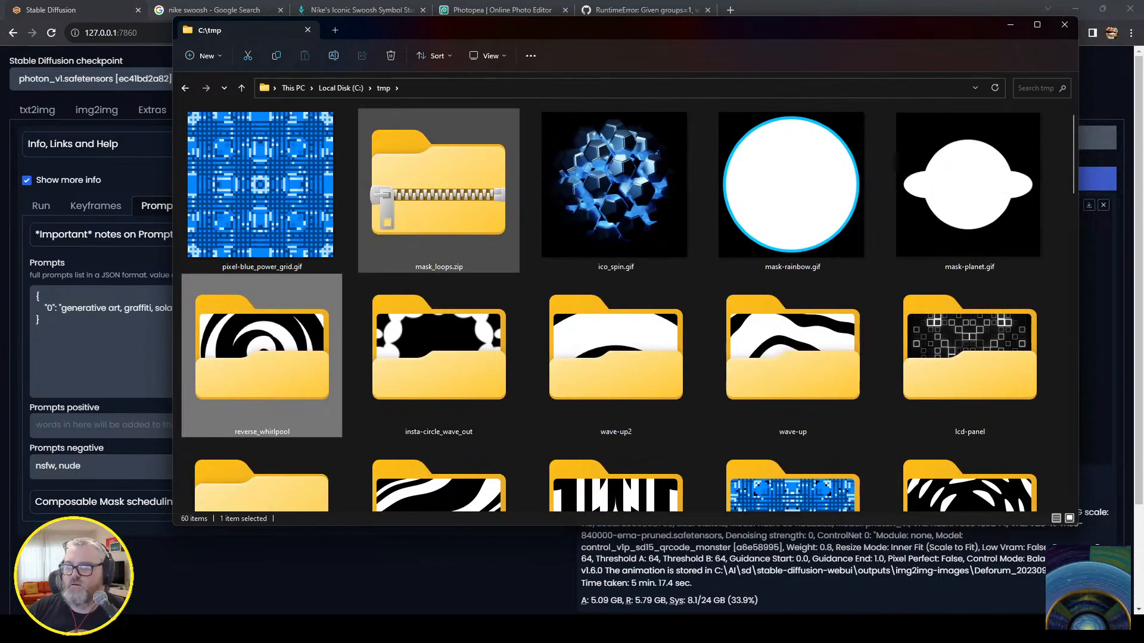
key("super+r")
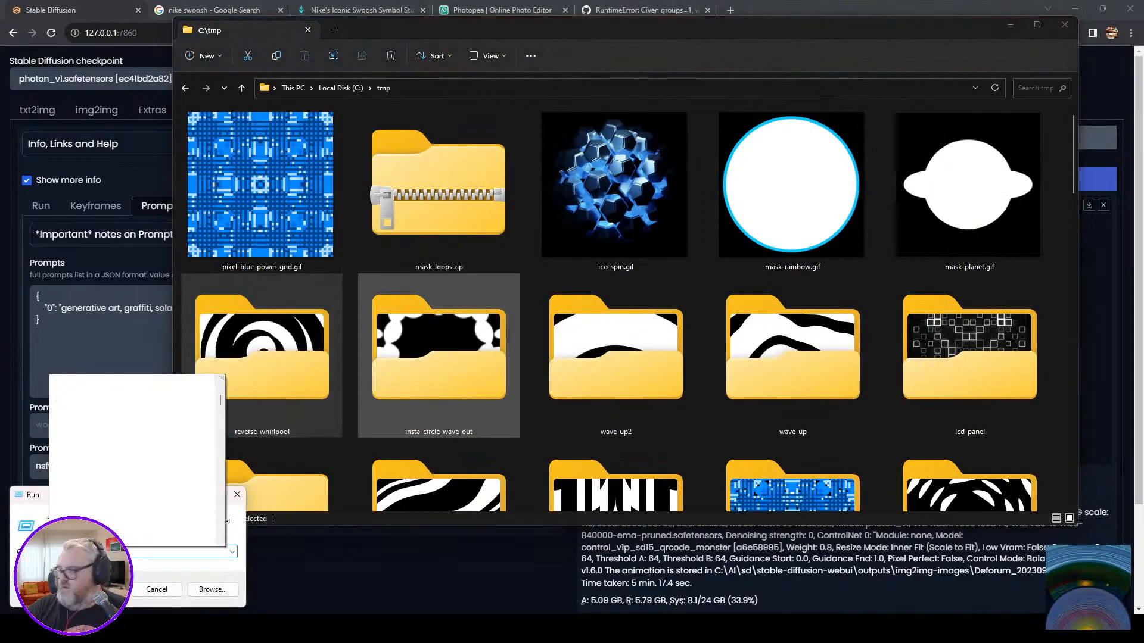
key("Down")
key("Down")
key("Down")
key("Down")
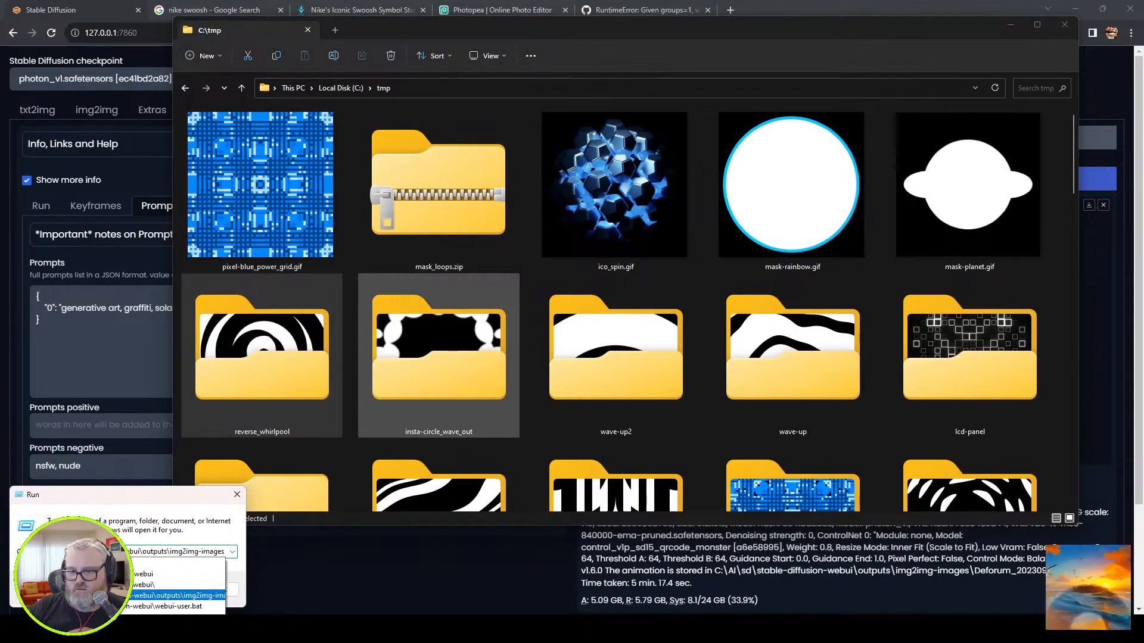
key("Return")
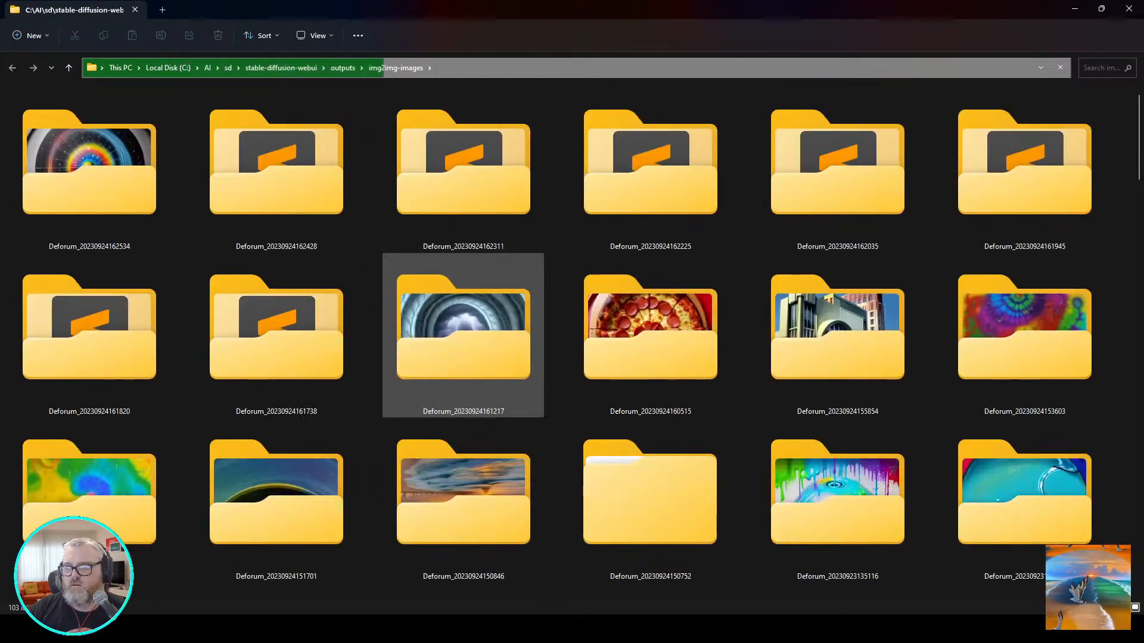
double_click(90, 178)
scroll(304, 325, "down", 3)
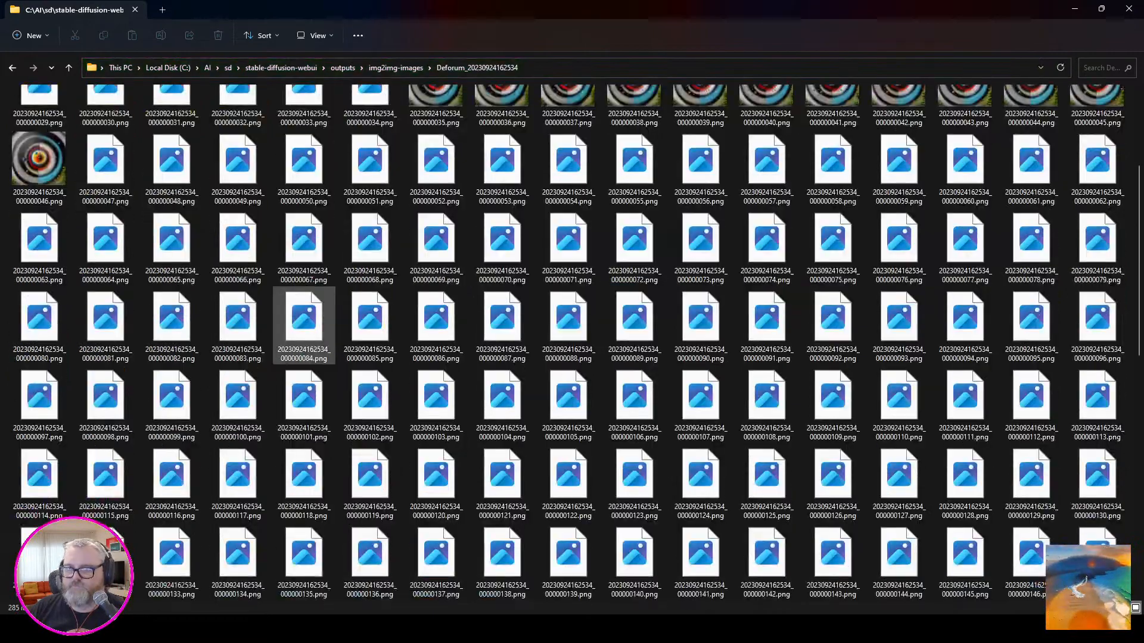
key("End")
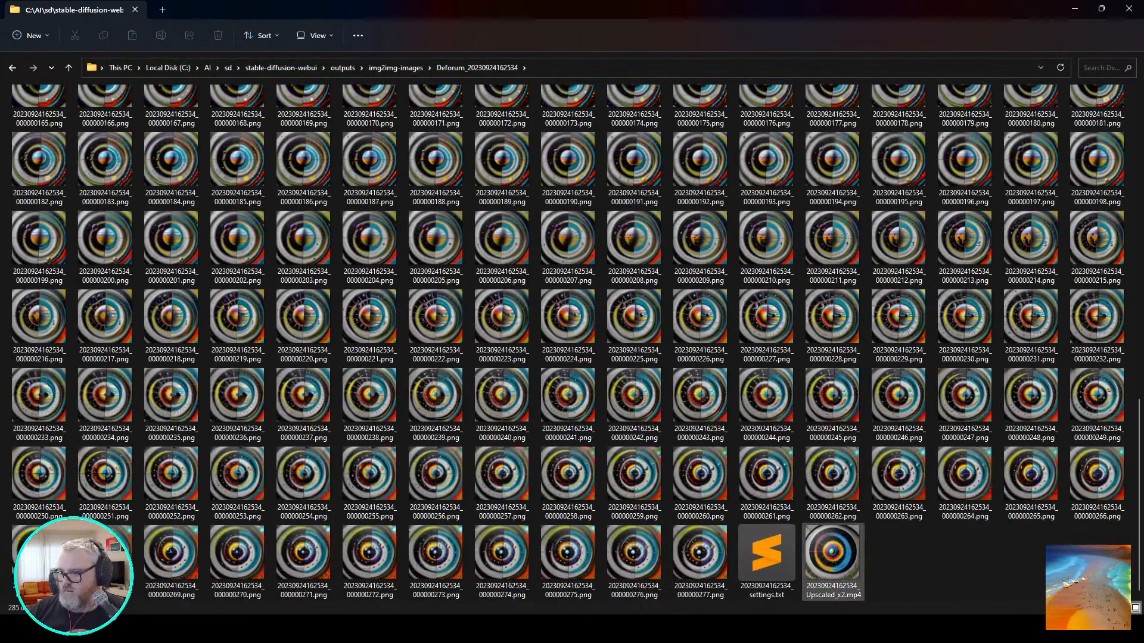
key("Return")
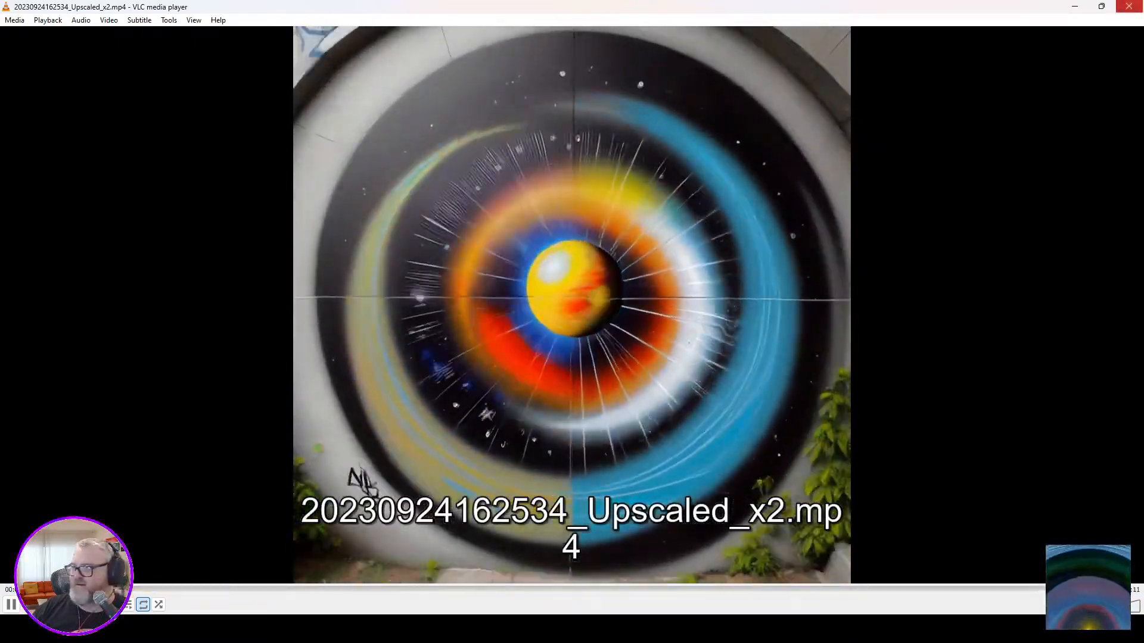
left_click(1129, 6)
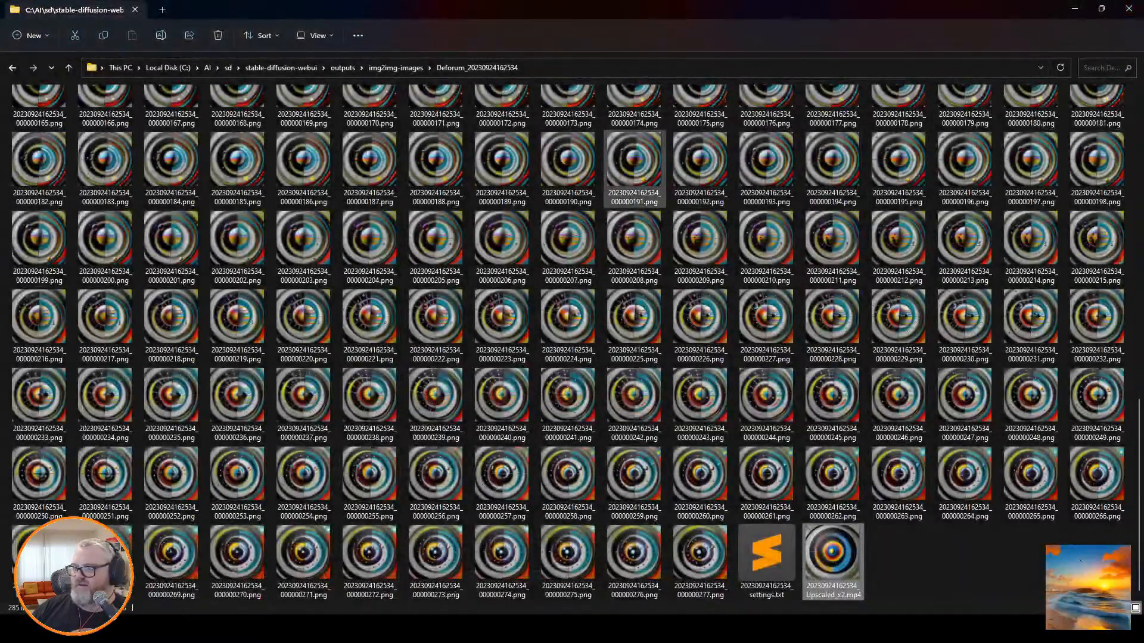
Minimize the output folder, return to the Stable Diffusion page, and view the generated solar system frame enlarged.
left_click(569, 169)
key("alt+Up")
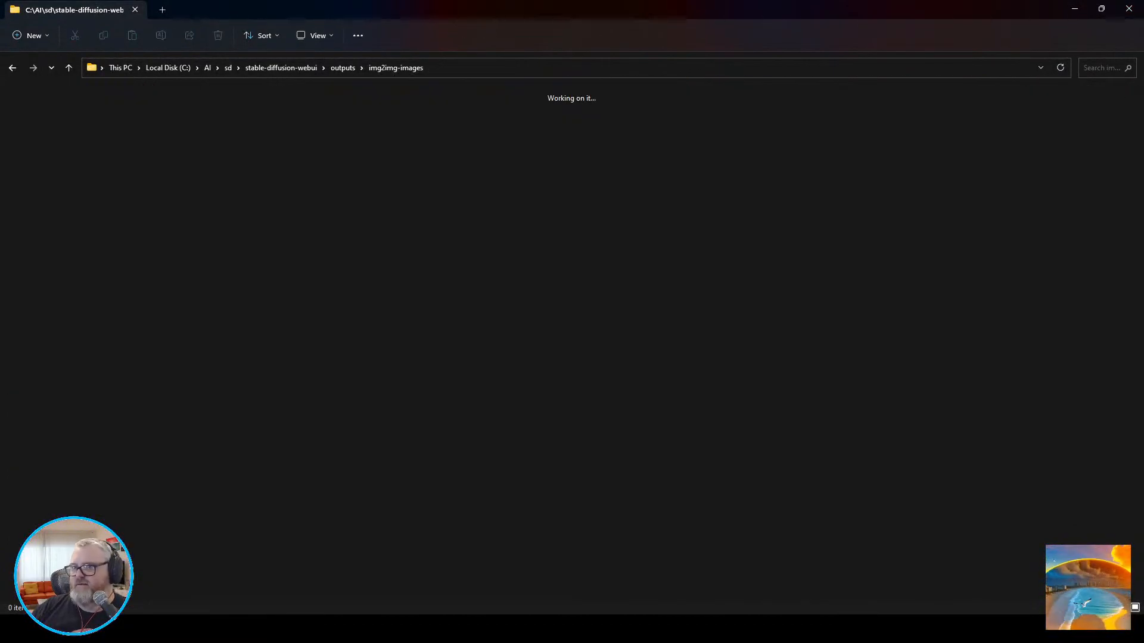
left_click(1074, 8)
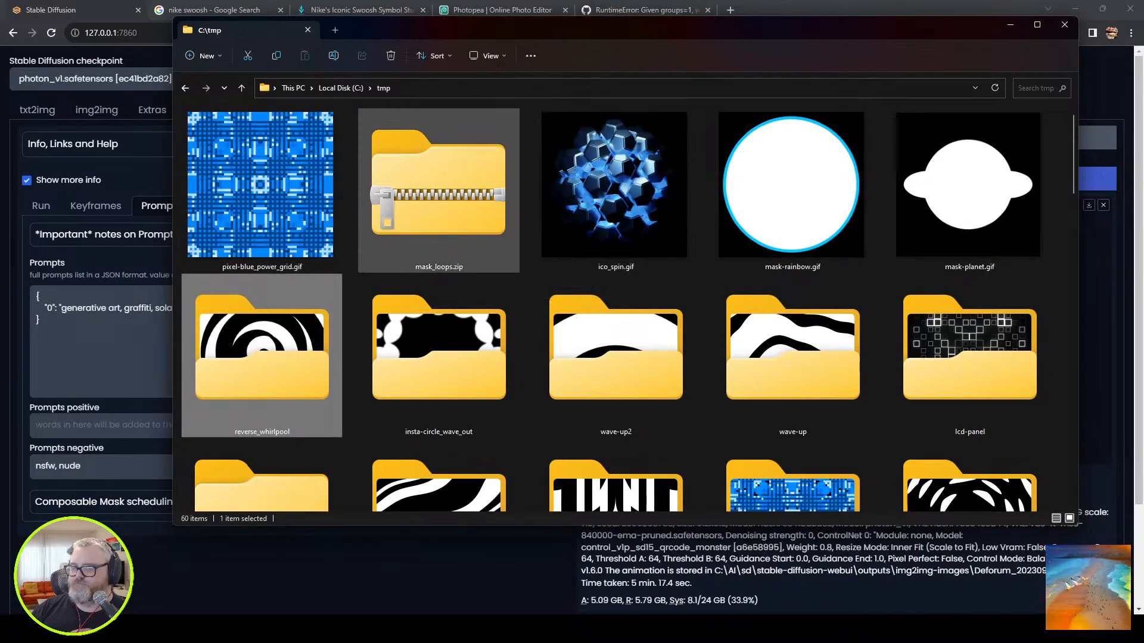
left_click(438, 357)
left_click(846, 312)
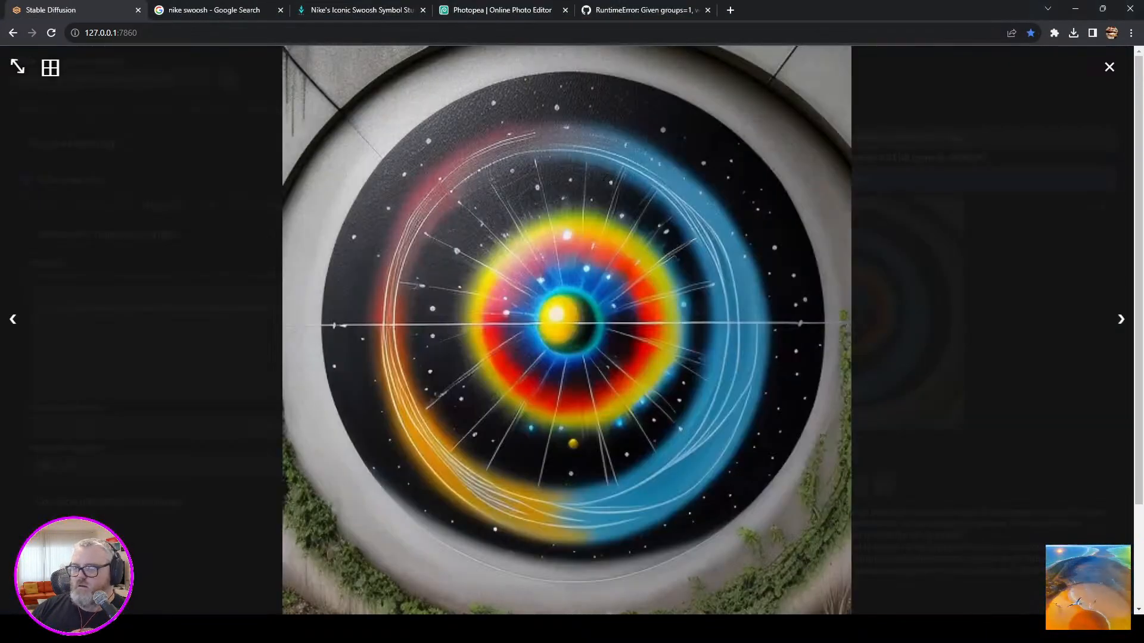
key("Escape")
Review the Deforum hybrid video, ControlNet, run and keyframe settings, including the ControlNet input path and max frames.
left_click(337, 206)
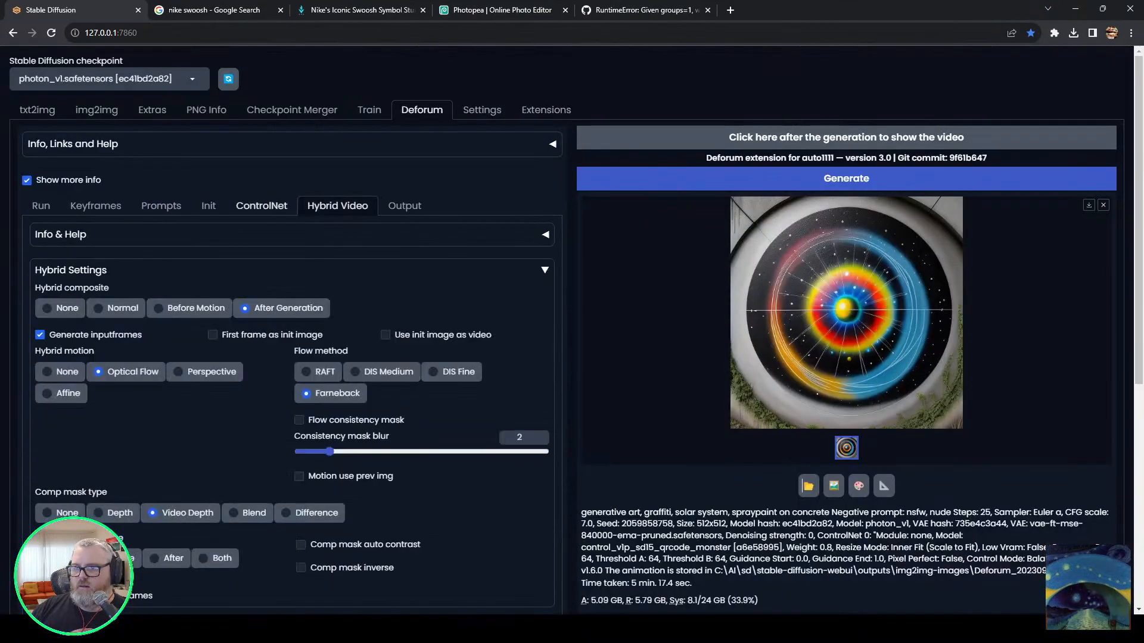
left_click(262, 205)
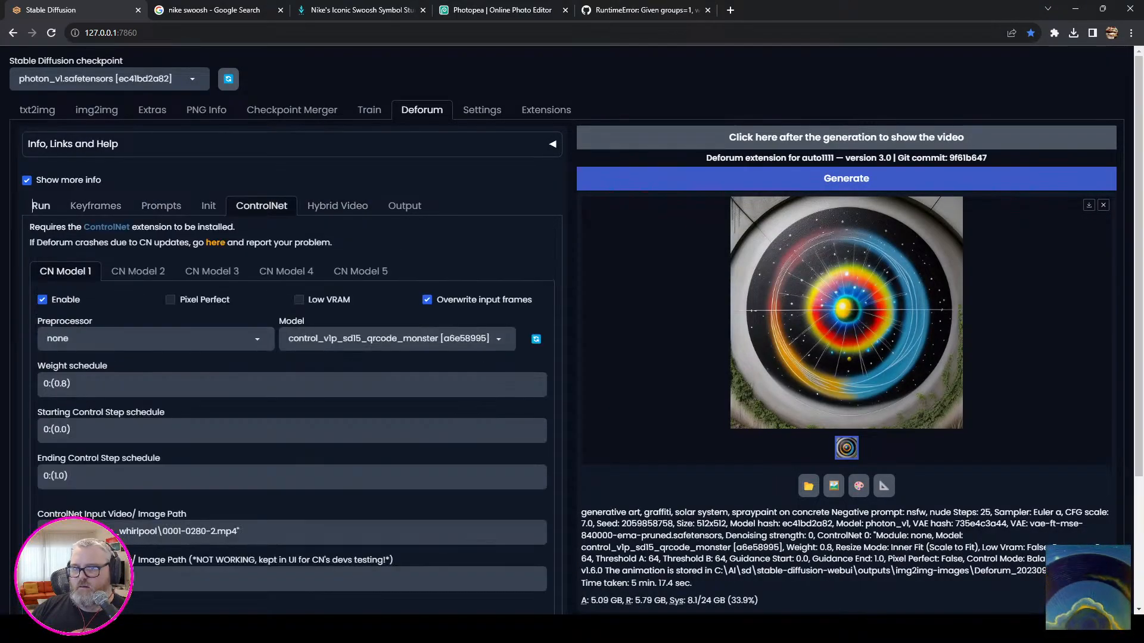
left_click(41, 205)
mouse_move(152, 629)
left_click(257, 628)
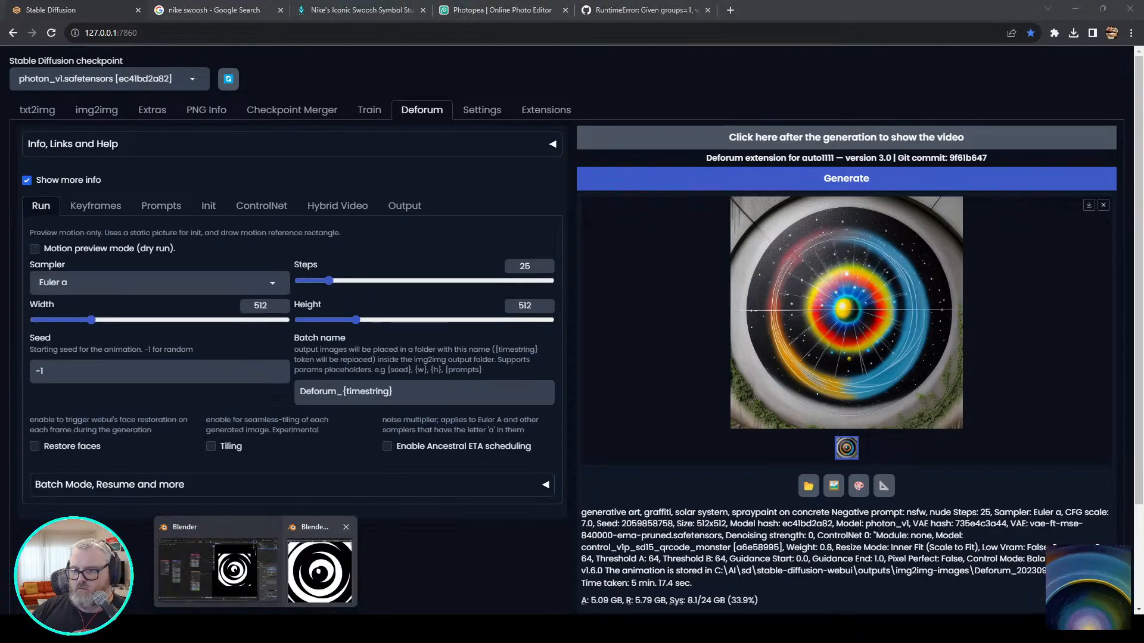
left_click(320, 573)
left_click(261, 206)
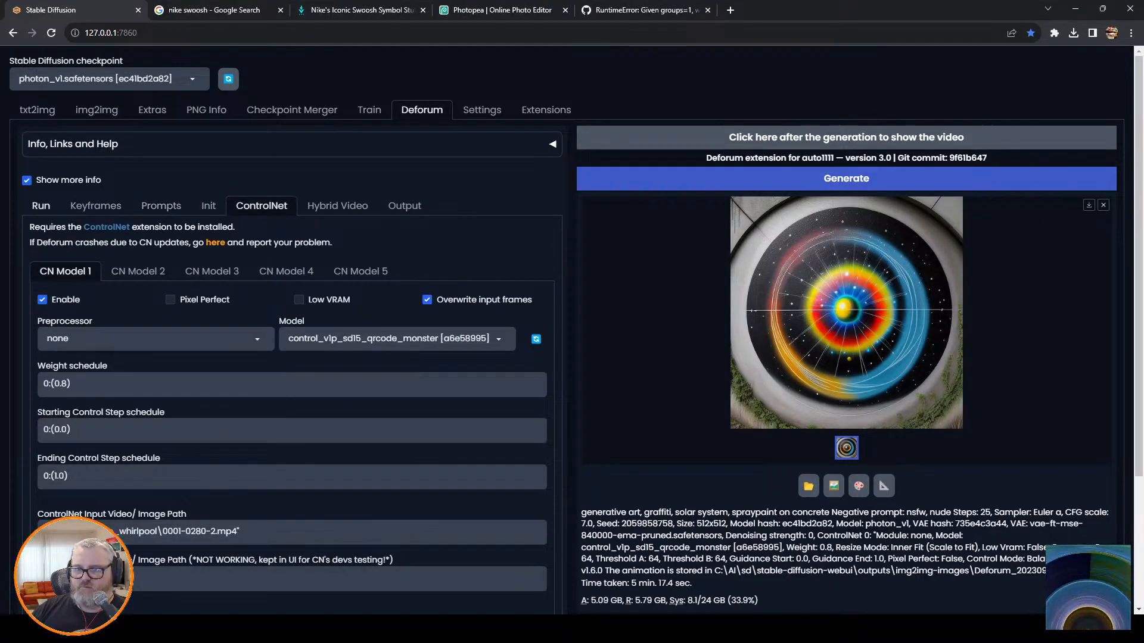
left_click(96, 206)
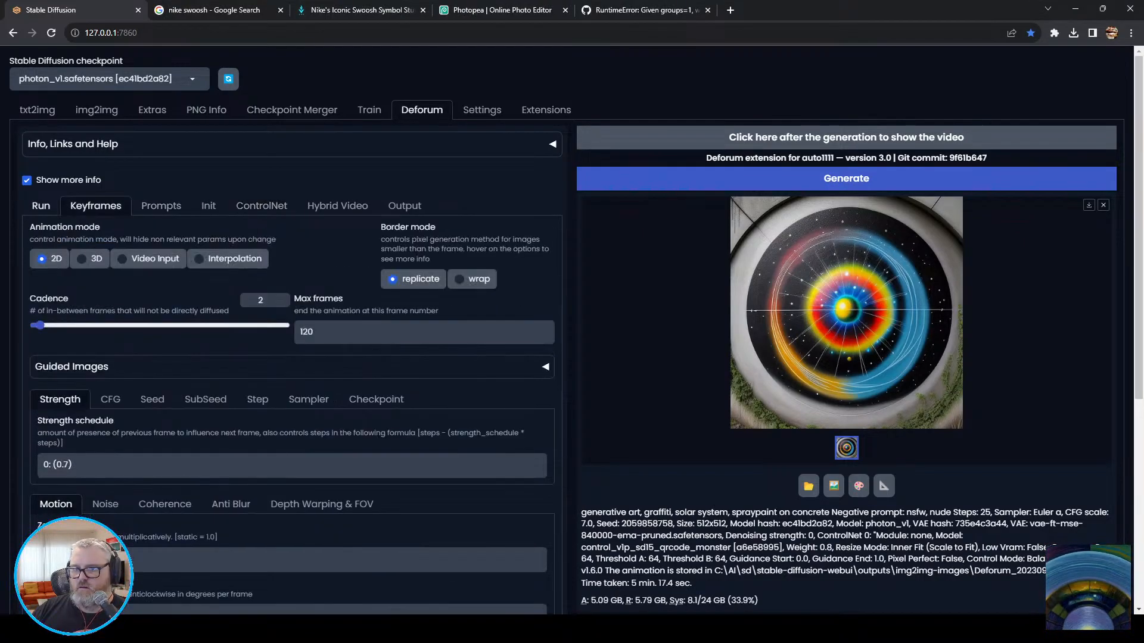
left_click(41, 206)
left_click(261, 206)
left_click(337, 205)
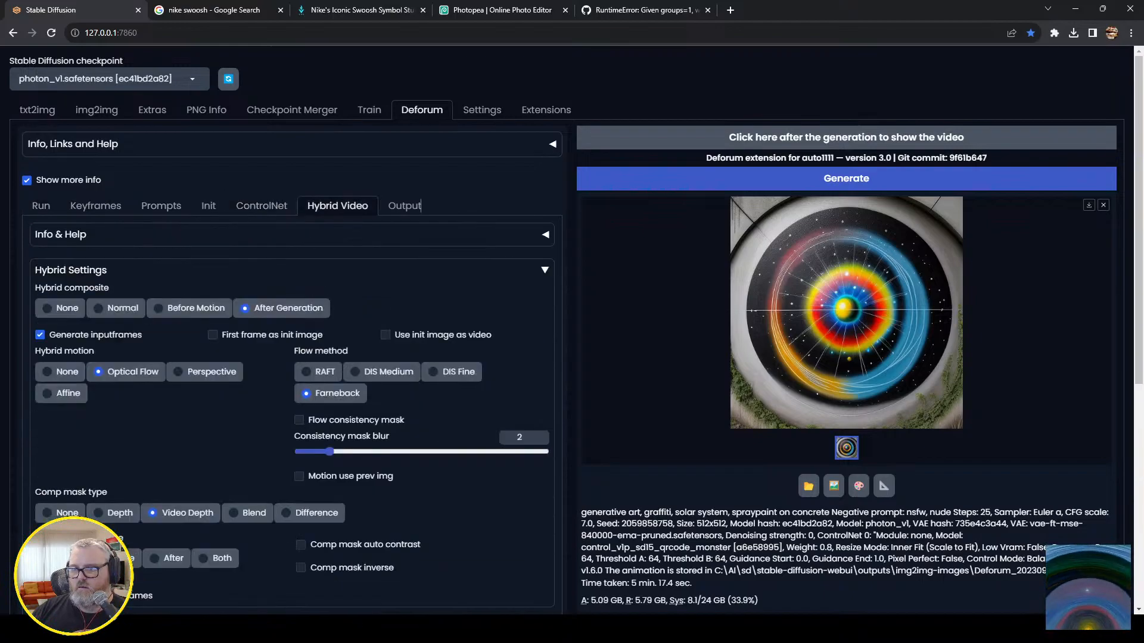
left_click(261, 205)
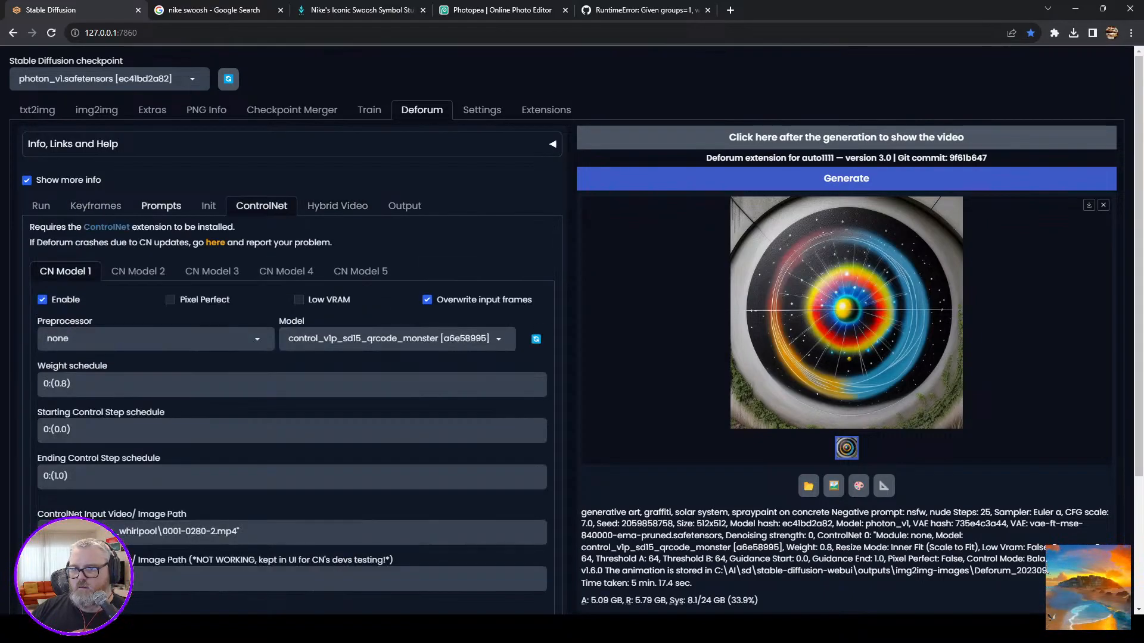
Replace the frame 0 prompt with "mc escher, " and check the search suggestions for mc escher in a temporary browser tab.
left_click(161, 205)
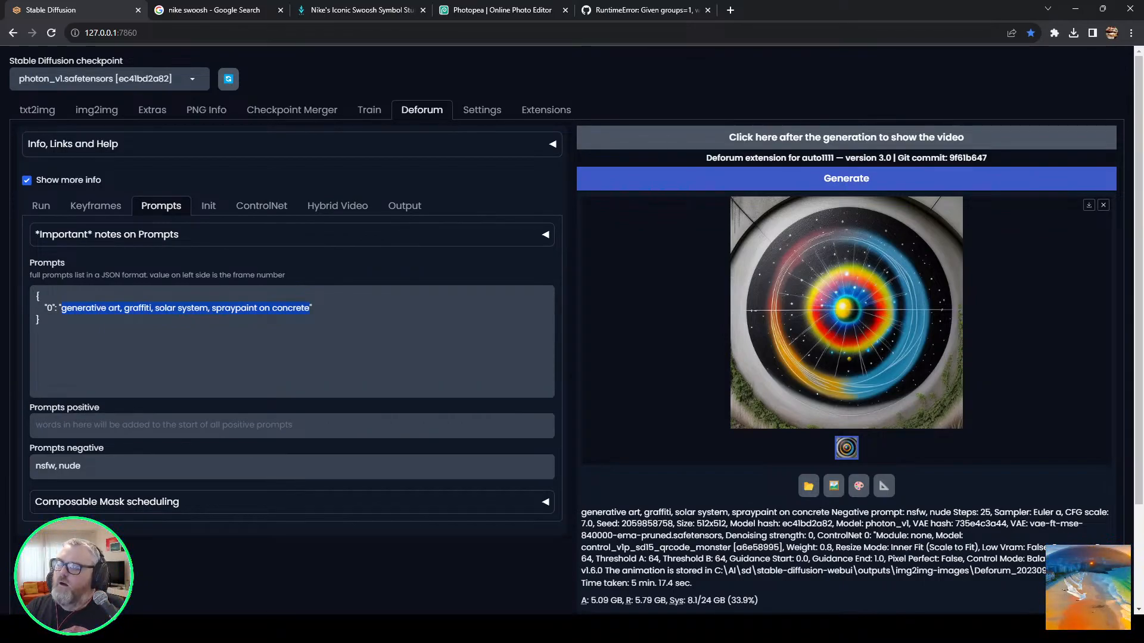
type("mc escher,")
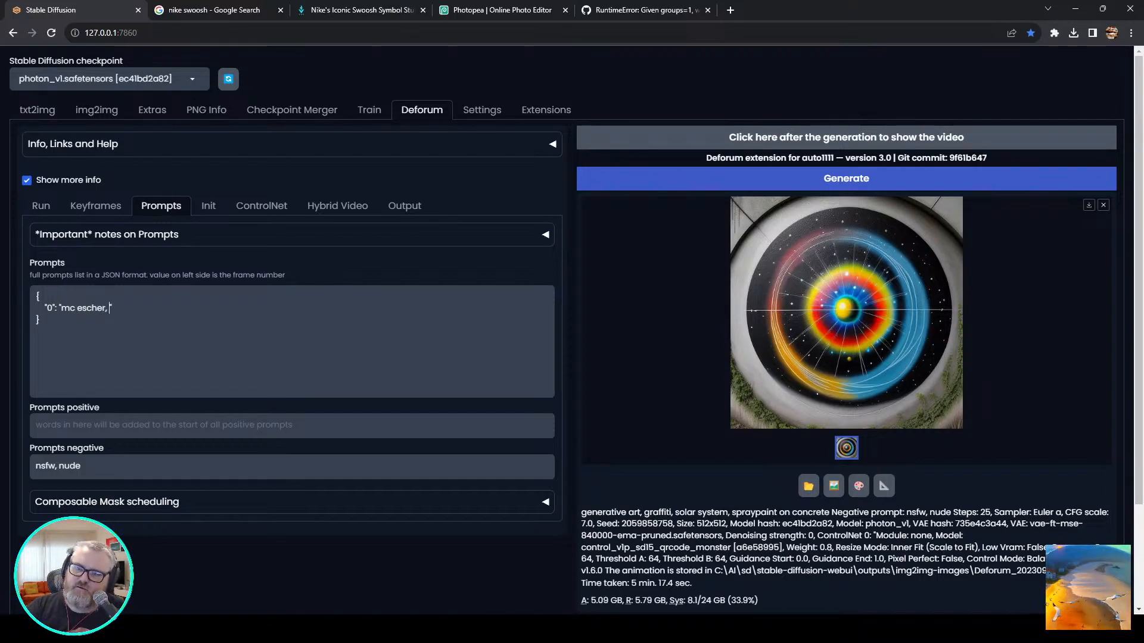
key("ctrl+t")
type("mc escher")
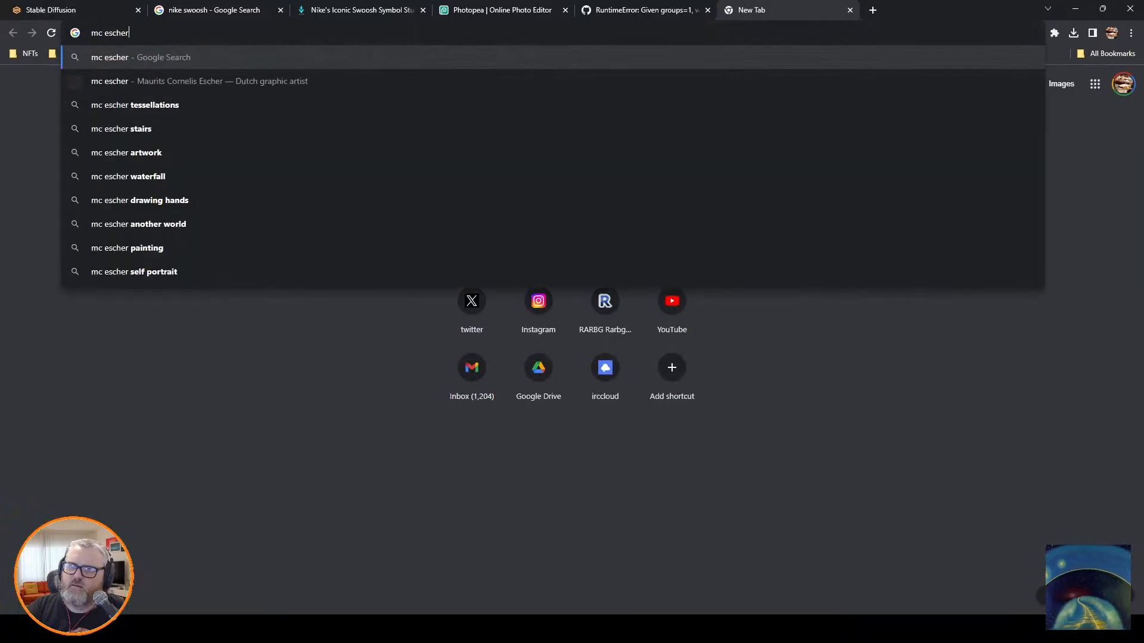
key("ctrl+w")
Complete the frame 0 prompt as "mc escher, tesselations, stairs, intricate maze, labyrinth, spirals" and start the Deforum generation.
type(", ")
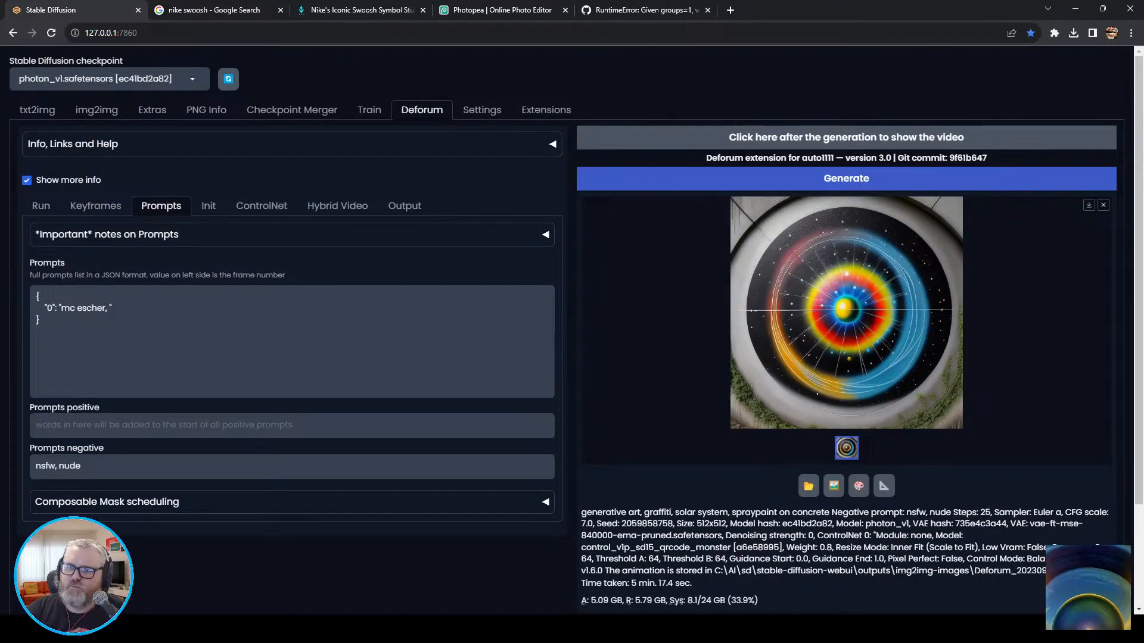
type("tesselations, ")
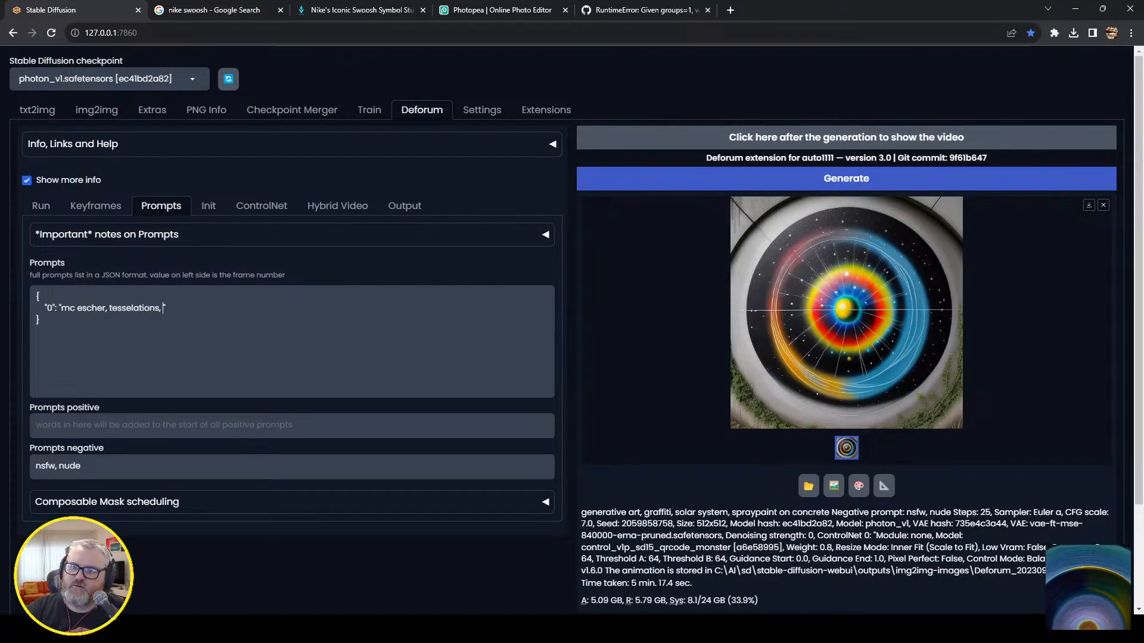
type("stairs,")
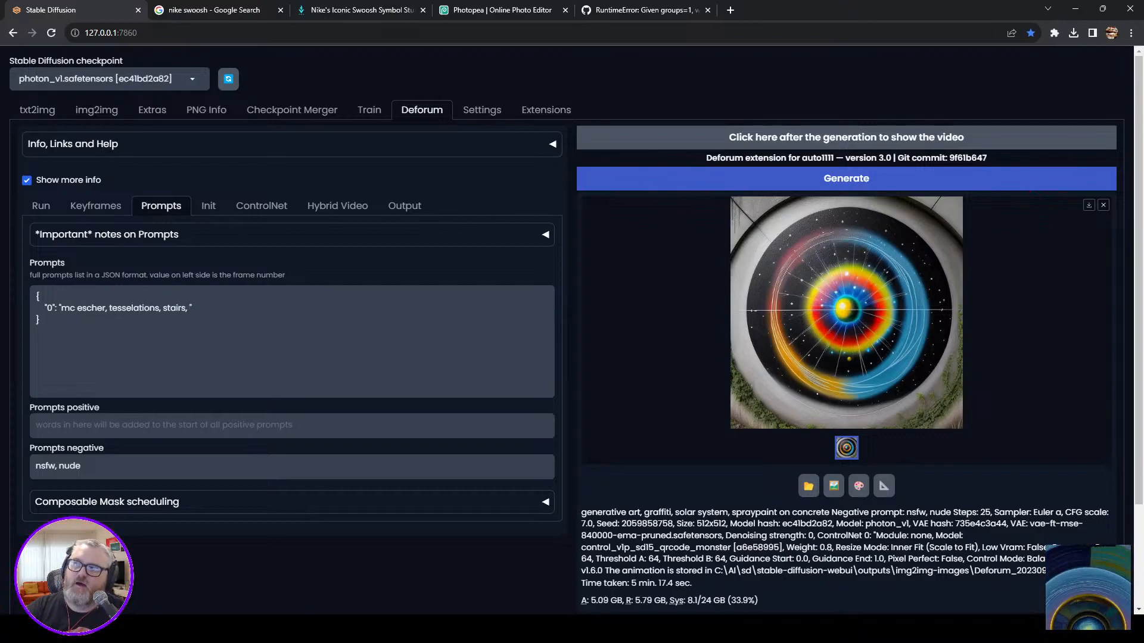
type(" intri")
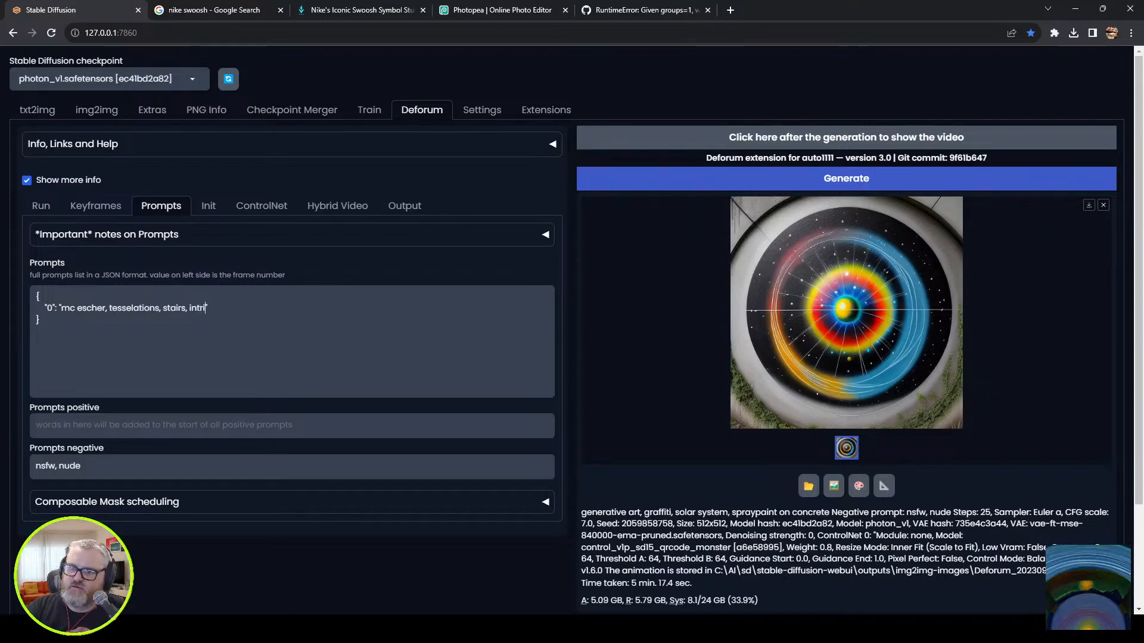
type("cate maze, lab")
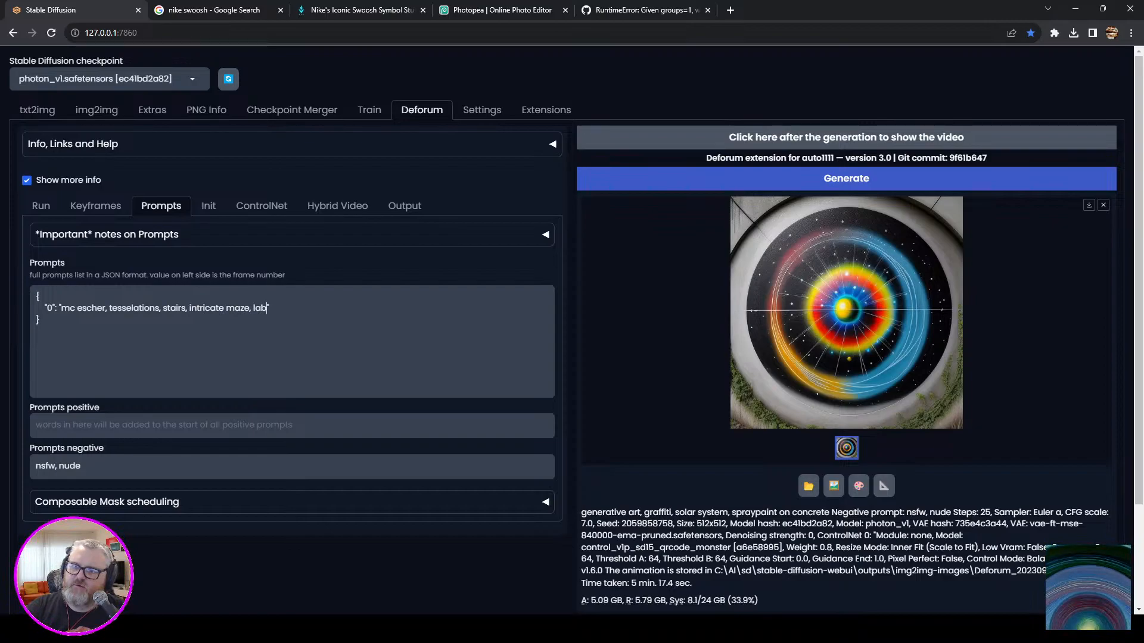
type("yrinth")
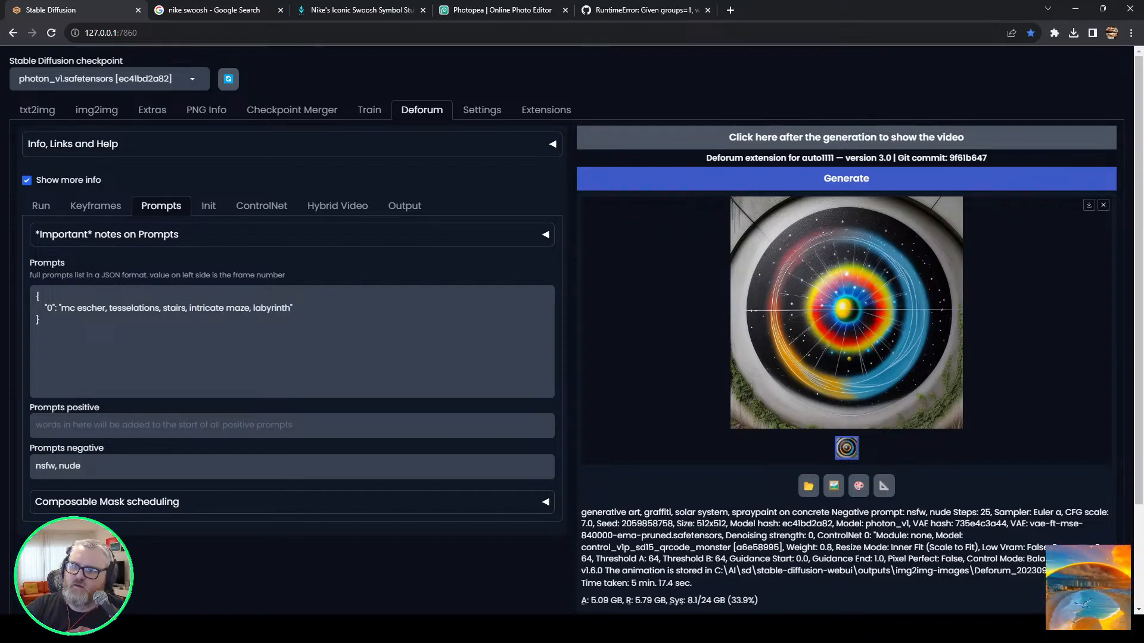
type(", spirals")
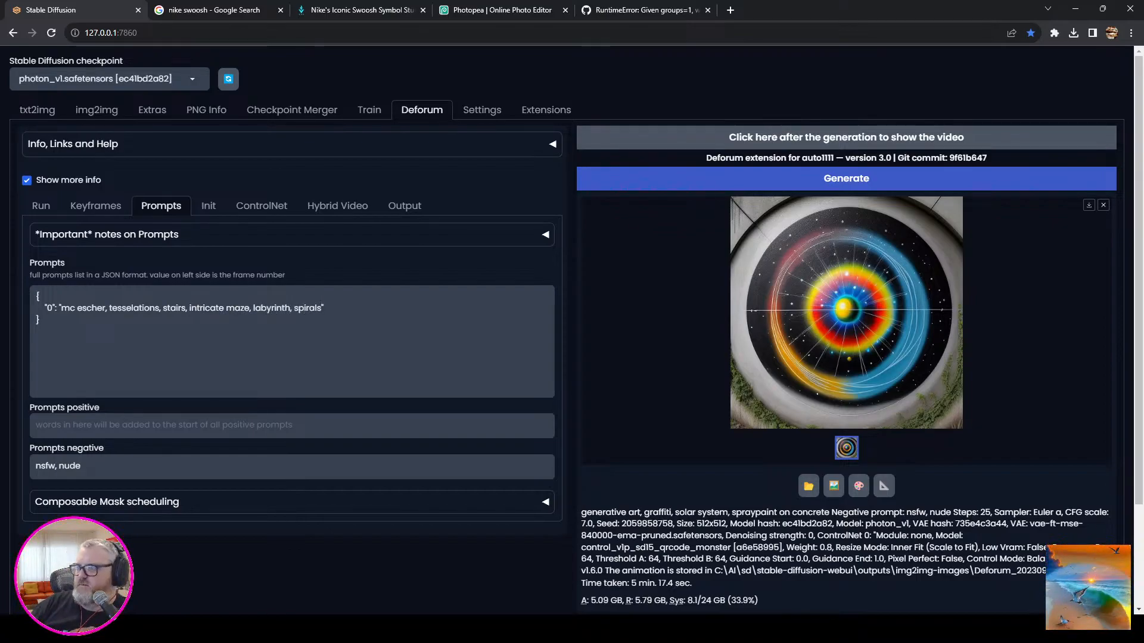
key("ctrl+Return")
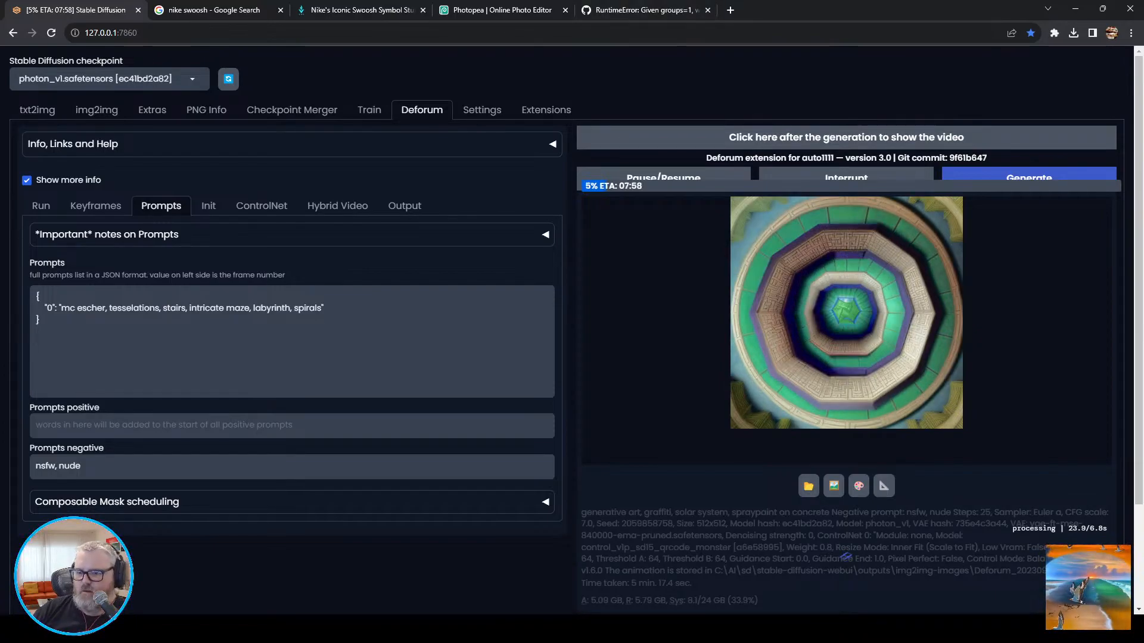
Switch to Blender, protect the plane's Material.001 with a fake user, and duplicate it as a new material.
left_click(255, 629)
left_click(217, 570)
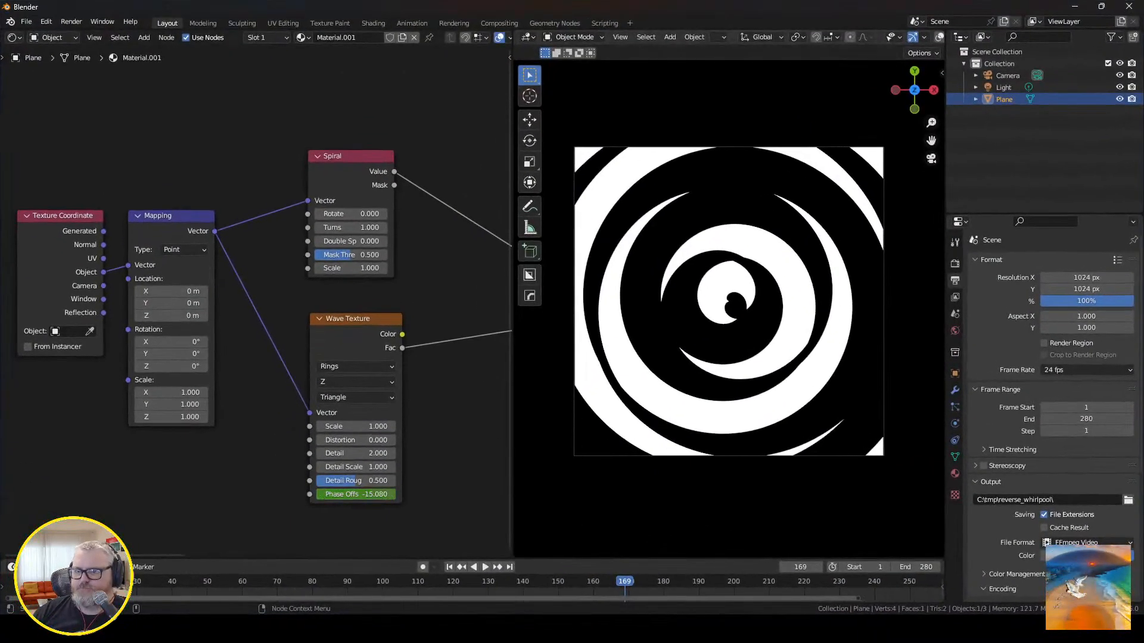
middle_click_drag(417, 286, 310, 293)
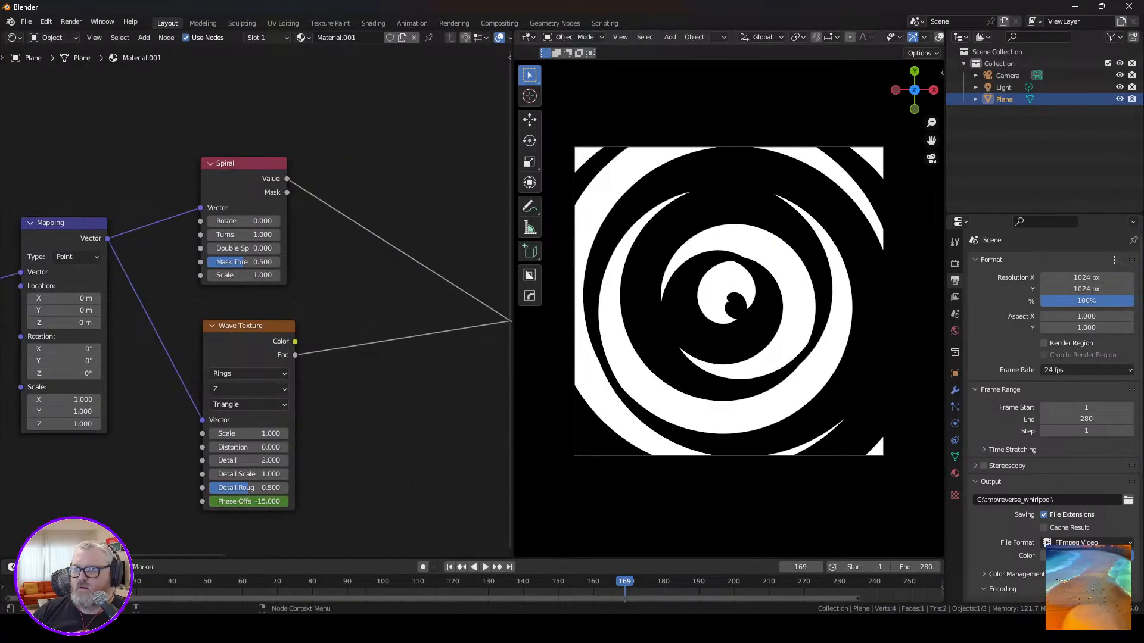
left_click(402, 37)
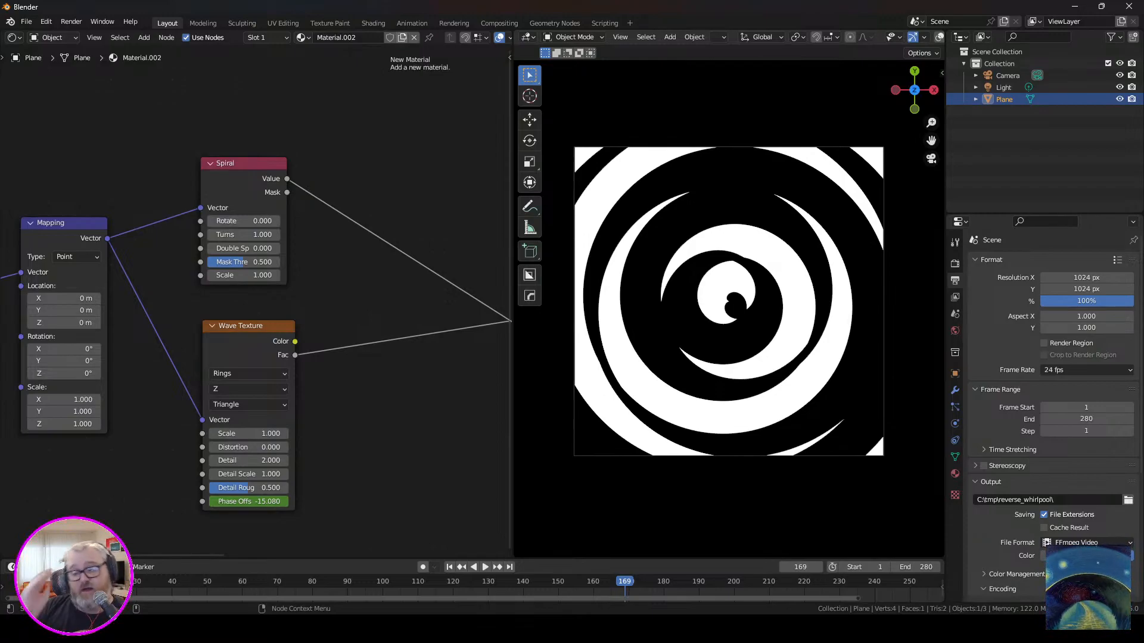
Switch the plane to Material.001 and back to Material.002 to compare the two materials.
left_click(303, 37)
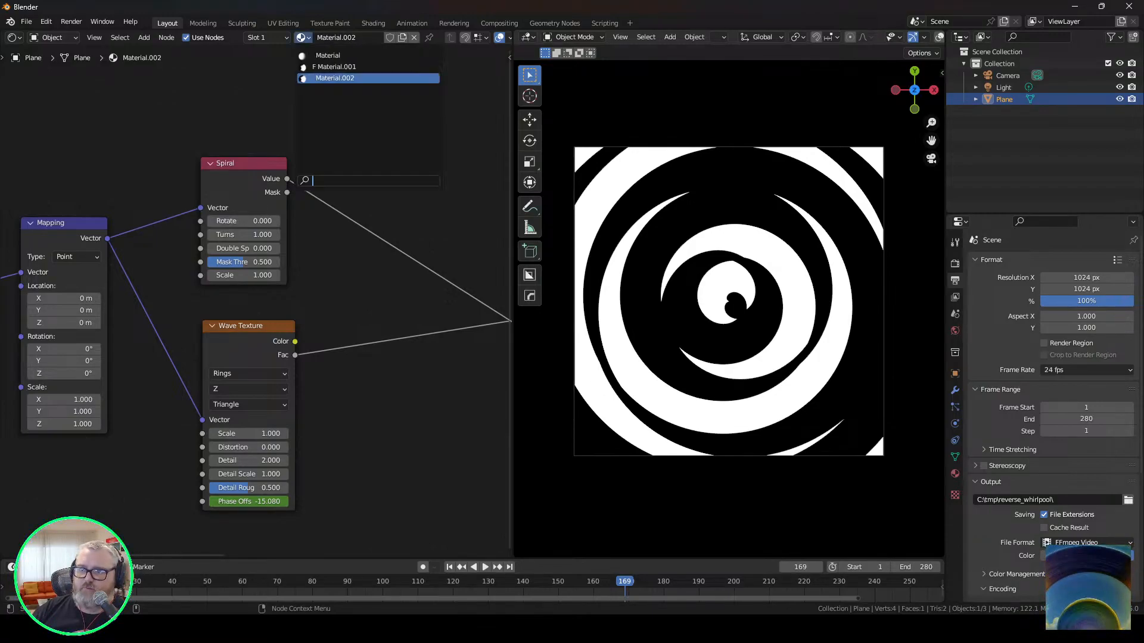
left_click(324, 67)
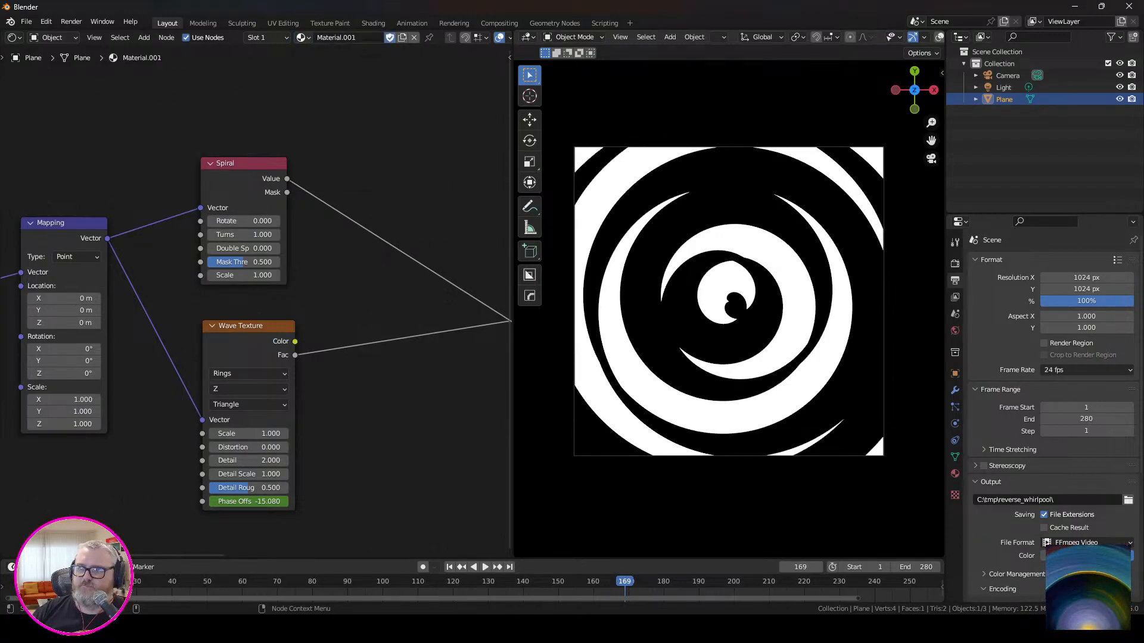
left_click(303, 37)
left_click(324, 78)
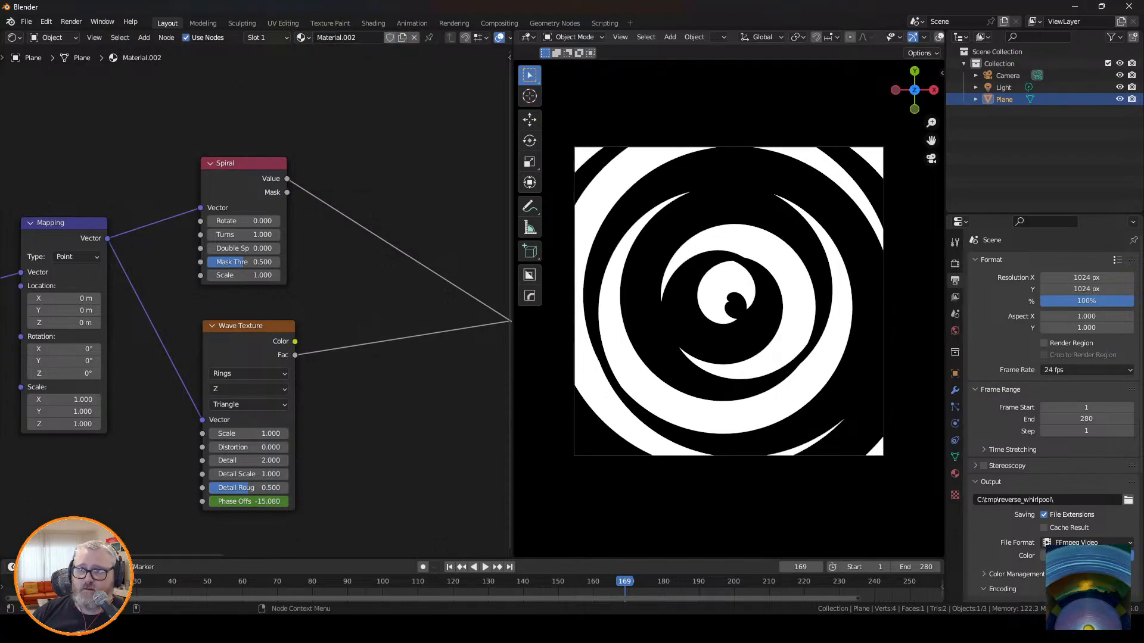
Delete the Spiral node from Material.002, then compare it with Material.001 and return the plane to Material.002.
left_click(243, 164)
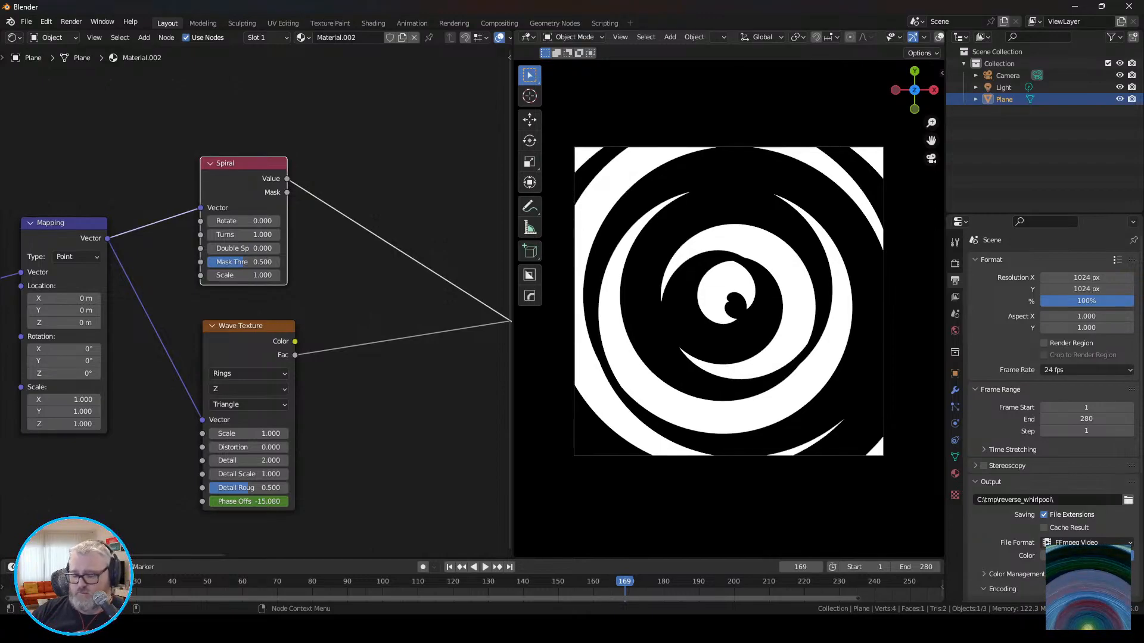
key("Delete")
left_click(303, 37)
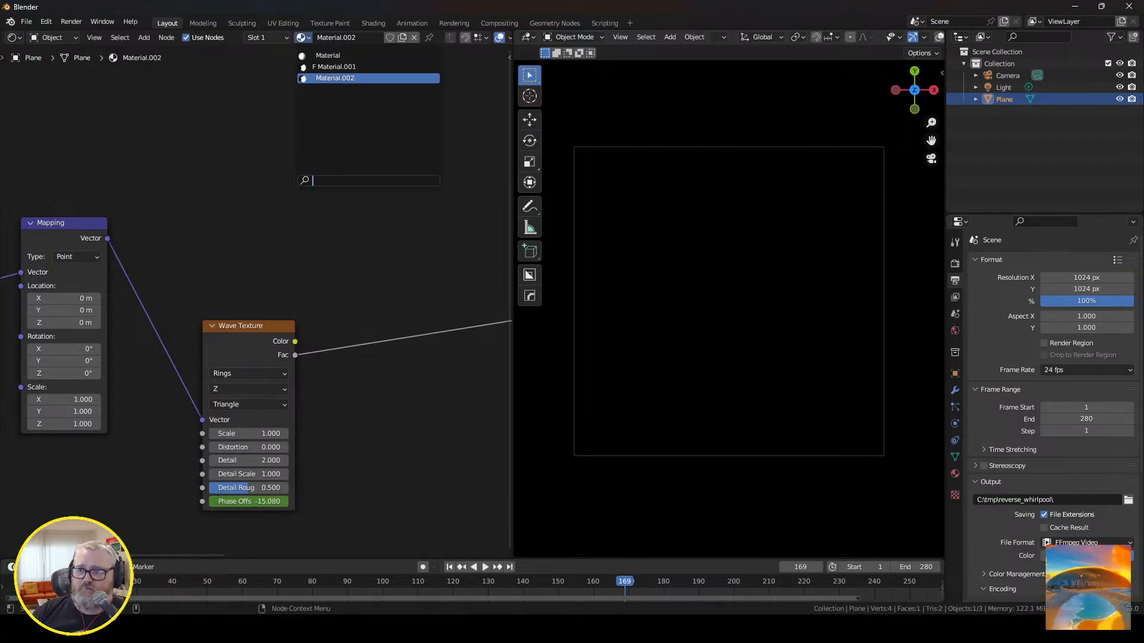
left_click(336, 74)
left_click(302, 37)
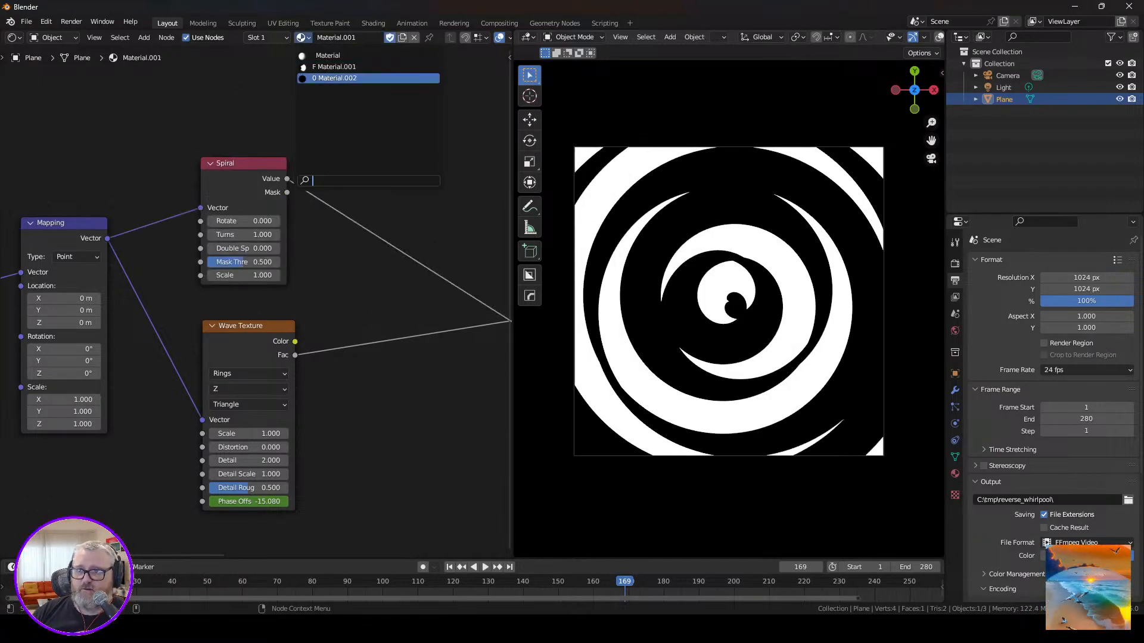
left_click(336, 82)
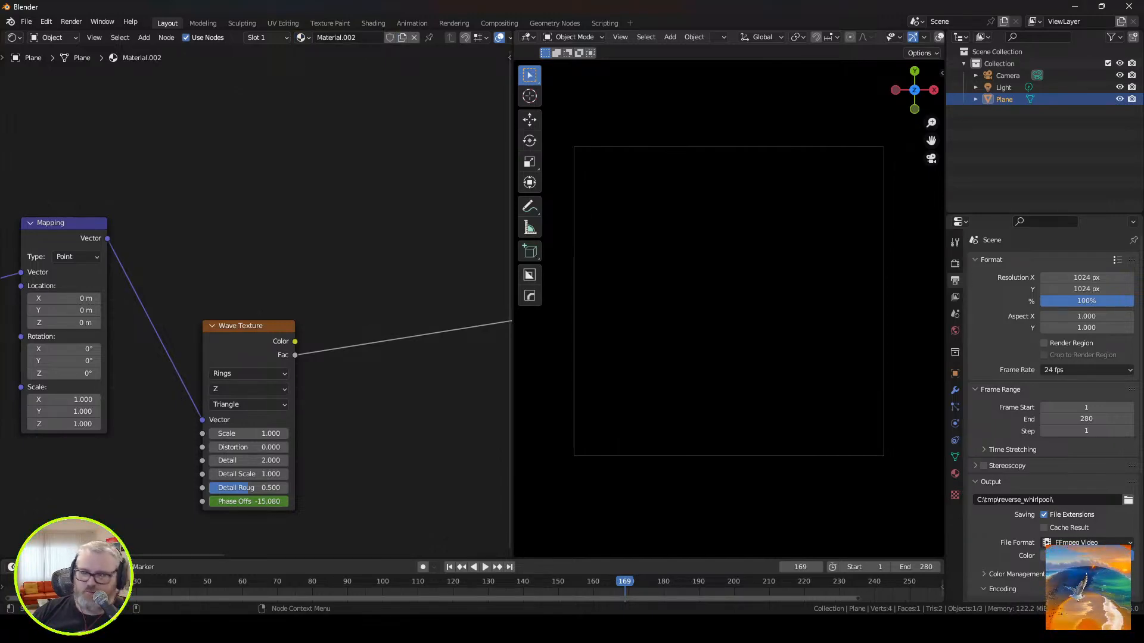
Start animation playback and add a Simplex Grid pattern node above the Wave Texture in Material.002.
key("space")
middle_click_drag(346, 268, 348, 332)
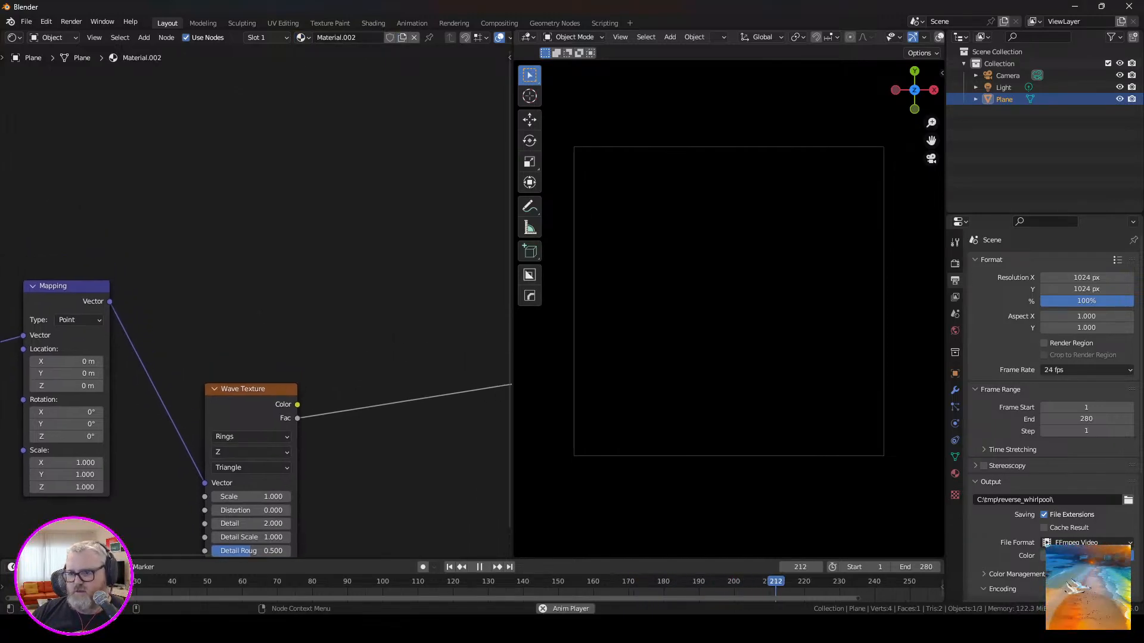
key("shift+a")
mouse_move(221, 227)
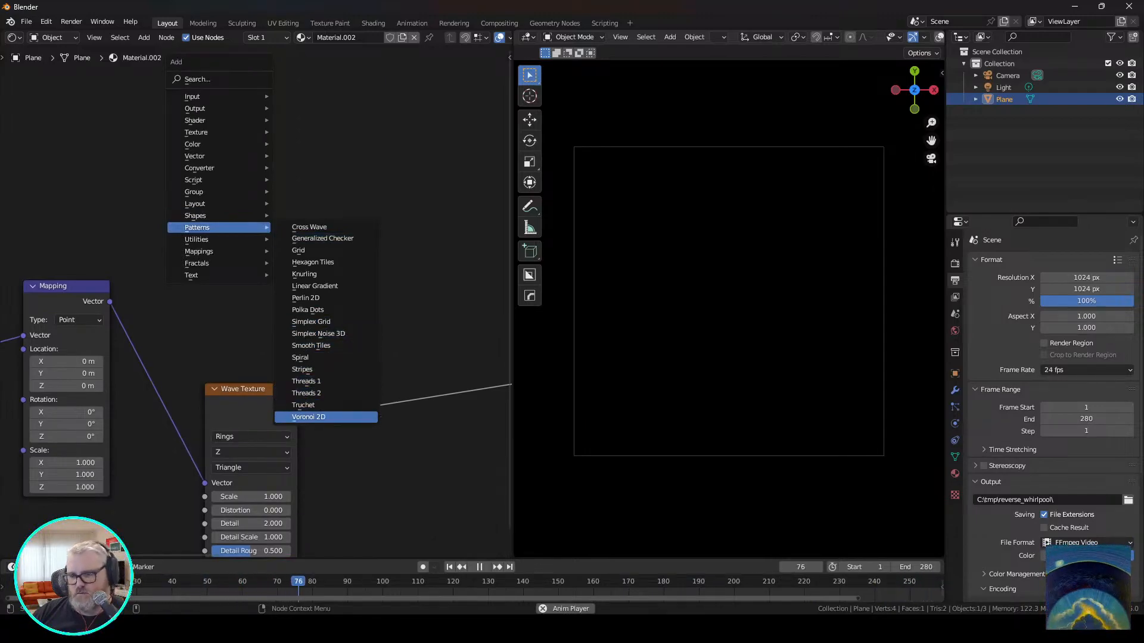
left_click(311, 322)
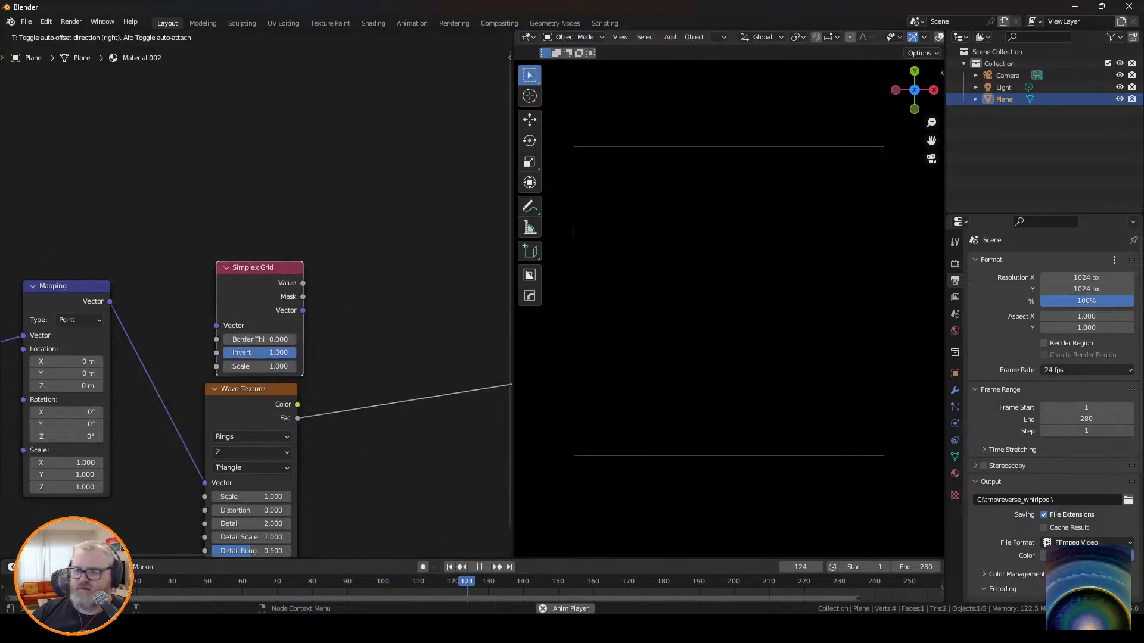
left_click(224, 251)
Connect the Mapping vector to the Simplex Grid node and link its Value output to the Add node's second value input.
left_click_drag(109, 302, 207, 310)
middle_click_drag(351, 262, 142, 308)
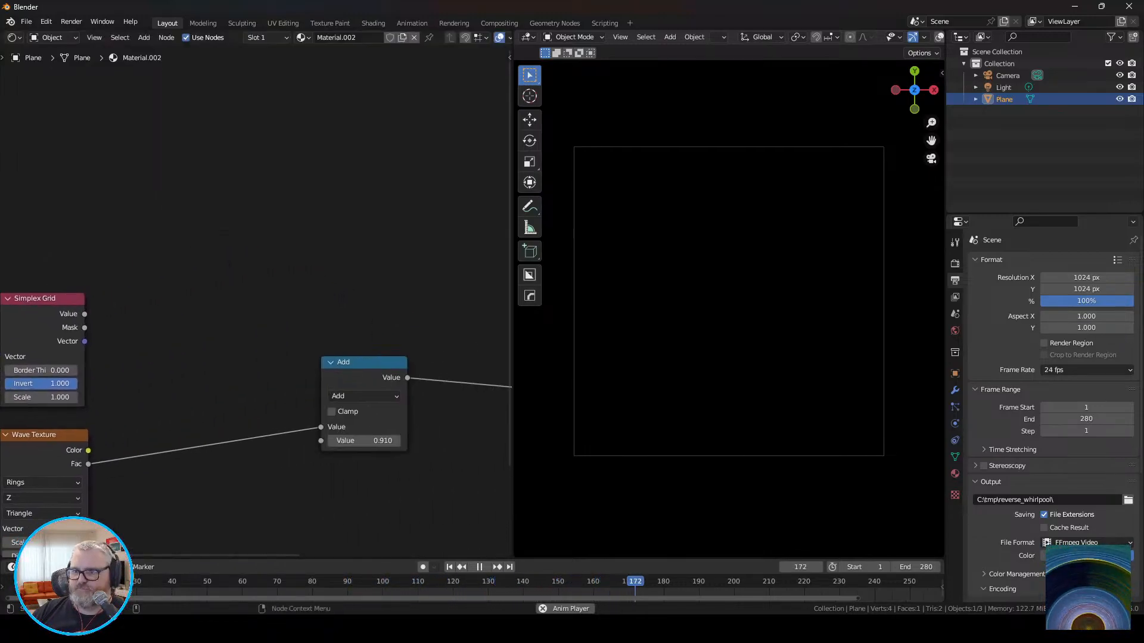
left_click_drag(85, 314, 321, 441)
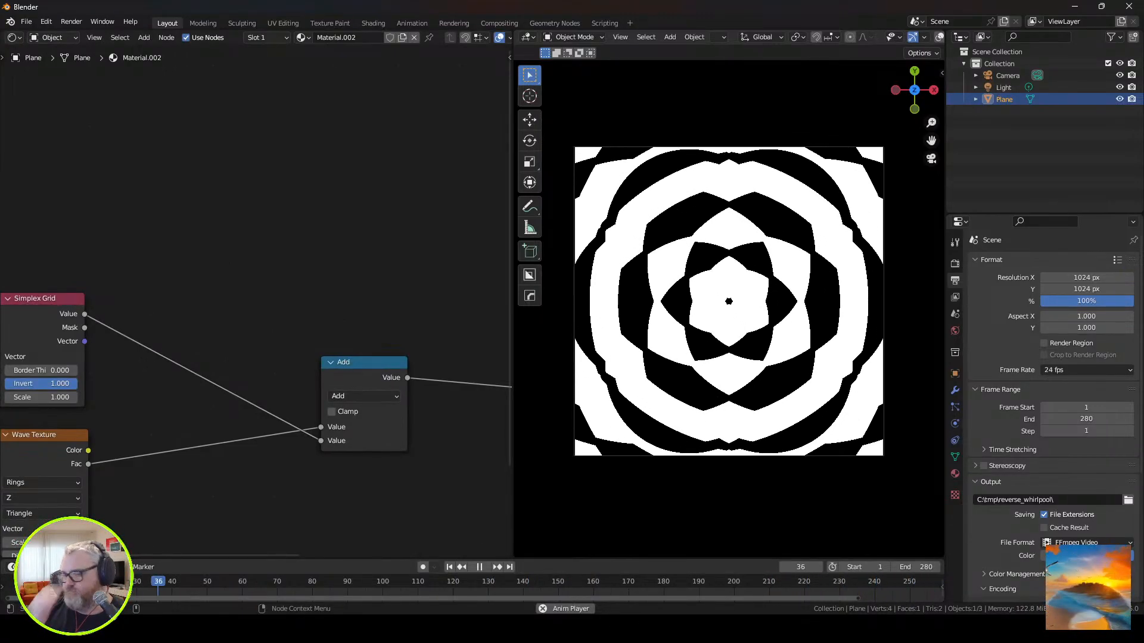
Set the Simplex Grid node's scale to 2 and its border thickness to about 0.283.
left_click_drag(36, 370, 74, 370)
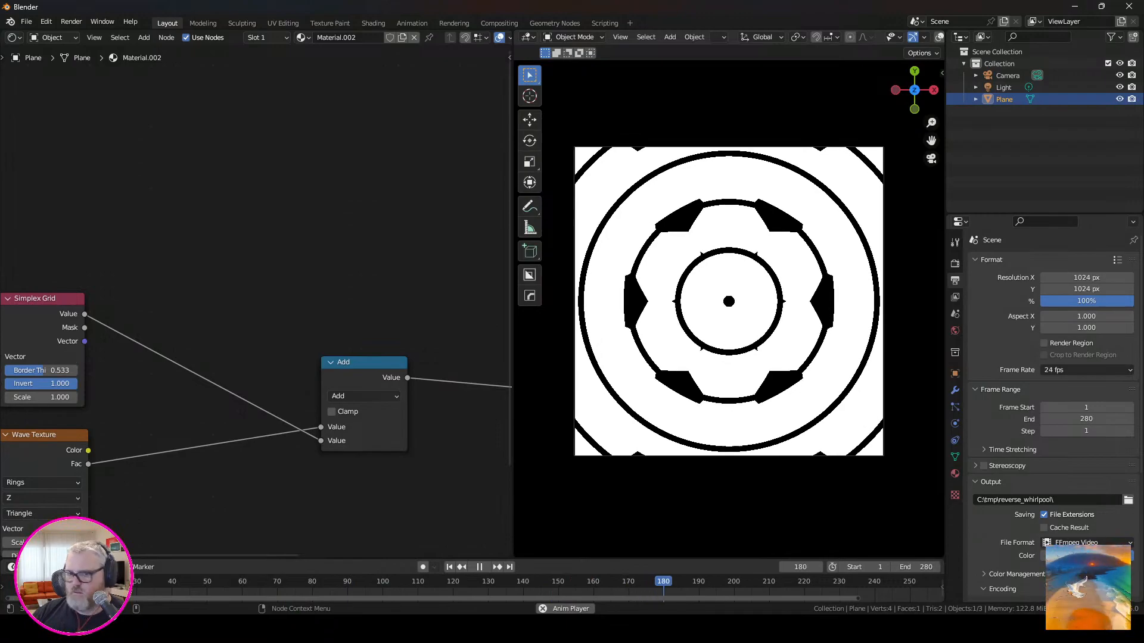
double_click(41, 397)
type("2")
key("Return")
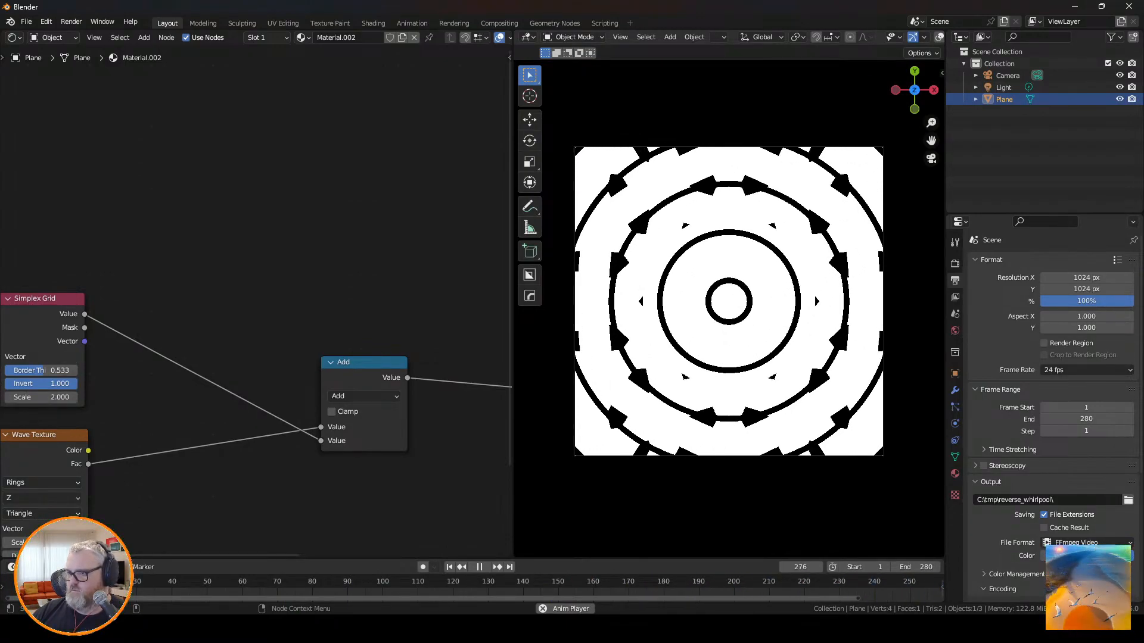
mouse_move(42, 370)
left_mouse_down("shift")
mouse_move(54, 371)
mouse_move(5, 371)
mouse_move(77, 370)
mouse_move(25, 371)
left_mouse_up("shift")
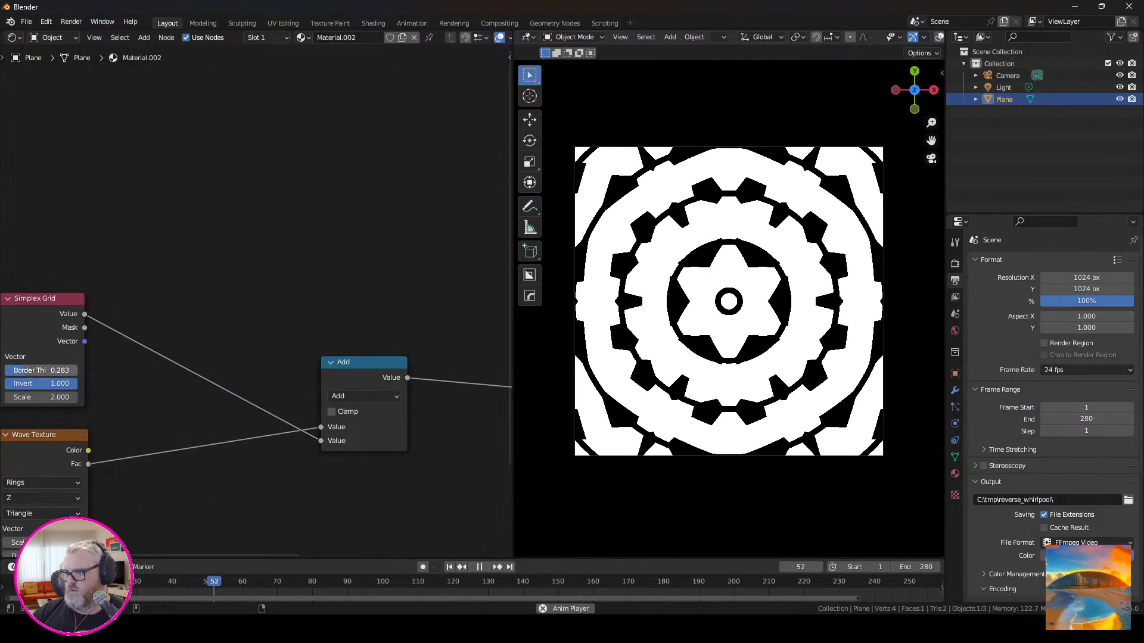
Try adding distortion to the Wave Texture's rings and revert it.
middle_click_drag(155, 476, 262, 332)
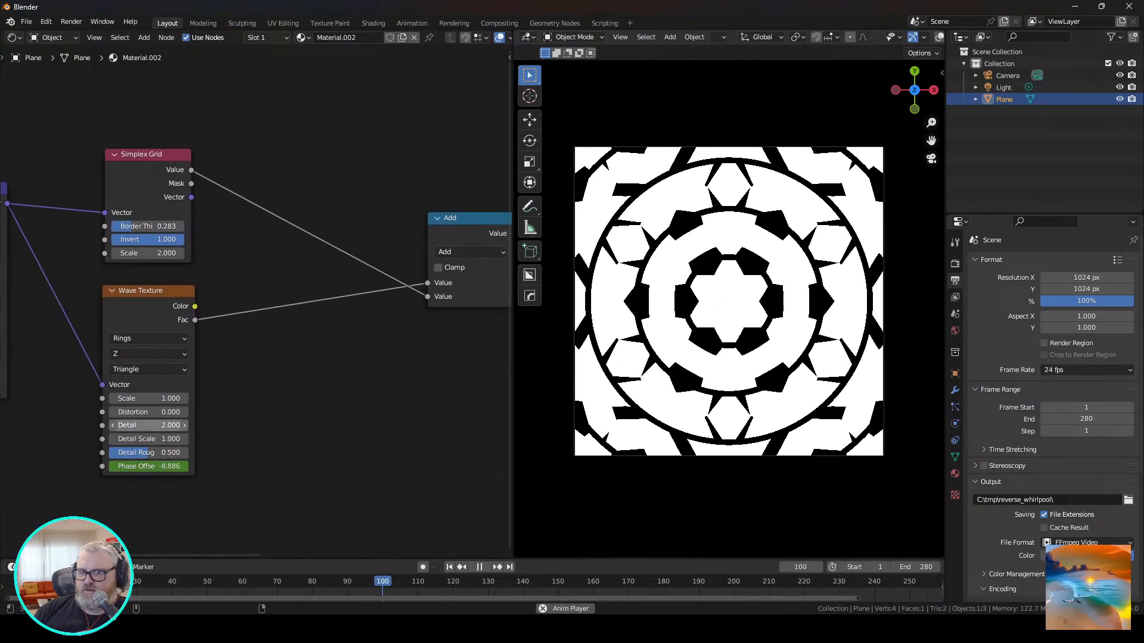
left_click_drag(148, 412, 216, 413)
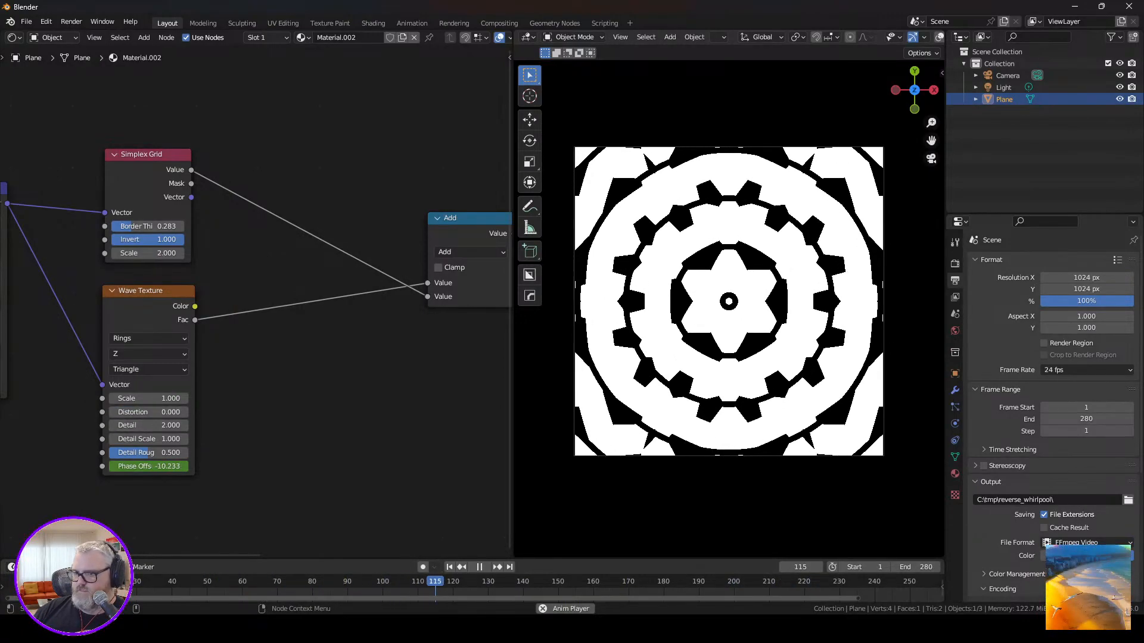
middle_click_drag(426, 346, 68, 380)
key("ctrl+z")
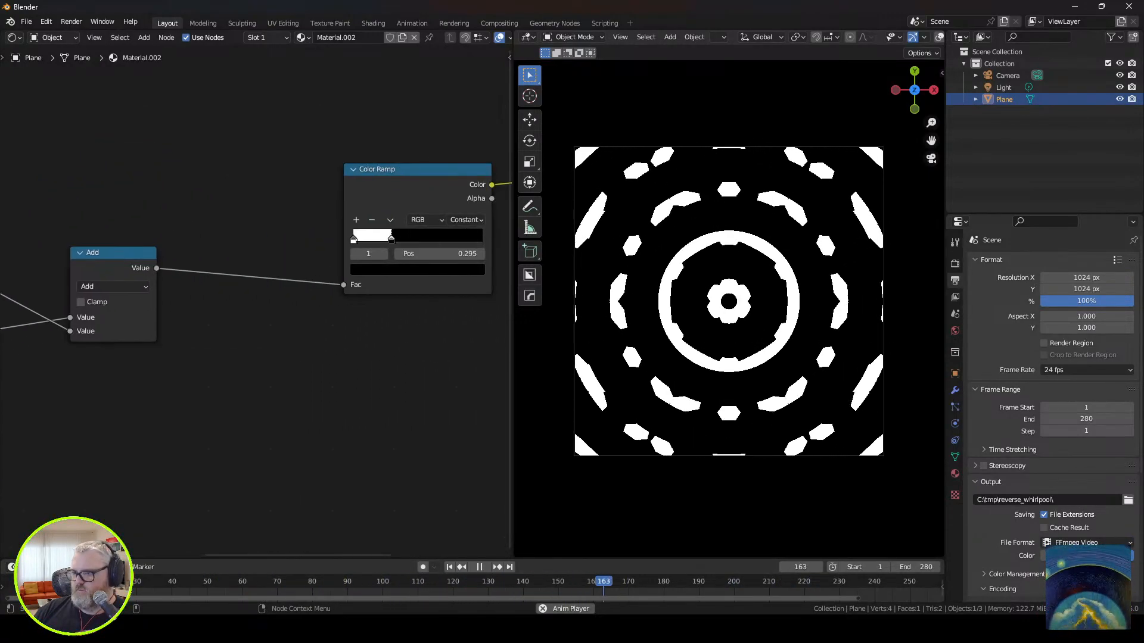
Set the Color Ramp's black stop to position 0.5 and stop the animation playback.
left_click_drag(398, 240, 439, 254)
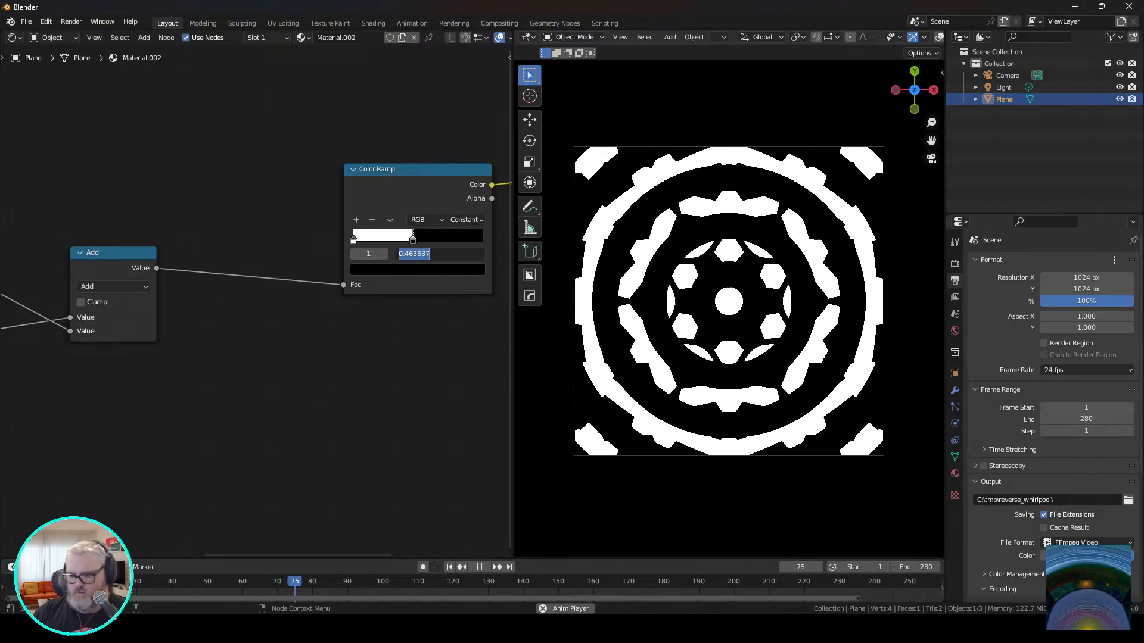
type("0.5")
key("Return")
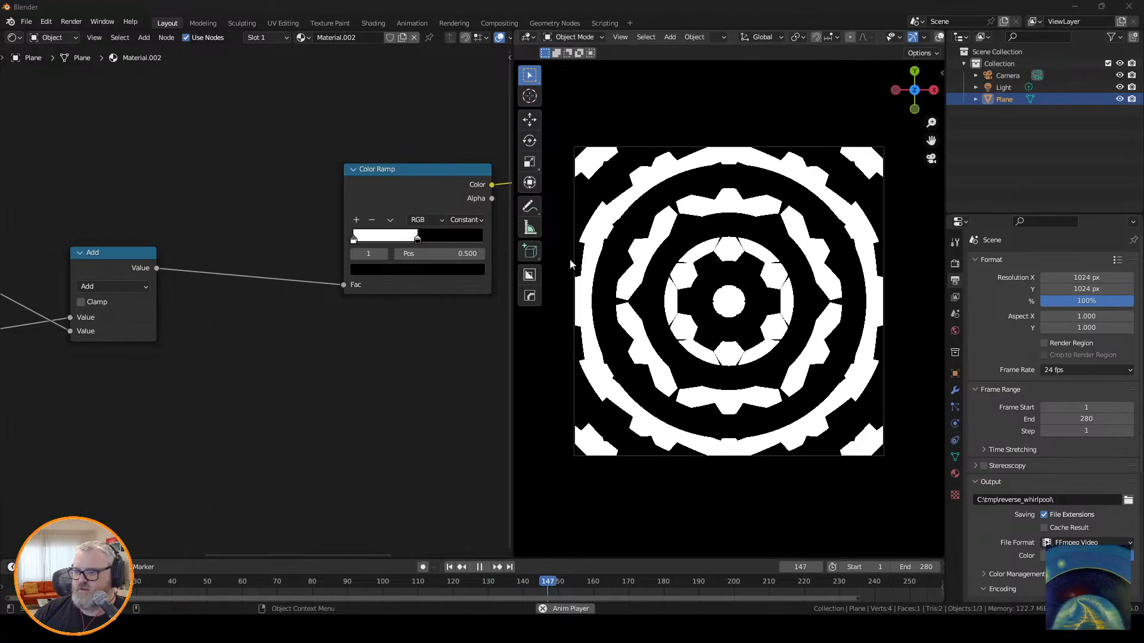
key("space")
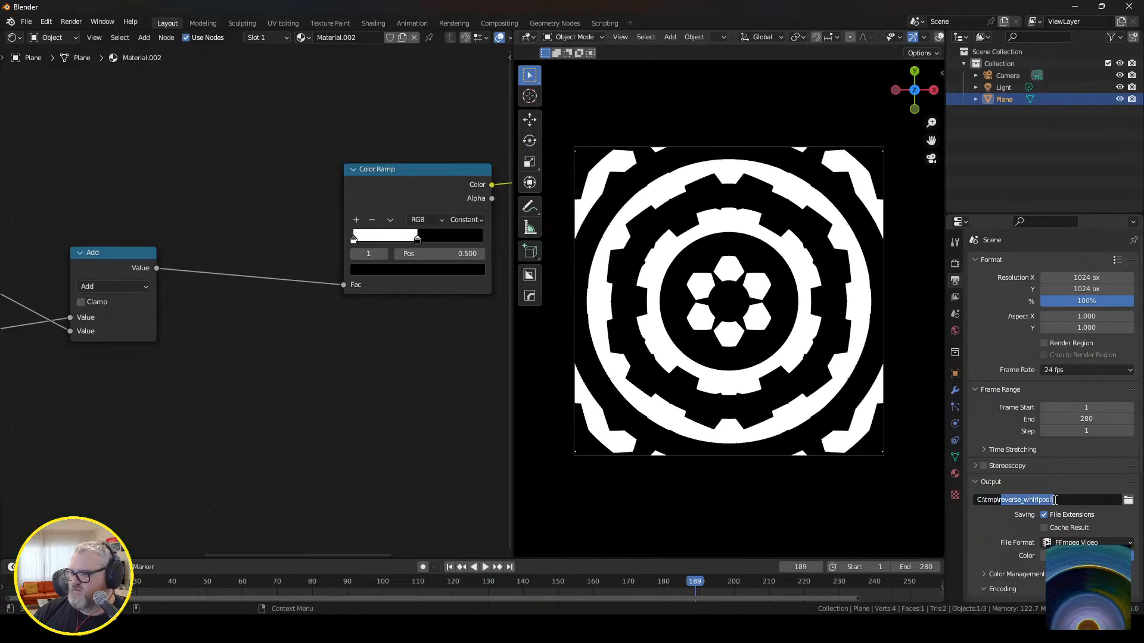
Change the render output folder to C:\tmp\simplex_grid_gears\ and render the animation.
key("BackSpace")
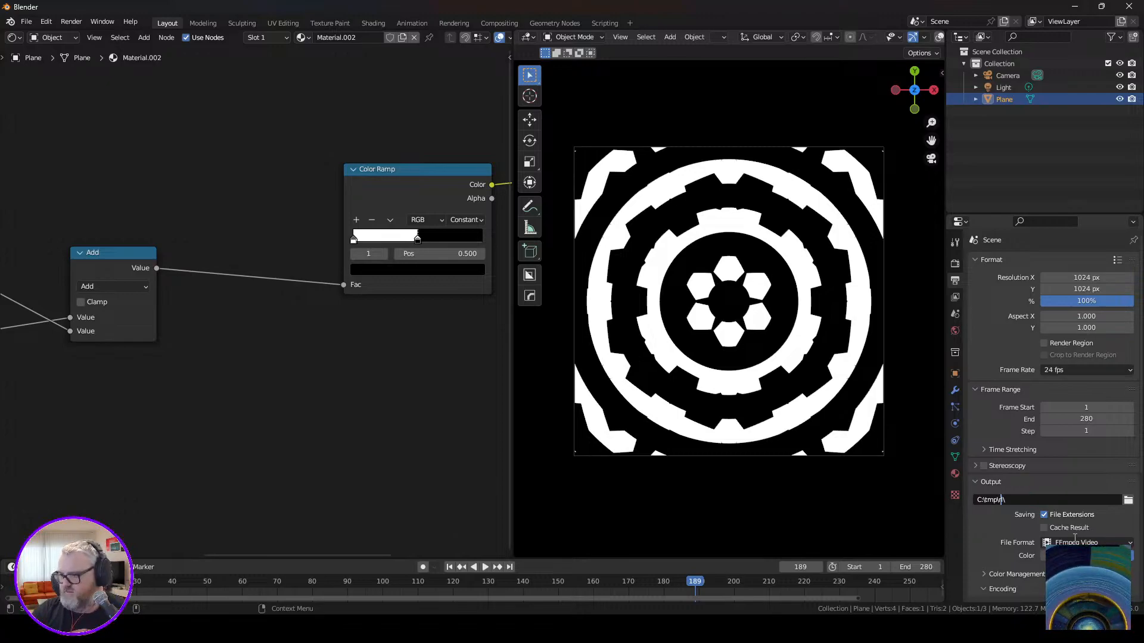
key("BackSpace")
key("BackSpace")
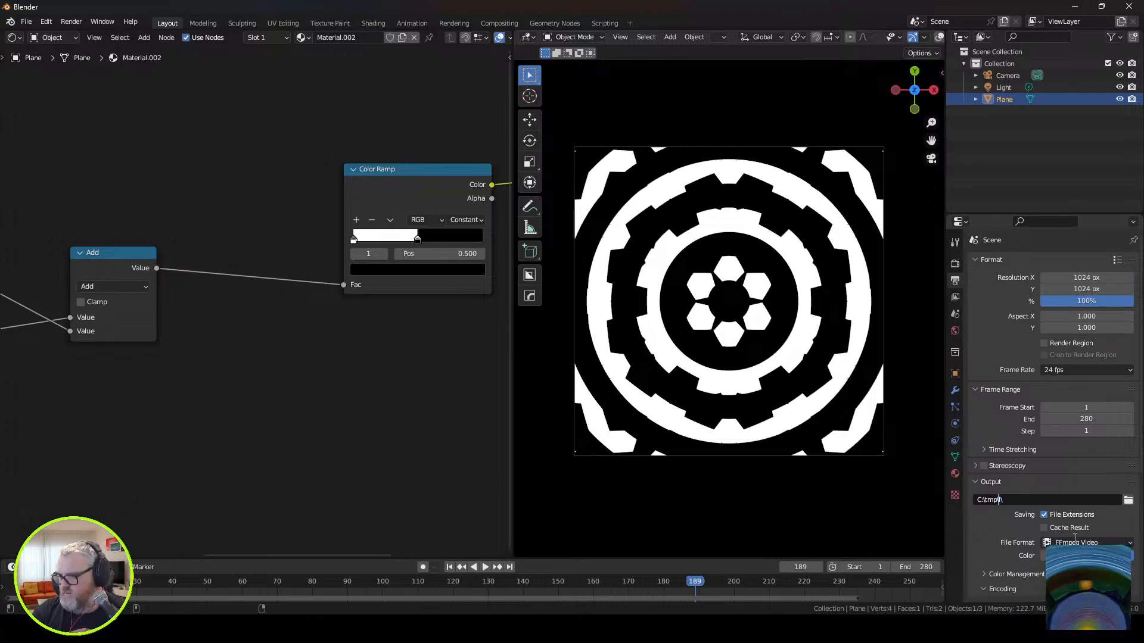
type("hje")
type("ago")
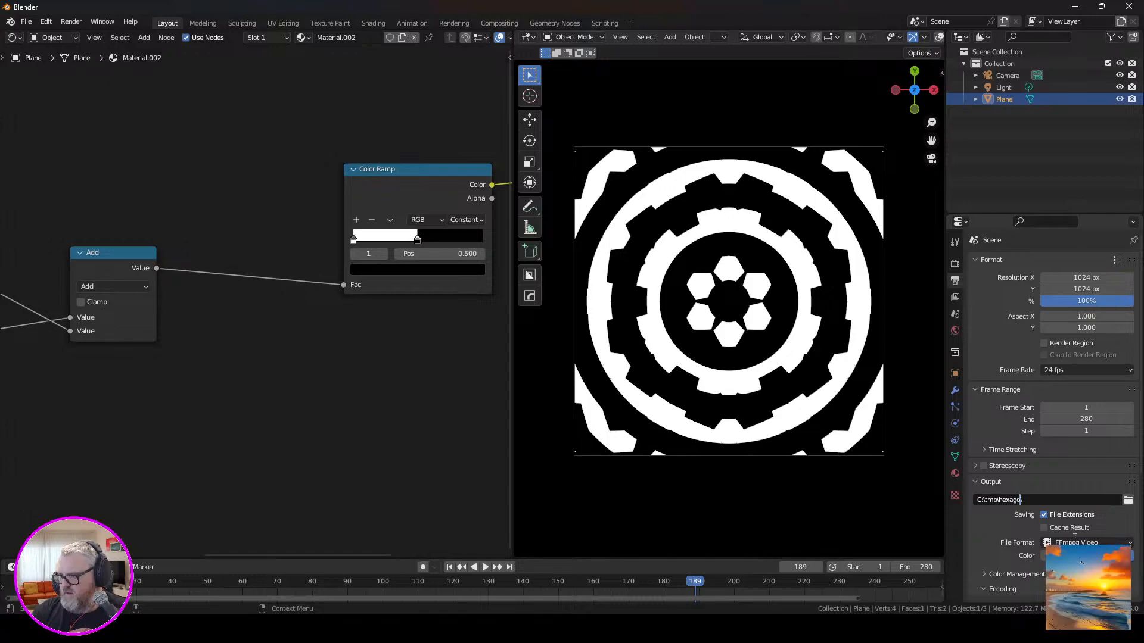
type("nal_g")
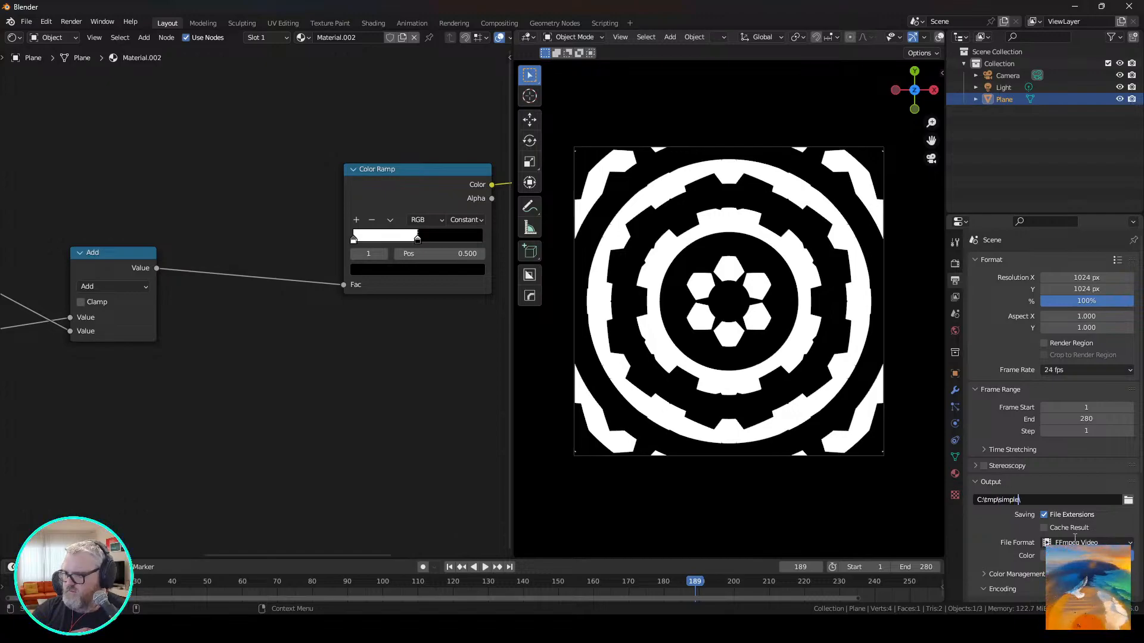
type("grid_gears")
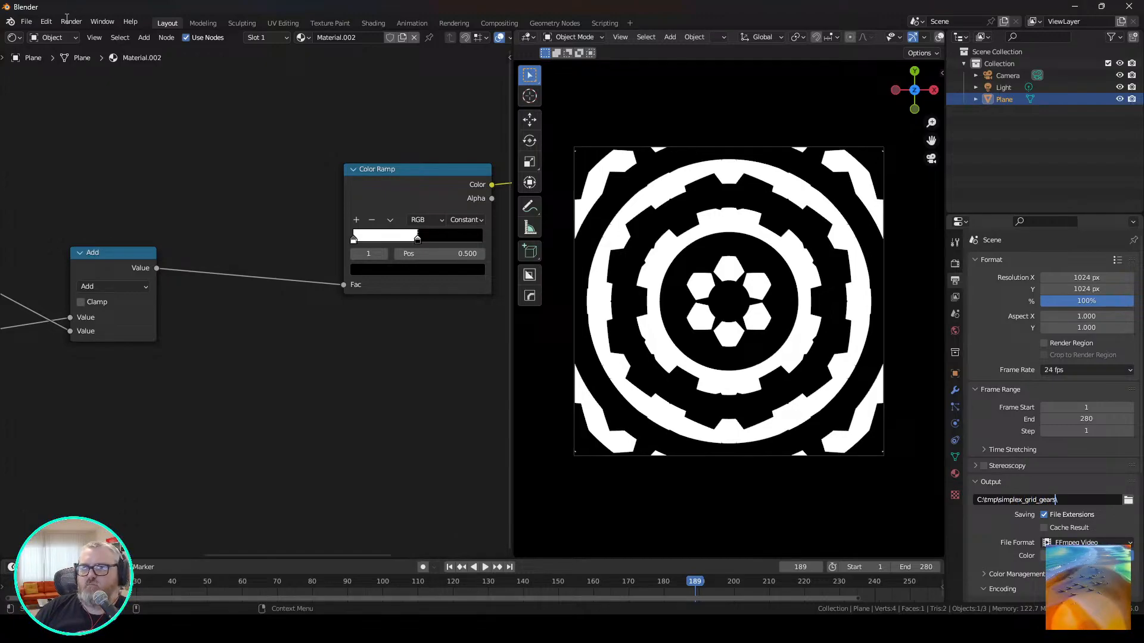
left_click(71, 21)
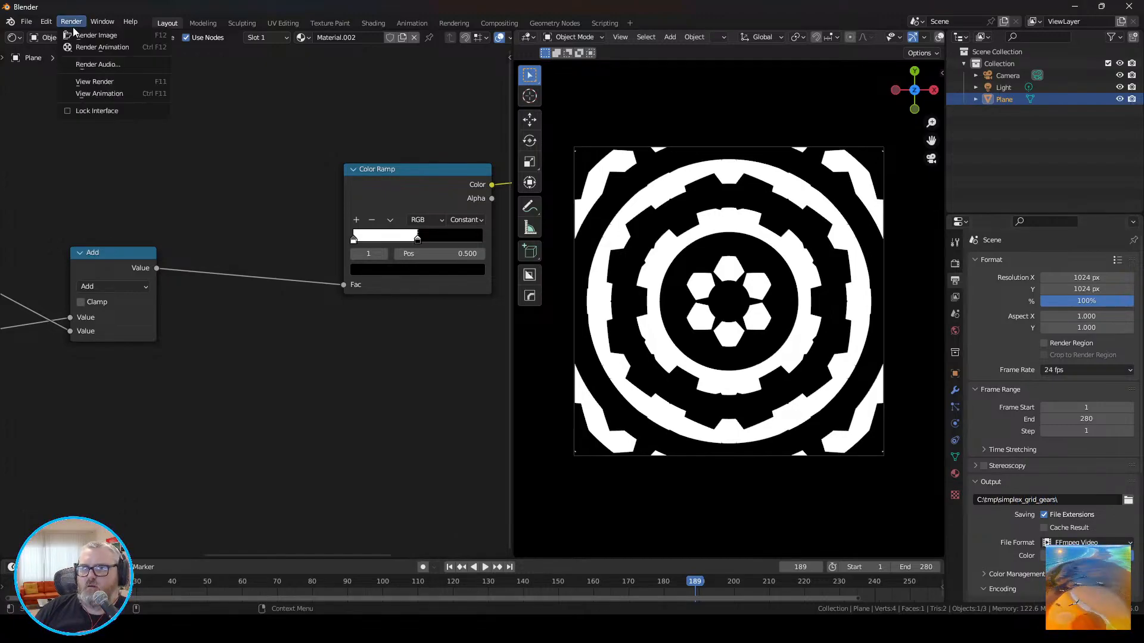
left_click(84, 33)
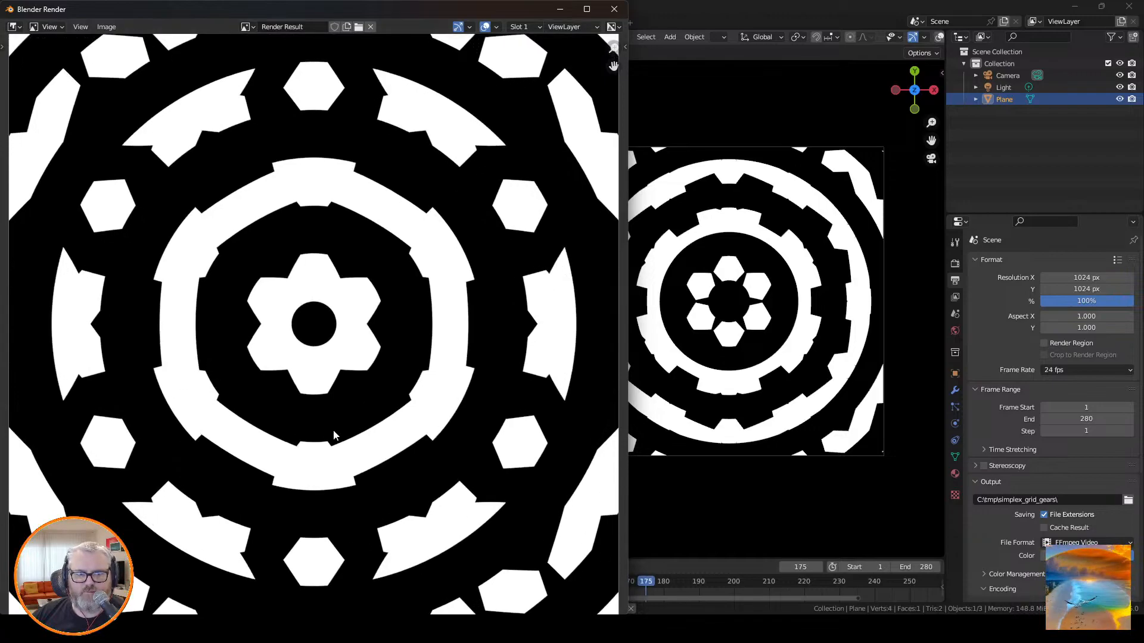
Switch to the Stable Diffusion page and review the generated labyrinth frames in a maximized djv player window.
left_click(875, 548)
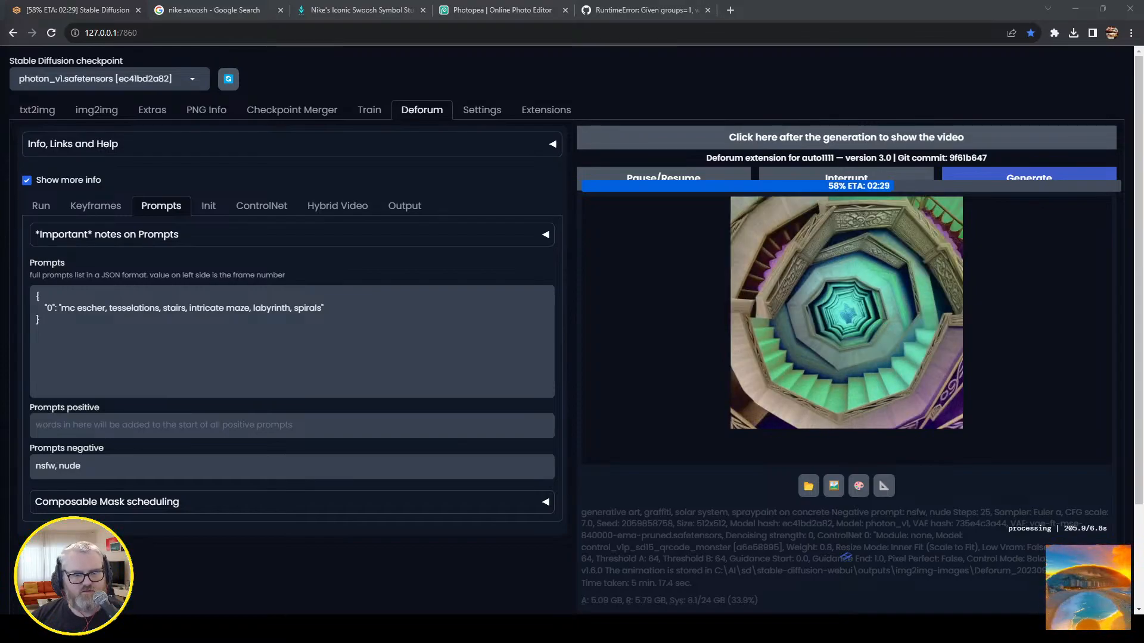
left_click_drag(0, 87, 713, 71)
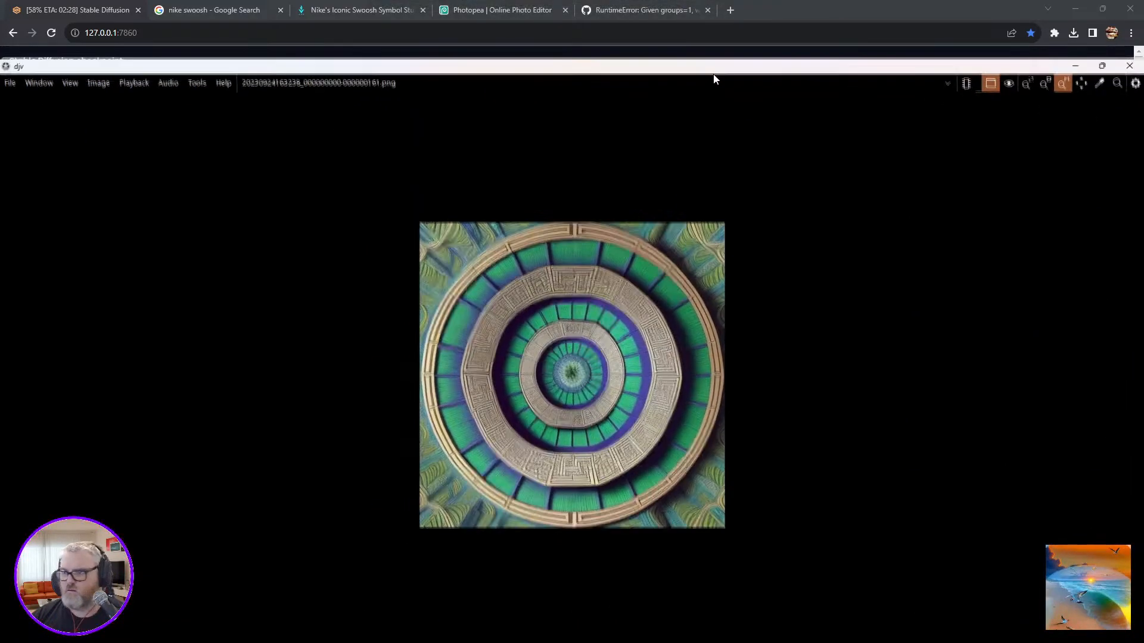
double_click(712, 72)
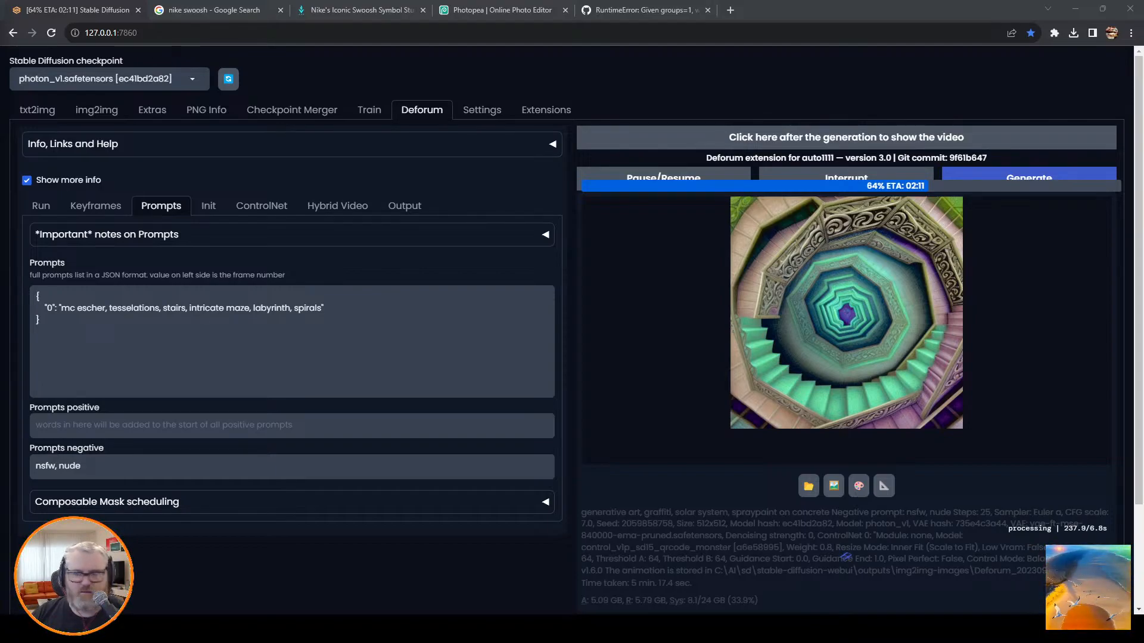
Set Deforum's video init path and the CN Model 1 input video path to C:\tmp\simplex_grid_gears\0001-0280.mp4.
left_click(208, 205)
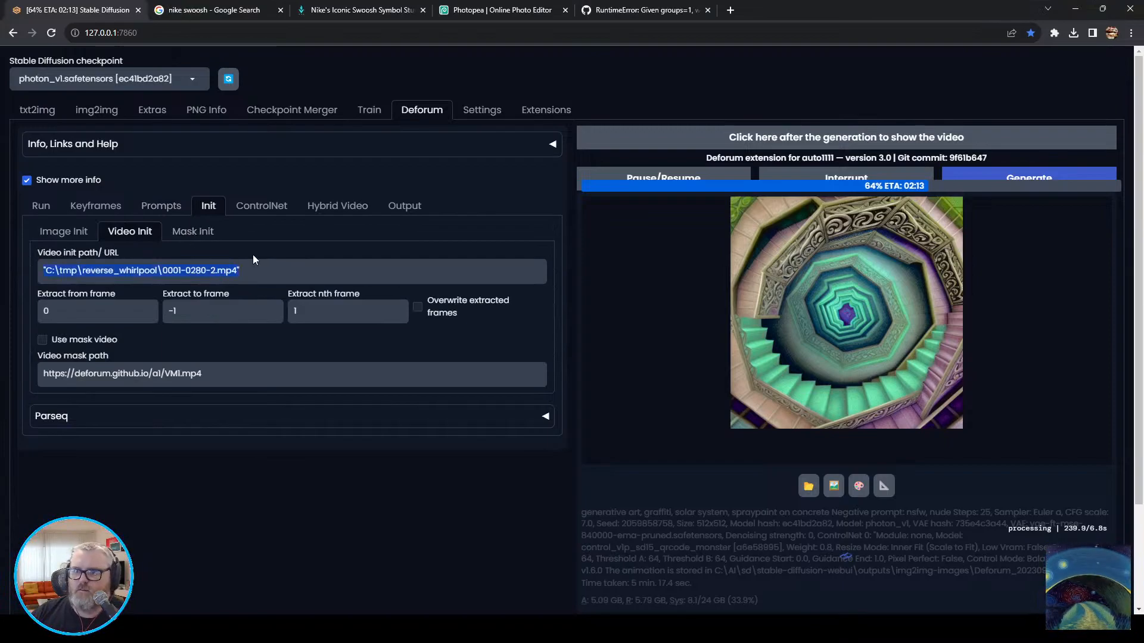
left_click(261, 206)
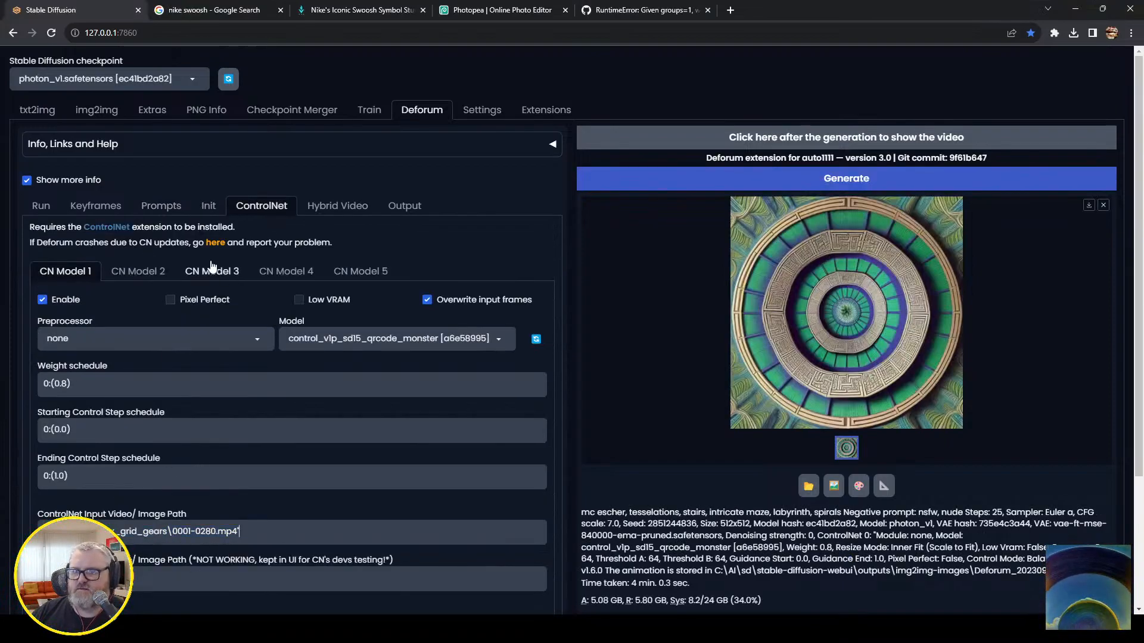
Replace the frame 0 prompt with "nuclear reactor, toxic waste, glowing valves and gauges, atomic machinery, photography, fujifilm, 35mm lens".
left_click(93, 207)
left_click(159, 207)
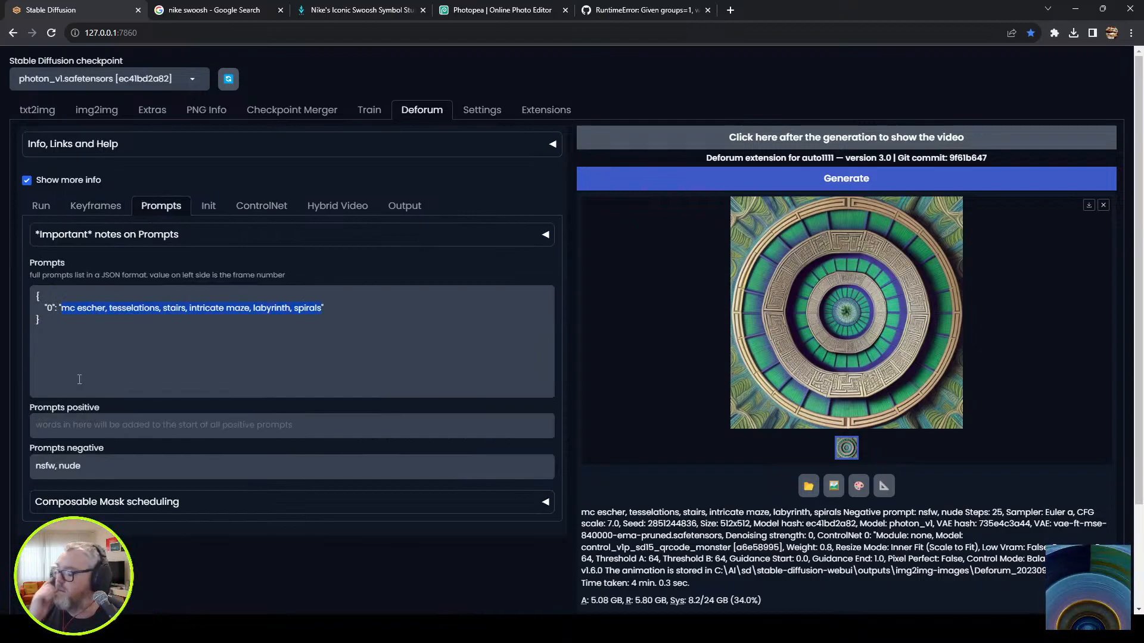
type("nuclear")
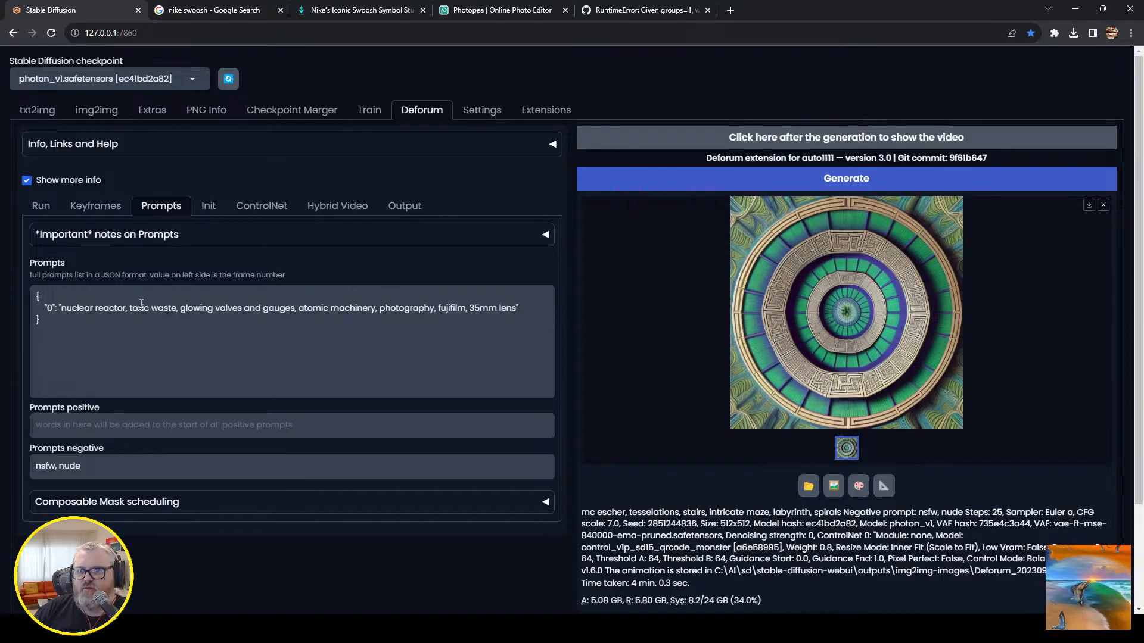
Load the realisticVisionV40_v20Novae checkpoint and start the Deforum generation.
left_click(108, 79)
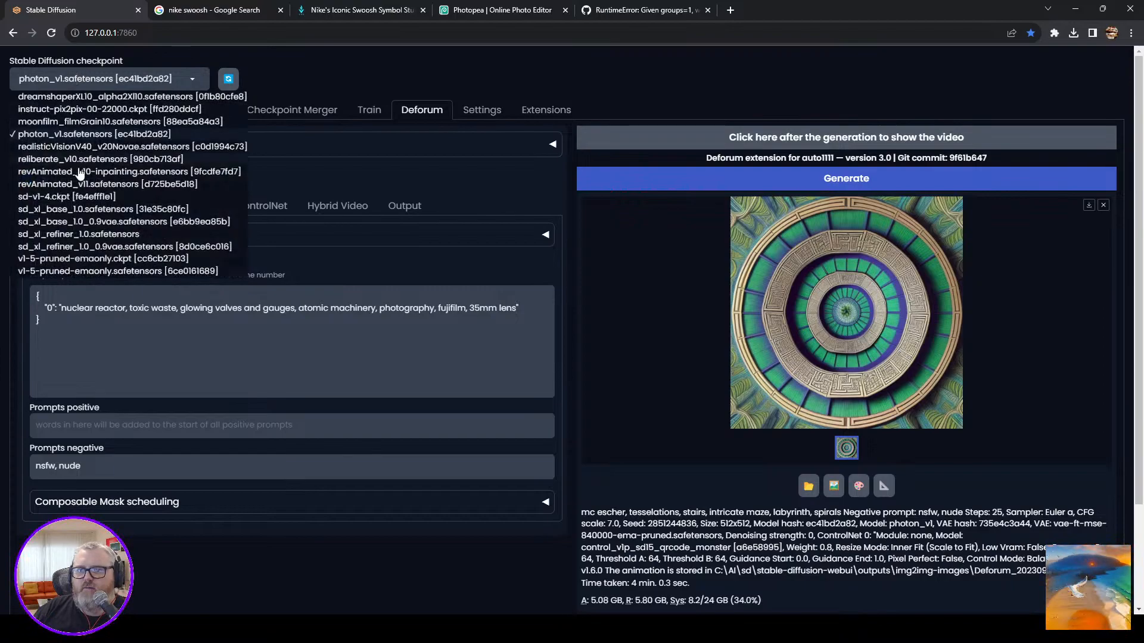
left_click(93, 146)
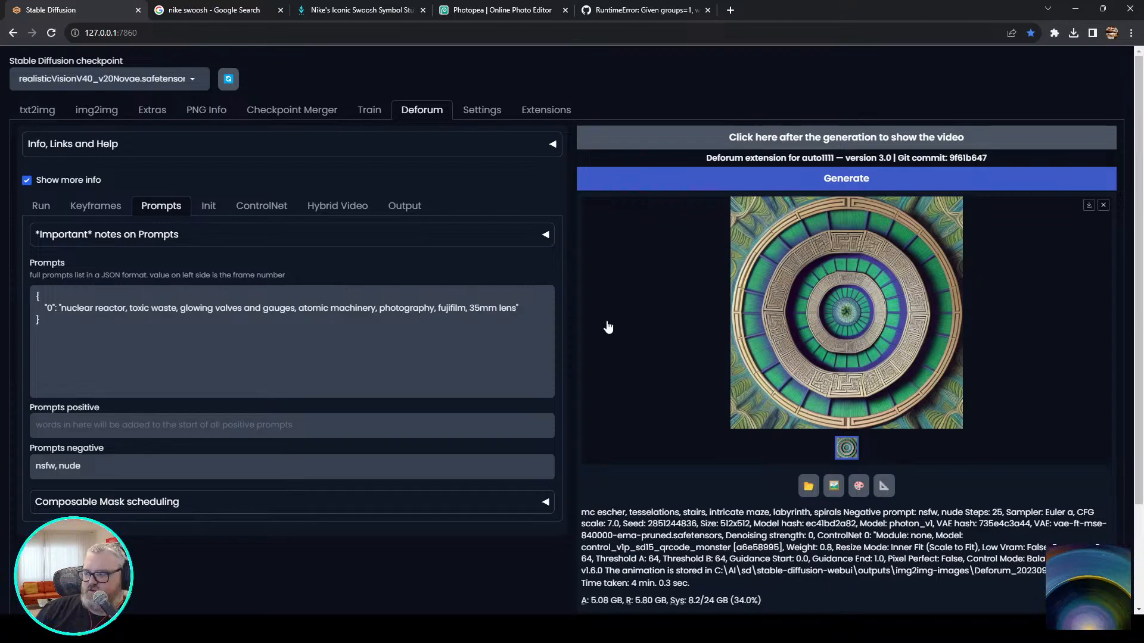
left_click(784, 182)
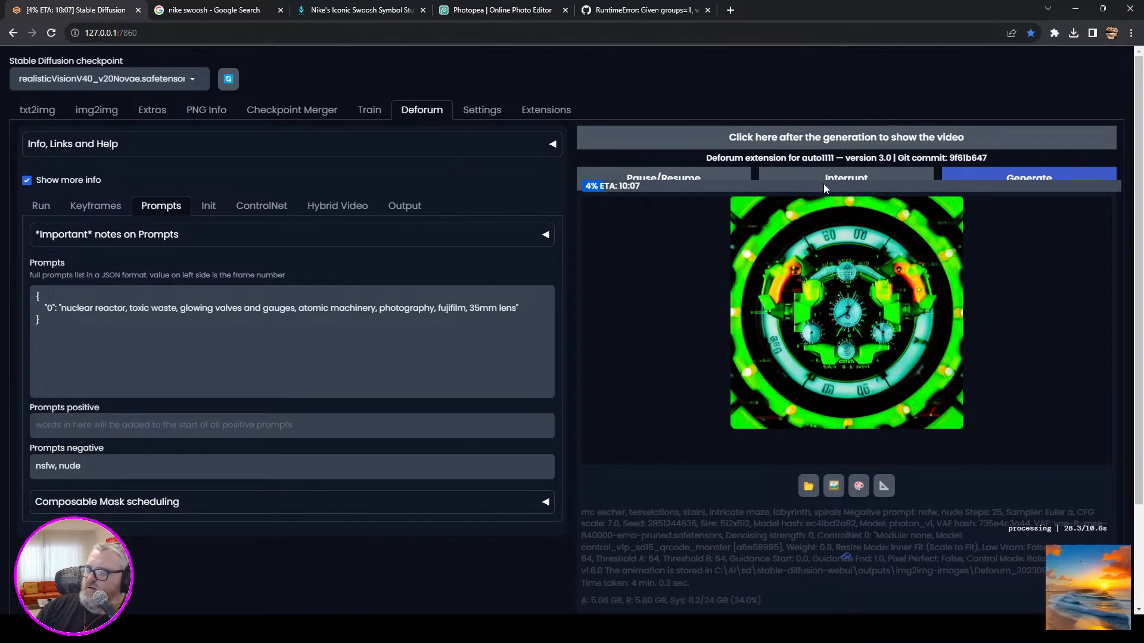
Replace the frame 0 prompt with "watch, timepiece, mechanical timekeeper, clock, internal gears" and start a new Deforum generation.
left_click_drag(517, 309, 311, 321)
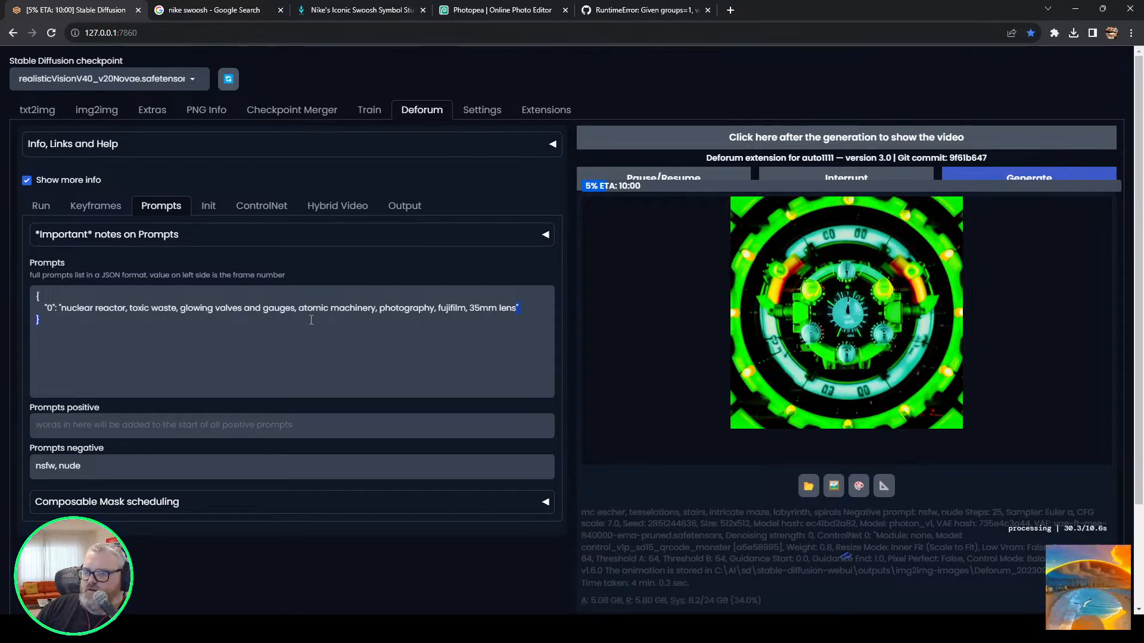
type("watch")
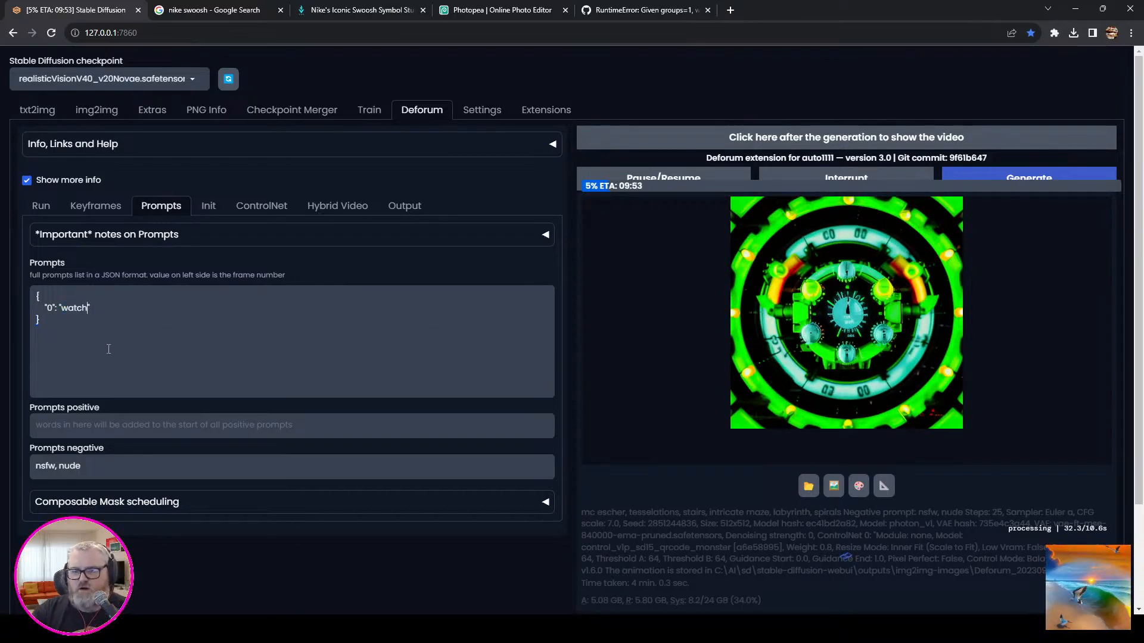
type(", timepiece, mechanical timekeeper, clock, internal gears")
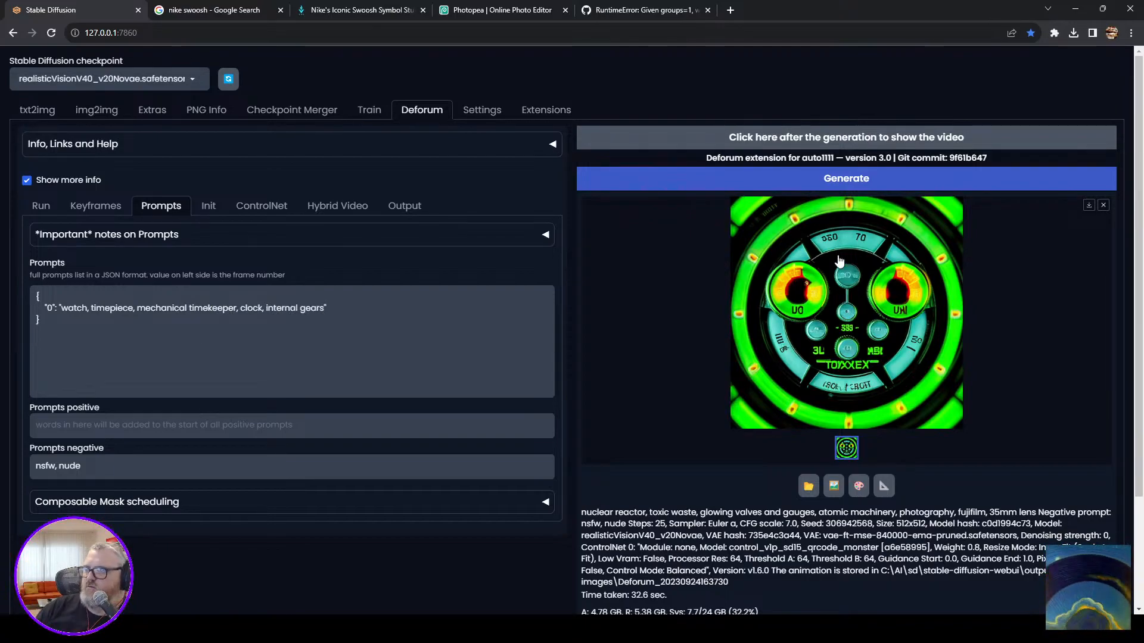
left_click(862, 179)
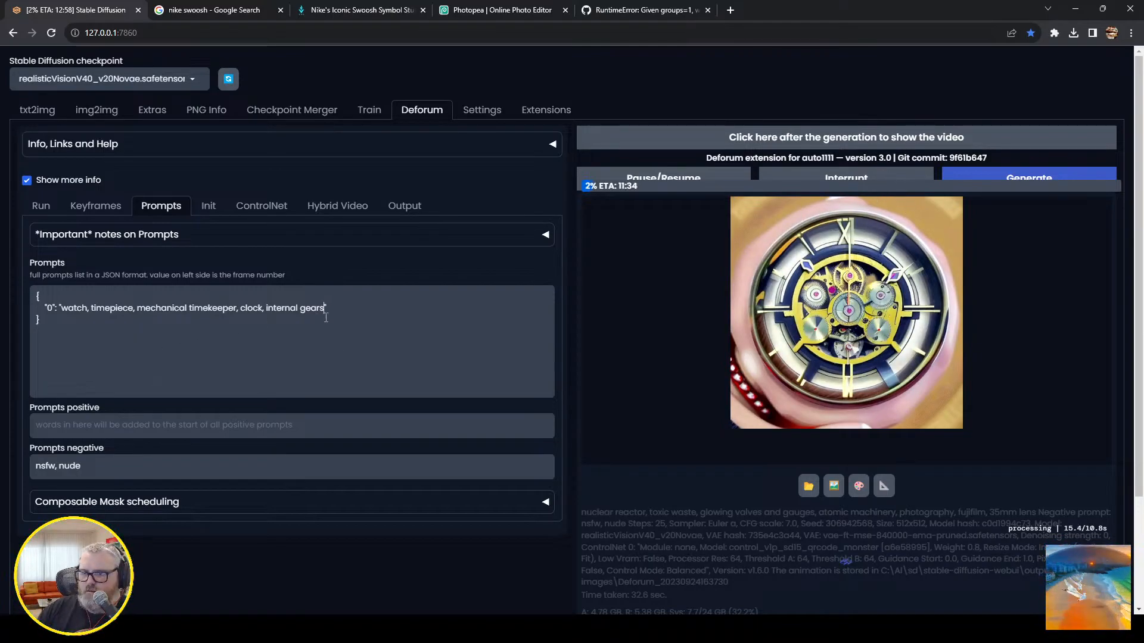
Append ", photograph 35mm lens, fujifilm" to the frame 0 prompt and start the generation again.
type(", photogr")
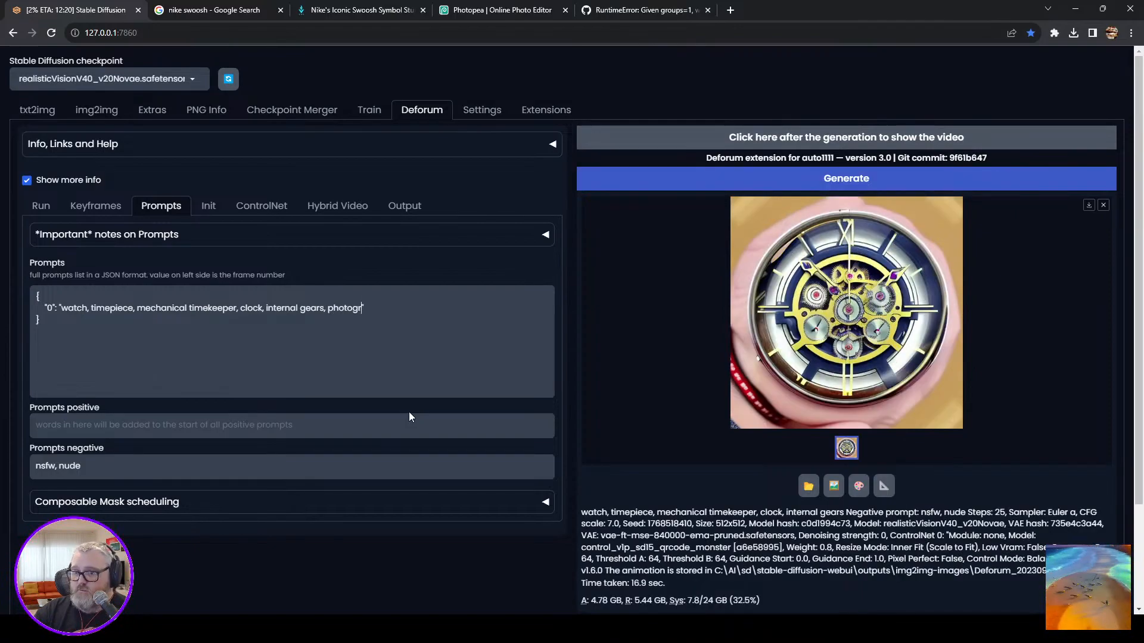
type("aph ")
type("35mm lens, ")
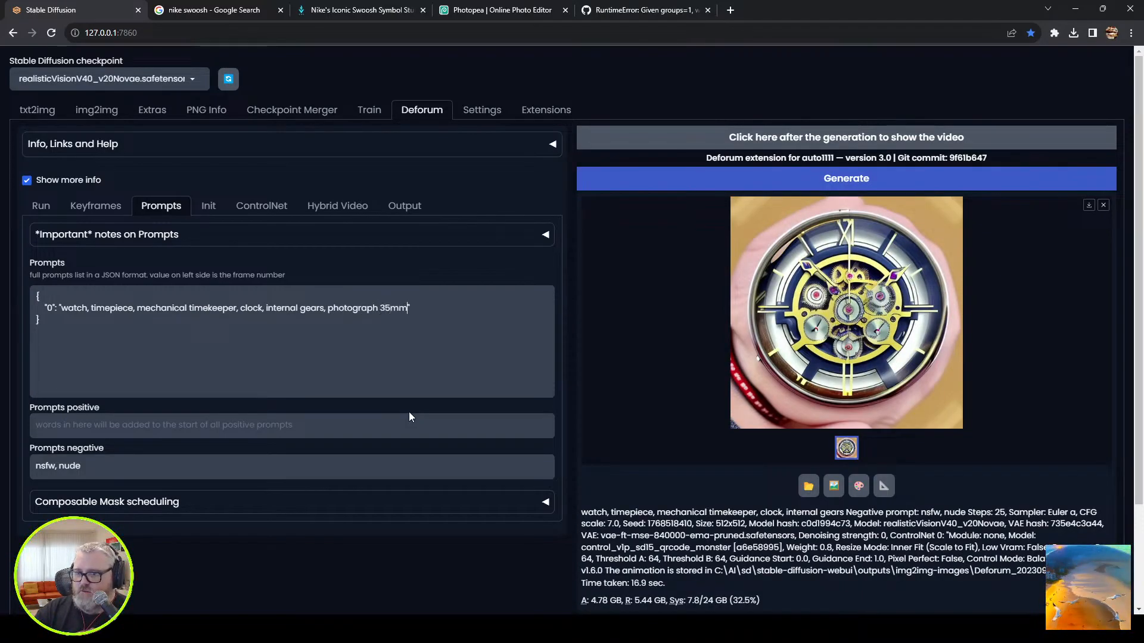
type("fuj")
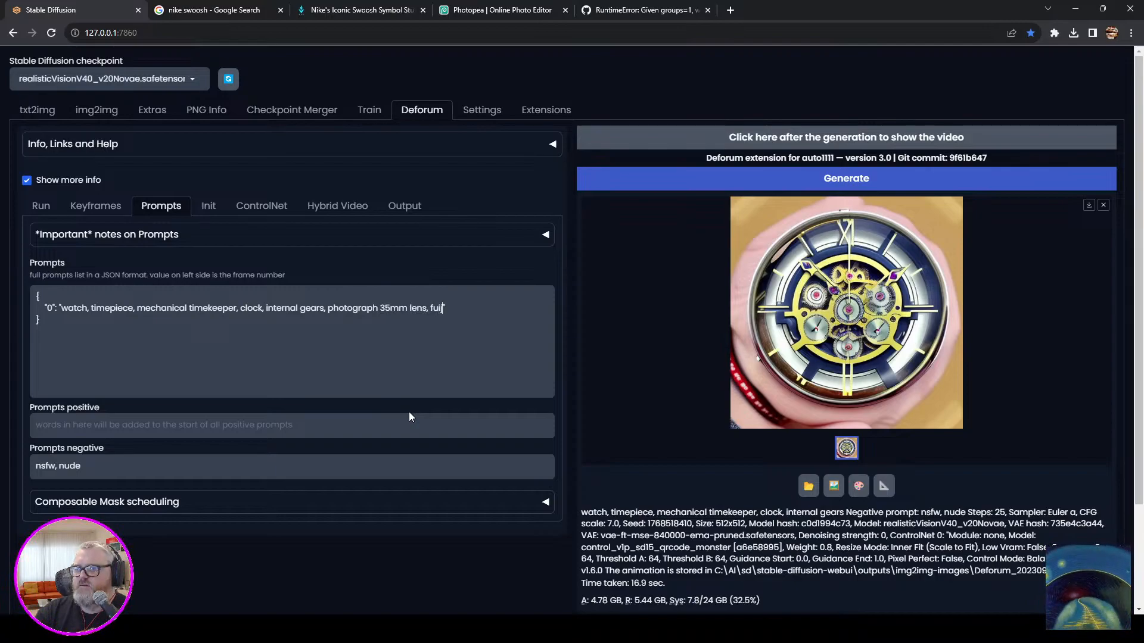
type("if")
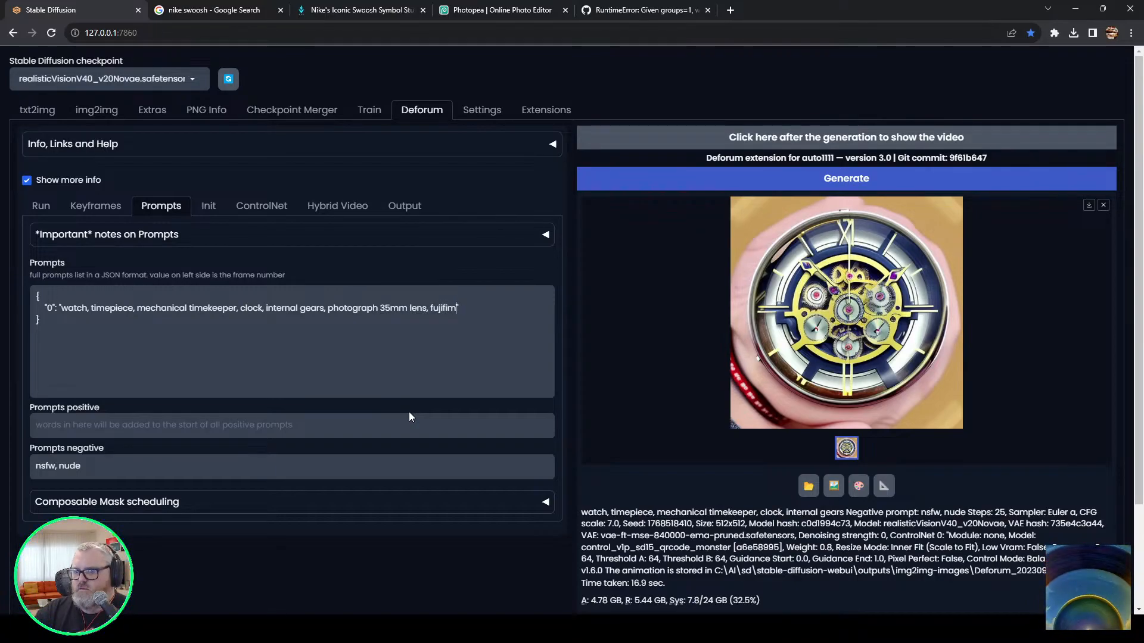
type("ilm")
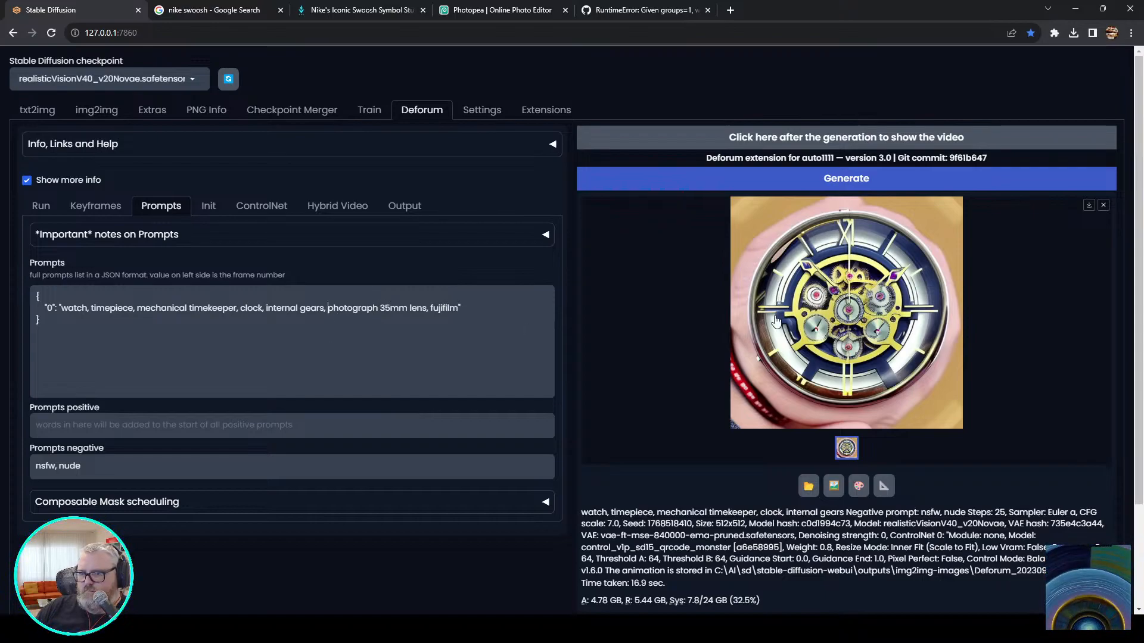
left_click(968, 179)
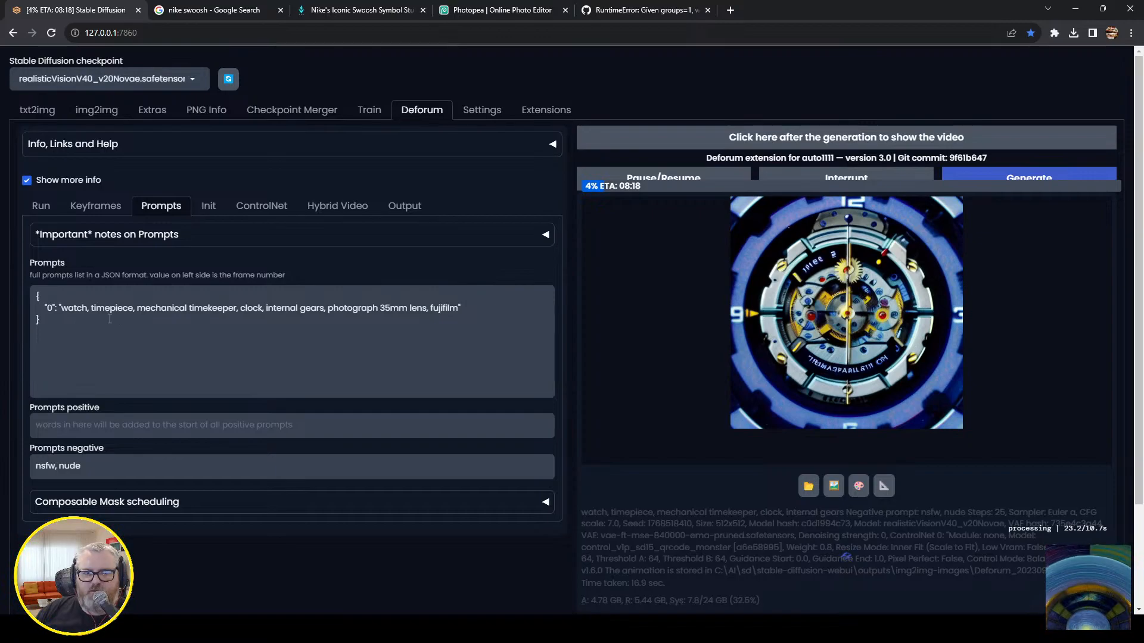
Close the Google image search, Nike symbol, Photopea and GitHub issue pages, discarding the unsaved Photopea changes.
left_click(339, 4)
left_click(221, 5)
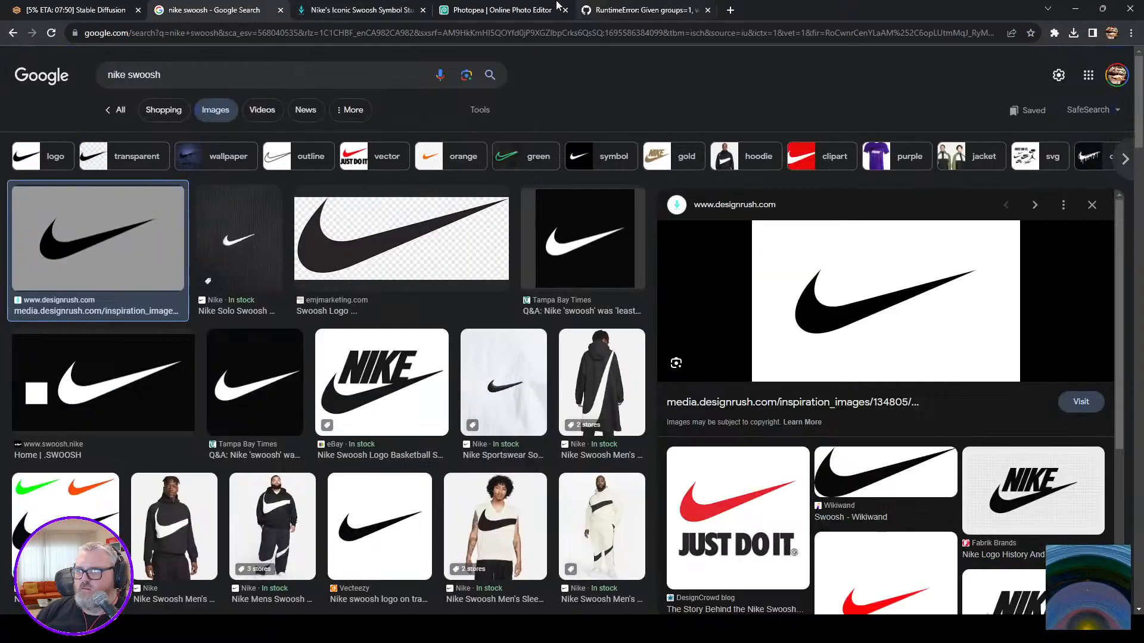
key("ctrl+w")
key("ctrl+w")
key("ctrl+w")
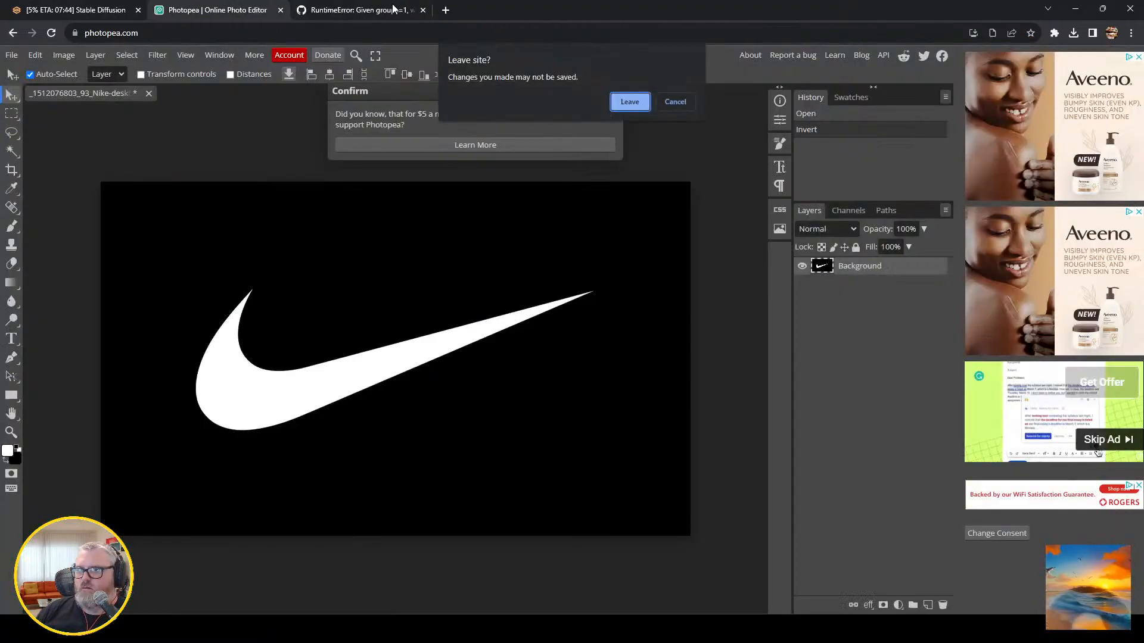
left_click(625, 102)
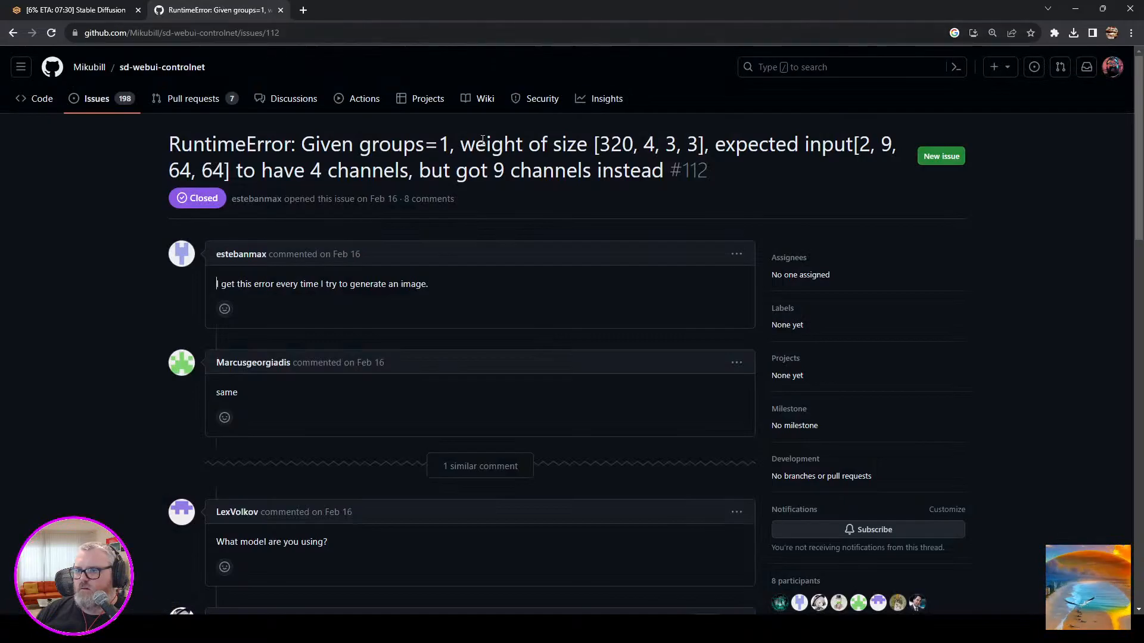
key("ctrl+w")
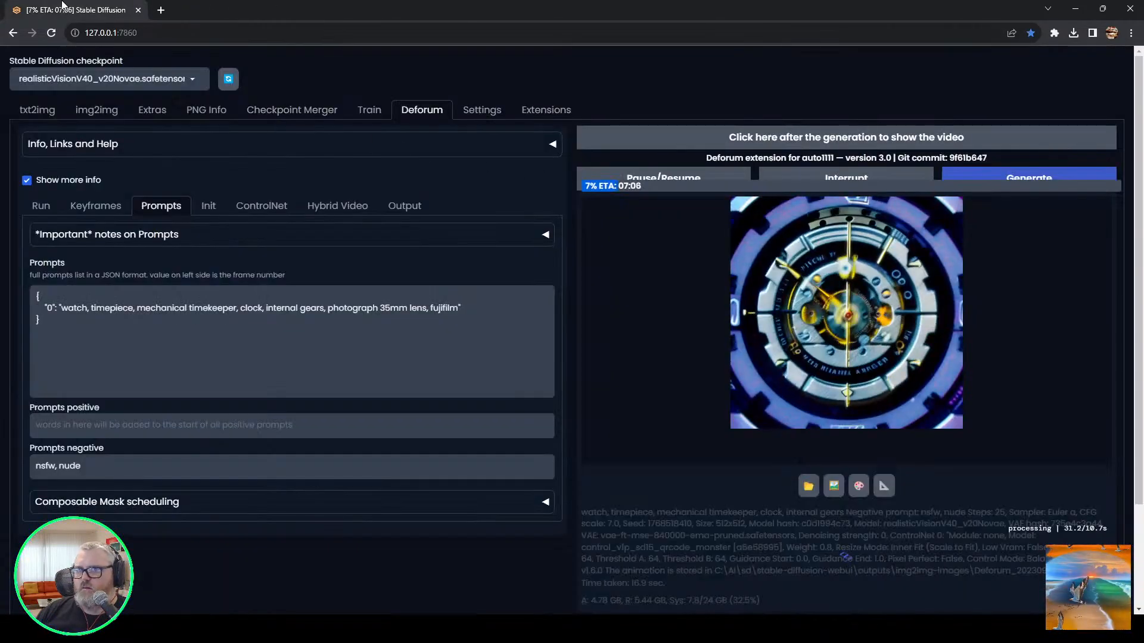
mouse_move(214, 628)
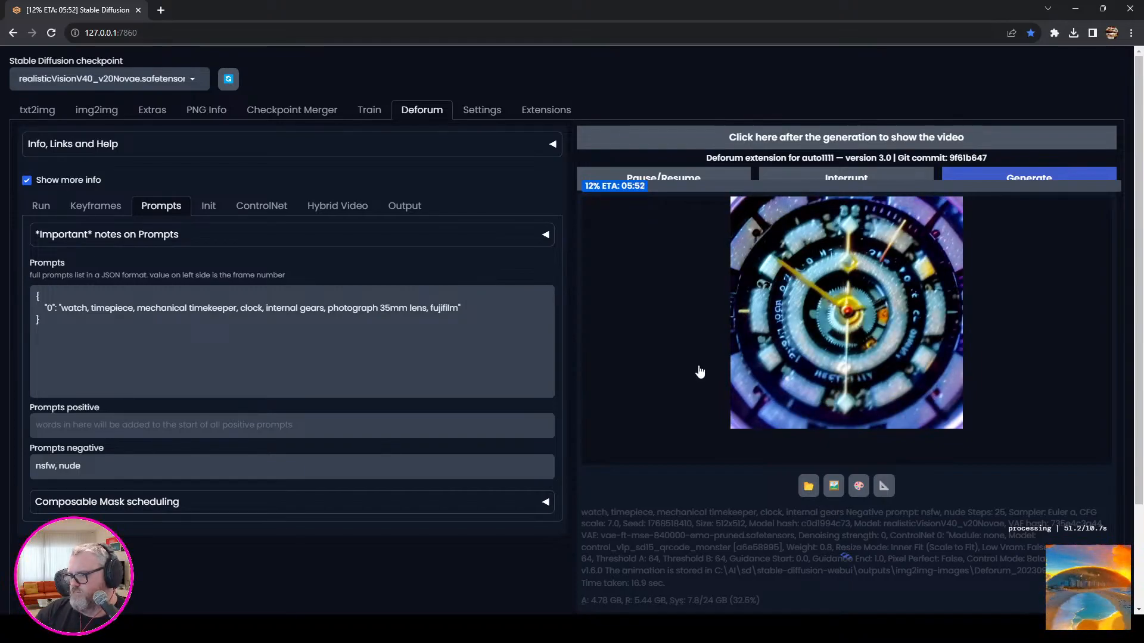
left_click(149, 628)
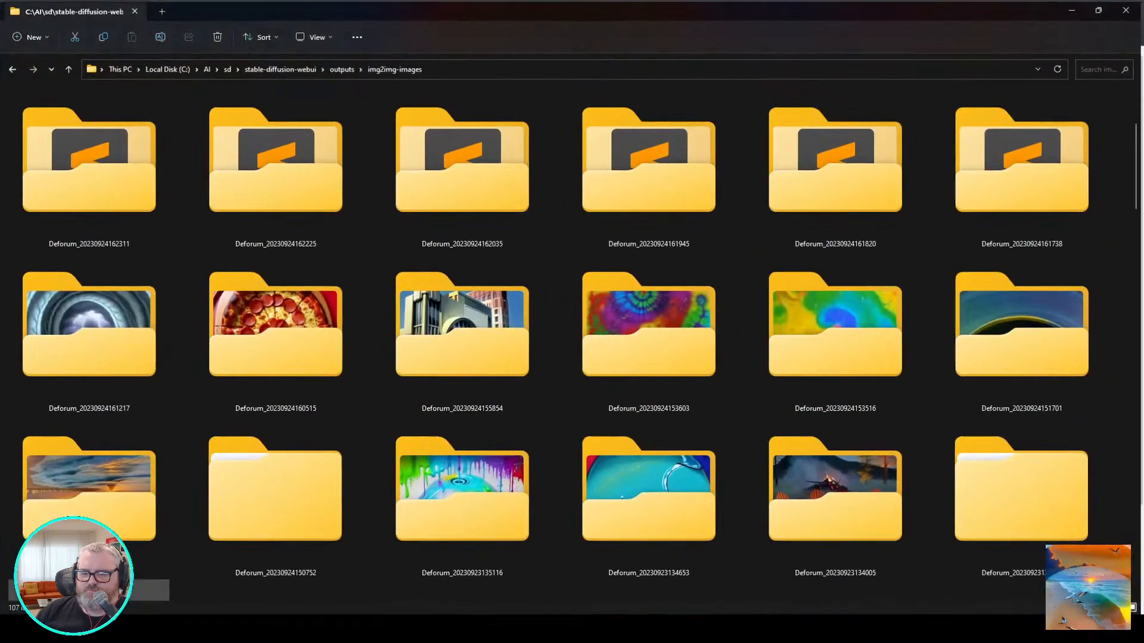
scroll(90, 310, "up", 2)
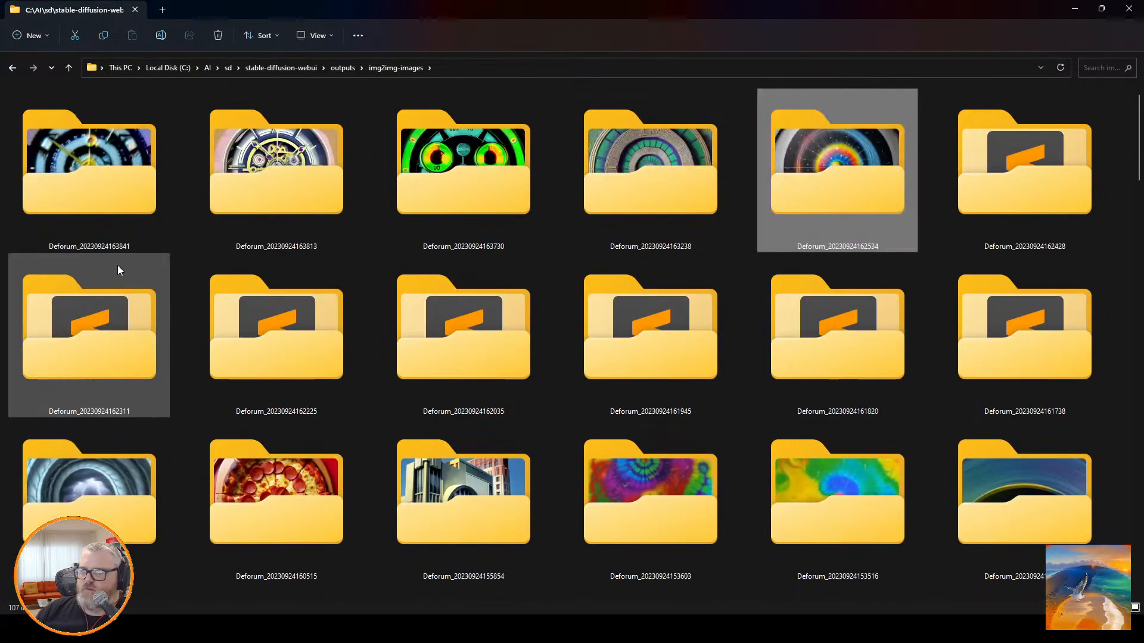
double_click(137, 184)
left_click(239, 119)
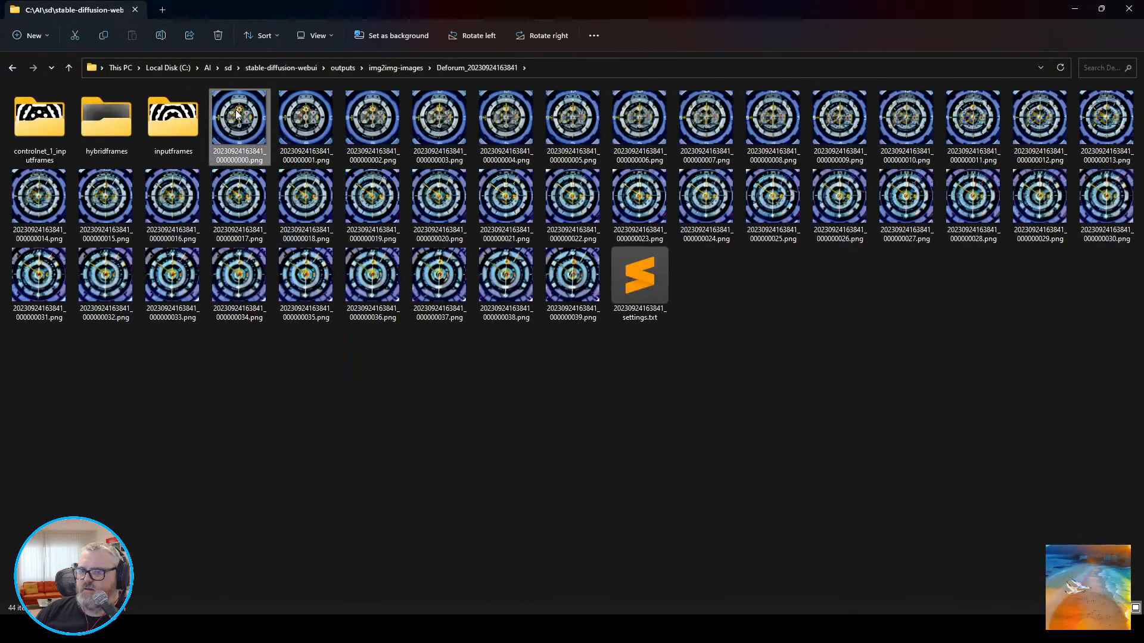
right_click(238, 113)
mouse_move(312, 169)
left_click(470, 190)
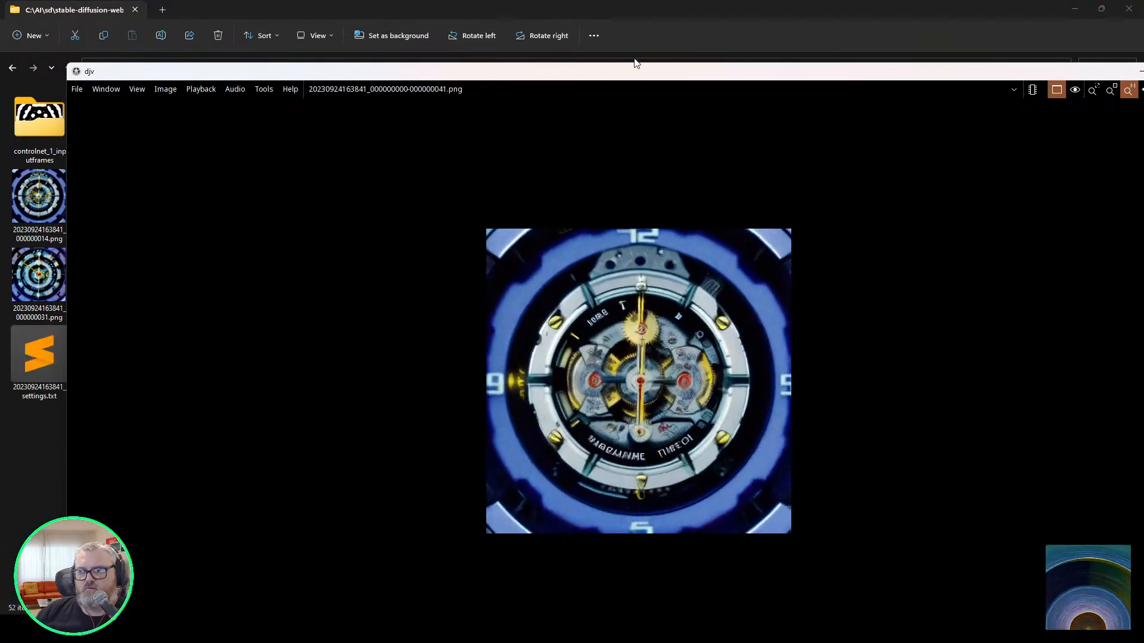
double_click(636, 73)
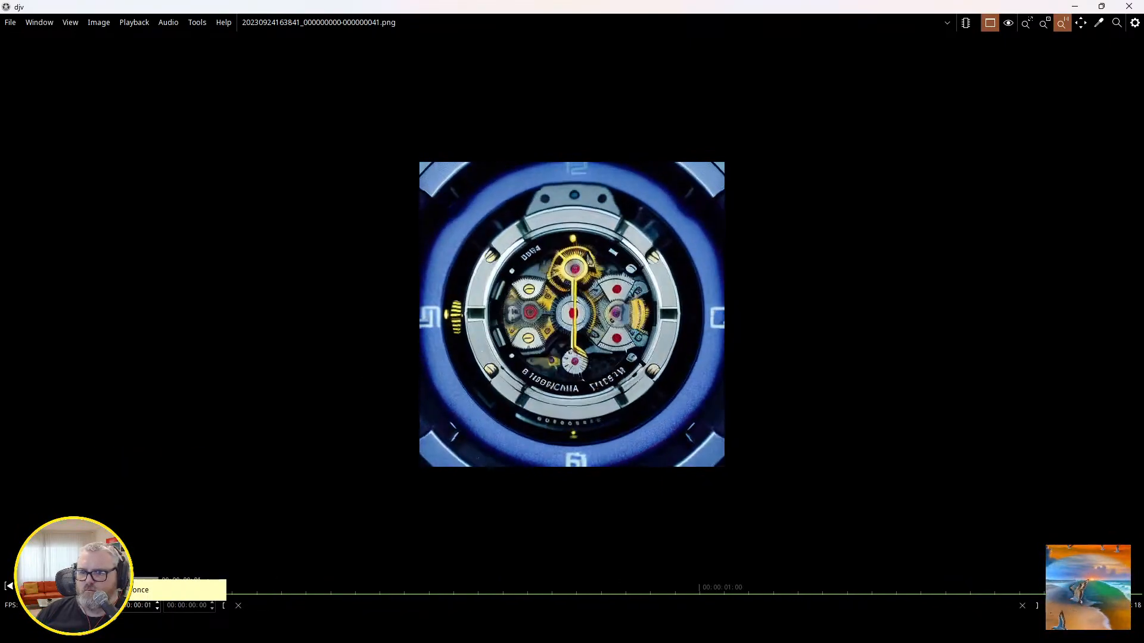
Play and step through the generated watch frames in djv, and close the player.
left_click(63, 586)
key("Left")
key("Left")
key("Left")
key("Left")
key("Left")
key("Left")
key("Left")
key("Right")
key("Right")
key("Right")
key("Right")
key("Right")
key("Right")
key("Right")
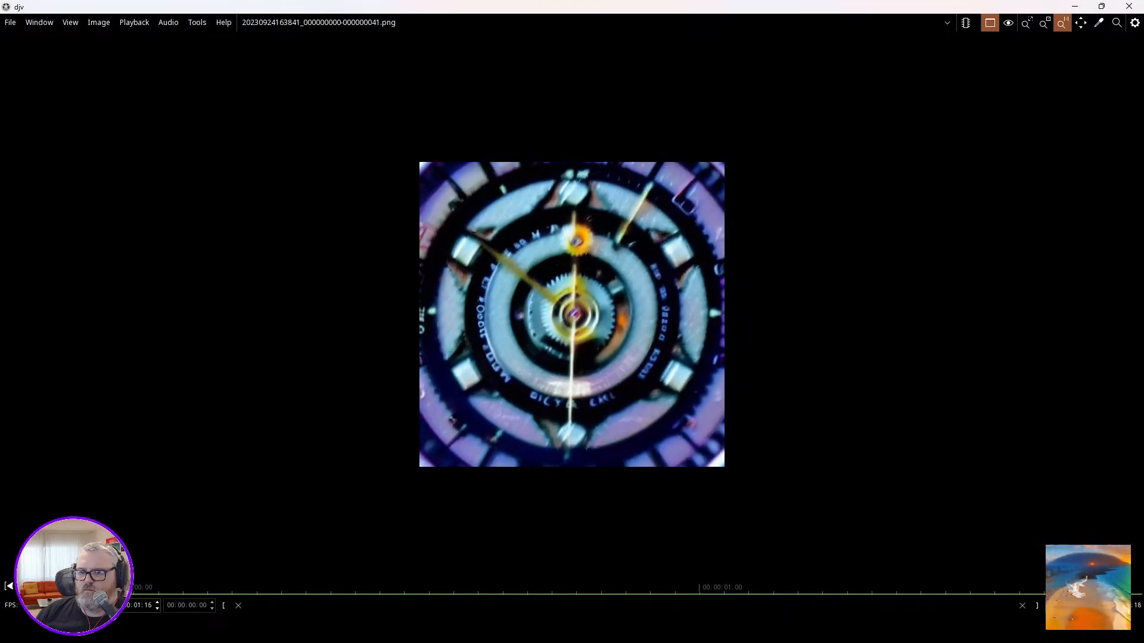
key("space")
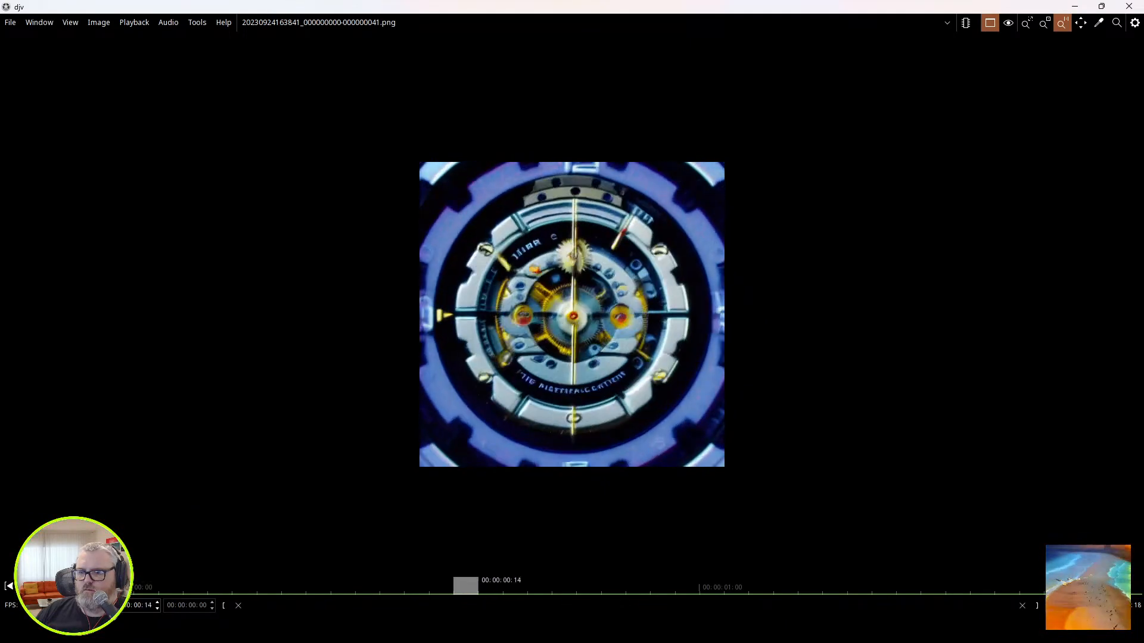
mouse_move(151, 630)
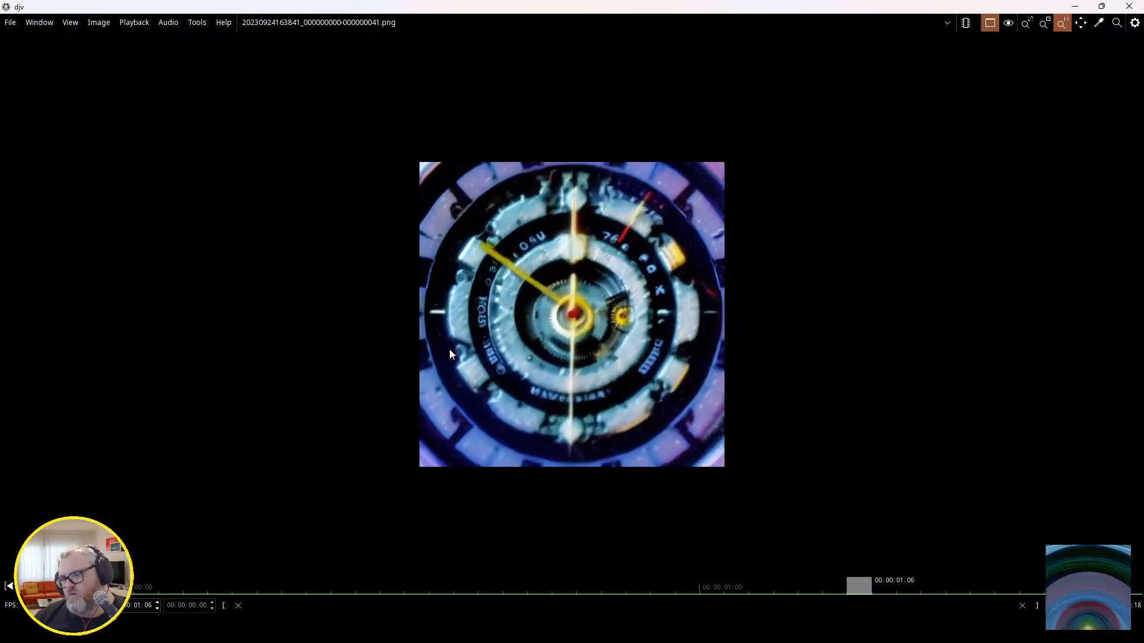
left_click(1129, 8)
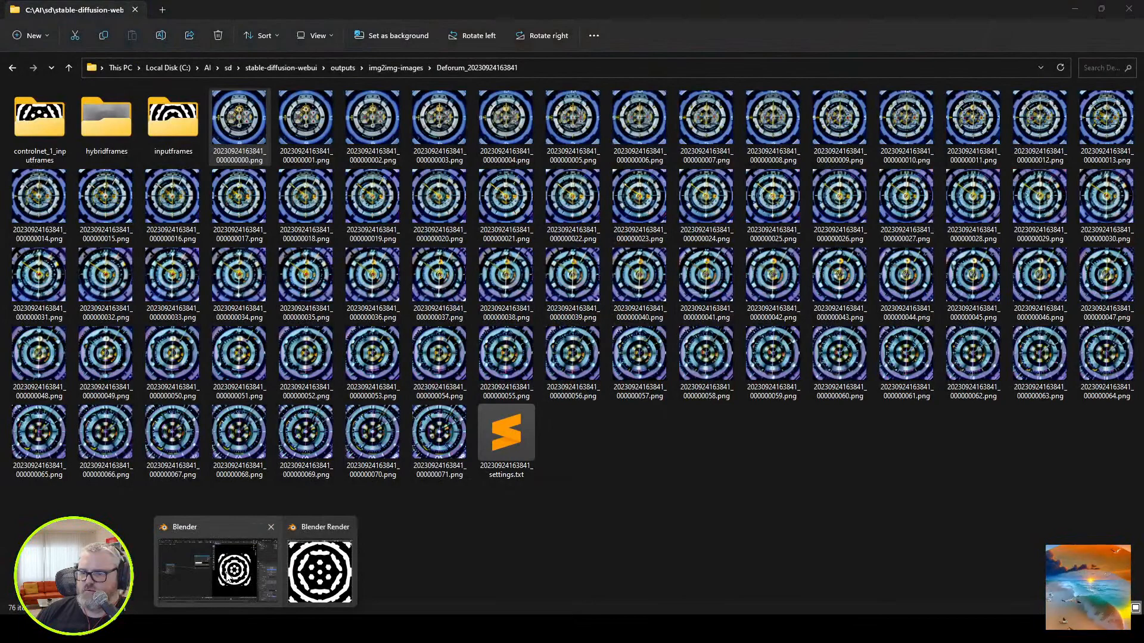
Switch to the main Blender window and stop the gears mask playback.
left_click(220, 566)
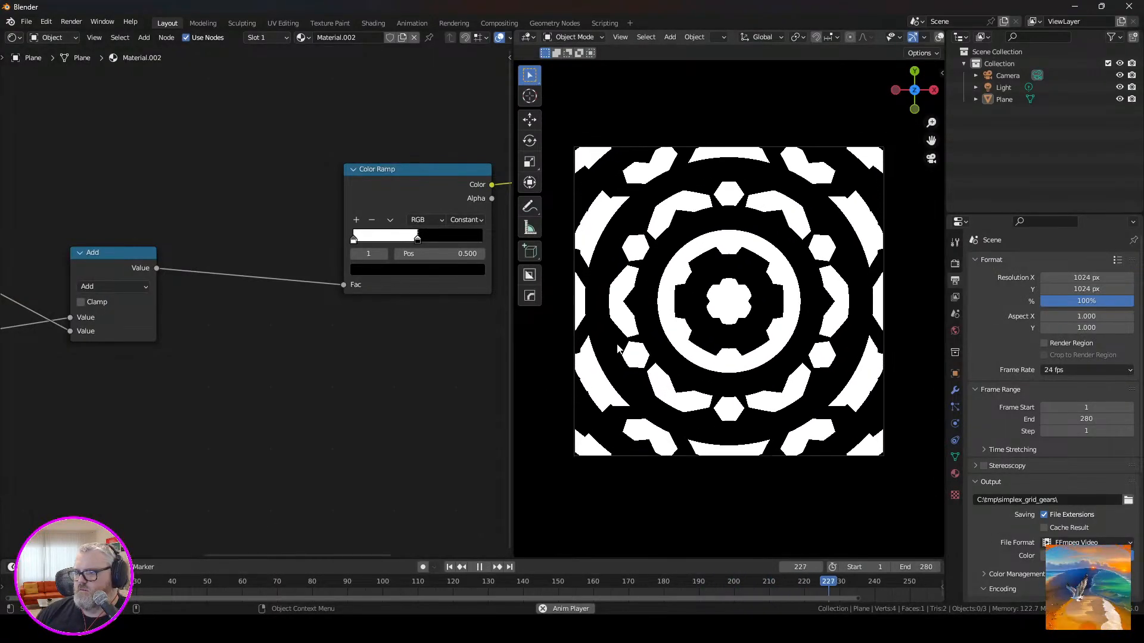
key("space")
middle_click_drag(254, 397, 218, 318)
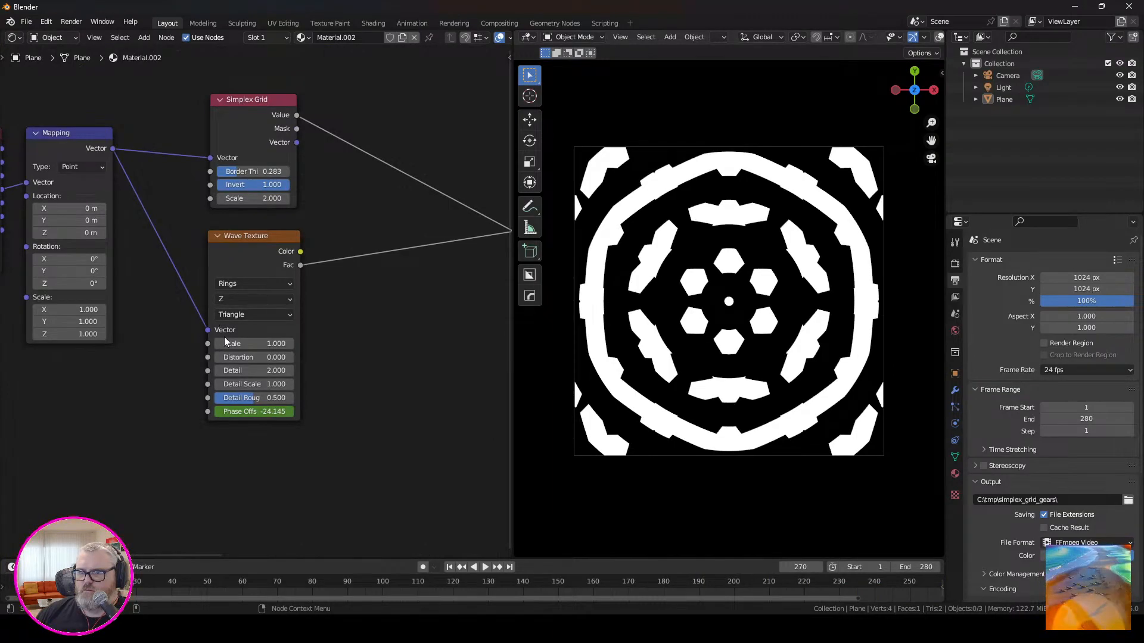
Try a Wave Texture scale of 0.5 and a changed Simplex Grid border thickness during playback, and undo both.
left_click(255, 343)
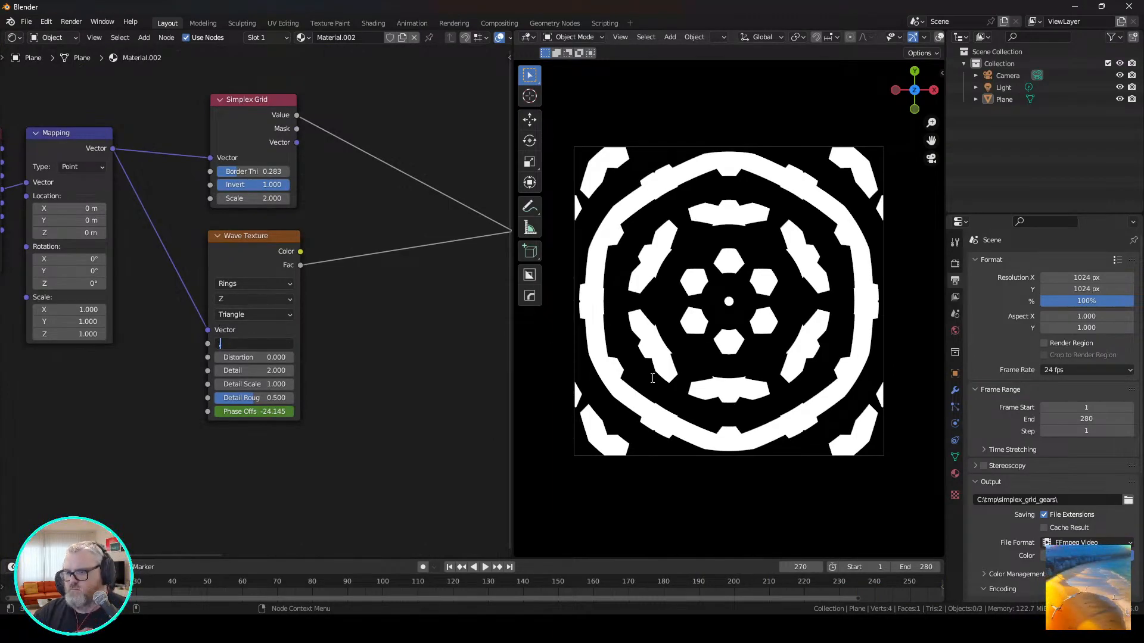
type("0.5")
key("Return")
key("space")
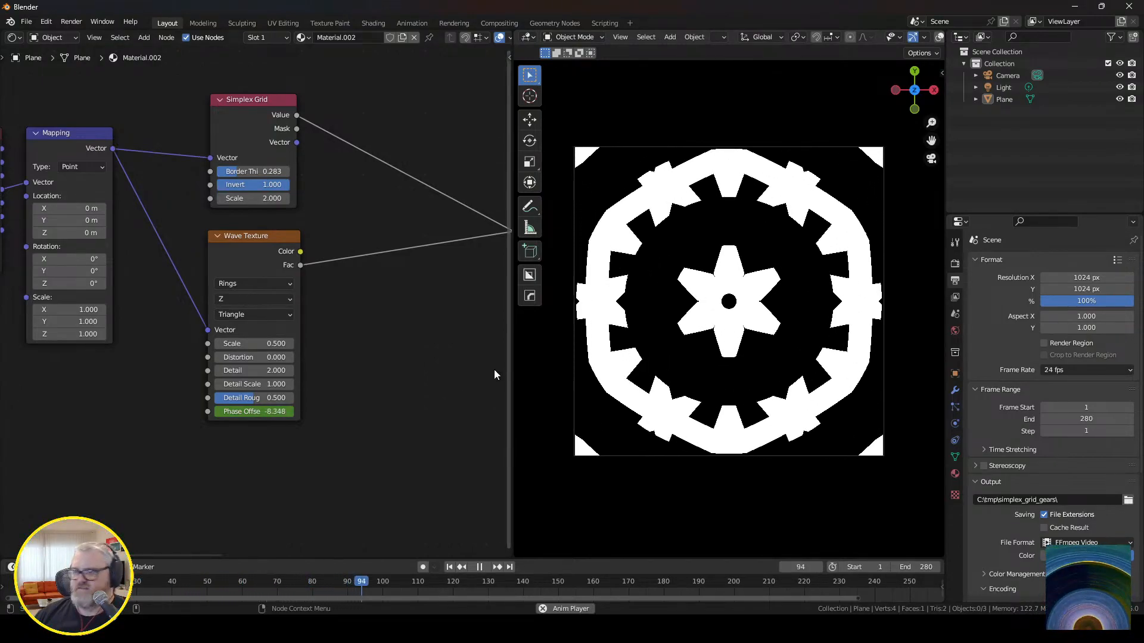
mouse_move(251, 171)
left_mouse_down()
mouse_move(304, 171)
mouse_move(230, 171)
left_mouse_up()
key("ctrl+z")
key("ctrl+z")
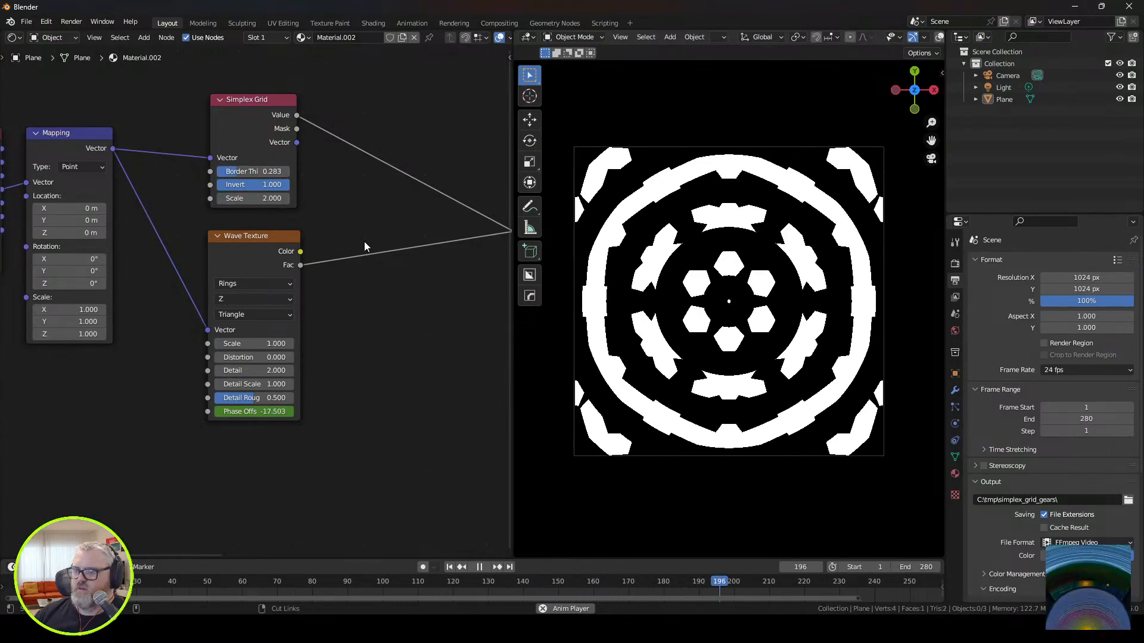
Duplicate the plane's material as a new copy, try a Simplex Grid border thickness of 0, and undo that value.
left_click(402, 37)
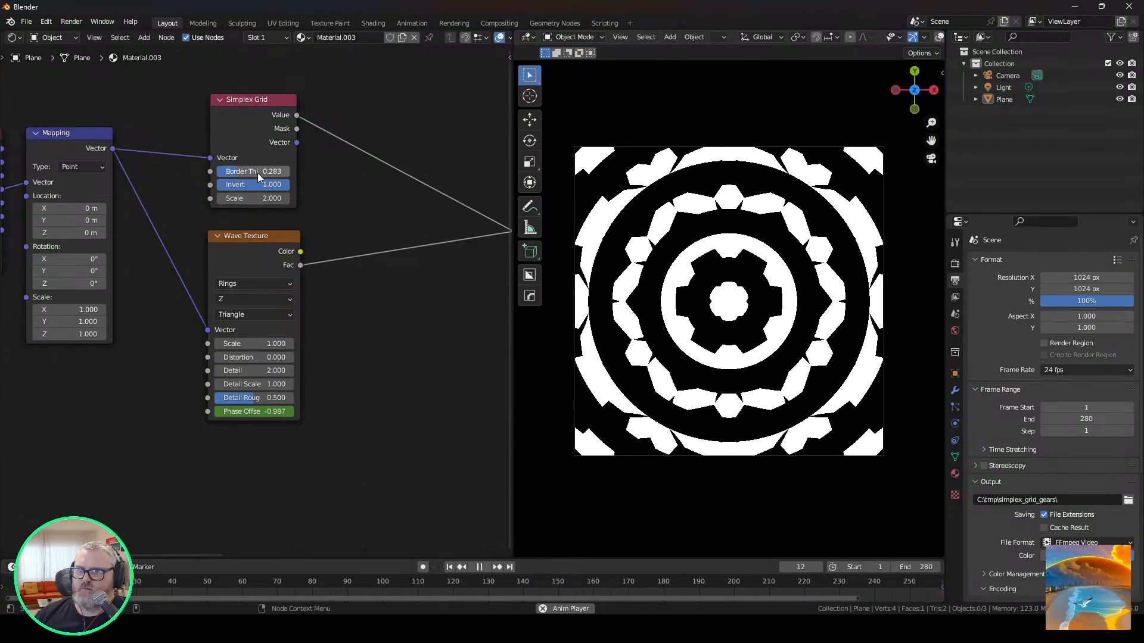
left_click_drag(257, 172, 217, 171)
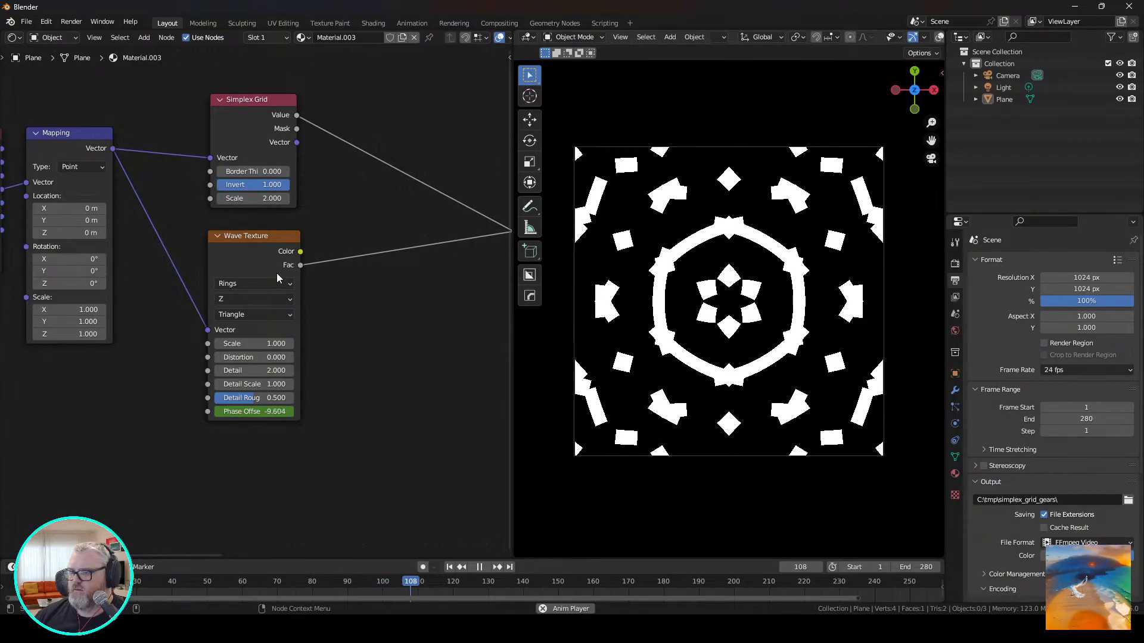
key("ctrl+z")
Set the Wave Texture scale to 0.5 and the Simplex Grid scale to 1 in the copied material.
left_click(266, 340)
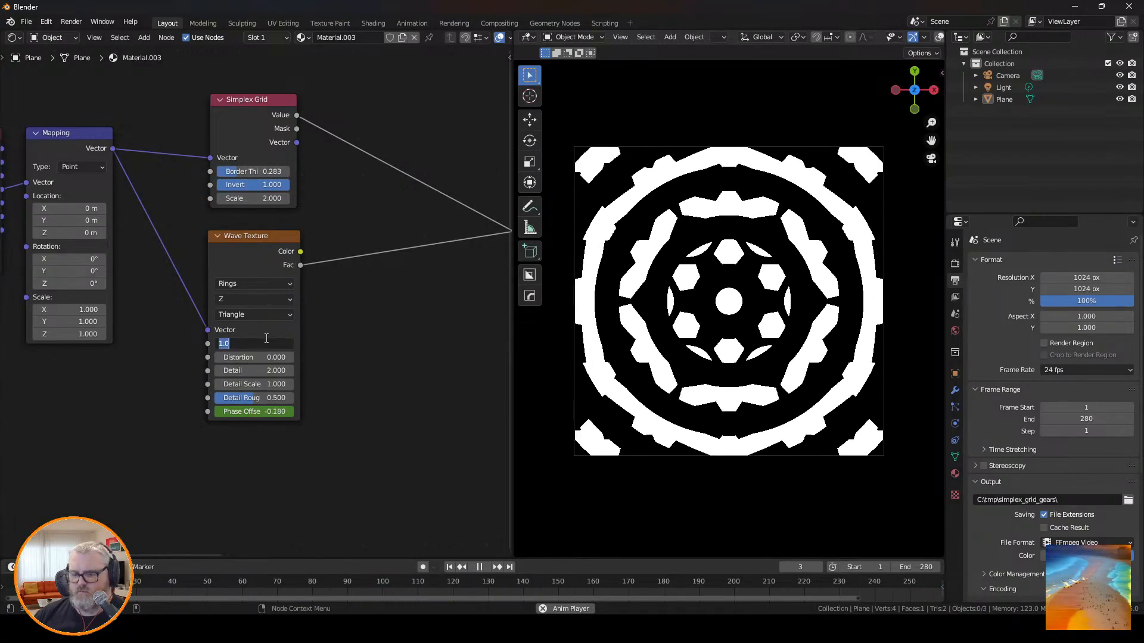
type(".5")
key("Return")
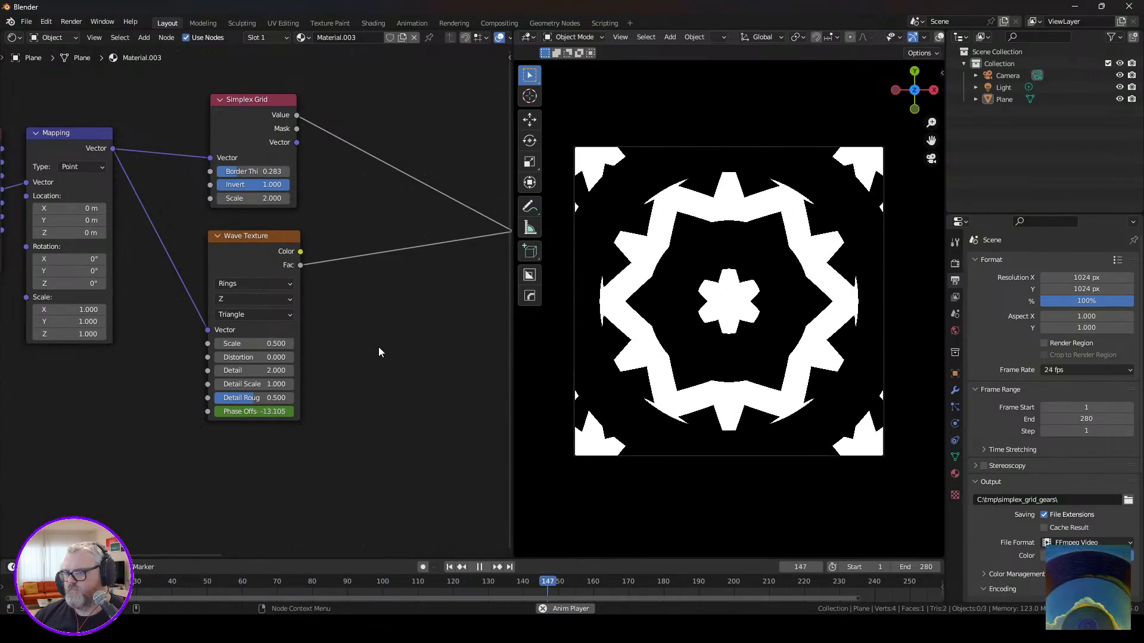
left_click_drag(252, 198, 289, 198)
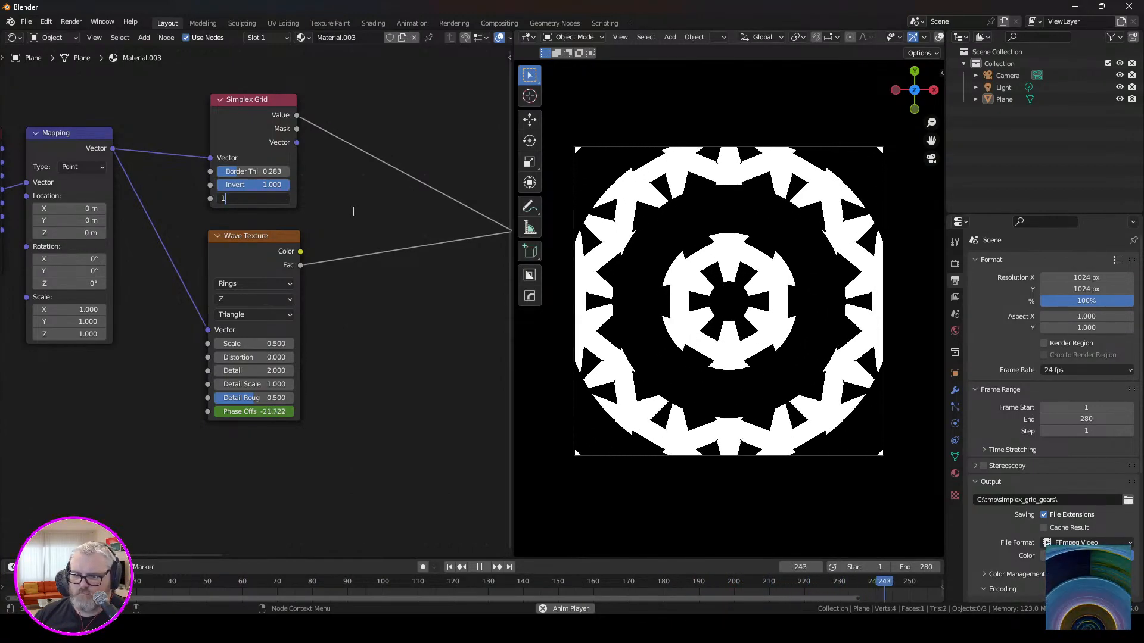
key("Return")
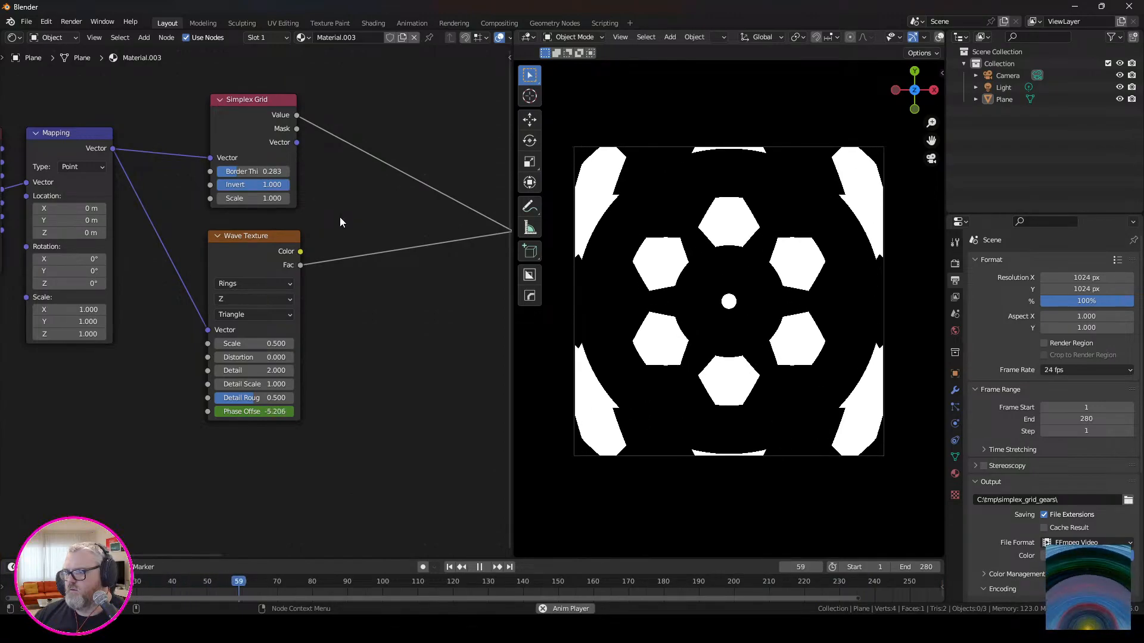
Set the Simplex Grid scale to 2 and its Invert value to 0.
left_click(273, 199)
type("2")
key("Return")
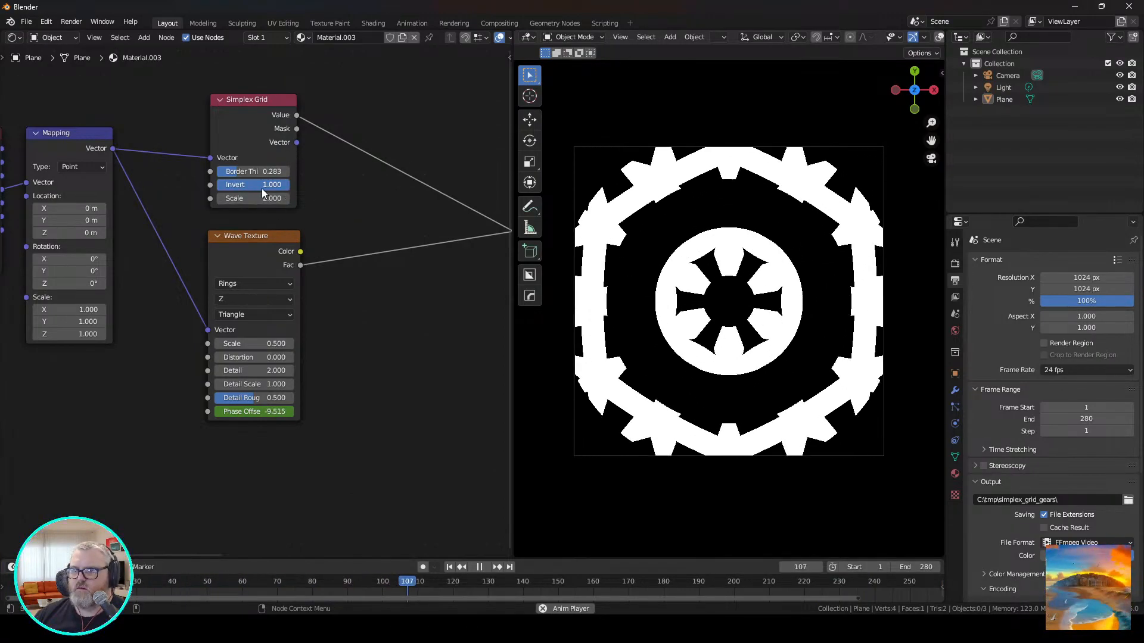
left_click_drag(262, 186, 190, 186)
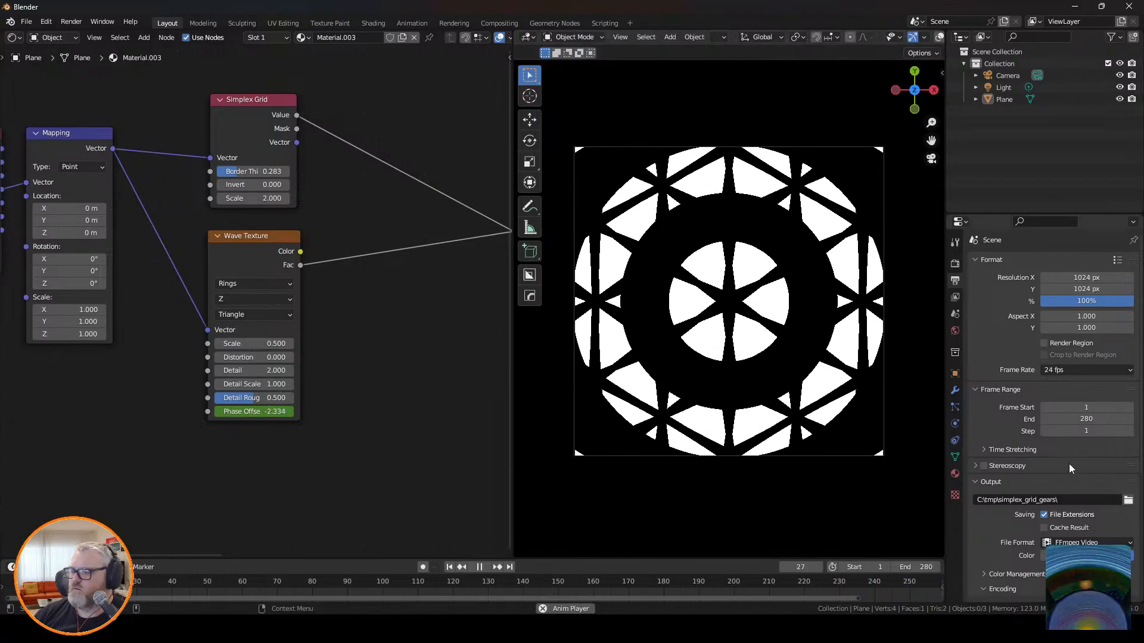
Set the output path to C:\tmp\simplex_grid_gears-inverted\ and render the animation.
left_click(1070, 499)
left_click(1070, 497)
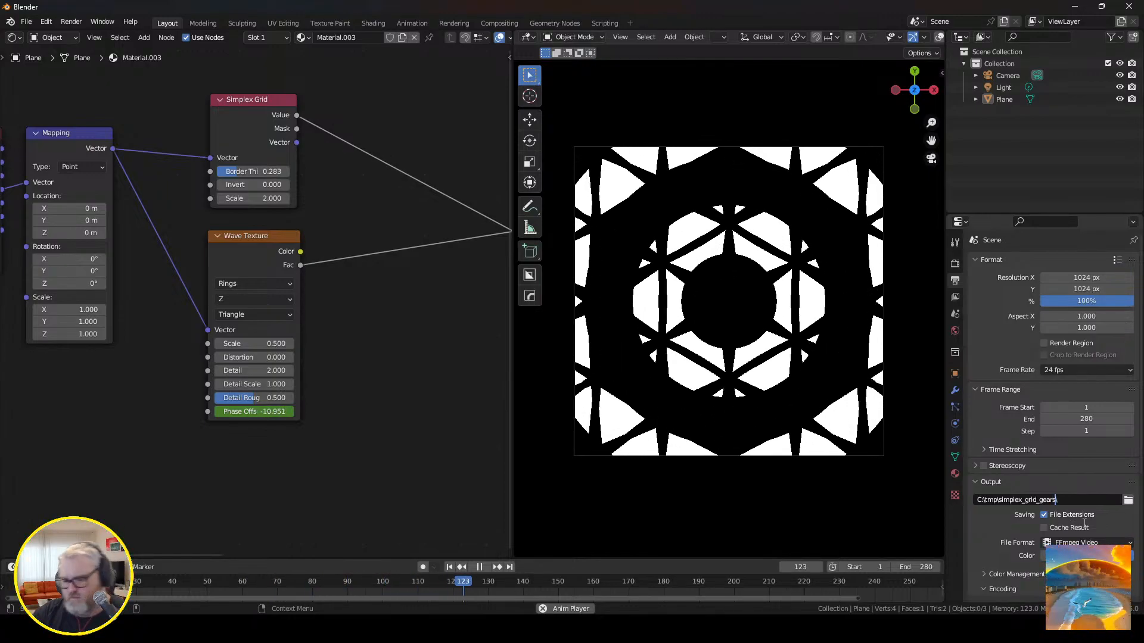
type("-inverted")
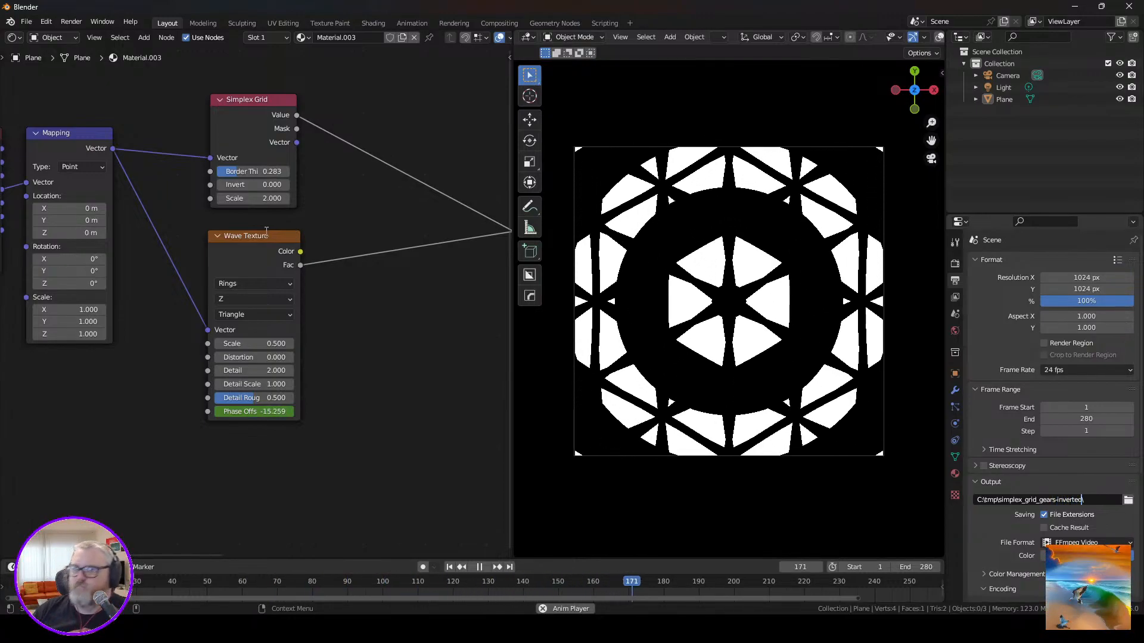
key("Return")
left_click(71, 21)
left_click(70, 47)
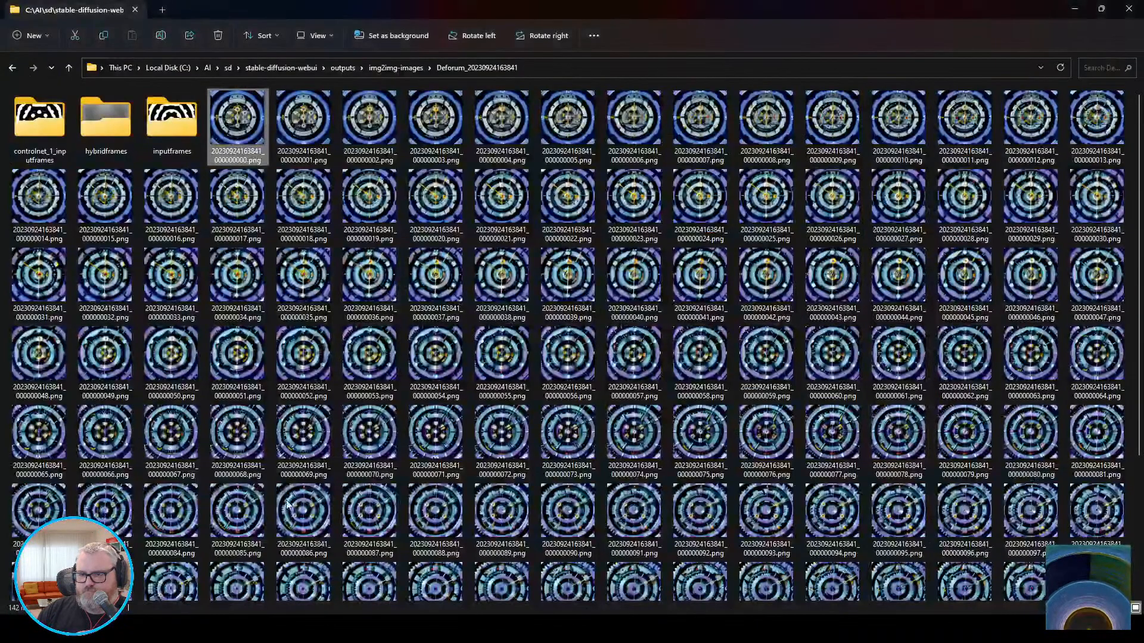
Open the first Deforum watch frame as a sequence in djv, review it enlarged, and close the player and folder.
right_click(235, 117)
mouse_move(285, 174)
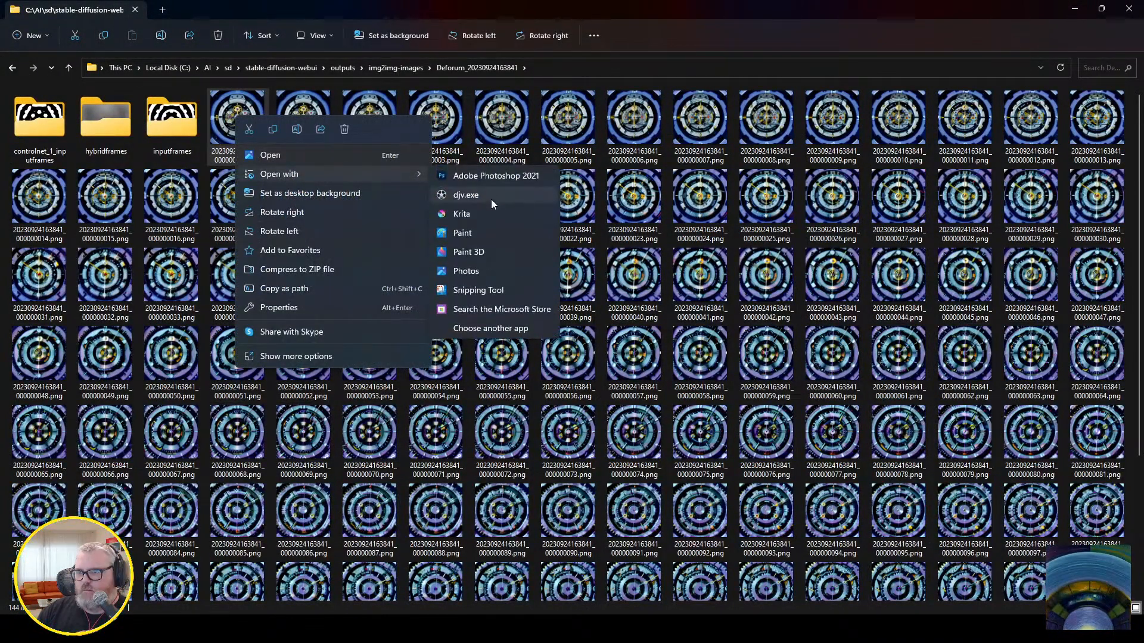
left_click(491, 198)
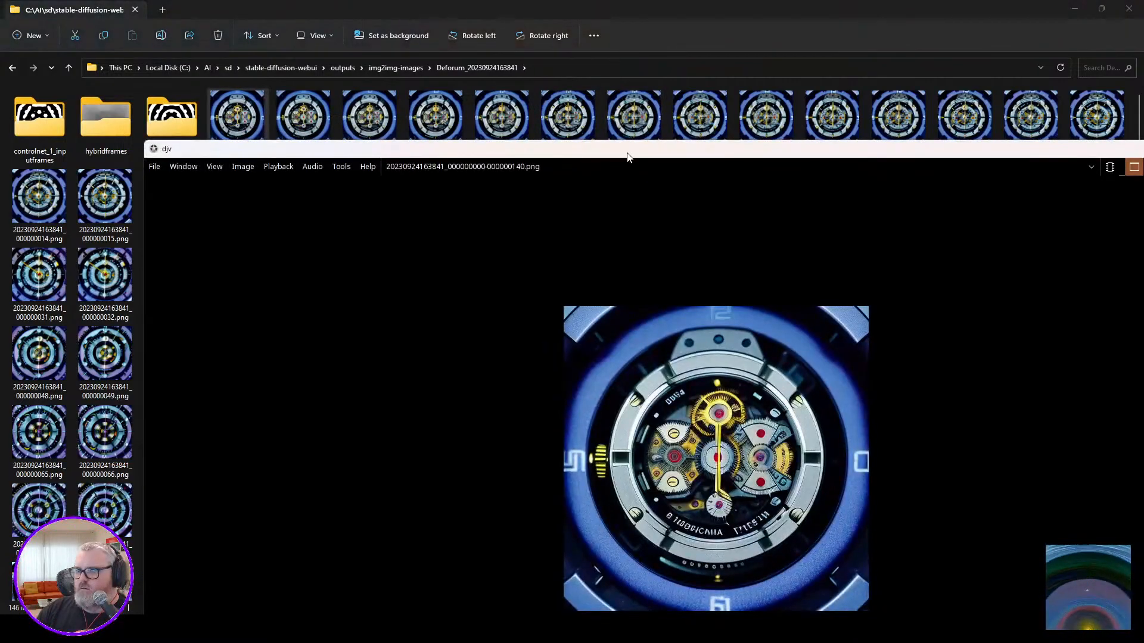
double_click(626, 152)
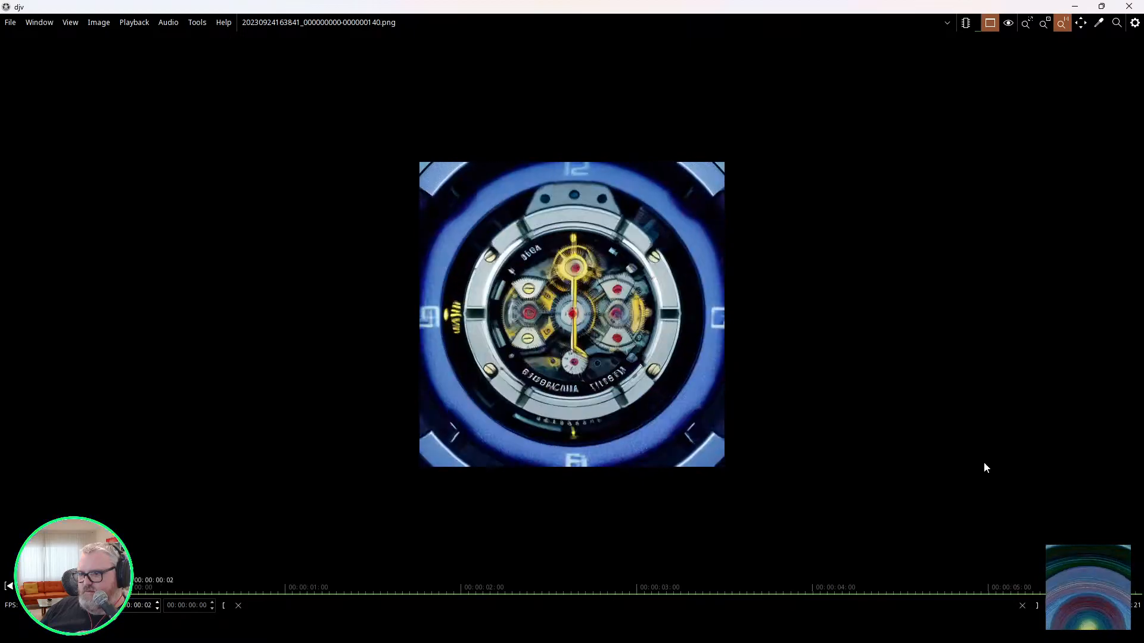
left_click(1132, 5)
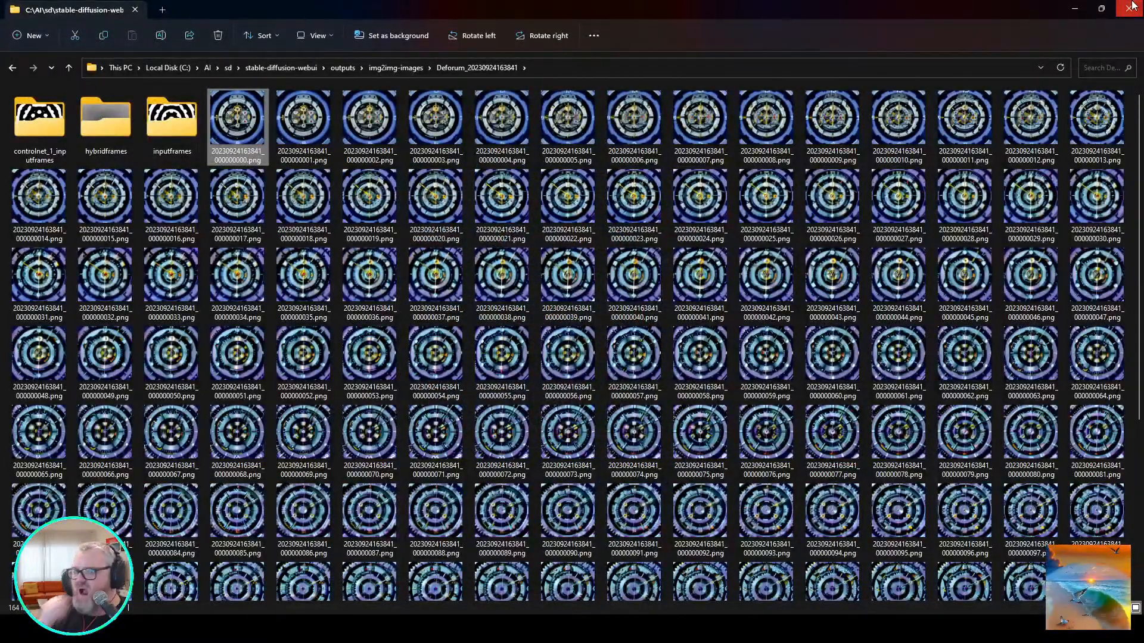
left_click(1131, 6)
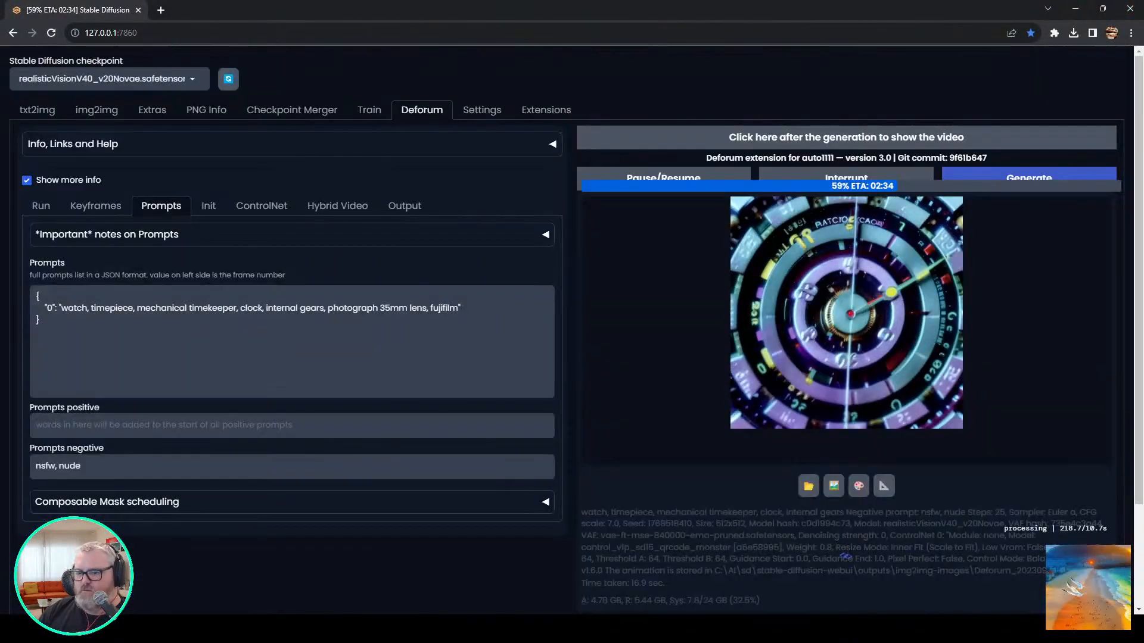
Switch to the main Blender window and duplicate the plane's material as a new copy.
left_click(255, 629)
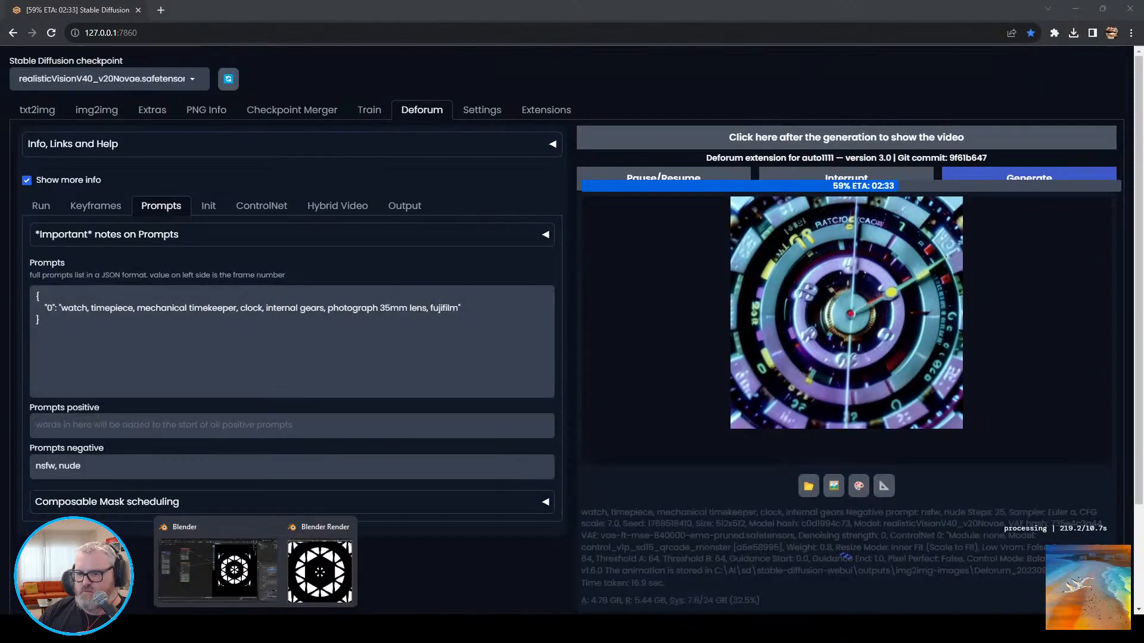
left_click(252, 594)
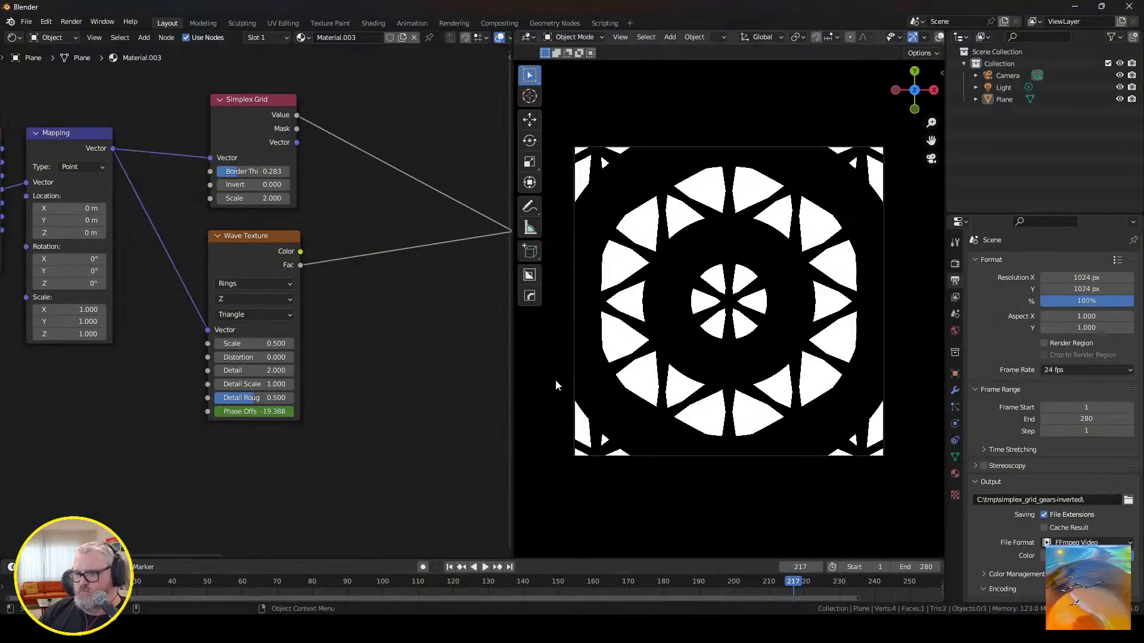
left_click(402, 37)
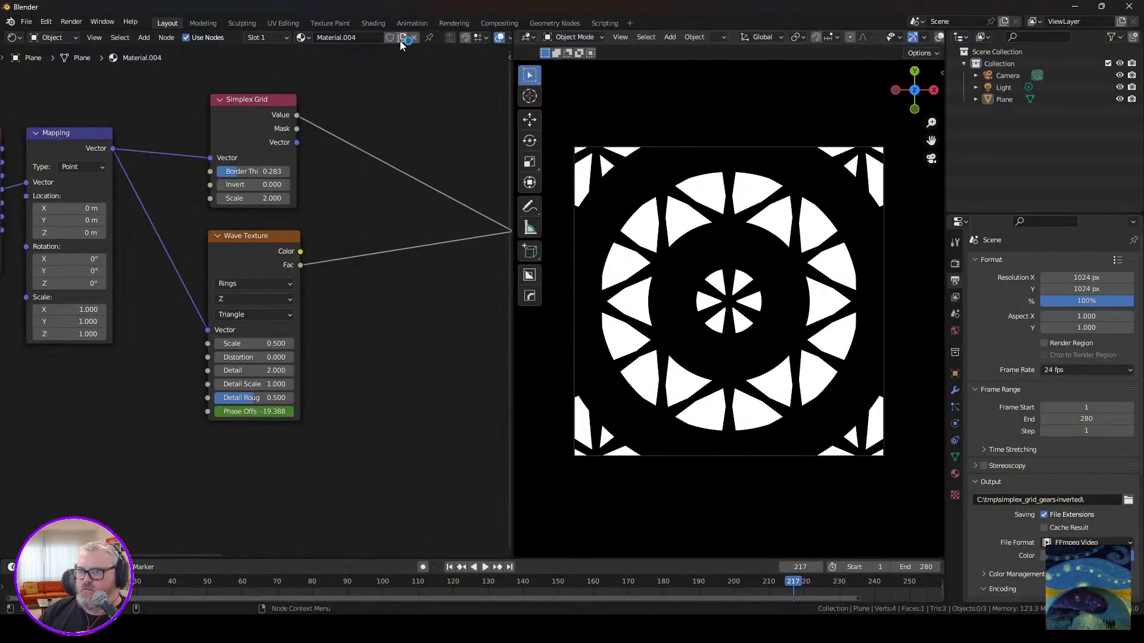
Set the Wave Texture scale to 2 and distortion to 19.3, and the Simplex Grid border thickness to 0.233.
left_click_drag(237, 171, 269, 171)
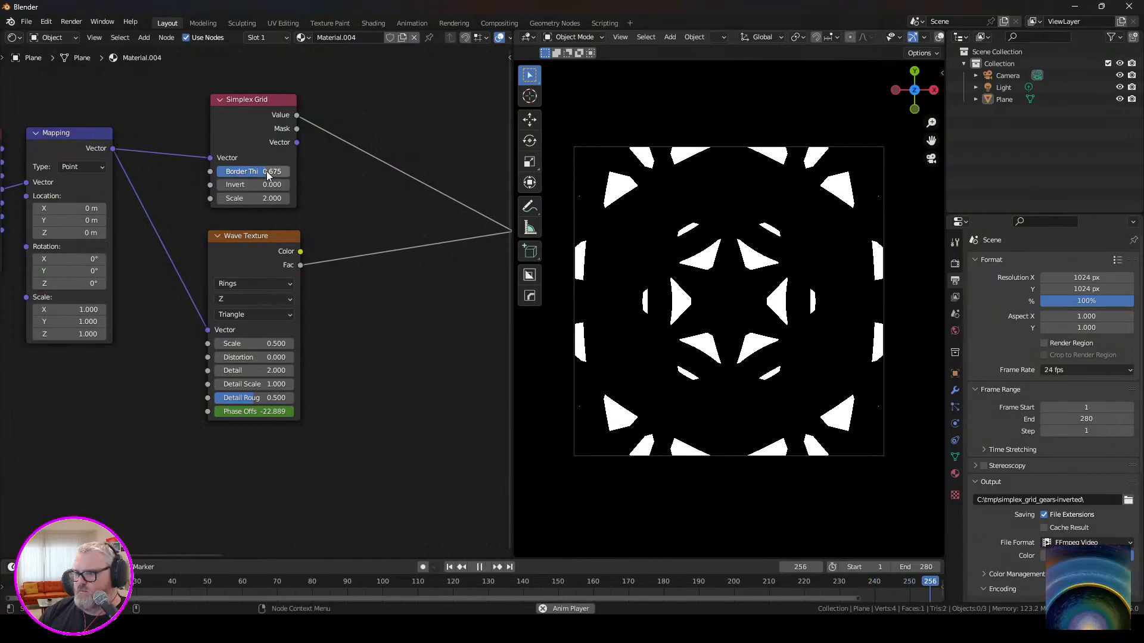
left_click_drag(256, 344, 387, 349)
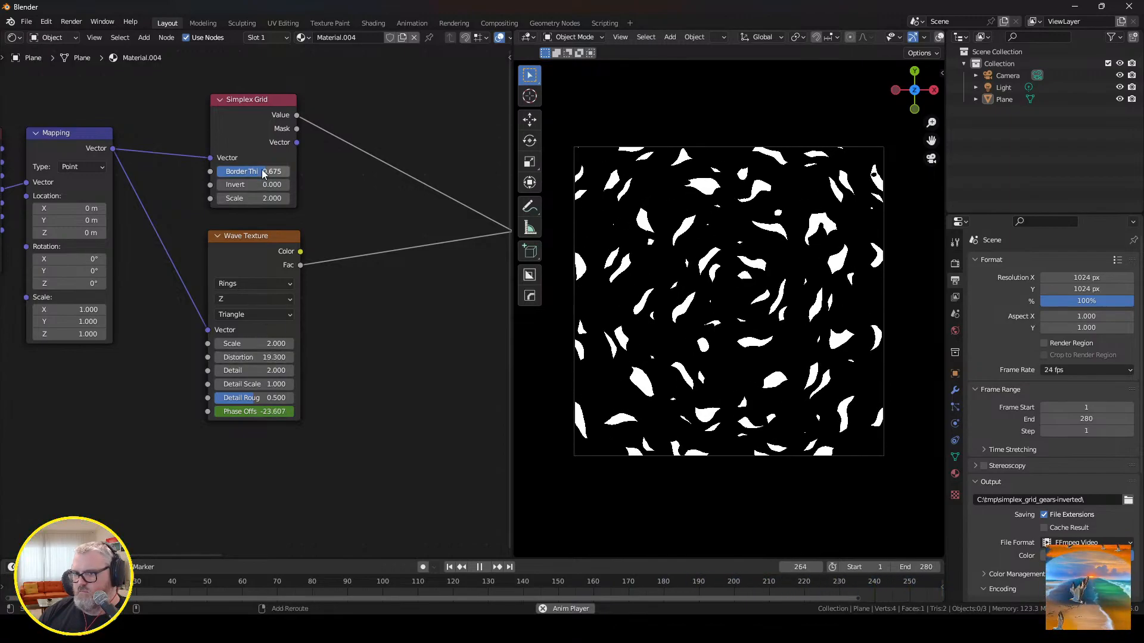
left_click_drag(263, 173, 203, 174)
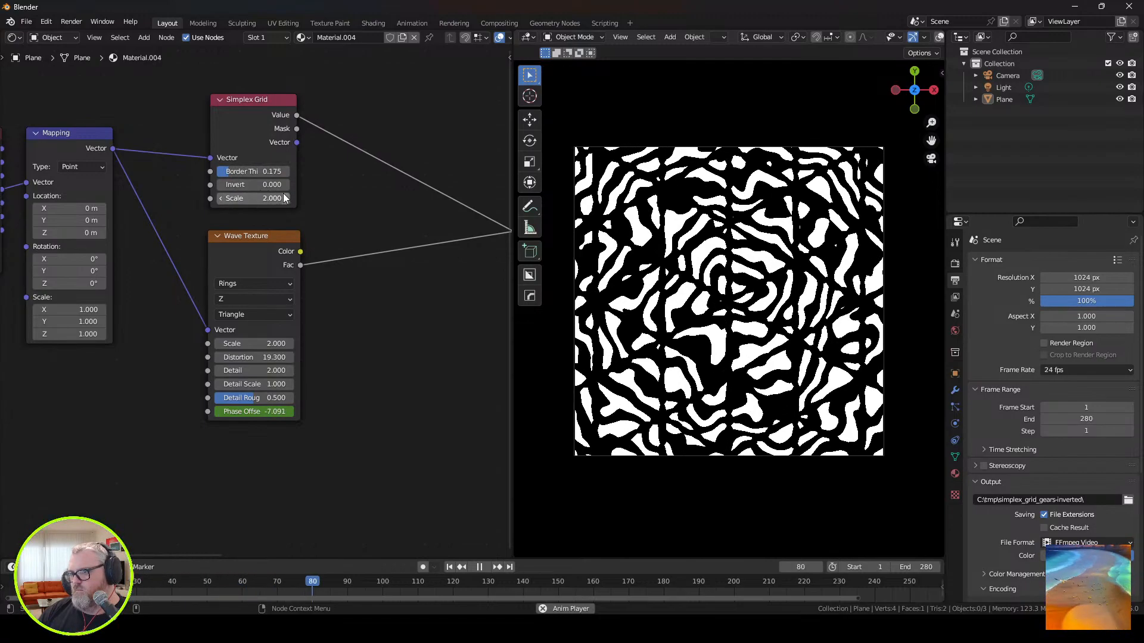
left_click_drag(263, 171, 270, 171)
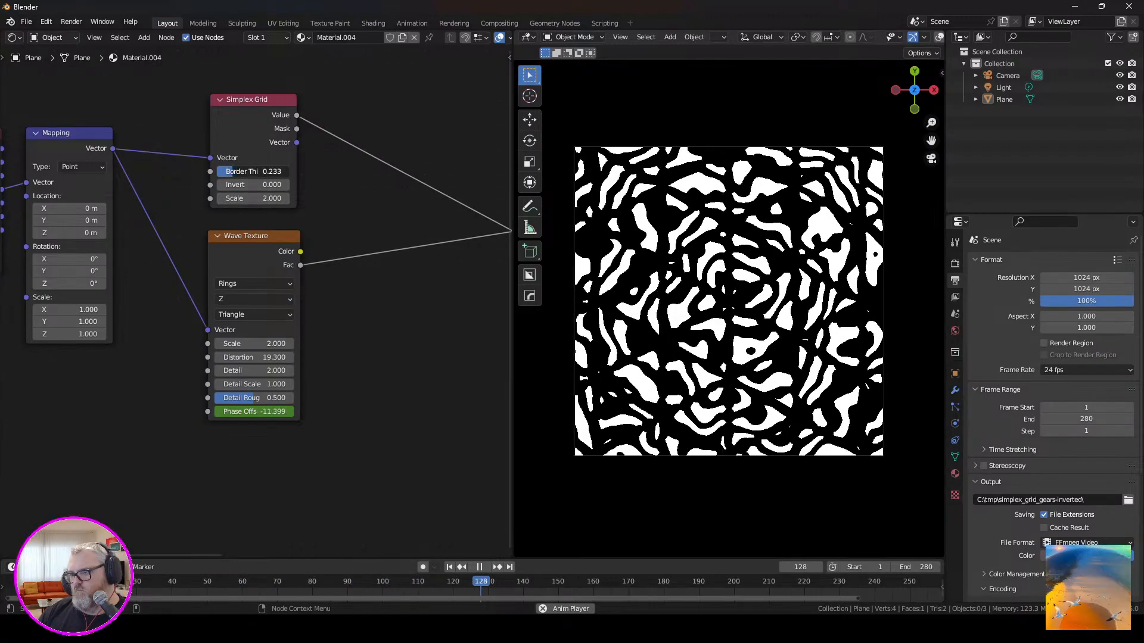
Set the Wave Texture's rings direction to Y and its distortion to 0.
left_click(248, 300)
left_click(251, 324)
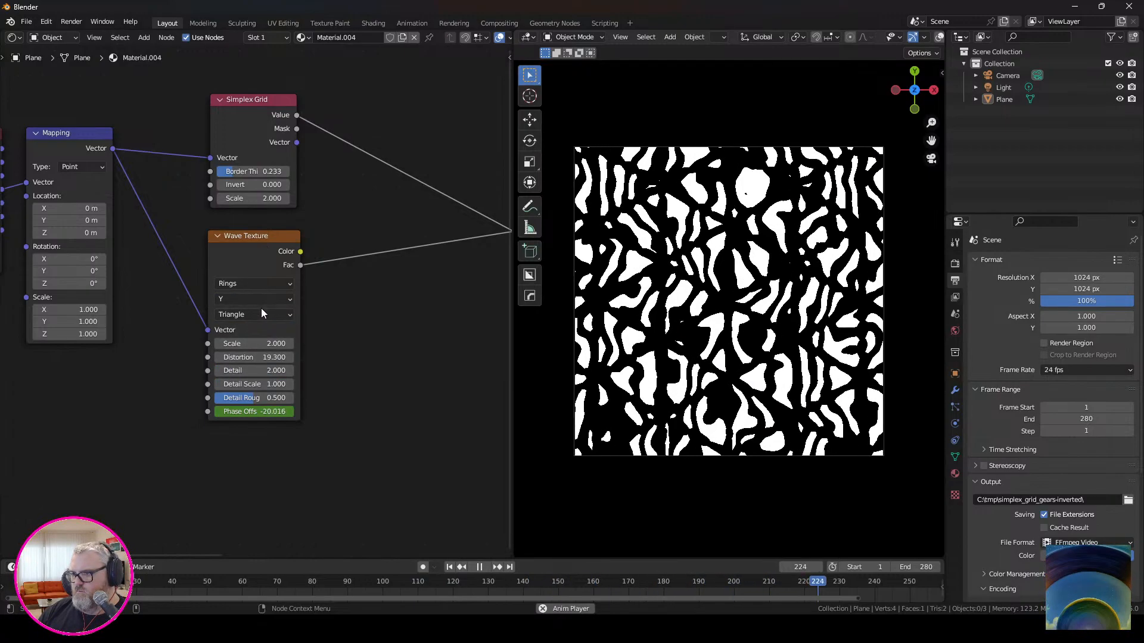
left_click_drag(262, 357, 119, 357)
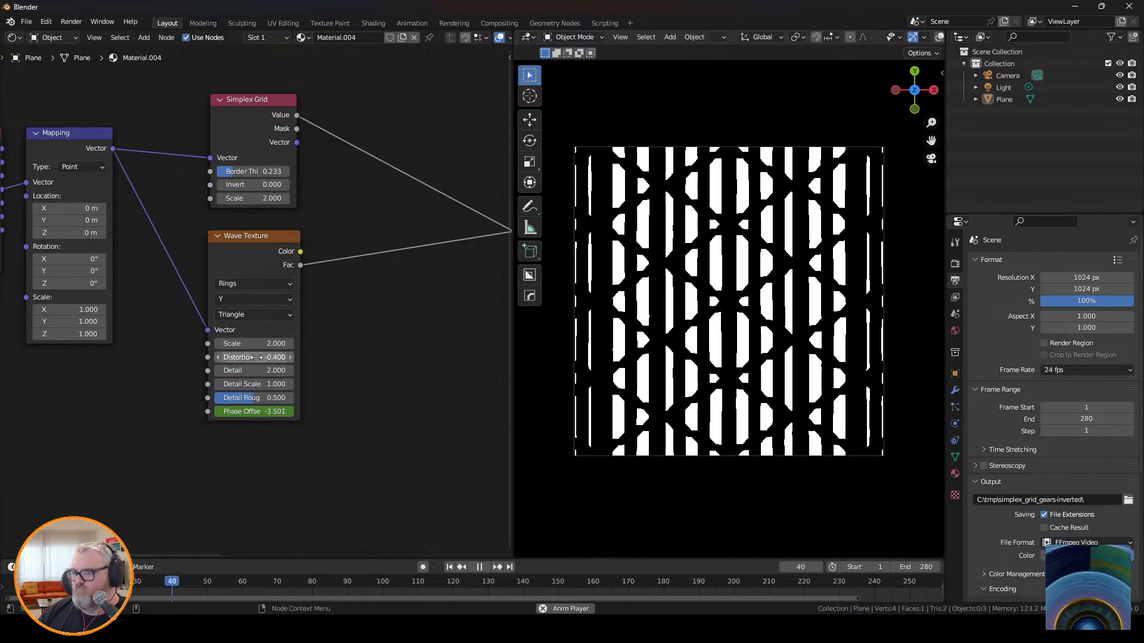
left_click_drag(258, 357, 266, 356)
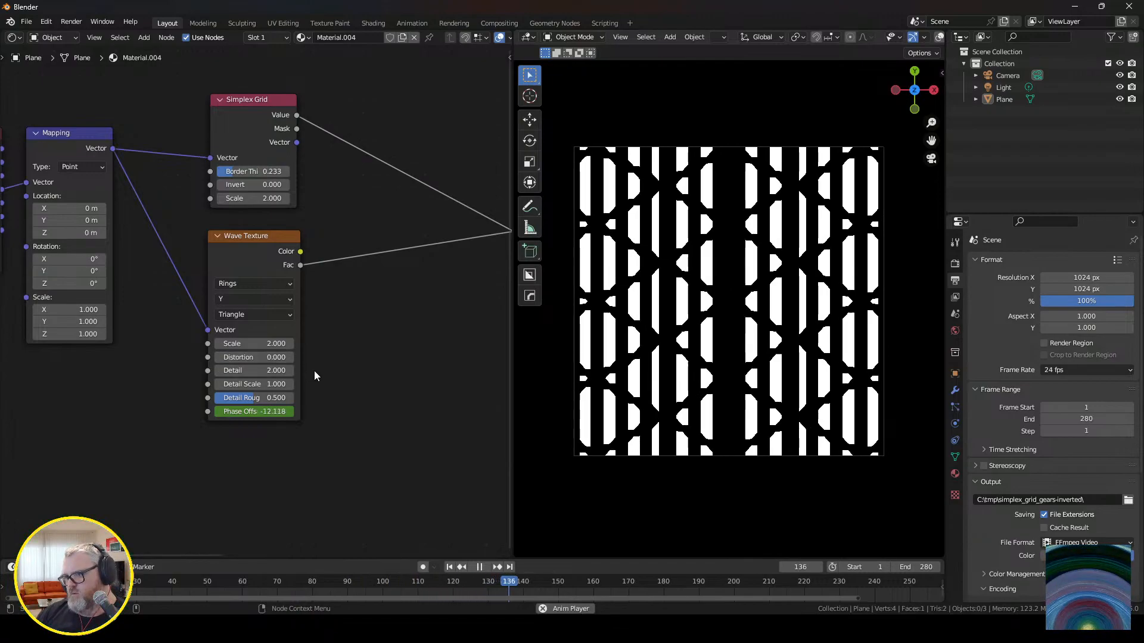
Try the Saw wave profile on the Wave Texture and set the profile to Sine.
left_click(258, 322)
left_click(256, 315)
left_click(252, 319)
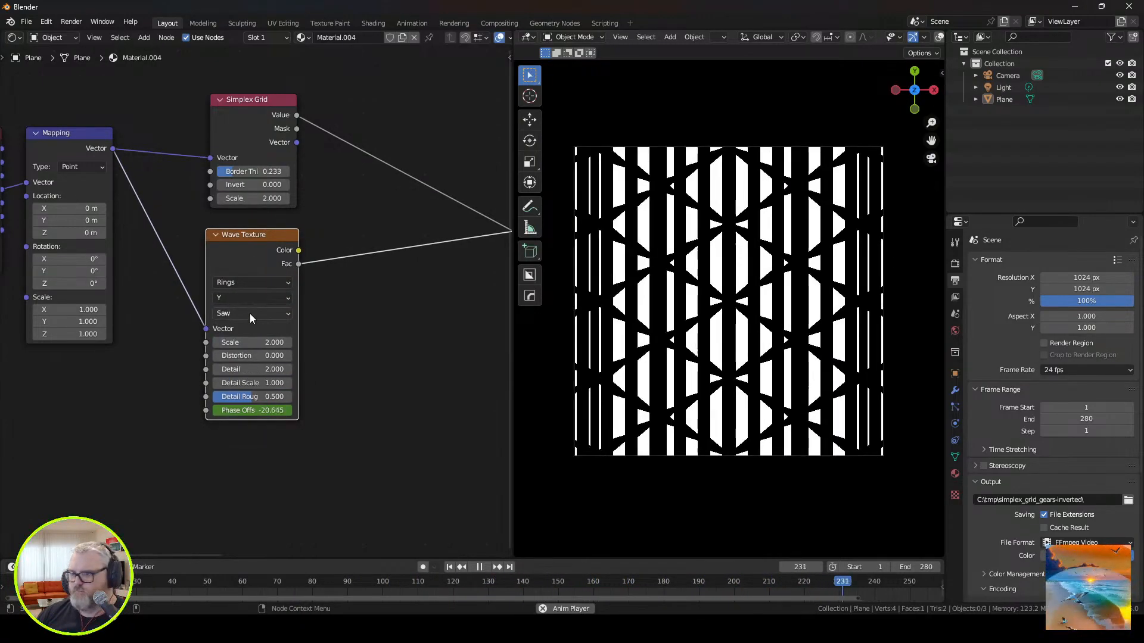
left_click(252, 317)
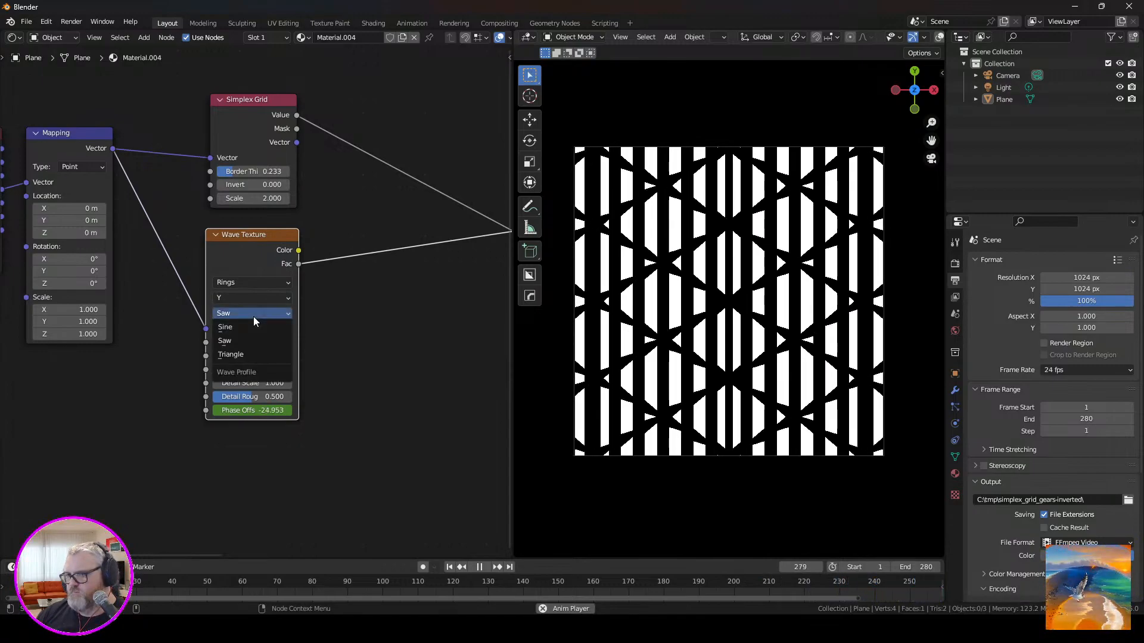
left_click(252, 329)
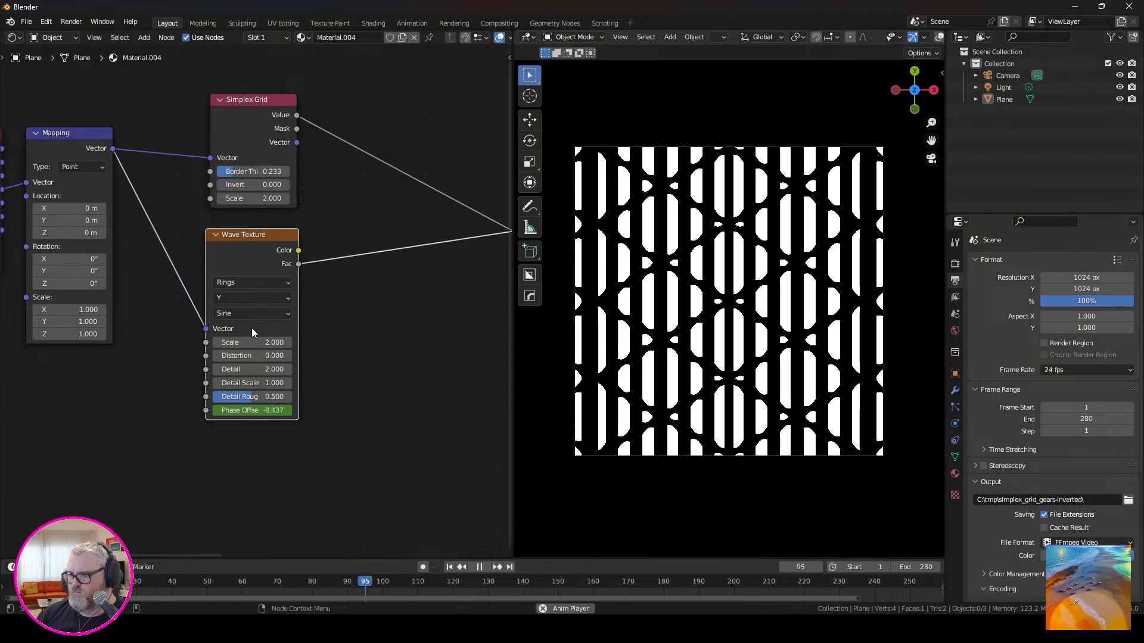
Try a Mapping X scale of 0.140 and set the Wave Texture's rings direction to X.
middle_click_drag(148, 327, 156, 261)
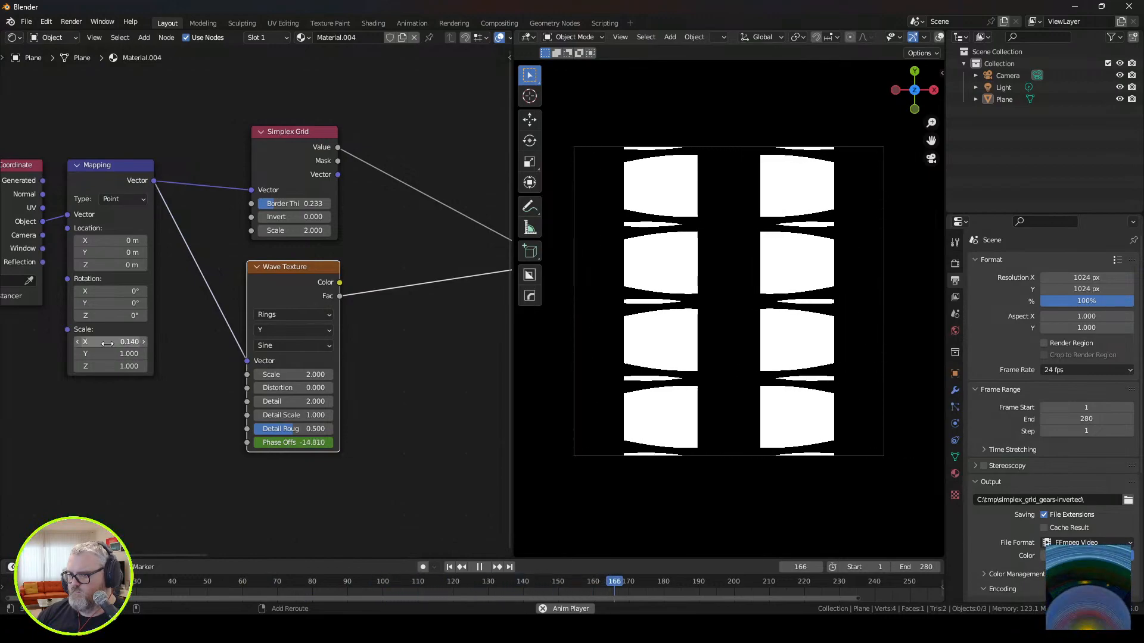
left_click(293, 330)
left_click(297, 335)
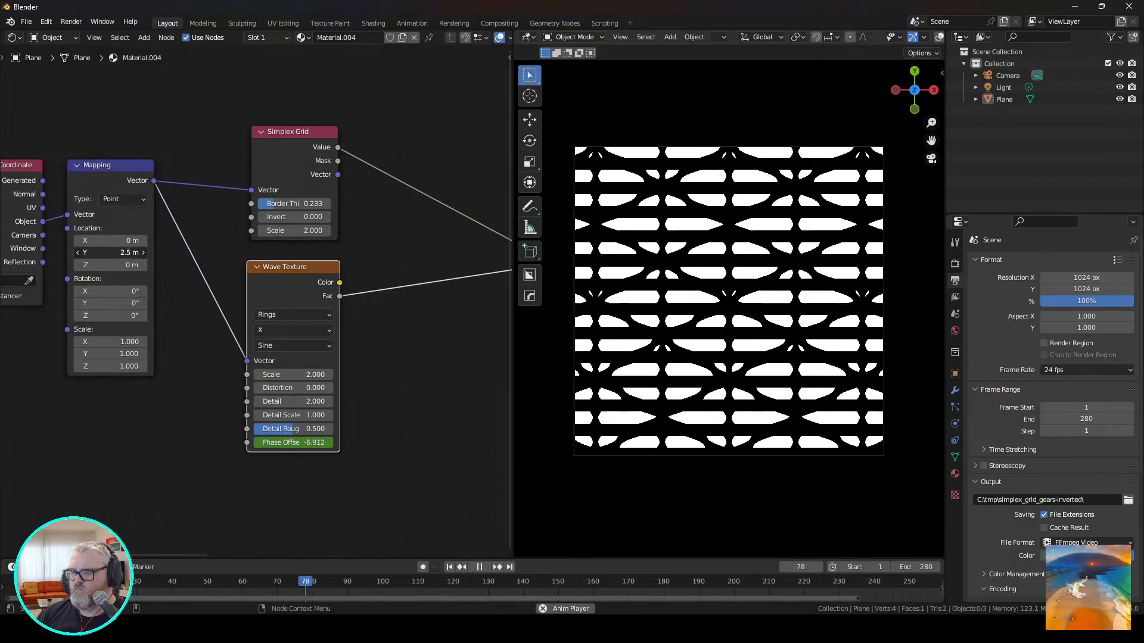
Try Mapping Y locations of 2 m and 4 m, and set the Y location to -2 m.
left_click_drag(111, 252, 113, 252)
left_click(121, 252)
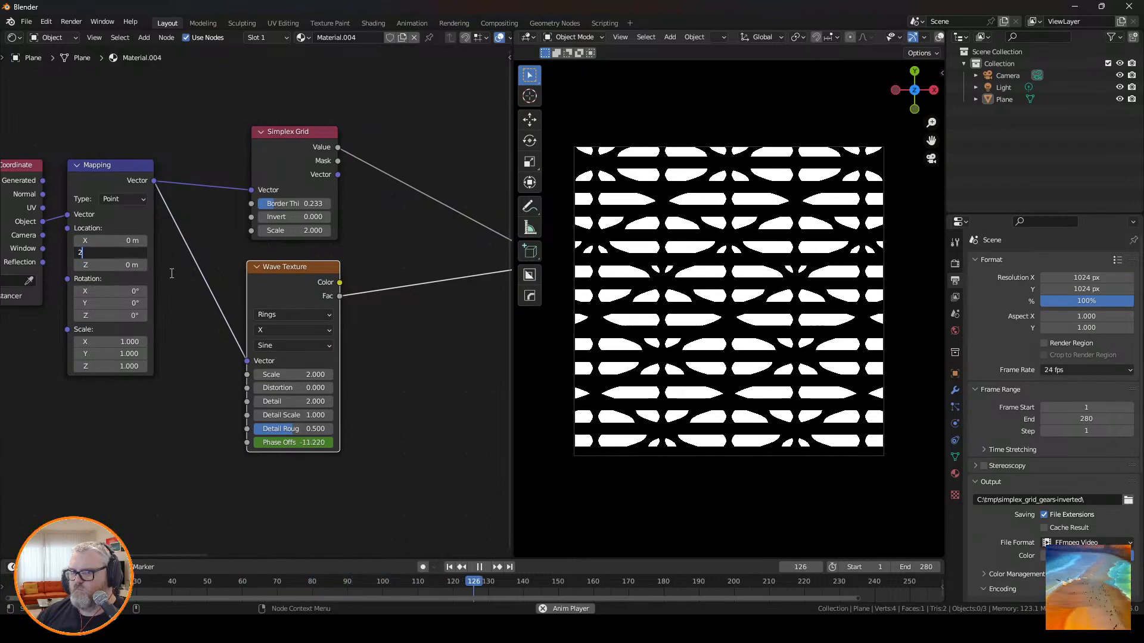
type("2")
key("Return")
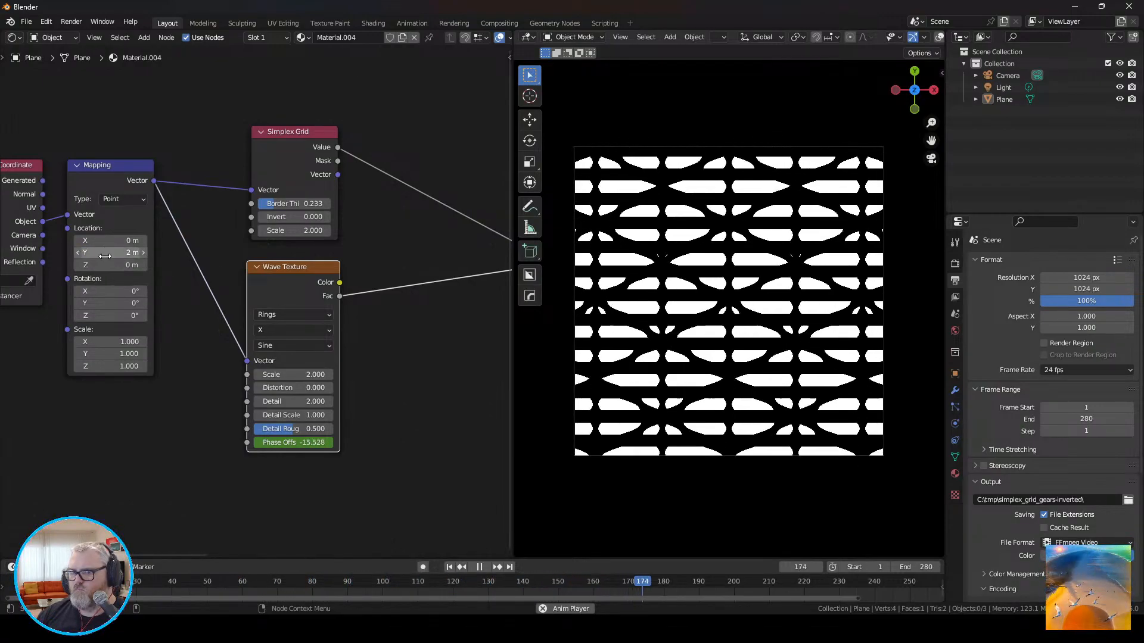
left_click(124, 253)
type("4")
key("Return")
left_click(124, 253)
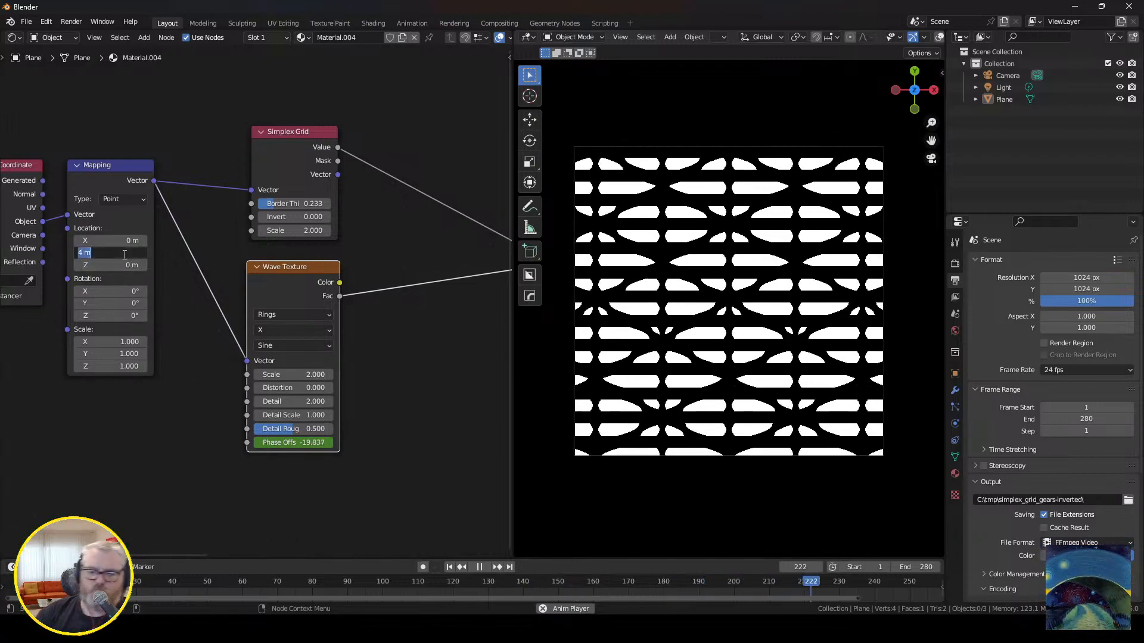
type("-2")
key("Return")
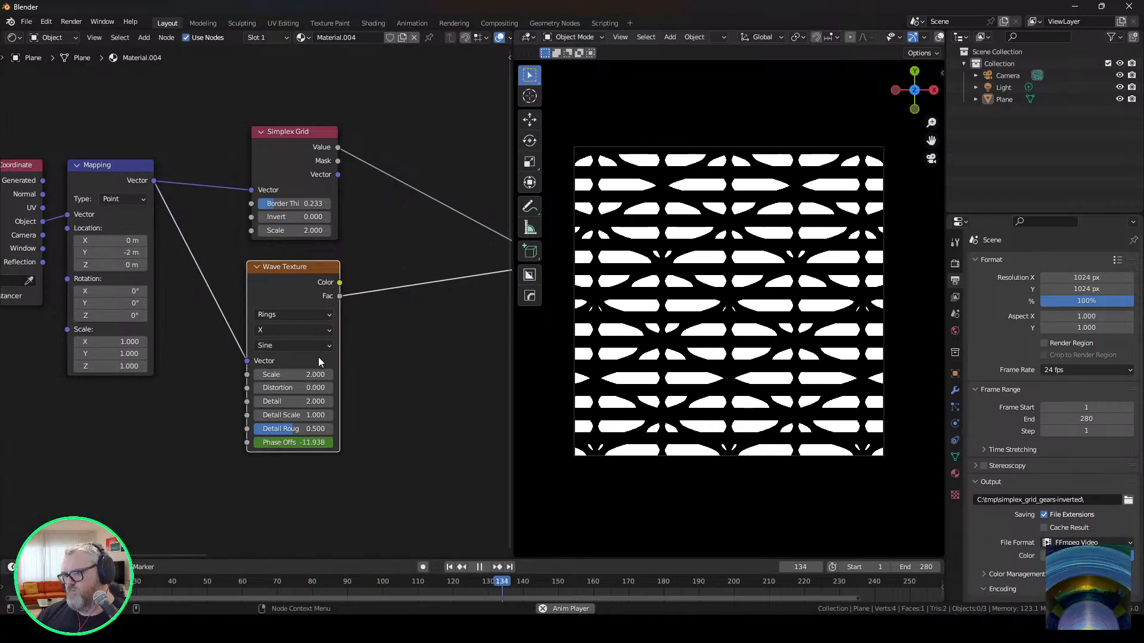
Try Divide and Subtract on the math node combining both textures, and set its operation to Multiply.
middle_click_drag(419, 372, 276, 427)
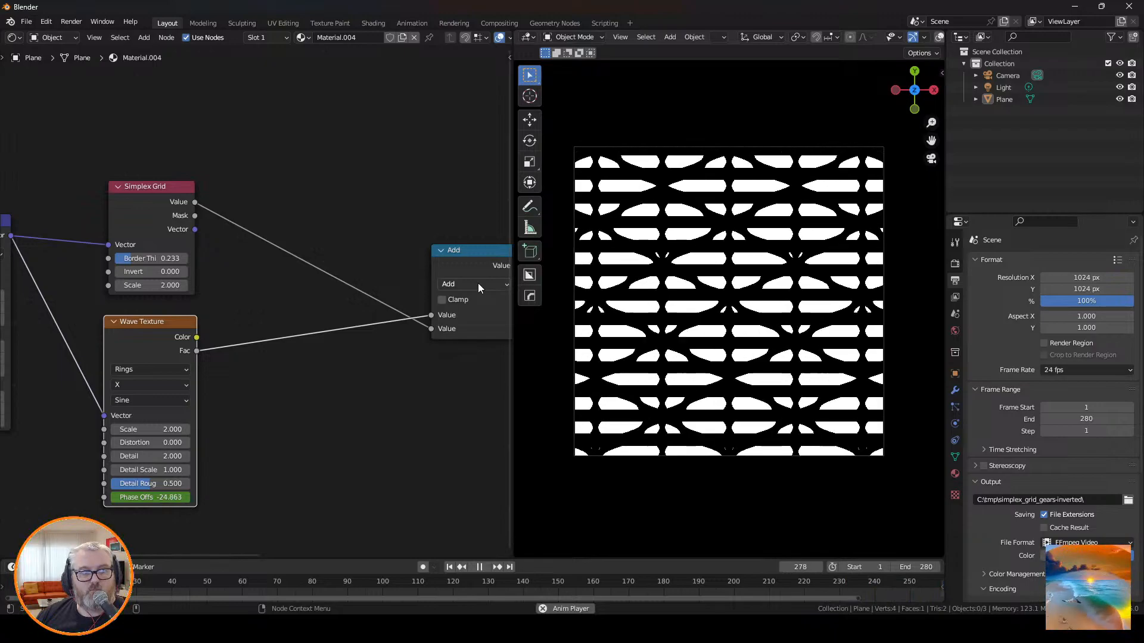
left_click(478, 283)
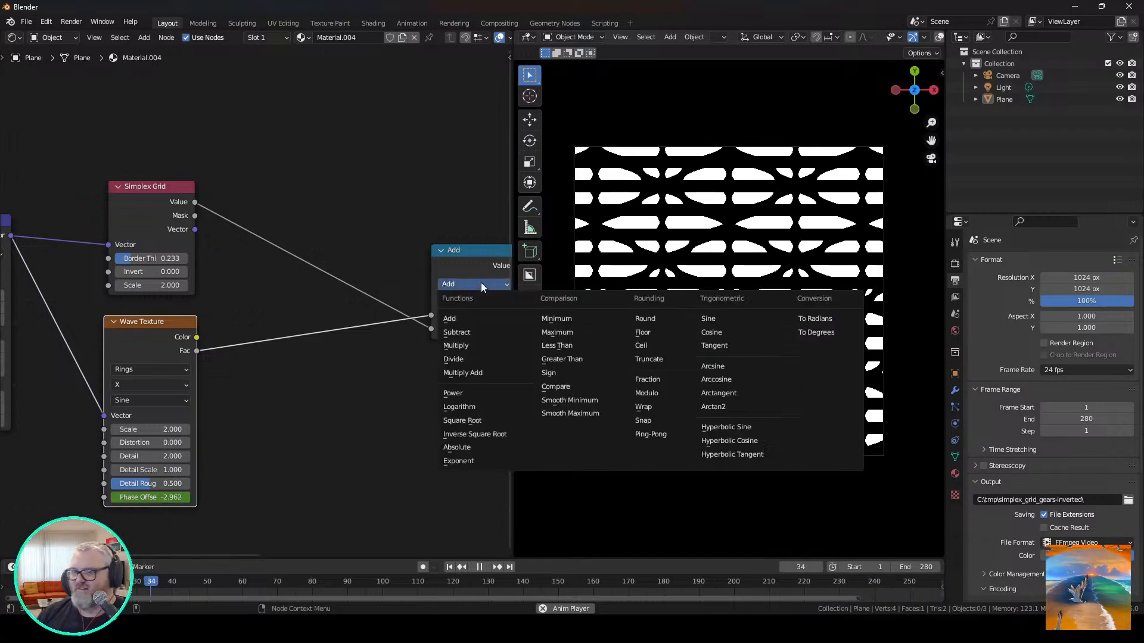
left_click(488, 365)
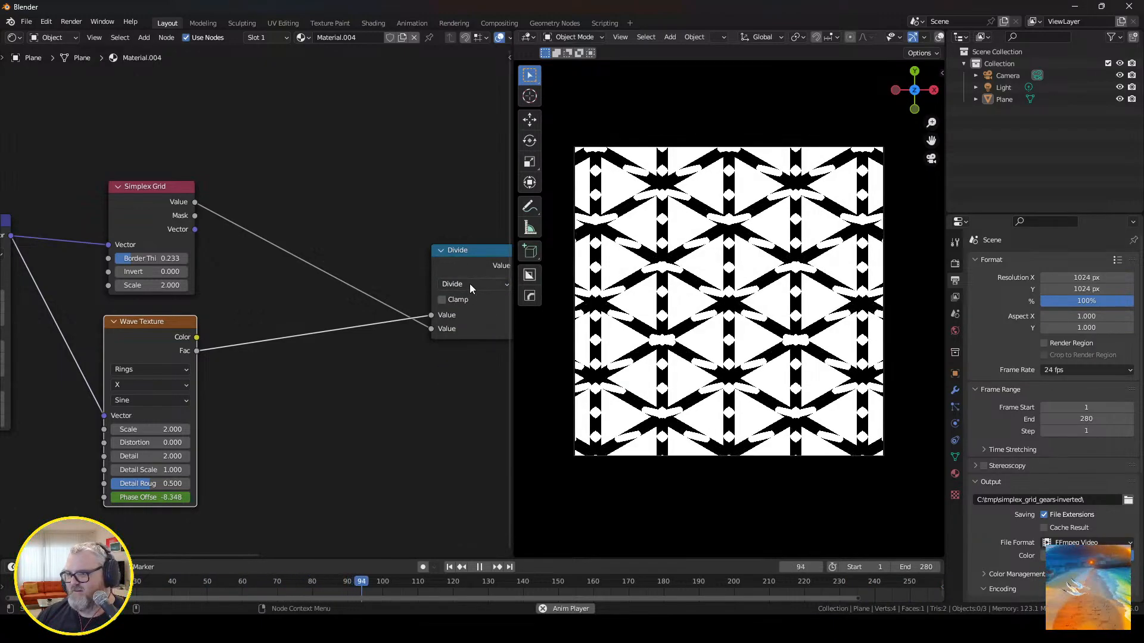
left_click(469, 283)
left_click(483, 333)
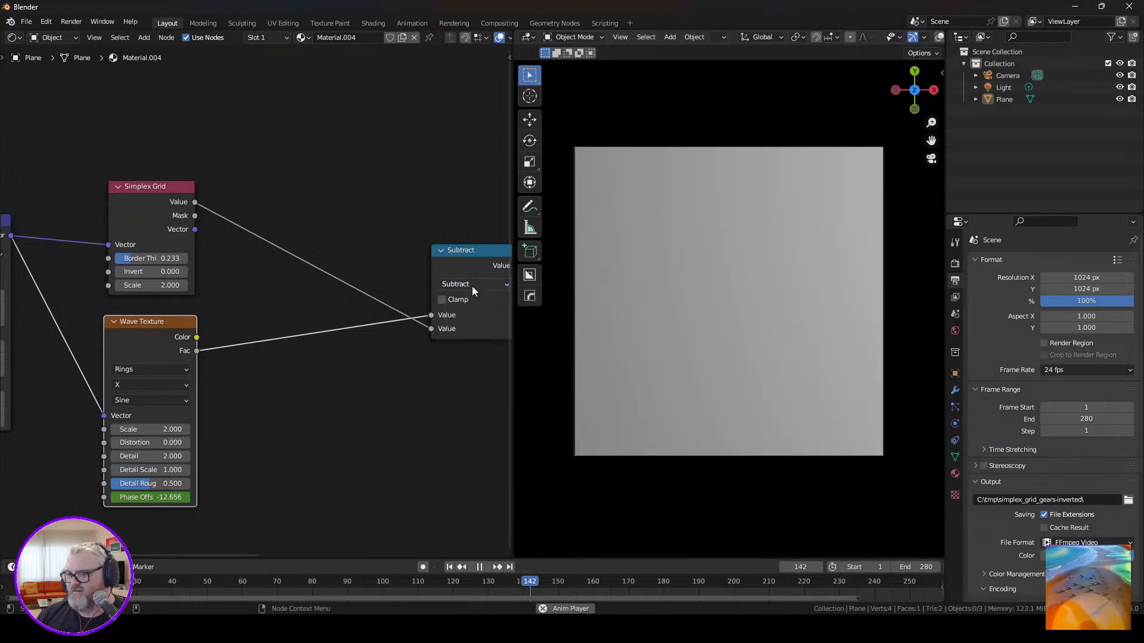
left_click(472, 284)
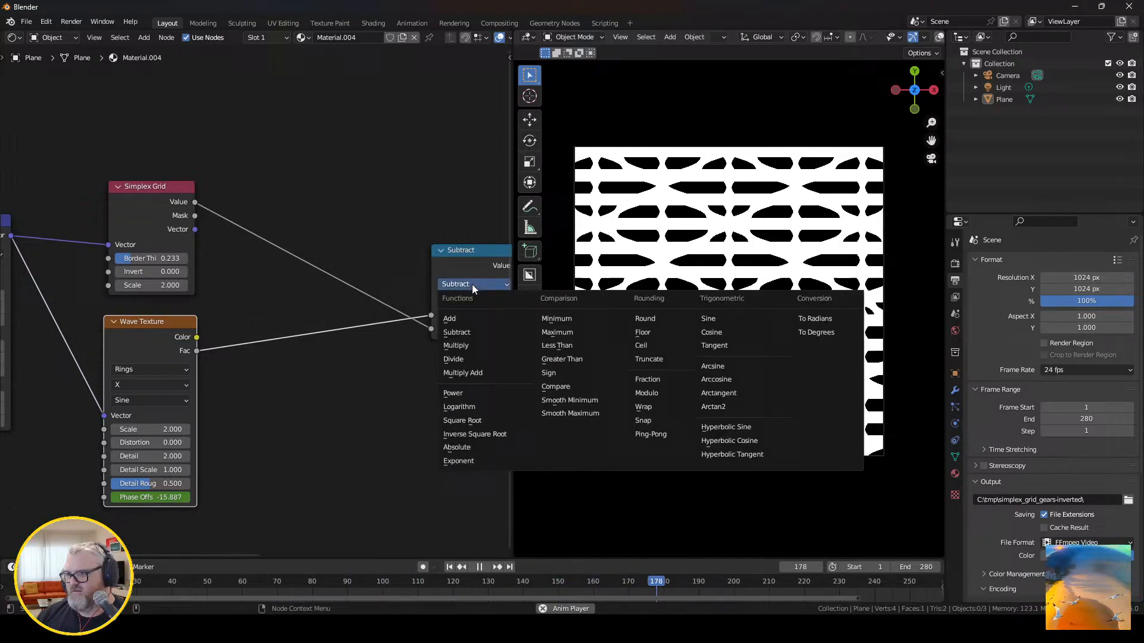
left_click(477, 344)
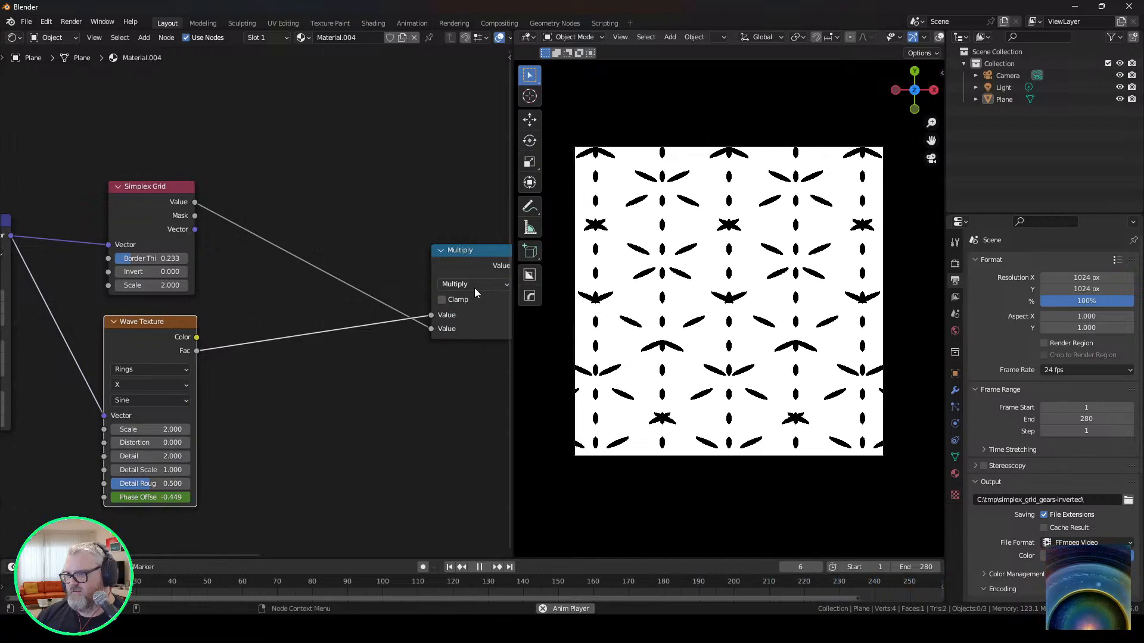
Change the math node combining Simplex Grid and Wave Texture to Multiply Add with an addend of 0.290.
middle_click_drag(474, 288, 144, 383)
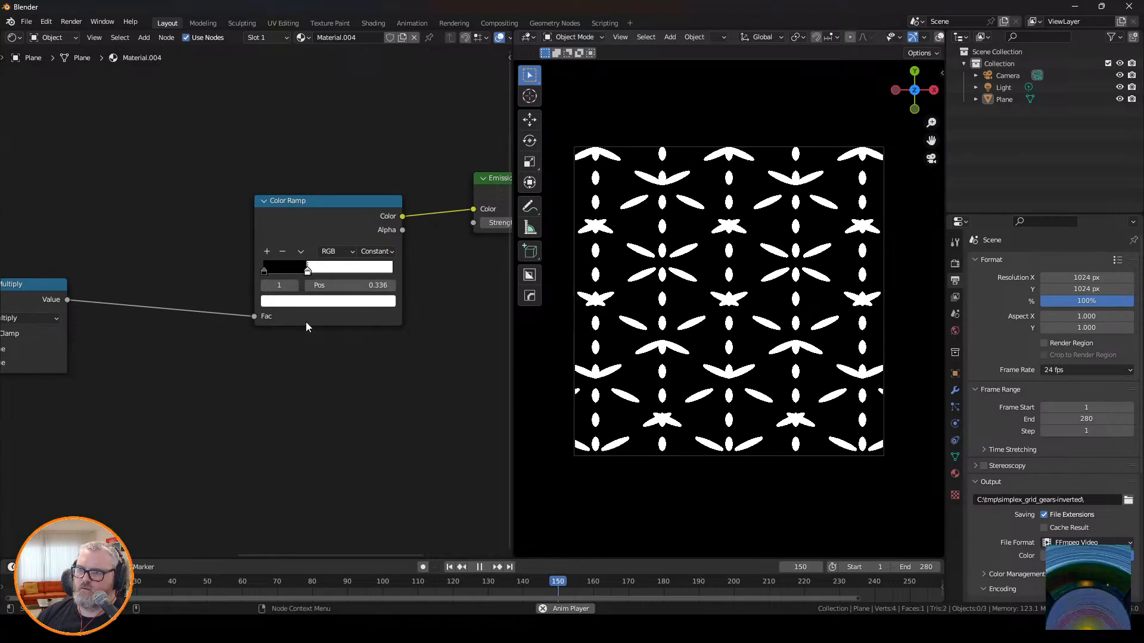
middle_click_drag(306, 321, 77, 384)
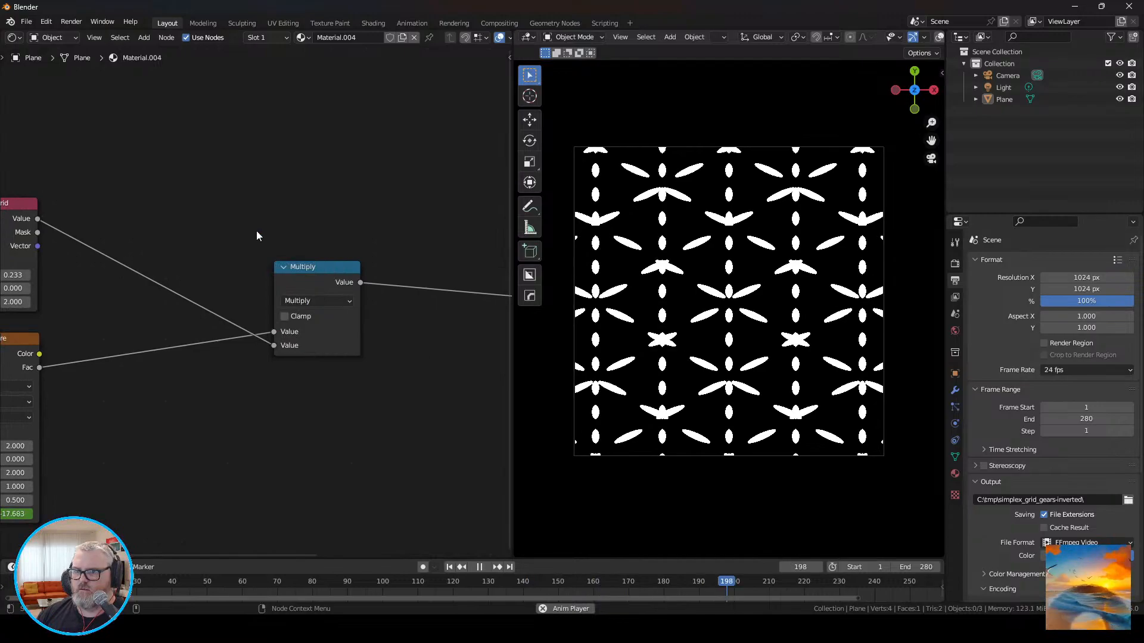
left_click(320, 301)
left_click(327, 391)
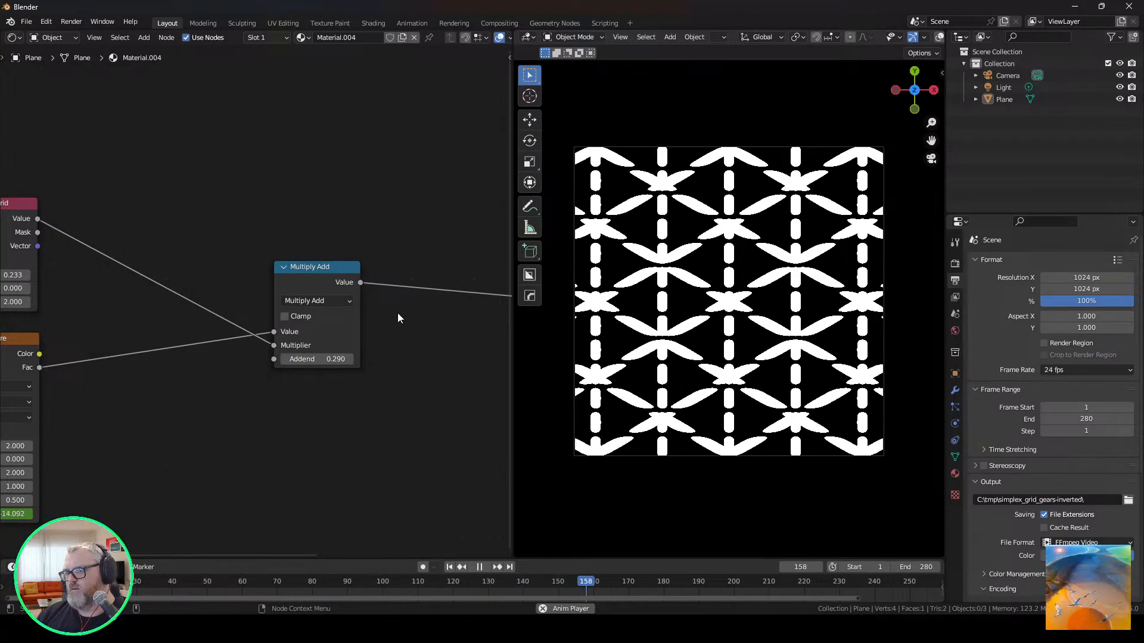
Reposition the Multiply Add node and insert an Add math node on the link between it and the Color Ramp.
middle_click_drag(227, 395, 339, 371)
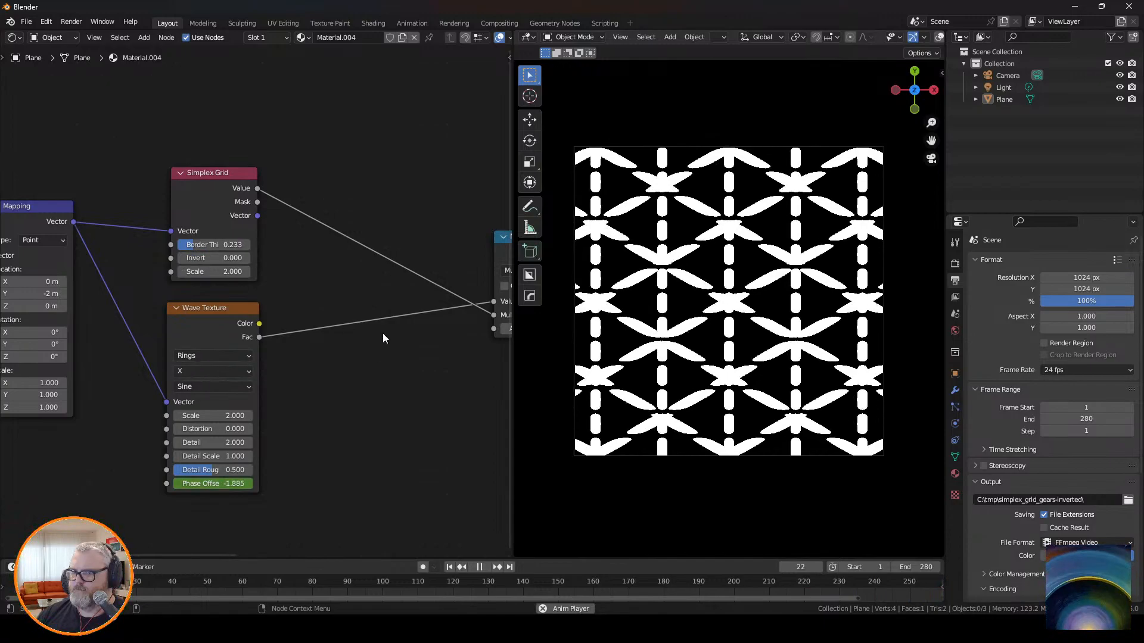
middle_click_drag(369, 400, 254, 412)
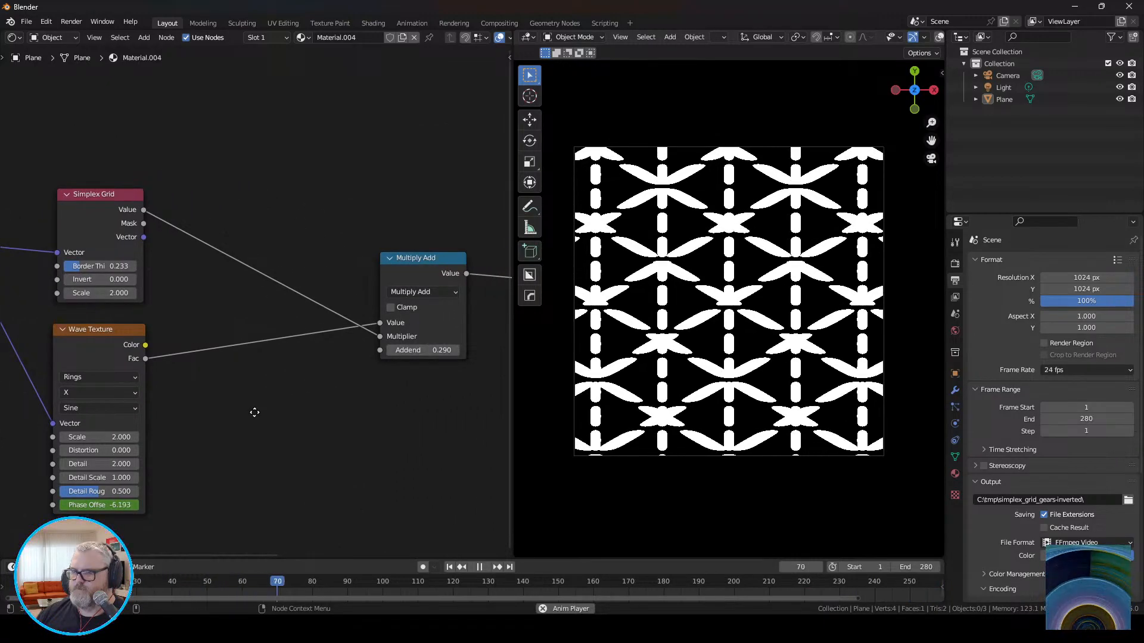
middle_click_drag(380, 351, 205, 411)
left_click_drag(232, 324, 212, 368)
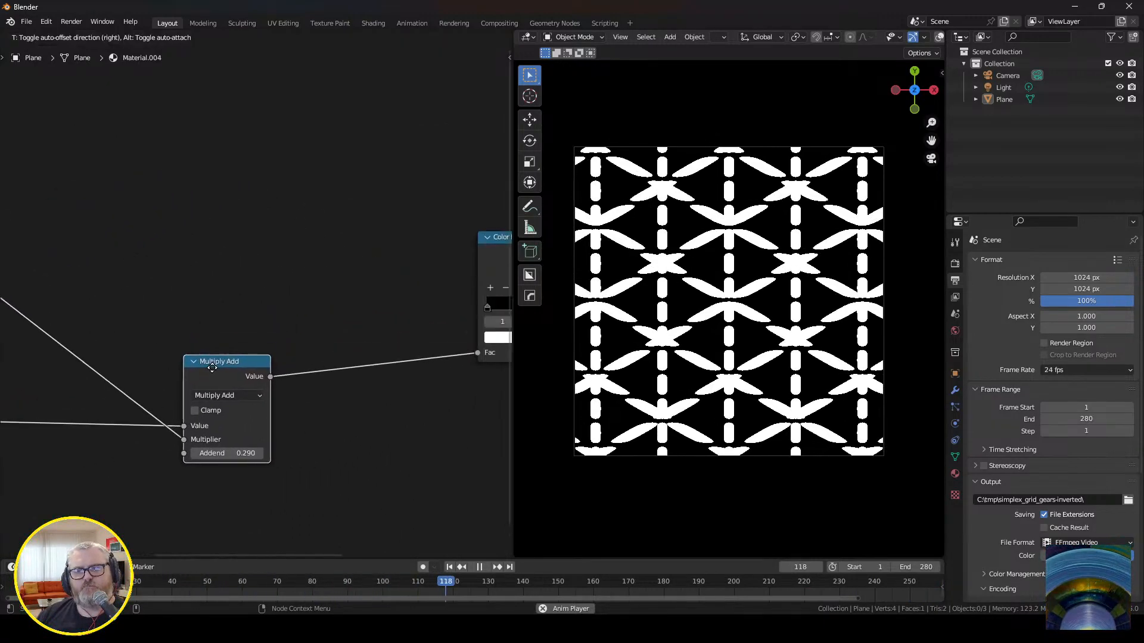
middle_click_drag(283, 280, 302, 294)
key("shift+a")
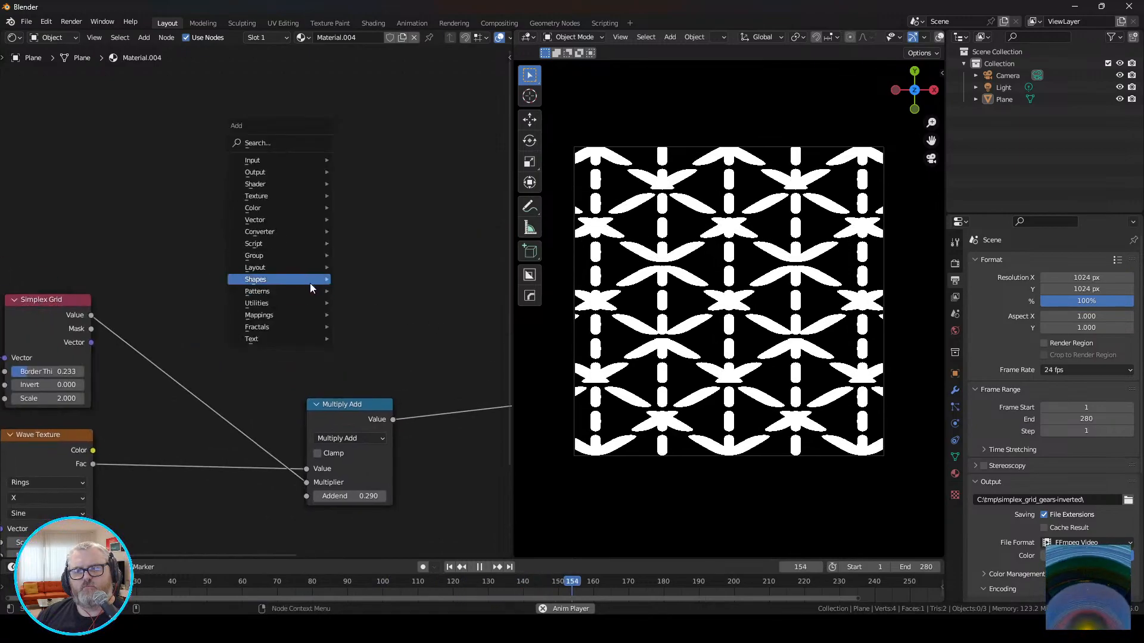
left_click(252, 146)
key("Escape")
key("shift+a")
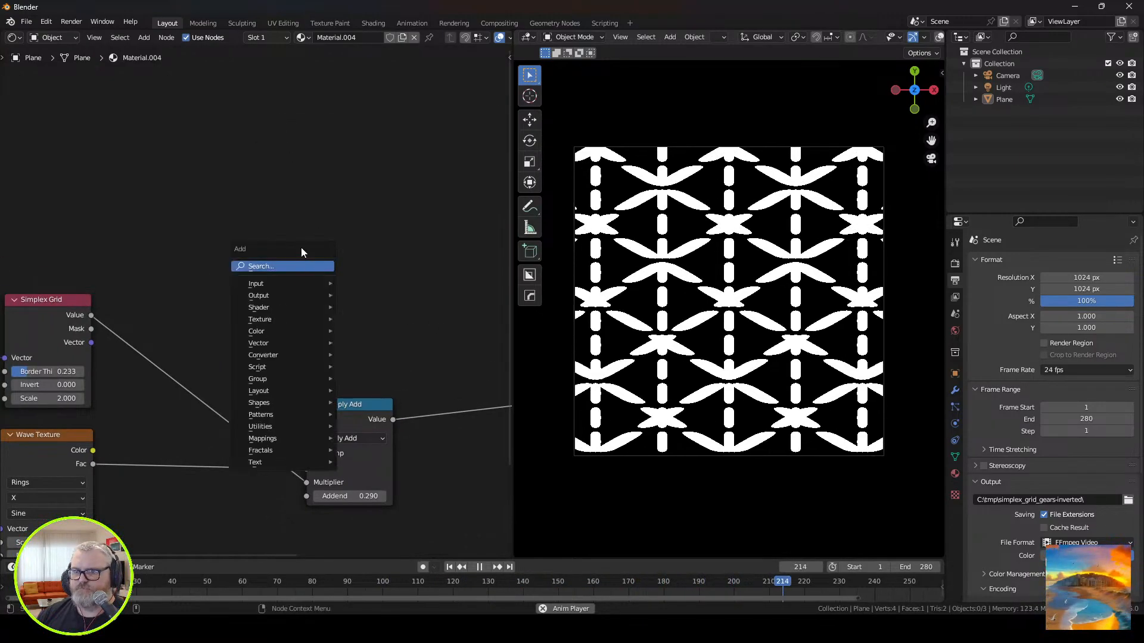
left_click(296, 265)
type("add")
key("Return")
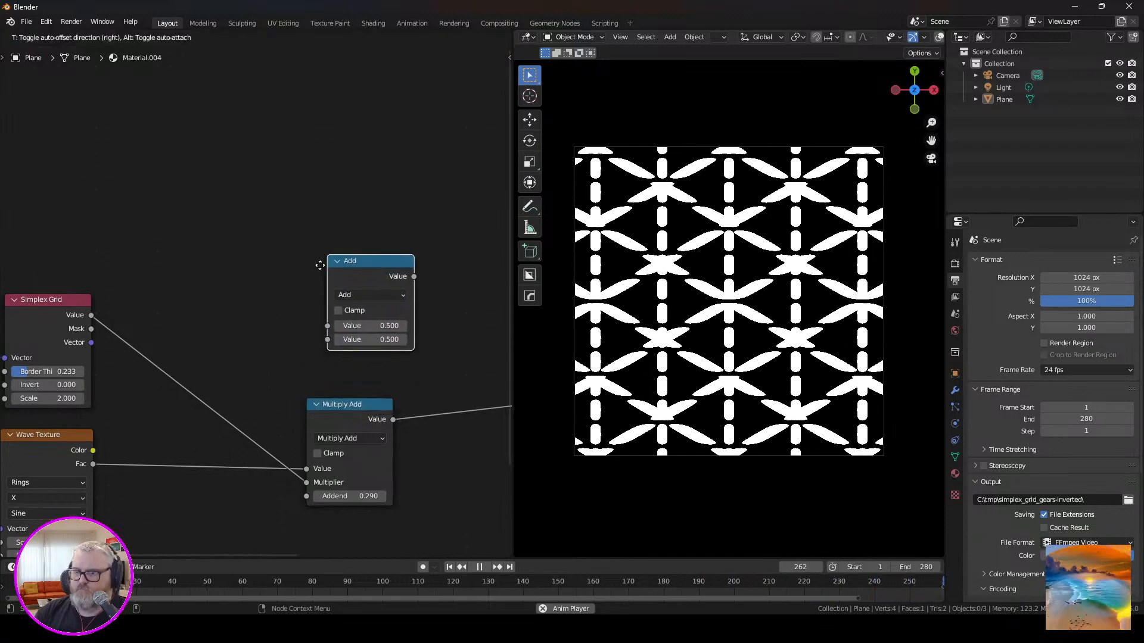
left_click(442, 364)
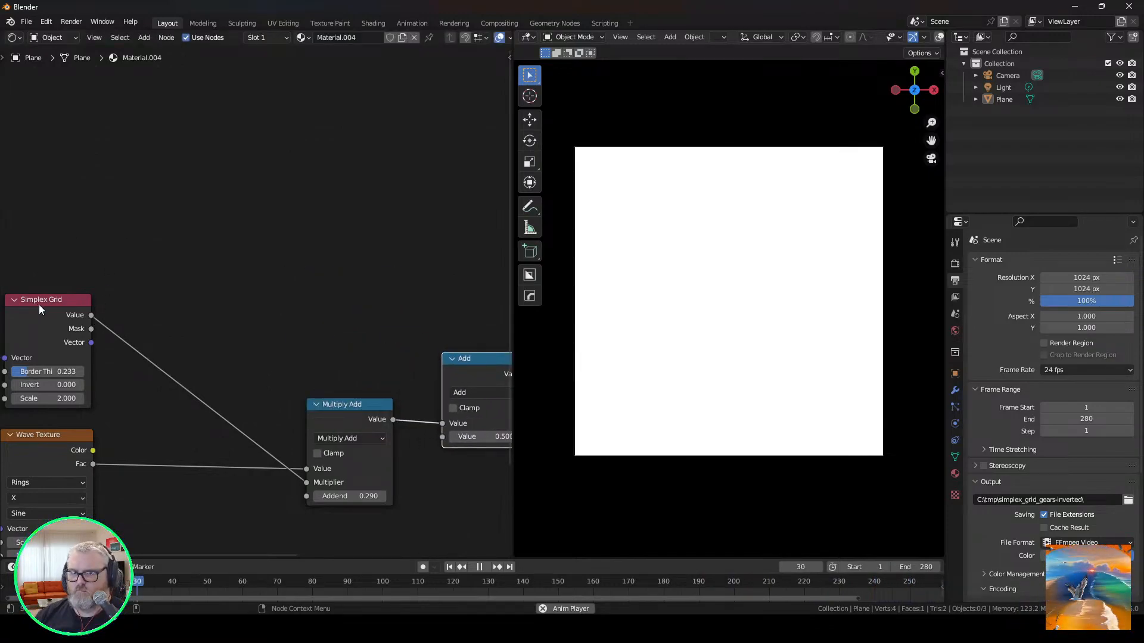
Duplicate the Simplex Grid, link it between the Mapping vector and the Add node's second value, and set its scale and invert to 1.000.
left_click(38, 303)
key("shift+d")
left_click(76, 177)
middle_click_drag(72, 213, 280, 258)
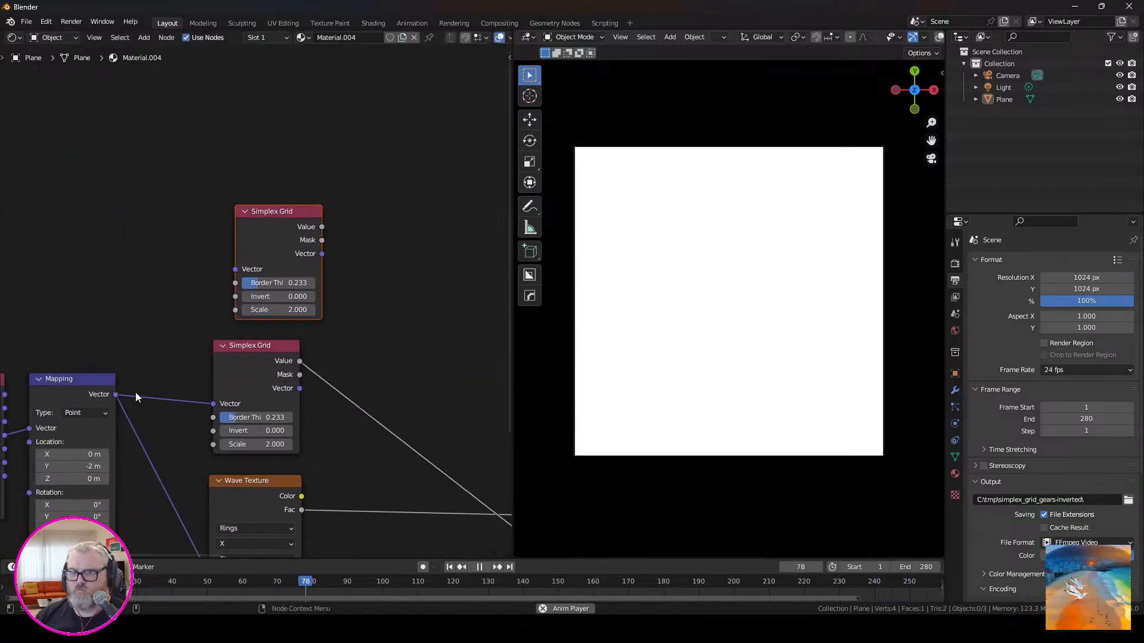
left_click_drag(228, 273, 229, 272)
middle_click_drag(389, 311, 84, 289)
left_click_drag(13, 191, 344, 461)
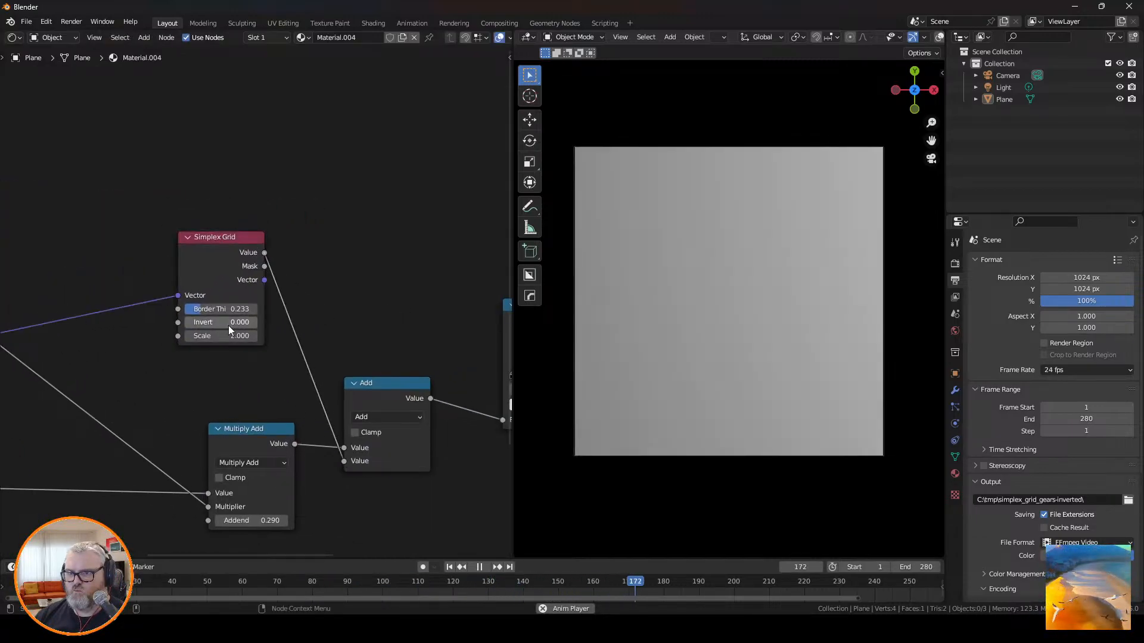
left_click_drag(229, 336, 165, 336)
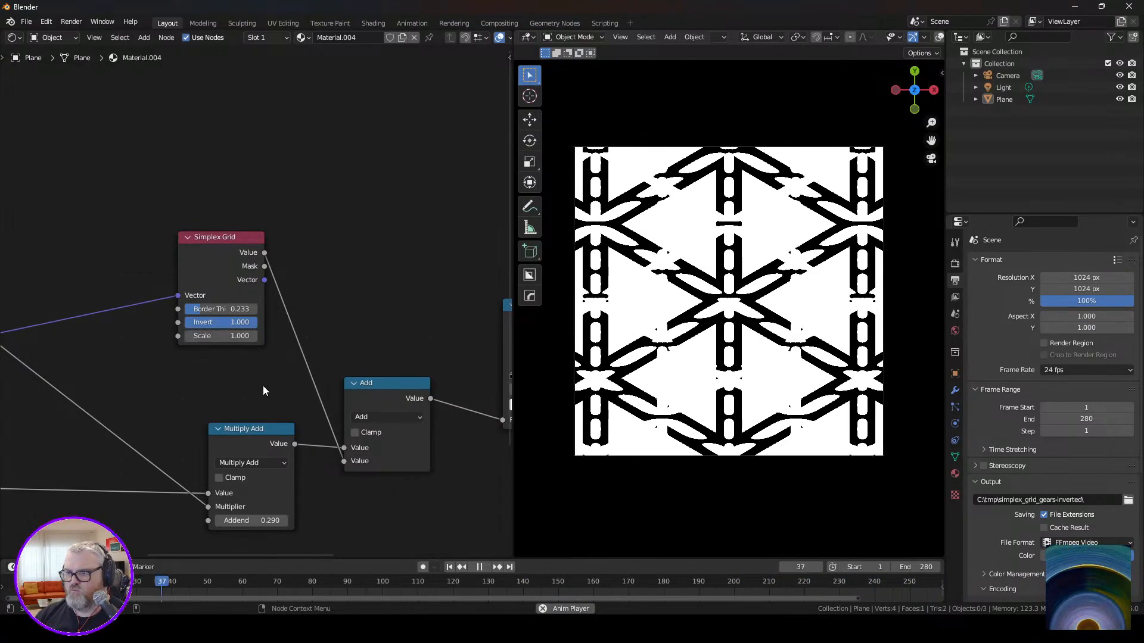
Move the Color Ramp's white stop to position 0.405.
middle_click_drag(354, 331, 73, 312)
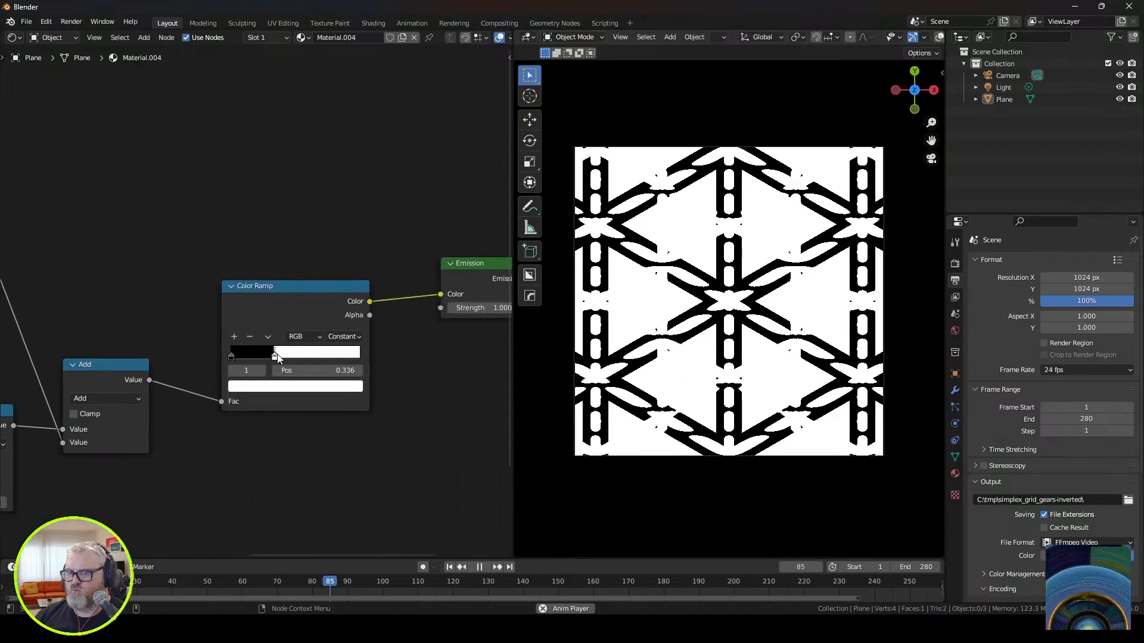
mouse_move(277, 358)
left_mouse_down()
mouse_move(325, 359)
mouse_move(283, 360)
left_mouse_up()
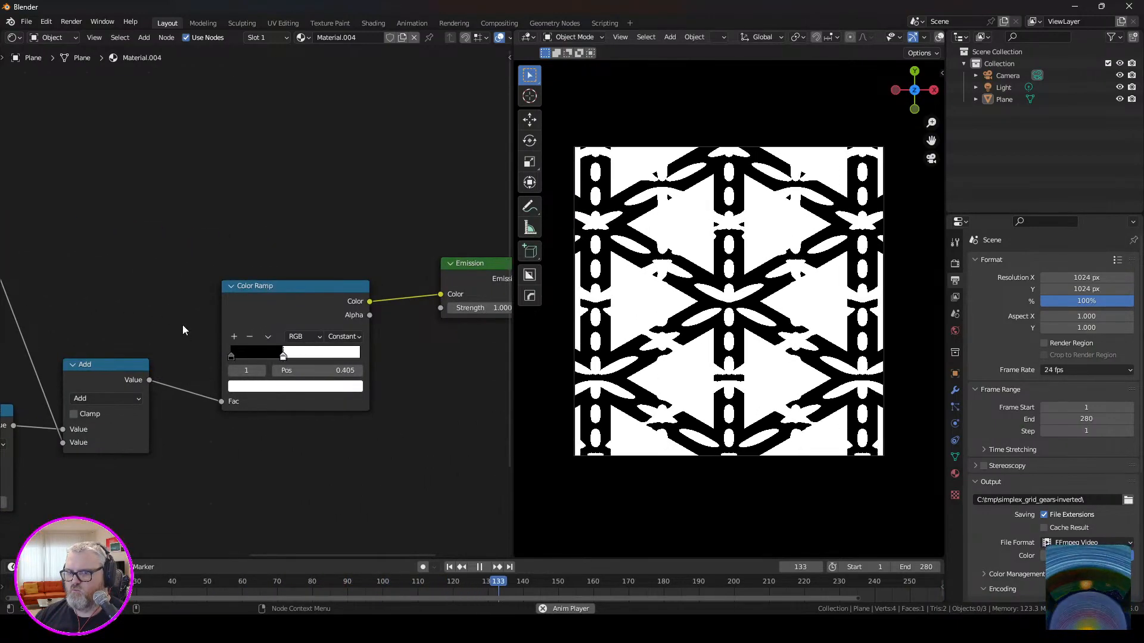
Switch the Add node to Multiply Add, try an addend of 0.29, and set the addend to 0.330.
middle_click_drag(150, 305, 433, 353)
left_click_drag(389, 437, 387, 446)
left_click(383, 458)
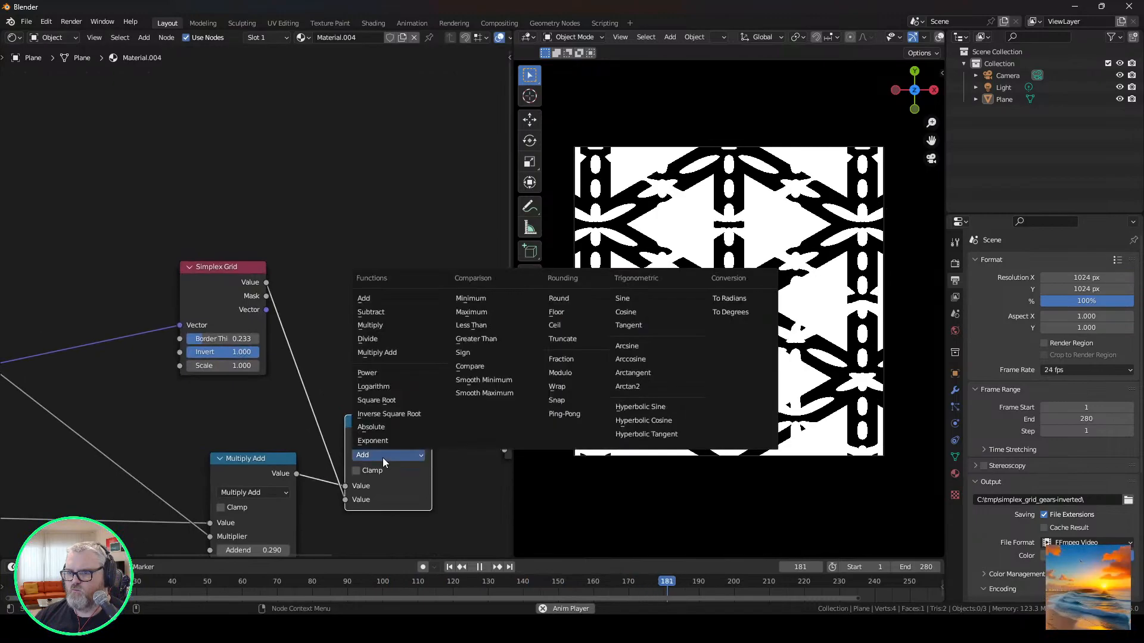
left_click(393, 354)
left_click(383, 514)
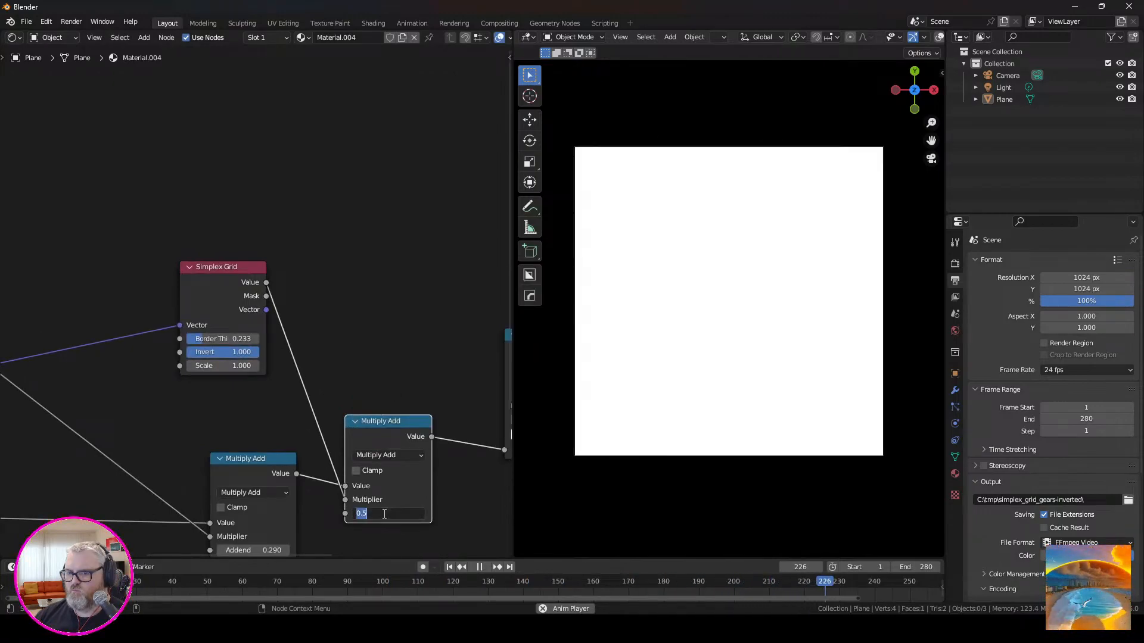
type("0.29")
key("Return")
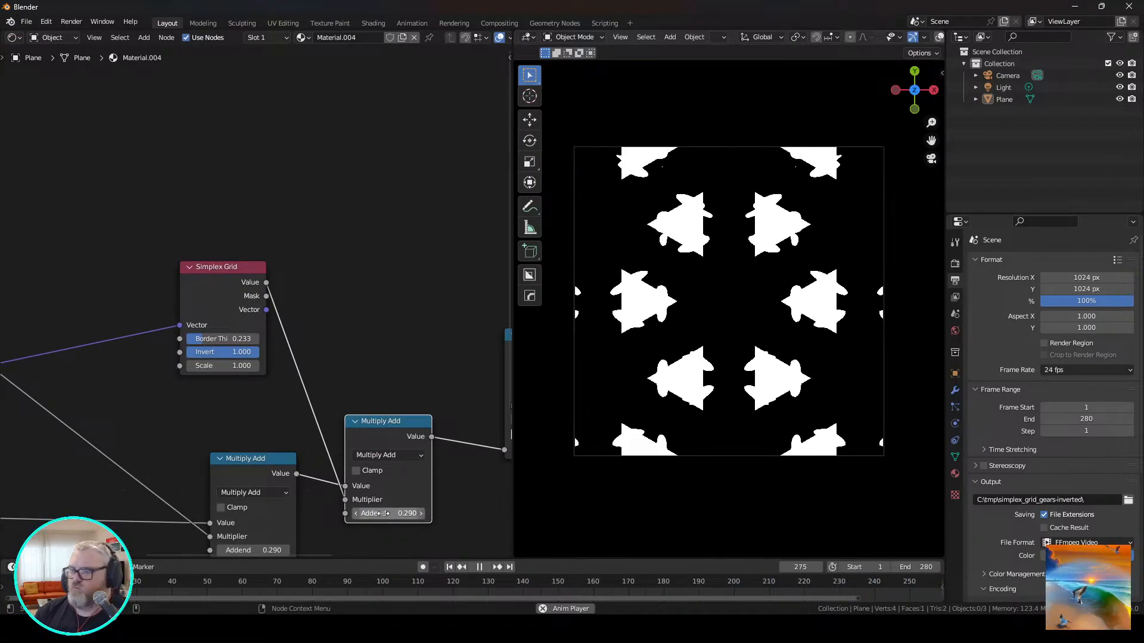
left_click_drag(389, 513, 390, 513)
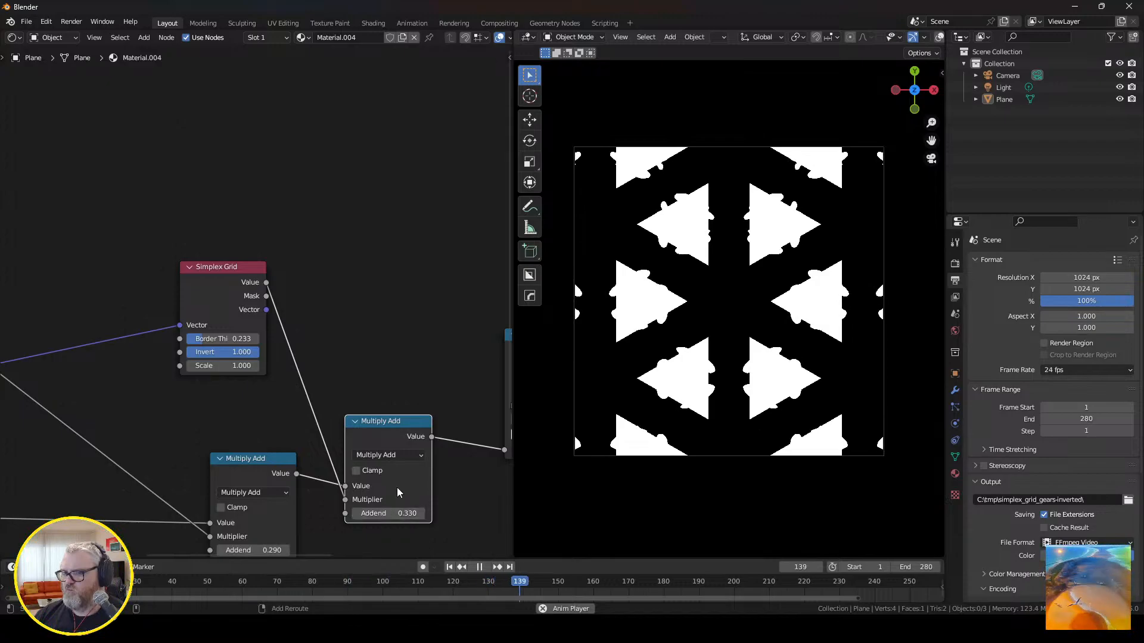
Set the duplicated Simplex Grid's scale to 2.
middle_click_drag(246, 401, 459, 385)
scroll(436, 392, "down", 3)
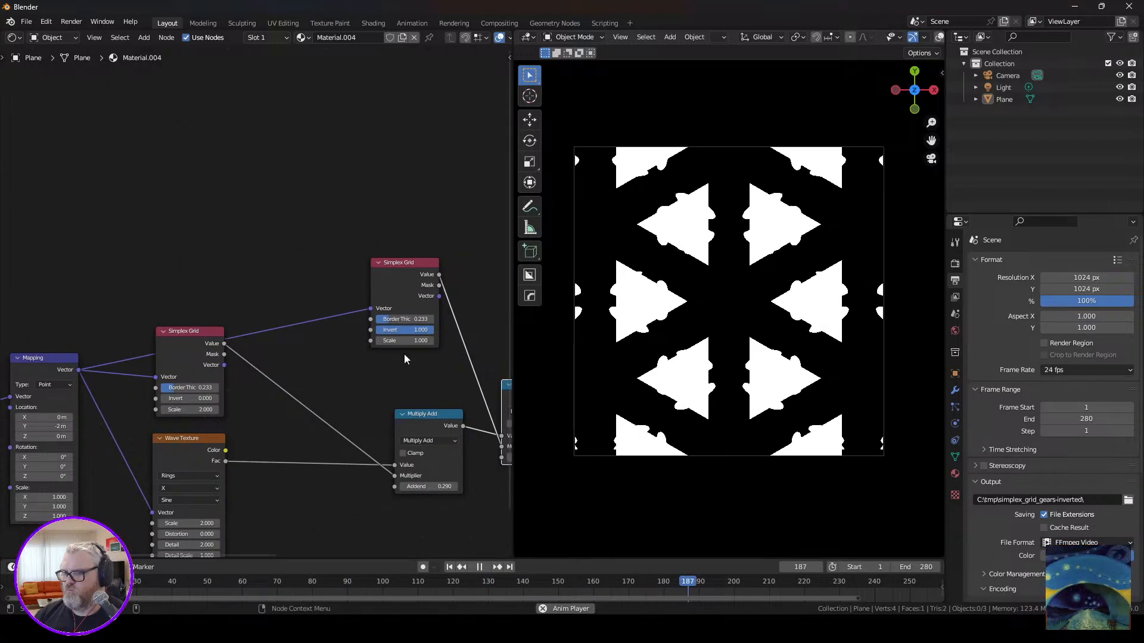
left_click_drag(403, 343, 423, 356)
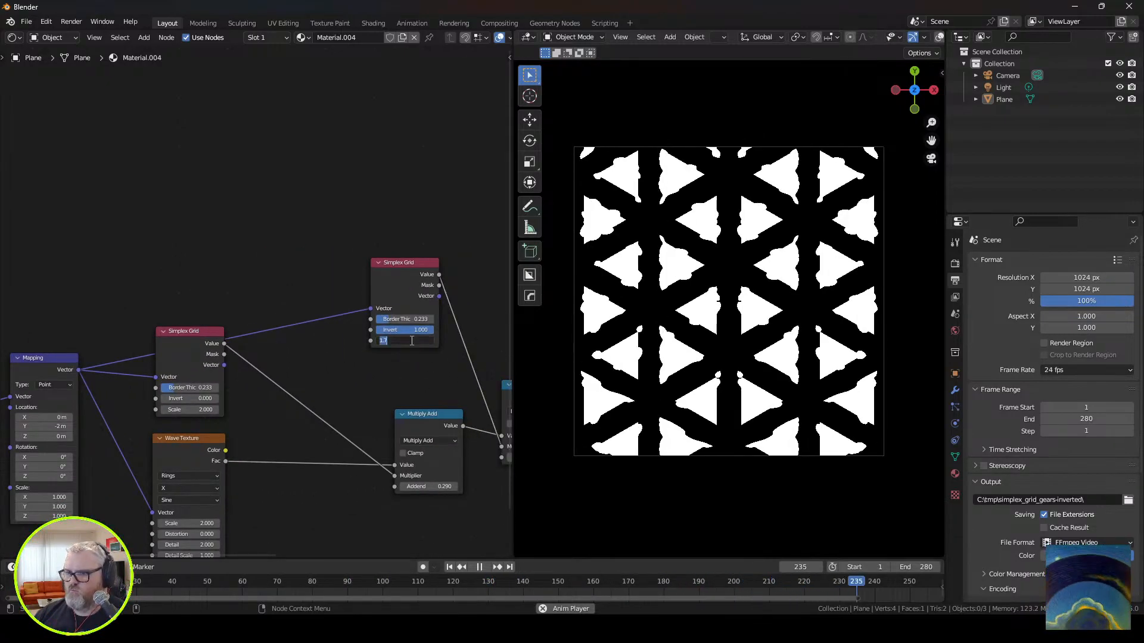
type("2")
key("Return")
Detach the duplicated Simplex Grid and second Multiply Add from the node tree, and try linking the original grid's Mask to the remaining Multiply Add's addend.
middle_click_drag(390, 378, 318, 302)
left_click_drag(340, 208, 313, 152)
left_click_drag(455, 308, 394, 166, "alt")
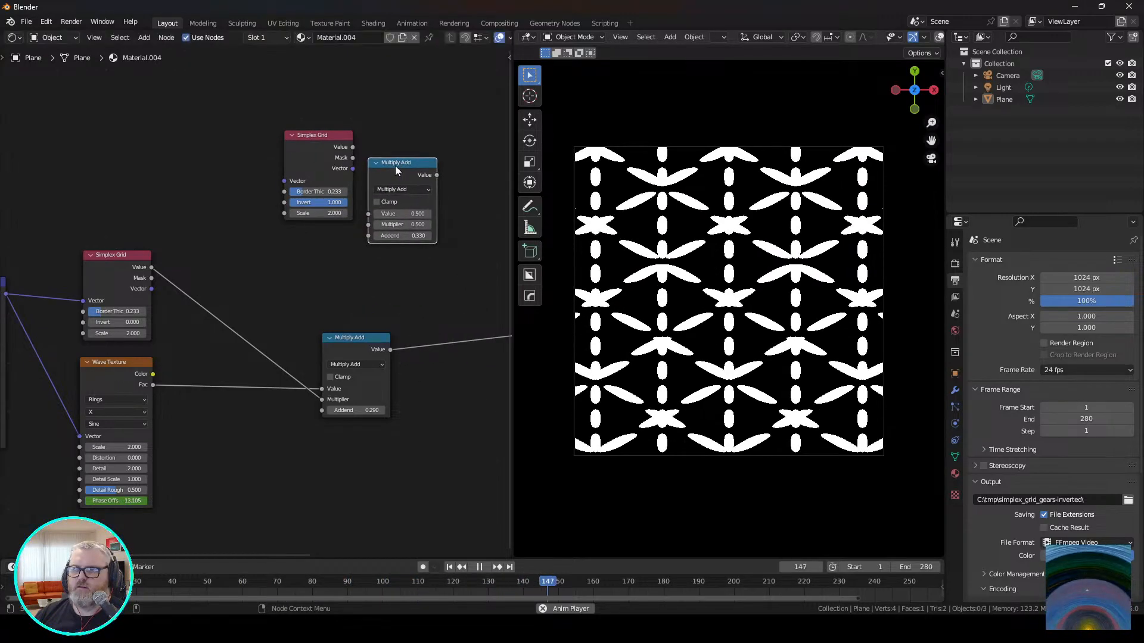
left_click_drag(306, 150, 185, 128)
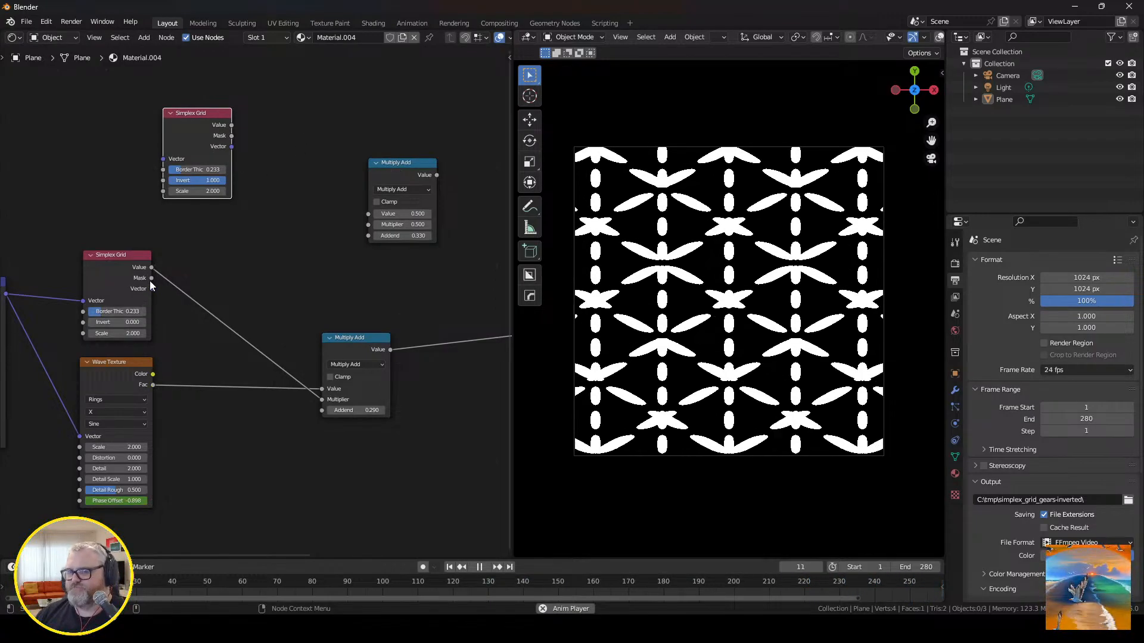
left_click_drag(151, 278, 330, 412)
key("ctrl+z")
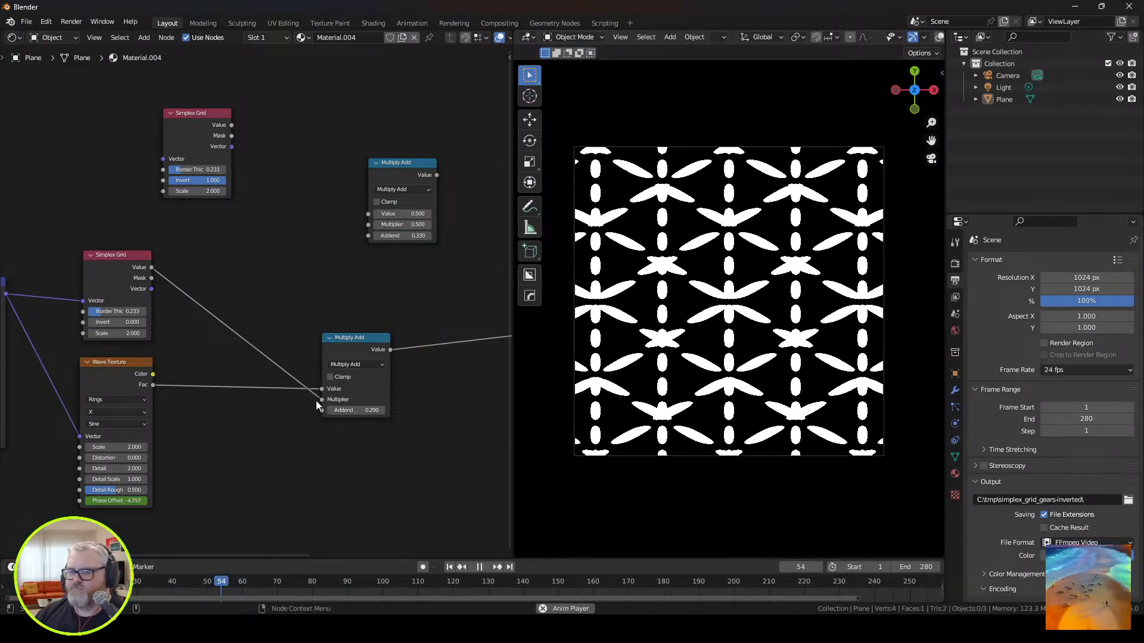
Set the linked Simplex Grid's border thickness to about 0.46, and set the Wave Texture's distortion to 31.730 after trying 58.030.
left_click_drag(116, 457, 206, 458)
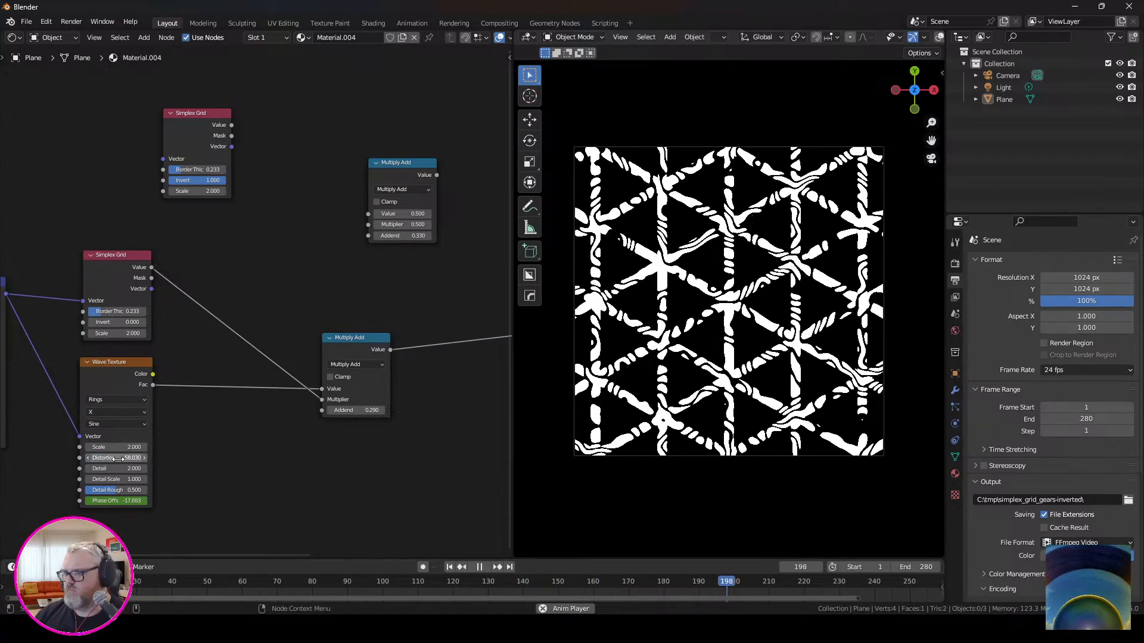
mouse_move(112, 311)
left_mouse_down()
mouse_move(142, 311)
mouse_move(120, 311)
left_mouse_up()
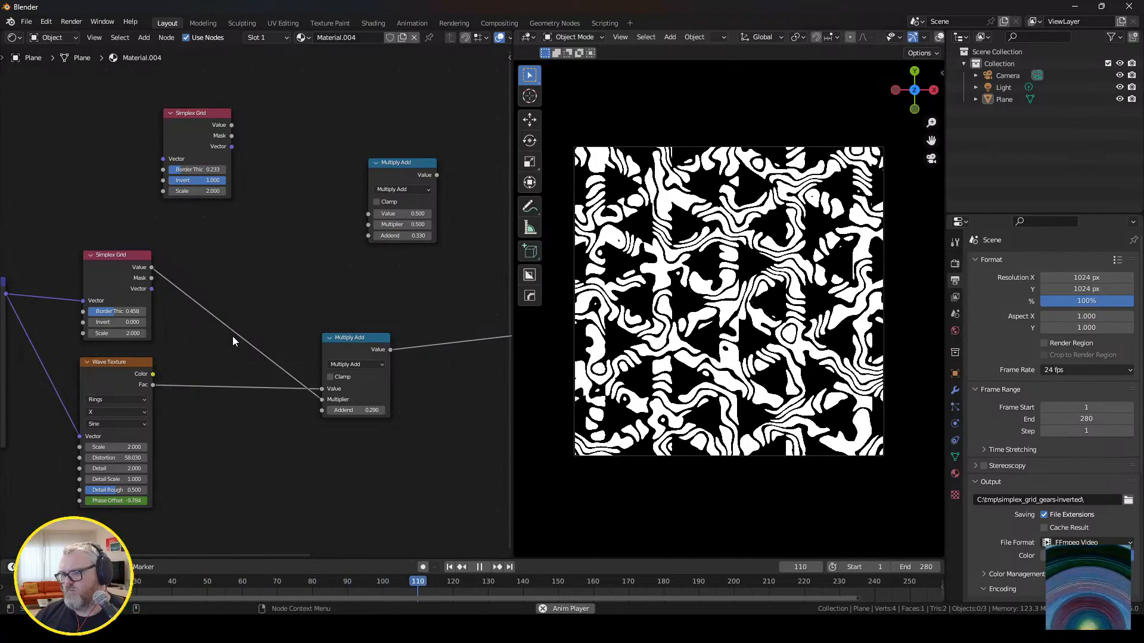
left_click_drag(119, 458, 36, 457)
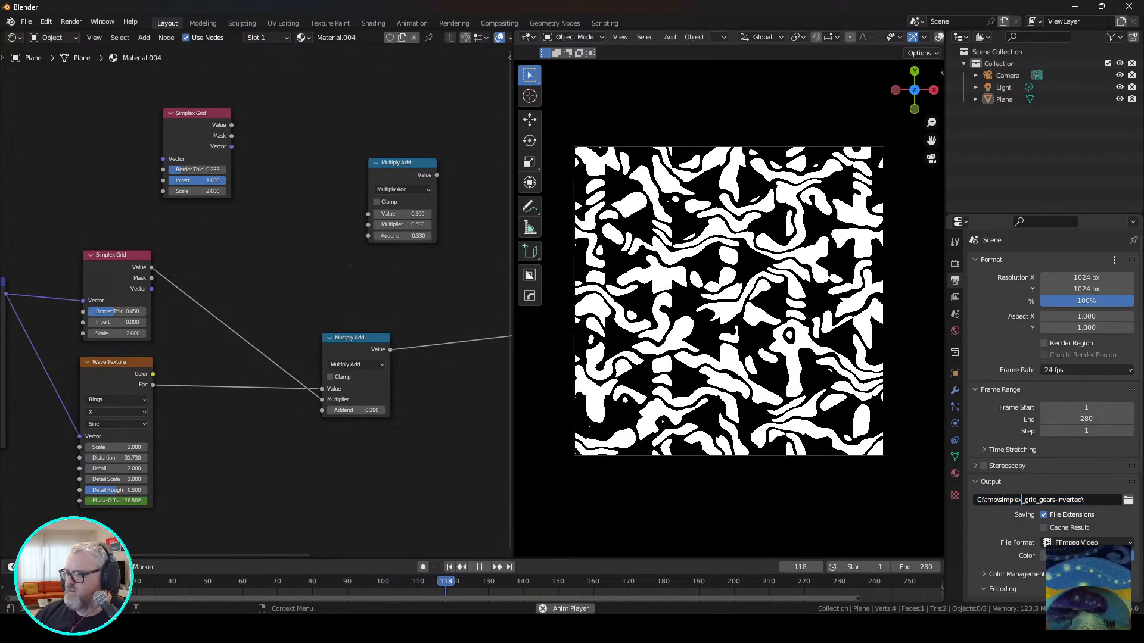
Try to set the output path to C:\tmp\gooey_gears\ and render the animation.
left_click(1082, 502)
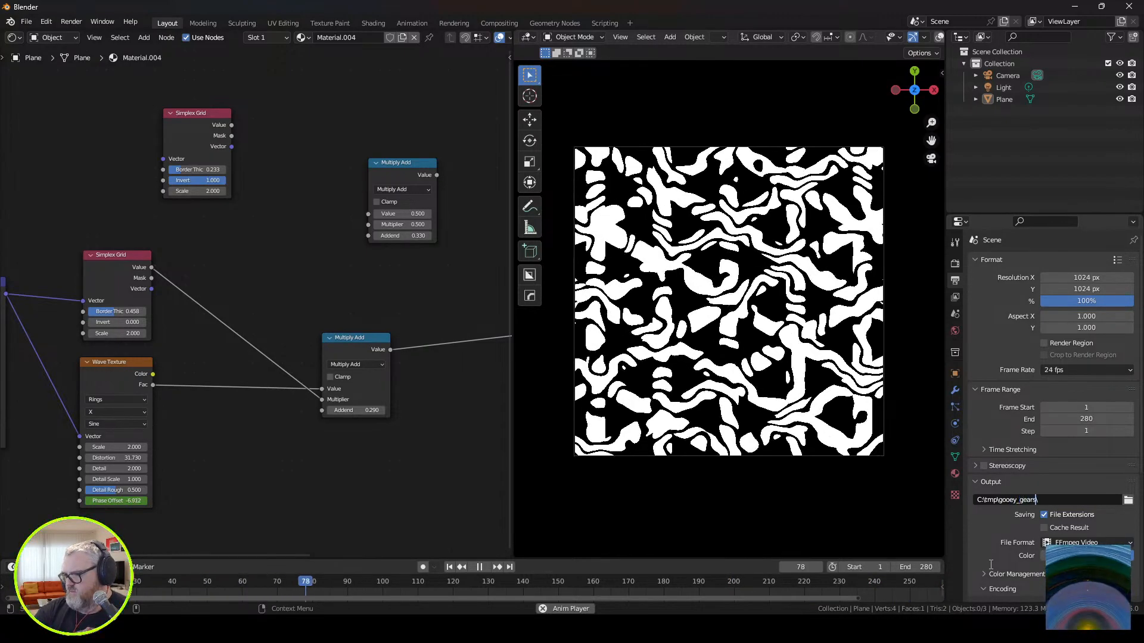
left_click(95, 23)
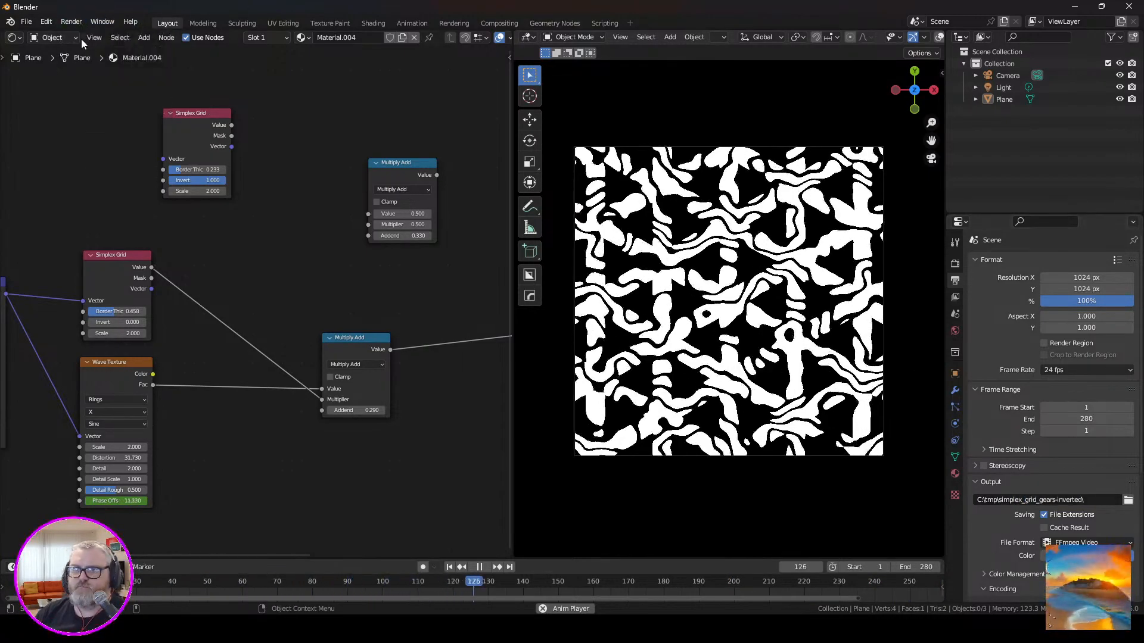
left_click(71, 21)
left_click(82, 48)
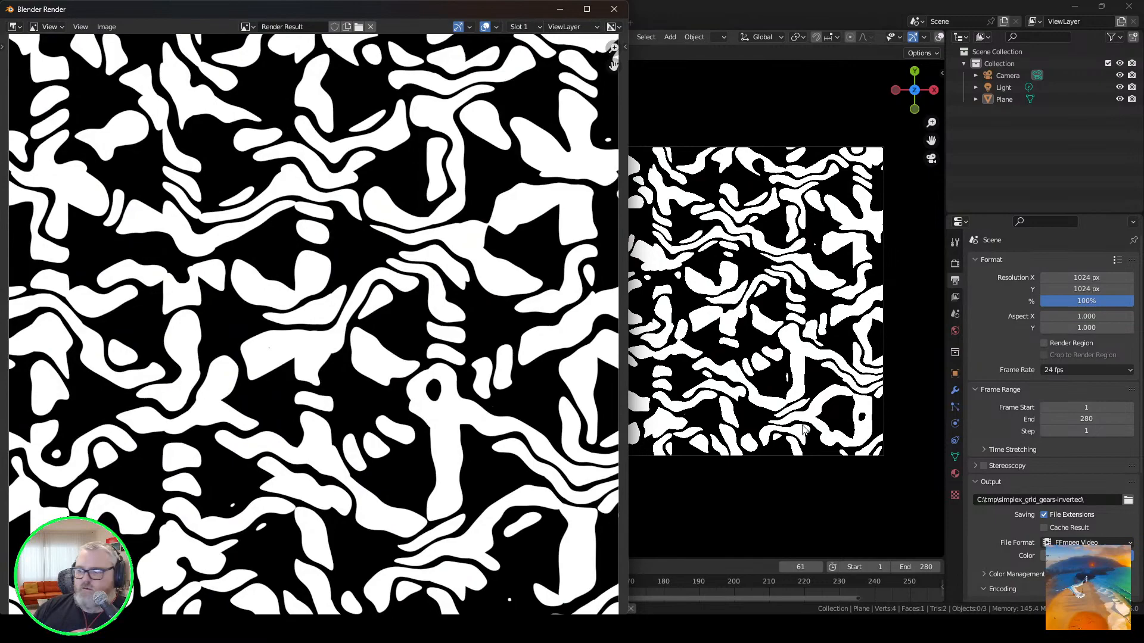
left_click(750, 513)
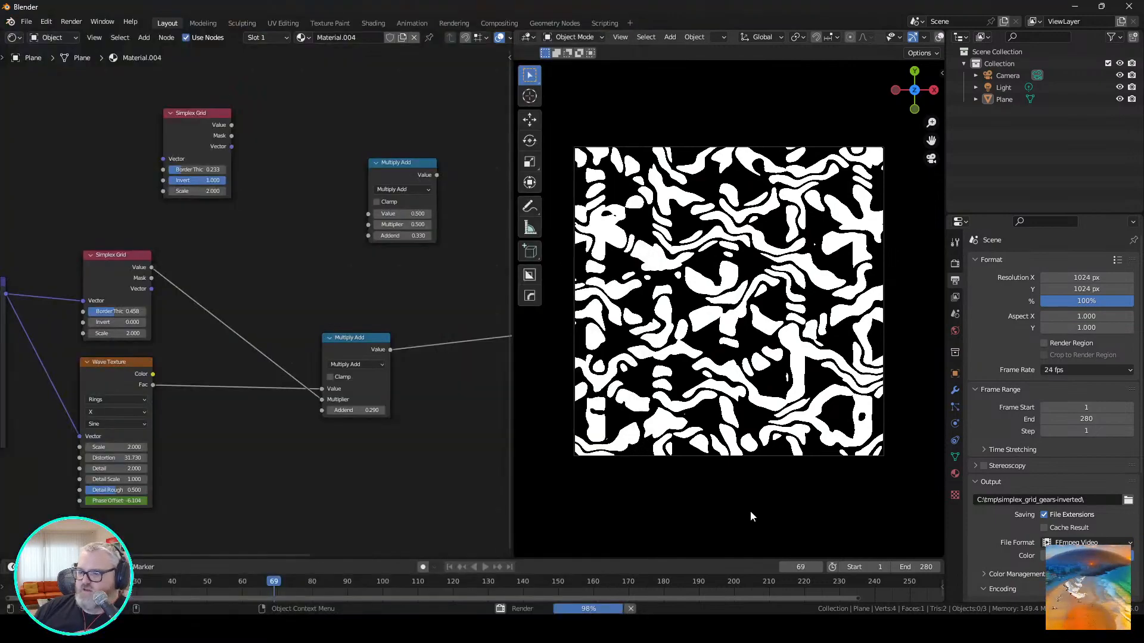
Open a File Explorer window and go to the img2img-images folder in C:\AI\sd\stable-diffusion-webui\outputs.
mouse_move(229, 629)
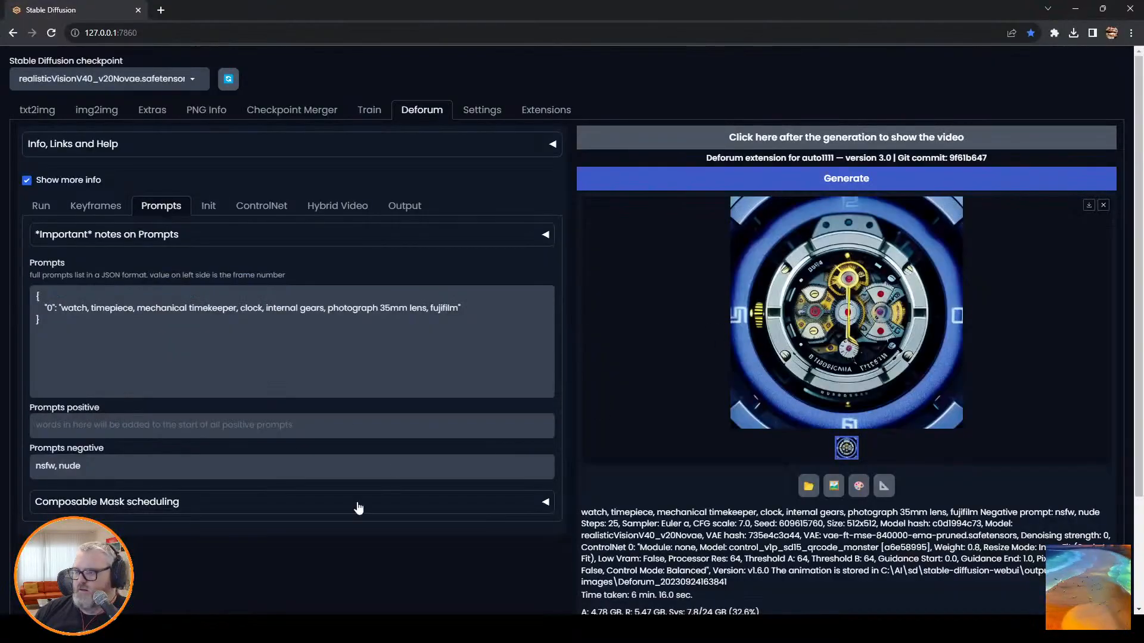
key("super+e")
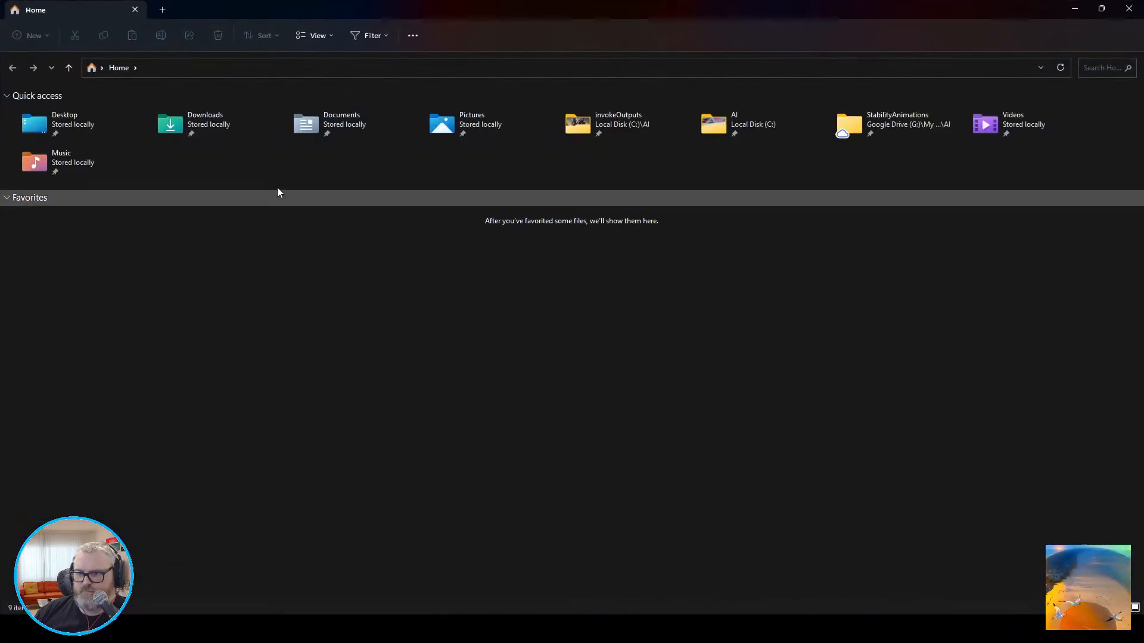
left_click(247, 67)
type("C:\\ai\\sd")
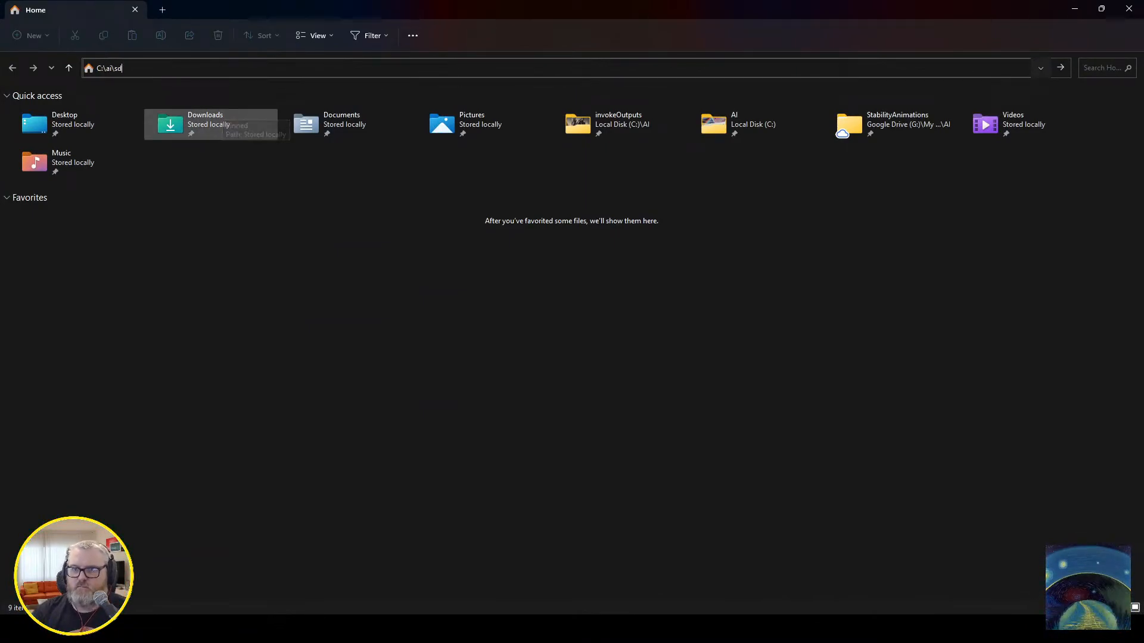
key("Down")
key("Up")
key("Up")
key("Return")
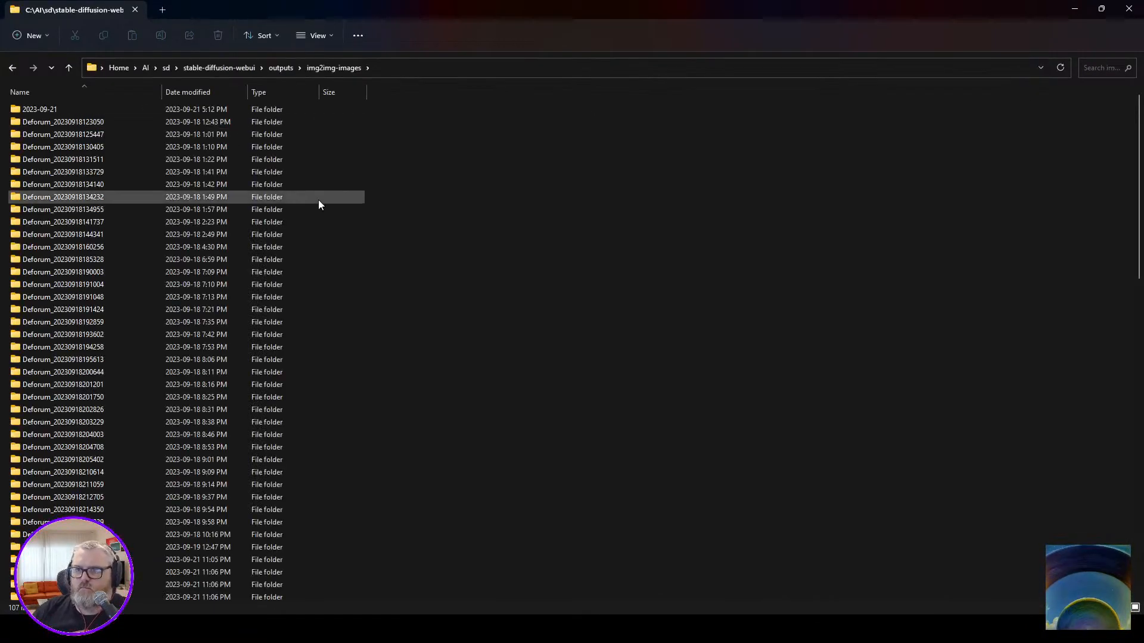
right_click(529, 262)
mouse_move(655, 271)
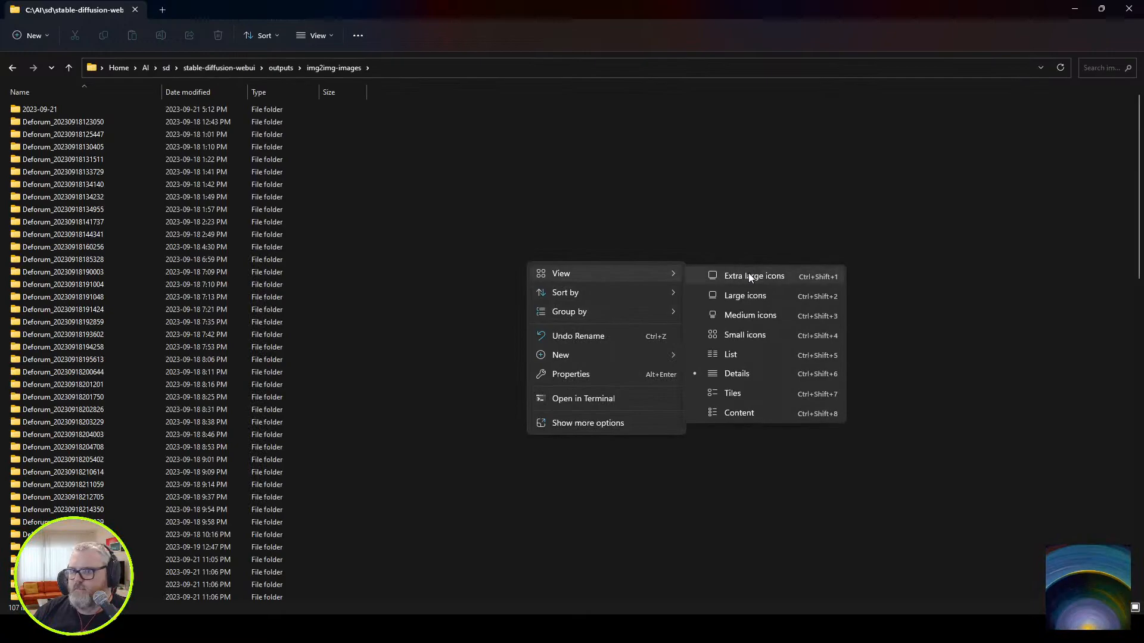
left_click(748, 272)
scroll(315, 247, "down", 15)
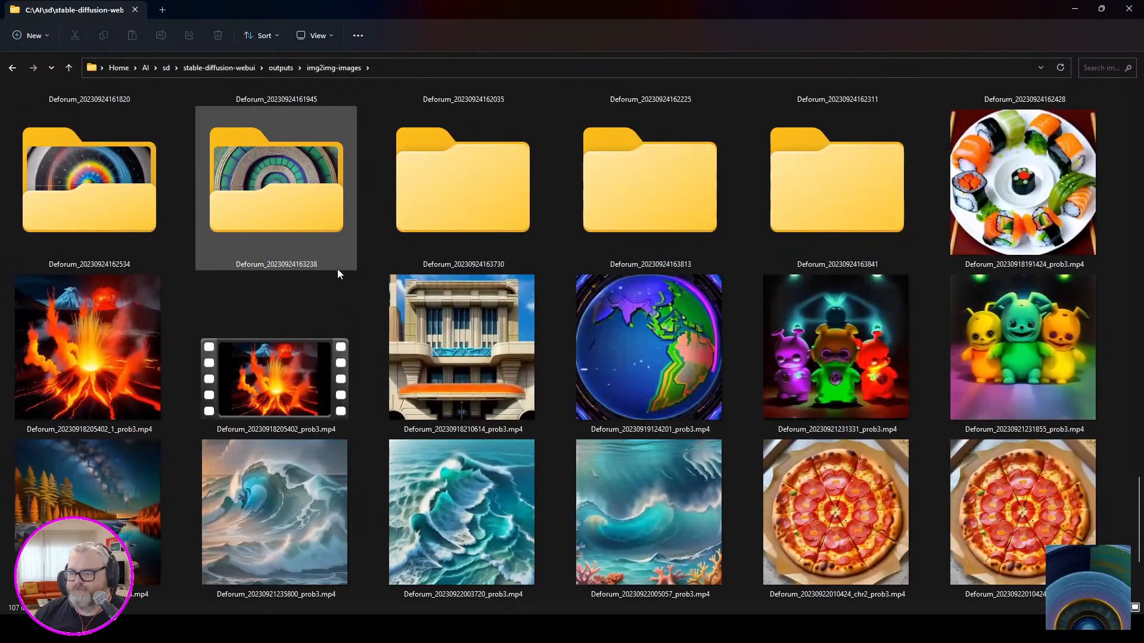
double_click(814, 167)
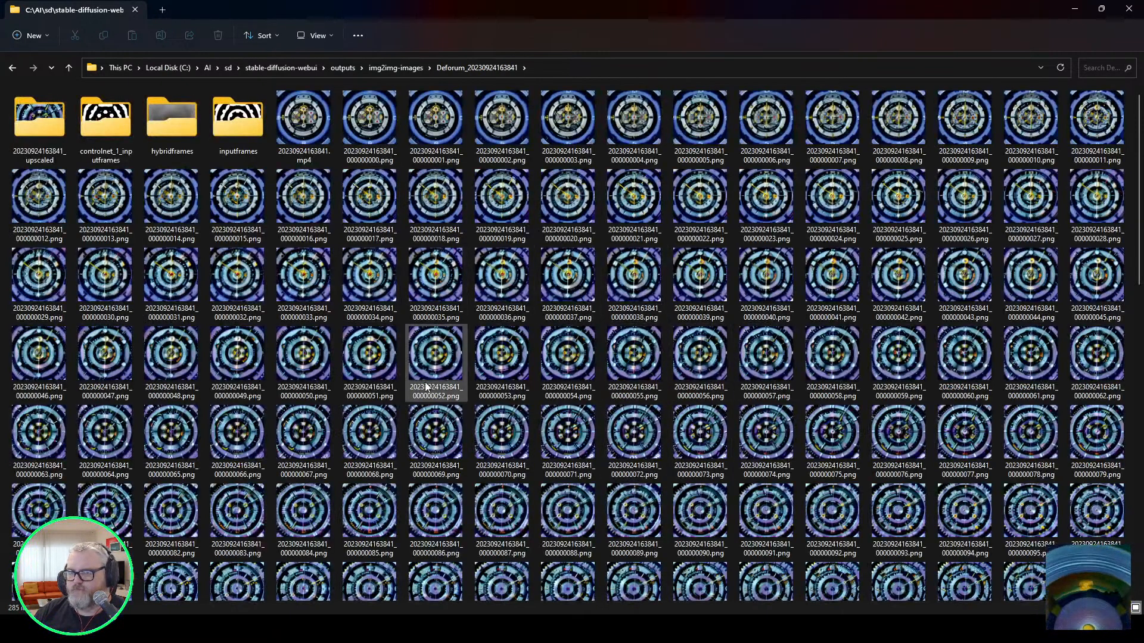
scroll(388, 122, "down", 10)
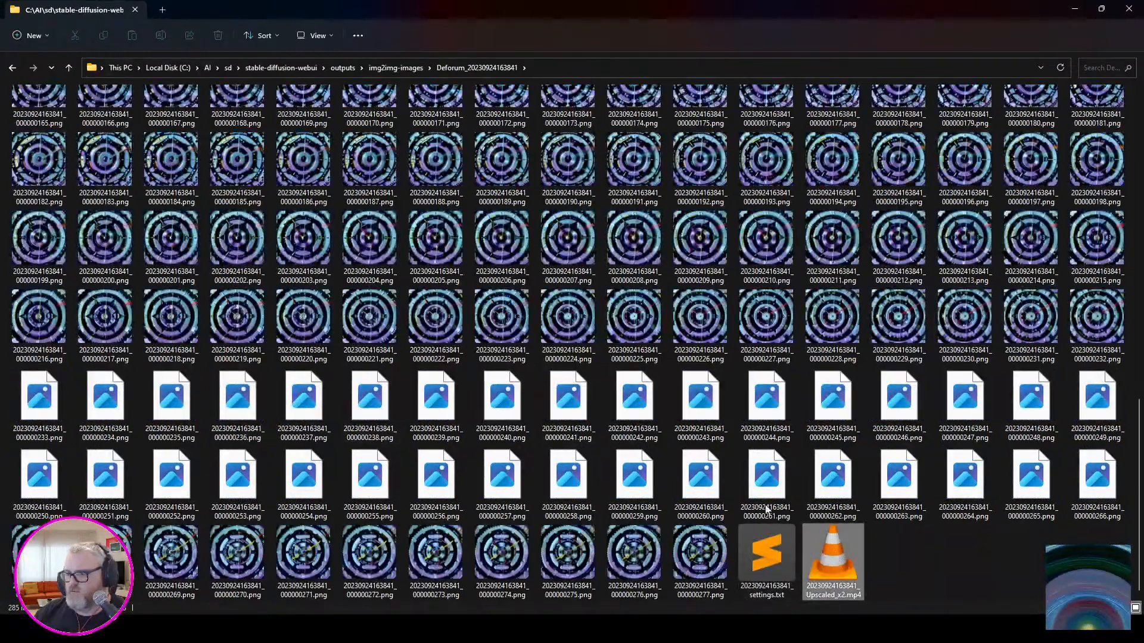
double_click(828, 551)
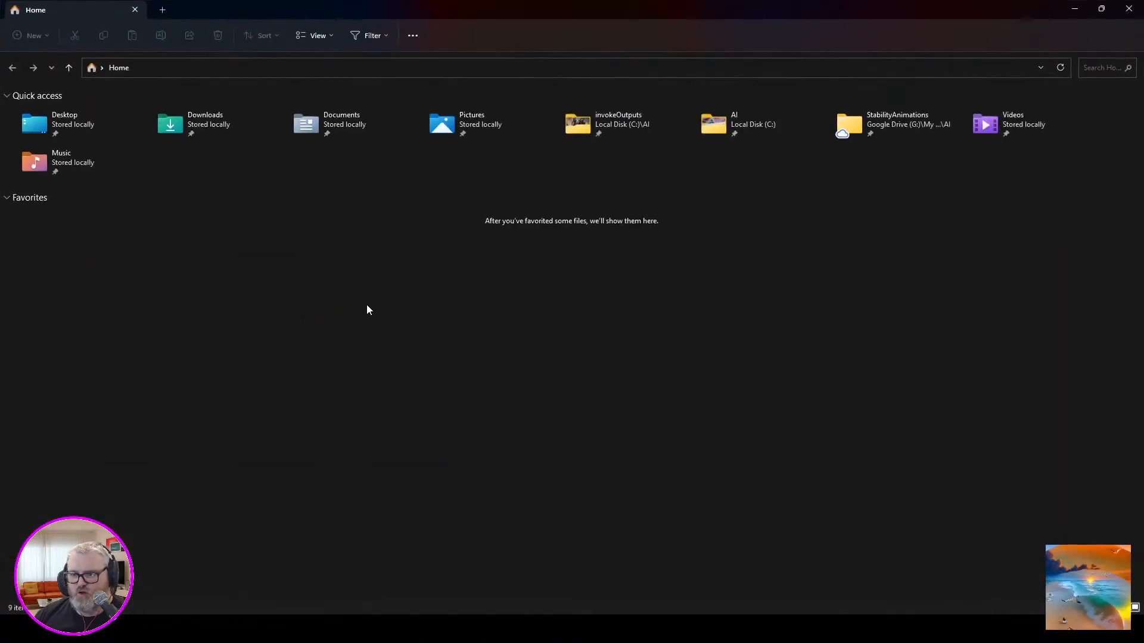
Go to C:\tmp, open the simplex_grid_gears-inverted folder and copy the path of 0001-0280.mp4.
left_click(233, 73)
type("c:\tmp")
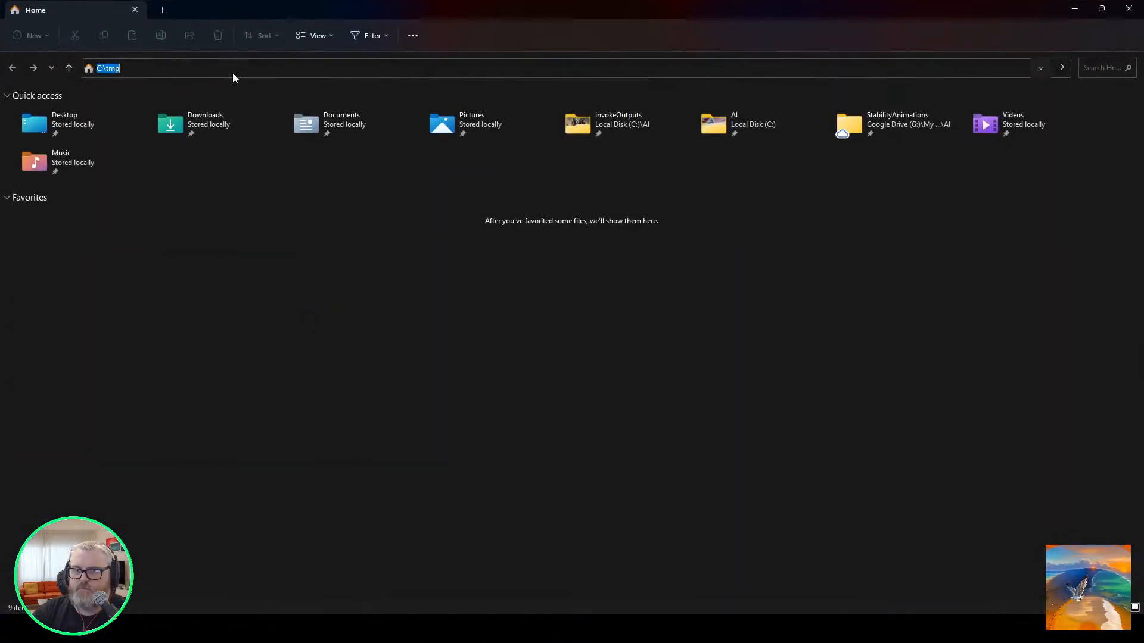
key("Return")
double_click(1058, 173)
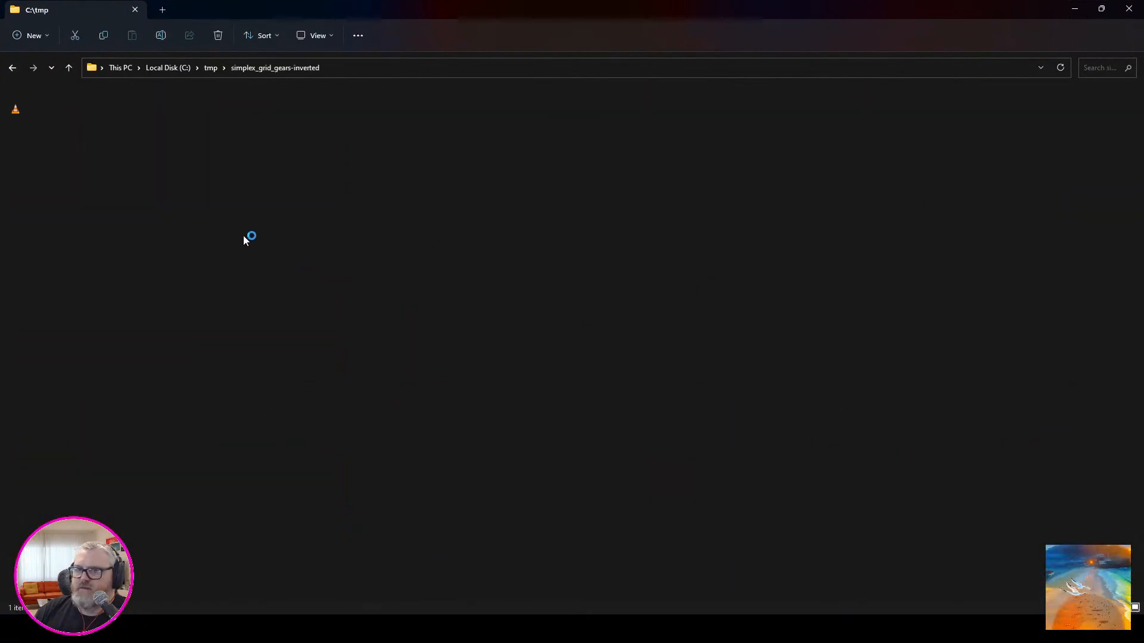
right_click(67, 159)
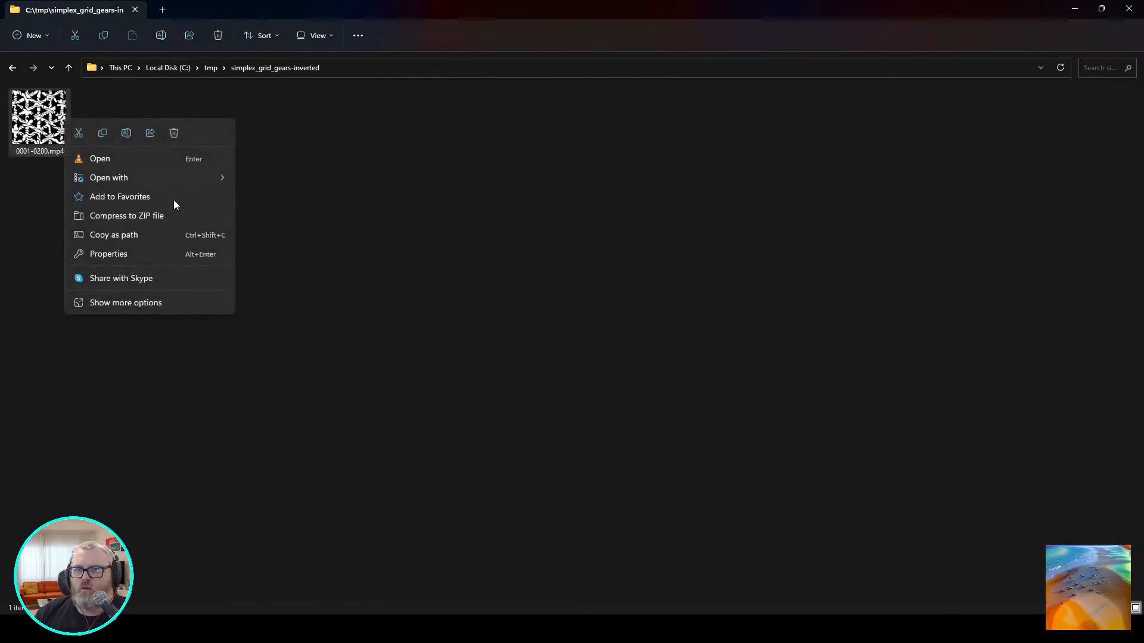
left_click(158, 234)
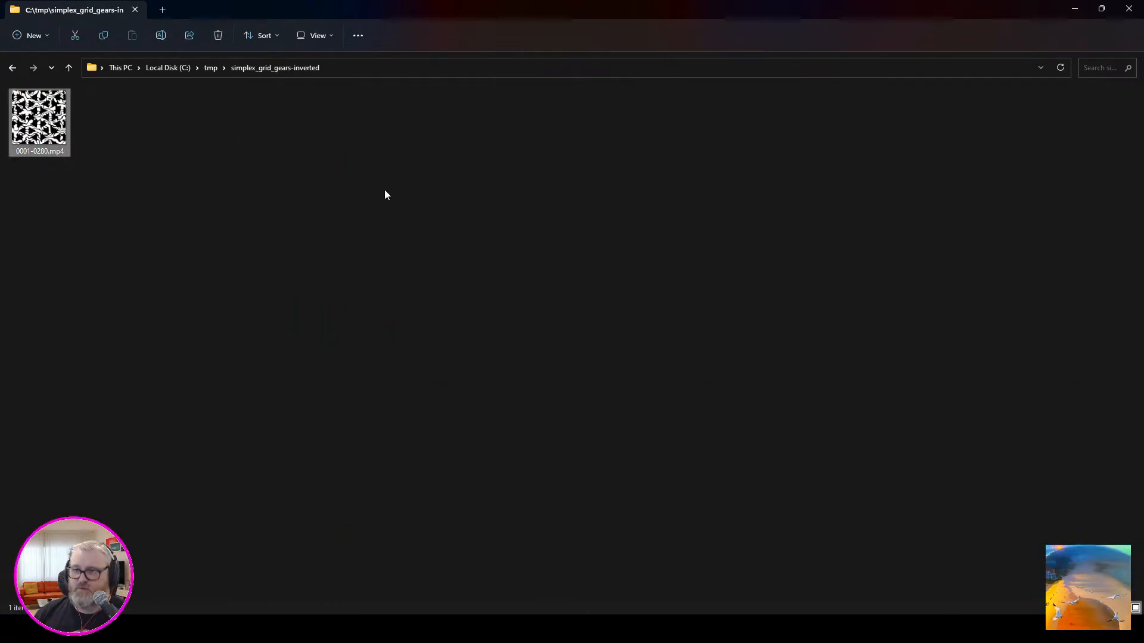
left_click(1074, 9)
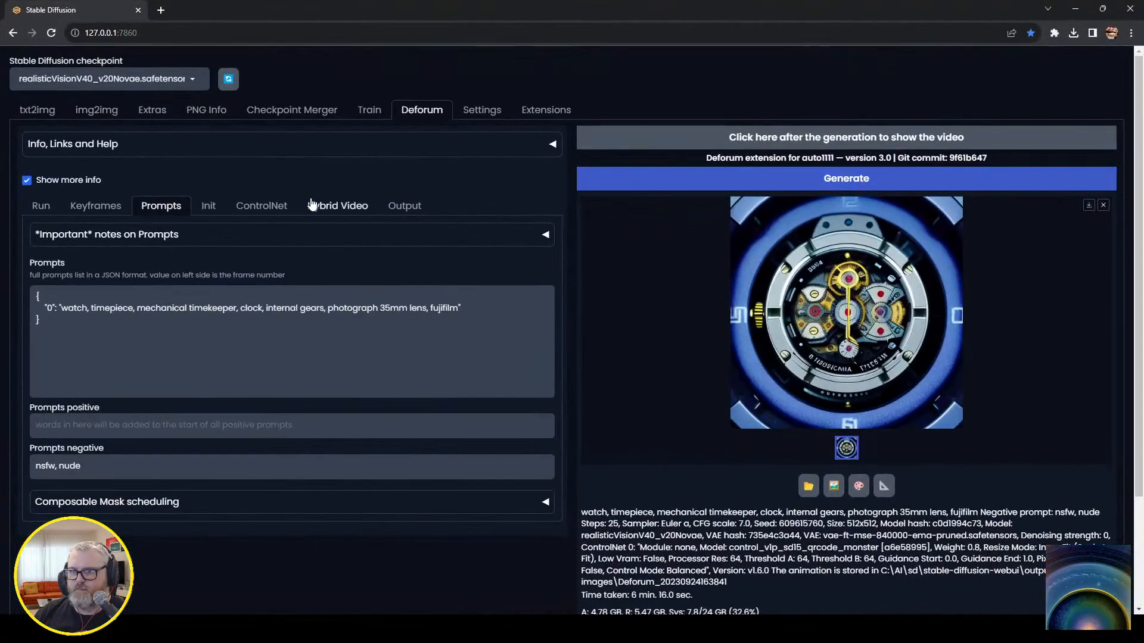
In Deforum, replace the ControlNet input video path of CN Model 1 with the copied simplex_grid_gears-inverted\0001-0280.mp4 path.
left_click(312, 204)
left_click(221, 206)
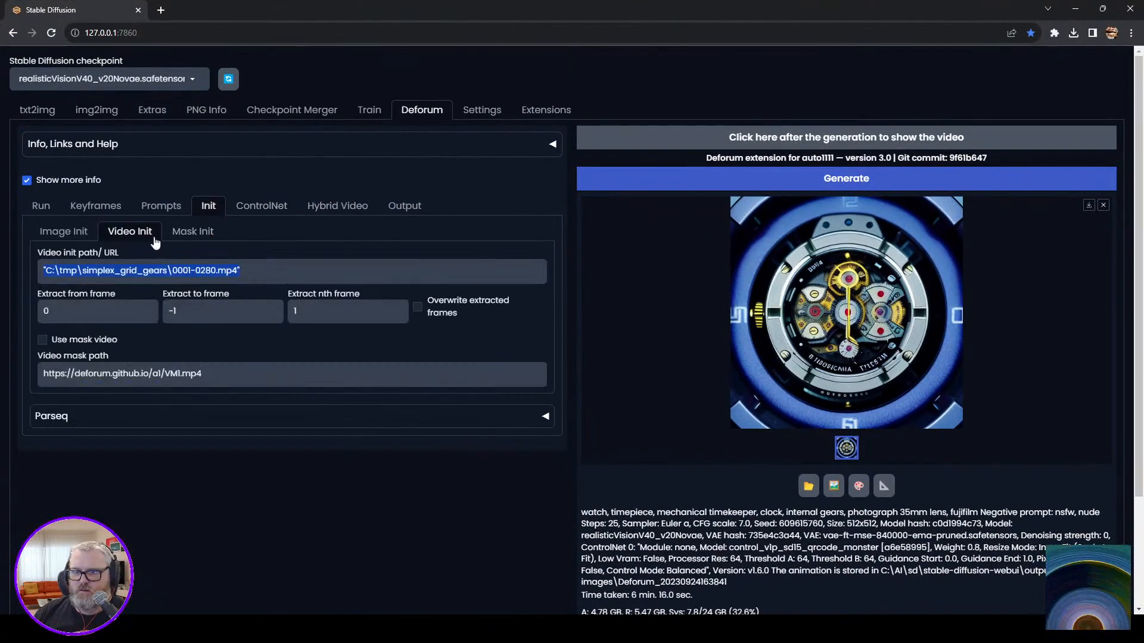
left_click(262, 206)
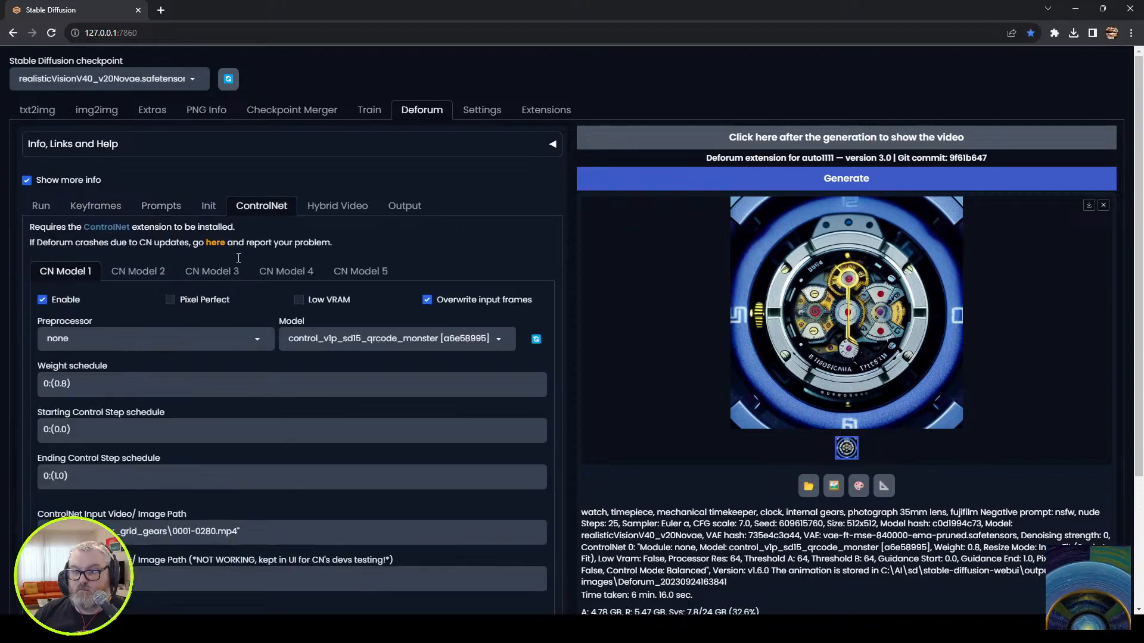
scroll(172, 467, "down", 3)
key("ctrl+a")
type("\"C:\\tmp\\simplex_grid_gears-inverted\\0001-0280.mp4\"")
scroll(118, 297, "up", 3)
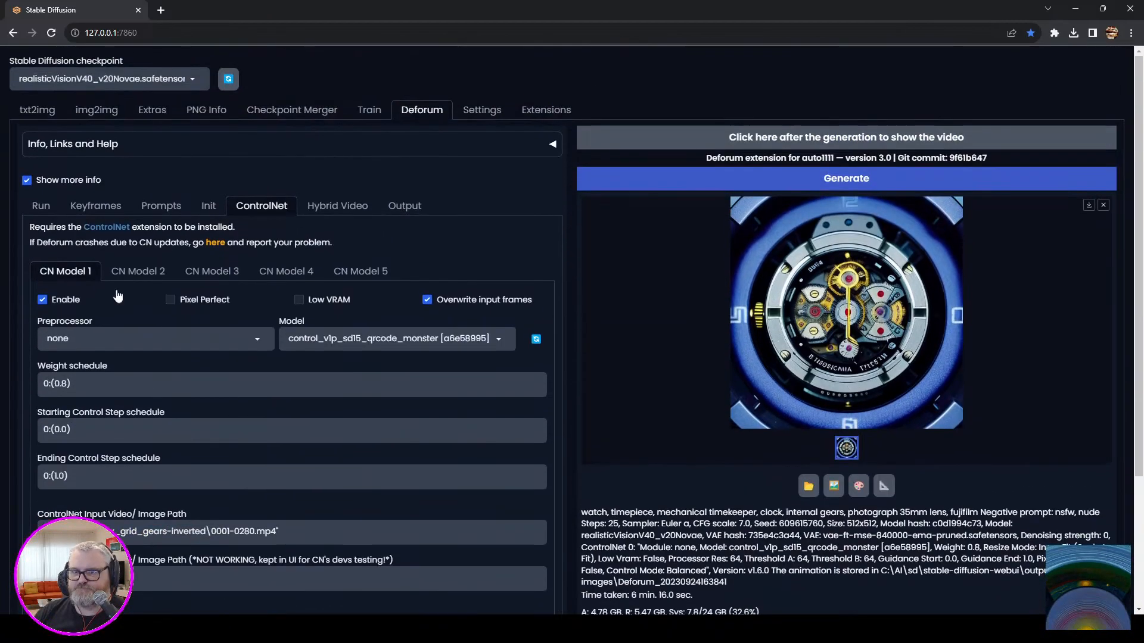
Replace the frame 0 prompt with "flowing lava down a rocky volcano, eruption, ash and fog" and start generating the animation.
left_click(96, 206)
left_click(161, 206)
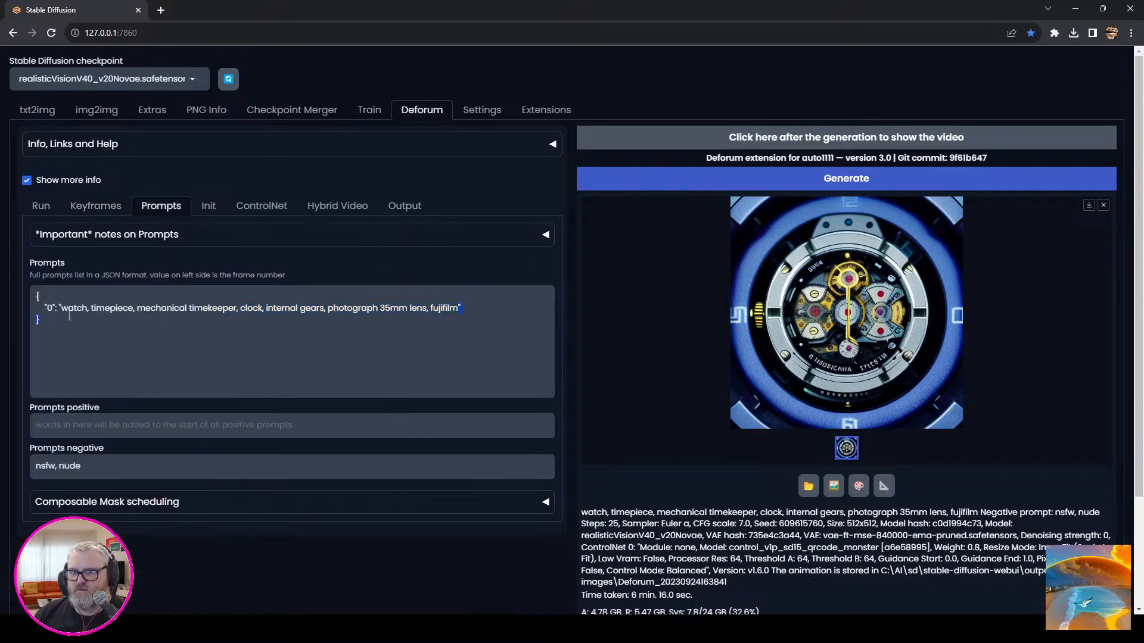
key("BackSpace")
type("flowing lava dow")
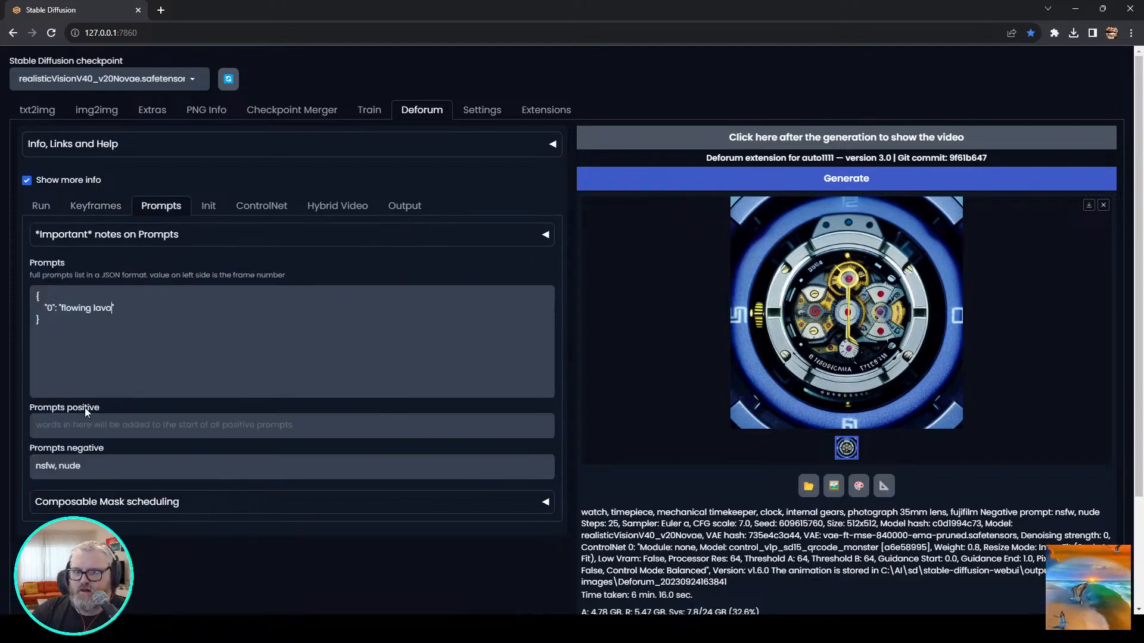
type("n a rocky mount")
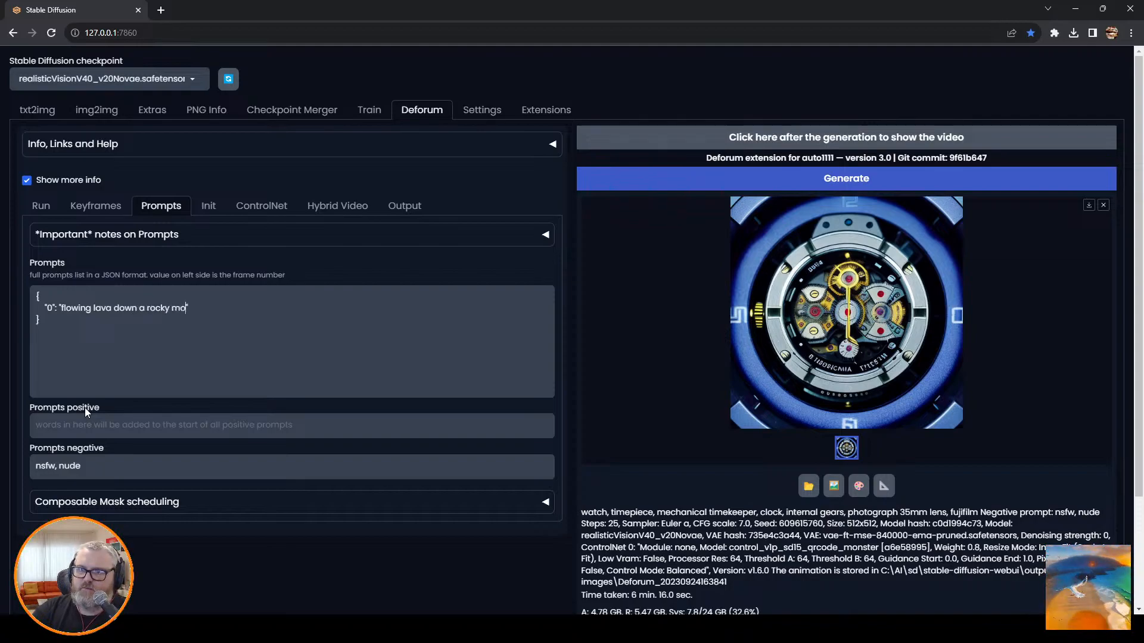
key("BackSpace")
key("BackSpace")
key("BackSpace")
key("BackSpace")
key("BackSpace")
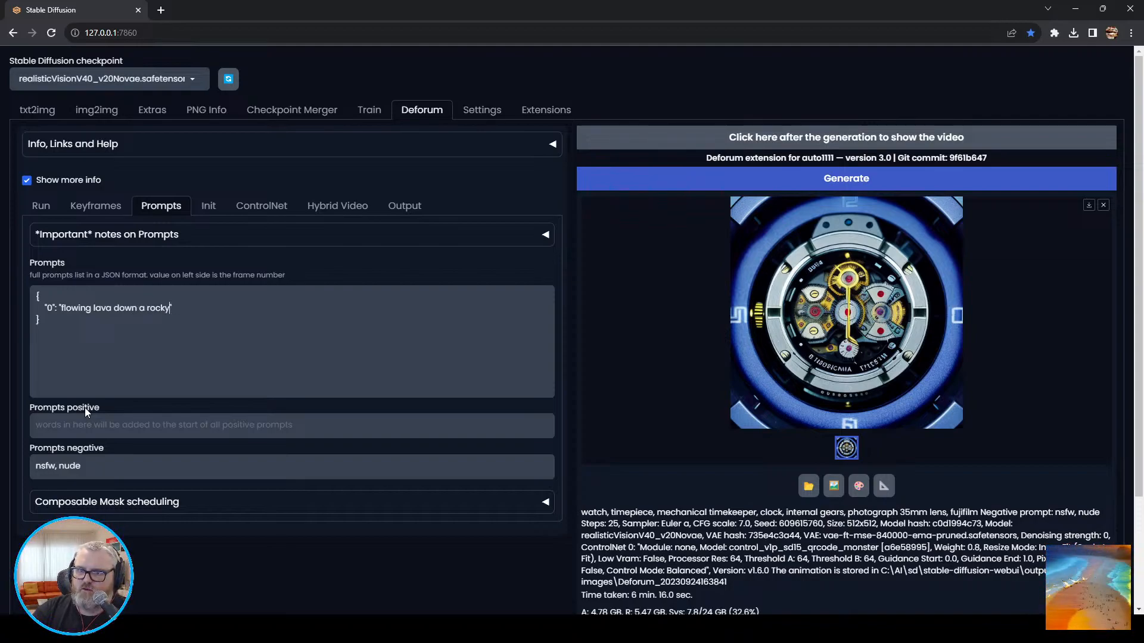
type("volcano, ")
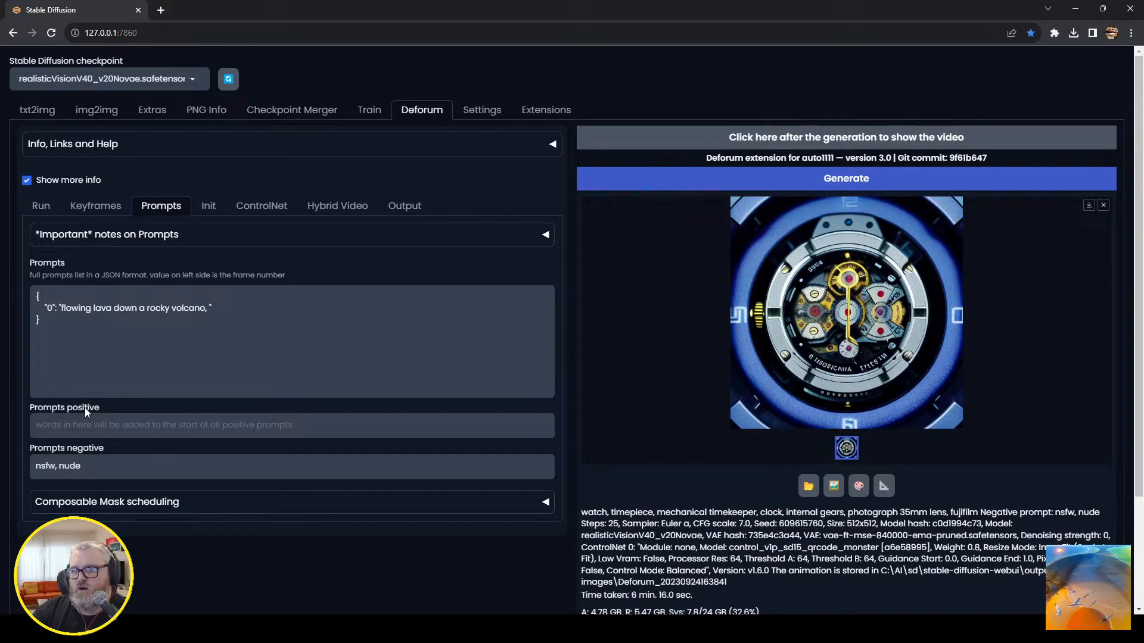
type("eruption, ash and fog")
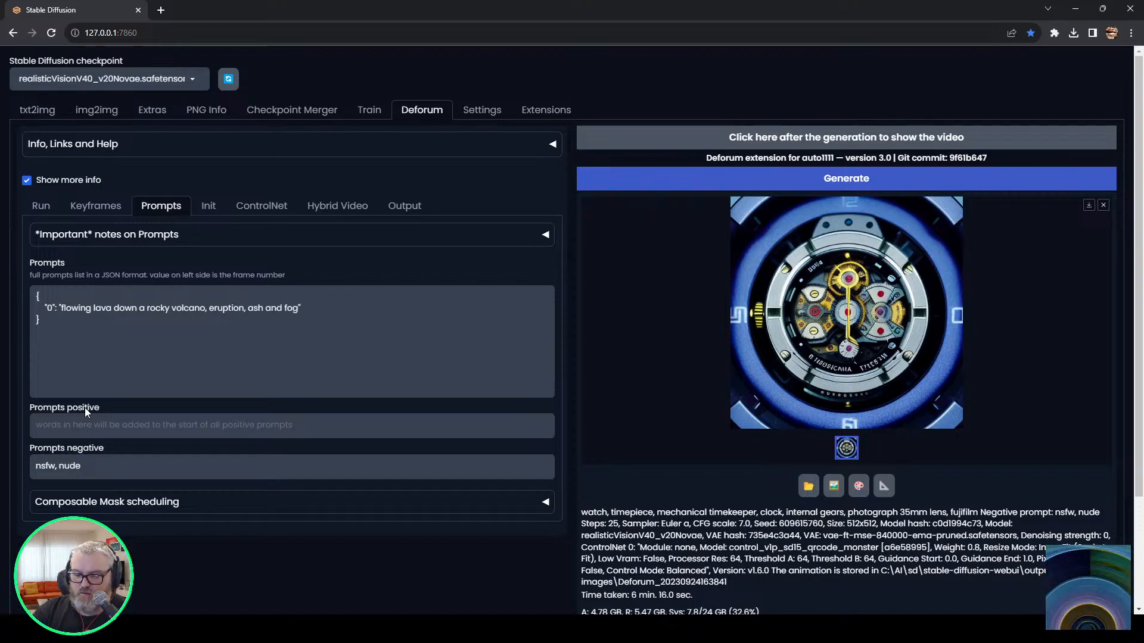
left_click(789, 181)
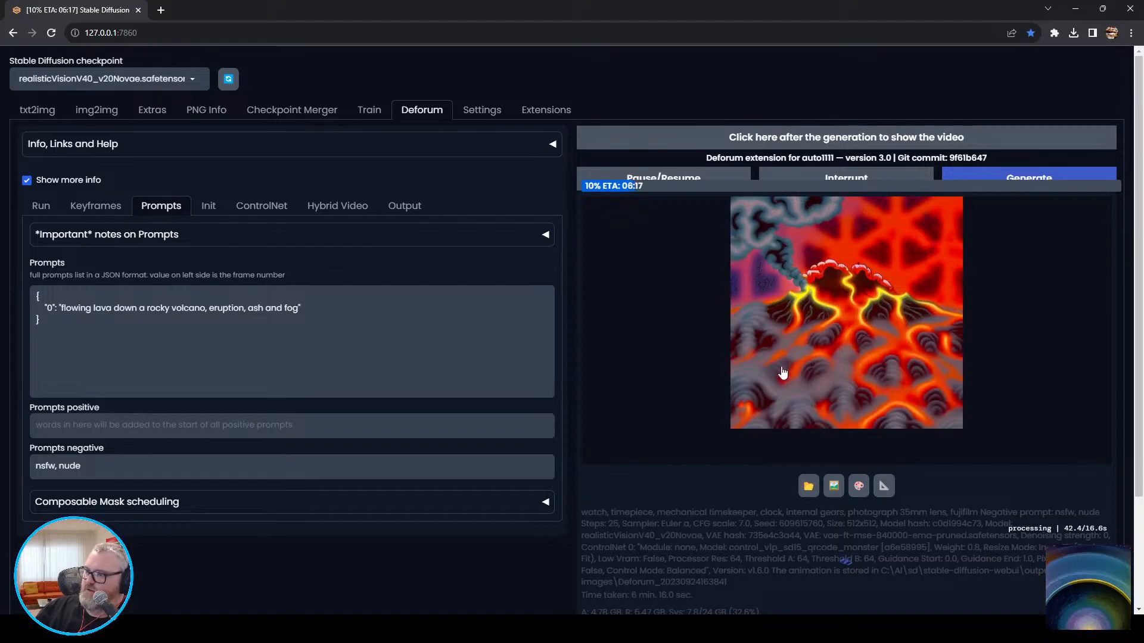
Switch to File Explorer and open the stable-diffusion-webui\outputs\img2img-images folder in a new tab.
left_click(411, 629)
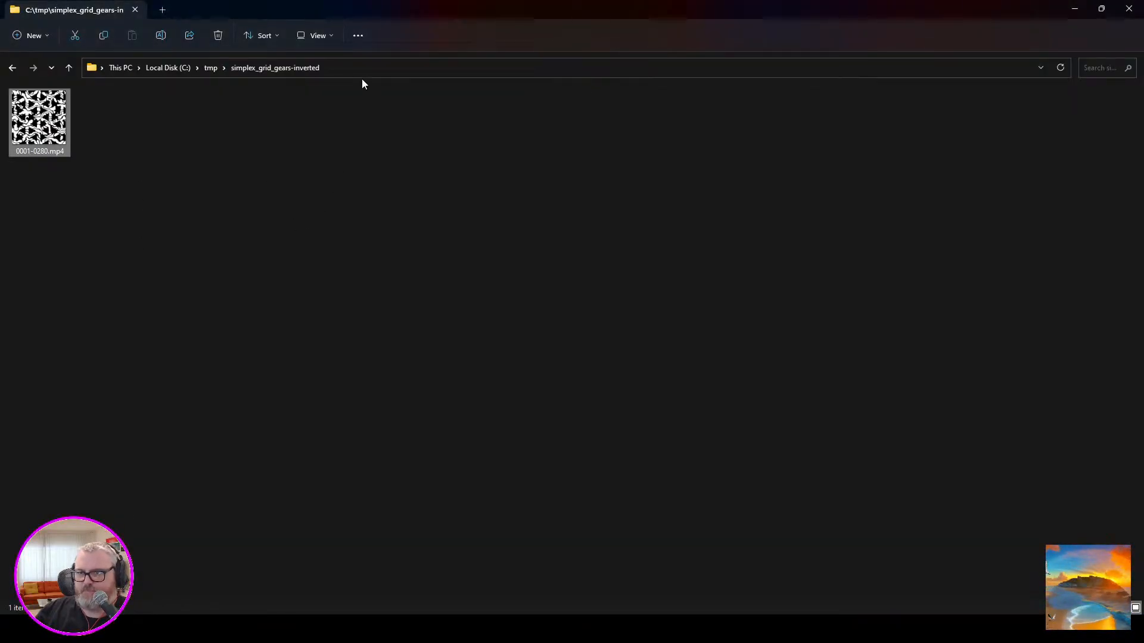
left_click(361, 155)
key("ctrl+t")
left_click(320, 75)
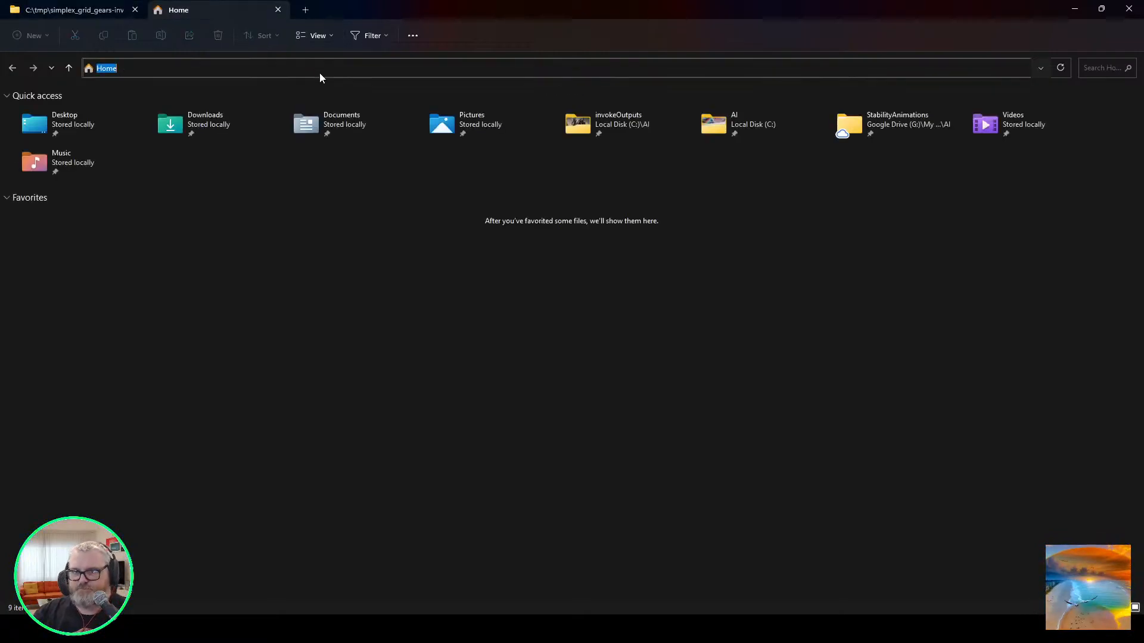
type("C:\\ai\\sd")
key("Down")
key("Down")
key("Down")
key("Down")
key("Return")
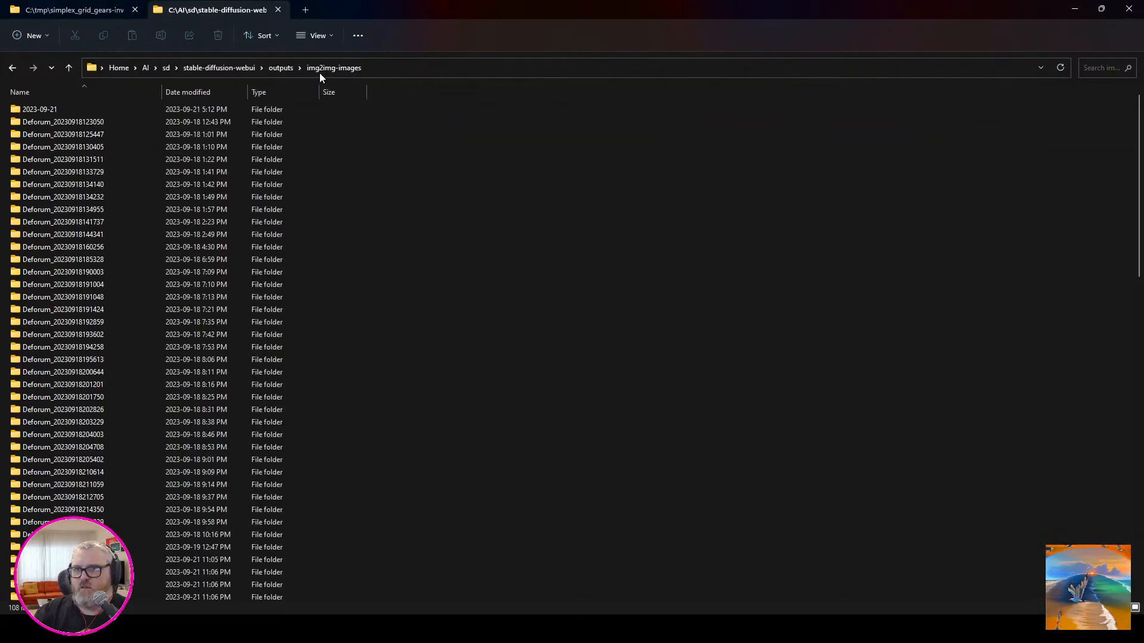
right_click(399, 176)
left_click(604, 189)
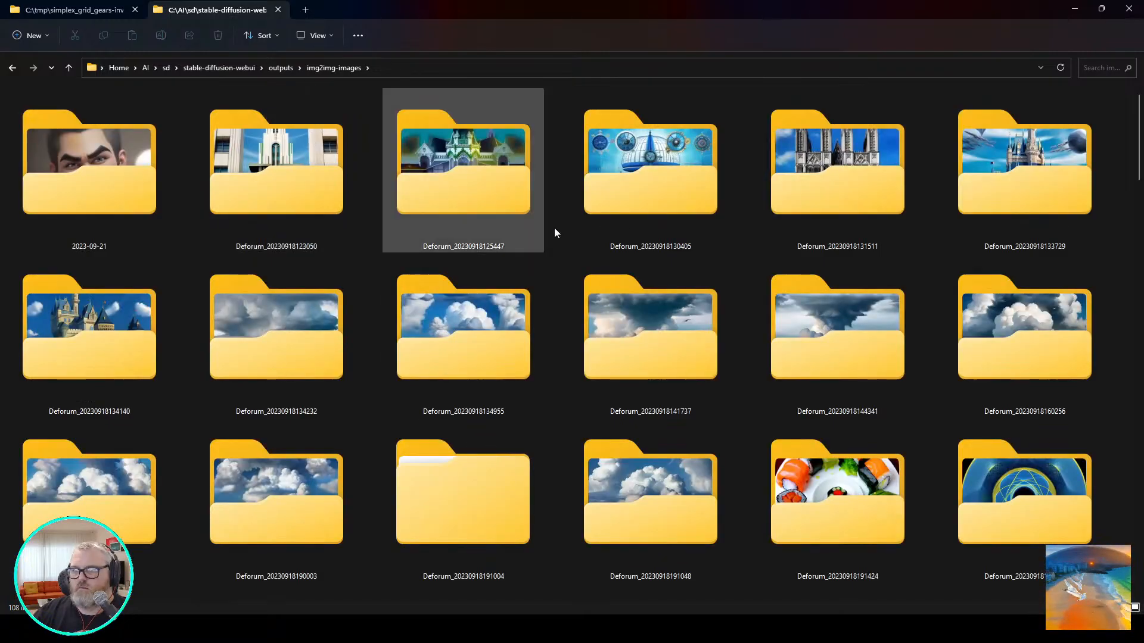
scroll(338, 399, "down", 15)
scroll(393, 414, "up", 6)
scroll(814, 446, "down", 7)
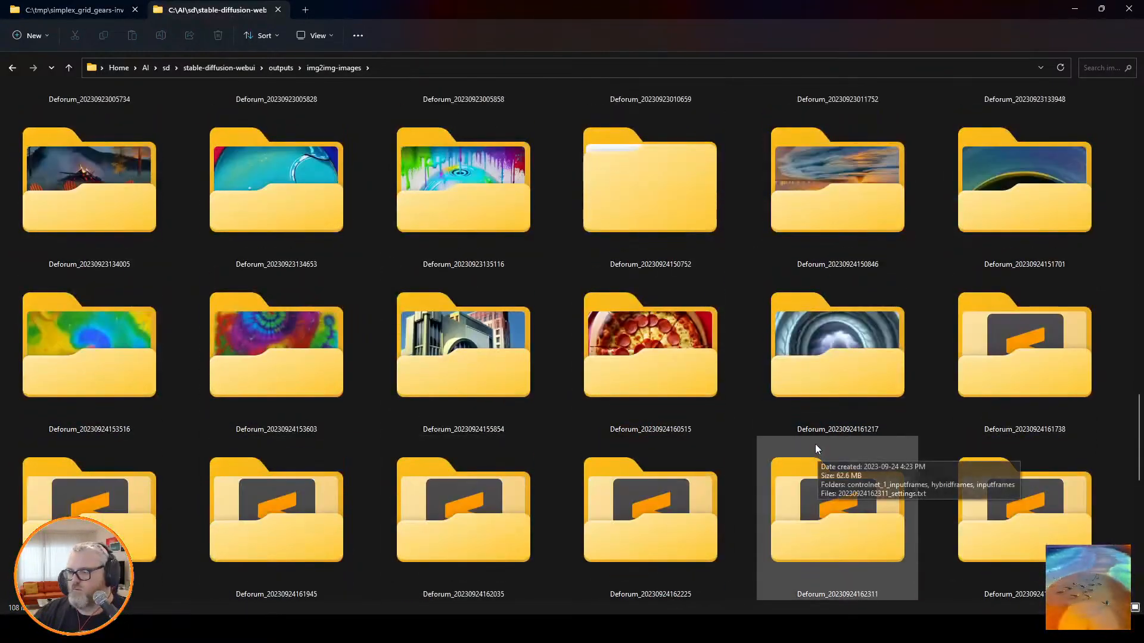
scroll(817, 351, "up", 2)
double_click(1024, 334)
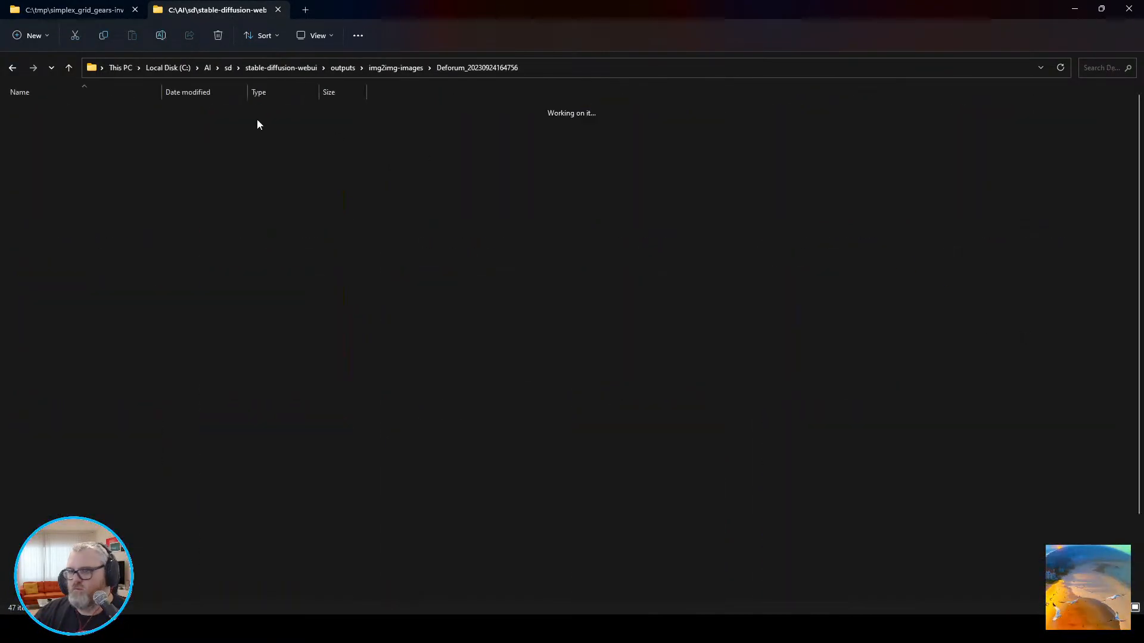
right_click(268, 112)
mouse_move(328, 160)
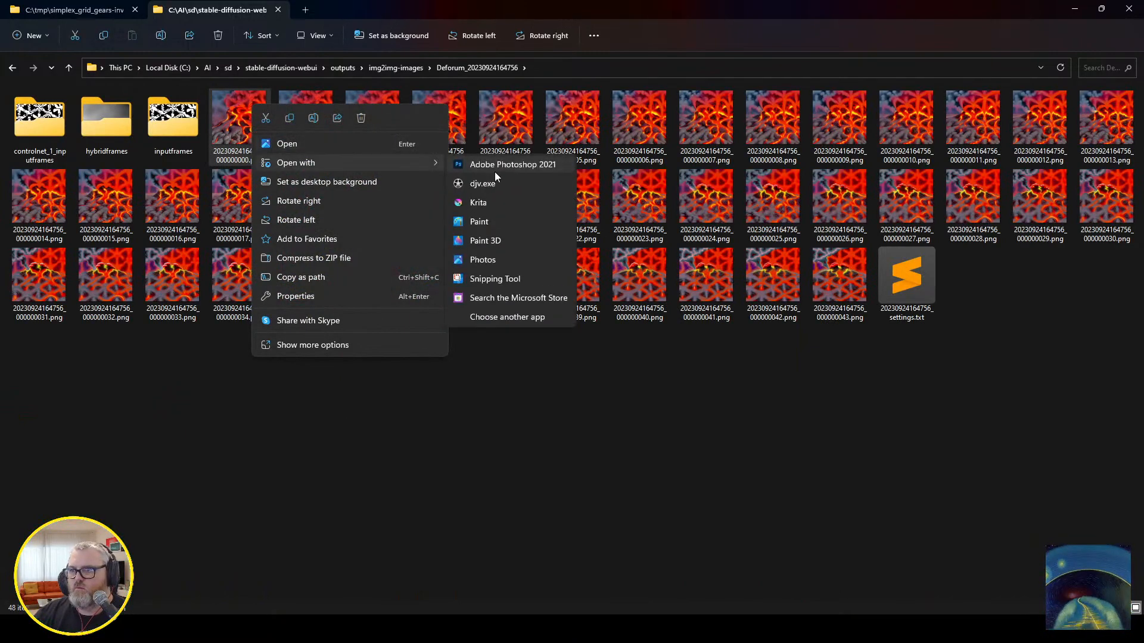
left_click(495, 170)
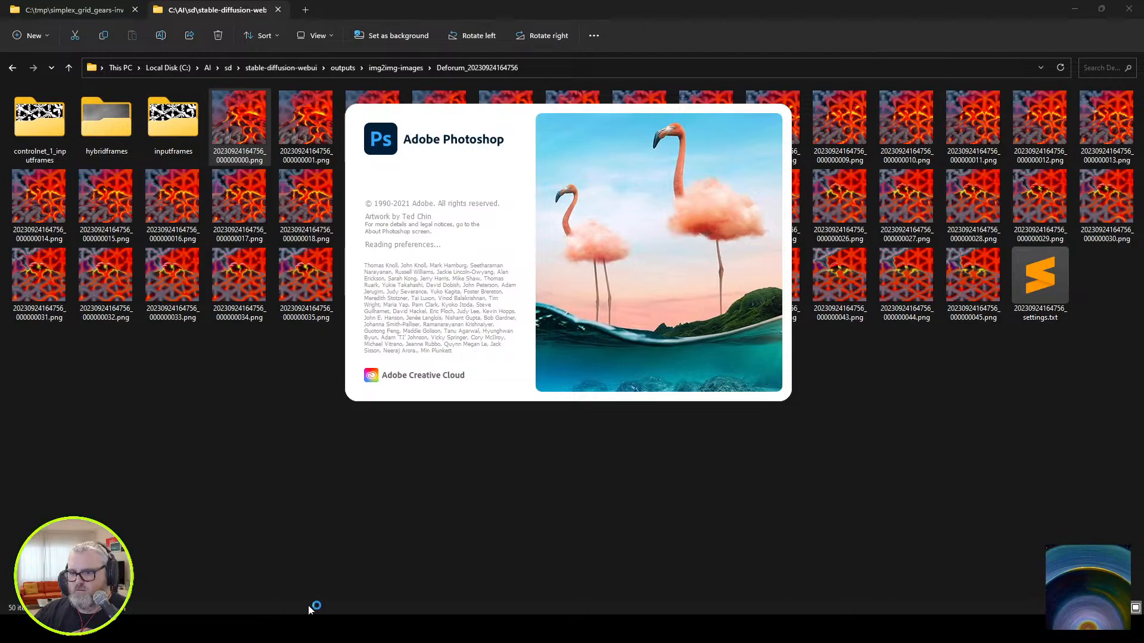
right_click(314, 604)
left_click(308, 593)
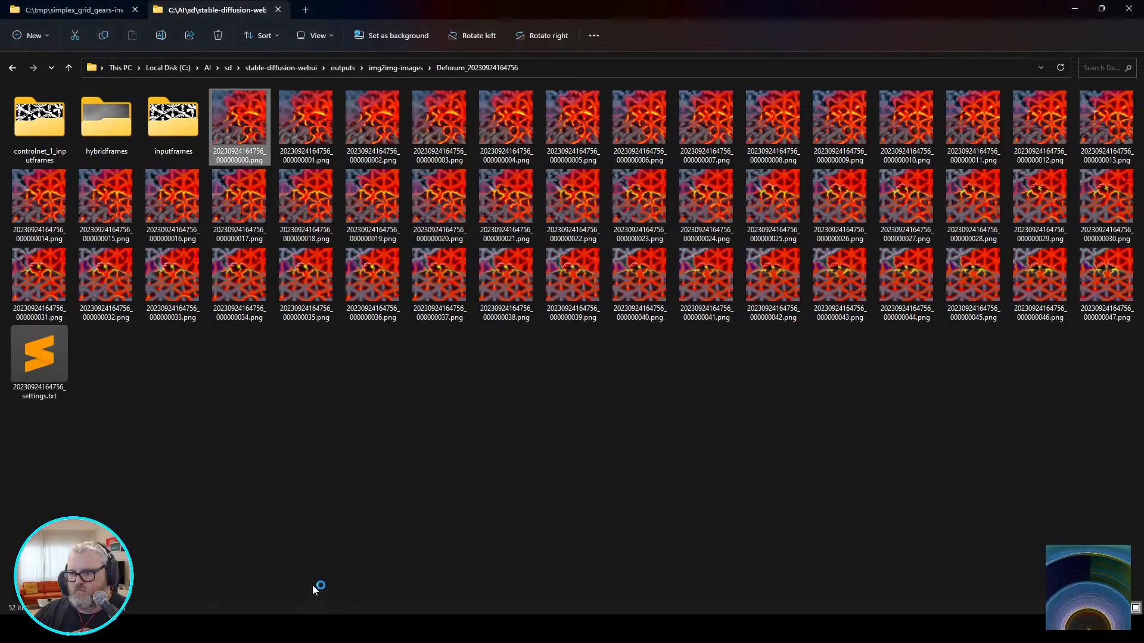
right_click(257, 118)
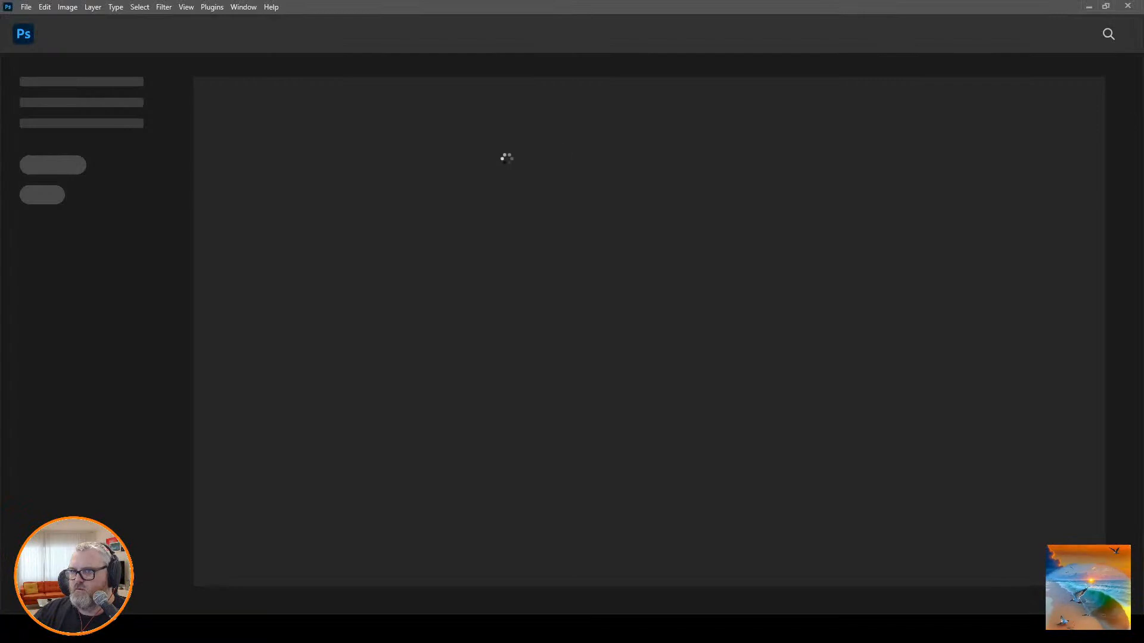
left_click(335, 629)
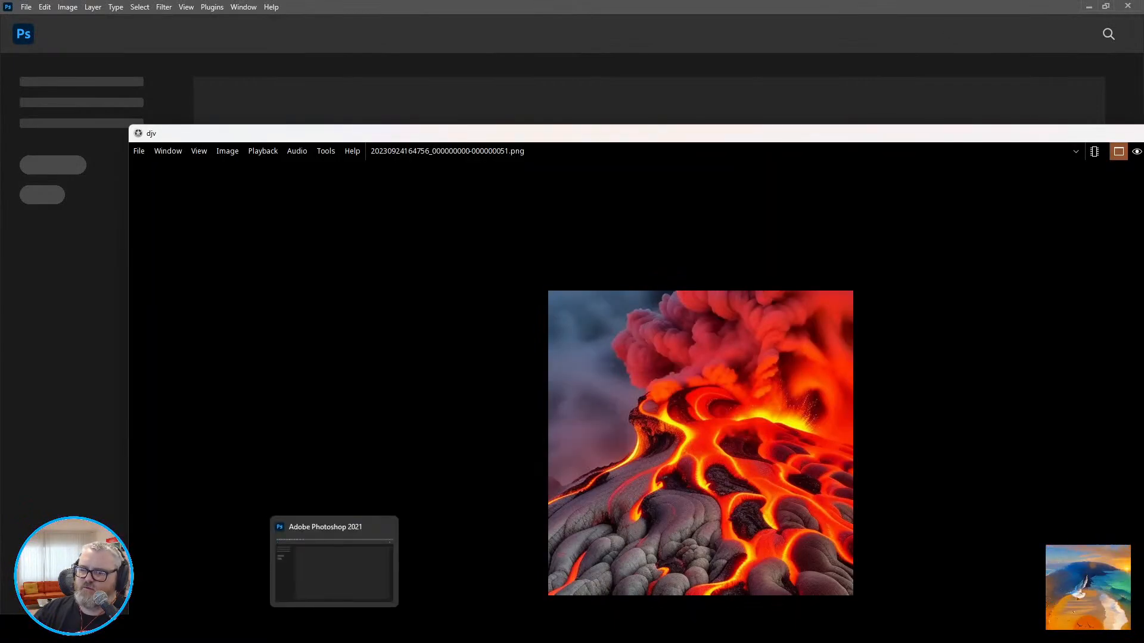
right_click(335, 629)
left_click(339, 599)
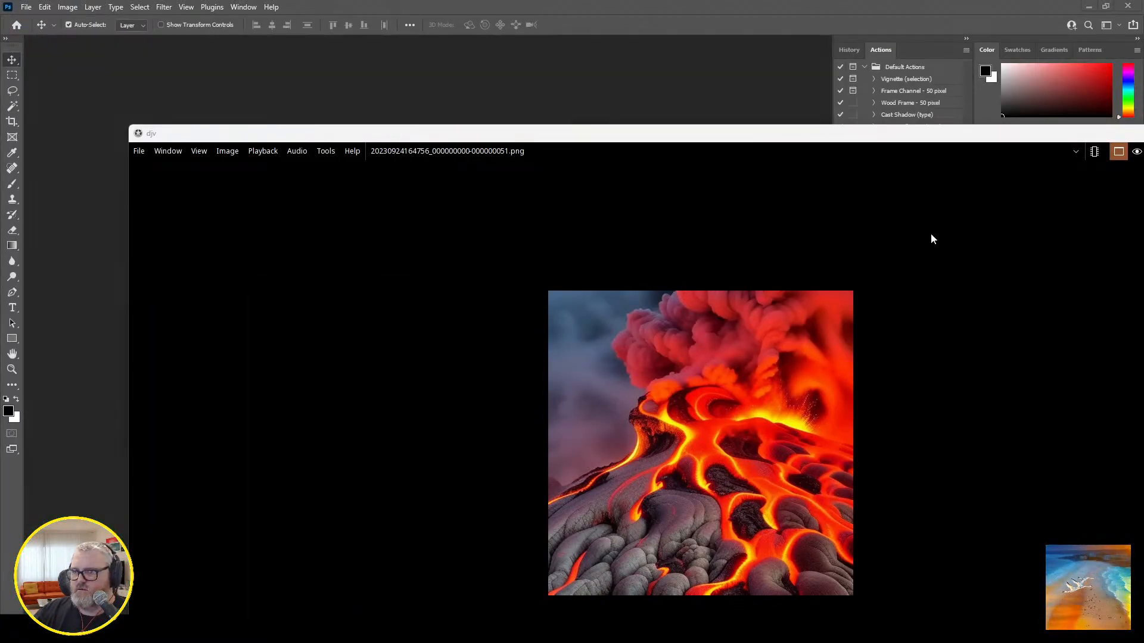
Maximize the djv window and play the lava frame sequence, enlarging the image to inspect it.
double_click(998, 132)
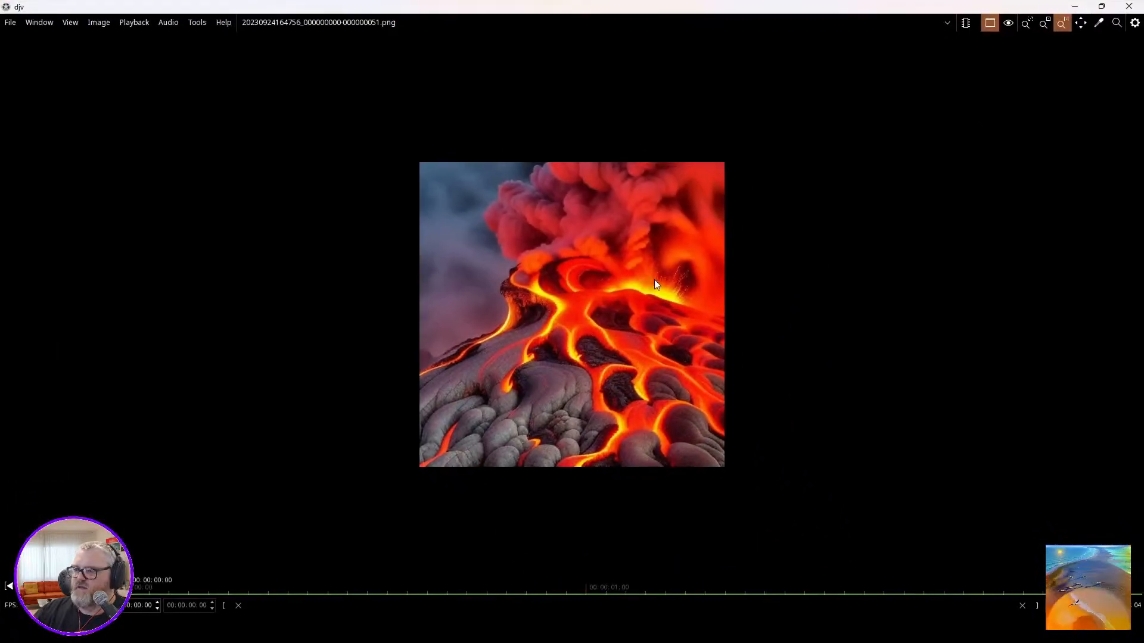
key("space")
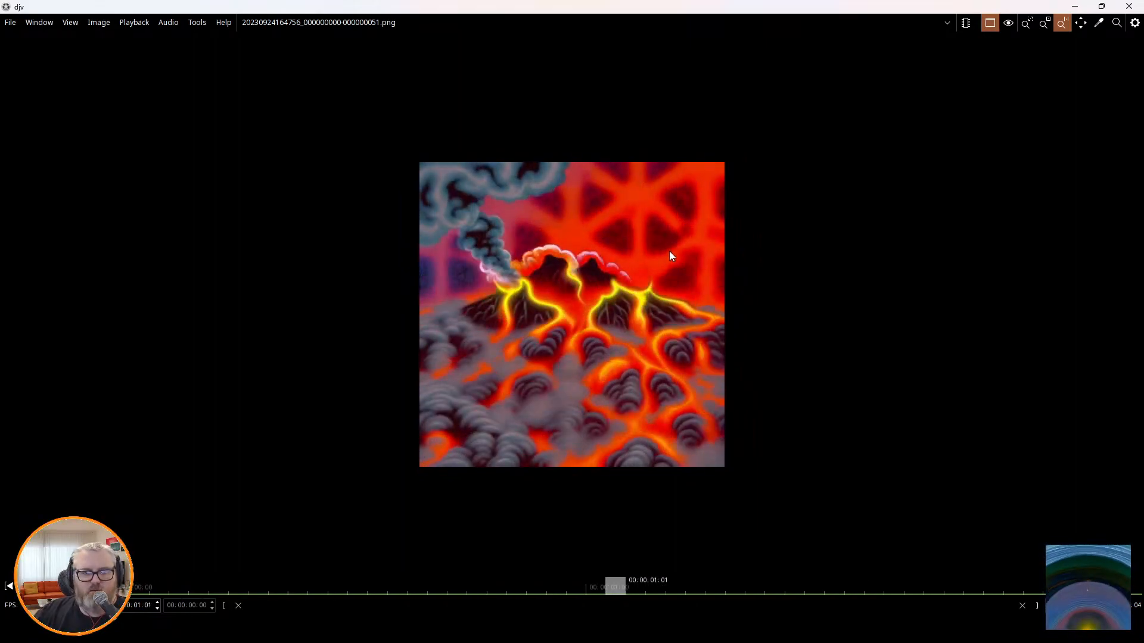
scroll(690, 245, "up", 2)
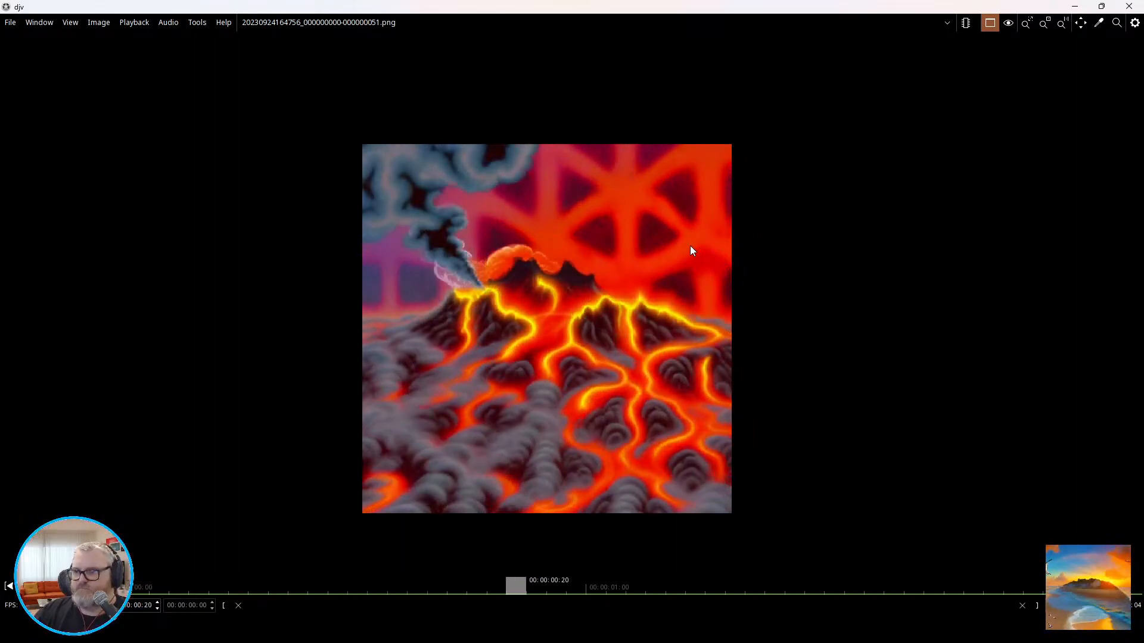
Inspect the lava frames up close, close the output folder, and view the enlarged Deforum preview in the Stable Diffusion web UI.
middle_click_drag(816, 231, 927, 192)
scroll(882, 202, "up", 1)
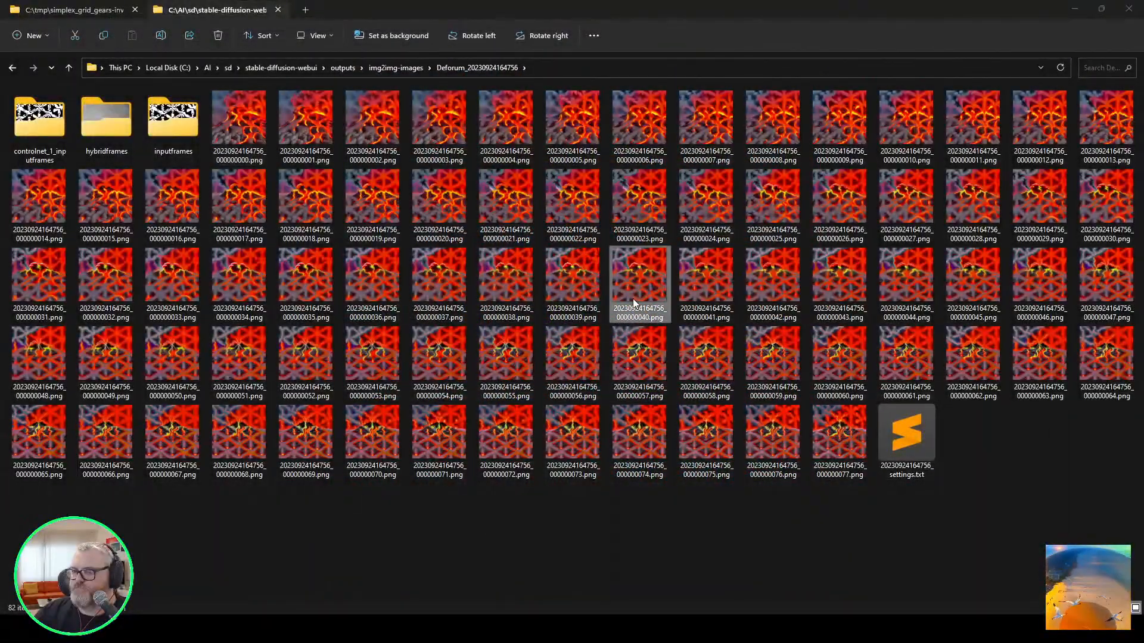
key("ctrl+w")
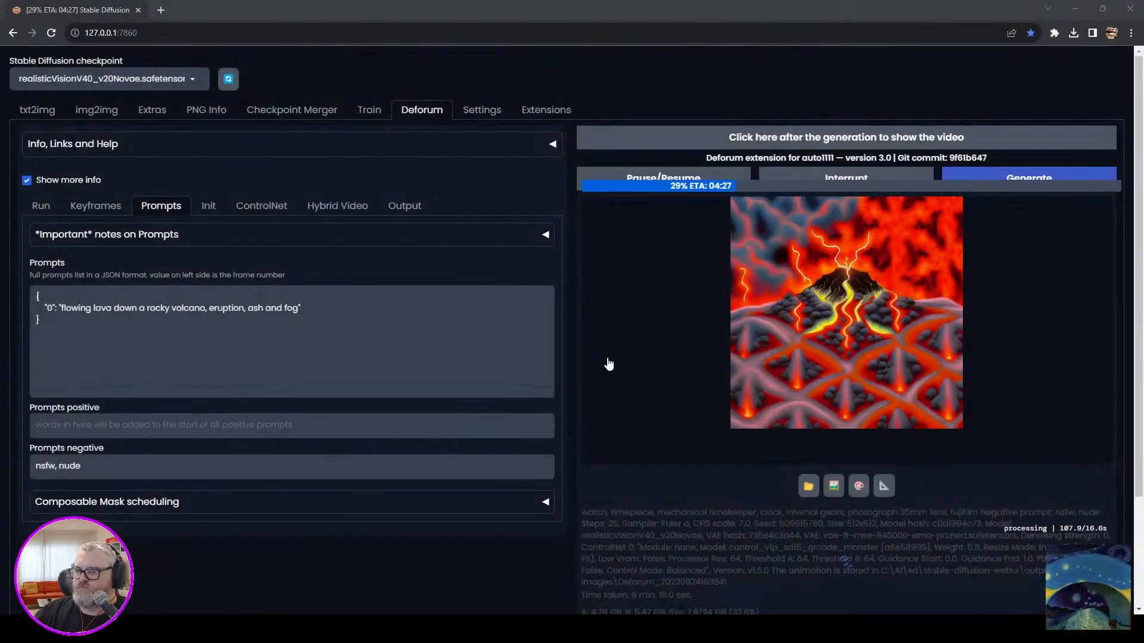
left_click(809, 337)
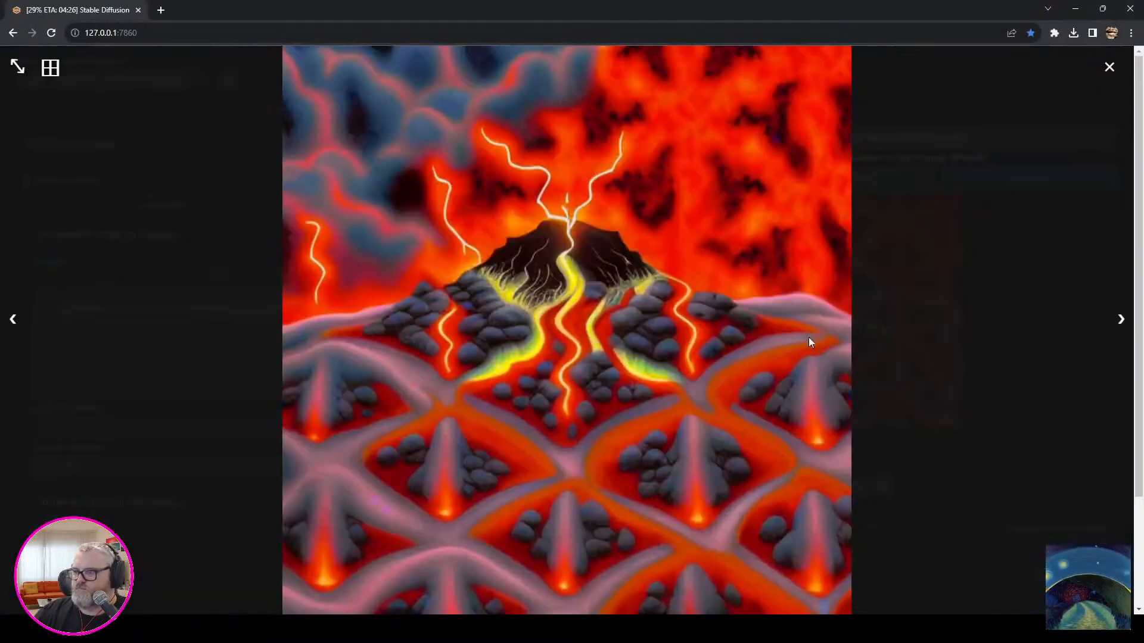
left_click(1074, 372)
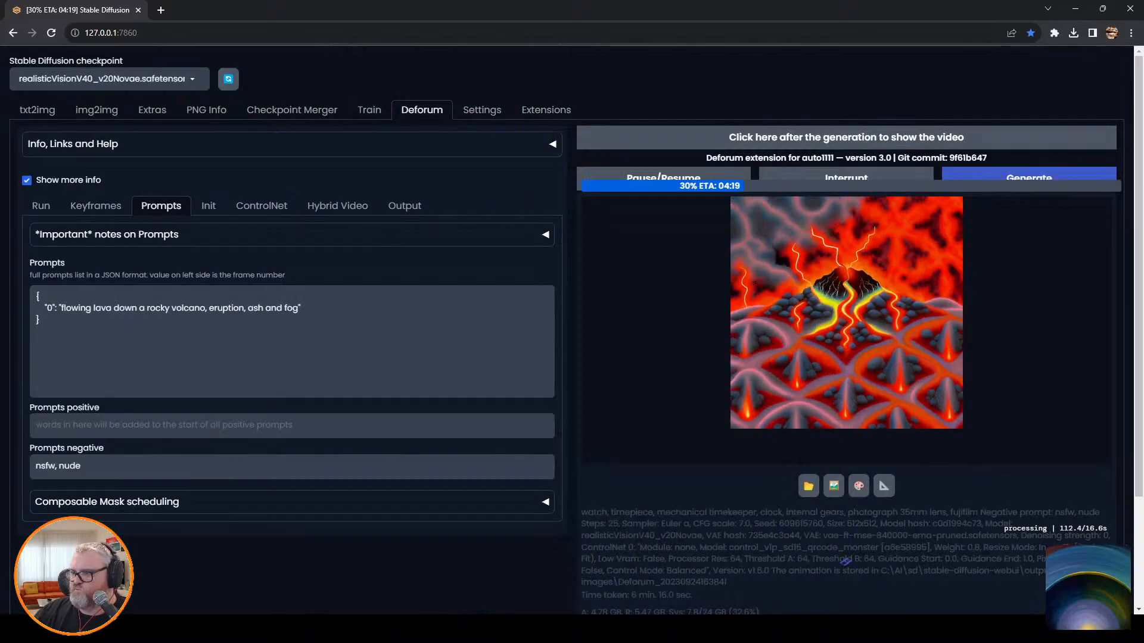
Switch to Blender and delete both Simplex Grid nodes and the unconnected Multiply Add node from the material.
left_click(259, 629)
left_click(223, 568)
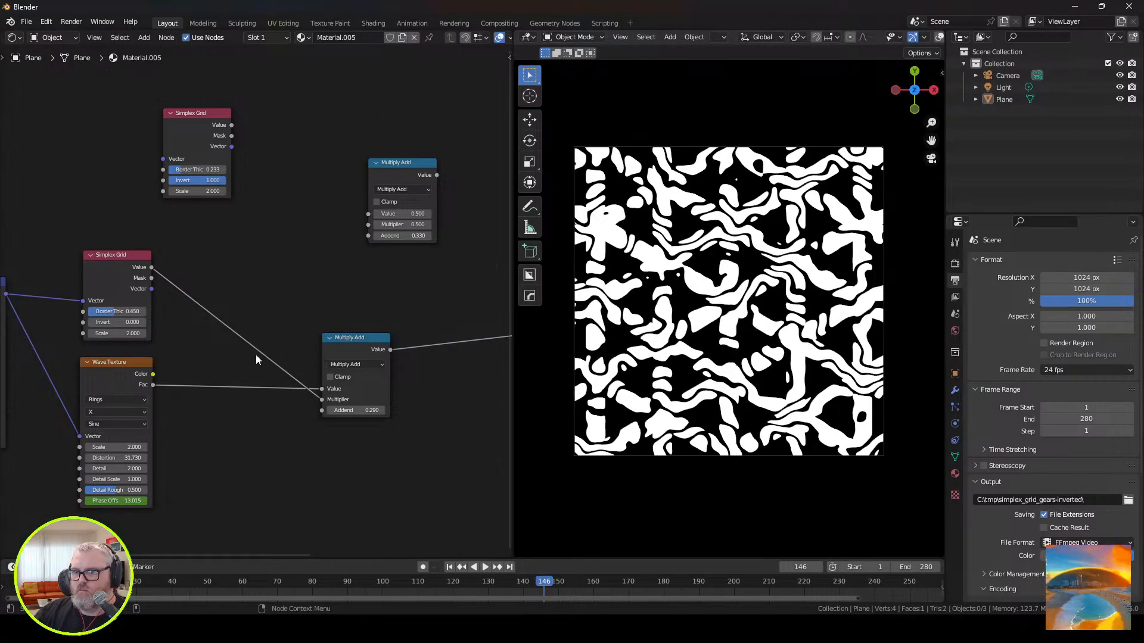
middle_click_drag(210, 349, 332, 341)
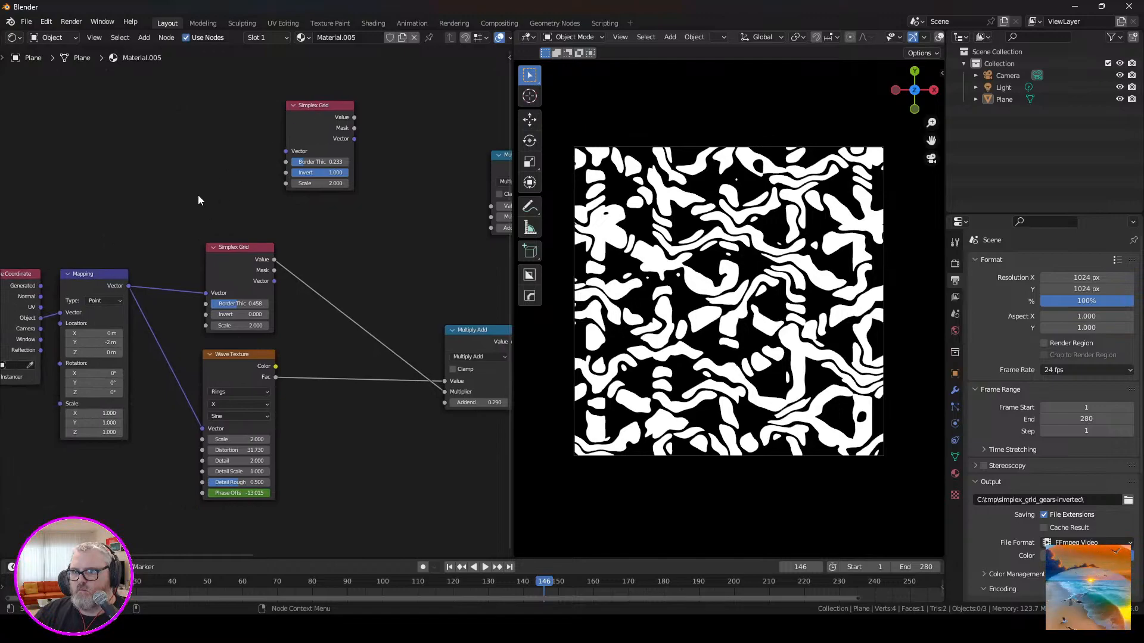
left_click_drag(179, 262, 510, 111)
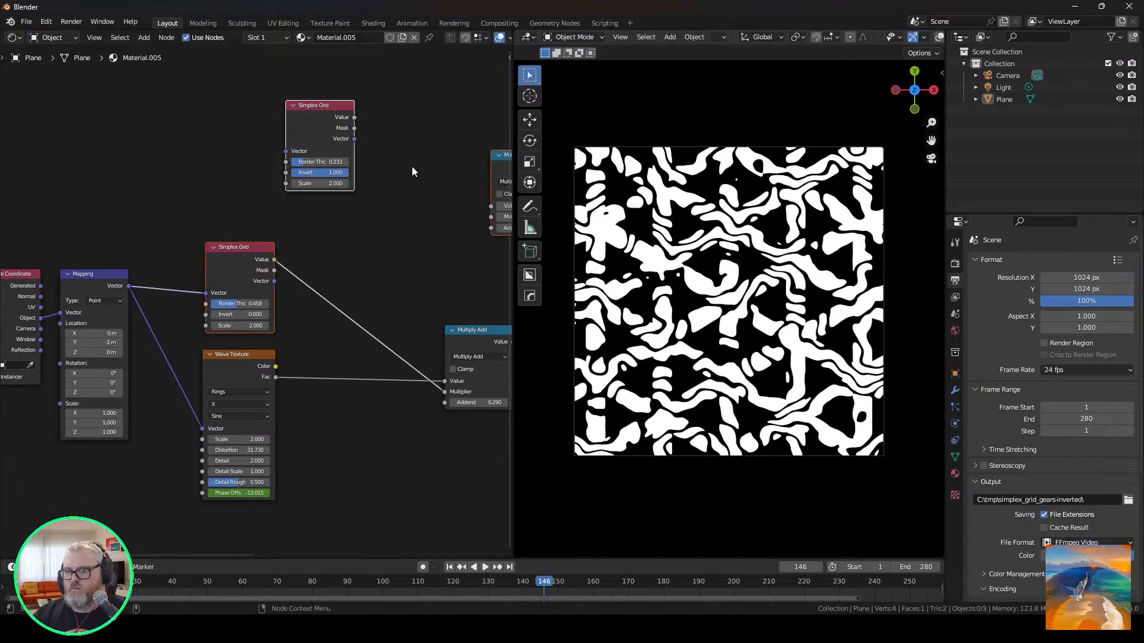
key("x")
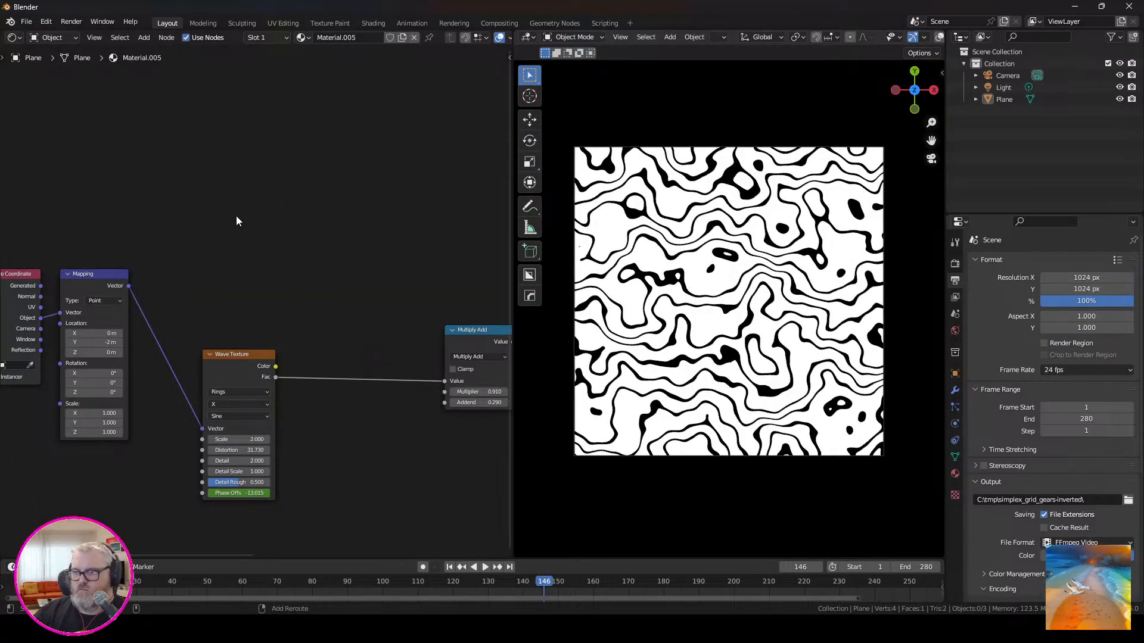
Play the animation and set the Wave Texture's distortion to 0.
key("space")
left_click(238, 450)
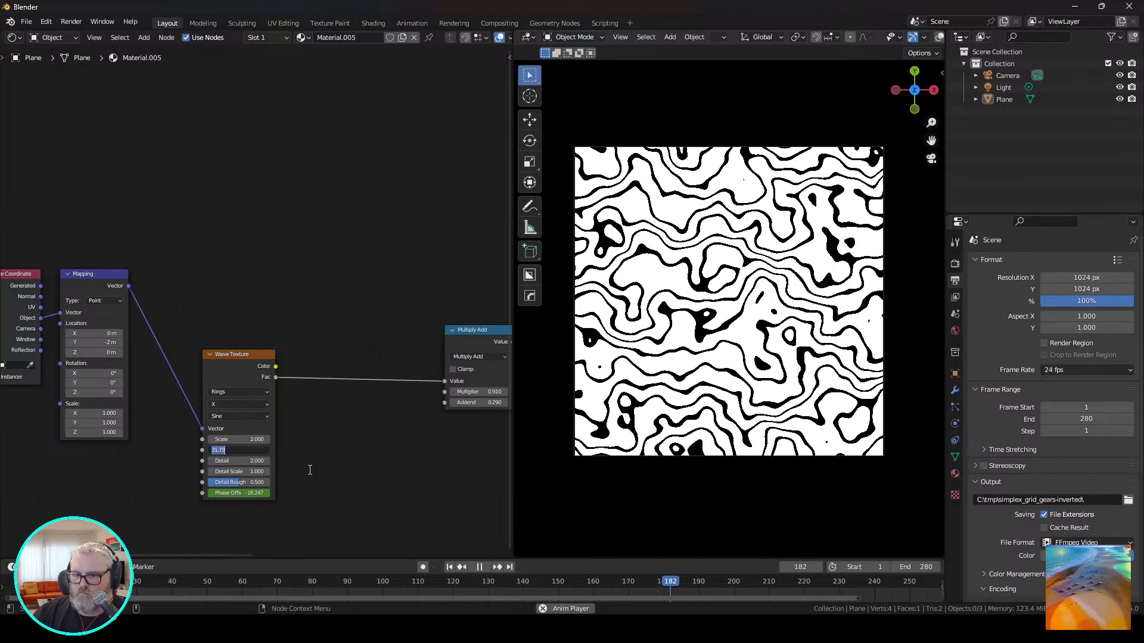
type("0")
key("Return")
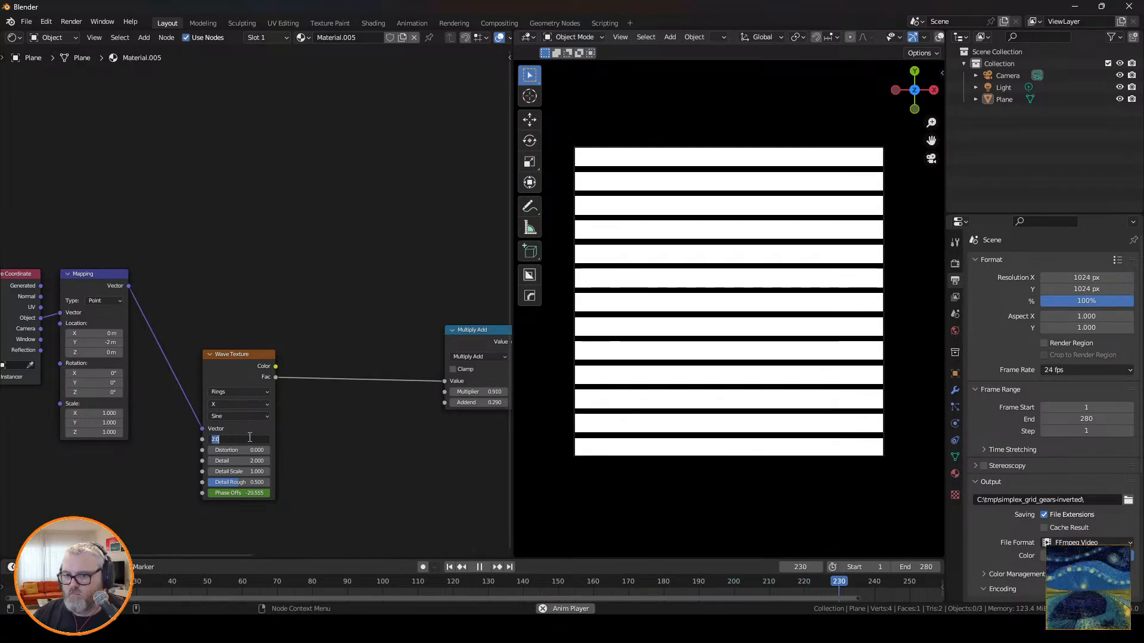
Try a scale of 0.25 on the Wave Texture, and set it to 0.5.
left_click(250, 439)
type(".25")
key("Return")
left_click(250, 437)
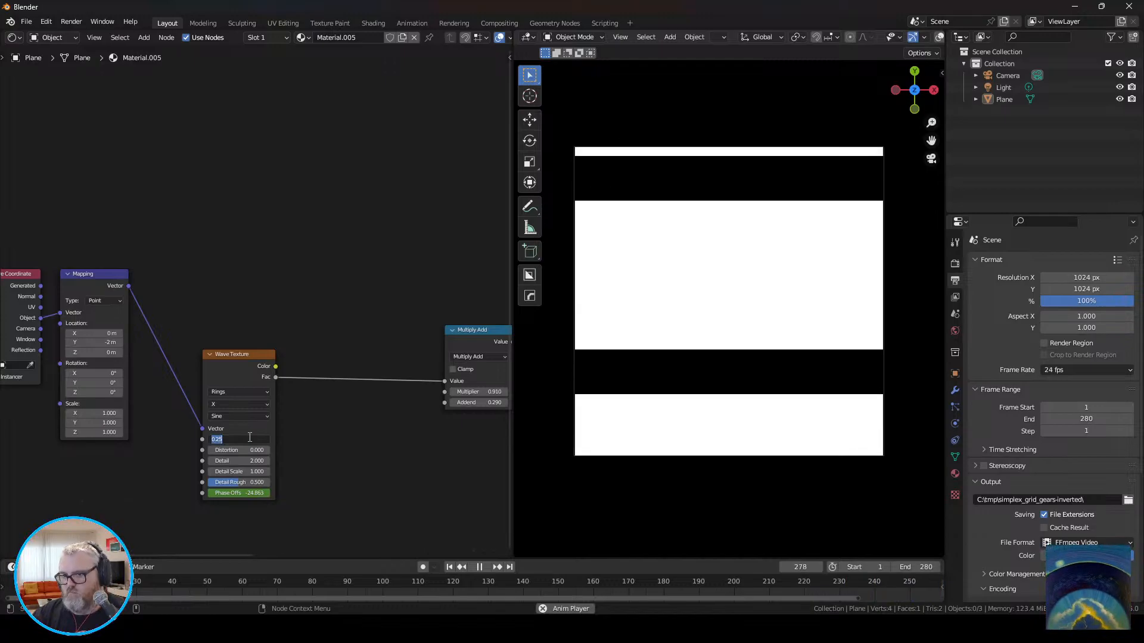
type(".5")
key("Return")
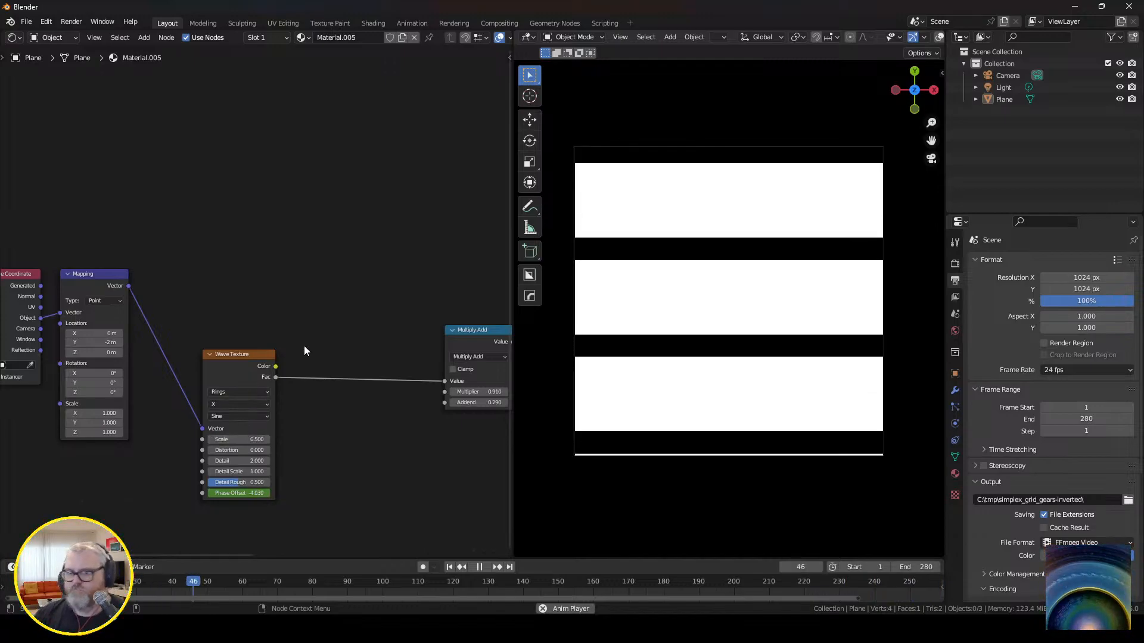
Add a second Wave Texture above the existing one and connect the Mapping node's Vector output to it.
key("shift+a")
left_click(227, 275)
type("wave")
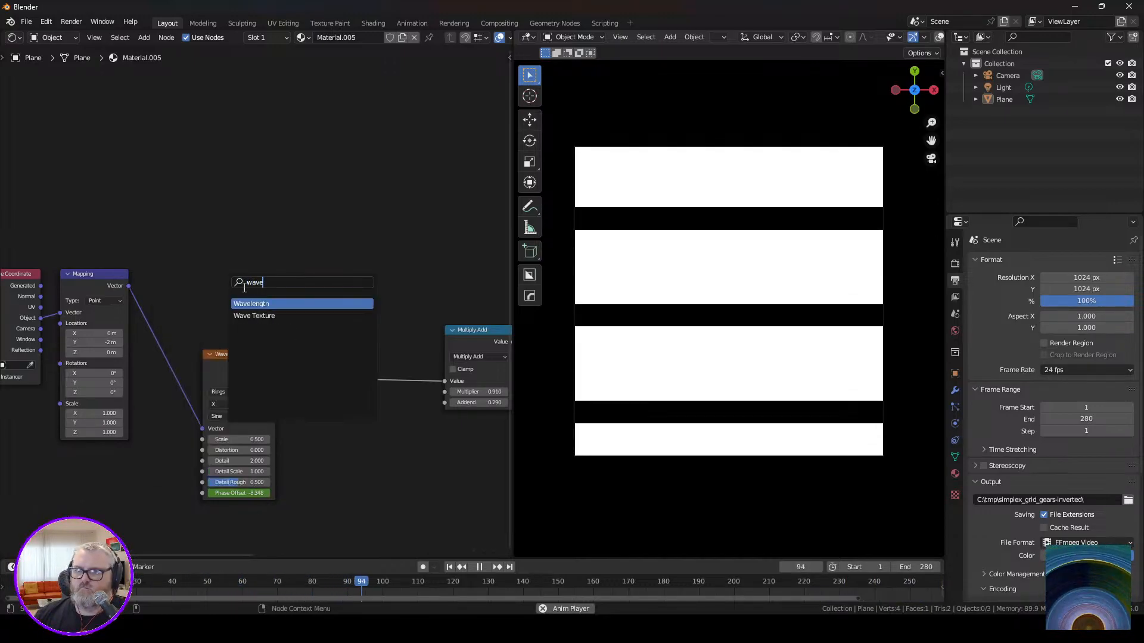
key("Down")
key("Return")
left_click(240, 225)
left_click_drag(134, 286, 211, 261)
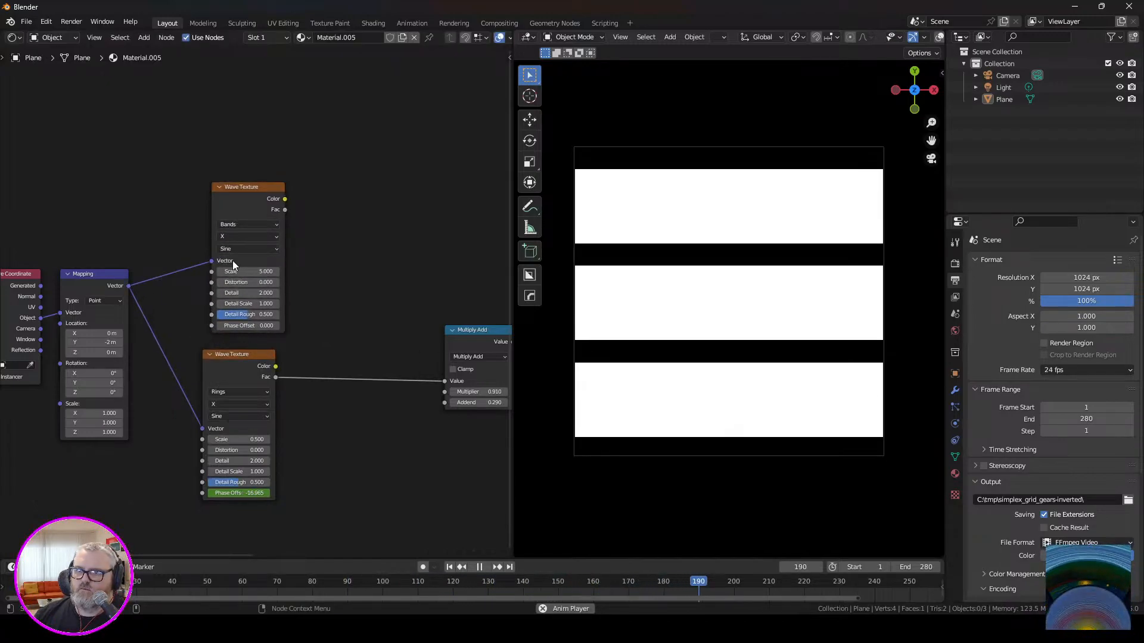
Set the new Wave Texture's bands direction to Y and connect its Fac output to the Multiply Add node's Multiplier.
left_click(236, 237)
left_click(239, 258)
mouse_move(285, 210)
left_mouse_down()
mouse_move(318, 233)
mouse_move(445, 392)
left_mouse_up()
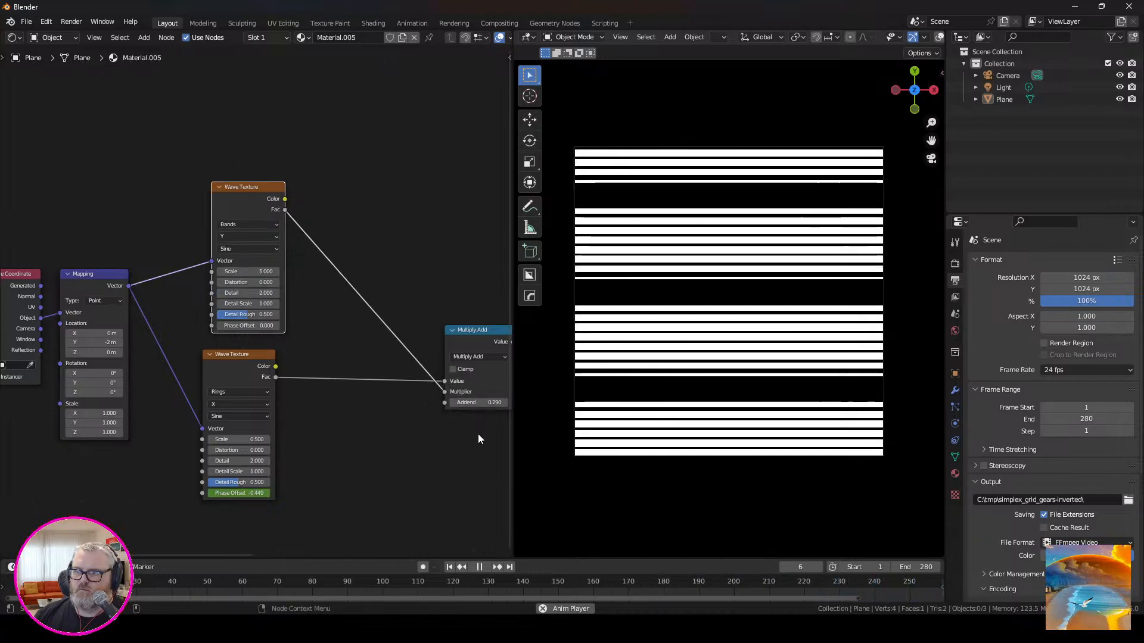
Try the X and Z bands directions on the upper Wave Texture, and change its type to Rings.
left_click(253, 237)
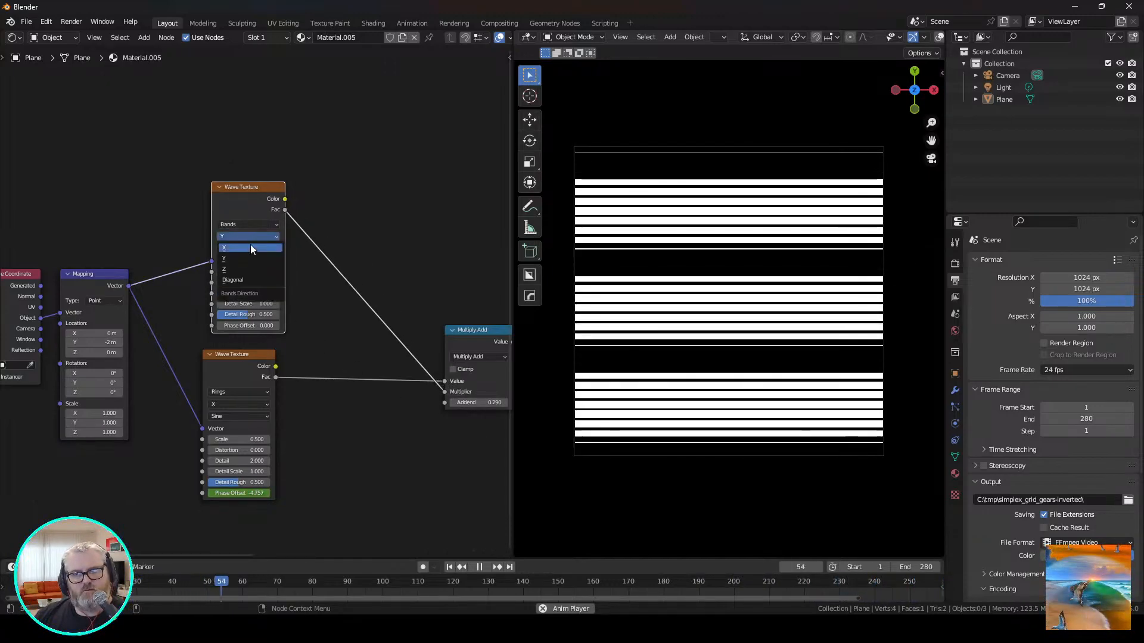
left_click(249, 244)
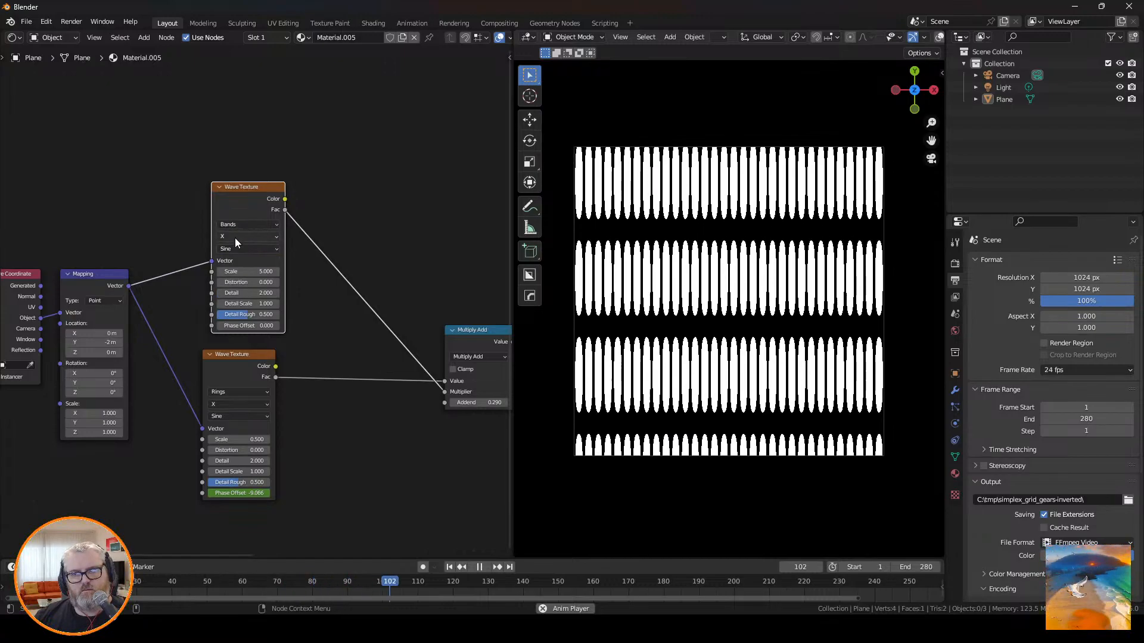
left_click(235, 238)
left_click(237, 270)
left_click(244, 227)
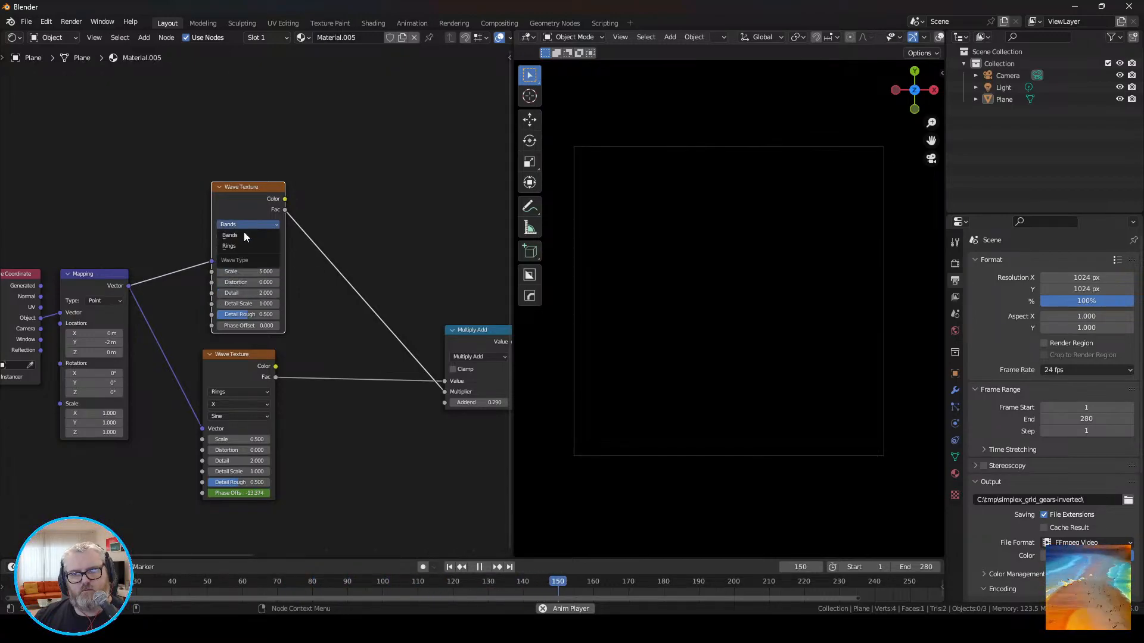
left_click(245, 248)
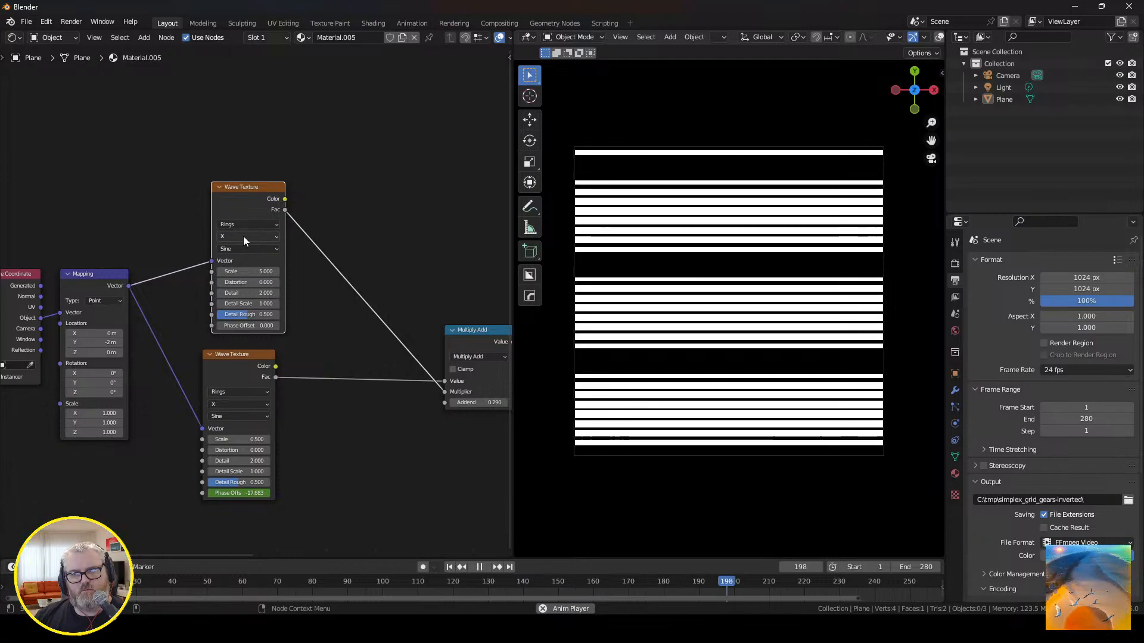
Change the Multiply Add operation to Add and set the Mapping node's Y location to 0 m.
left_click(474, 357)
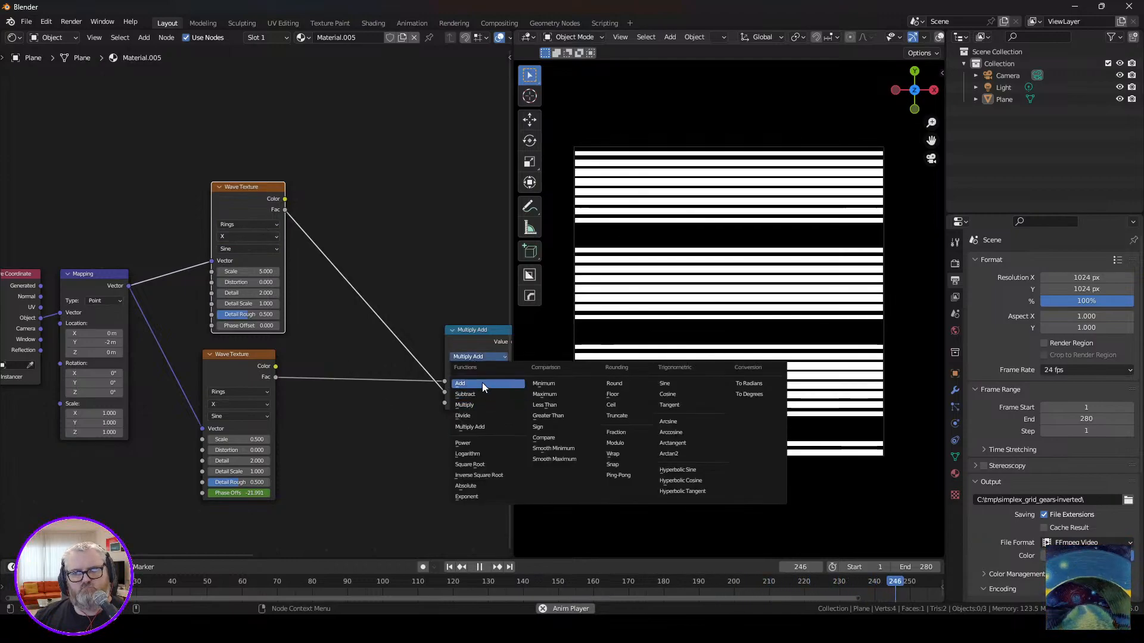
left_click(480, 383)
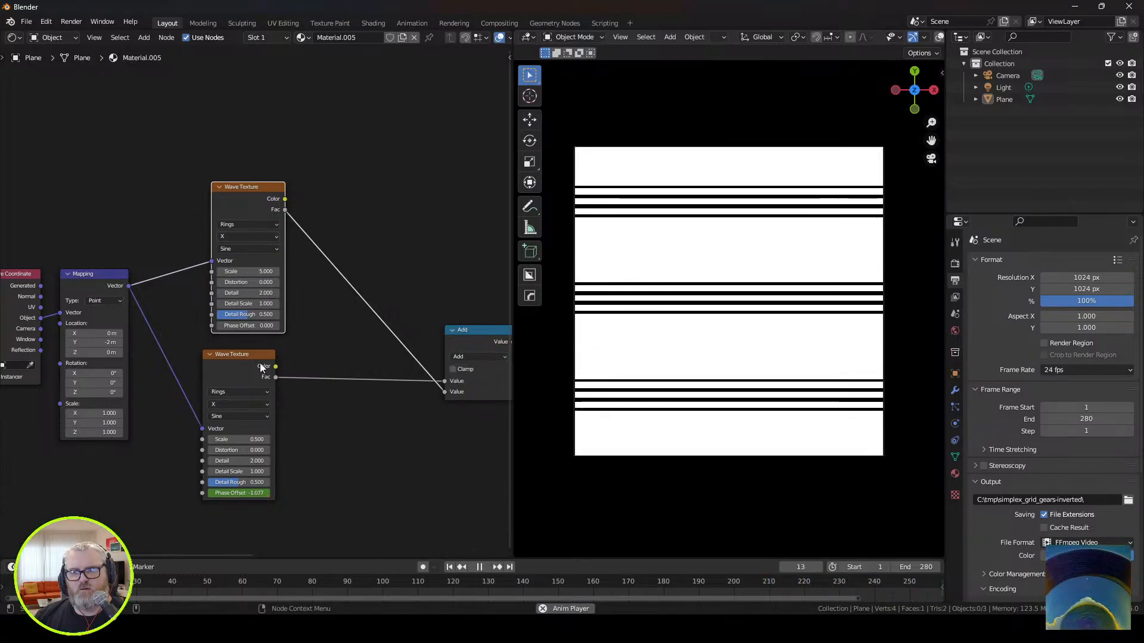
left_click_drag(260, 363, 269, 365)
left_click(116, 342)
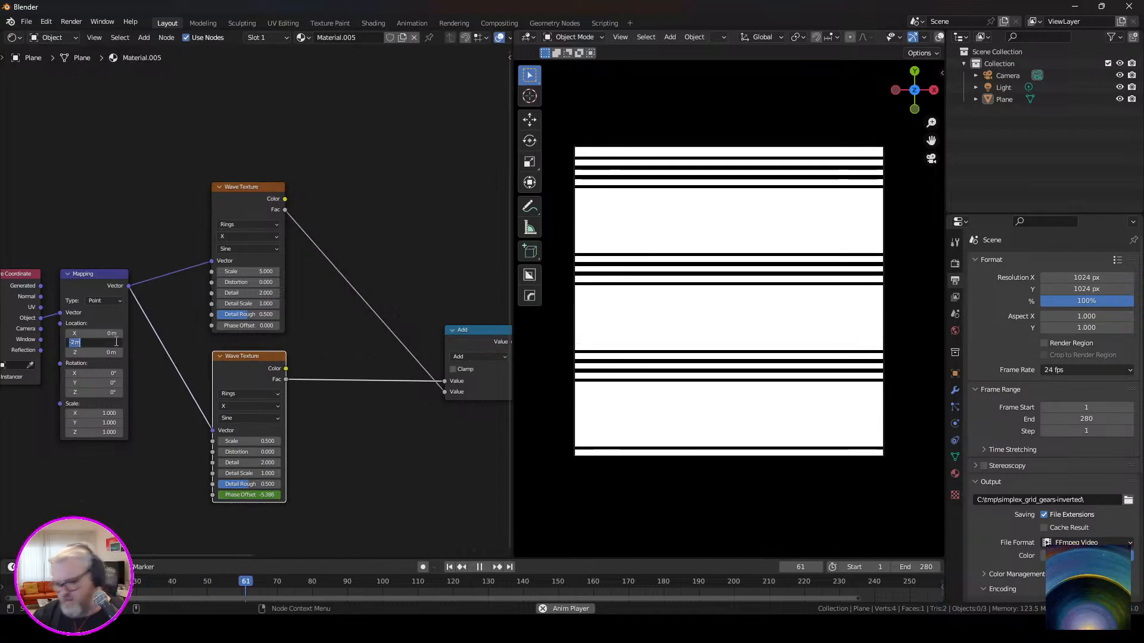
type("0")
key("Return")
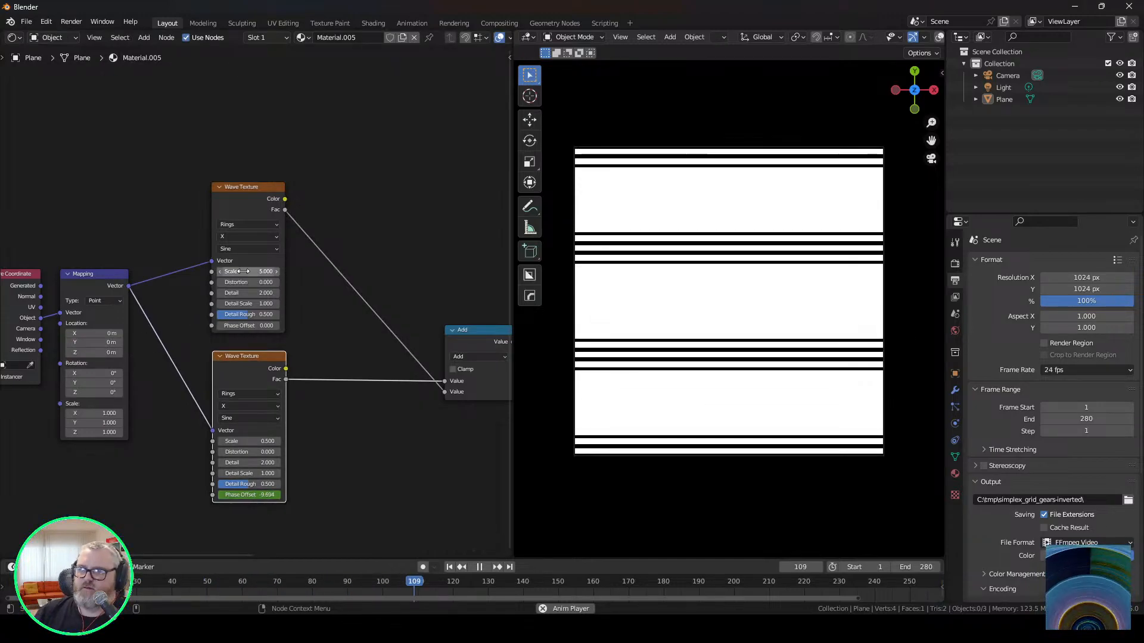
Try the Z rings direction on the upper Wave Texture, restore X, and set the lower one's direction to Y.
left_click(249, 236)
left_click(262, 253)
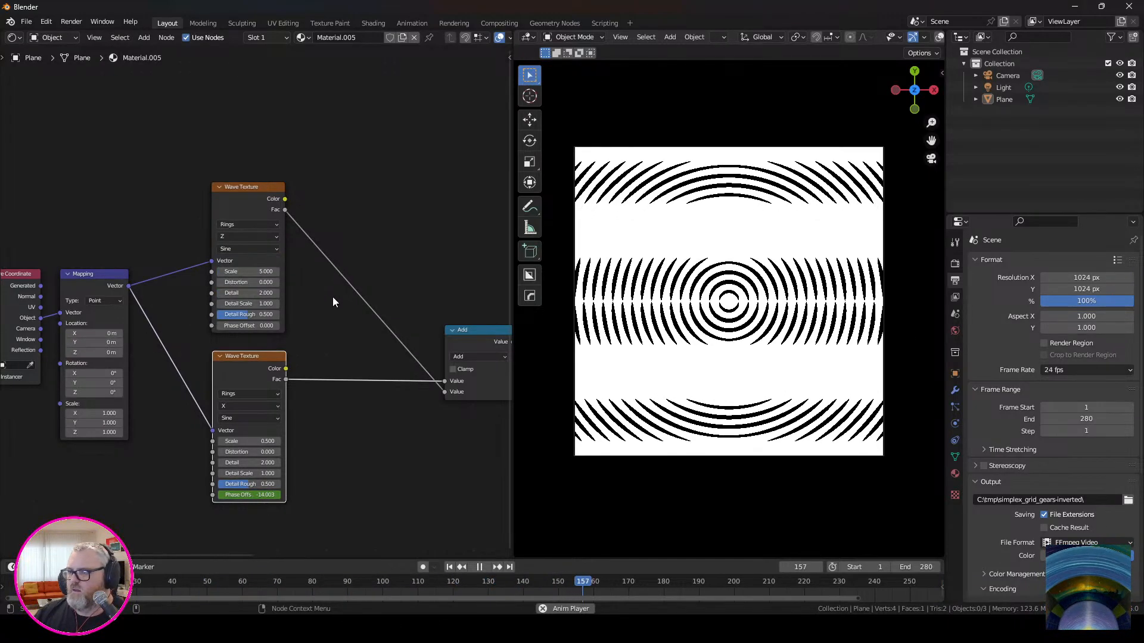
left_click_drag(255, 409, 253, 407)
left_click(236, 236)
left_click(234, 252)
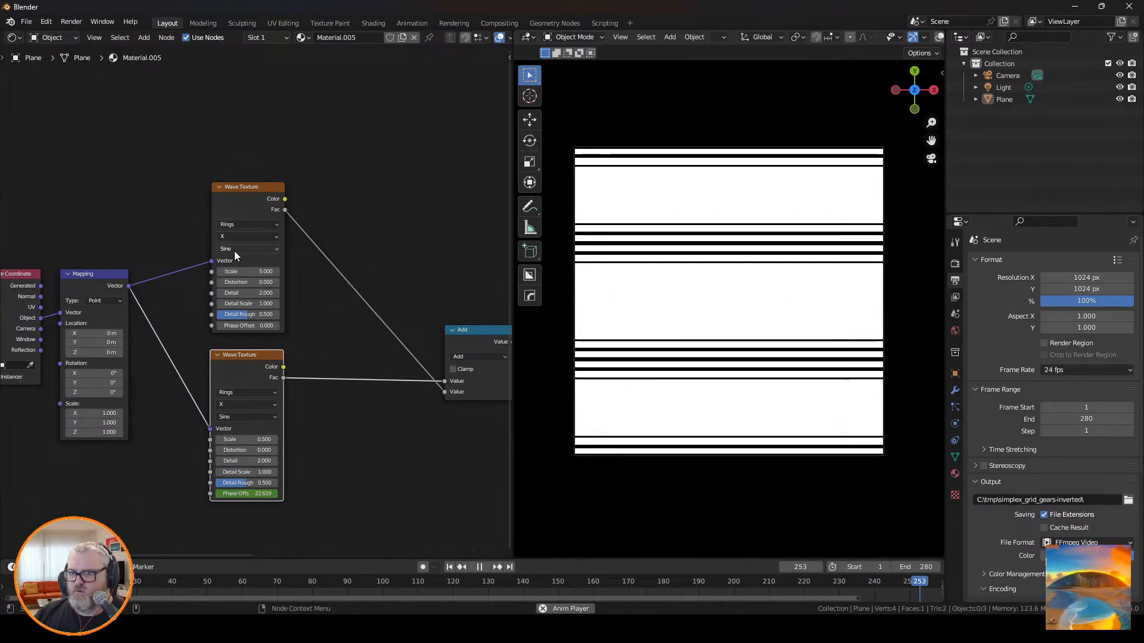
left_click(253, 406)
left_click(253, 426)
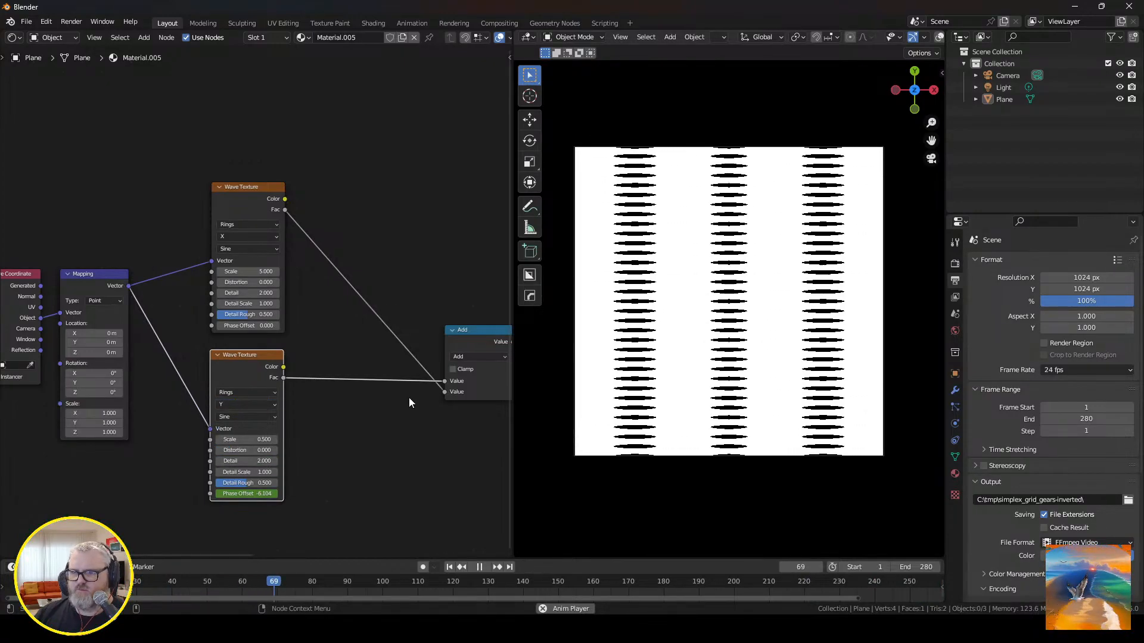
Try Subtract and Multiply as the math node's operation, and settle on Divide.
left_click(471, 355)
left_click(473, 393)
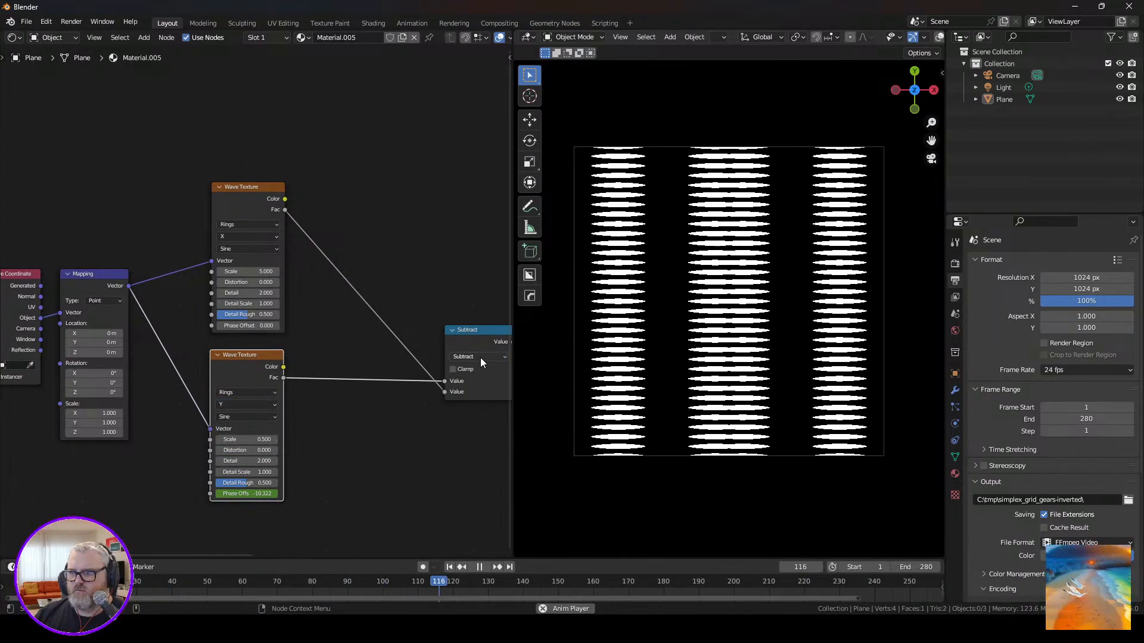
left_click(480, 357)
left_click(480, 405)
left_click(482, 355)
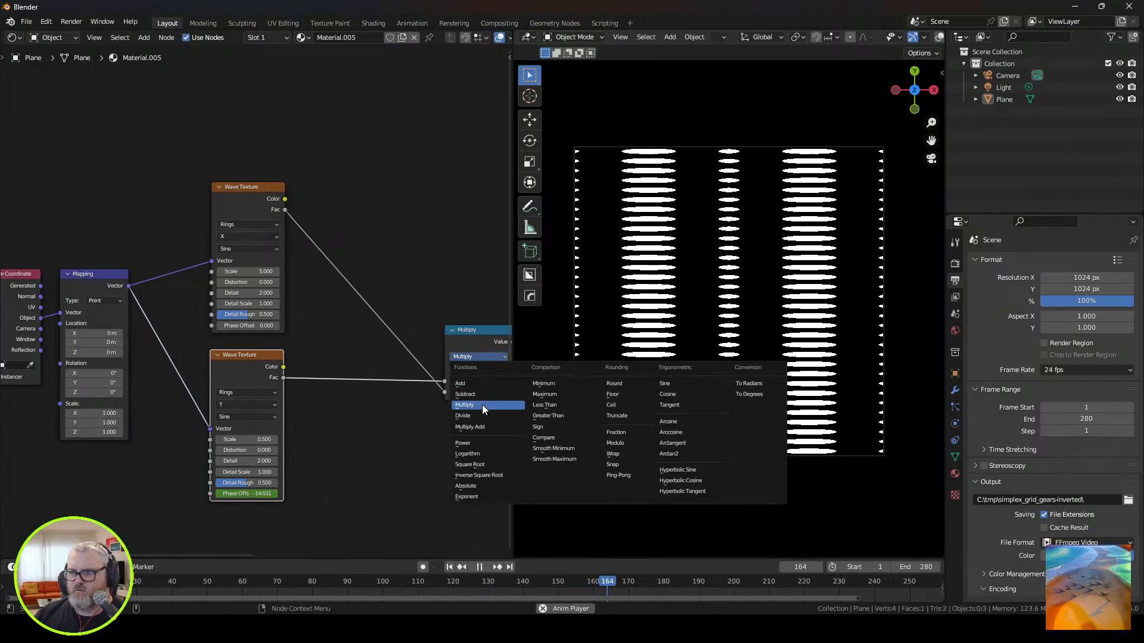
left_click(483, 415)
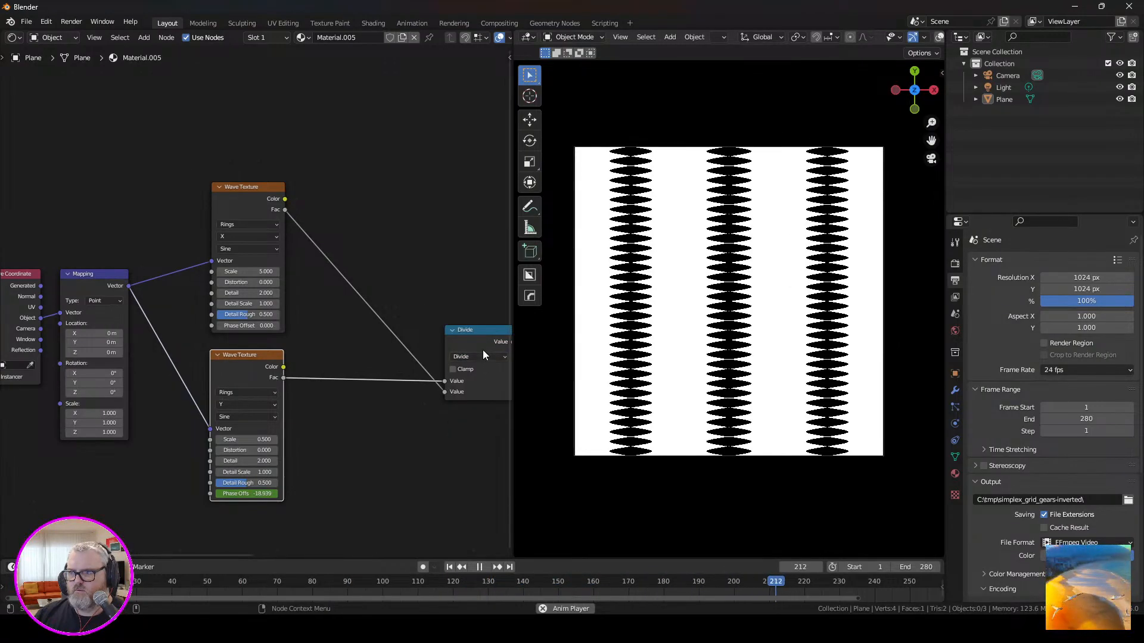
Move the Divide node closer to the Wave Textures and set the lower Wave Texture's scale to 5.
left_click_drag(481, 346, 386, 293)
middle_click_drag(370, 416, 293, 397)
left_click(183, 420)
type("5")
key("Return")
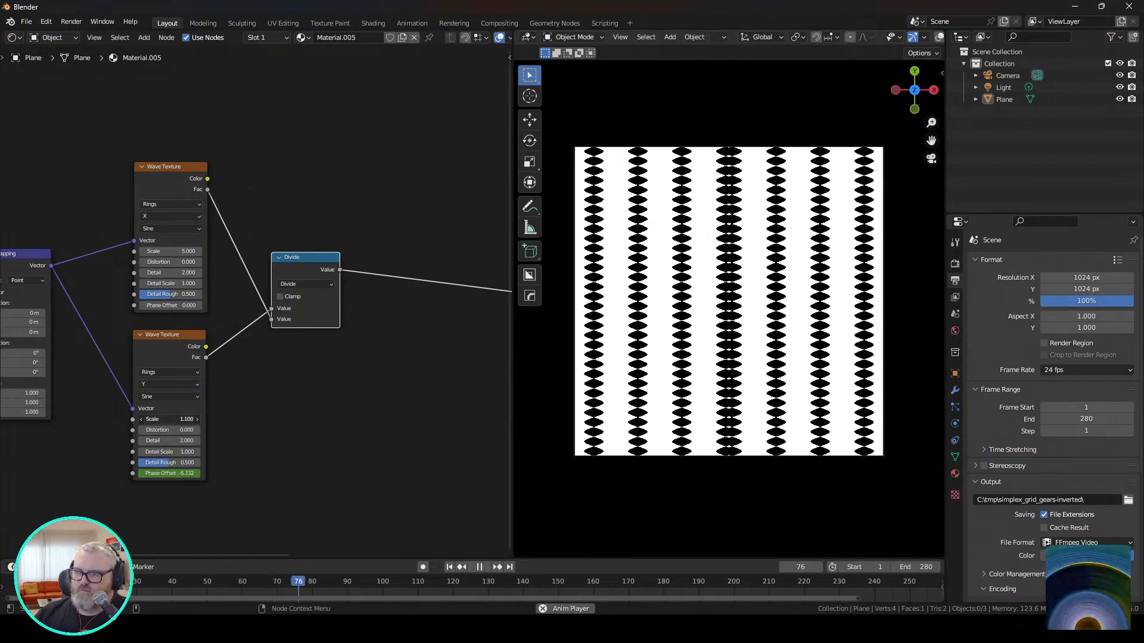
left_click_drag(169, 419, 232, 420)
double_click(169, 419)
type("5")
key("Return")
Try another wave profile on the lower Wave Texture and undo it.
left_click(286, 400)
middle_click_drag(366, 390, 430, 404)
left_click(249, 196)
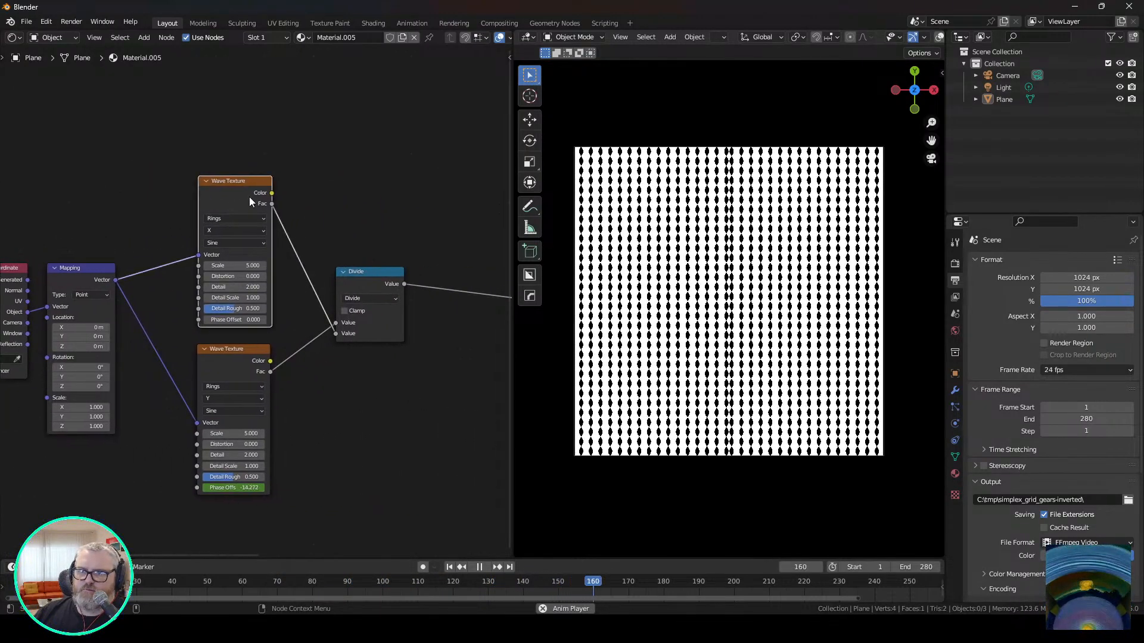
left_click(218, 349)
left_click(235, 411)
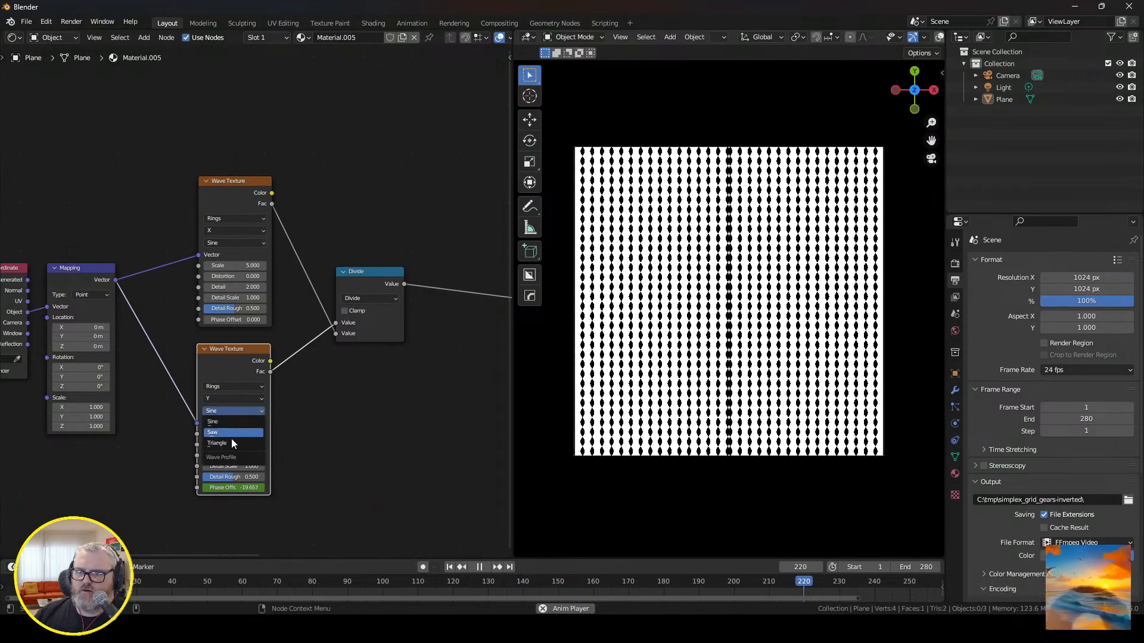
key("ctrl+z")
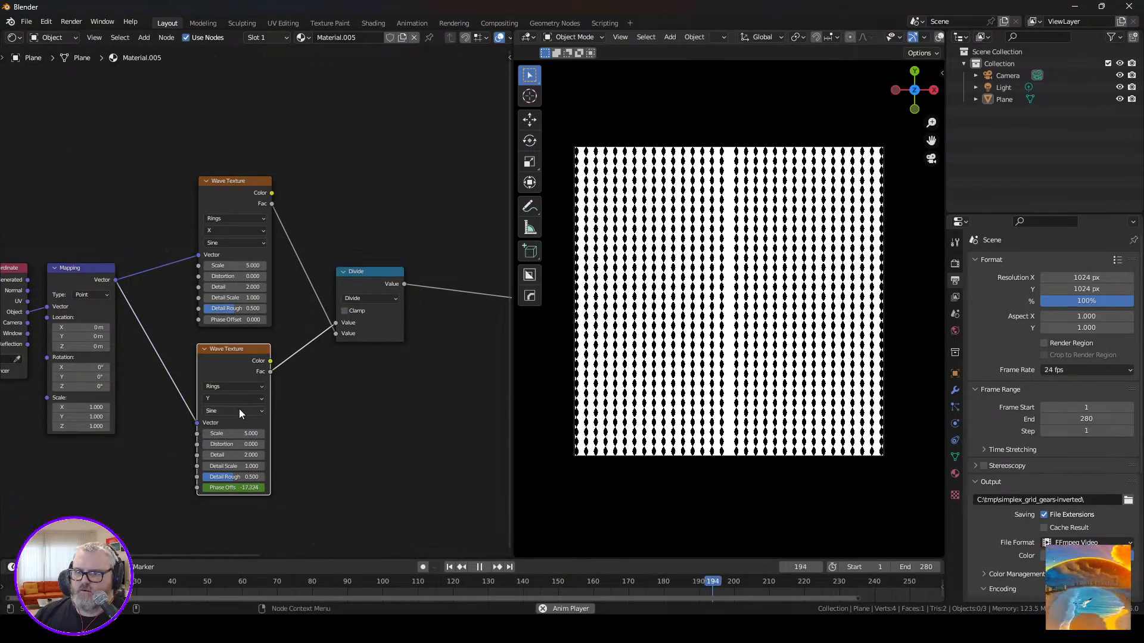
Change the math node combining the two Wave Textures from Divide to Modulo.
middle_click_drag(386, 324, 270, 342)
left_click(266, 314)
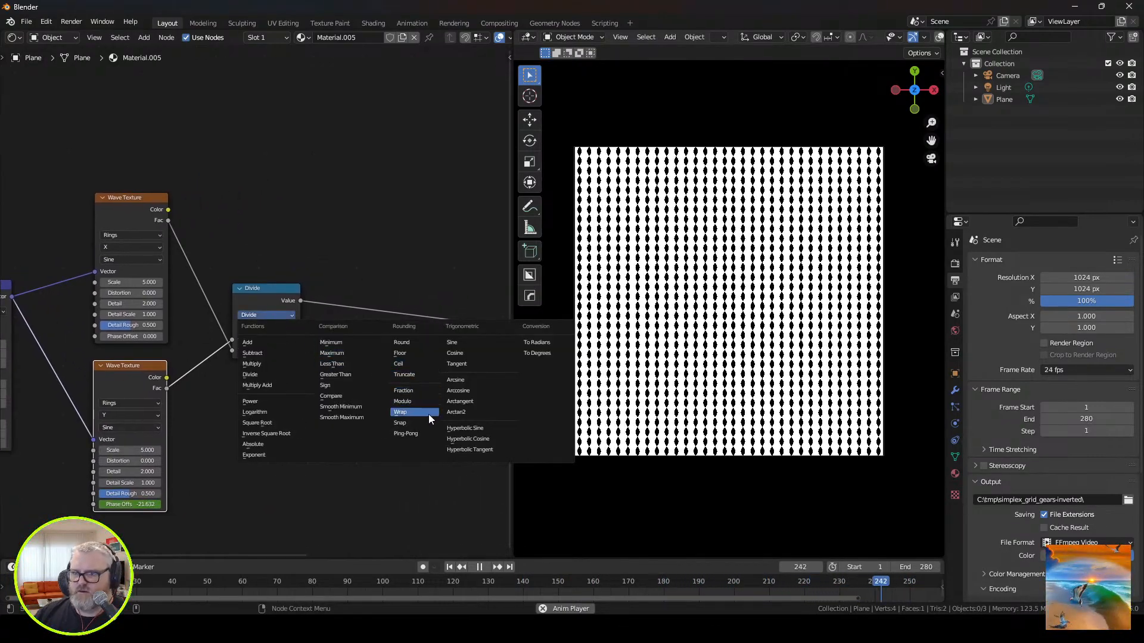
left_click(403, 401)
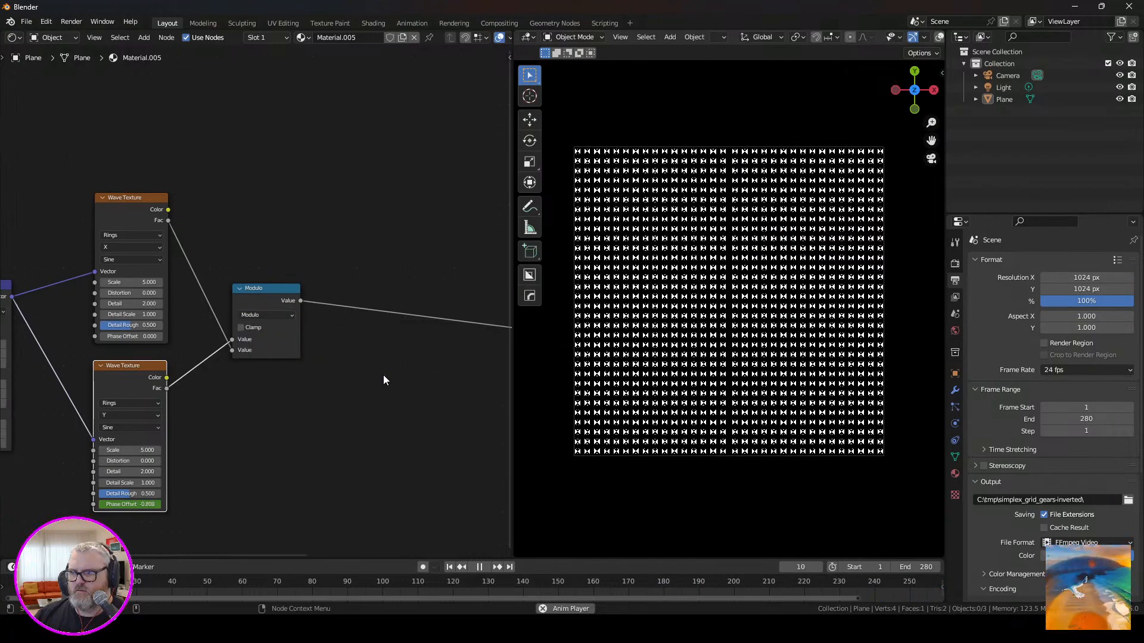
middle_click_drag(382, 367, 209, 377)
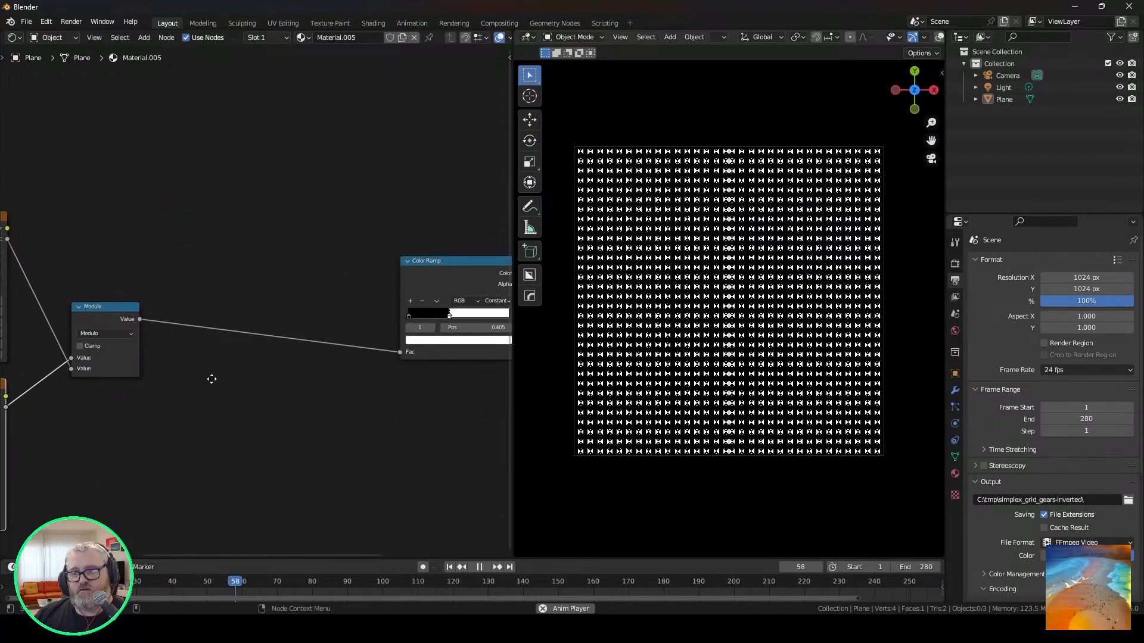
Insert an Add math node between the Modulo node and the Color Ramp, set its value to 0.290, and pause playback.
key("shift+a")
left_click(212, 374)
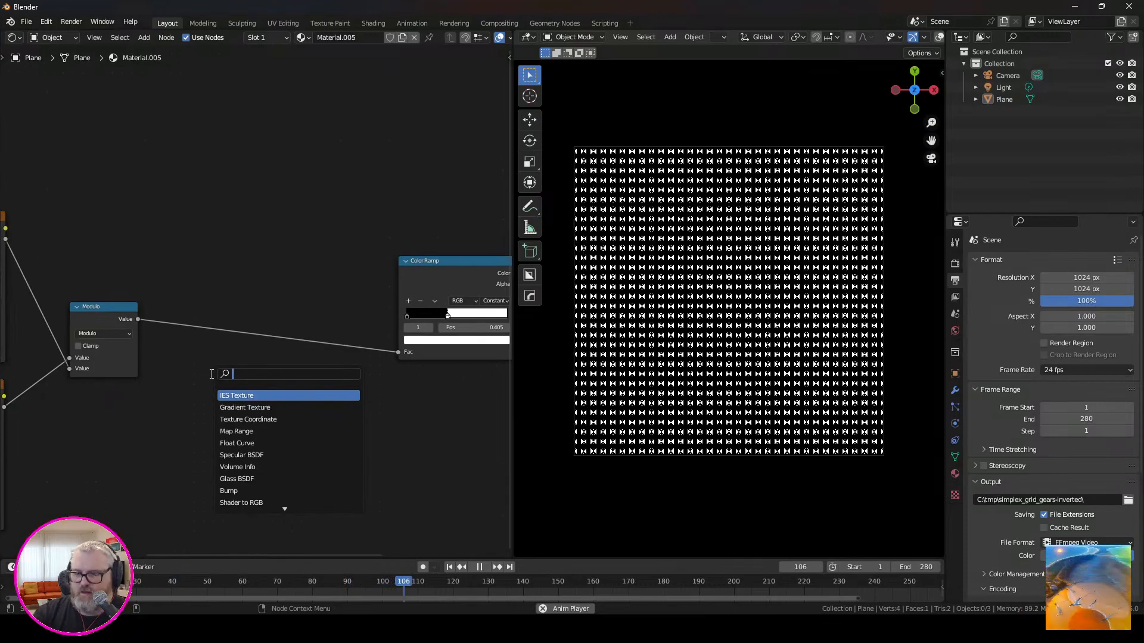
type("add")
key("Return")
left_click(234, 346)
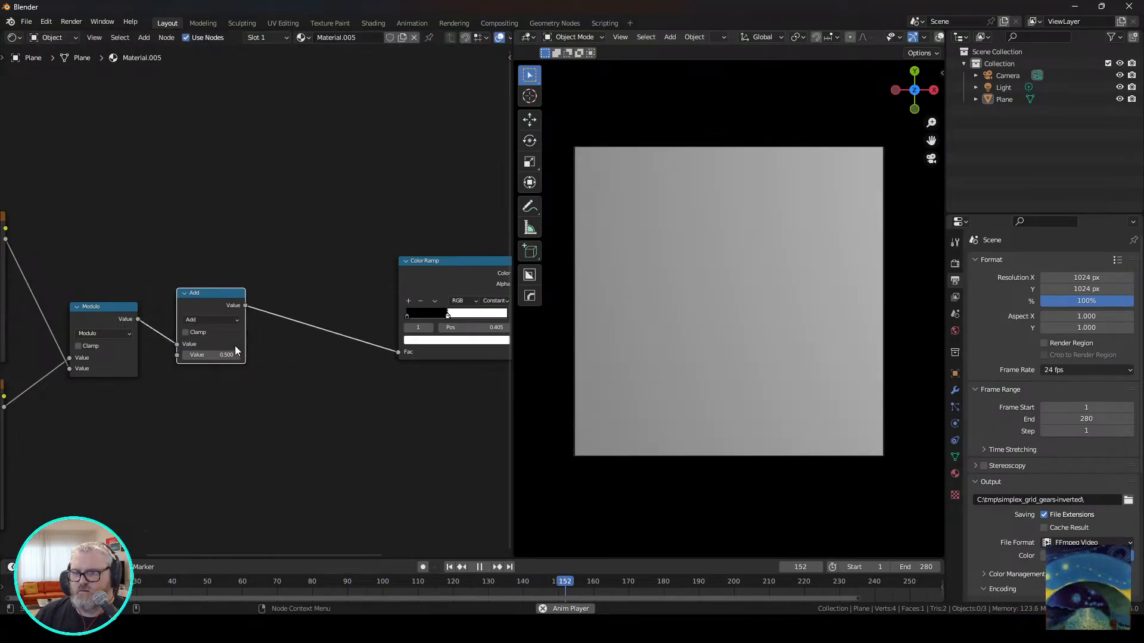
mouse_move(236, 353)
left_mouse_down()
mouse_move(211, 353)
mouse_move(223, 355)
left_mouse_up()
key("space")
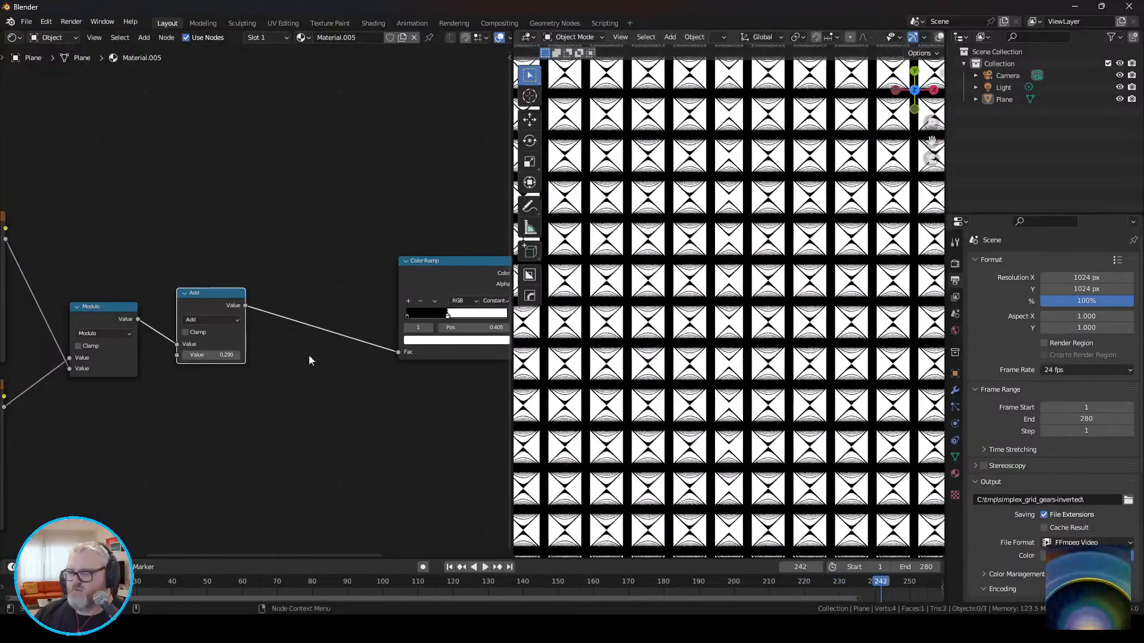
Try Ping-Pong as the operation of the math node combining the Wave Textures, and settle on Wrap.
middle_click_drag(309, 360, 512, 353)
left_click(306, 326)
left_click(448, 449)
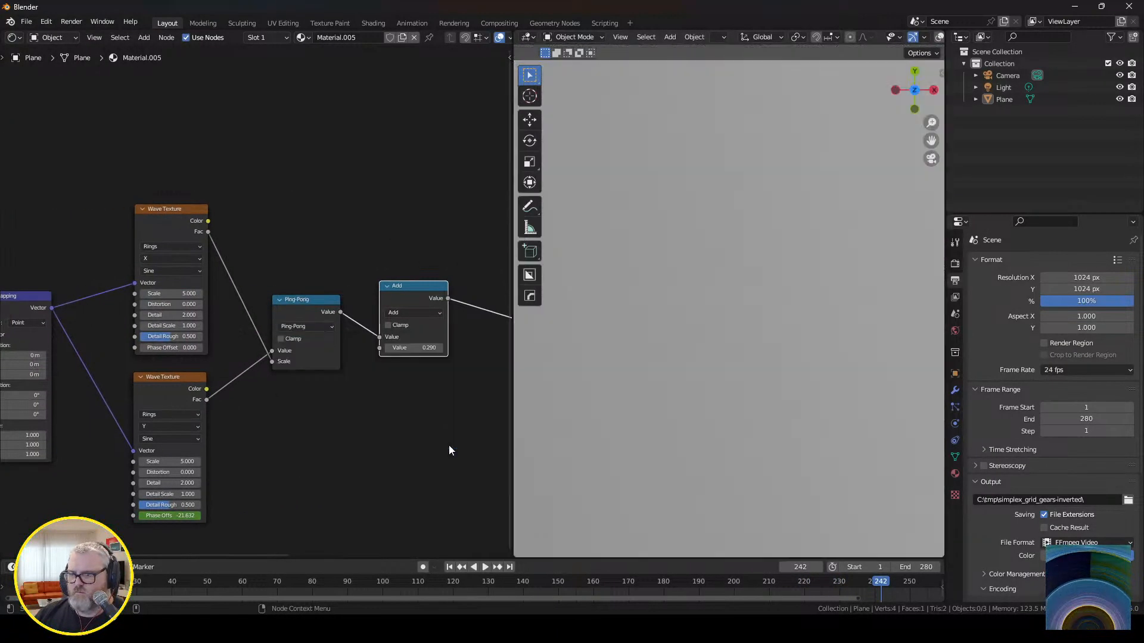
left_click(305, 326)
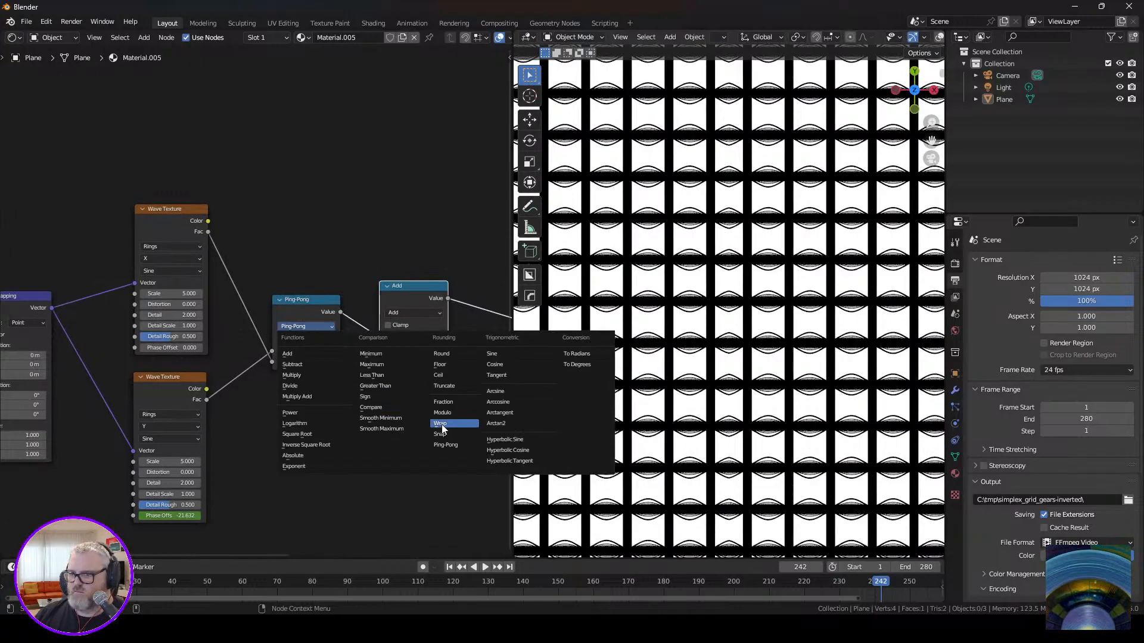
left_click(442, 424)
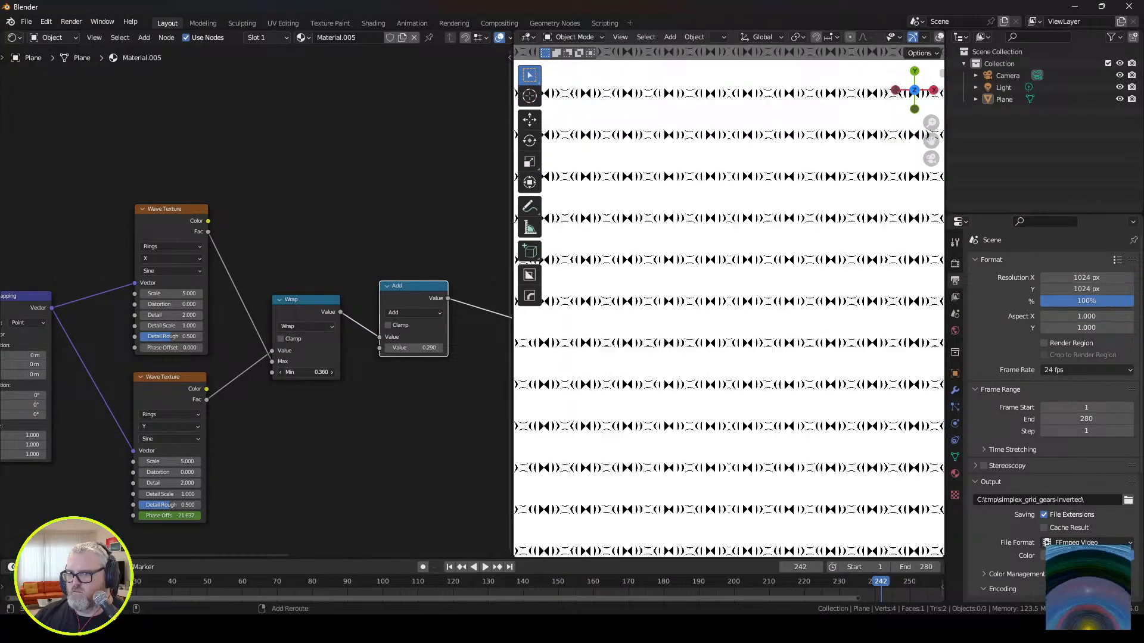
Set the Wrap node's Min to 0.500 and the Add node's value to 0.180, and play the animation.
mouse_move(307, 372)
left_mouse_down()
mouse_move(337, 373)
mouse_move(324, 372)
left_mouse_up()
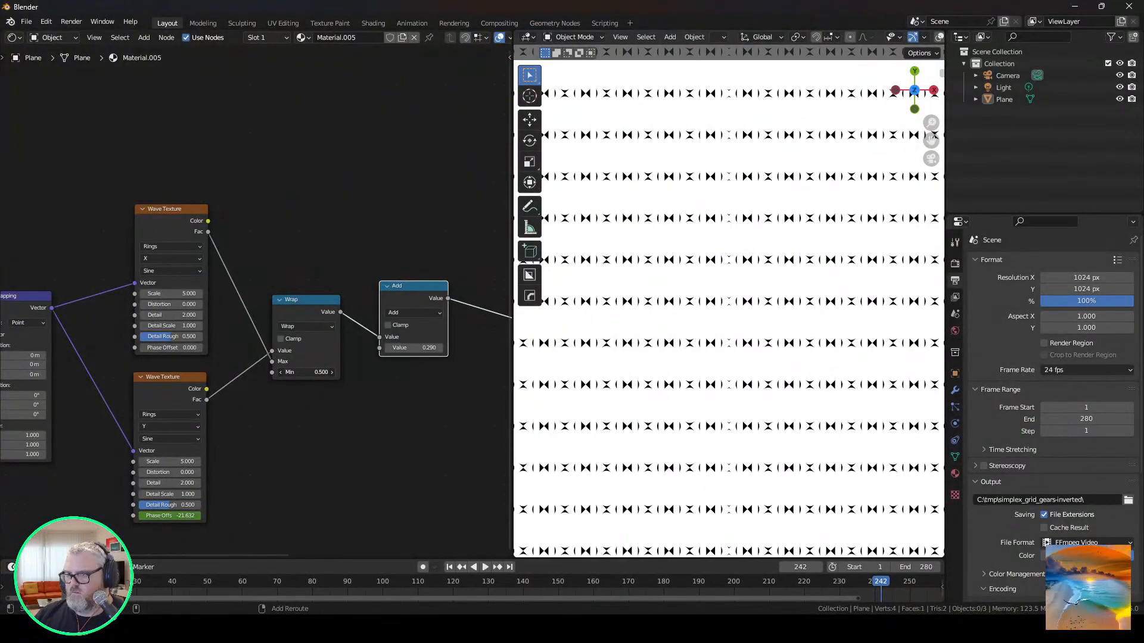
left_click_drag(417, 348, 441, 347)
key("space")
scroll(779, 340, "up", 6)
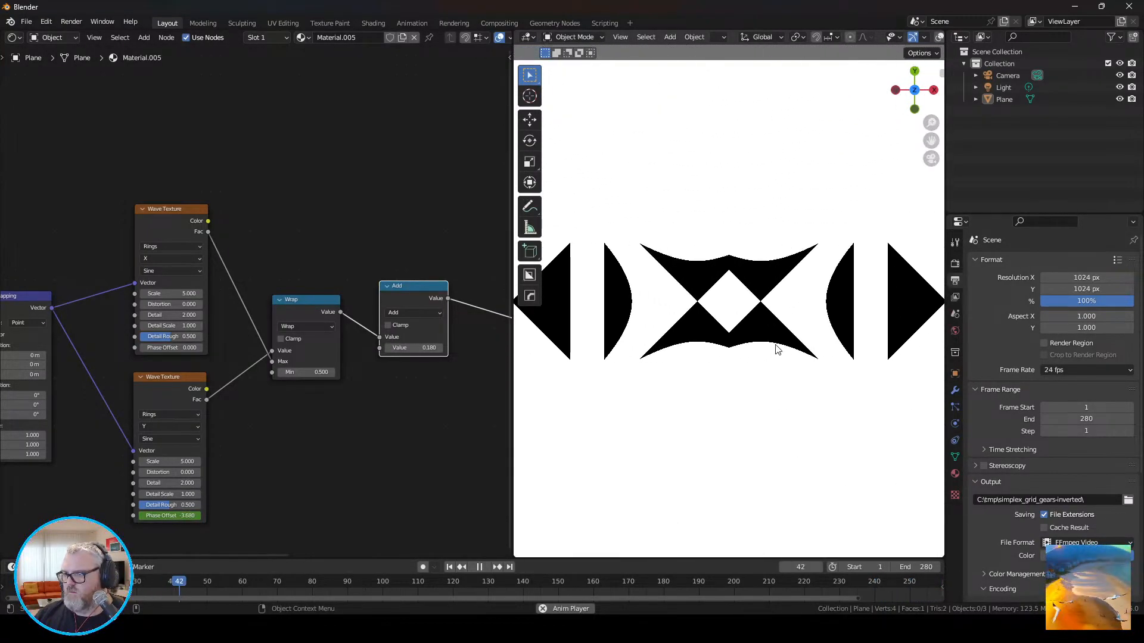
scroll(777, 349, "down", 8)
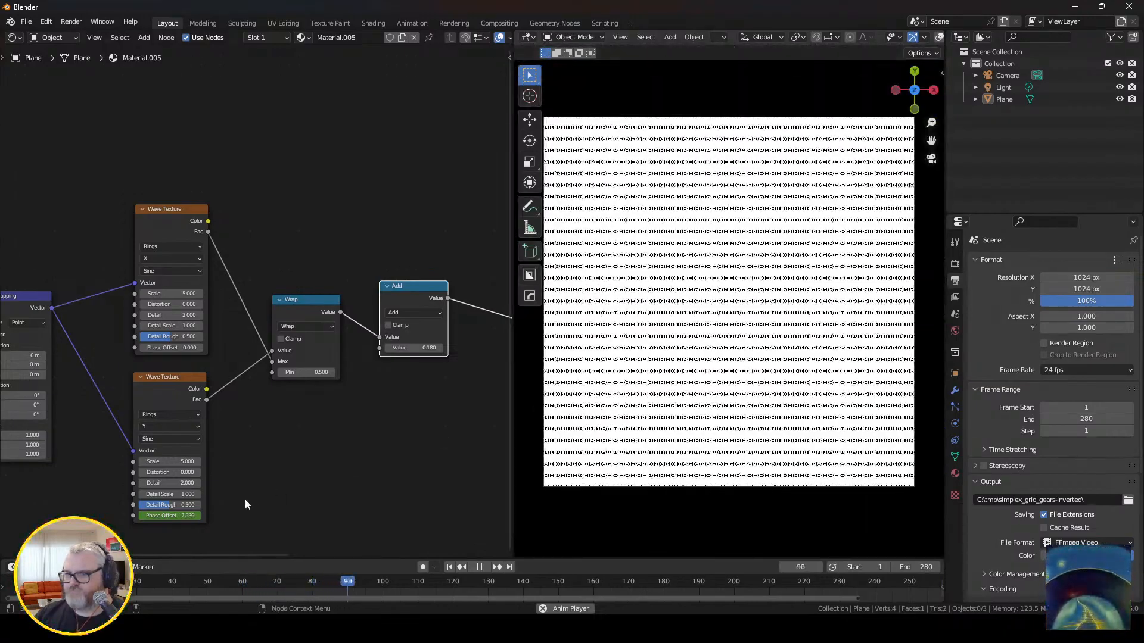
Try Mapping scales of 0.01 and -0.02 on all three axes, and restore them to 1.
left_click(31, 435)
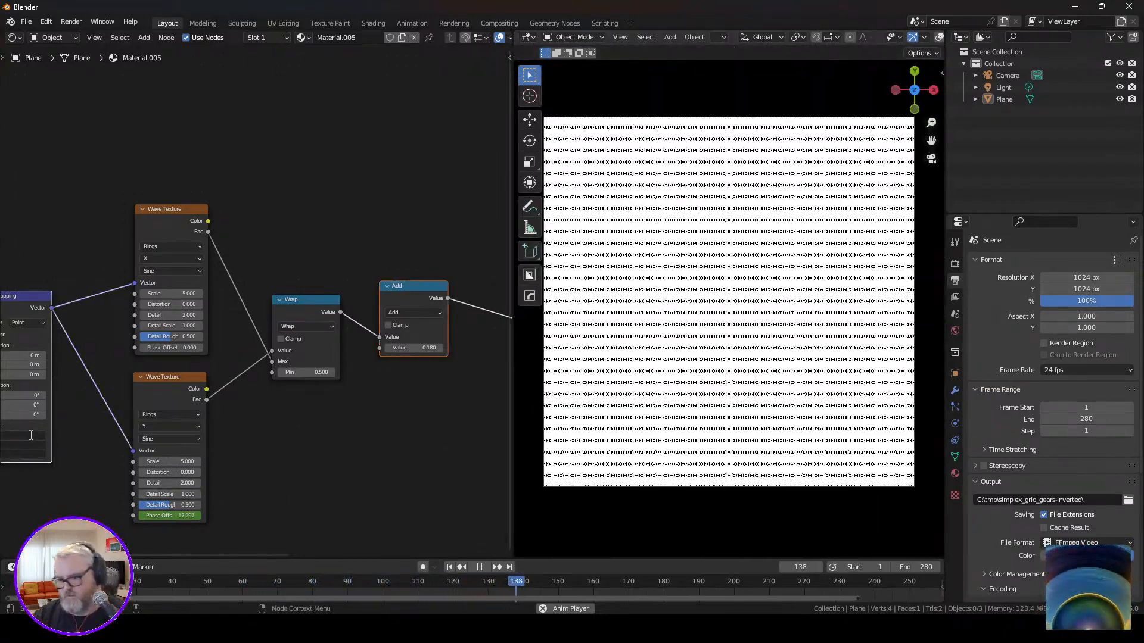
type(".01")
key("Return")
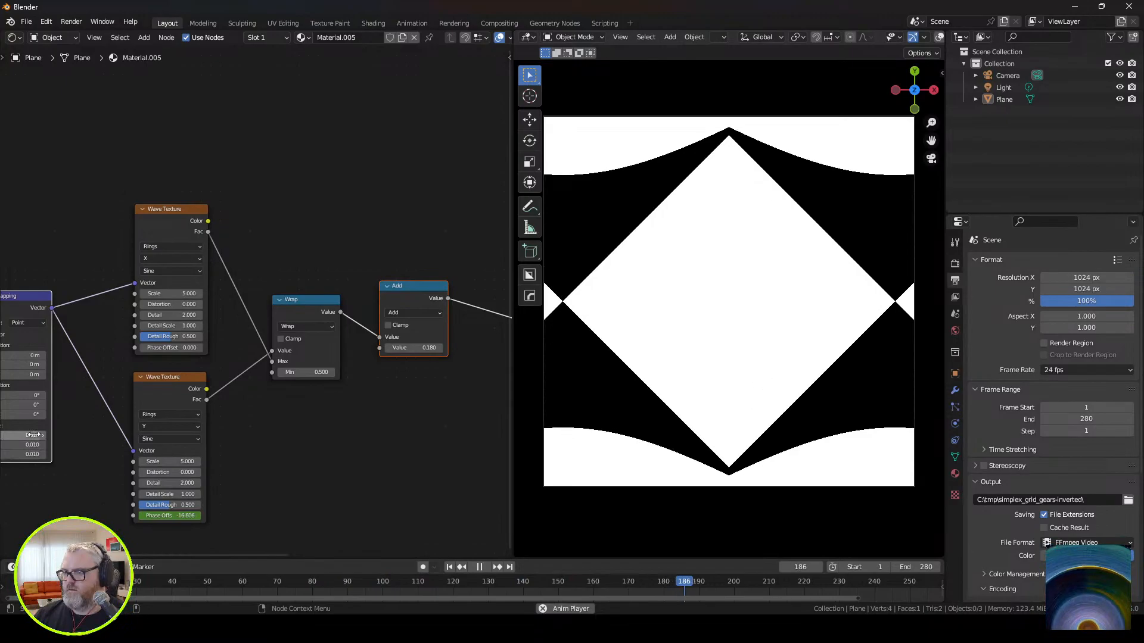
left_click_drag(32, 435, 33, 455)
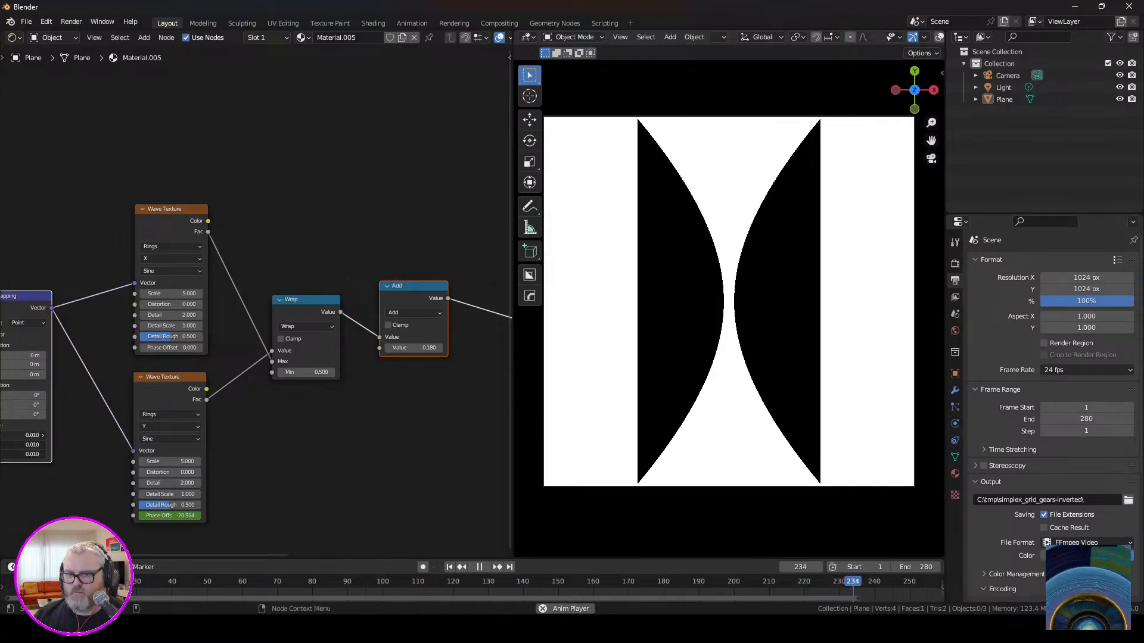
type(".02")
key("Return")
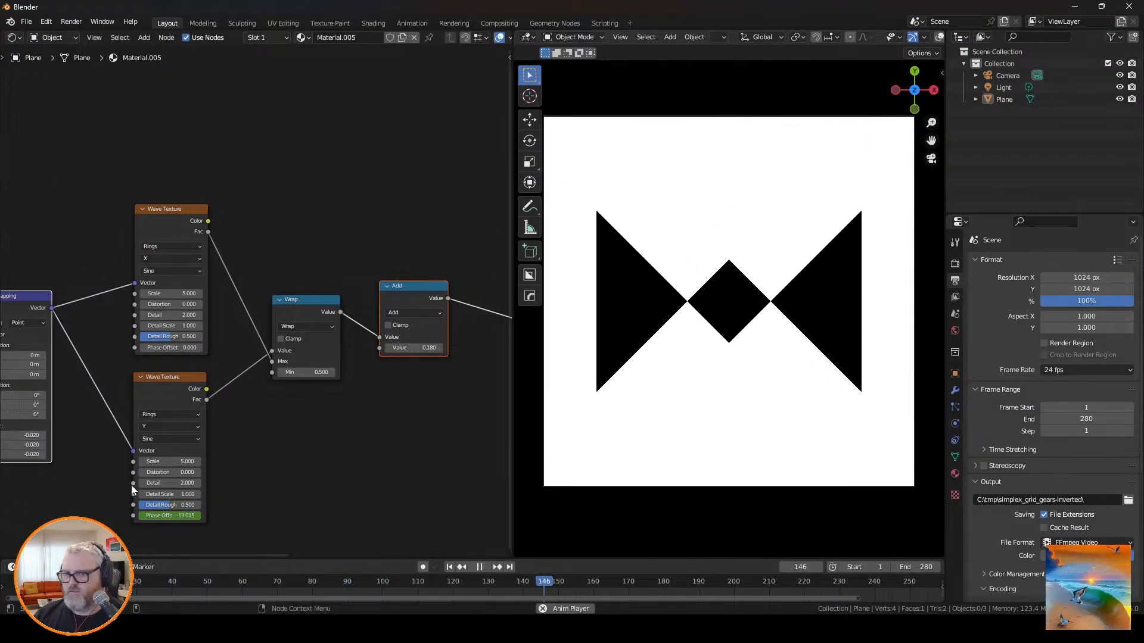
left_click_drag(30, 436, 30, 454)
type("1")
key("Return")
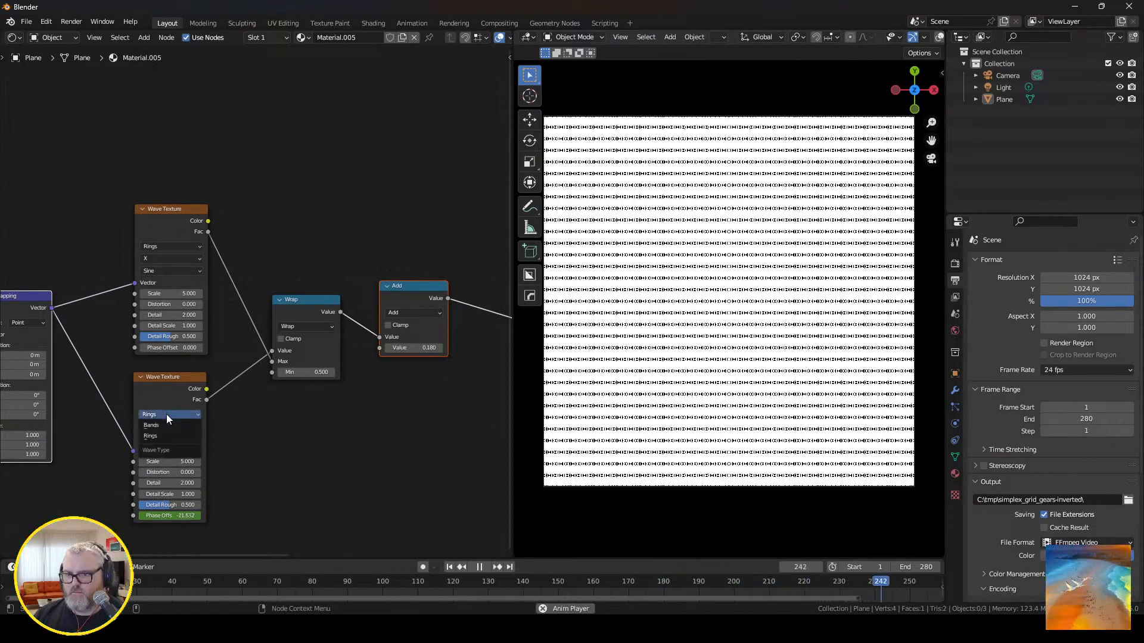
Change the lower Wave Texture's type to Bands with the Y direction.
left_click(166, 414)
left_click(164, 427)
left_click(162, 425)
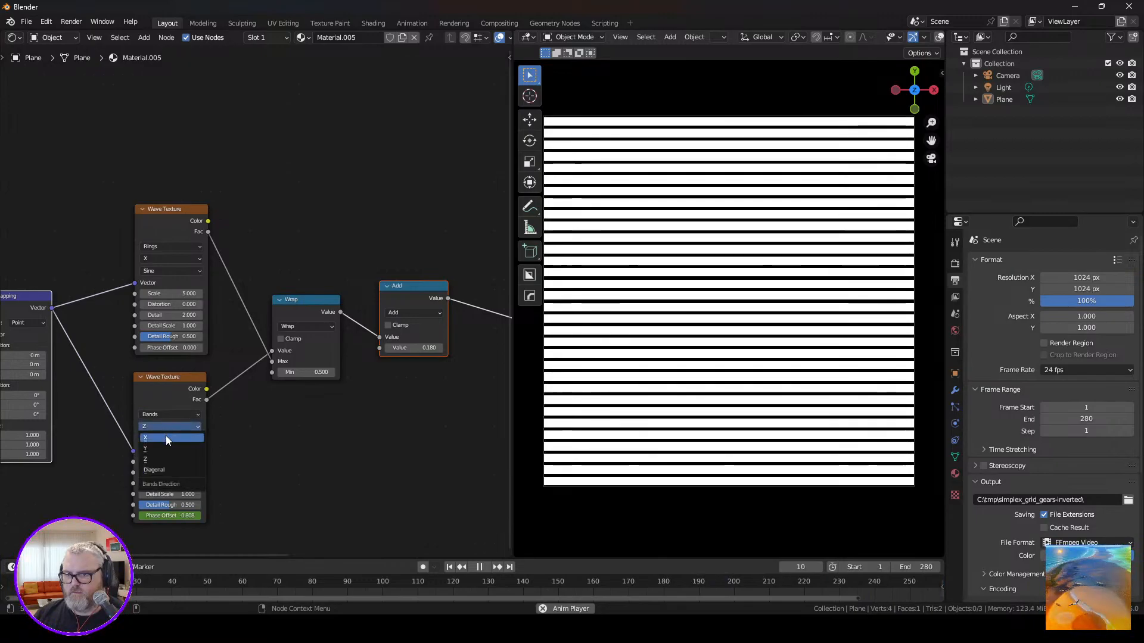
left_click(164, 448)
Change the upper Wave Texture's type to Bands, keeping the X direction.
left_click(163, 245)
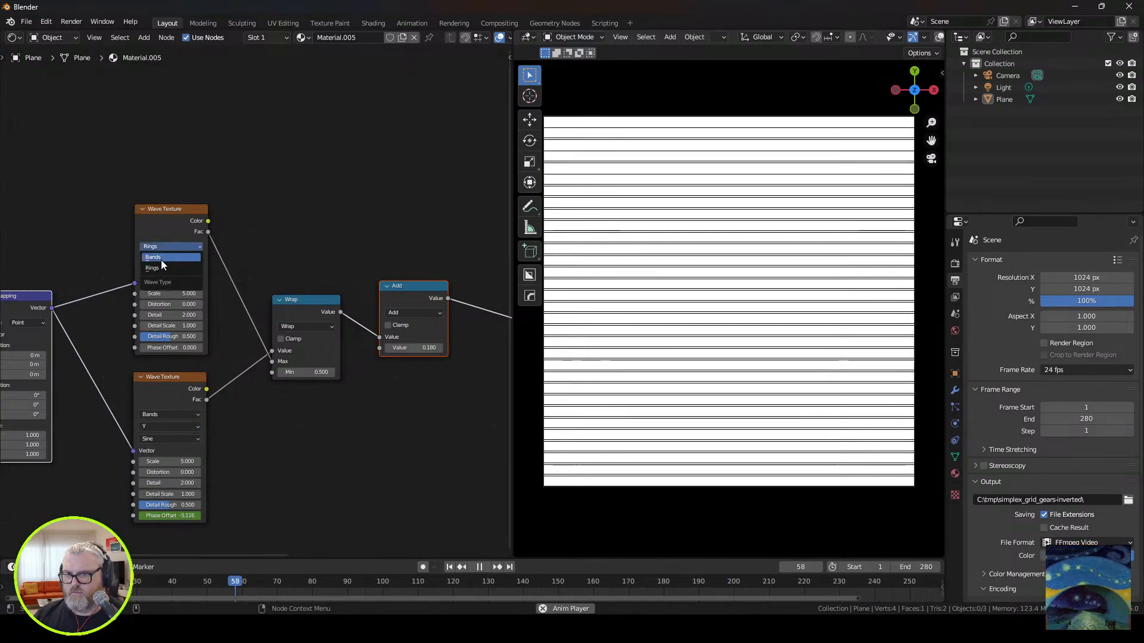
left_click(161, 259)
left_click(162, 258)
left_click(162, 271)
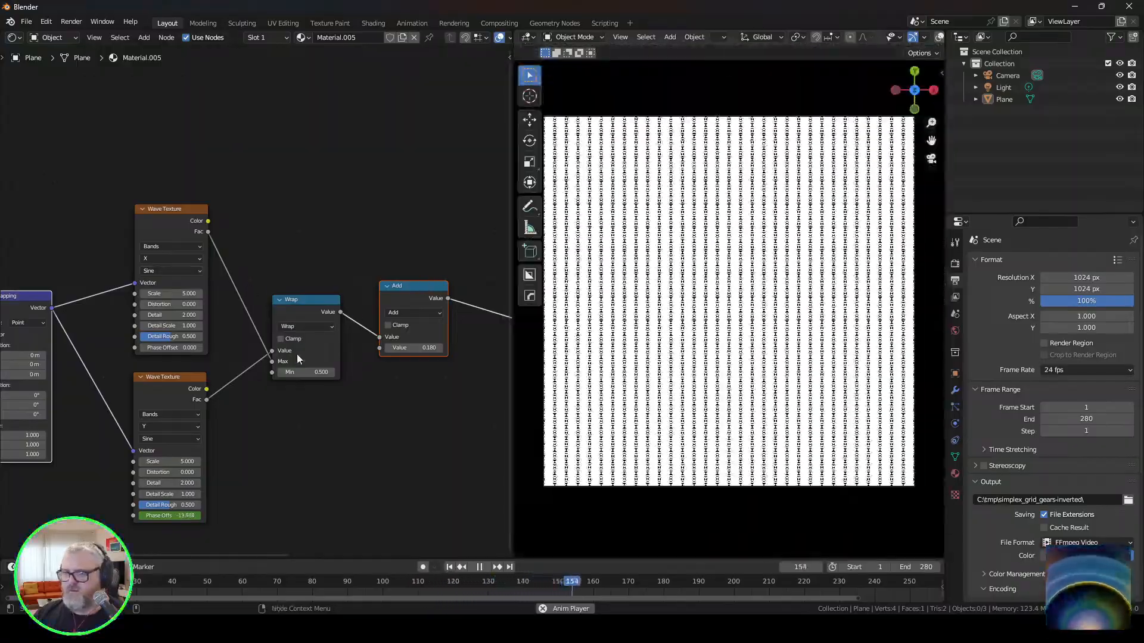
Delete the Wrap node and connect the Fac outputs of the upper and lower Wave Textures to the Add node's two Value inputs.
left_click_drag(306, 372, 285, 372)
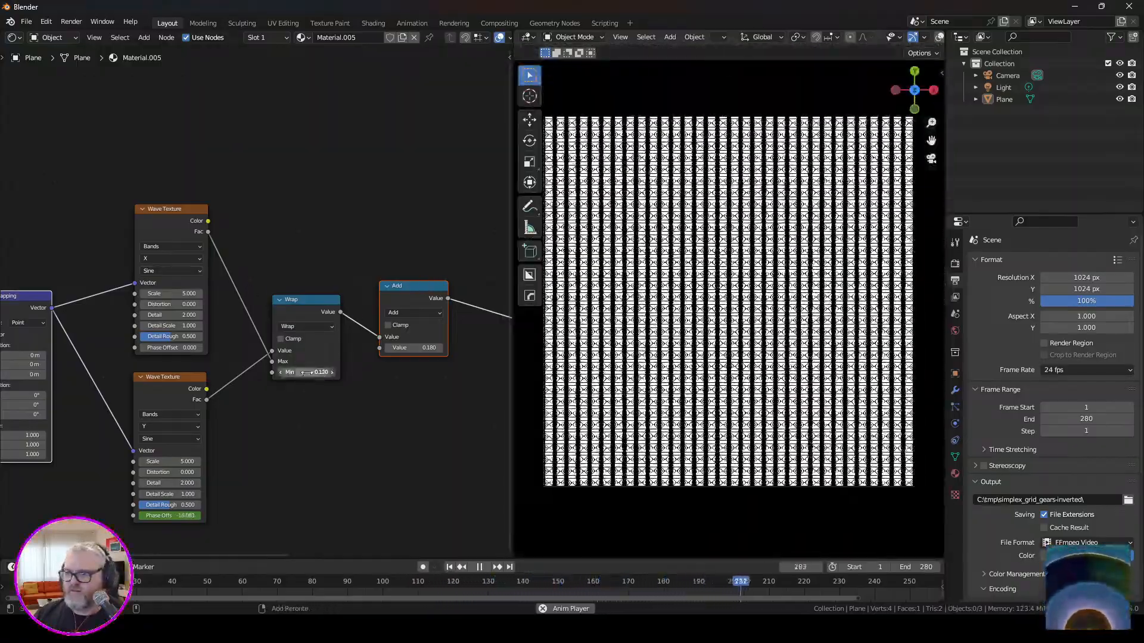
left_click(314, 345)
key("x")
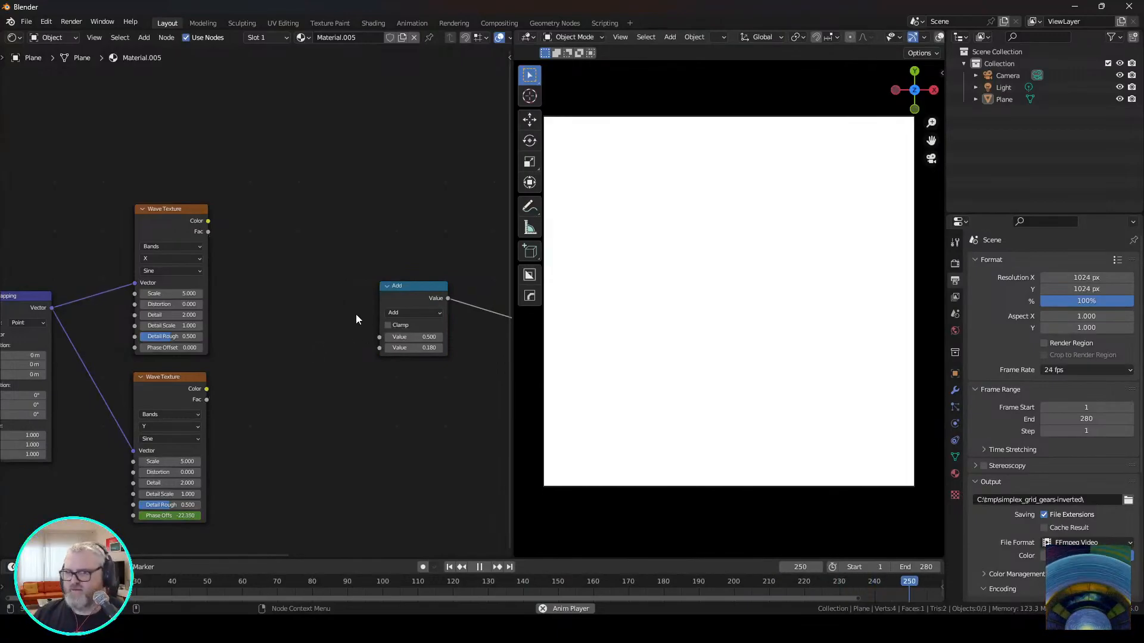
left_click_drag(207, 232, 379, 338)
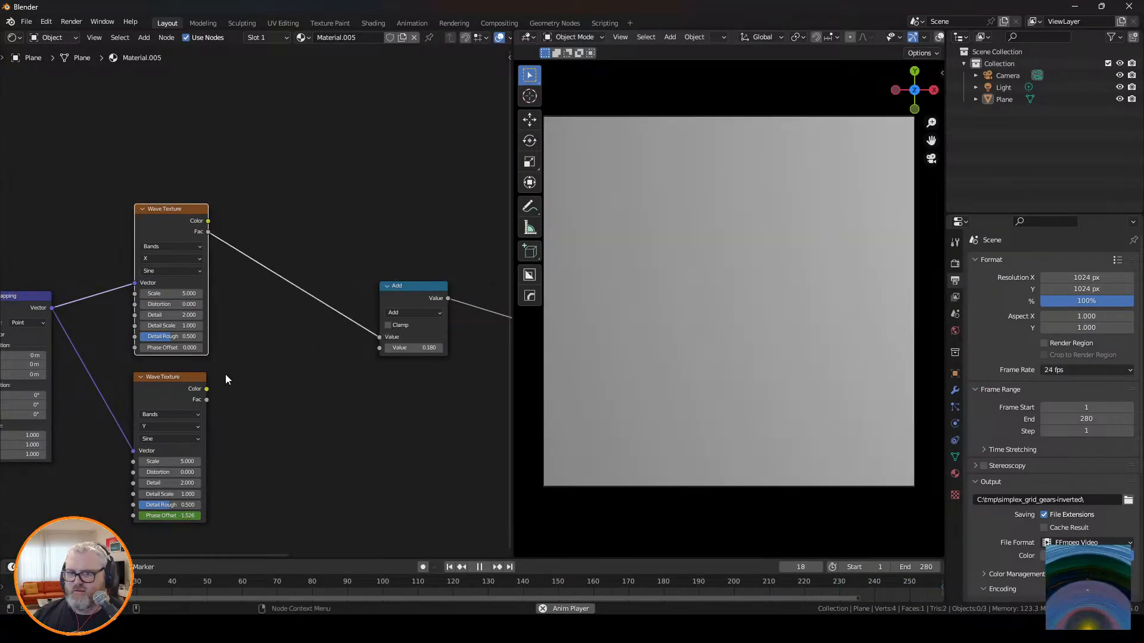
left_click_drag(207, 400, 390, 347)
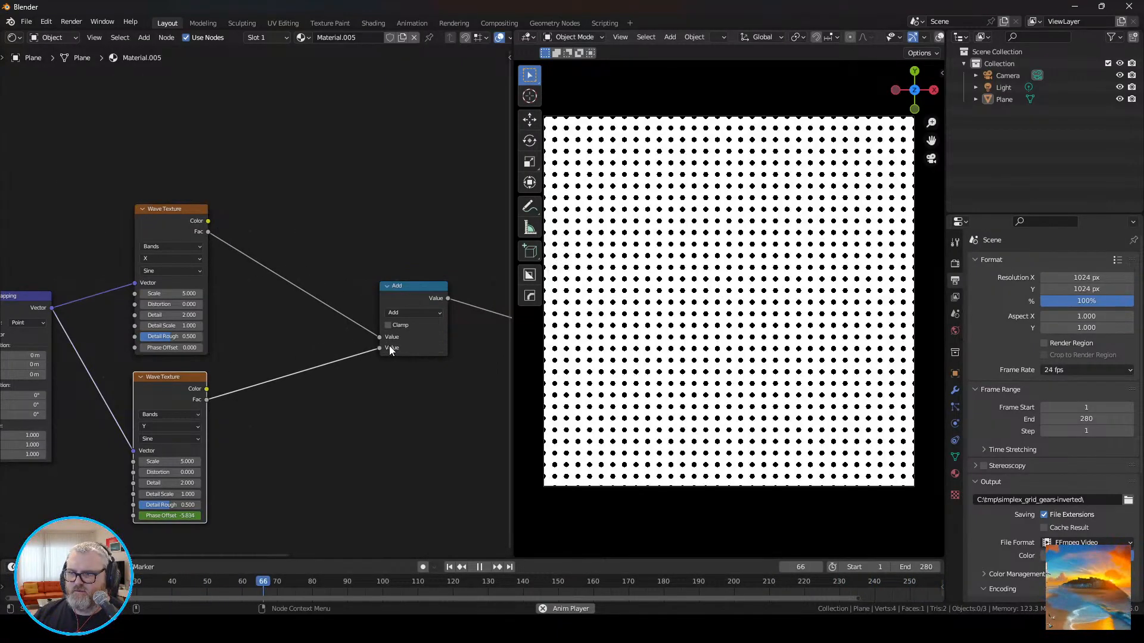
scroll(607, 341, "up", 5)
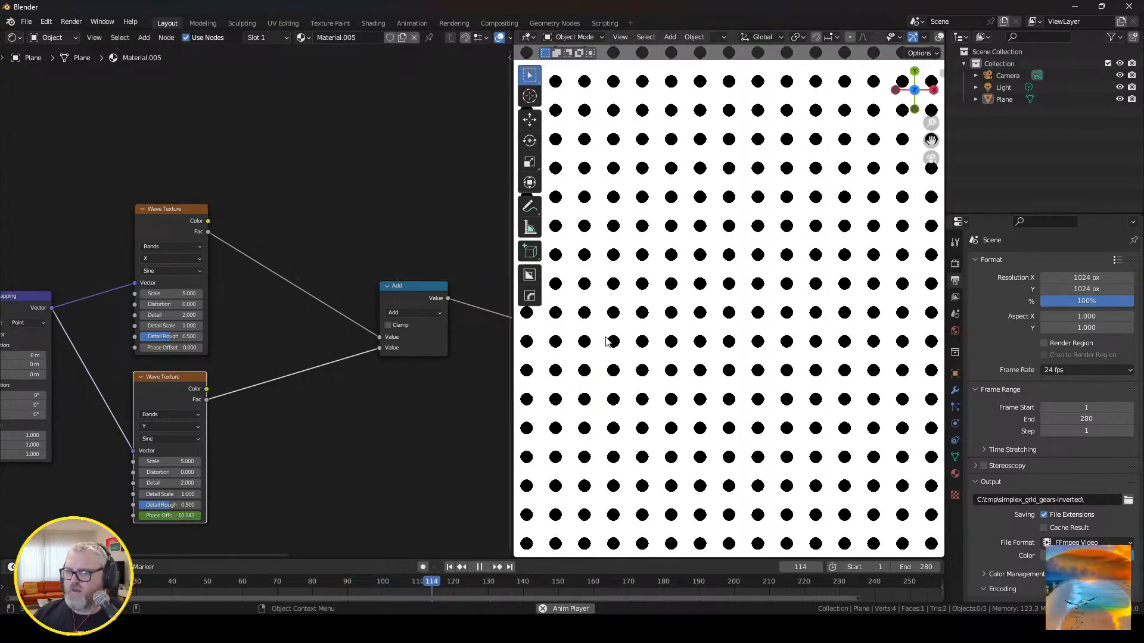
scroll(603, 337, "down", 4)
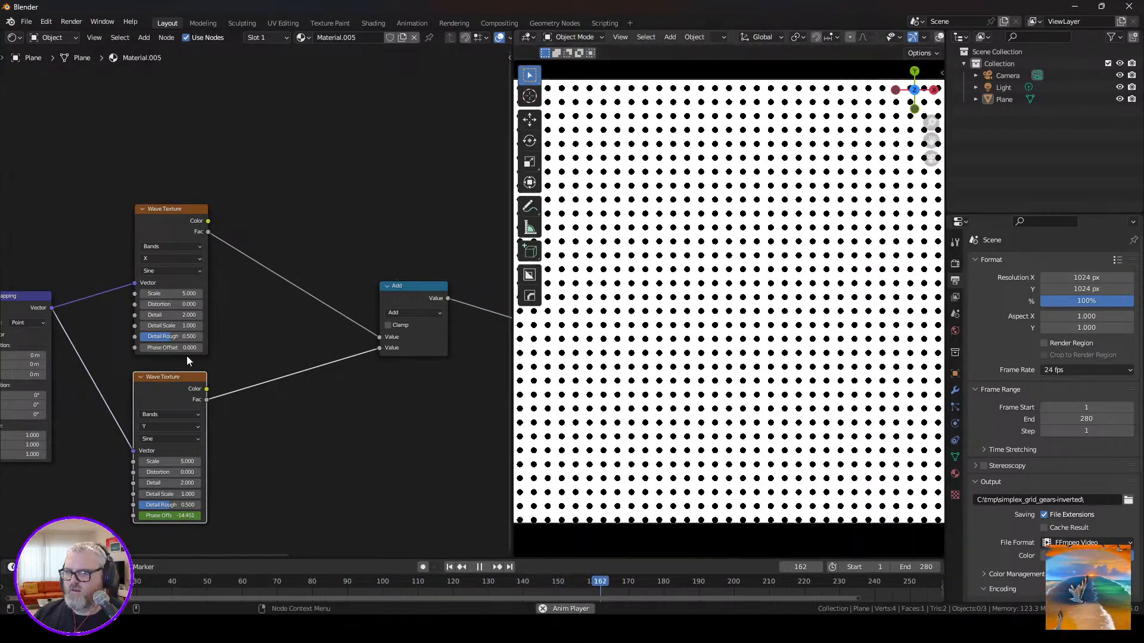
Try shifting the upper Wave Texture's Phase Offset, undo the change, and stop the playback.
left_click(174, 348)
key("Escape")
left_click_drag(173, 348, 195, 349)
key("ctrl+z")
key("Escape")
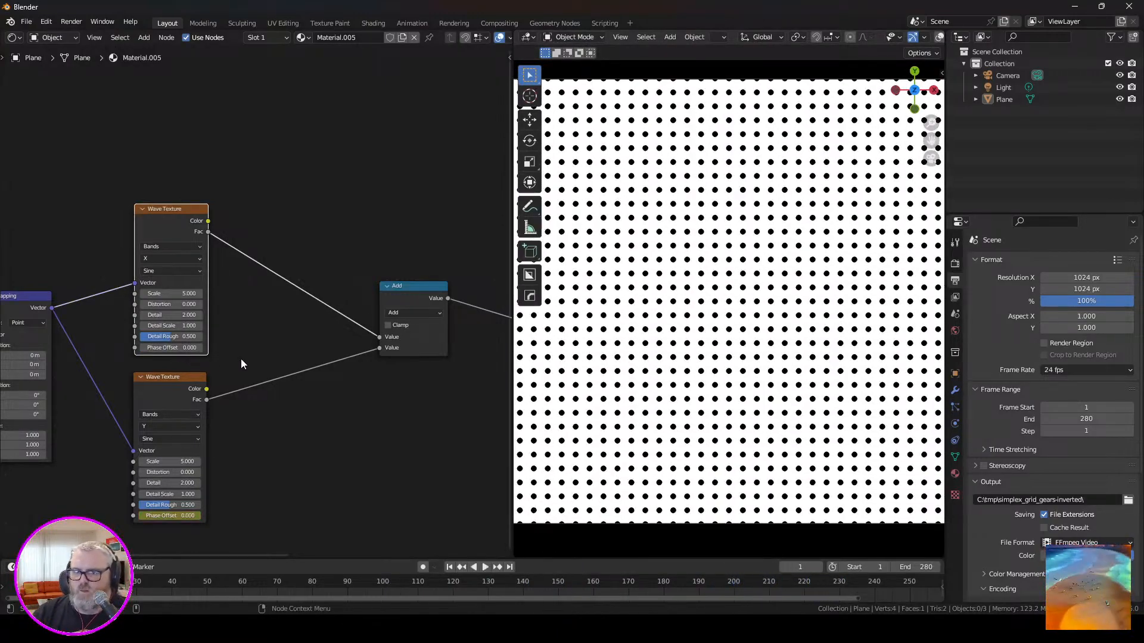
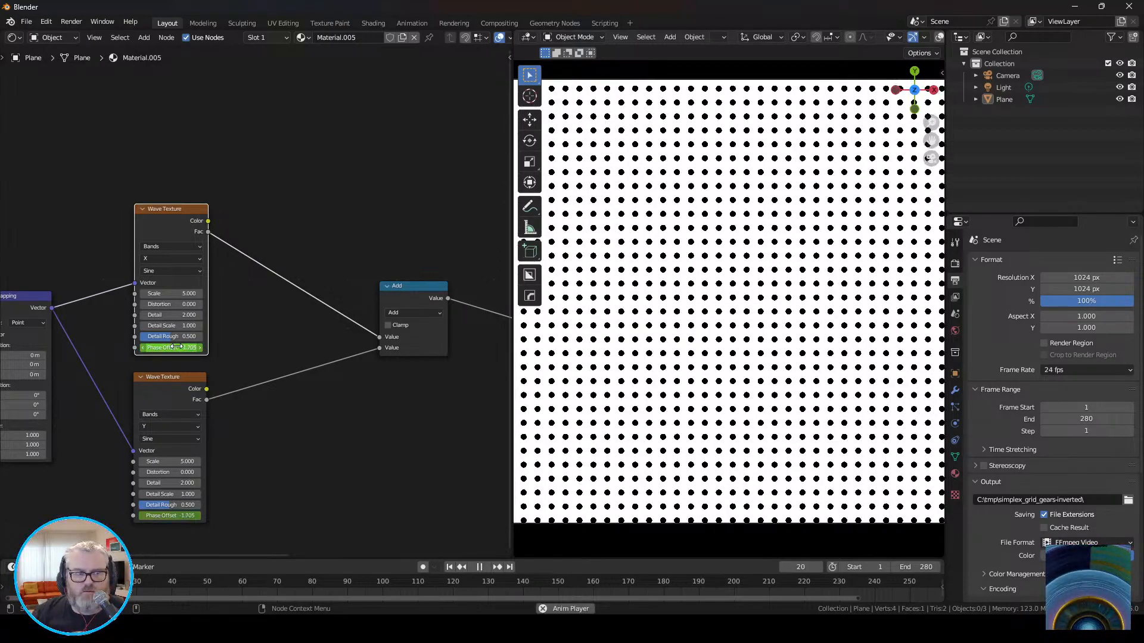
Try Subtract and Multiply on the math node combining the two wave textures, and set its operation to Divide.
left_click(619, 315)
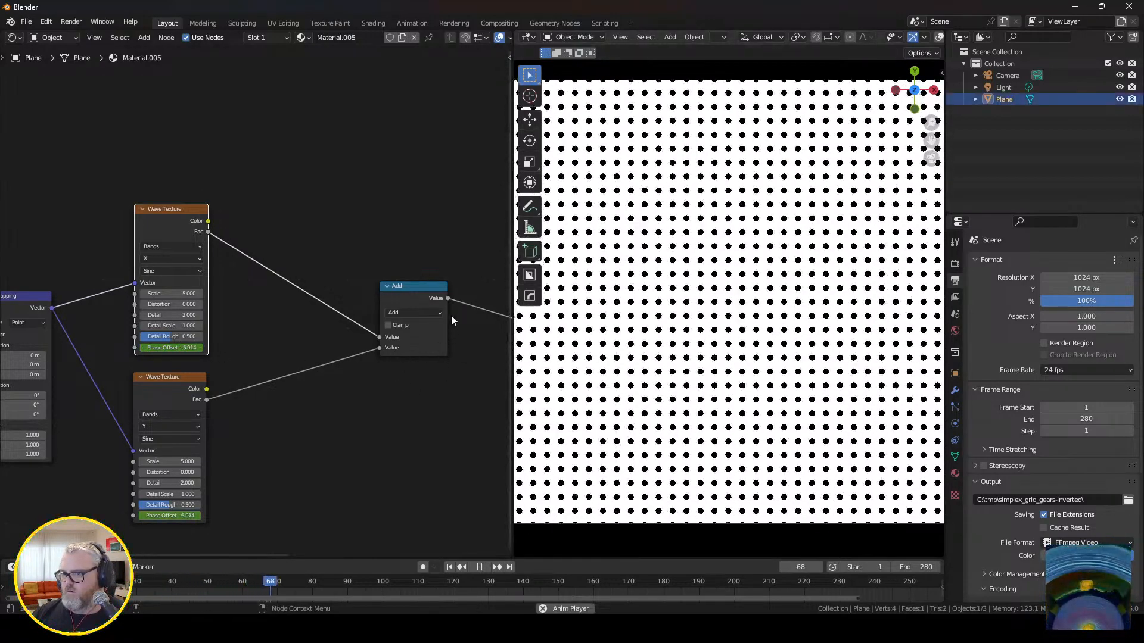
left_click(428, 313)
left_click(417, 351)
left_click(409, 313)
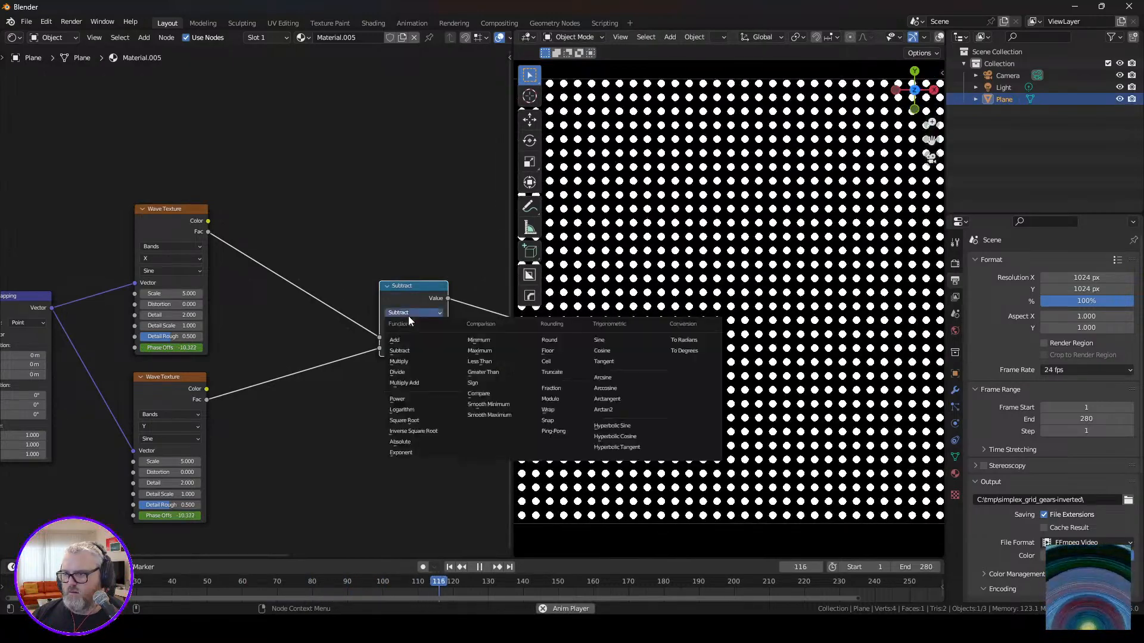
left_click(410, 362)
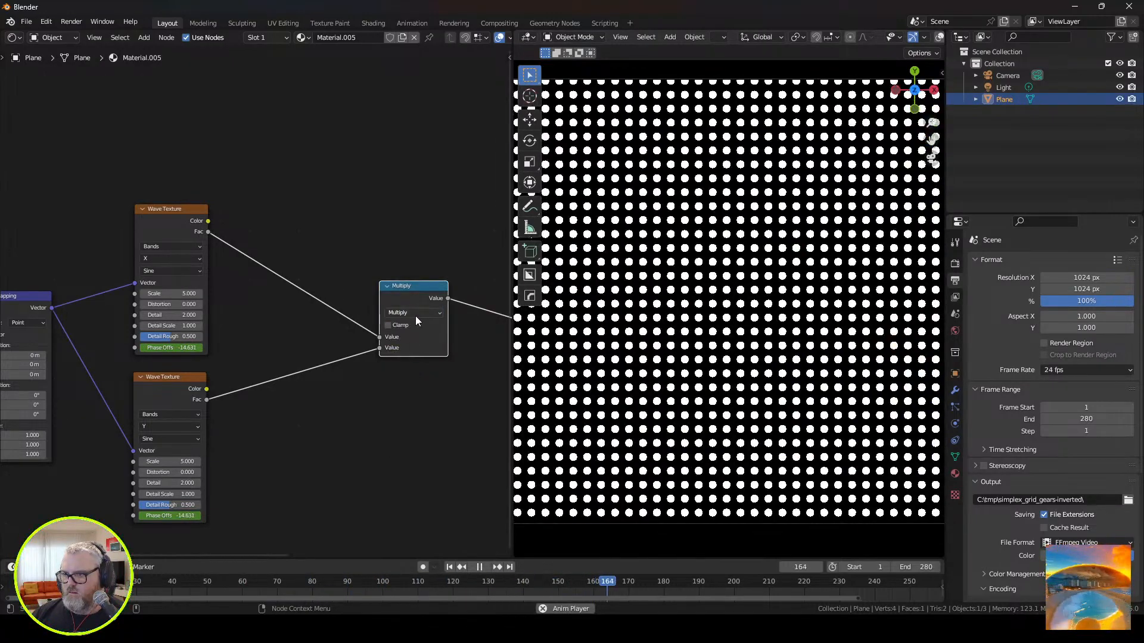
left_click(415, 315)
left_click(412, 372)
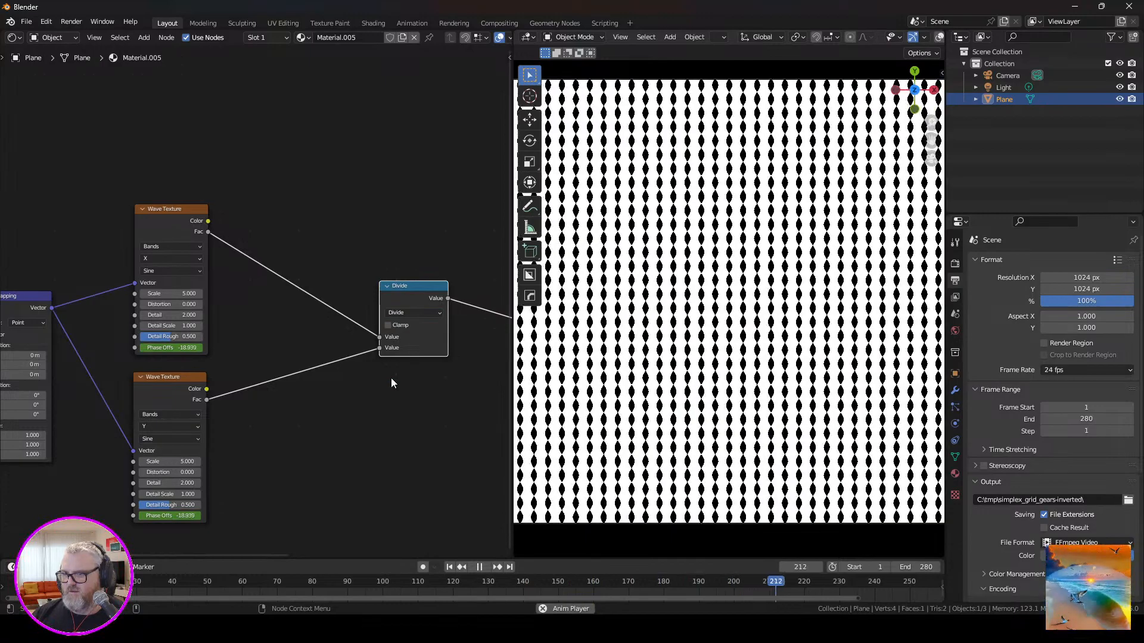
Try the Z direction on the lower Wave Texture, and set it to Rings with the Y direction.
left_click(171, 426)
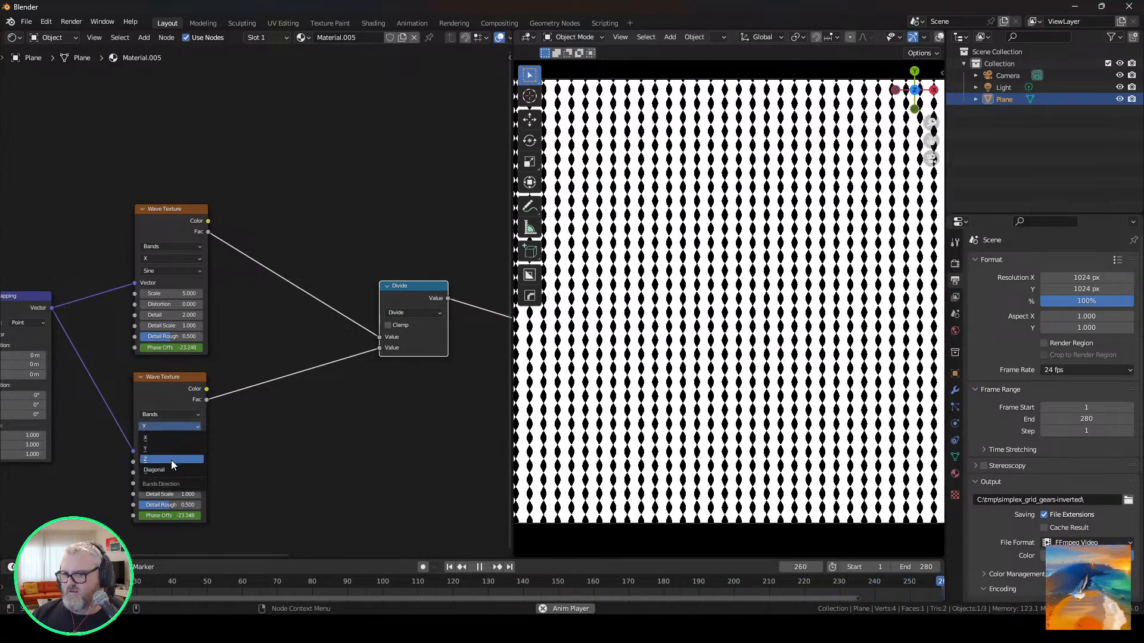
left_click(170, 460)
left_click(170, 429)
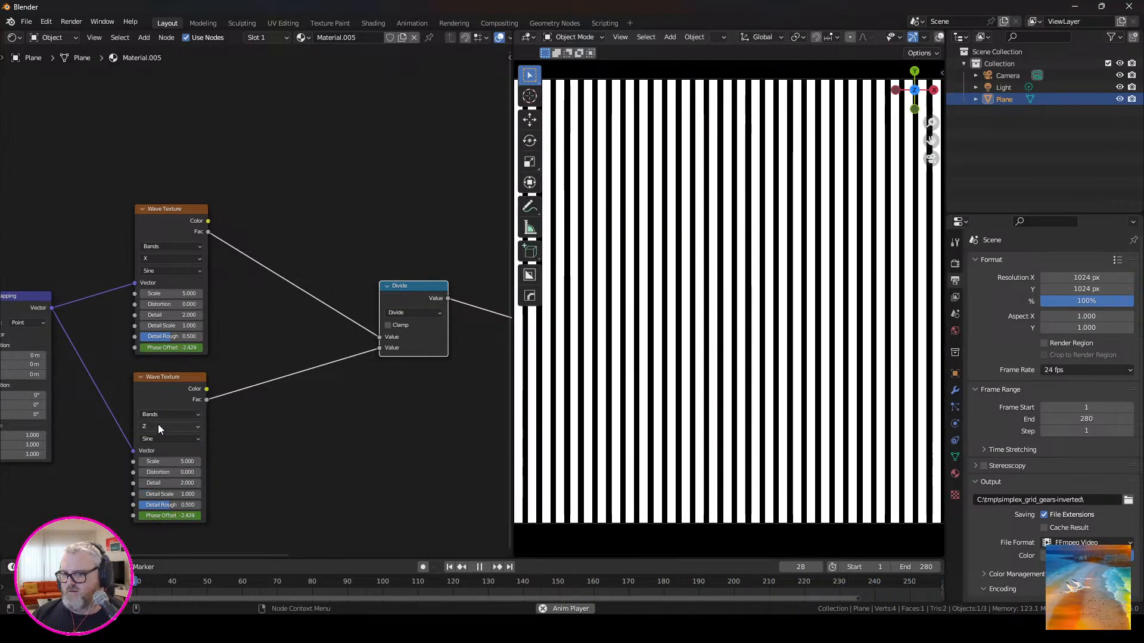
left_click(158, 416)
left_click(159, 434)
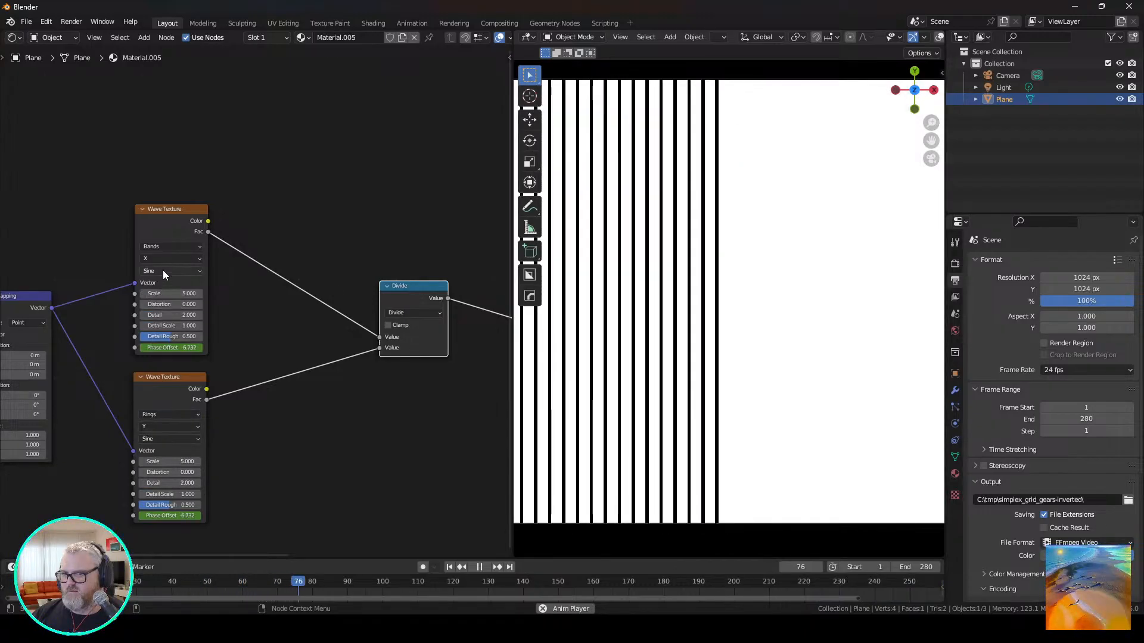
Set the upper Wave Texture to Rings in the Z direction with a scale of 0.25.
left_click(160, 246)
left_click(160, 265)
left_click(157, 260)
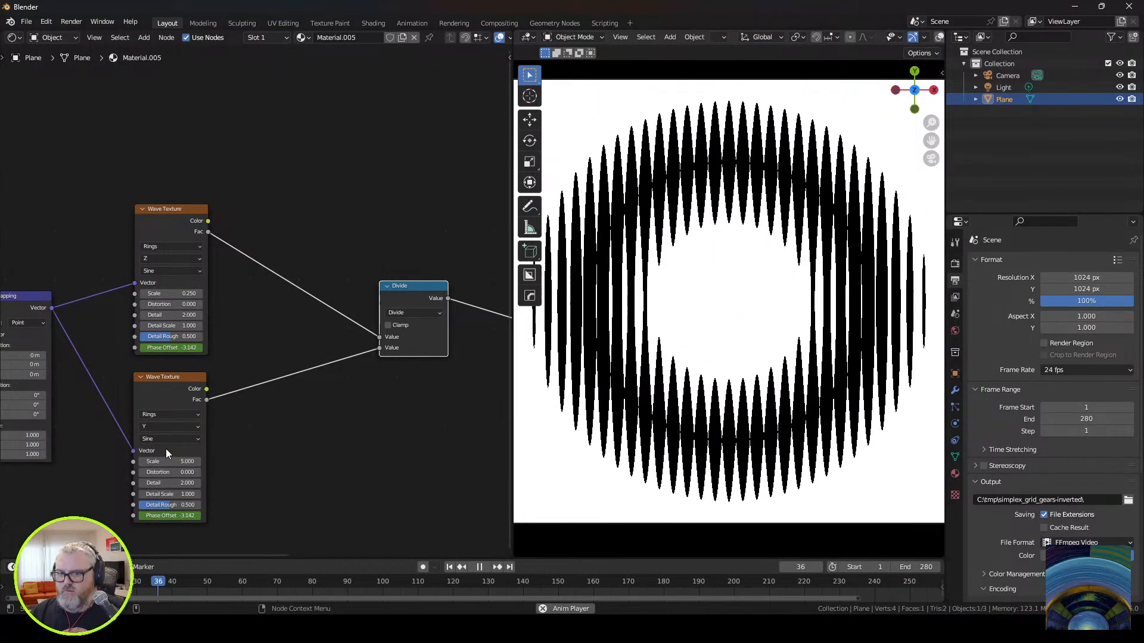
Try a scale of 0.3 on the lower Wave Texture and set it to 0.5.
left_click(170, 462)
type("0.3")
key("Return")
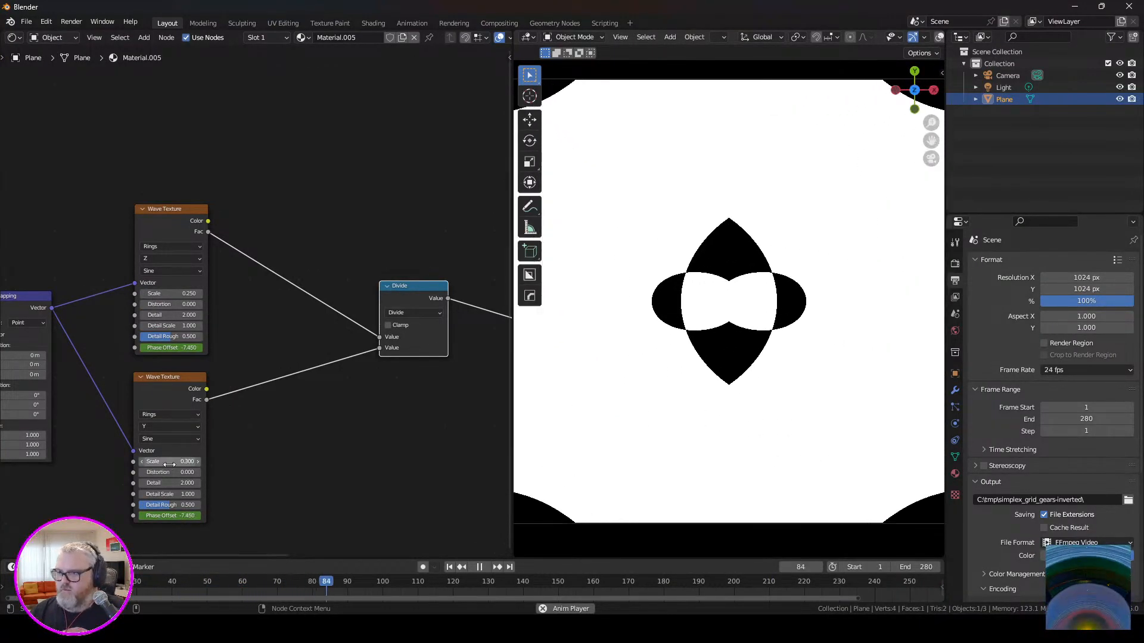
left_click(169, 464)
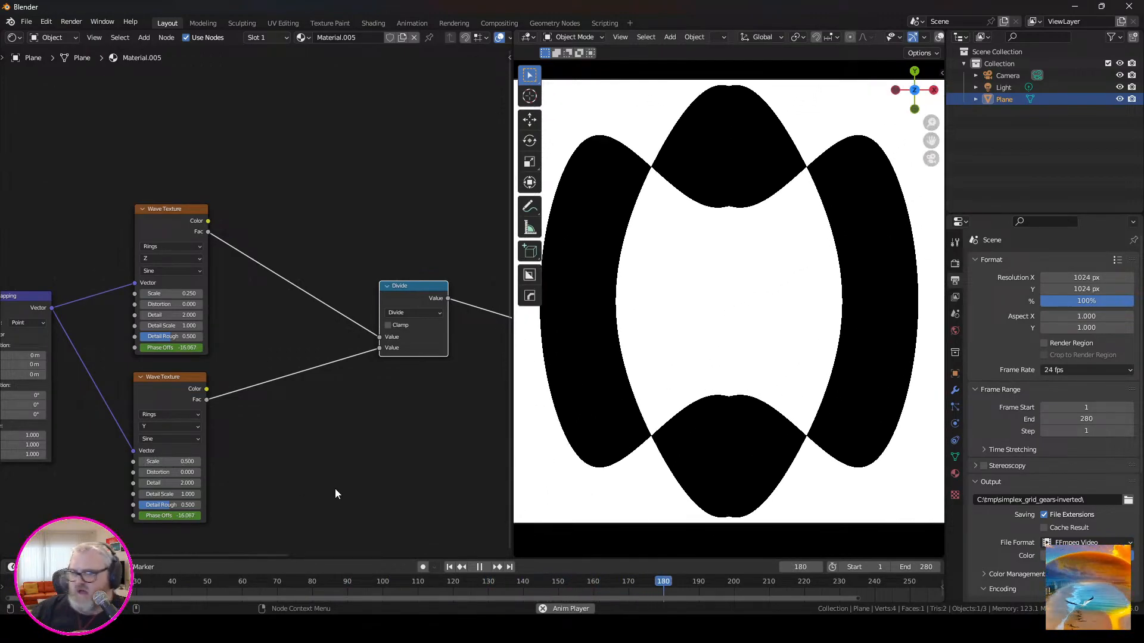
Move the Texture Coordinate and Mapping nodes away from the wave textures to make room between them.
middle_click_drag(391, 409, 237, 420)
middle_click_drag(284, 388, 338, 373)
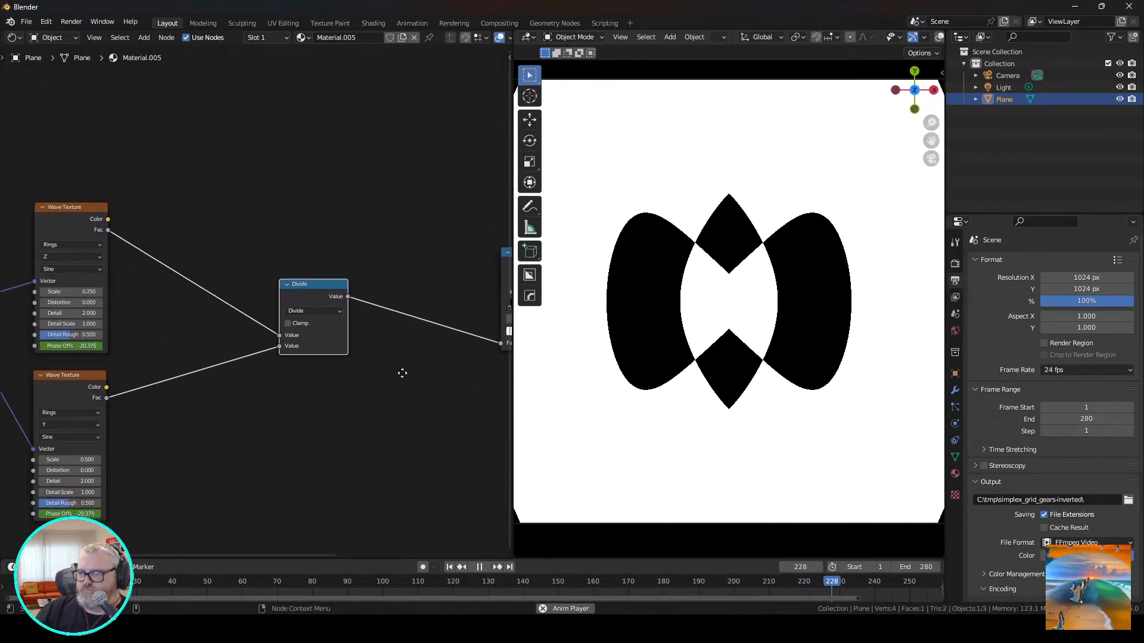
scroll(354, 401, "down", 4)
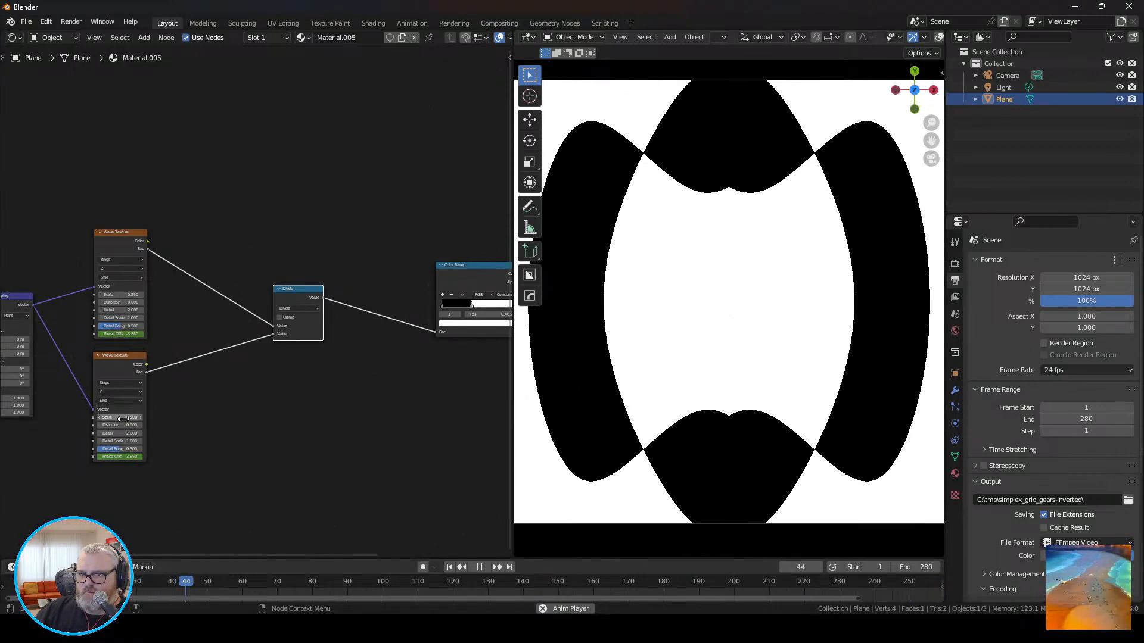
middle_click_drag(274, 479, 374, 469)
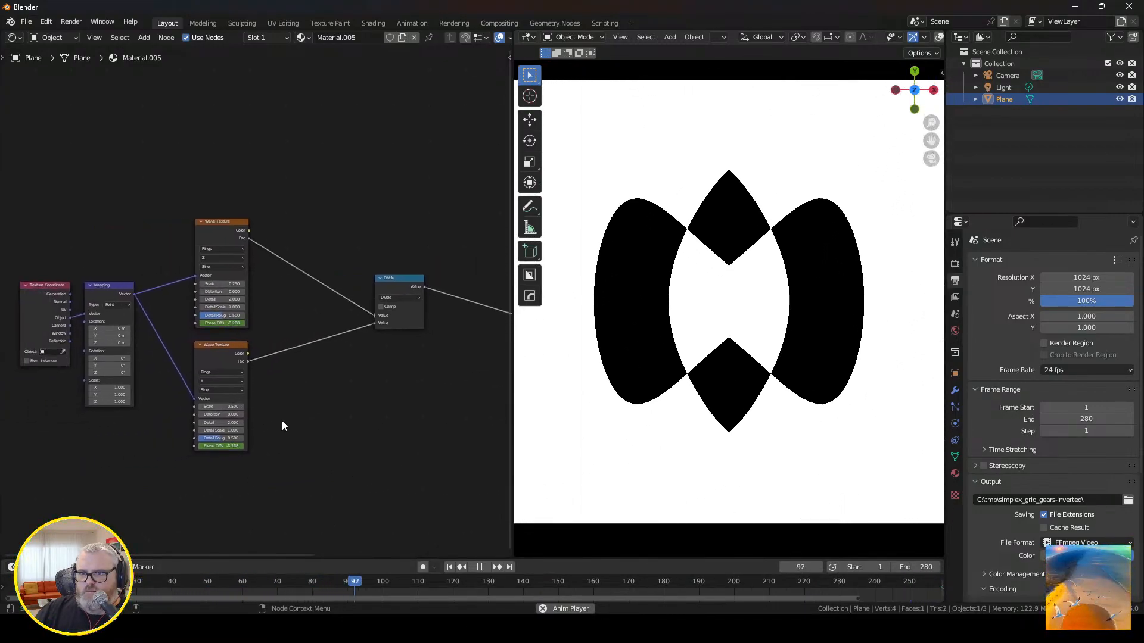
scroll(302, 471, "up", 4)
middle_click_drag(303, 472, 379, 466)
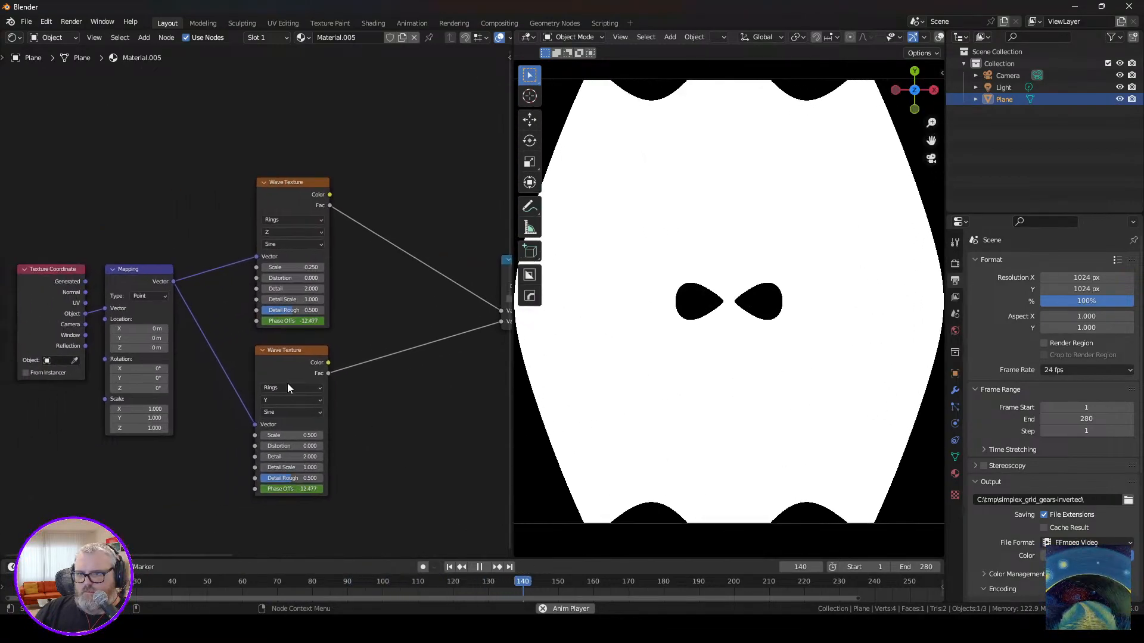
left_click_drag(64, 218, 139, 297)
left_click_drag(130, 270, 29, 238)
left_click(123, 197)
middle_click_drag(122, 197, 219, 220)
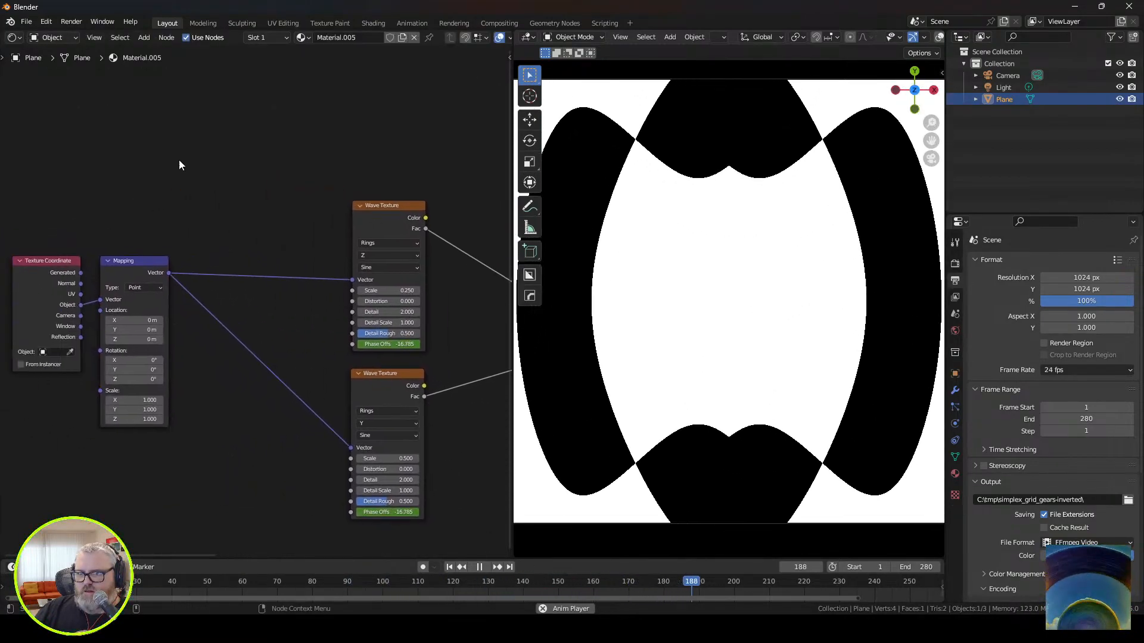
Add a Value node above the Mapping node and connect it to the Scale inputs of both wave textures.
key("shift+a")
type("value")
key("Return")
left_click(158, 161)
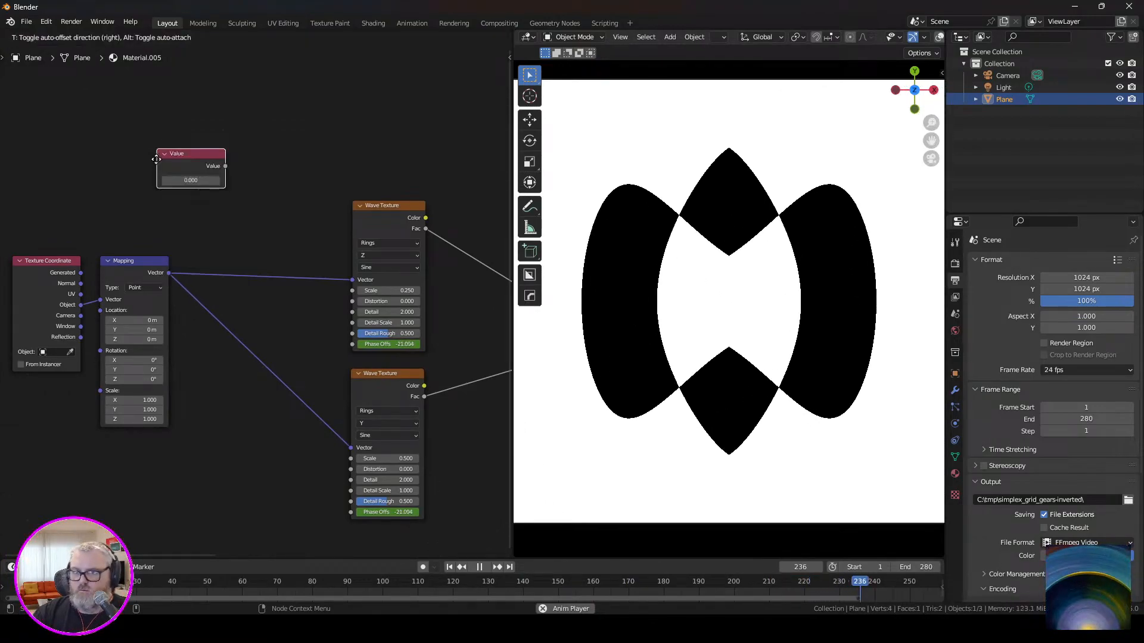
left_click_drag(225, 166, 359, 290)
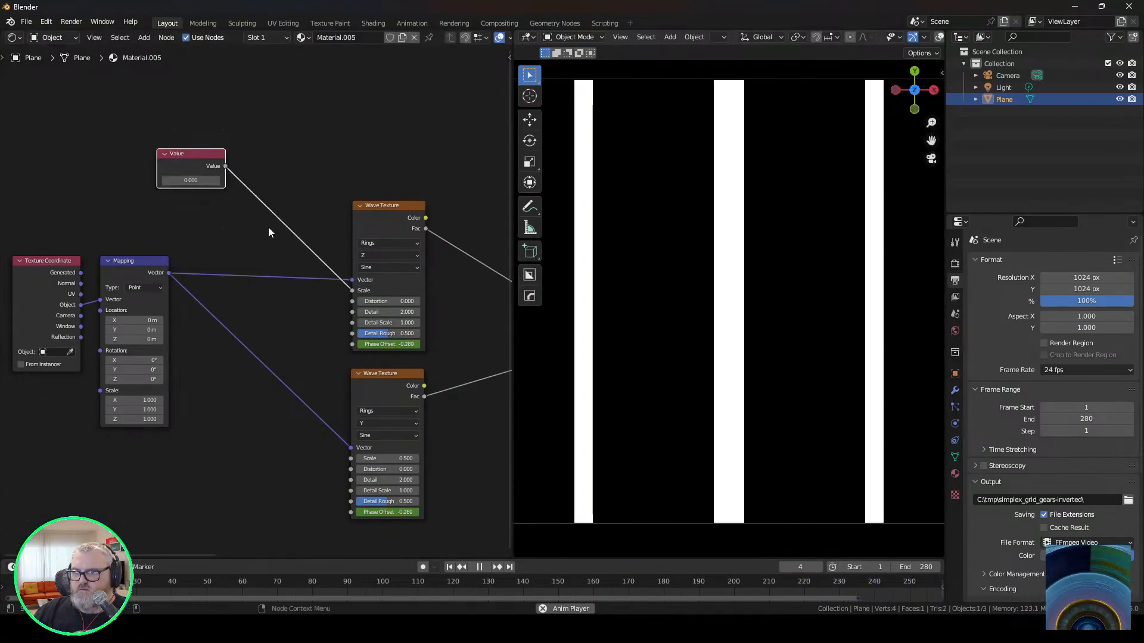
left_click_drag(225, 167, 351, 458)
Insert a Multiply math node with a factor of 2 between the Value node and the lower Wave Texture's Scale.
key("shift+a")
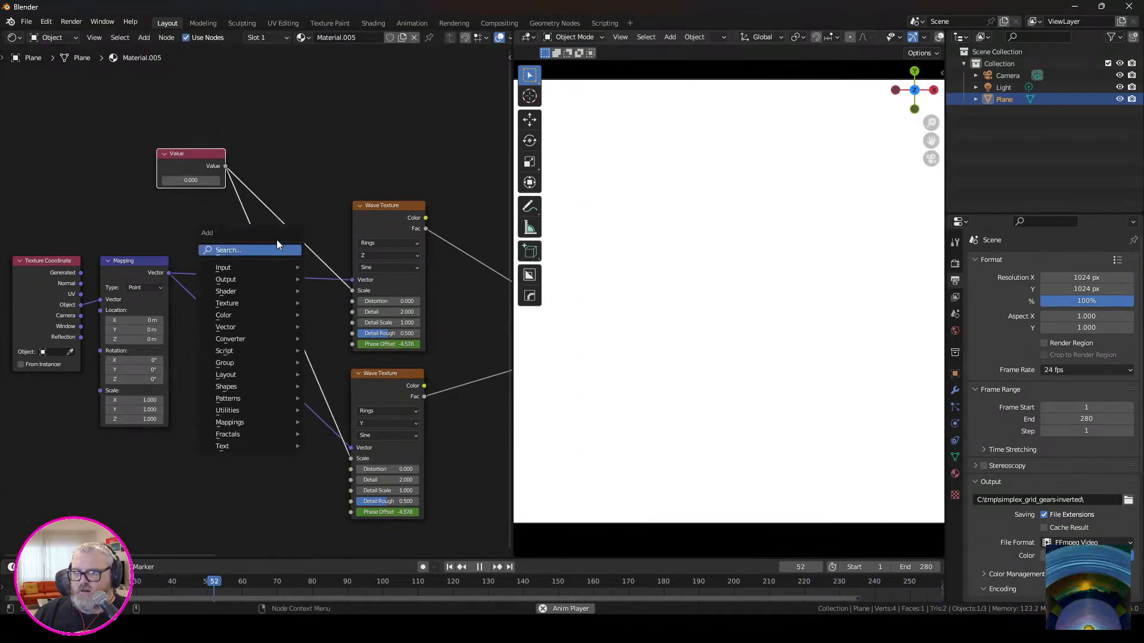
type("add")
key("Return")
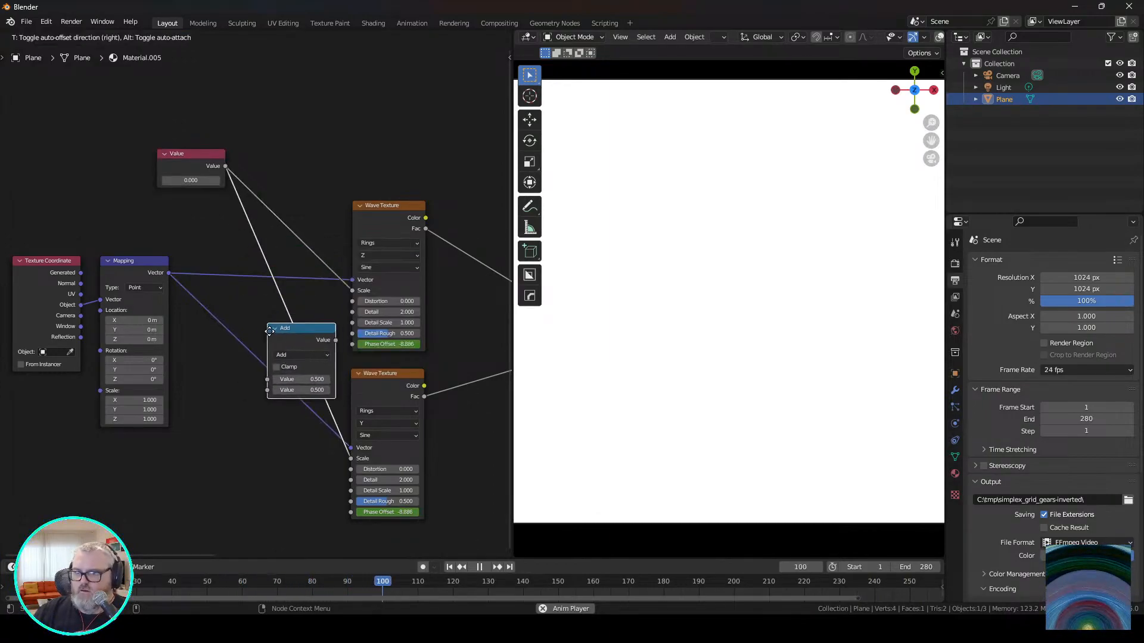
left_click(269, 313)
left_click(295, 335)
left_click(317, 385)
left_click(309, 371)
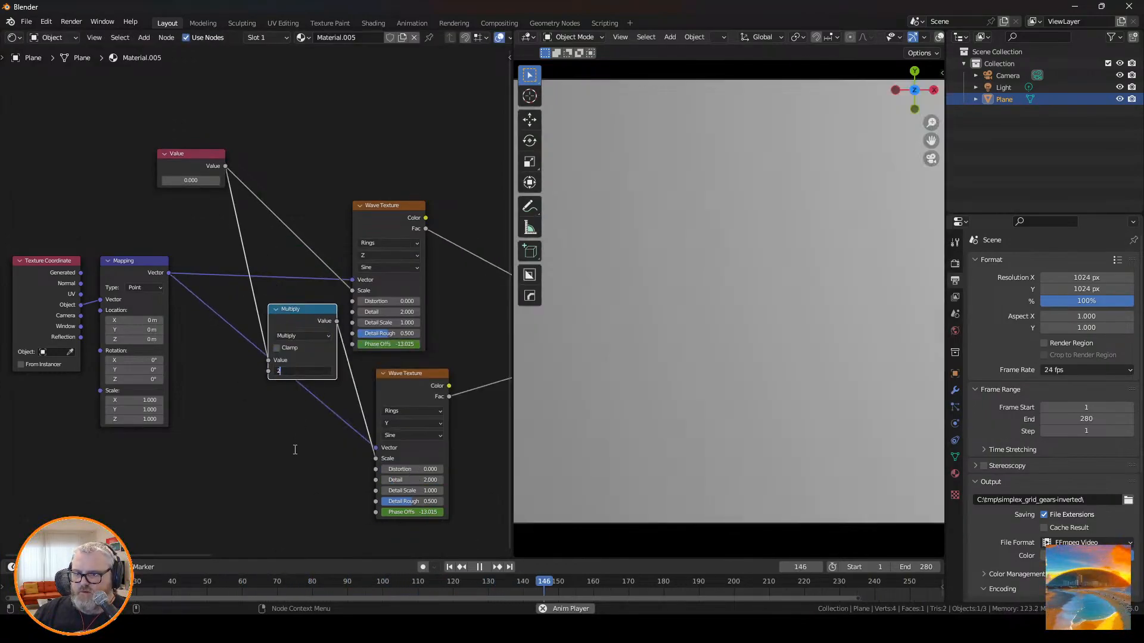
type("2")
key("Return")
left_click_drag(298, 320, 386, 107)
Try changing the multiplier and undo it, and set the Value node to 0.5.
mouse_move(191, 181)
left_mouse_down()
mouse_move(206, 181)
mouse_move(191, 180)
left_mouse_up()
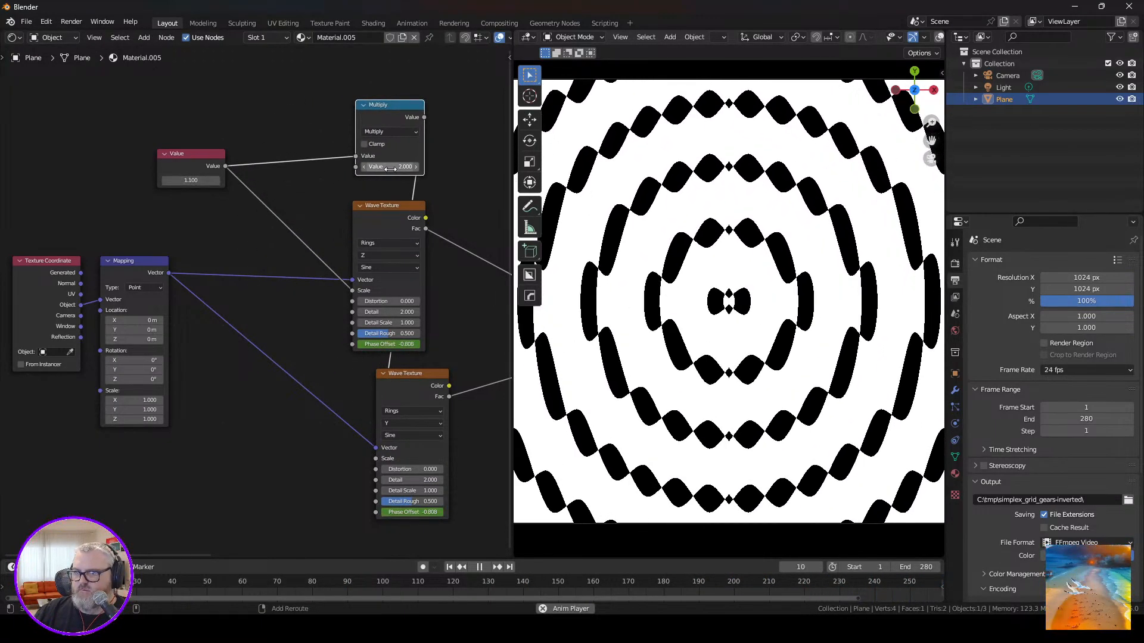
left_click_drag(390, 167, 389, 167)
key("ctrl+z")
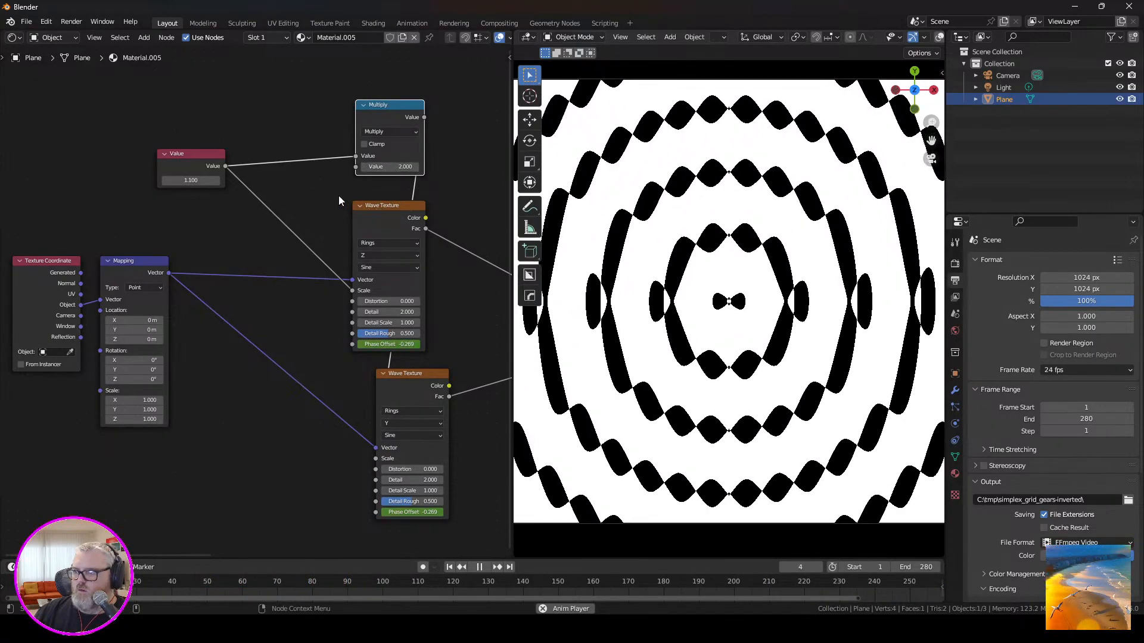
mouse_move(191, 180)
left_mouse_down()
mouse_move(174, 180)
mouse_move(220, 181)
mouse_move(174, 181)
left_mouse_up()
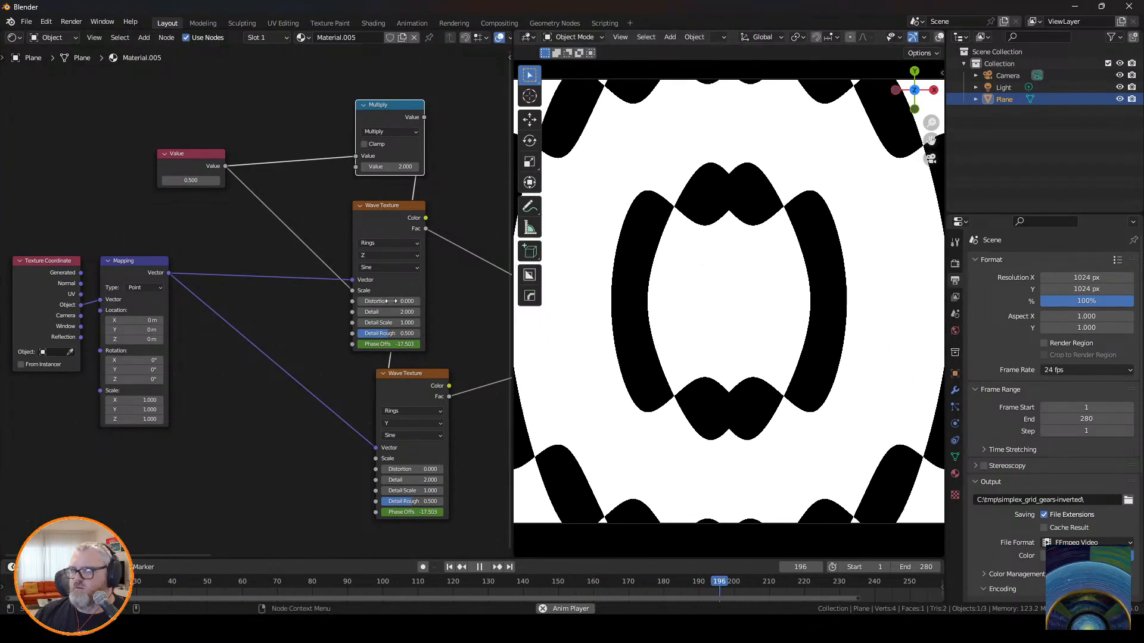
Rearrange the nodes so the Value node sits beside the upper Wave Texture and Multiply beside the lower one.
middle_click_drag(390, 208, 226, 149)
left_click_drag(225, 149, 321, 122)
left_click_drag(244, 321, 323, 301)
left_click_drag(243, 51, 233, 381)
mouse_move(28, 90)
left_mouse_down()
mouse_move(119, 181)
mouse_move(242, 196)
left_mouse_up()
middle_click_drag(441, 152, 281, 163)
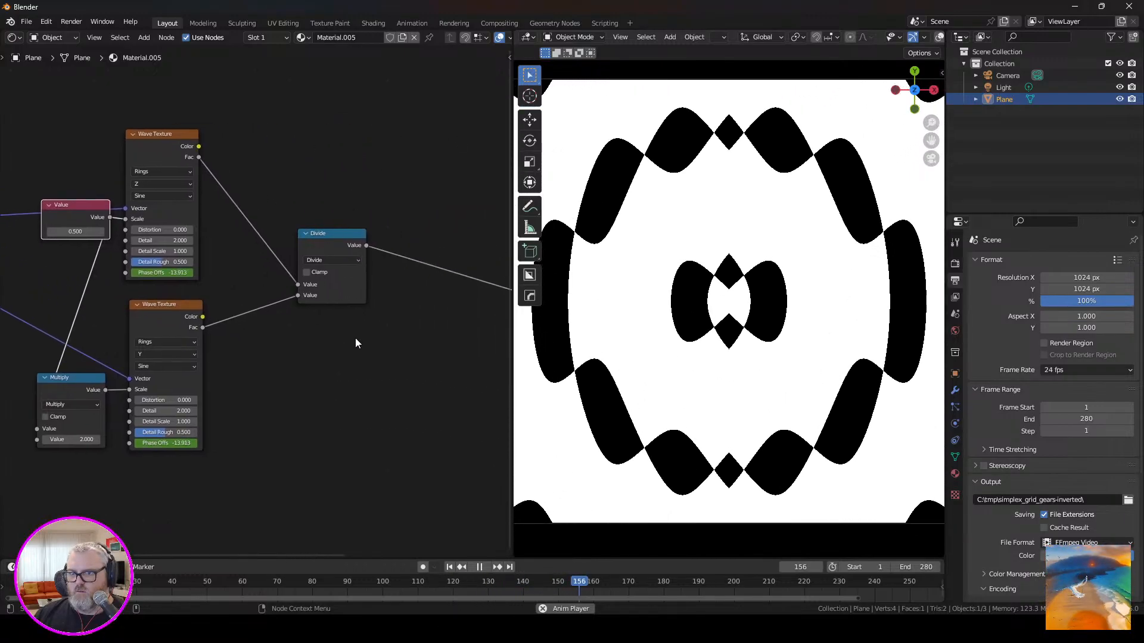
Try Subtract on the math node combining the two wave textures, and set its operation to Add.
left_click(333, 259)
left_click(349, 298)
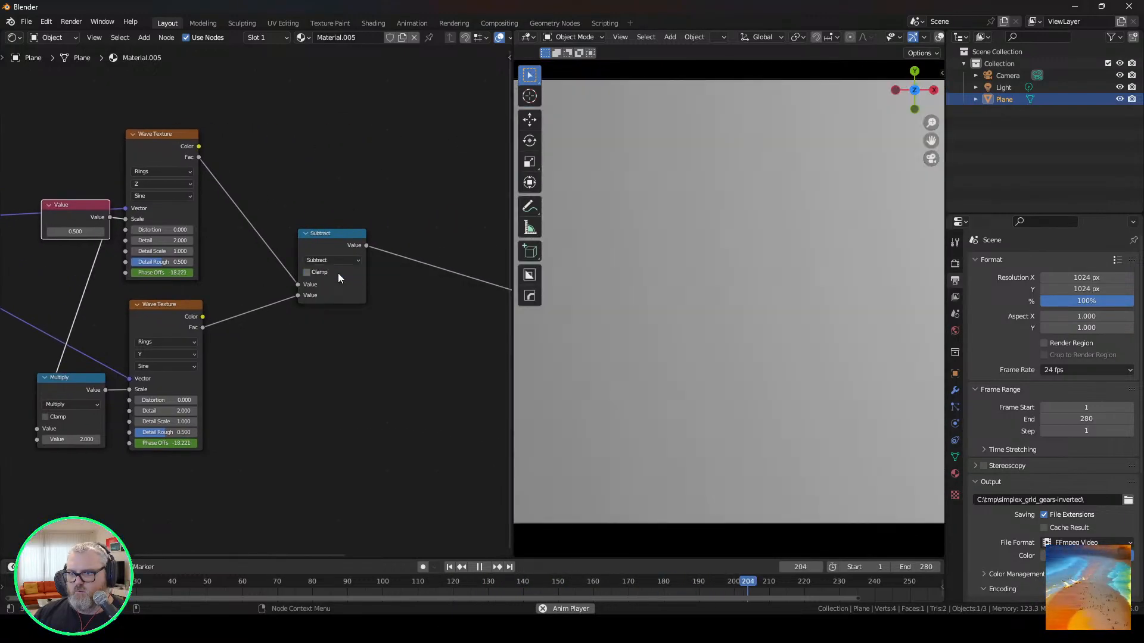
left_click(338, 260)
left_click(314, 286)
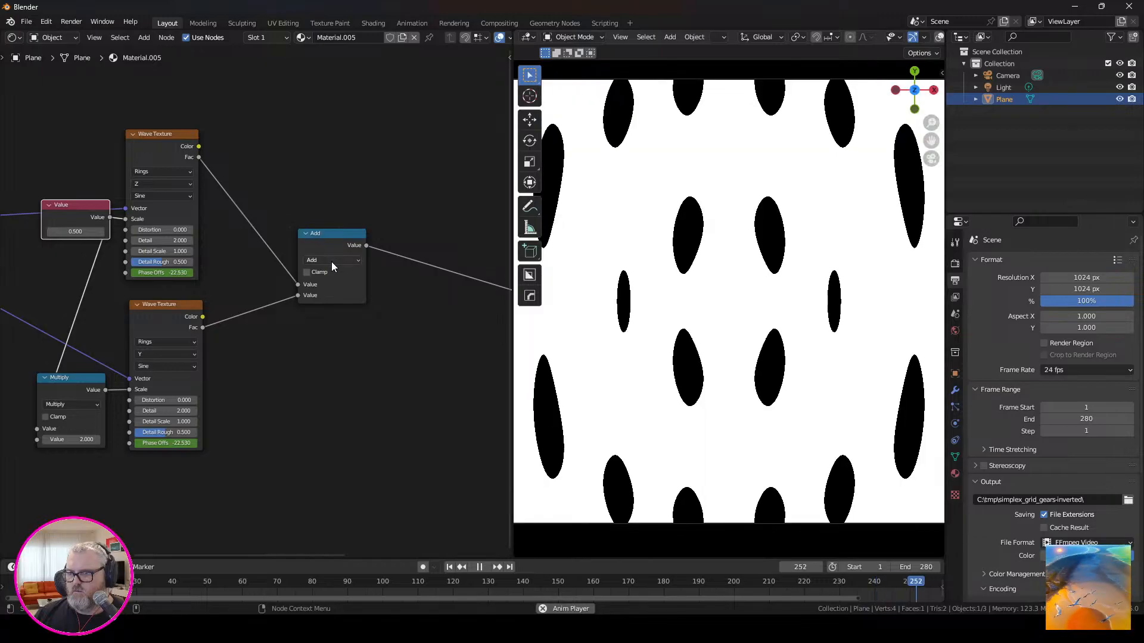
Set the rings direction to X on the upper Wave Texture and to Z on the lower one.
left_click(161, 183)
left_click(152, 195)
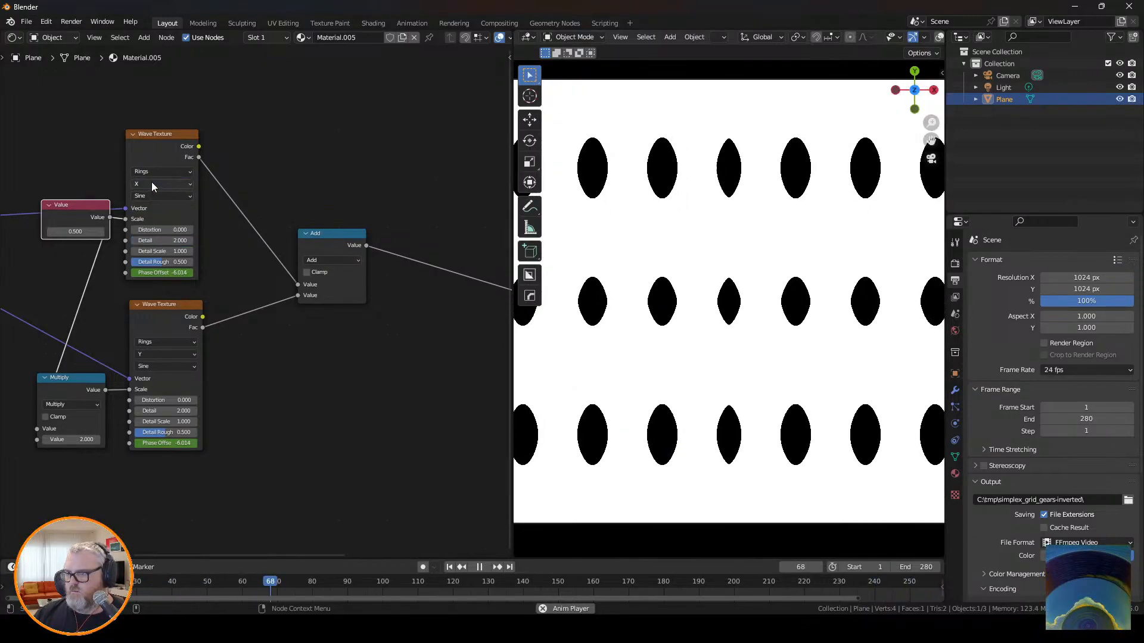
left_click(152, 355)
left_click(157, 384)
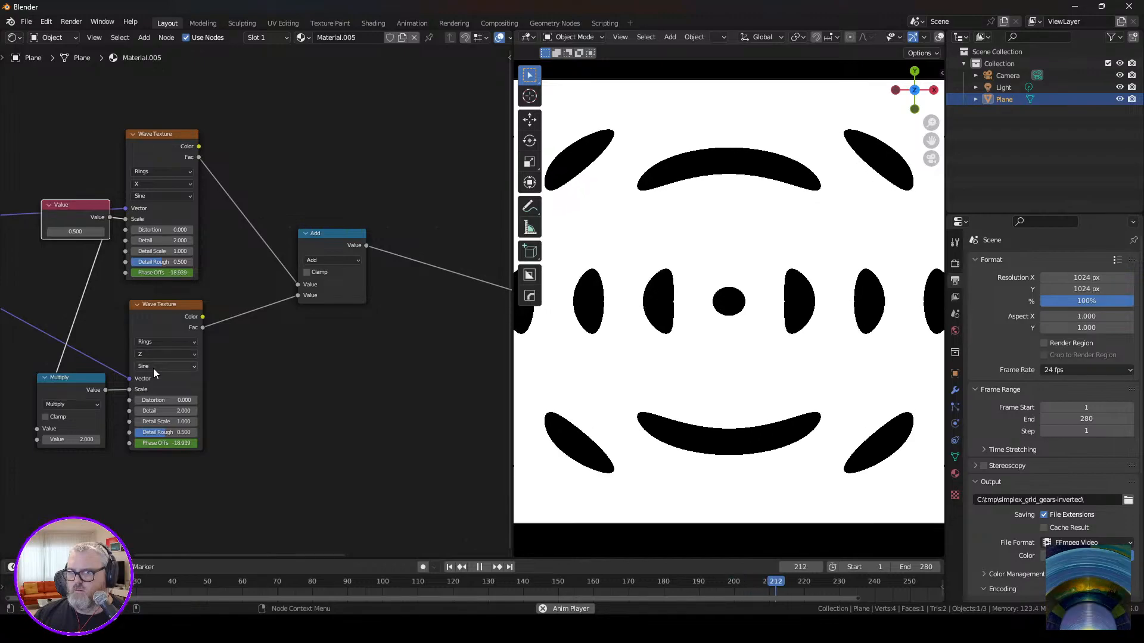
Try the Triangle profile on the lower Wave Texture and set its wave profile to Saw.
left_click(152, 367)
left_click(156, 398)
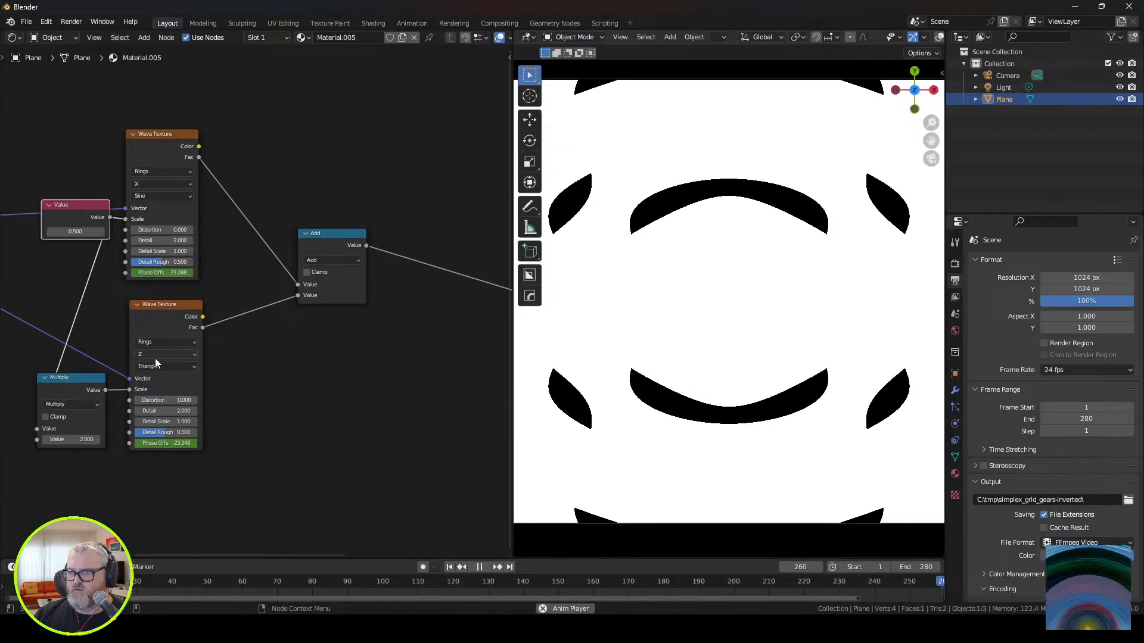
left_click(155, 361)
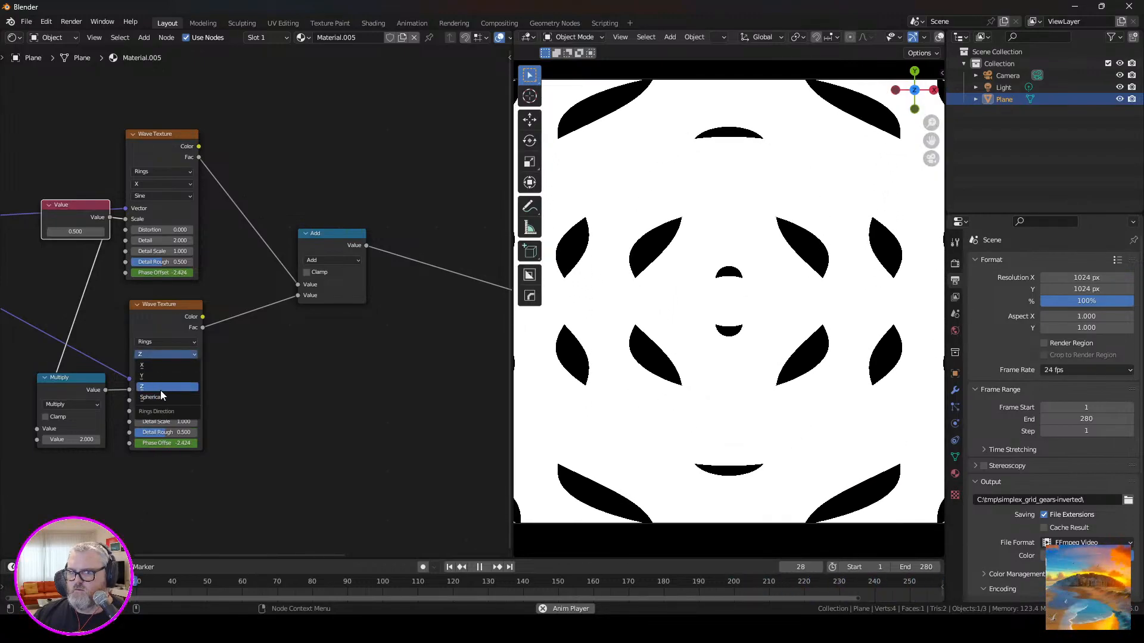
left_click(177, 390)
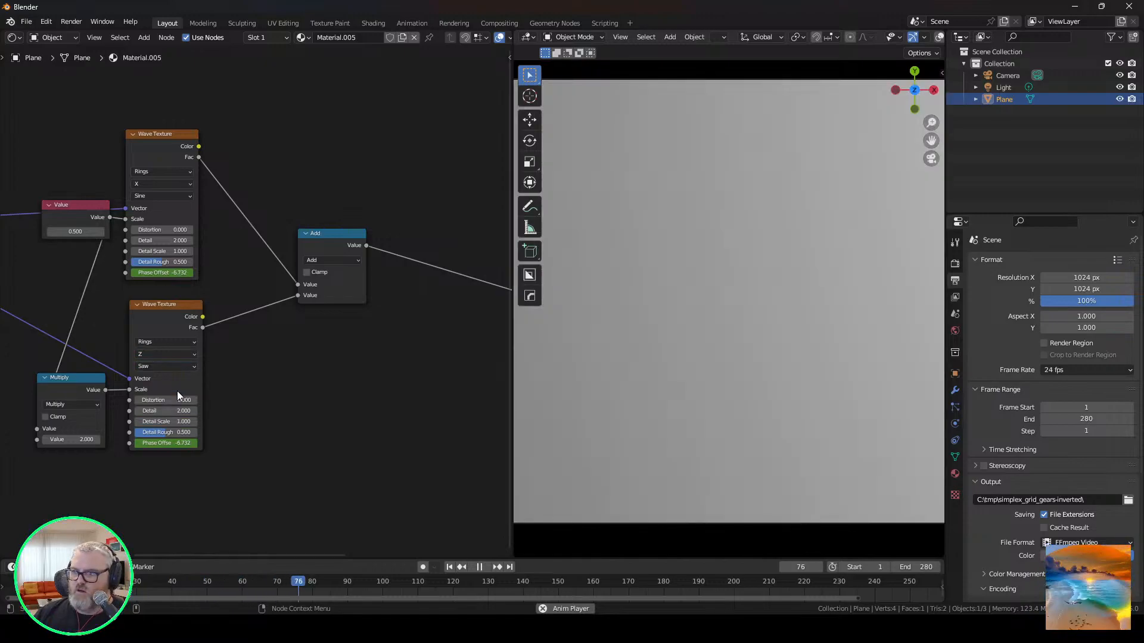
Try the Saw profile on the upper Wave Texture and set its wave profile to Triangle.
left_click(161, 196)
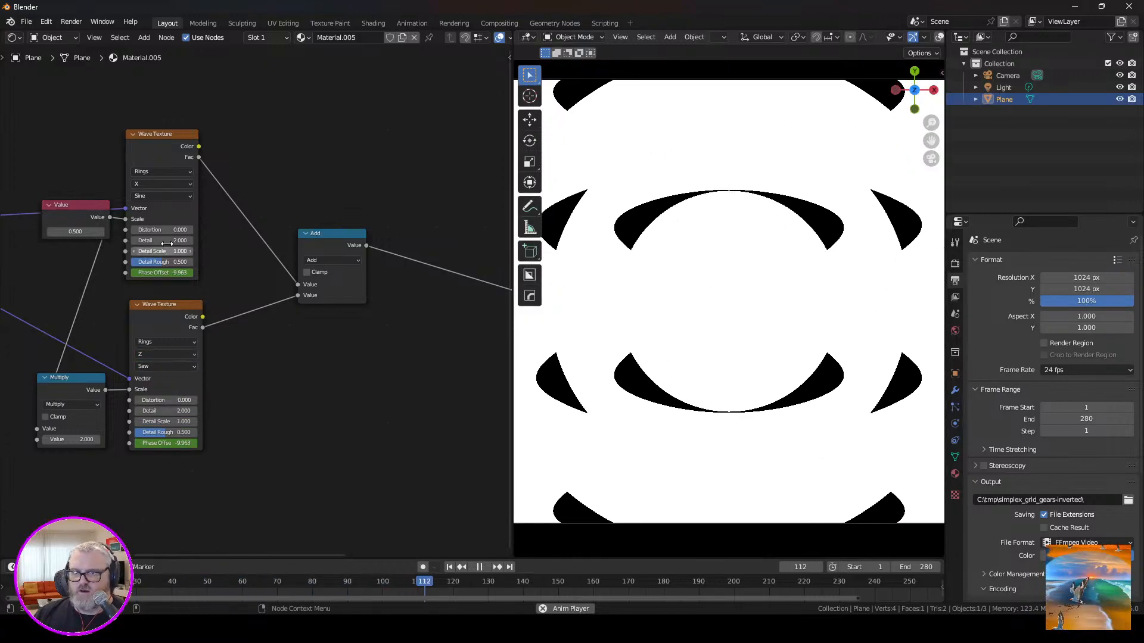
left_click(169, 196)
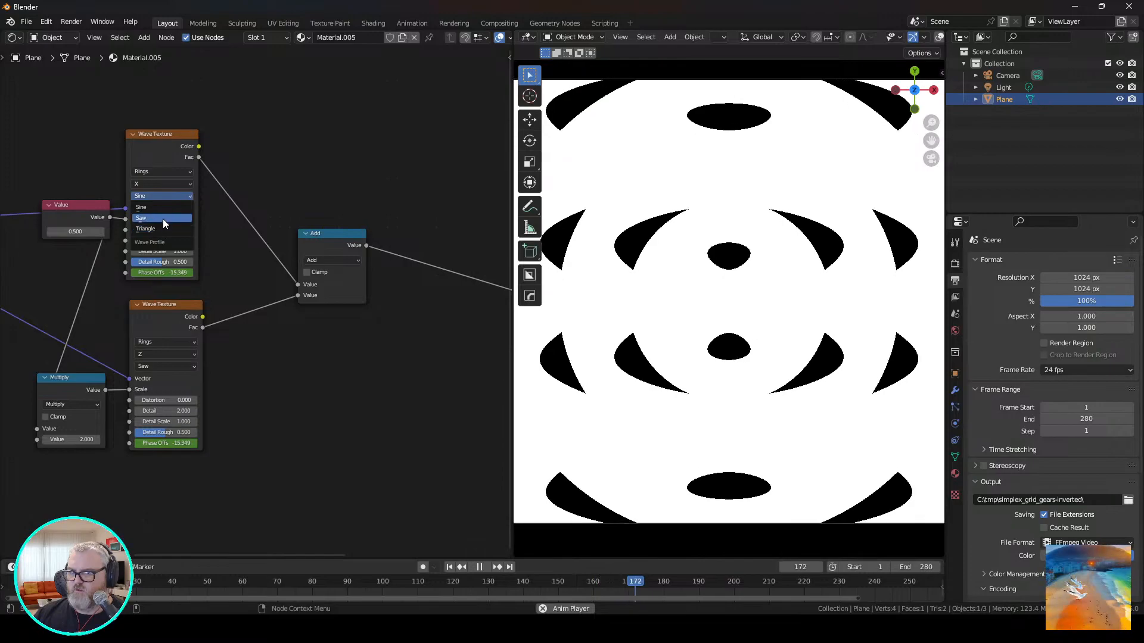
left_click(163, 218)
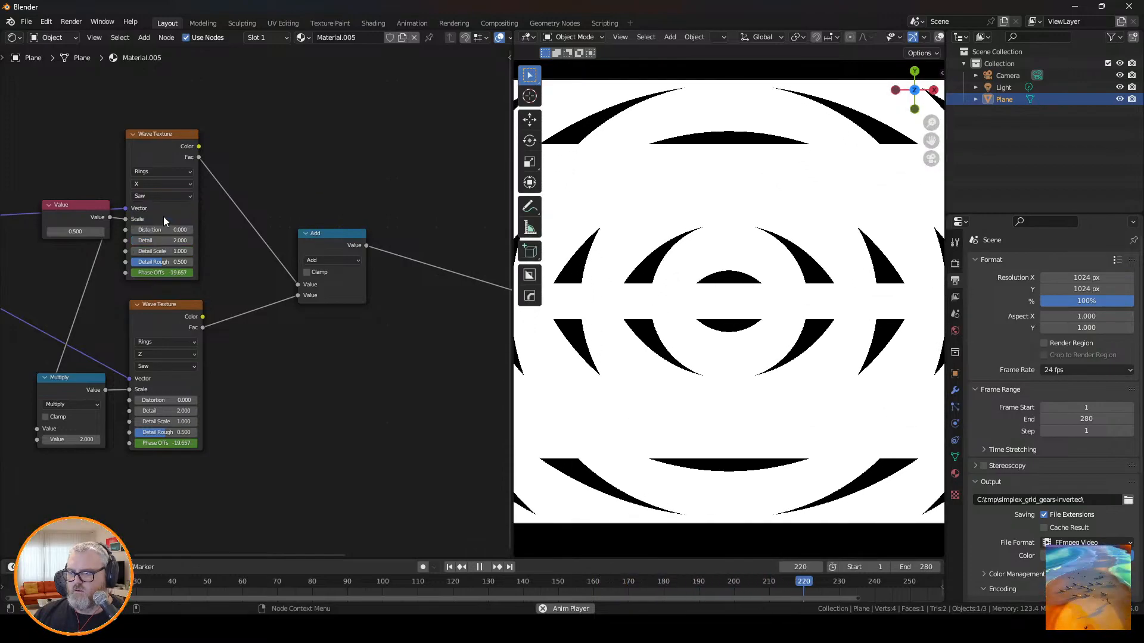
left_click(167, 197)
left_click(165, 219)
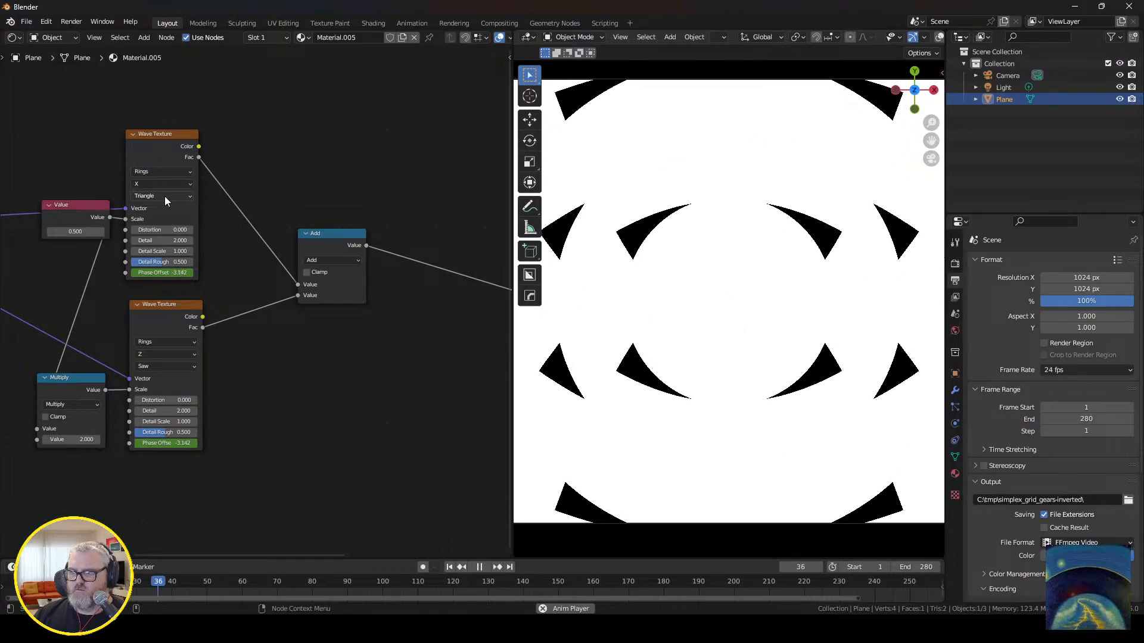
Set the wave profile of the upper Wave Texture to Sine.
left_click(164, 196)
left_click(163, 205)
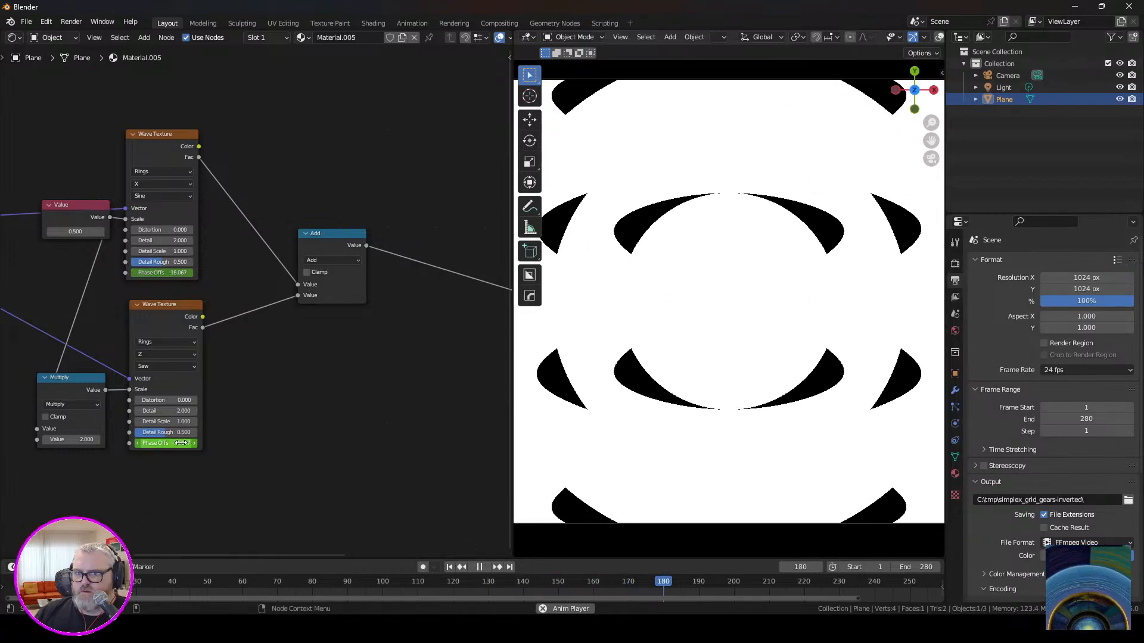
middle_click_drag(180, 443, 284, 396)
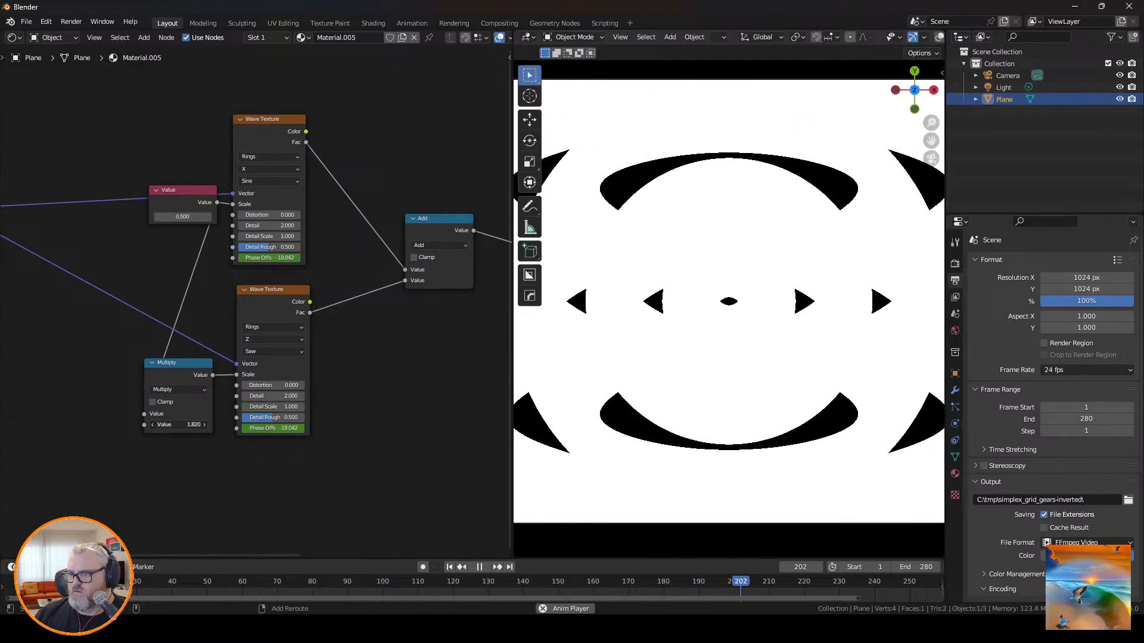
Try a multiplier of about 1.82 on the Multiply node that feeds the lower Wave Texture's scale.
middle_click_drag(72, 318, 393, 349)
right_click(395, 351)
middle_click_drag(449, 270, 202, 279)
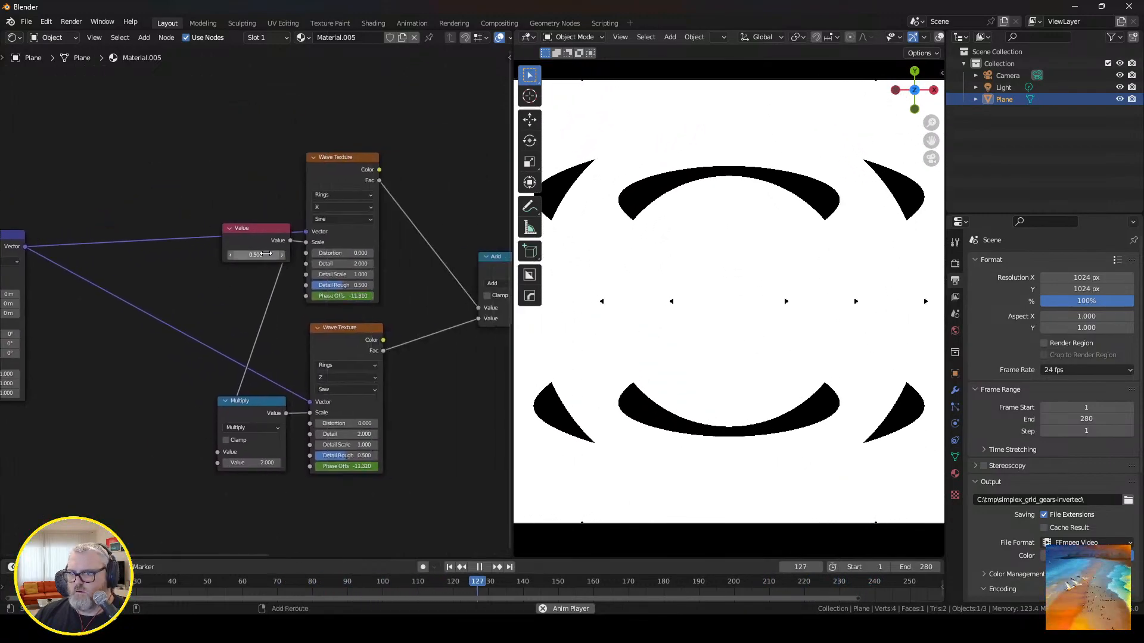
Set the shared scale in the Value node to 0.75.
mouse_move(265, 255)
left_mouse_down()
mouse_move(316, 254)
mouse_move(280, 254)
left_mouse_up()
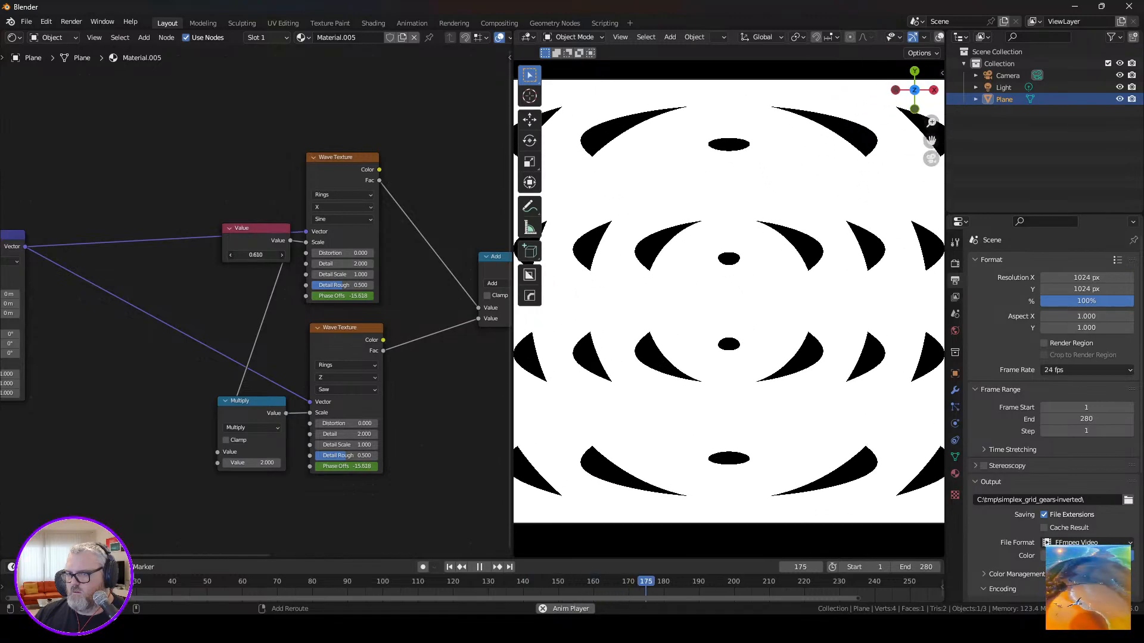
left_click(259, 253)
key("BackSpace")
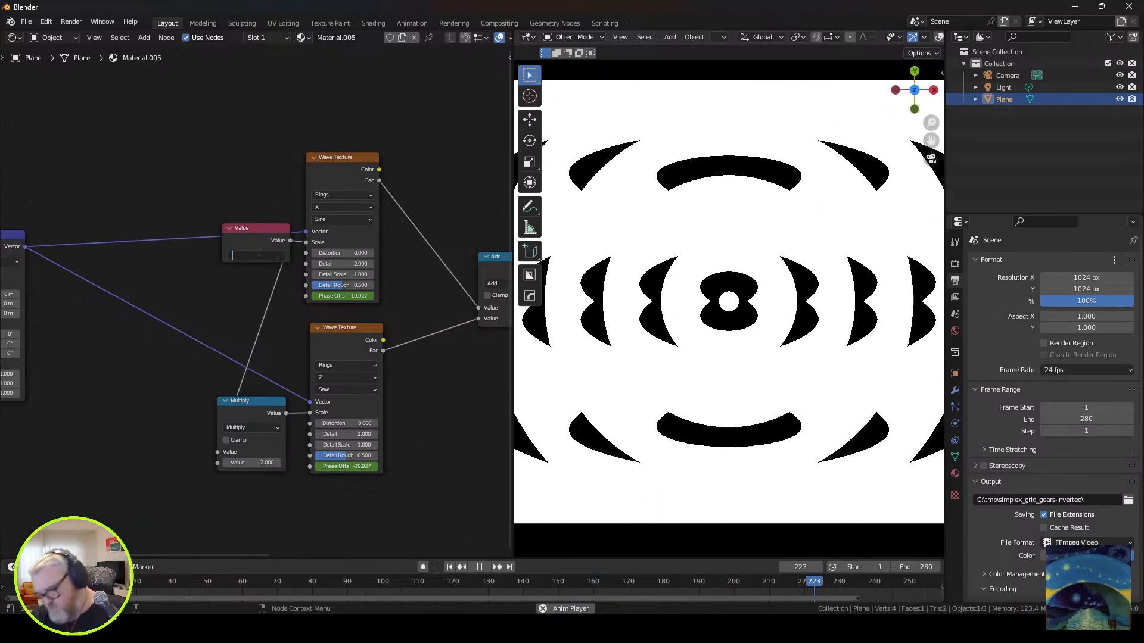
type("0.5")
key("Return")
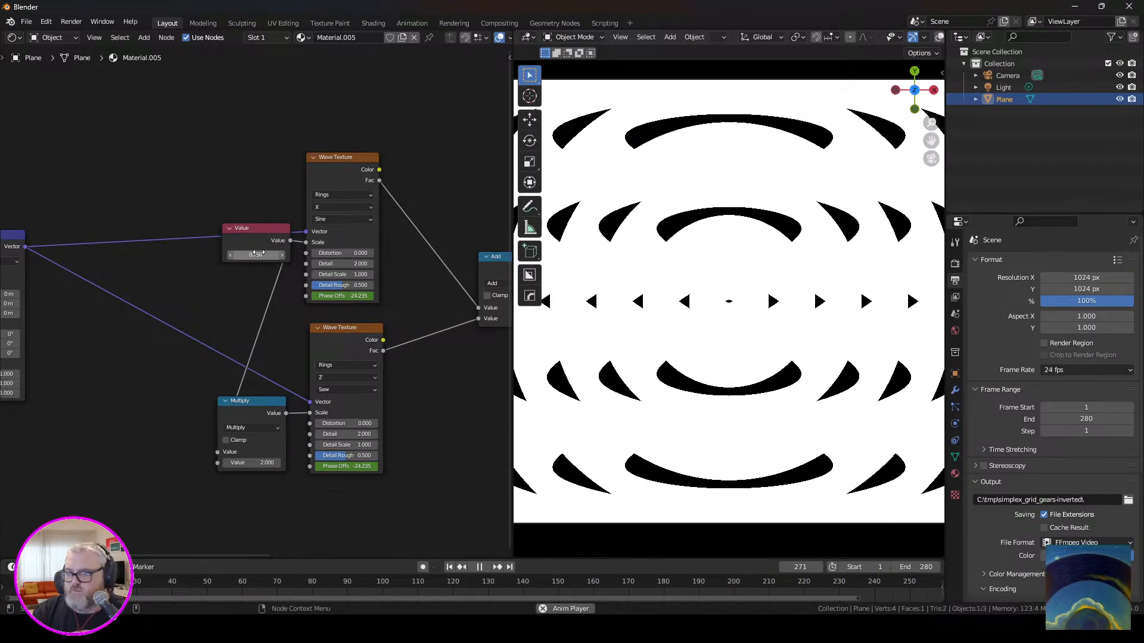
Move the Color Ramp's white stop to about position 0.877.
middle_click_drag(408, 289, 125, 298)
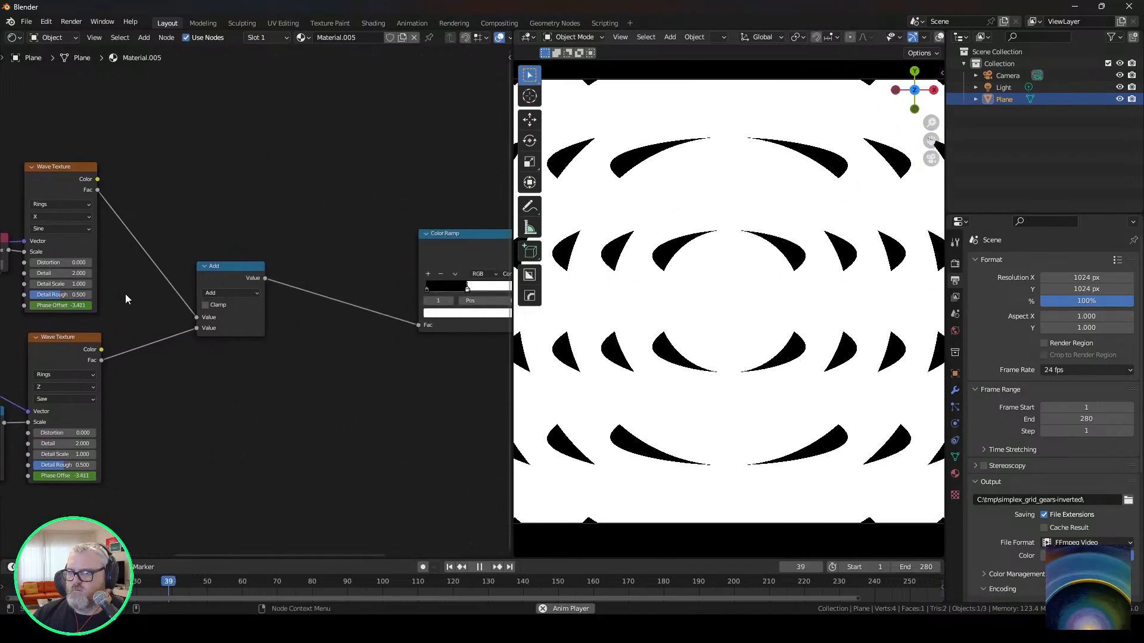
left_click_drag(467, 288, 517, 287)
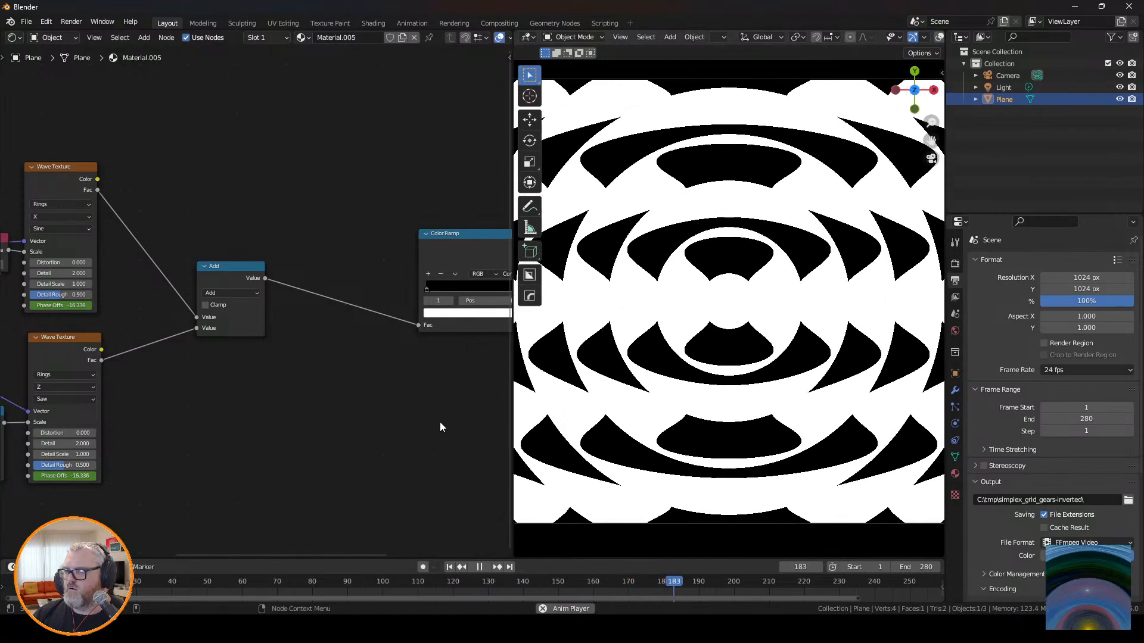
middle_click_drag(439, 422, 338, 411)
scroll(708, 363, "down", 3)
scroll(709, 362, "up", 1)
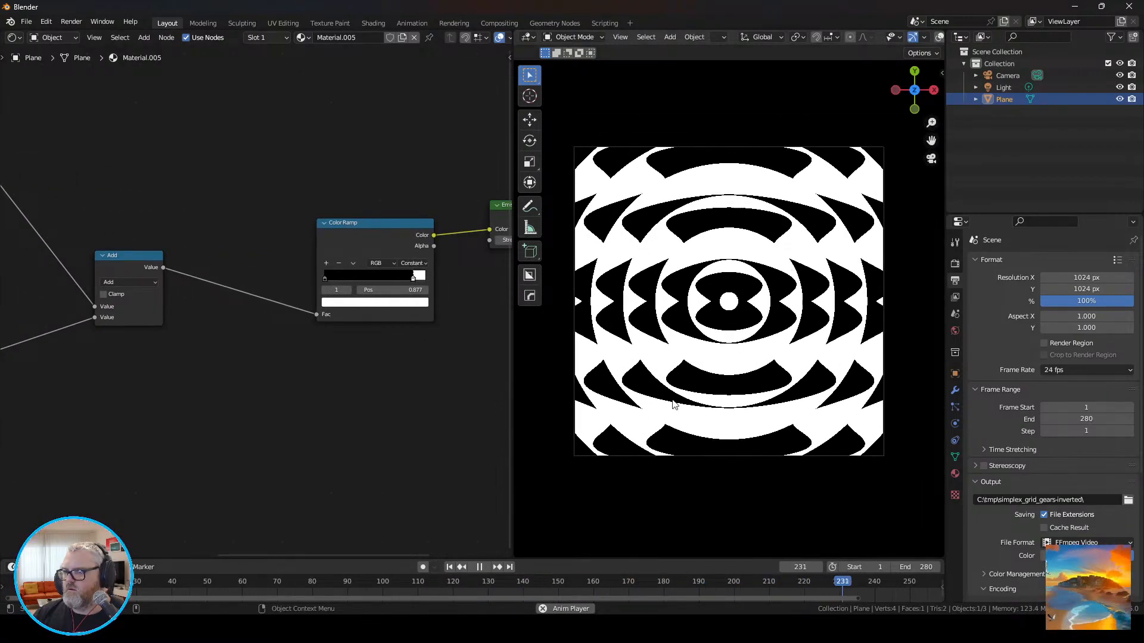
Raise the Distortion of the upper Wave Texture to about 63.6.
scroll(675, 404, "up", 1)
middle_click_drag(171, 447, 284, 434)
scroll(205, 387, "up", 5)
middle_click_drag(205, 387, 305, 426)
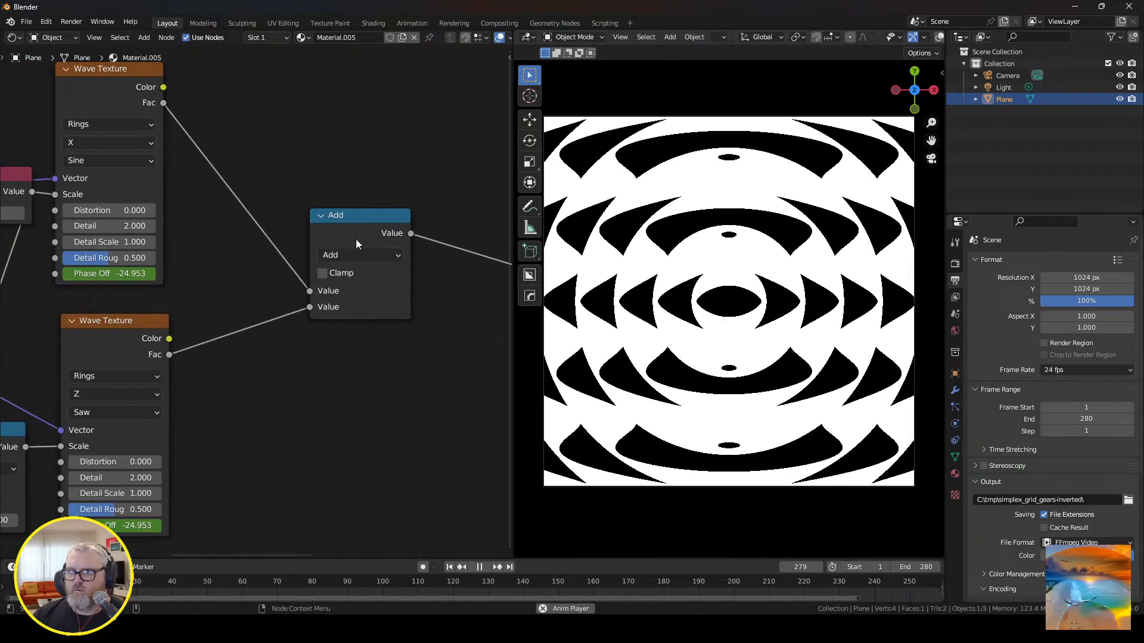
middle_click_drag(353, 254, 446, 303)
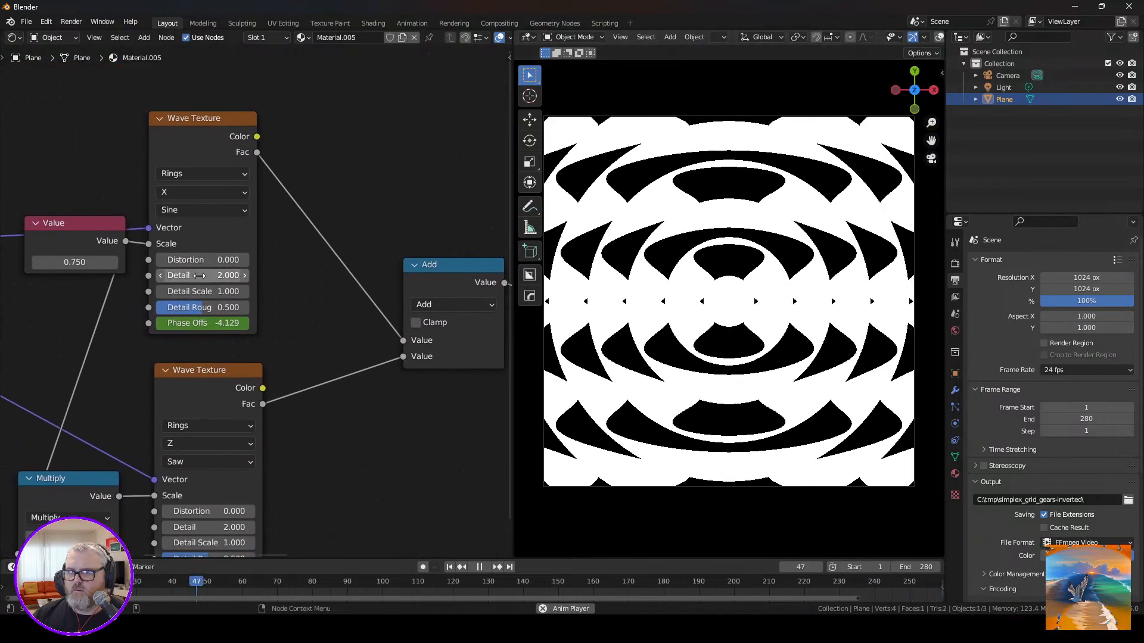
left_click_drag(190, 259, 258, 259)
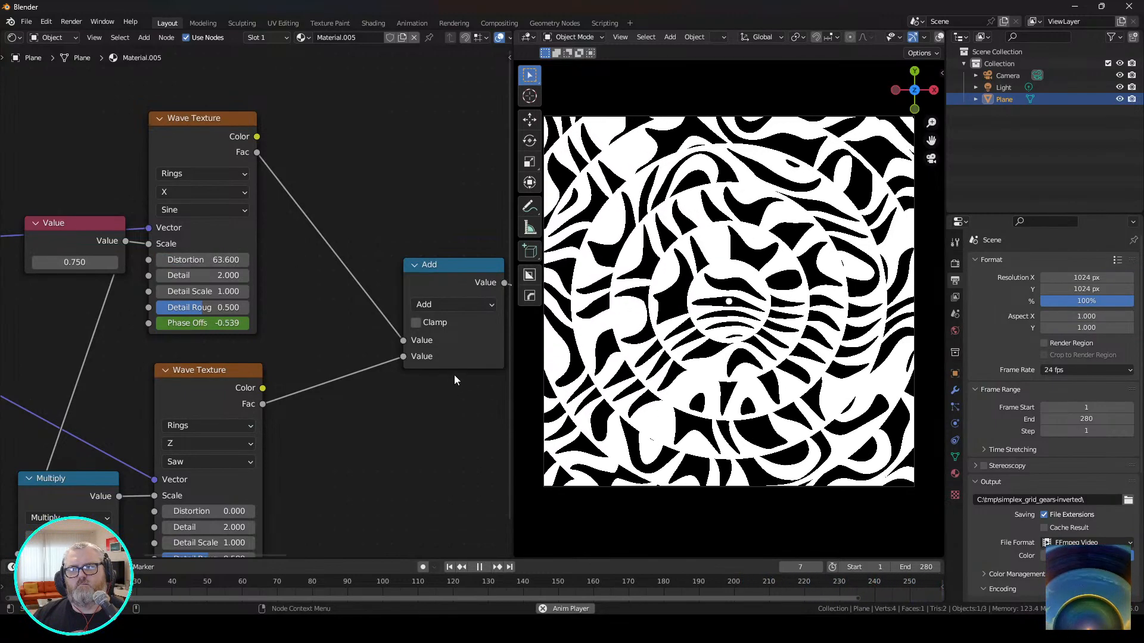
Reverse the Color Ramp so it runs from white to black, with the black stop at about position 0.755.
middle_click_drag(454, 375, 6, 360)
left_click_drag(420, 281, 373, 288)
mouse_move(295, 283)
left_mouse_down()
mouse_move(443, 293)
mouse_move(292, 284)
left_mouse_up()
left_click_drag(444, 285, 408, 285)
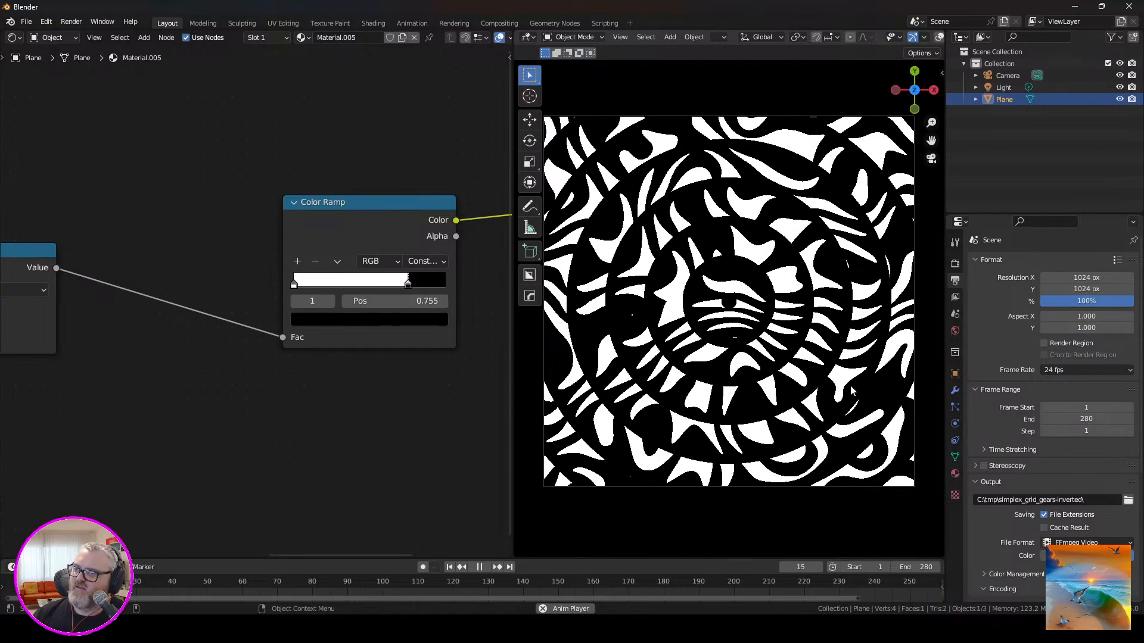
Set the output path to C:\tmp\wobble_rings\ and render the animation.
key("space")
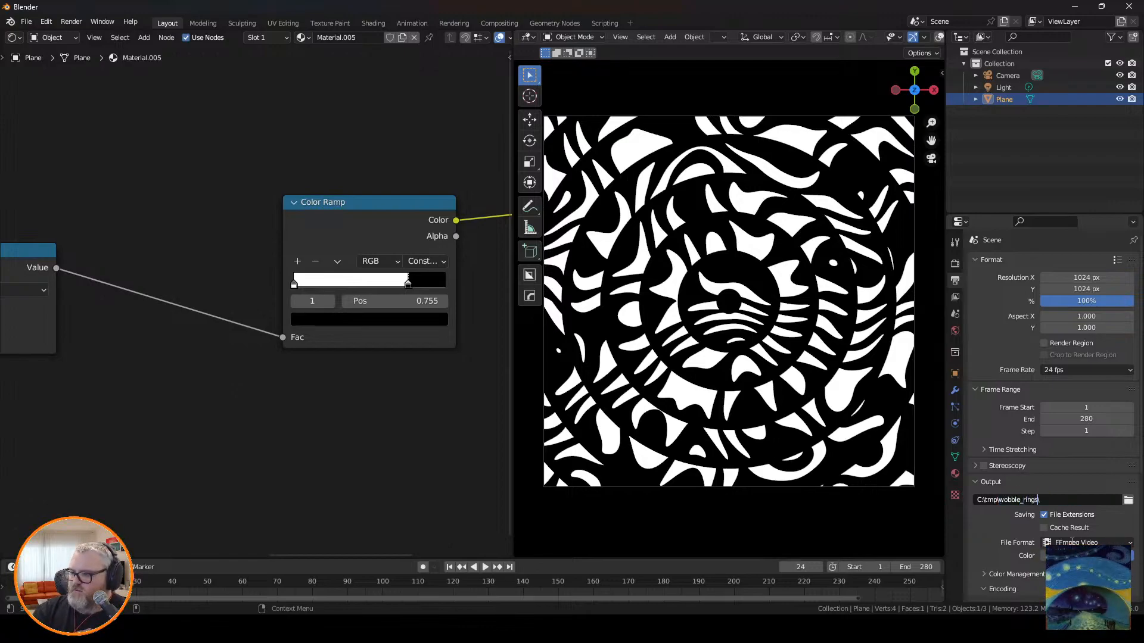
left_click(71, 22)
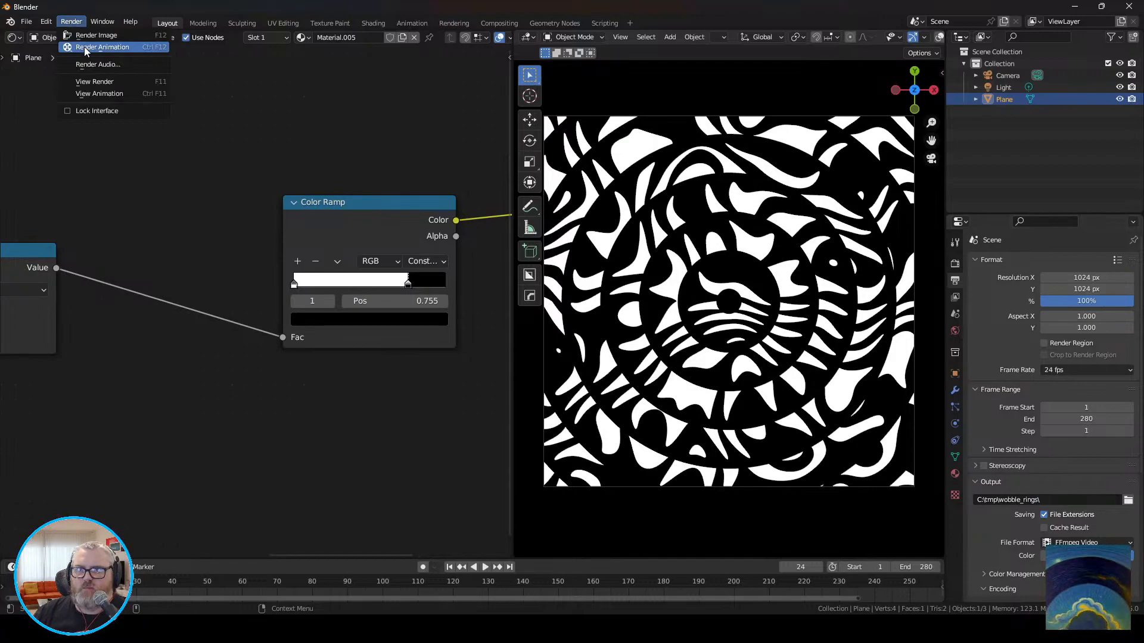
left_click(89, 43)
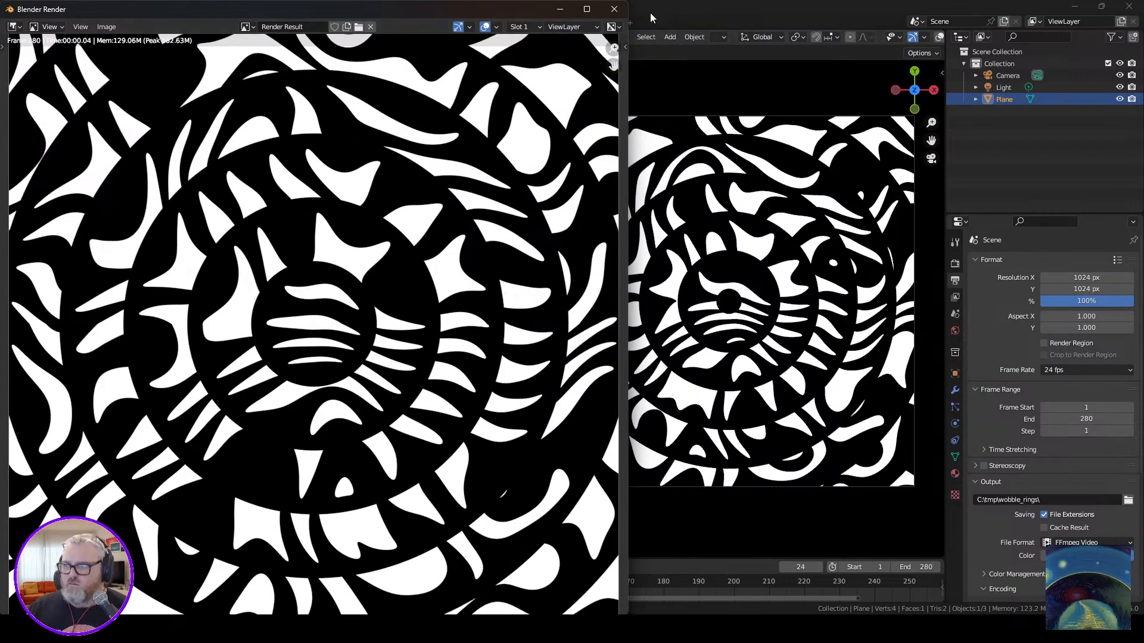
left_click(614, 9)
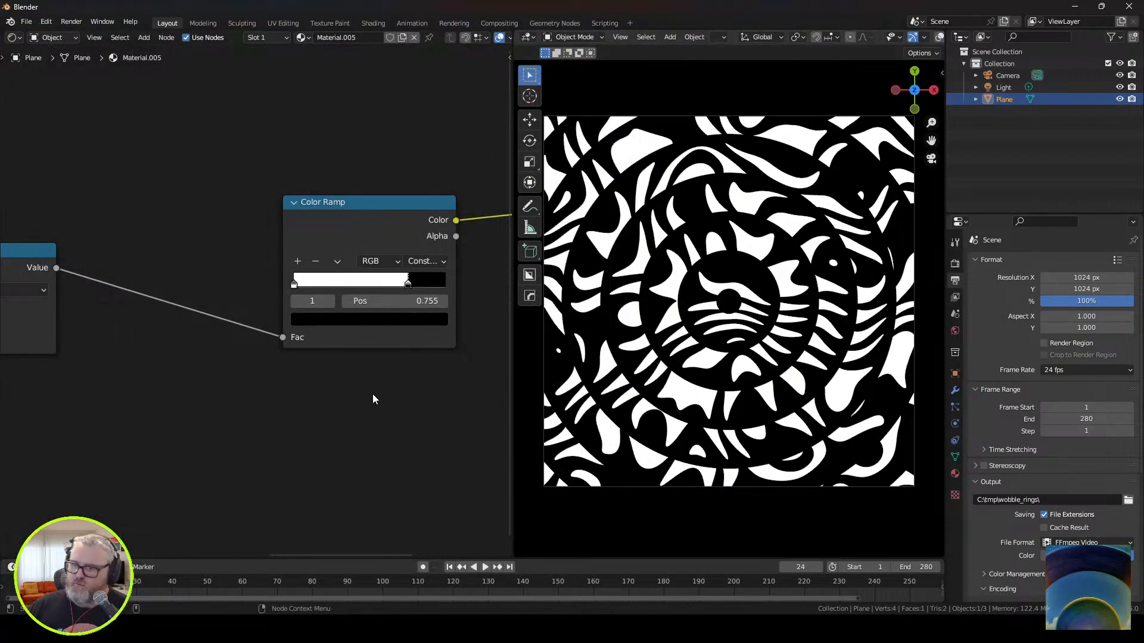
Switch to File Explorer and browse C:\AI\sd\stable-diffusion-webui\outputs\img2img-images with large thumbnails.
left_click(210, 629)
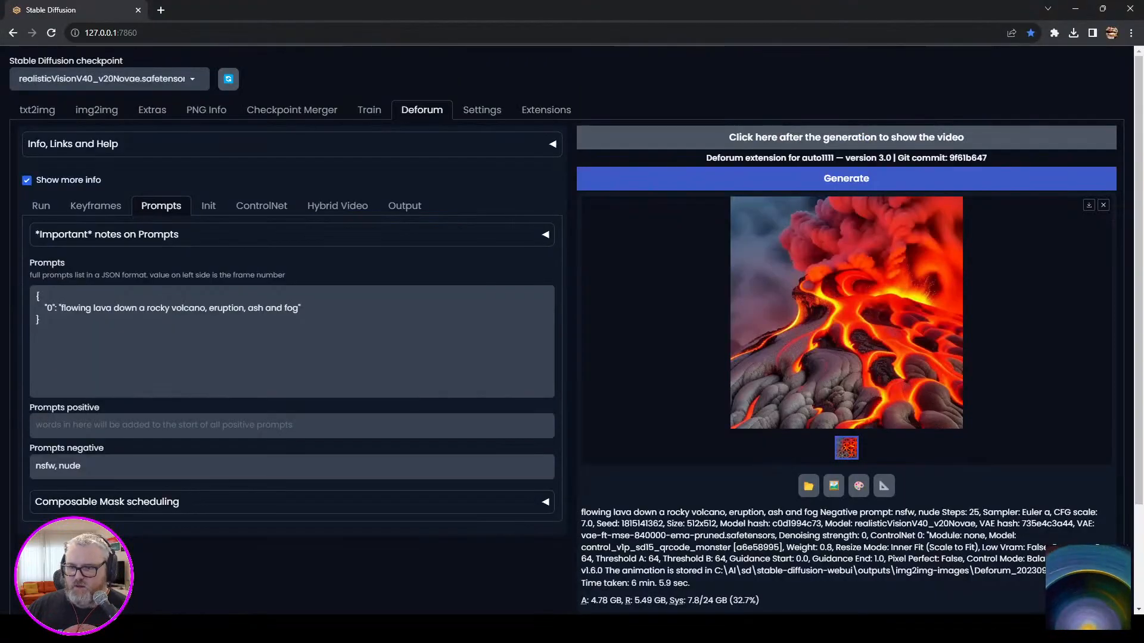
left_click(138, 629)
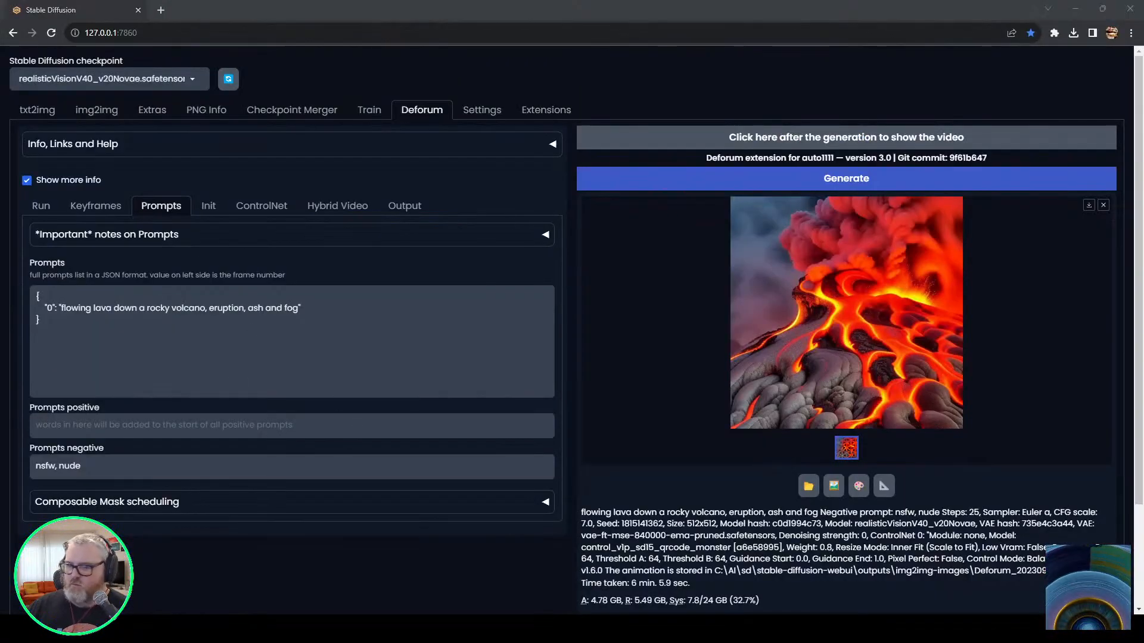
left_click(243, 68)
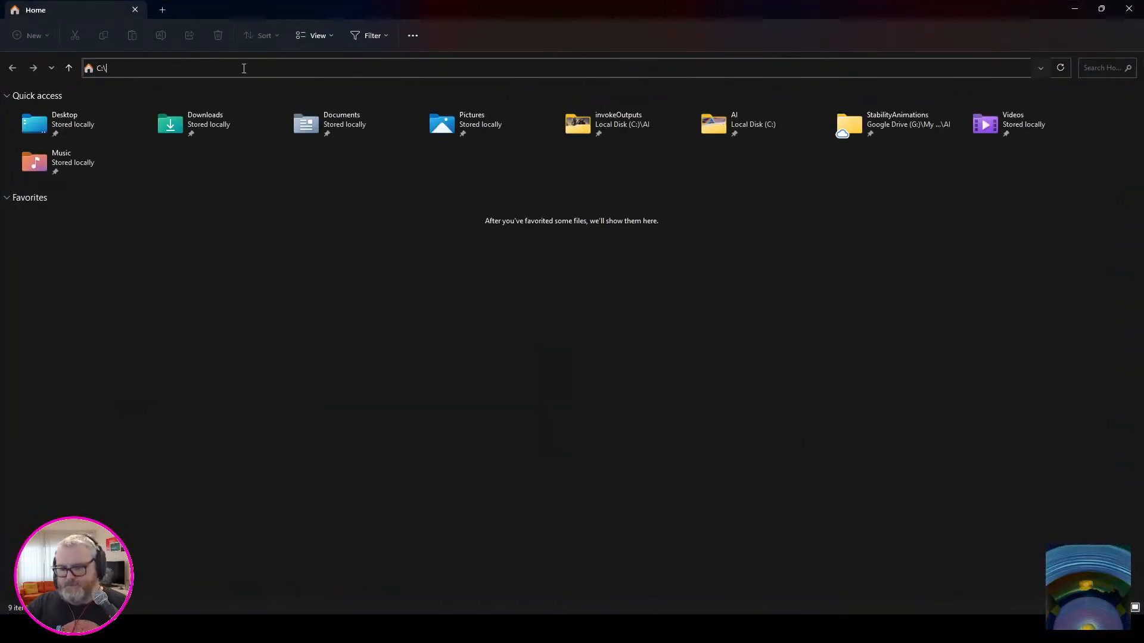
type("C:\\ai\\sd")
key("Down")
key("Down")
key("Down")
key("Down")
key("Return")
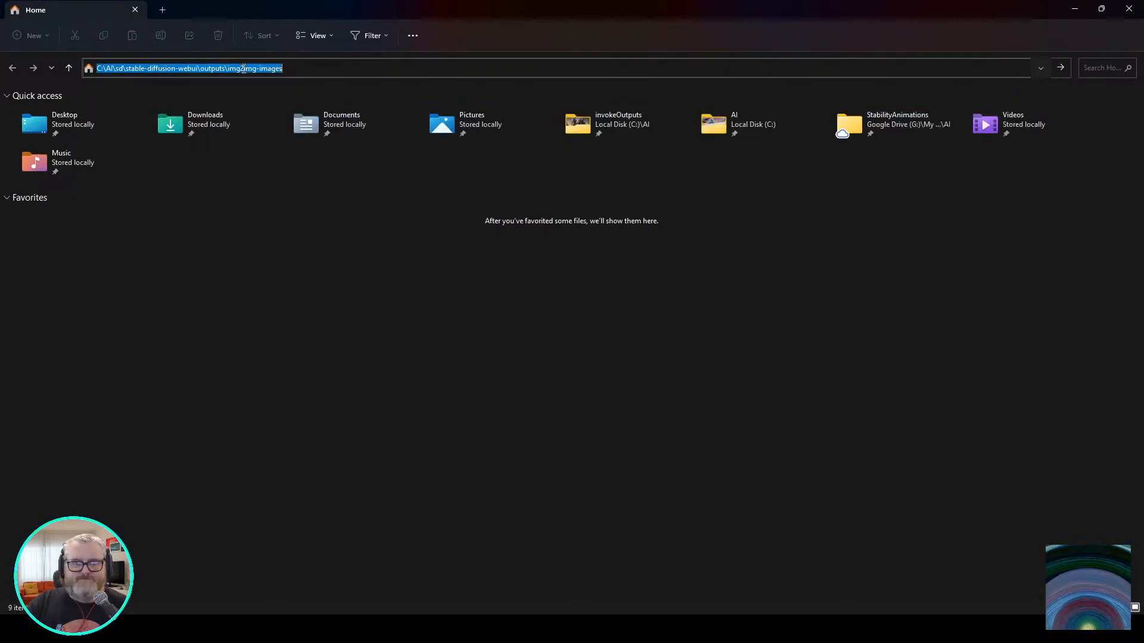
right_click(487, 167)
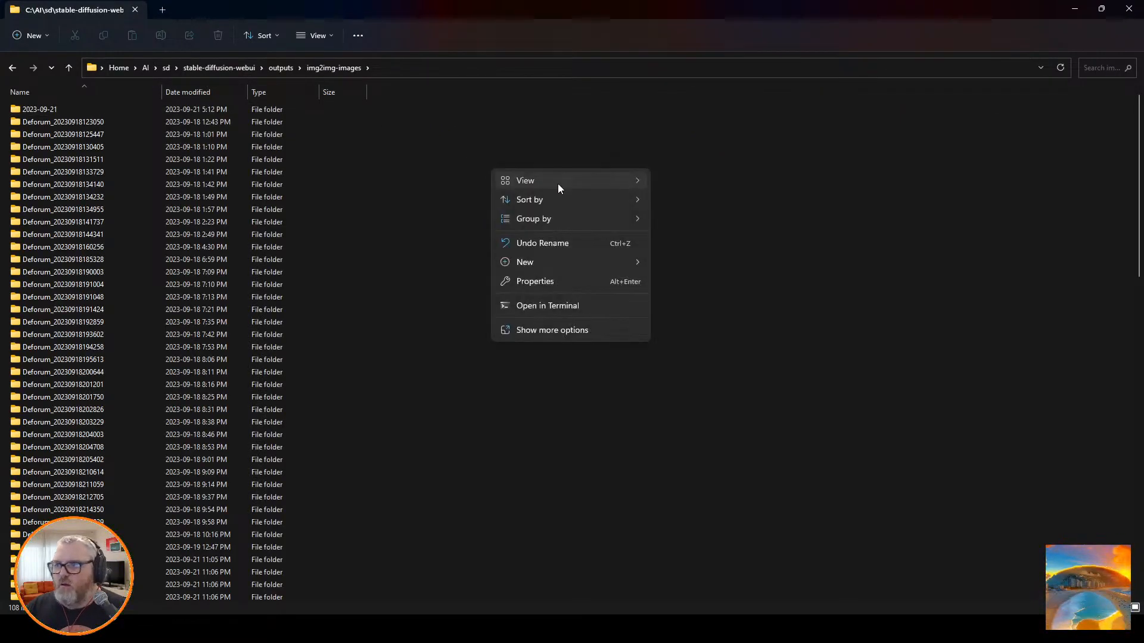
left_click(670, 200)
scroll(265, 242, "down", 15)
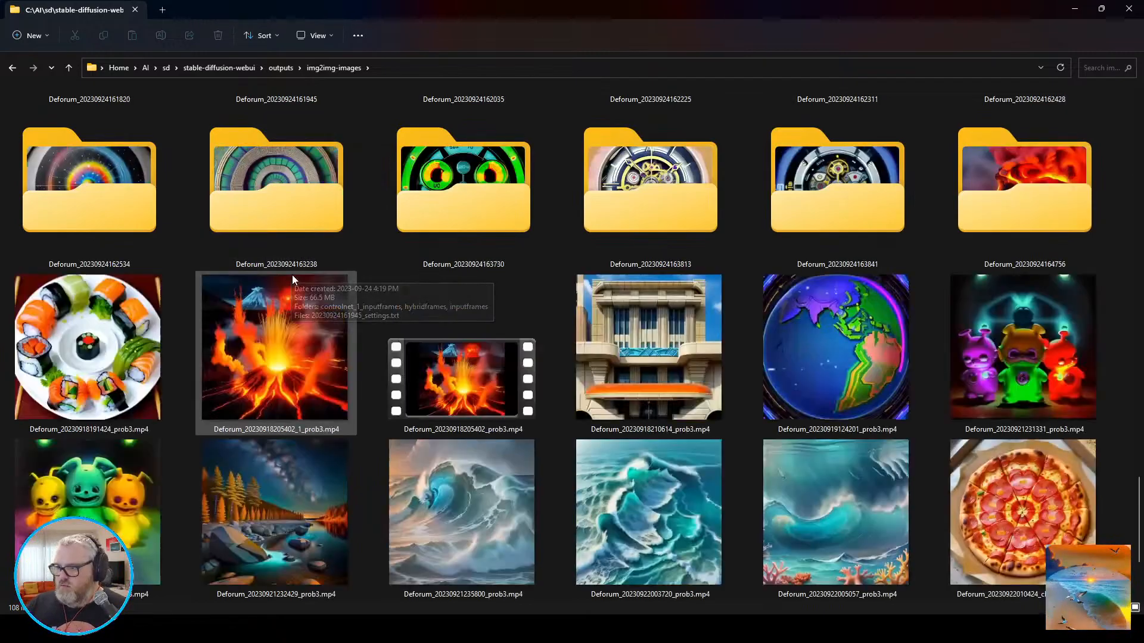
double_click(994, 201)
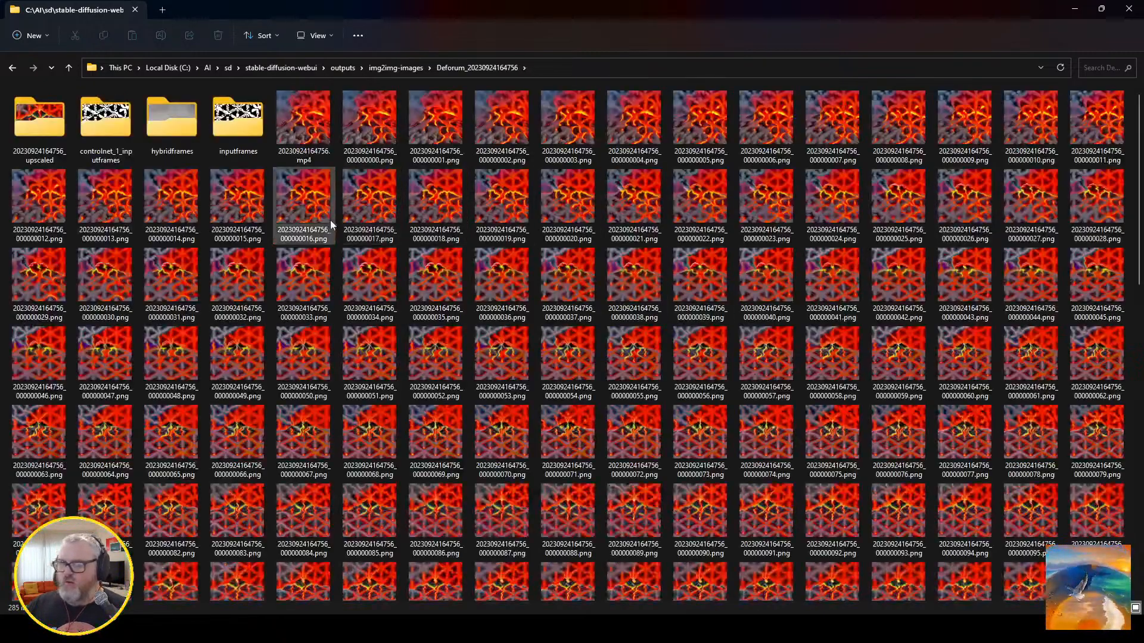
scroll(421, 407, "down", 6)
scroll(421, 407, "down", 5)
double_click(832, 554)
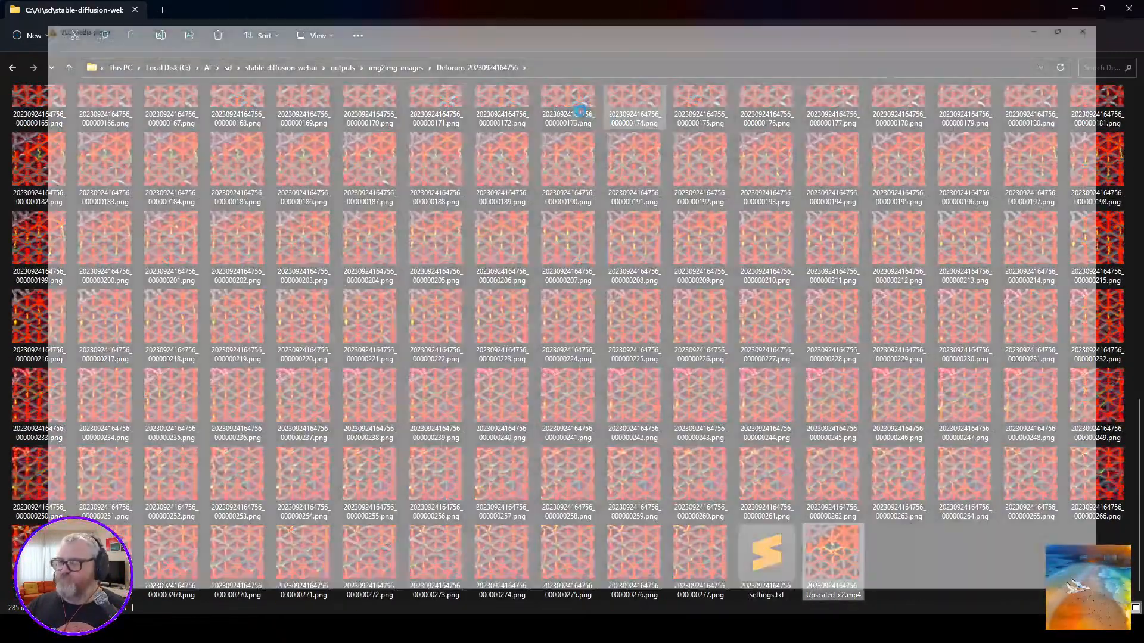
double_click(581, 5)
double_click(595, 116)
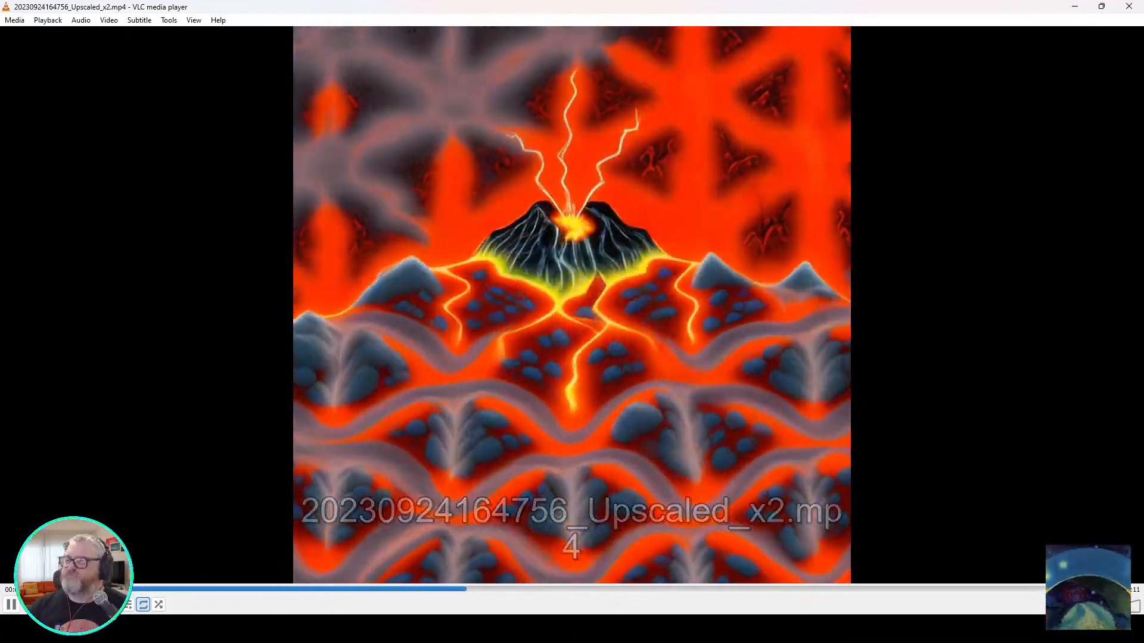
left_click(1128, 6)
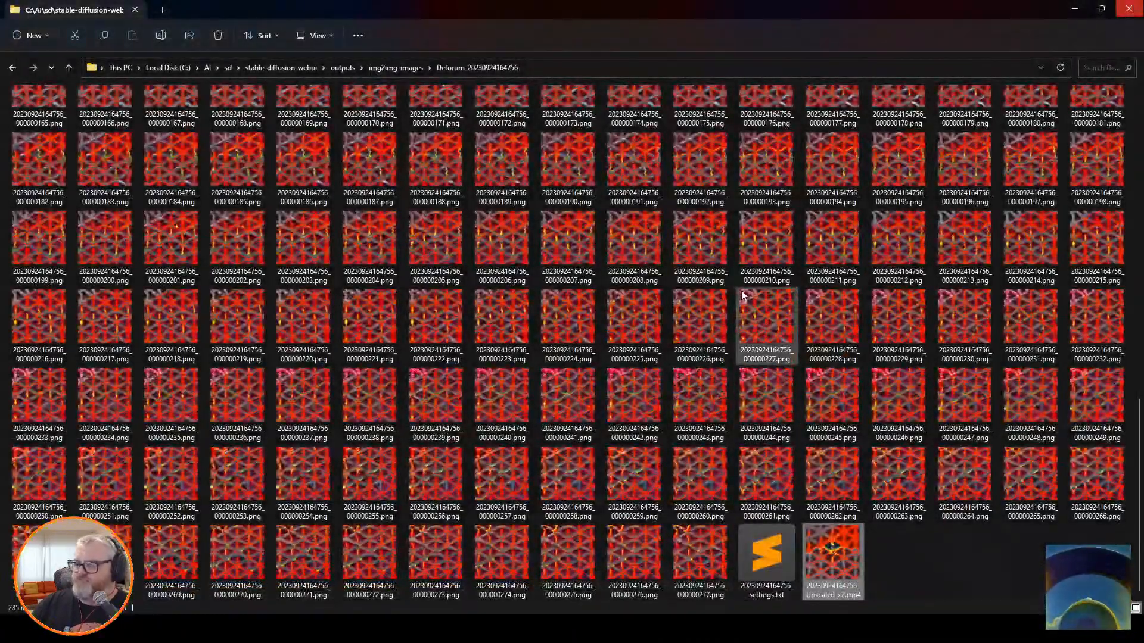
key("alt+Left")
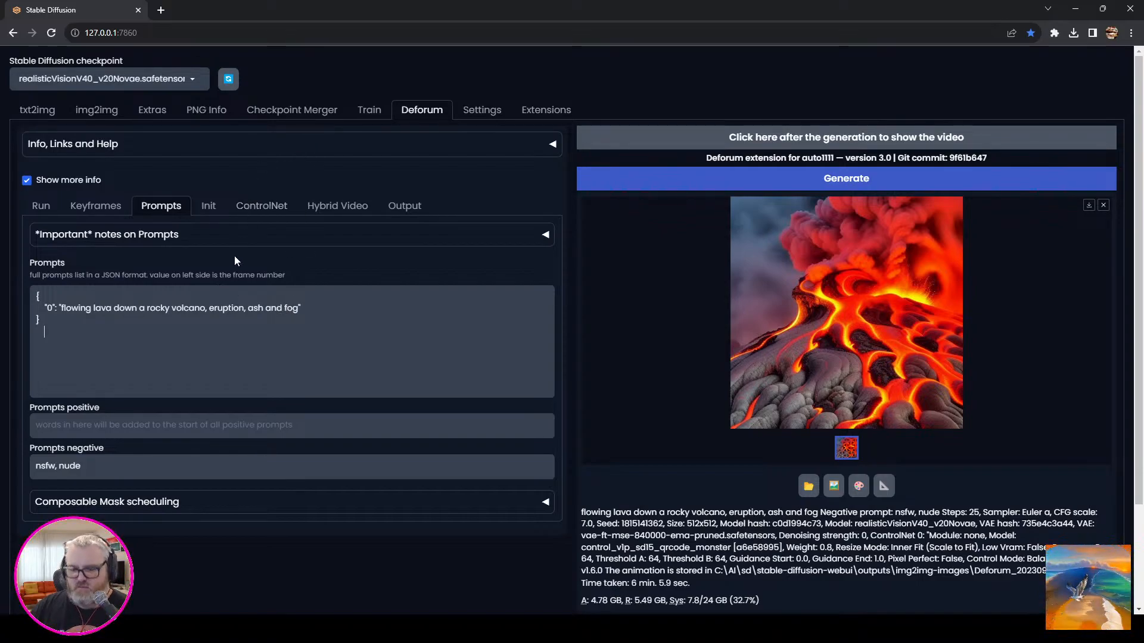
Open C:\tmp in File Explorer and copy the path of the wobble_rings folder.
key("super+r")
type("c:\tmp")
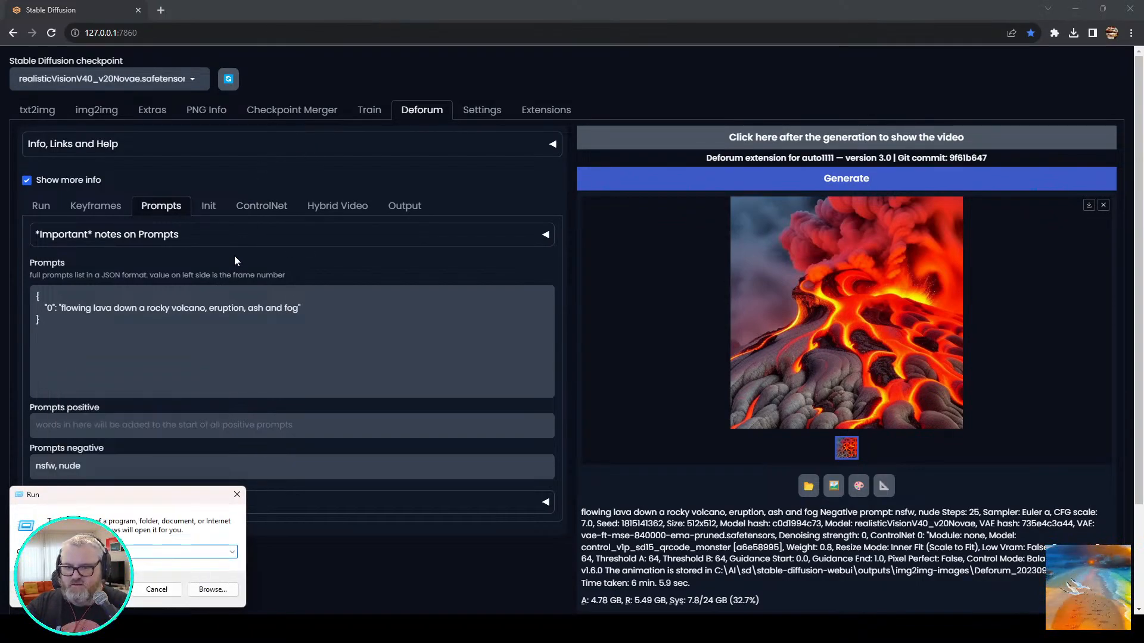
key("Return")
left_click(1024, 185)
right_click(1023, 186)
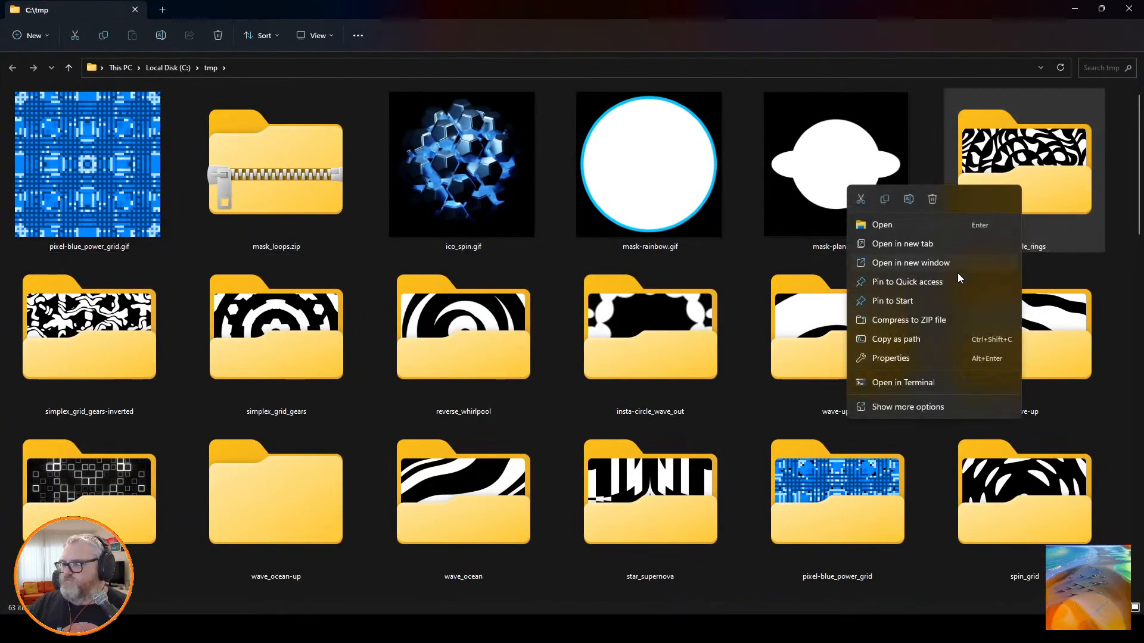
left_click(930, 339)
Switch to Stable Diffusion and examine the Deforum hybrid video, video init and prompt settings.
key("alt+Tab")
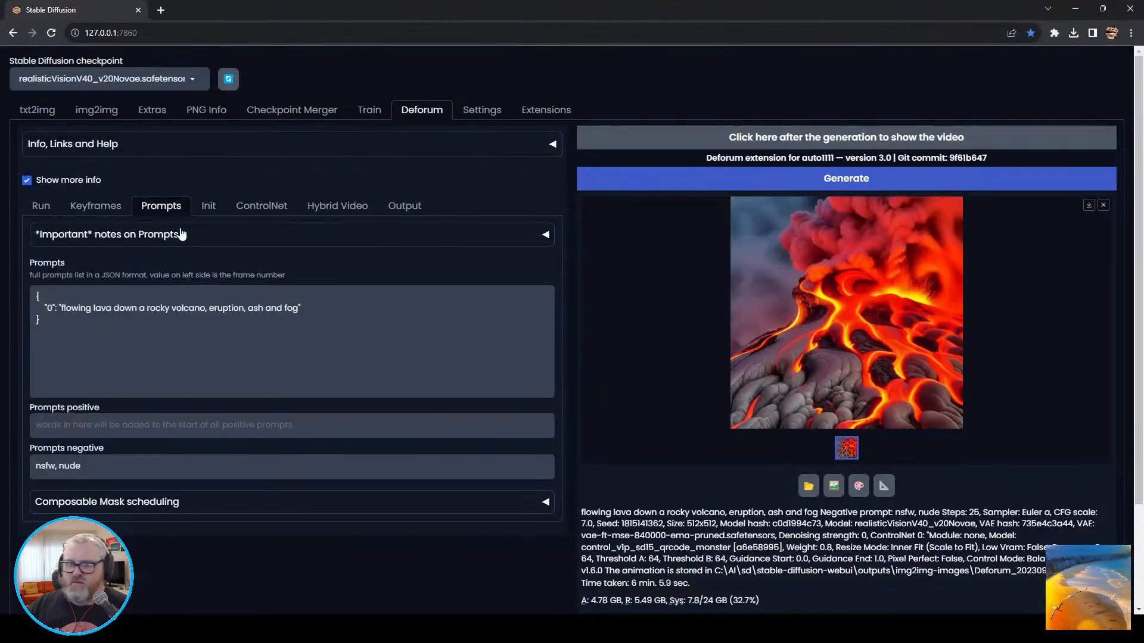
left_click(337, 206)
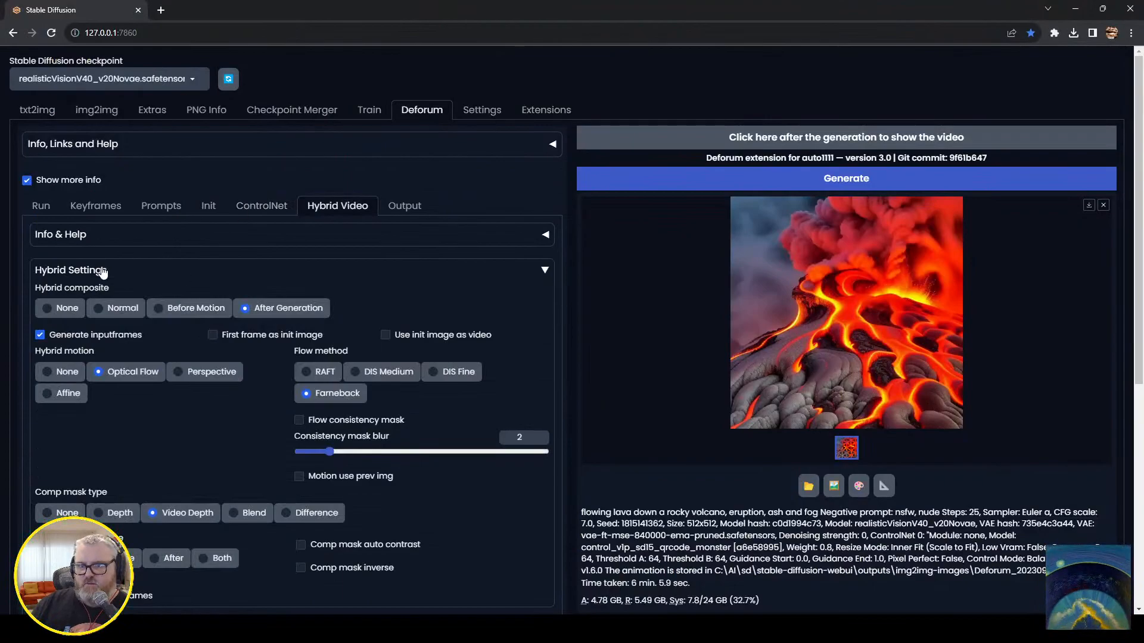
scroll(199, 457, "down", 4)
scroll(186, 438, "up", 4)
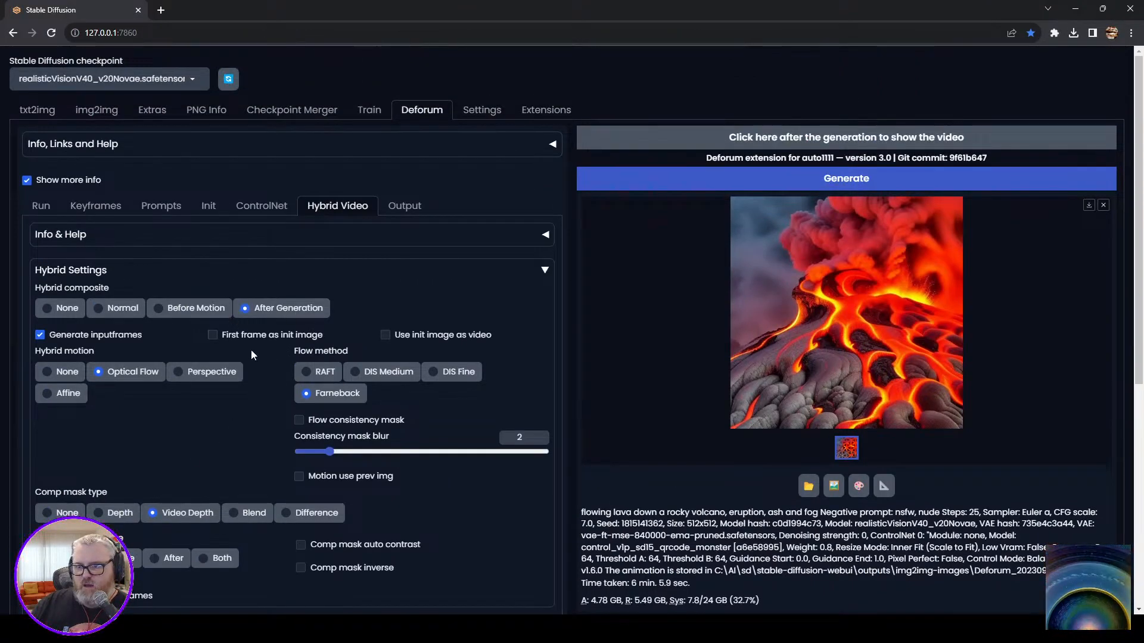
left_click(209, 210)
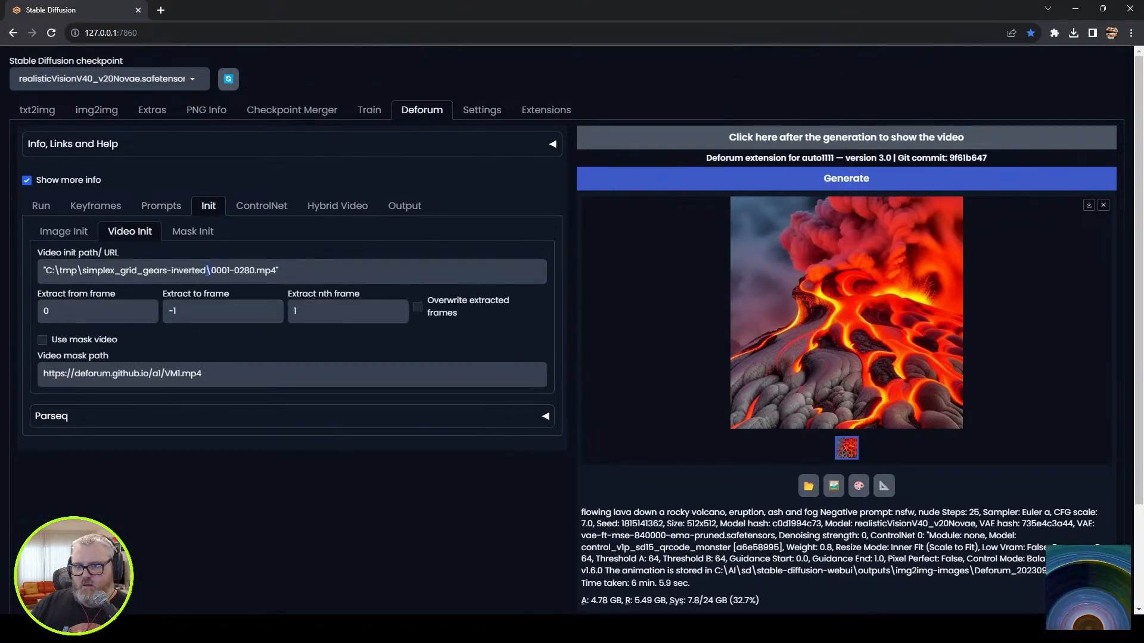
left_click(158, 209)
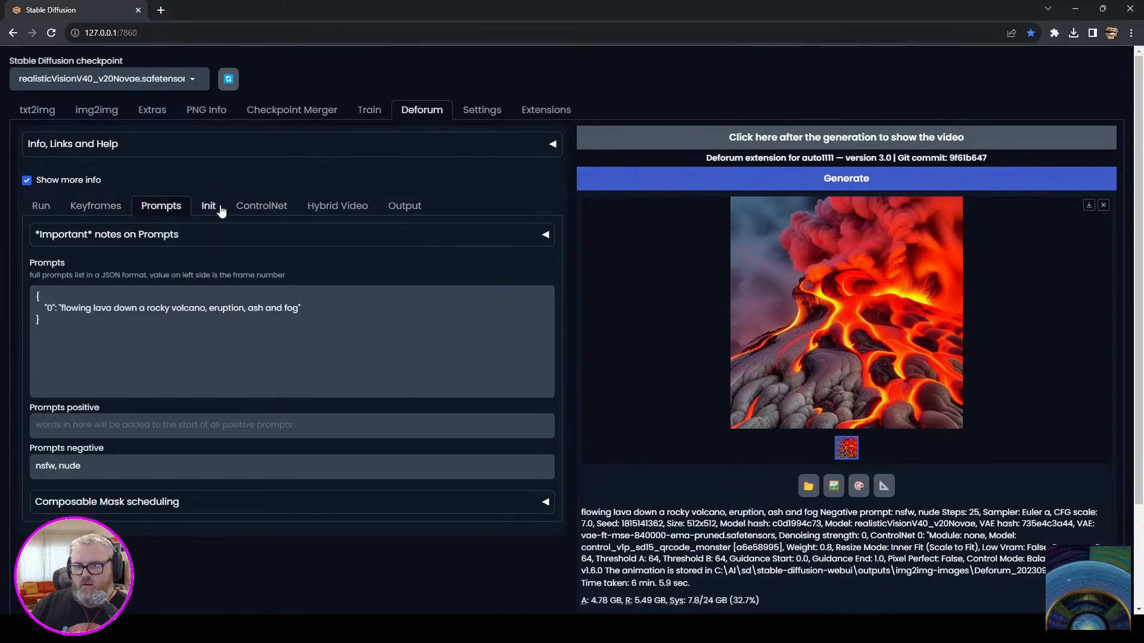
Copy the path of 0001-0280.mp4 from the wobble_rings folder and use it as Deforum's video init path.
left_click(209, 207)
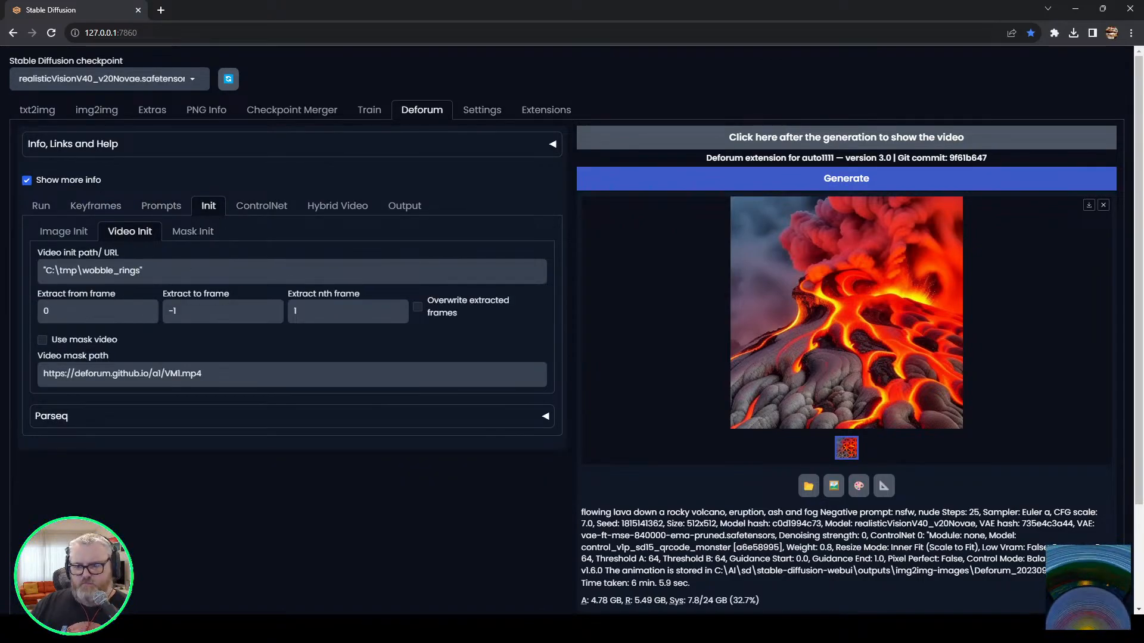
key("alt+Tab")
double_click(1033, 170)
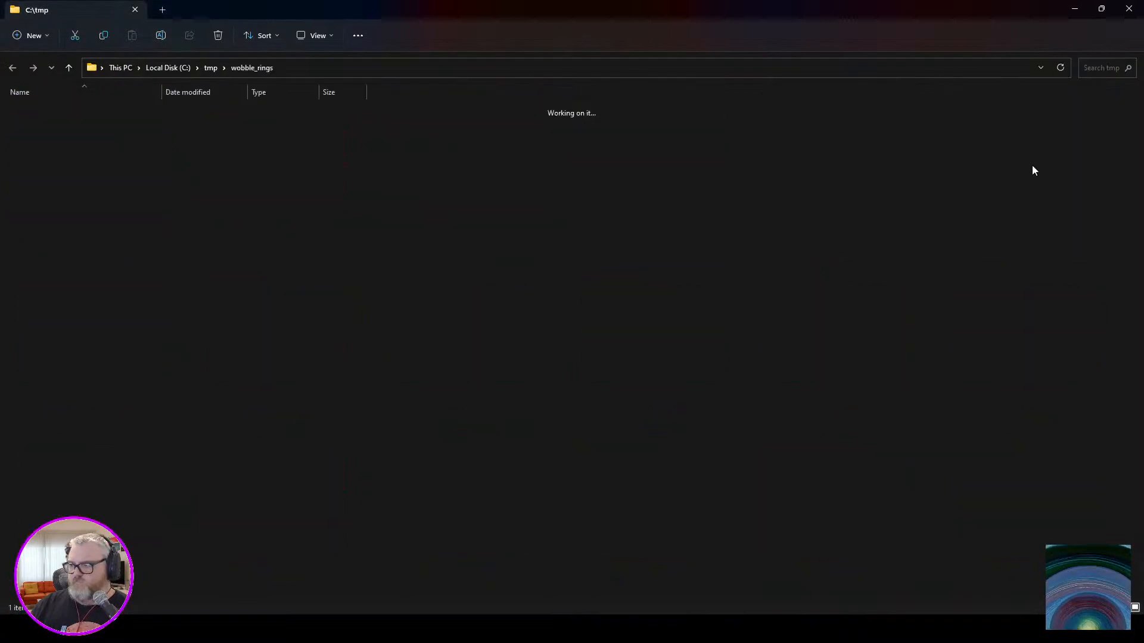
right_click(59, 128)
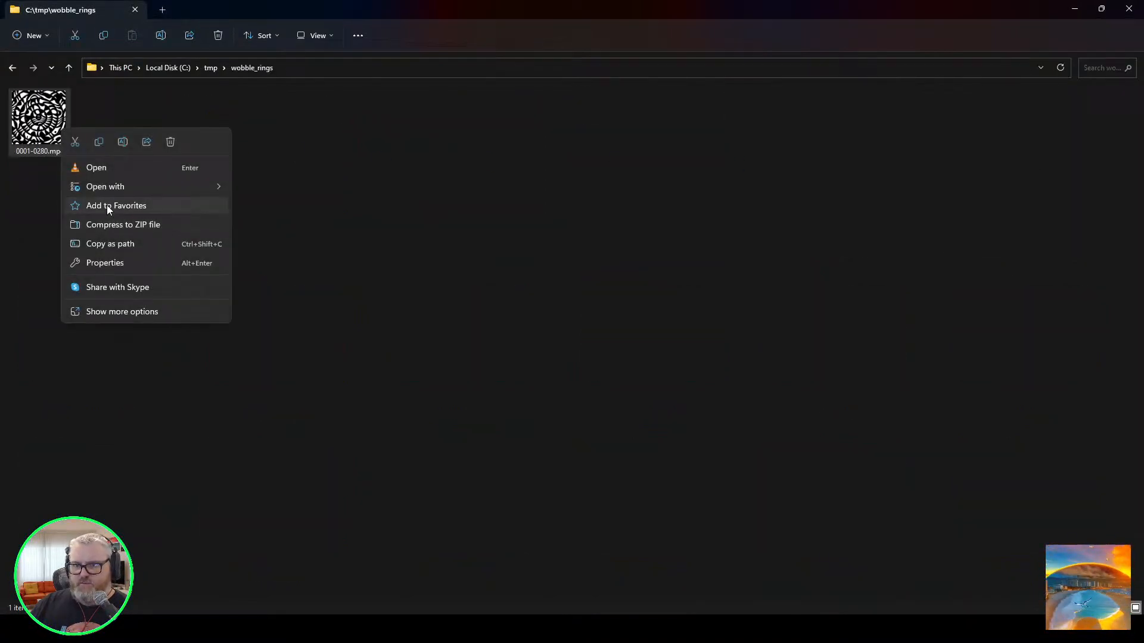
left_click(130, 248)
key("alt+Tab")
triple_click(217, 273)
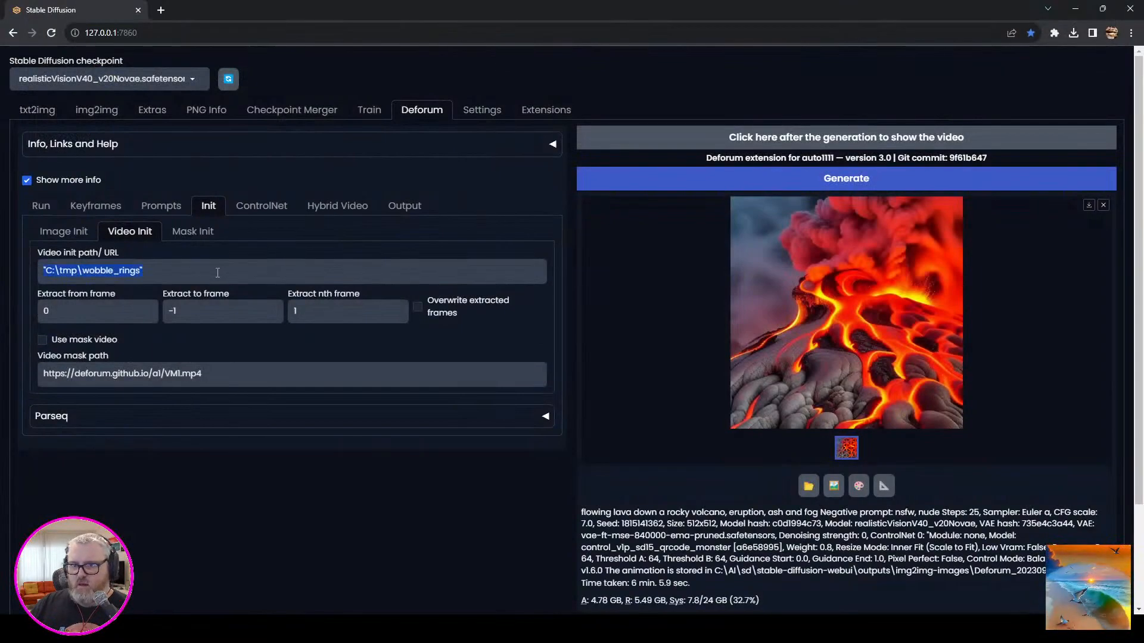
Generate the animation with 0001-0280.mp4 as the ControlNet input video and the prompt "flowing lava, eruption, vintage photography".
left_click(253, 208)
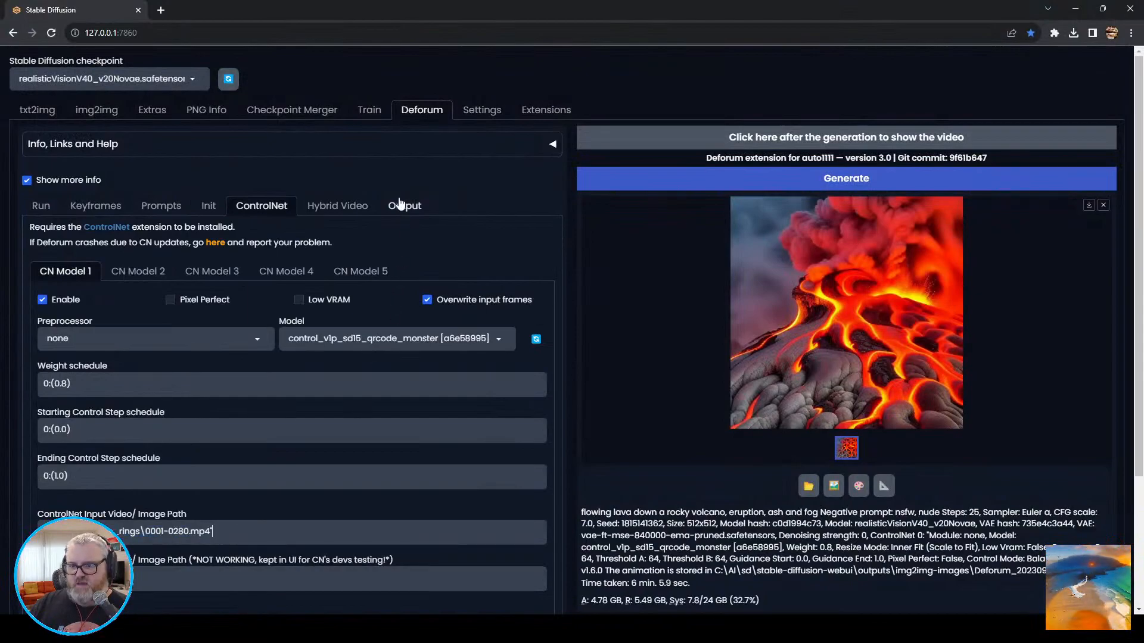
left_click(185, 205)
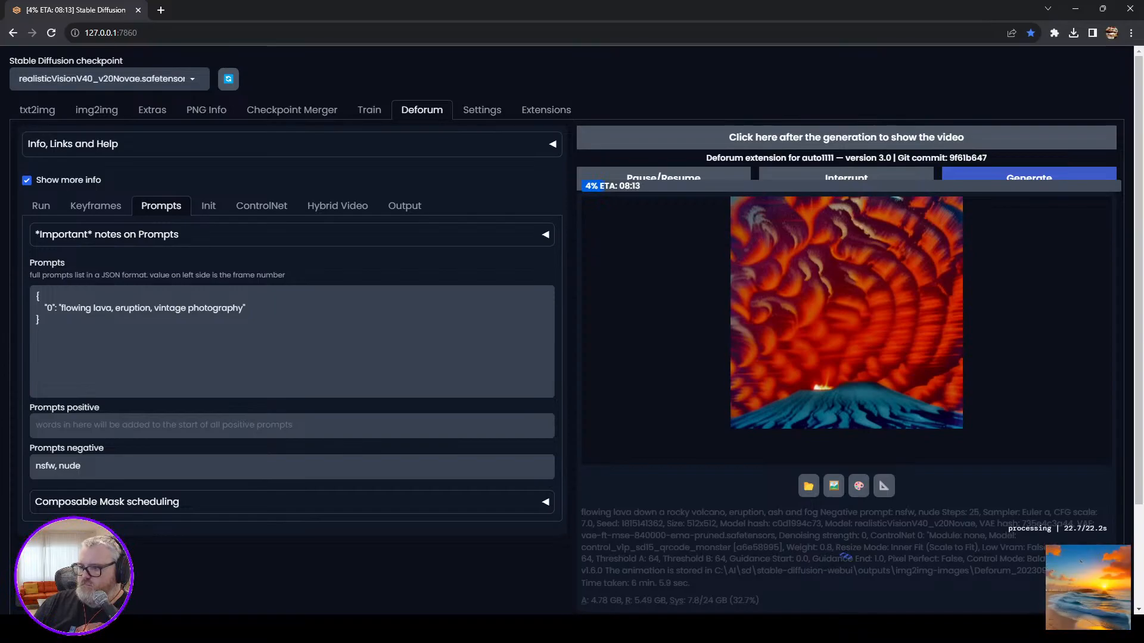
View the in-progress Deforum frame at full size and close the enlarged preview.
key("super+e")
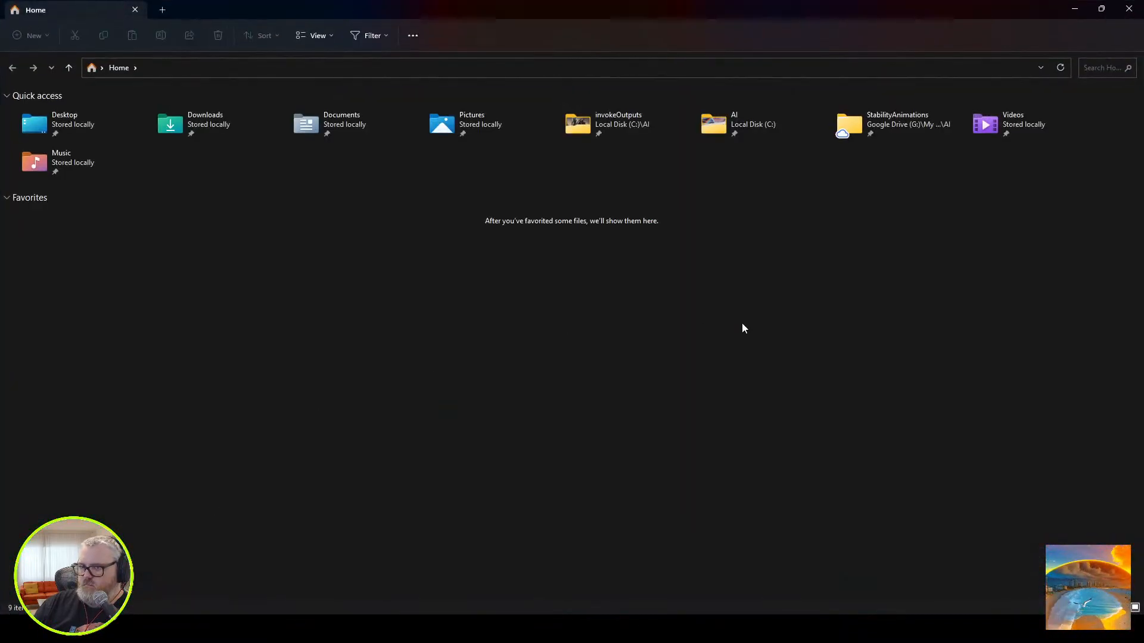
left_click(1129, 8)
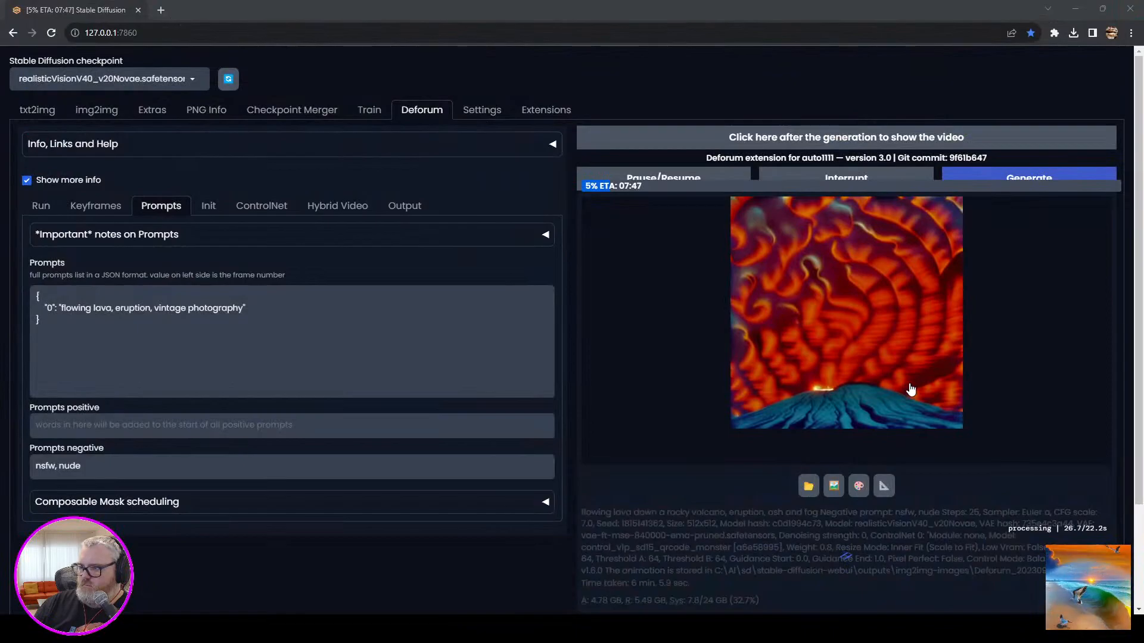
left_click(932, 384)
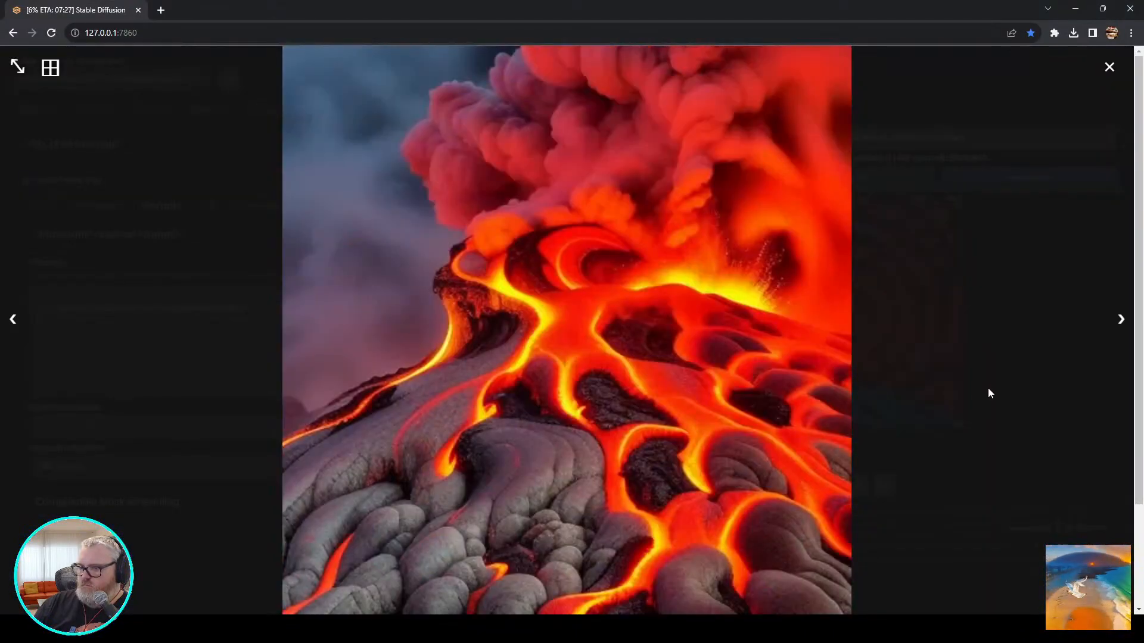
left_click(988, 389)
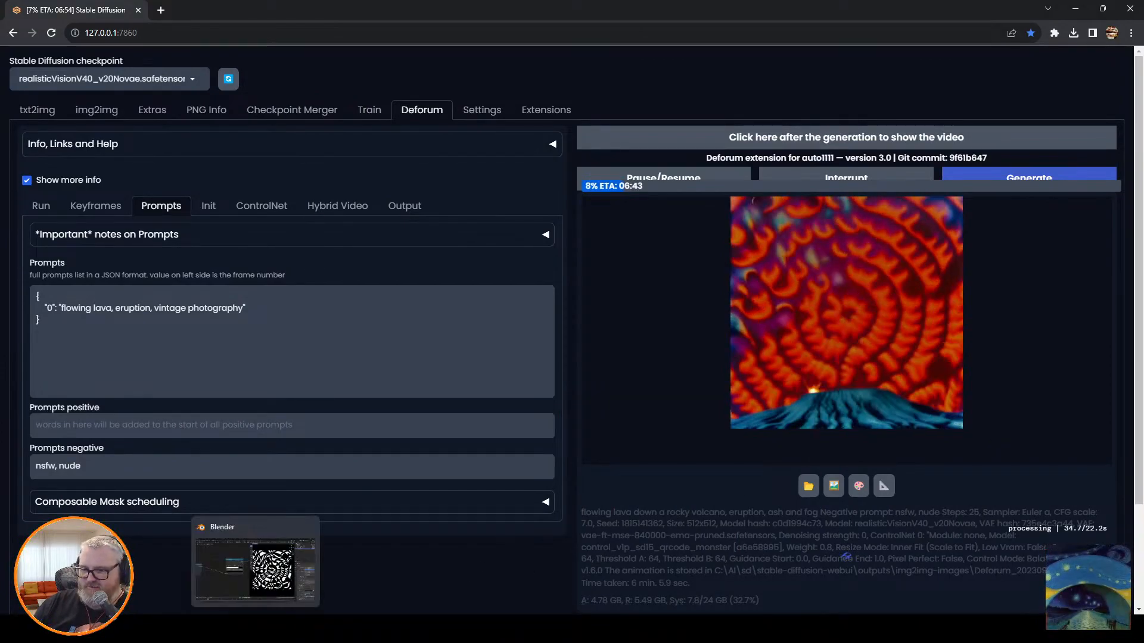
Switch to Blender and duplicate the plane's Material.005 as a new material.
left_click(255, 628)
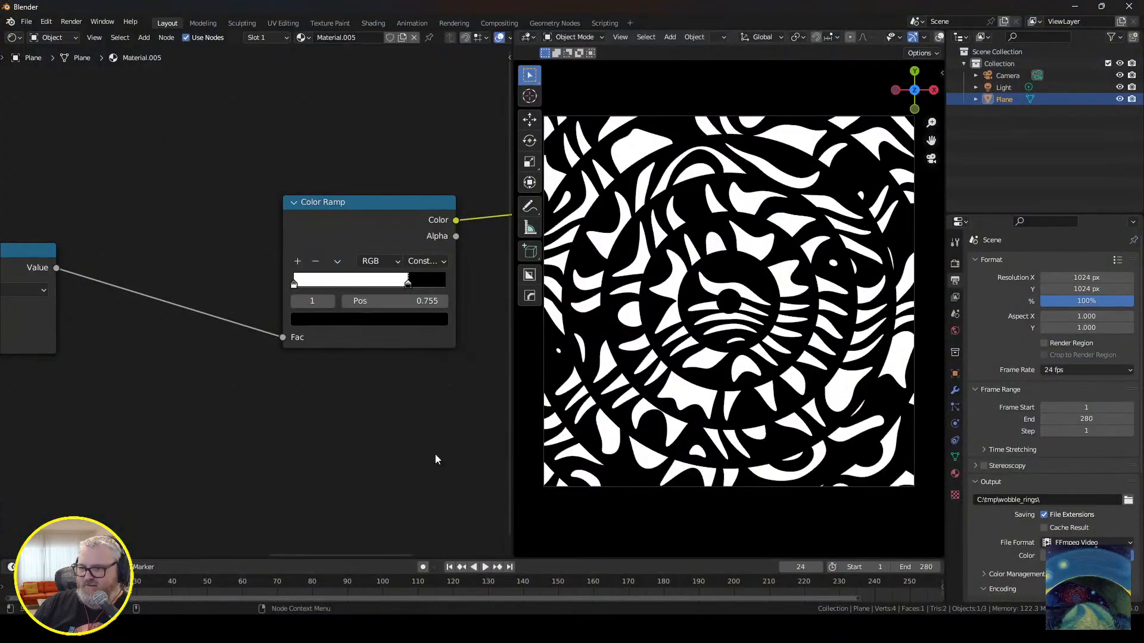
left_click(402, 37)
scroll(245, 423, "down", 3)
middle_click_drag(227, 420, 383, 432)
scroll(324, 422, "up", 7)
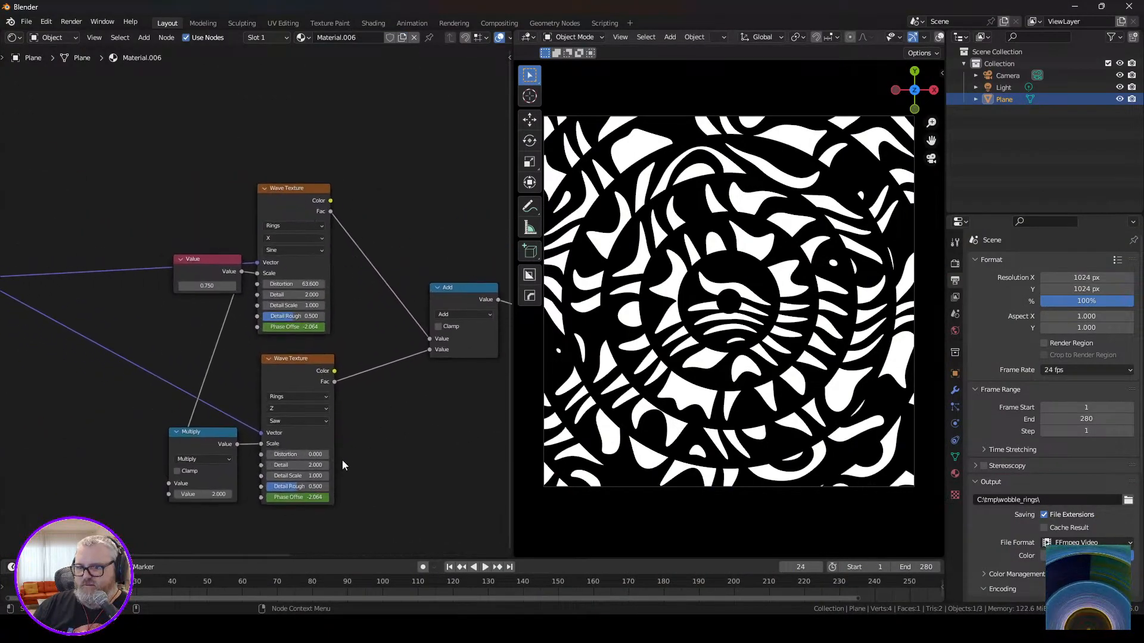
Try a distortion of 133.8 on the Saw-profile Wave Texture, preview the animation and undo the change.
left_click_drag(291, 455, 381, 454)
key("space")
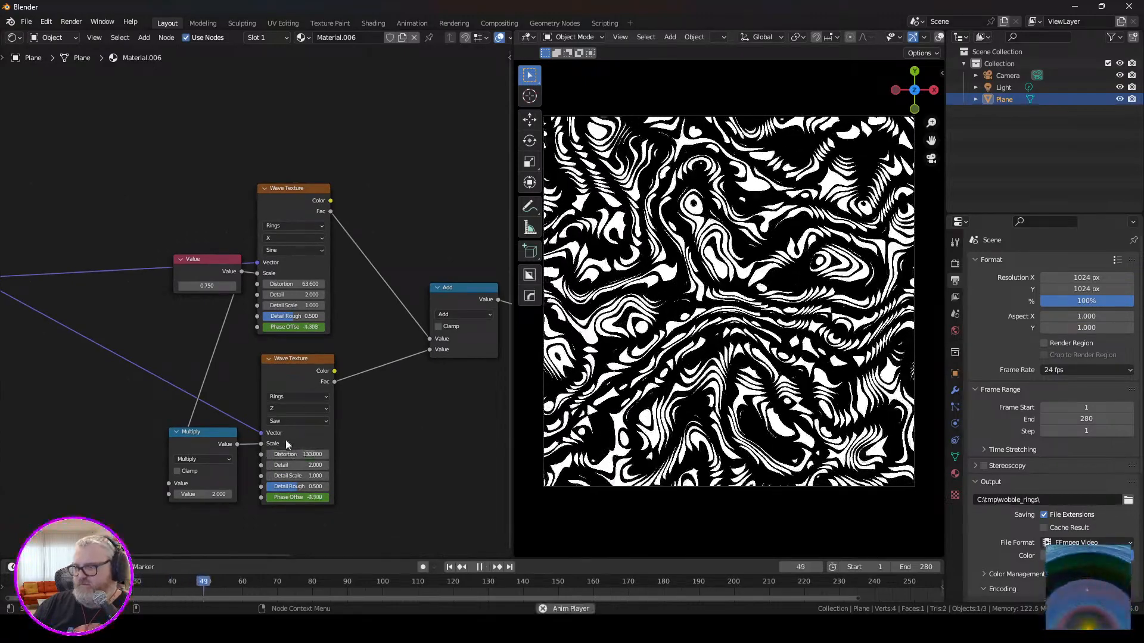
key("Escape")
key("ctrl+z")
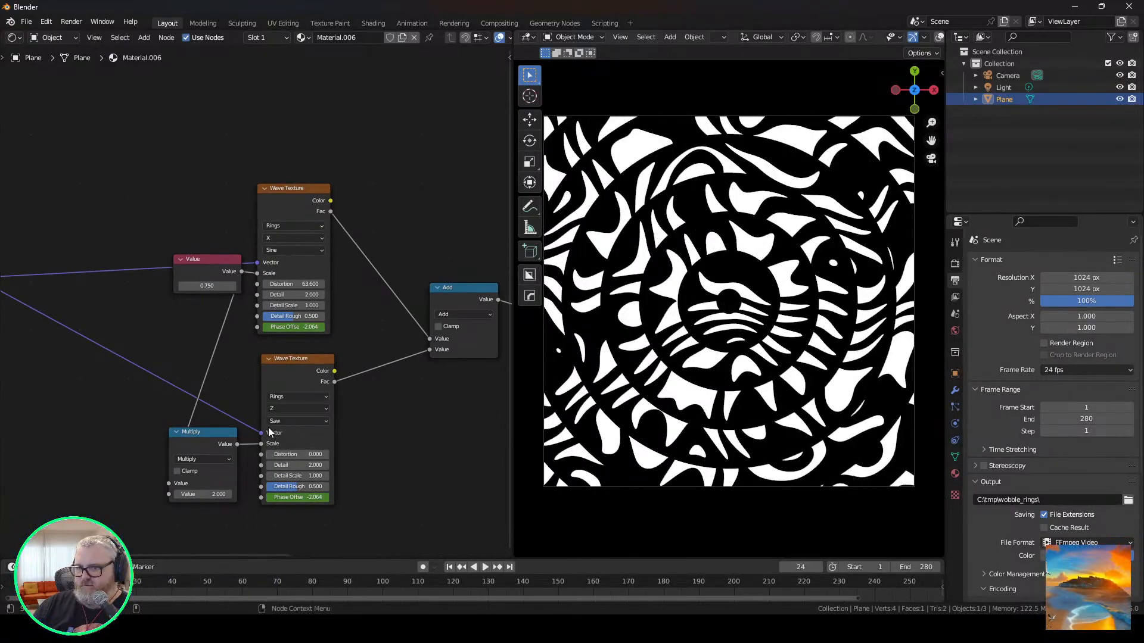
Set the distortion of the Sine-profile Wave Texture to 0 and preview the animated pattern.
middle_click_drag(410, 405, 129, 418)
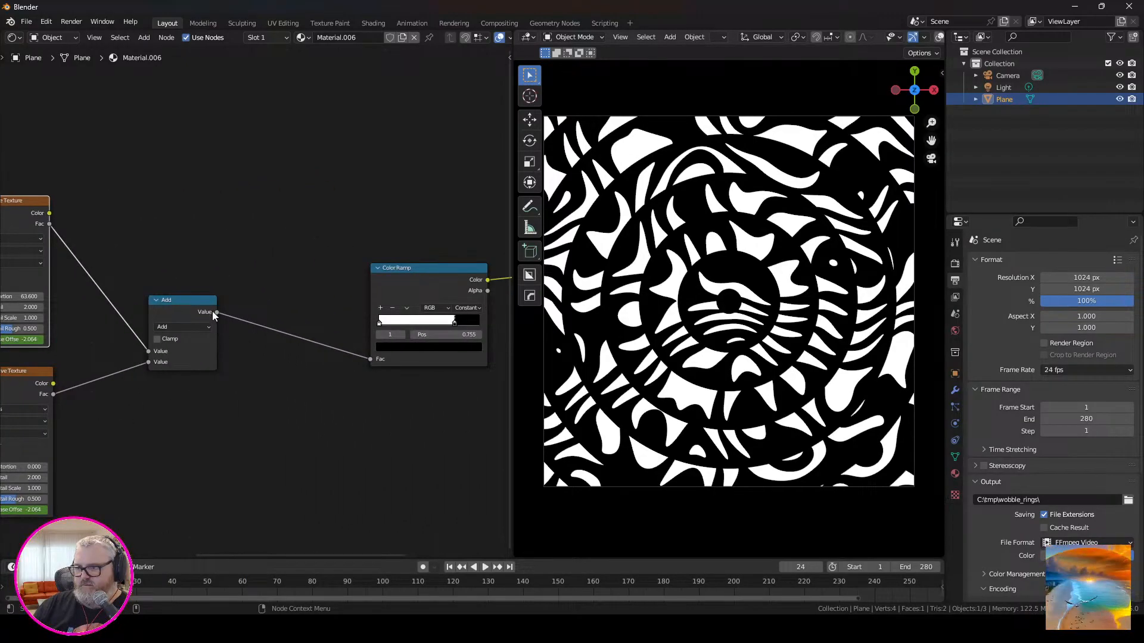
middle_click_drag(101, 341, 350, 364)
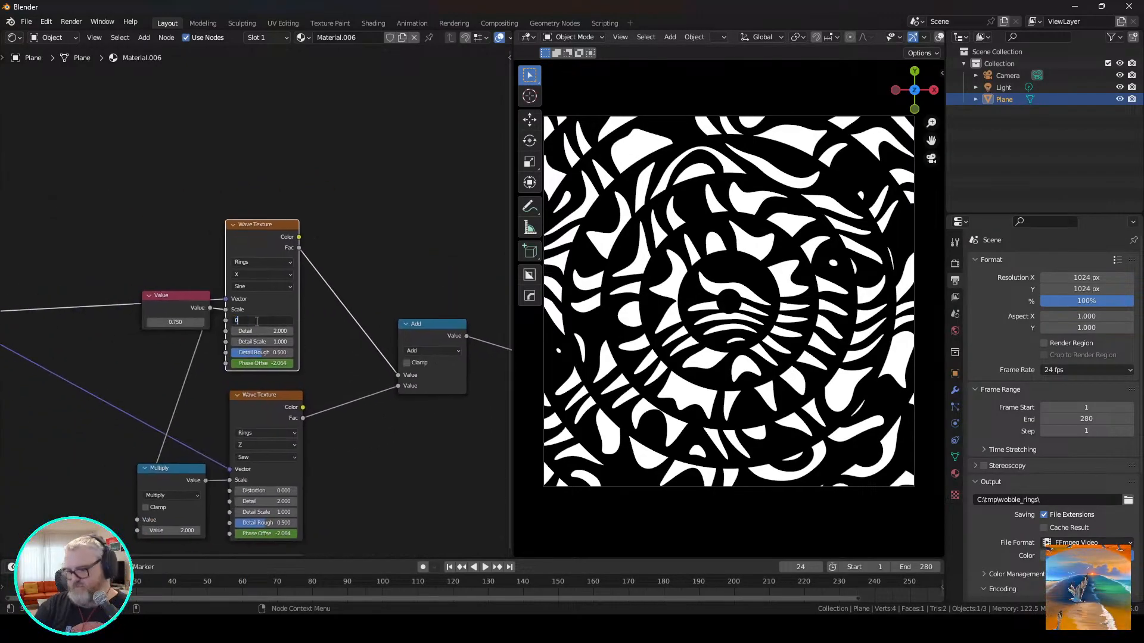
key("Return")
key("space")
Insert a Math node set to Add between the existing Add node and the Color Ramp.
middle_click_drag(499, 422, 299, 421)
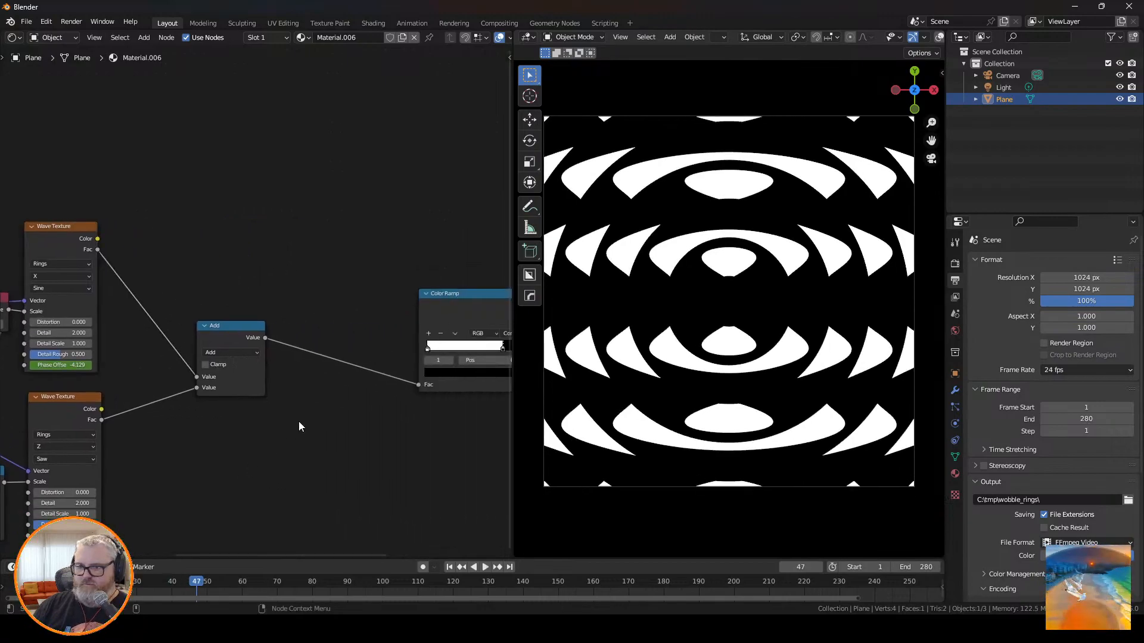
key("shift+a")
left_click(292, 395)
type("math")
key("Return")
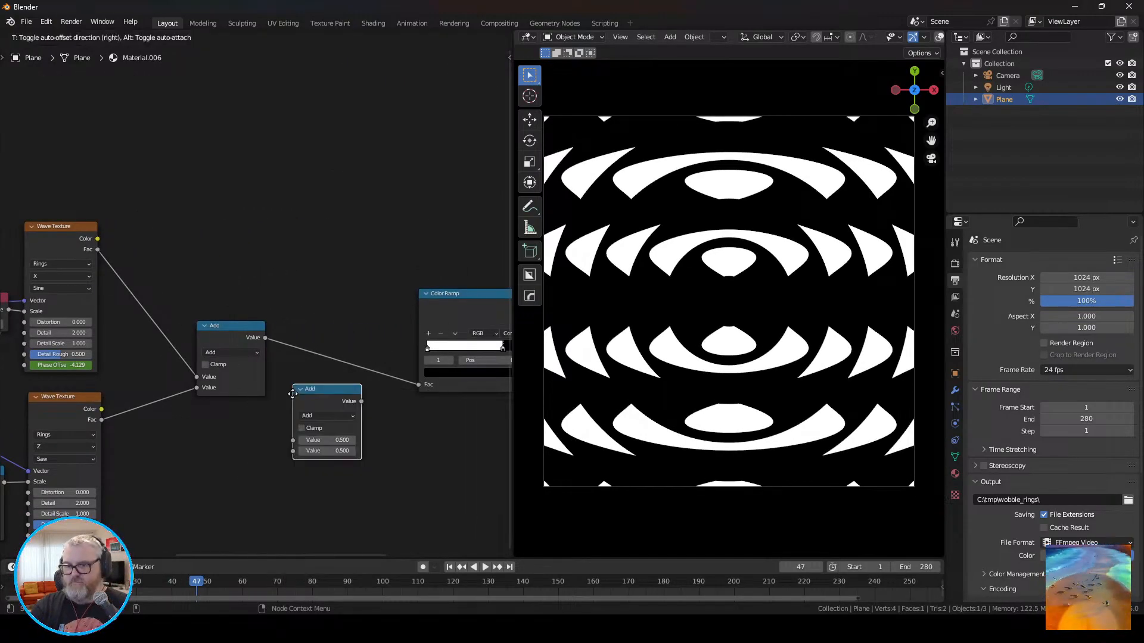
left_click(309, 339)
Add a Threads 1 pattern node and connect its Value output to the new Add node's second value.
key("shift+a")
mouse_move(222, 552)
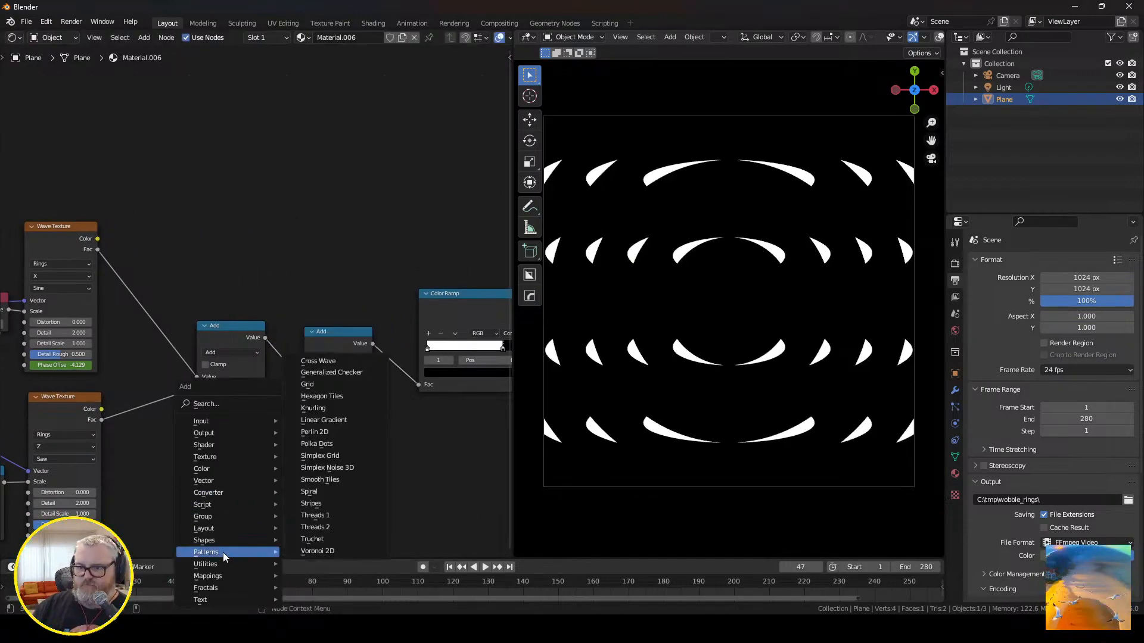
left_click(344, 507)
left_click(193, 441)
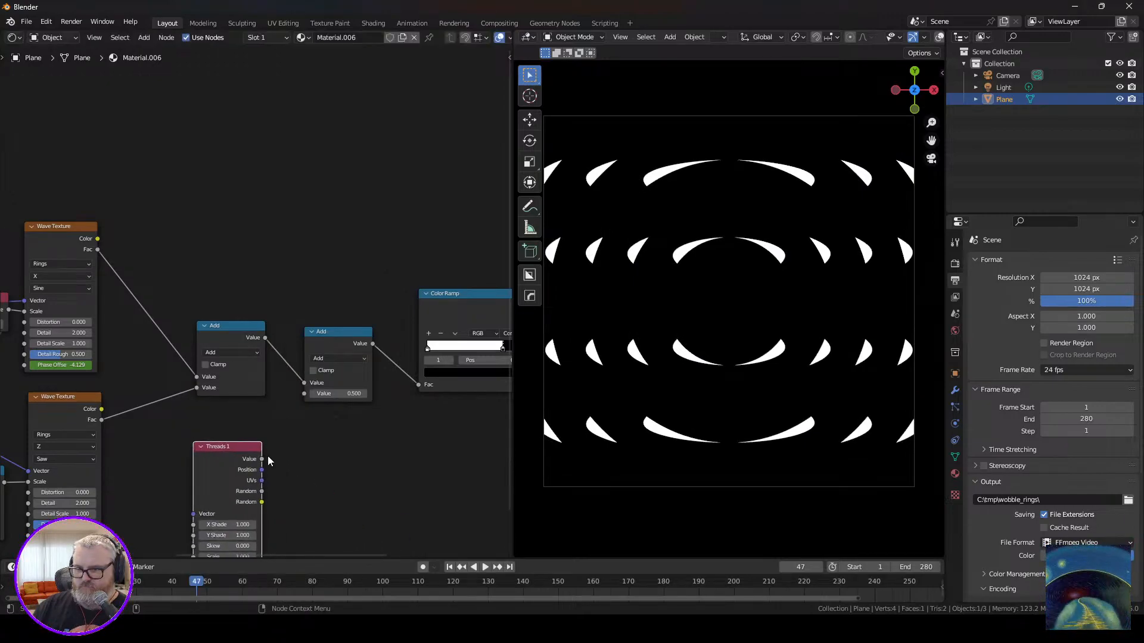
left_click_drag(301, 398, 307, 394)
middle_click_drag(215, 484, 322, 461)
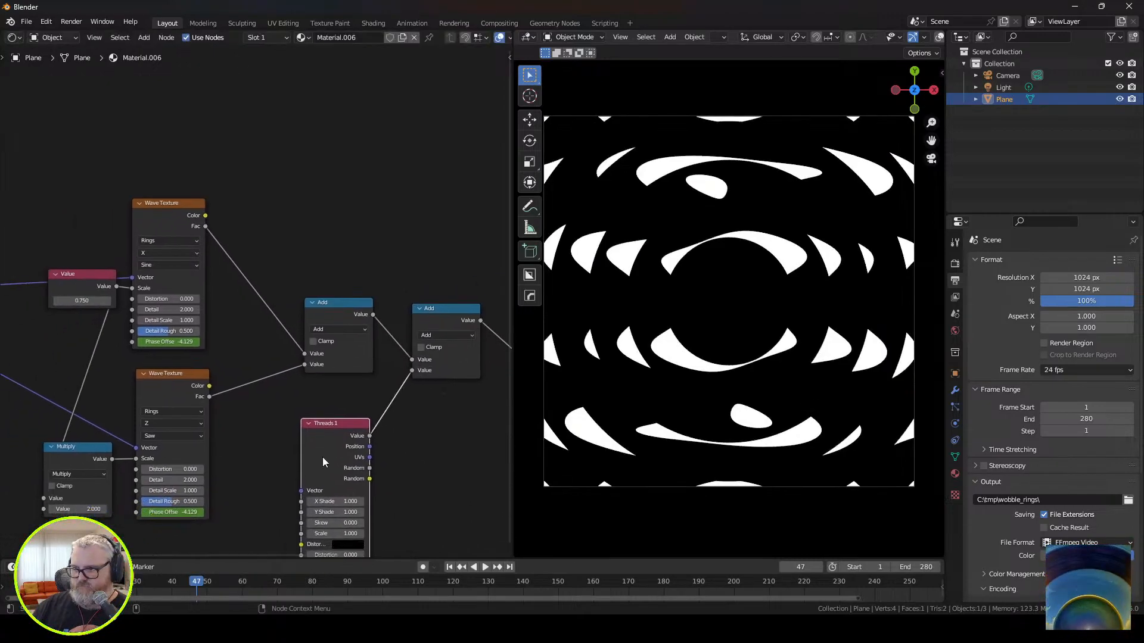
Connect the Mapping node's Vector output to the Vector input of the Threads 1 node.
scroll(322, 461, "down", 3)
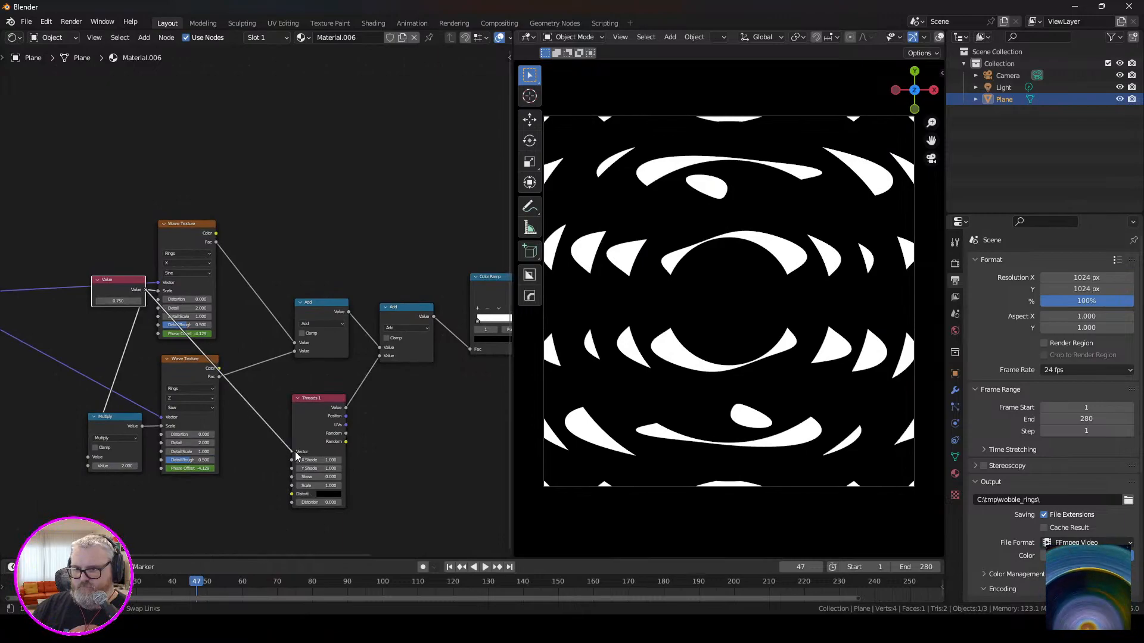
left_click_drag(296, 452, 89, 344)
middle_click_drag(88, 356, 268, 386)
left_click_drag(115, 325, 374, 412)
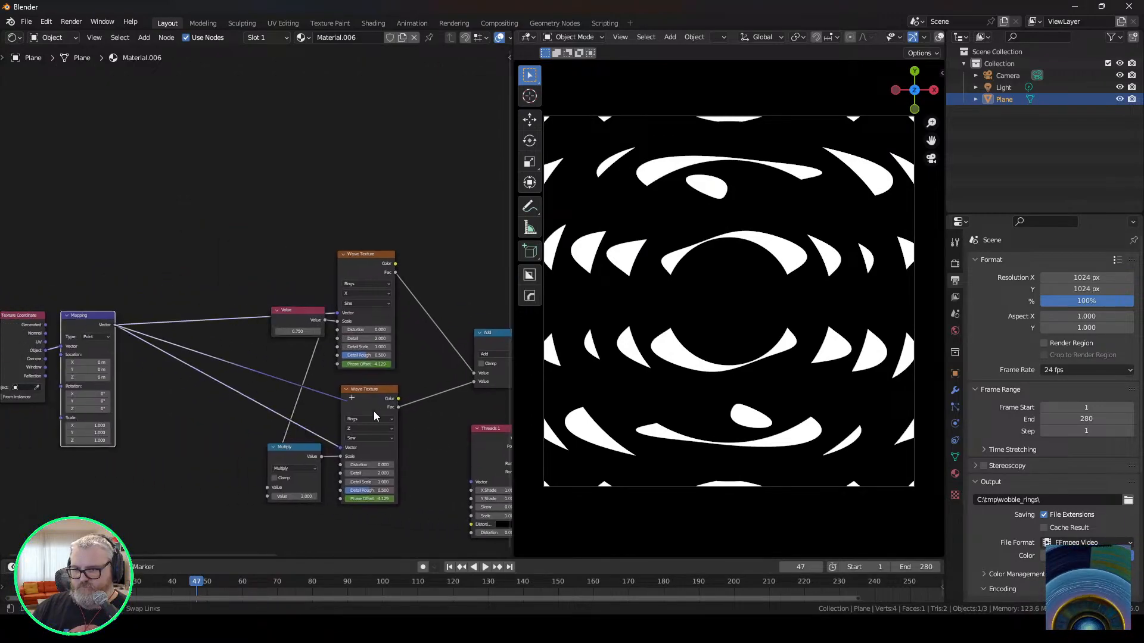
left_click_drag(473, 483, 473, 484)
middle_click_drag(473, 484, 228, 436)
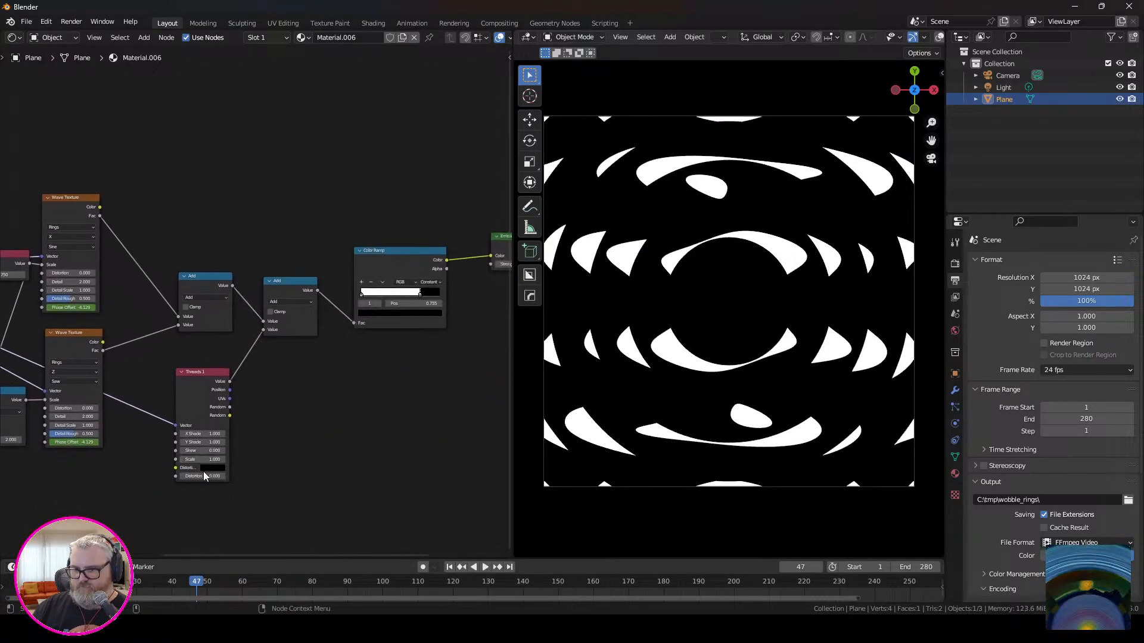
Set the Threads 1 scale to 16.7, play the animation and change the second Add node to Divide.
left_click_drag(203, 459, 238, 459)
key("space")
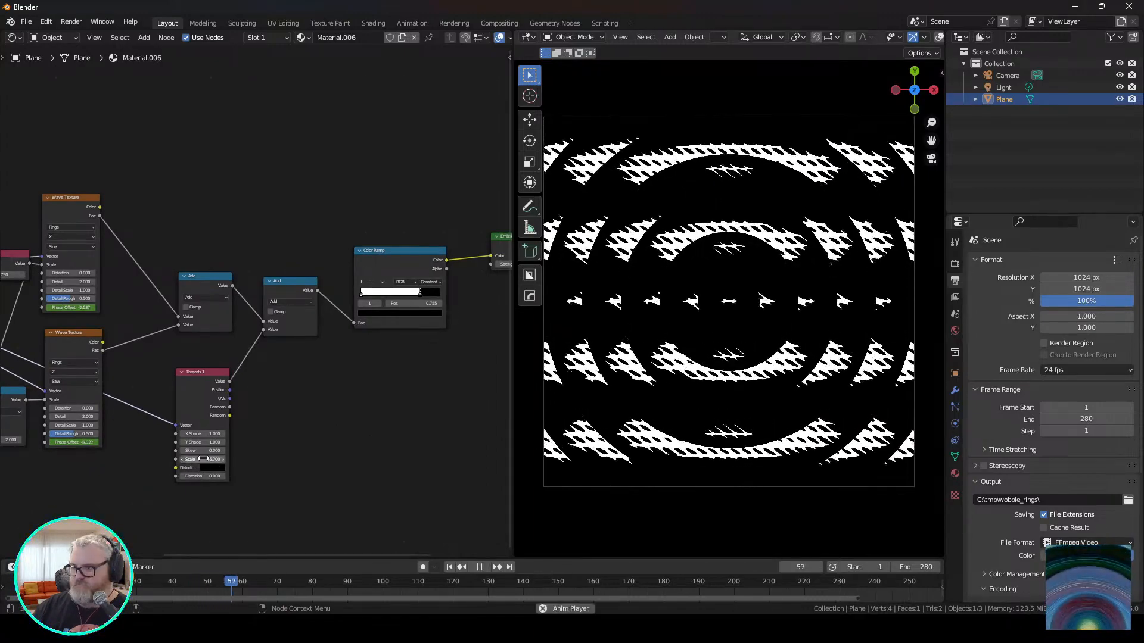
scroll(258, 298, "up", 2)
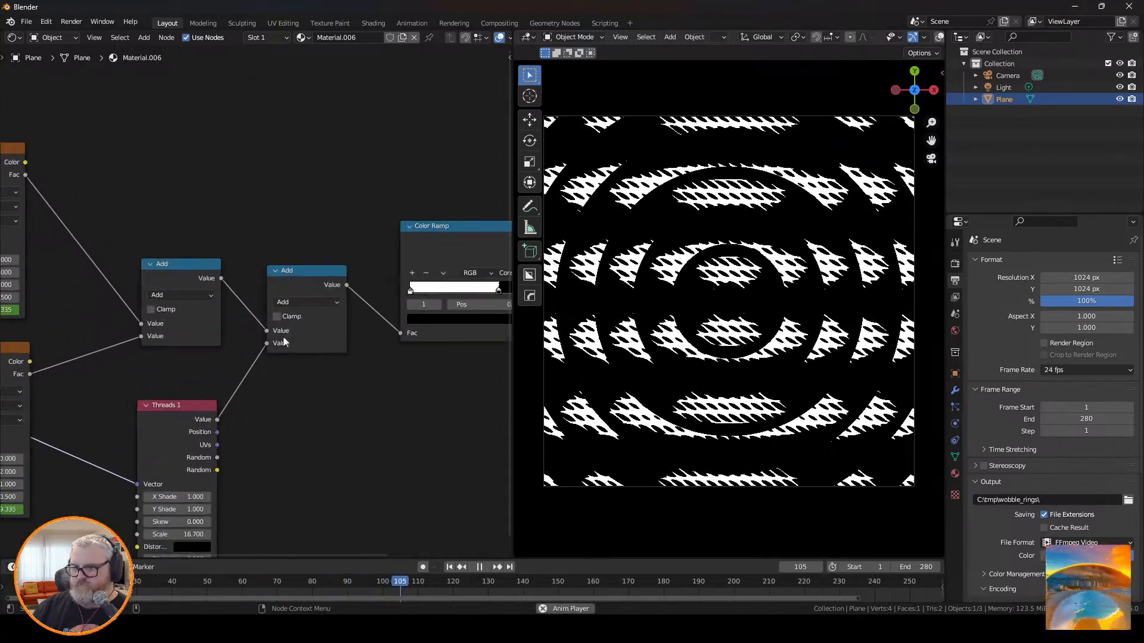
left_click(306, 302)
left_click(291, 371)
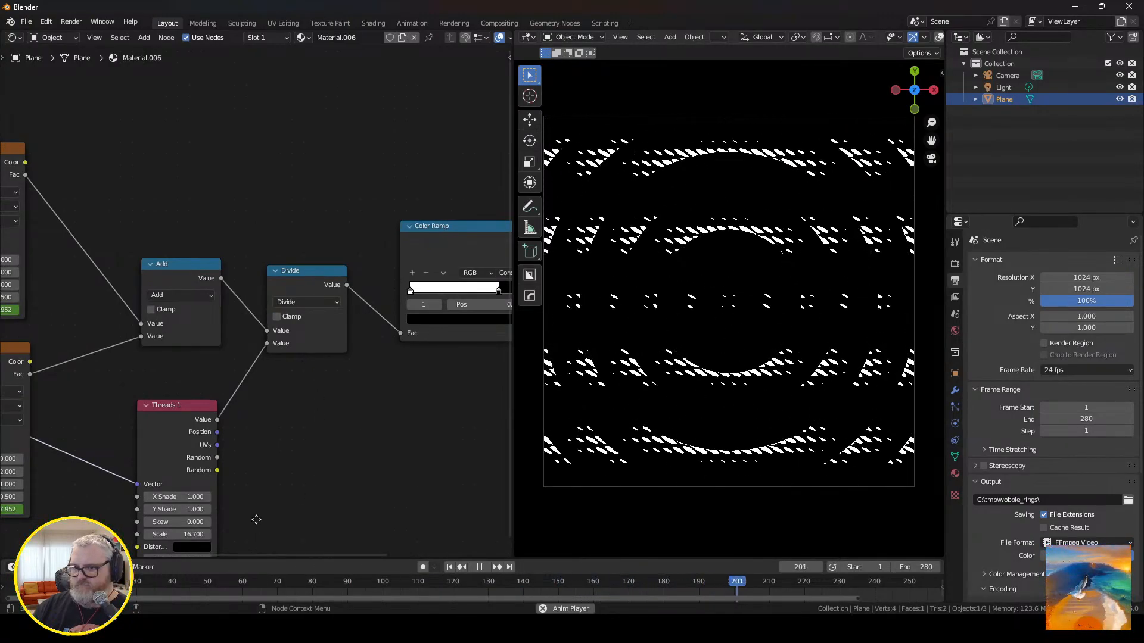
Set the Threads 1 node's Skew to -1 and its Scale to 4.
middle_click_drag(254, 517, 287, 388)
left_click_drag(211, 394, 157, 393)
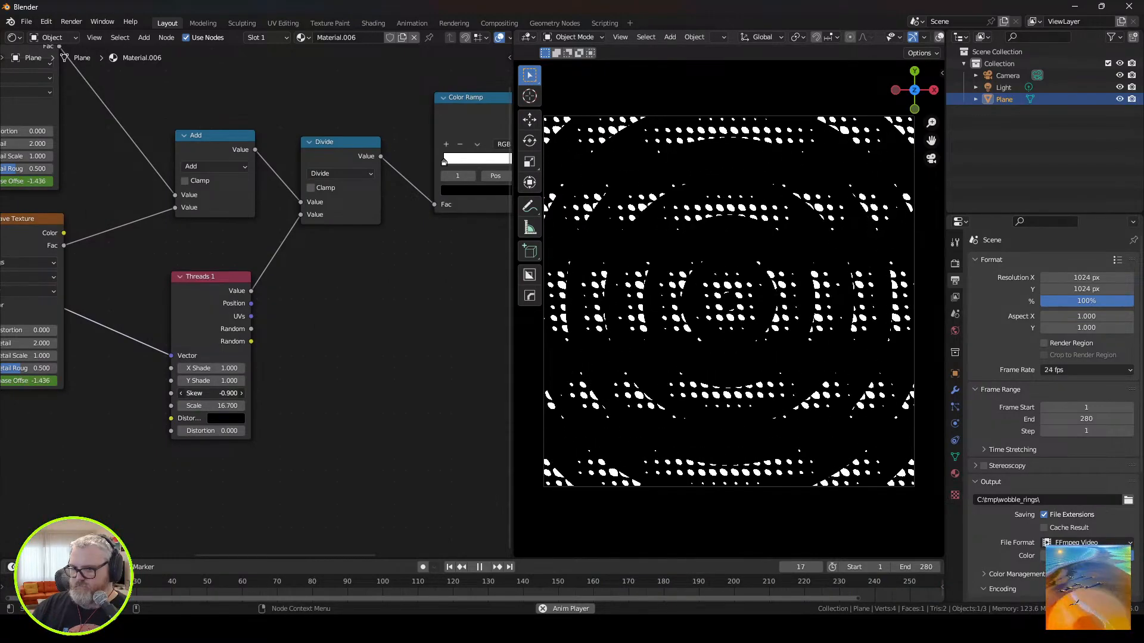
left_click(237, 397)
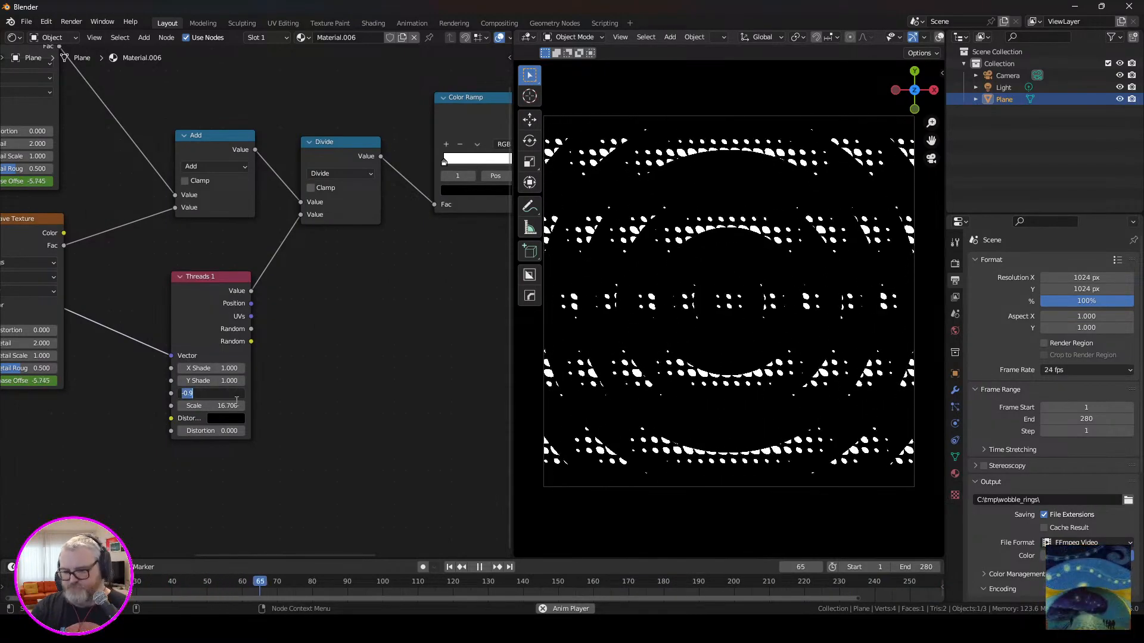
type("-1")
key("Return")
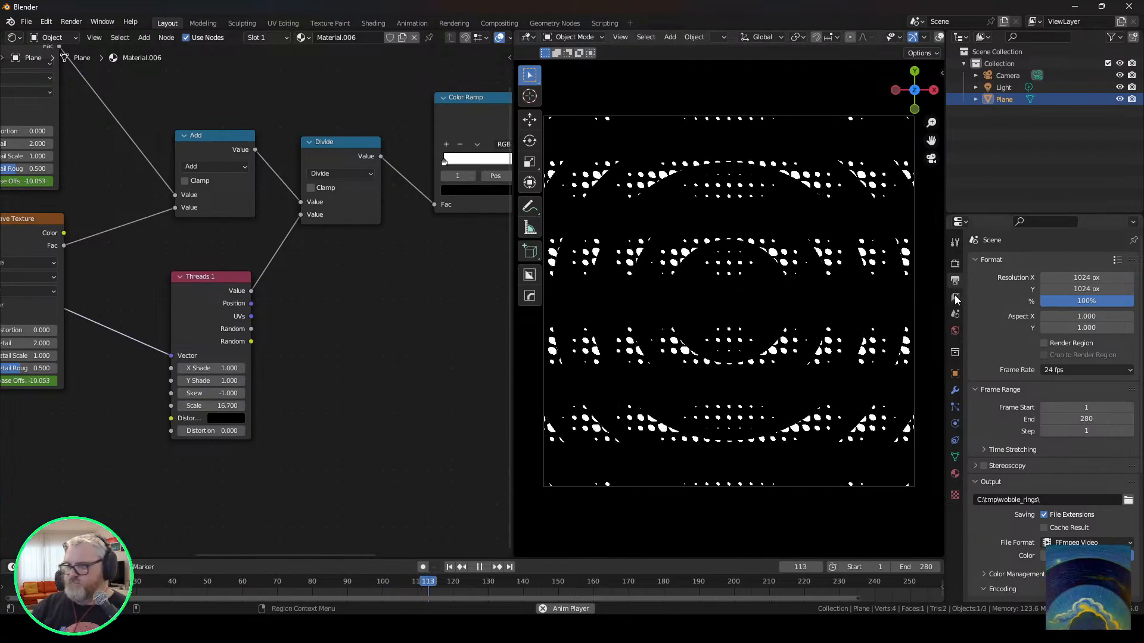
left_click(222, 406)
type("4")
key("Return")
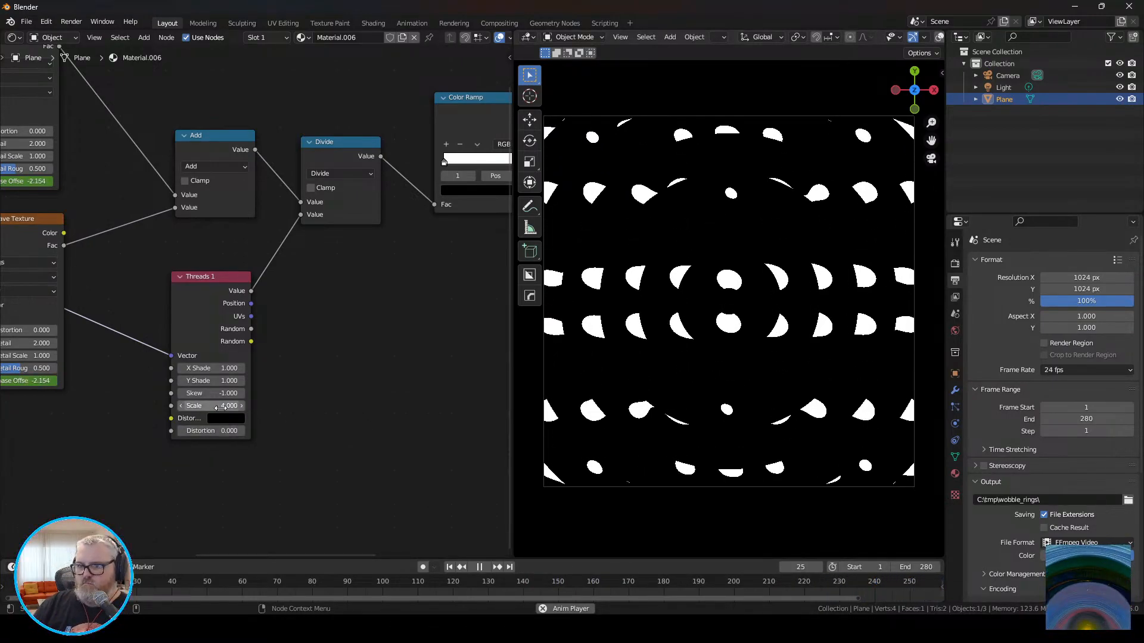
Try different Skew, Y Shade and X Shade values on the Threads 1 node, including a Y Shade of 0.
left_click_drag(211, 393, 244, 393)
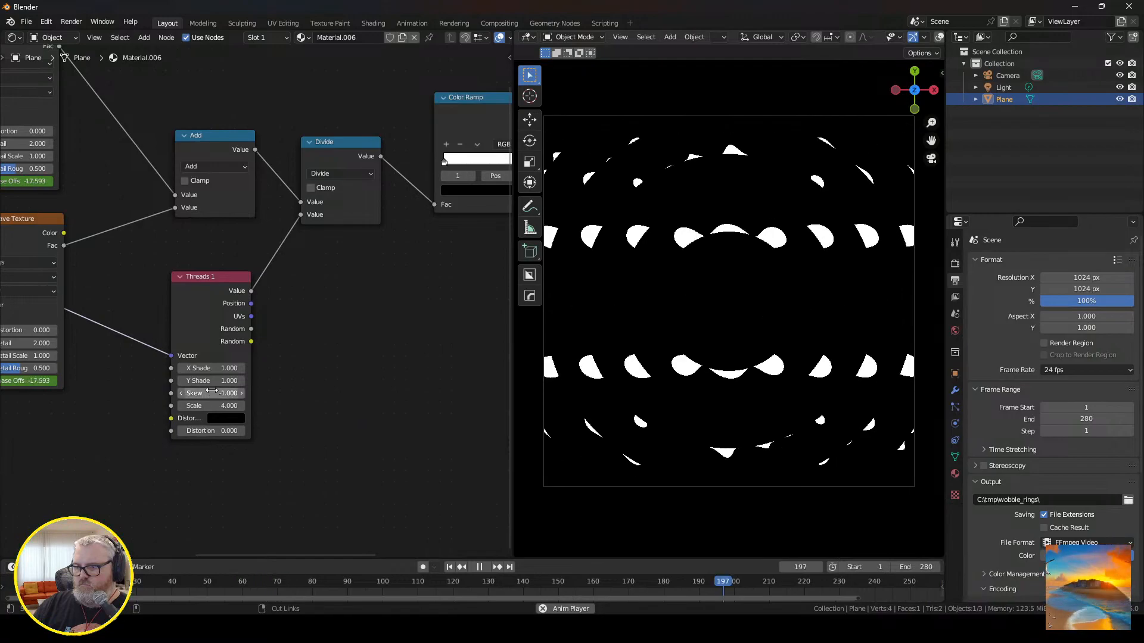
left_click_drag(212, 380, 286, 380)
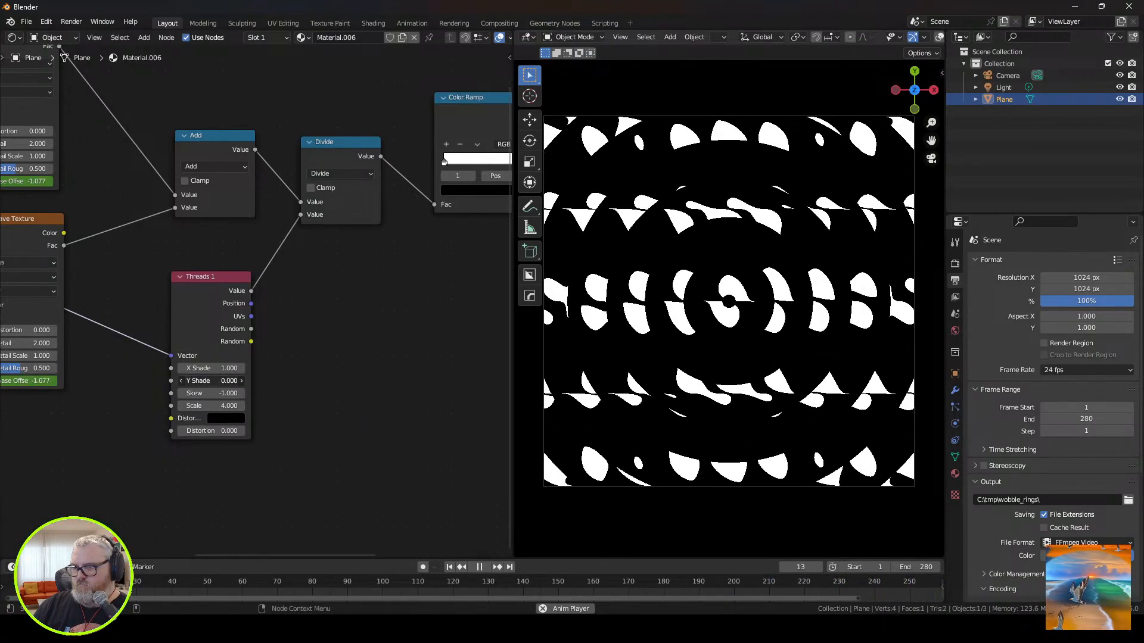
mouse_move(211, 368)
left_mouse_down()
mouse_move(256, 368)
mouse_move(222, 368)
left_mouse_up()
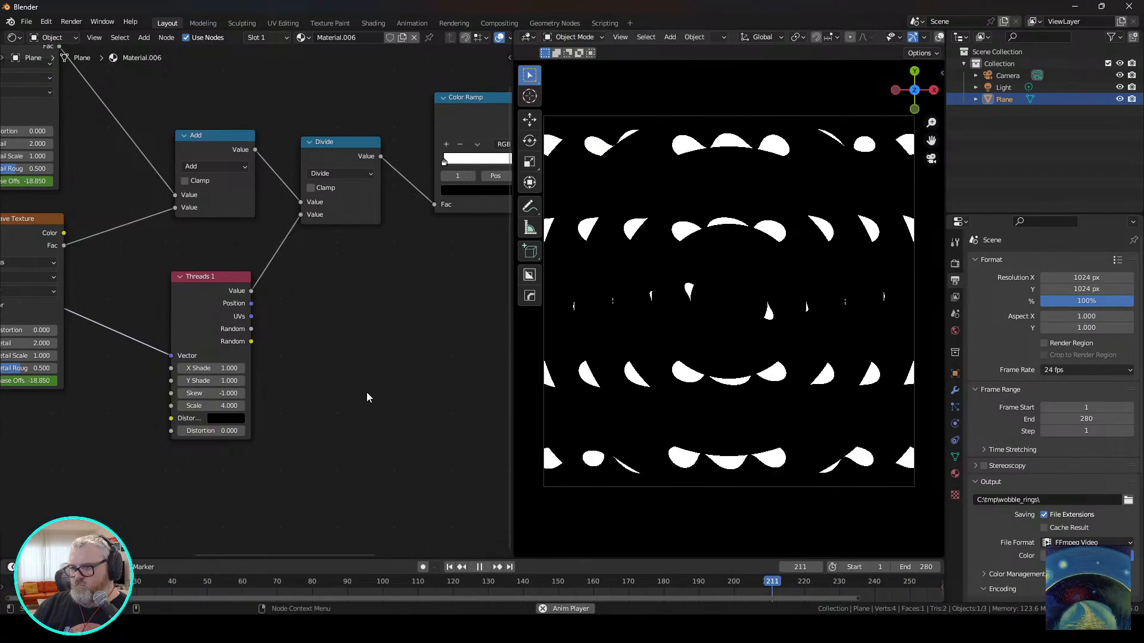
Connect the Threads 1 node's first Random output to the Divide node's second value.
middle_click_drag(367, 392, 326, 430)
left_click_drag(316, 413, 365, 297)
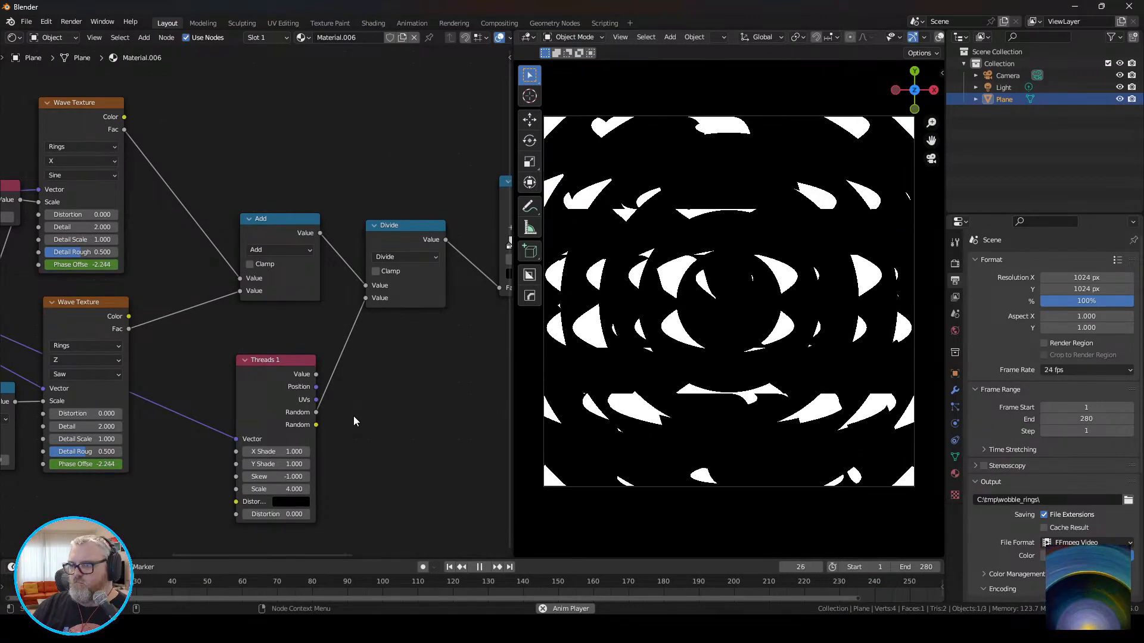
Connect the Threads 1 node's Value output to the Divide node's second value and set the Value node to 0.35.
left_click_drag(317, 374, 367, 297)
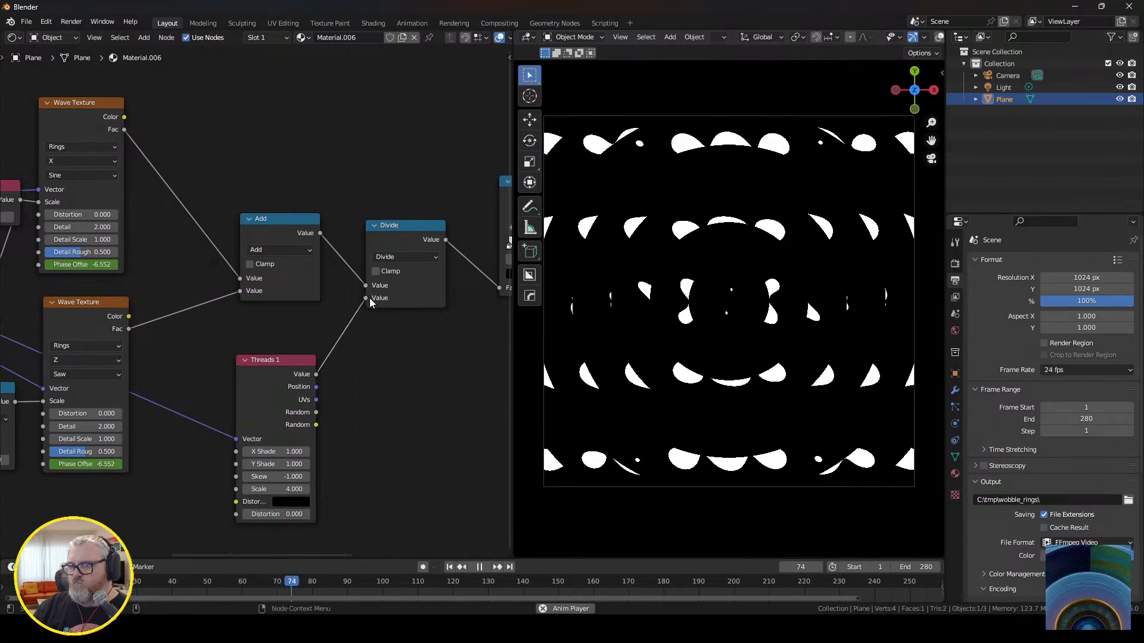
middle_click_drag(222, 417, 313, 462)
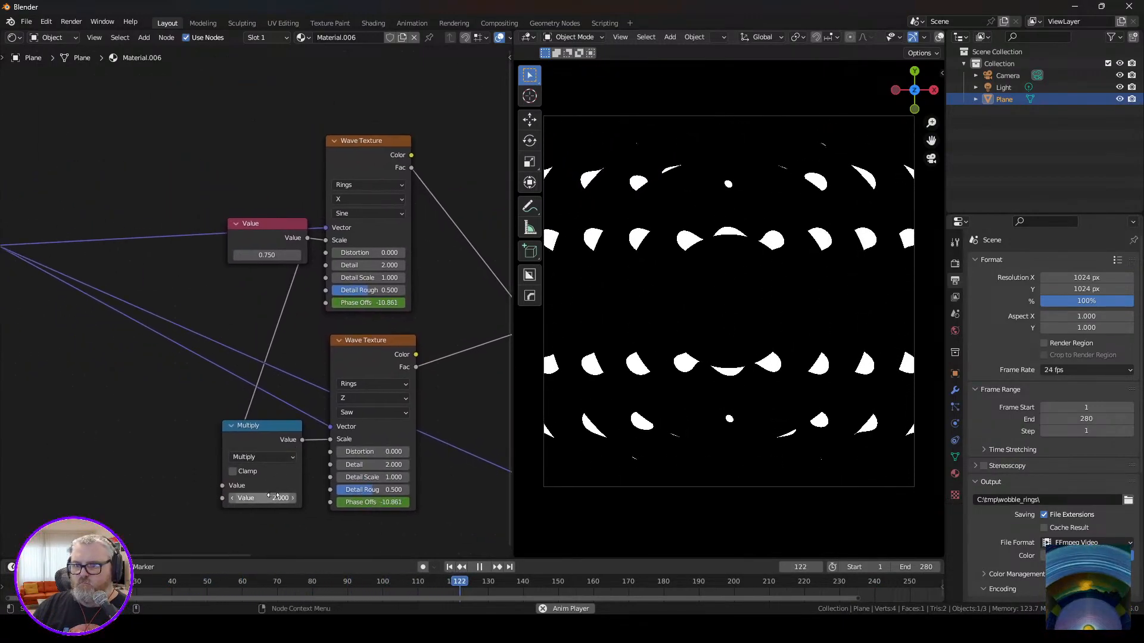
left_click_drag(267, 255, 242, 255)
double_click(277, 255)
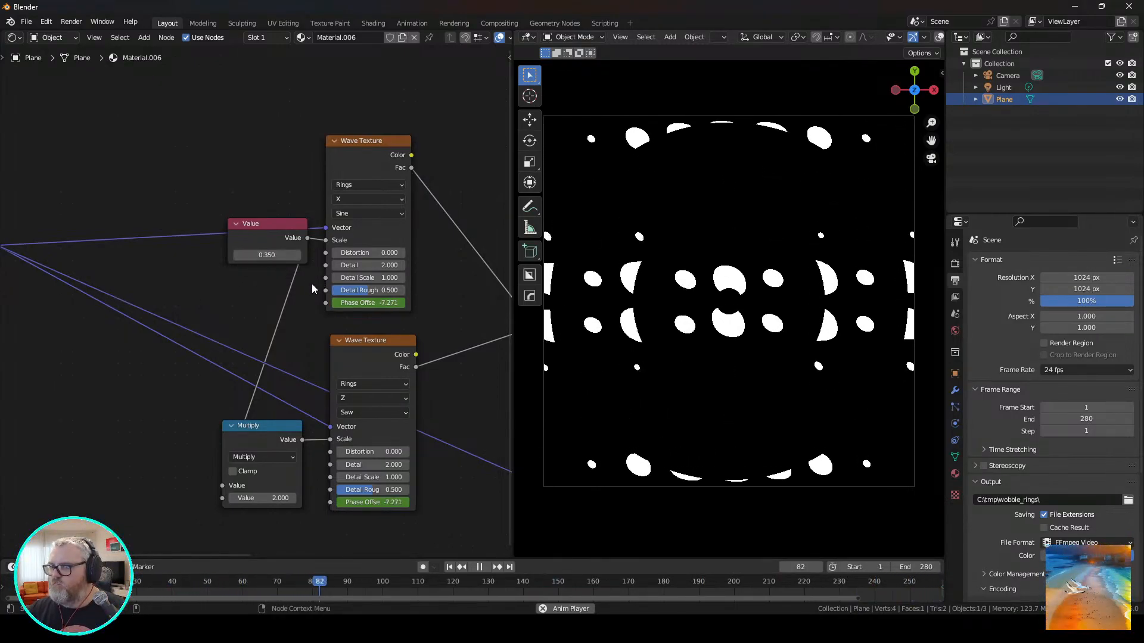
Shift the Color Ramp's black stop to 0.932 and insert an Add node with value -1.270 between Divide and the Color Ramp.
middle_click_drag(312, 283, 168, 263)
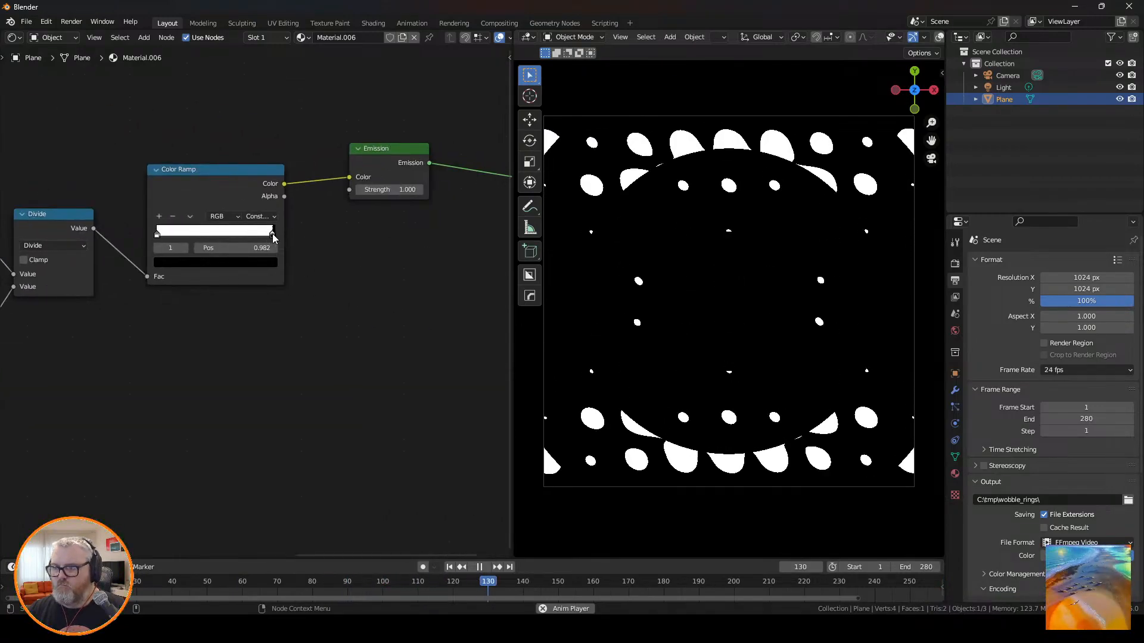
left_click_drag(274, 238, 268, 238)
middle_click_drag(115, 348, 303, 369)
key("shift+a")
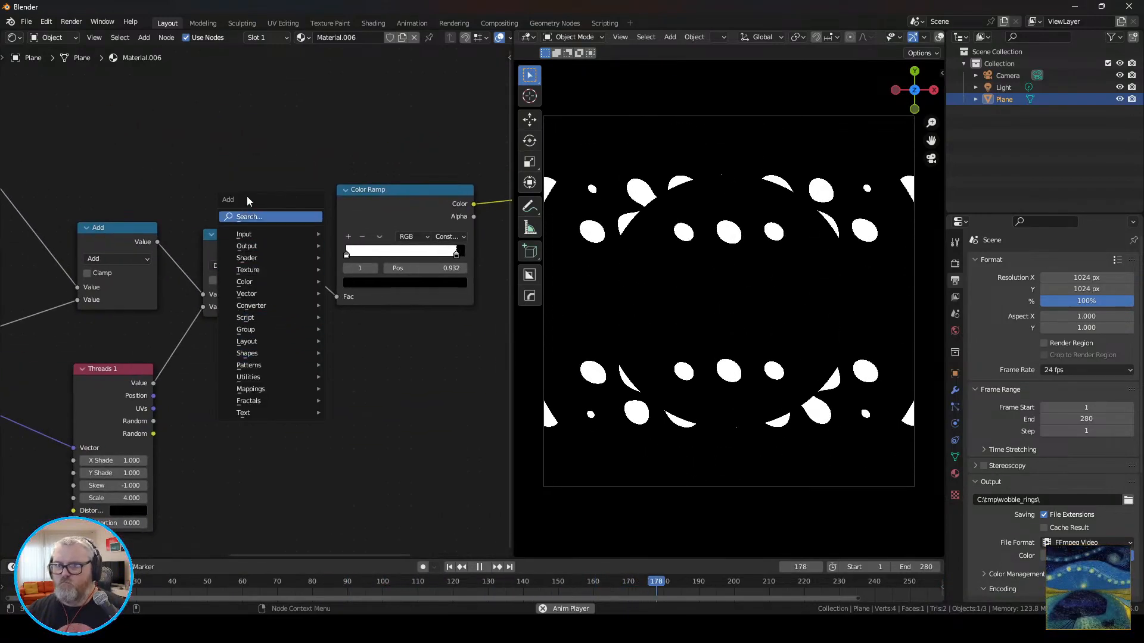
type("add")
key("Return")
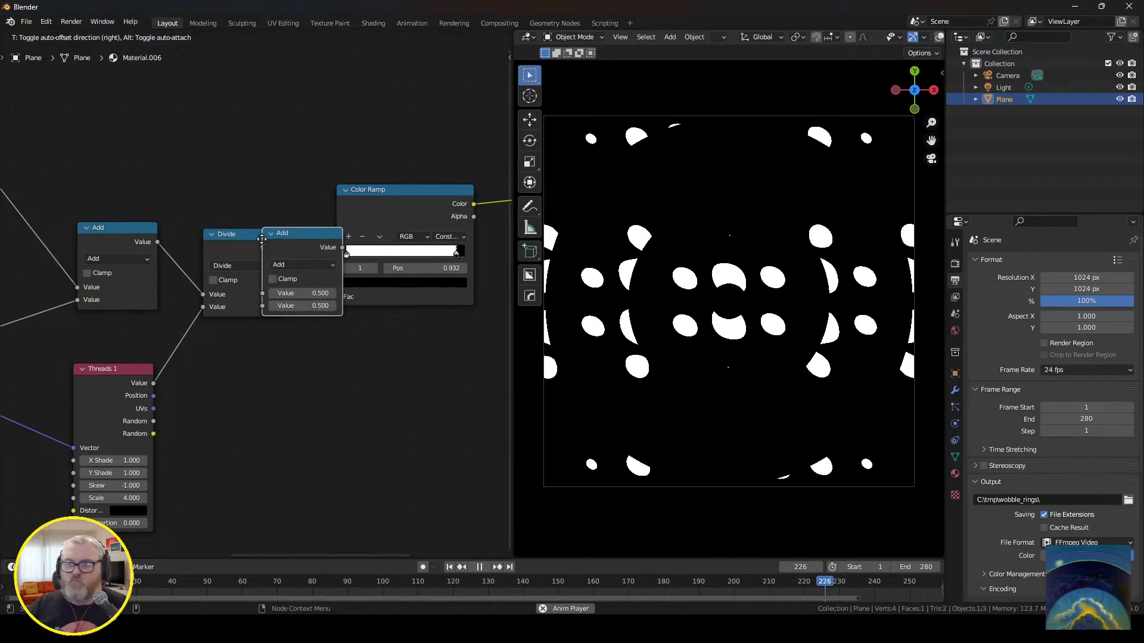
left_click(328, 239)
mouse_move(374, 306)
left_mouse_down()
mouse_move(417, 306)
mouse_move(374, 305)
left_mouse_up()
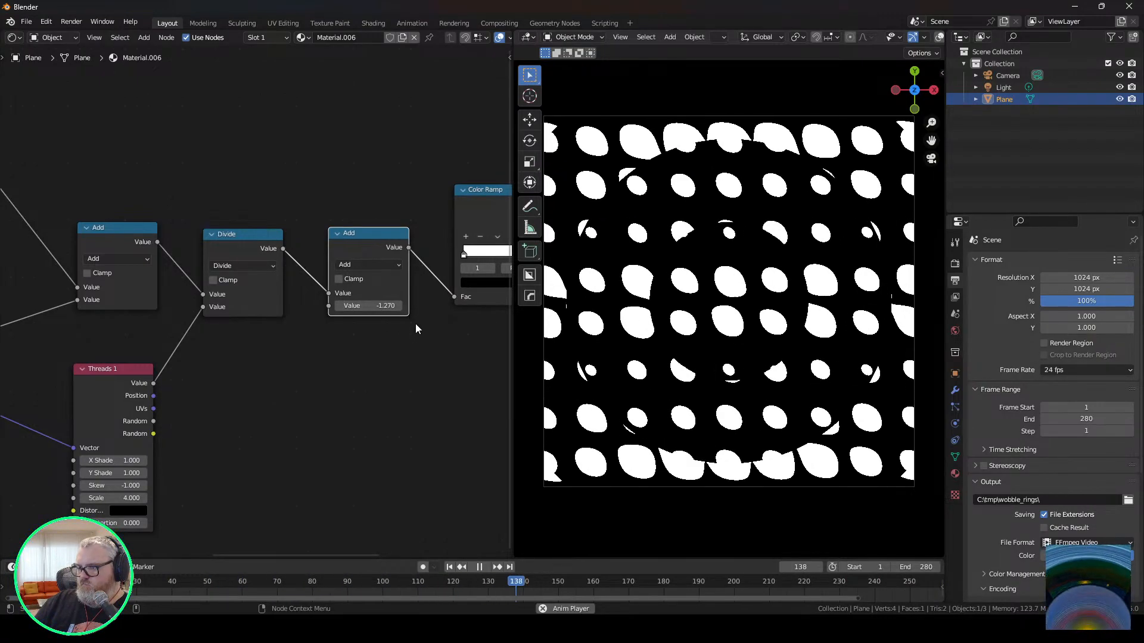
Set the Multiply node's second value to 0.25.
middle_click_drag(113, 490, 471, 457)
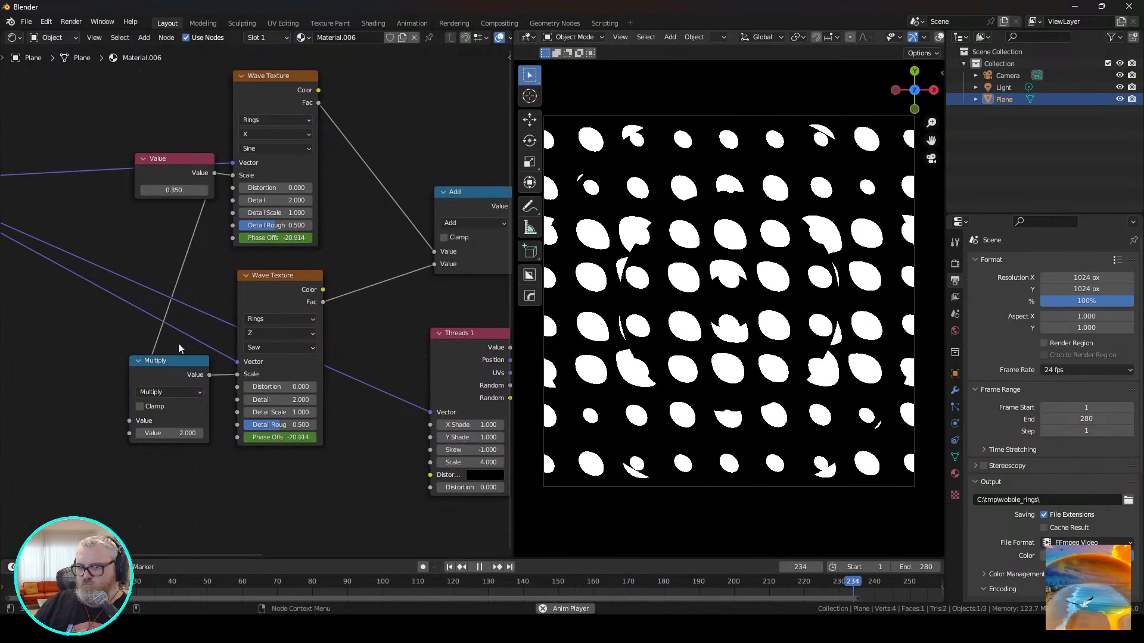
double_click(176, 433)
type(".2")
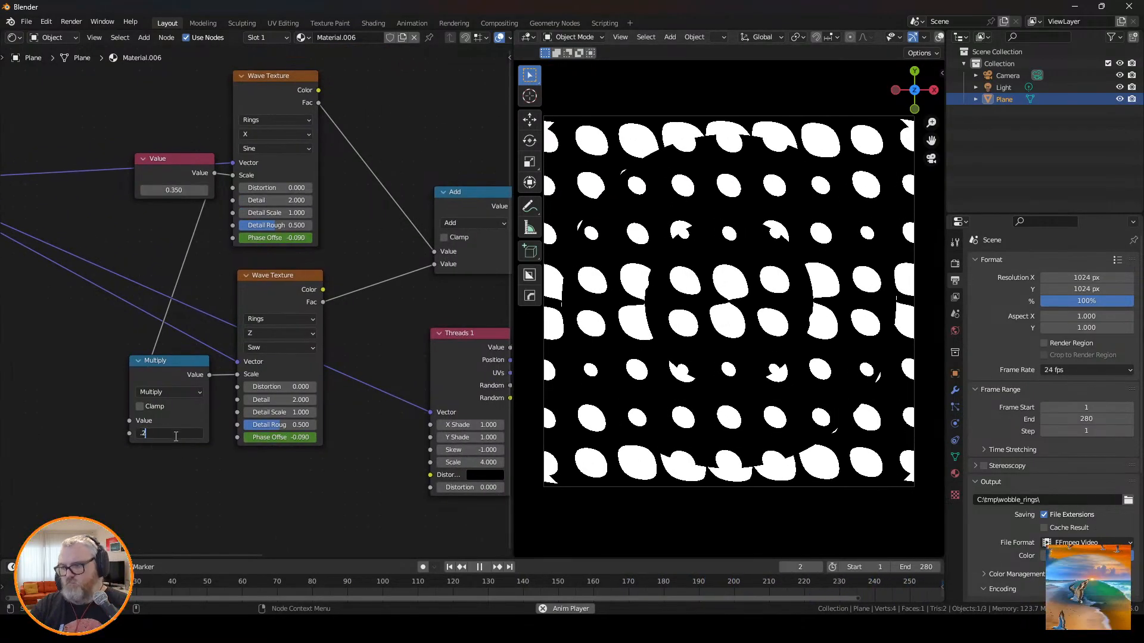
type("50")
key("Return")
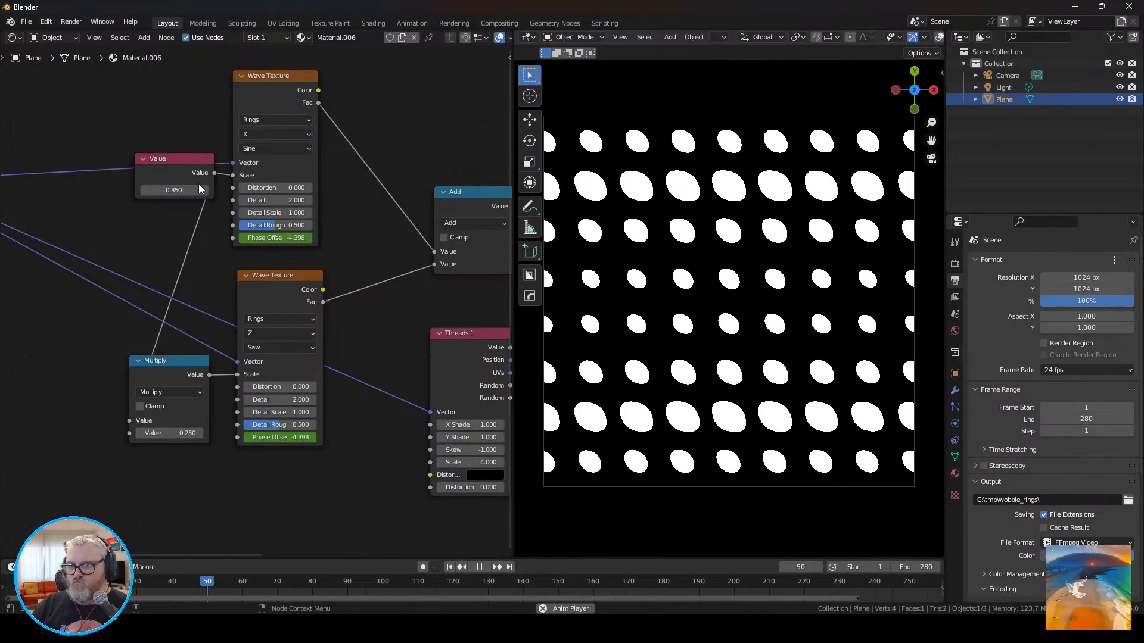
Try 1 and 4 in the Value node that drives the wave scales, and settle on 3.
double_click(199, 187)
type("1")
key("Return")
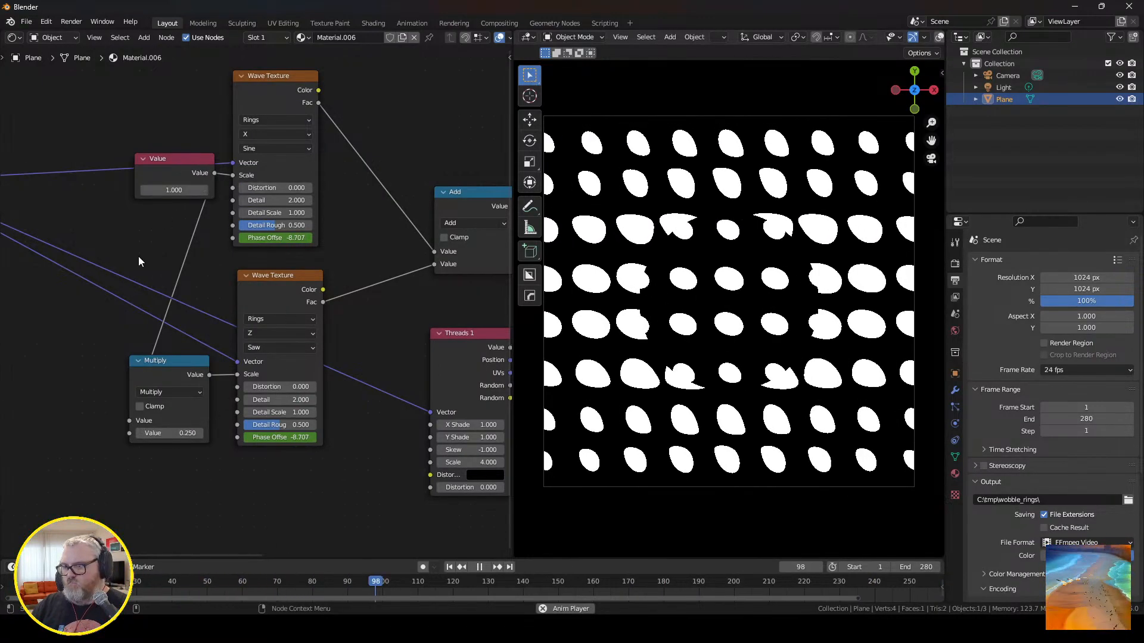
double_click(174, 189)
type("4")
key("Return")
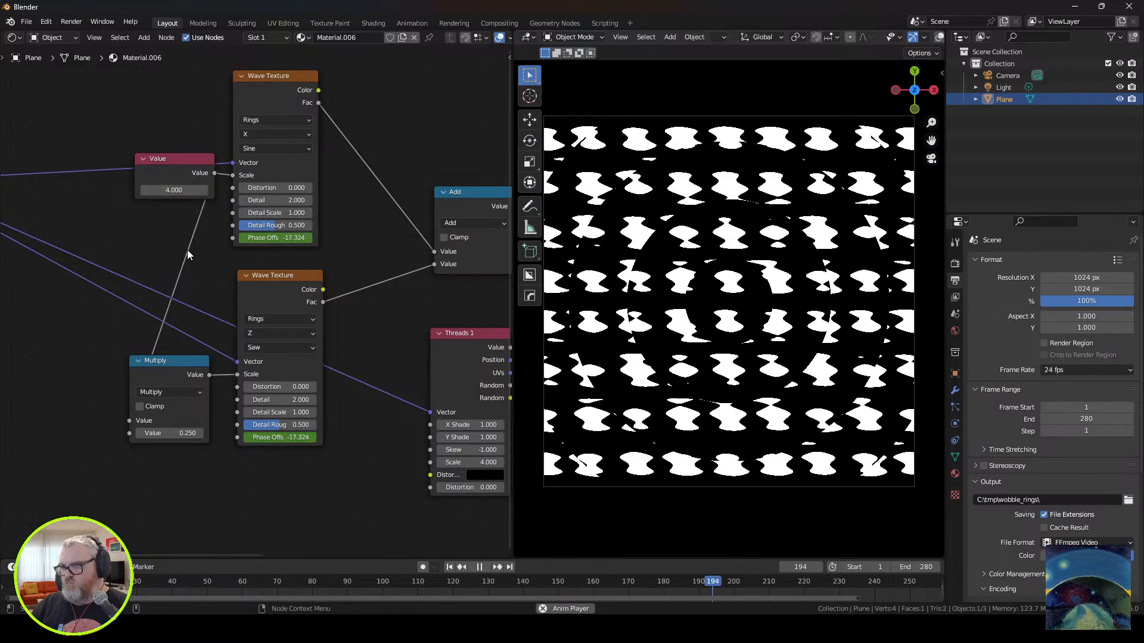
double_click(174, 191)
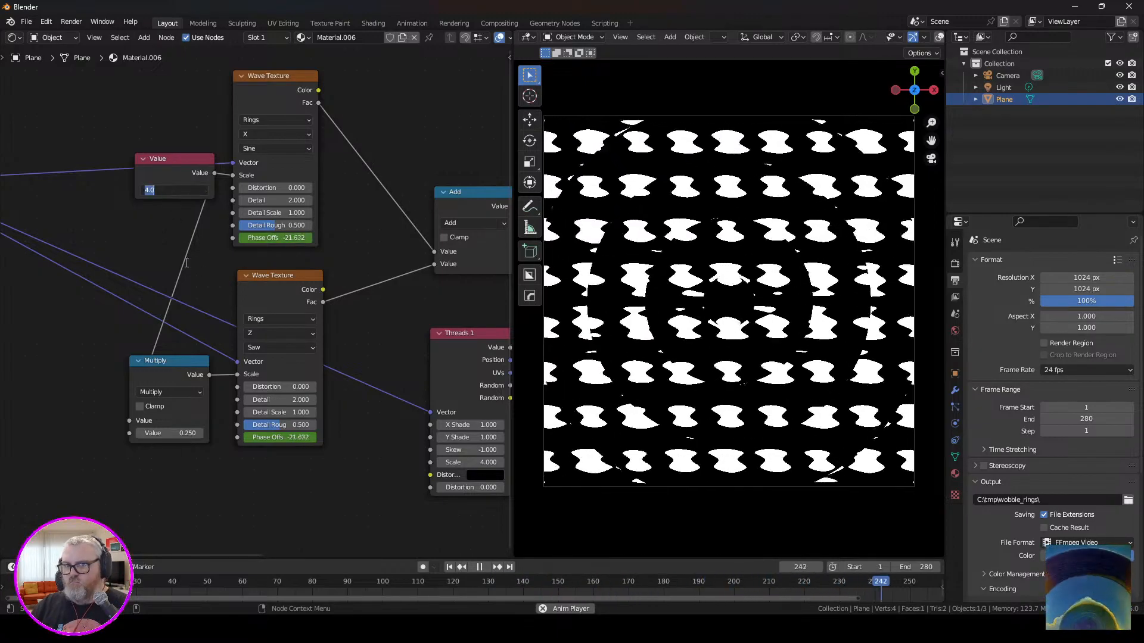
type("3")
key("Return")
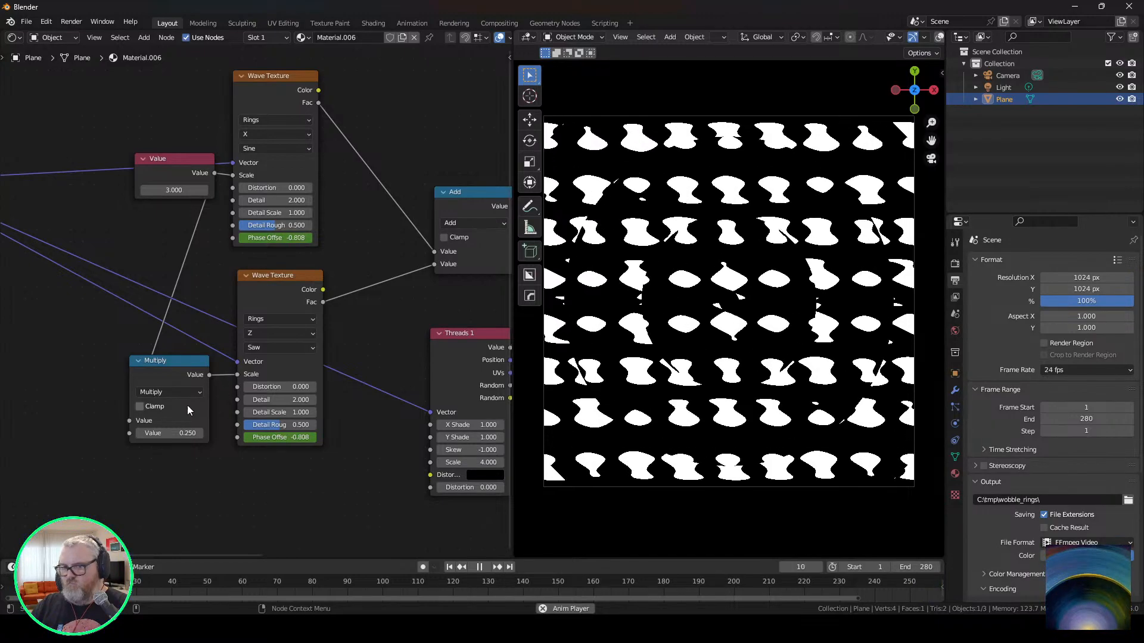
Set the Multiply node's second value to 0.15 and the Distortion of the Sine Wave Texture to 65.1.
double_click(169, 433)
type("0.15")
key("Return")
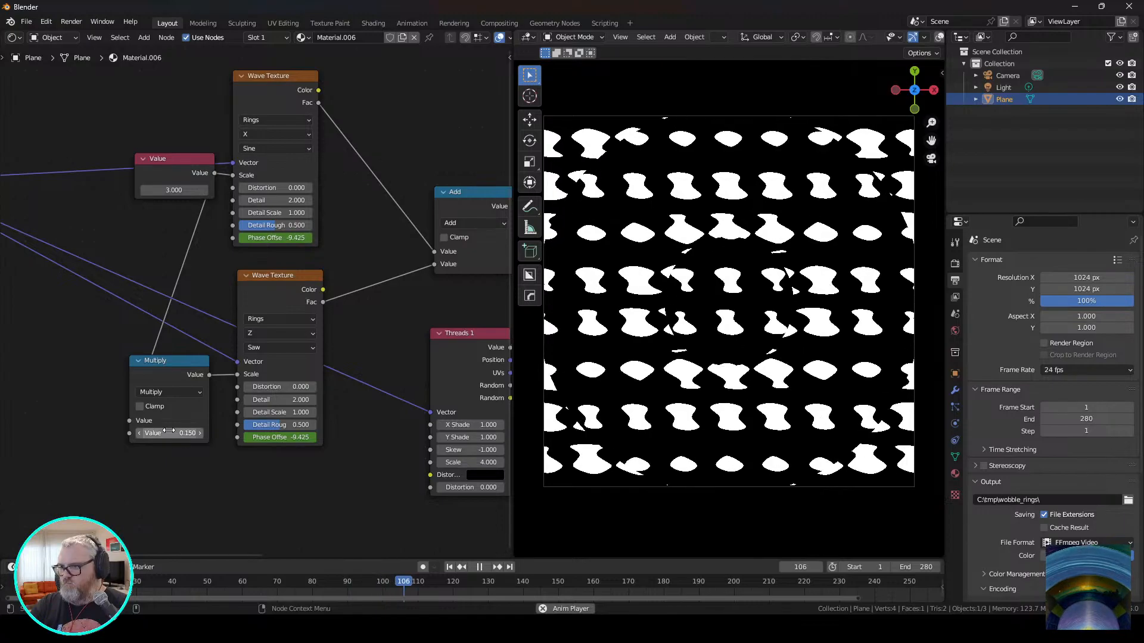
left_click_drag(278, 387, 310, 386)
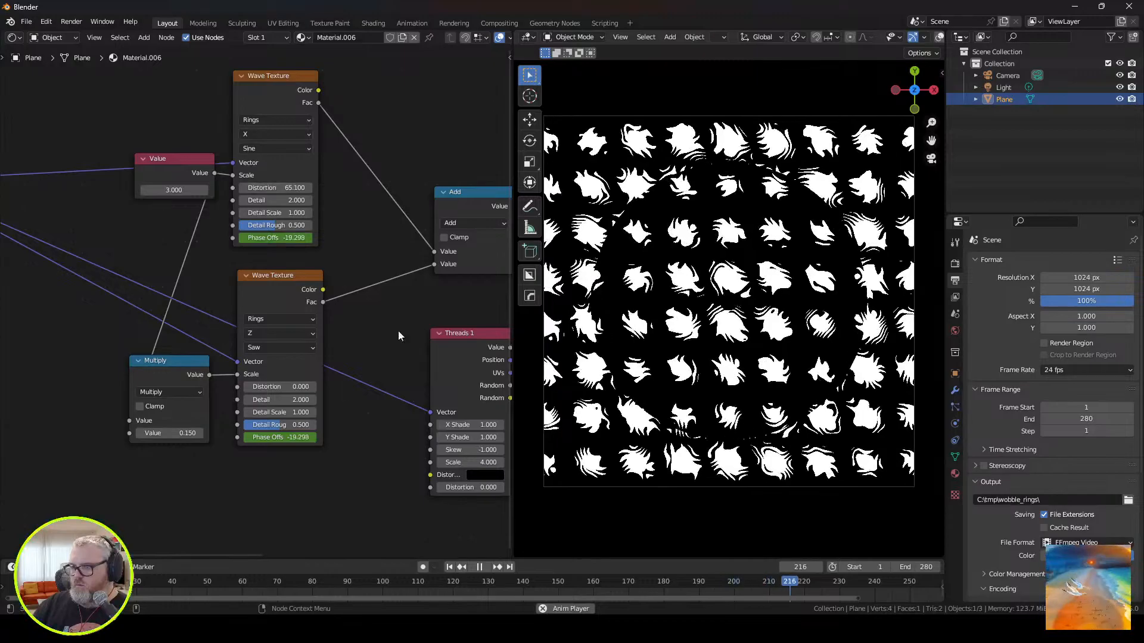
Delete the Threads 1 node.
middle_click_drag(366, 352, 100, 308)
left_click(196, 306)
key("x")
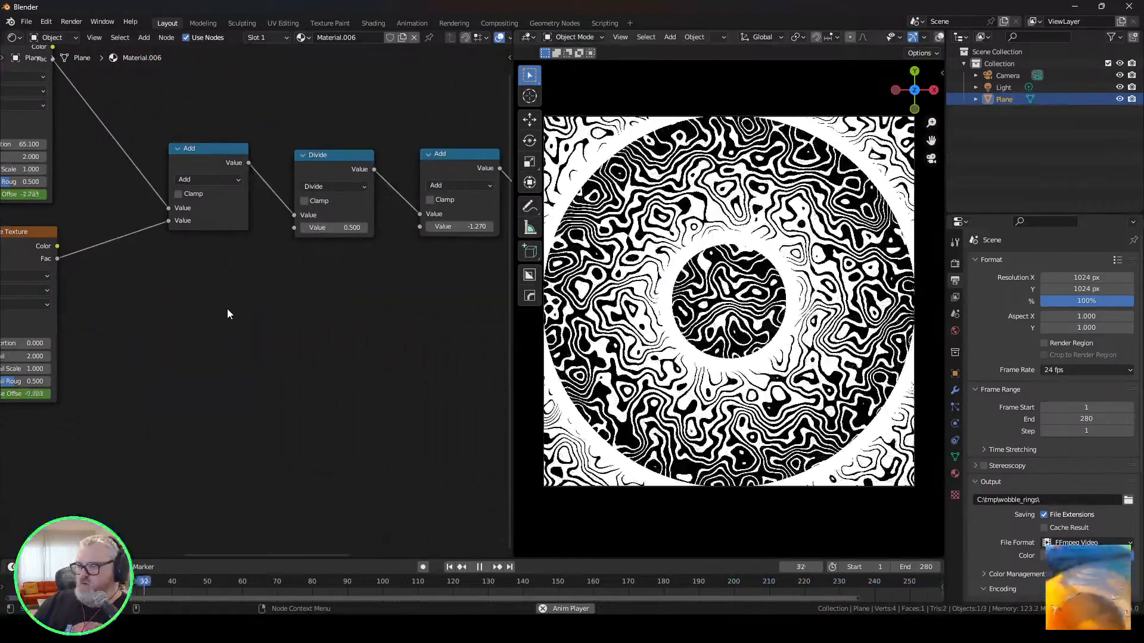
Add a Polka Dots pattern node, feed it the Mapping vector and connect its Value output to the Divide node's second value.
key("shift+a")
mouse_move(197, 460)
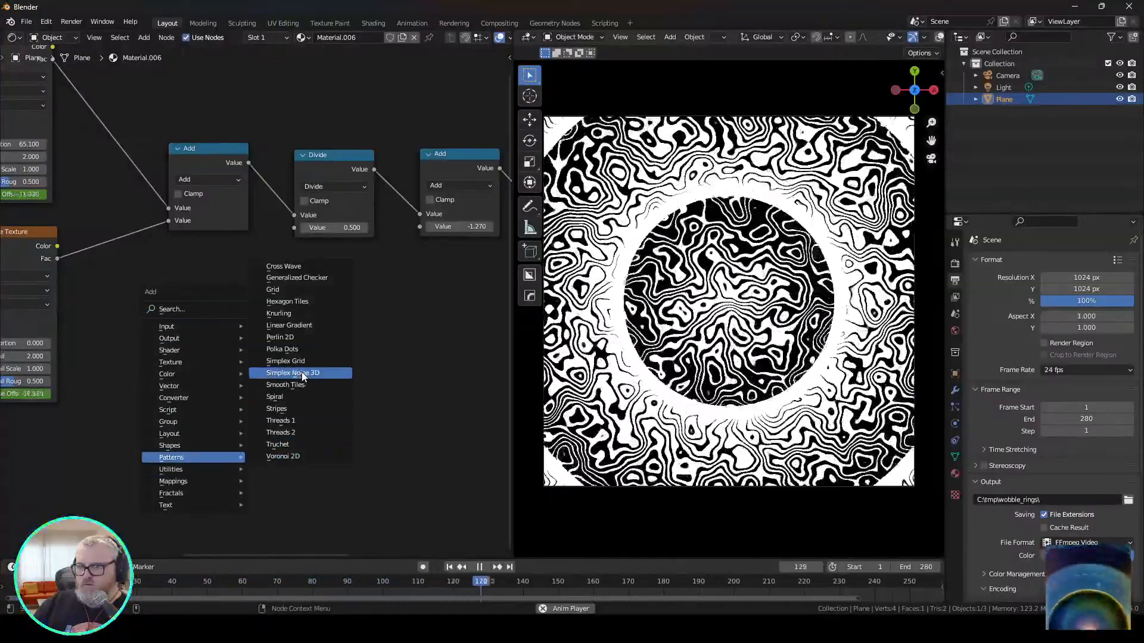
left_click(316, 350)
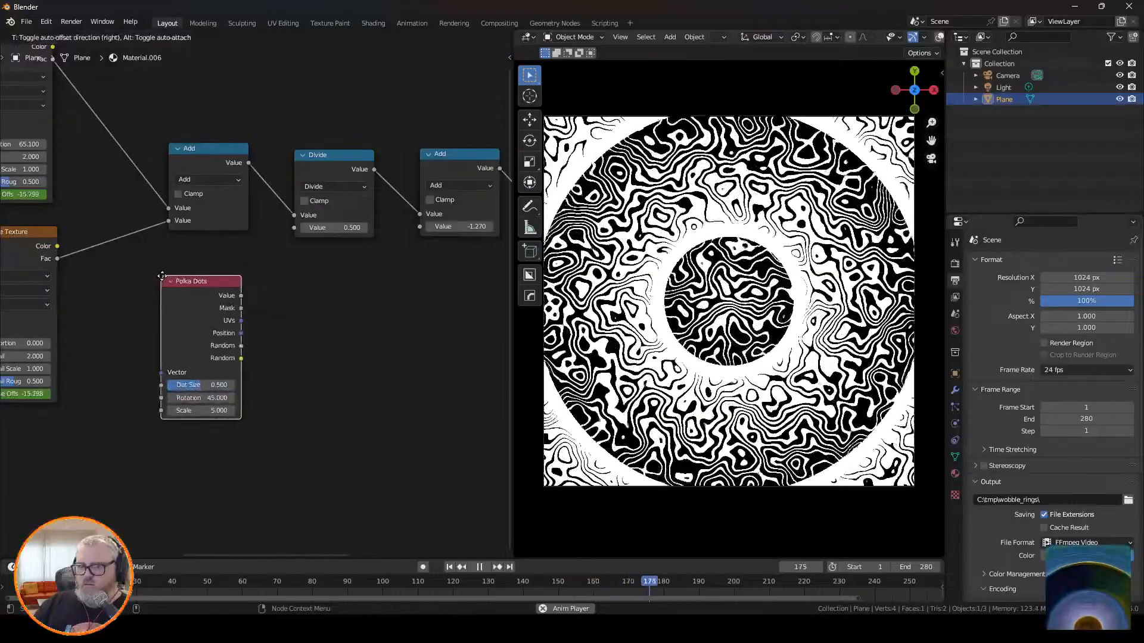
scroll(210, 354, "down", 3)
middle_click_drag(65, 339, 157, 338)
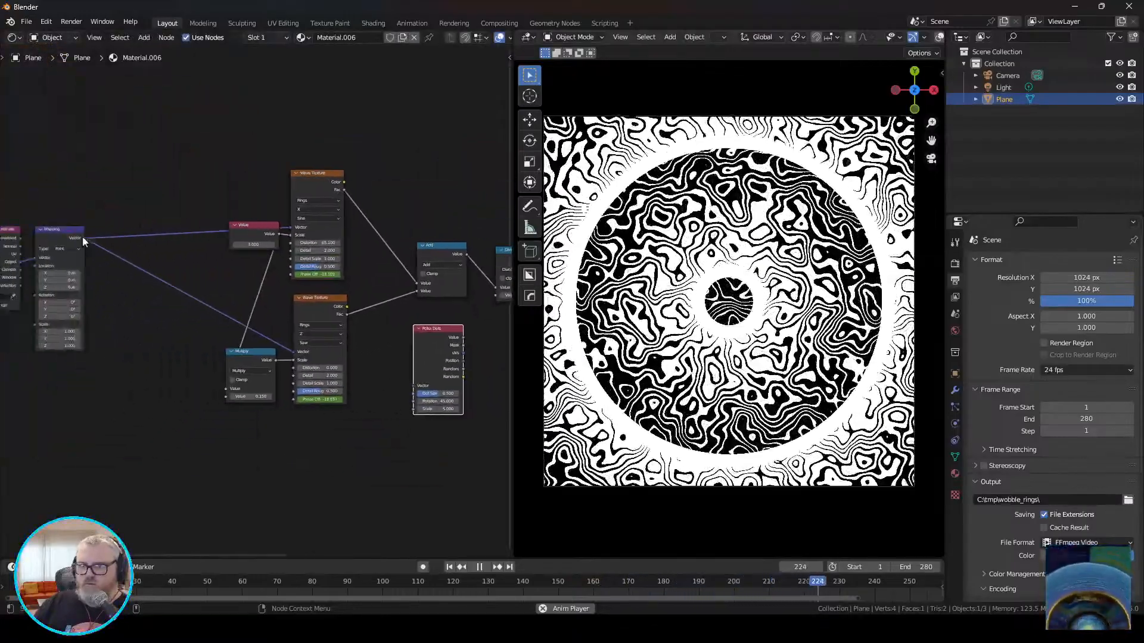
left_click_drag(82, 236, 425, 396)
middle_click_drag(448, 401, 237, 411)
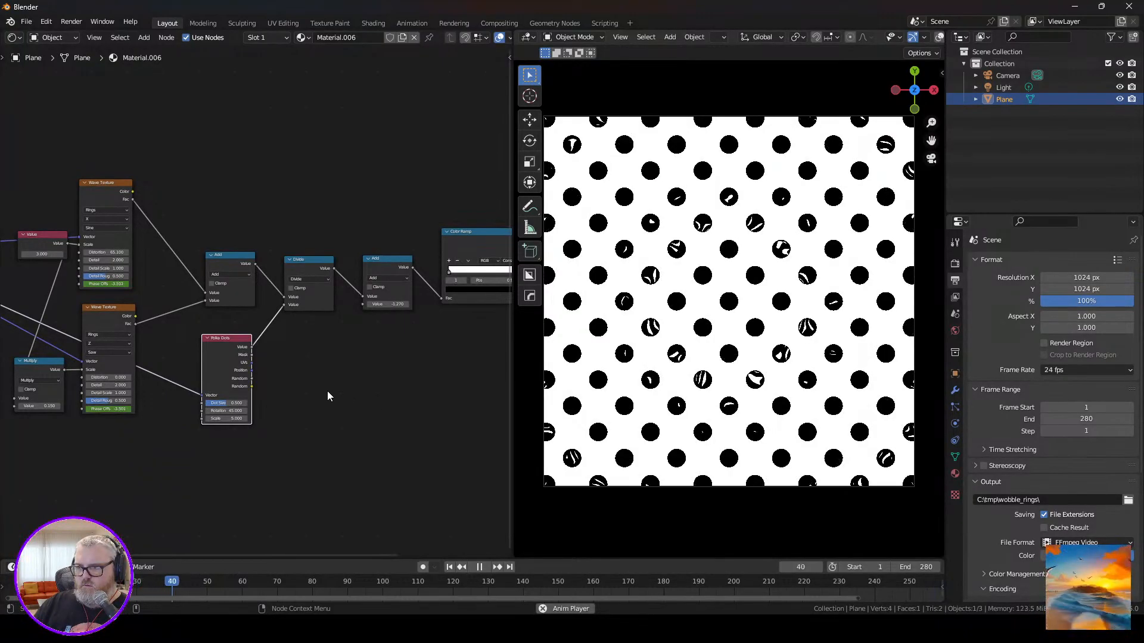
Change the Divide node's operation to Subtract, also trying Add before settling on Subtract.
scroll(328, 392, "up", 3)
scroll(332, 385, "up", 1)
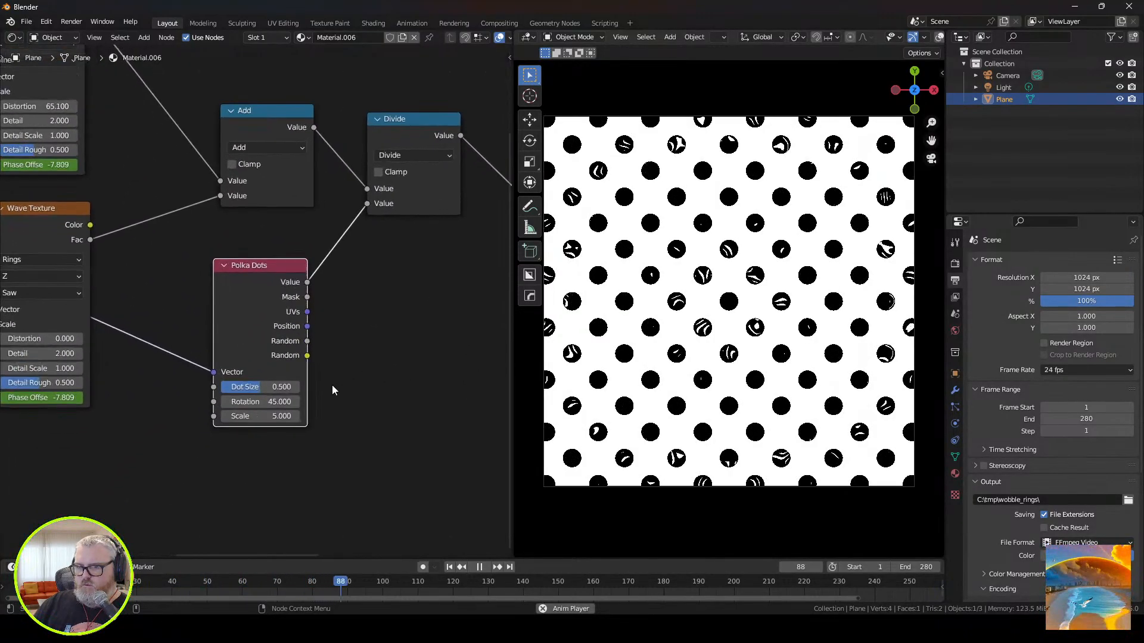
scroll(331, 385, "up", 1)
left_click(412, 130)
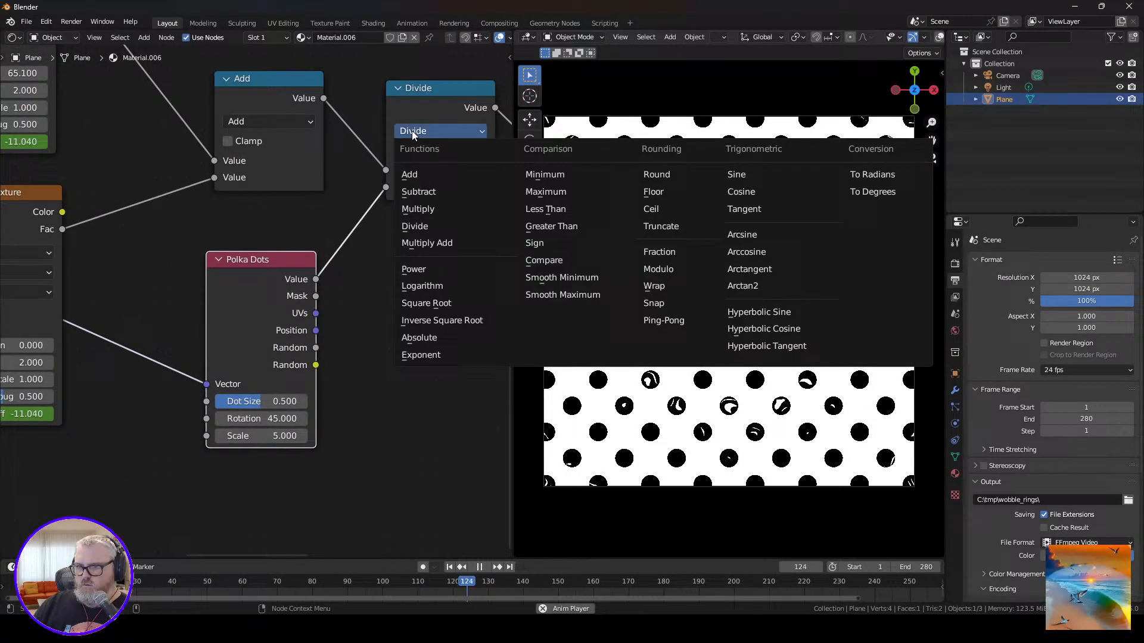
left_click(426, 193)
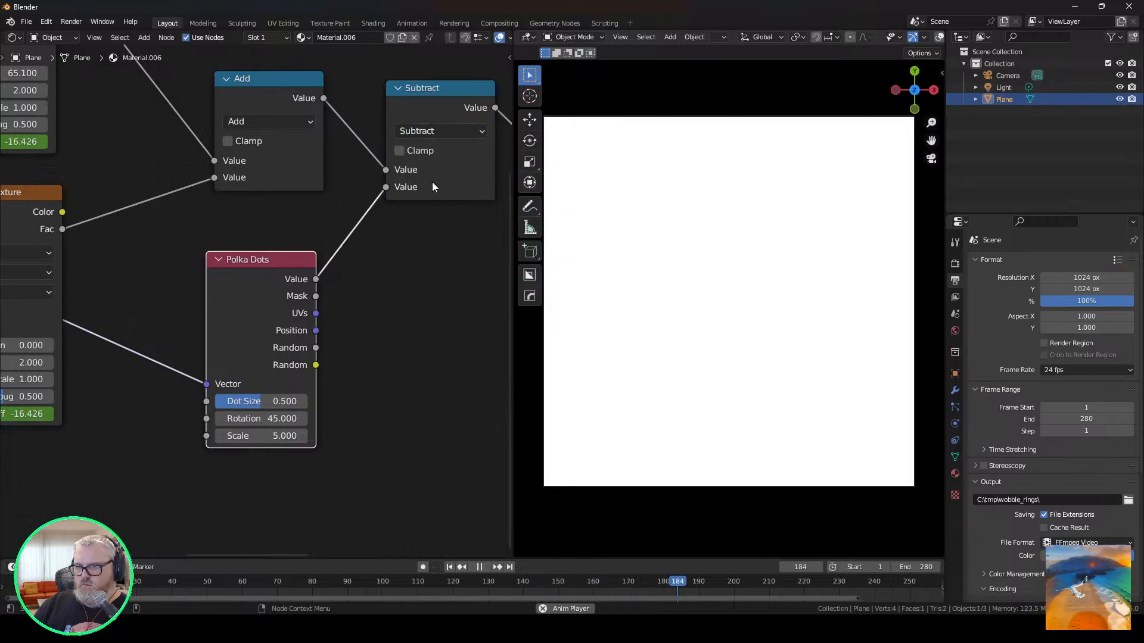
left_click(427, 131)
left_click(427, 191)
left_click(429, 131)
left_click(436, 169)
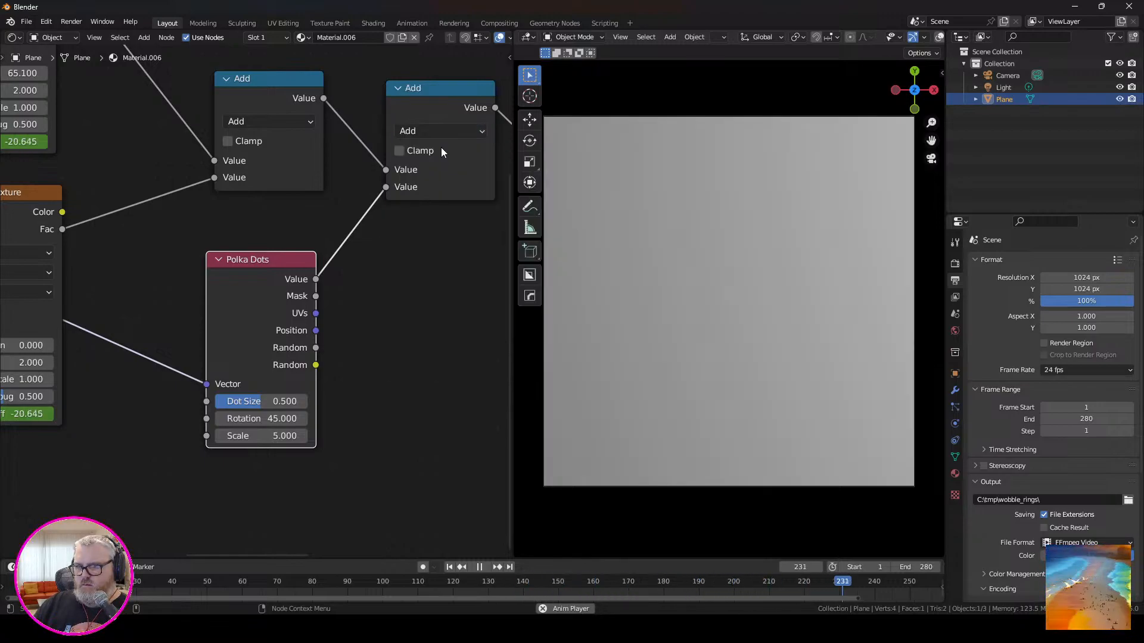
middle_click_drag(440, 148, 281, 215)
left_click(293, 206)
left_click(275, 261)
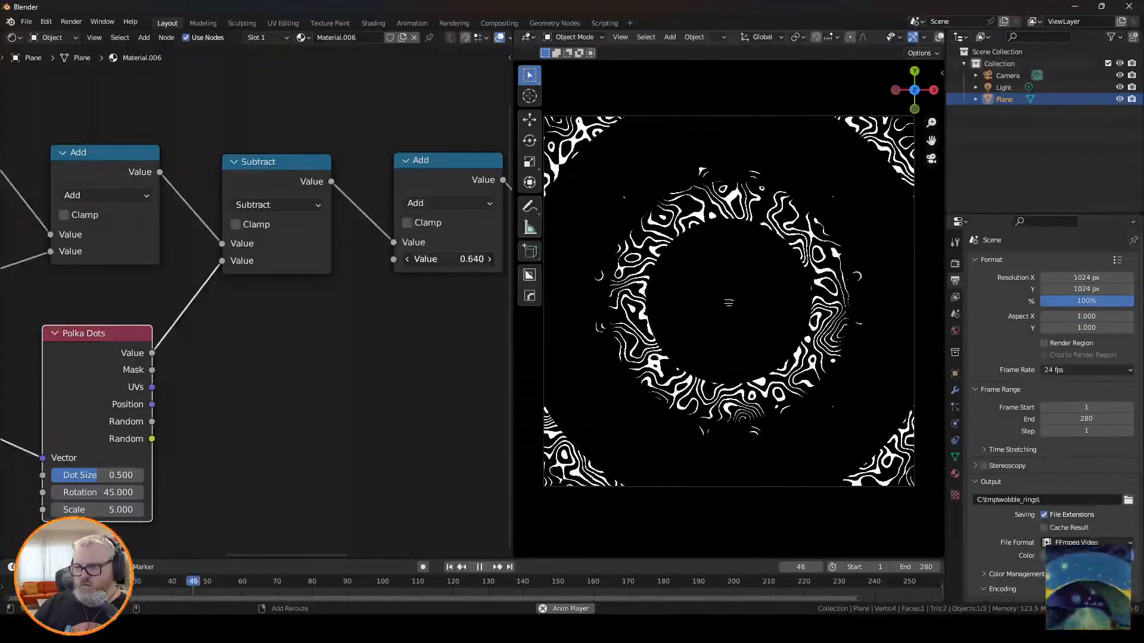
Set the value of the Add node before the Color Ramp to 0.57 and the Sine Wave Texture's Distortion to 0.
left_click_drag(450, 259, 463, 259)
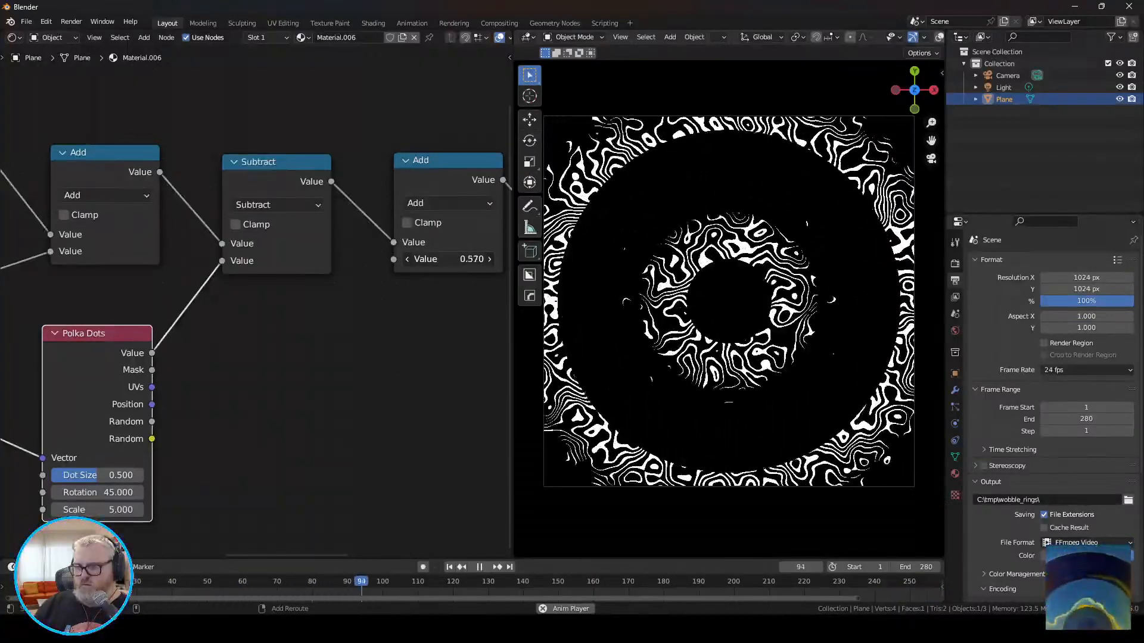
middle_click_drag(496, 374, 574, 382)
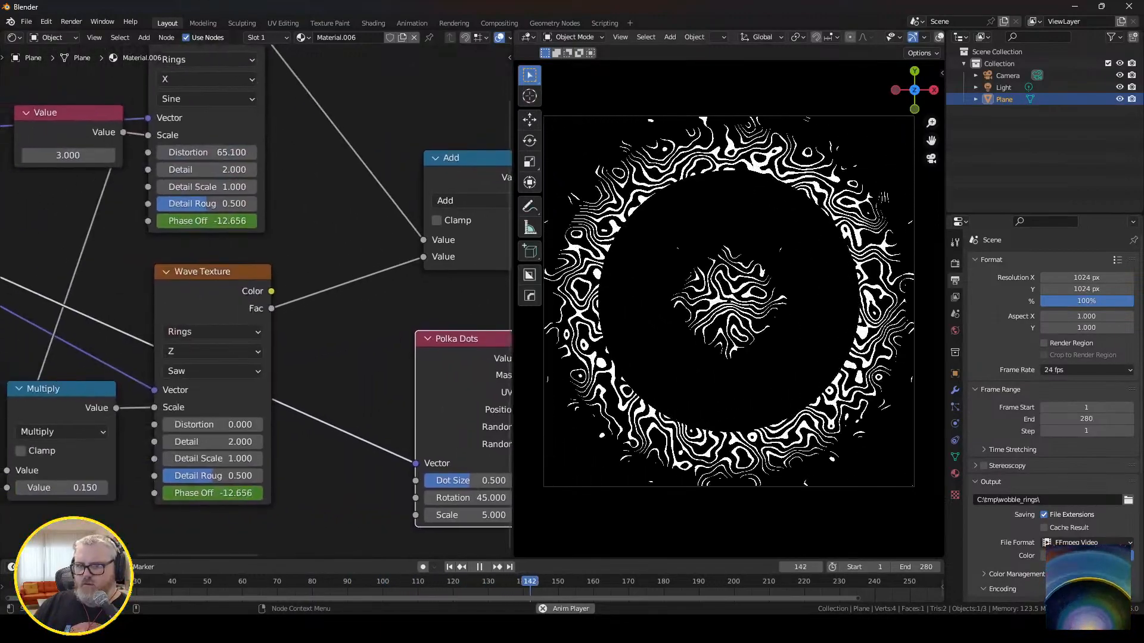
left_click_drag(218, 154, 178, 154)
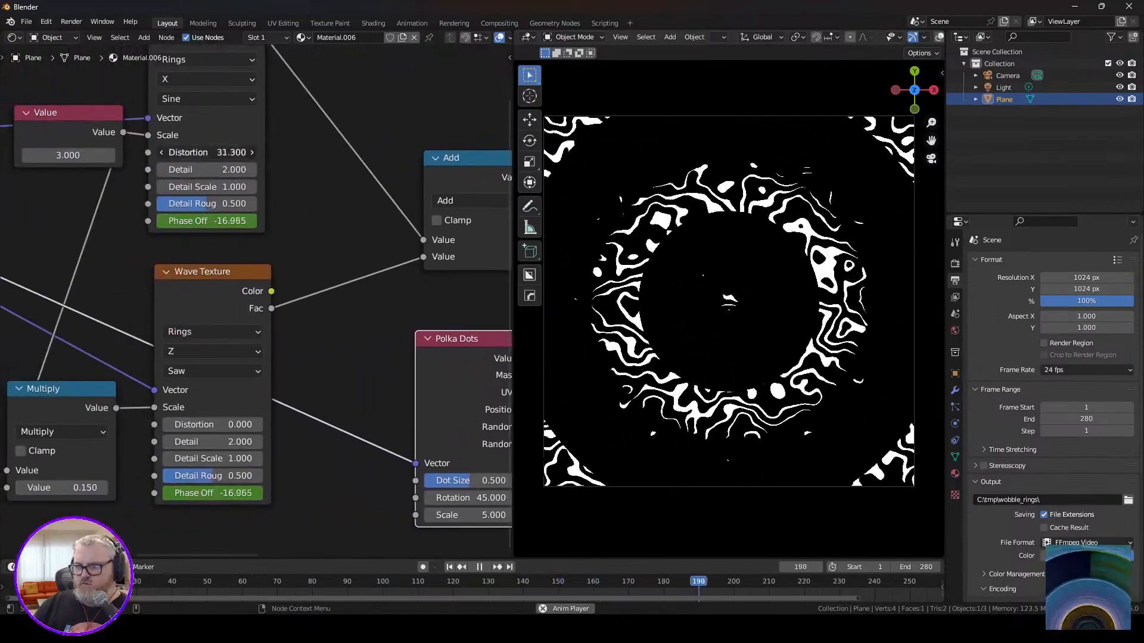
left_click(203, 152)
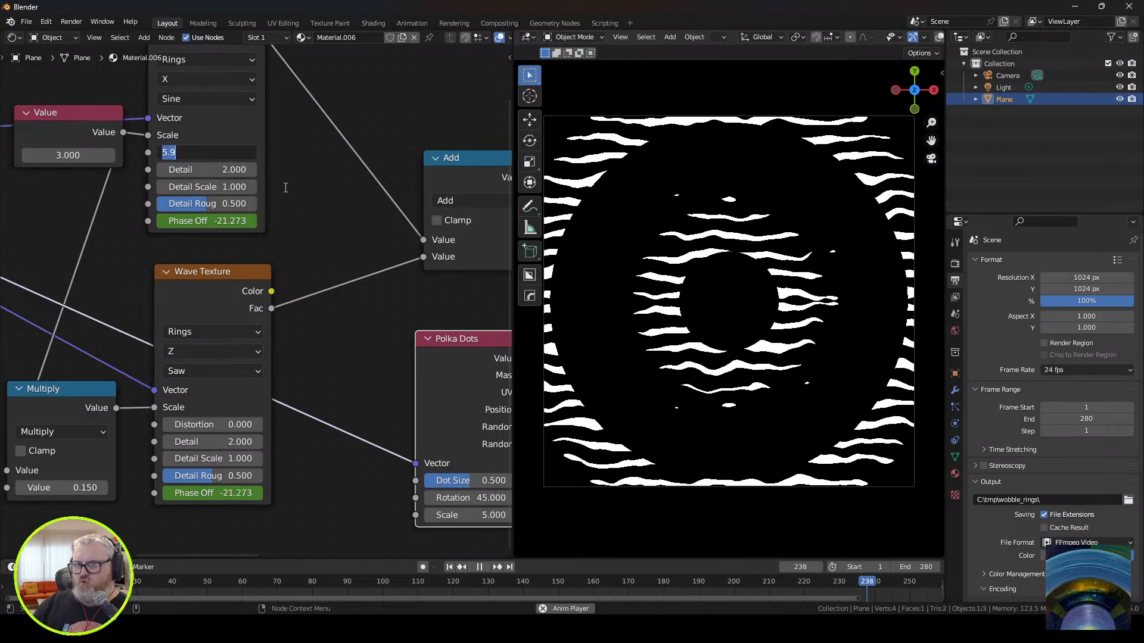
type("0")
key("Return")
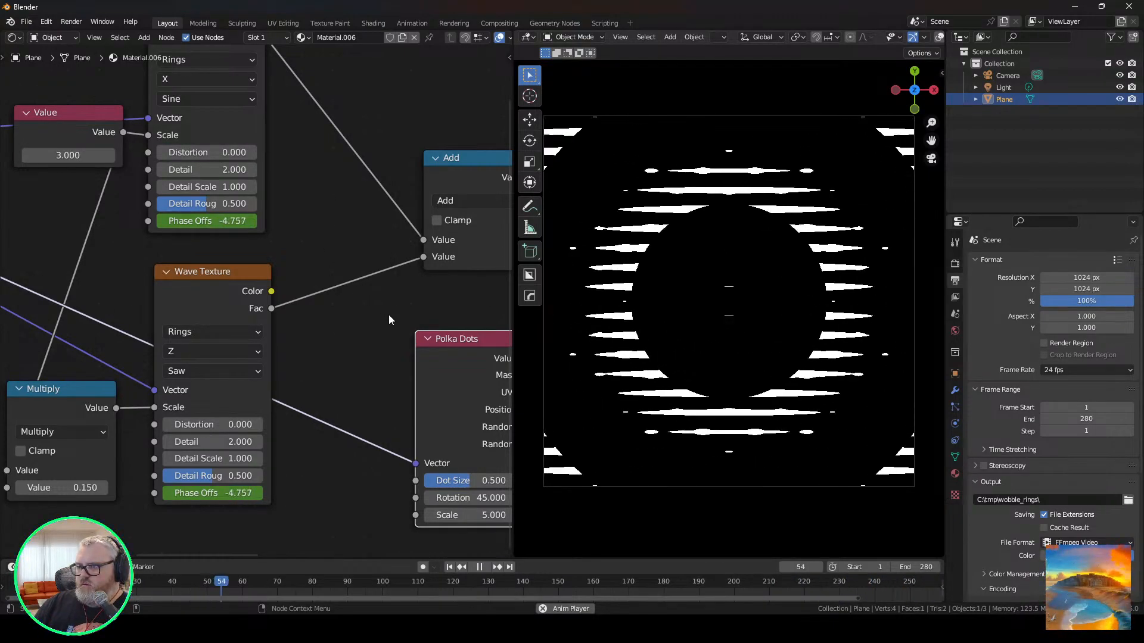
Shift the Color Ramp's black stop to 0.873 and lower the preceding Add node's value to about 0.22.
middle_click_drag(439, 307, 247, 391)
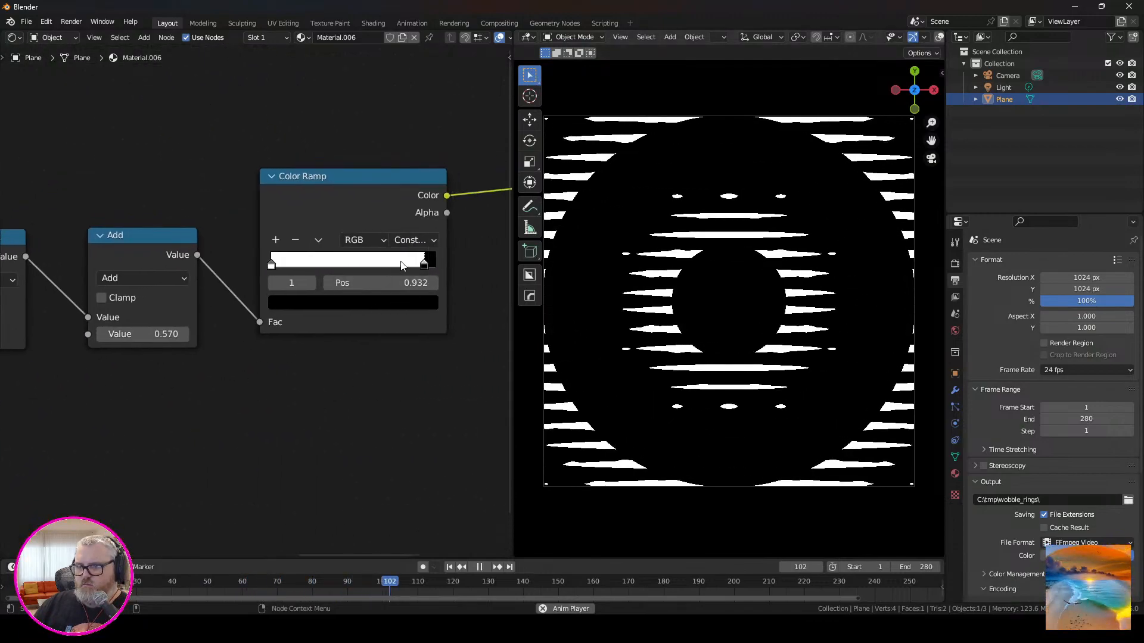
left_click_drag(178, 331, 202, 331)
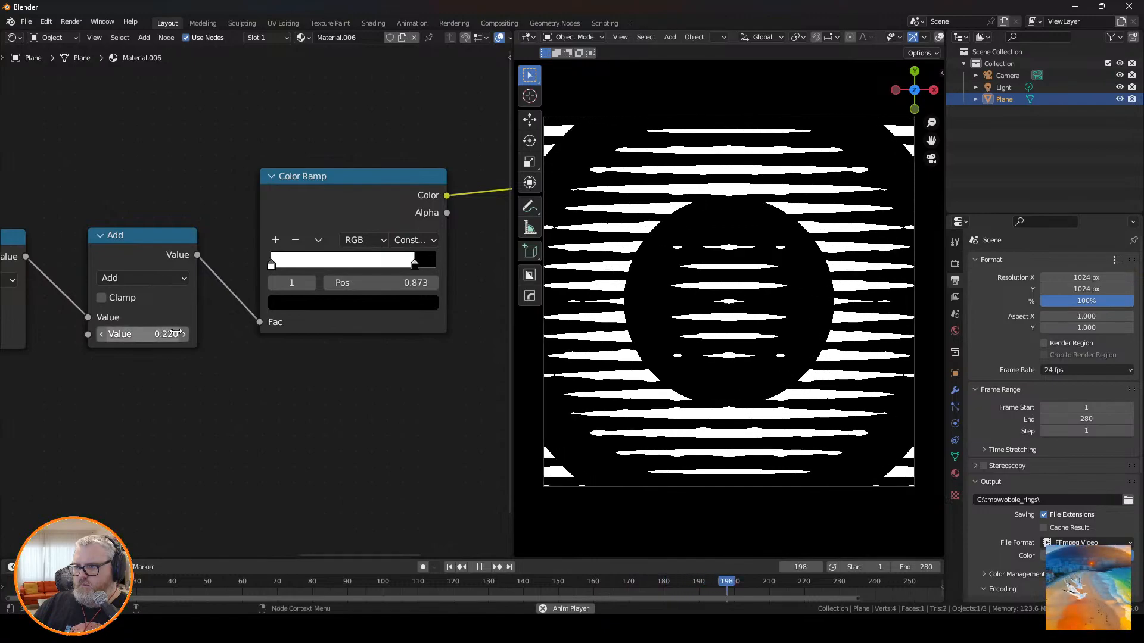
middle_click_drag(142, 386, 131, 363)
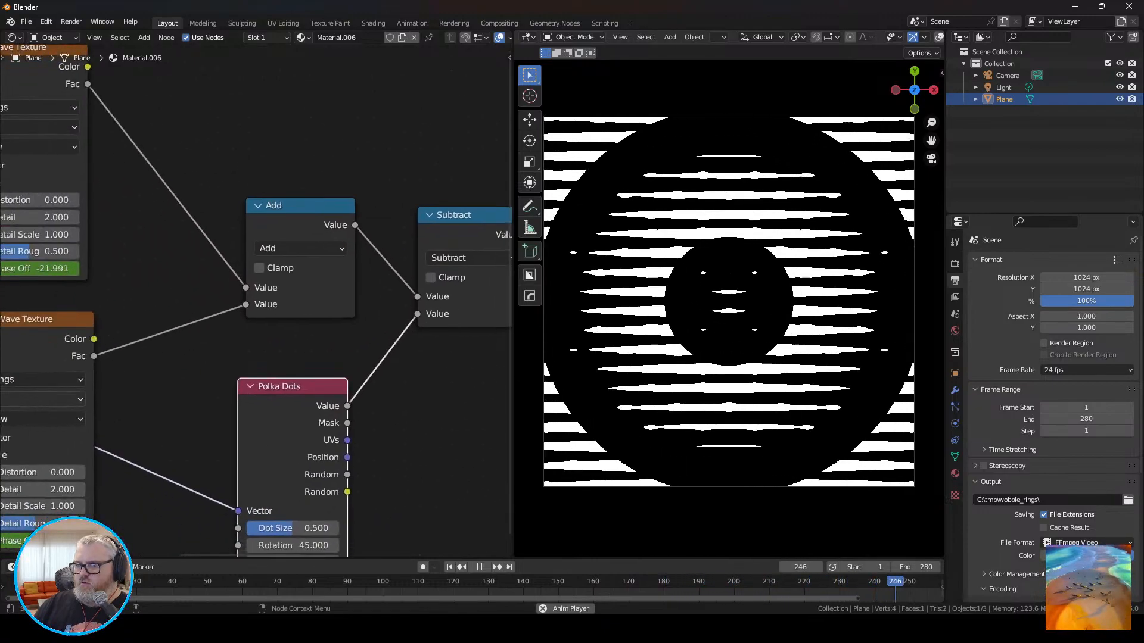
middle_click_drag(159, 451, 389, 369)
middle_click_drag(255, 231, 200, 353)
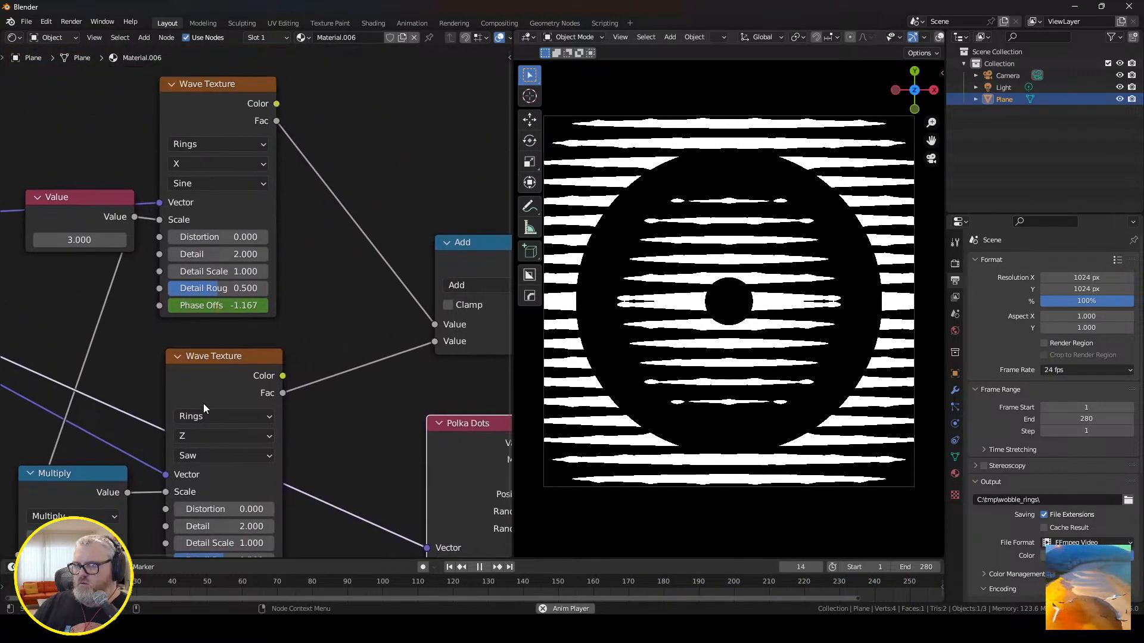
Change the upper Wave Texture's rings direction to Z, also trying Y before settling on Z.
left_click(213, 163)
left_click(195, 198)
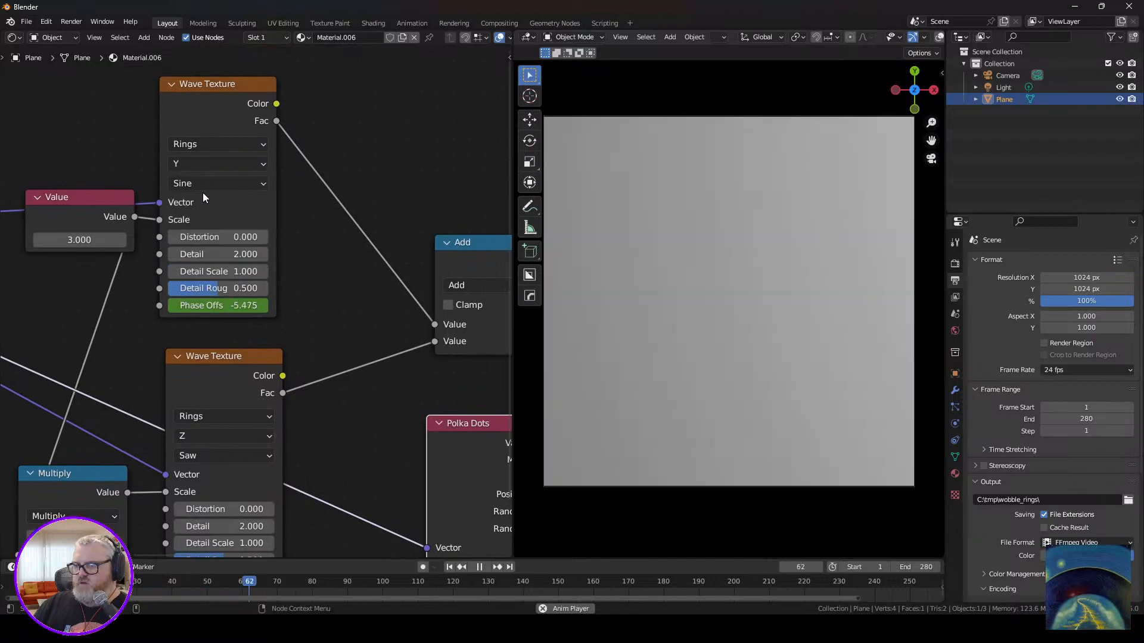
left_click(213, 162)
left_click(205, 215)
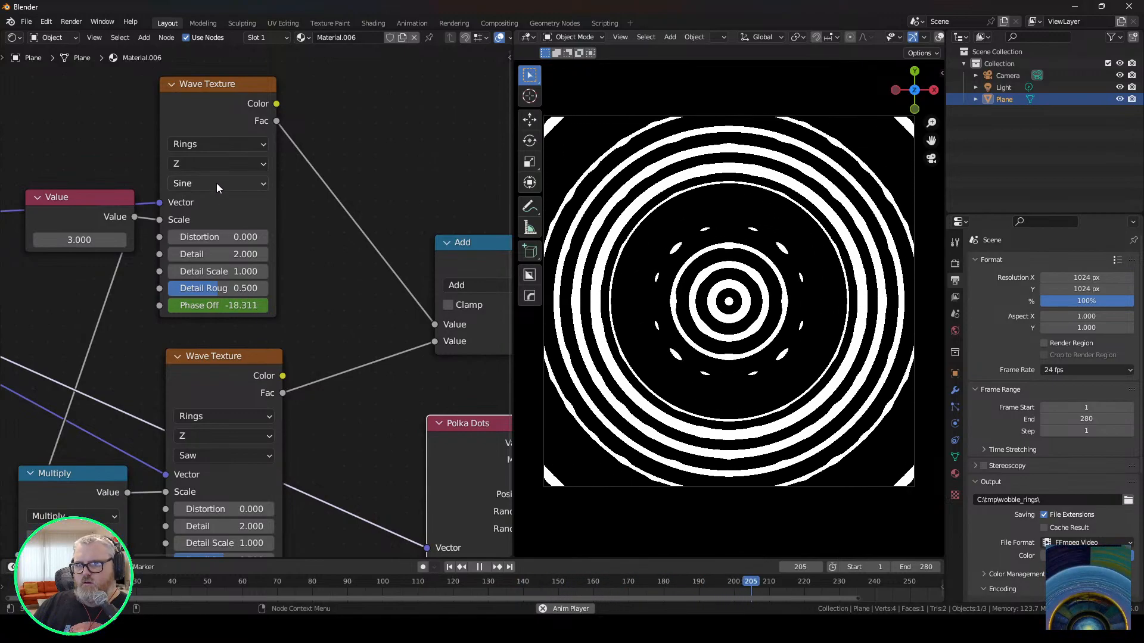
Set the upper Wave Texture's wave profile to Triangle and lower the Value node feeding its Scale to 1.000.
left_click(216, 183)
left_click(211, 218)
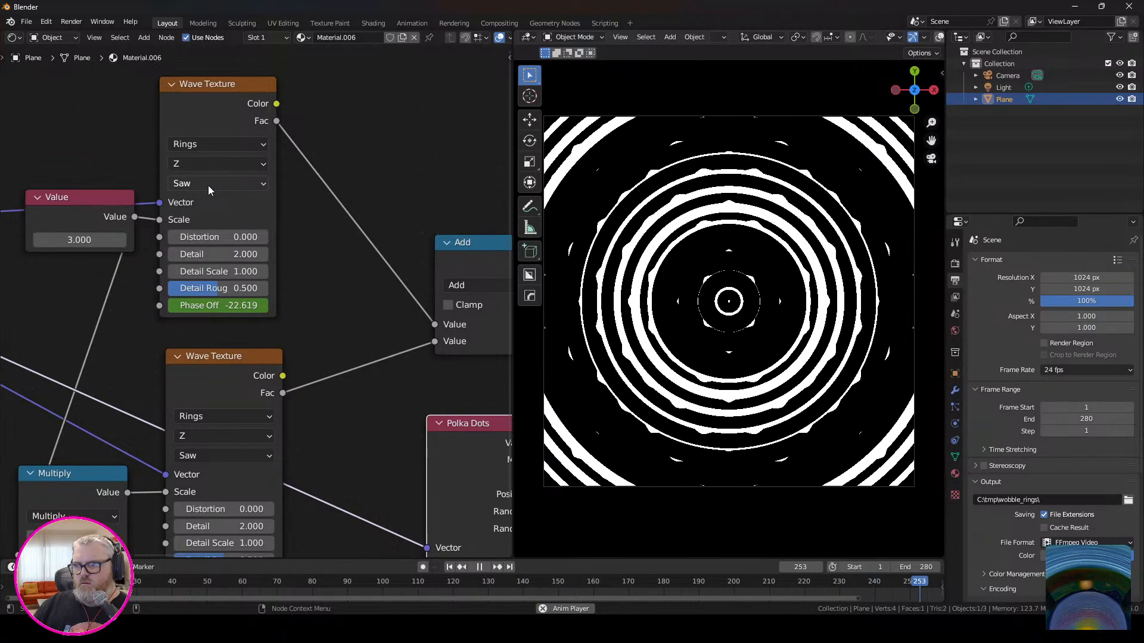
left_click(208, 185)
left_click(212, 238)
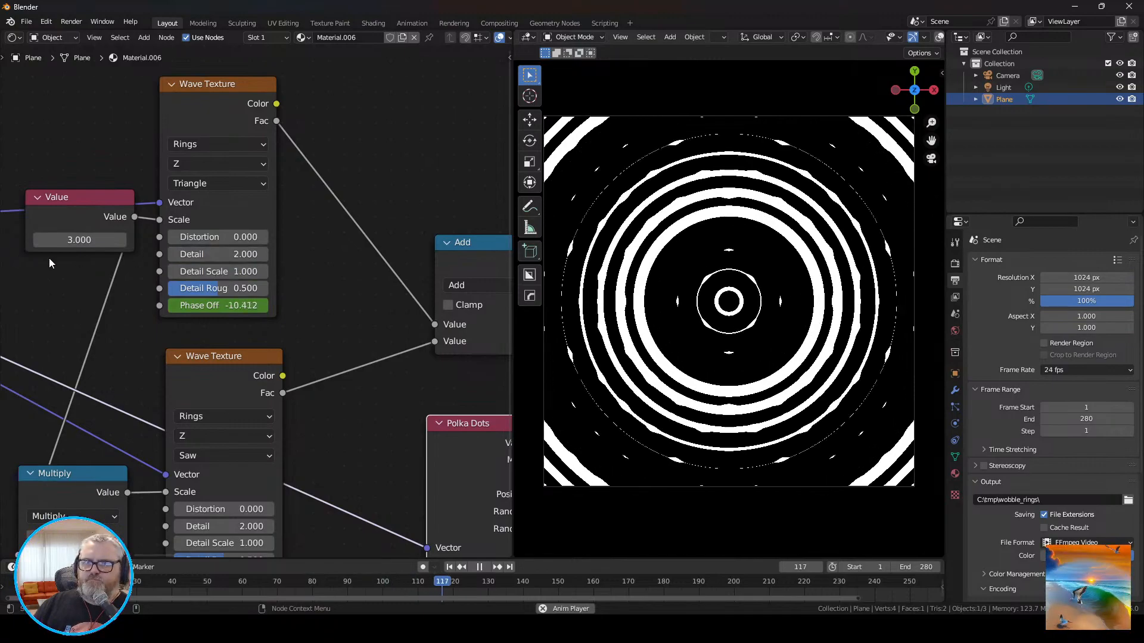
left_click_drag(79, 239, 48, 239)
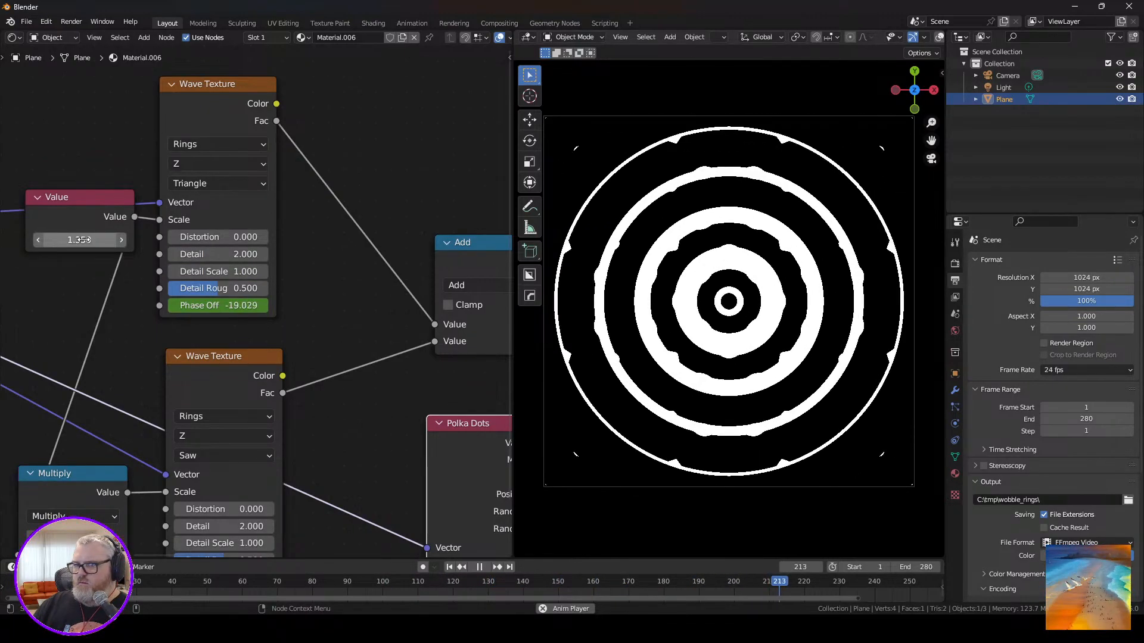
left_click_drag(83, 239, 76, 240)
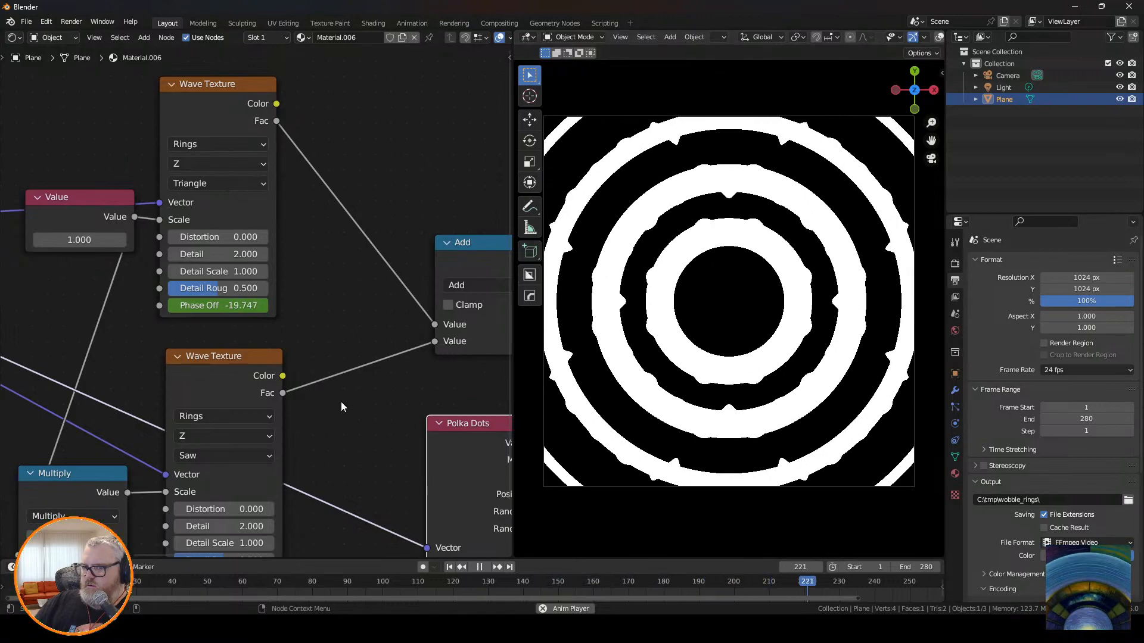
Try X and Y as the lower Wave Texture's rings direction before restoring Z.
left_click(198, 431)
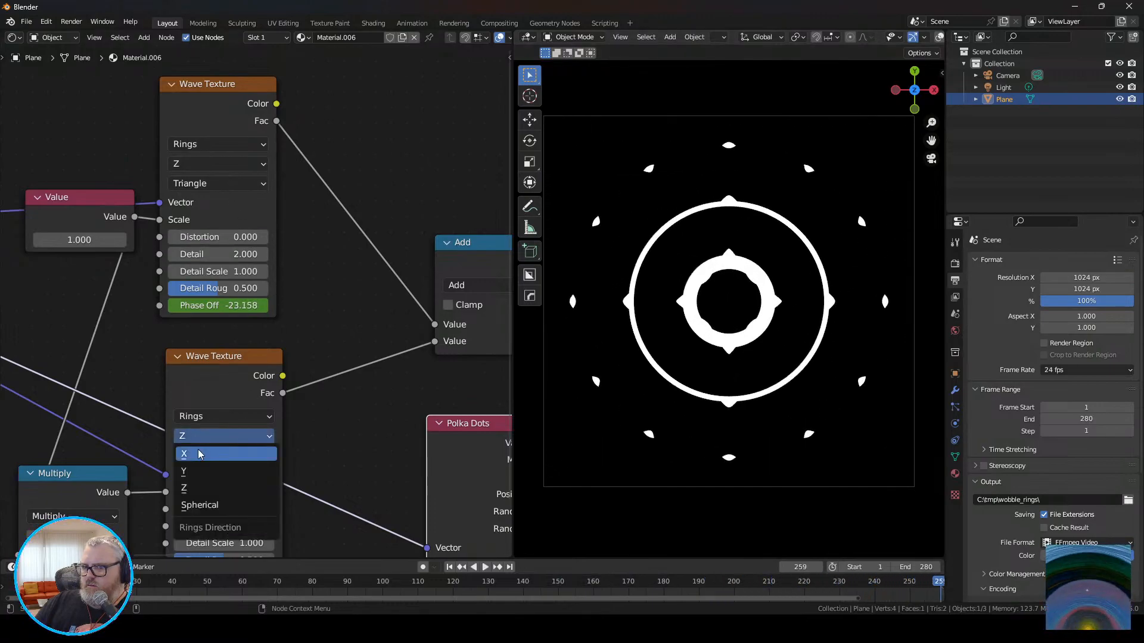
left_click(197, 451)
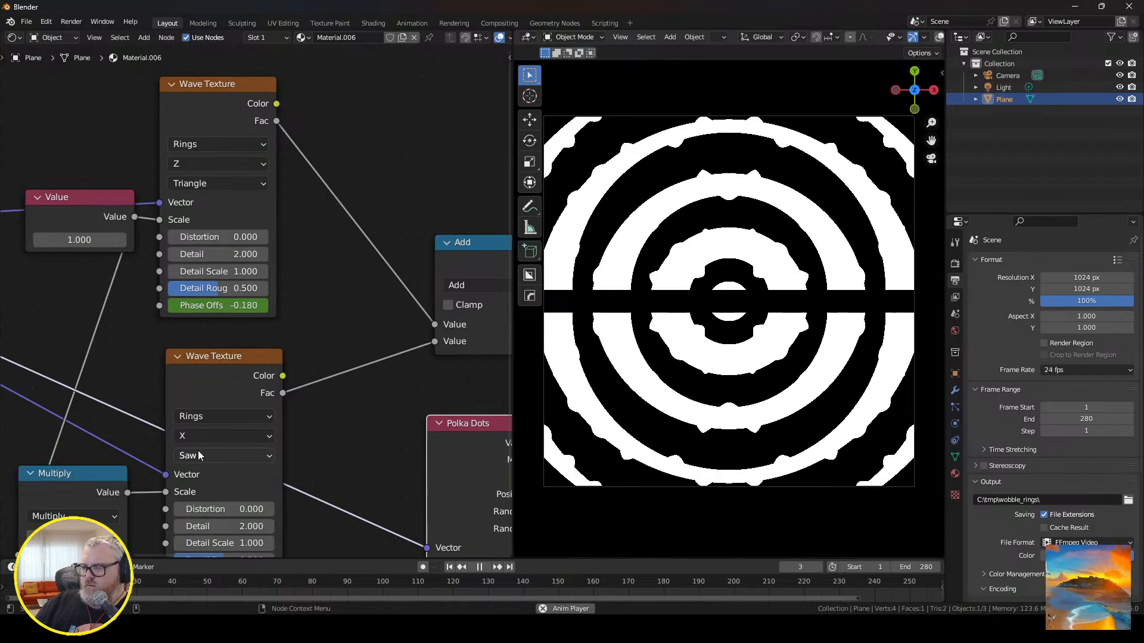
left_click(205, 456)
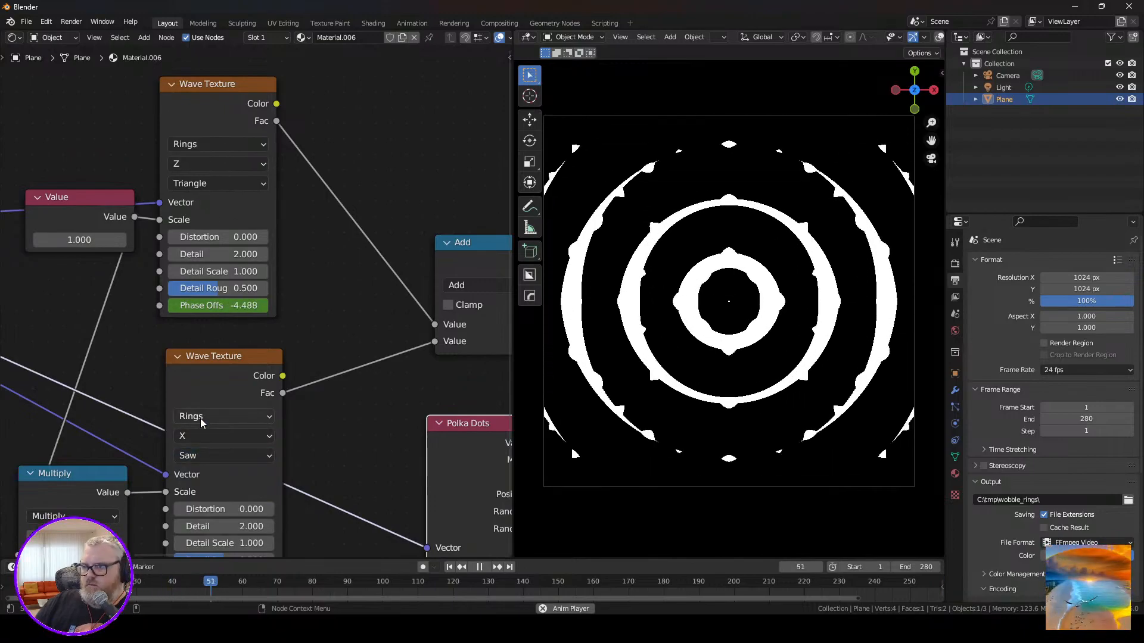
left_click(200, 417)
left_click(195, 431)
left_click(215, 474)
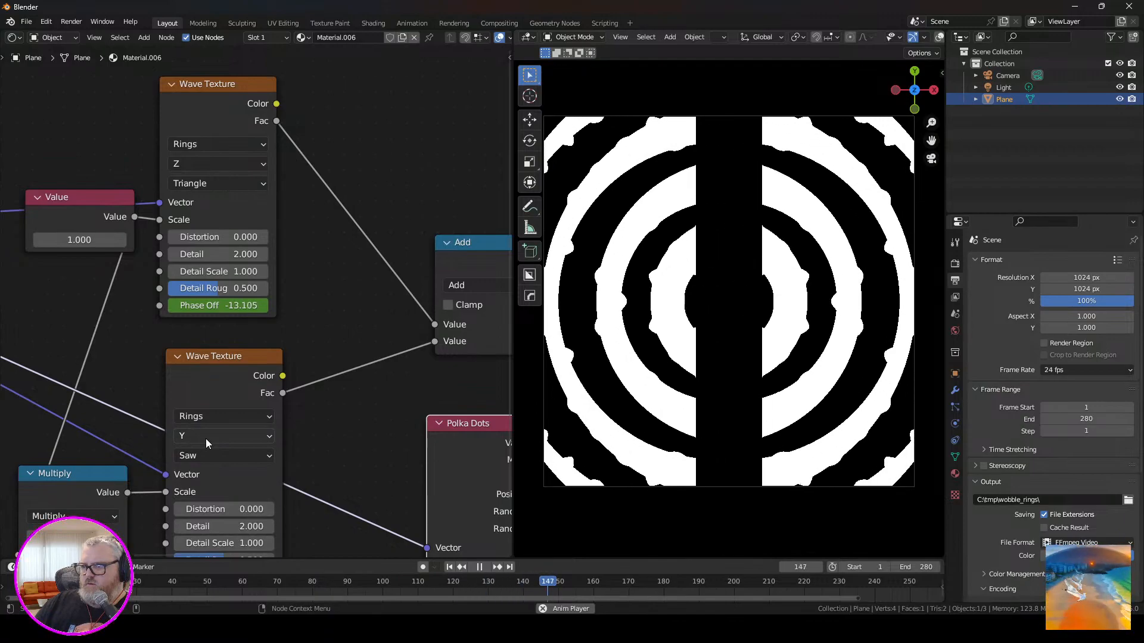
left_click(206, 438)
left_click(219, 464)
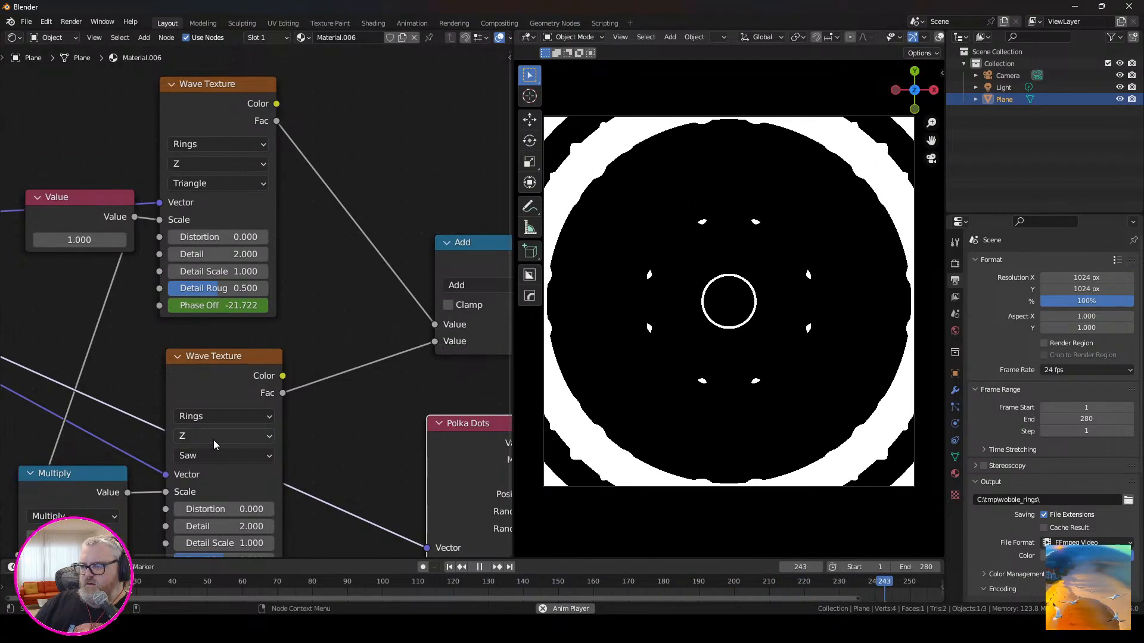
Change the lower Wave Texture's wave profile to Sine, also trying Triangle, and deselect the nodes.
left_click(235, 455)
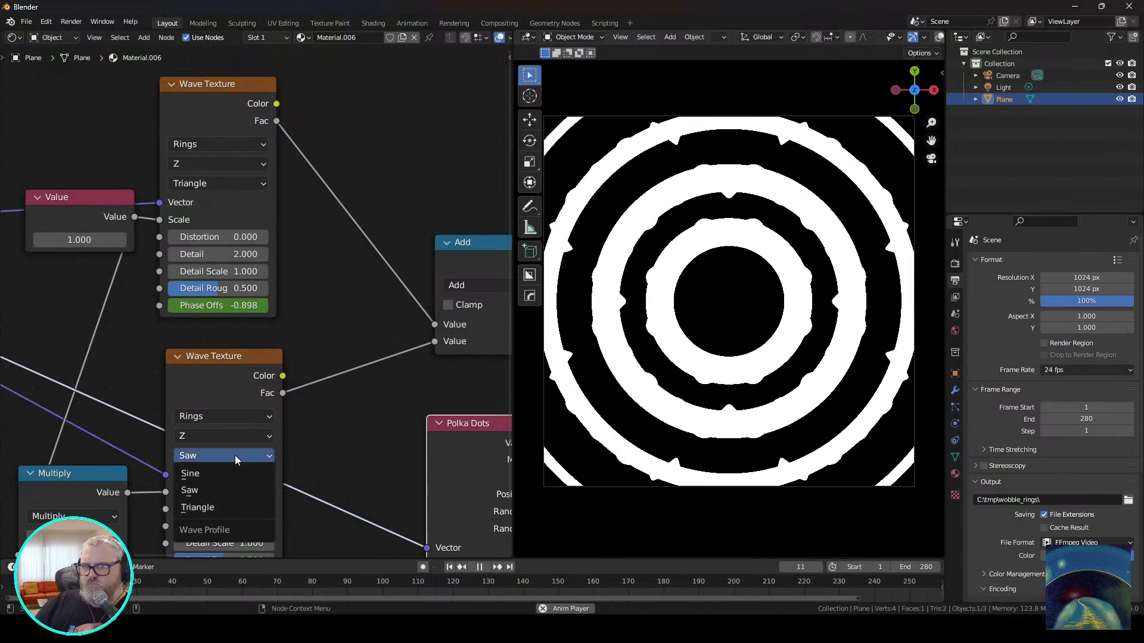
left_click(235, 509)
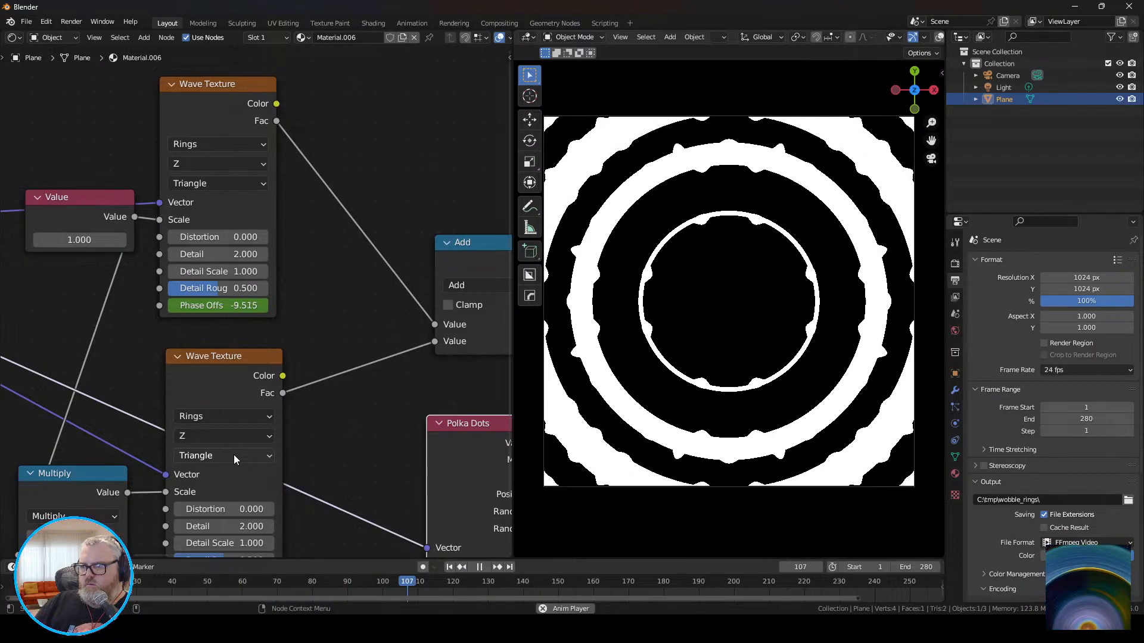
left_click(234, 455)
left_click(240, 473)
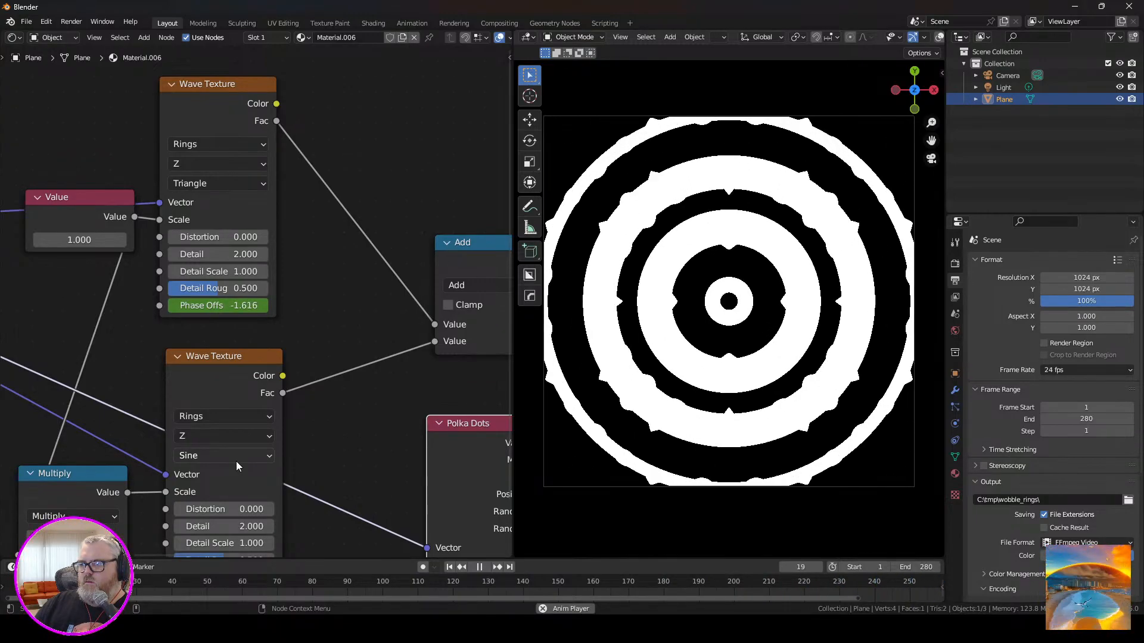
scroll(363, 405, "down", 5)
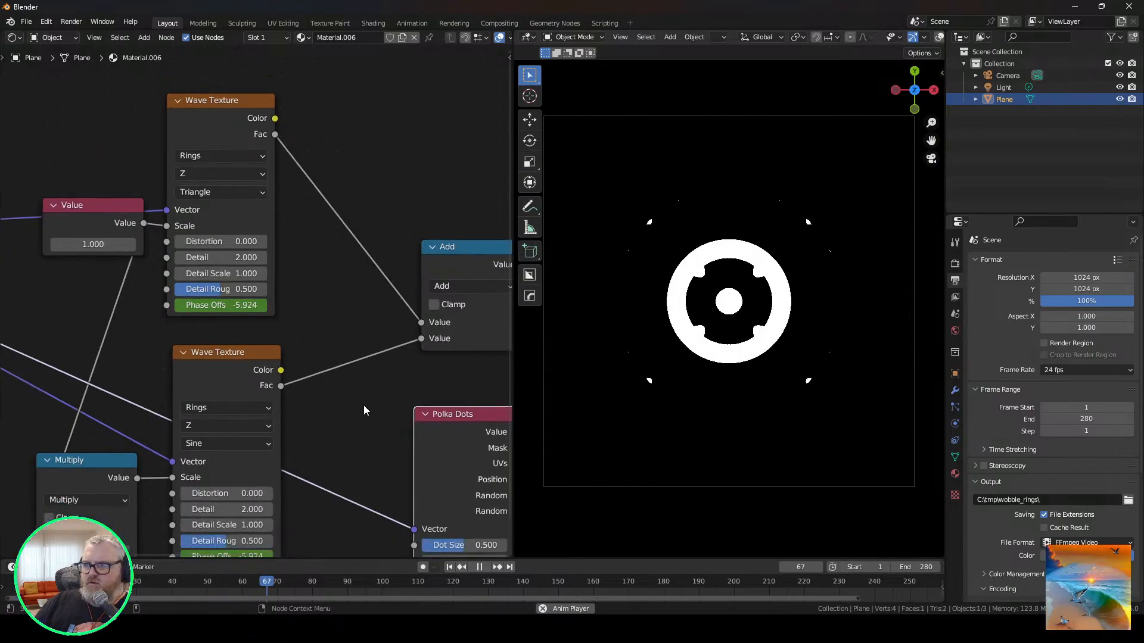
scroll(361, 406, "up", 2)
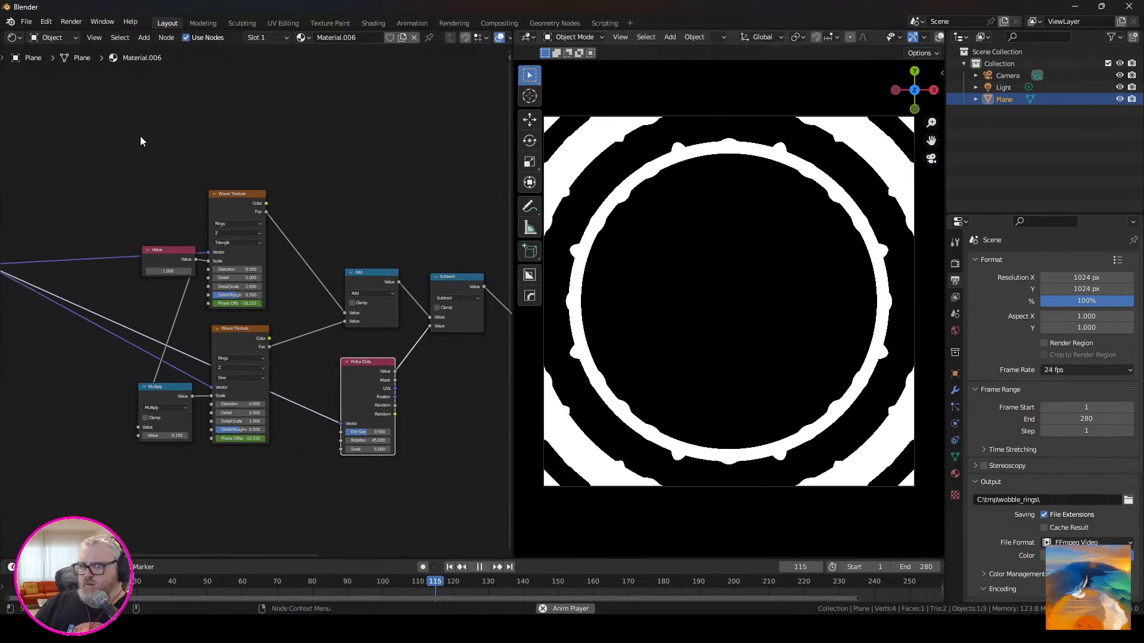
left_click(174, 150)
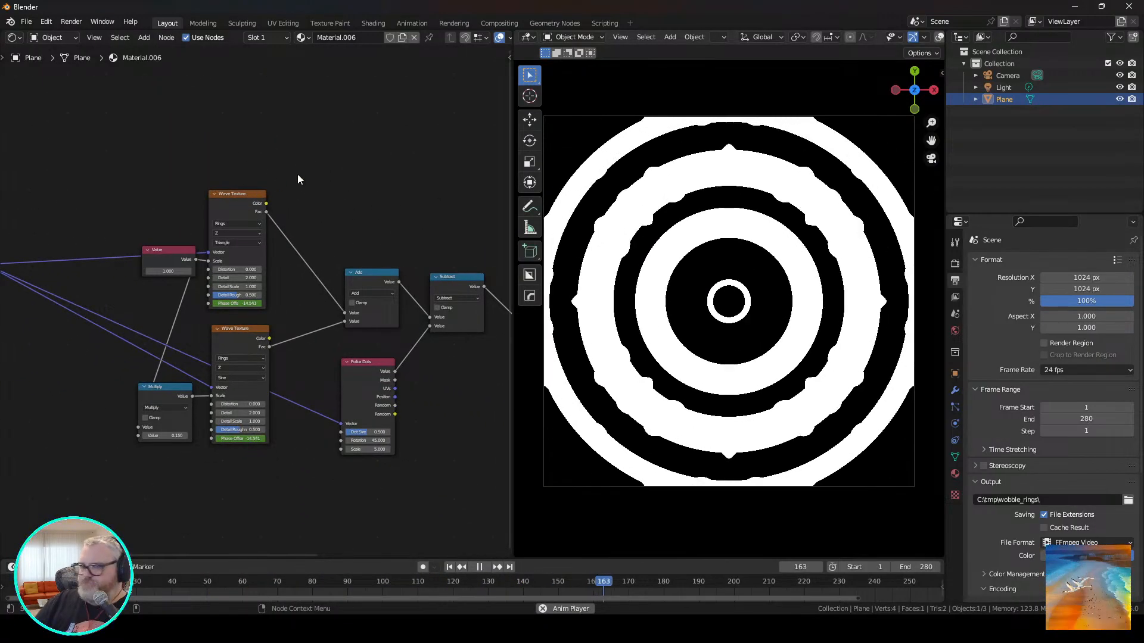
Stop playback, set the render output path to C:\tmp\throb_ring\ and render the animation.
key("space")
left_click(1009, 499)
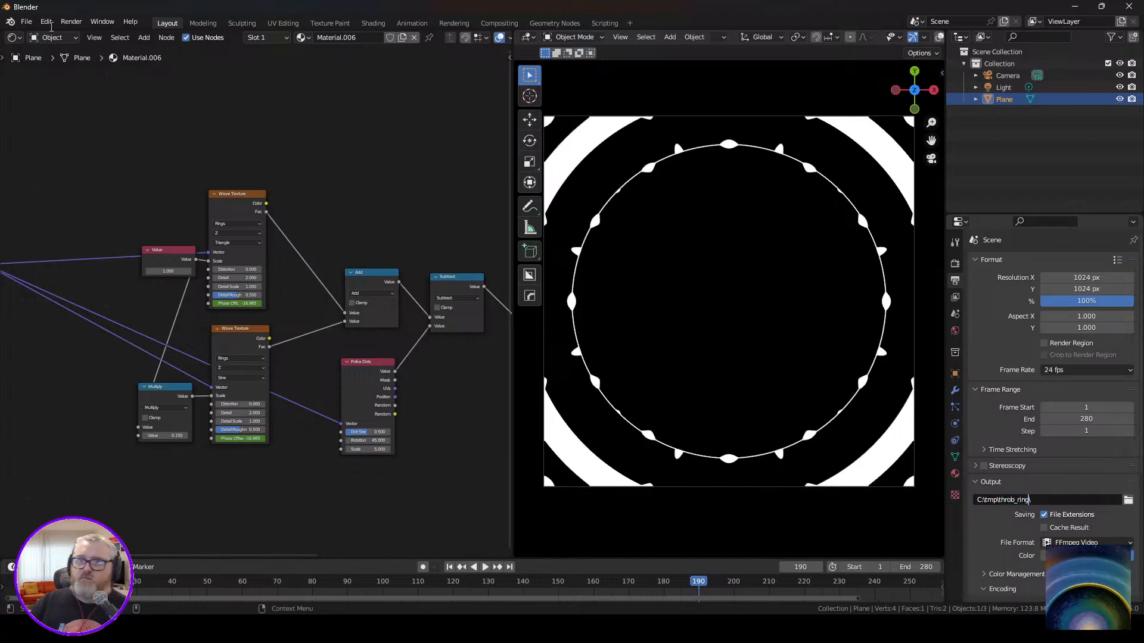
left_click(71, 22)
left_click(91, 47)
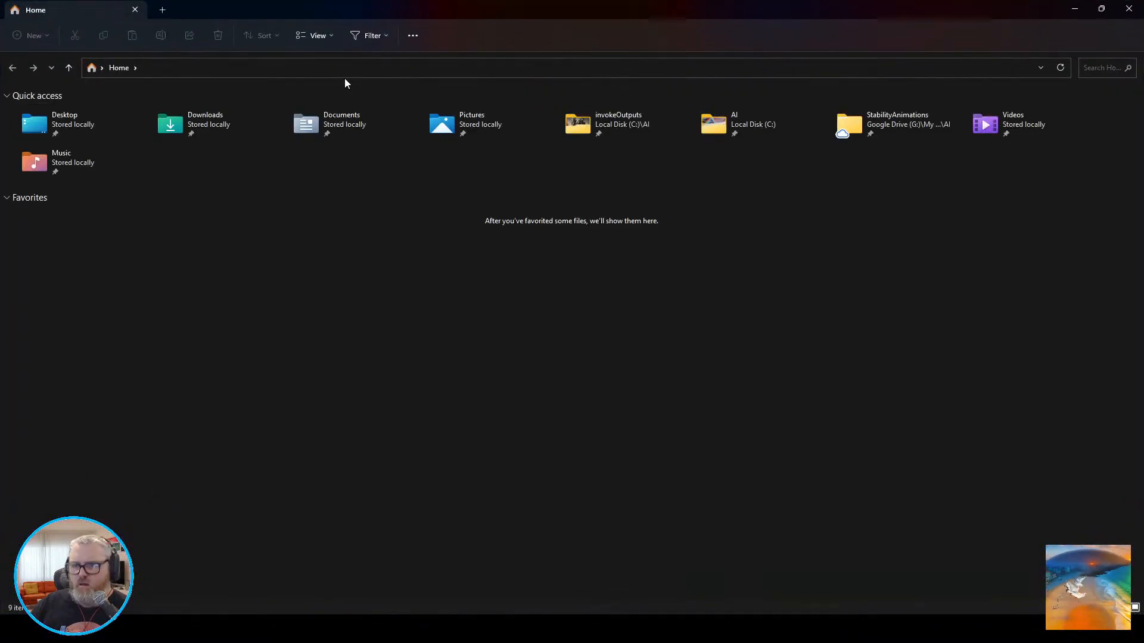
In File Explorer, go to the C:\AI\sd\stable-diffusion-webui\outputs\img2img-images folder.
left_click(351, 65)
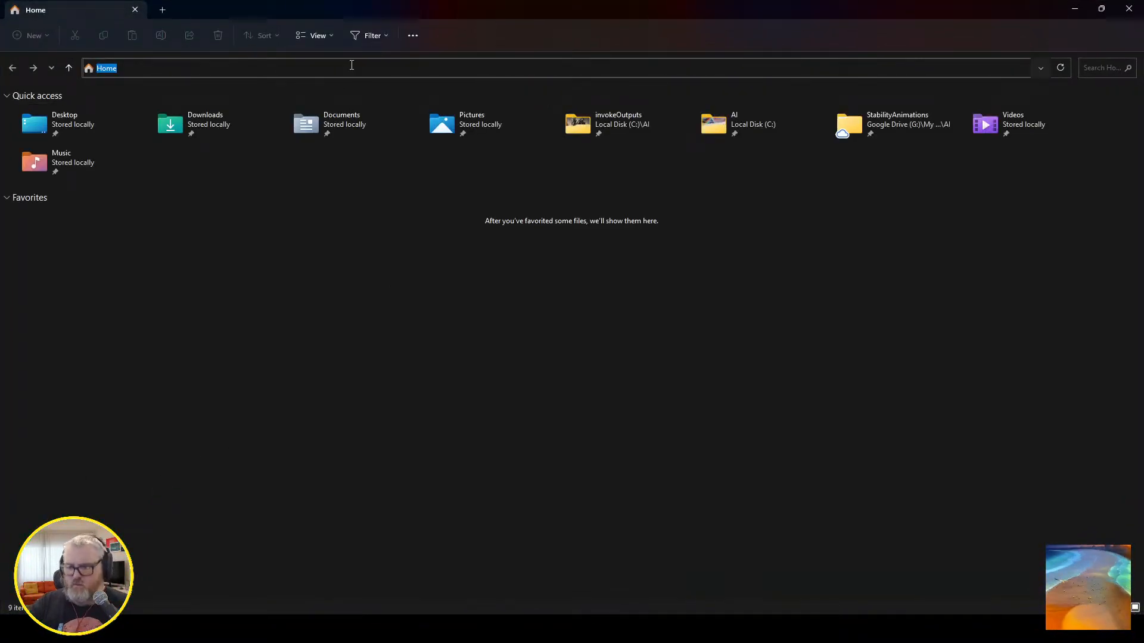
type("C:\\ai\\sd")
key("Down")
key("Down")
key("Down")
key("Down")
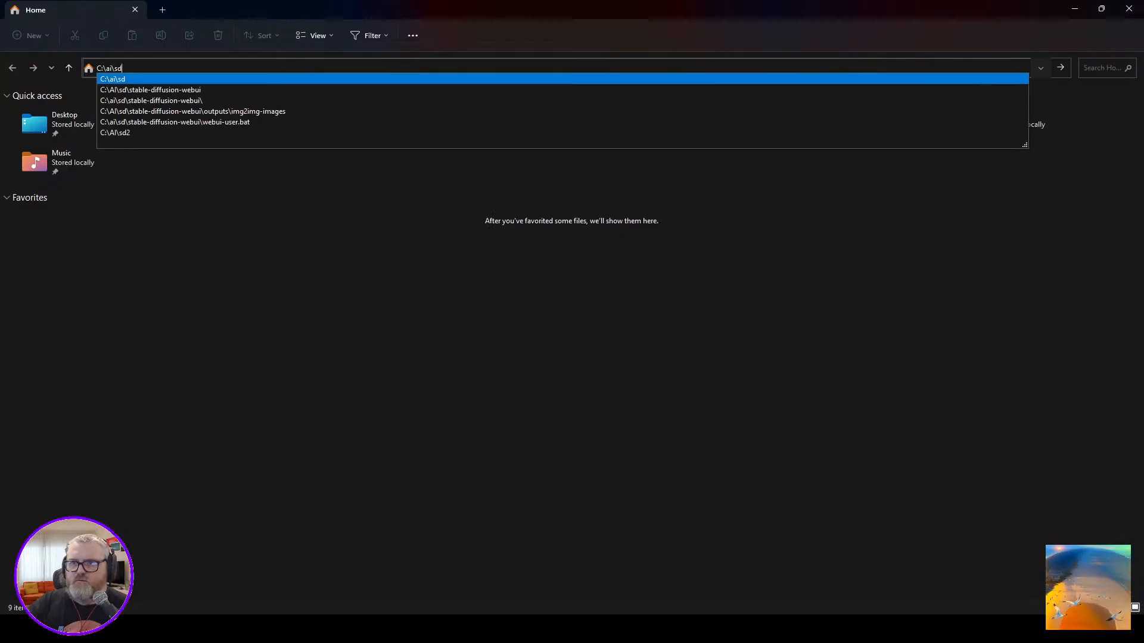
key("Return")
key("Down")
key("End")
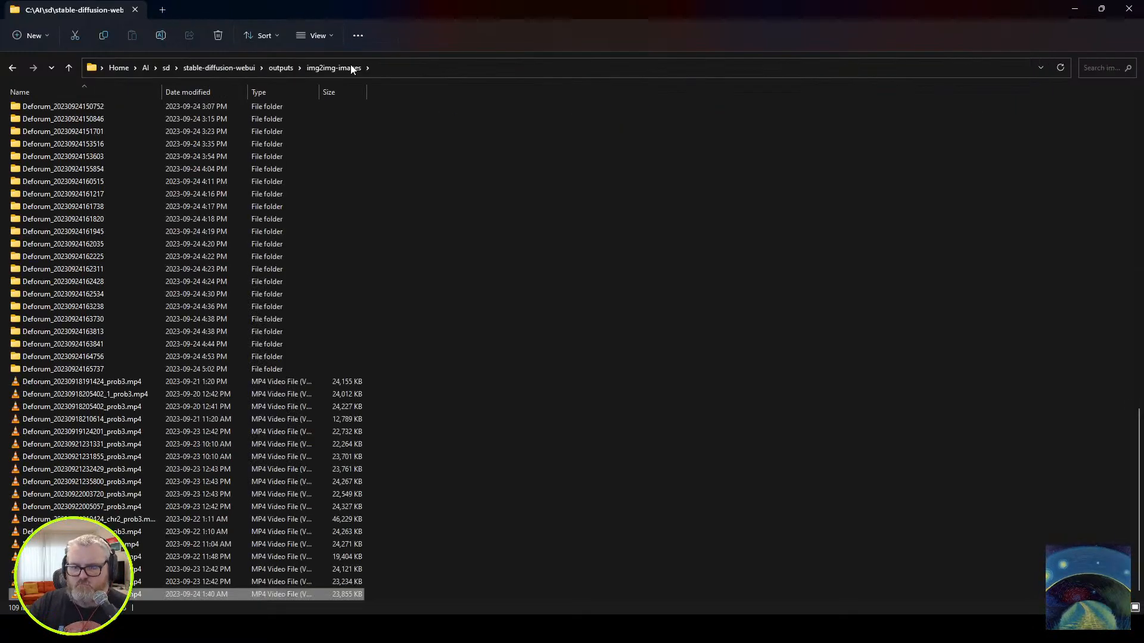
key("Up")
key("Up")
key("Up")
key("Up")
key("Up")
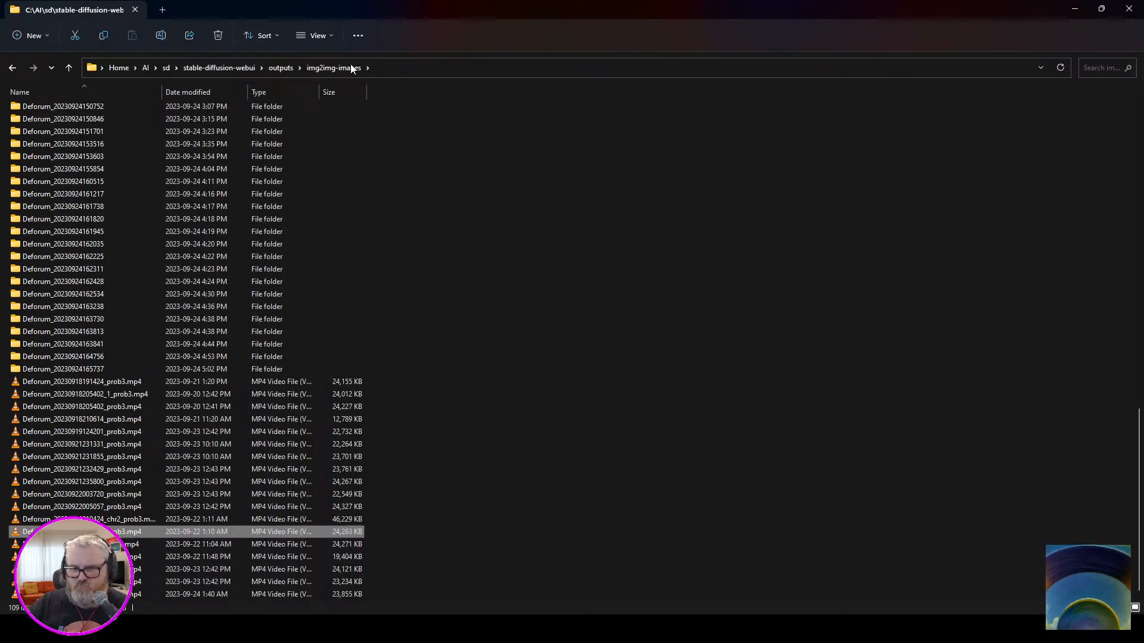
left_click(43, 369)
double_click(42, 369)
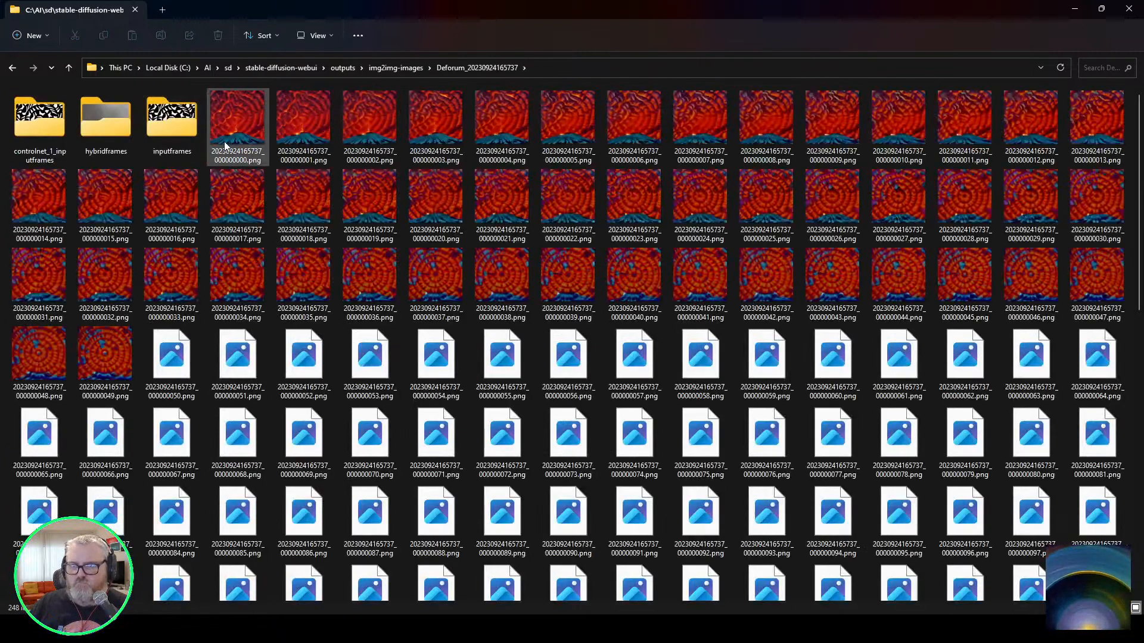
Open the frame sequence from its first PNG in djv, review it maximized at actual size, and close the player and minimize the folder window.
right_click(226, 130)
mouse_move(278, 190)
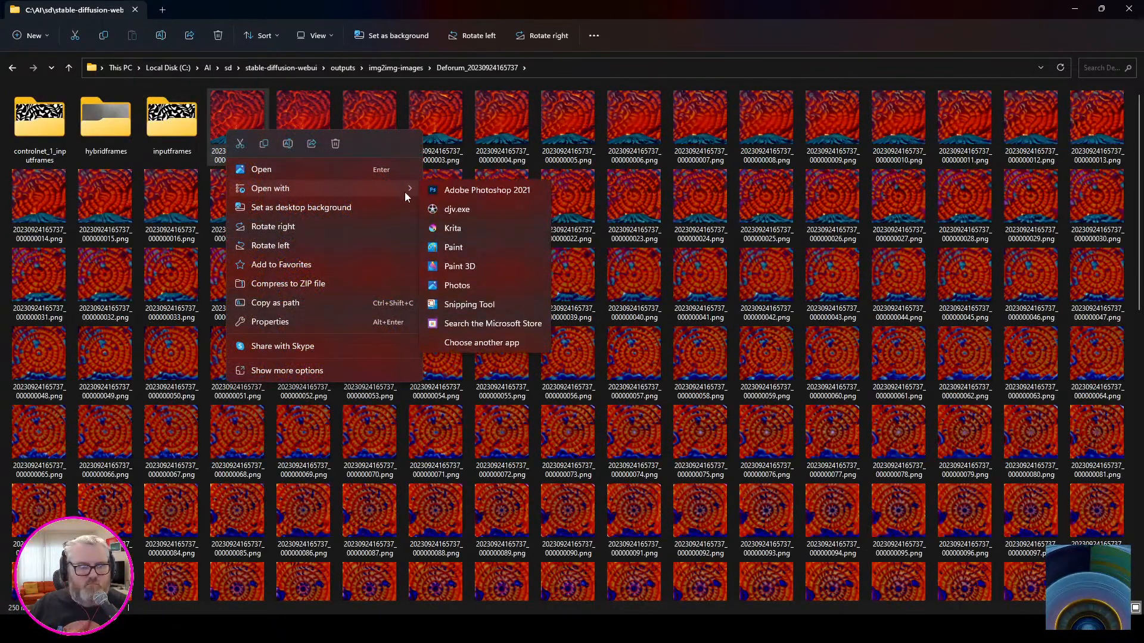
left_click(494, 207)
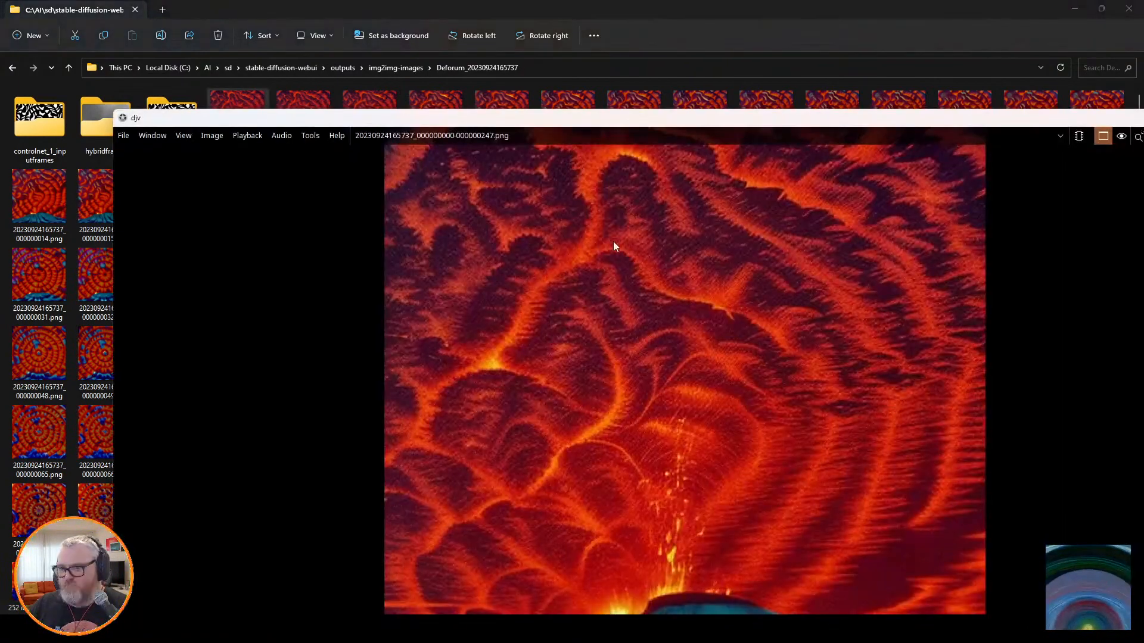
double_click(624, 119)
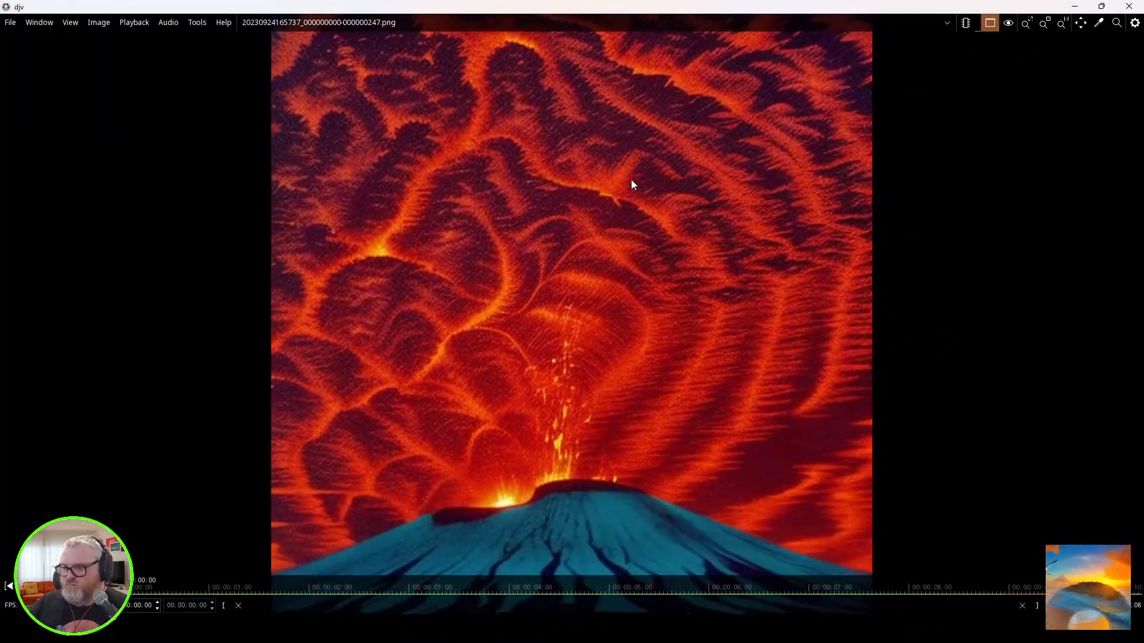
left_click(1063, 22)
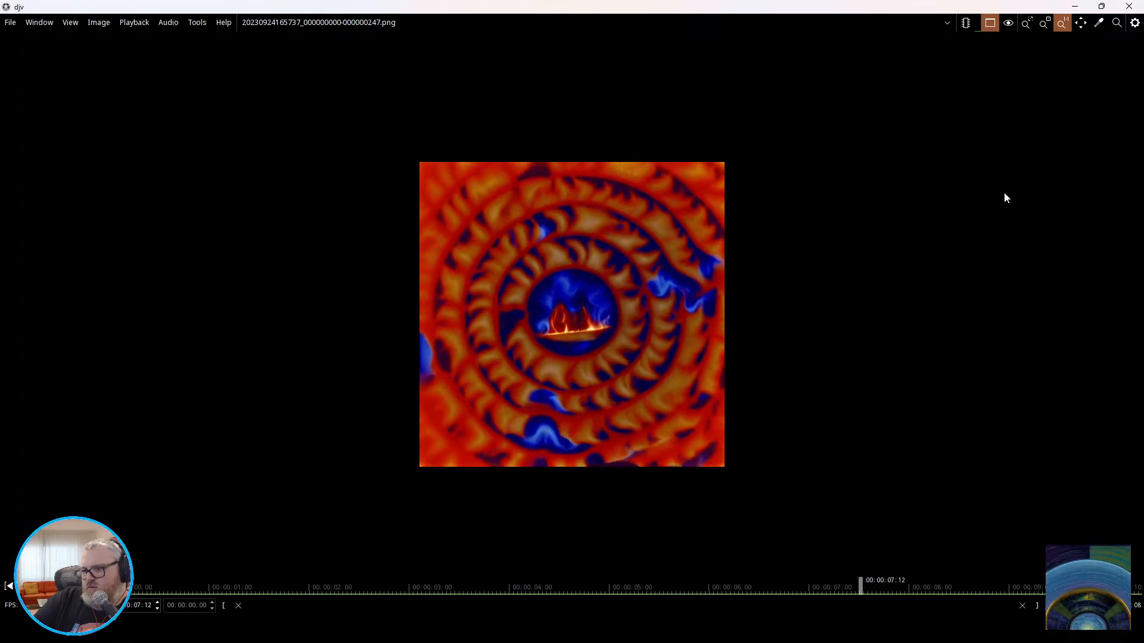
left_click(1125, 6)
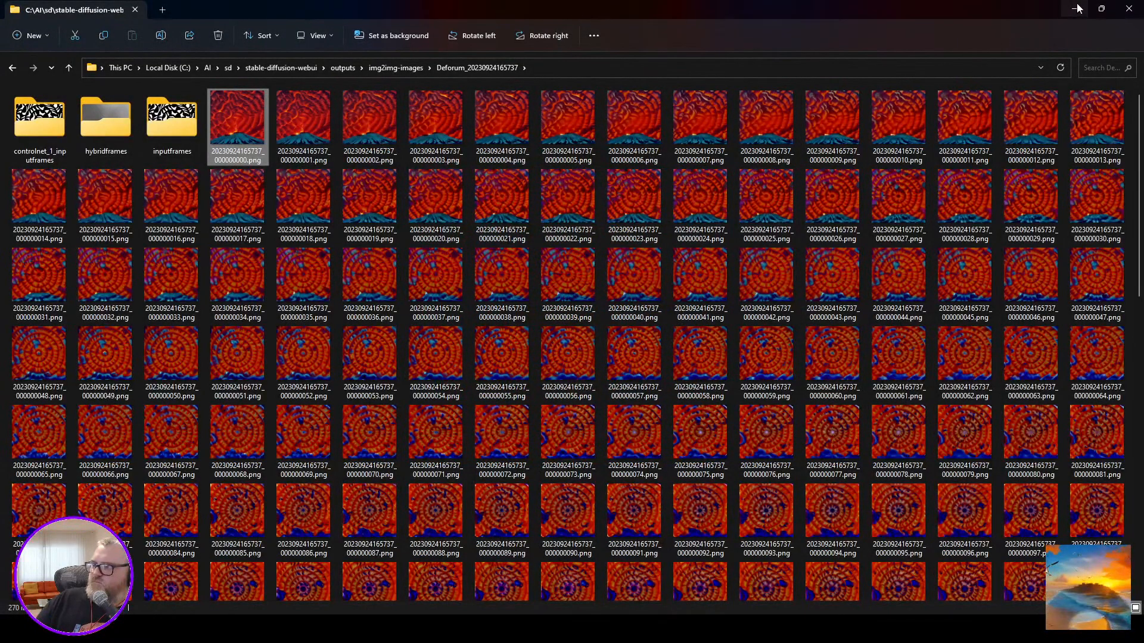
left_click(1075, 8)
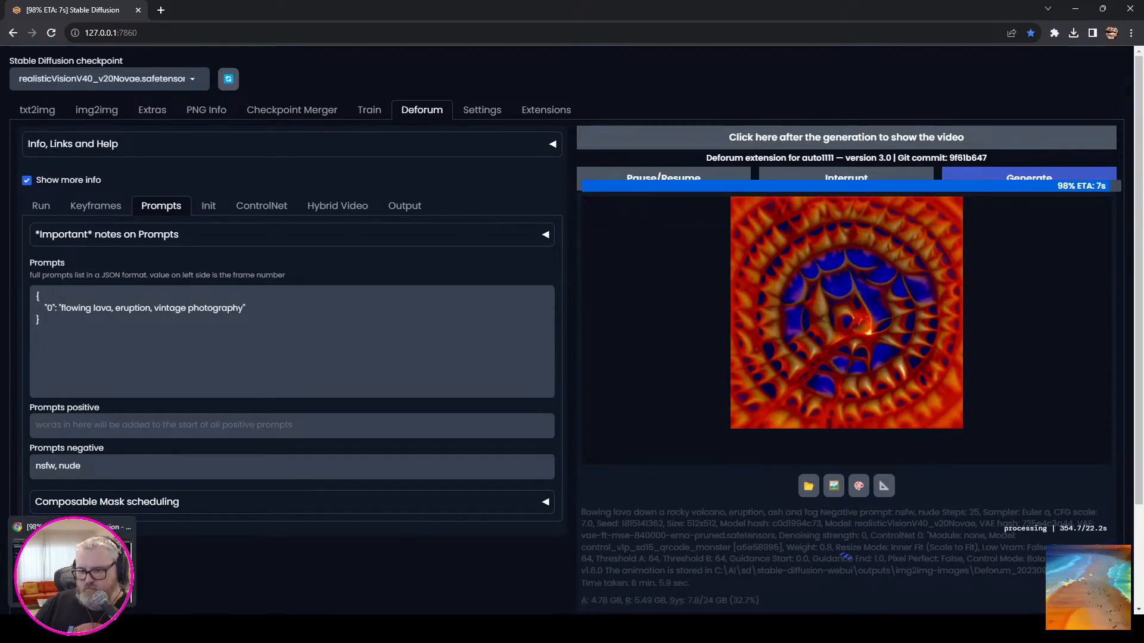
Switch to the Pika chat in Discord and start the /encrypt_image command.
left_click(203, 628)
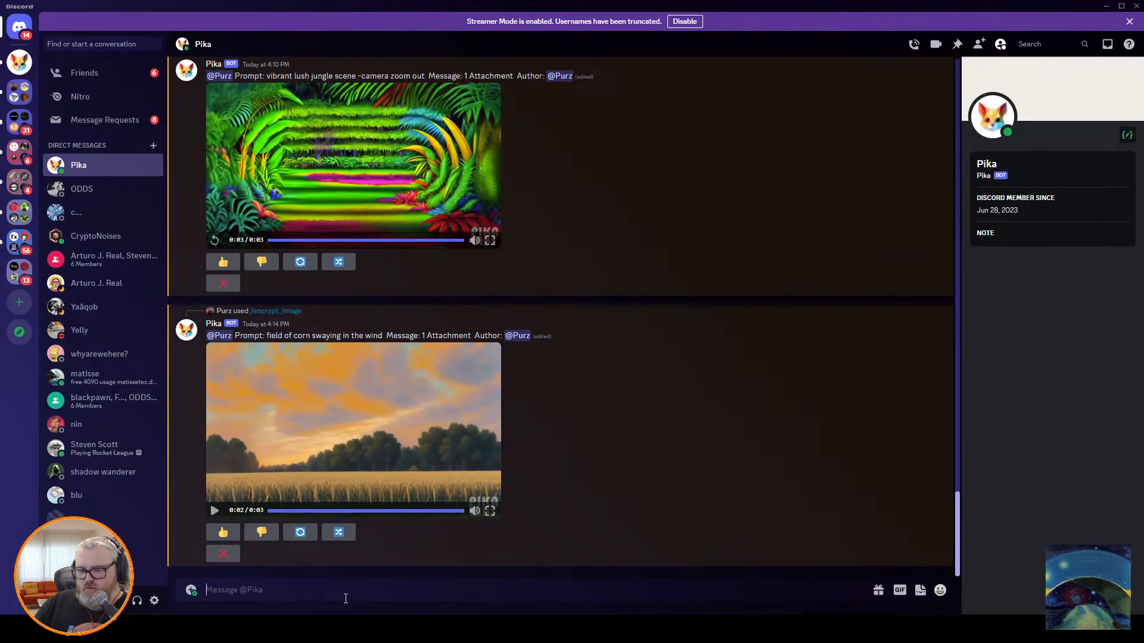
type("/c")
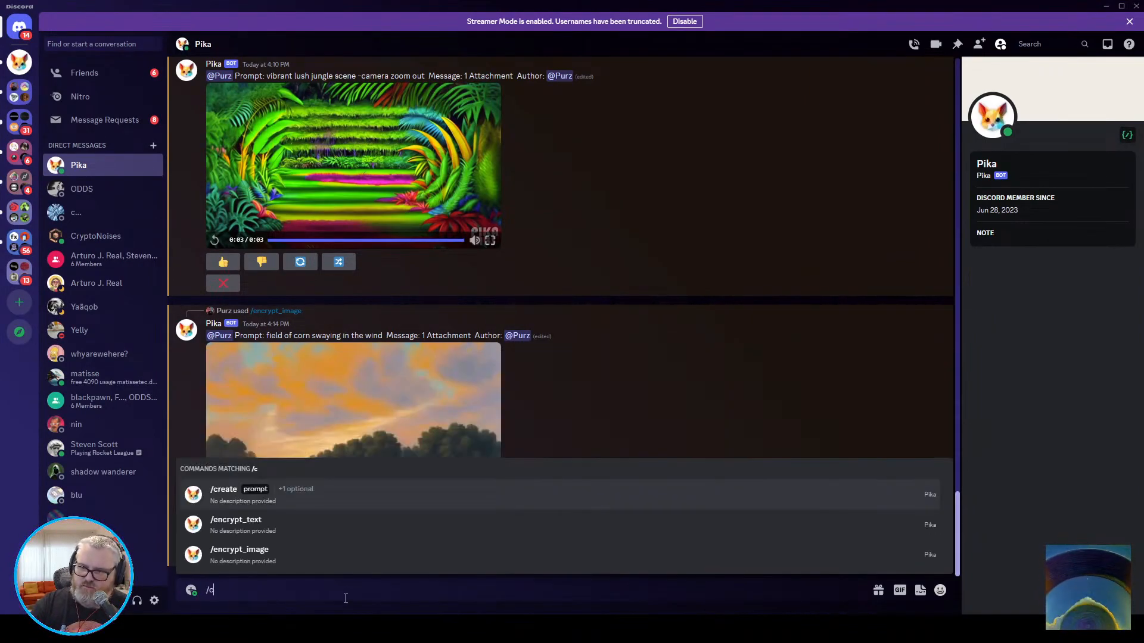
key("BackSpace")
type("encrypt")
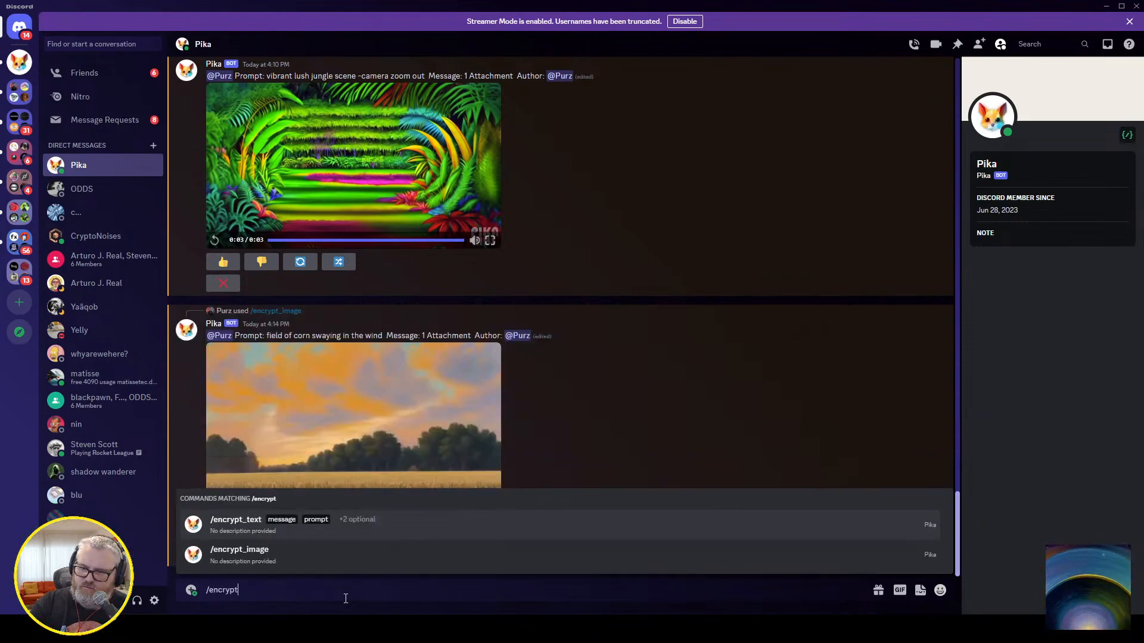
type("_image")
key("Tab")
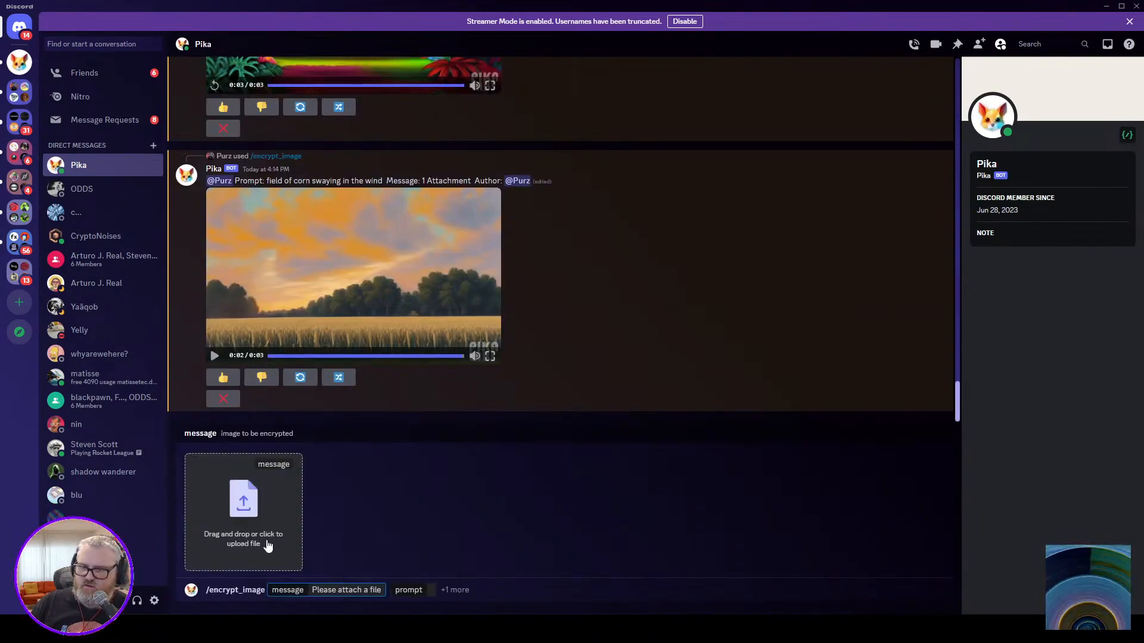
Switch to File Explorer and go to the Downloads folder.
key("alt+Tab")
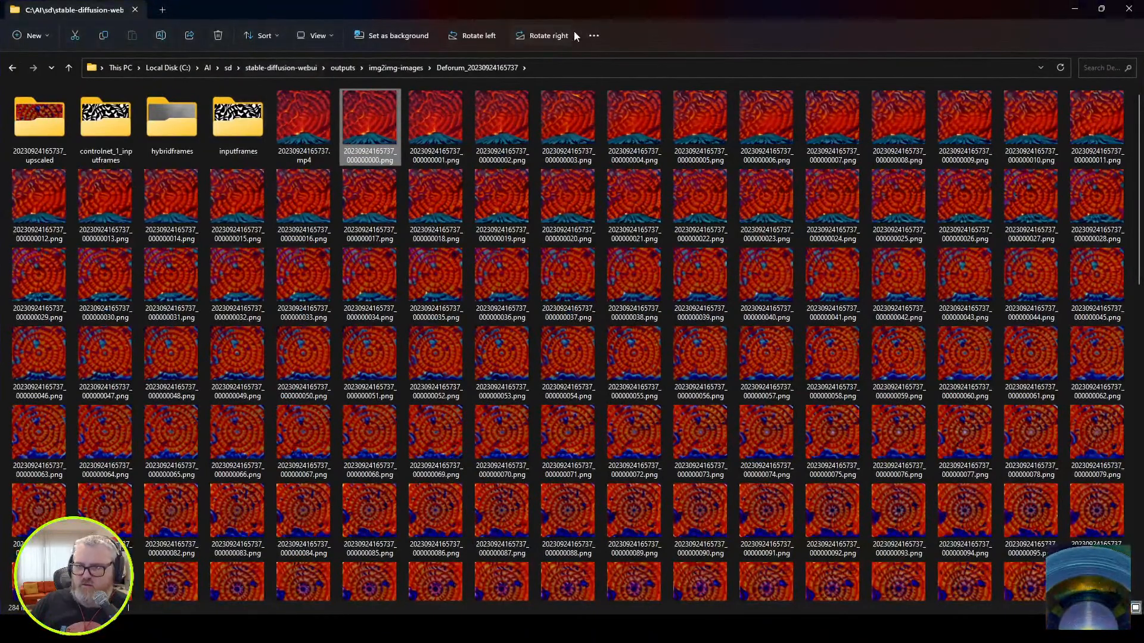
left_click(570, 67)
type("Downl")
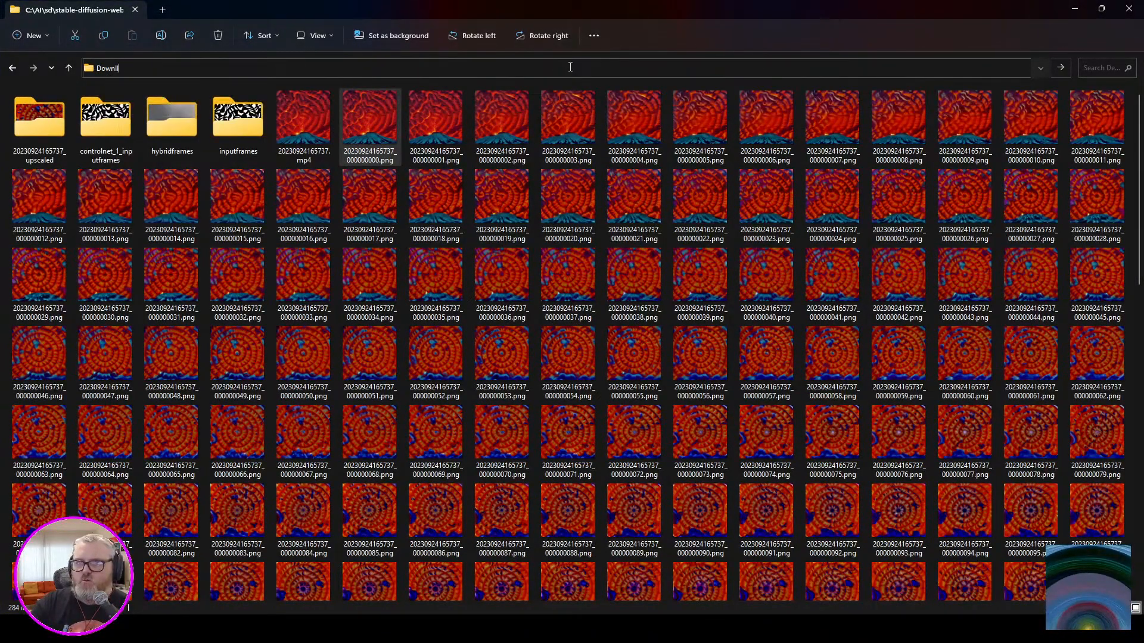
type("oads")
key("Return")
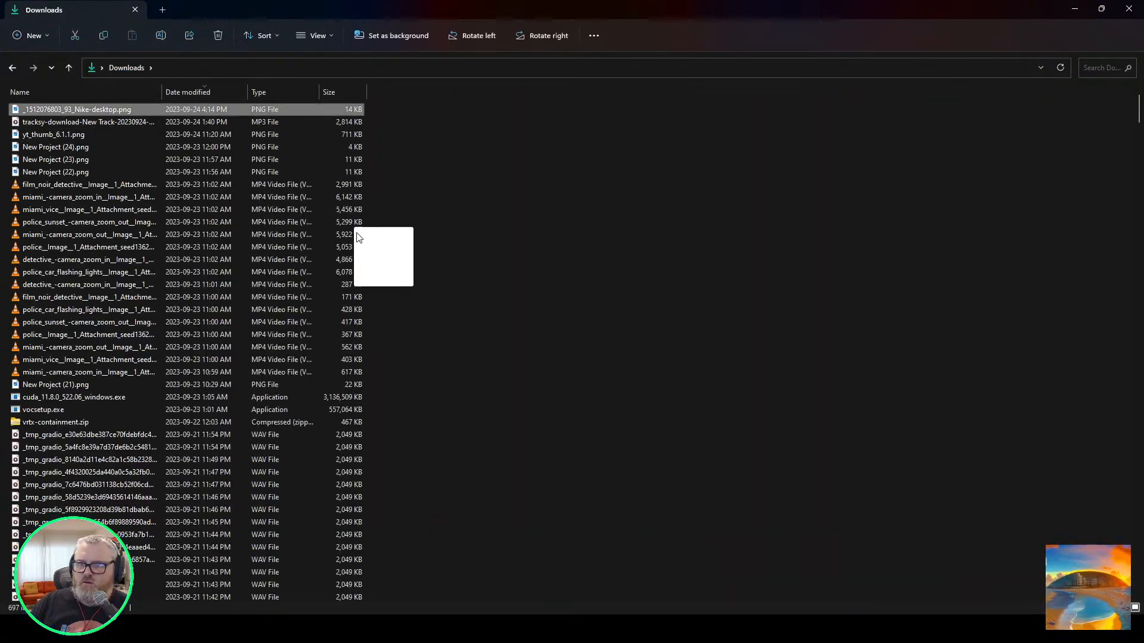
key("super+d")
left_click_drag(357, 232, 281, 530)
key("alt+Tab")
key("alt+Tab")
key("alt+Tab")
key("alt+shift+Tab")
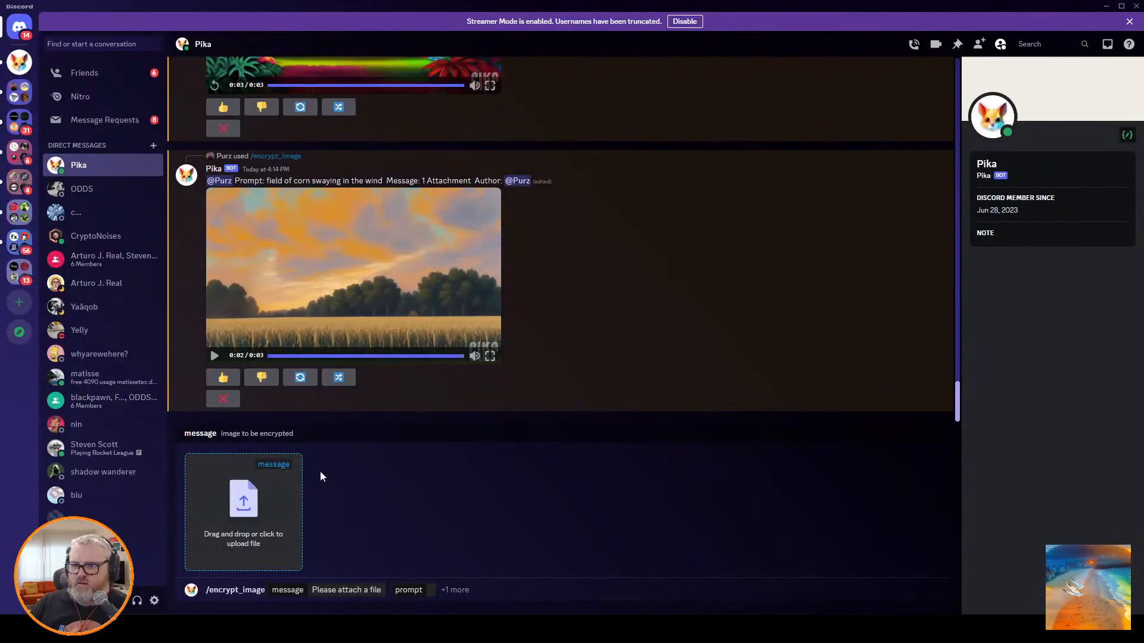
key("alt+Tab")
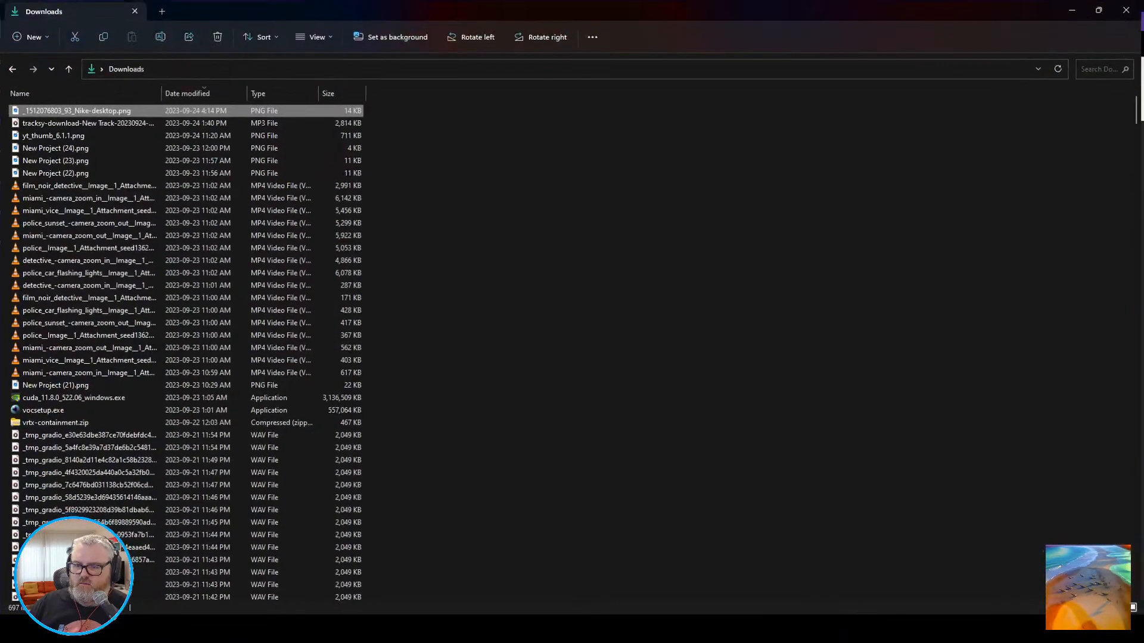
left_click_drag(273, 12, 0, 24)
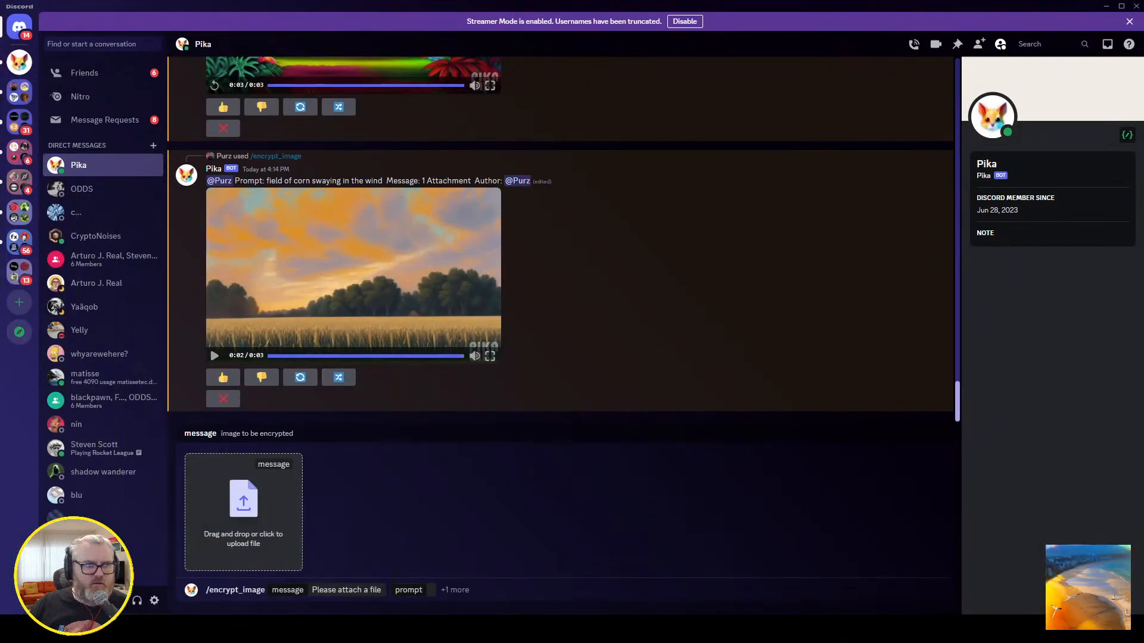
left_click_drag(0, 357, 233, 527)
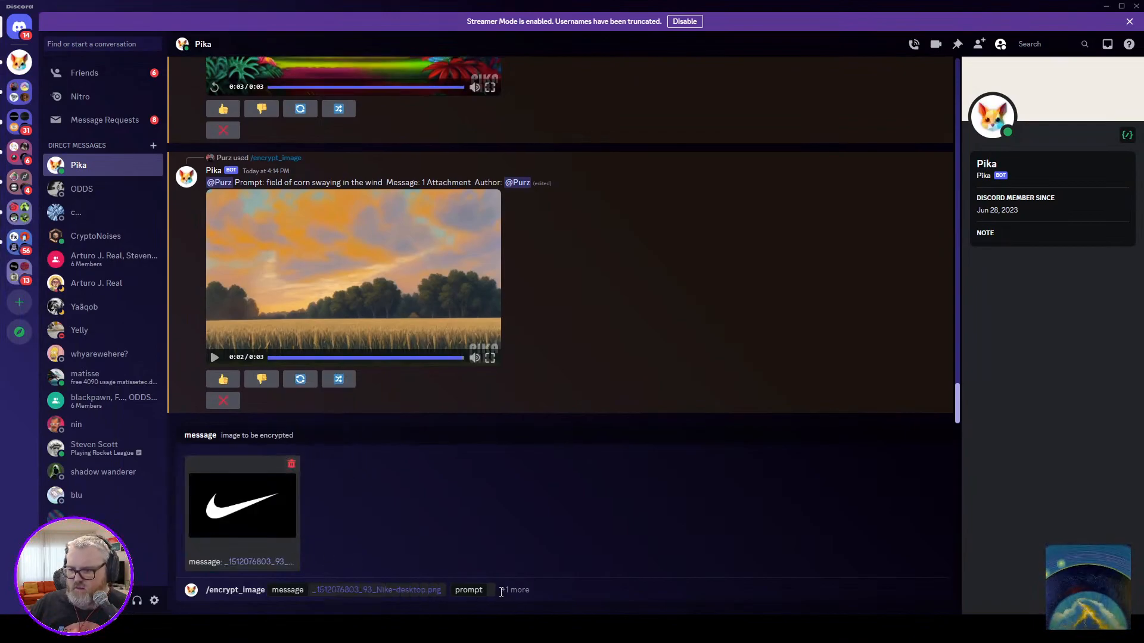
left_click(471, 590)
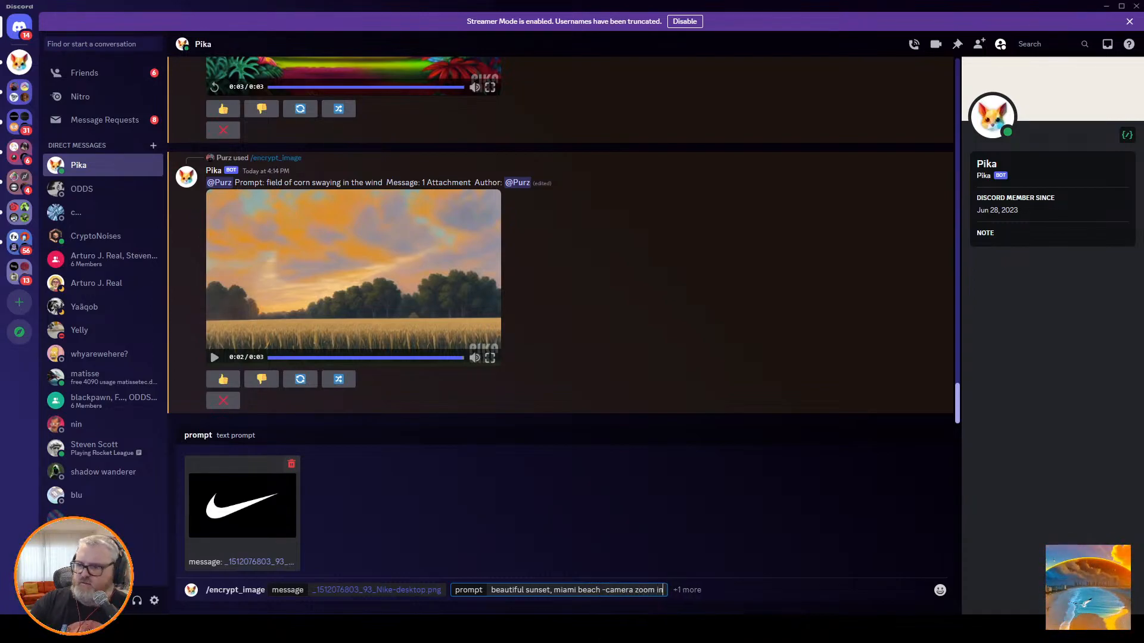
key("Return")
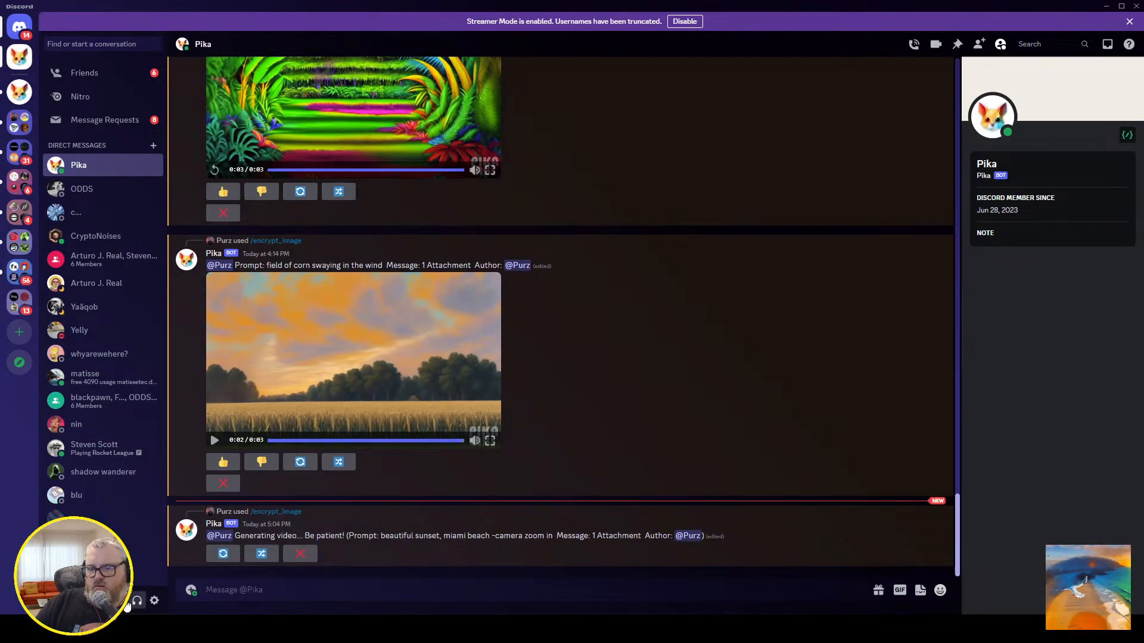
Switch to Stable Diffusion and replace the wobble_rings video in Deforum's ControlNet and Init paths with the throb_ring render 0001-0280.mp4.
left_click(105, 629)
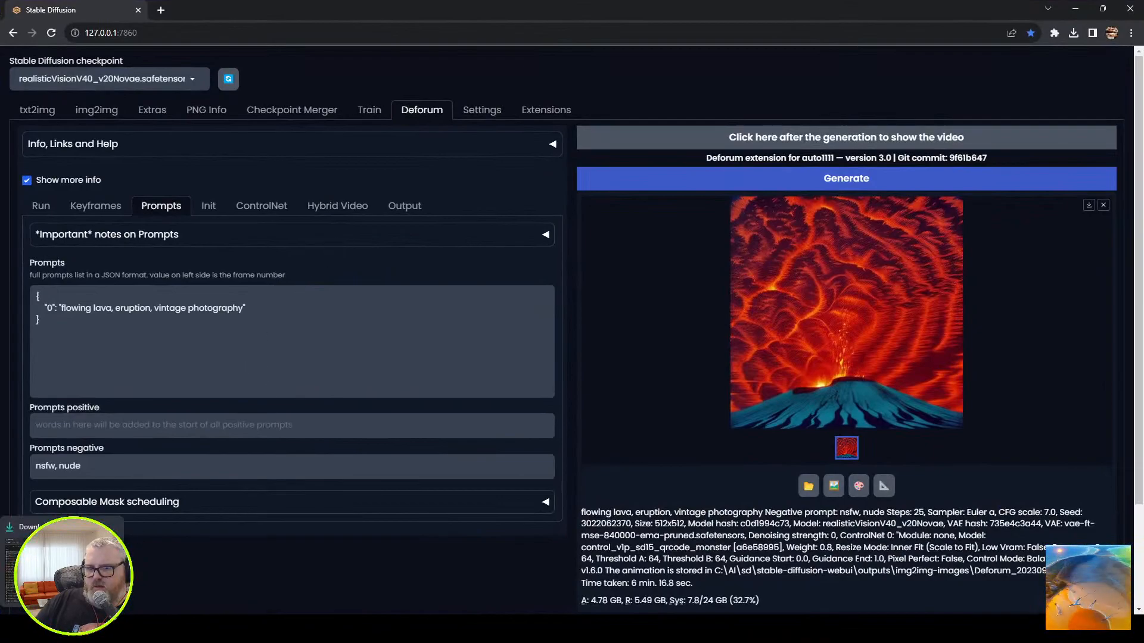
left_click(62, 628)
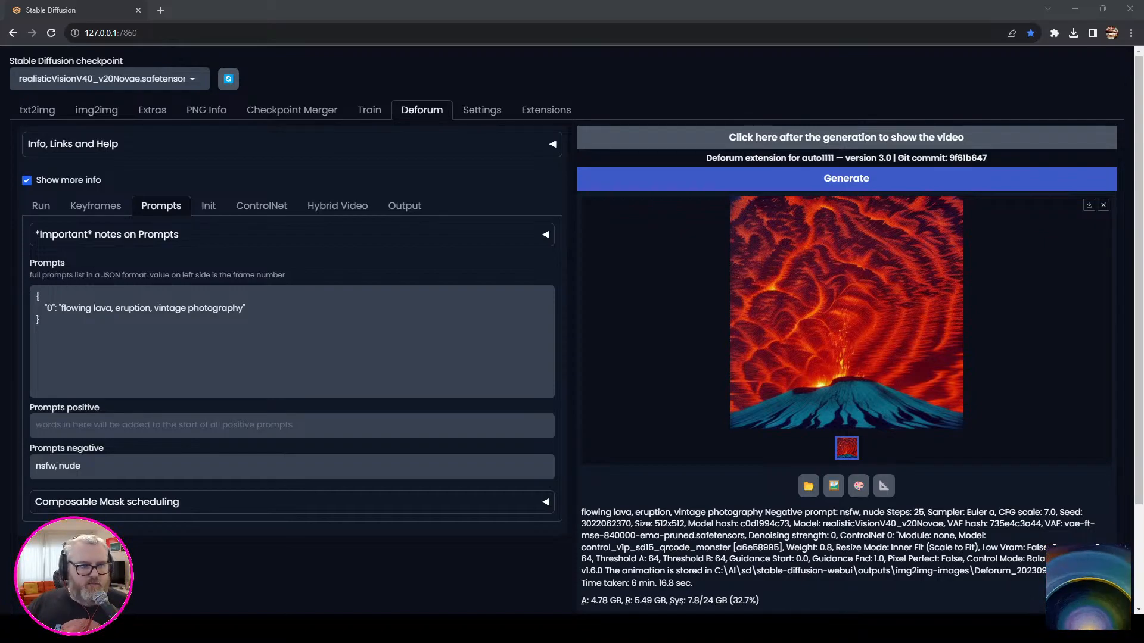
left_click(261, 205)
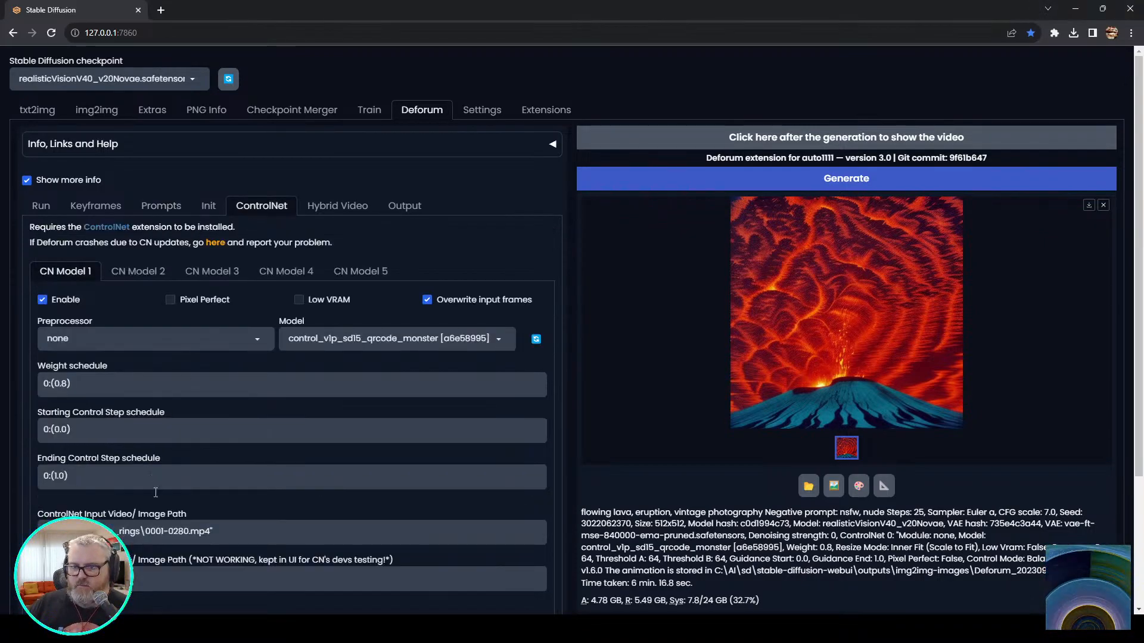
left_click(208, 206)
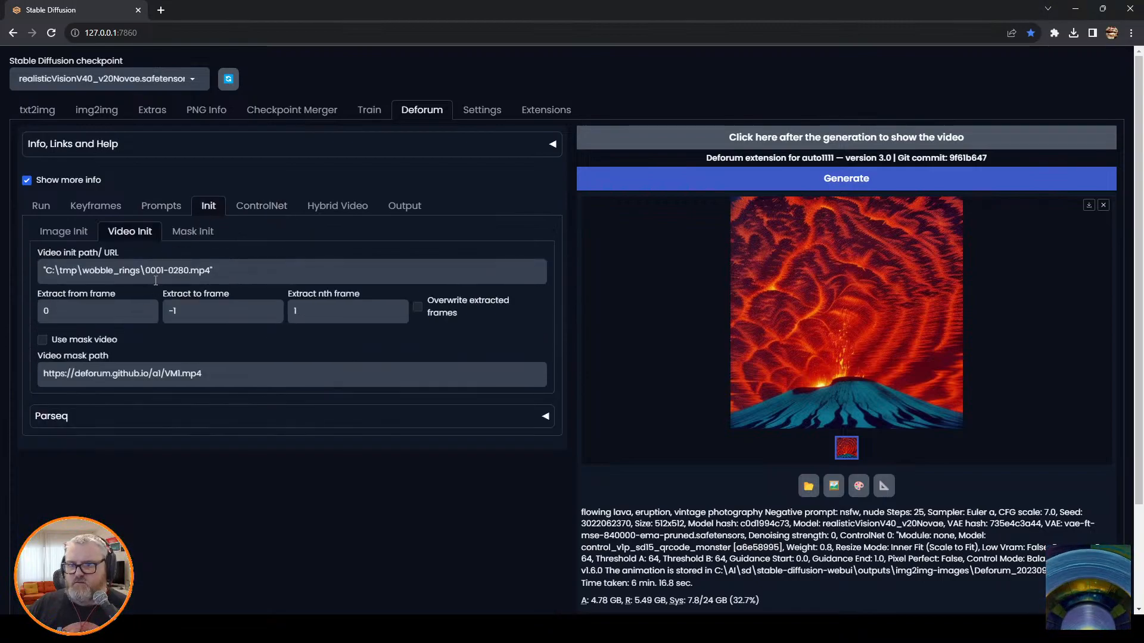
Replace the frame 0 prompt with "georgian bay, northern ontario, pine trees, autumn, rocky shores, lake huron".
left_click(159, 205)
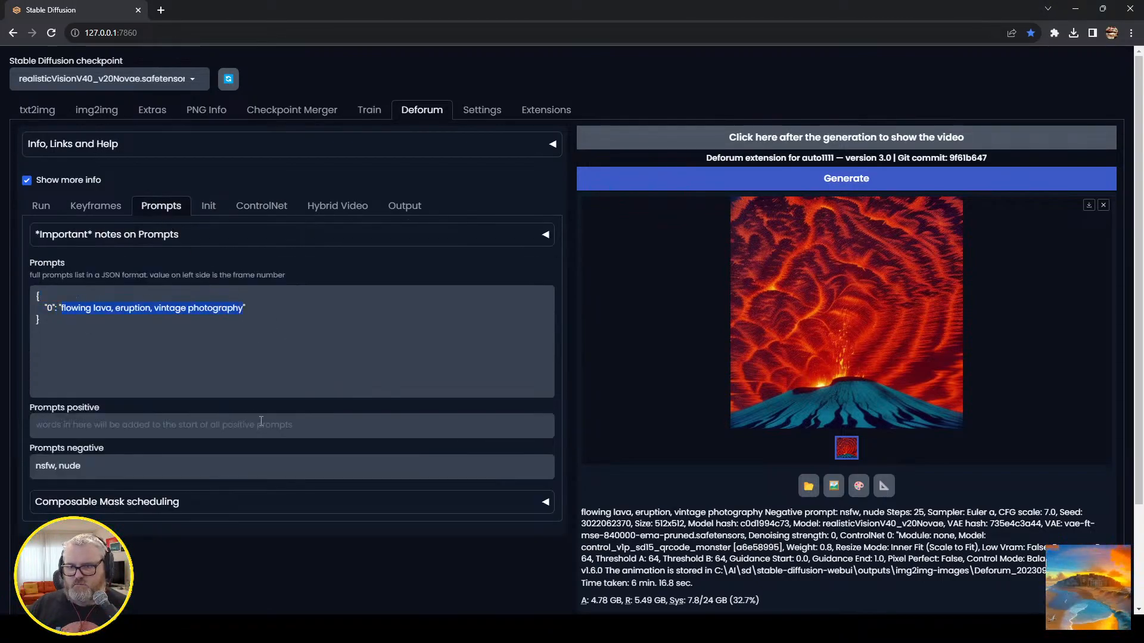
type("georgian bay, northern ontario, pine trees, autumn, rocky shores, lake huron")
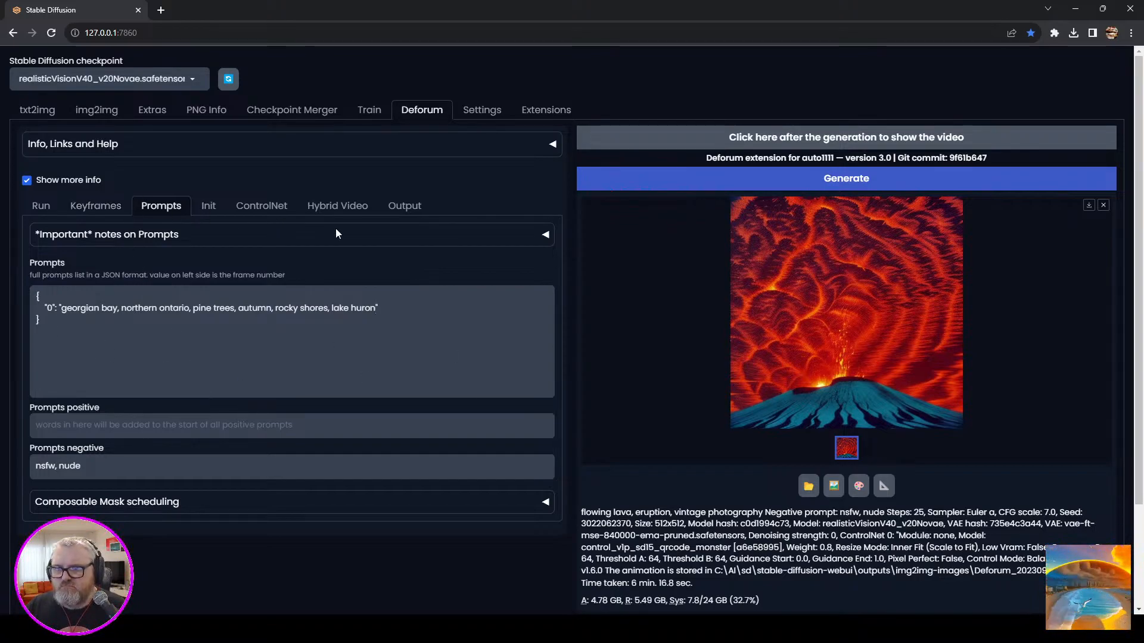
Check the Init and Hybrid Video settings, enable Pixel Perfect for CN Model 1 and generate the Deforum animation.
left_click(233, 210)
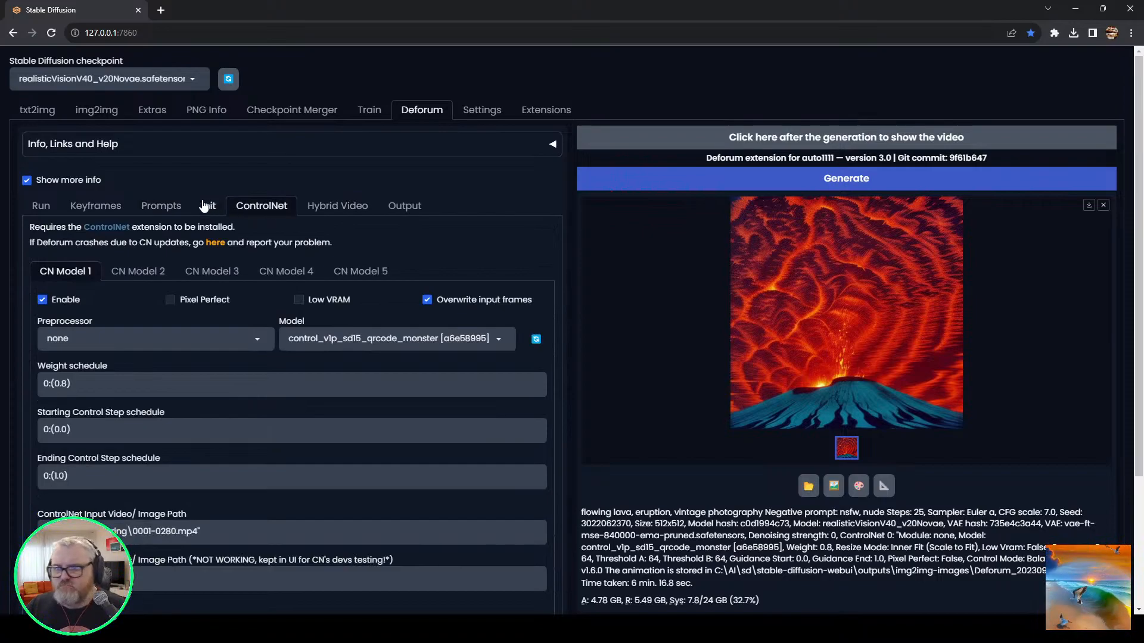
left_click(204, 206)
left_click(334, 207)
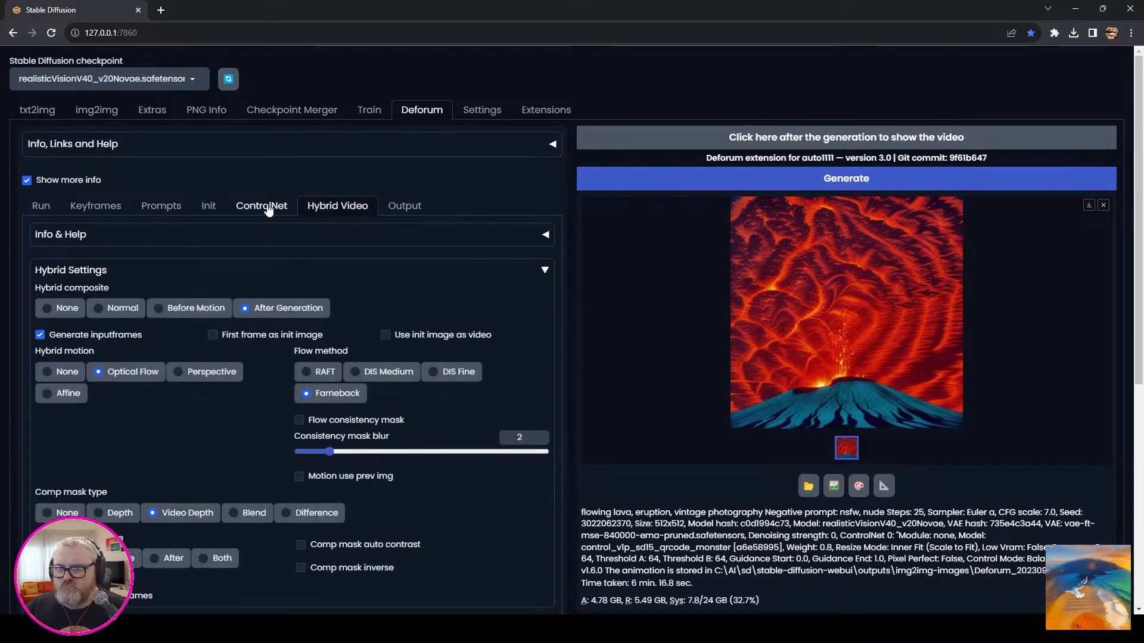
left_click(262, 207)
left_click(788, 180)
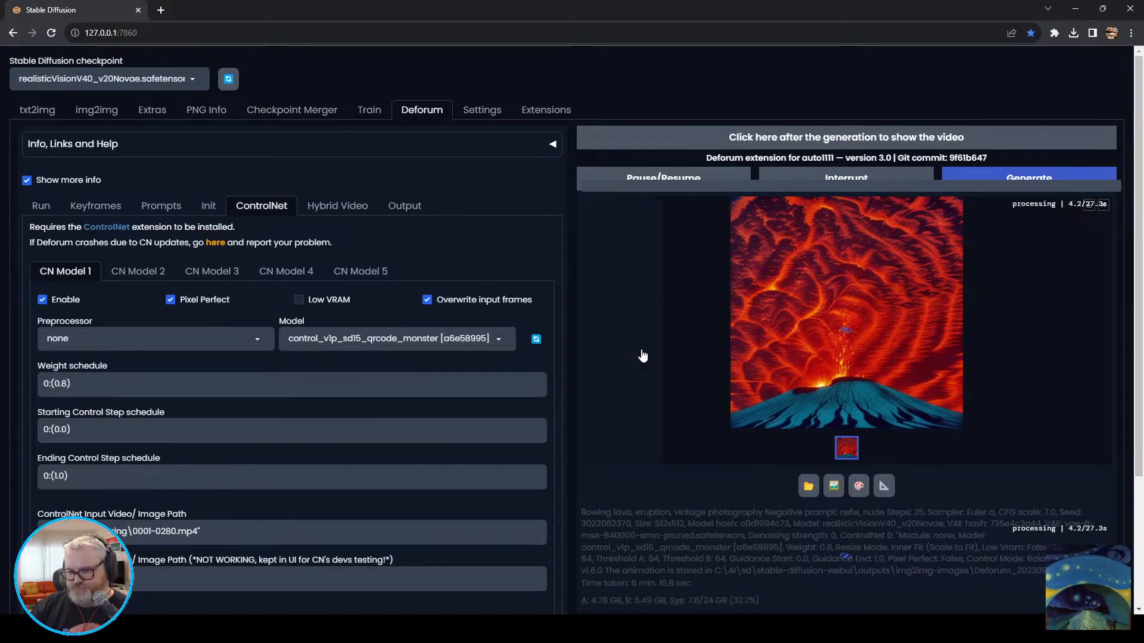
Check the generation progress in the console window and switch to Discord to view Pika's Miami Beach sunset video.
left_click(205, 629)
left_click(262, 569)
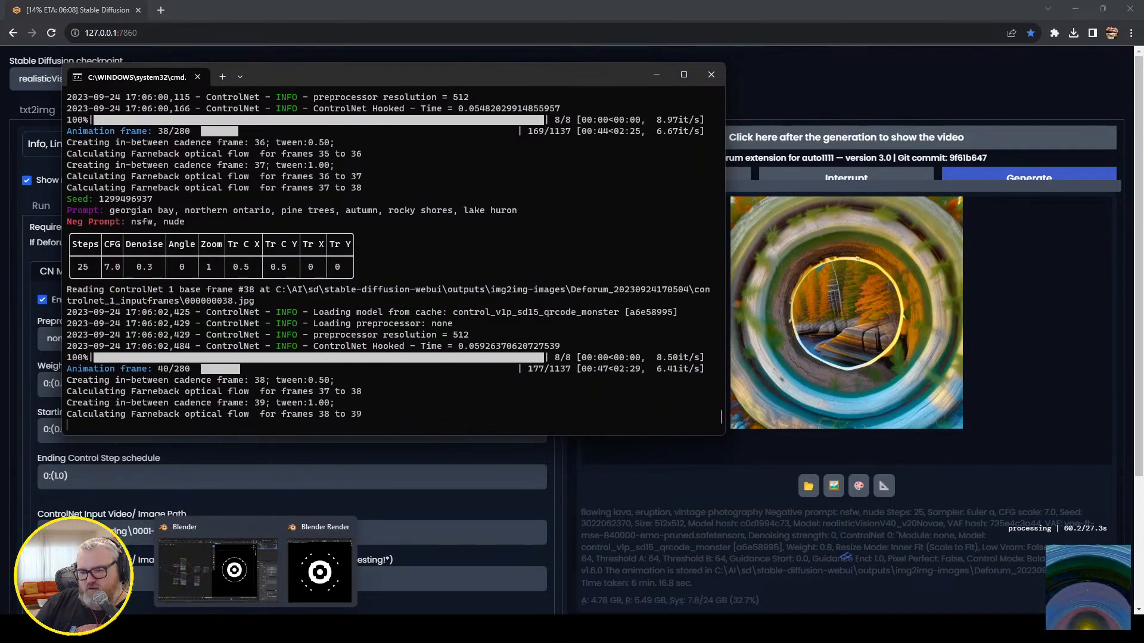
left_click(282, 628)
left_click(396, 427)
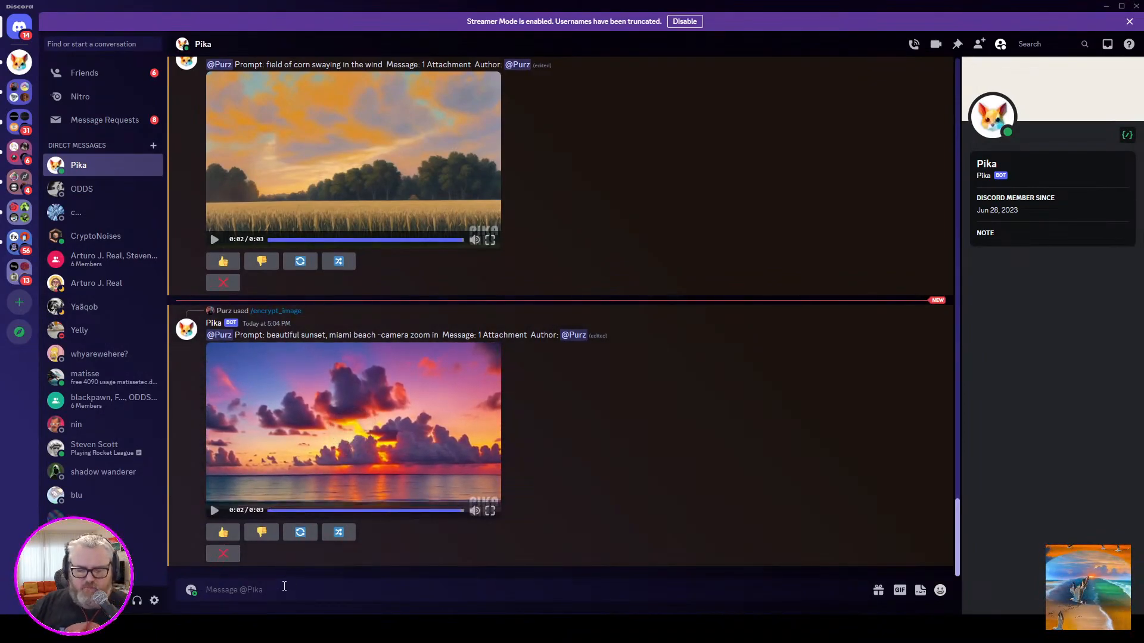
key("super+r")
key("Escape")
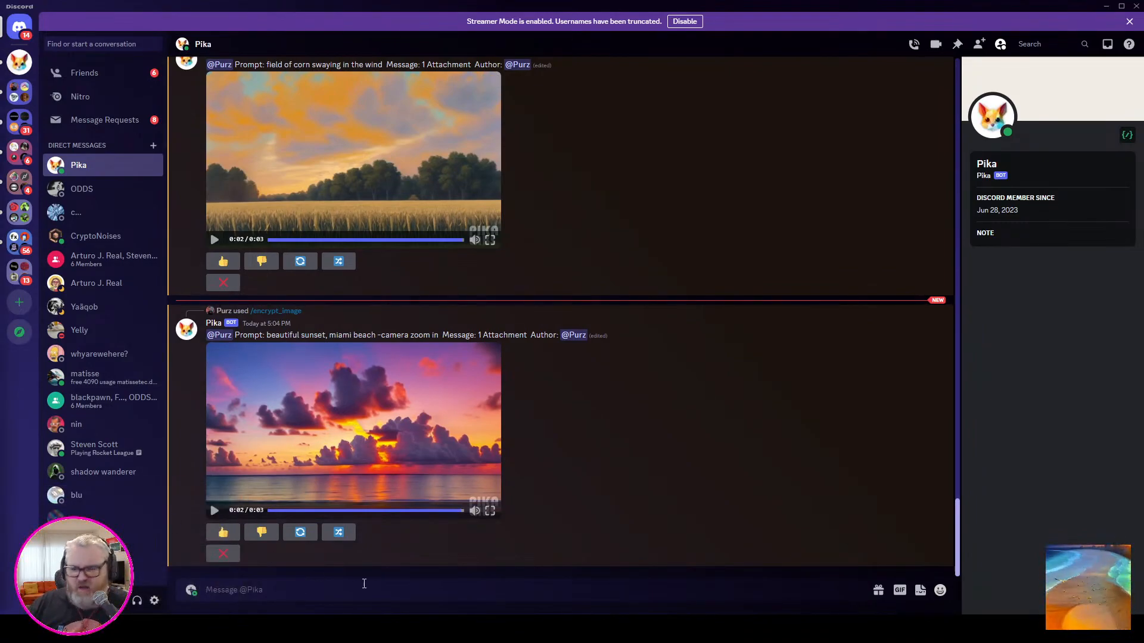
type("/encrypt_image")
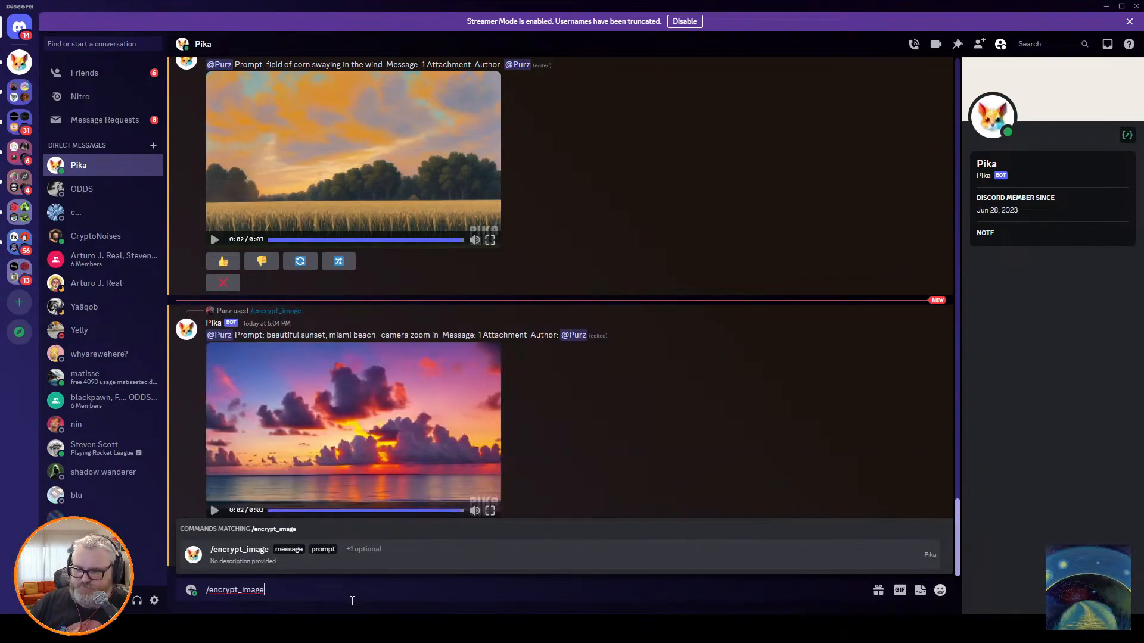
left_click(295, 566)
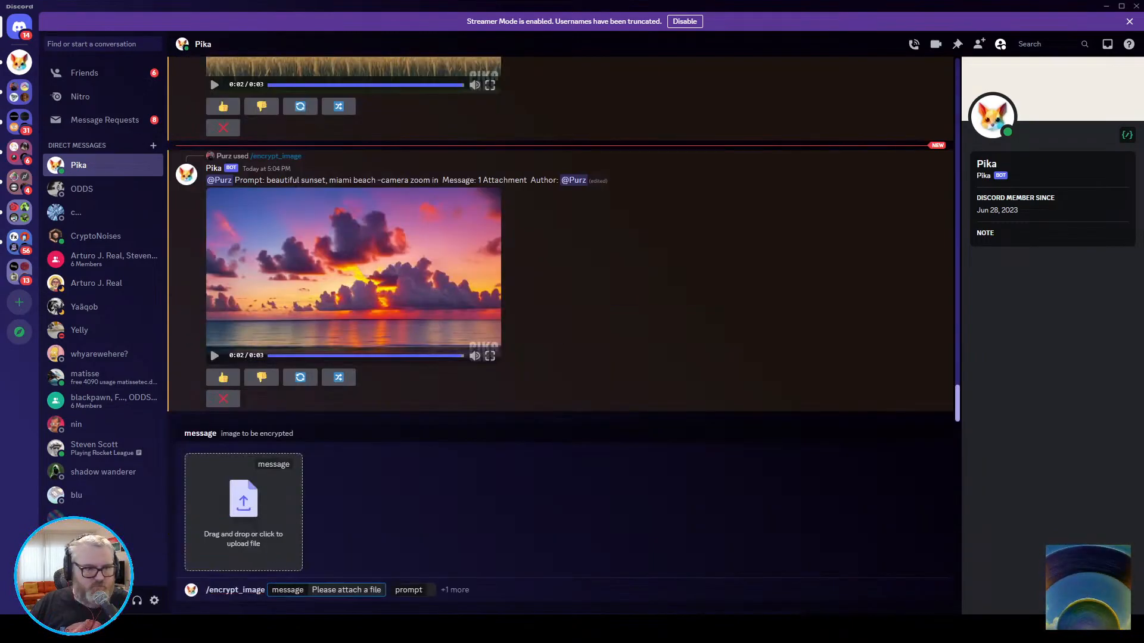
left_click_drag(300, 566, 254, 505)
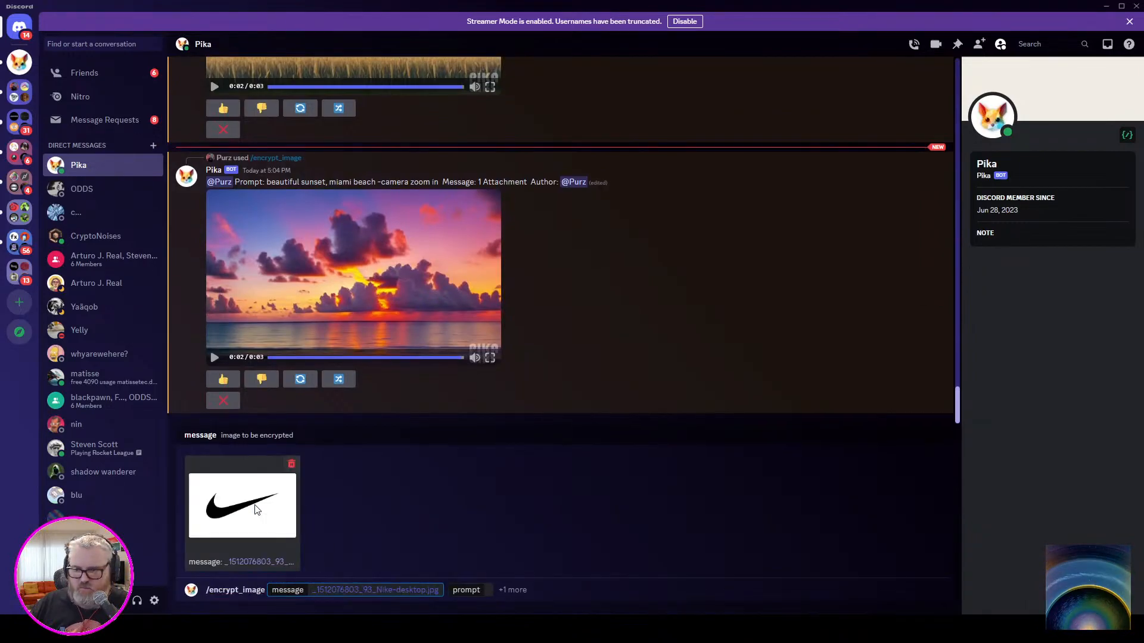
Enter the prompt "beautiful sunset, miami beach -camera zoom in" for the JPG version and send the command.
left_click(487, 590)
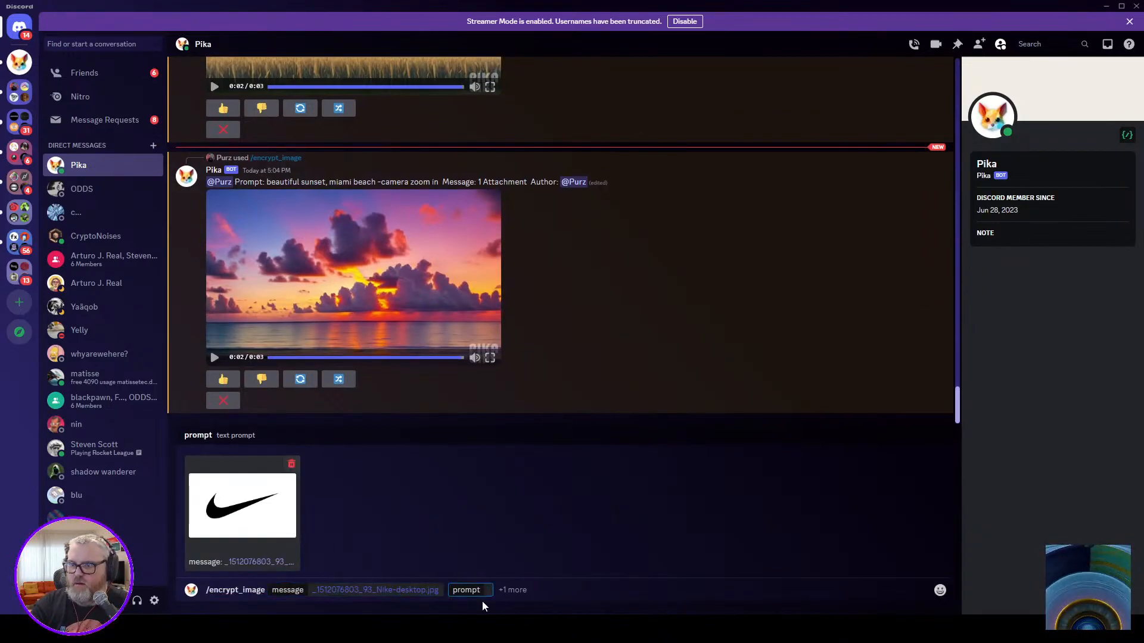
type("beautiful sunset, miami beach - c")
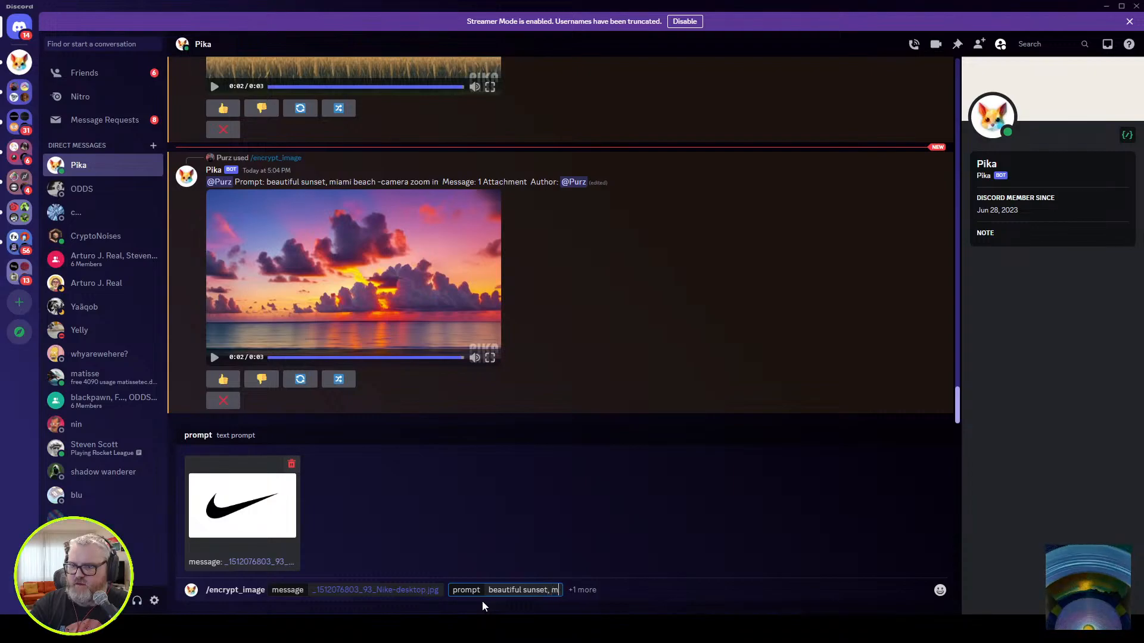
type("amera zoom in")
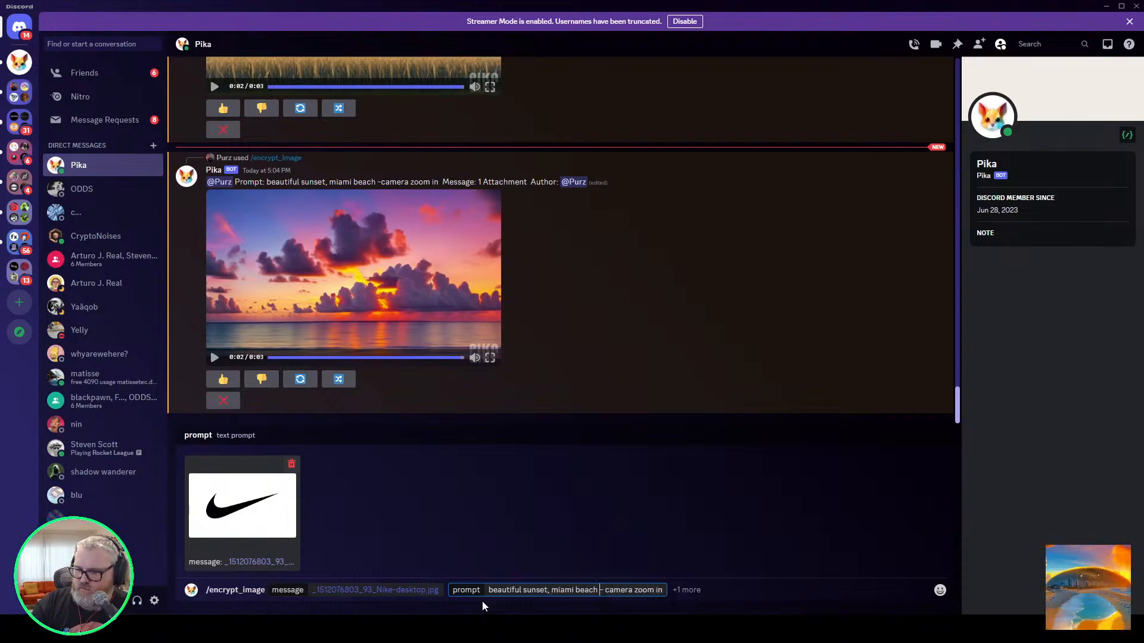
key("Right")
key("Delete")
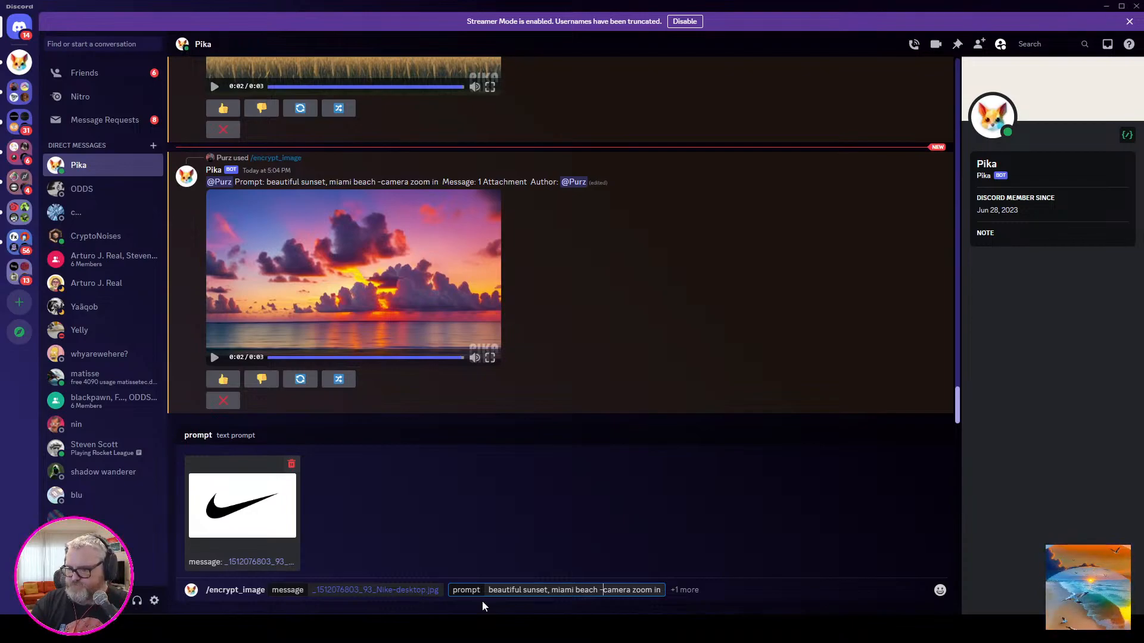
key("Return")
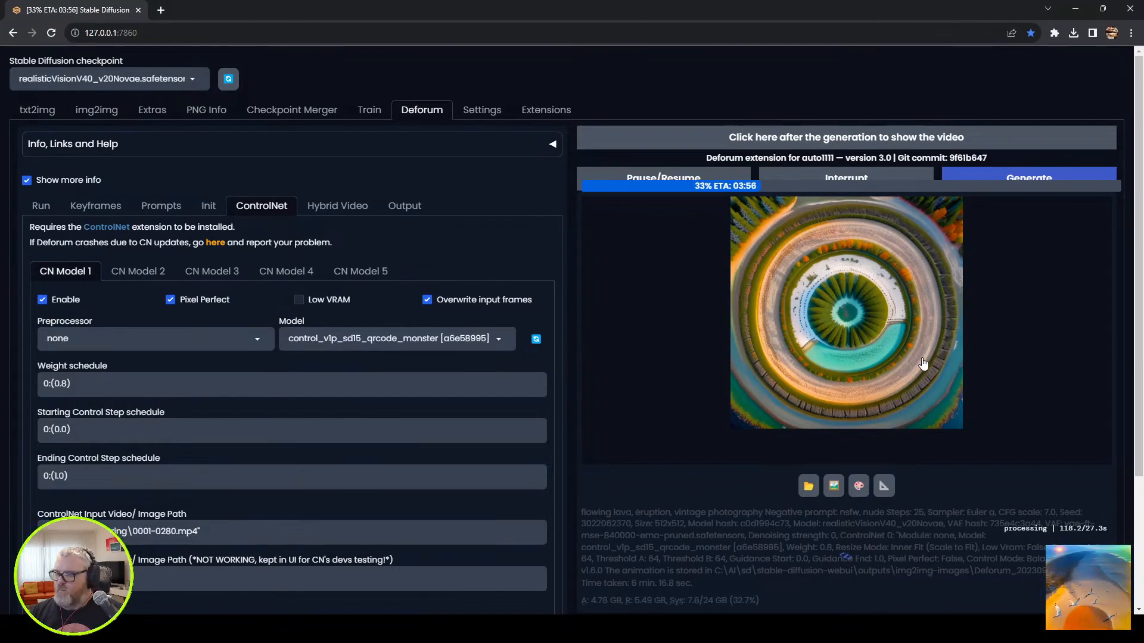
left_click(124, 629)
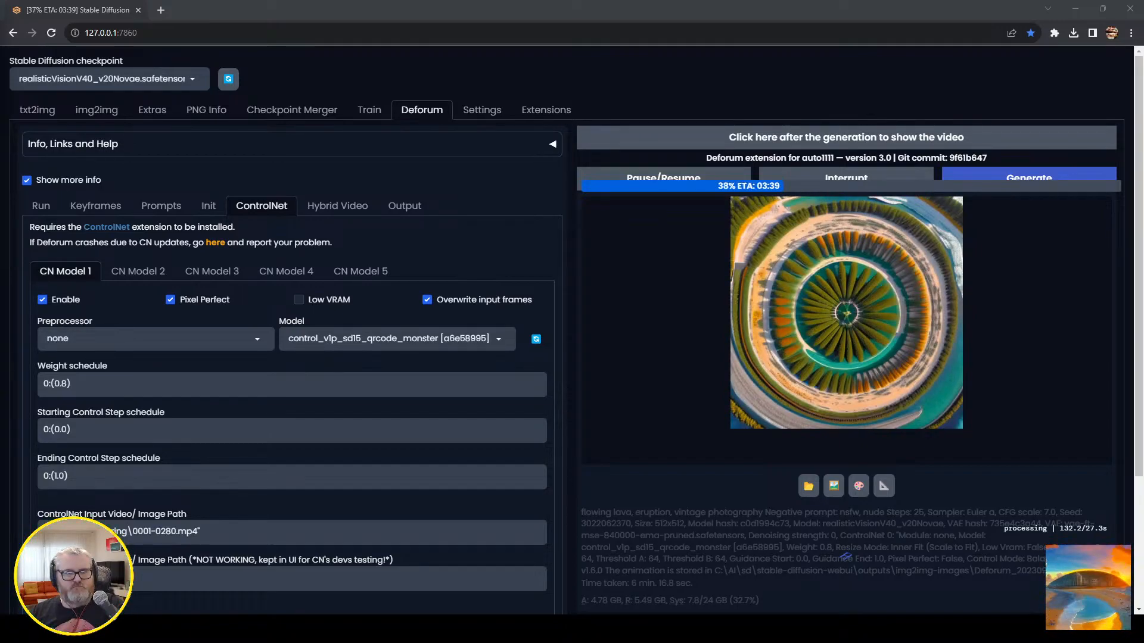
left_click_drag(0, 172, 552, 153)
double_click(551, 153)
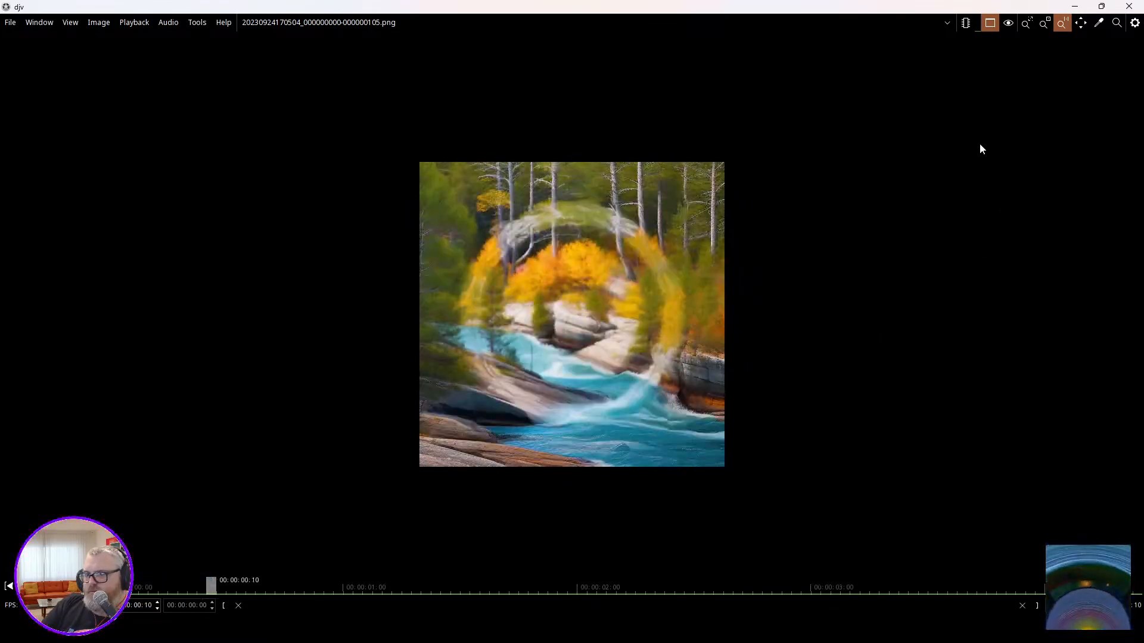
Close the djv viewer and play Pika's newest "beautiful sunset, miami beach -camera zoom in" video in Discord.
left_click(1130, 6)
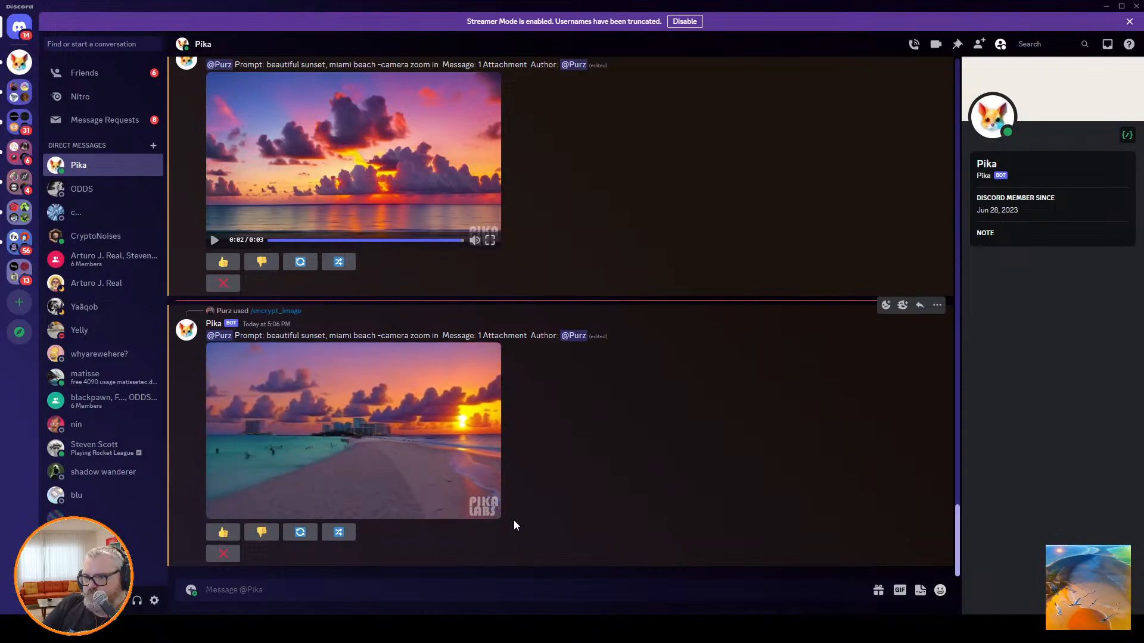
left_click(345, 416)
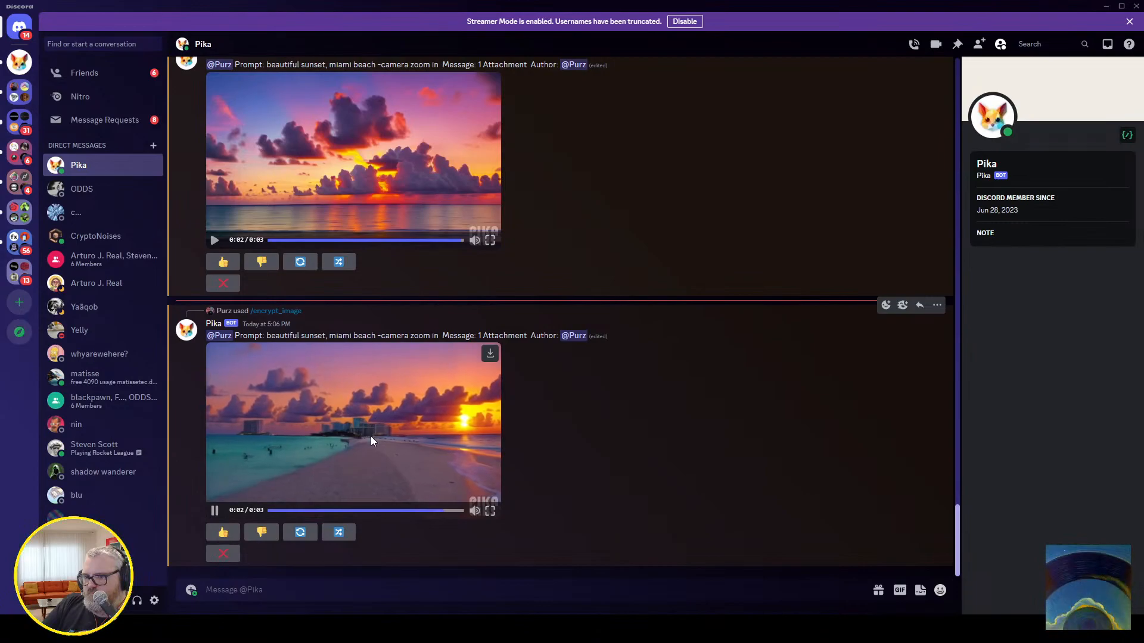
left_click(335, 588)
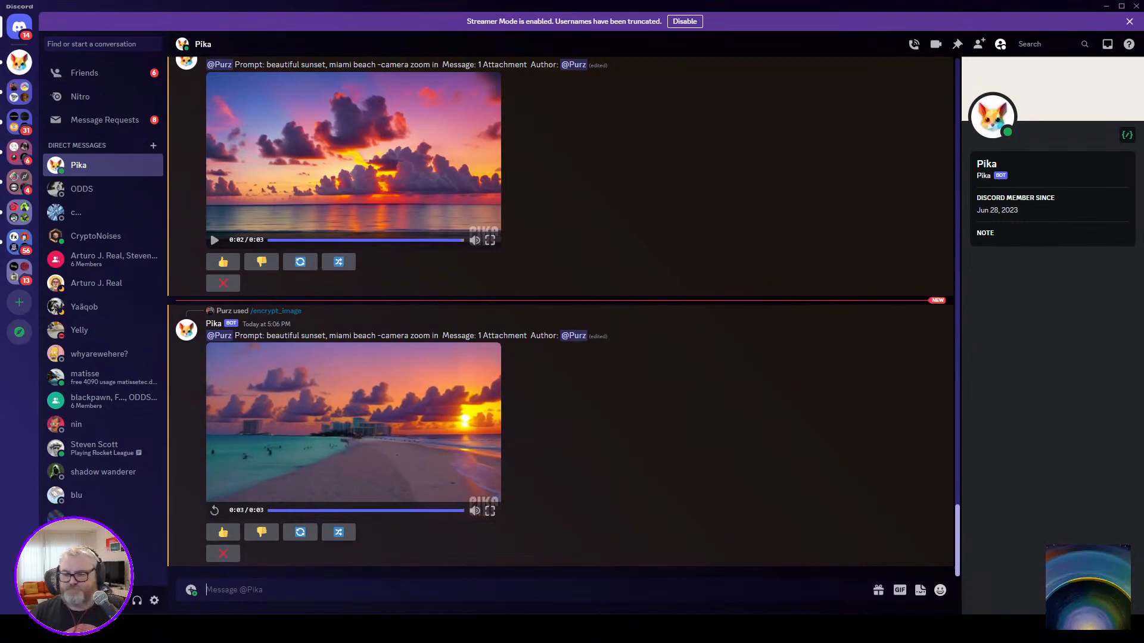
type("/encrypt")
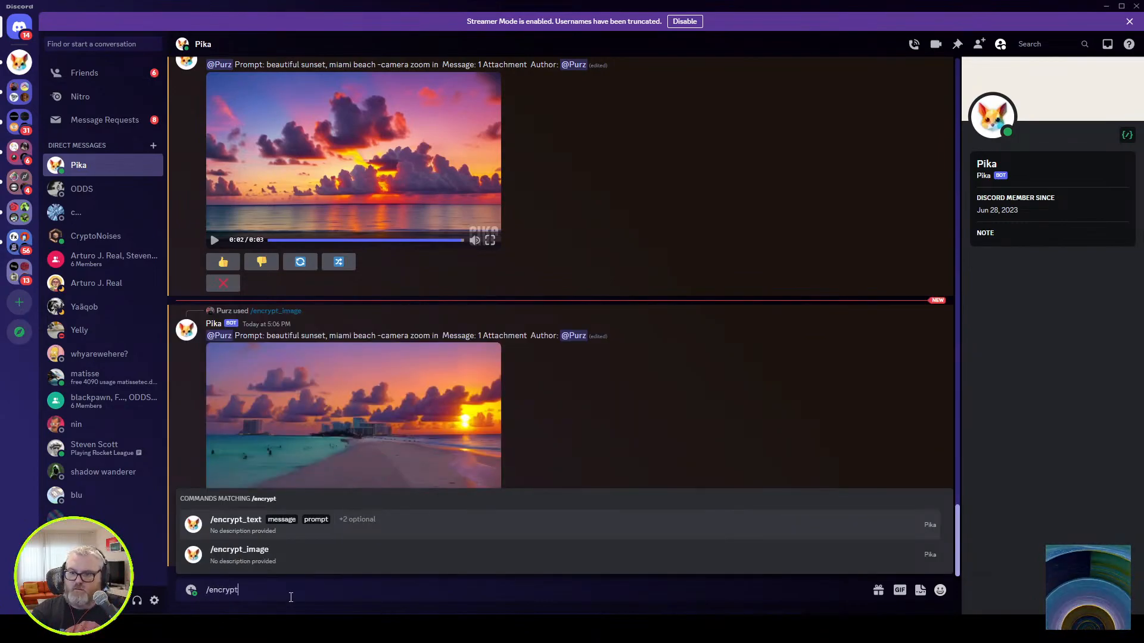
type("_image")
key("Return")
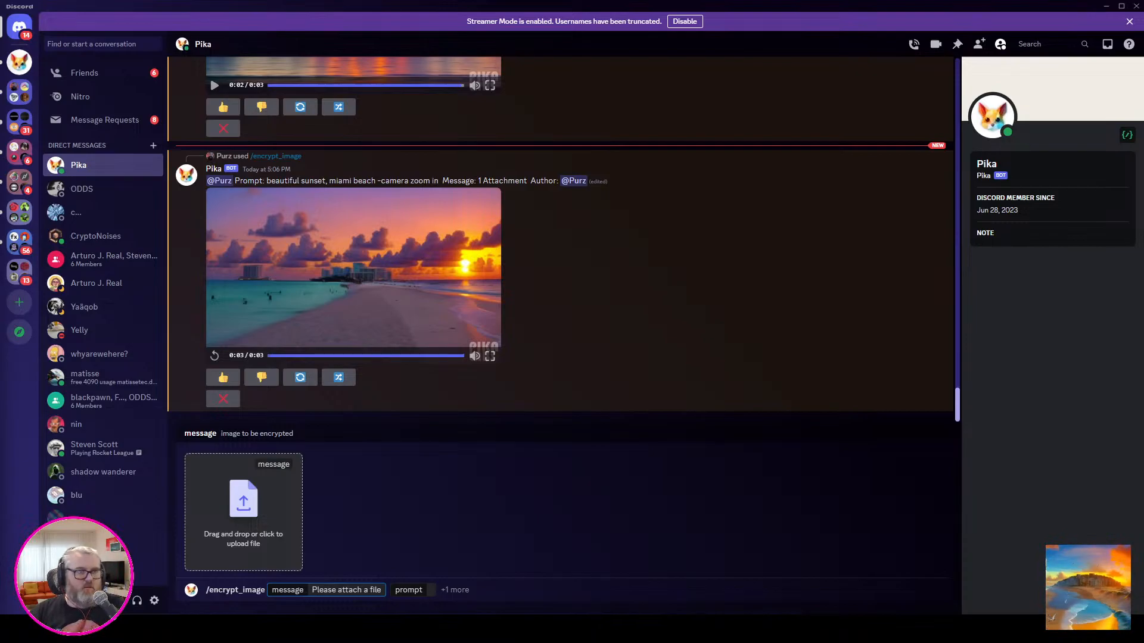
left_click_drag(179, 456, 256, 495)
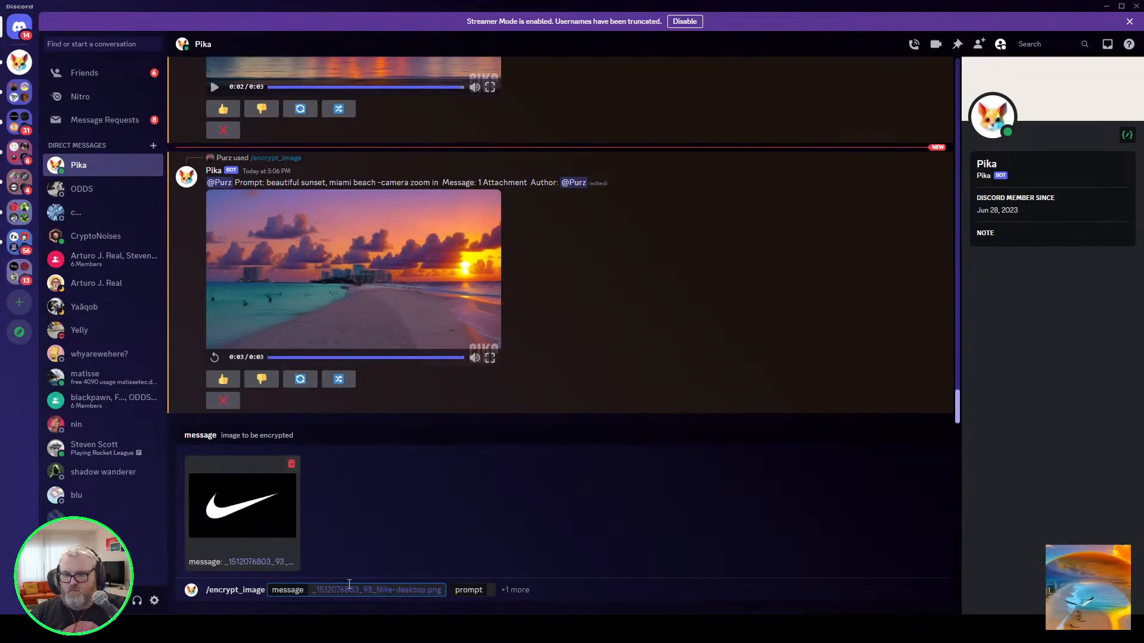
left_click(489, 589)
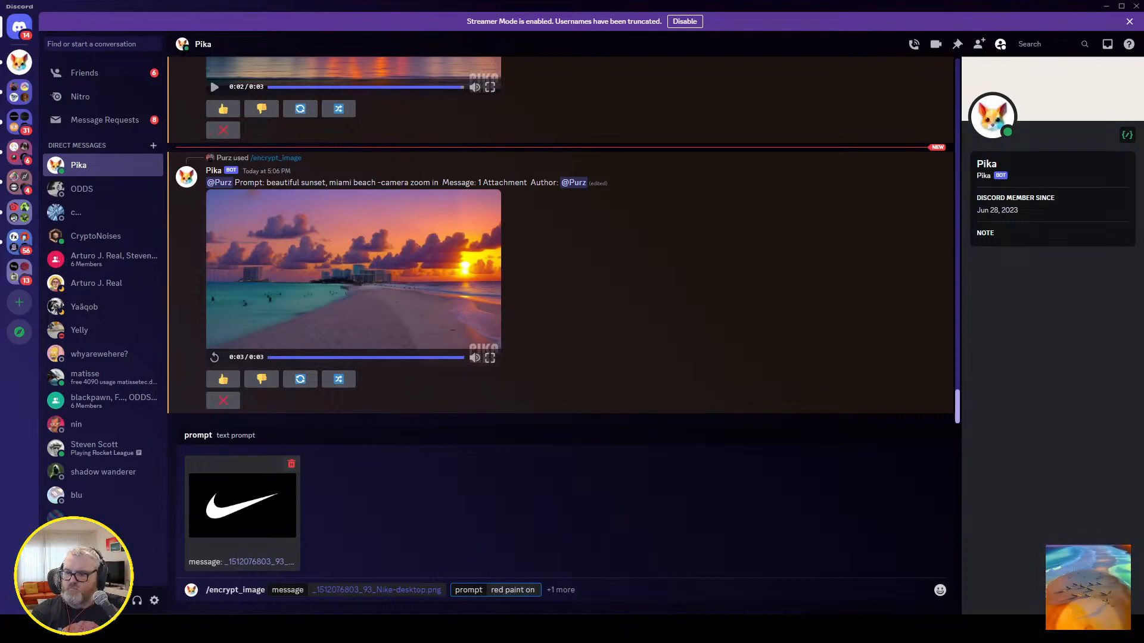
type("red paint on blue canvas")
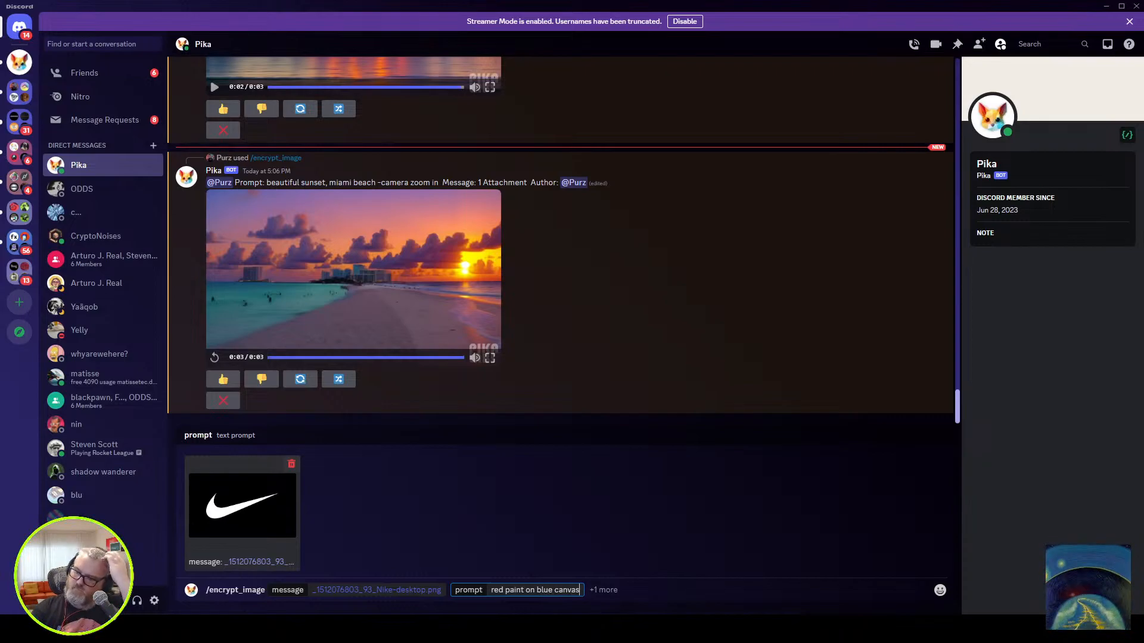
key("Return")
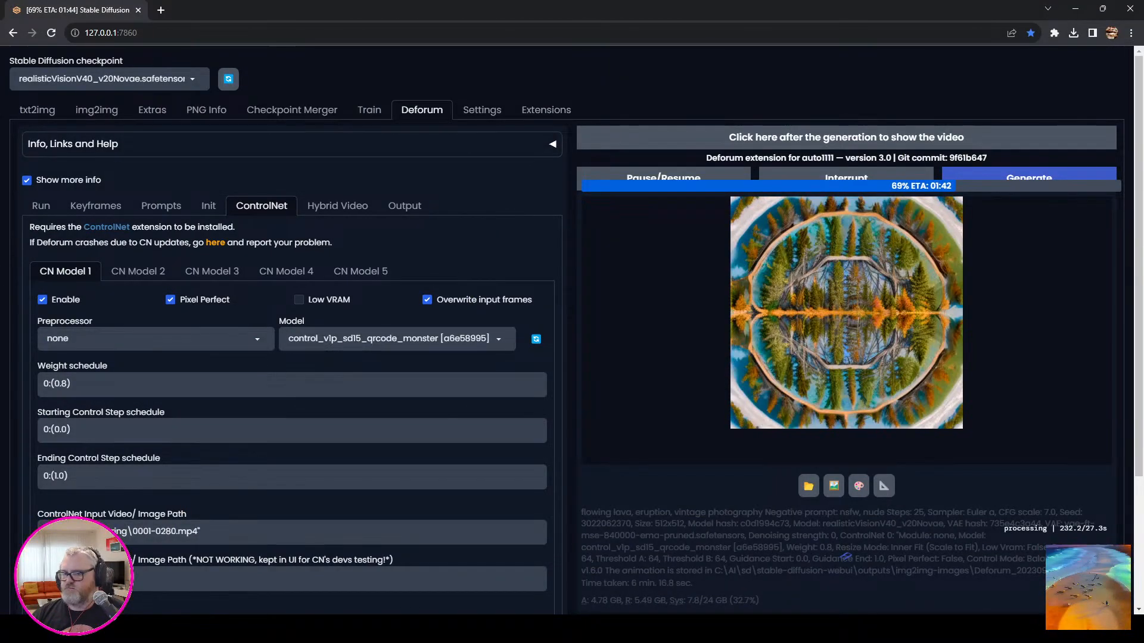
Check the Deforum generation progress in the console window and switch to Discord to play Pika's "red paint on blue canvas" video.
left_click(260, 577)
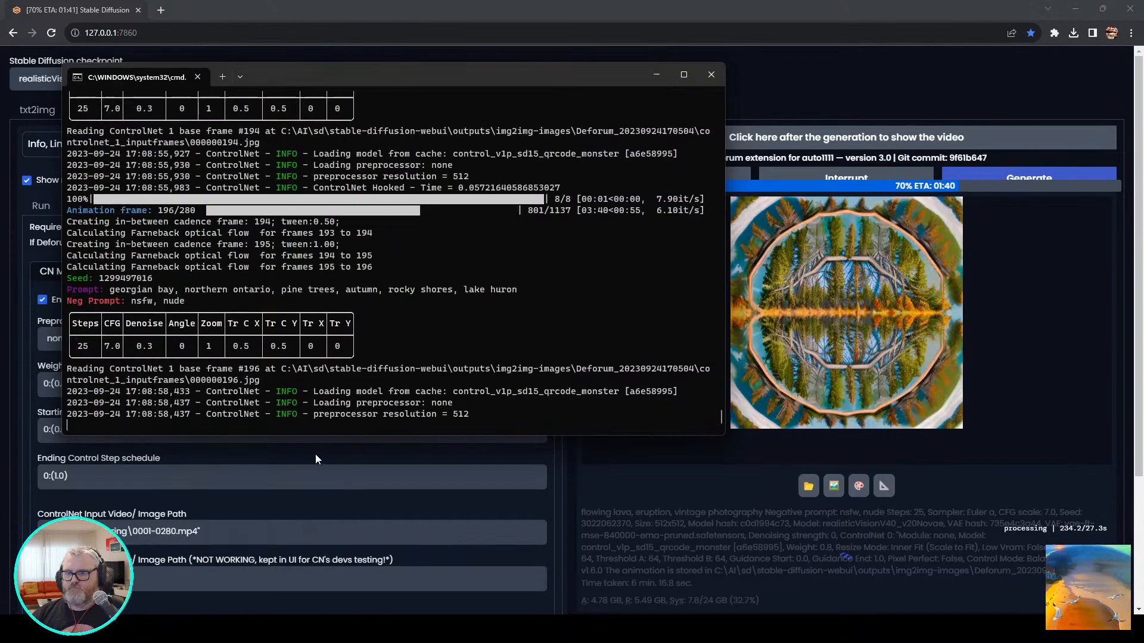
left_click_drag(435, 75, 383, 240)
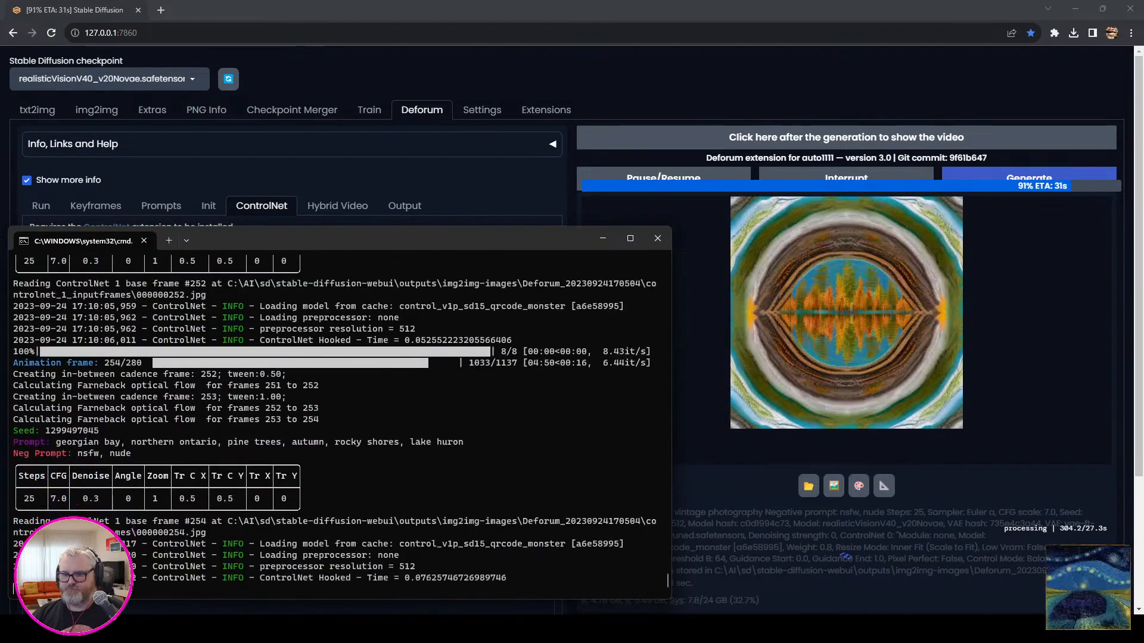
mouse_move(256, 629)
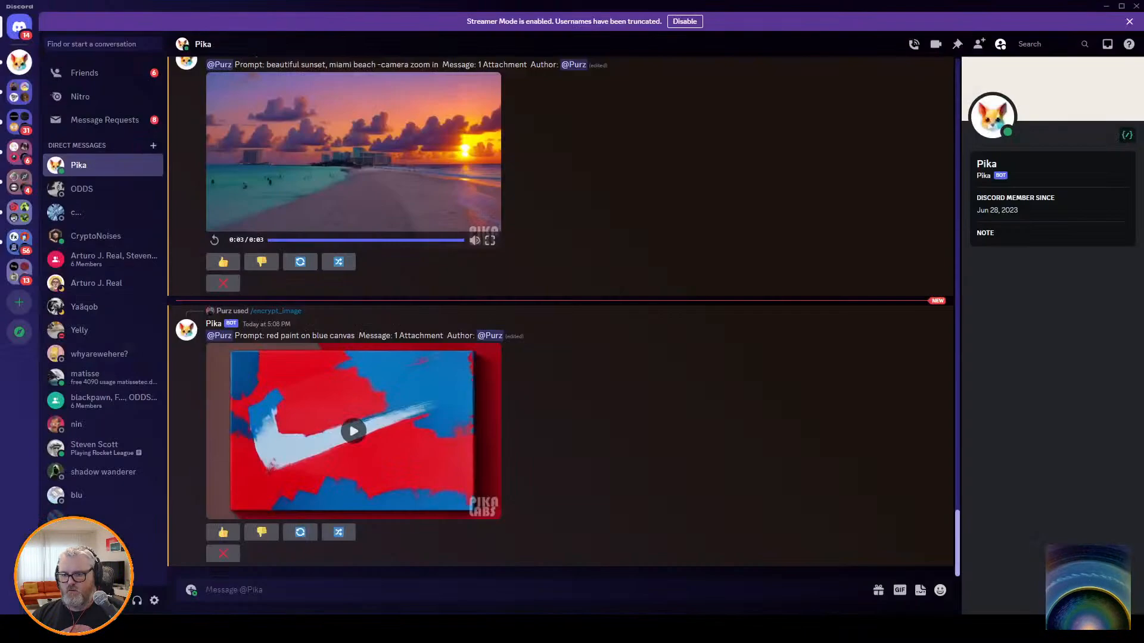
left_click(354, 431)
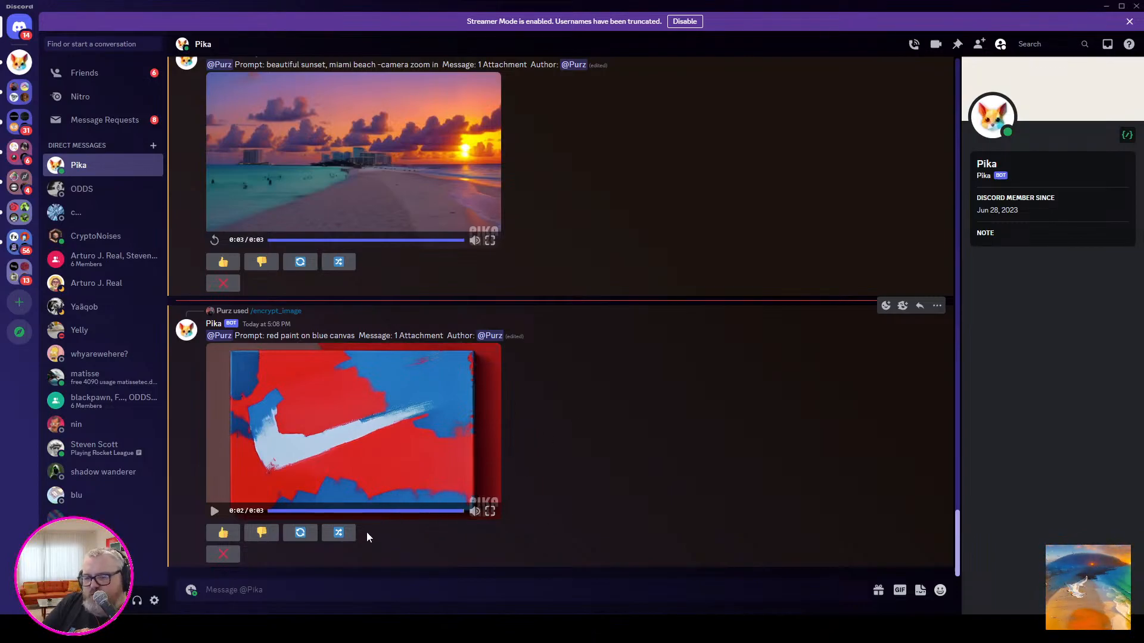
Return to the beginning of the Pika conversation and replay the jungle trees, teddy bear guitar and adorable puppies videos.
scroll(518, 366, "up", 20)
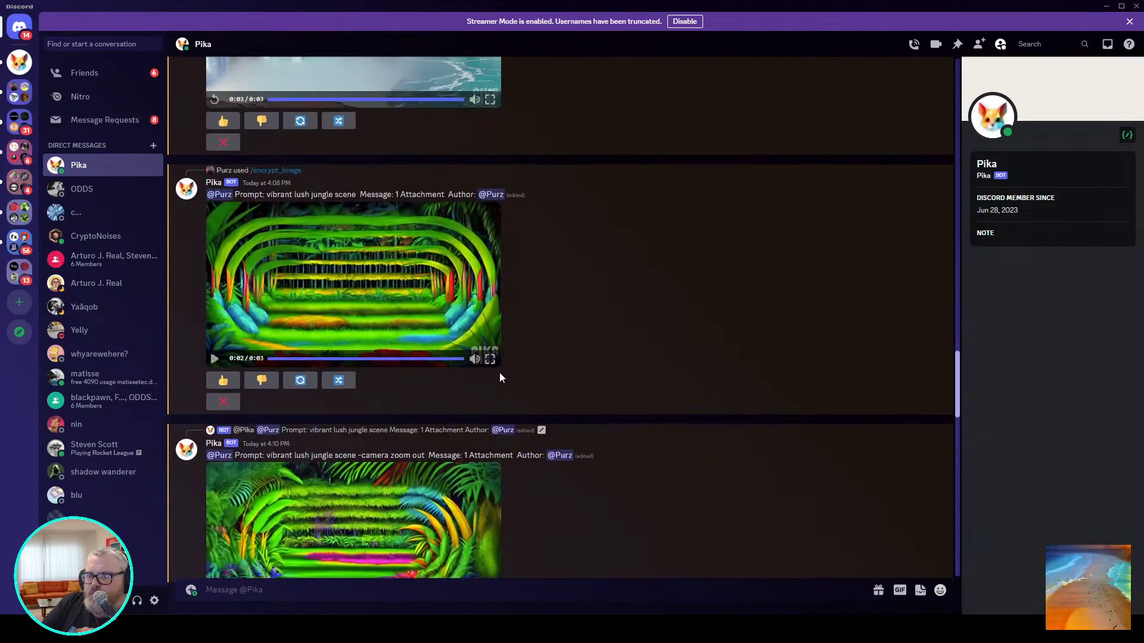
scroll(498, 376, "up", 20)
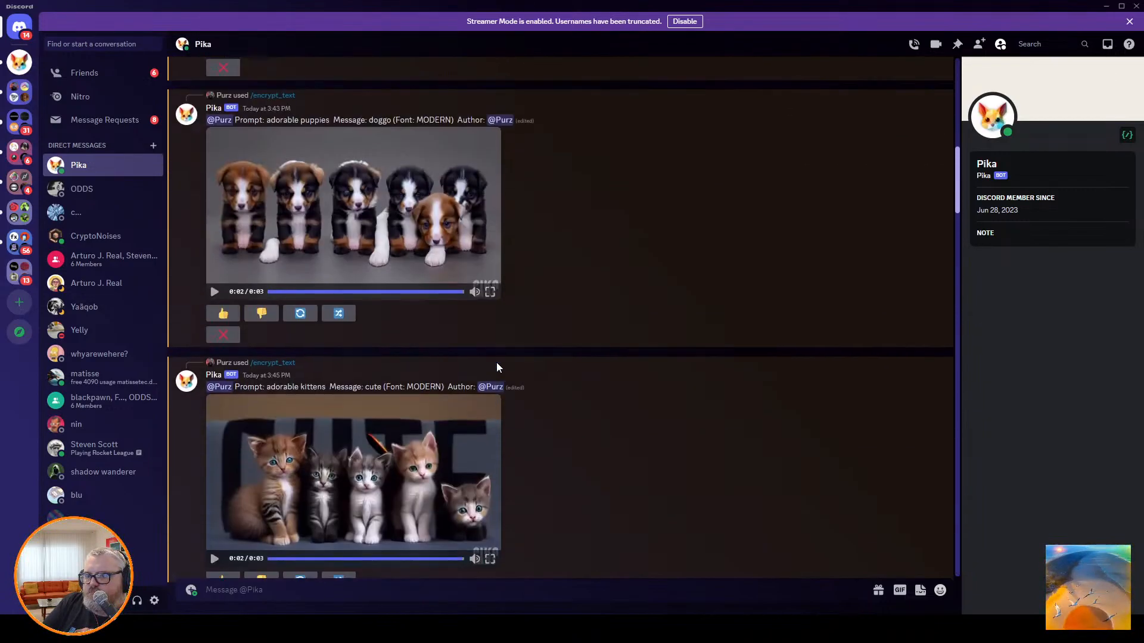
scroll(498, 368, "up", 5)
left_click(417, 374)
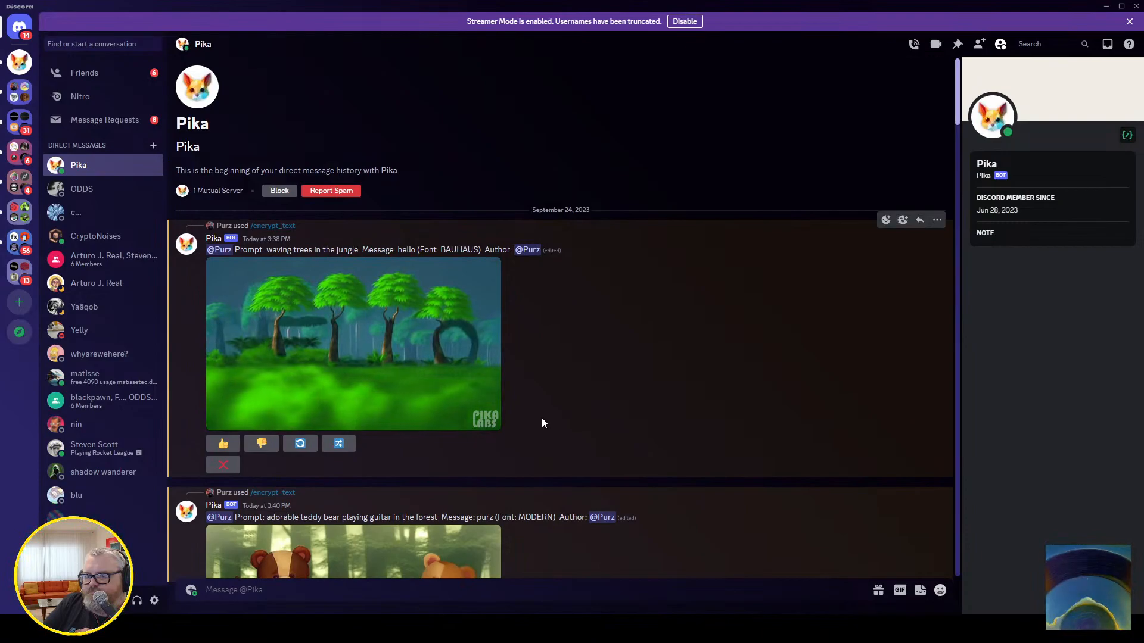
scroll(542, 417, "down", 5)
left_click(480, 369)
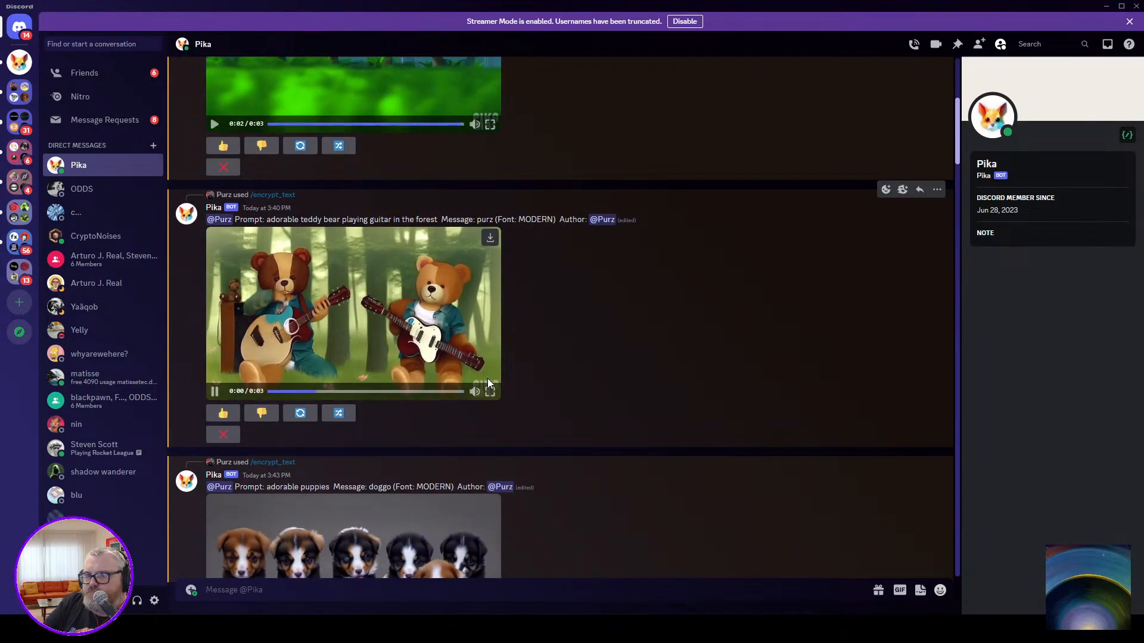
scroll(487, 377, "down", 5)
left_click(366, 321)
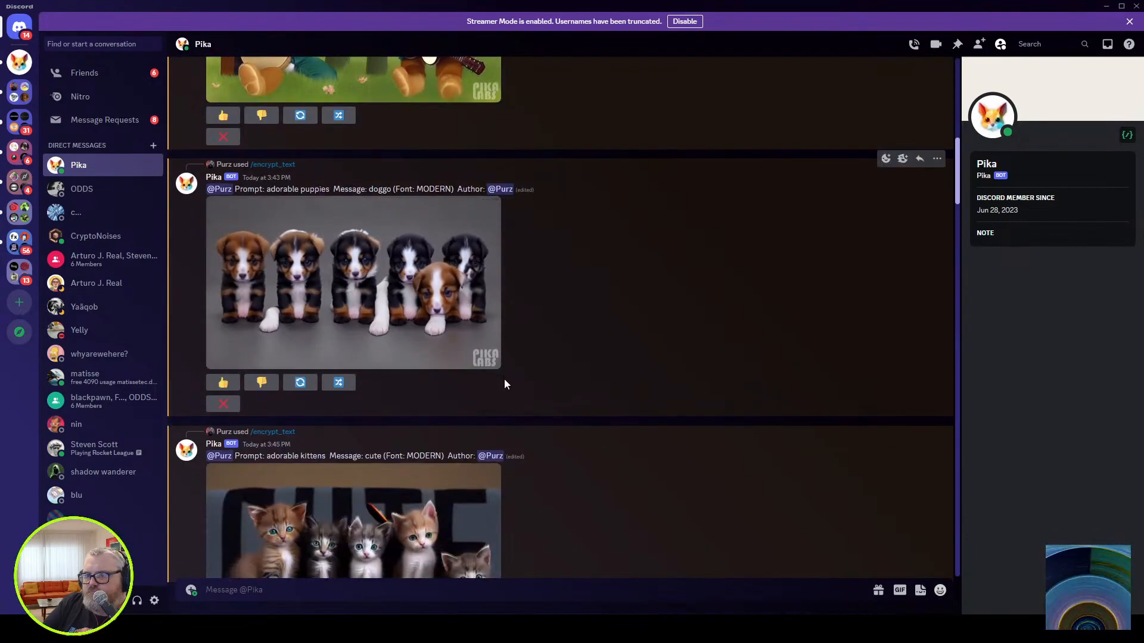
Replay the remaining /encrypt_text videos of the adorable kittens, Miami Vice, fighting soldiers and gooey liquid animation.
scroll(504, 388, "down", 5)
left_click(387, 316)
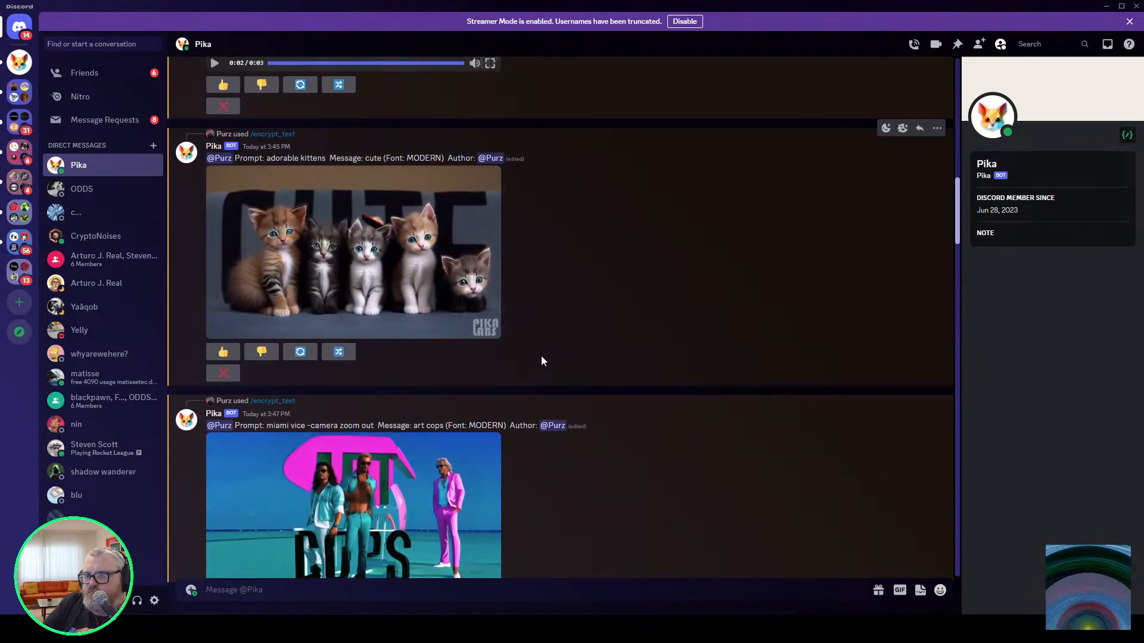
scroll(541, 355, "down", 5)
left_click(342, 226)
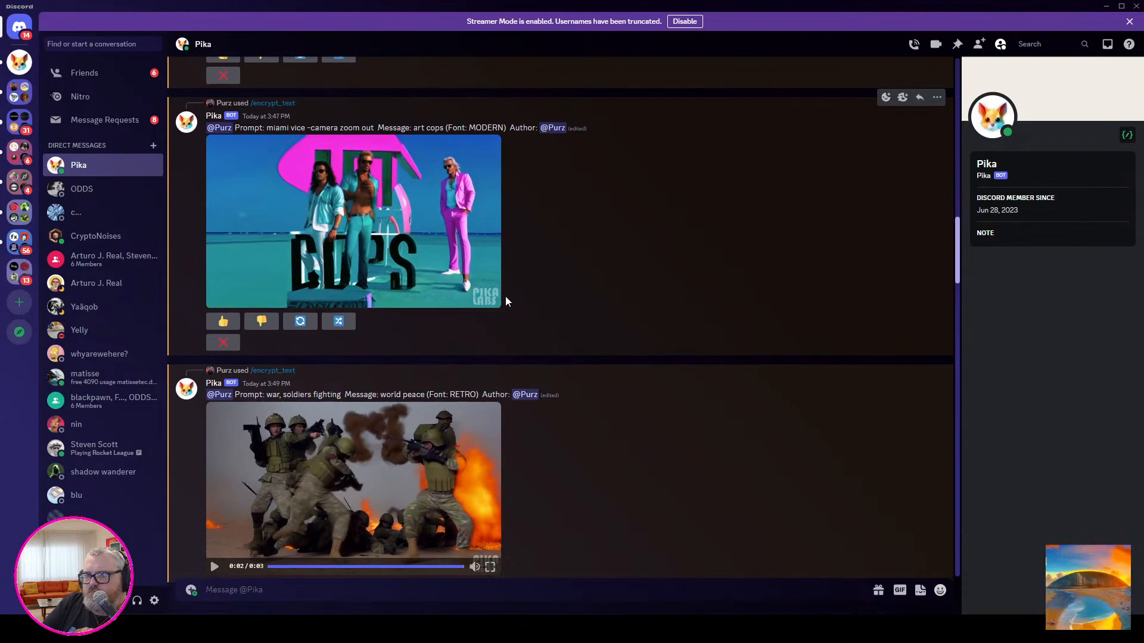
scroll(506, 307, "down", 5)
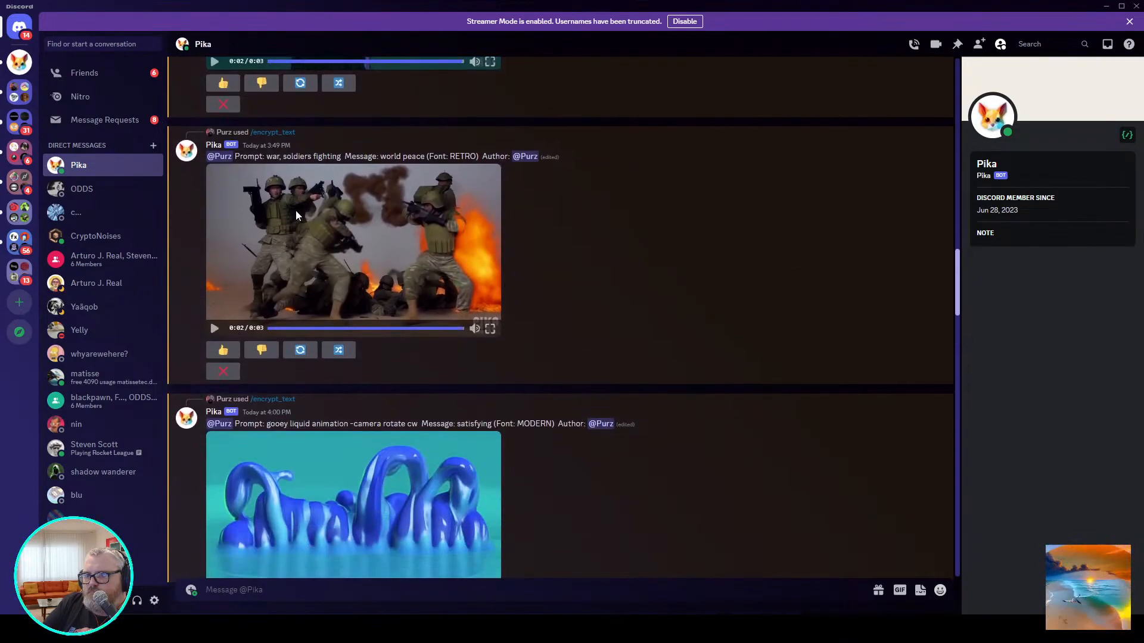
left_click(497, 283)
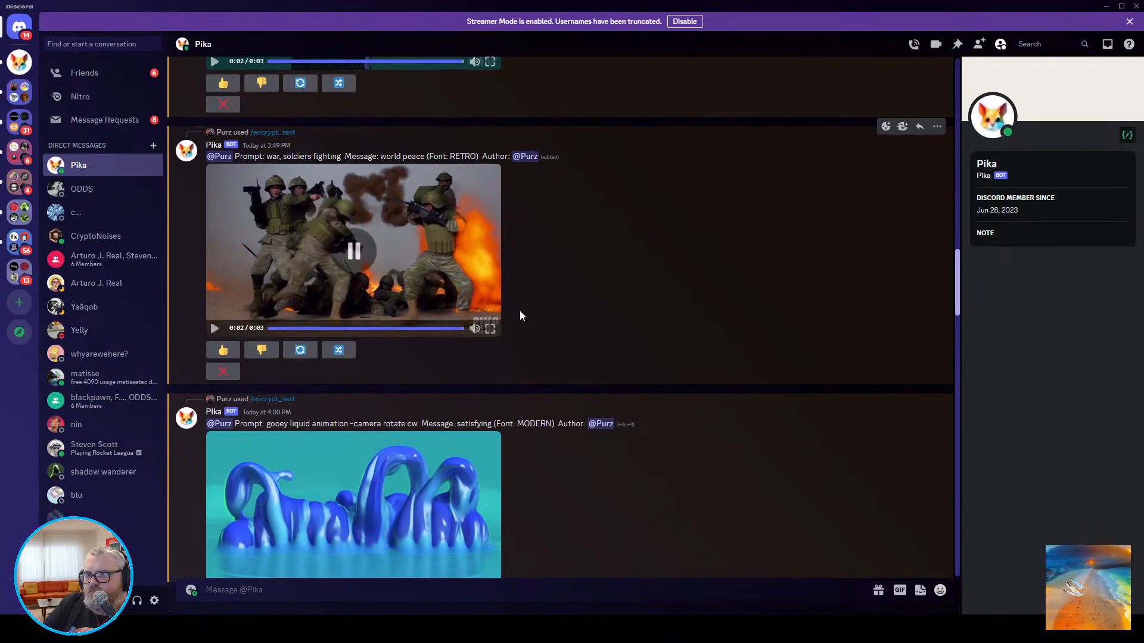
scroll(520, 310, "down", 7)
left_click(295, 195)
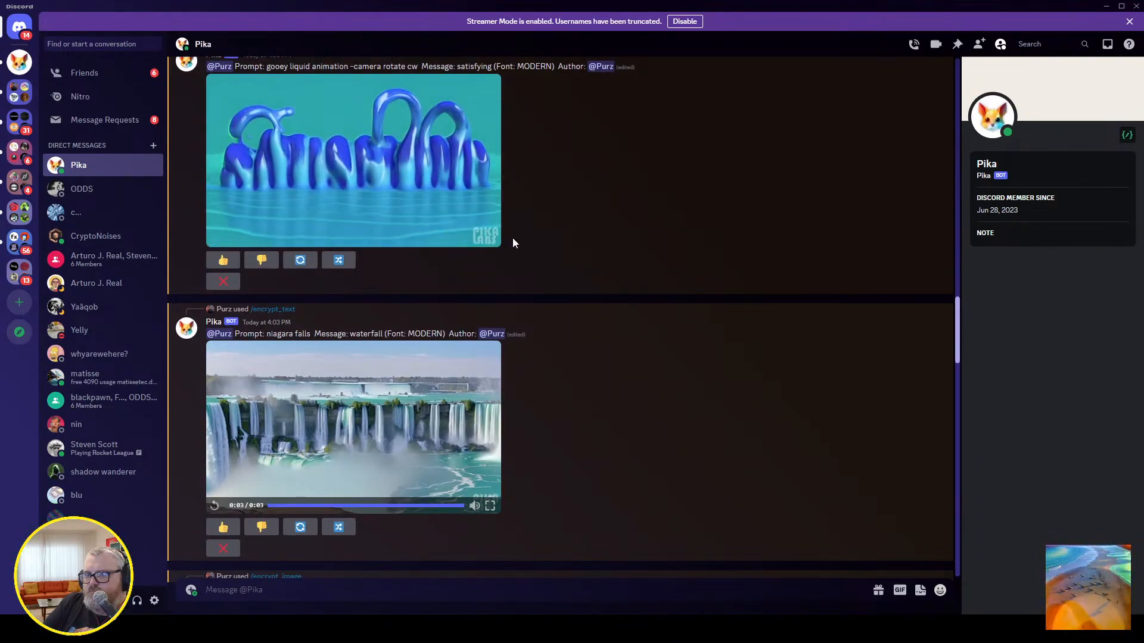
Replay the /encrypt_image videos of the vibrant lush jungle scene, its camera zoom out version and the swaying corn field.
scroll(519, 270, "down", 4)
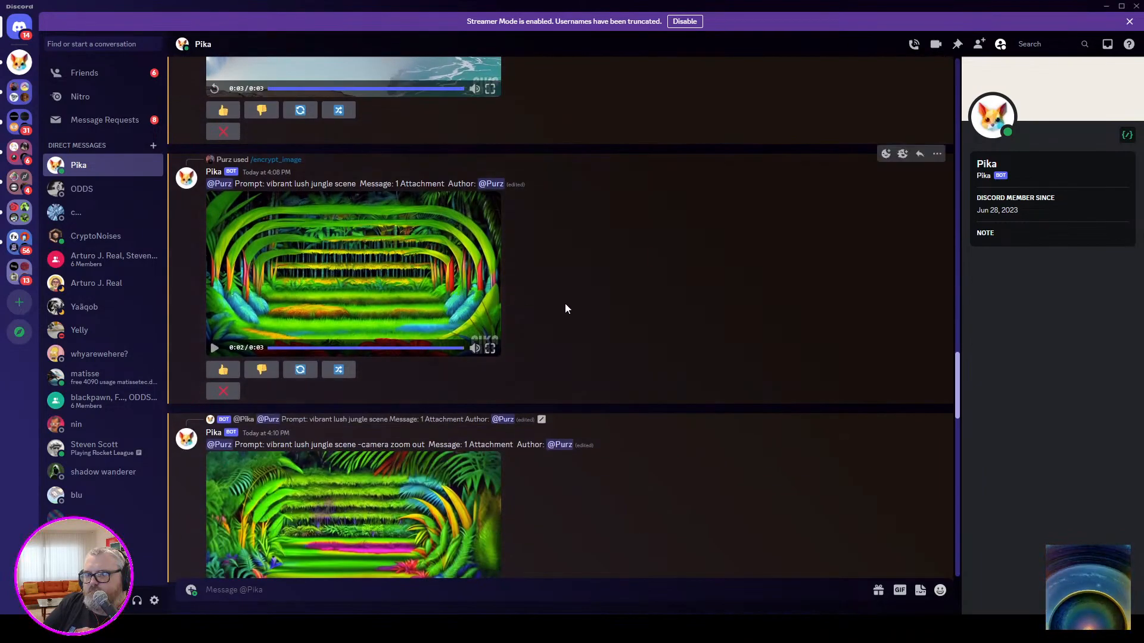
left_click(369, 300)
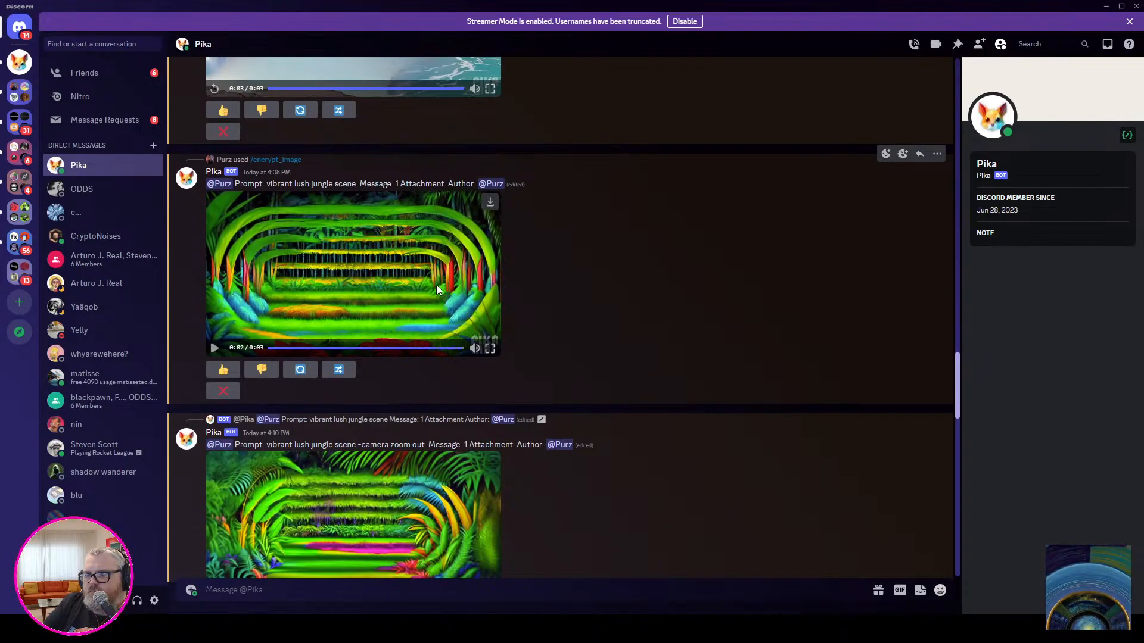
scroll(436, 285, "down", 4)
left_click(415, 292)
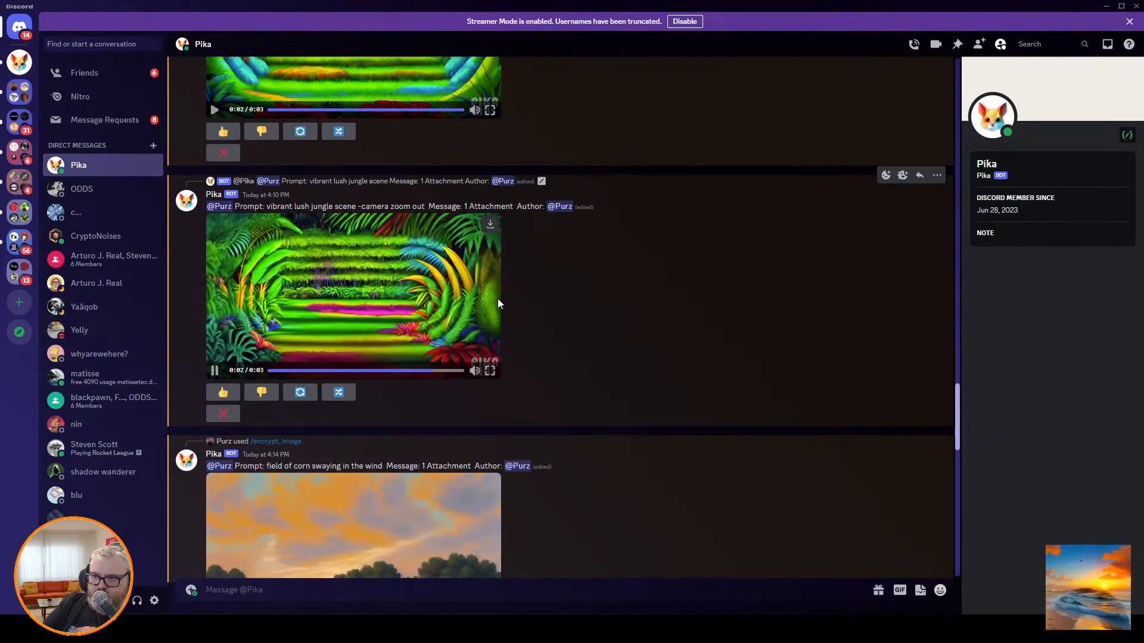
scroll(484, 297, "down", 5)
left_click(356, 241)
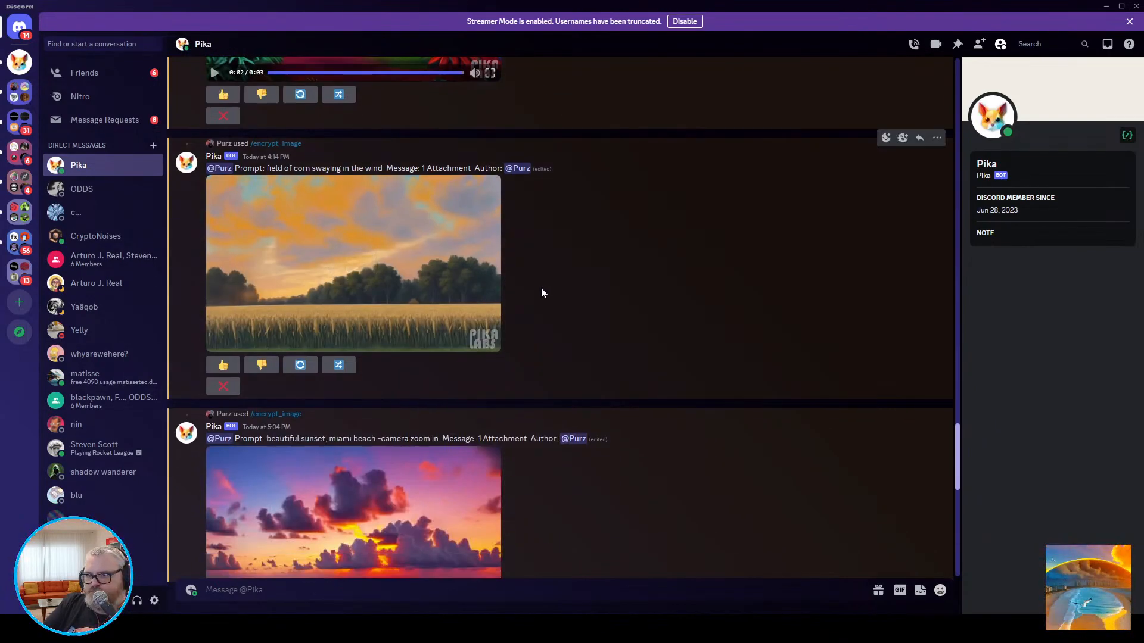
Replay the two Miami Beach sunset videos and the red paint on blue canvas video to compare the hidden logos.
scroll(543, 289, "down", 5)
left_click(417, 214)
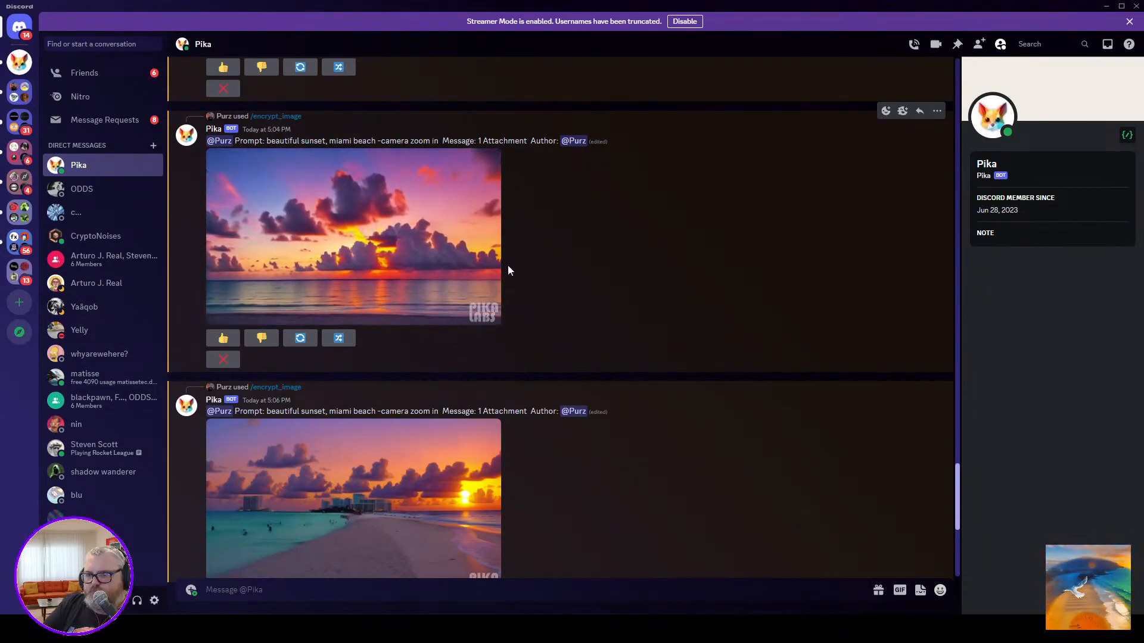
scroll(508, 268, "down", 3)
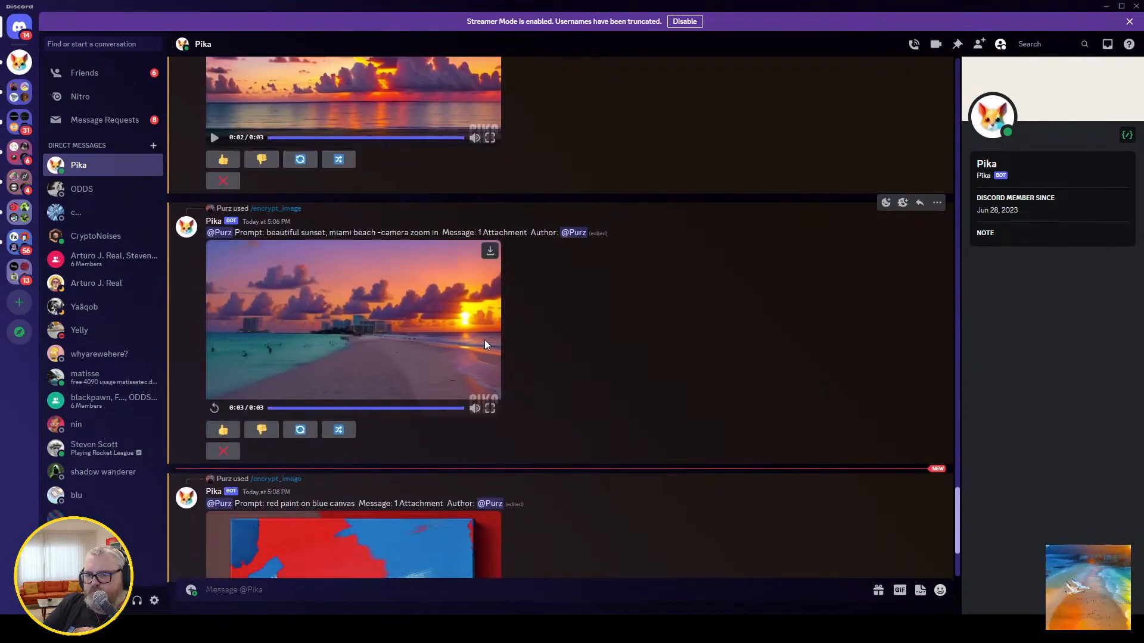
left_click(423, 328)
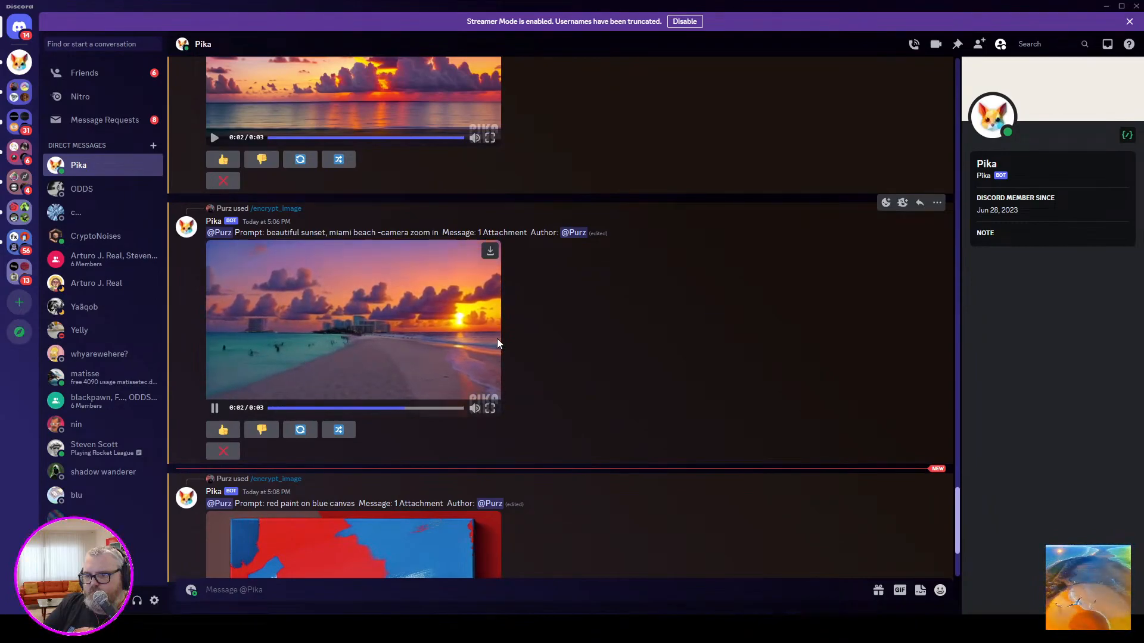
scroll(497, 339, "down", 3)
left_click(367, 395)
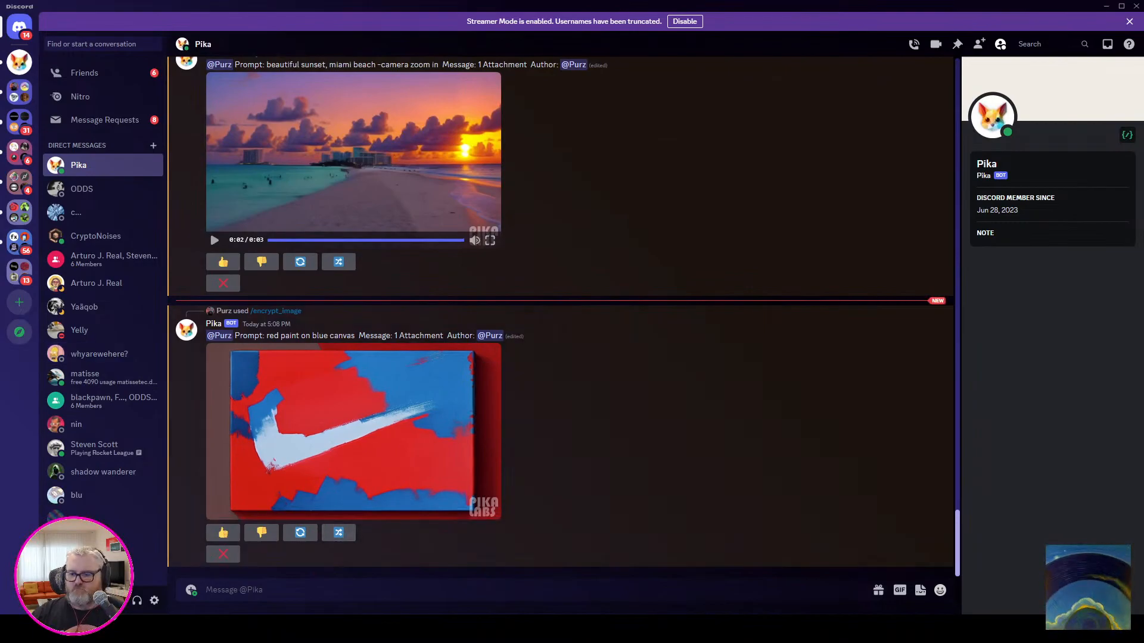
left_click(372, 628)
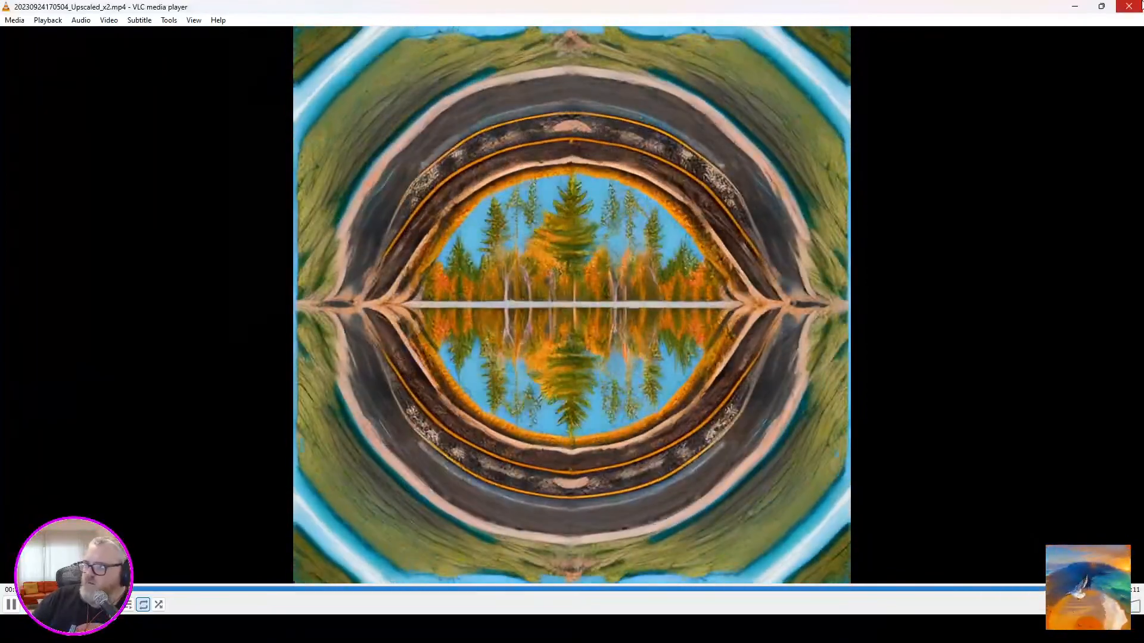
left_click(1129, 6)
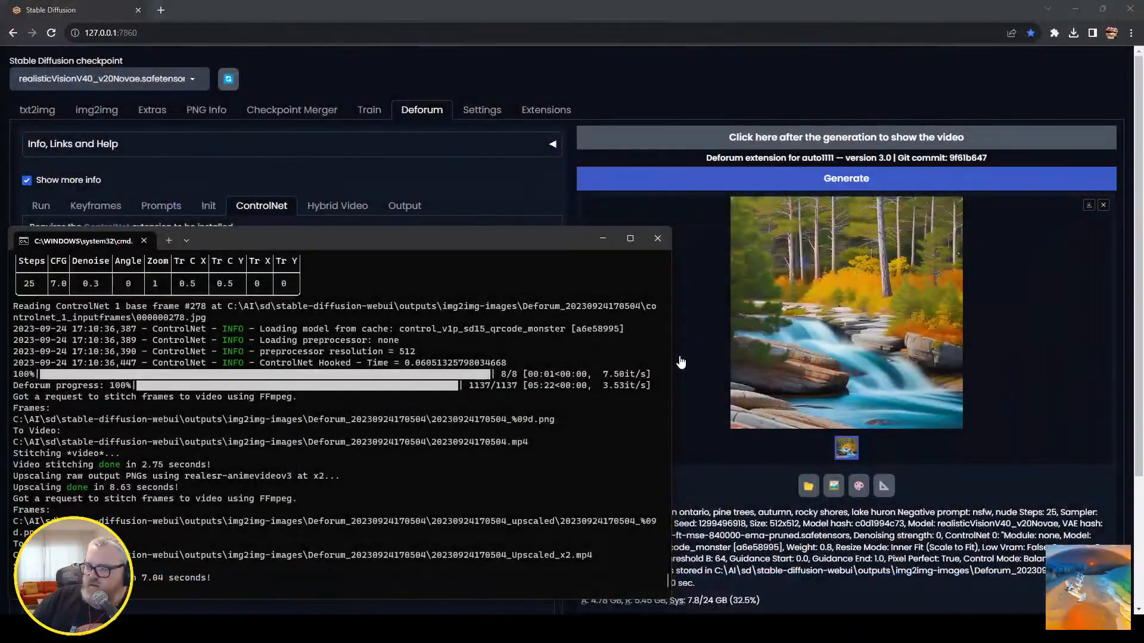
left_click(656, 240)
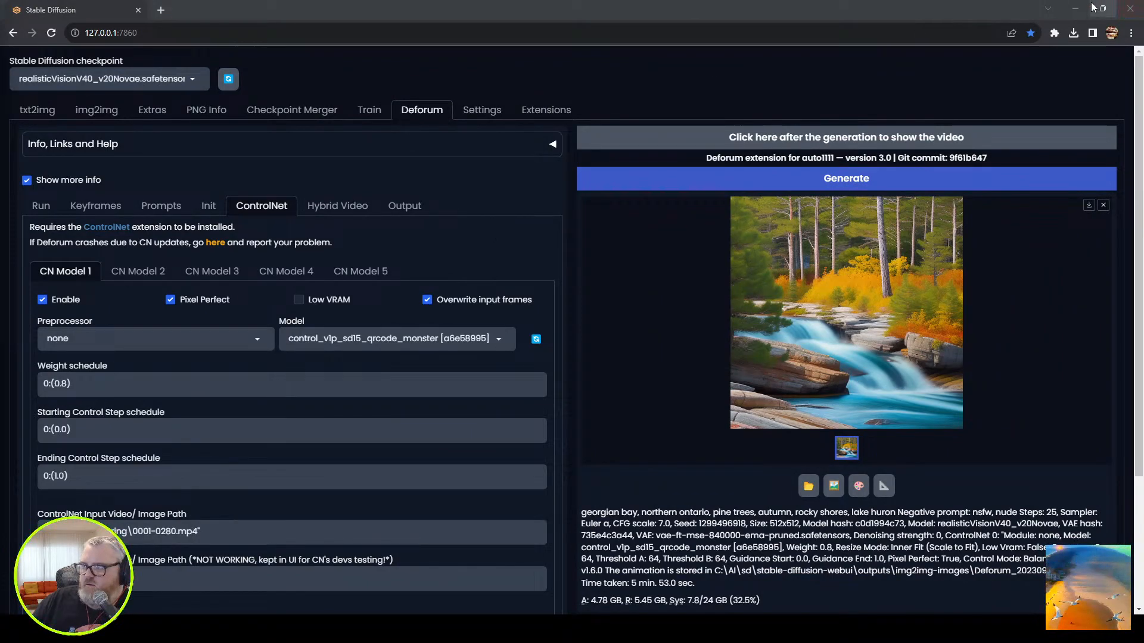